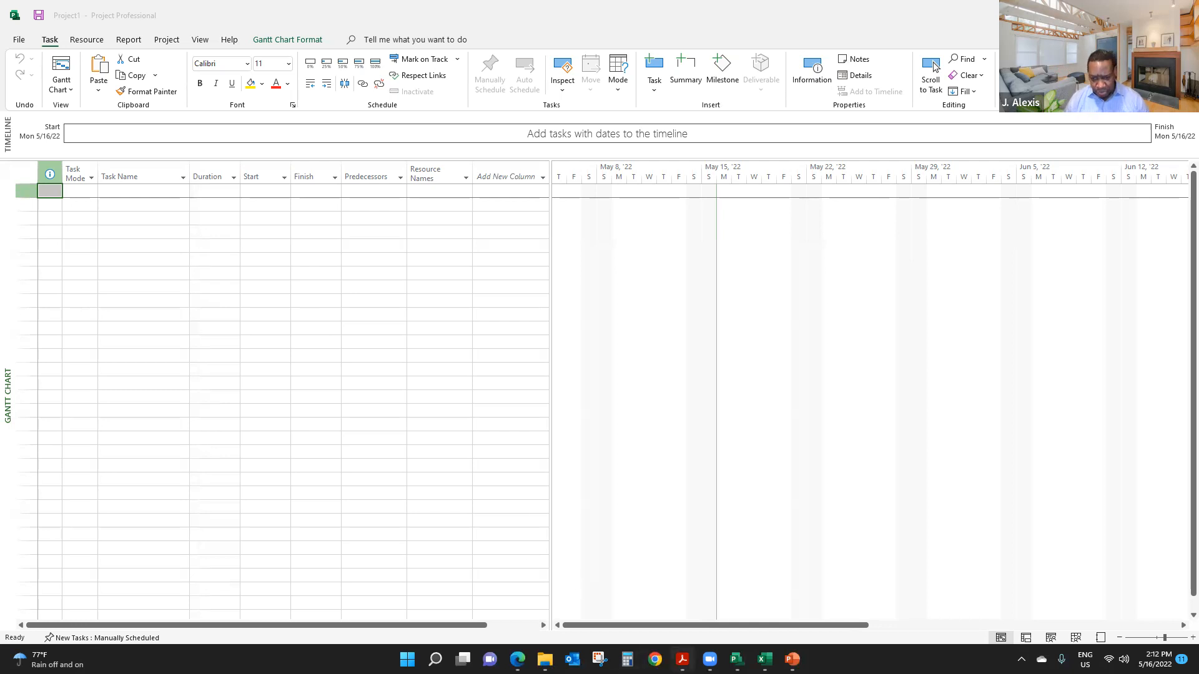
- Switch to the workshop instructions PDF in Adobe Acrobat and read the Step 1 instructions for creating and saving a plan
{"action": "mouse_move", "coordinate": [683, 660]}
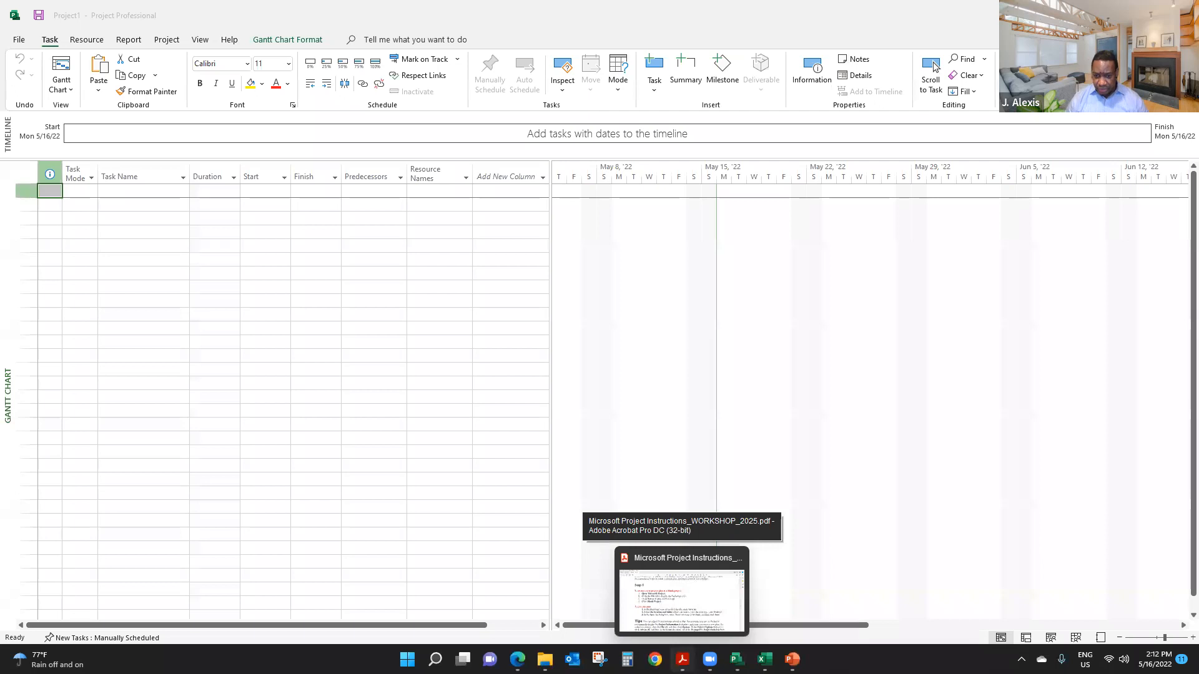
{"action": "left_click", "coordinate": [682, 596]}
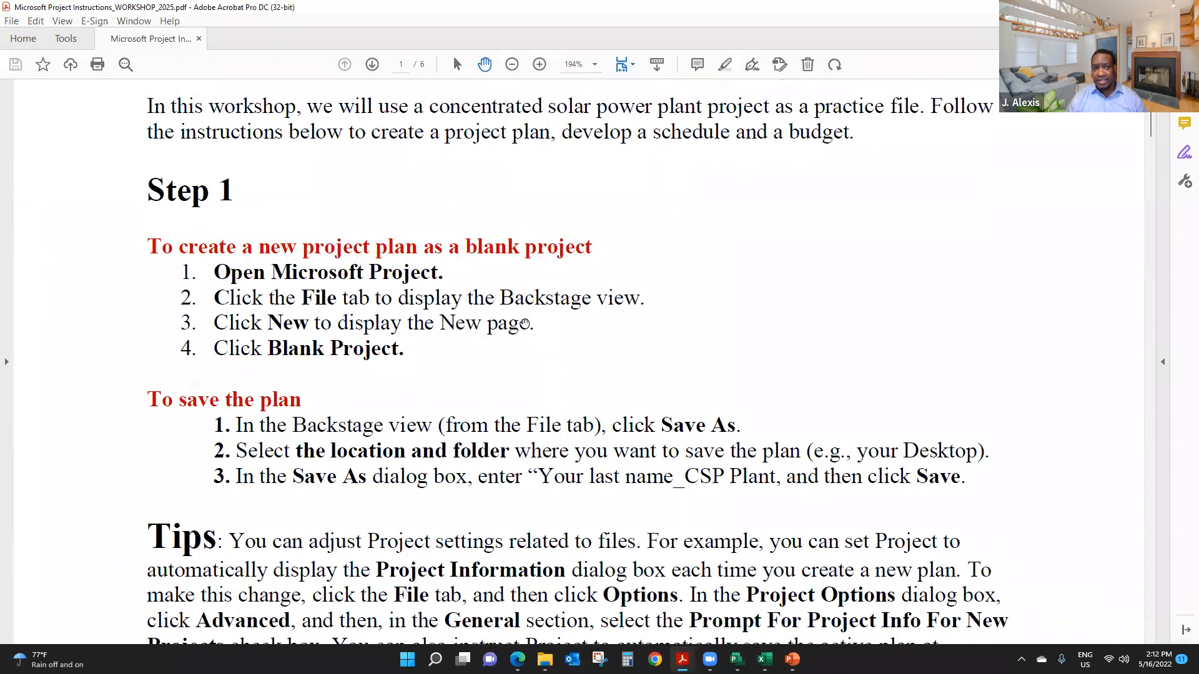
{"action": "scroll", "coordinate": [524, 325], "scroll_direction": "up", "scroll_amount": 4}
{"action": "scroll", "coordinate": [522, 329], "scroll_direction": "down", "scroll_amount": 3}
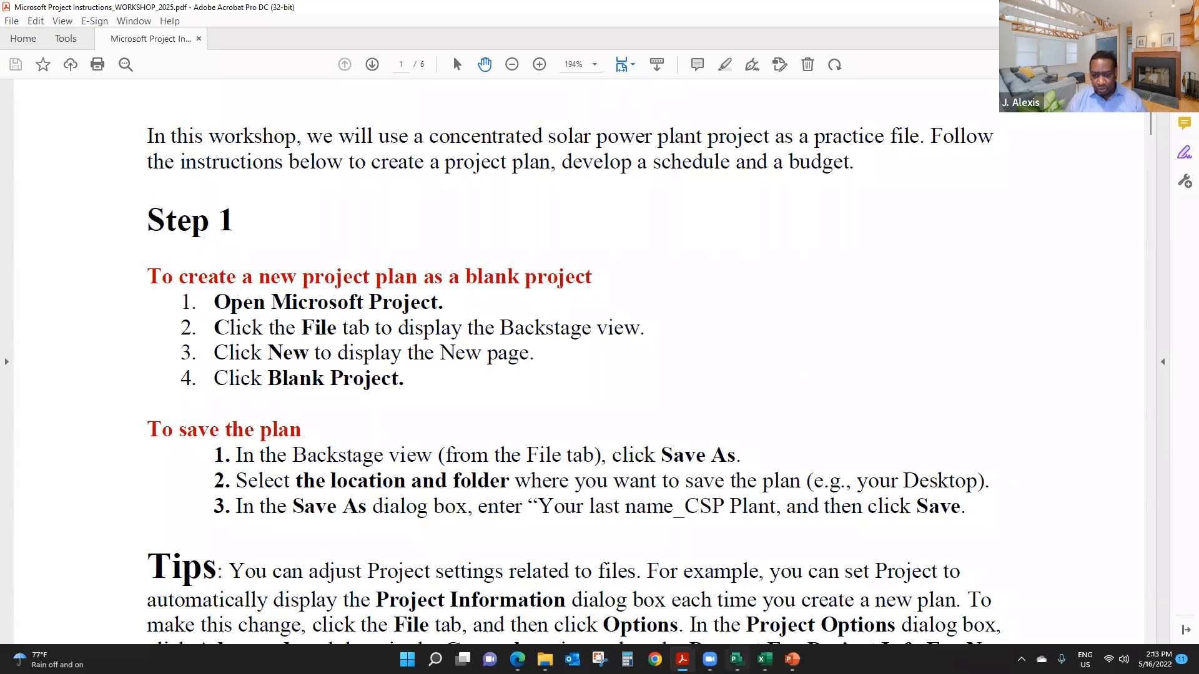
- Switch back to Microsoft Project and look through the full list of available views without applying one
{"action": "mouse_move", "coordinate": [737, 659]}
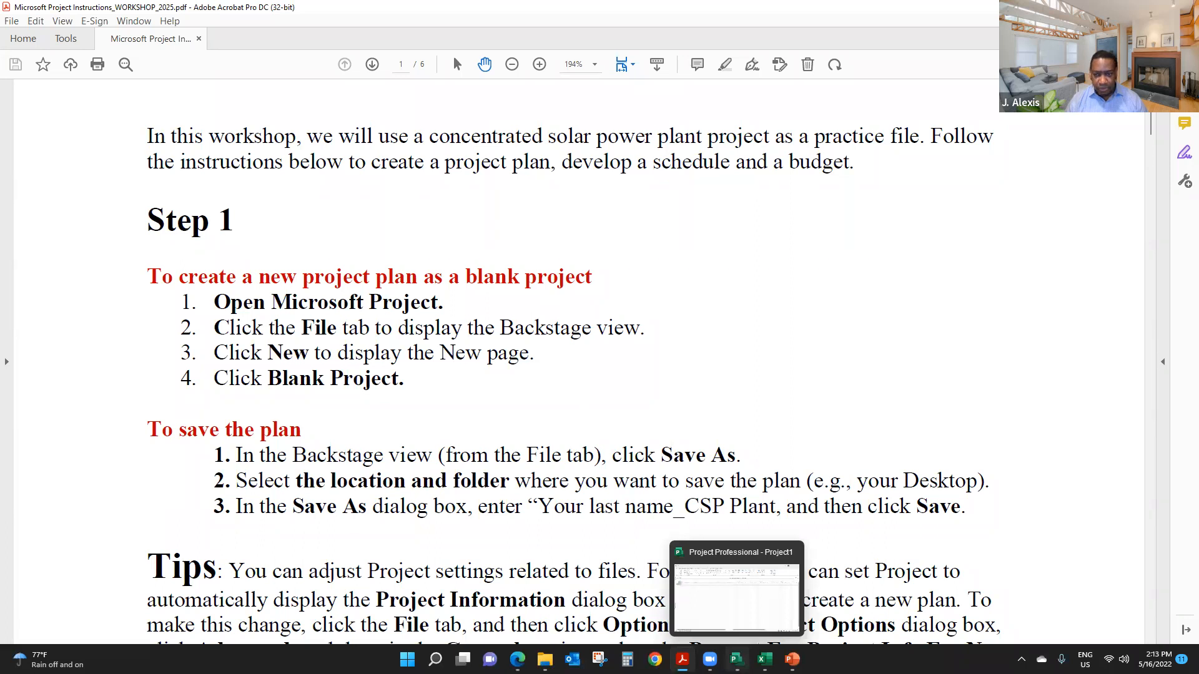
{"action": "left_click", "coordinate": [737, 596]}
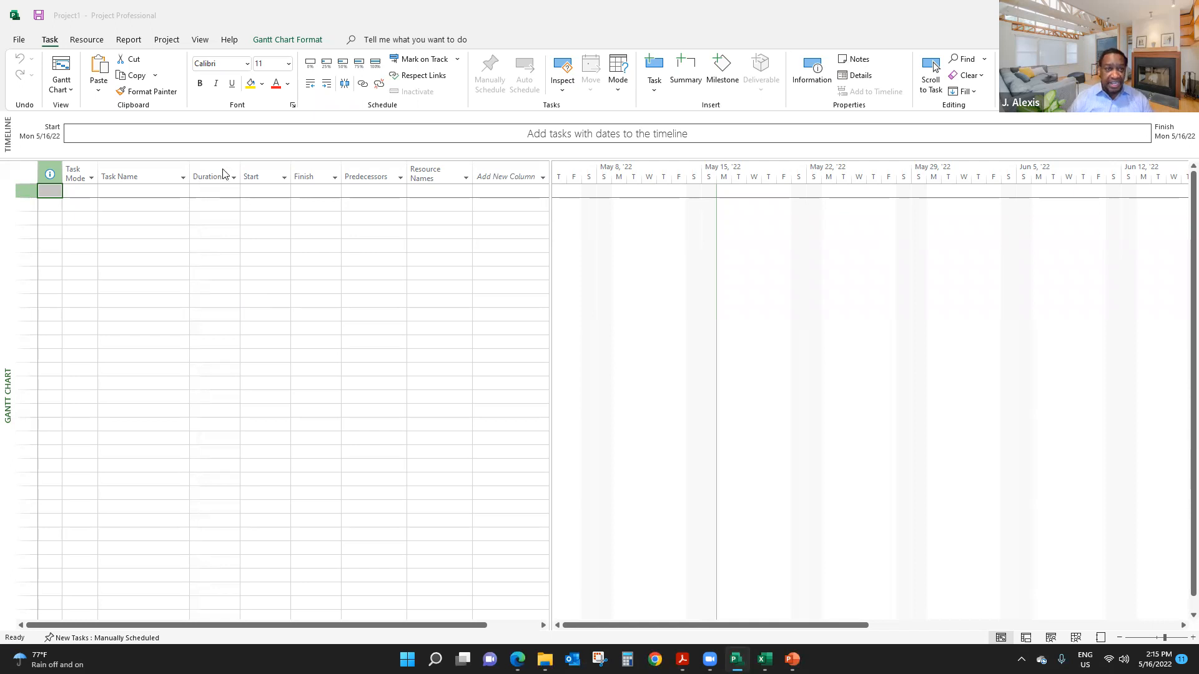
{"action": "left_click", "coordinate": [201, 40]}
{"action": "left_click", "coordinate": [200, 40]}
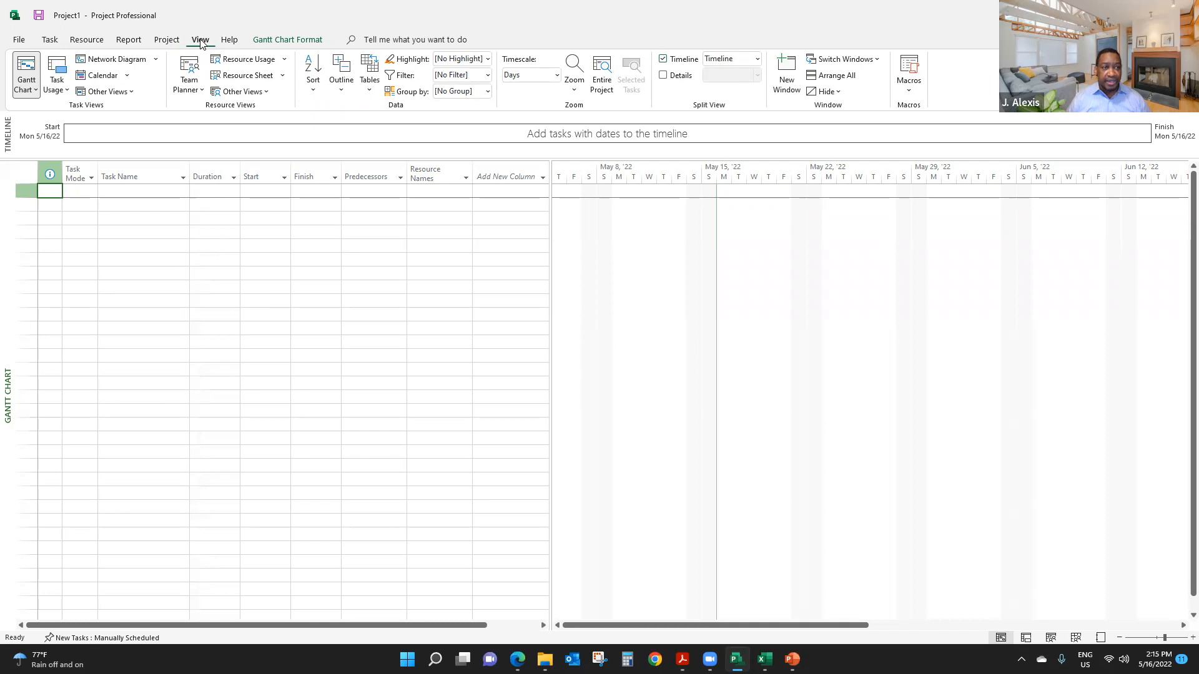
{"action": "left_click", "coordinate": [36, 90]}
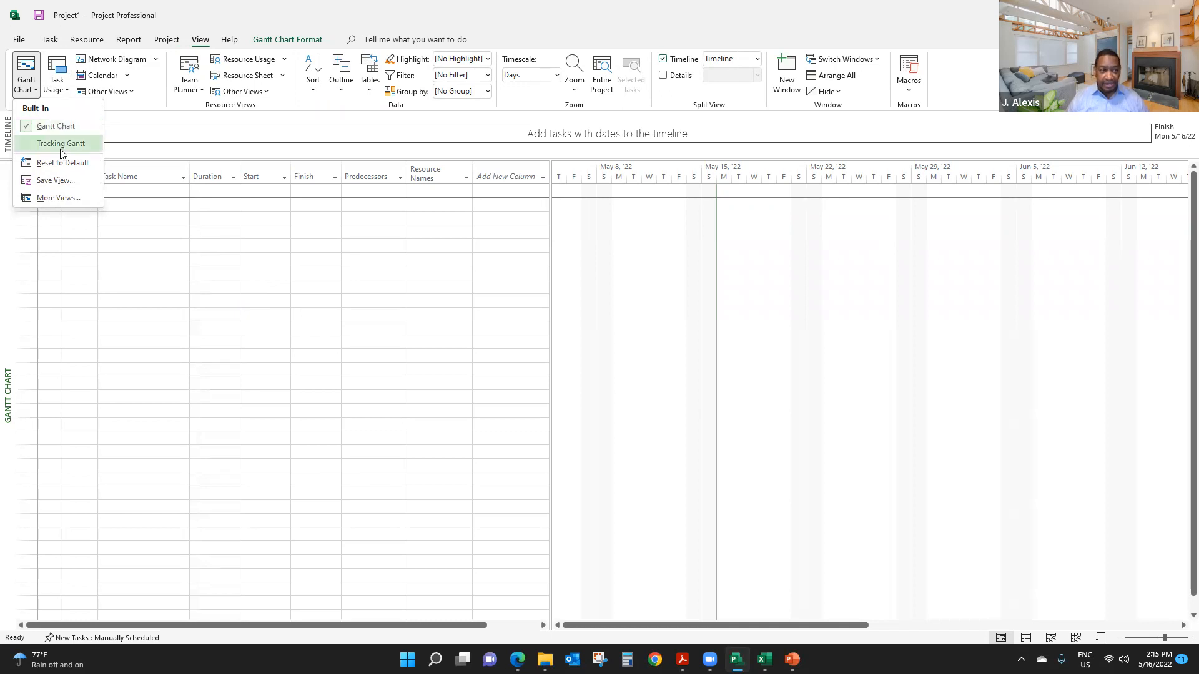
{"action": "left_click", "coordinate": [62, 200]}
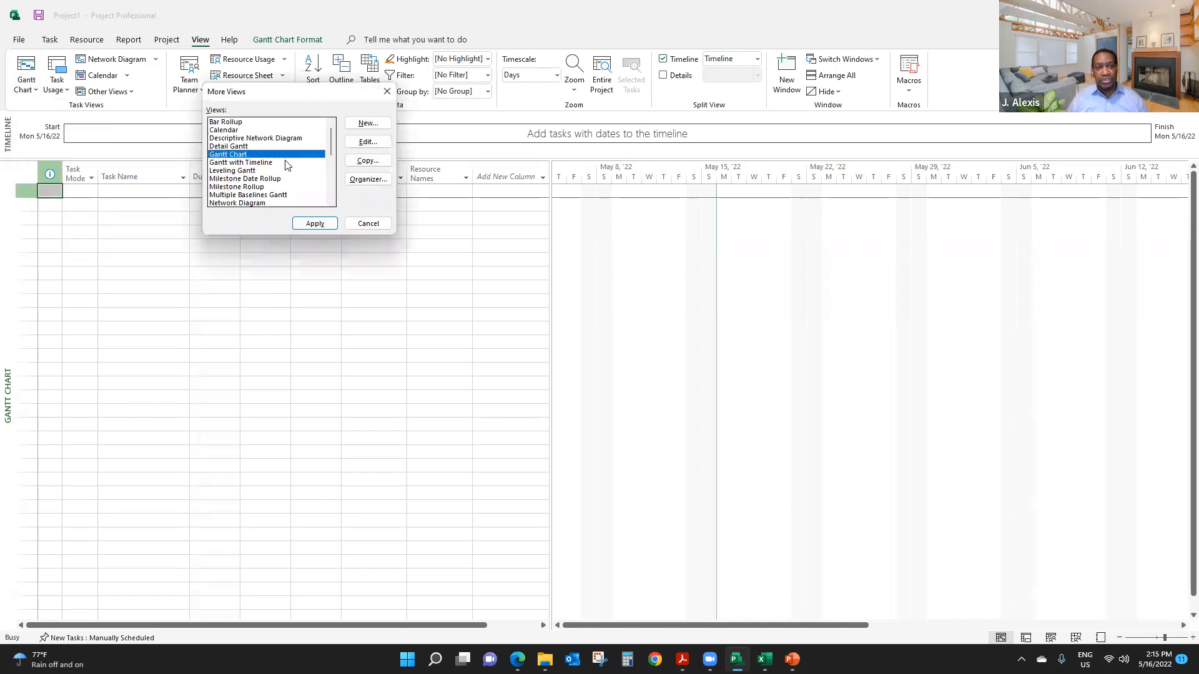
{"action": "scroll", "coordinate": [262, 164], "scroll_direction": "down", "scroll_amount": 5}
{"action": "scroll", "coordinate": [257, 166], "scroll_direction": "up", "scroll_amount": 5}
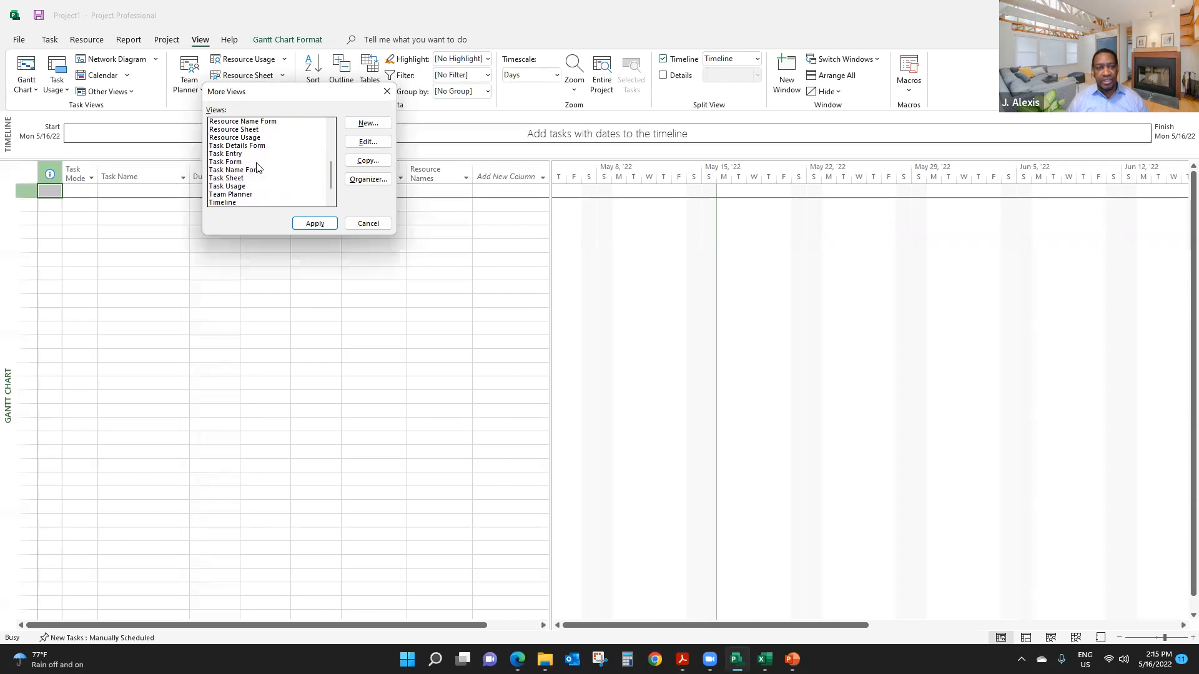
{"action": "scroll", "coordinate": [256, 166], "scroll_direction": "up", "scroll_amount": 2}
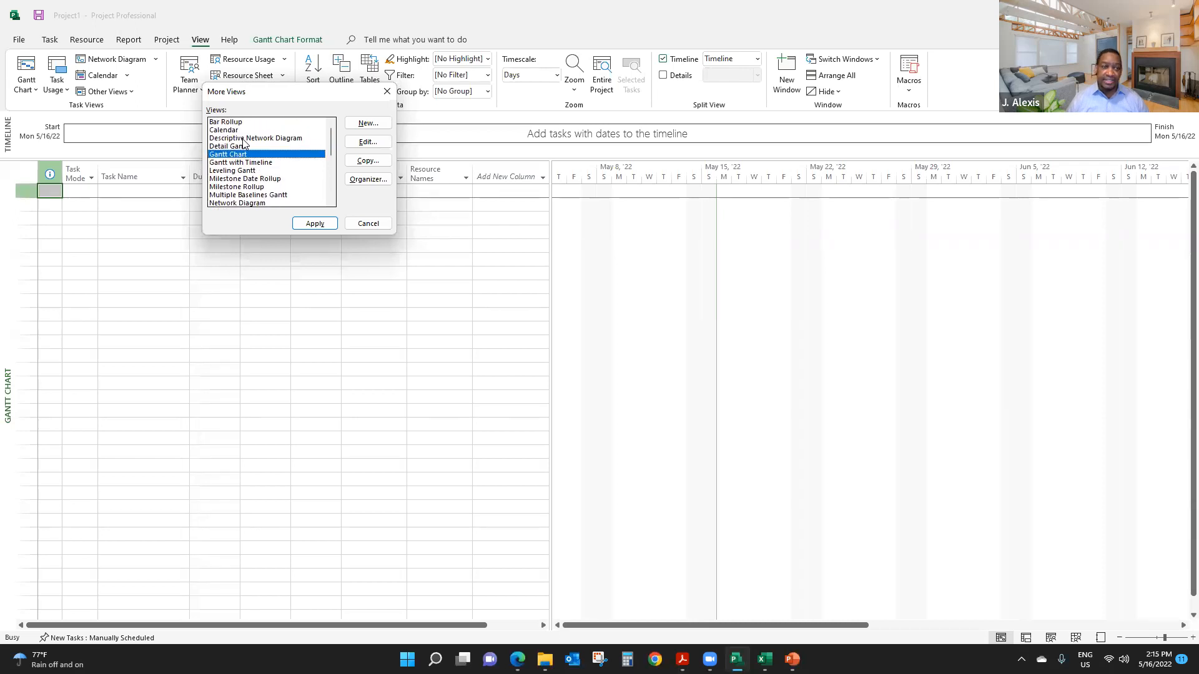
{"action": "left_click", "coordinate": [369, 223]}
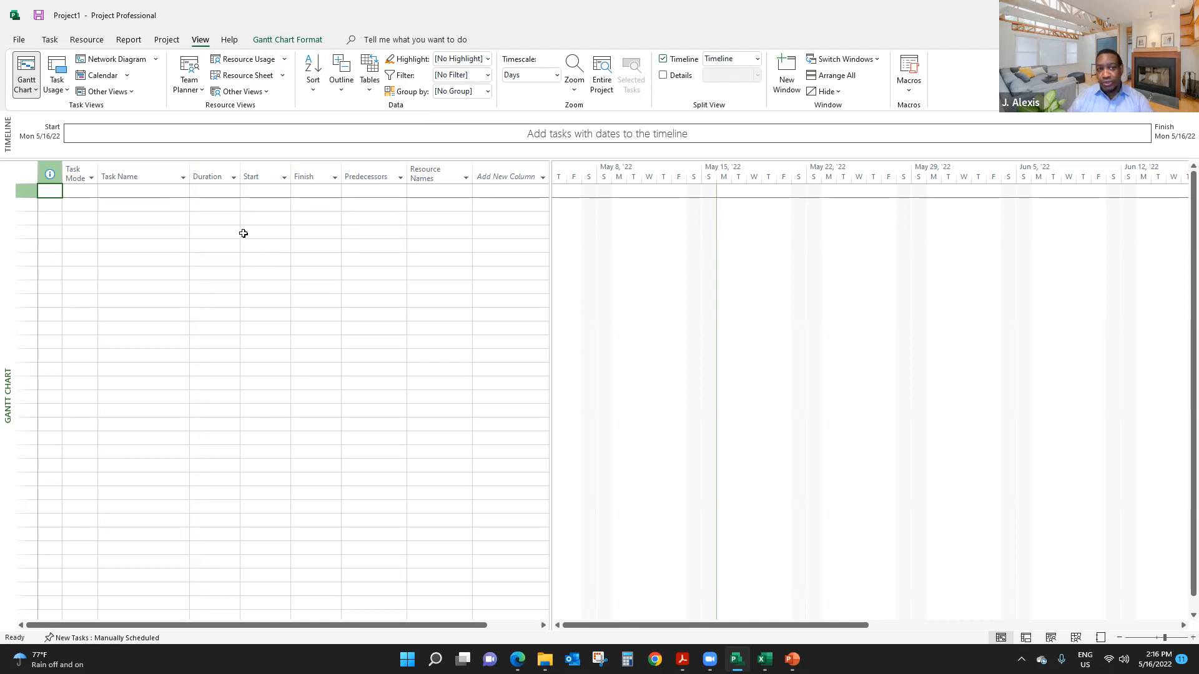
- View the empty Resource Sheet and return to the Gantt Chart view
{"action": "left_click", "coordinate": [241, 79]}
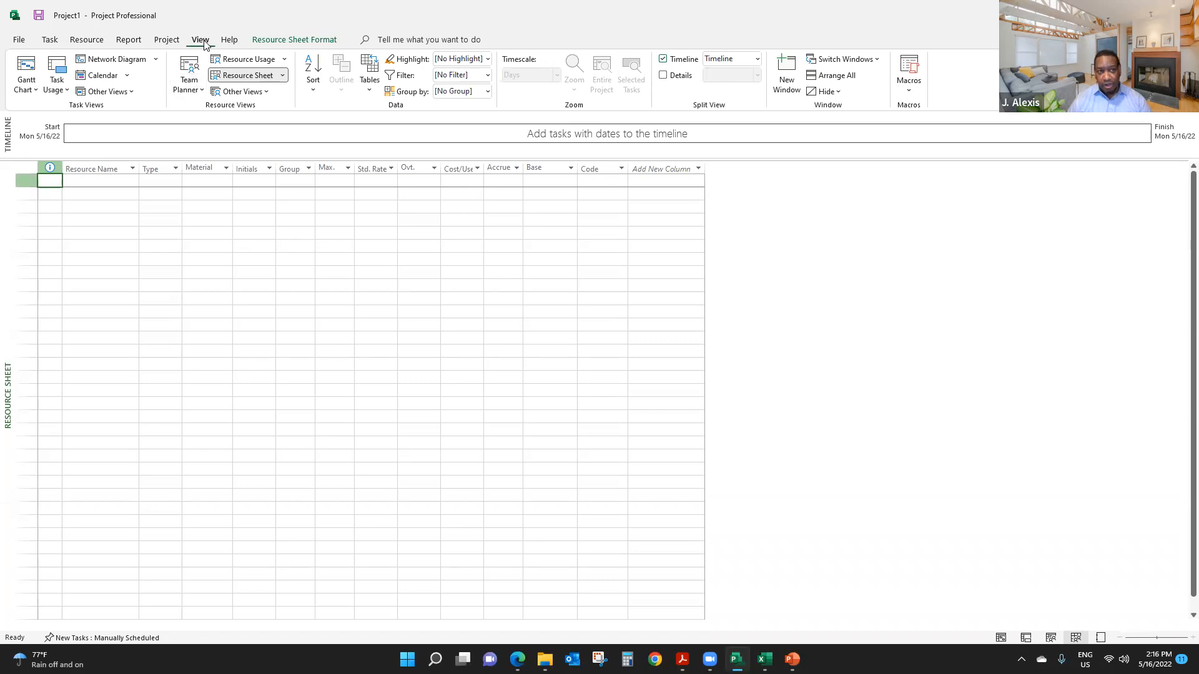
{"action": "left_click", "coordinate": [27, 70]}
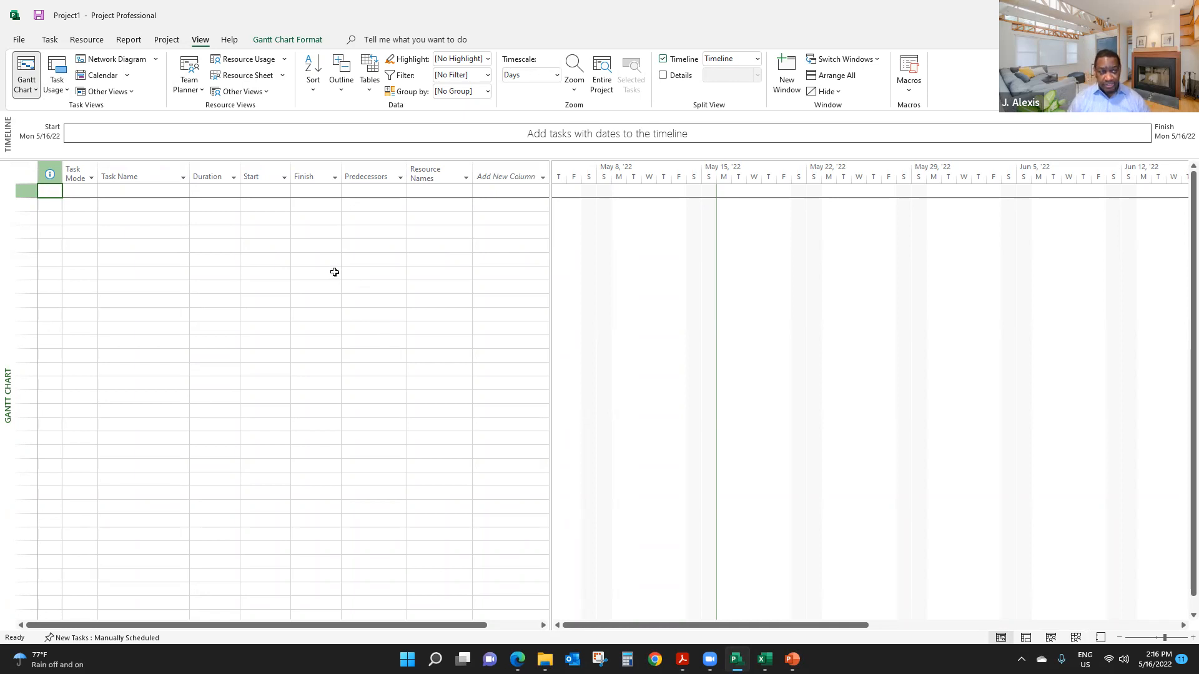
- Start saving the project as a new file and choose the Desktop as its location
{"action": "left_click", "coordinate": [18, 41]}
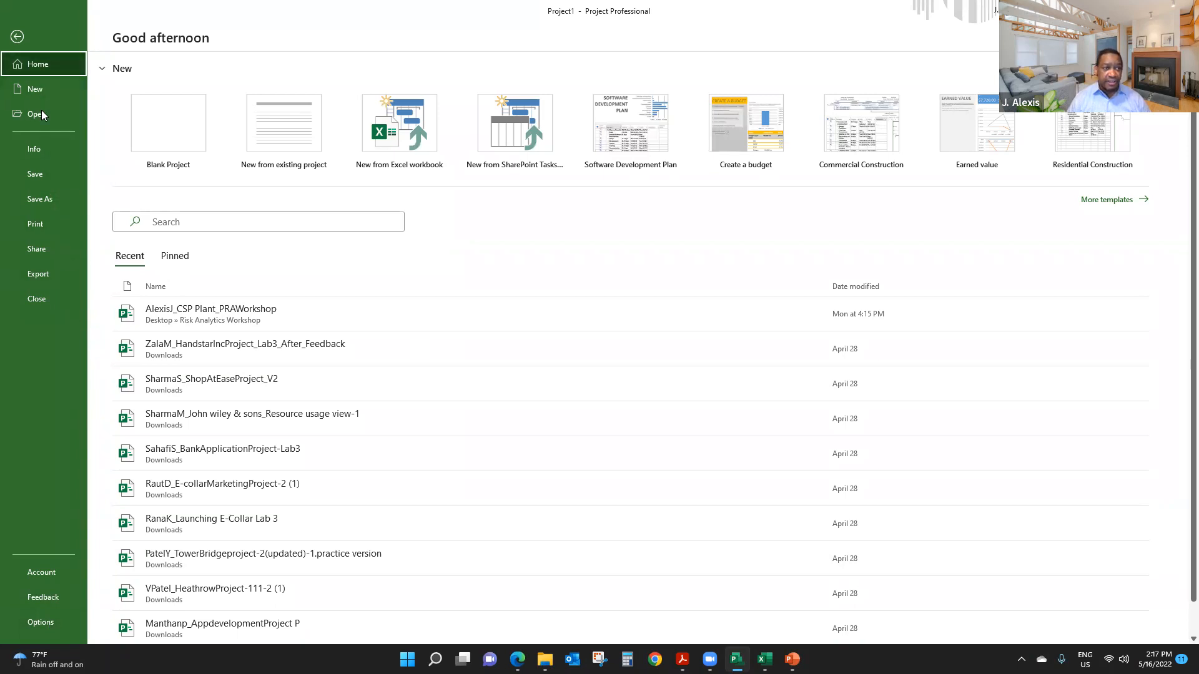
{"action": "left_click", "coordinate": [41, 204]}
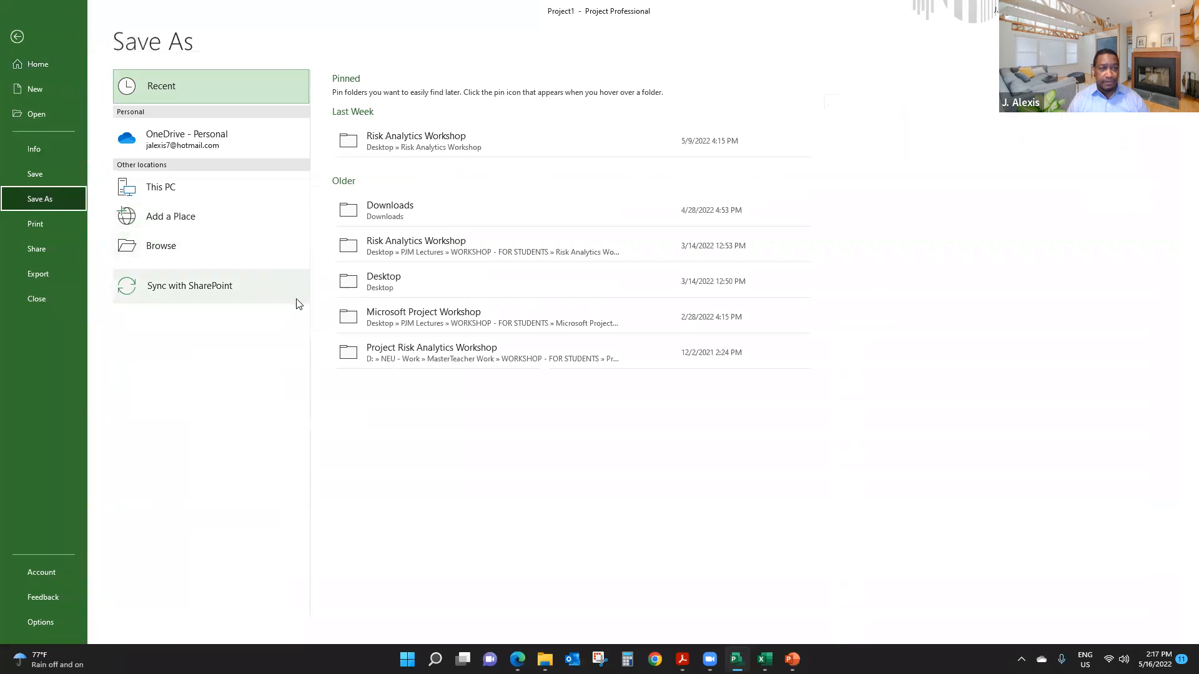
{"action": "left_click", "coordinate": [169, 252]}
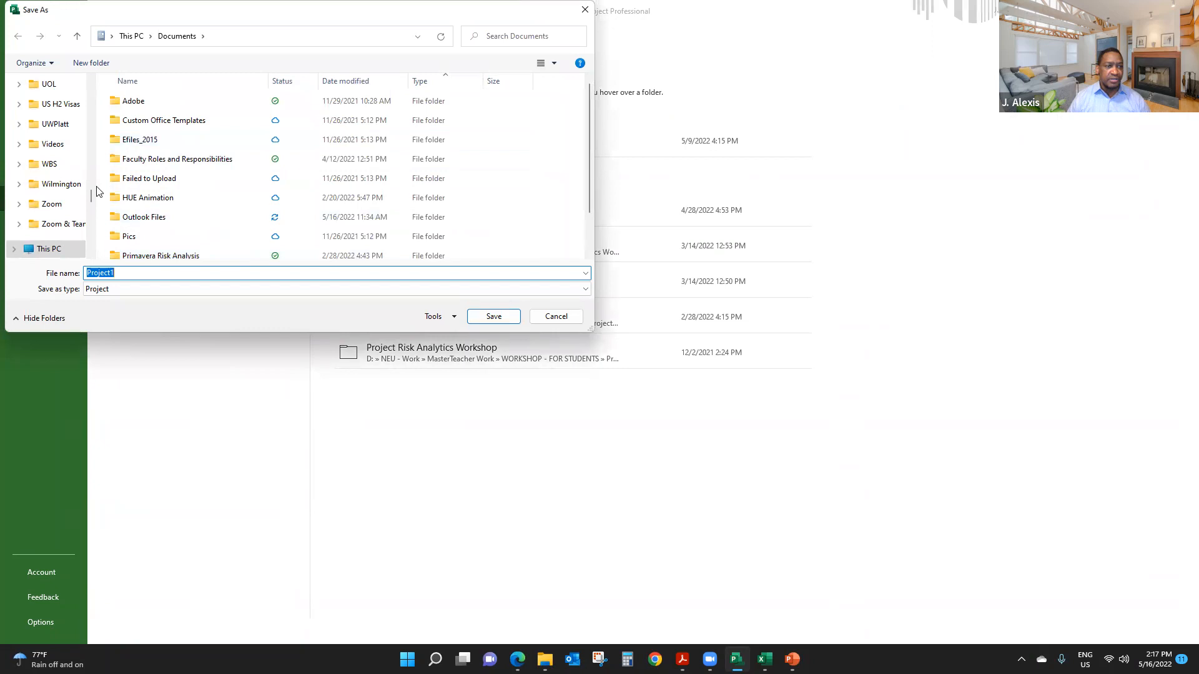
{"action": "left_click_drag", "start_coordinate": [91, 197], "coordinate": [95, 87]}
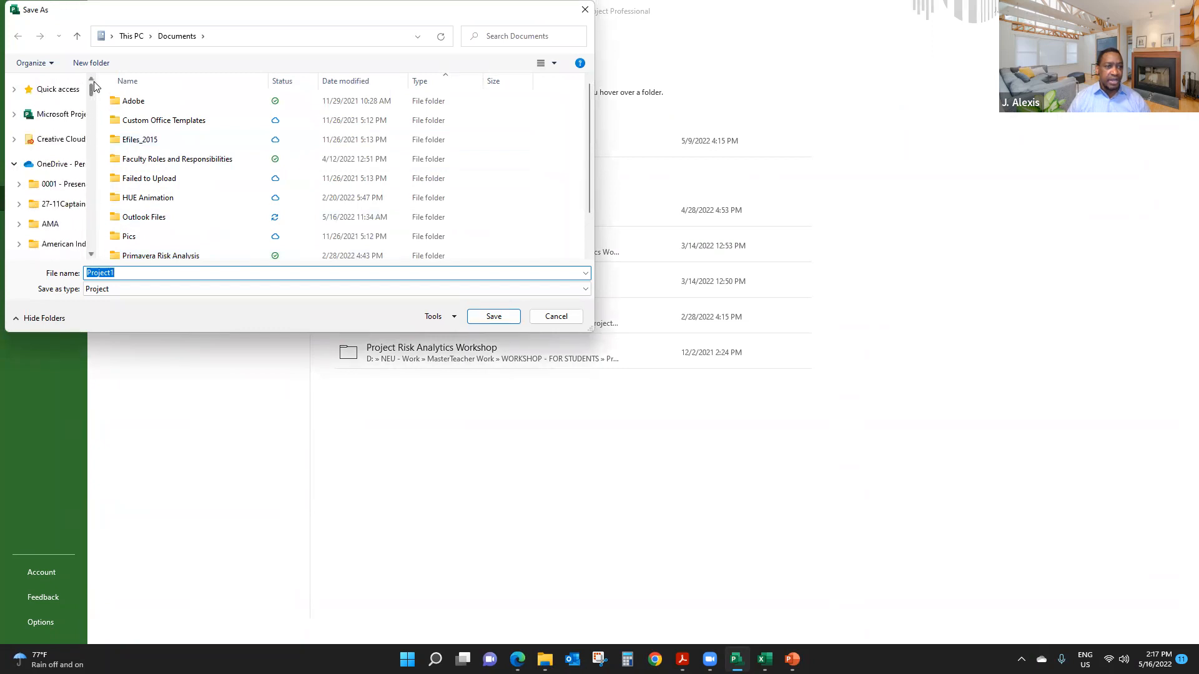
{"action": "left_click", "coordinate": [65, 94]}
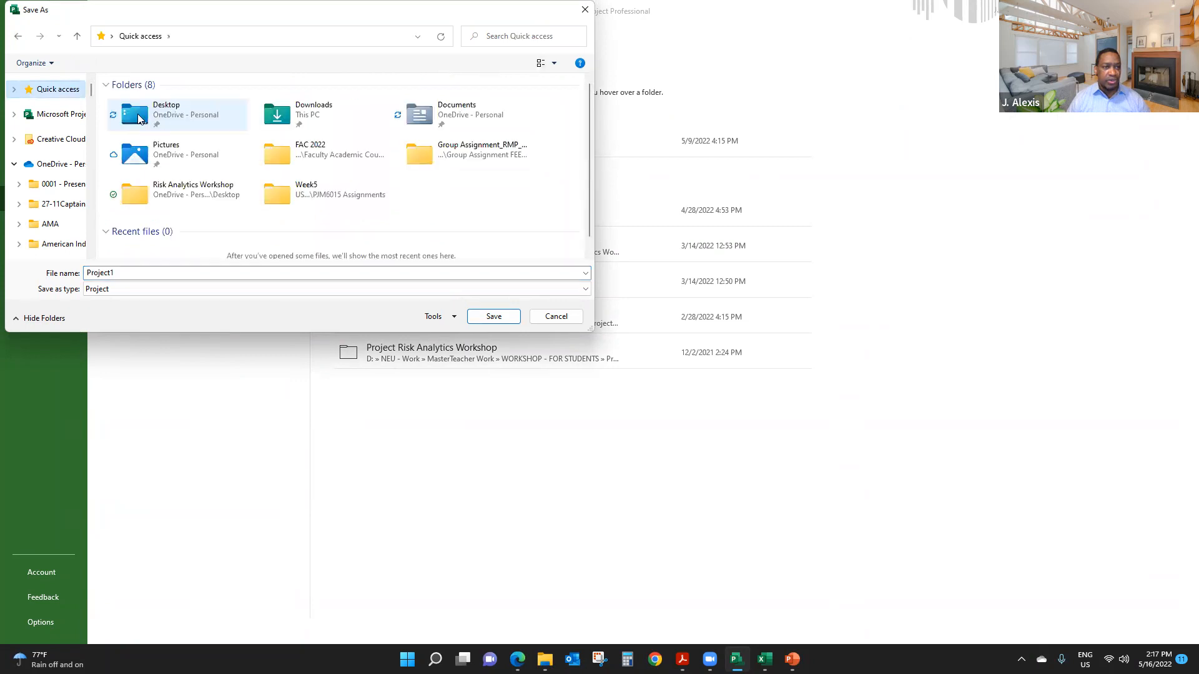
{"action": "double_click", "coordinate": [135, 116]}
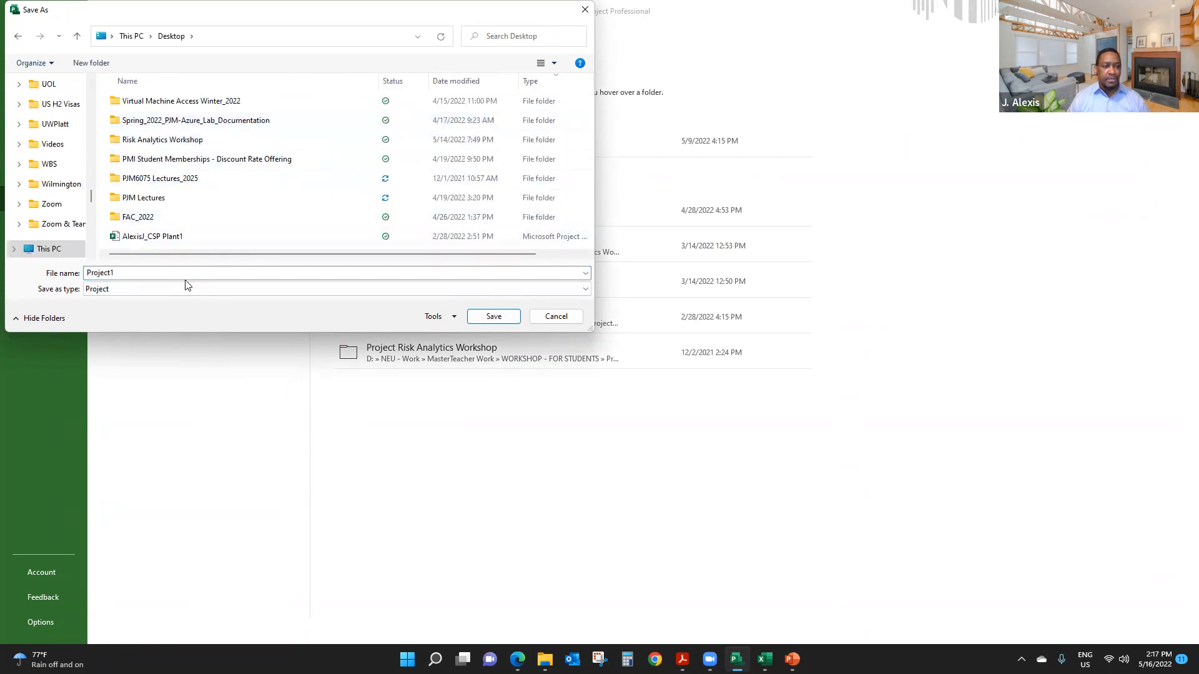
{"action": "double_click", "coordinate": [165, 273]}
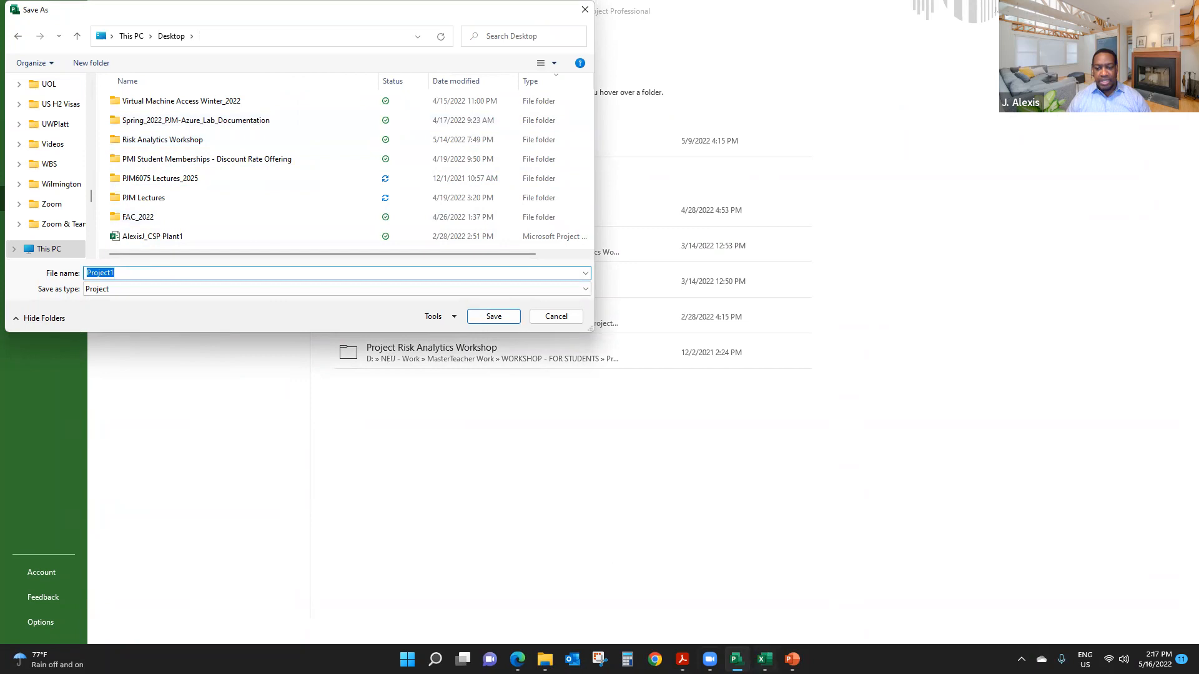
- Switch to the instructions PDF in Adobe Acrobat and check the file naming convention for saving the plan
{"action": "left_click", "coordinate": [683, 660]}
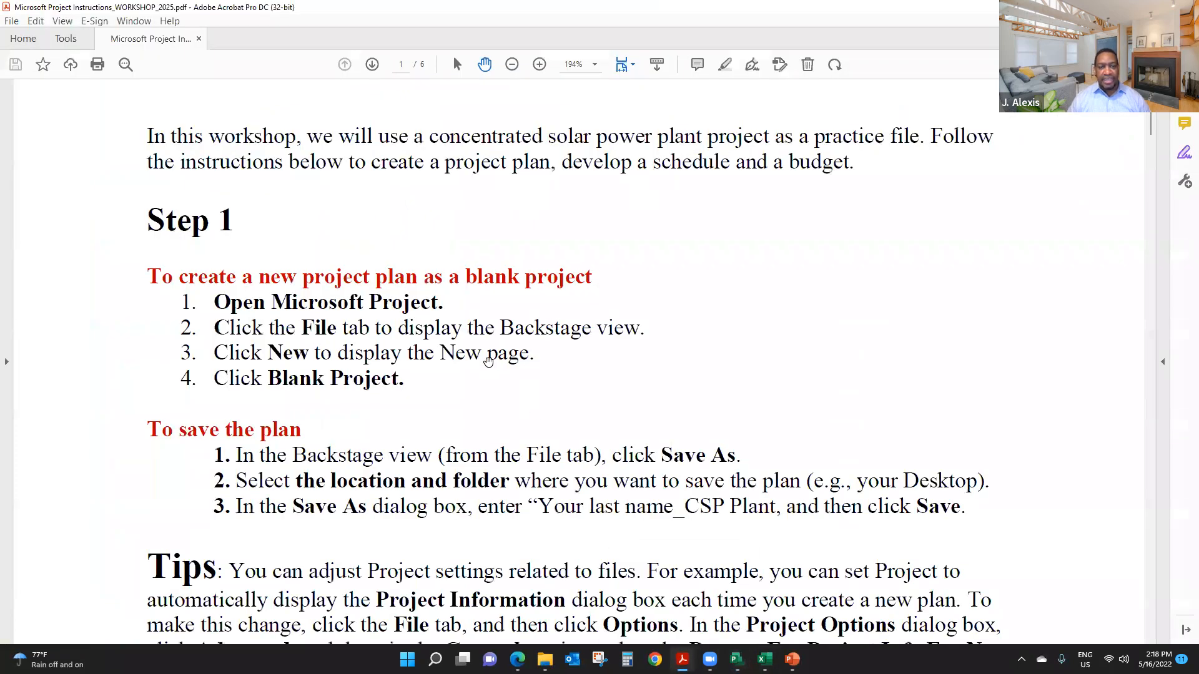
{"action": "scroll", "coordinate": [517, 340], "scroll_direction": "down", "scroll_amount": 2}
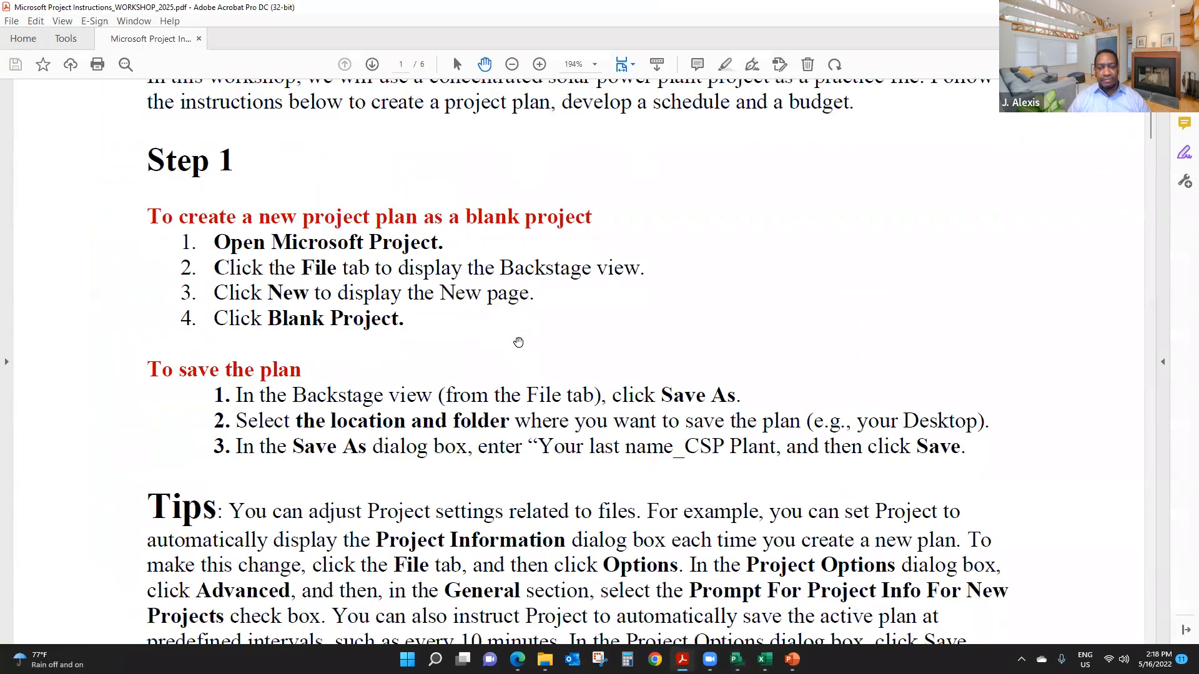
{"action": "scroll", "coordinate": [518, 343], "scroll_direction": "down", "scroll_amount": 2}
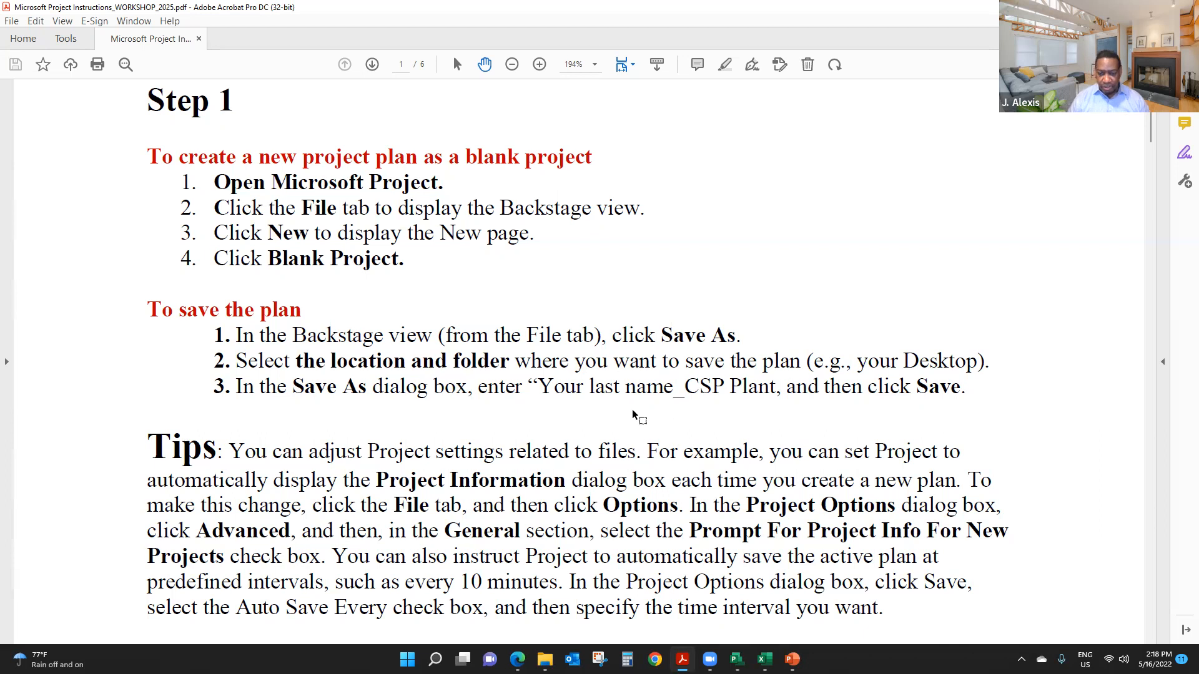
- Switch back to Microsoft Project and save the plan under the author's last name and initial followed by "_CSP Plant2.mpp"
{"action": "left_click", "coordinate": [737, 660]}
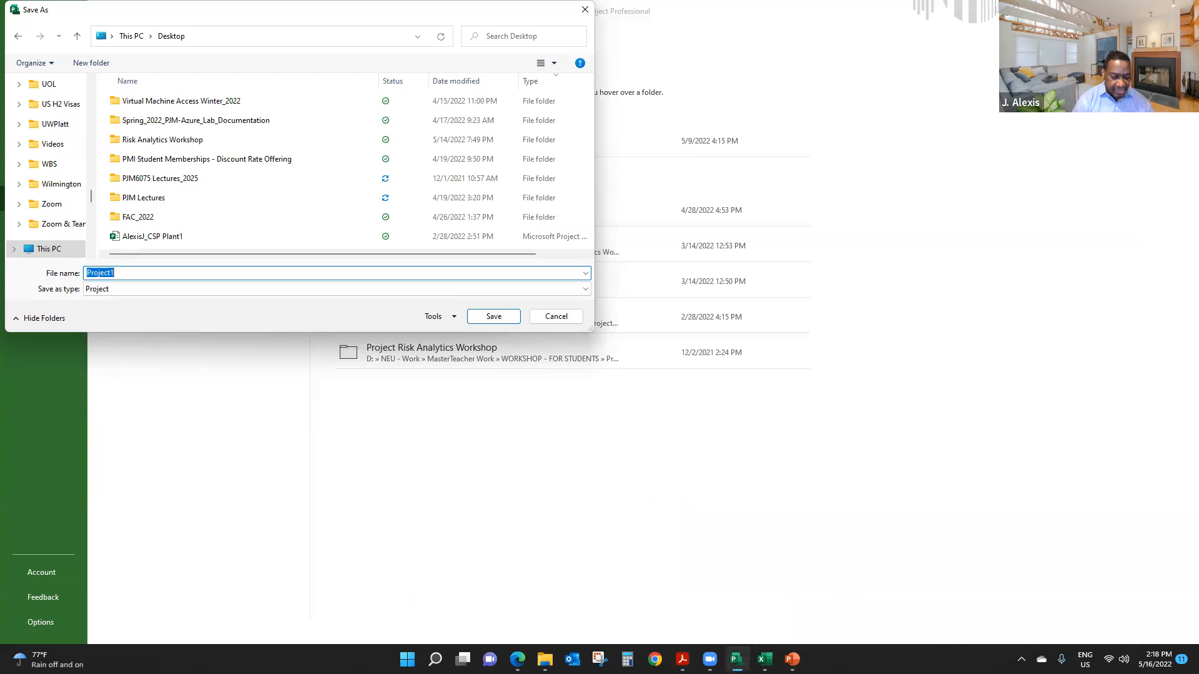
{"action": "type", "text": "Alexi"}
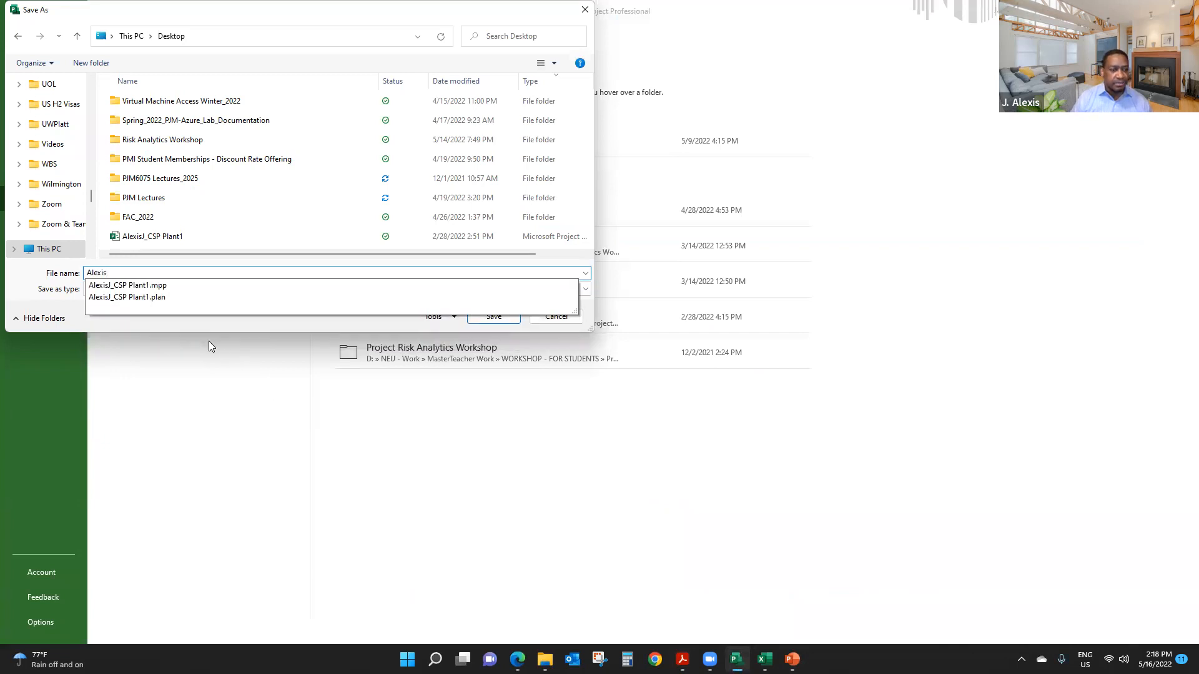
{"action": "type", "text": "s"}
{"action": "left_click", "coordinate": [136, 286]}
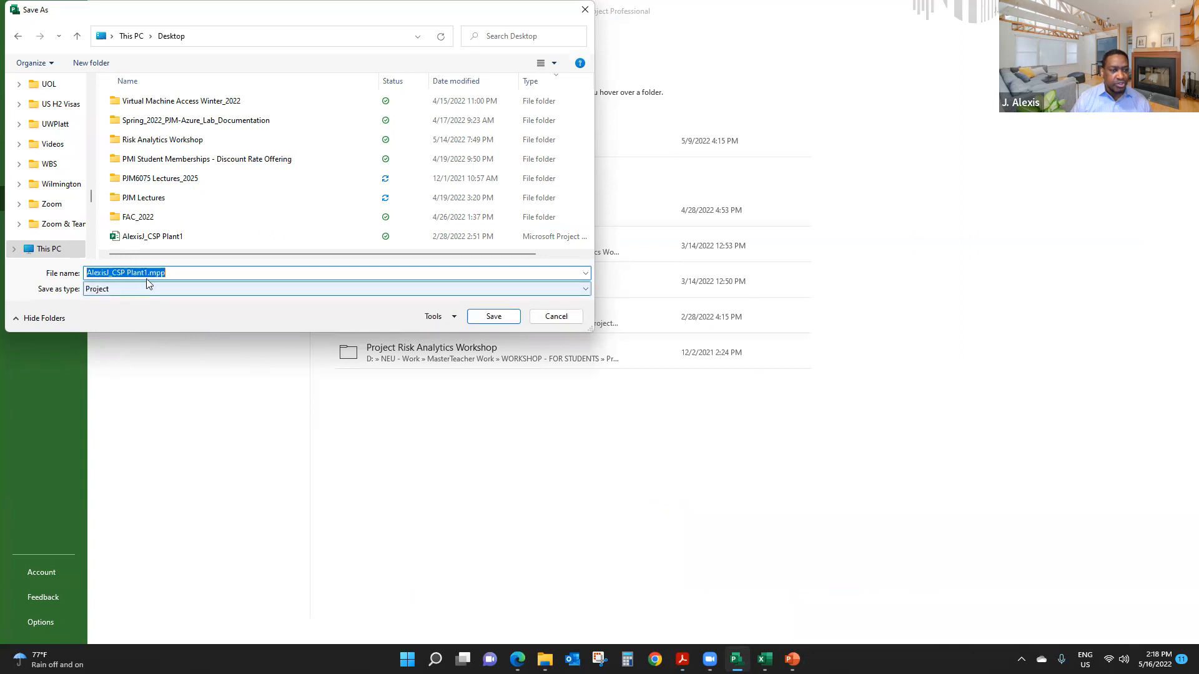
{"action": "left_click", "coordinate": [169, 273]}
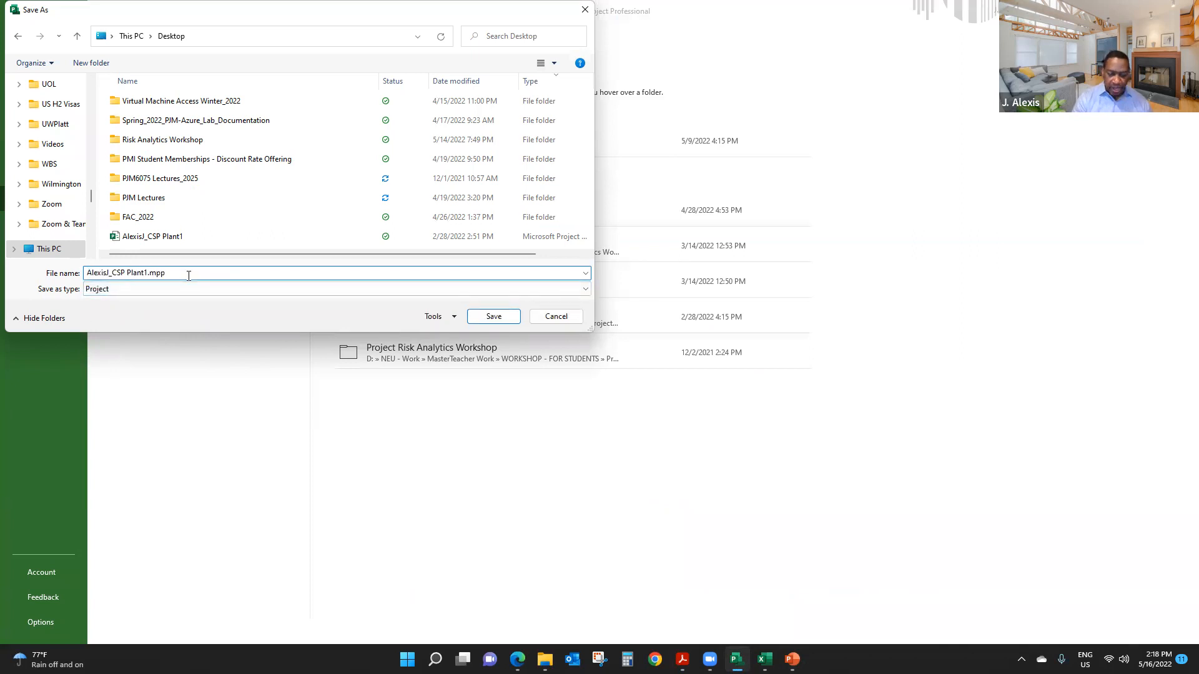
{"action": "key", "text": "BackSpace"}
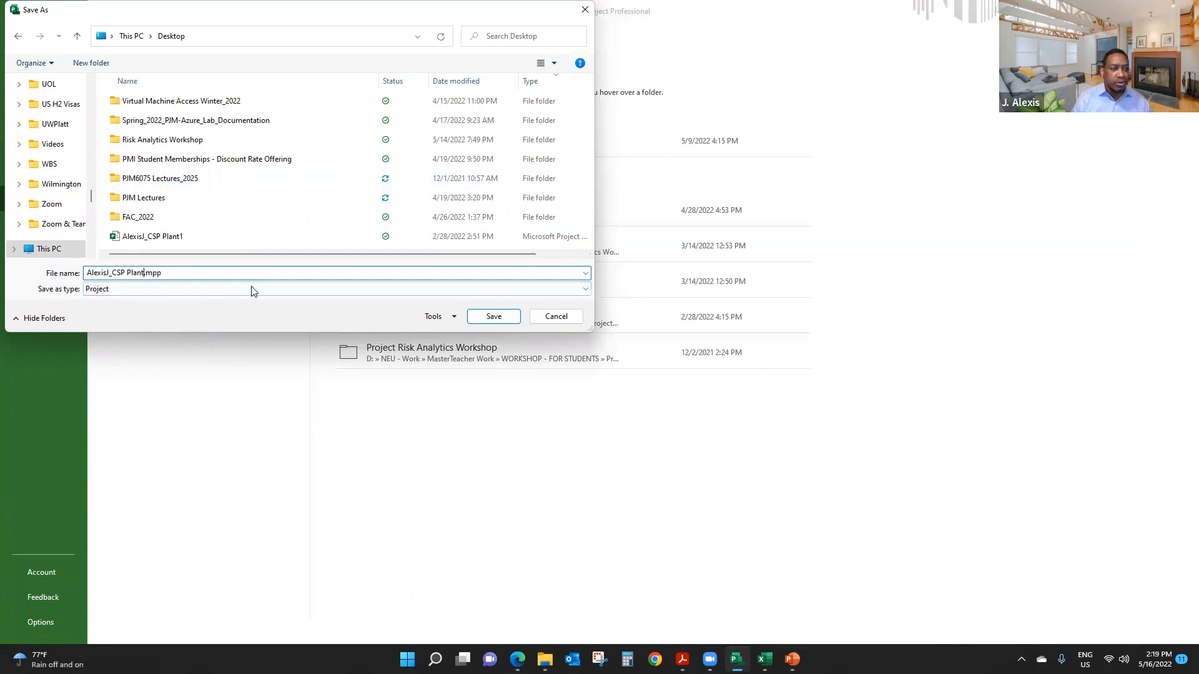
{"action": "type", "text": "2"}
{"action": "left_click", "coordinate": [211, 274]}
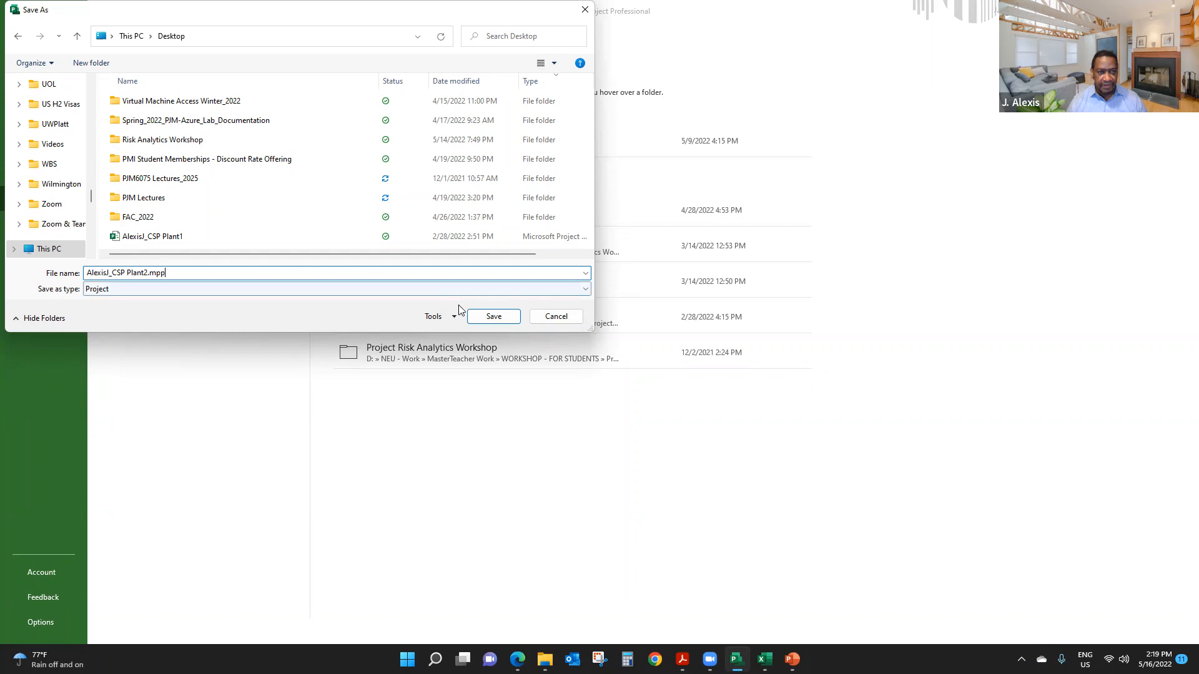
{"action": "left_click", "coordinate": [490, 317]}
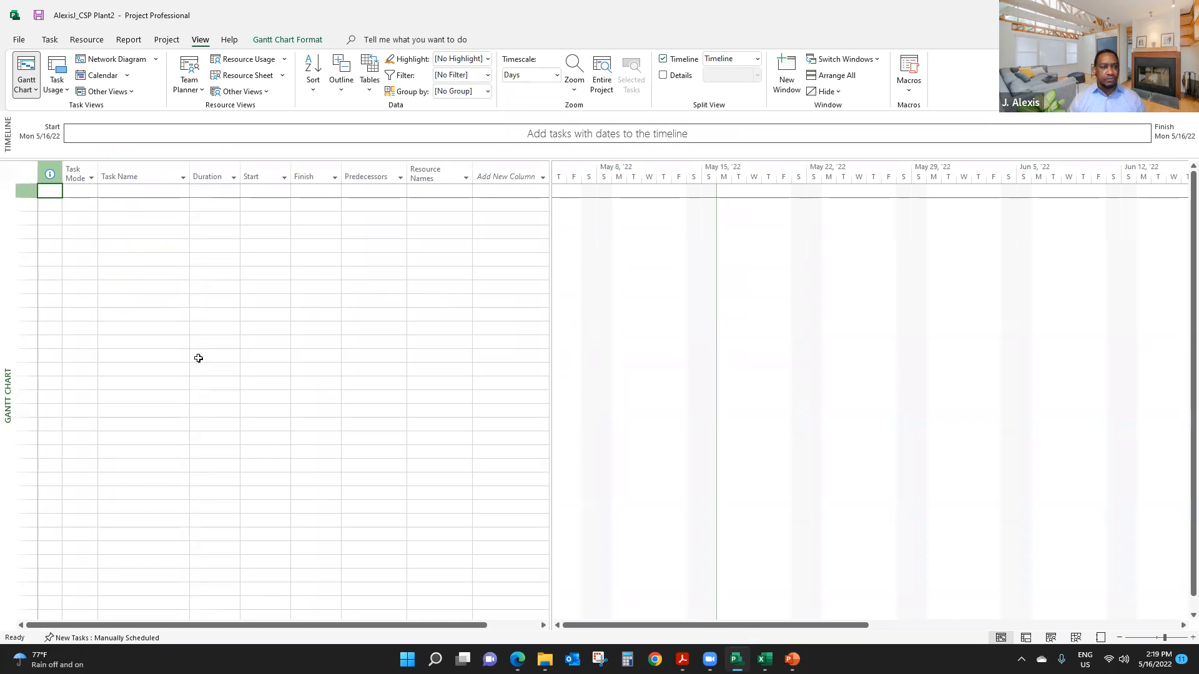
{"action": "left_click", "coordinate": [140, 193]}
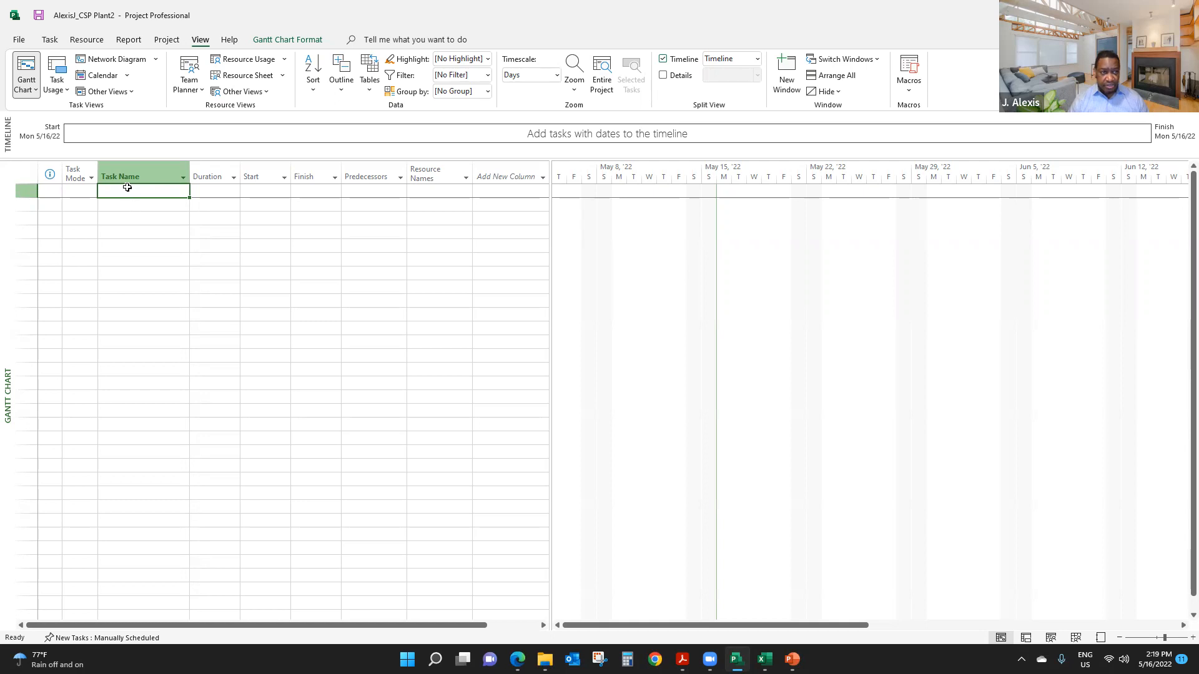
{"action": "left_click", "coordinate": [82, 189]}
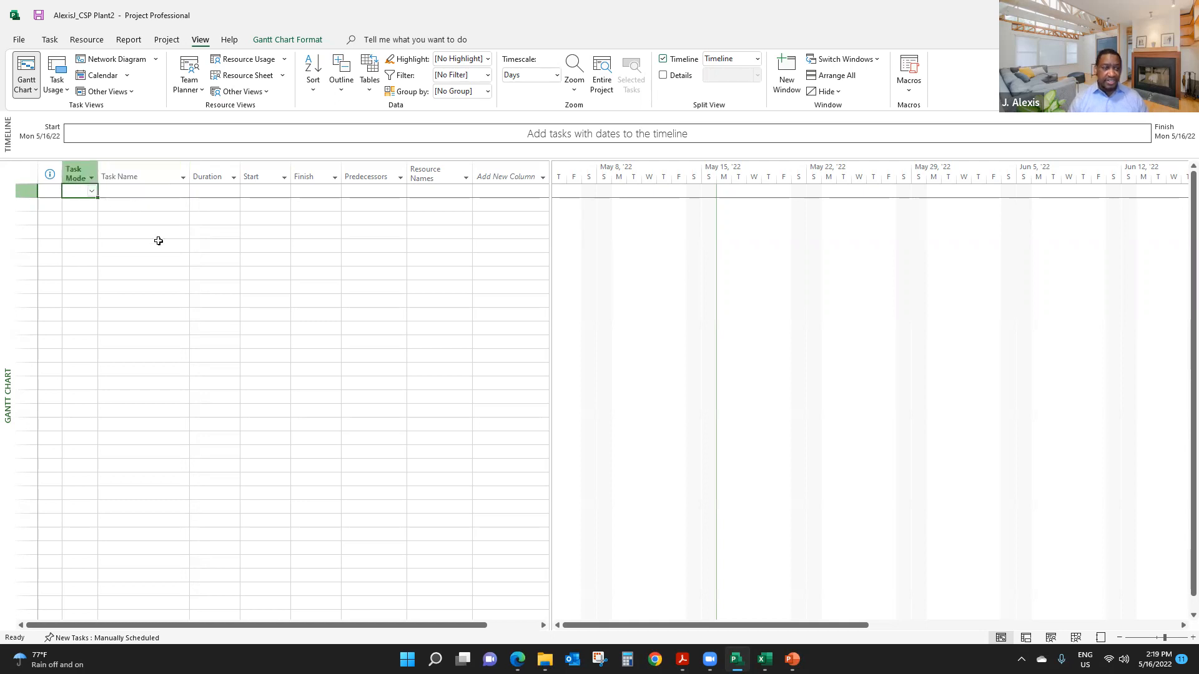
{"action": "left_click", "coordinate": [148, 192]}
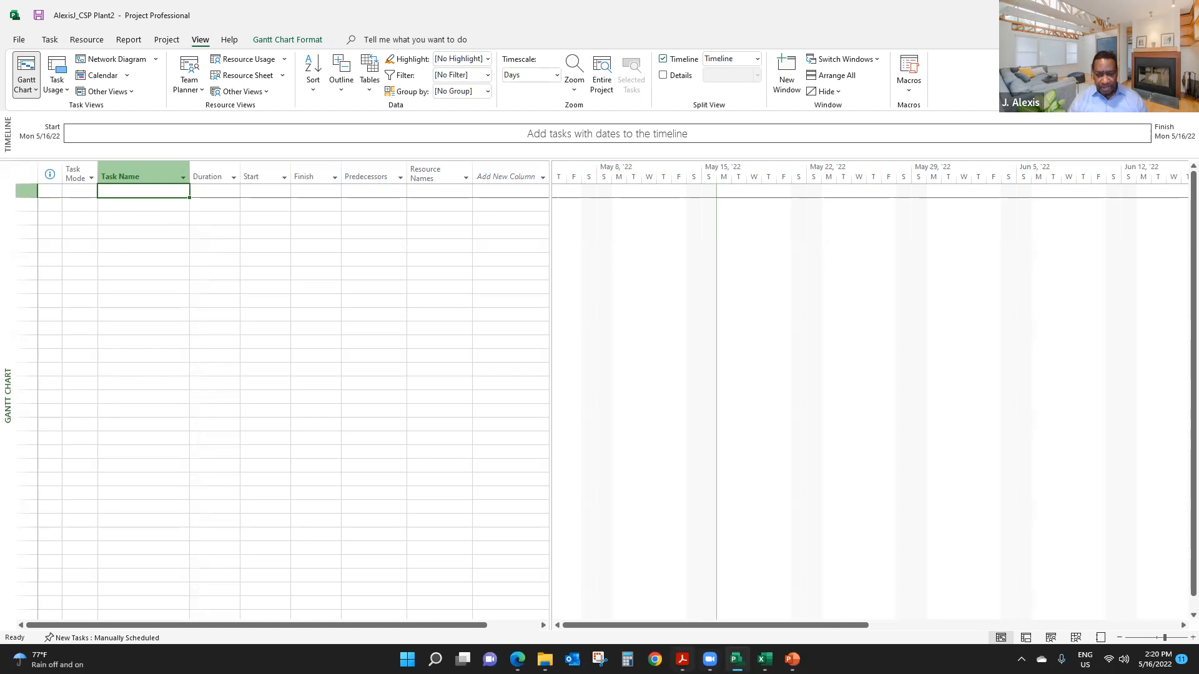
- Switch to the instructions PDF in Adobe Acrobat and read the Tips on project options and the note before Step 2
{"action": "left_click", "coordinate": [687, 600]}
{"action": "scroll", "coordinate": [498, 347], "scroll_direction": "down", "scroll_amount": 2}
{"action": "scroll", "coordinate": [497, 347], "scroll_direction": "down", "scroll_amount": 5}
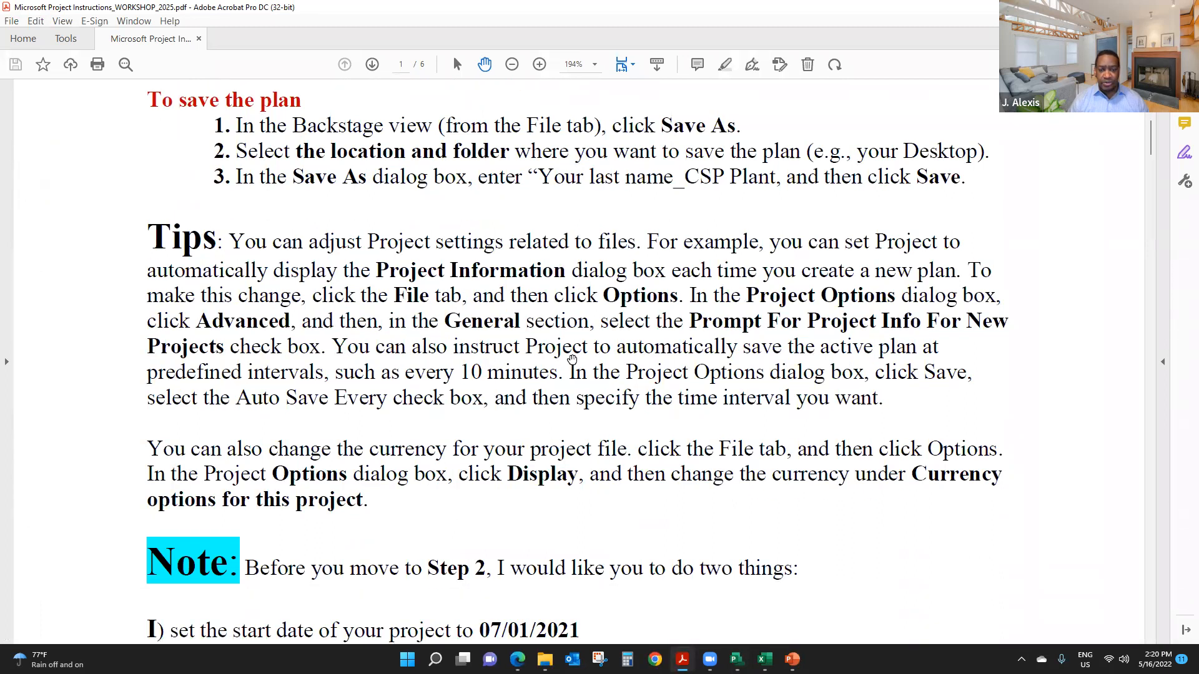
{"action": "scroll", "coordinate": [579, 373], "scroll_direction": "down", "scroll_amount": 1}
{"action": "scroll", "coordinate": [579, 373], "scroll_direction": "up", "scroll_amount": 2}
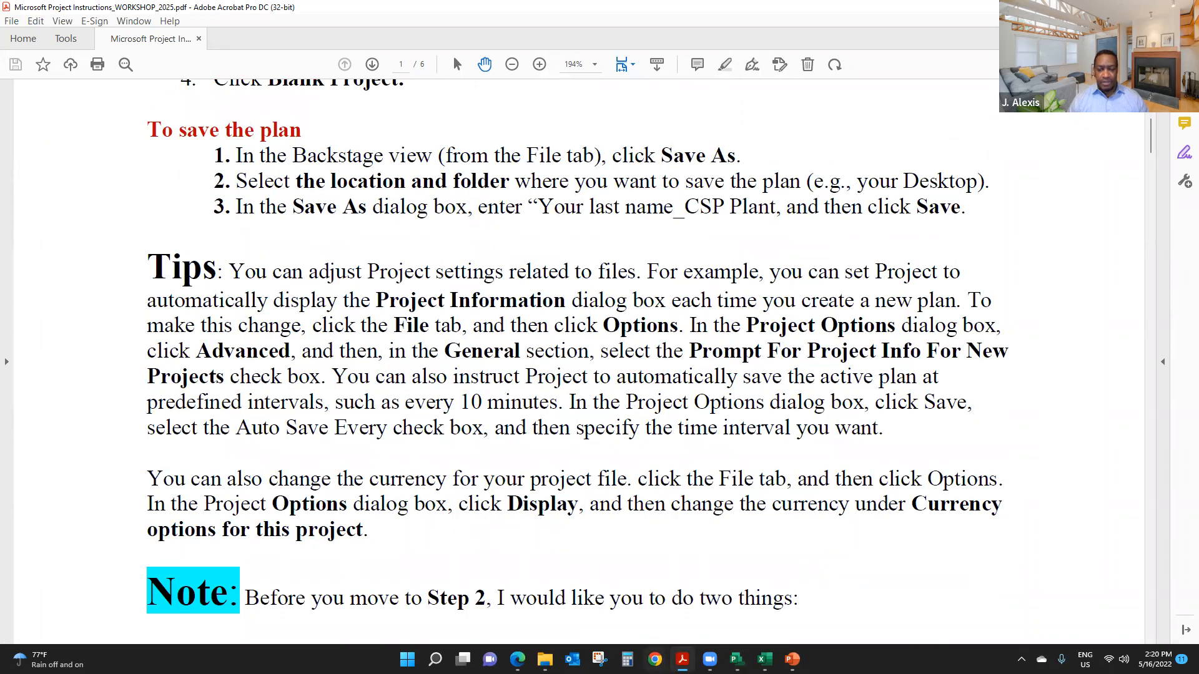
- Switch to Microsoft Project and open the advanced properties of the saved plan
{"action": "left_click", "coordinate": [737, 659]}
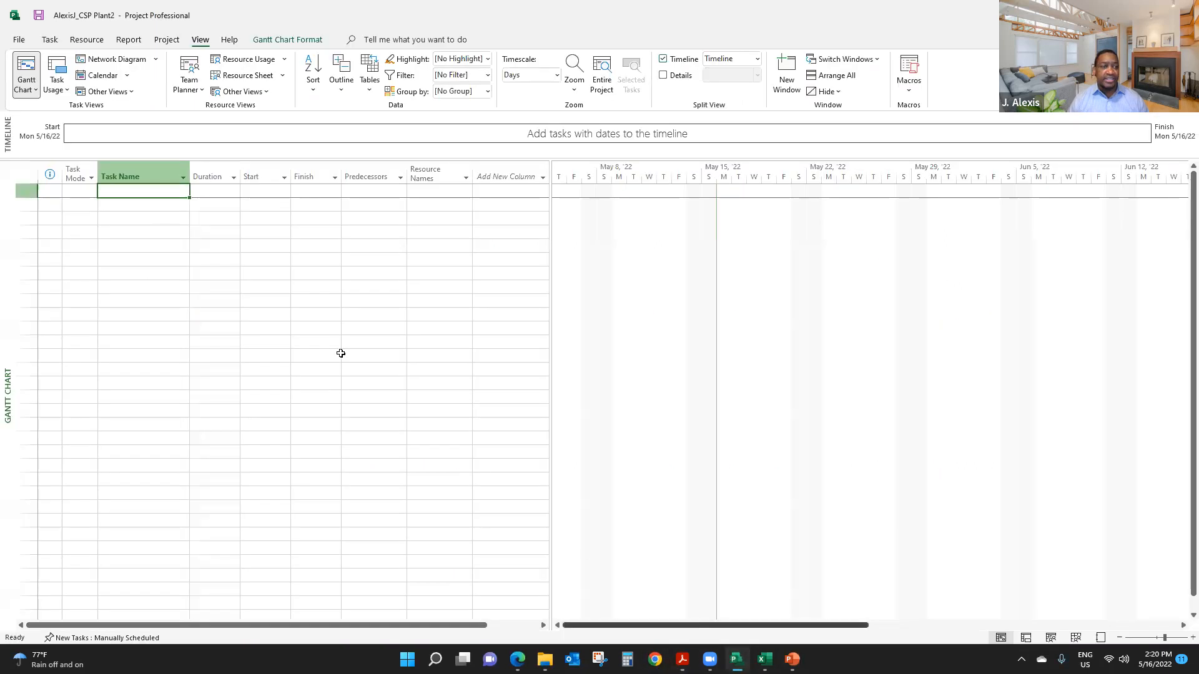
{"action": "left_click", "coordinate": [19, 40]}
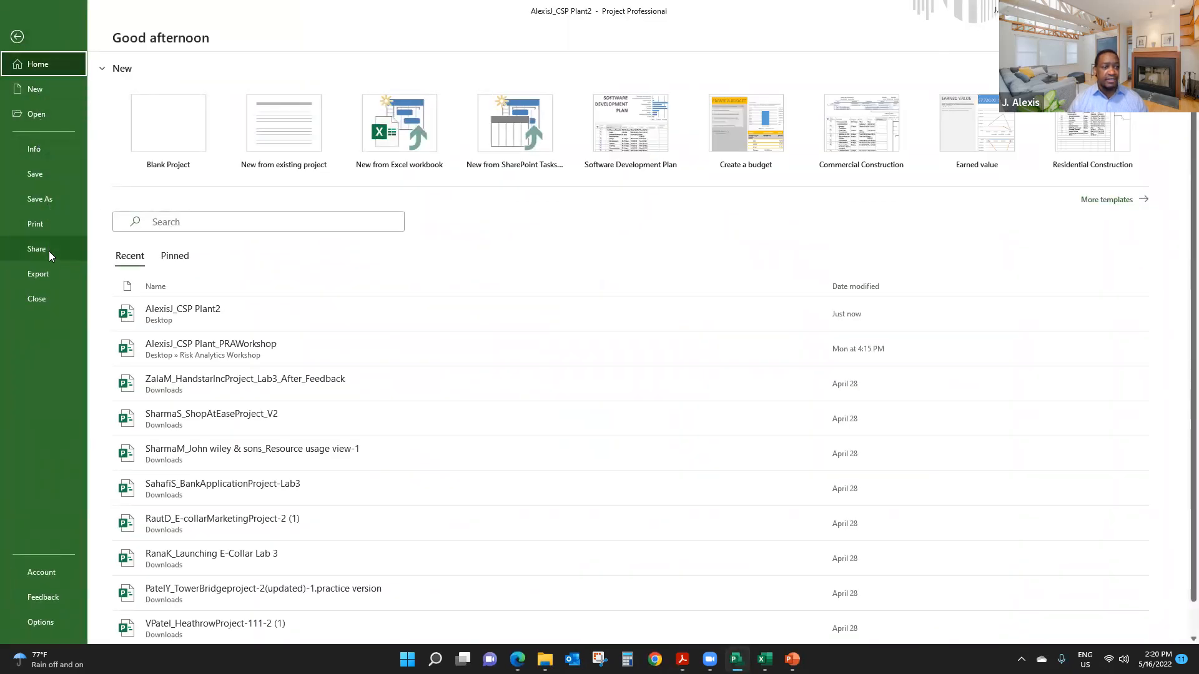
{"action": "left_click", "coordinate": [33, 148]}
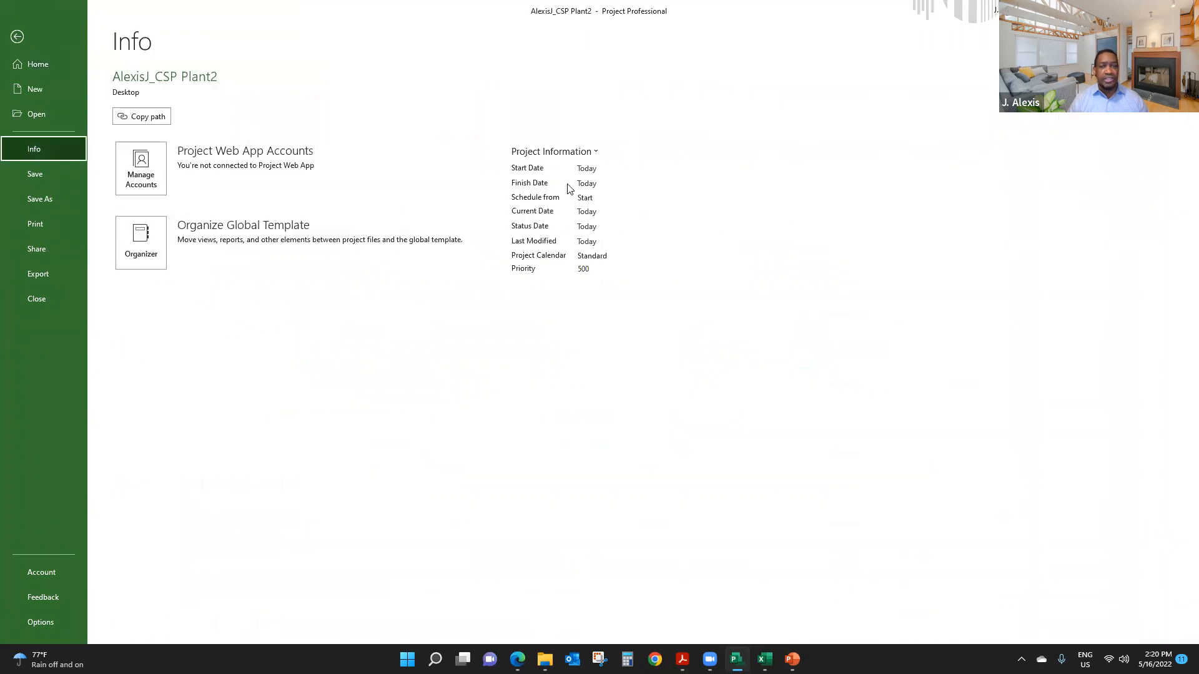
{"action": "left_click", "coordinate": [588, 153]}
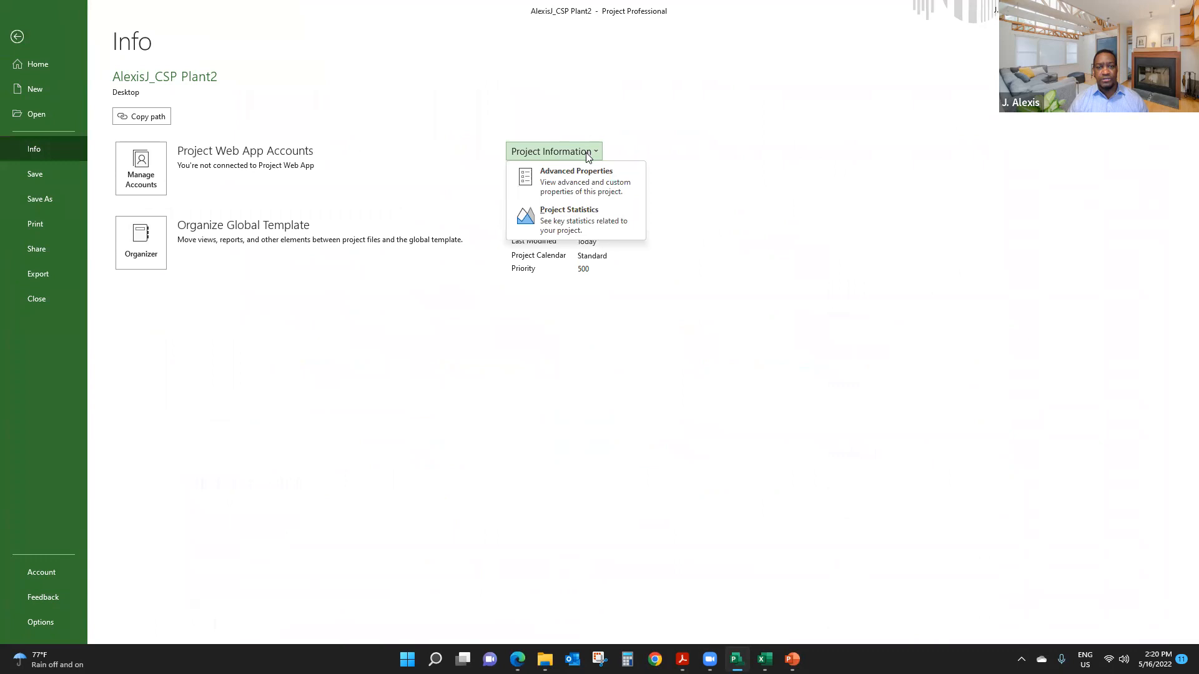
{"action": "left_click", "coordinate": [578, 186]}
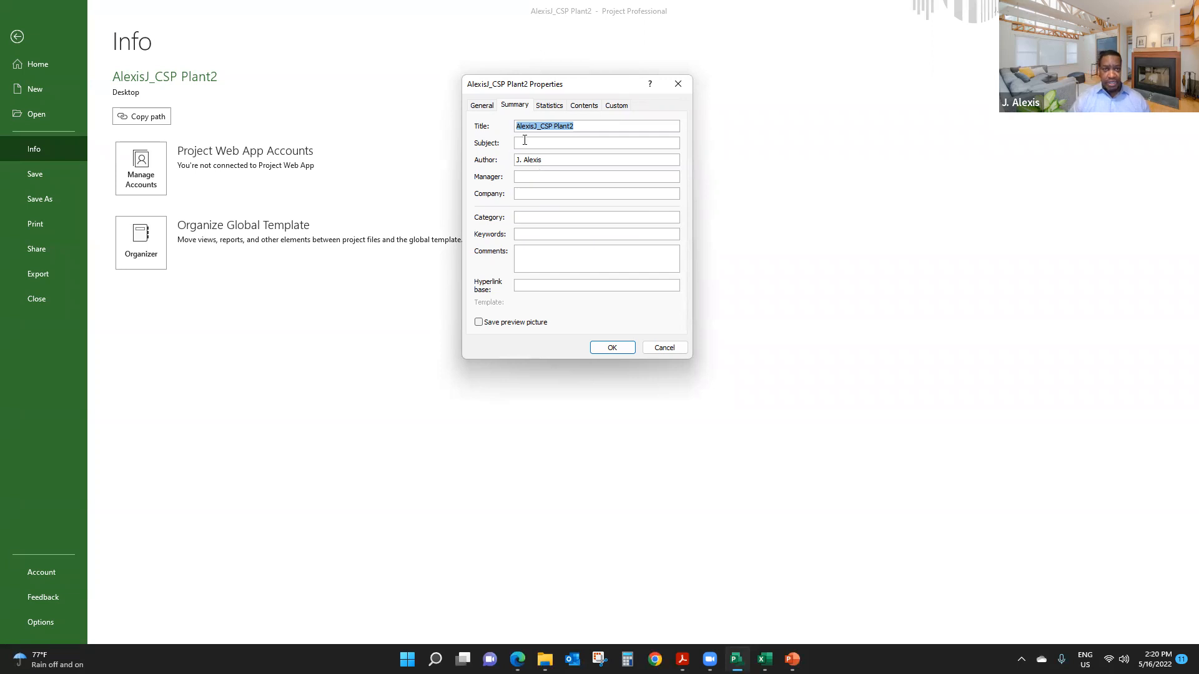
- Set the plan's subject to "Project Management" in its summary properties, accept the change and return to the Gantt chart
{"action": "left_click", "coordinate": [556, 141]}
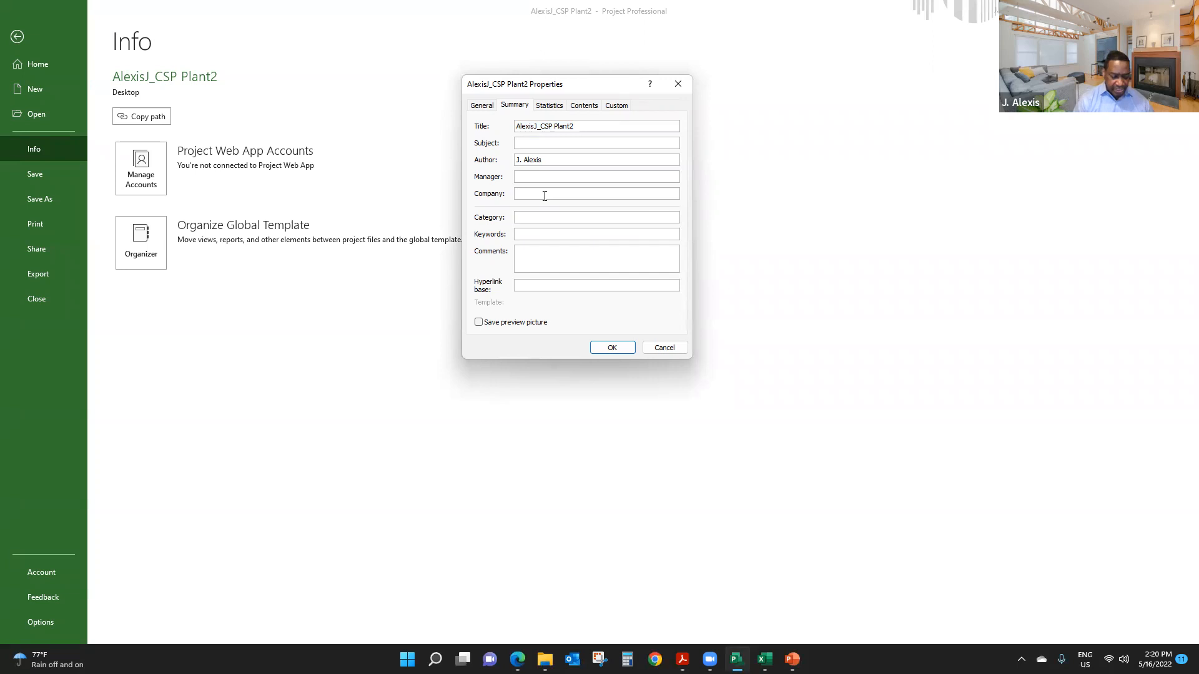
{"action": "type", "text": "Pro"}
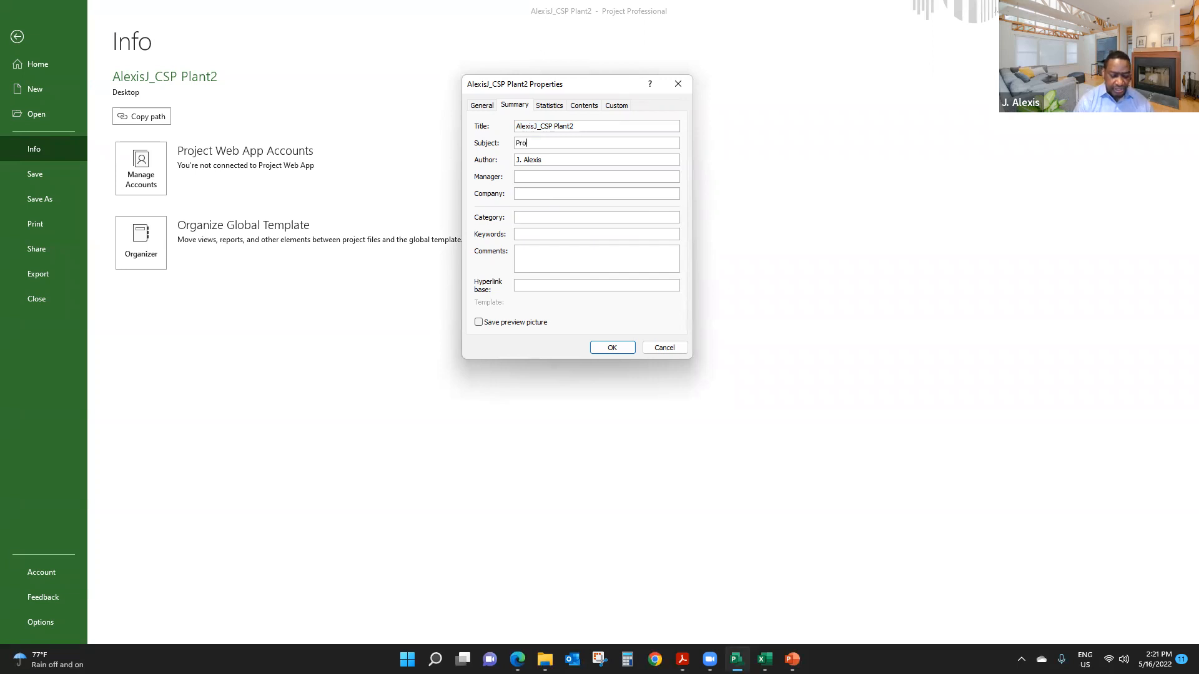
{"action": "type", "text": "ject Management"}
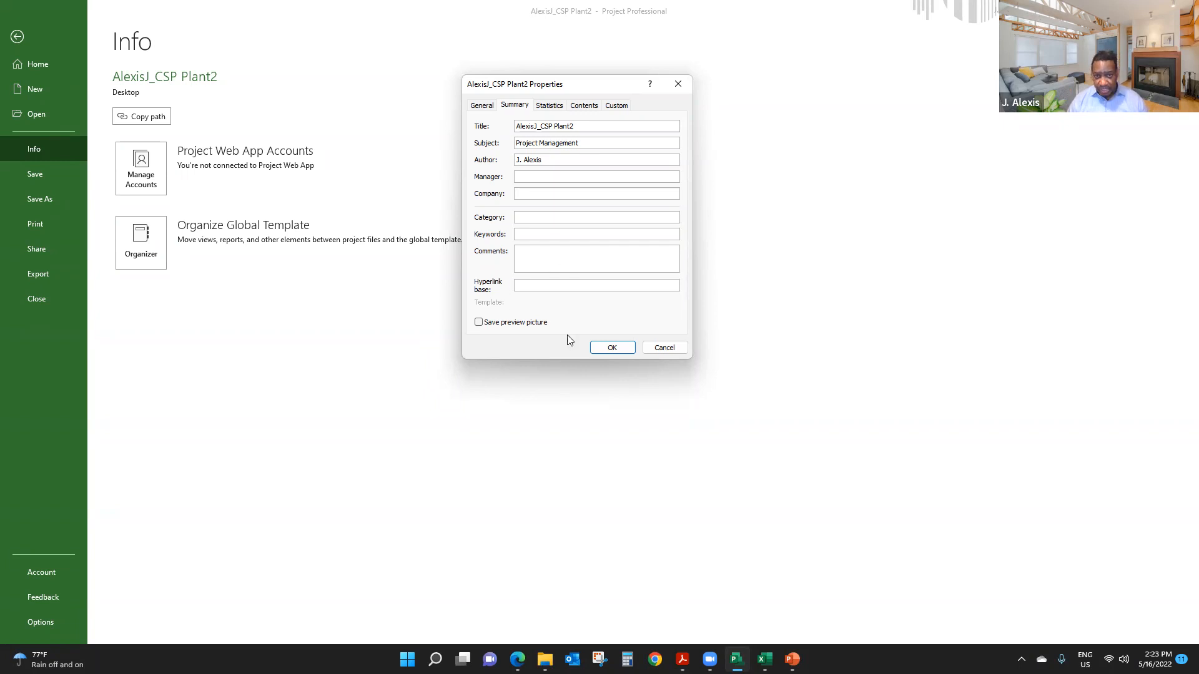
{"action": "left_click", "coordinate": [611, 349]}
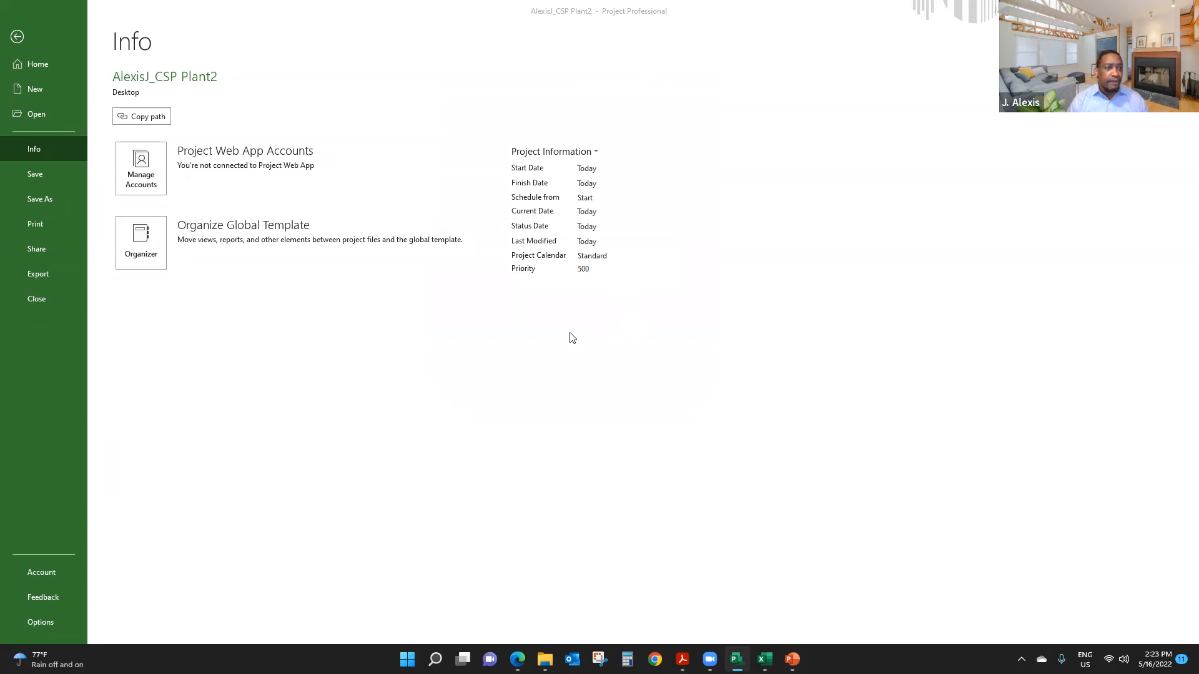
{"action": "left_click", "coordinate": [526, 384]}
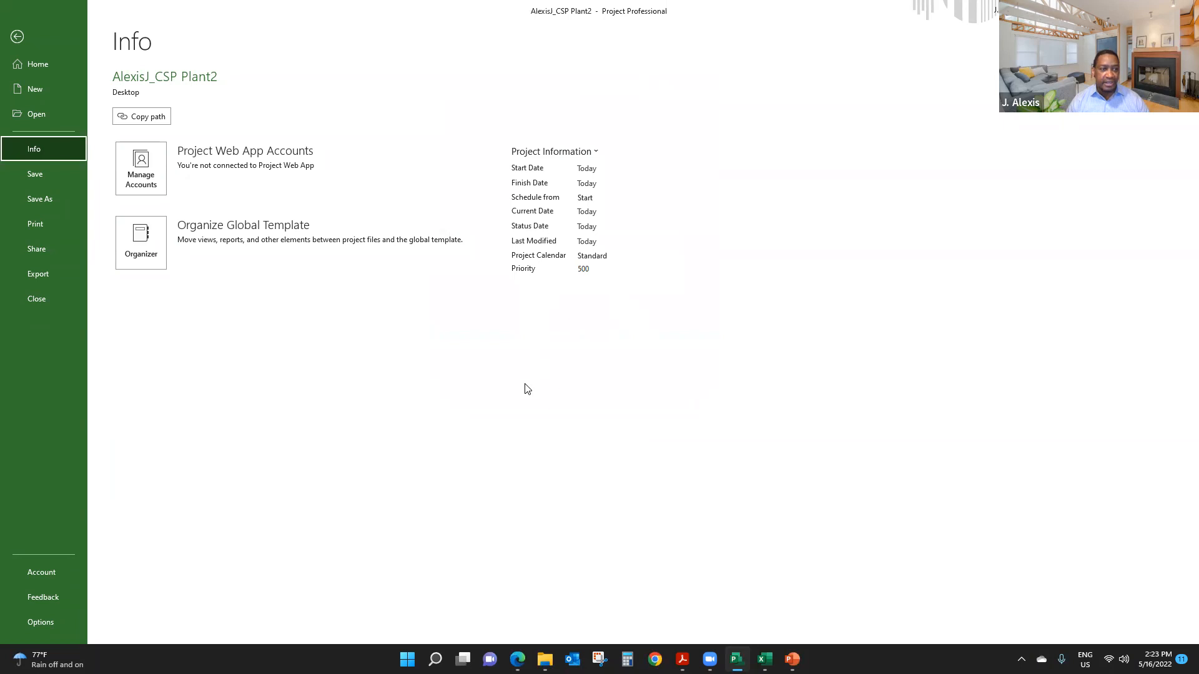
{"action": "key", "text": "Escape"}
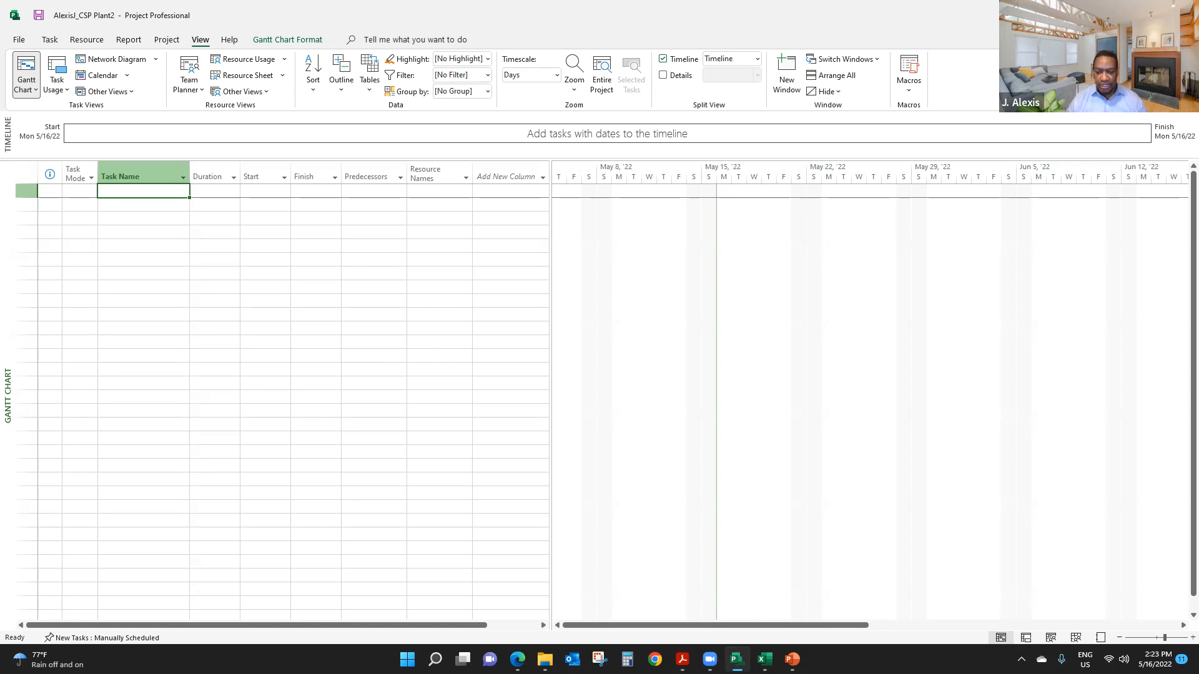
- Switch to the project data workbook in Excel and review the Concentrating Solar Power Plant WBS on Sheet1
{"action": "mouse_move", "coordinate": [765, 658]}
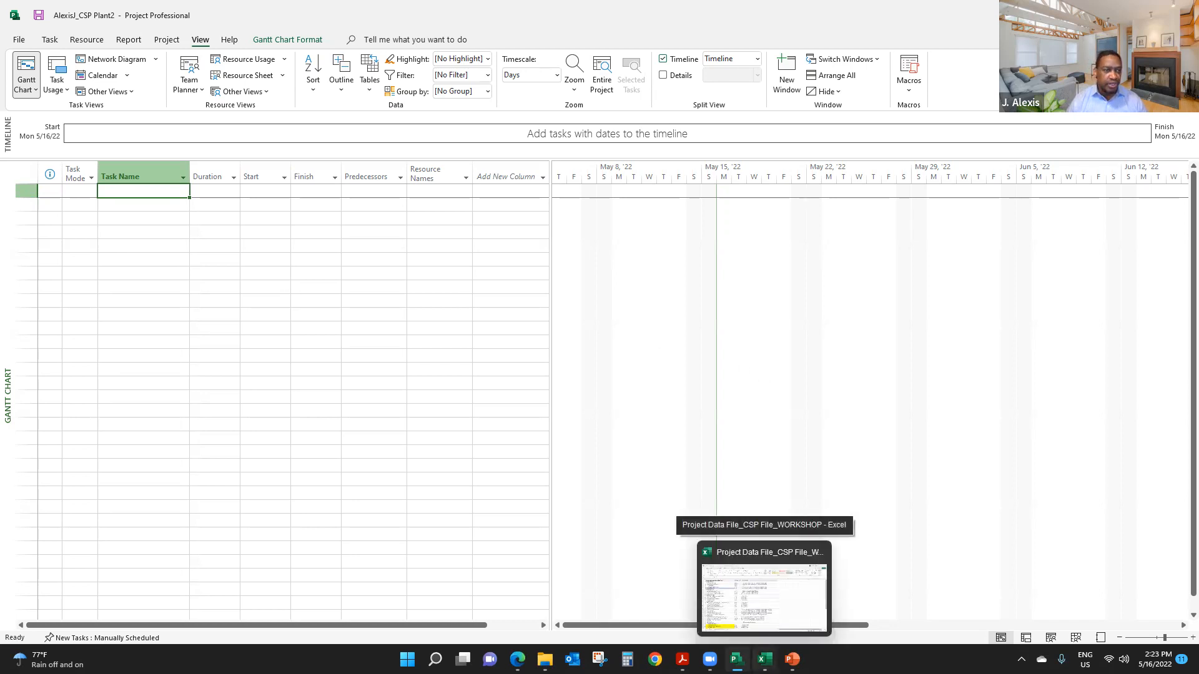
{"action": "left_click", "coordinate": [765, 659]}
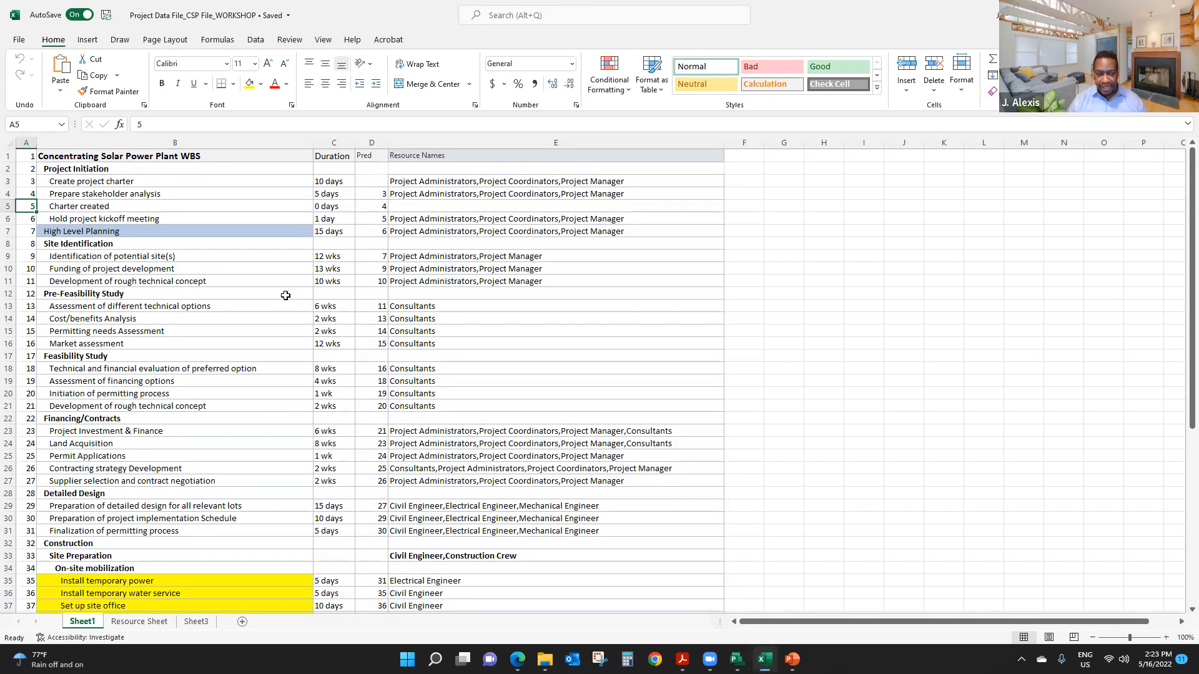
{"action": "scroll", "coordinate": [209, 323], "scroll_direction": "down", "scroll_amount": 9}
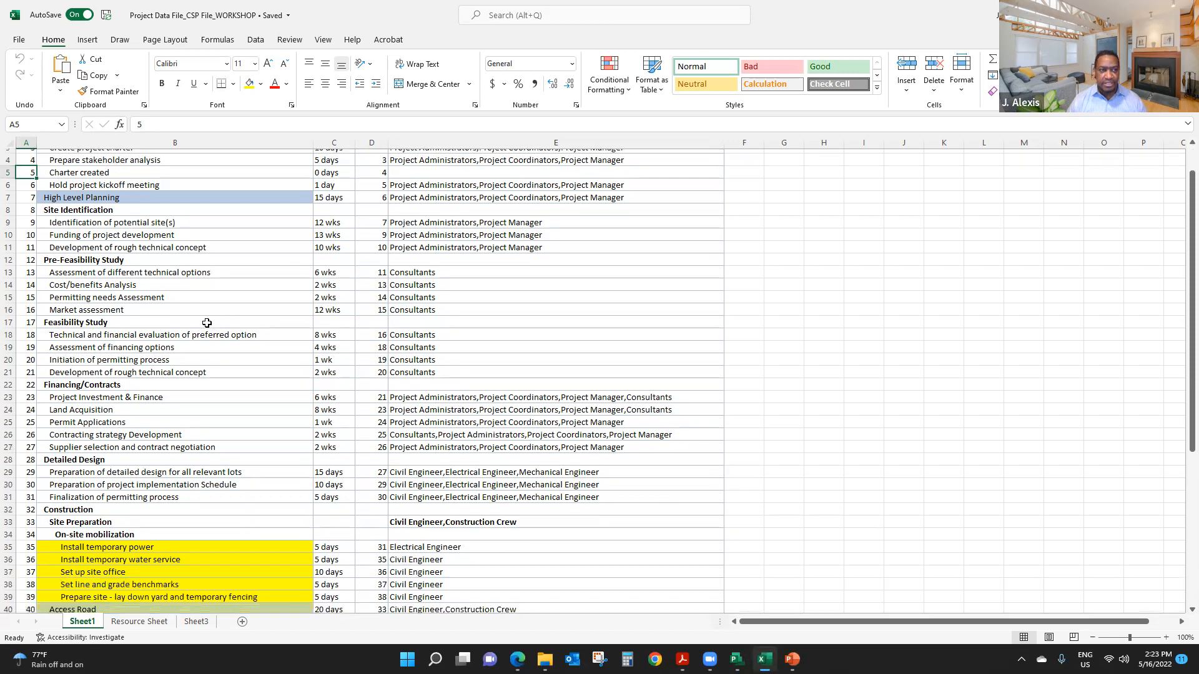
{"action": "scroll", "coordinate": [207, 324], "scroll_direction": "up", "scroll_amount": 9}
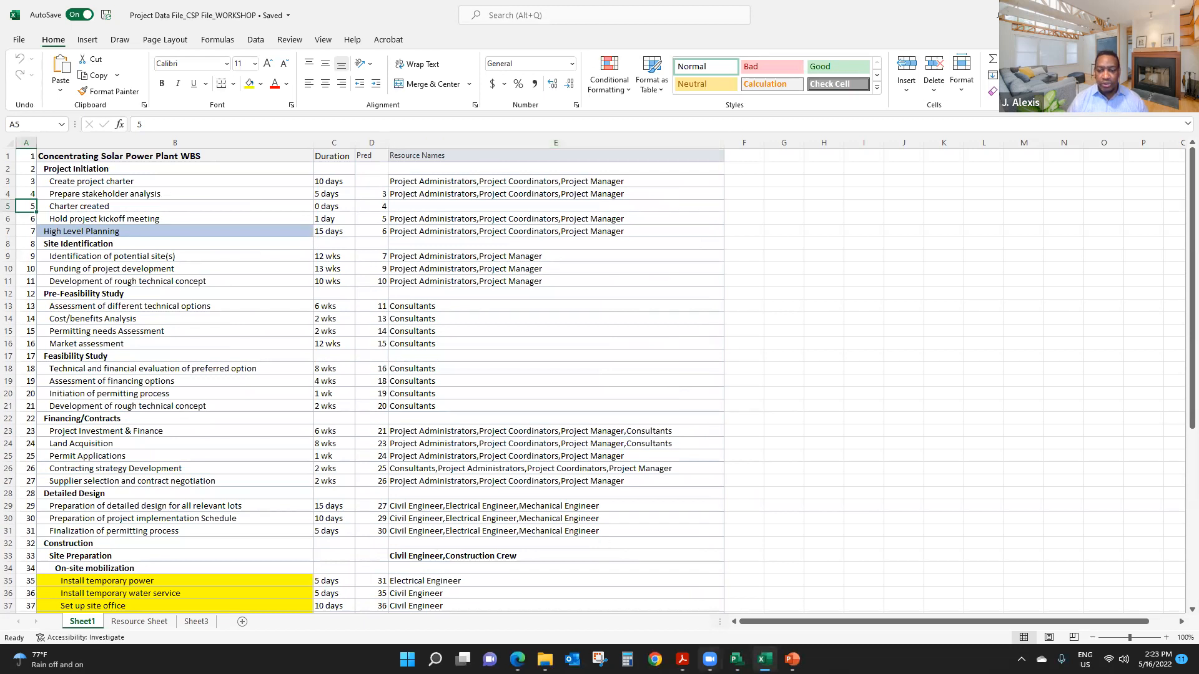
- Switch to Microsoft Project and enter six sample tasks named A, B, C, D, E and F in consecutive rows
{"action": "left_click", "coordinate": [736, 658]}
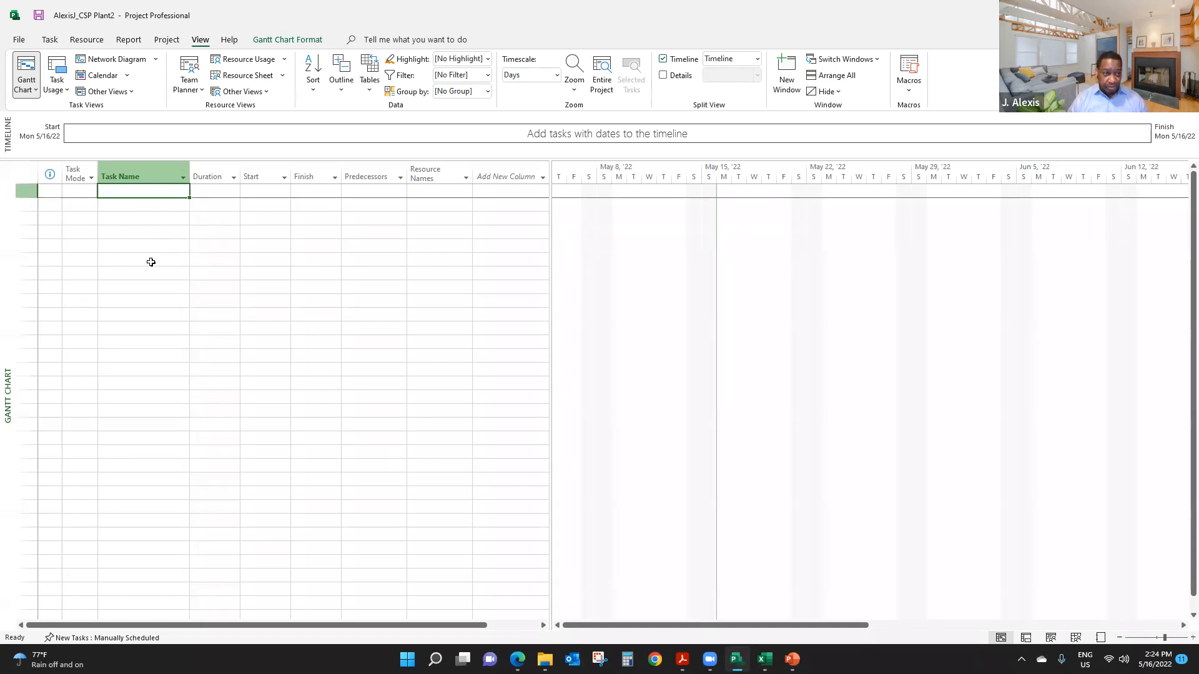
{"action": "type", "text": "A"}
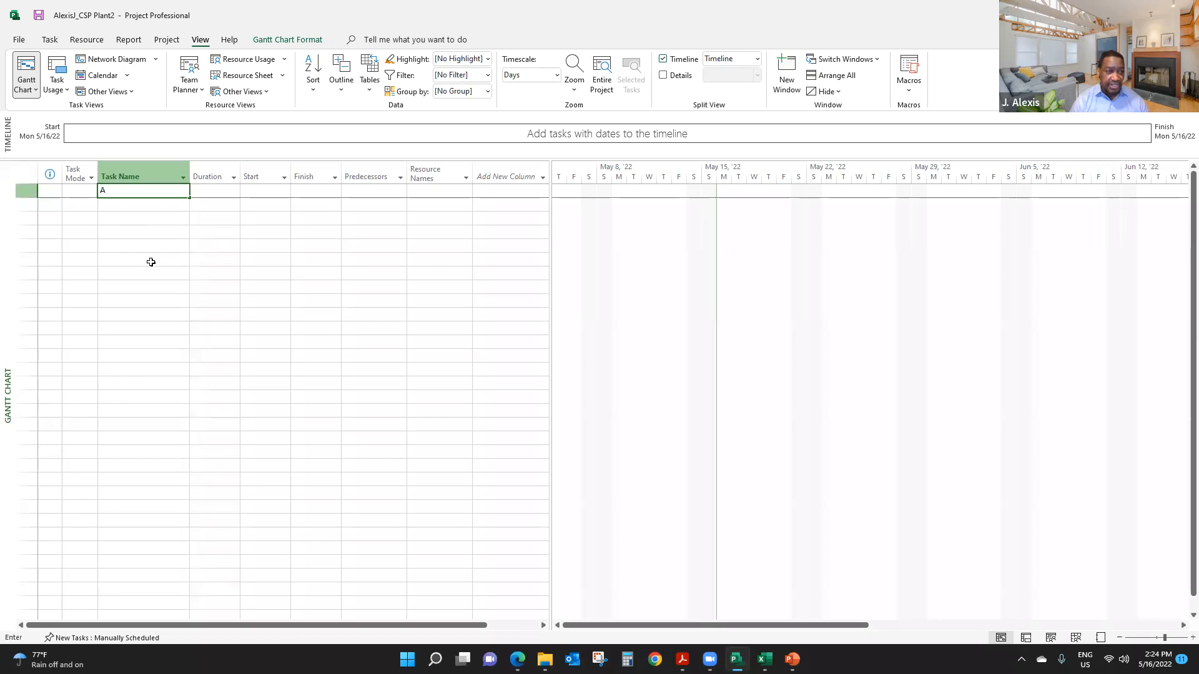
{"action": "key", "text": "Return"}
{"action": "type", "text": "B"}
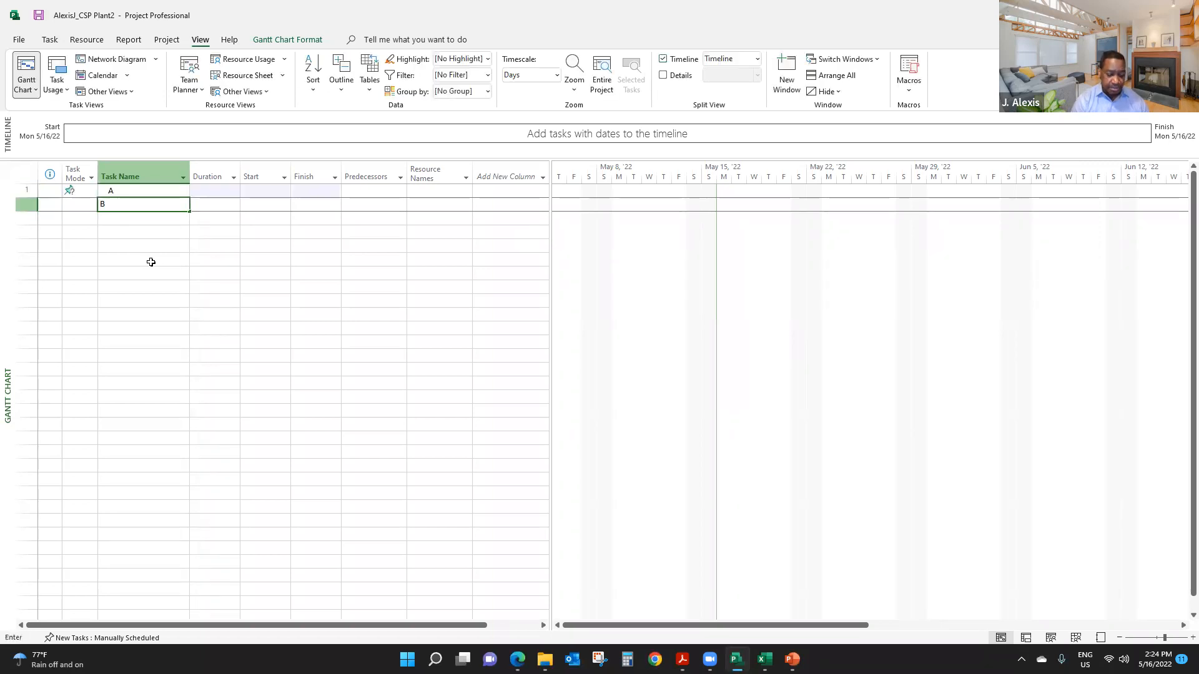
{"action": "key", "text": "Return"}
{"action": "type", "text": "C"}
{"action": "key", "text": "Return"}
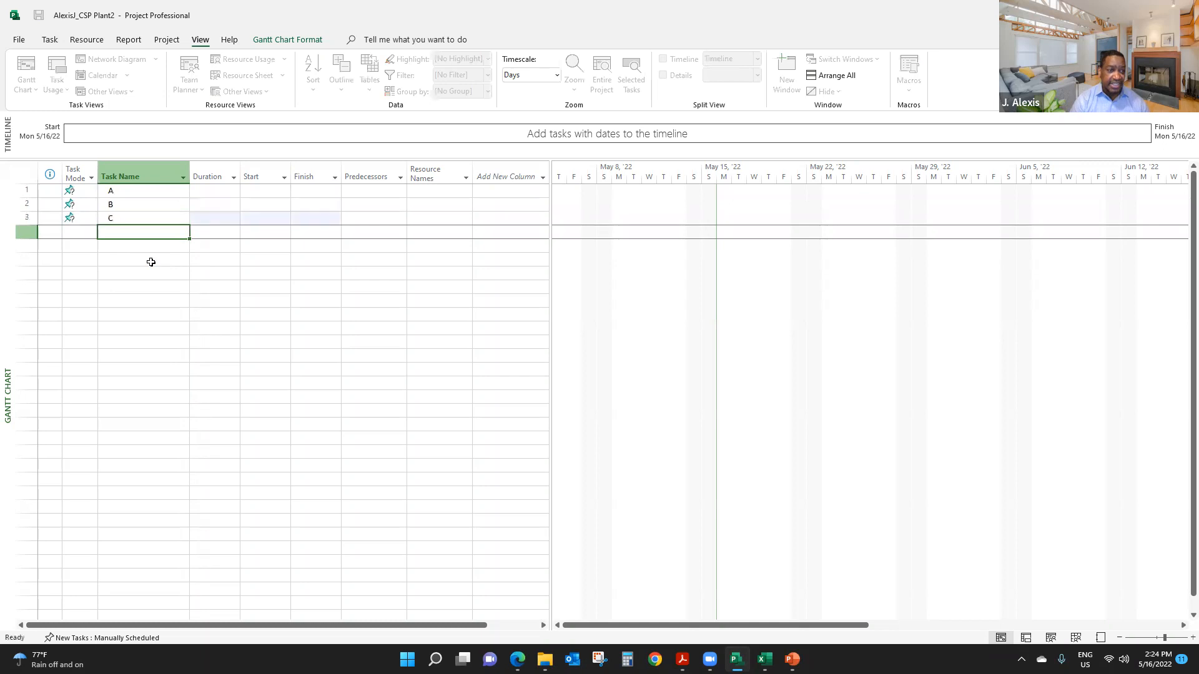
{"action": "type", "text": "D"}
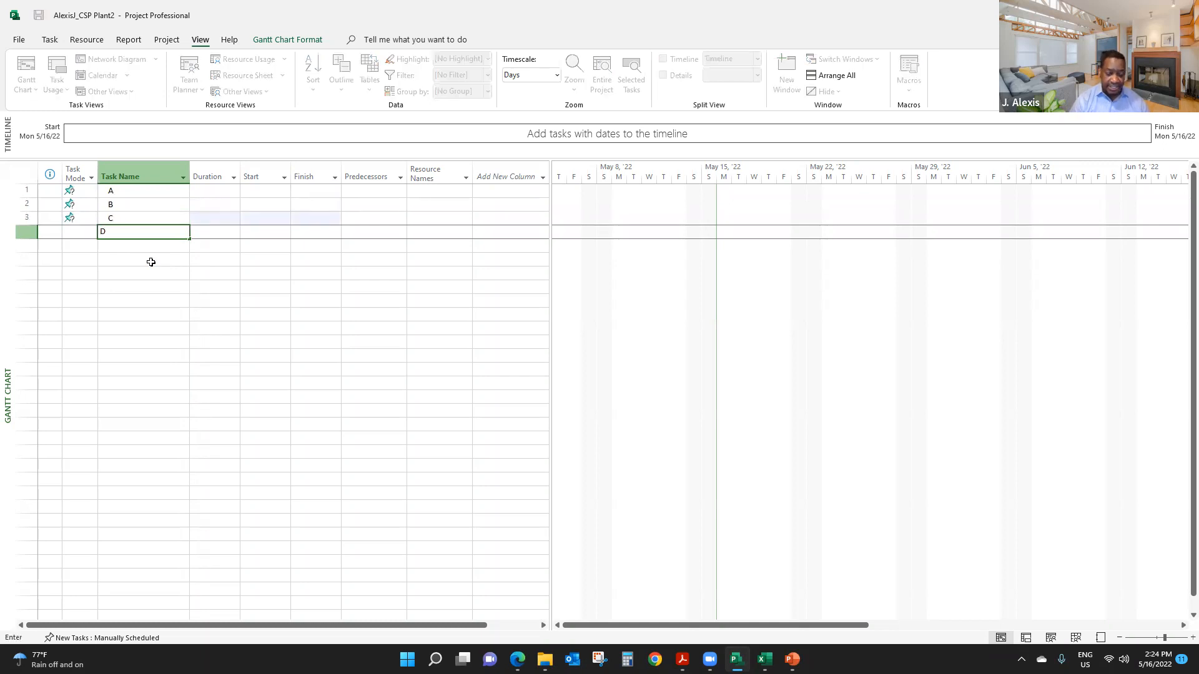
{"action": "key", "text": "Return"}
{"action": "type", "text": "E"}
{"action": "key", "text": "Return"}
{"action": "type", "text": "F"}
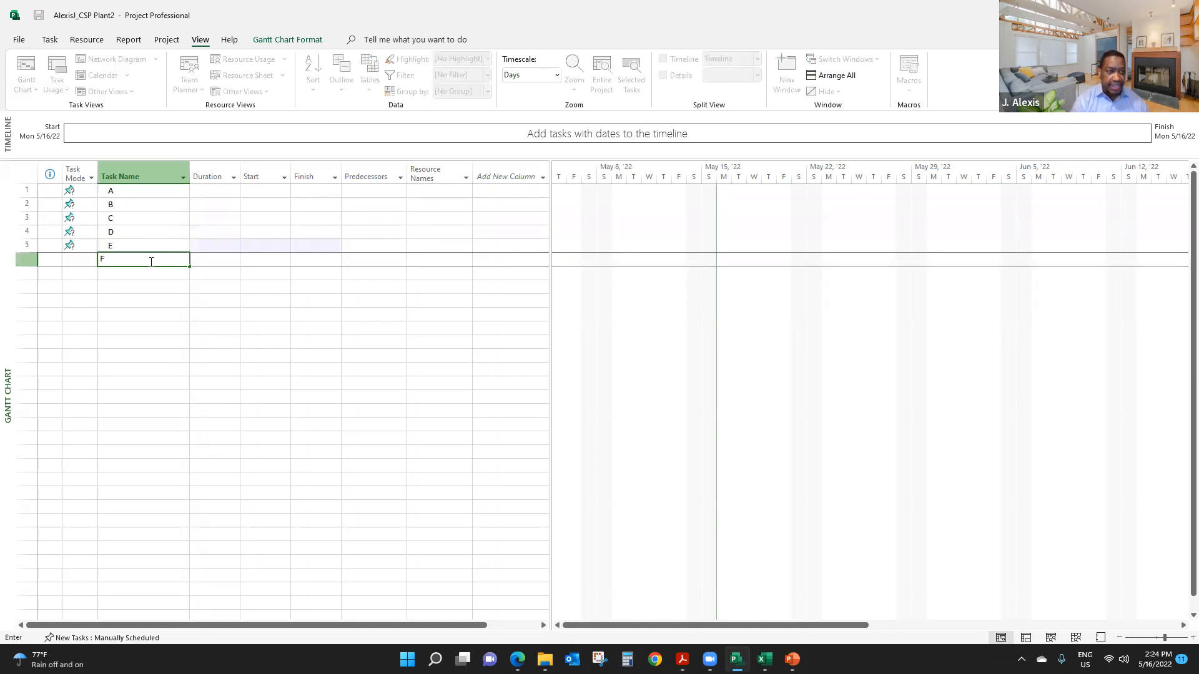
{"action": "key", "text": "Return"}
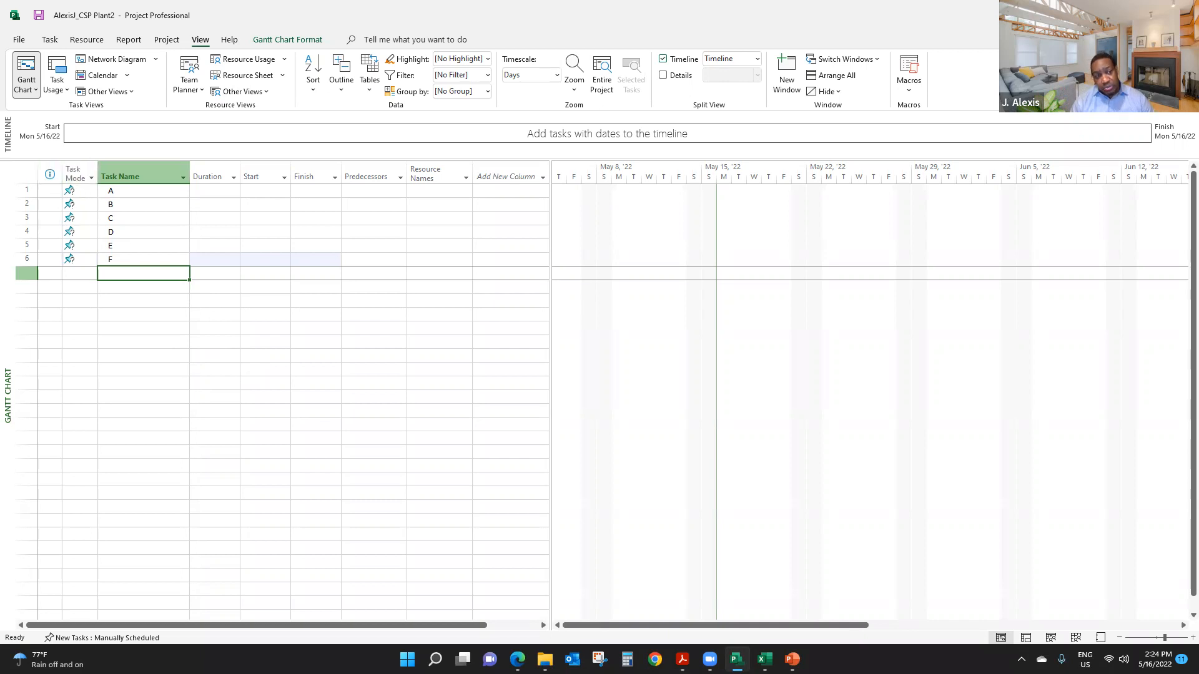
{"action": "left_click", "coordinate": [91, 179]}
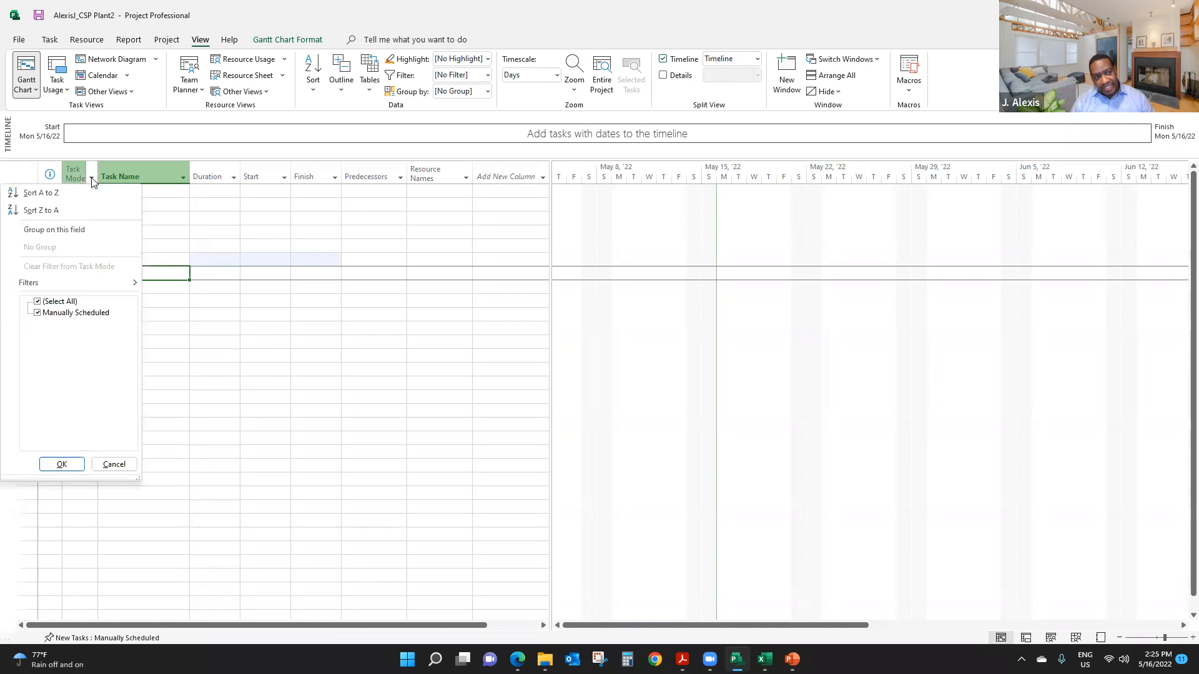
{"action": "left_click", "coordinate": [157, 209]}
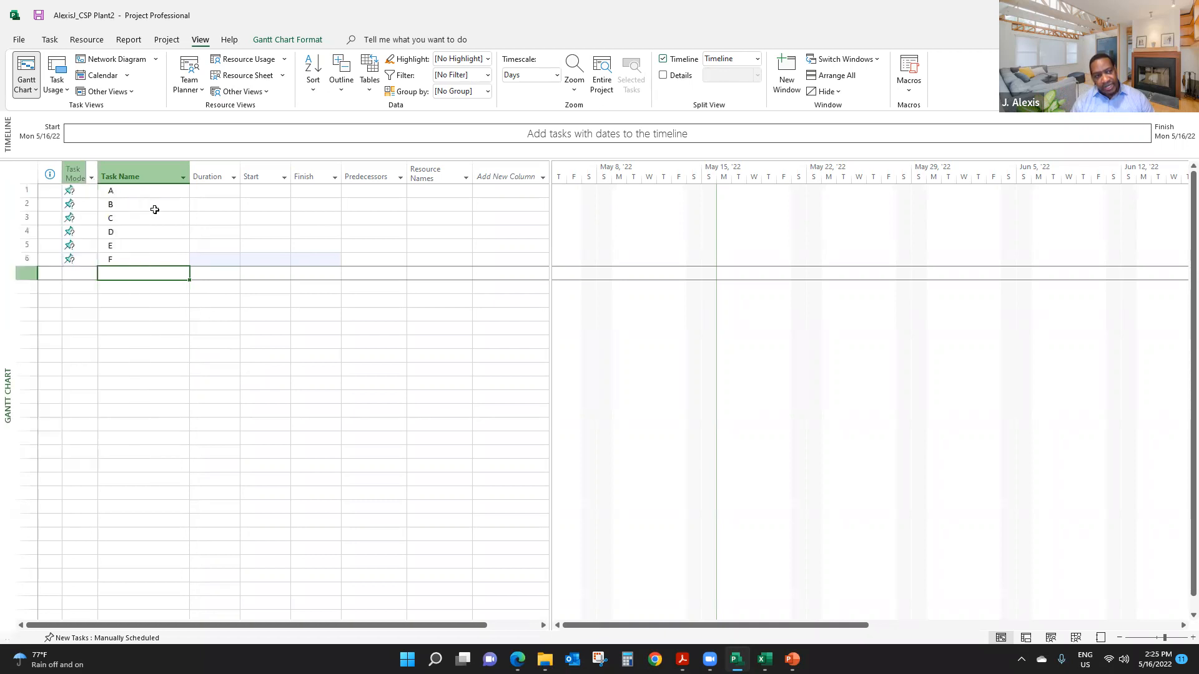
{"action": "left_click", "coordinate": [86, 192]}
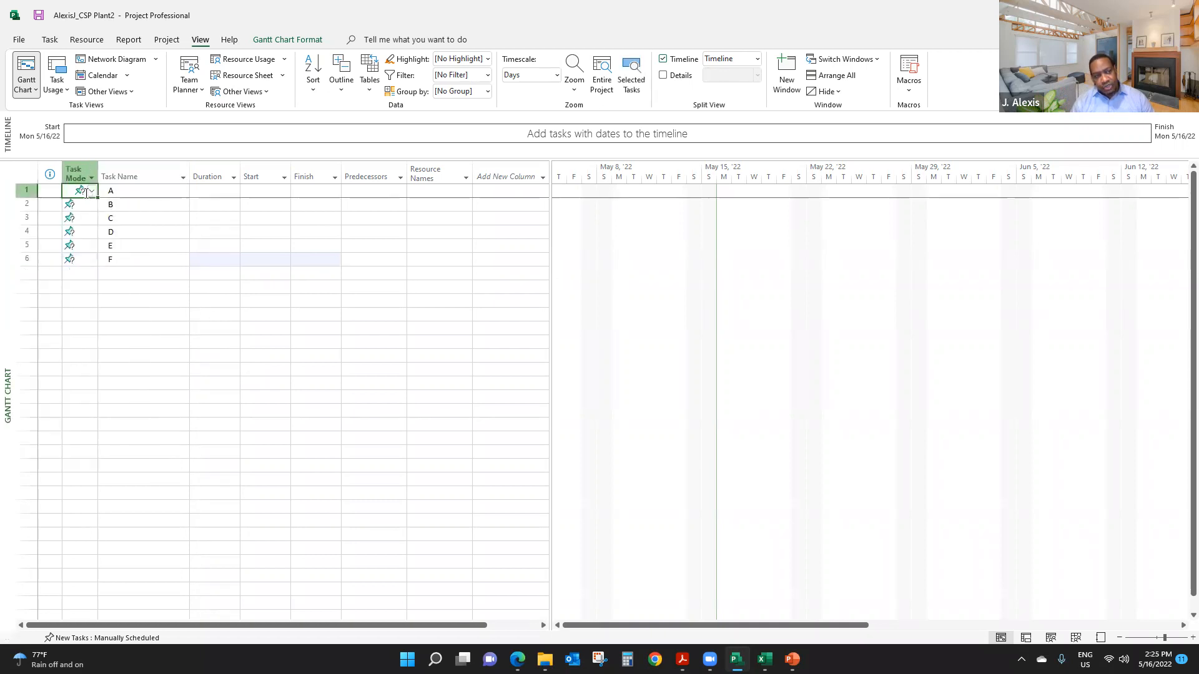
{"action": "left_click", "coordinate": [84, 272]}
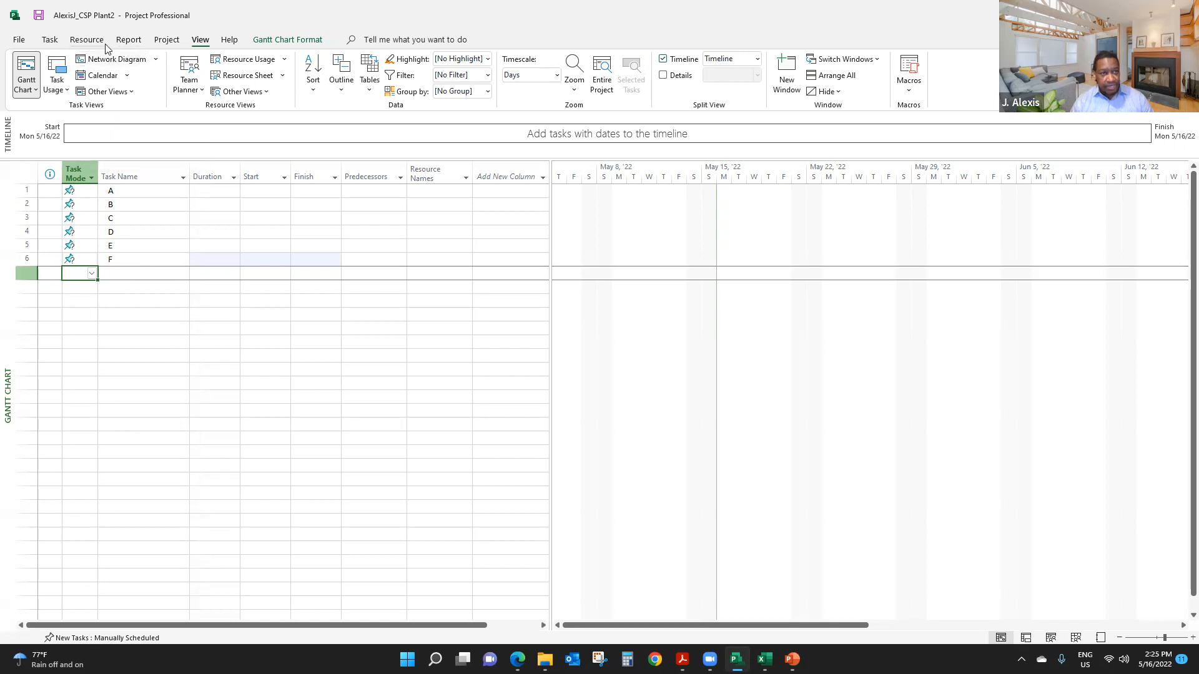
- Change the task mode of all sample tasks A to F to Auto Schedule by selecting the whole Task Mode column
{"action": "left_click", "coordinate": [50, 40]}
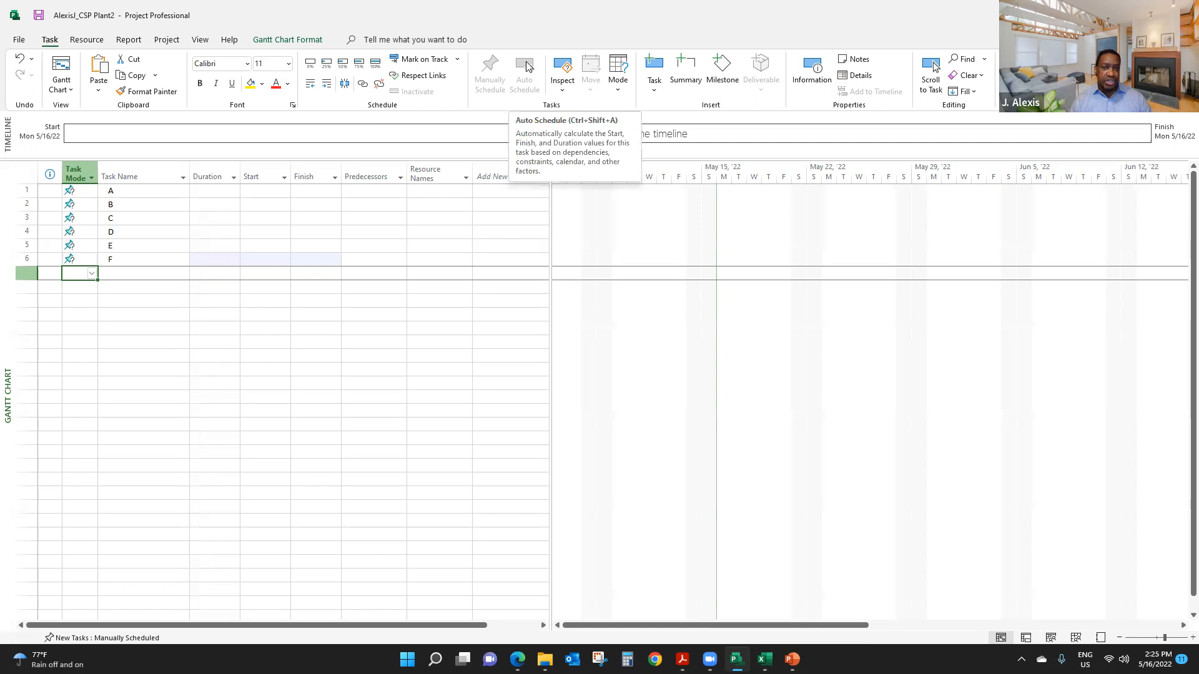
{"action": "left_click", "coordinate": [81, 163]}
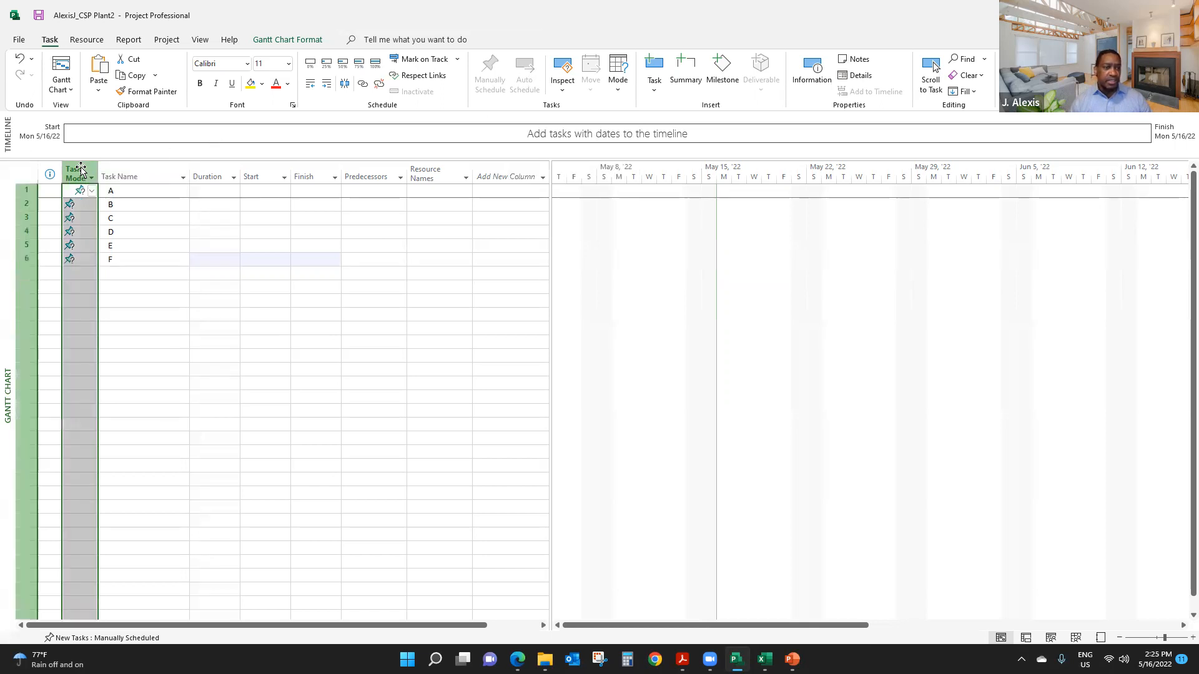
{"action": "left_click", "coordinate": [79, 231]}
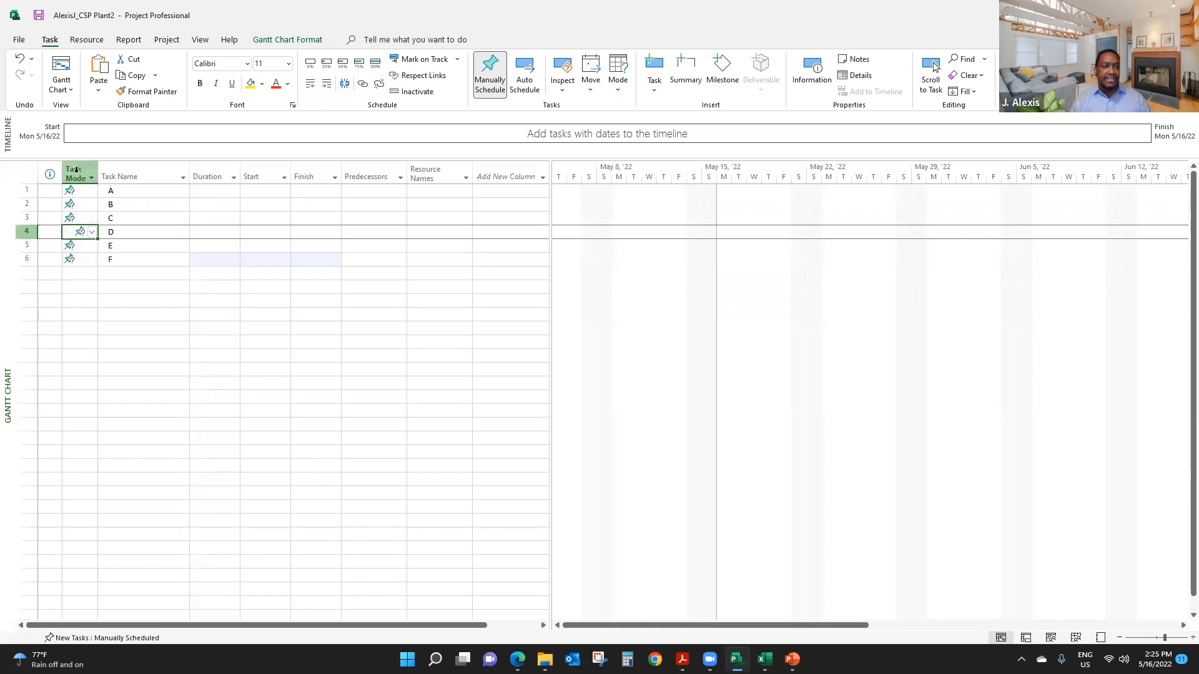
{"action": "left_click", "coordinate": [76, 170]}
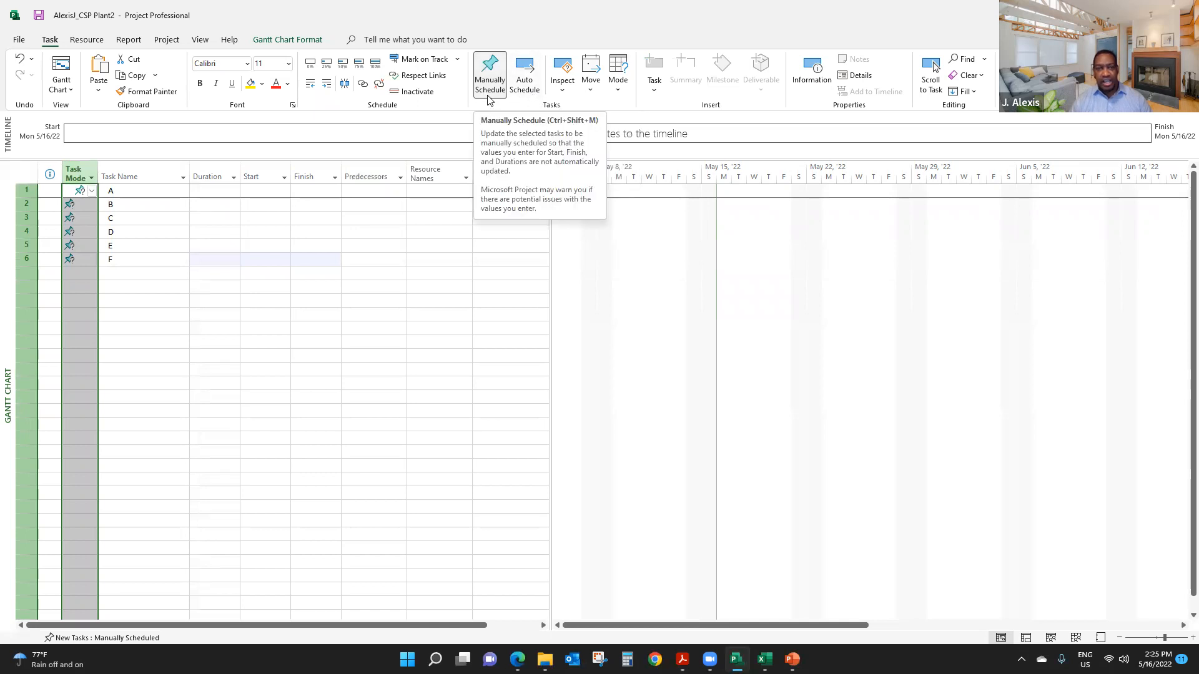
{"action": "left_click", "coordinate": [528, 71]}
{"action": "left_click", "coordinate": [135, 271]}
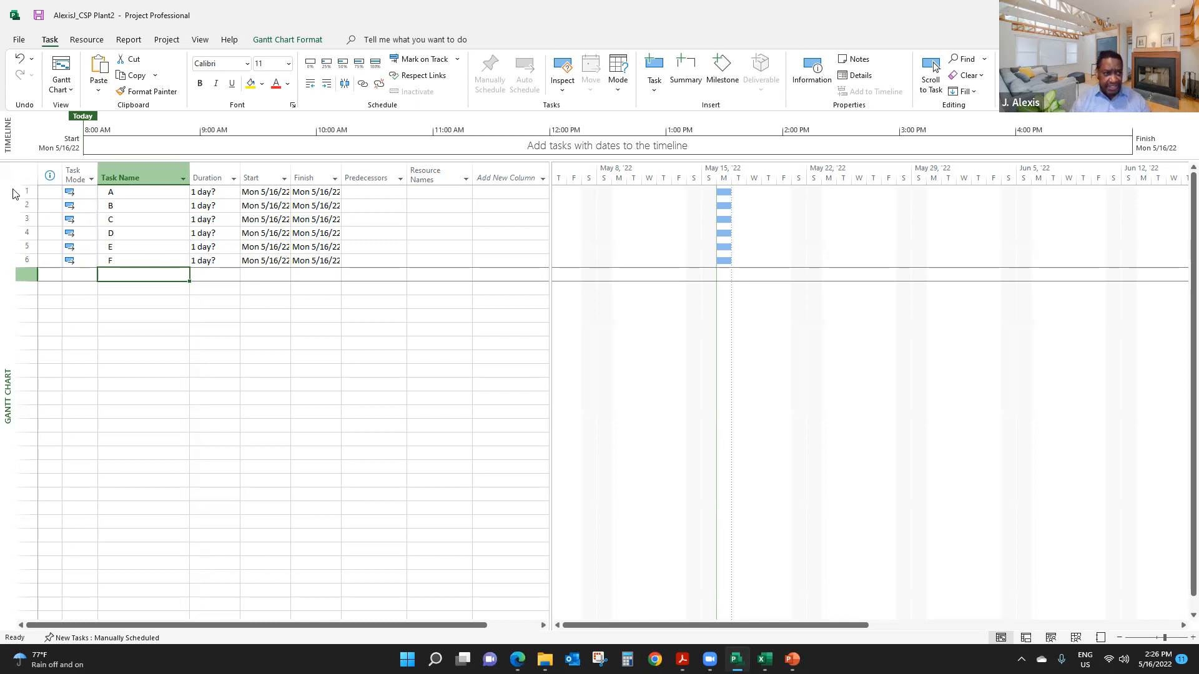
- Delete the sample tasks A to F and select the task name cell in the first row
{"action": "left_click_drag", "start_coordinate": [25, 191], "coordinate": [28, 260]}
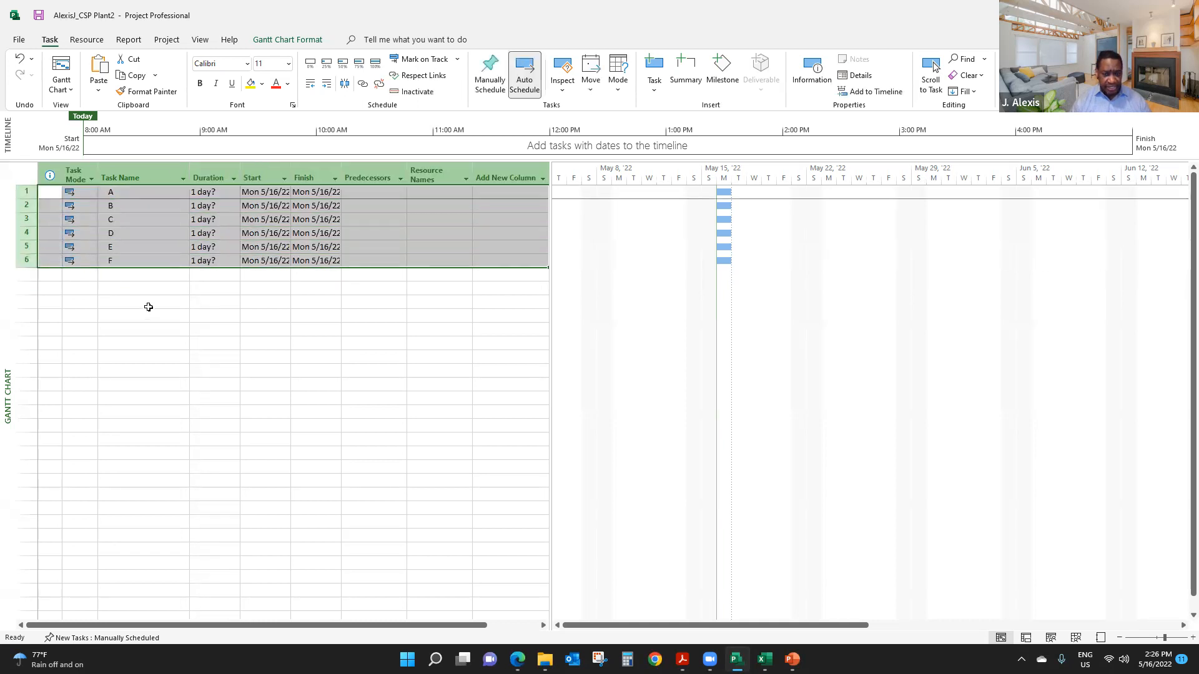
{"action": "key", "text": "Delete"}
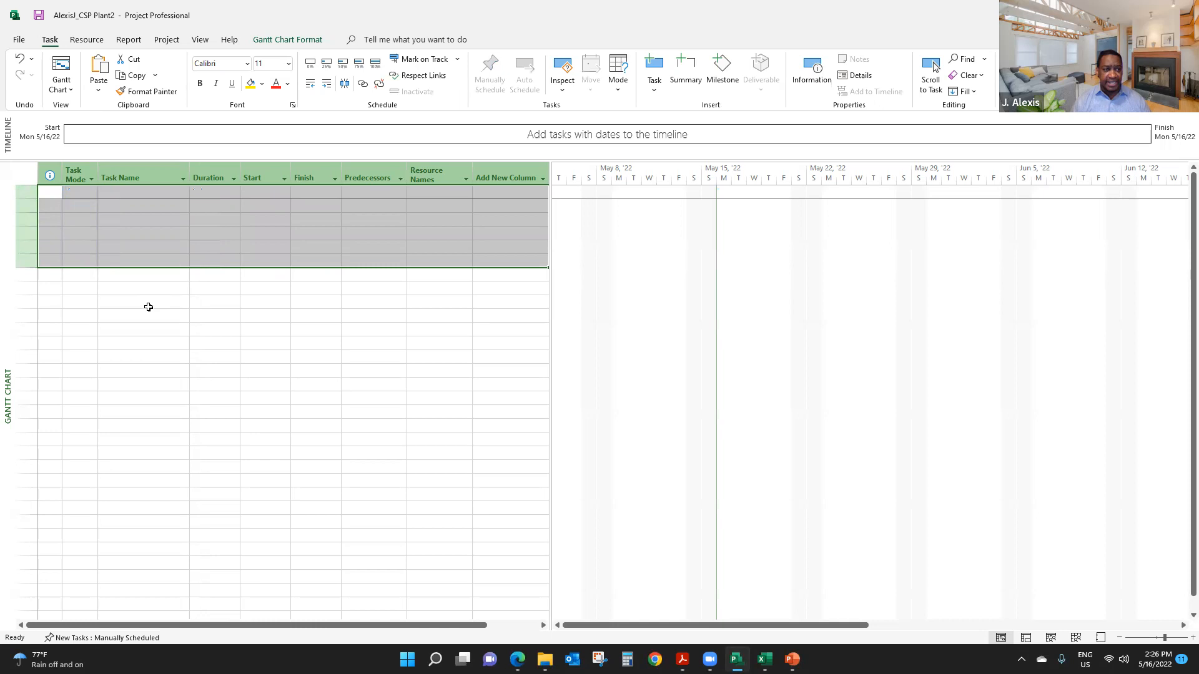
{"action": "left_click", "coordinate": [148, 249]}
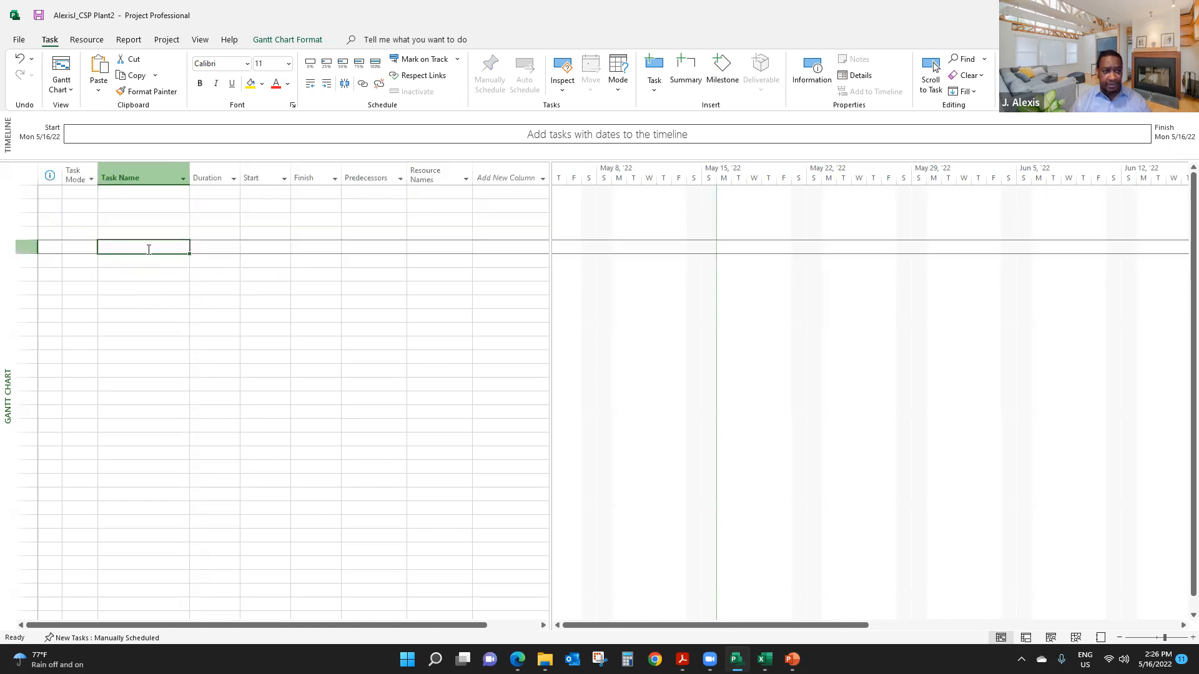
{"action": "left_click", "coordinate": [134, 197]}
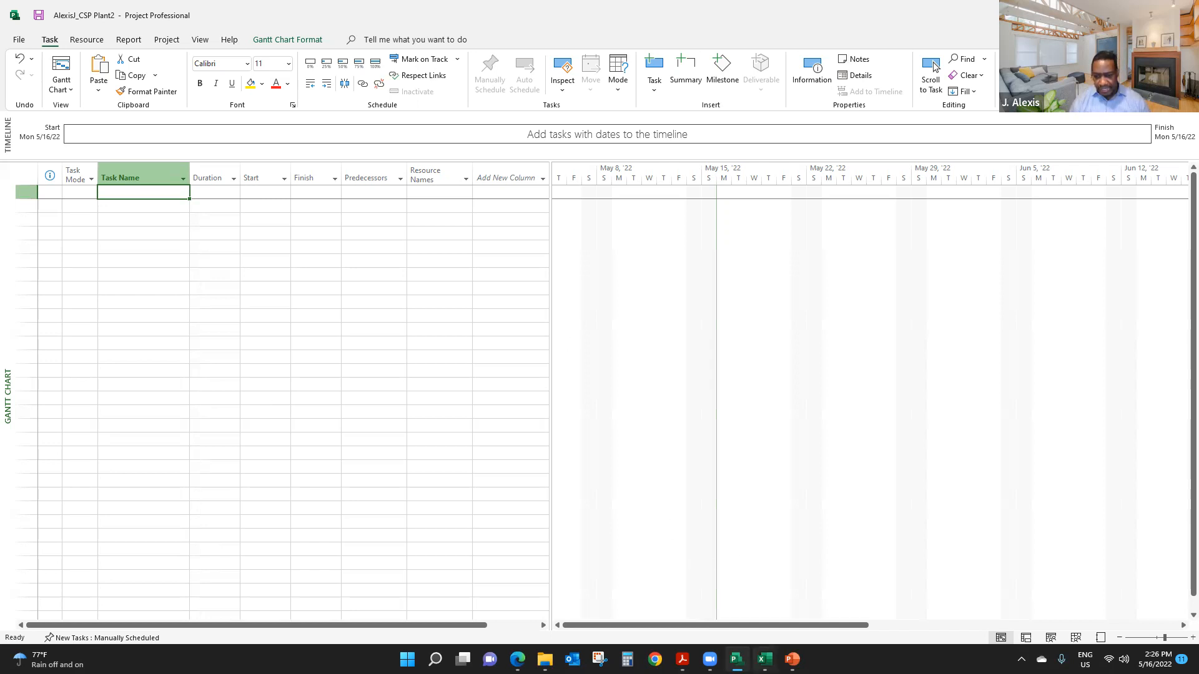
- Switch to the project data workbook in Excel and copy the WBS task names in B1:B60 on Sheet1
{"action": "left_click", "coordinate": [765, 659]}
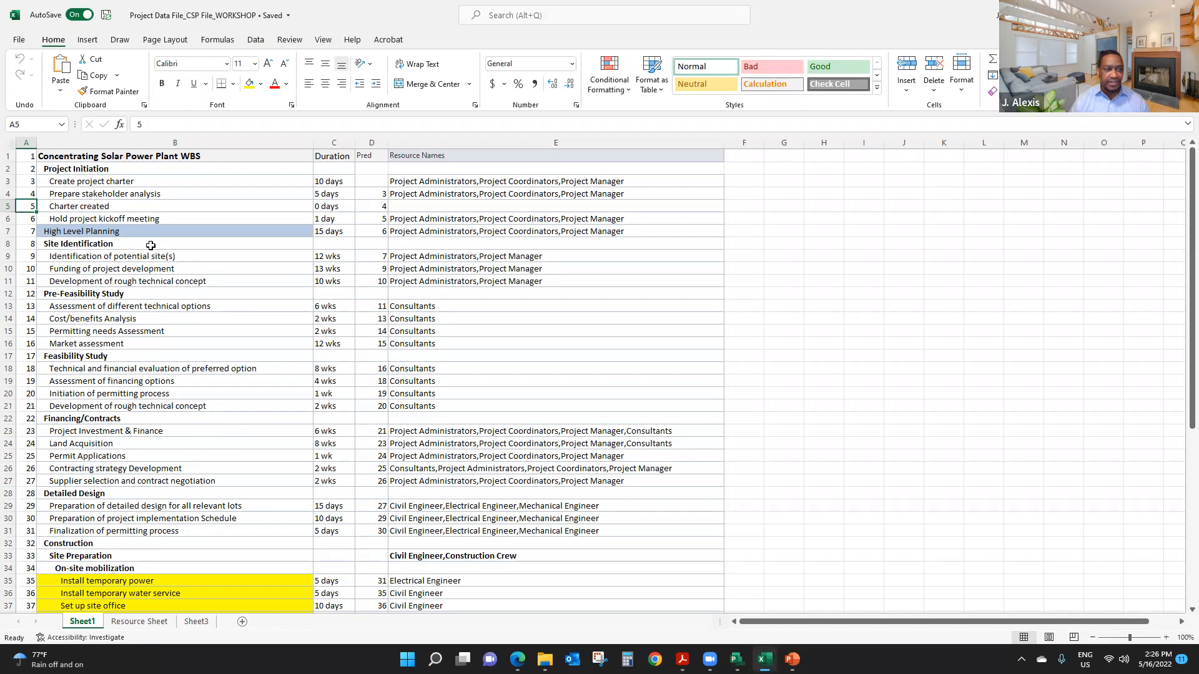
{"action": "left_click", "coordinate": [138, 156]}
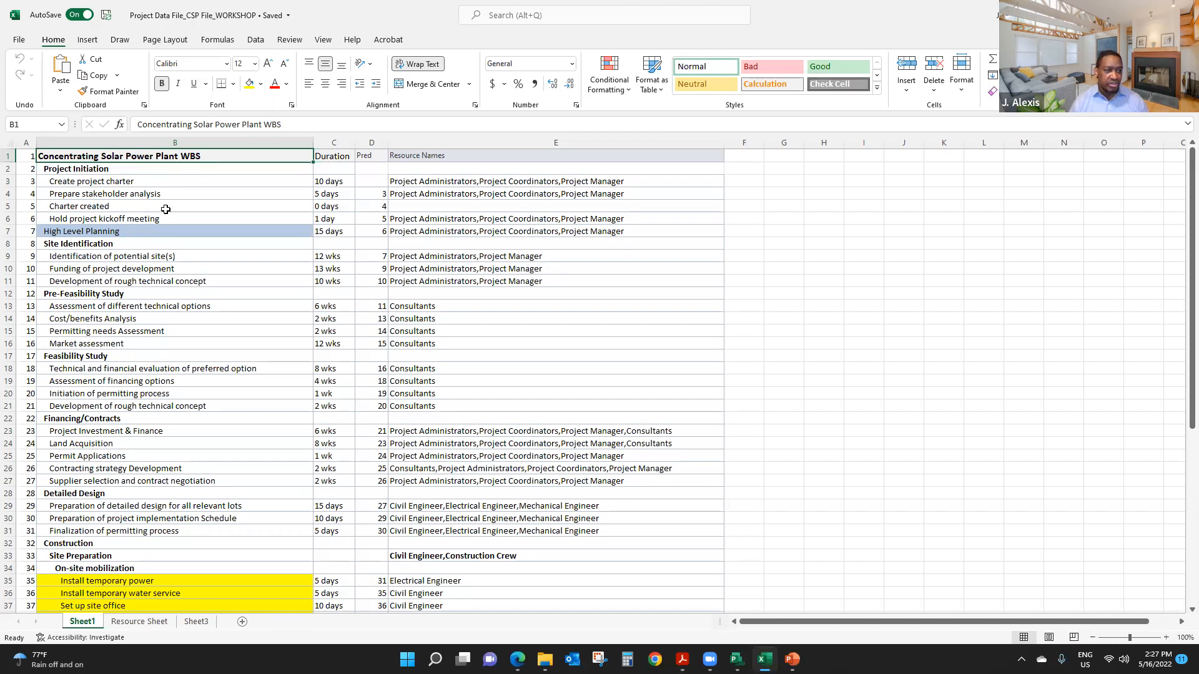
{"action": "left_click", "coordinate": [143, 203]}
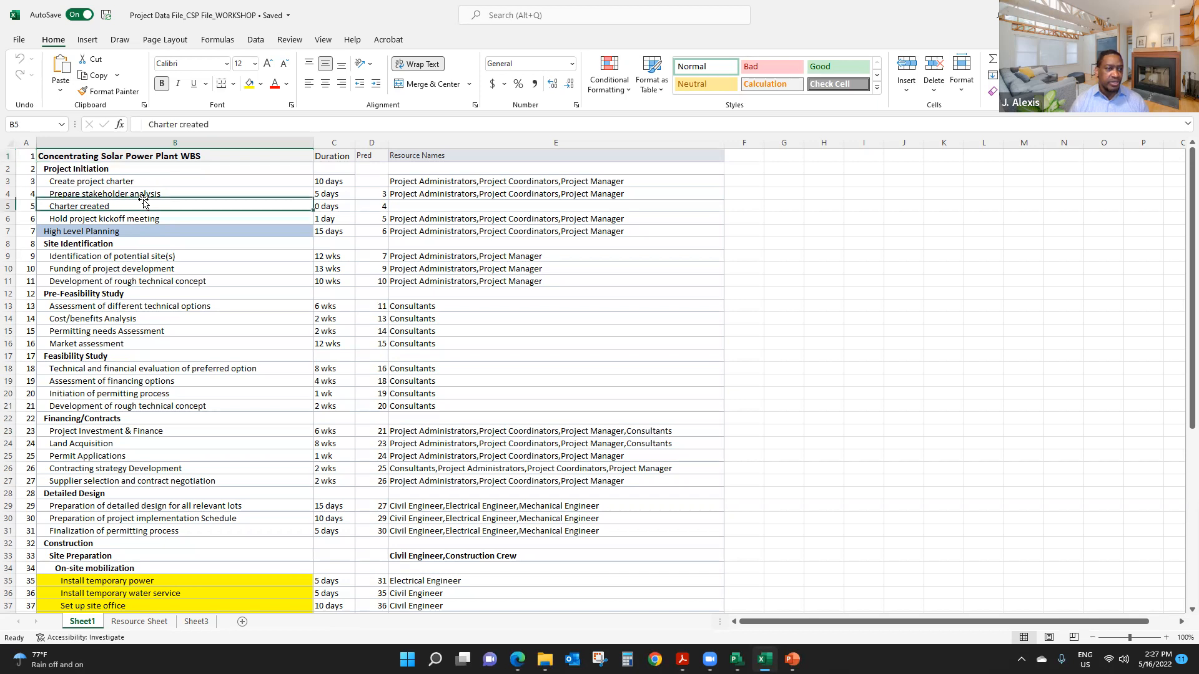
{"action": "left_click_drag", "start_coordinate": [129, 159], "coordinate": [163, 574]}
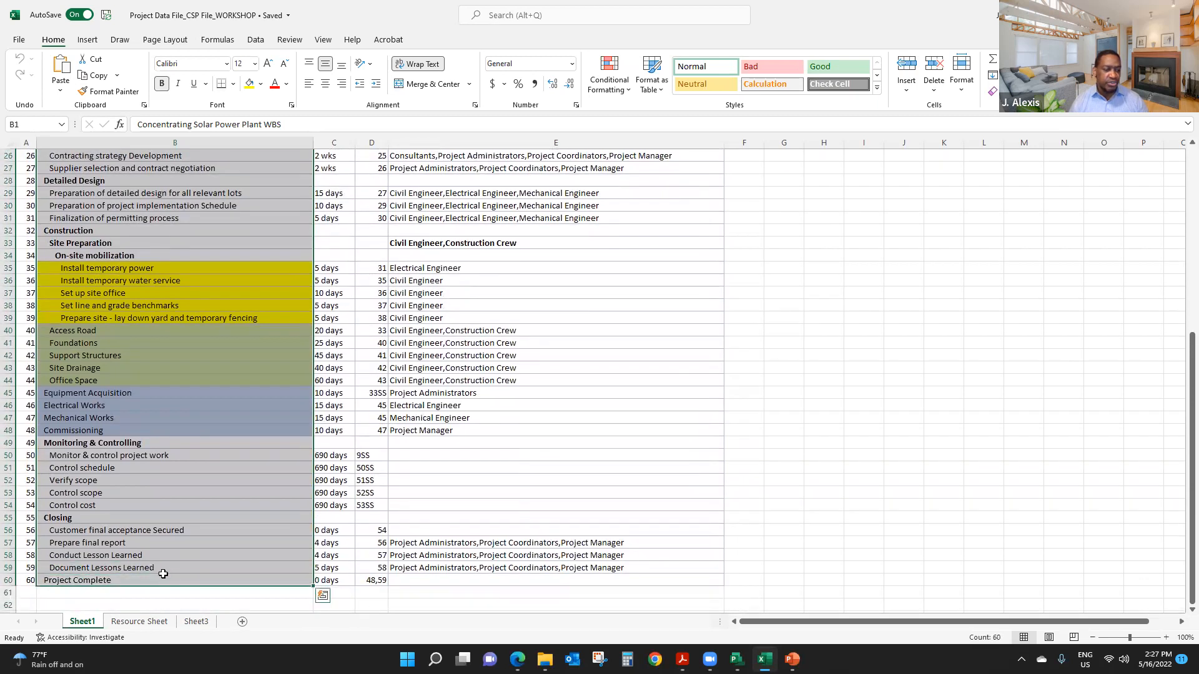
{"action": "right_click", "coordinate": [138, 488]}
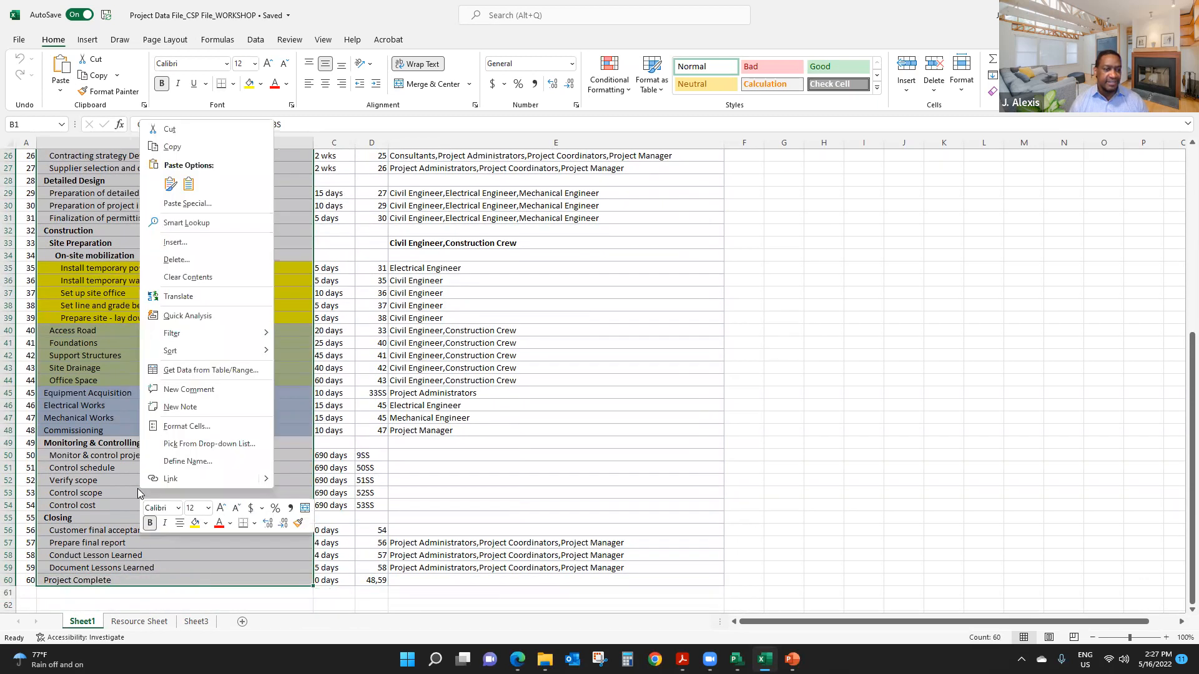
{"action": "left_click", "coordinate": [174, 147]}
{"action": "scroll", "coordinate": [188, 292], "scroll_direction": "up", "scroll_amount": 8}
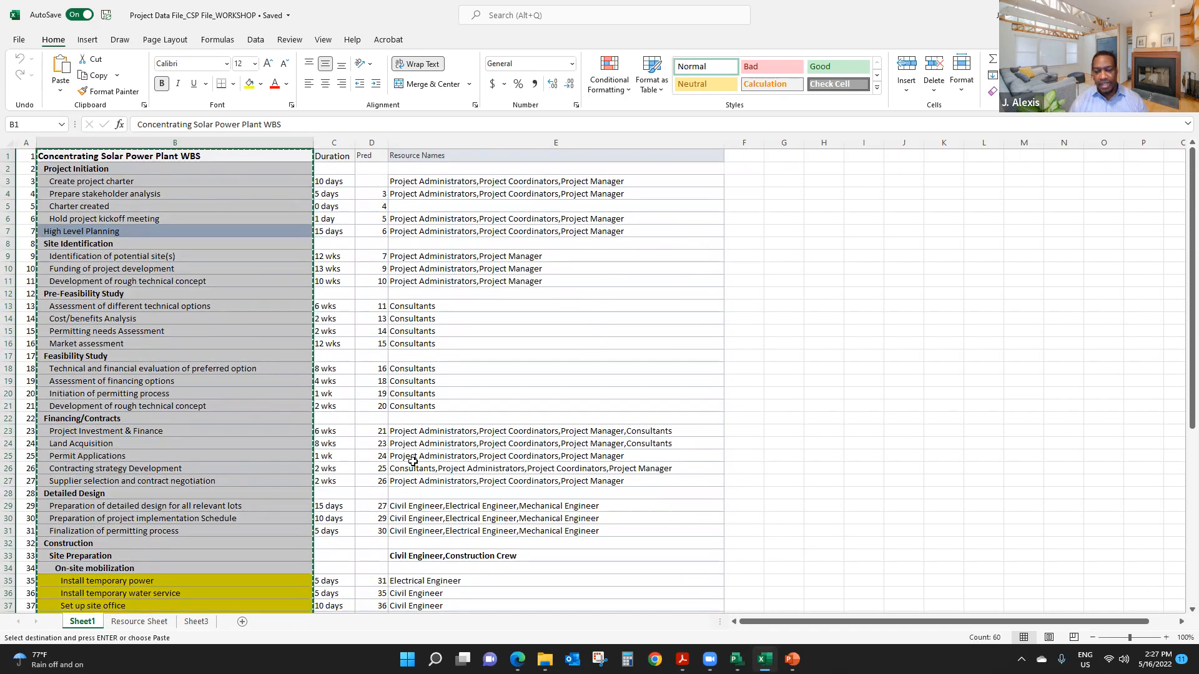
- Switch to Microsoft Project and paste the copied WBS task names into the Task Name column starting at row 1
{"action": "left_click", "coordinate": [737, 659]}
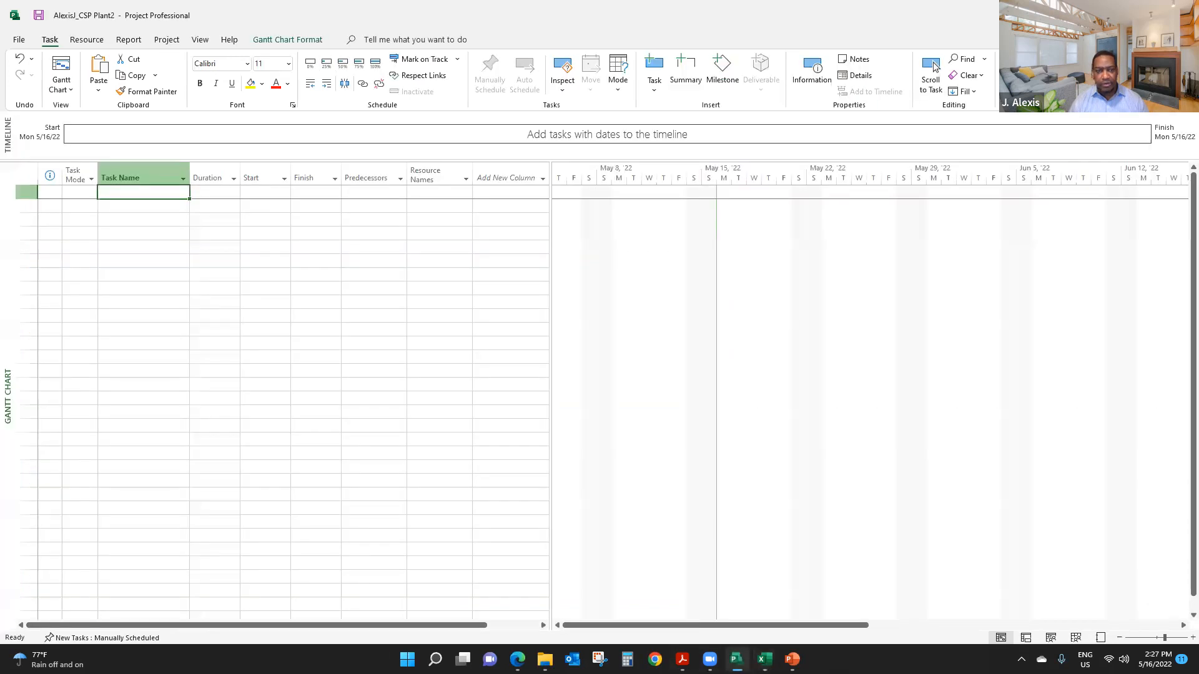
{"action": "right_click", "coordinate": [143, 197]}
{"action": "left_click", "coordinate": [178, 236]}
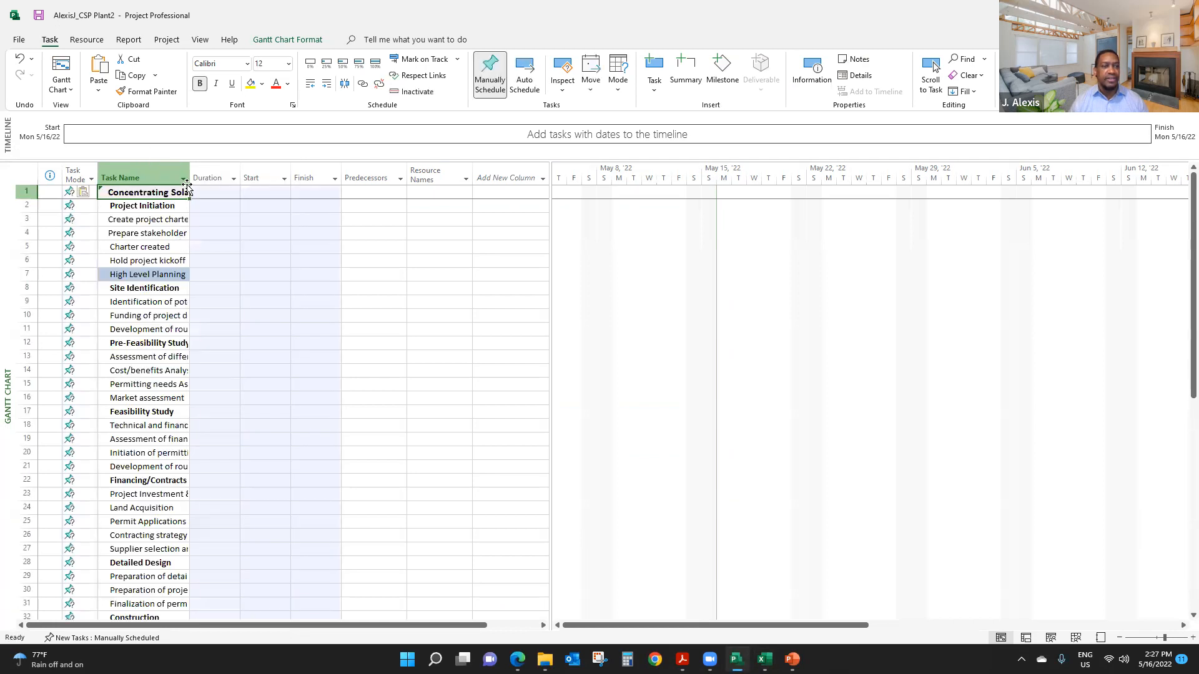
- Widen the Task Name column until the long task names fit on one line, and check the pasted list through Project Complete
{"action": "left_click_drag", "start_coordinate": [190, 170], "coordinate": [256, 179]}
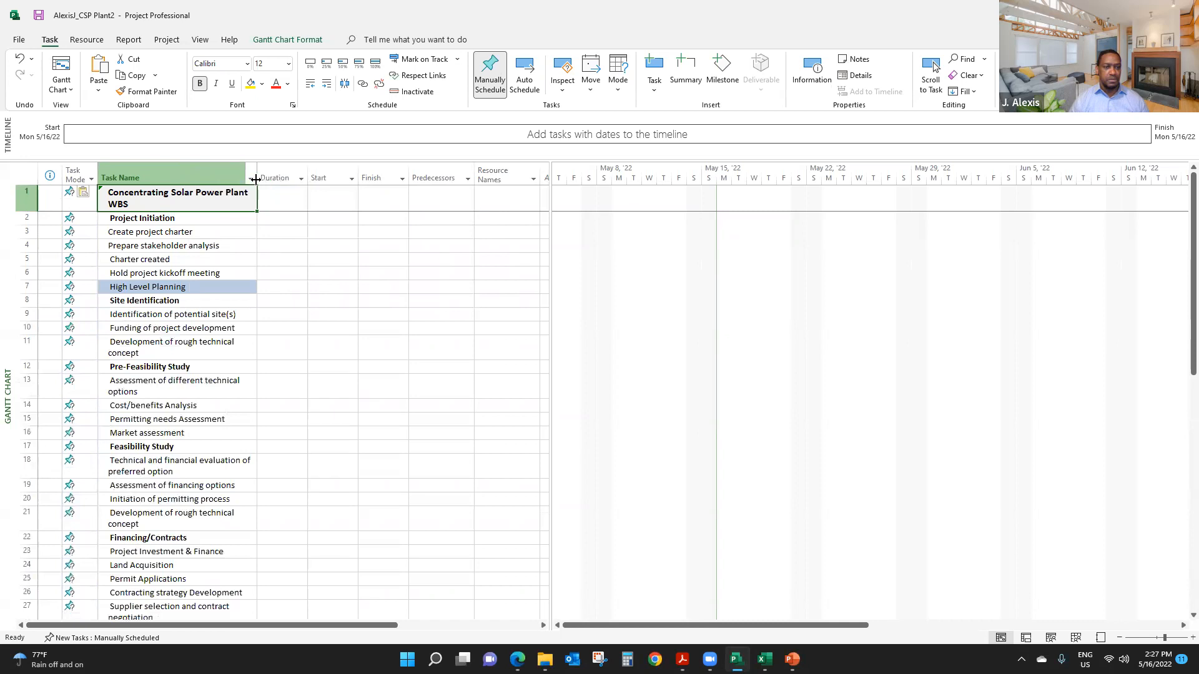
{"action": "left_click_drag", "start_coordinate": [256, 170], "coordinate": [289, 175]}
{"action": "left_click", "coordinate": [177, 298]}
{"action": "left_click", "coordinate": [191, 316]}
{"action": "scroll", "coordinate": [193, 323], "scroll_direction": "down", "scroll_amount": 9}
{"action": "scroll", "coordinate": [193, 324], "scroll_direction": "down", "scroll_amount": 1}
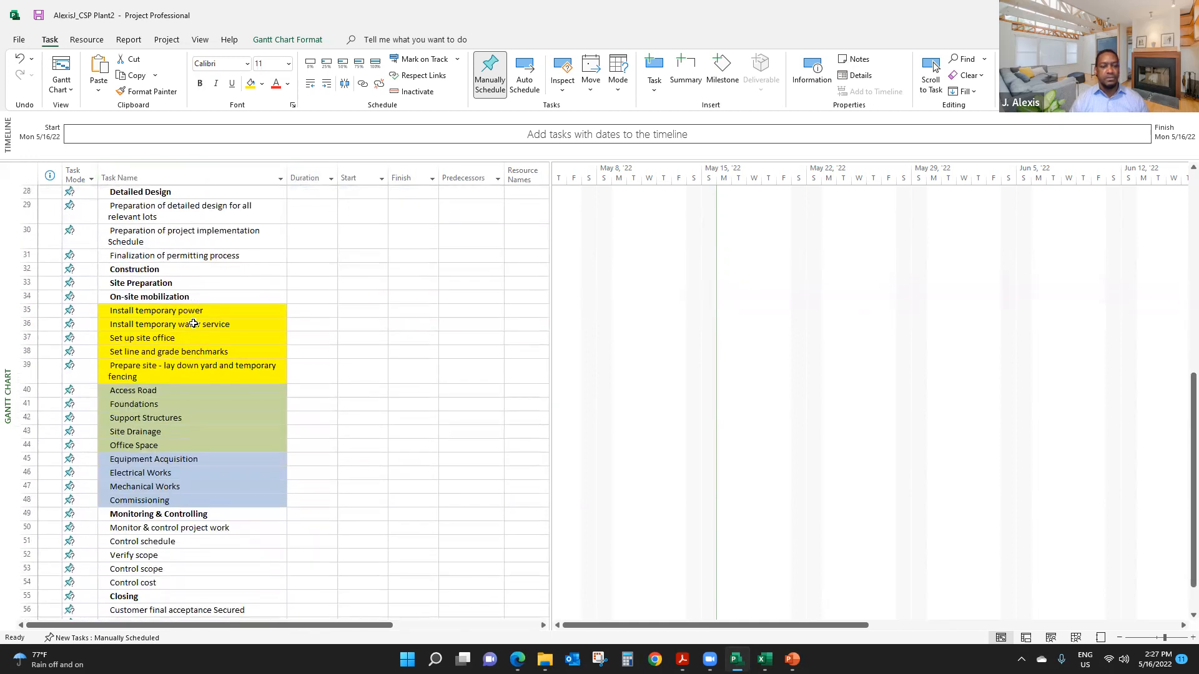
{"action": "scroll", "coordinate": [196, 335], "scroll_direction": "down", "scroll_amount": 5}
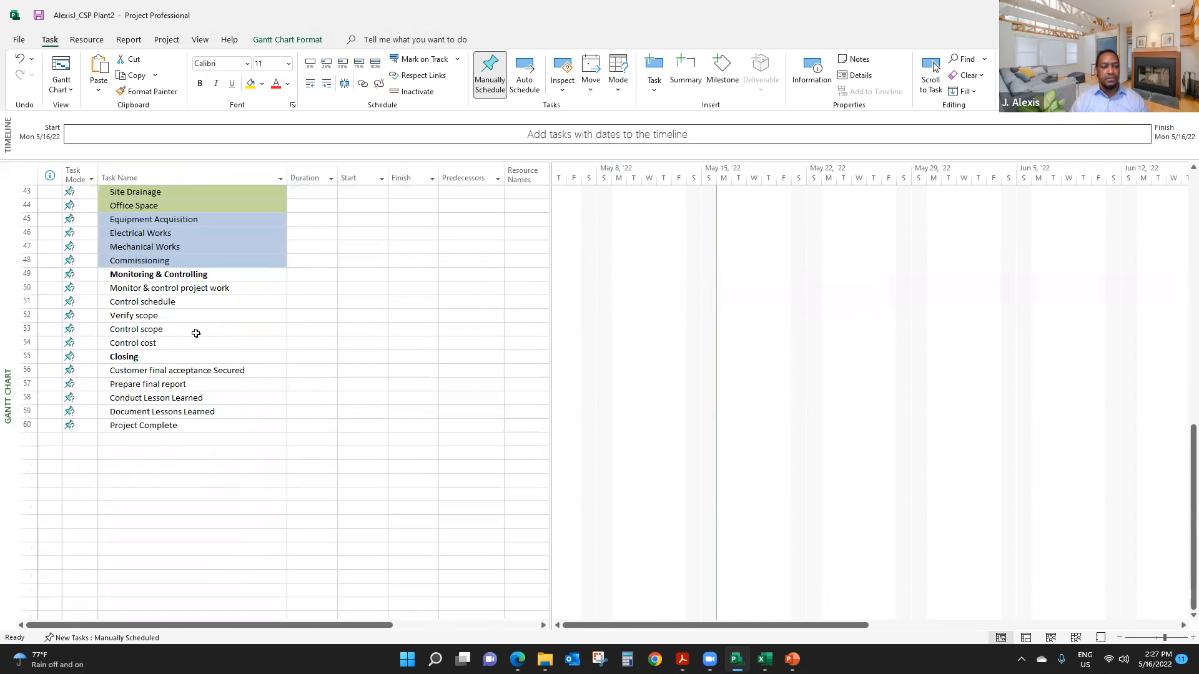
{"action": "scroll", "coordinate": [196, 331], "scroll_direction": "up", "scroll_amount": 14}
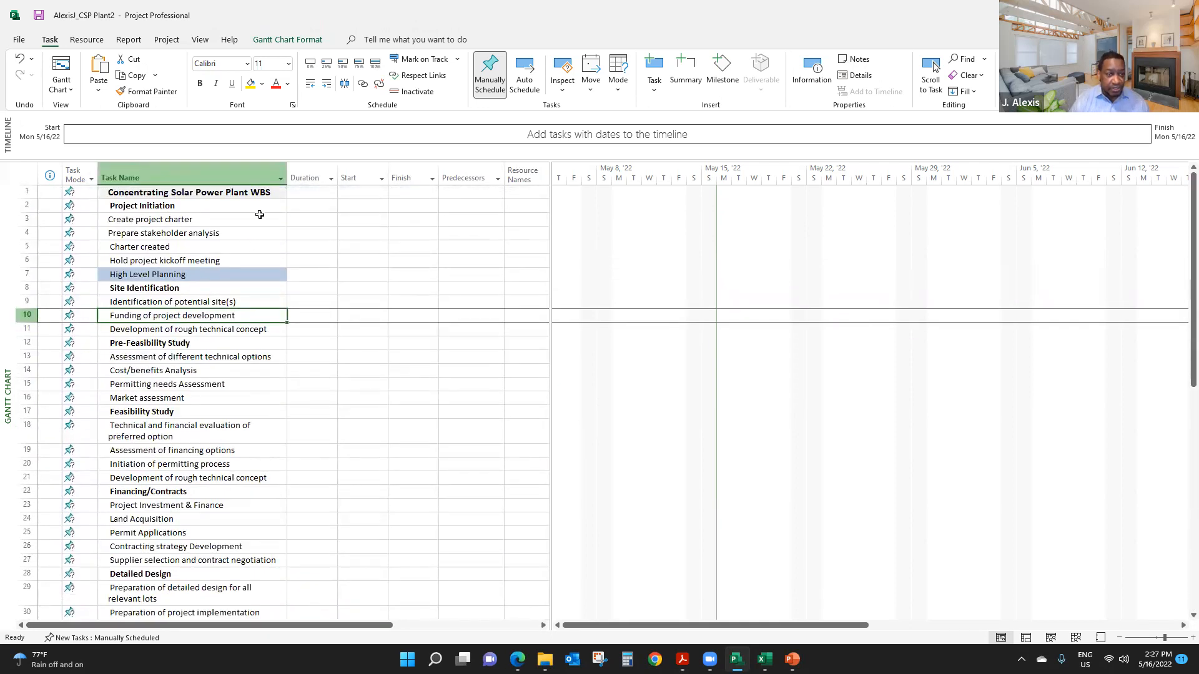
{"action": "left_click_drag", "start_coordinate": [287, 175], "coordinate": [321, 174]}
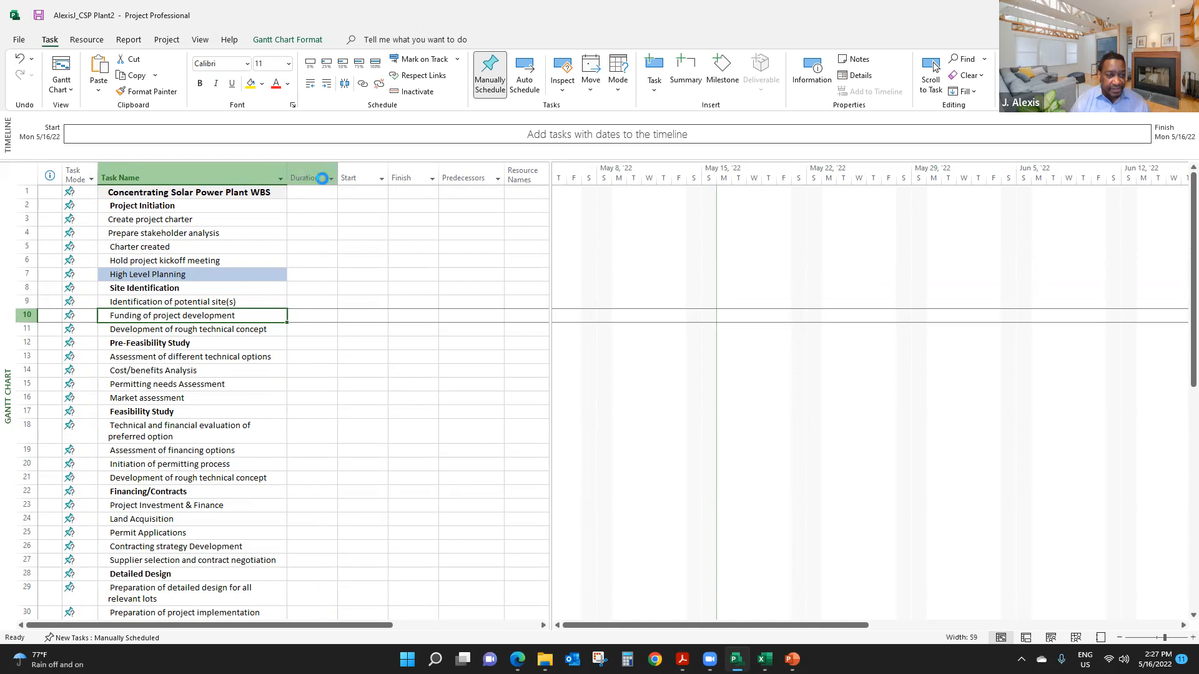
{"action": "left_click", "coordinate": [214, 413]}
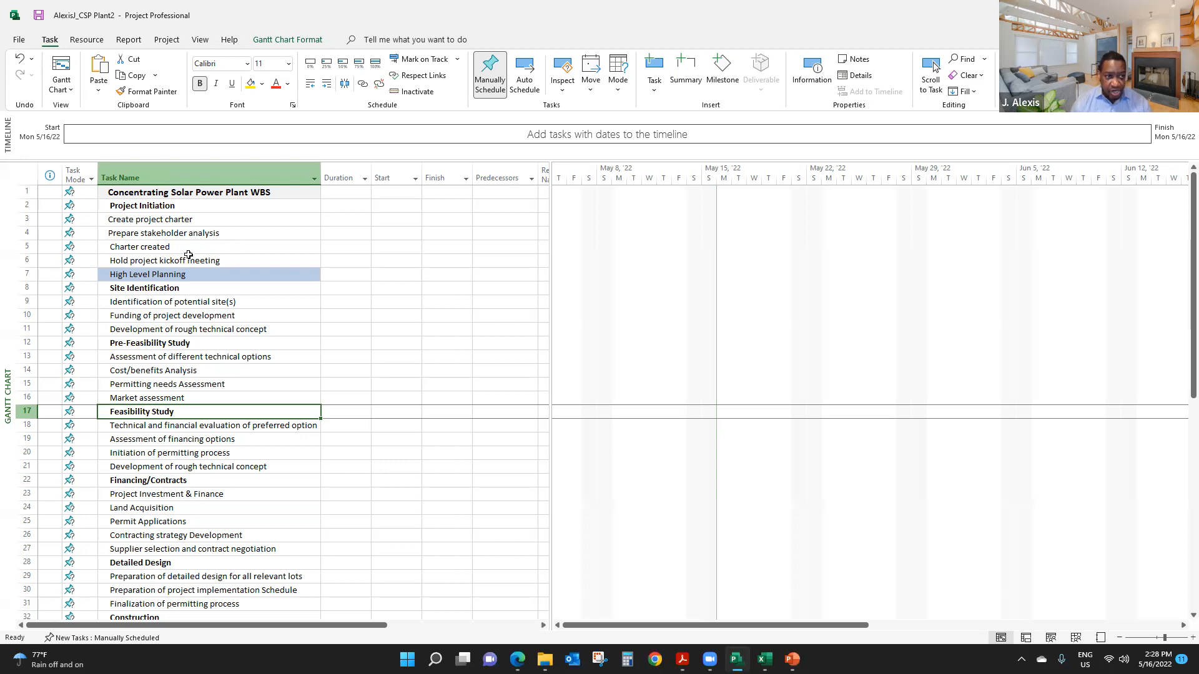
- Change the task mode of all pasted WBS tasks to Auto Schedule and check the whole list
{"action": "left_click", "coordinate": [73, 172]}
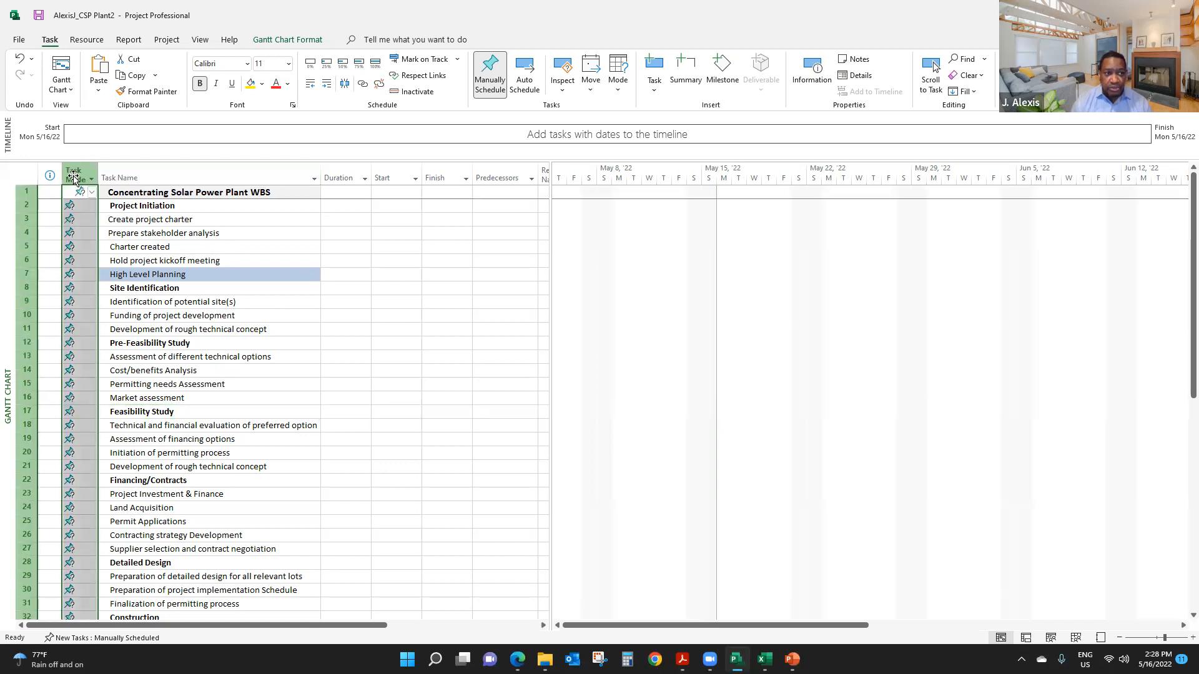
{"action": "left_click", "coordinate": [527, 68]}
{"action": "left_click", "coordinate": [195, 331]}
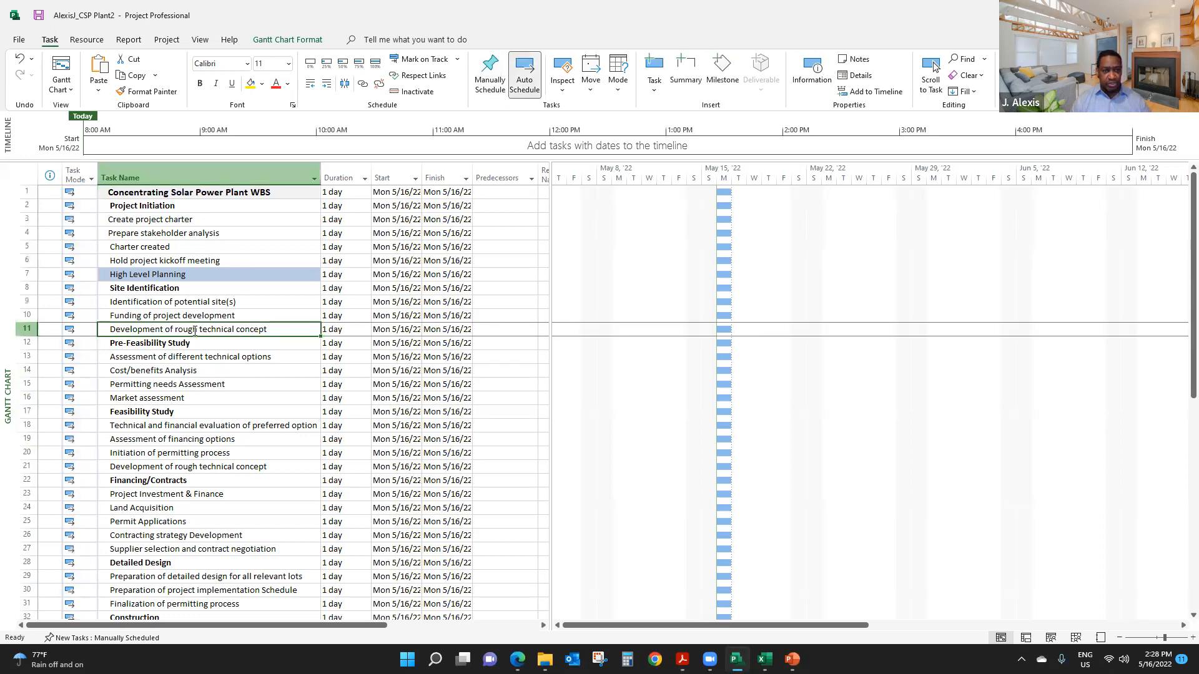
{"action": "scroll", "coordinate": [195, 334], "scroll_direction": "down", "scroll_amount": 8}
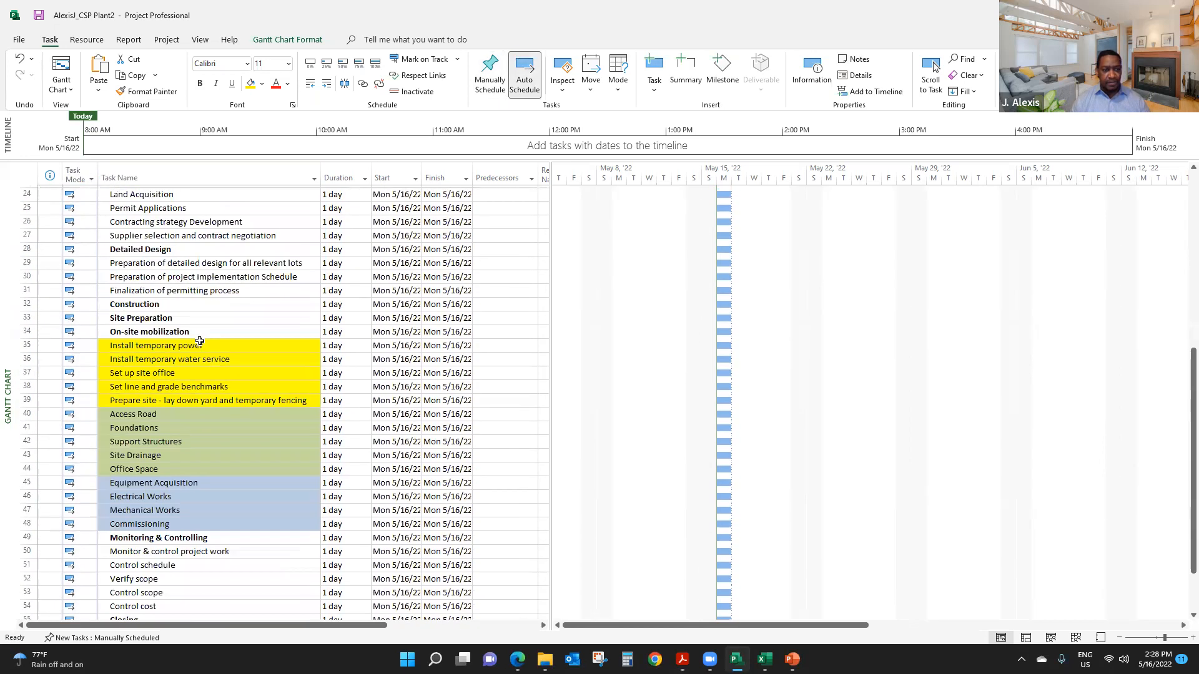
{"action": "scroll", "coordinate": [200, 341], "scroll_direction": "down", "scroll_amount": 4}
{"action": "scroll", "coordinate": [206, 355], "scroll_direction": "up", "scroll_amount": 12}
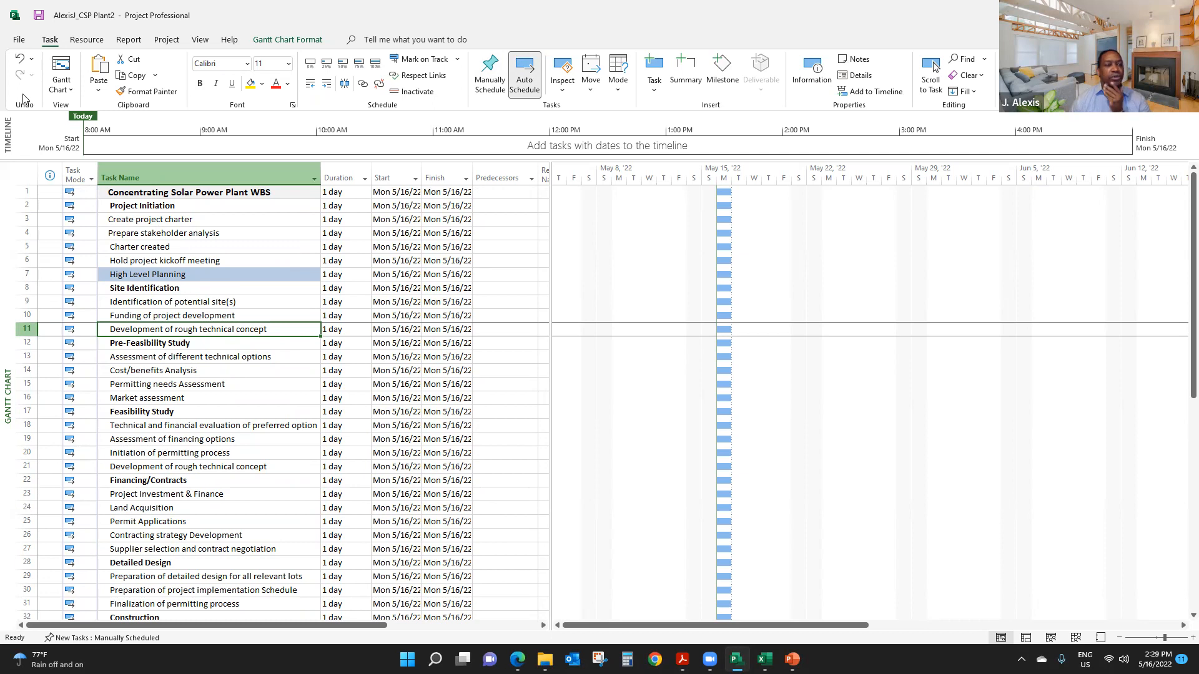
- In the project's schedule options, set new tasks to be created as Auto Scheduled and apply the change
{"action": "left_click", "coordinate": [20, 40]}
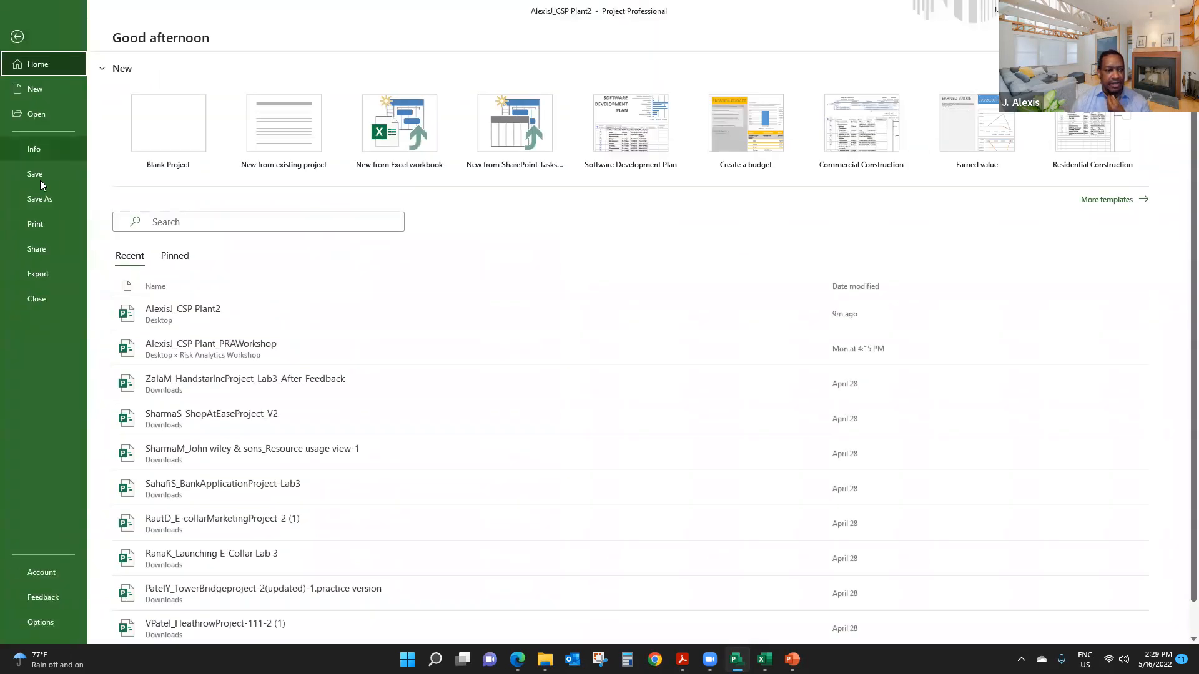
{"action": "left_click", "coordinate": [33, 624]}
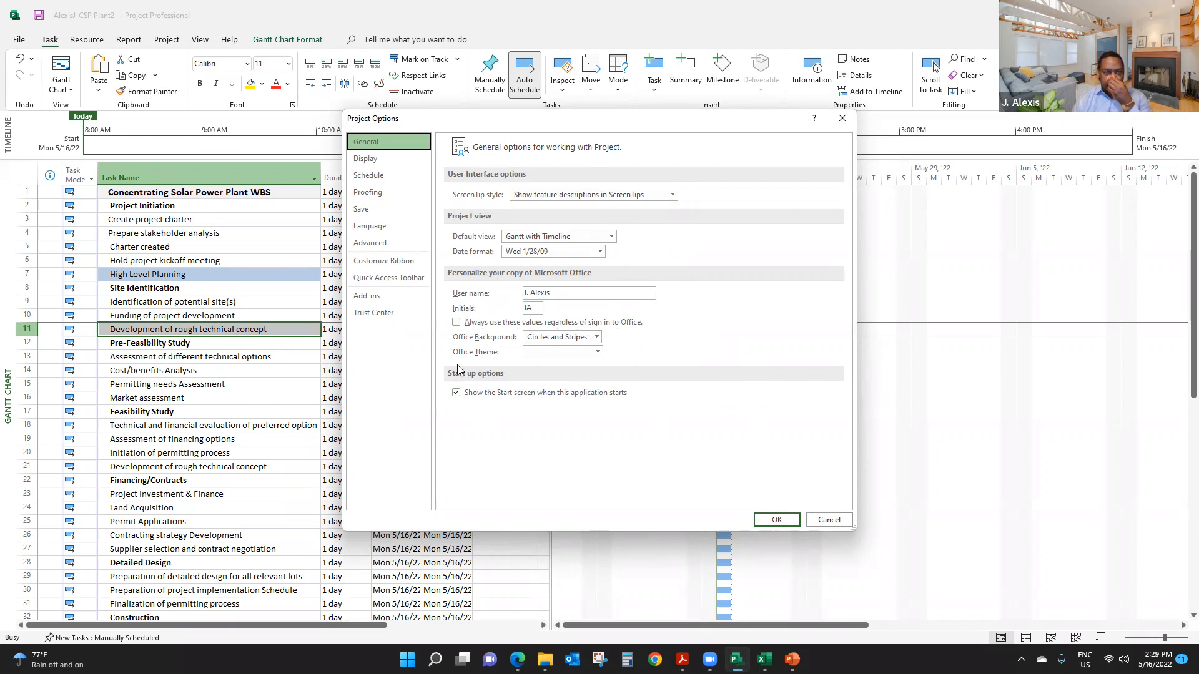
{"action": "left_click", "coordinate": [366, 159]}
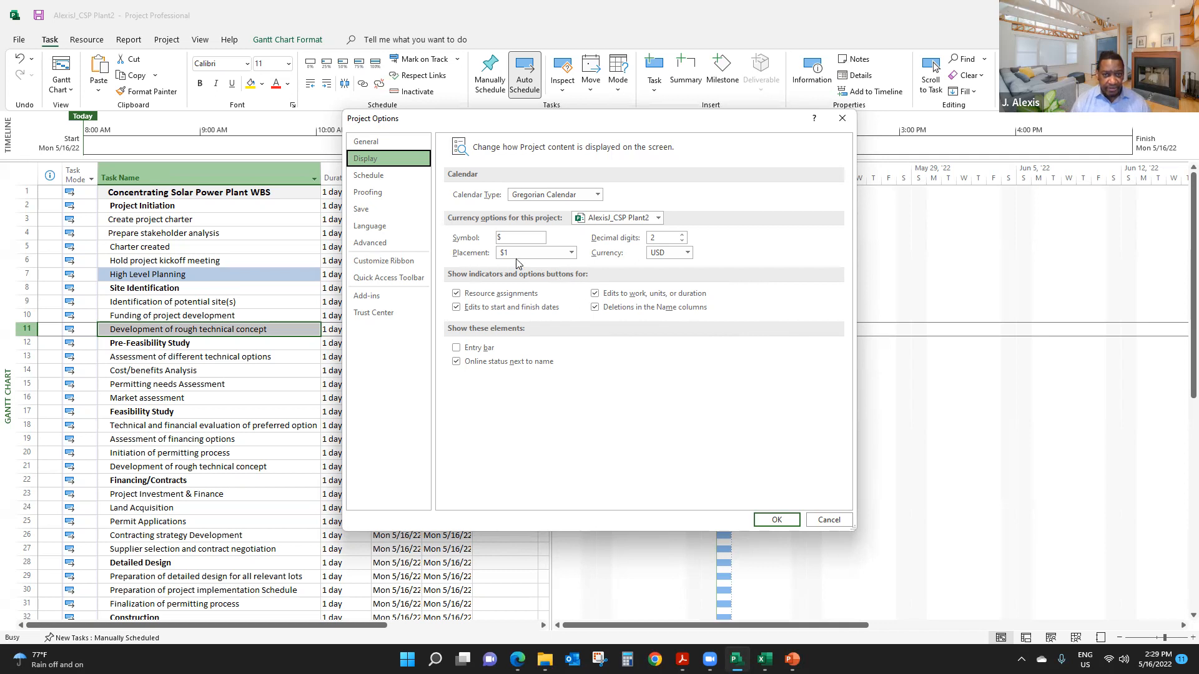
{"action": "left_click", "coordinate": [370, 176]}
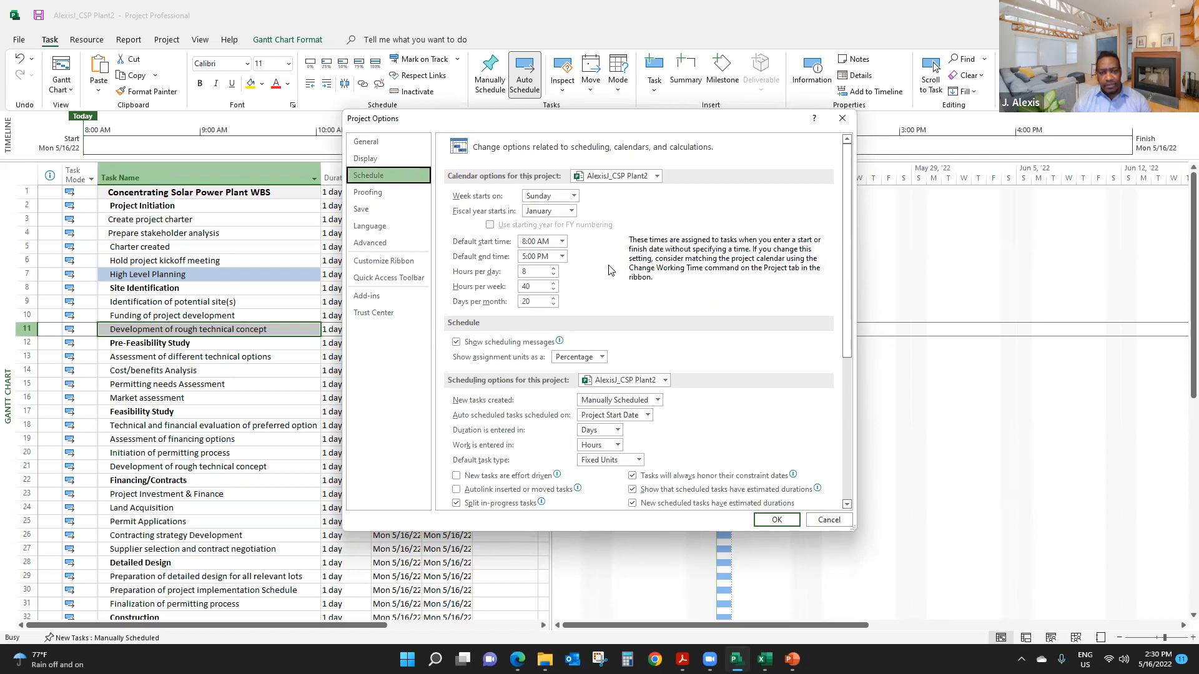
{"action": "scroll", "coordinate": [594, 302], "scroll_direction": "down", "scroll_amount": 1}
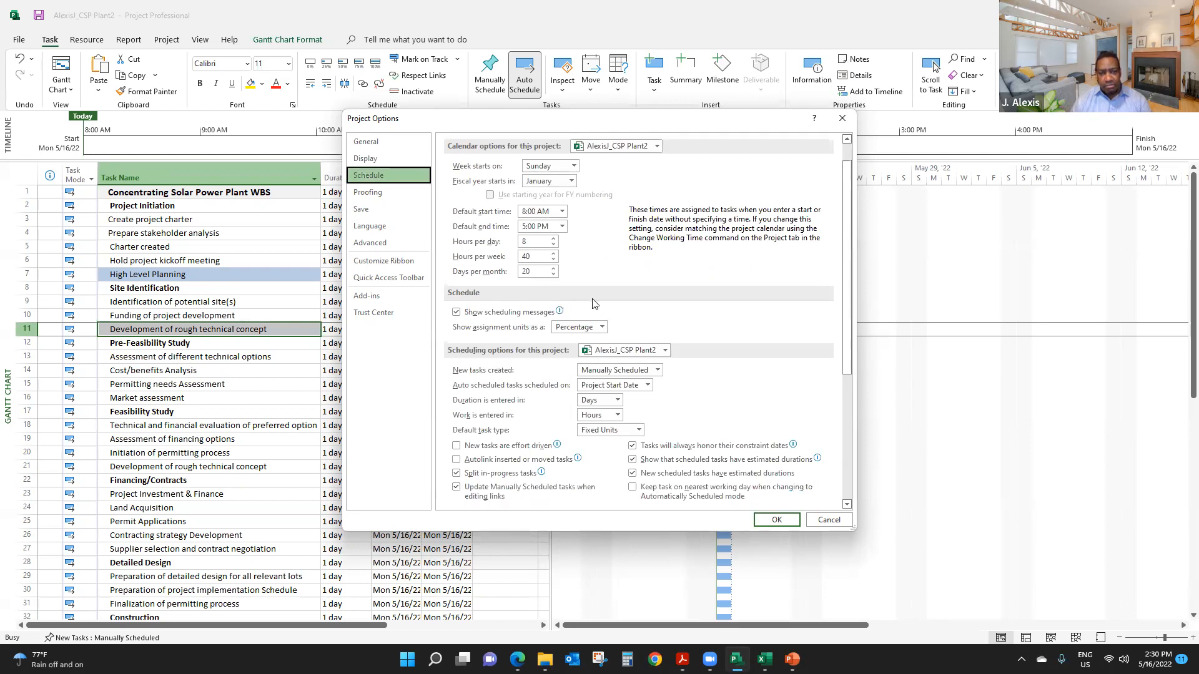
{"action": "scroll", "coordinate": [594, 302], "scroll_direction": "down", "scroll_amount": 1}
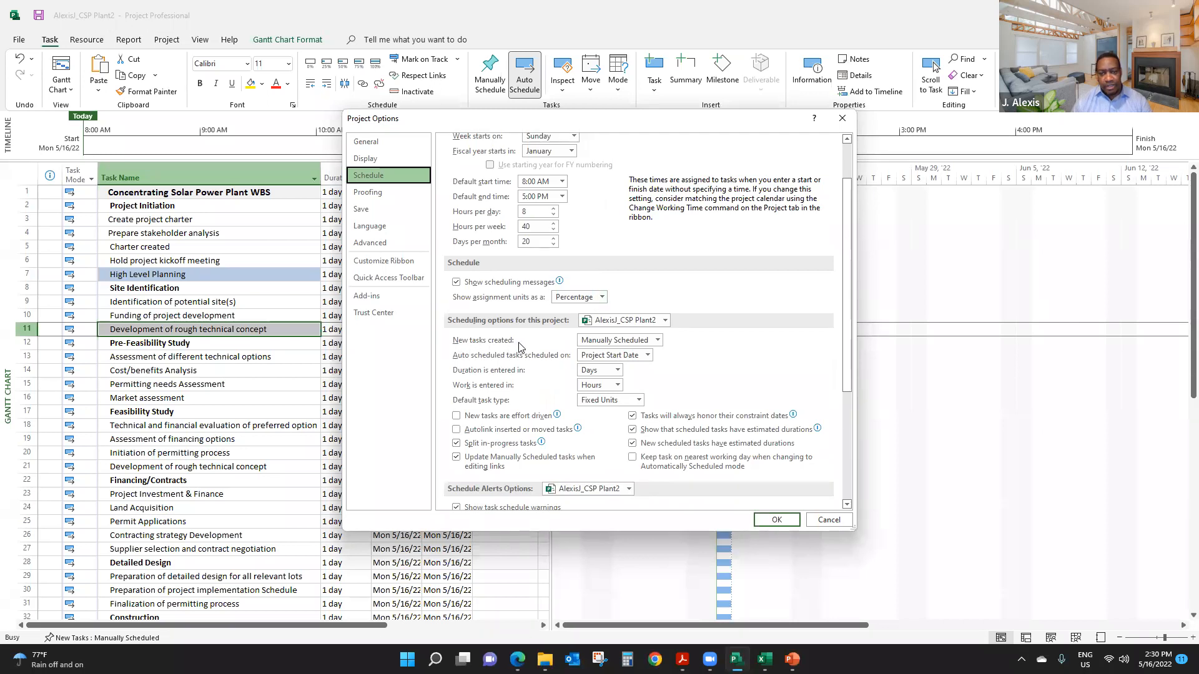
{"action": "left_click", "coordinate": [657, 339]}
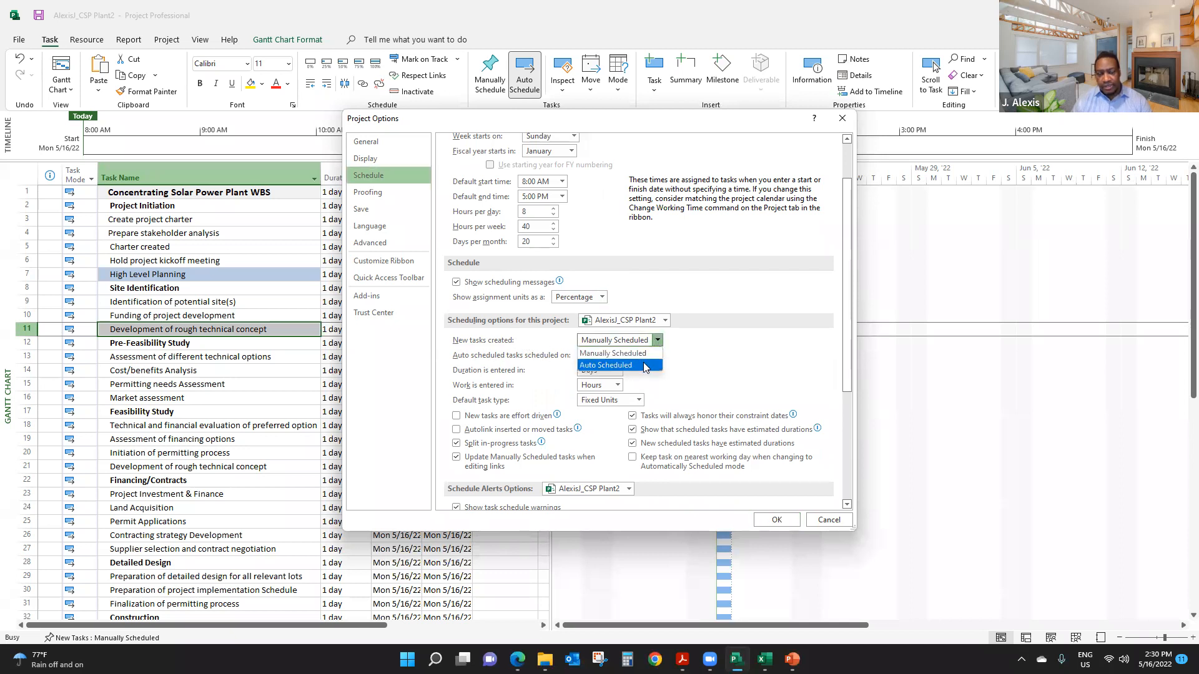
{"action": "left_click", "coordinate": [644, 365]}
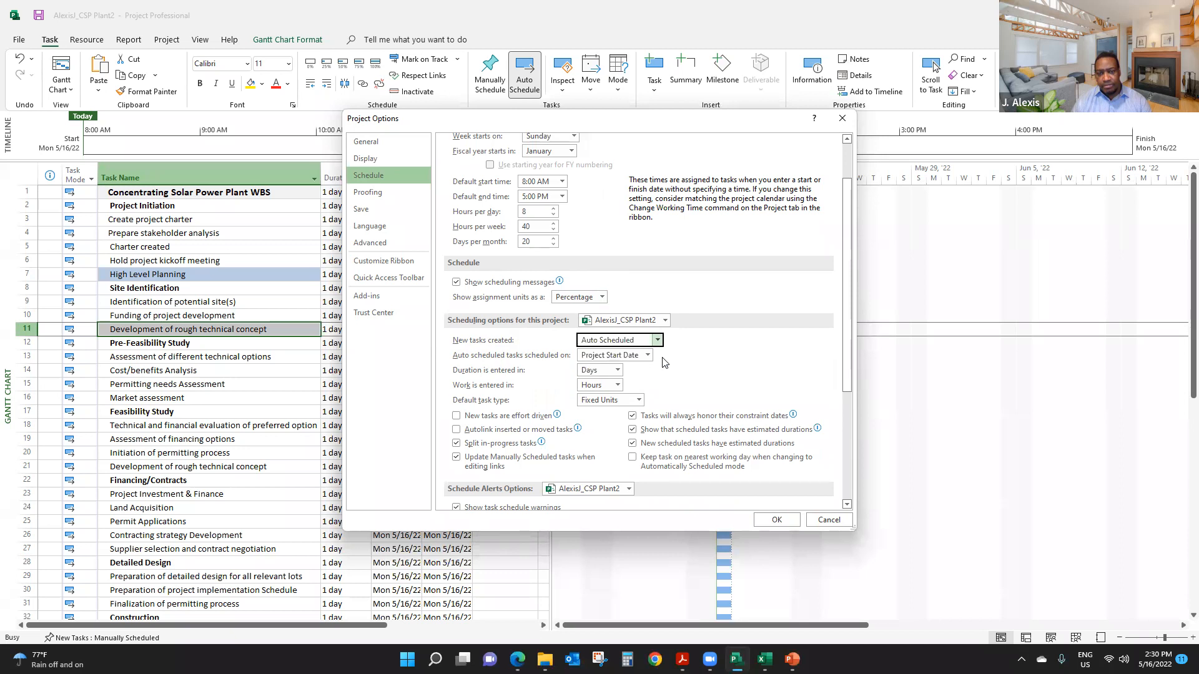
{"action": "left_click", "coordinate": [780, 521]}
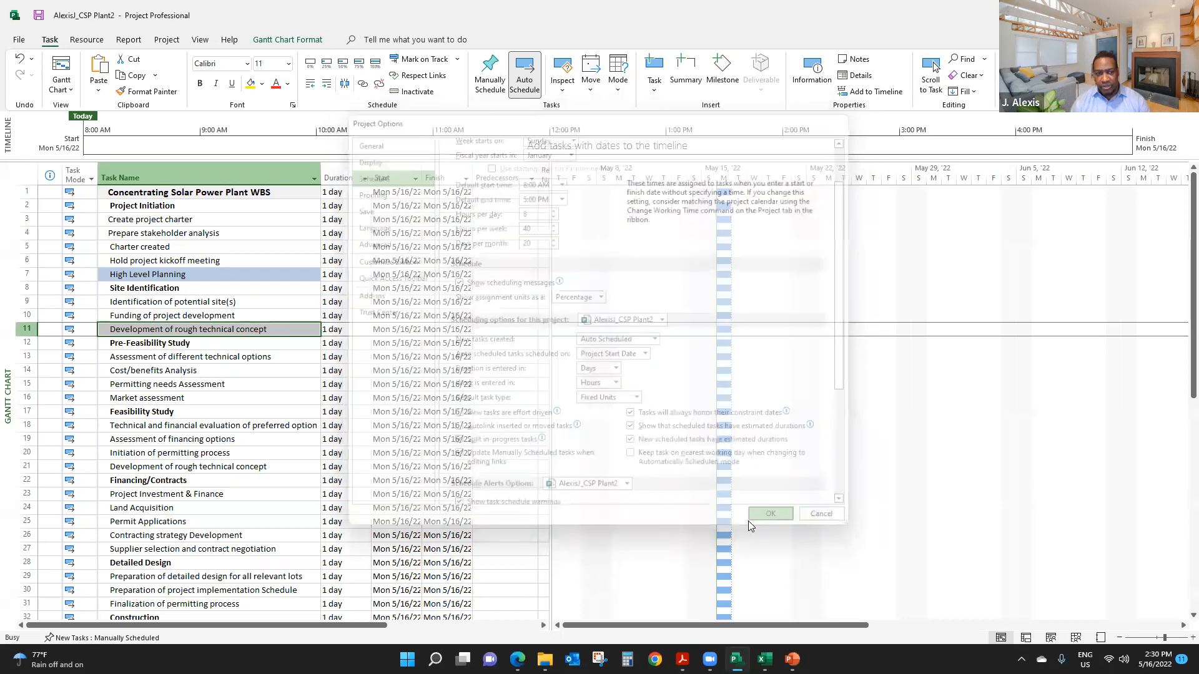
- Enter a test task named a in the empty row below Project Complete
{"action": "left_click", "coordinate": [203, 285]}
{"action": "scroll", "coordinate": [225, 299], "scroll_direction": "down", "scroll_amount": 12}
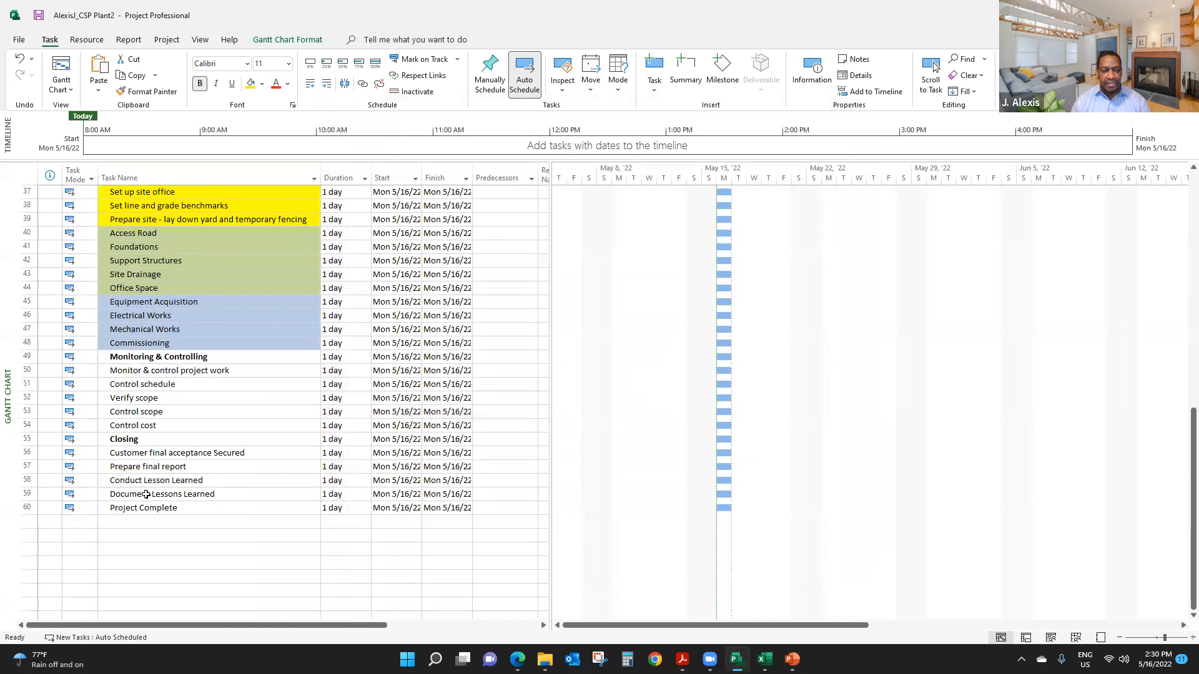
{"action": "left_click", "coordinate": [170, 522]}
{"action": "type", "text": "a"}
{"action": "left_click", "coordinate": [195, 574]}
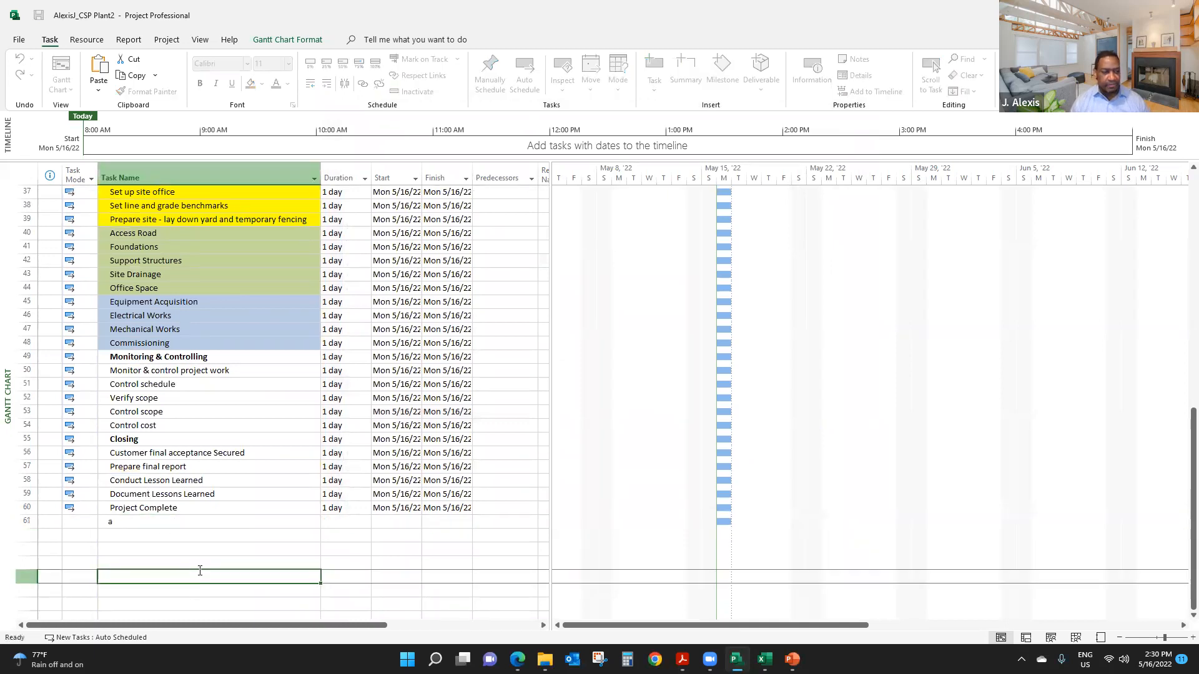
- Clear the test task's name and delete its entire row below Project Complete
{"action": "left_click", "coordinate": [142, 522]}
{"action": "key", "text": "BackSpace"}
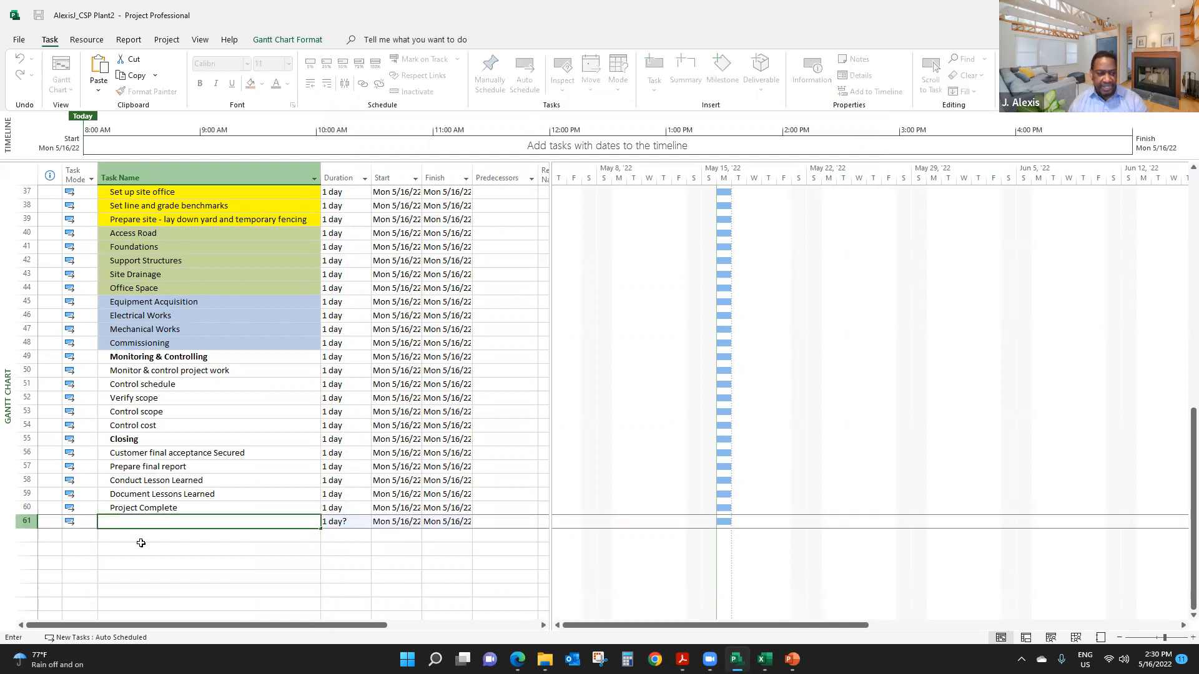
{"action": "key", "text": "Return"}
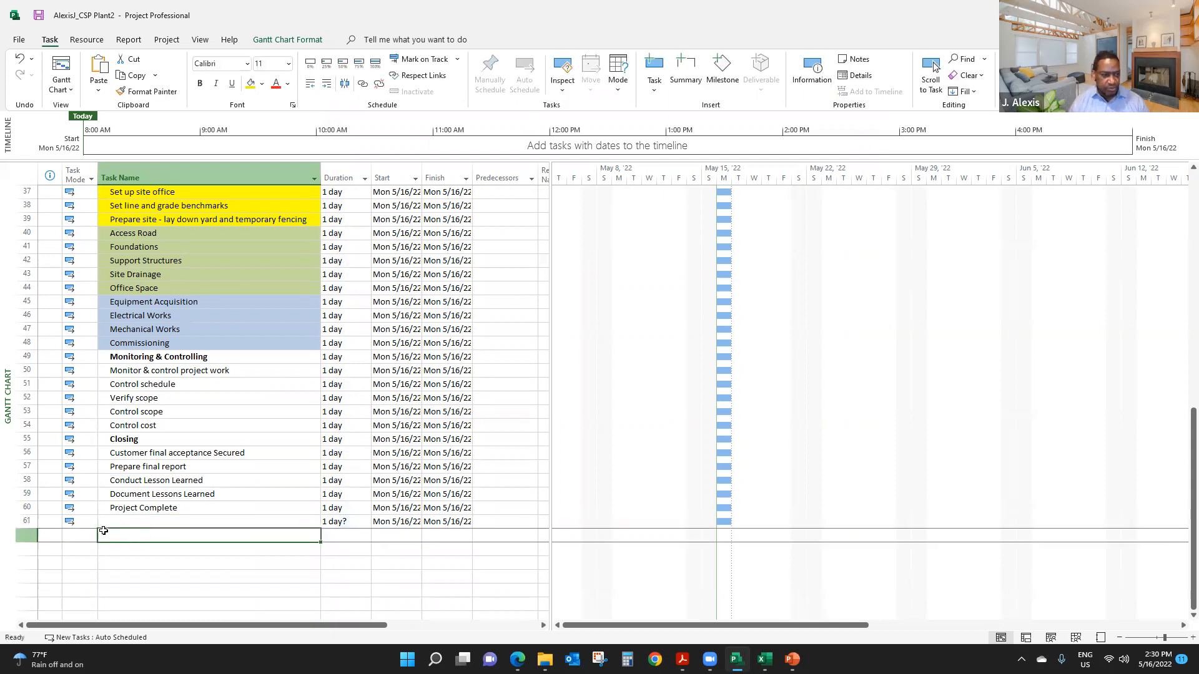
{"action": "left_click", "coordinate": [27, 522]}
{"action": "right_click", "coordinate": [161, 521]}
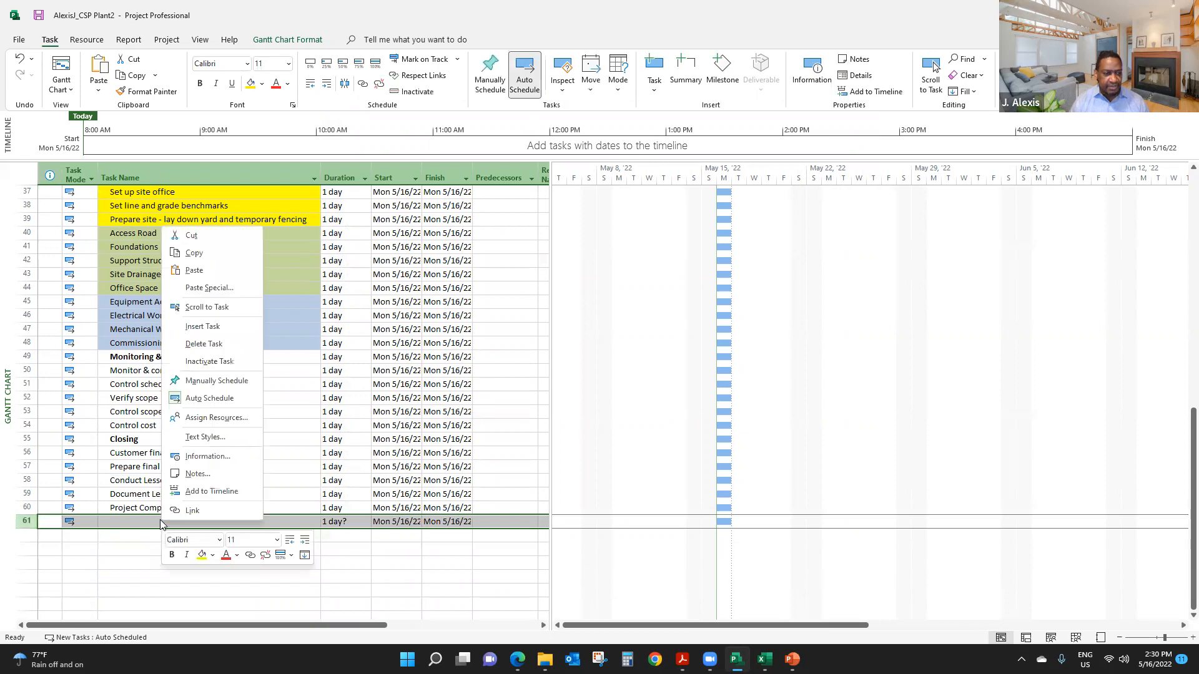
{"action": "left_click", "coordinate": [218, 347]}
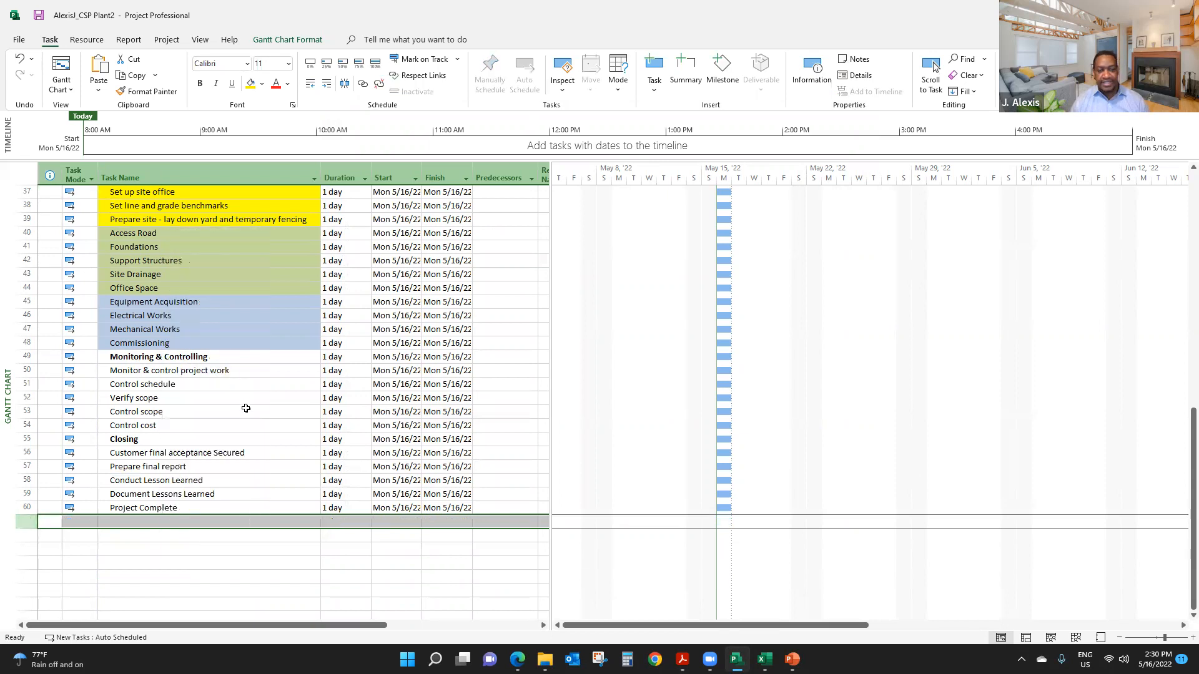
{"action": "right_click", "coordinate": [165, 521]}
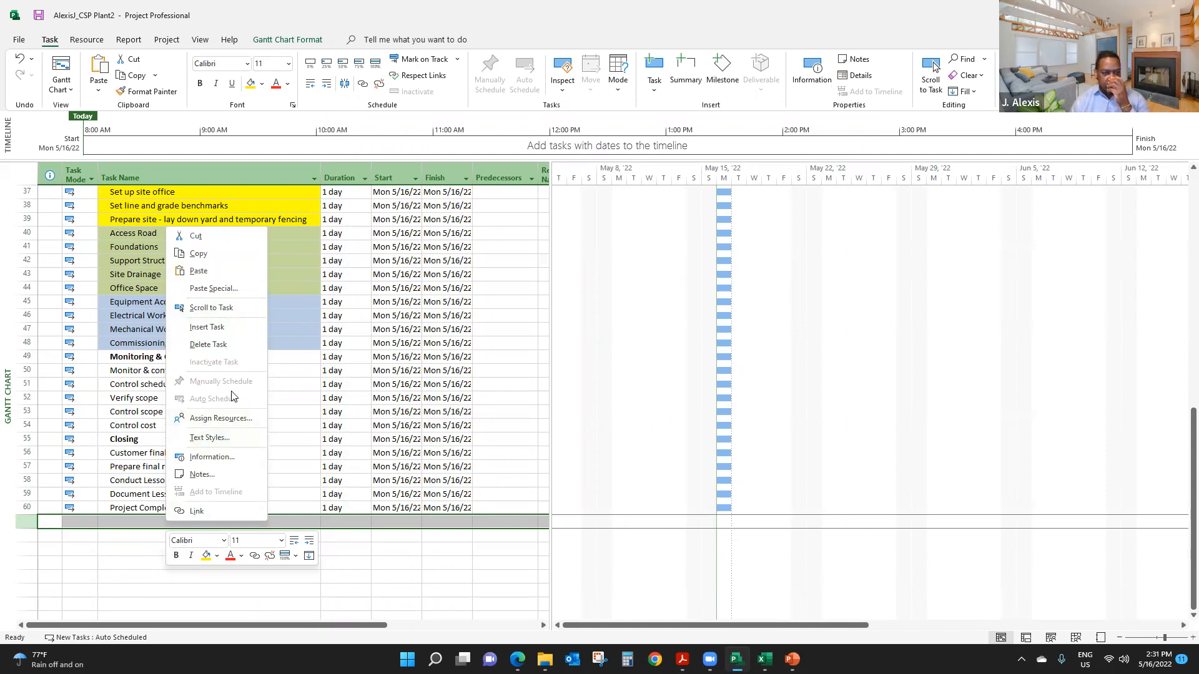
{"action": "left_click", "coordinate": [150, 417]}
{"action": "left_click", "coordinate": [136, 411]}
{"action": "right_click", "coordinate": [136, 410]}
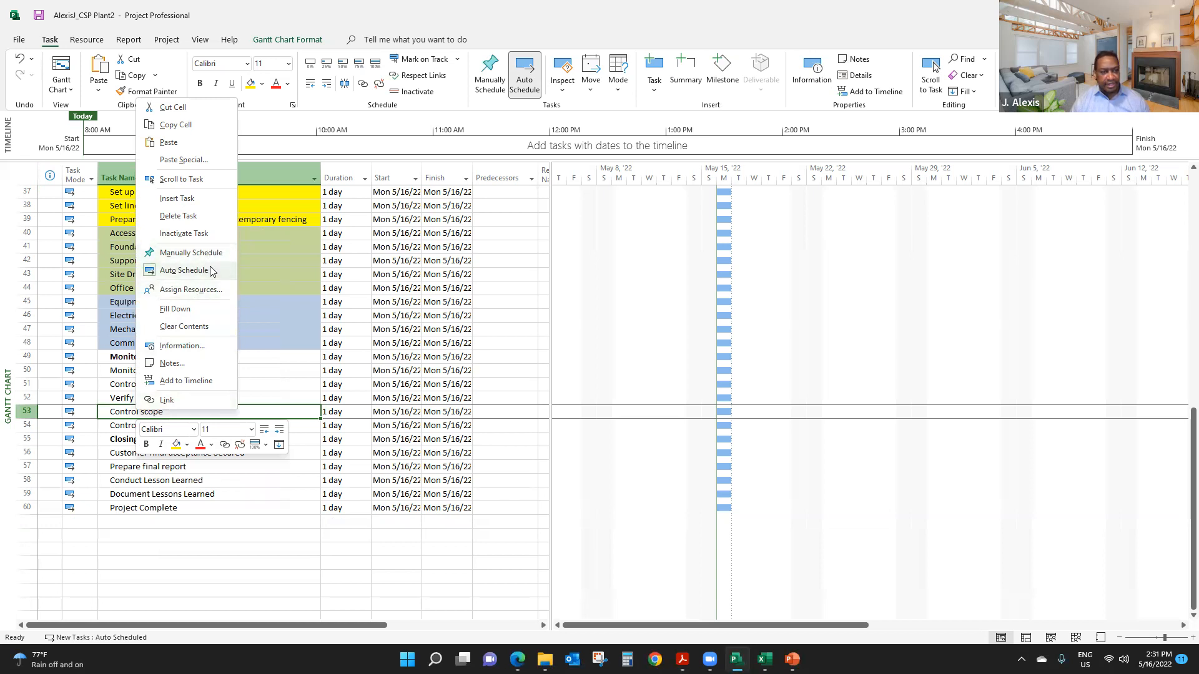
{"action": "key", "text": "Escape"}
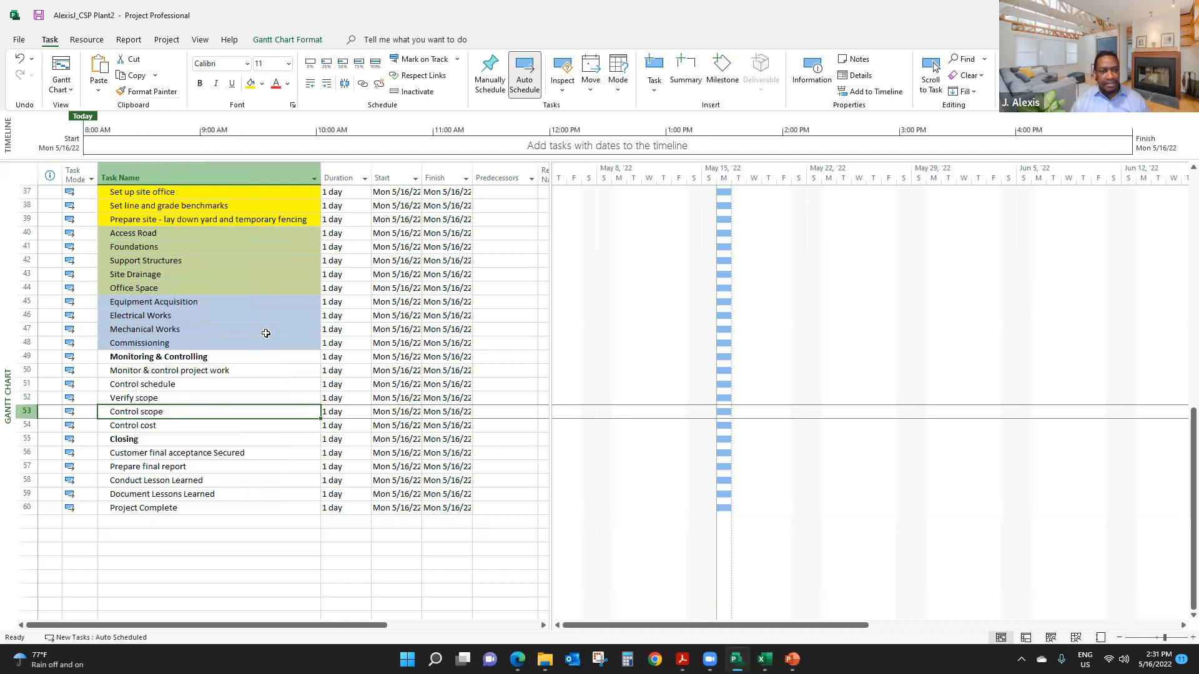
- Indent all tasks from Project Initiation through Project Complete one level beneath Concentrating Solar Power Plant WBS
{"action": "scroll", "coordinate": [219, 320], "scroll_direction": "up", "scroll_amount": 6}
{"action": "scroll", "coordinate": [219, 320], "scroll_direction": "up", "scroll_amount": 6}
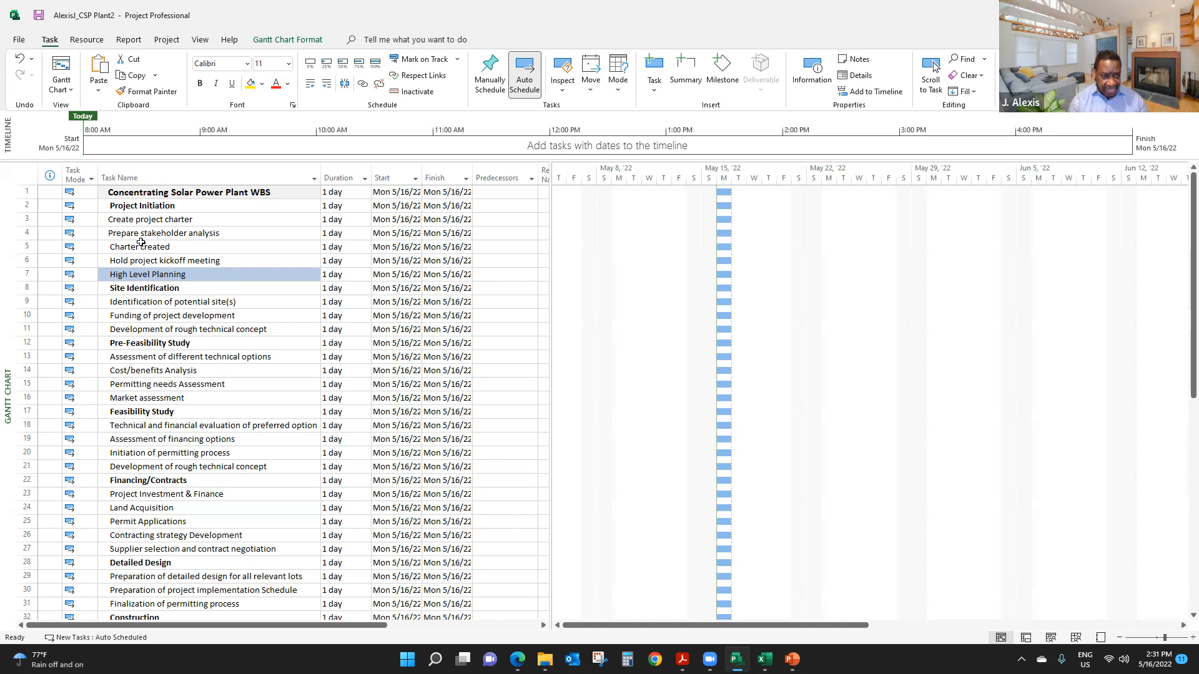
{"action": "left_click", "coordinate": [172, 207]}
{"action": "left_click", "coordinate": [163, 194]}
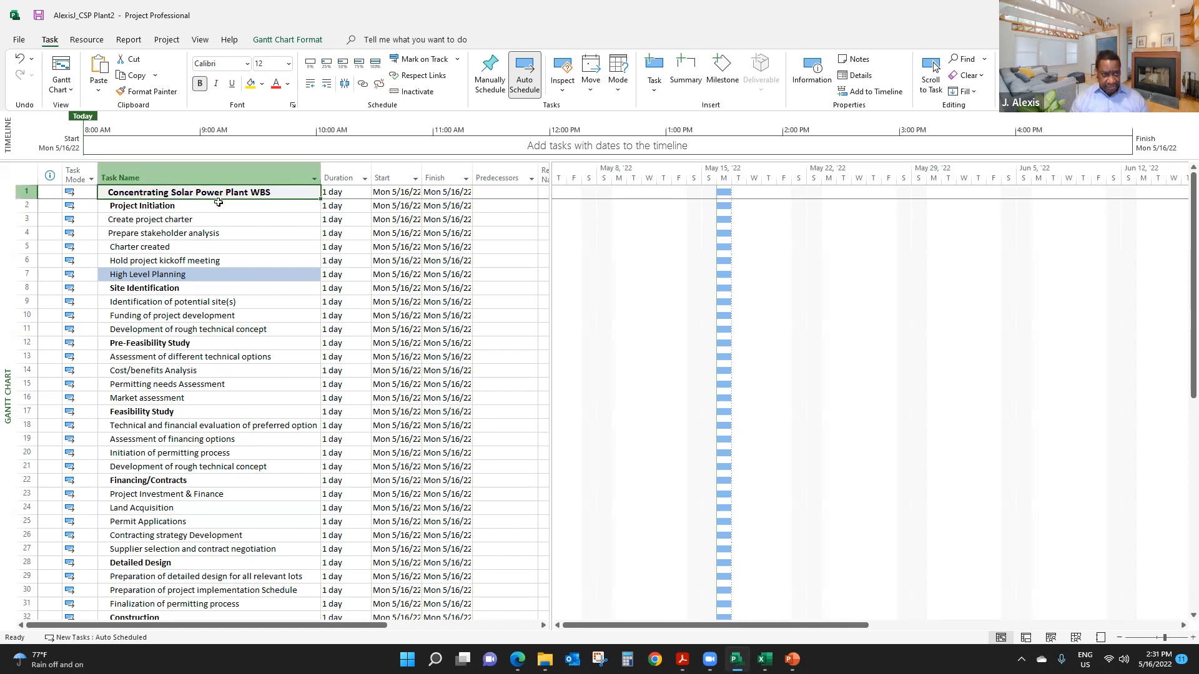
{"action": "left_click_drag", "start_coordinate": [209, 207], "coordinate": [218, 507]}
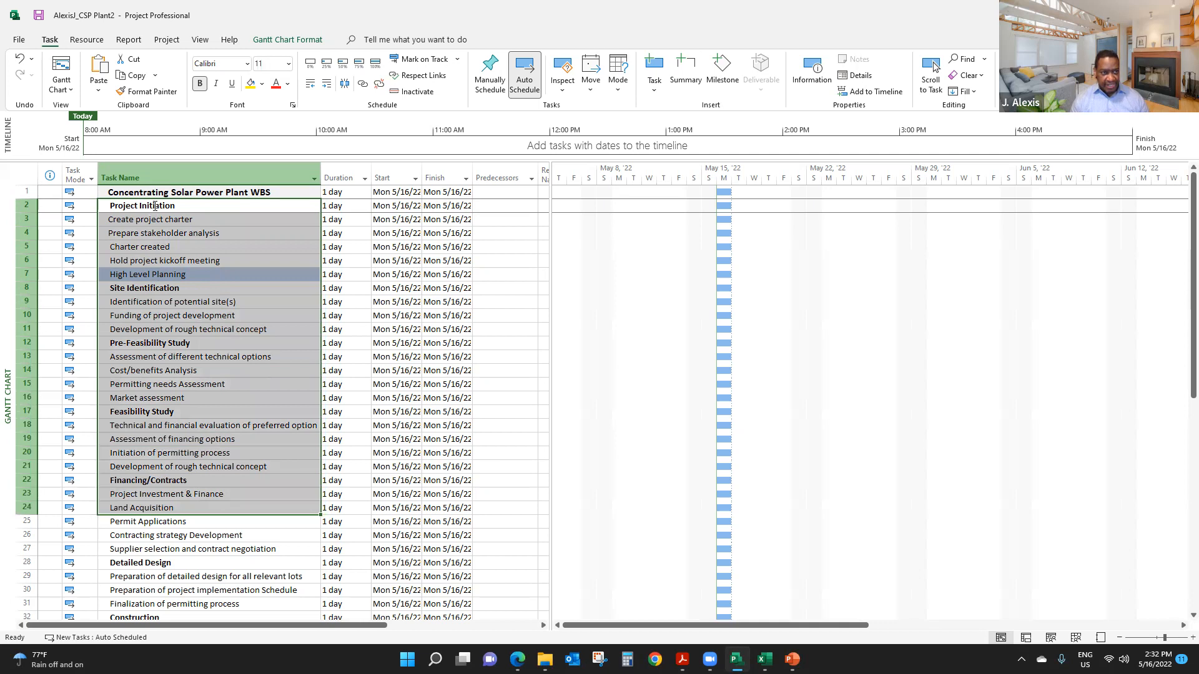
{"action": "left_click", "coordinate": [153, 208]}
{"action": "left_click", "coordinate": [195, 248]}
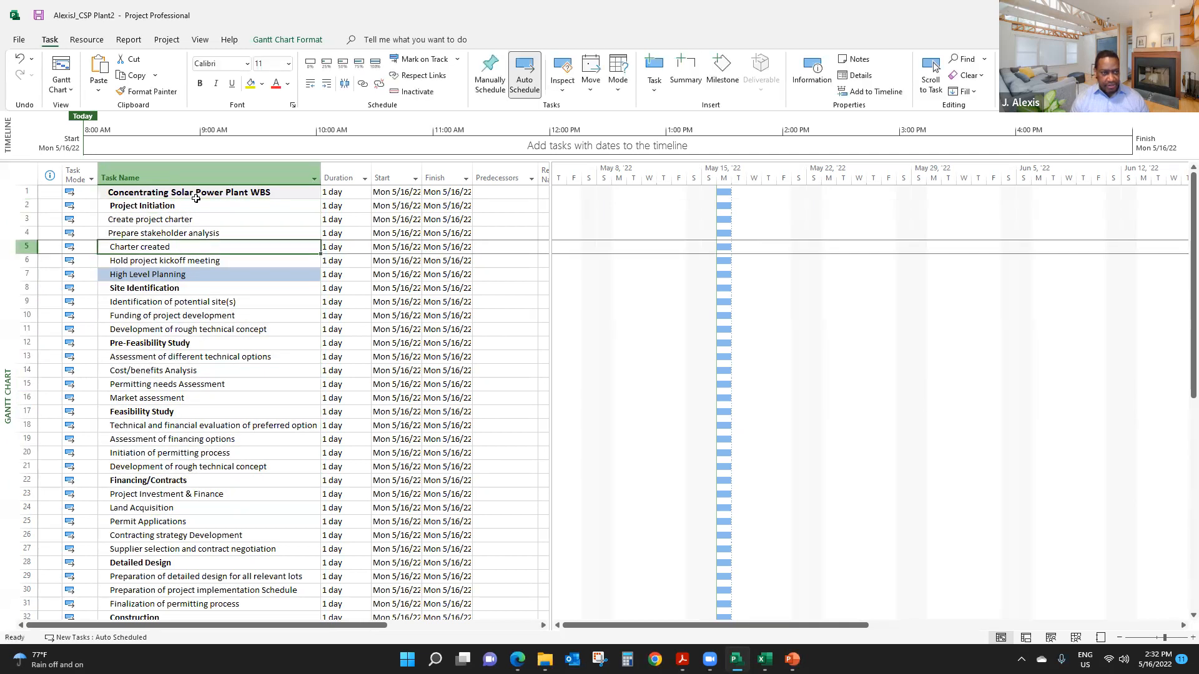
{"action": "left_click", "coordinate": [196, 205]}
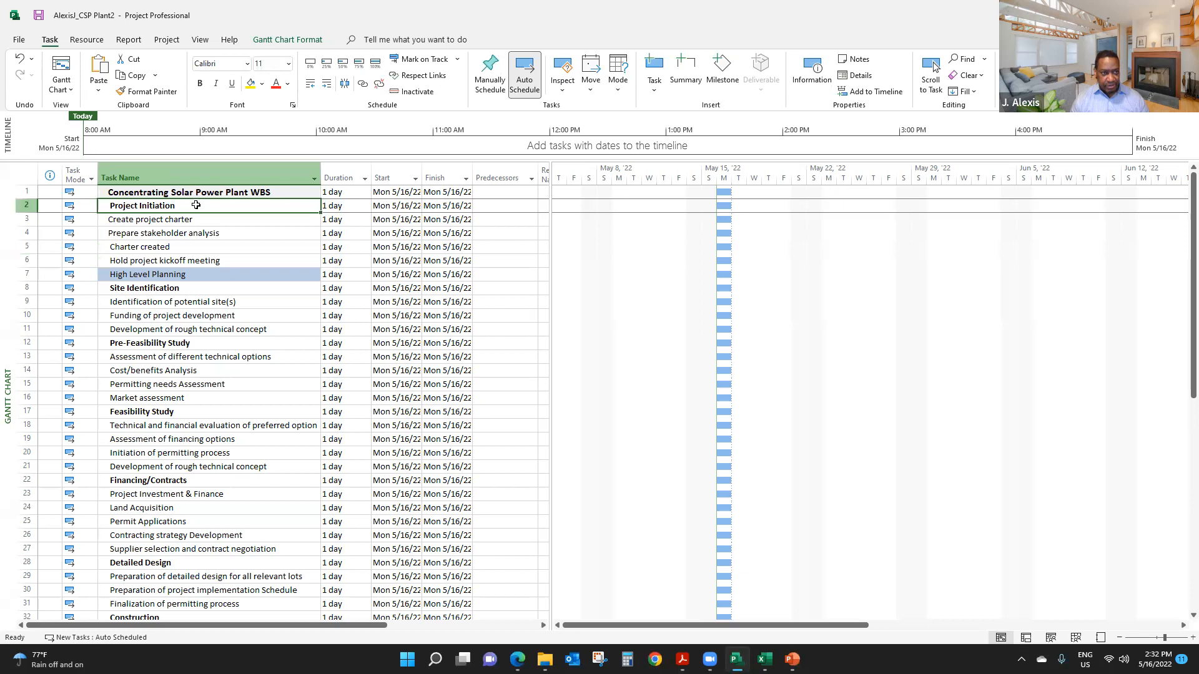
{"action": "left_click_drag", "start_coordinate": [196, 206], "coordinate": [173, 426]}
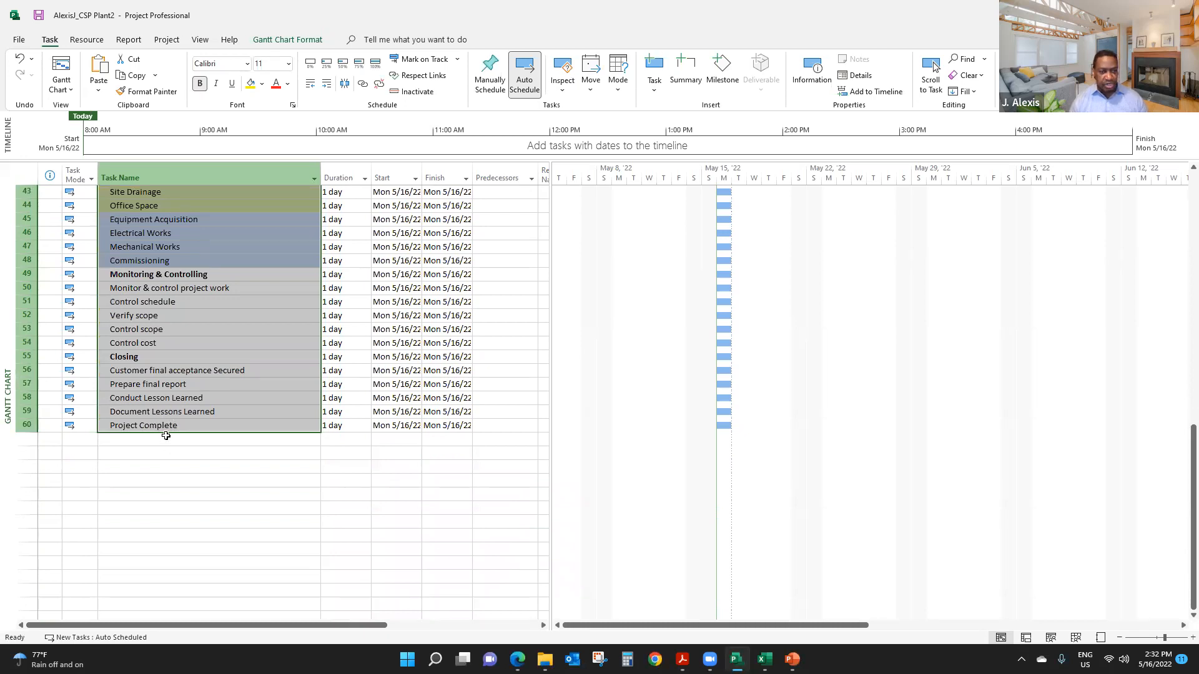
{"action": "scroll", "coordinate": [176, 425], "scroll_direction": "up", "scroll_amount": 14}
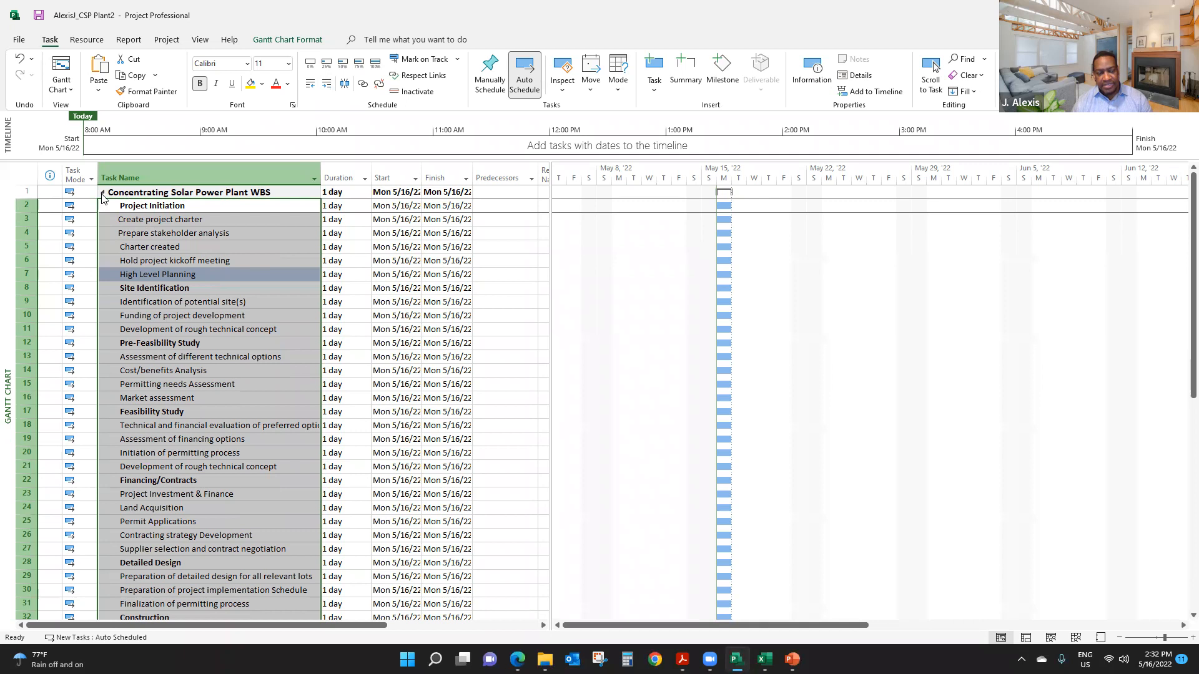
- Collapse the Concentrating Solar Power Plant WBS summary task and expand it again to check its subtasks
{"action": "left_click", "coordinate": [162, 219]}
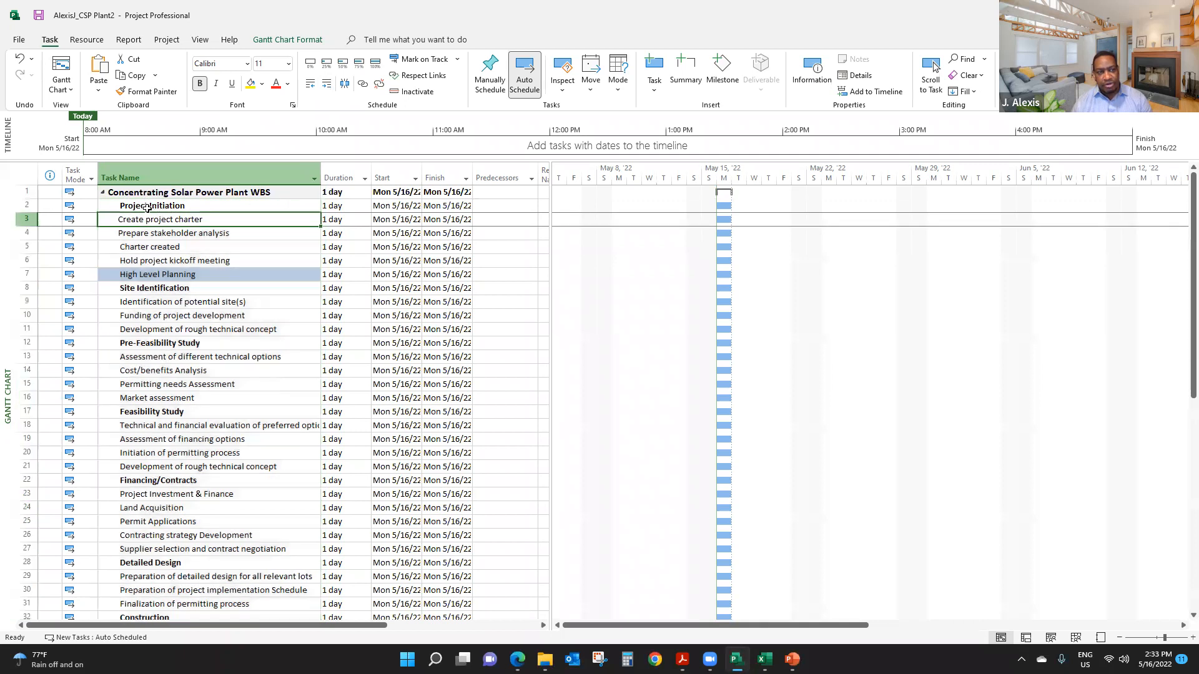
{"action": "left_click", "coordinate": [104, 196]}
{"action": "left_click", "coordinate": [103, 193]}
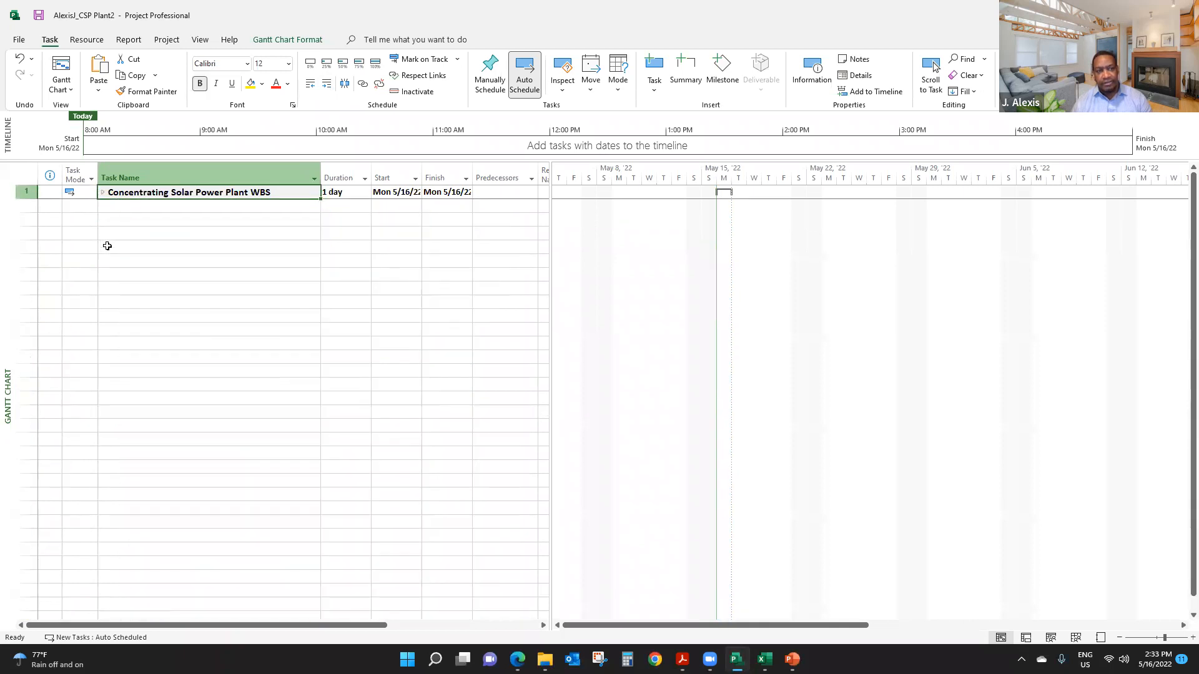
{"action": "left_click", "coordinate": [103, 193]}
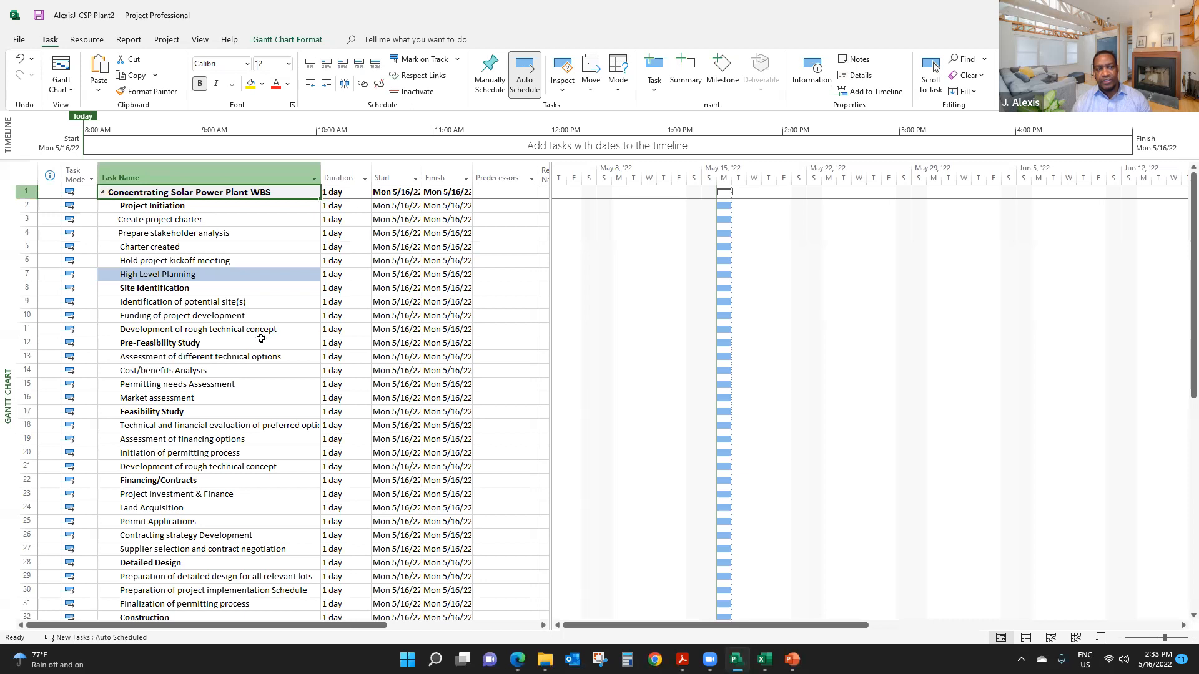
- Indent Create project charter, Prepare stakeholder analysis, Charter created and Hold project kickoff meeting as subtasks of Project Initiation
{"action": "left_click", "coordinate": [205, 251]}
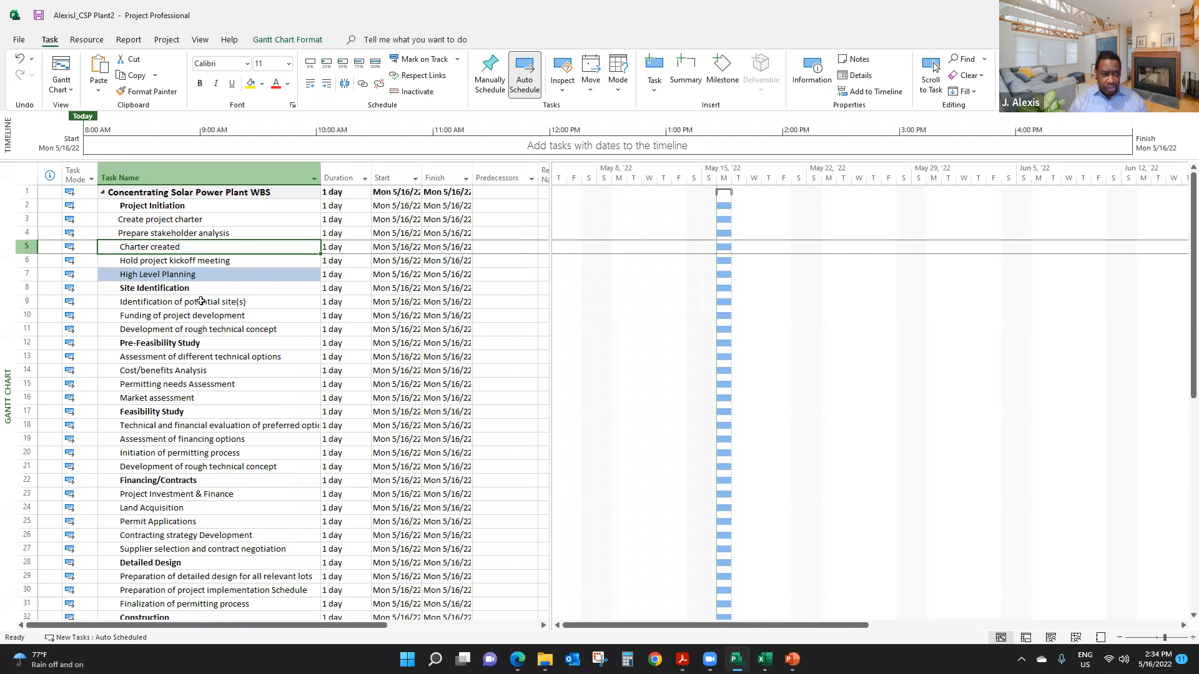
{"action": "left_click", "coordinate": [172, 207]}
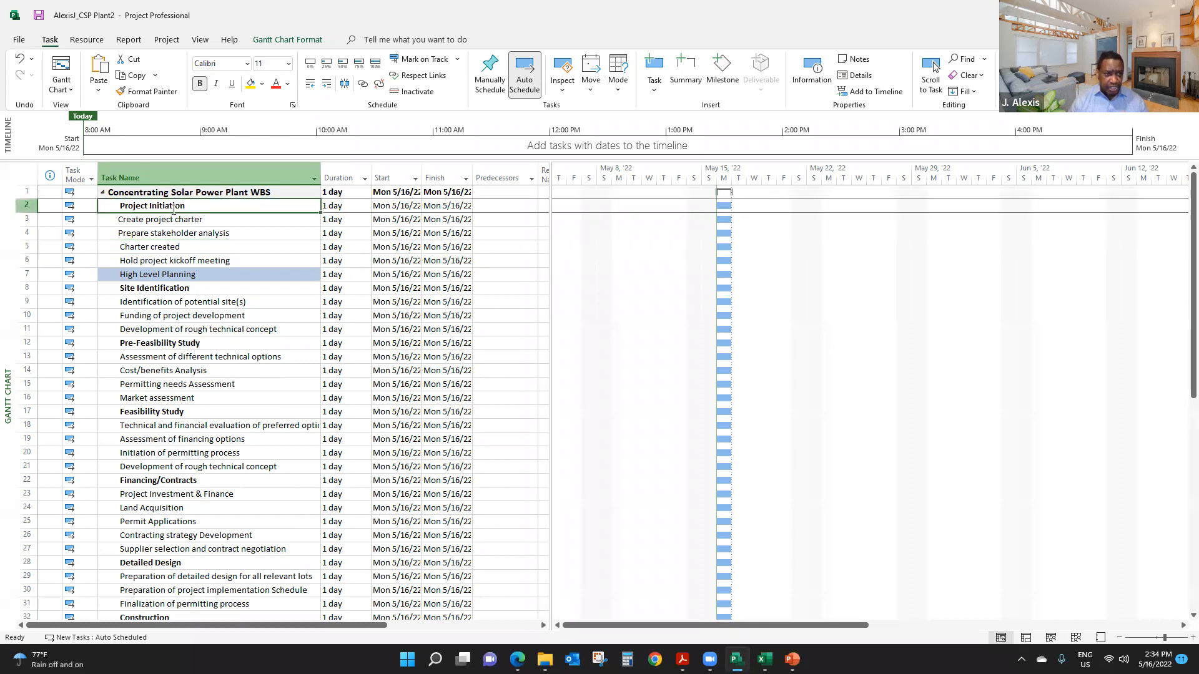
{"action": "left_click", "coordinate": [179, 219]}
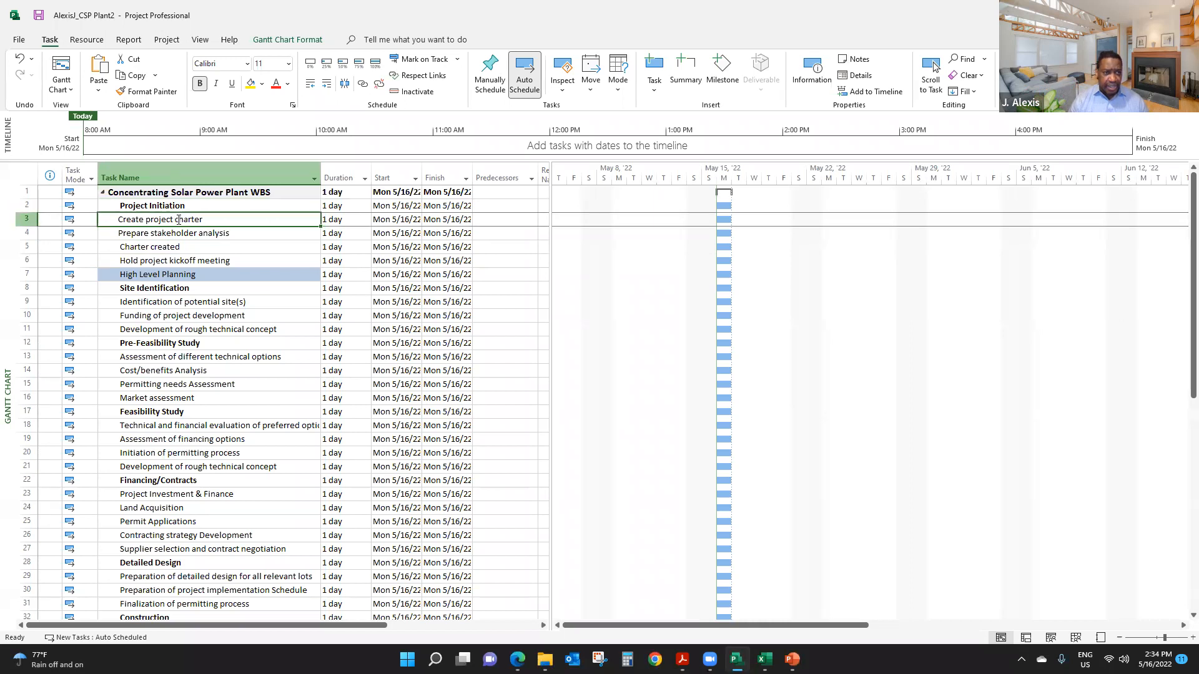
{"action": "left_click", "coordinate": [189, 236]}
{"action": "left_click", "coordinate": [187, 221]}
{"action": "left_click_drag", "start_coordinate": [187, 221], "coordinate": [204, 258]}
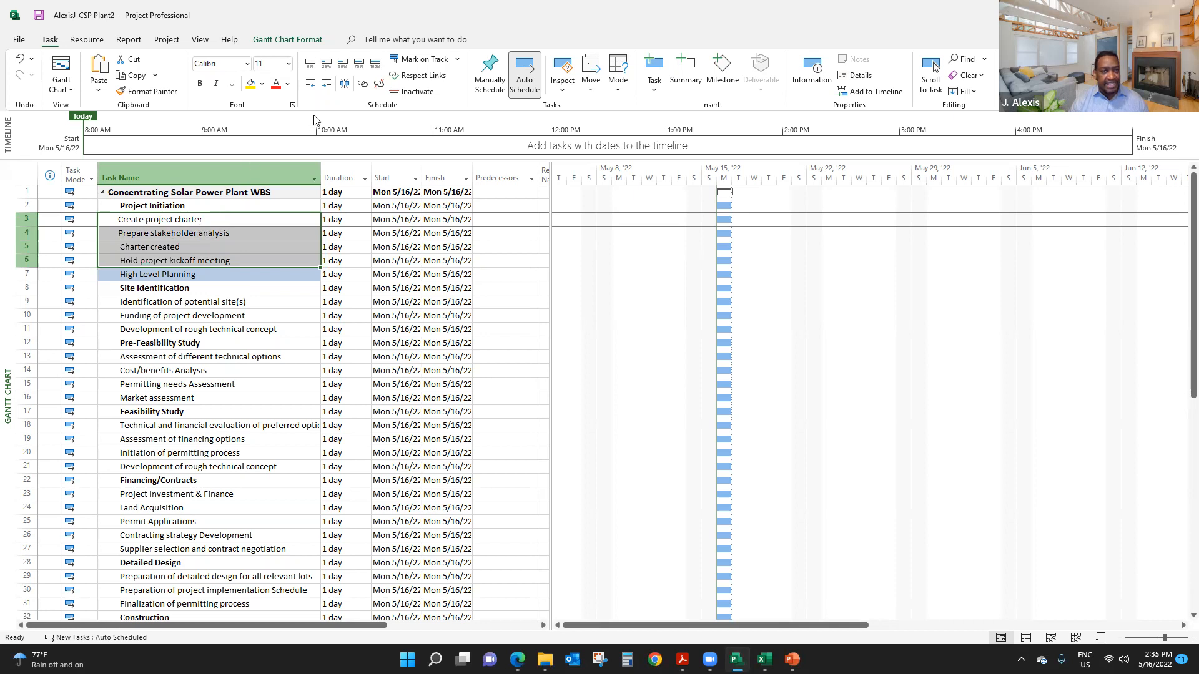
{"action": "left_click", "coordinate": [327, 84]}
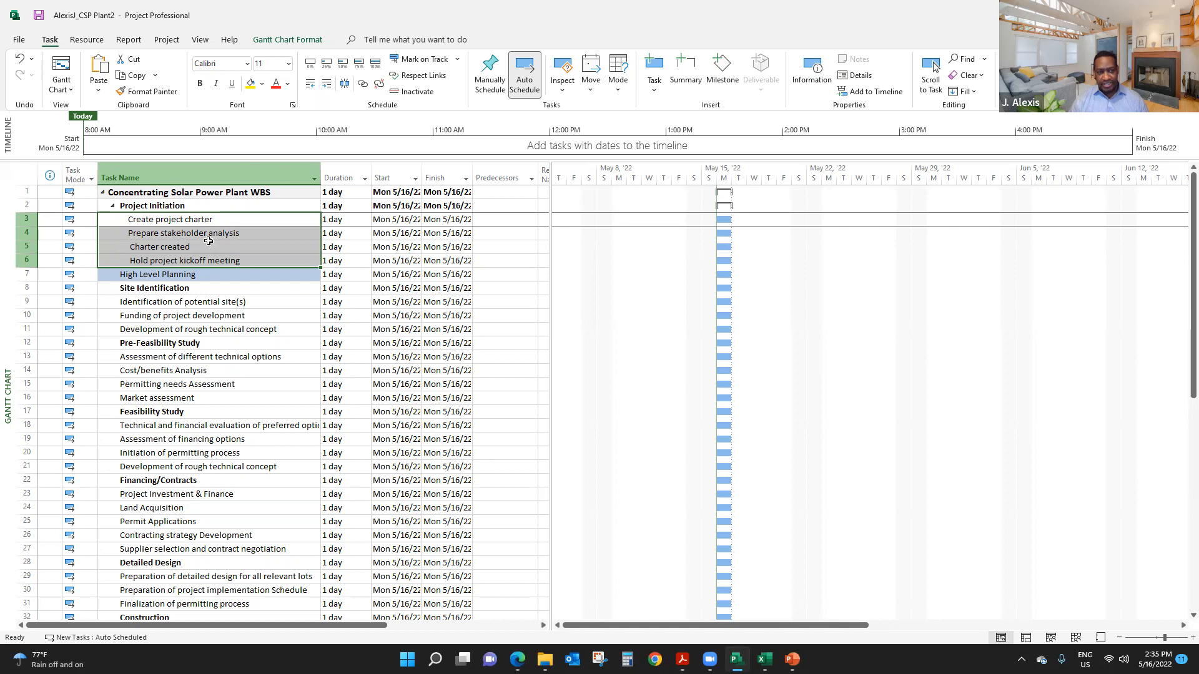
{"action": "left_click", "coordinate": [197, 330]}
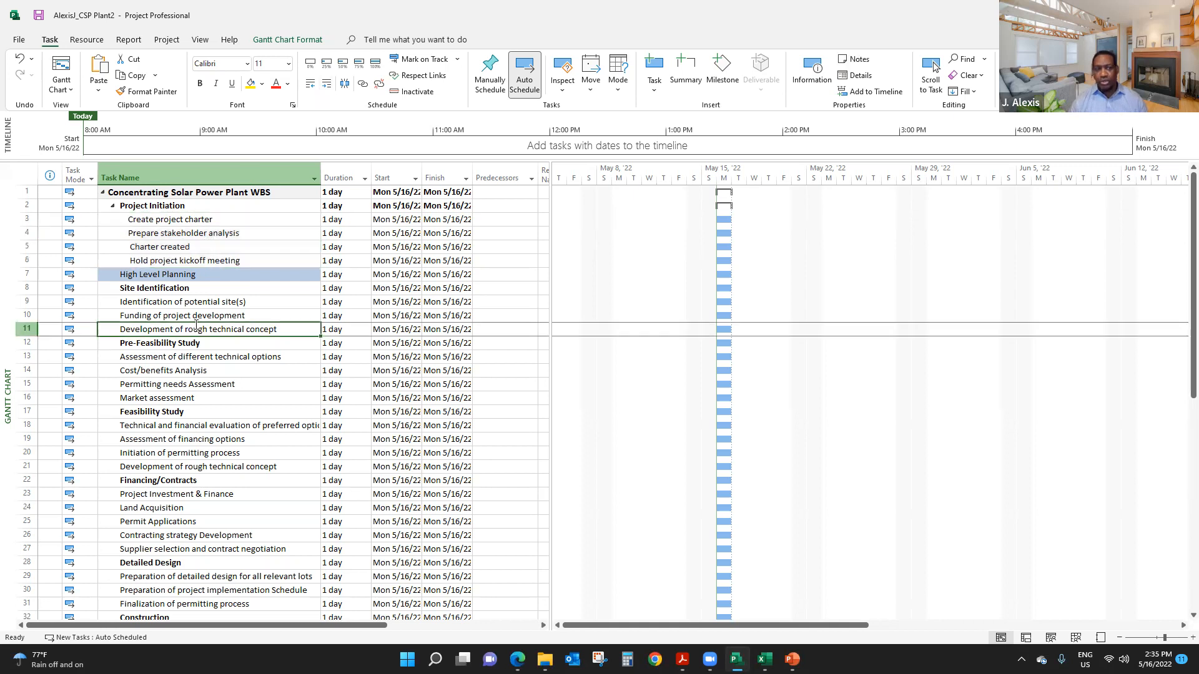
- Review the Project Initiation summary task and its subtasks to identify which one is a milestone
{"action": "left_click", "coordinate": [167, 221]}
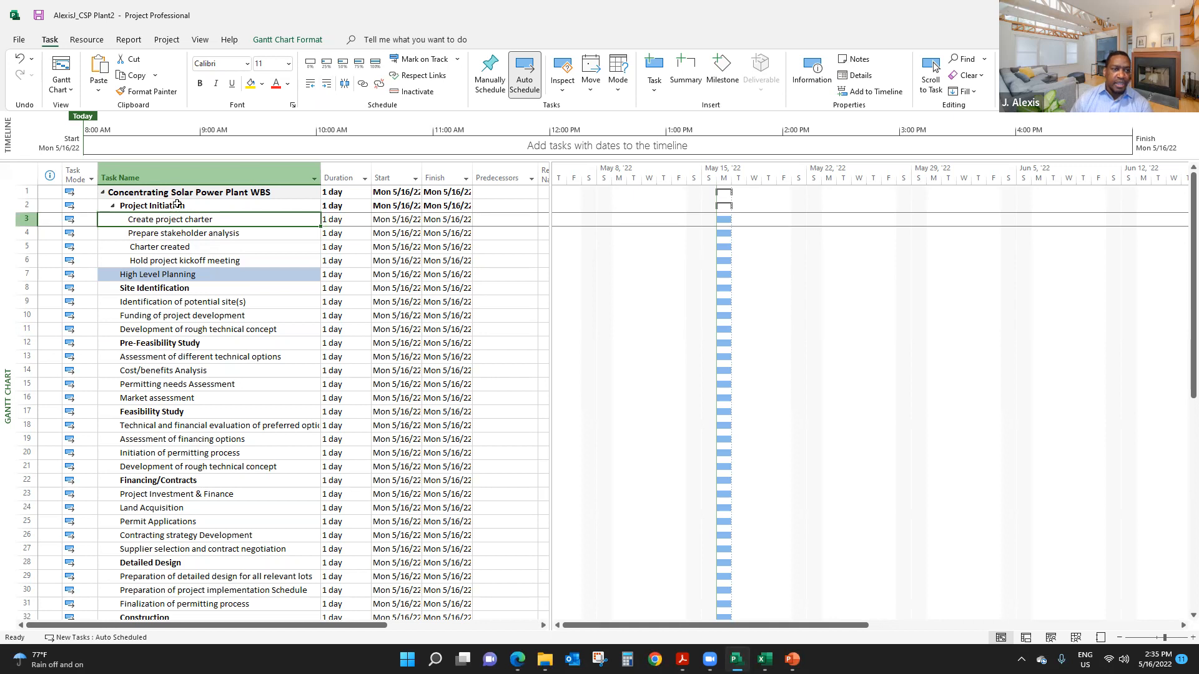
{"action": "left_click", "coordinate": [168, 205]}
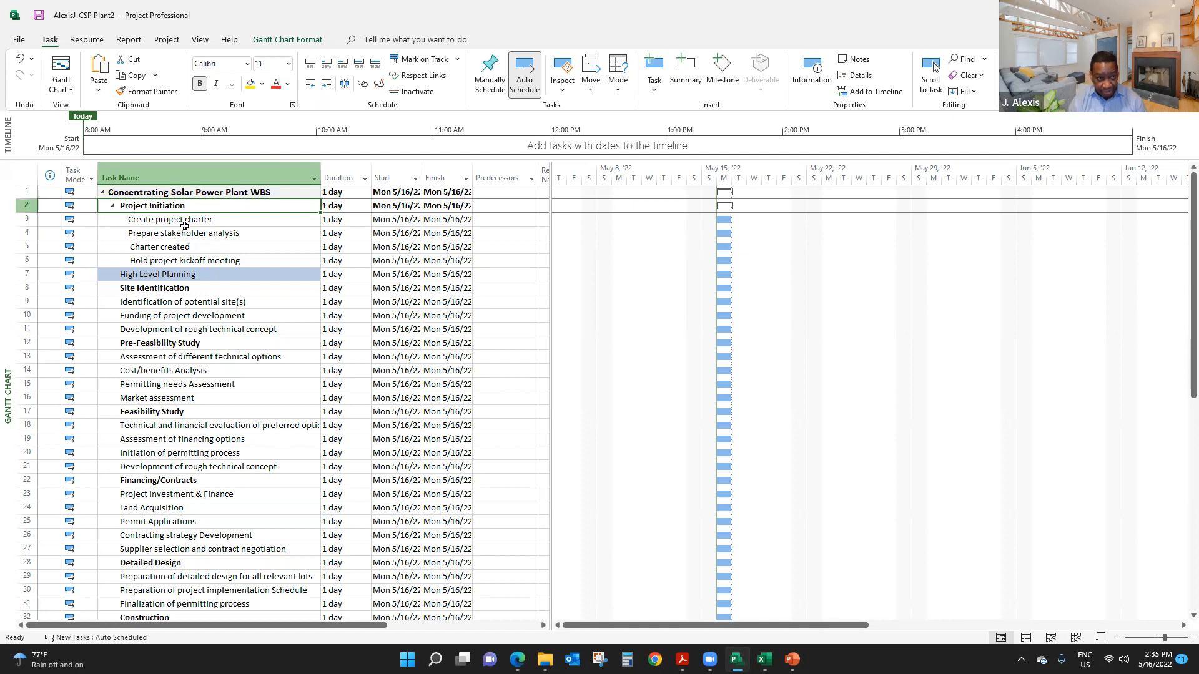
{"action": "left_click", "coordinate": [185, 225]}
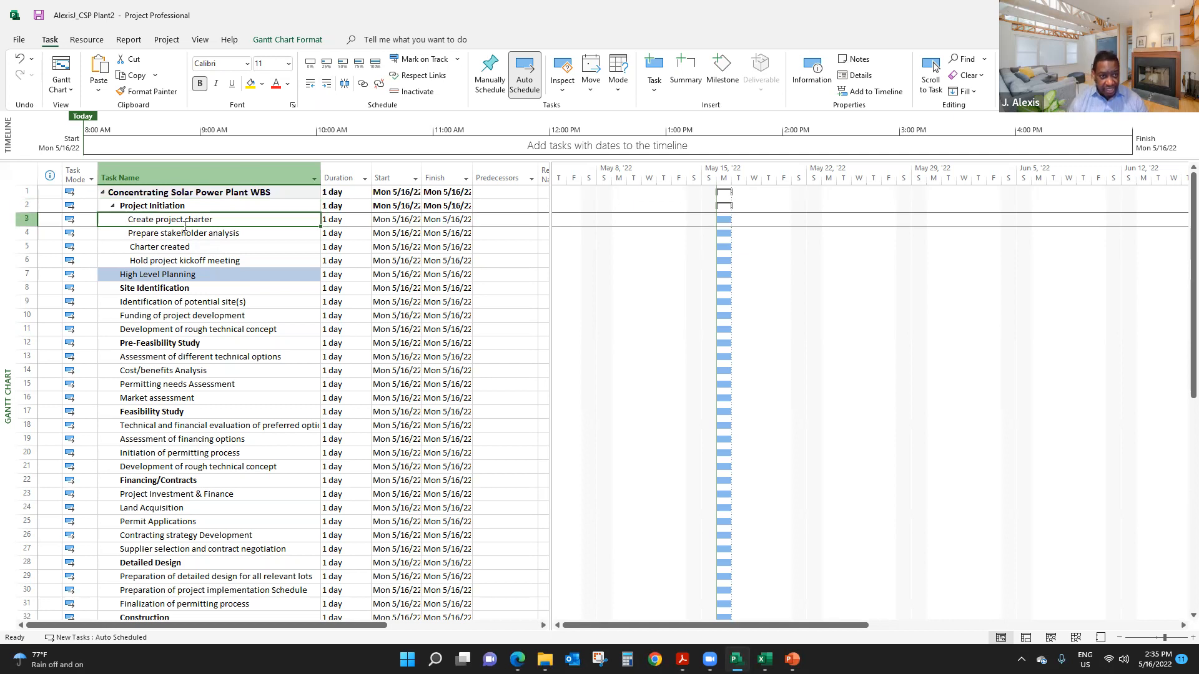
{"action": "left_click", "coordinate": [247, 245]}
{"action": "left_click", "coordinate": [246, 231]}
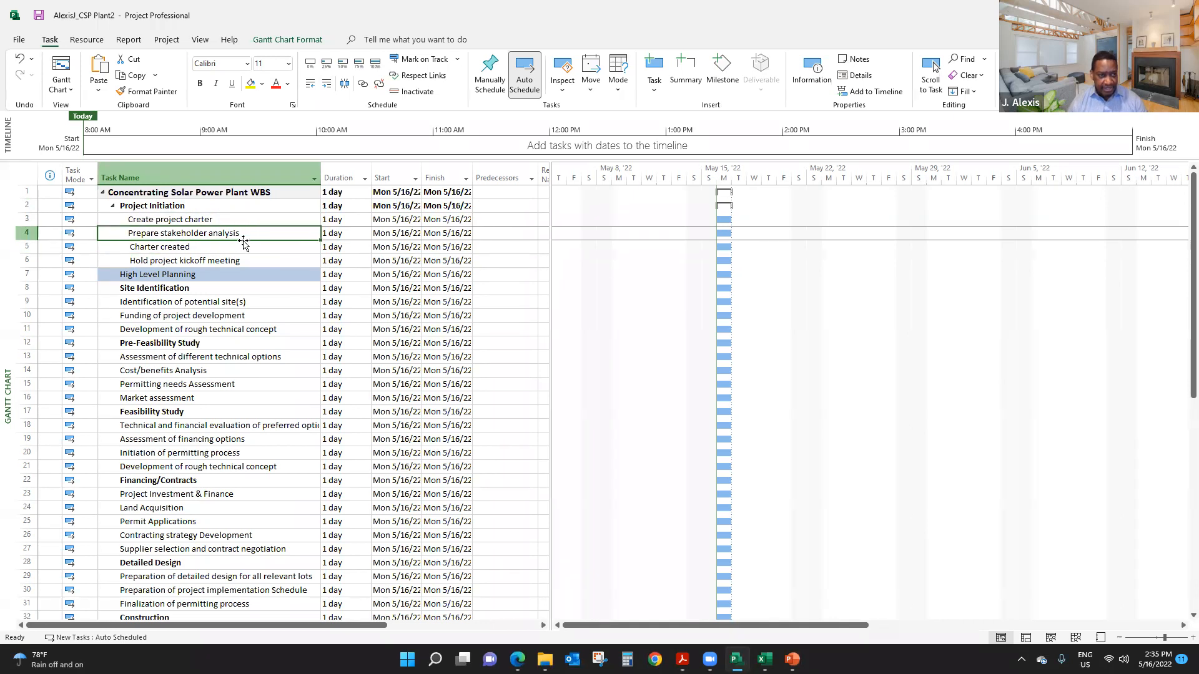
{"action": "left_click", "coordinate": [241, 250]}
{"action": "left_click", "coordinate": [238, 260]}
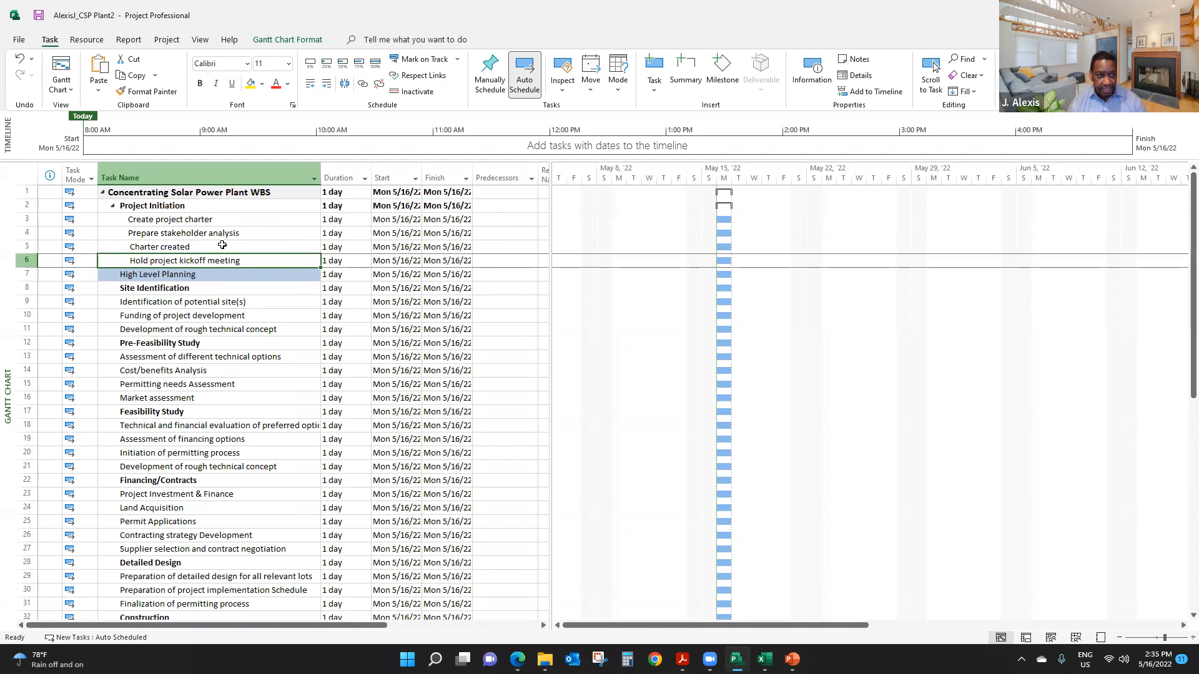
{"action": "left_click", "coordinate": [203, 224]}
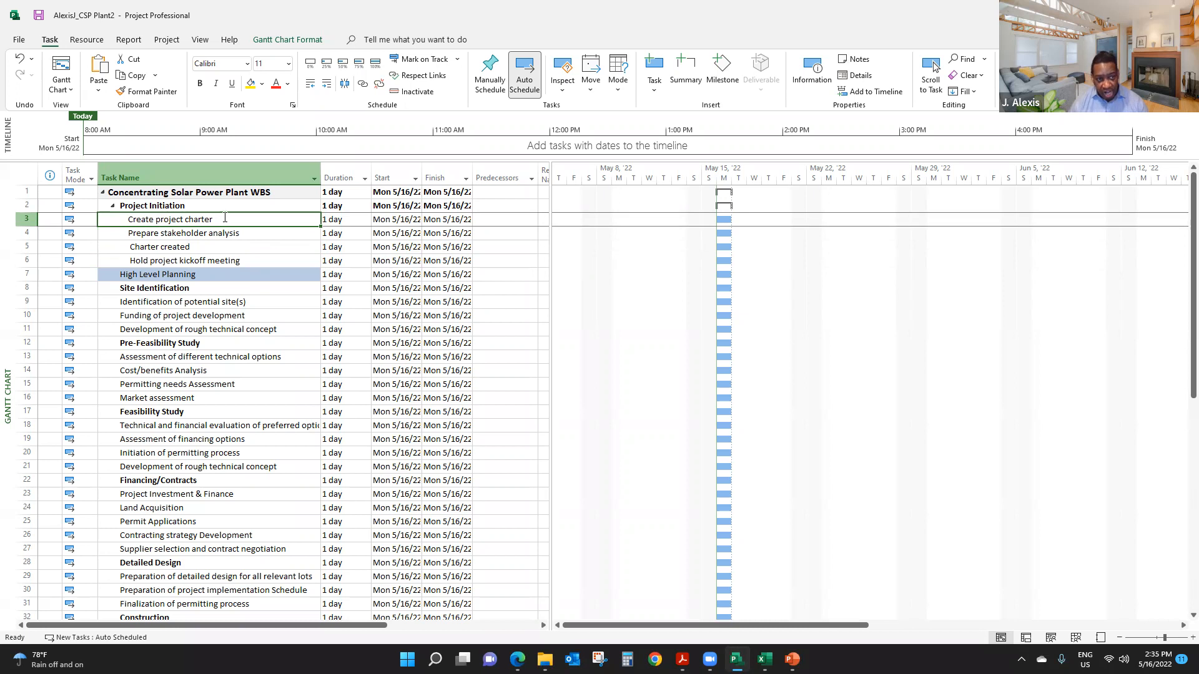
{"action": "left_click", "coordinate": [193, 233]}
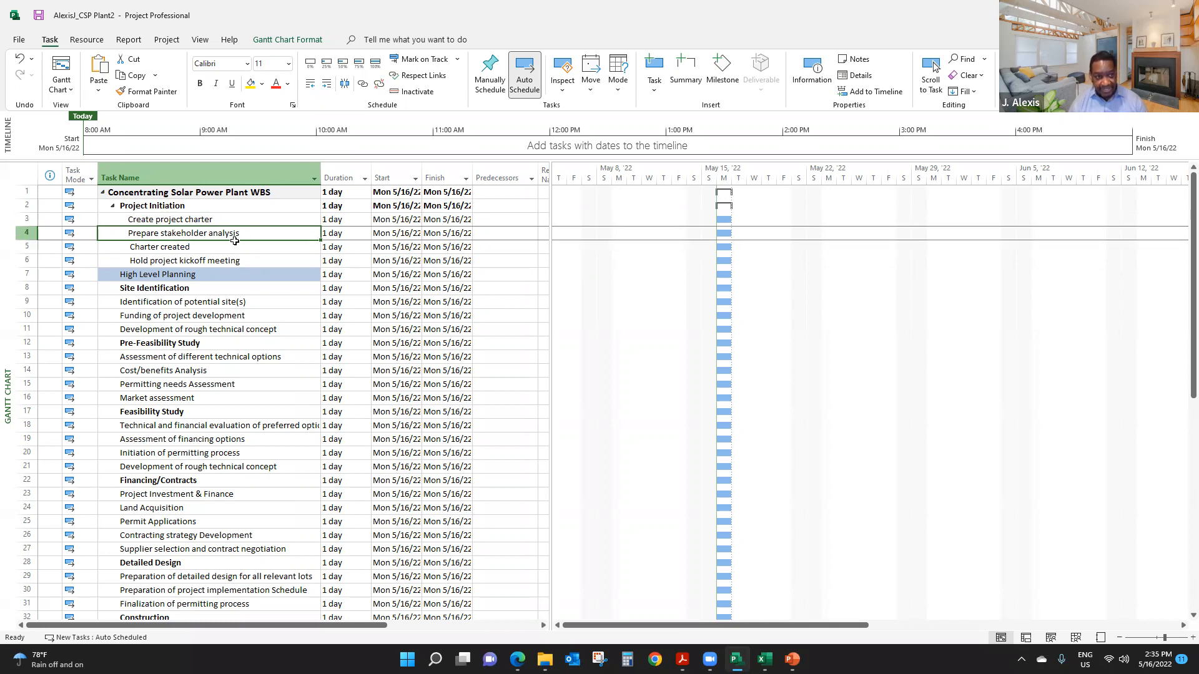
{"action": "left_click", "coordinate": [185, 262]}
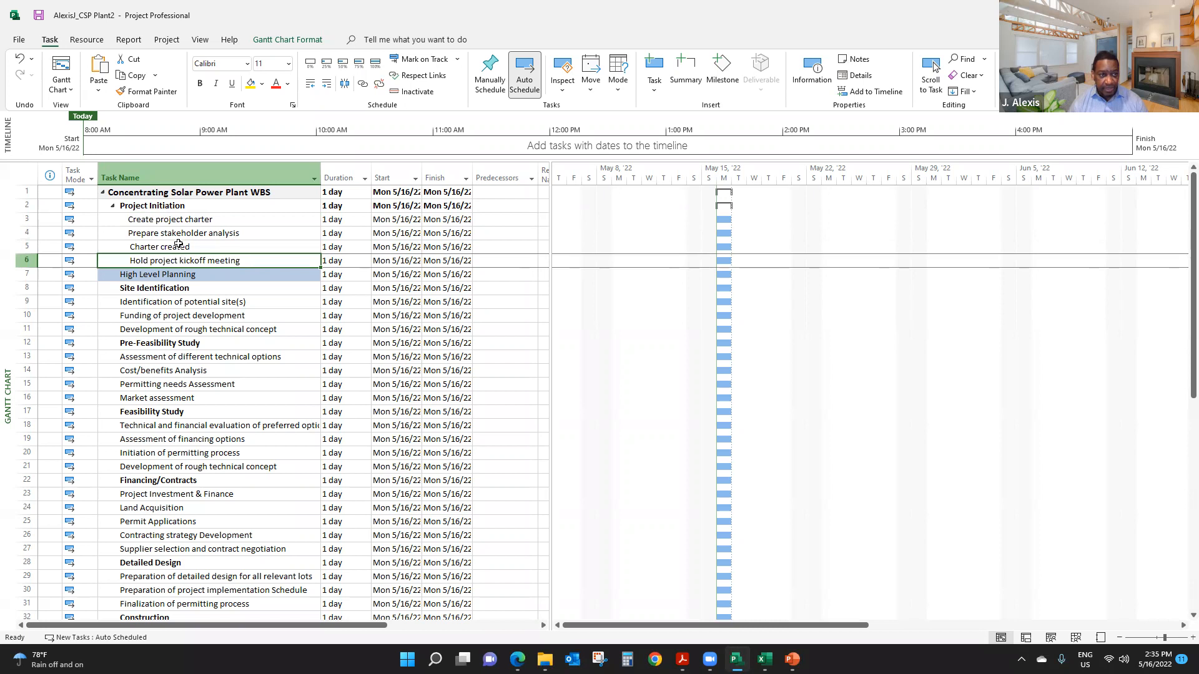
{"action": "left_click", "coordinate": [178, 246]}
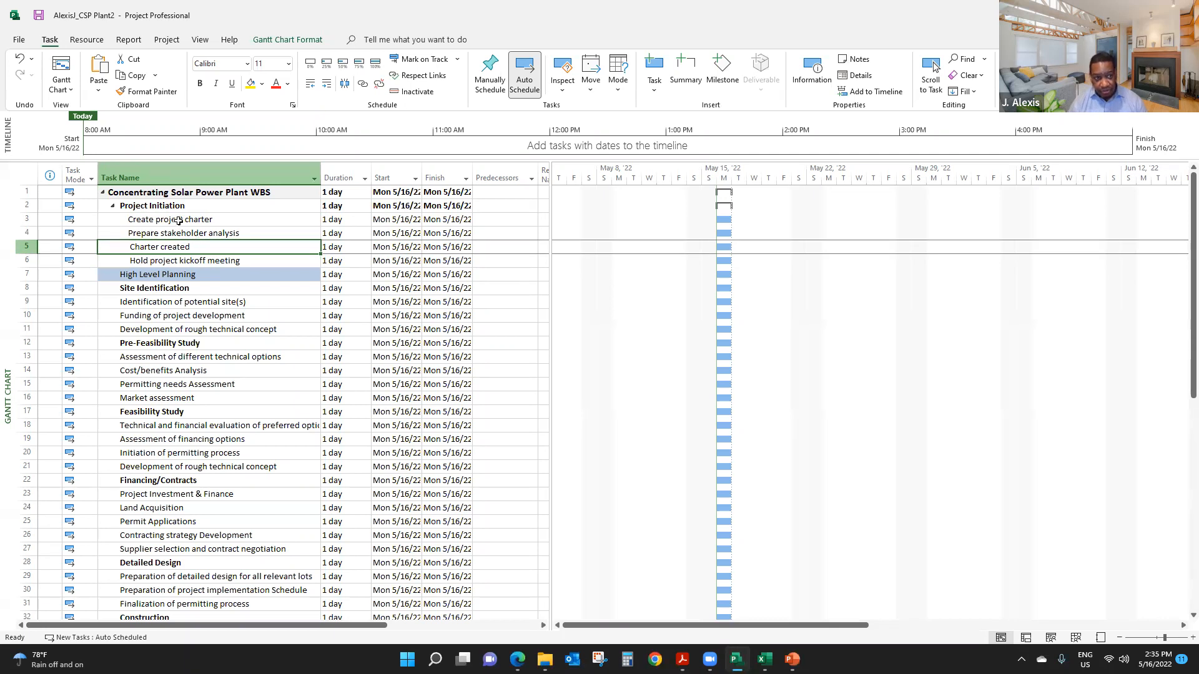
{"action": "left_click", "coordinate": [192, 260]}
- Make Charter created a milestone by setting its duration to 0 days
{"action": "left_click", "coordinate": [192, 249]}
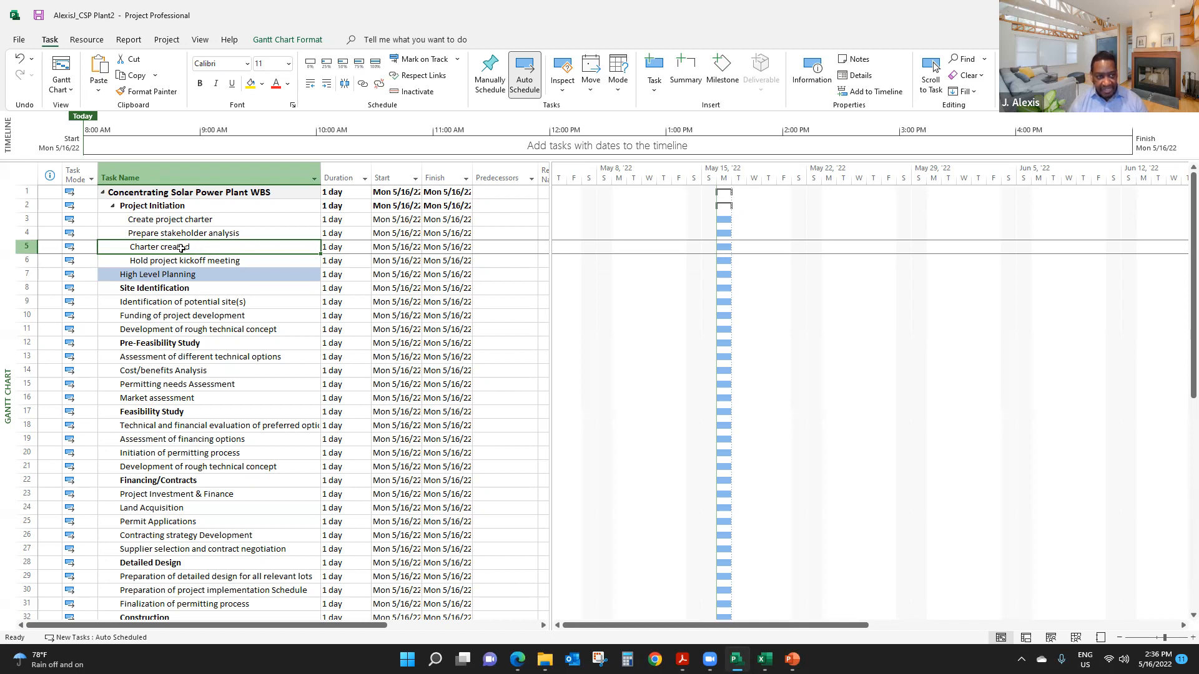
{"action": "left_click", "coordinate": [341, 246]}
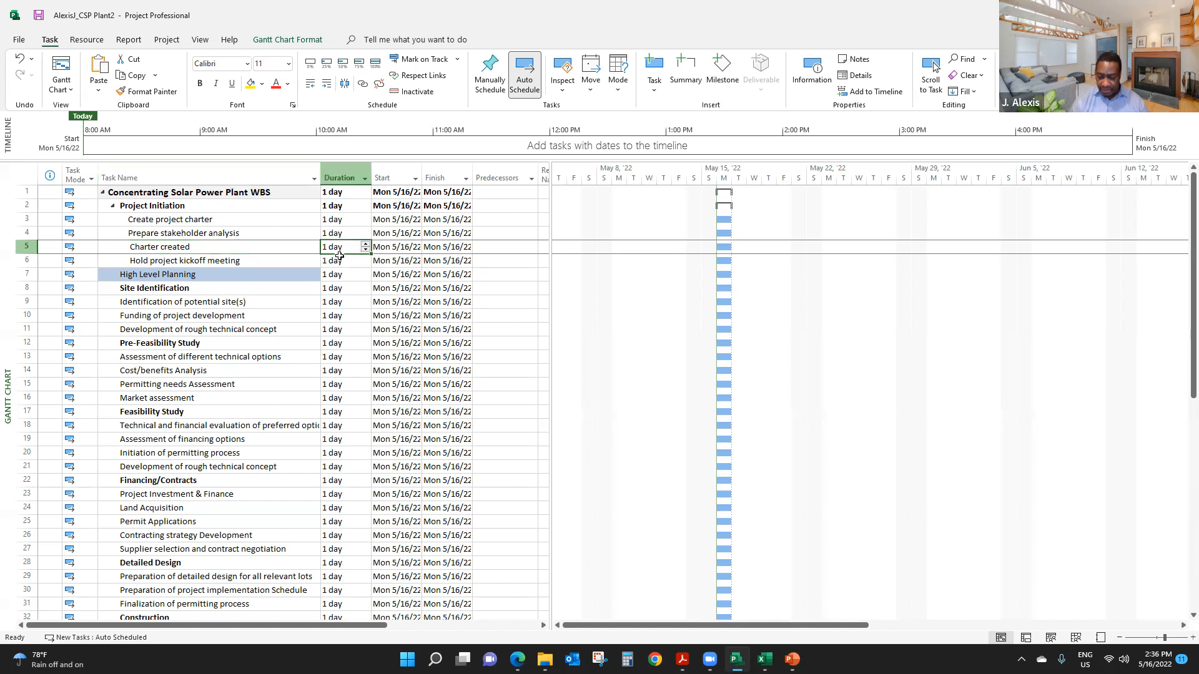
{"action": "type", "text": "0"}
{"action": "key", "text": "Return"}
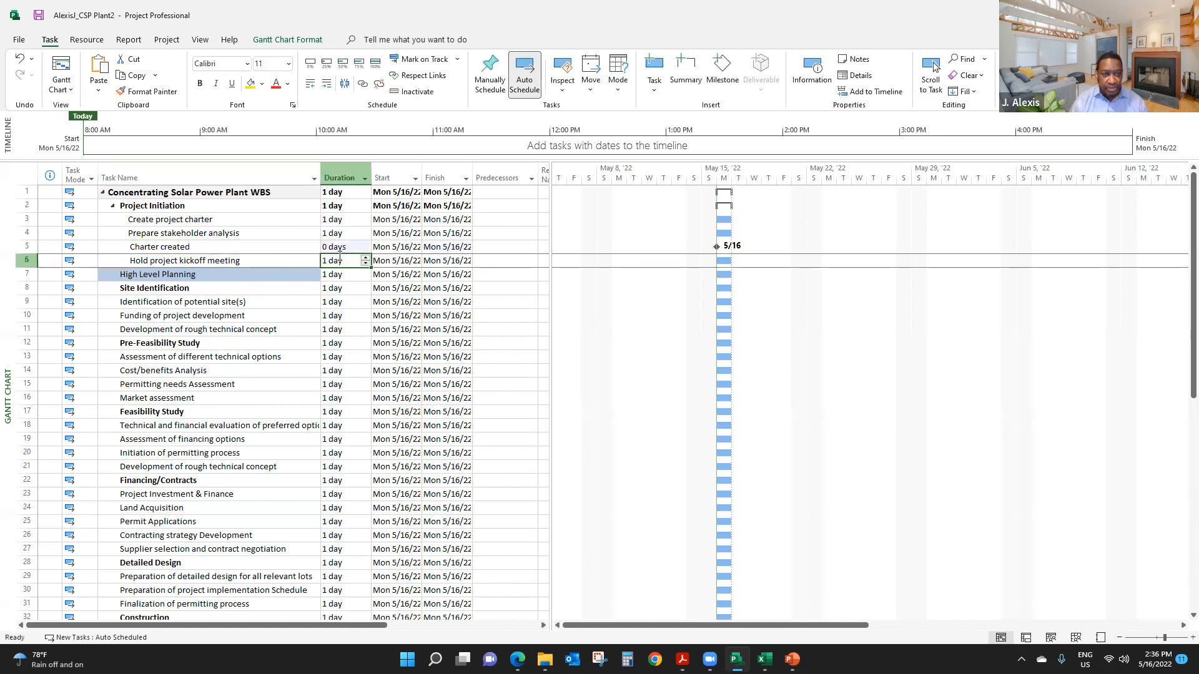
{"action": "left_click", "coordinate": [217, 246]}
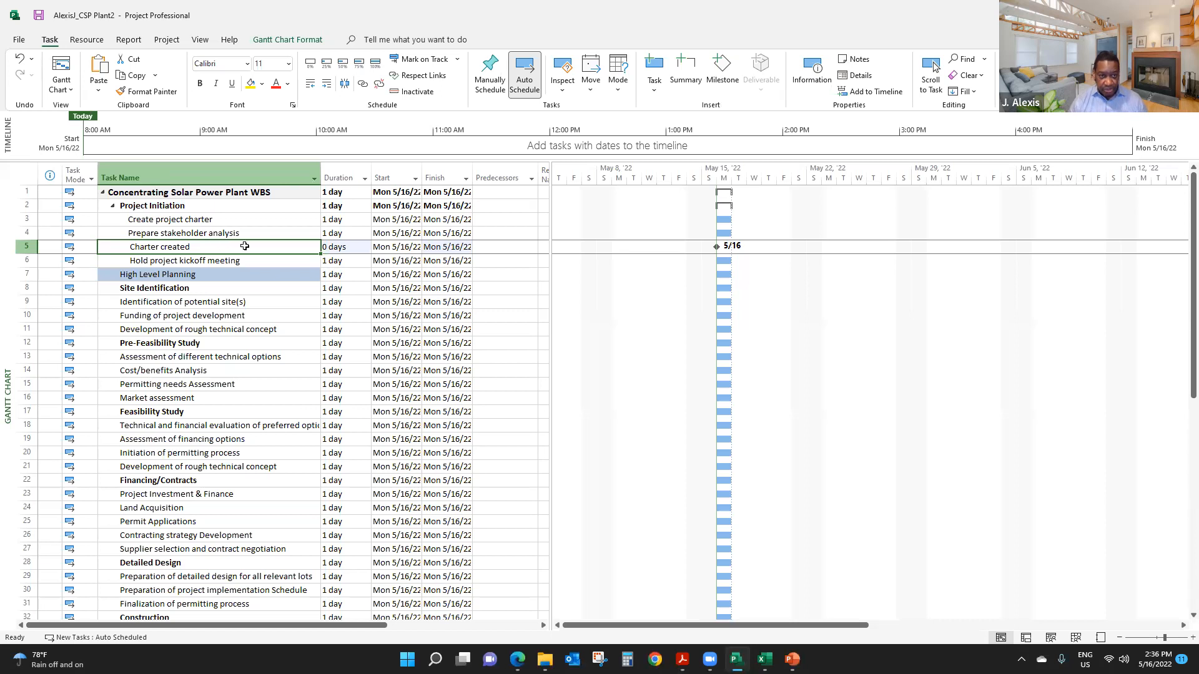
{"action": "left_click", "coordinate": [246, 273]}
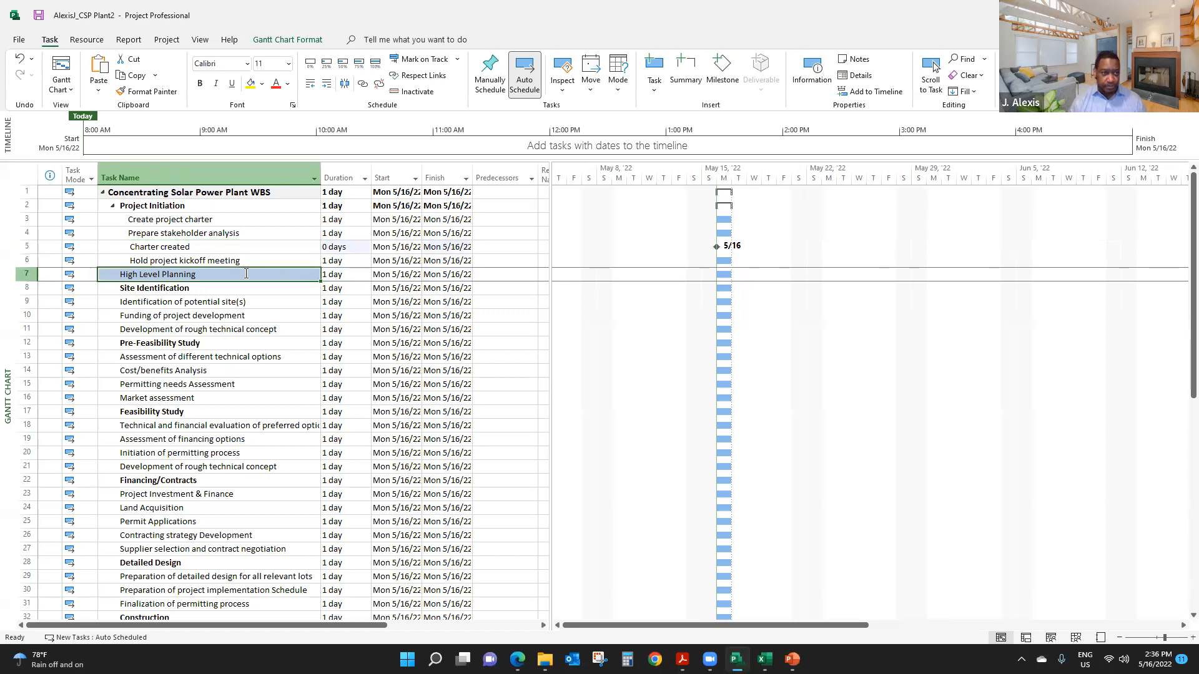
{"action": "left_click", "coordinate": [239, 260]}
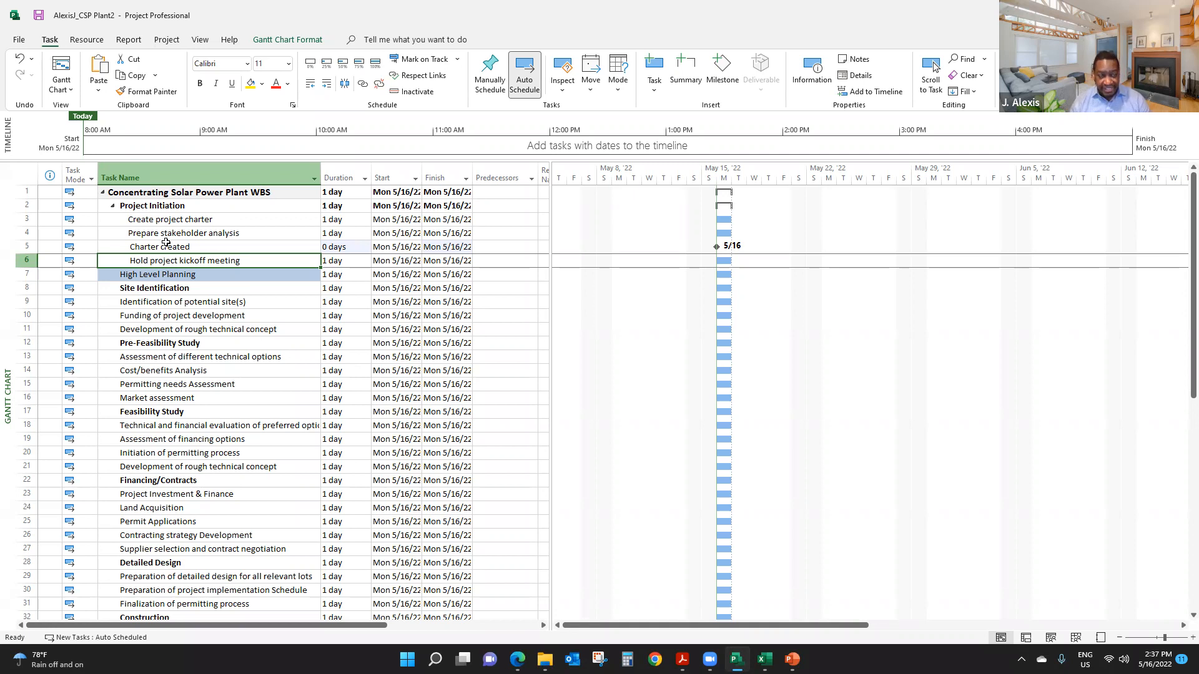
{"action": "left_click", "coordinate": [185, 222]}
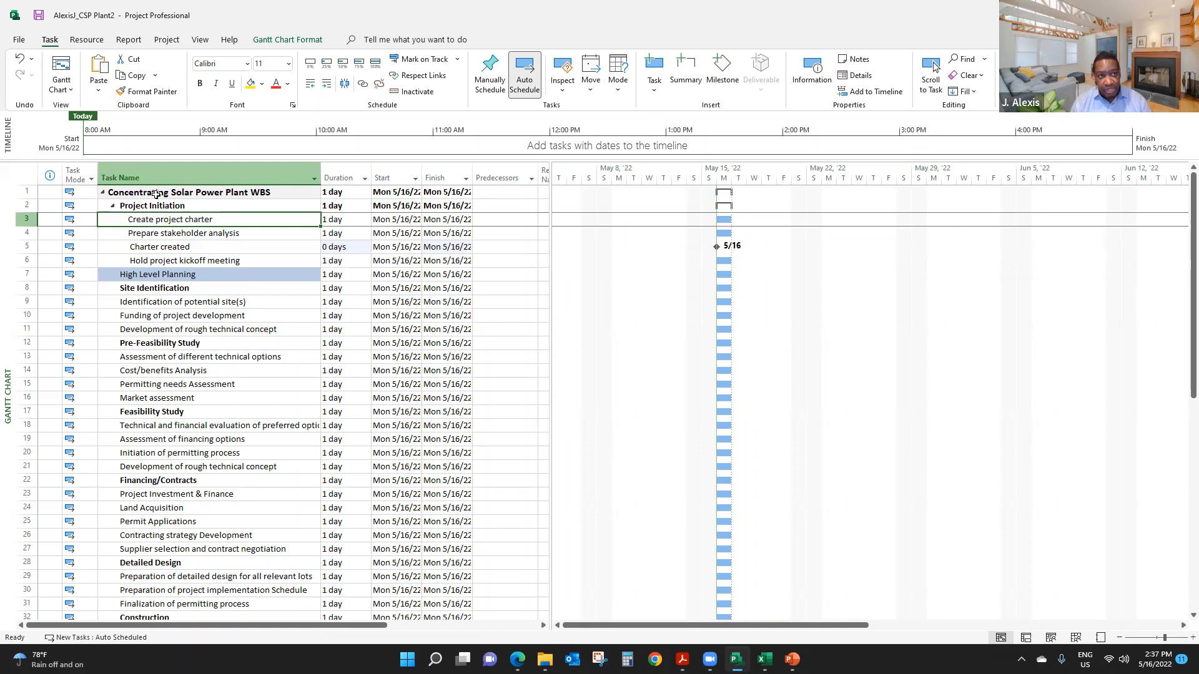
- Open the project information, and switch to the workshop instructions in Adobe Acrobat to look up the required project start date
{"action": "left_click", "coordinate": [167, 40]}
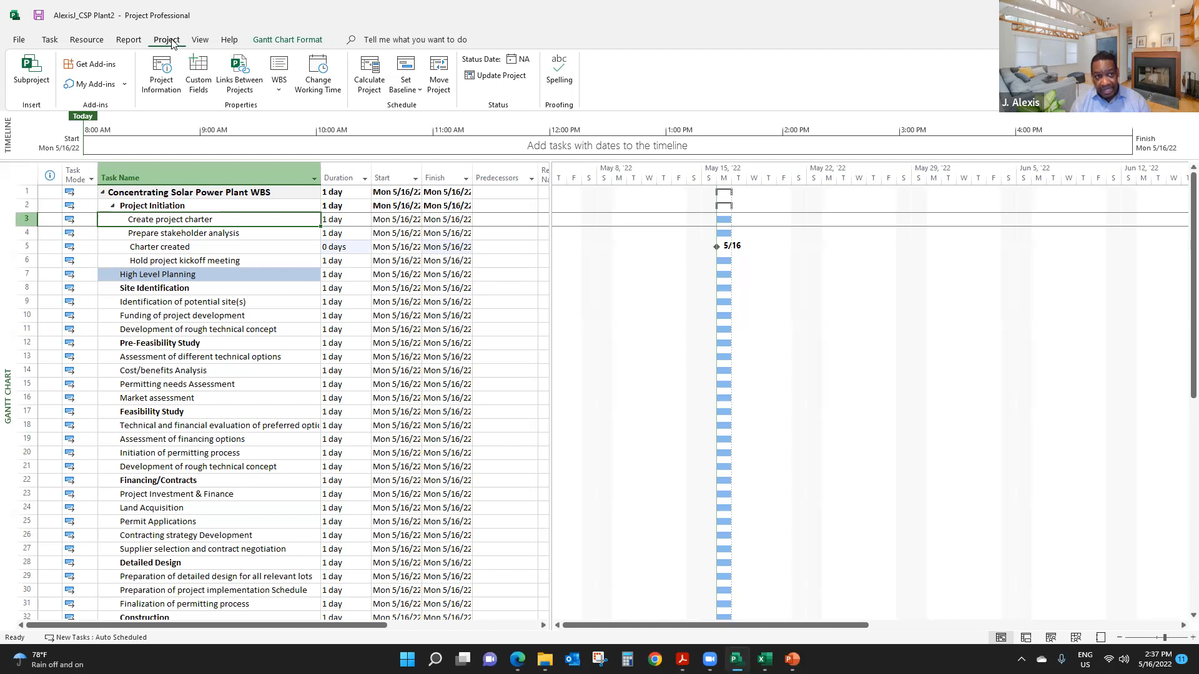
{"action": "left_click", "coordinate": [161, 72]}
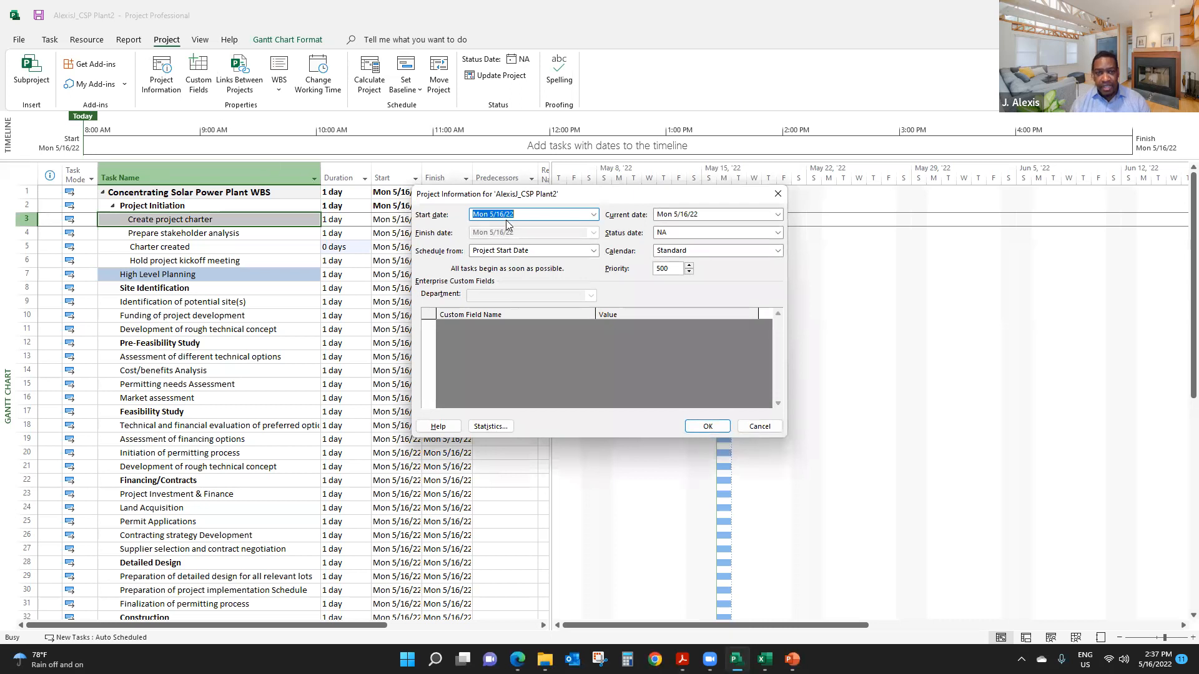
{"action": "left_click", "coordinate": [532, 215]}
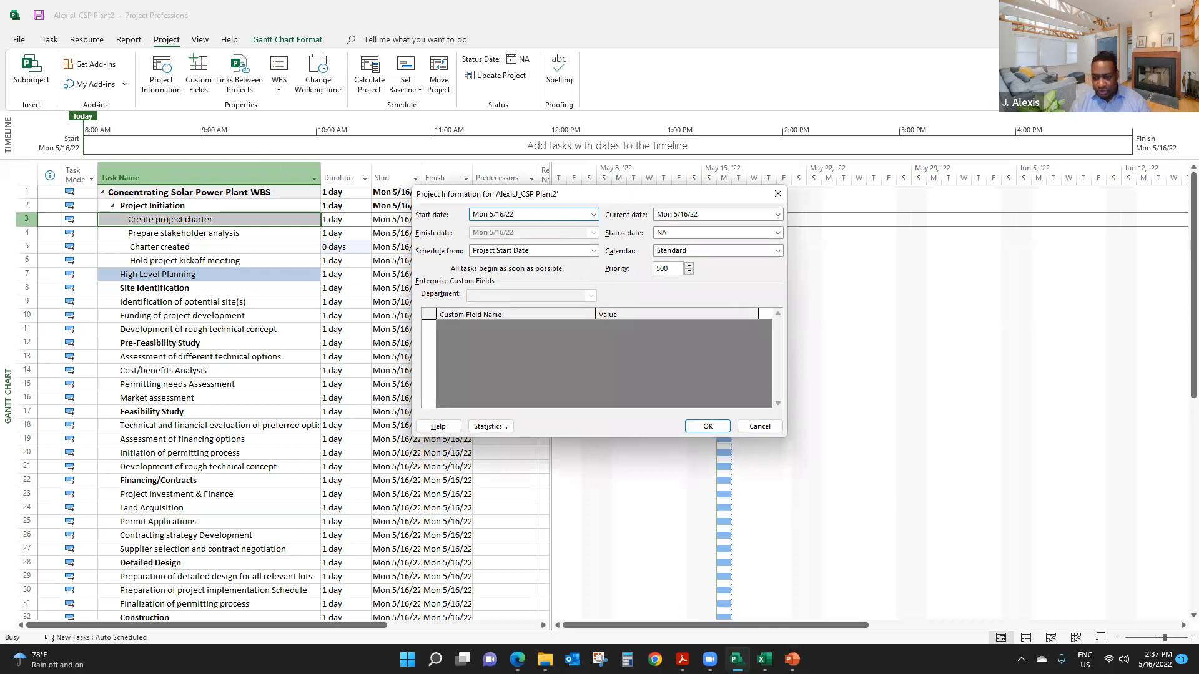
{"action": "left_click", "coordinate": [682, 659]}
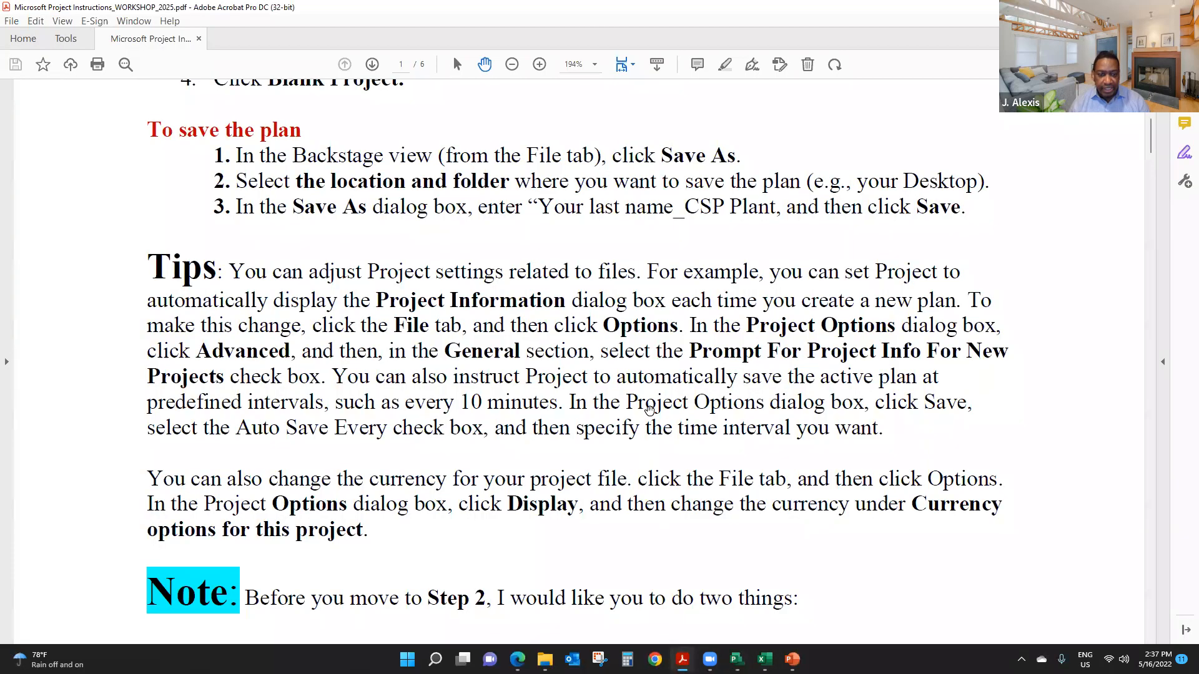
{"action": "scroll", "coordinate": [650, 409], "scroll_direction": "down", "scroll_amount": 2}
{"action": "scroll", "coordinate": [649, 411], "scroll_direction": "down", "scroll_amount": 1}
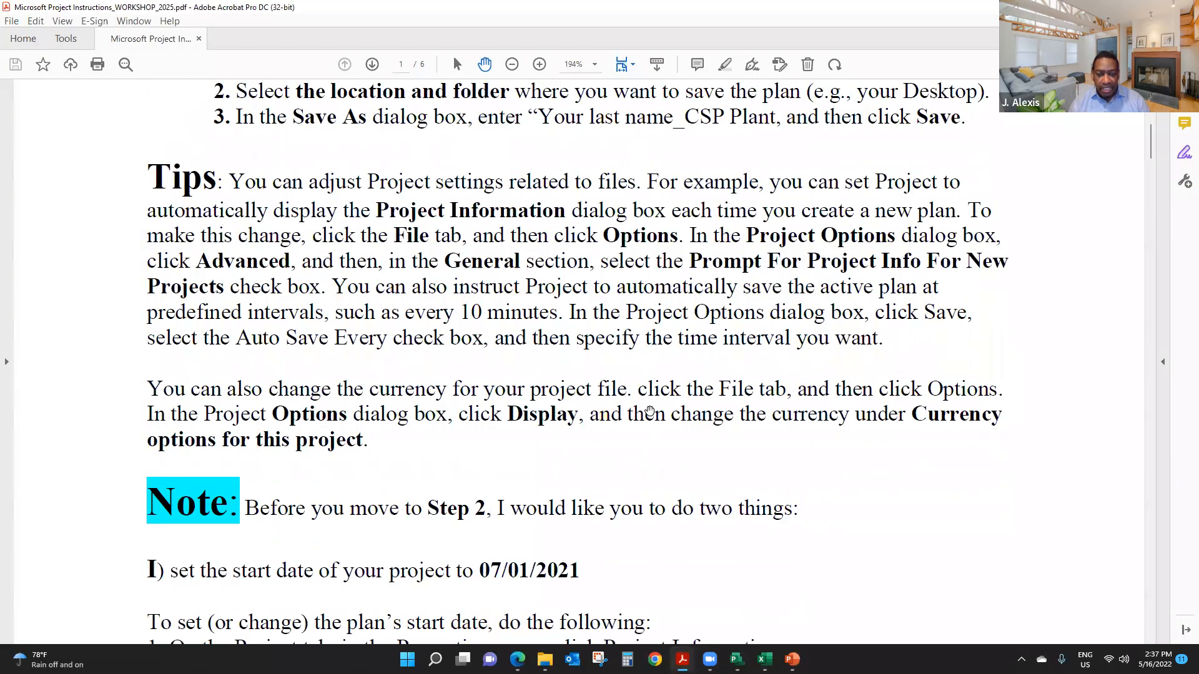
{"action": "scroll", "coordinate": [650, 409], "scroll_direction": "down", "scroll_amount": 1}
{"action": "scroll", "coordinate": [649, 409], "scroll_direction": "down", "scroll_amount": 2}
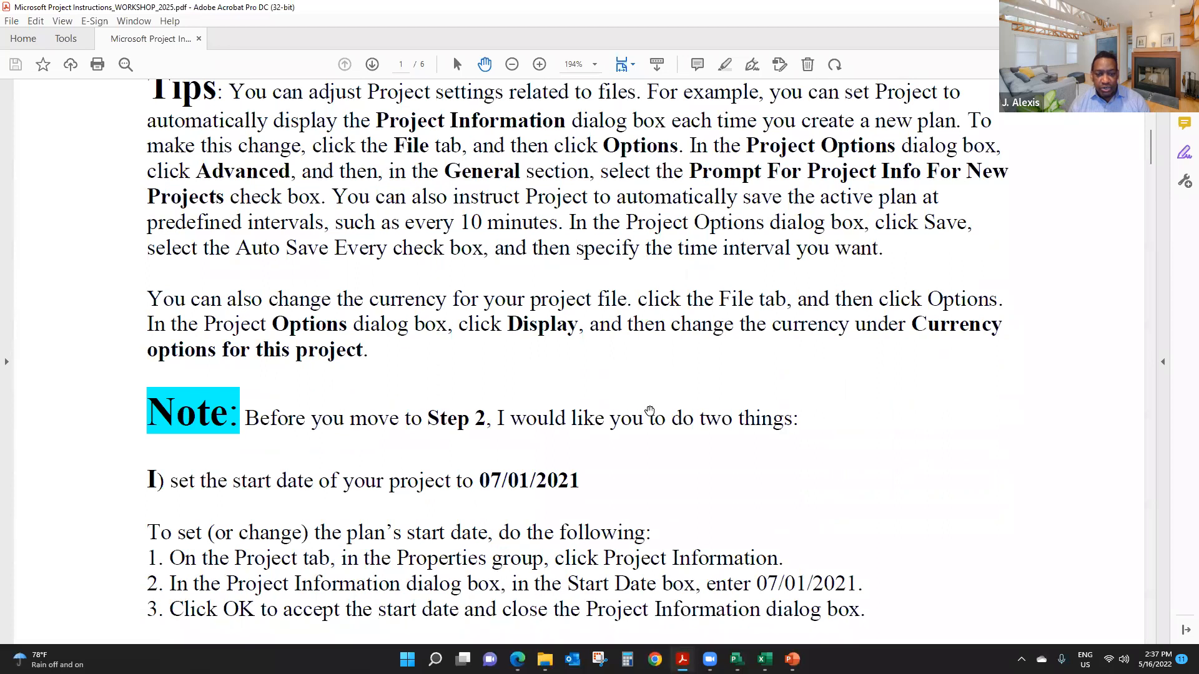
{"action": "scroll", "coordinate": [650, 411], "scroll_direction": "down", "scroll_amount": 5}
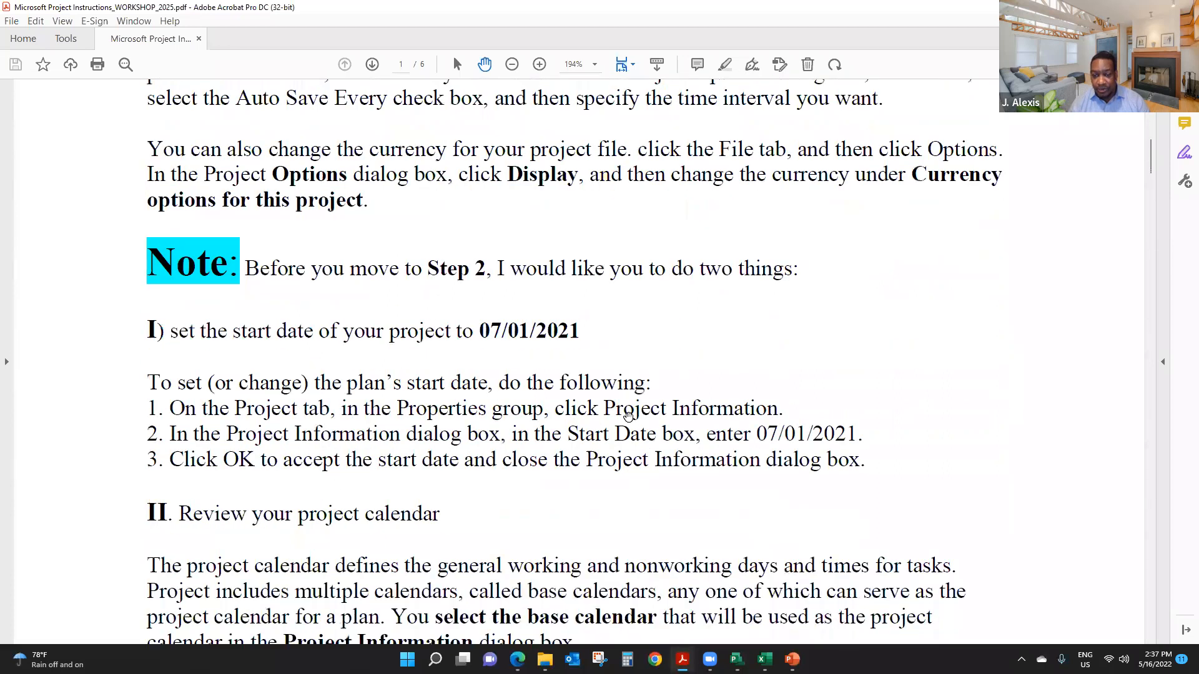
{"action": "scroll", "coordinate": [627, 416], "scroll_direction": "down", "scroll_amount": 1}
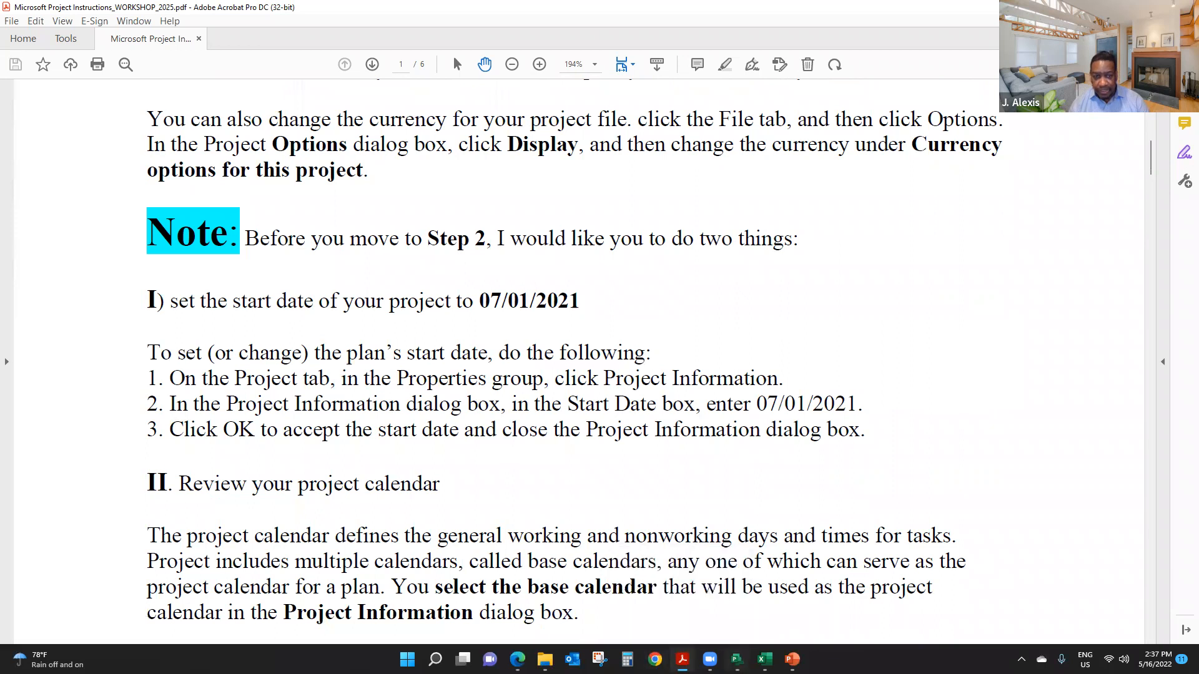
- Switch back to Microsoft Project, set the project start date to 07/01/2021, and recheck it in the project information
{"action": "left_click", "coordinate": [736, 659]}
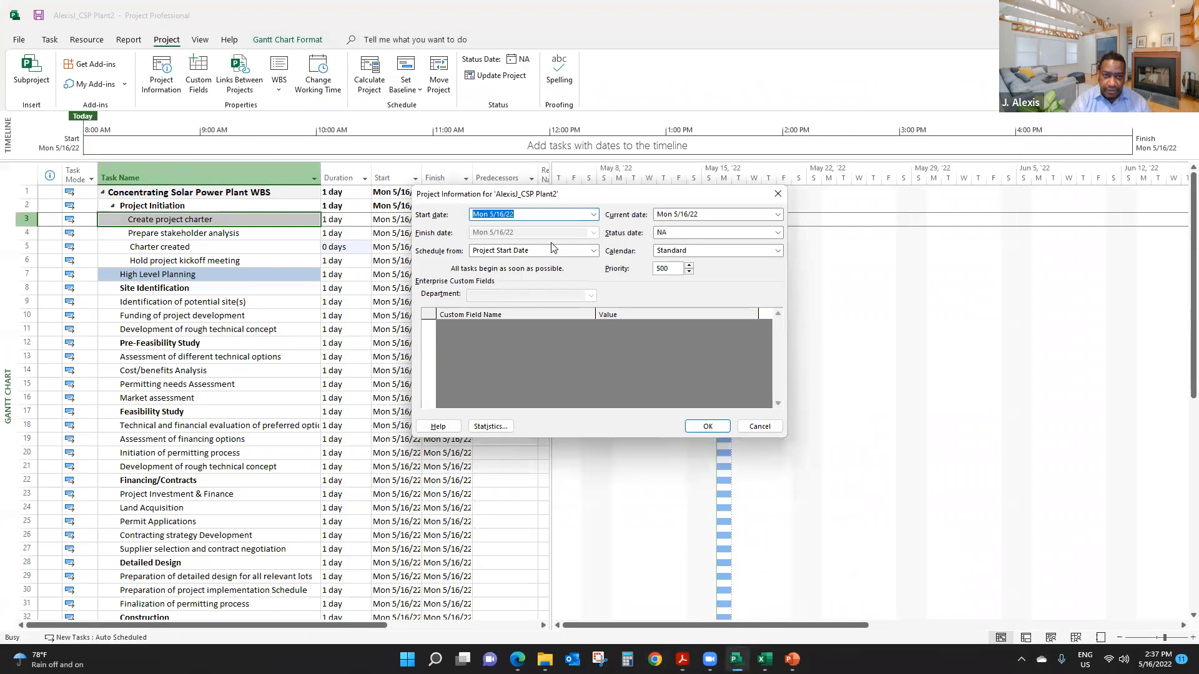
{"action": "key", "text": "BackSpace"}
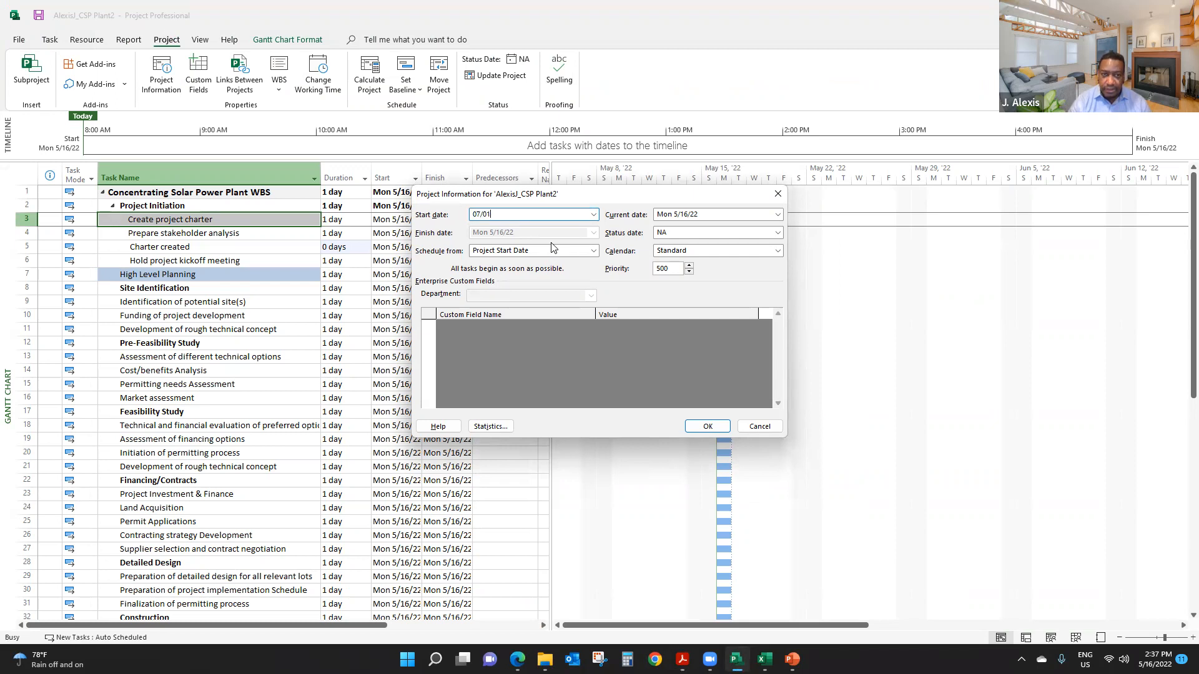
{"action": "type", "text": "07/01/2021"}
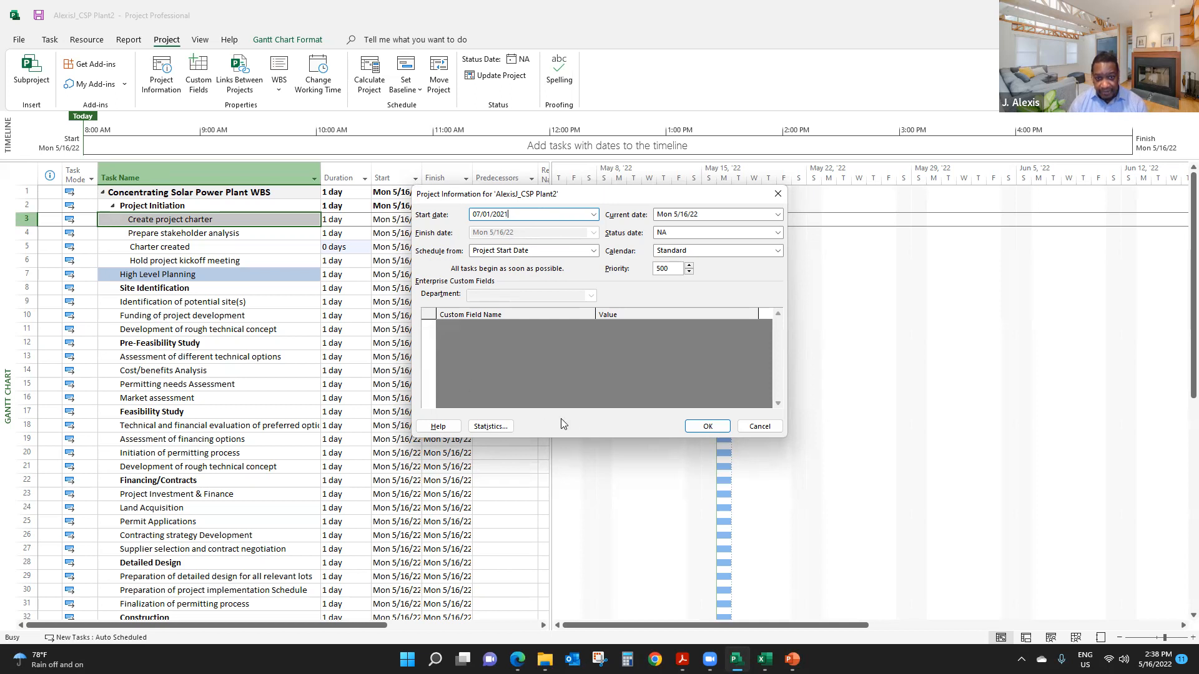
{"action": "left_click", "coordinate": [710, 428]}
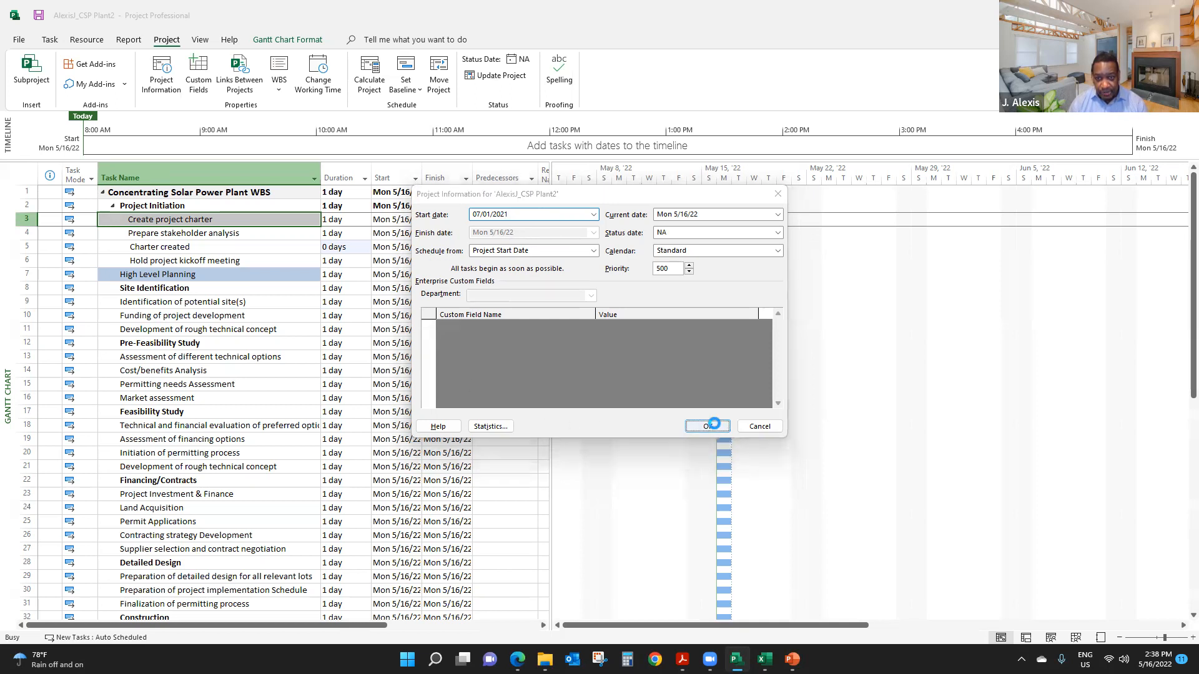
{"action": "left_click", "coordinate": [162, 72]}
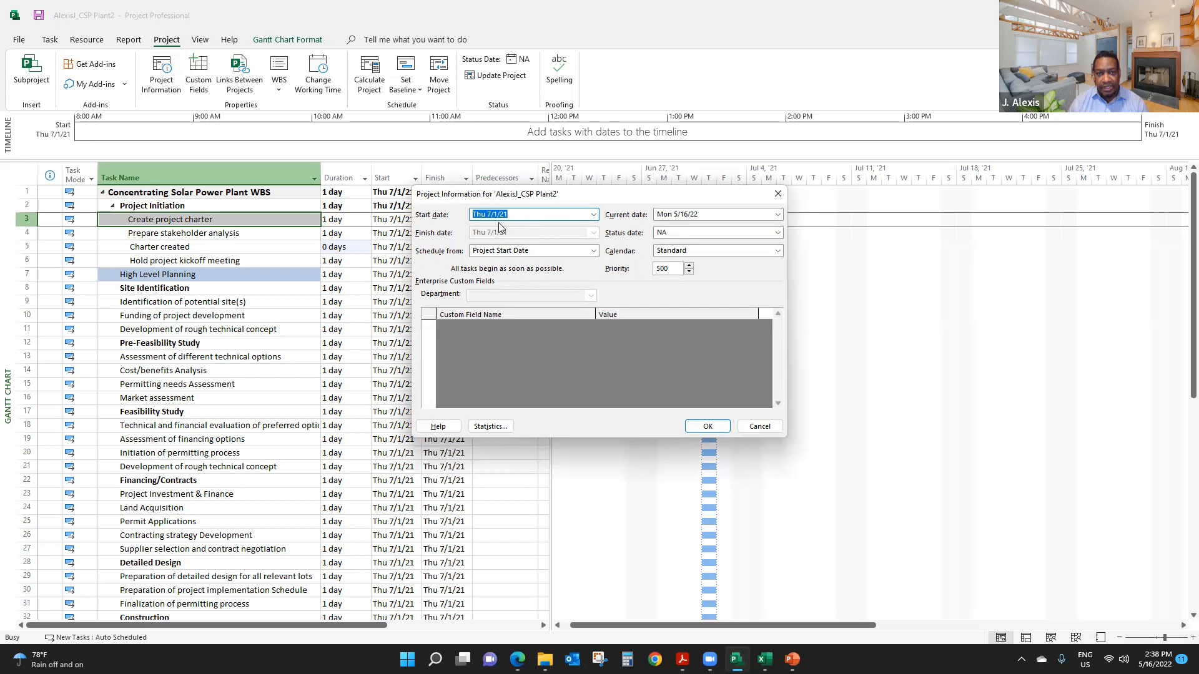
{"action": "left_click", "coordinate": [706, 426]}
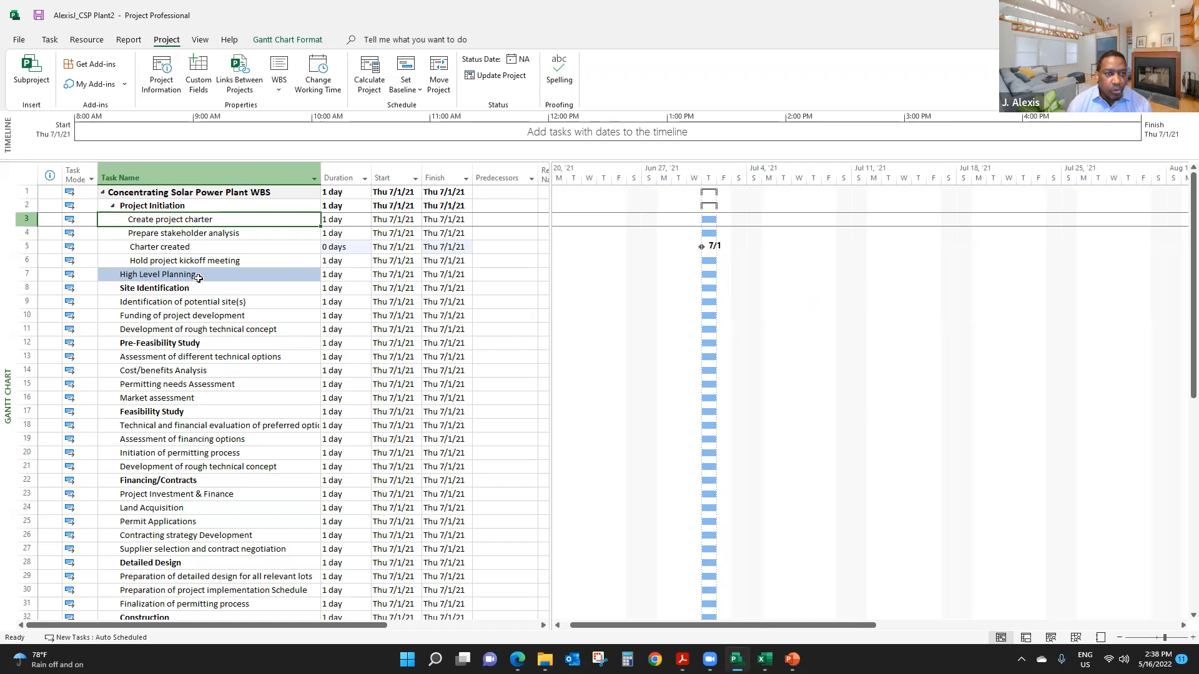
- Widen the Task Name column to fit the longest task name and look through the task list
{"action": "mouse_move", "coordinate": [321, 178]}
{"action": "left_mouse_down"}
{"action": "mouse_move", "coordinate": [369, 183]}
{"action": "mouse_move", "coordinate": [340, 177]}
{"action": "left_mouse_up"}
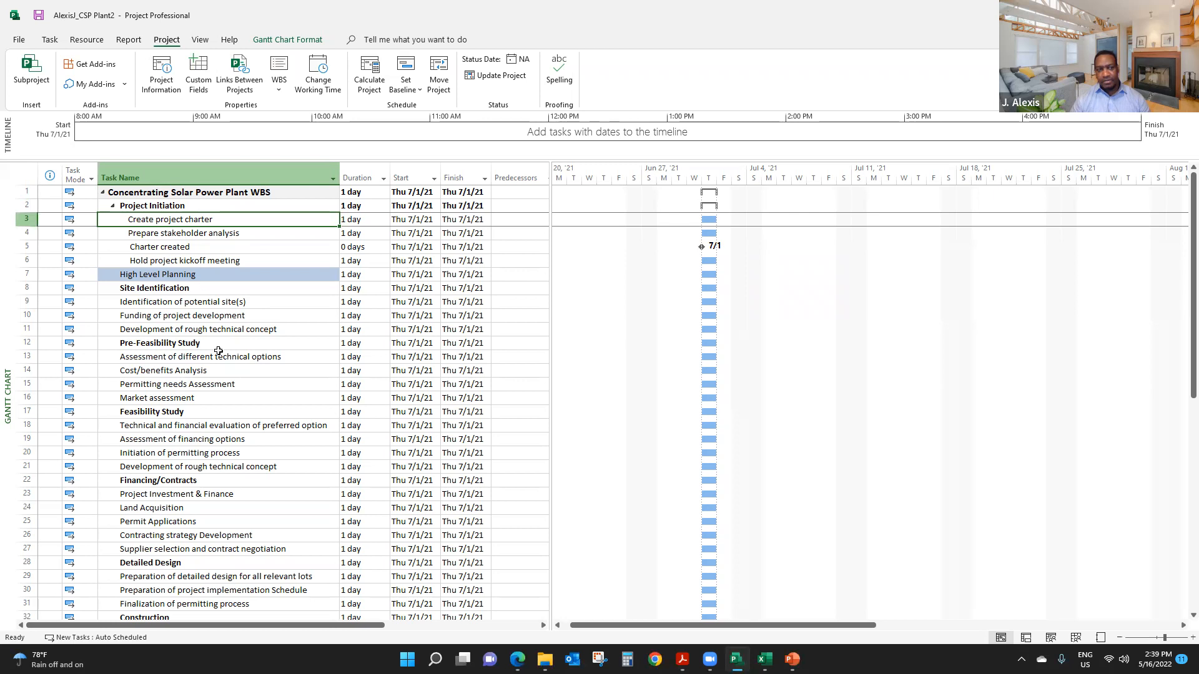
{"action": "scroll", "coordinate": [231, 425], "scroll_direction": "down", "scroll_amount": 3}
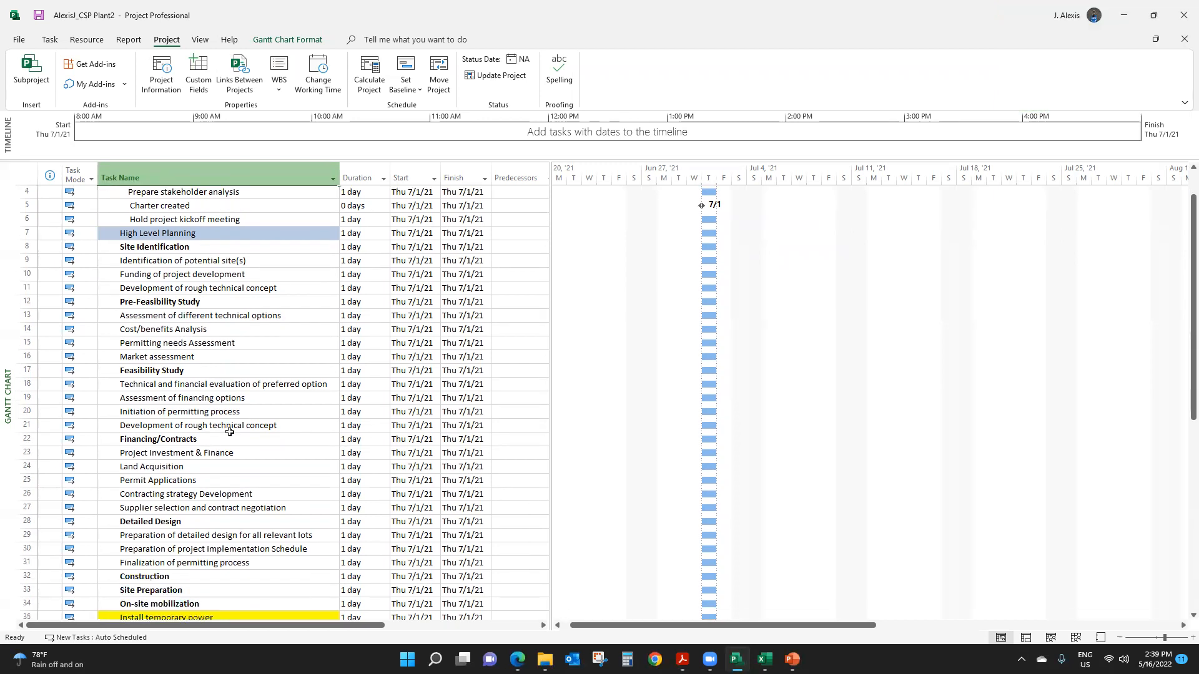
{"action": "scroll", "coordinate": [230, 433], "scroll_direction": "up", "scroll_amount": 3}
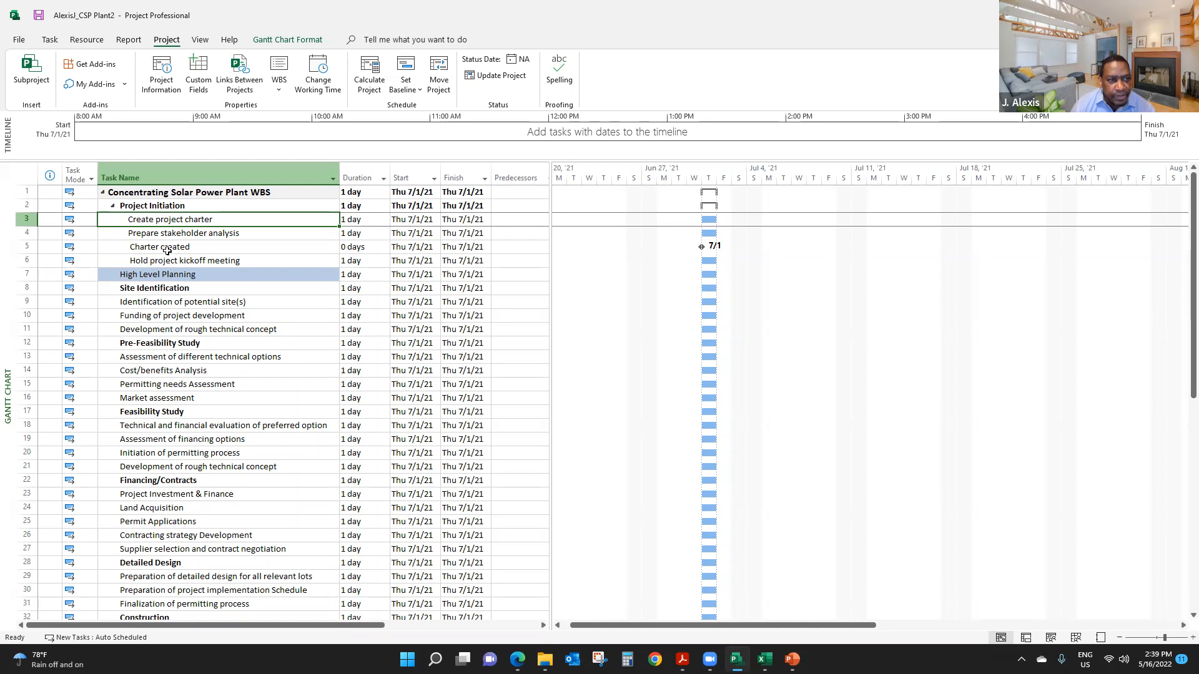
{"action": "scroll", "coordinate": [170, 247], "scroll_direction": "down", "scroll_amount": 4}
{"action": "scroll", "coordinate": [173, 244], "scroll_direction": "down", "scroll_amount": 6}
{"action": "scroll", "coordinate": [171, 260], "scroll_direction": "up", "scroll_amount": 10}
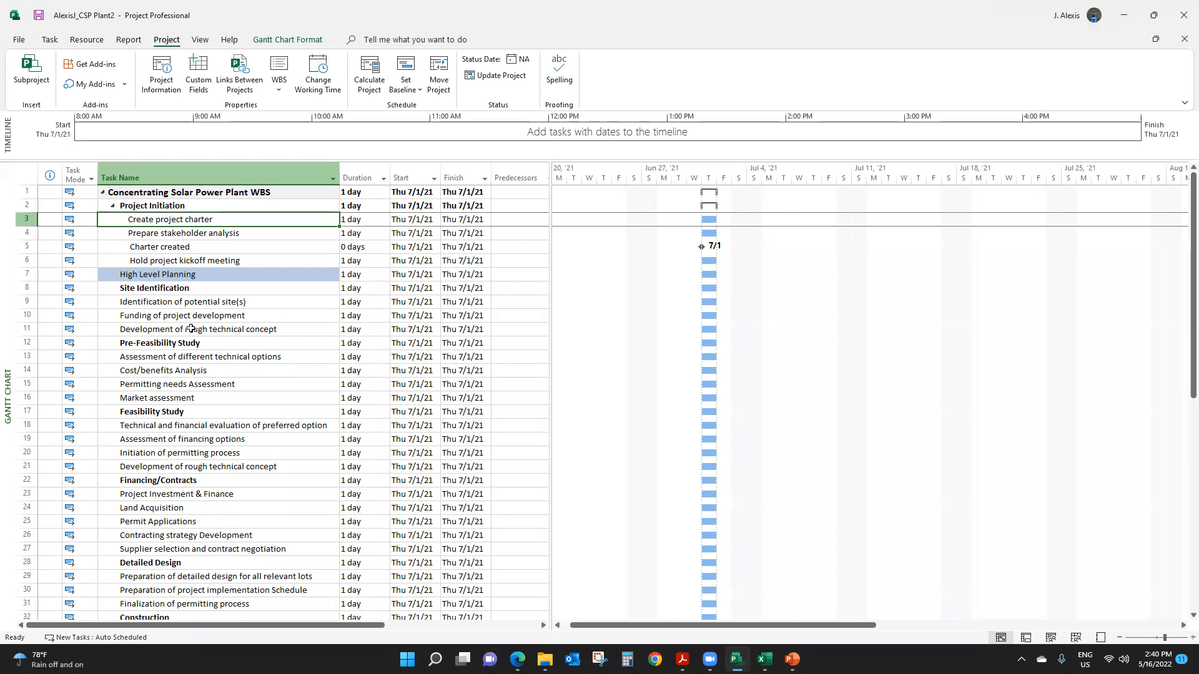
- Collapse the Concentrating Solar Power Plant WBS summary task to its top level and expand it again
{"action": "left_click", "coordinate": [190, 467]}
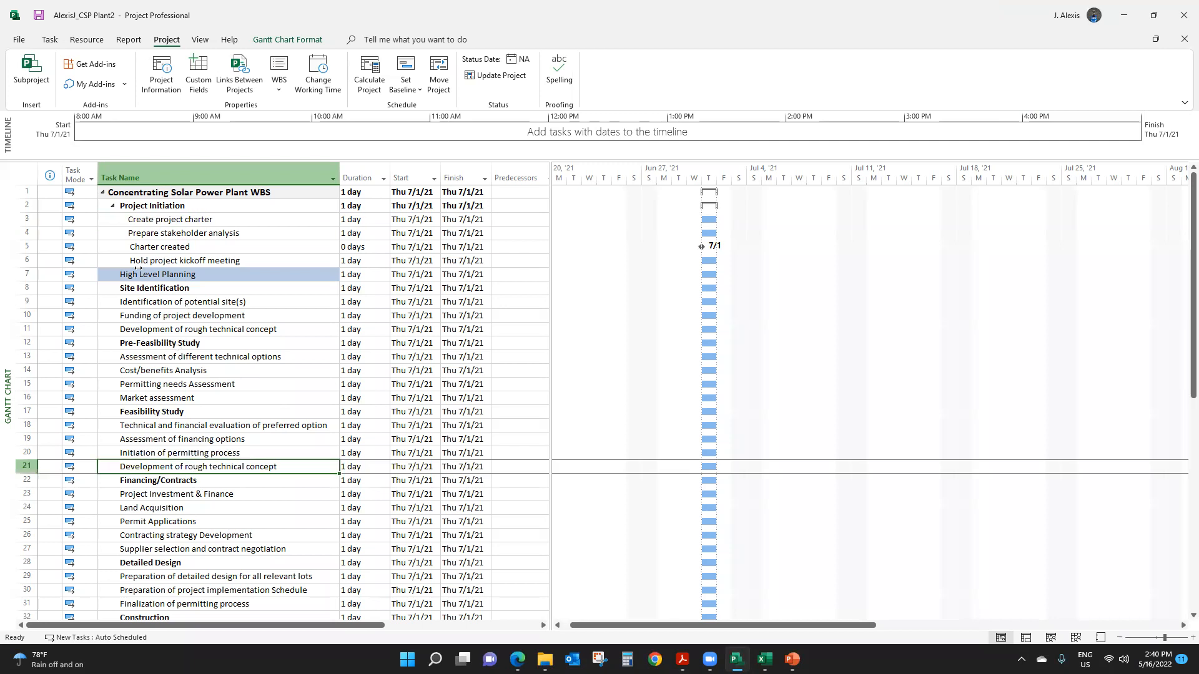
{"action": "left_click", "coordinate": [103, 194]}
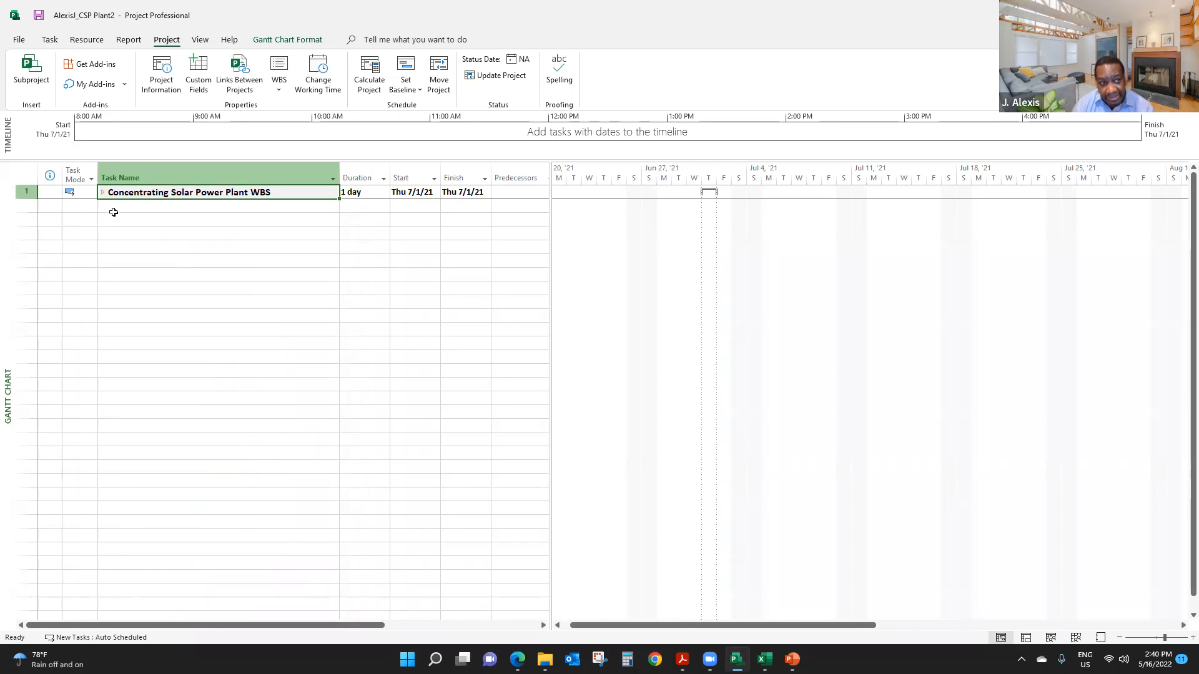
{"action": "left_click", "coordinate": [101, 193]}
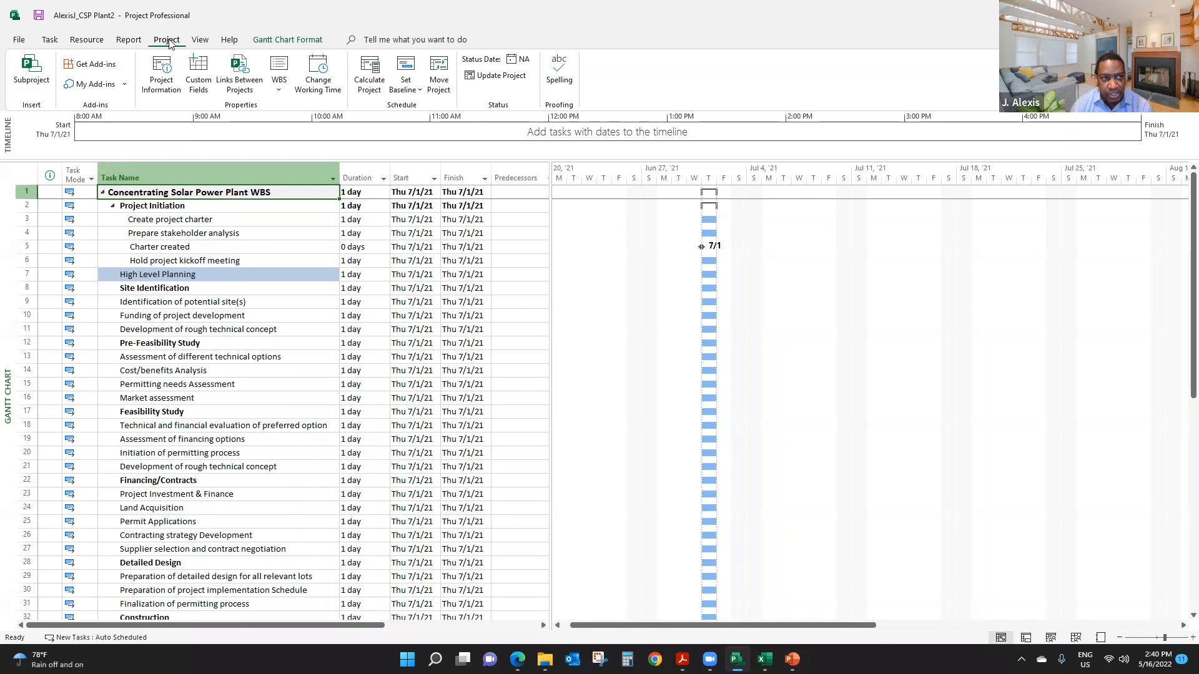
- Show the plan in the Gantt Chart view, check which built-in table it uses, and select the Project Initiation task
{"action": "left_click", "coordinate": [201, 40]}
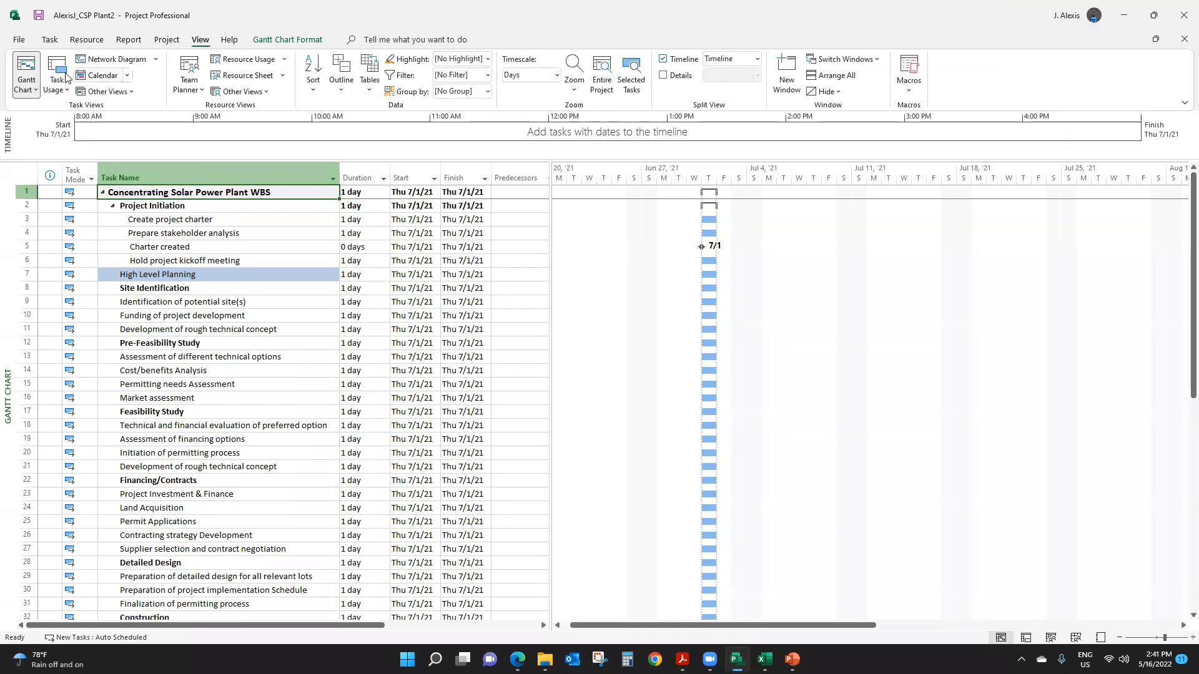
{"action": "left_click", "coordinate": [27, 68]}
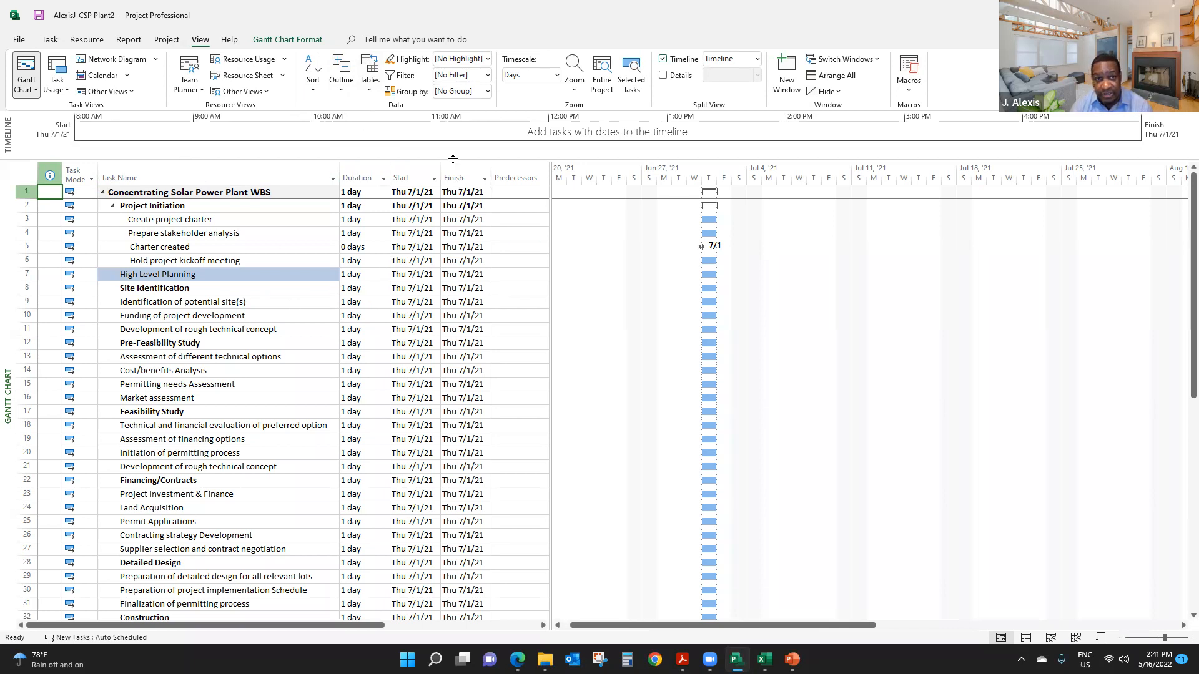
{"action": "left_click", "coordinate": [373, 94]}
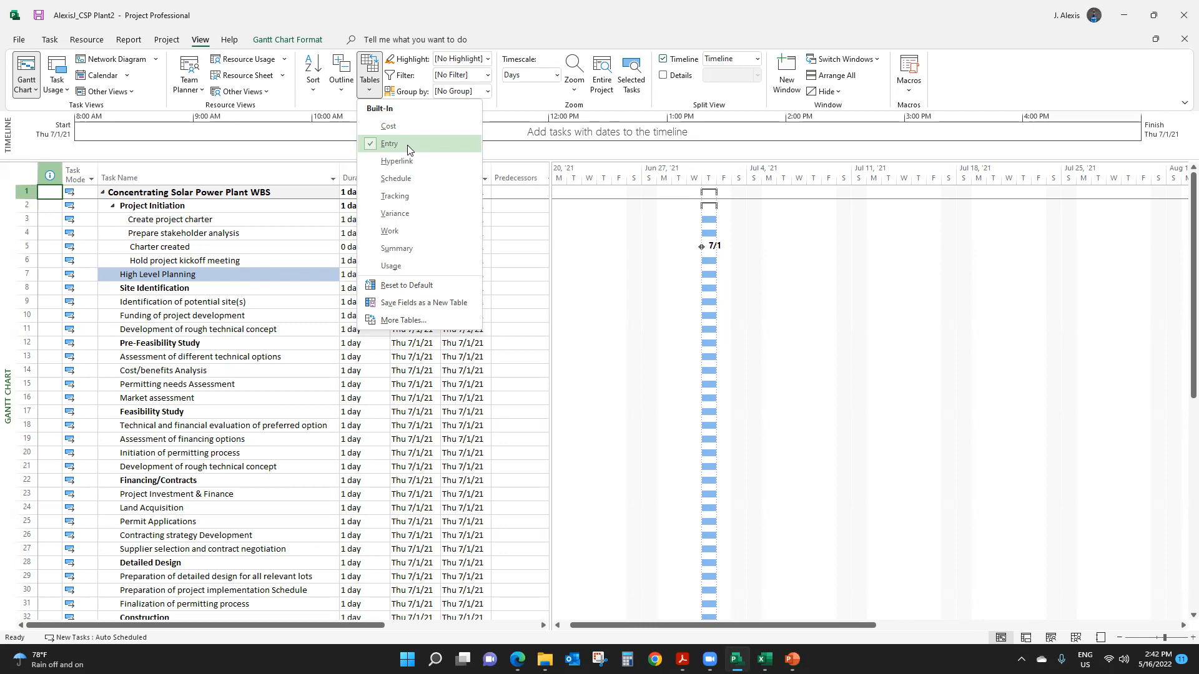
{"action": "left_click", "coordinate": [196, 252]}
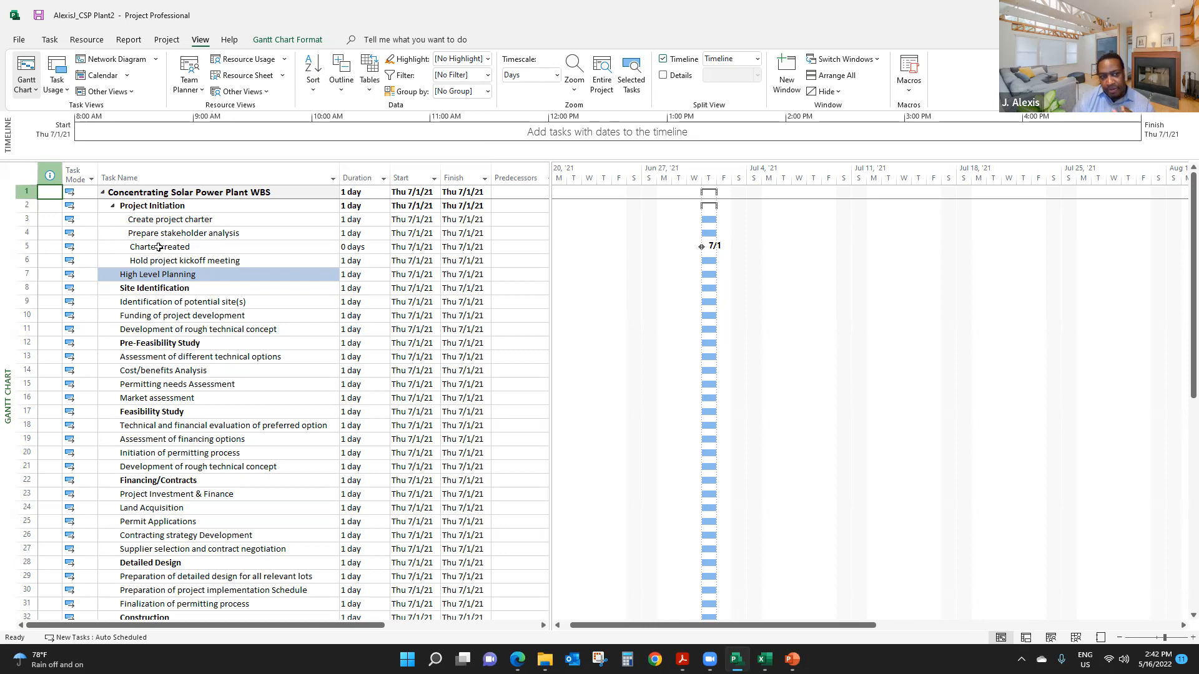
{"action": "left_click", "coordinate": [167, 206]}
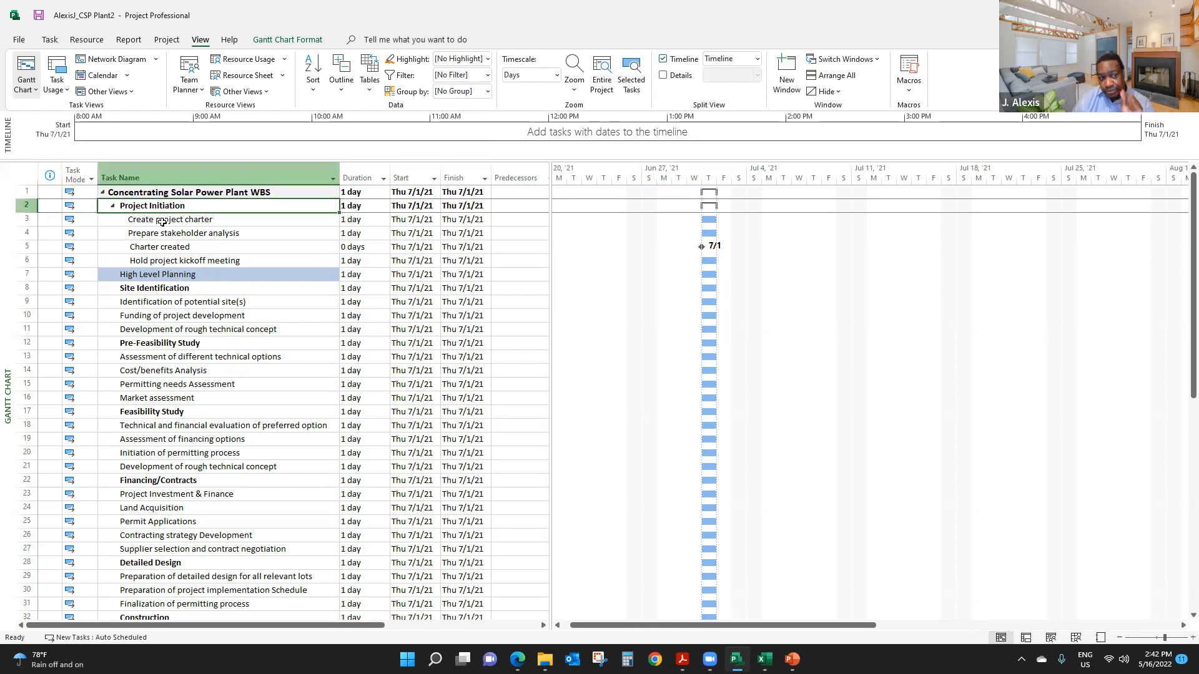
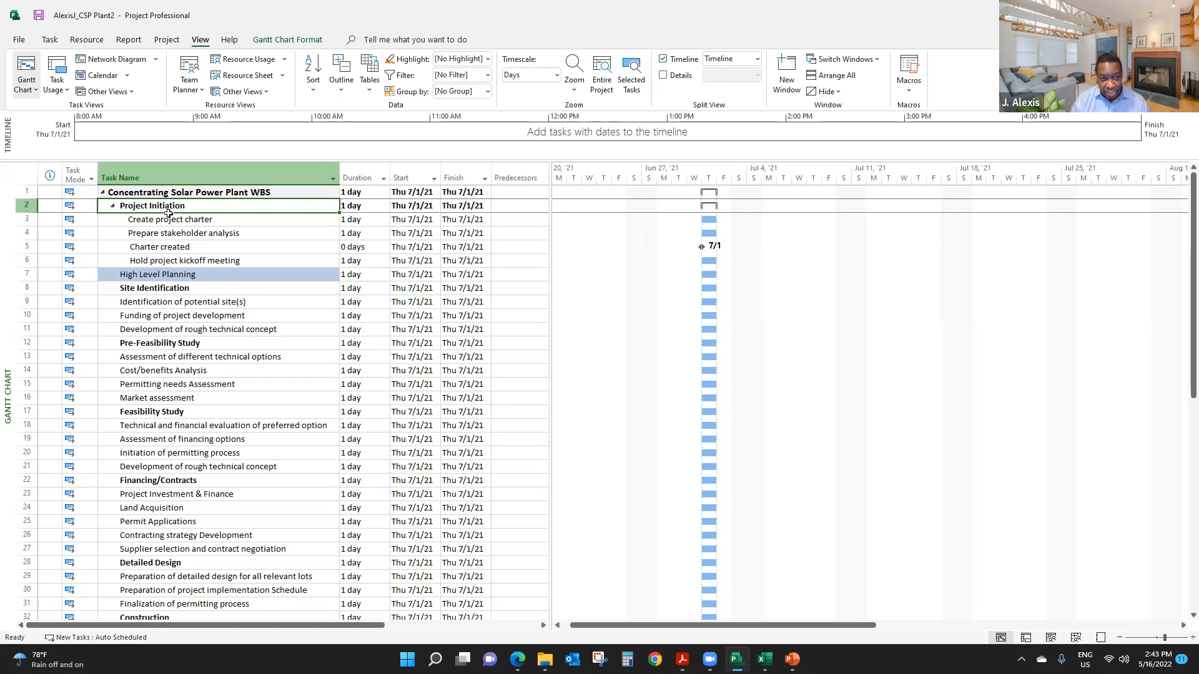
- Indent the three tasks from Identification of potential site(s) to Development of rough technical concept as subtasks of Site Identification
{"action": "left_click", "coordinate": [167, 274]}
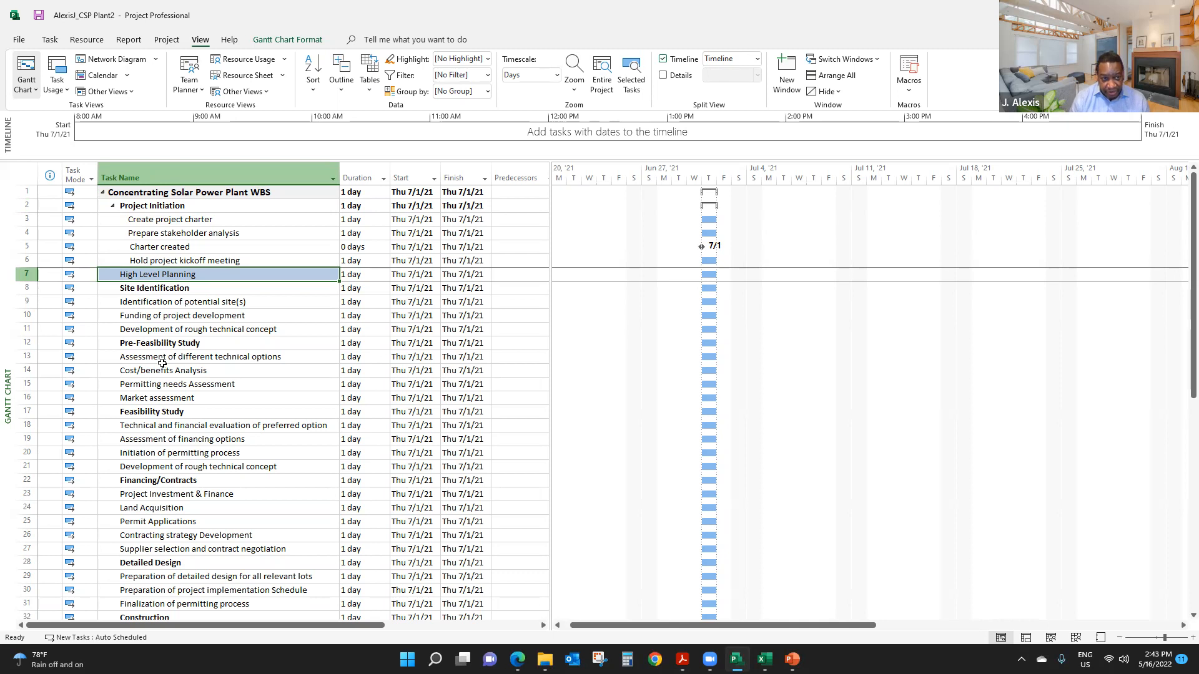
{"action": "left_click", "coordinate": [168, 303], "text": "ctrl"}
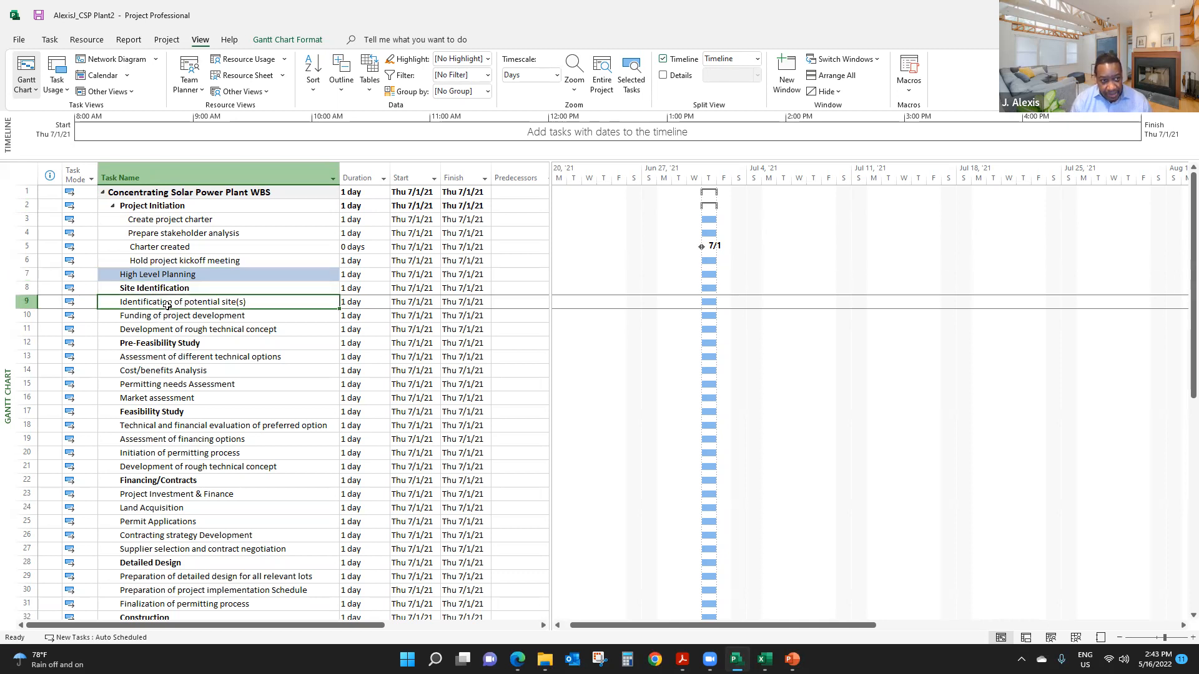
{"action": "left_click_drag", "start_coordinate": [167, 305], "coordinate": [170, 332]}
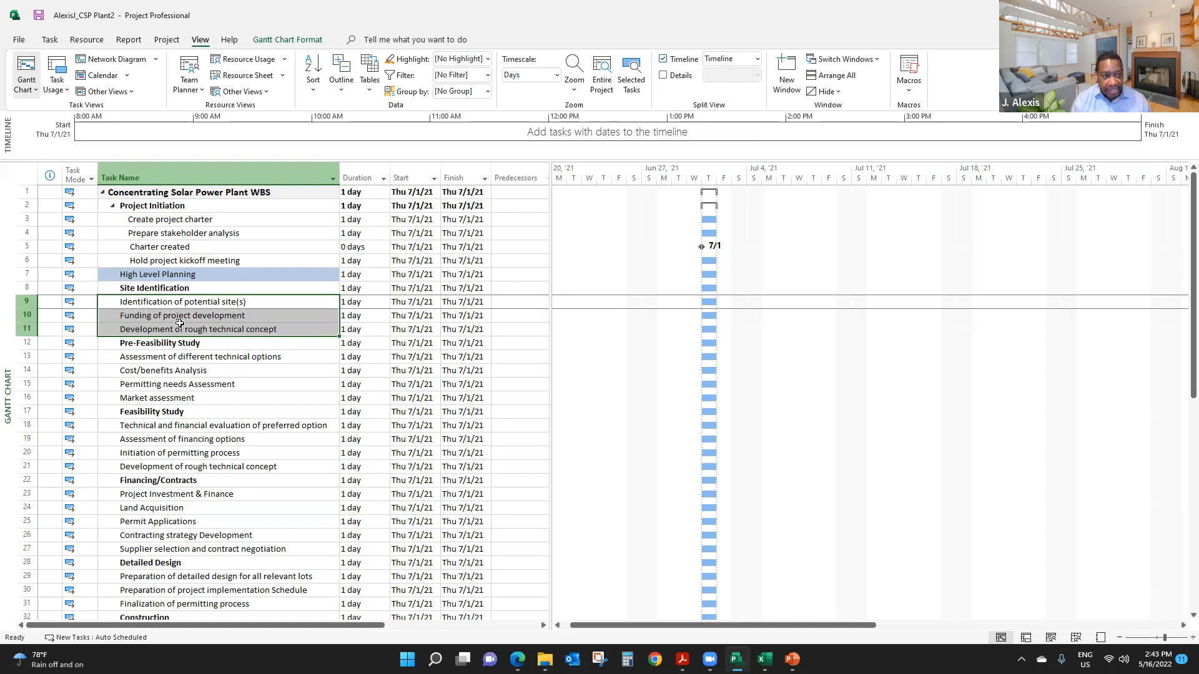
{"action": "left_click", "coordinate": [53, 42]}
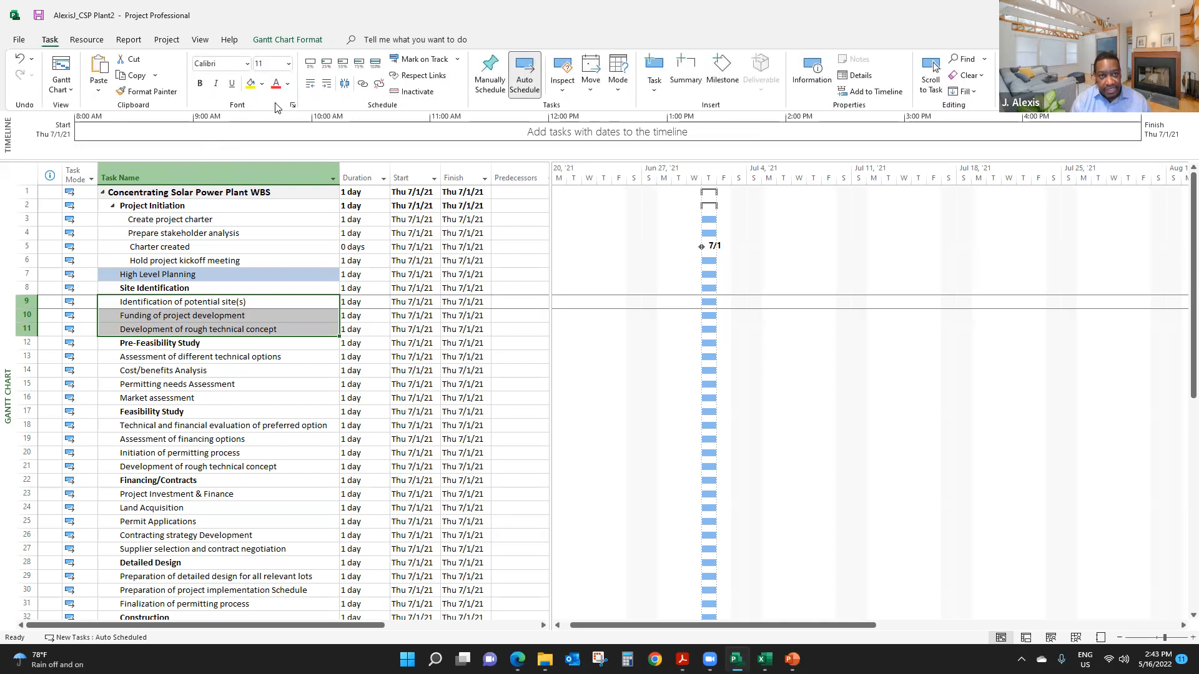
{"action": "left_click", "coordinate": [326, 85]}
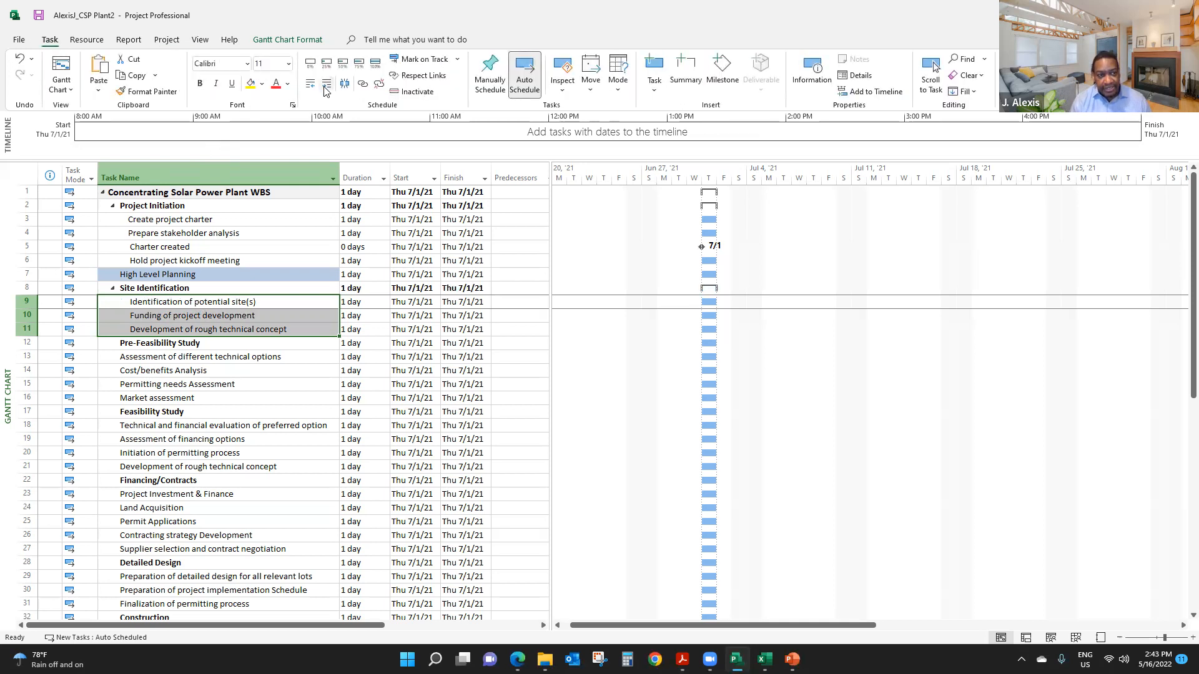
- Indent the four tasks from Assessment of different technical options to Market assessment as subtasks of Pre-Feasibility Study
{"action": "left_click", "coordinate": [208, 369]}
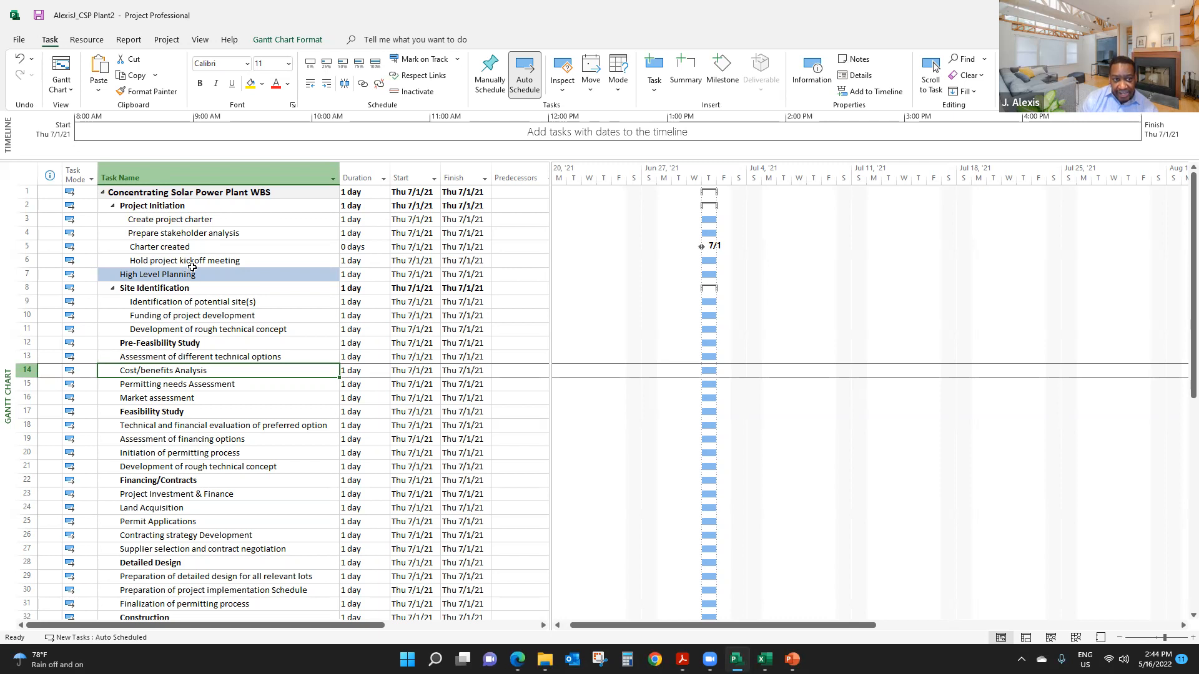
{"action": "left_click", "coordinate": [177, 303]}
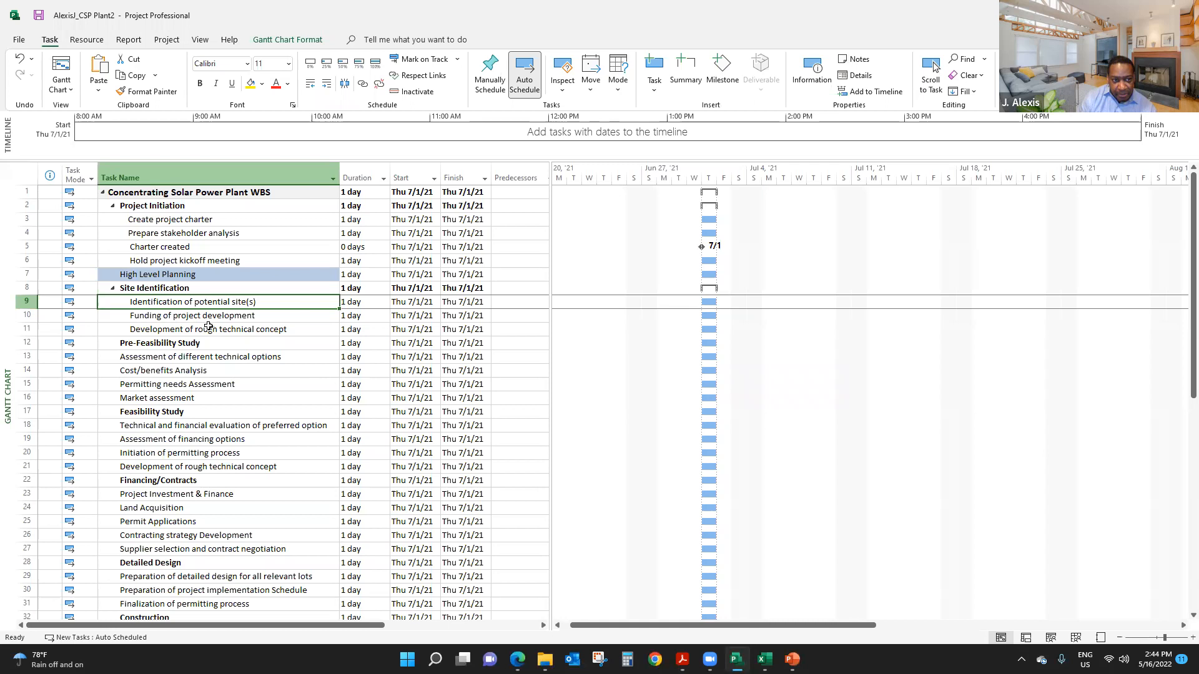
{"action": "key", "text": "Down"}
{"action": "key", "text": "Down"}
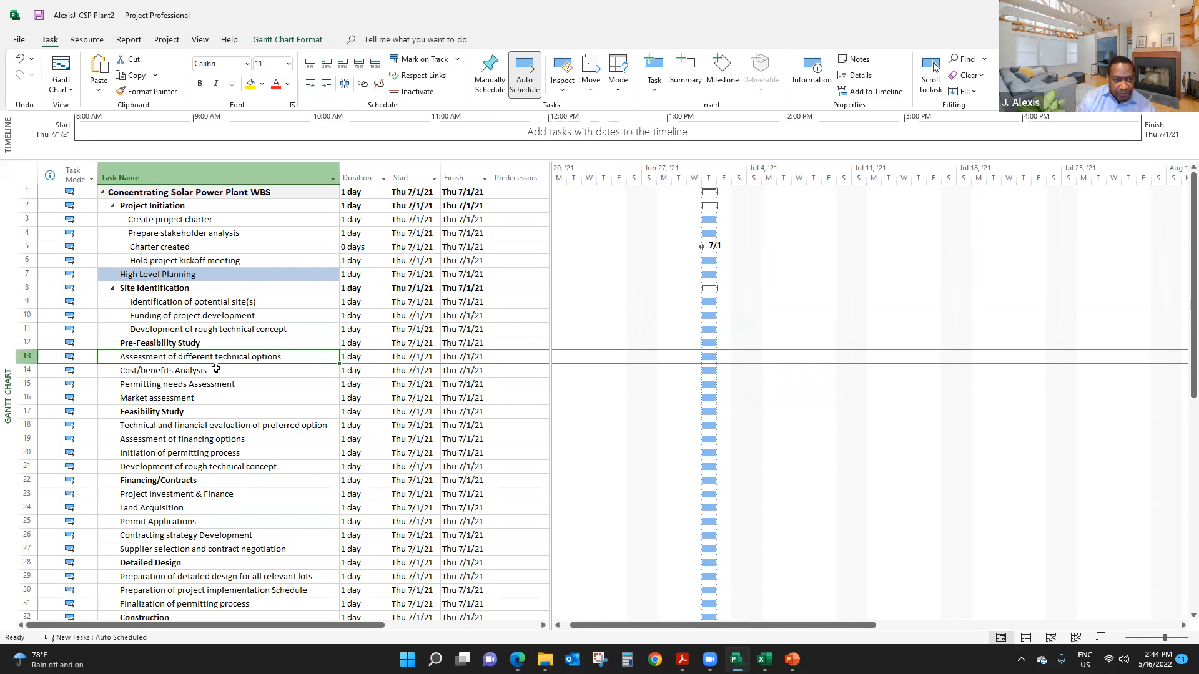
{"action": "left_click", "coordinate": [219, 384]}
{"action": "left_click_drag", "start_coordinate": [218, 361], "coordinate": [226, 400]}
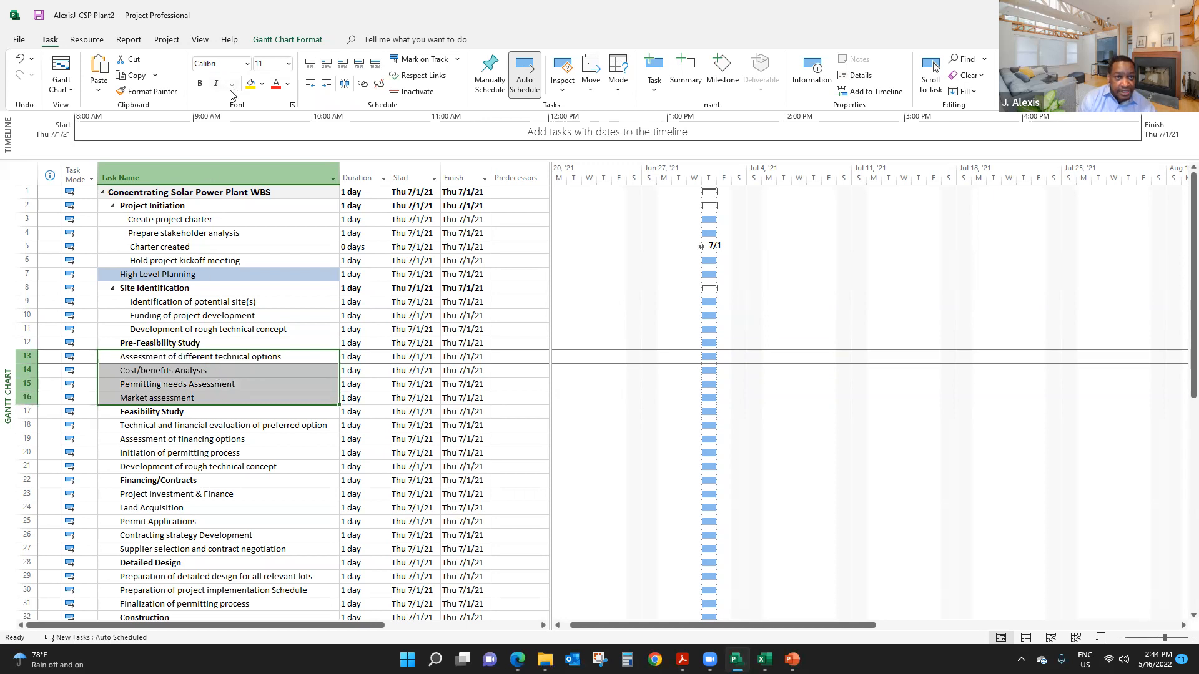
{"action": "left_click", "coordinate": [327, 86]}
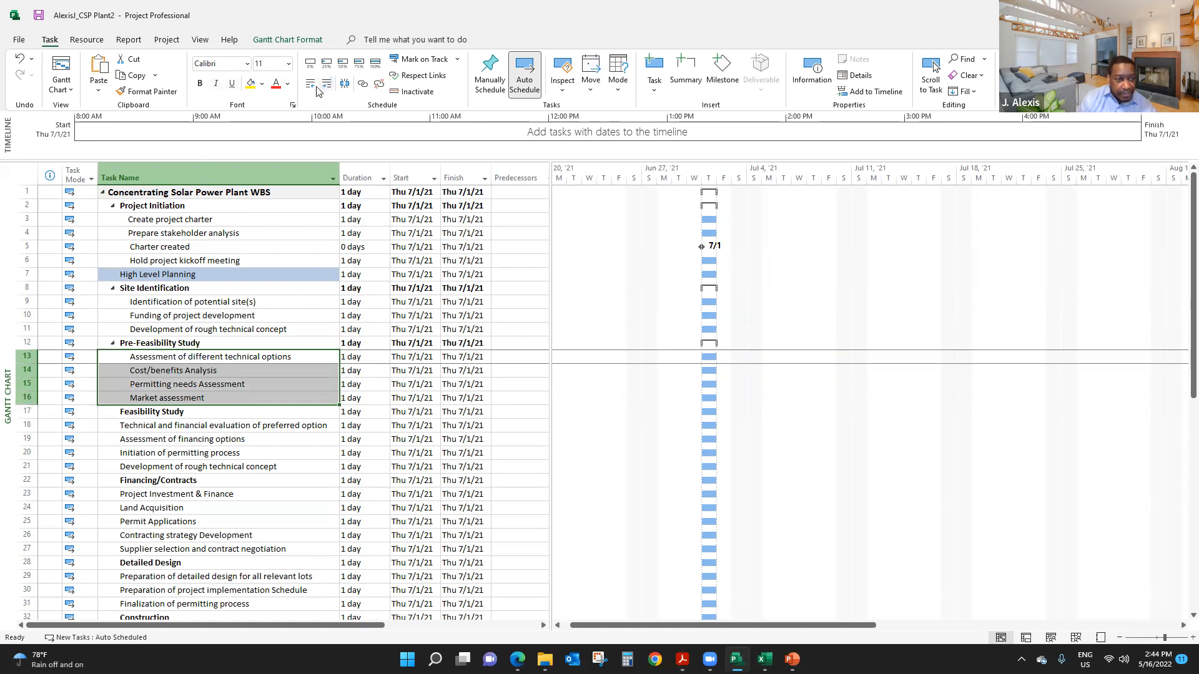
- Indent the four tasks below Feasibility Study and the five tasks below Financing/Contracts one level as their subtasks
{"action": "scroll", "coordinate": [213, 431], "scroll_direction": "down", "scroll_amount": 2}
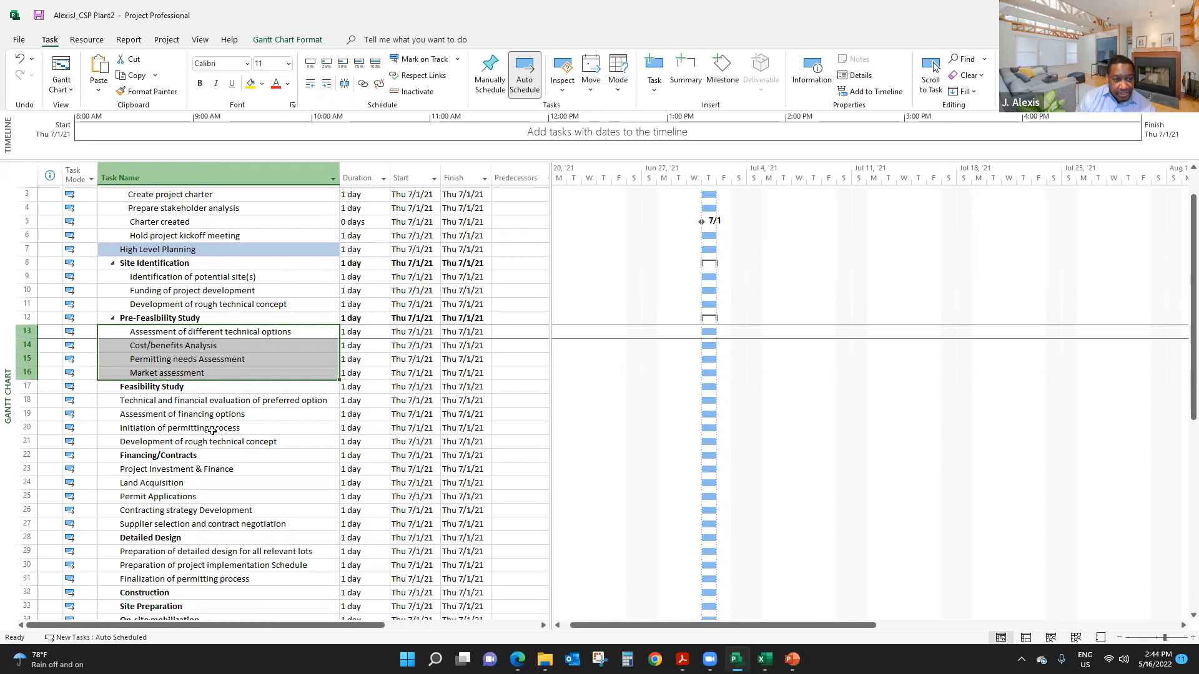
{"action": "left_click_drag", "start_coordinate": [187, 342], "coordinate": [184, 383]}
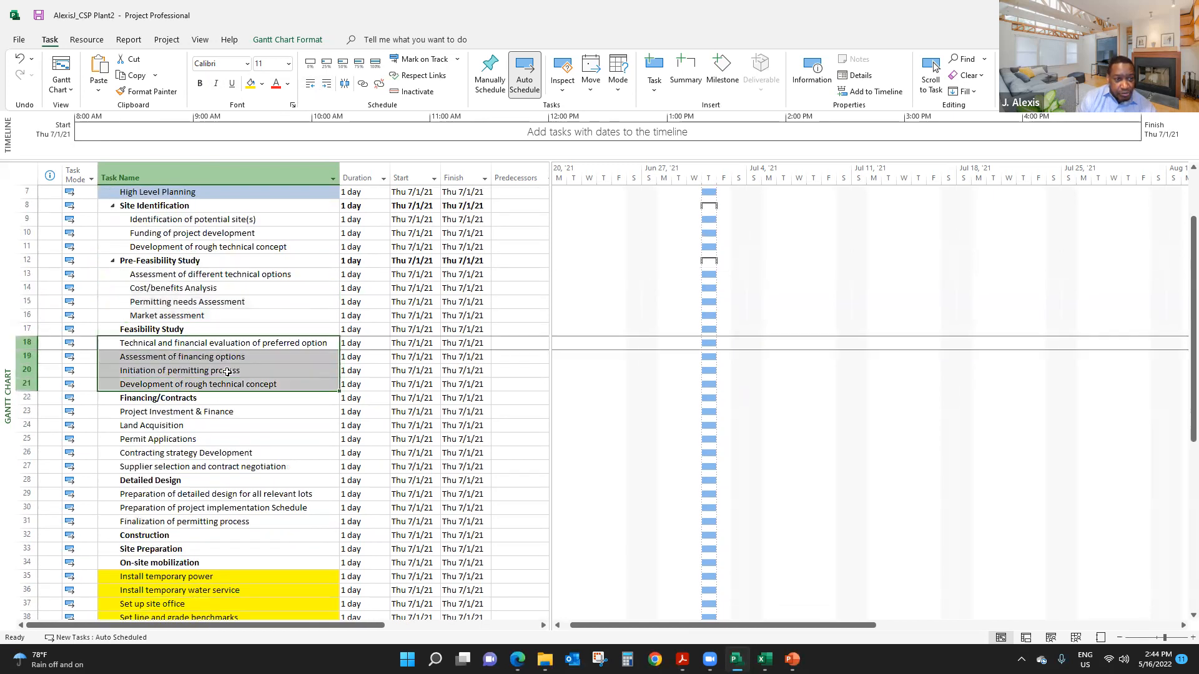
{"action": "left_click", "coordinate": [324, 87]}
{"action": "scroll", "coordinate": [236, 397], "scroll_direction": "down", "scroll_amount": 1}
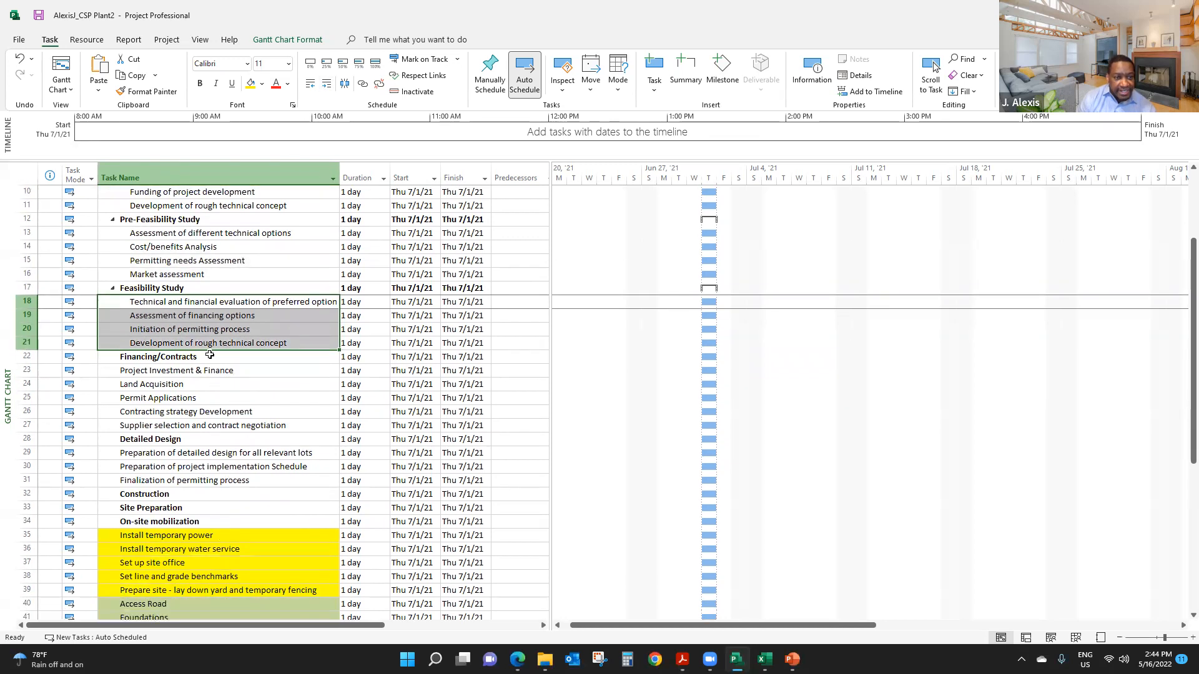
{"action": "left_click_drag", "start_coordinate": [203, 377], "coordinate": [215, 422]}
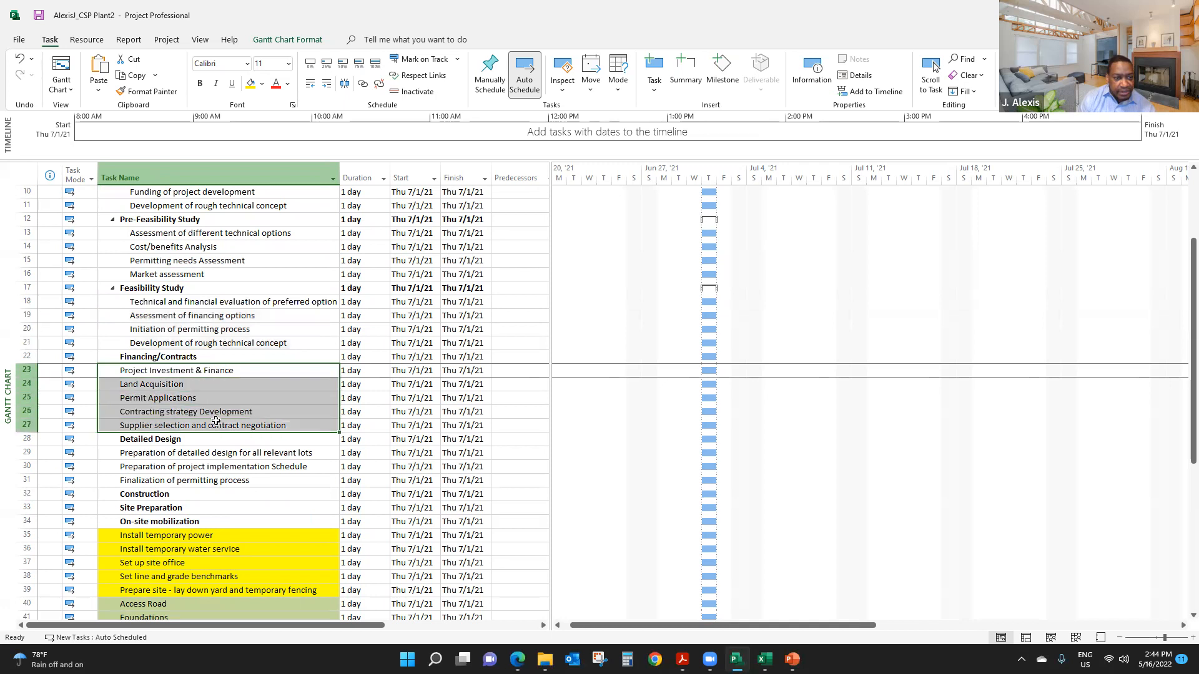
{"action": "left_click", "coordinate": [327, 83]}
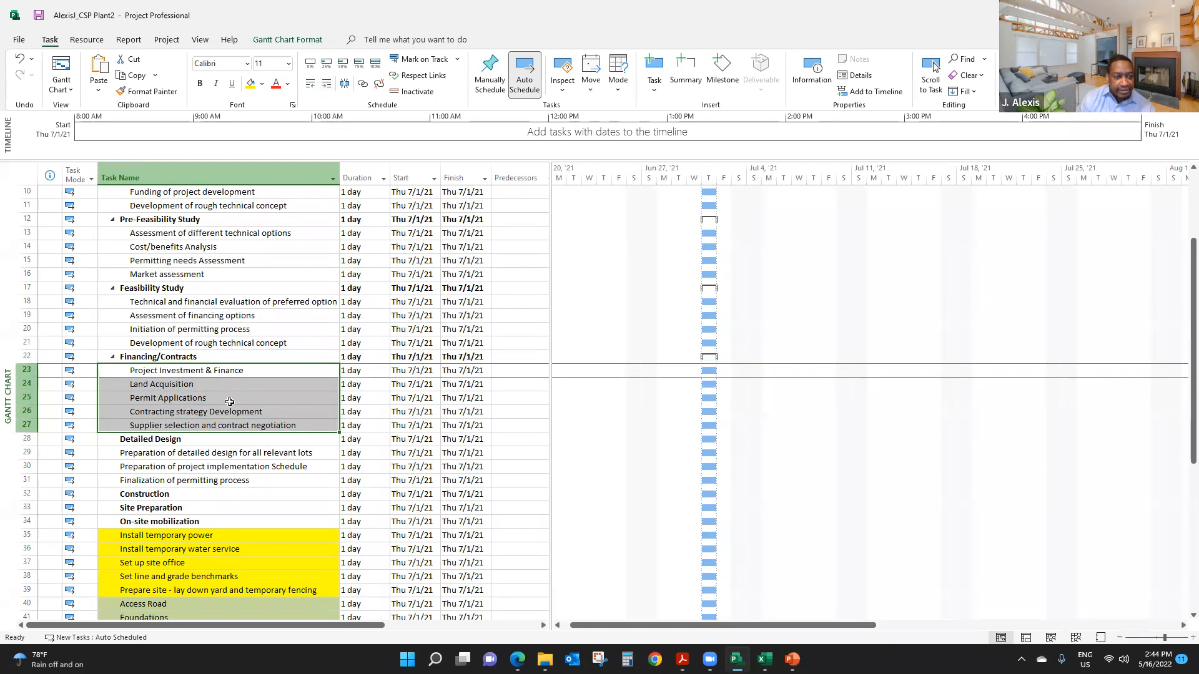
- Indent the three tasks below Detailed Design as its subtasks and look over the outline structured so far
{"action": "scroll", "coordinate": [228, 403], "scroll_direction": "down", "scroll_amount": 2}
{"action": "left_click_drag", "start_coordinate": [206, 373], "coordinate": [214, 392]}
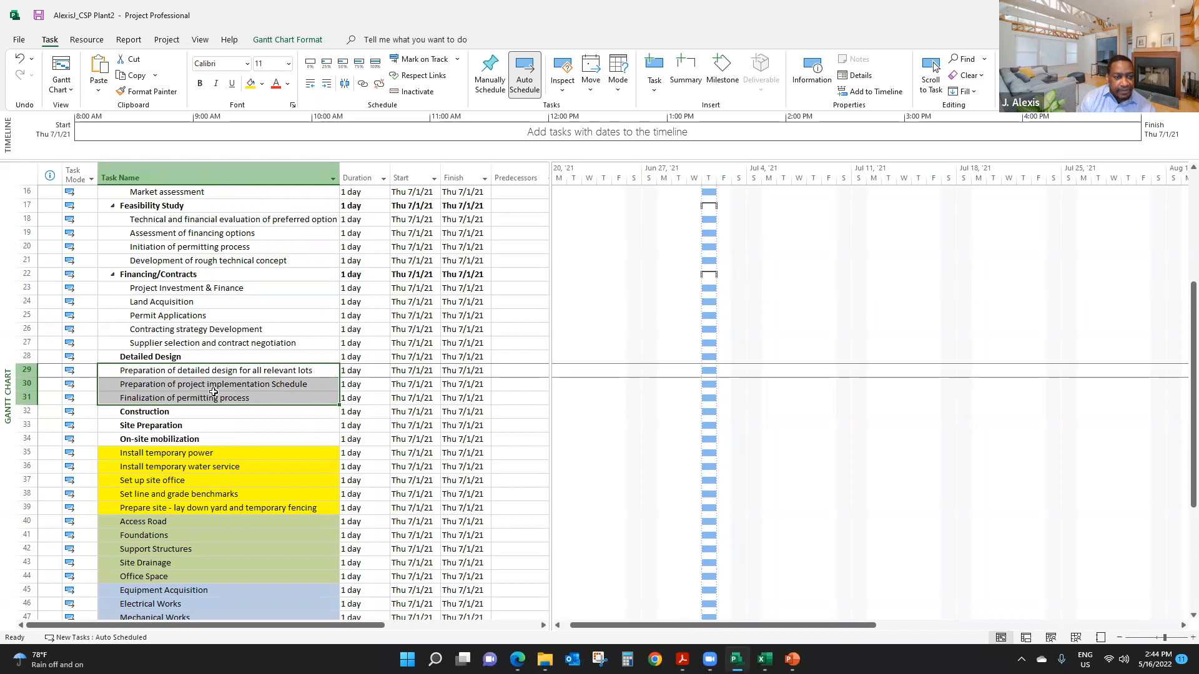
{"action": "left_click", "coordinate": [324, 86]}
{"action": "scroll", "coordinate": [255, 301], "scroll_direction": "up", "scroll_amount": 1}
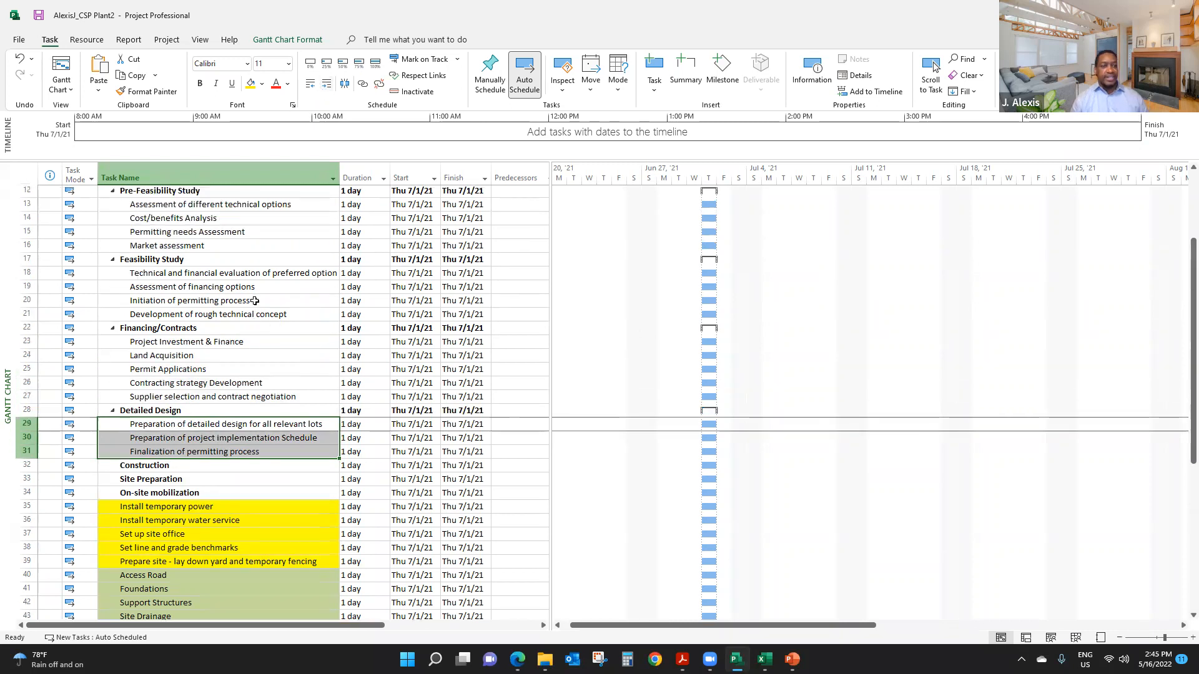
{"action": "scroll", "coordinate": [254, 301], "scroll_direction": "up", "scroll_amount": 2}
{"action": "scroll", "coordinate": [254, 302], "scroll_direction": "up", "scroll_amount": 1}
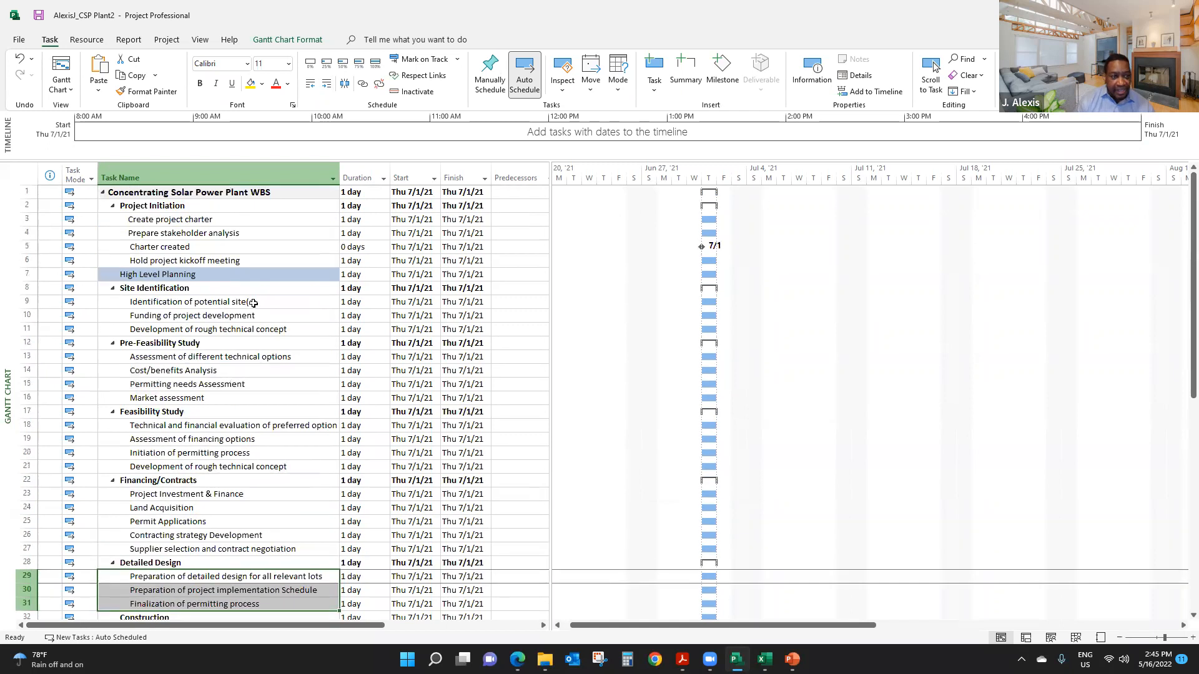
- Make Site Preparation a subtask of Construction and On-site mobilization a subtask of Site Preparation
{"action": "scroll", "coordinate": [253, 304], "scroll_direction": "down", "scroll_amount": 8}
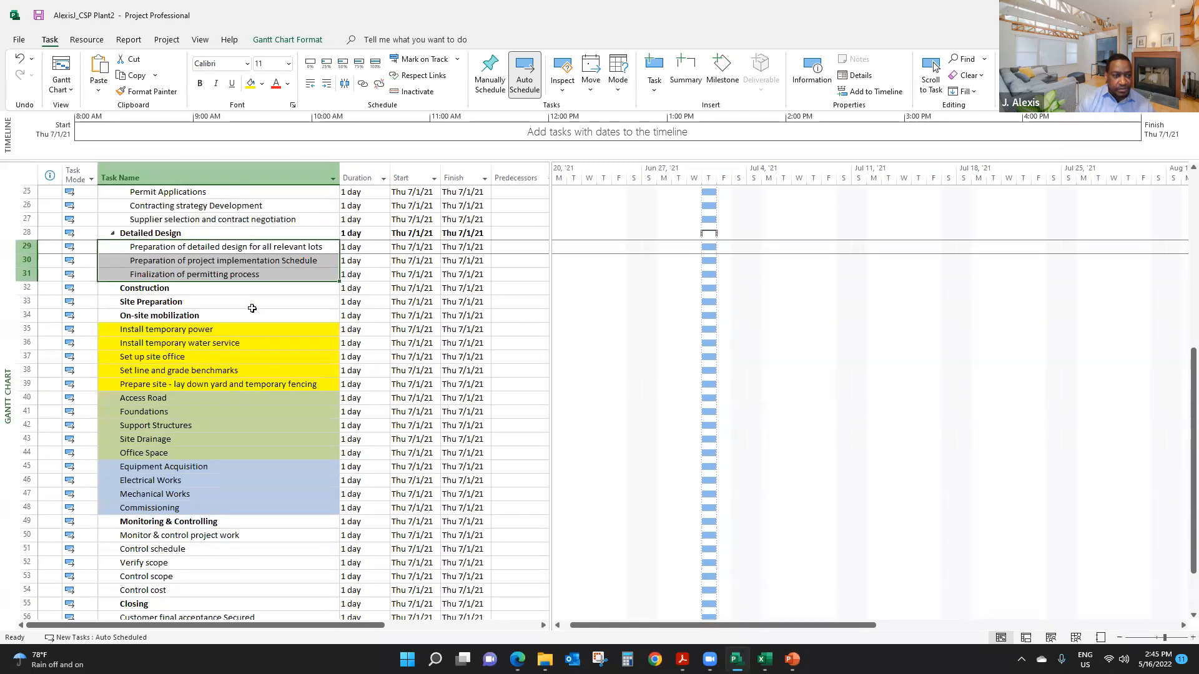
{"action": "left_click", "coordinate": [175, 301]}
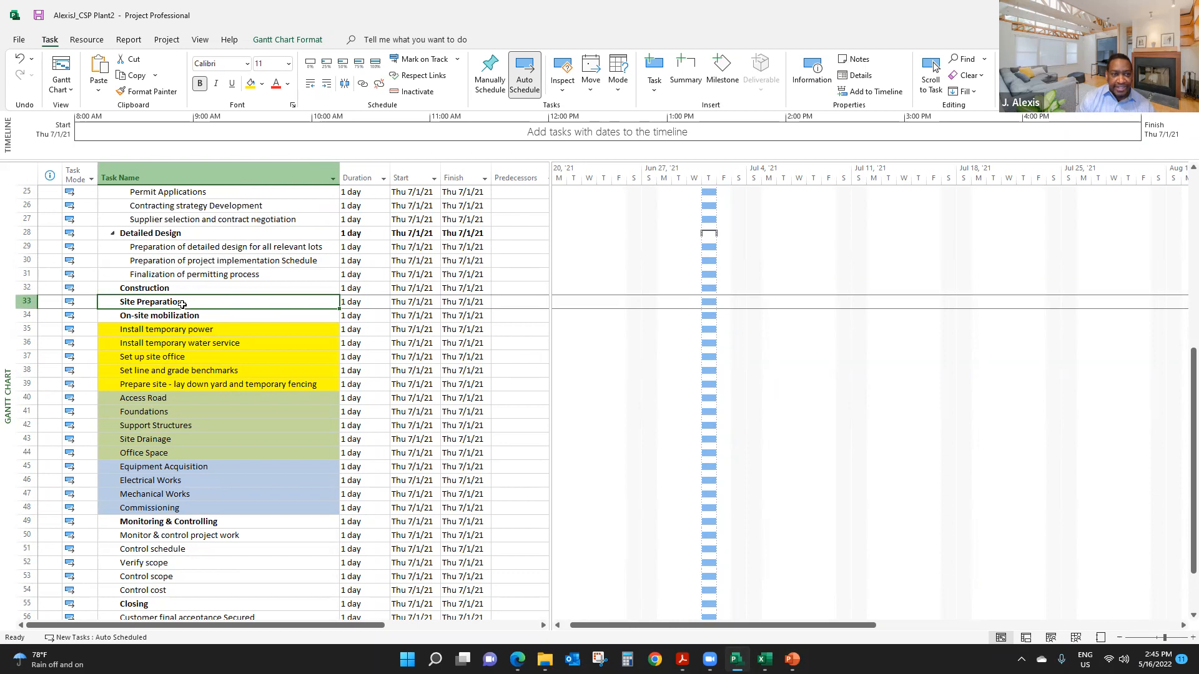
{"action": "left_click", "coordinate": [325, 87]}
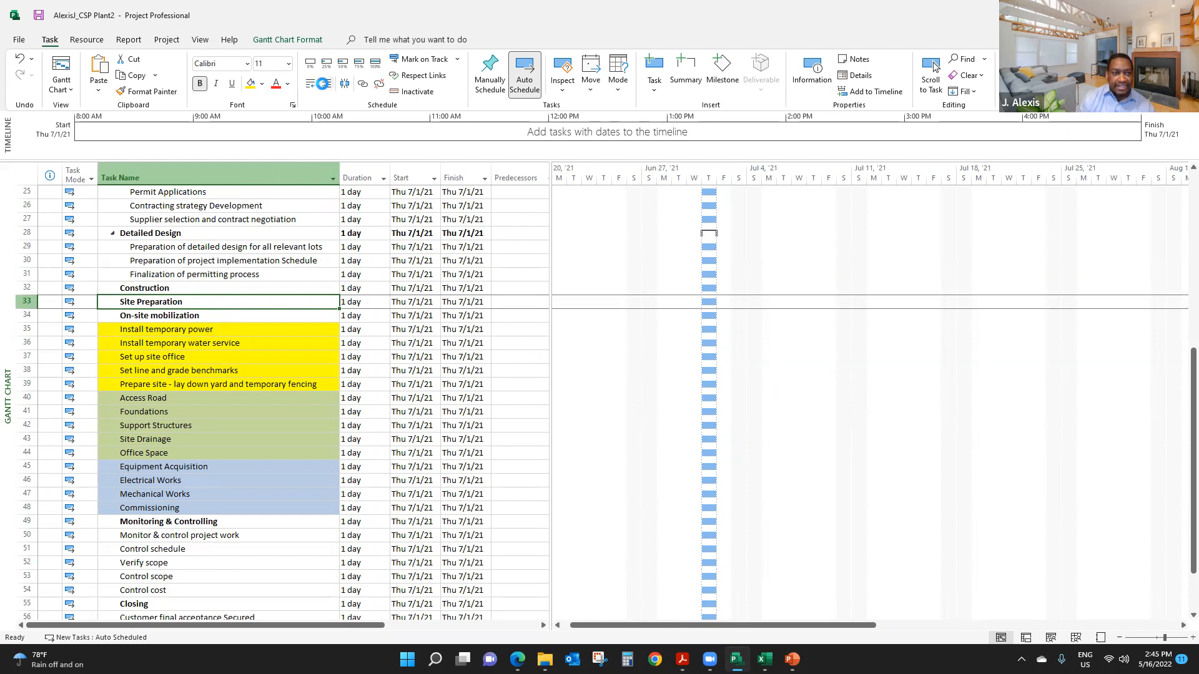
{"action": "left_click", "coordinate": [201, 316]}
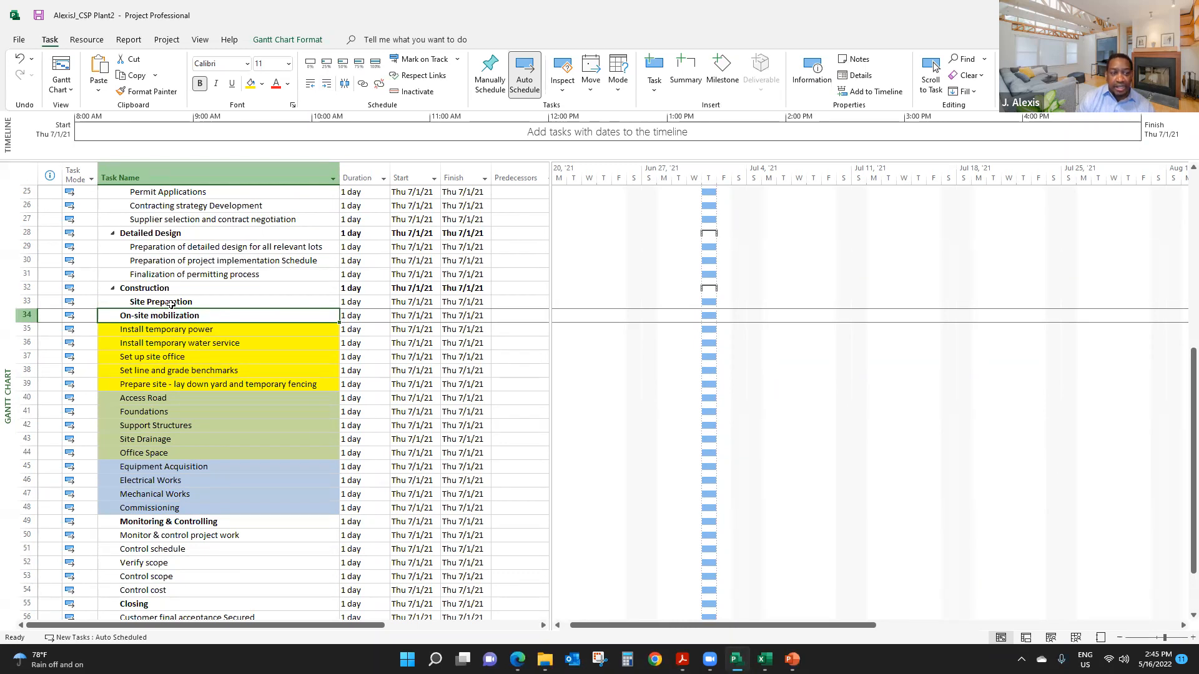
{"action": "left_click", "coordinate": [327, 85]}
{"action": "left_click", "coordinate": [326, 87]}
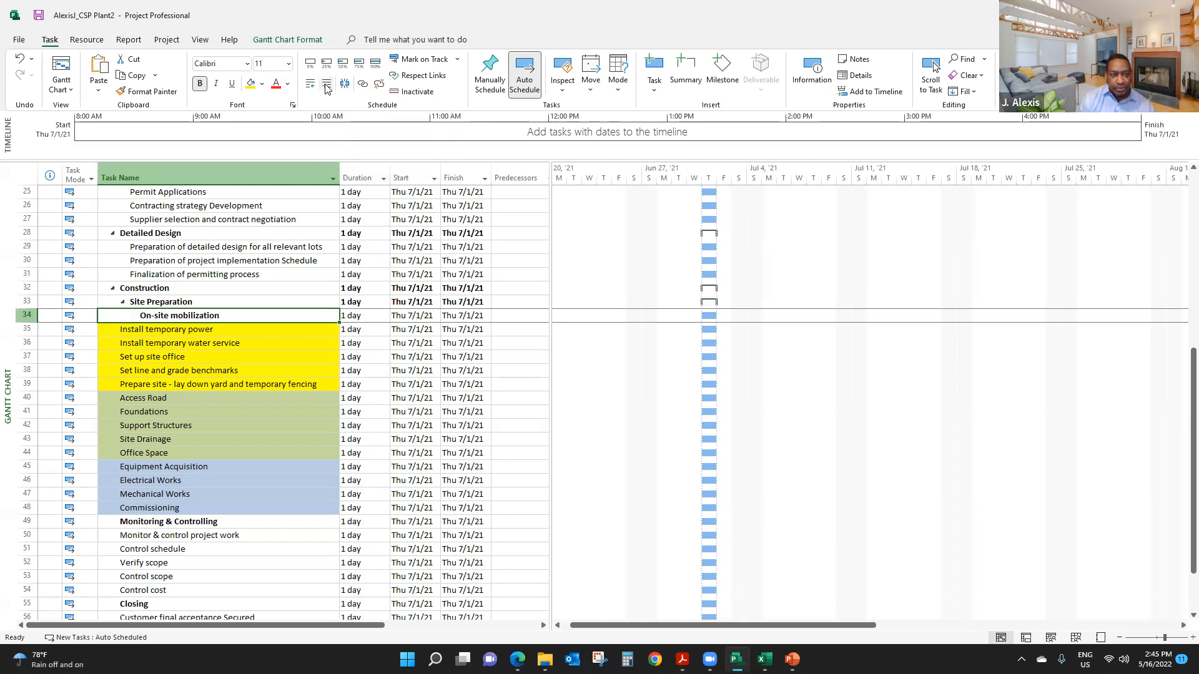
- Indent the five yellow tasks from Install temporary power to Prepare site three levels as subtasks of On-site mobilization
{"action": "left_click", "coordinate": [191, 285]}
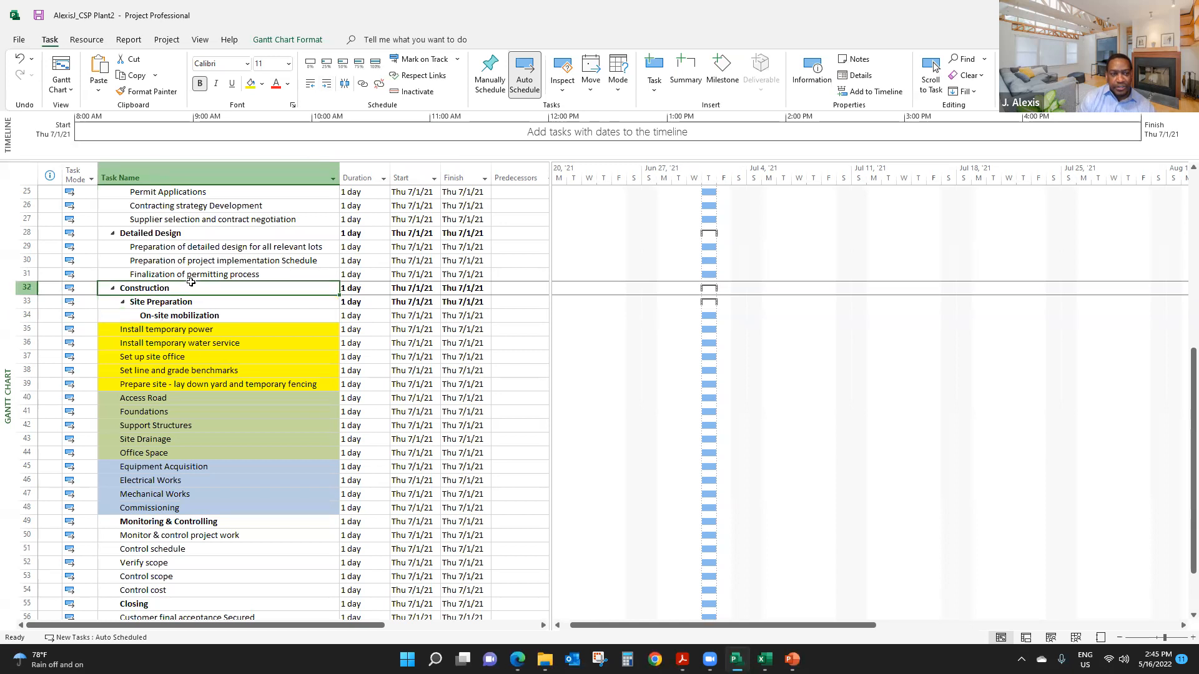
{"action": "left_click", "coordinate": [168, 304]}
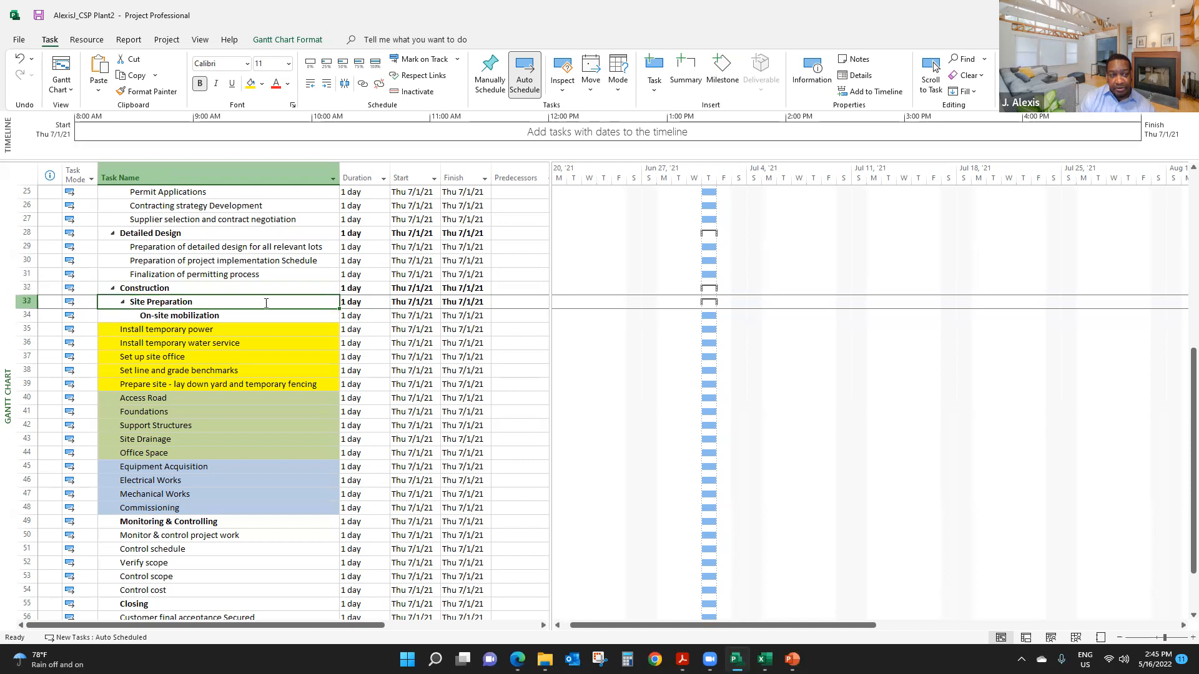
{"action": "left_click", "coordinate": [213, 317]}
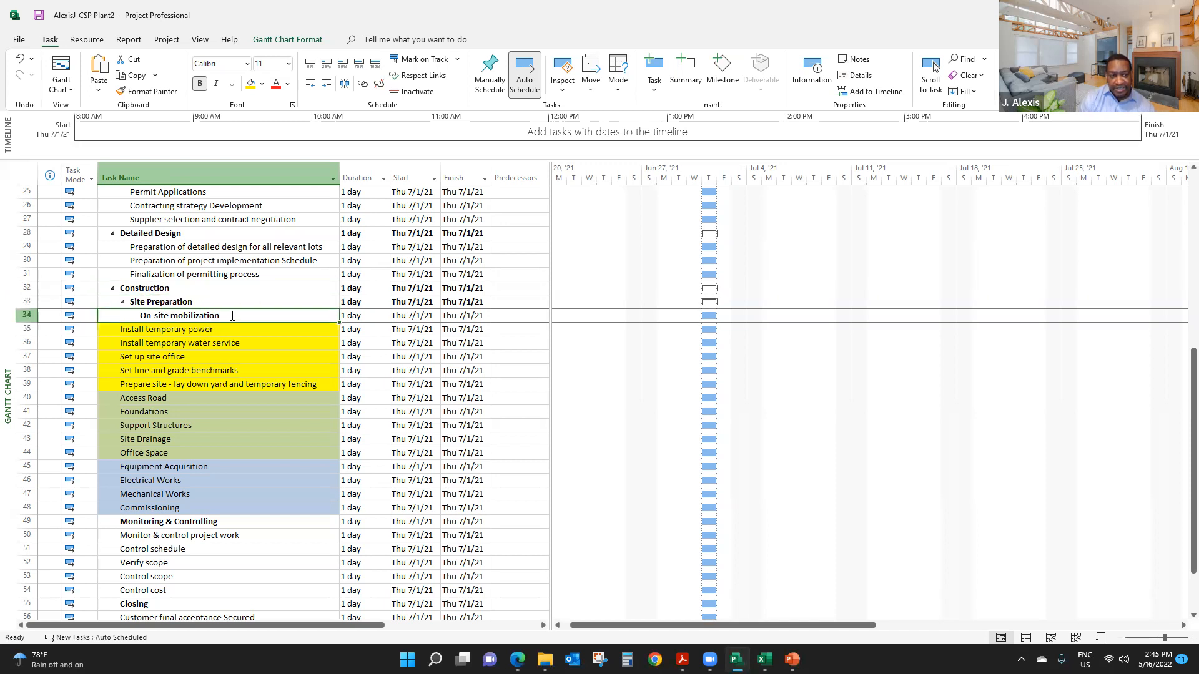
{"action": "left_click_drag", "start_coordinate": [218, 329], "coordinate": [223, 372]}
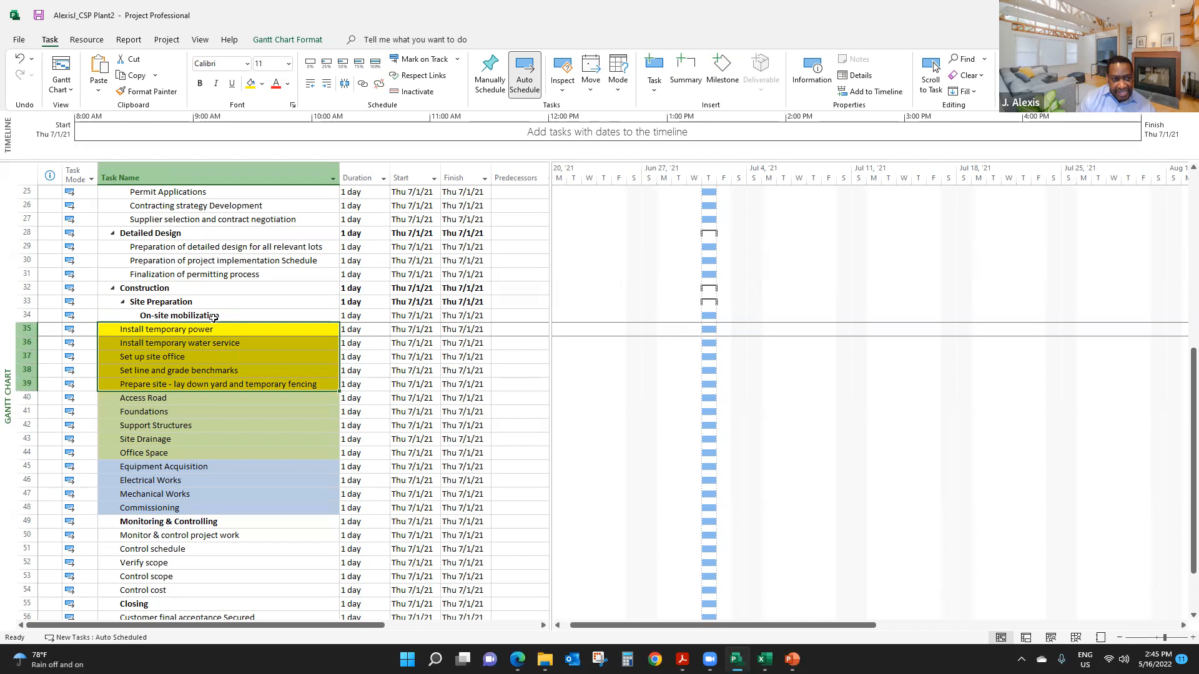
{"action": "left_click", "coordinate": [327, 88]}
{"action": "left_click", "coordinate": [326, 88]}
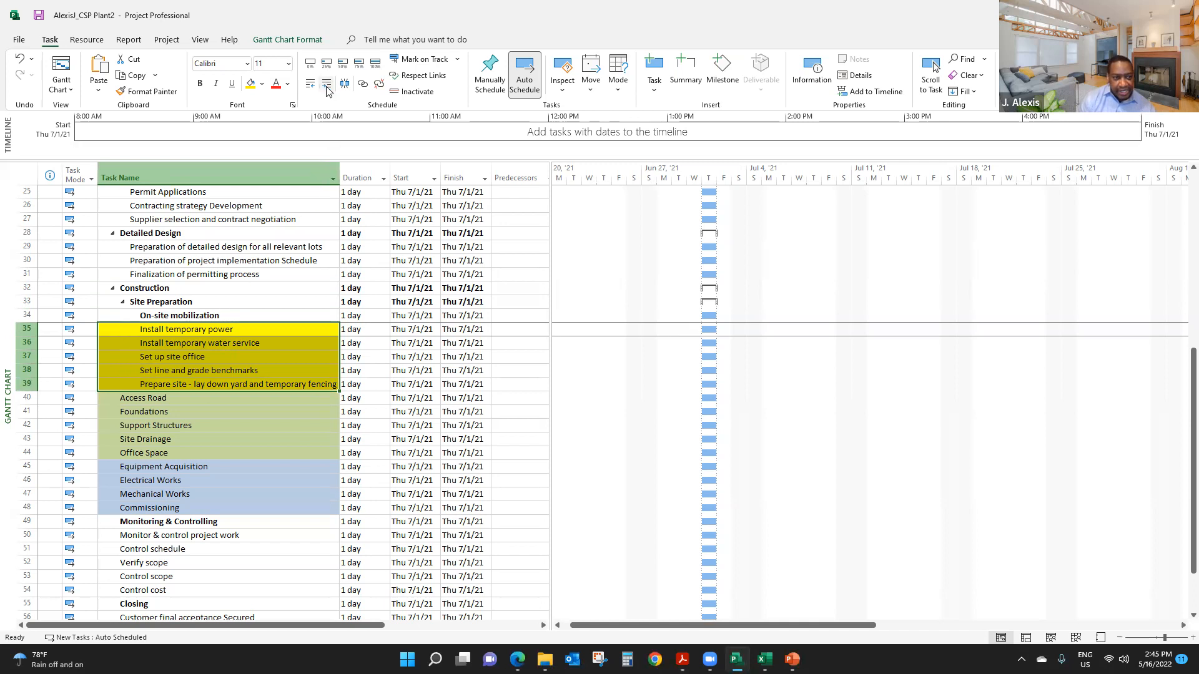
{"action": "left_click", "coordinate": [327, 88]}
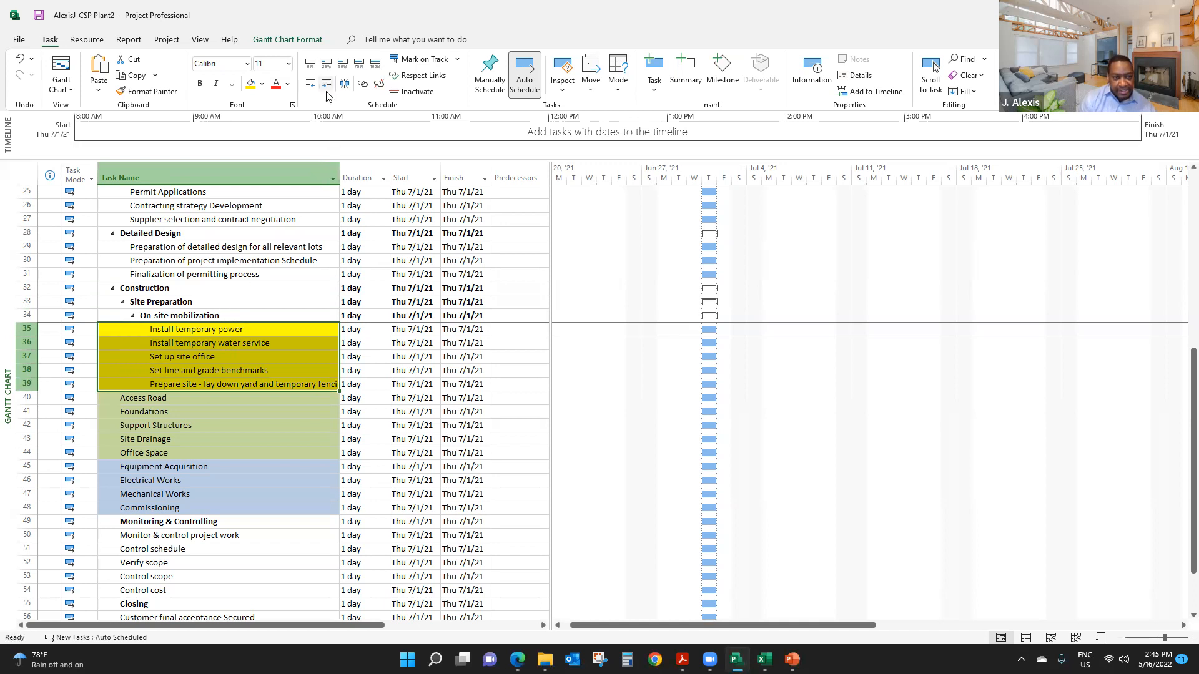
- Look over the Construction hierarchy and indent the nine tasks from Access Road to Commissioning one level as subtasks of Construction
{"action": "left_click", "coordinate": [188, 426]}
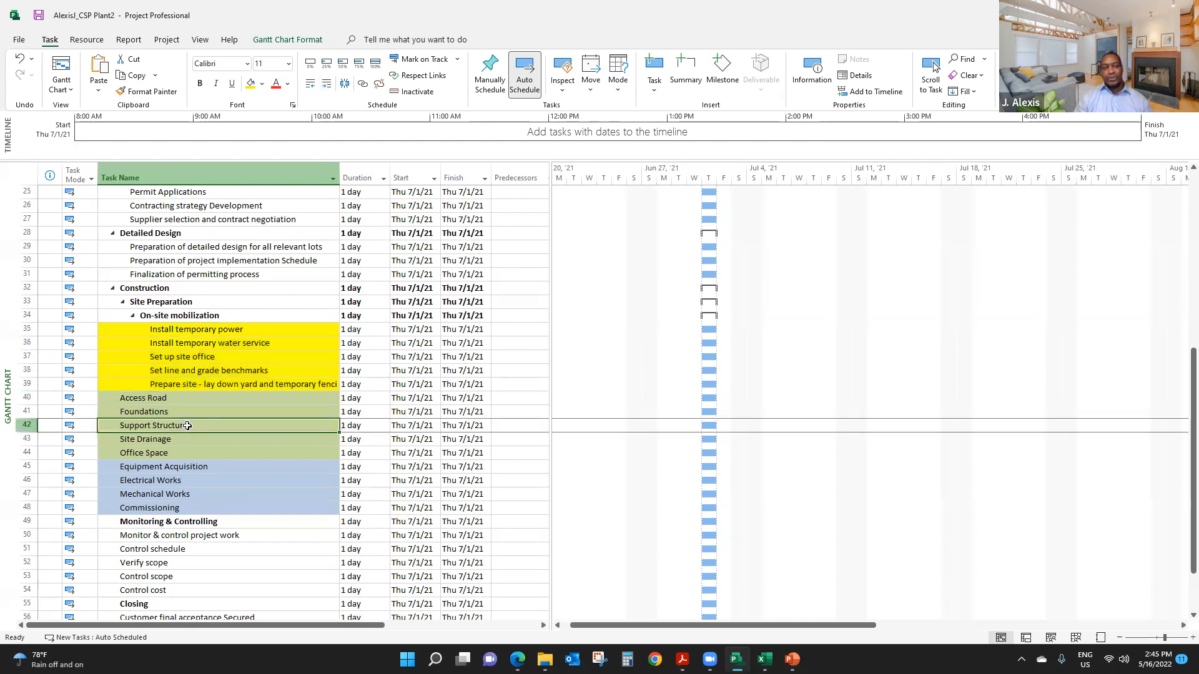
{"action": "left_click", "coordinate": [175, 289]}
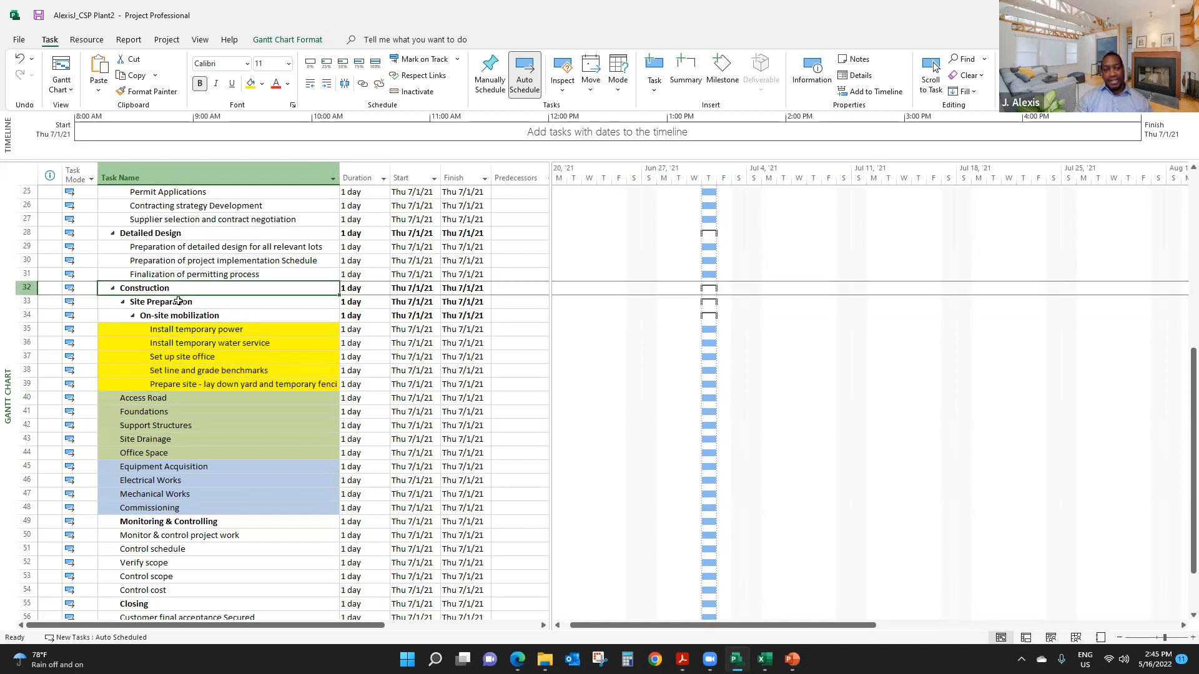
{"action": "left_click", "coordinate": [178, 302]}
{"action": "left_click", "coordinate": [184, 317]}
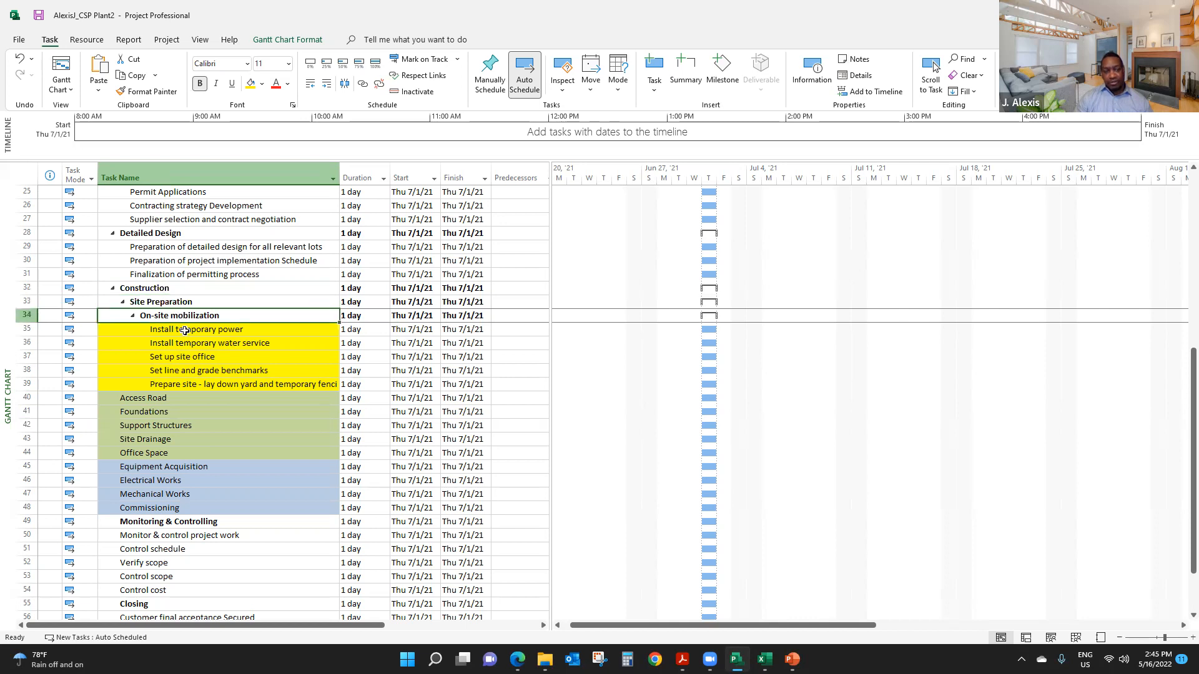
{"action": "left_click", "coordinate": [192, 370]}
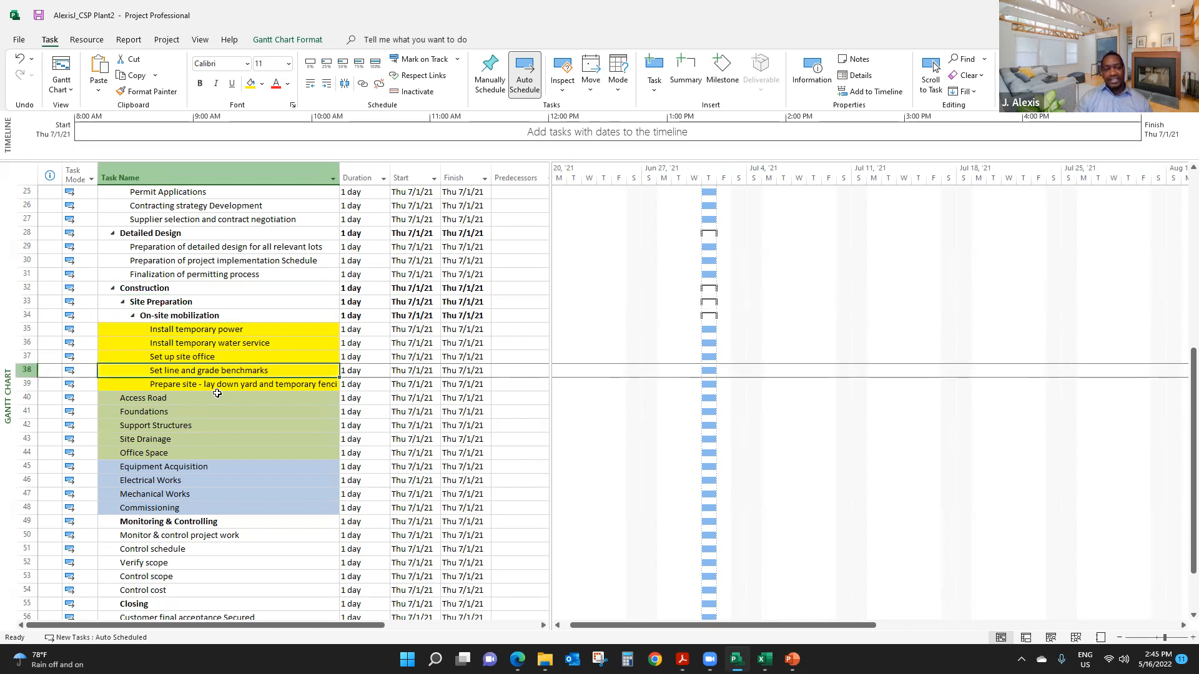
{"action": "left_click", "coordinate": [221, 387]}
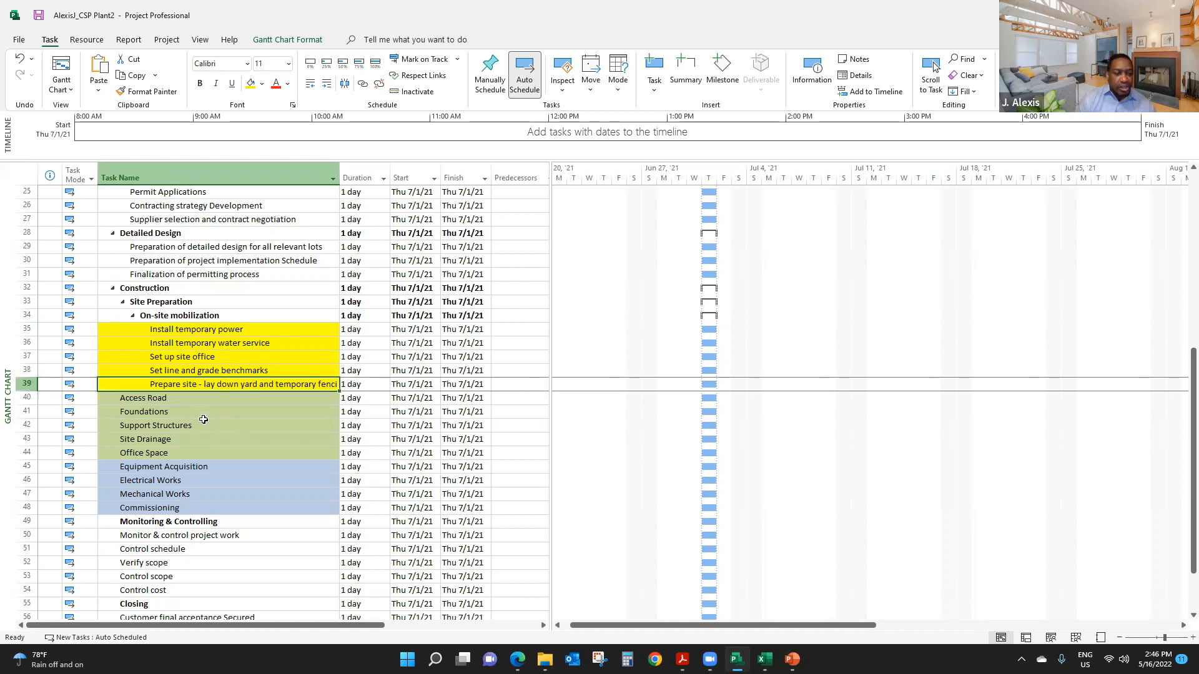
{"action": "left_click_drag", "start_coordinate": [175, 401], "coordinate": [181, 507]}
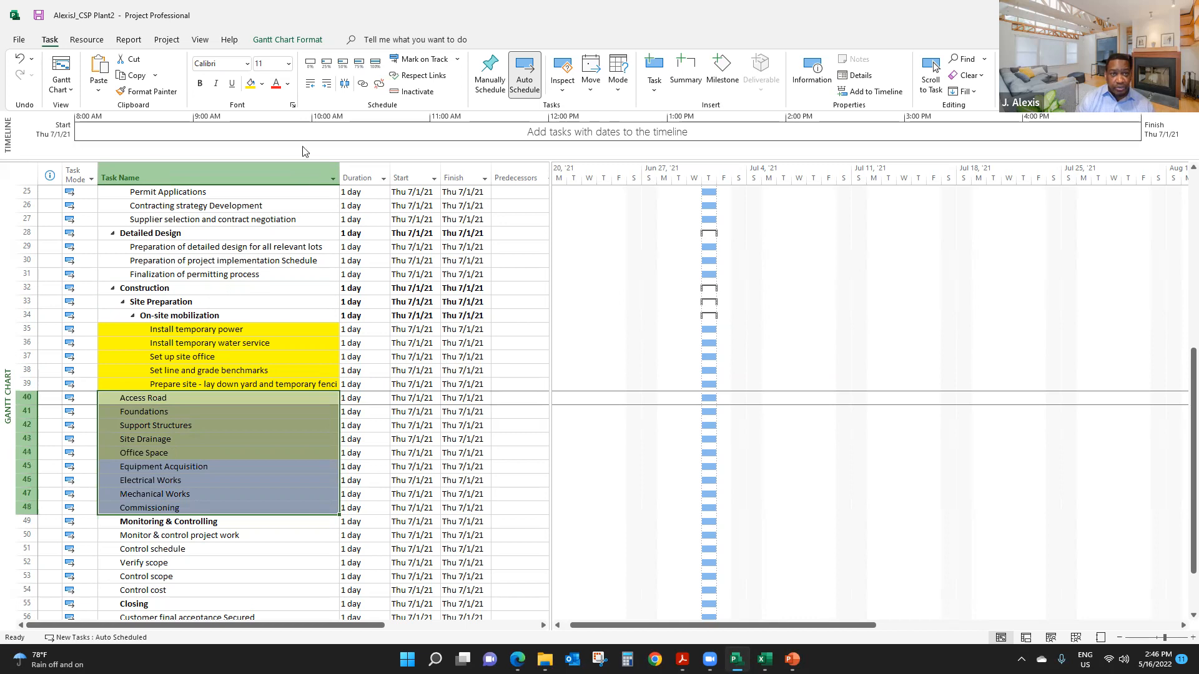
{"action": "left_click", "coordinate": [326, 89]}
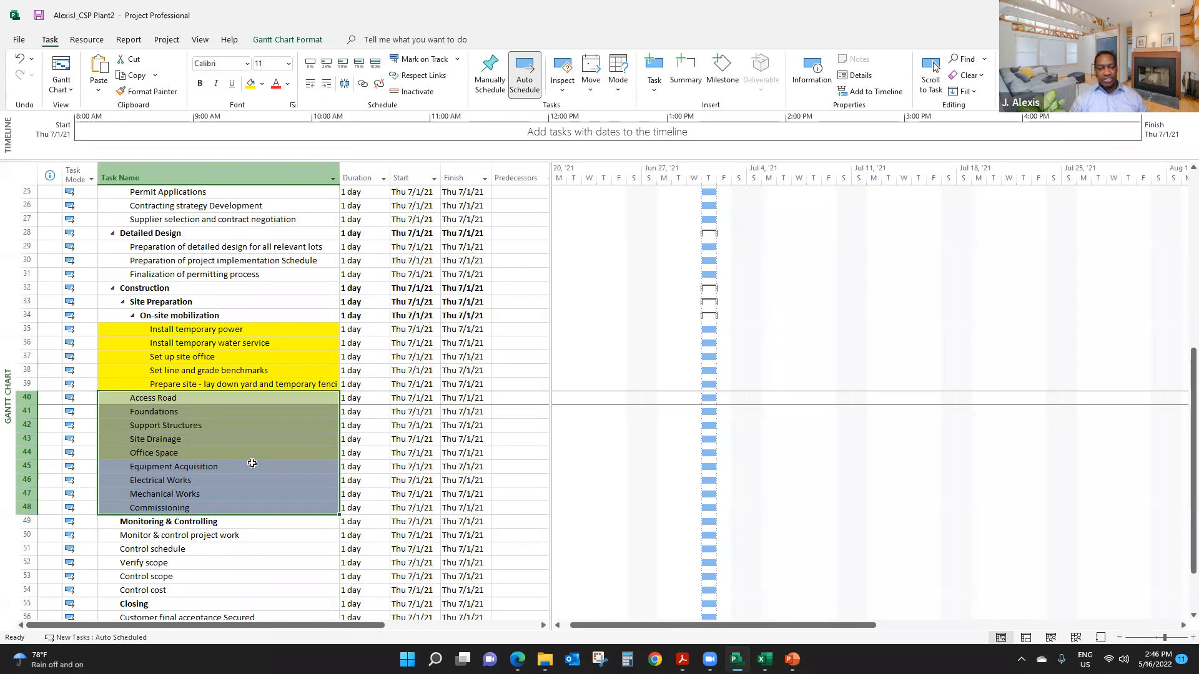
- Indent the five tasks from Monitor & control project work to Control cost as subtasks of Monitoring & Controlling
{"action": "scroll", "coordinate": [244, 454], "scroll_direction": "up", "scroll_amount": 3}
{"action": "scroll", "coordinate": [243, 453], "scroll_direction": "down", "scroll_amount": 6}
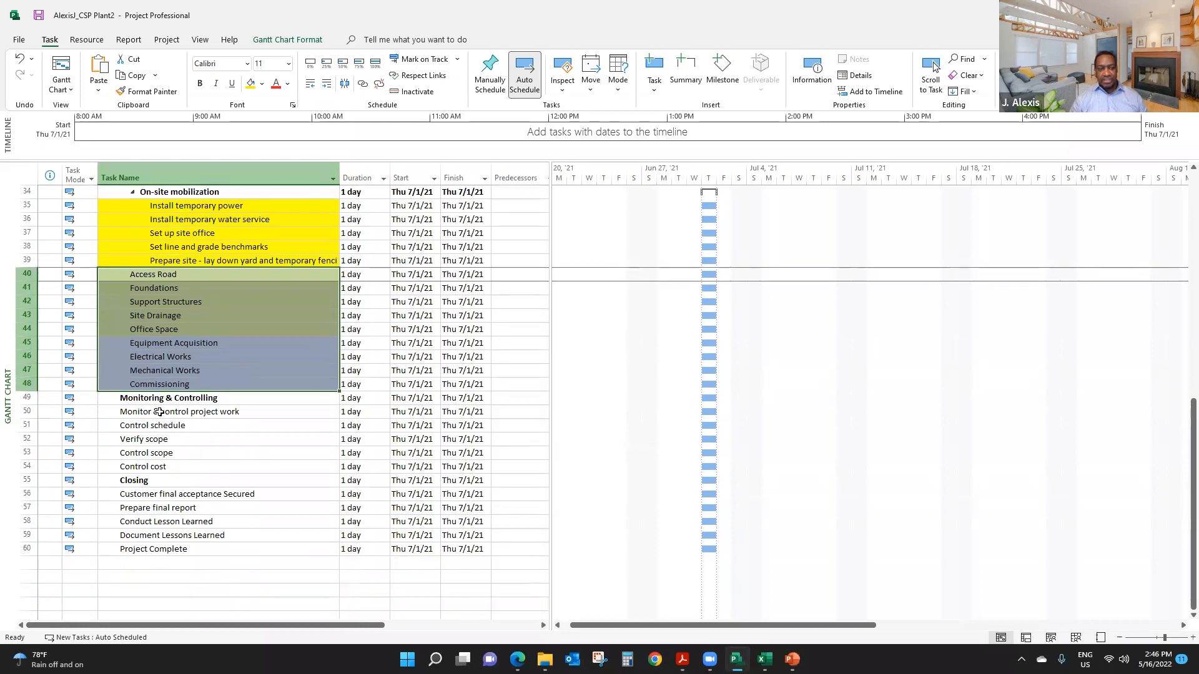
{"action": "left_click_drag", "start_coordinate": [159, 412], "coordinate": [168, 465]}
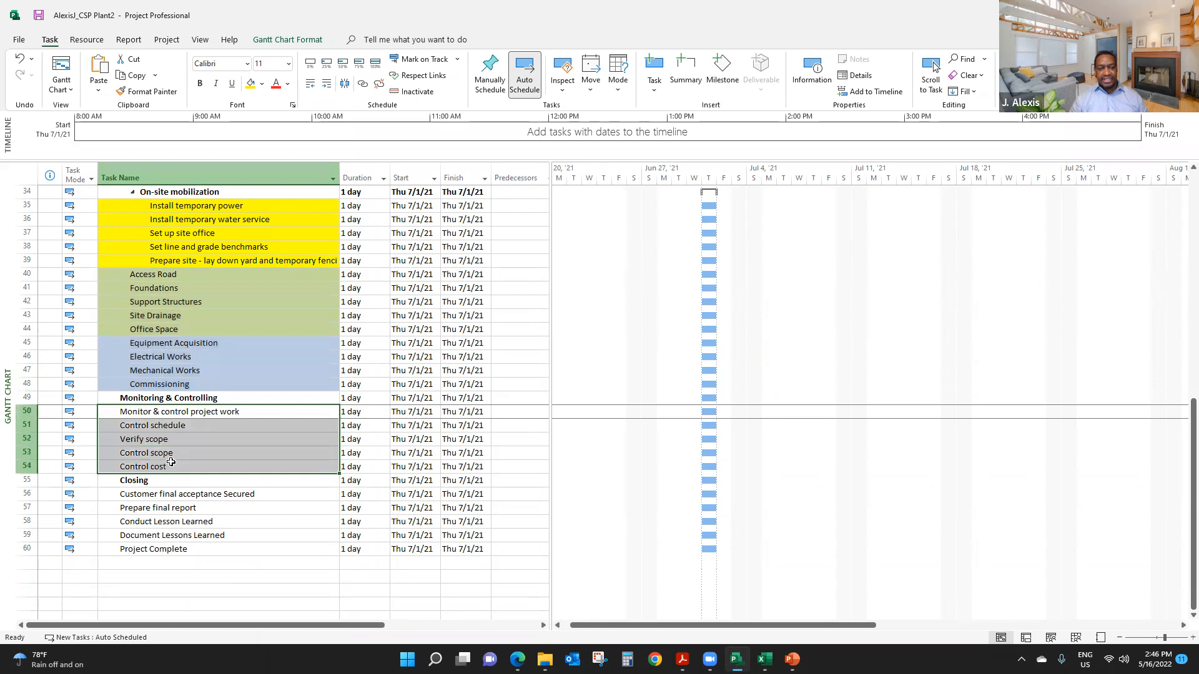
{"action": "left_click", "coordinate": [326, 88]}
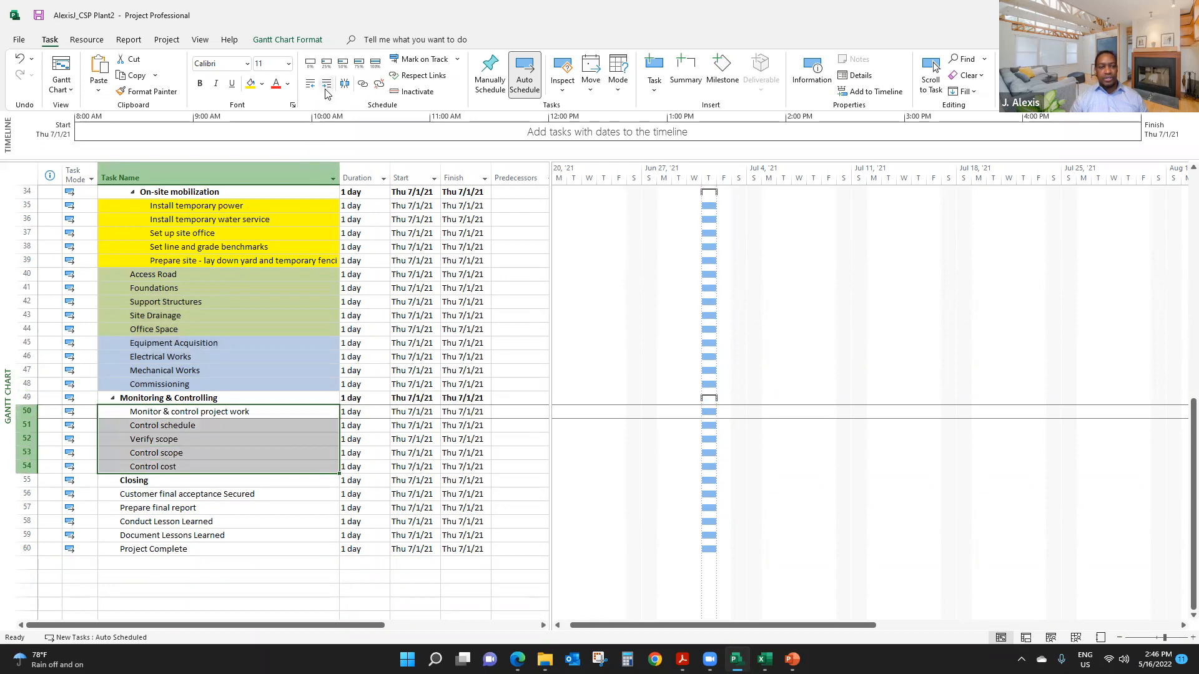
- Indent the four tasks from Customer final acceptance Secured to Document Lessons Learned as subtasks of Closing
{"action": "scroll", "coordinate": [262, 487], "scroll_direction": "down", "scroll_amount": 1}
{"action": "left_click", "coordinate": [207, 455]}
{"action": "left_click_drag", "start_coordinate": [207, 455], "coordinate": [214, 495]}
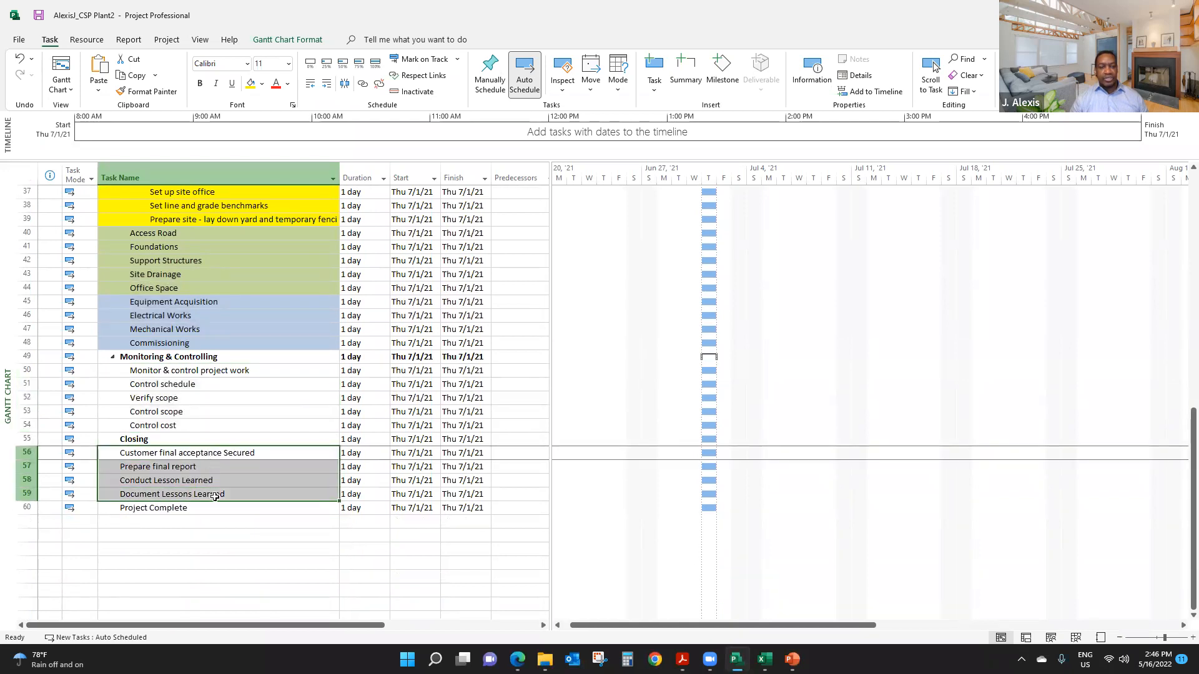
{"action": "left_click", "coordinate": [327, 88]}
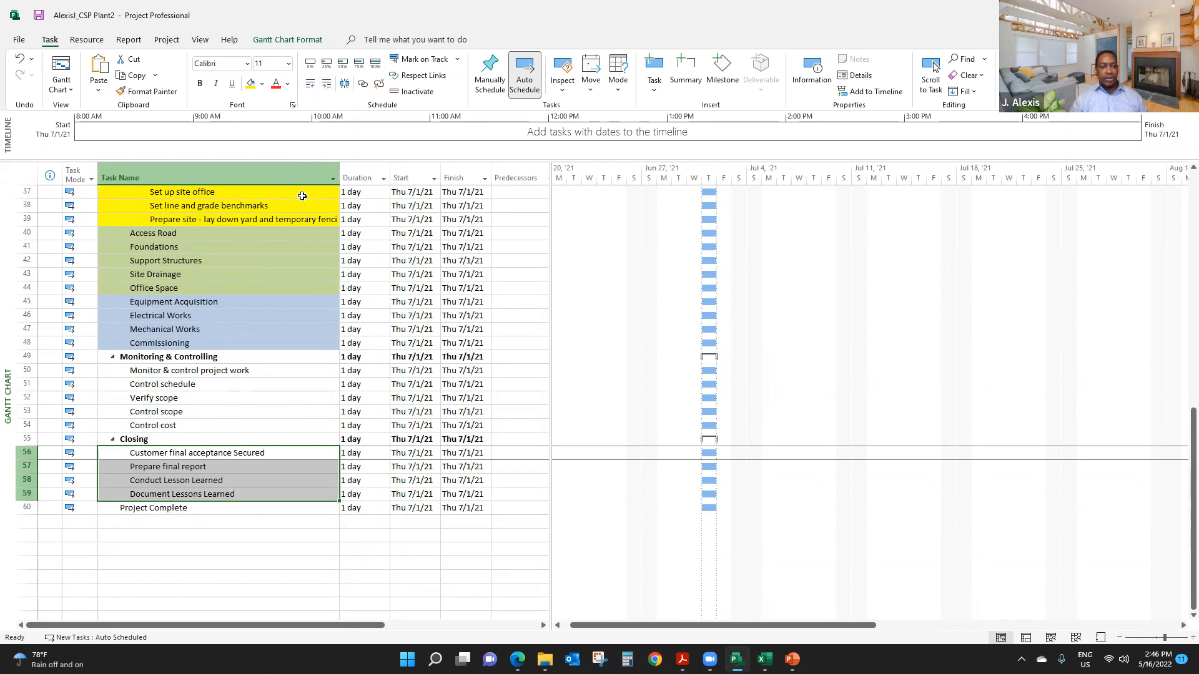
- Make Project Complete a milestone by setting its duration to 0 days
{"action": "left_click", "coordinate": [250, 509]}
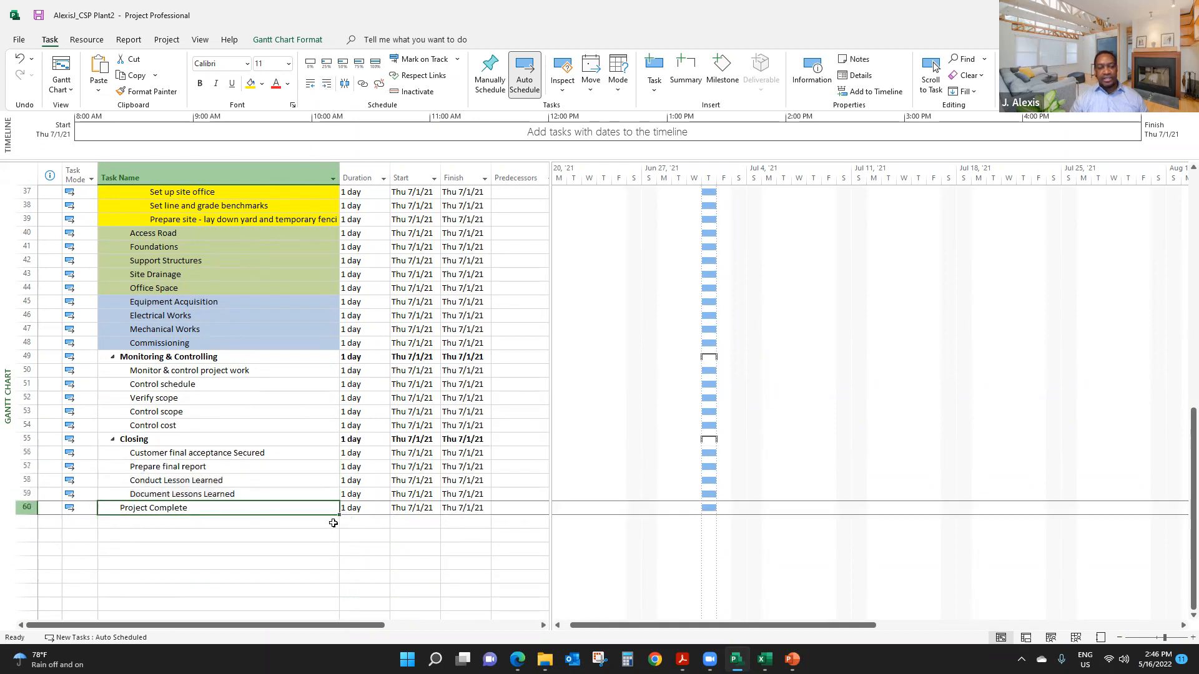
{"action": "left_click", "coordinate": [360, 511]}
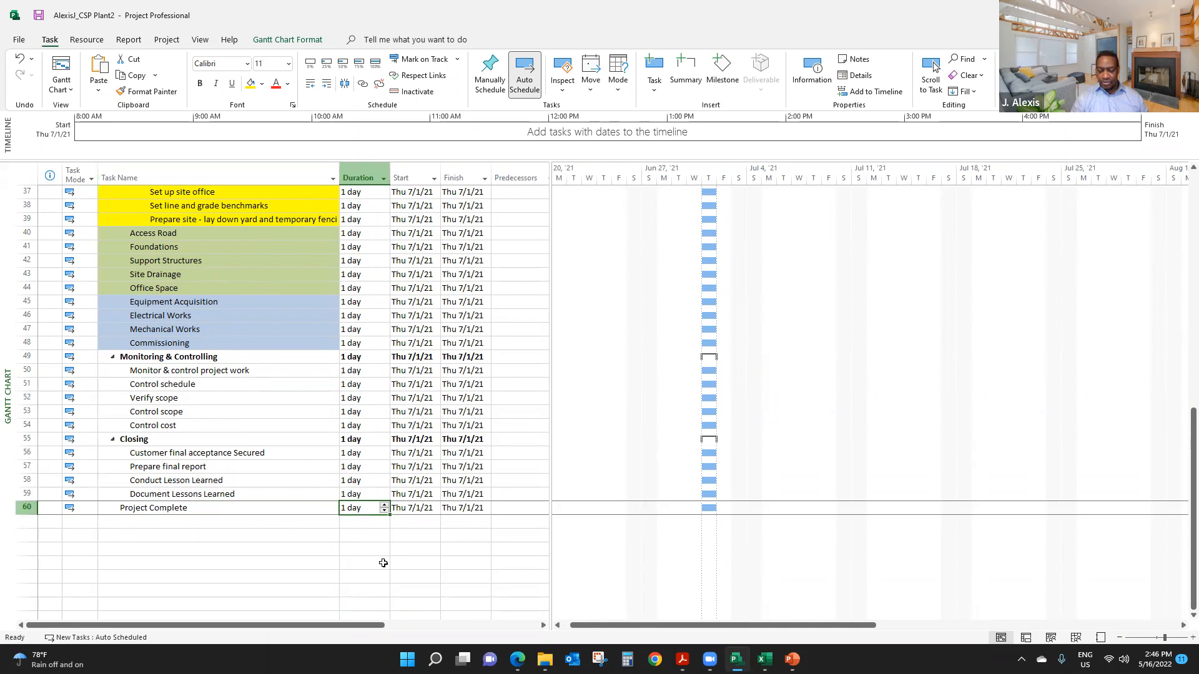
{"action": "type", "text": "0"}
{"action": "key", "text": "Return"}
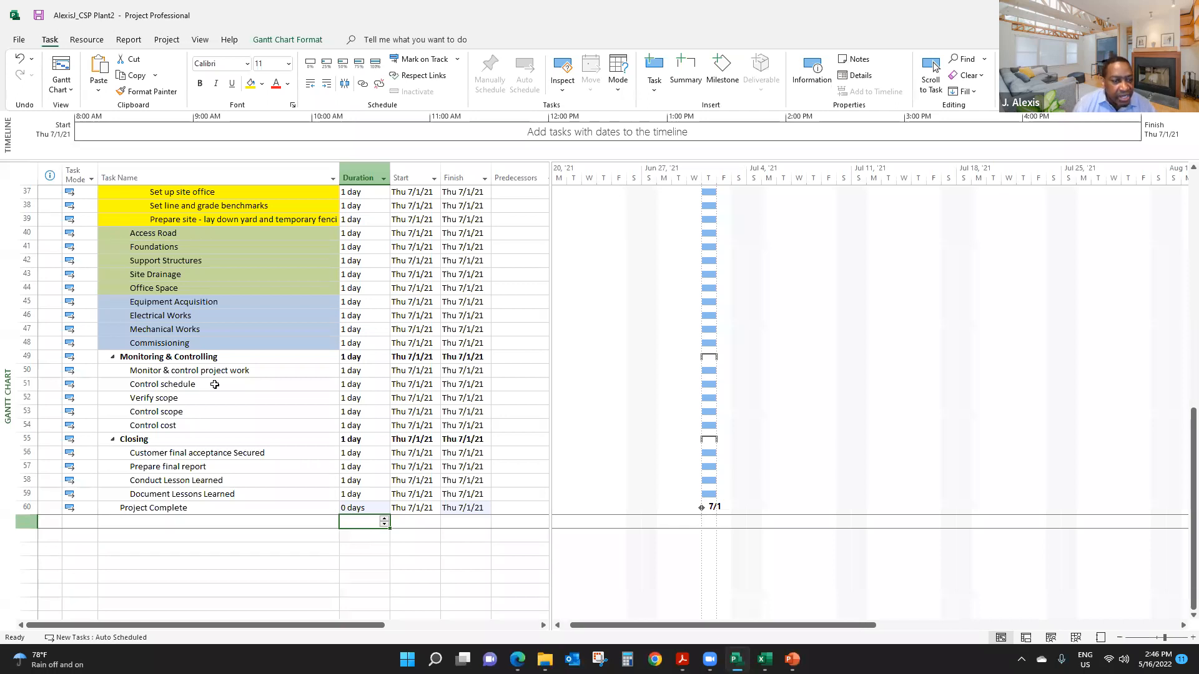
- Review the whole task outline from the Concentrating Solar Power Plant WBS summary down to Project Complete
{"action": "scroll", "coordinate": [214, 384], "scroll_direction": "up", "scroll_amount": 4}
{"action": "scroll", "coordinate": [222, 379], "scroll_direction": "up", "scroll_amount": 5}
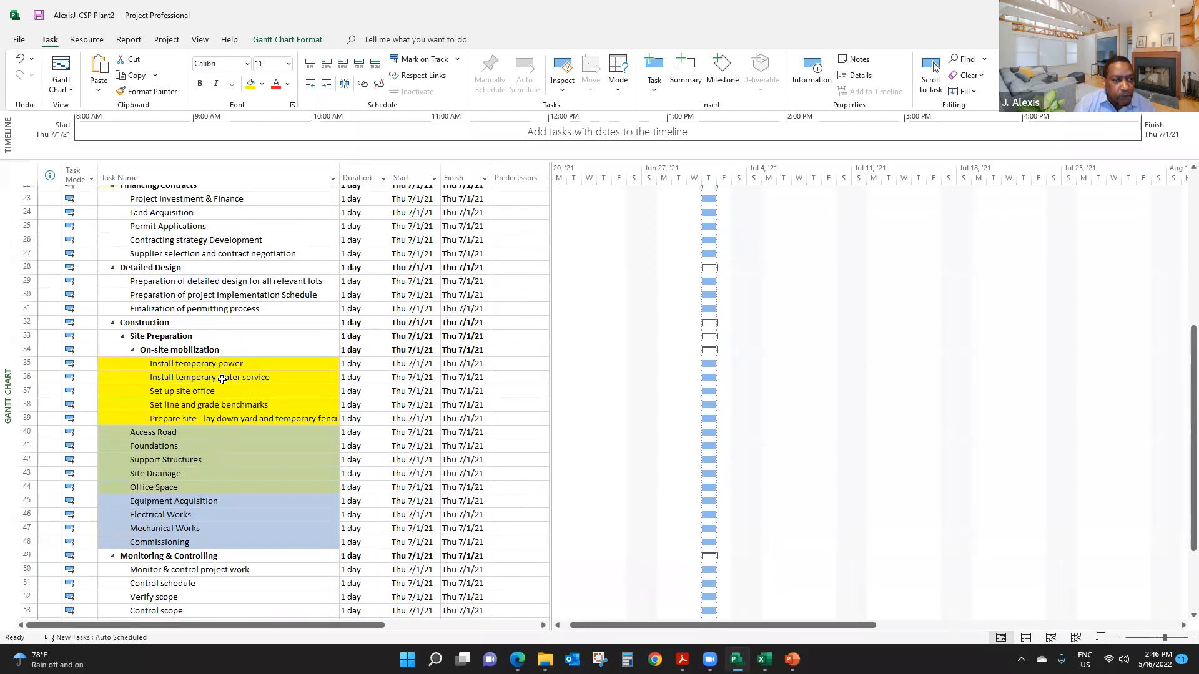
{"action": "scroll", "coordinate": [257, 350], "scroll_direction": "up", "scroll_amount": 3}
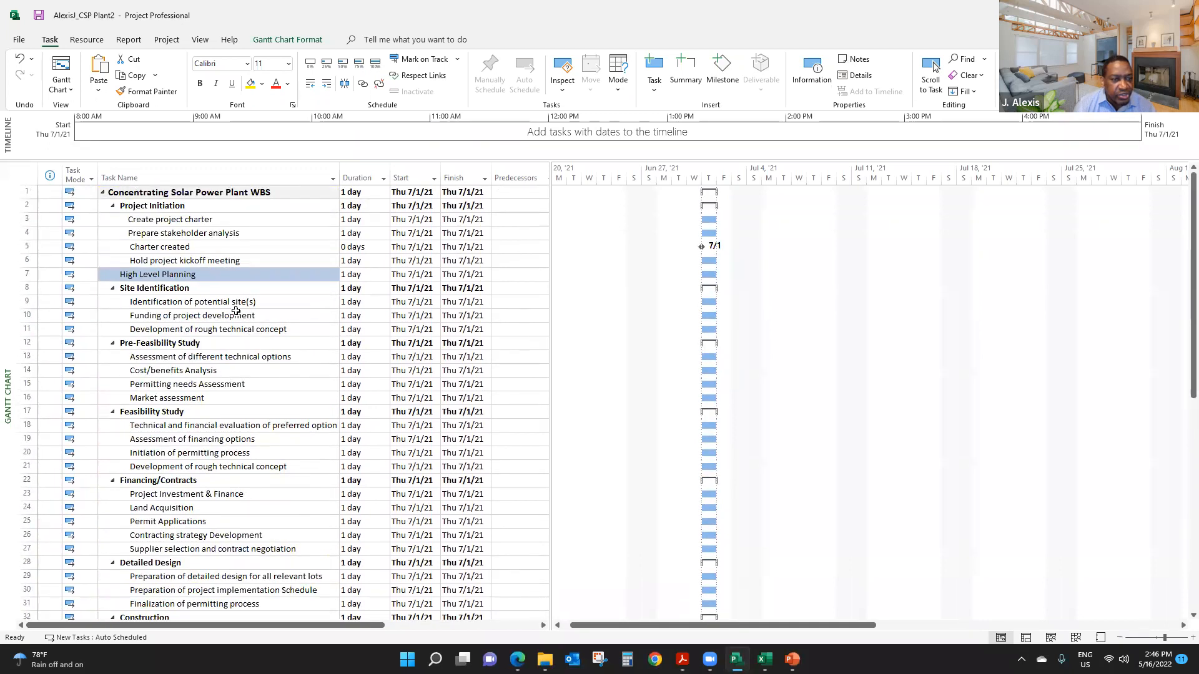
{"action": "scroll", "coordinate": [357, 399], "scroll_direction": "down", "scroll_amount": 7}
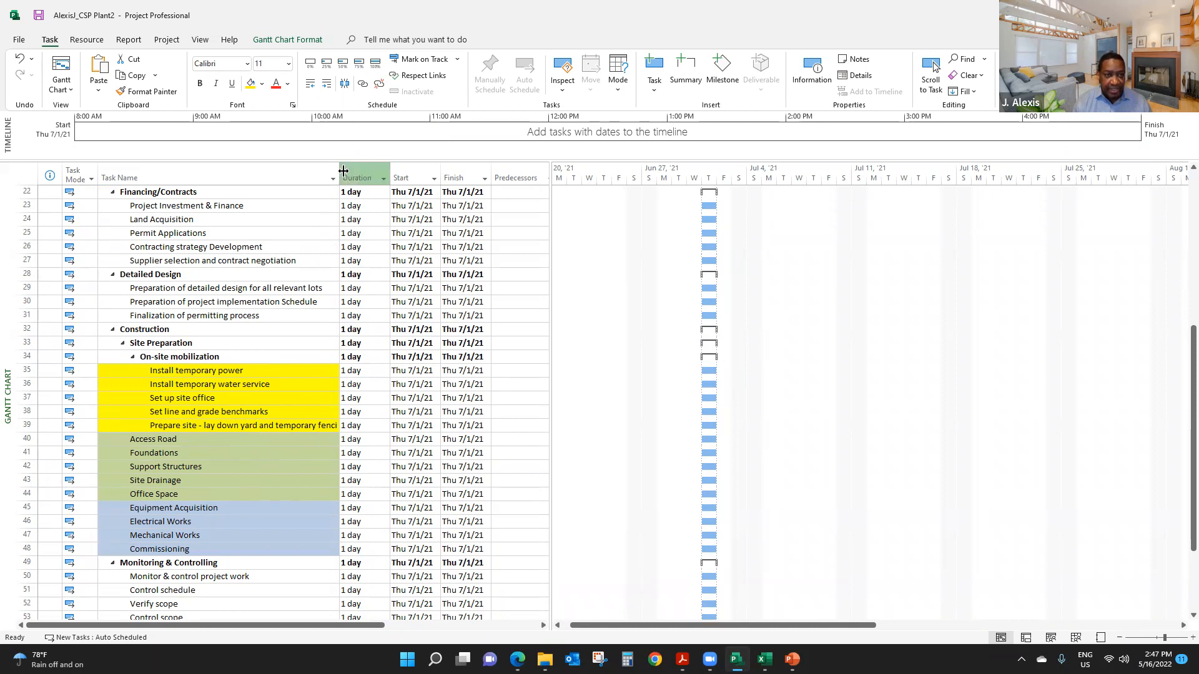
{"action": "scroll", "coordinate": [258, 449], "scroll_direction": "down", "scroll_amount": 3}
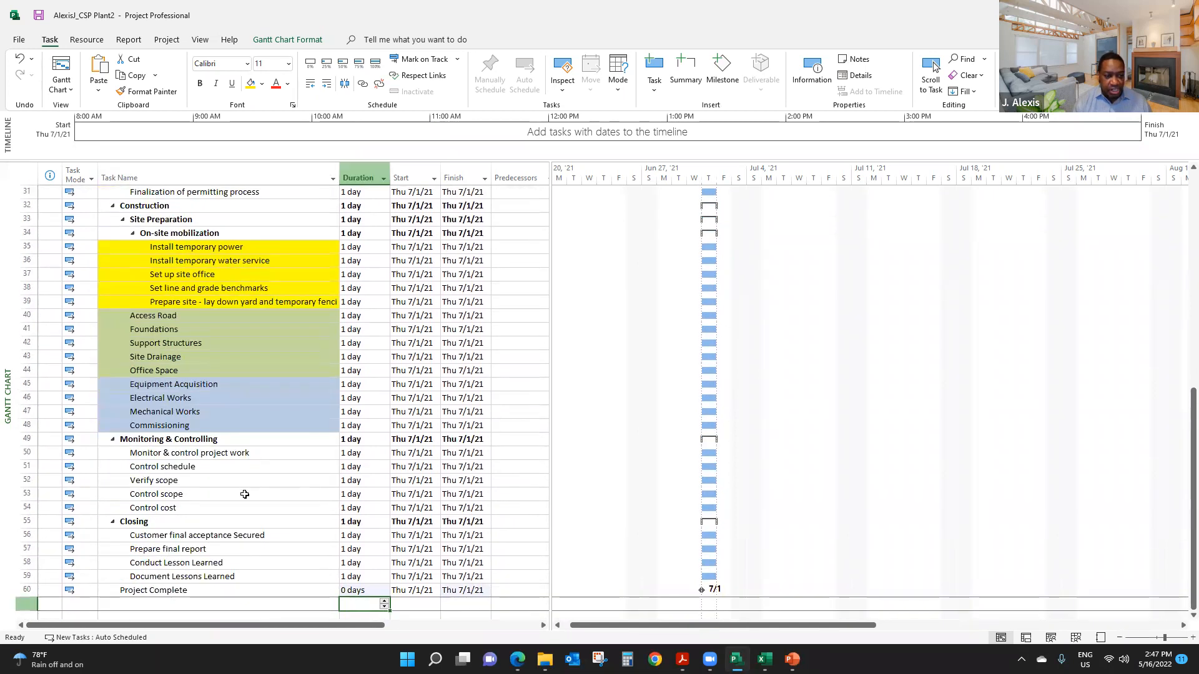
{"action": "scroll", "coordinate": [244, 499], "scroll_direction": "down", "scroll_amount": 2}
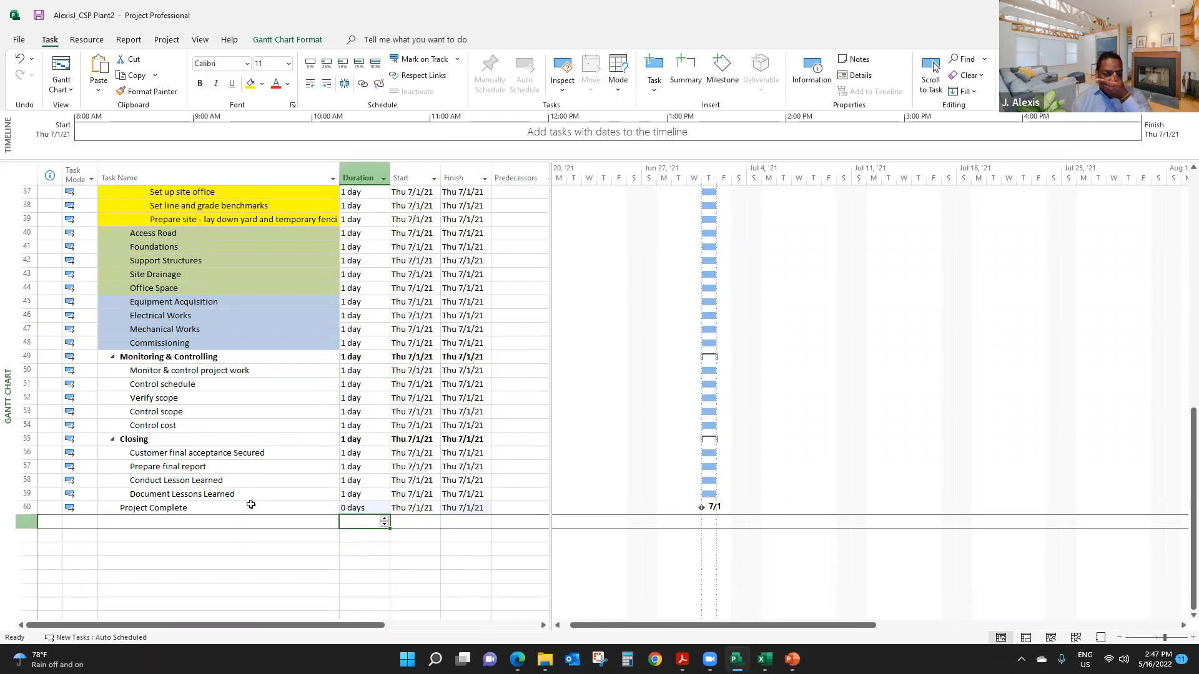
{"action": "scroll", "coordinate": [247, 515], "scroll_direction": "up", "scroll_amount": 10}
{"action": "scroll", "coordinate": [250, 505], "scroll_direction": "up", "scroll_amount": 2}
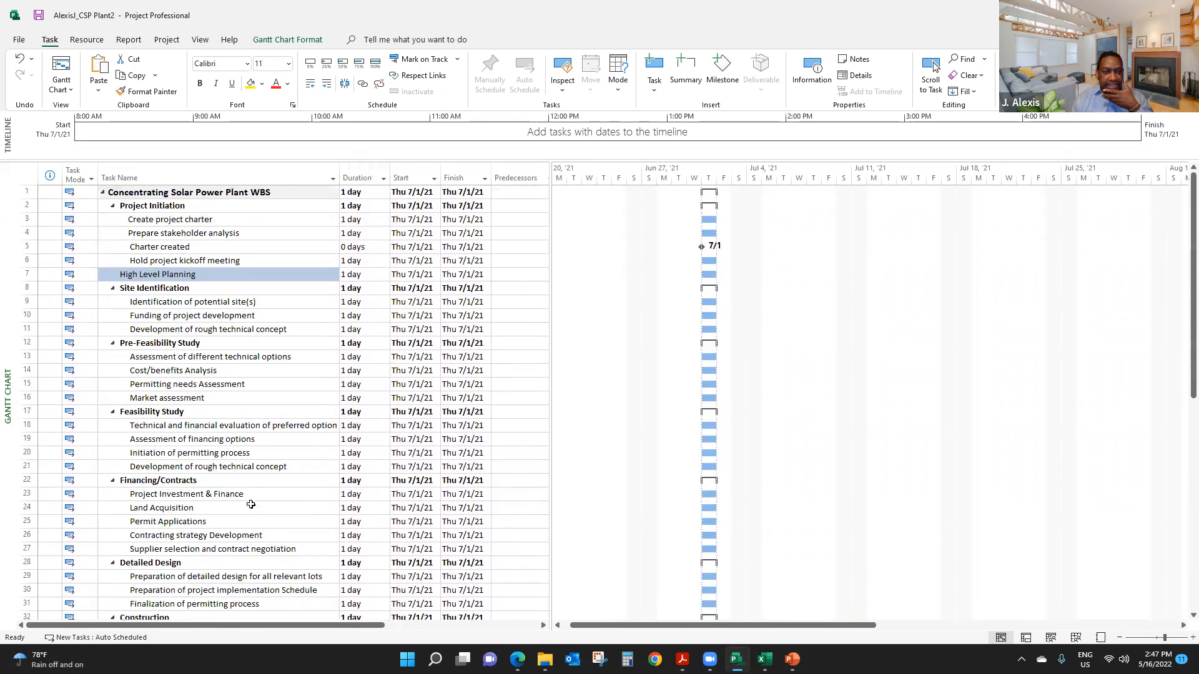
{"action": "left_click", "coordinate": [246, 195]}
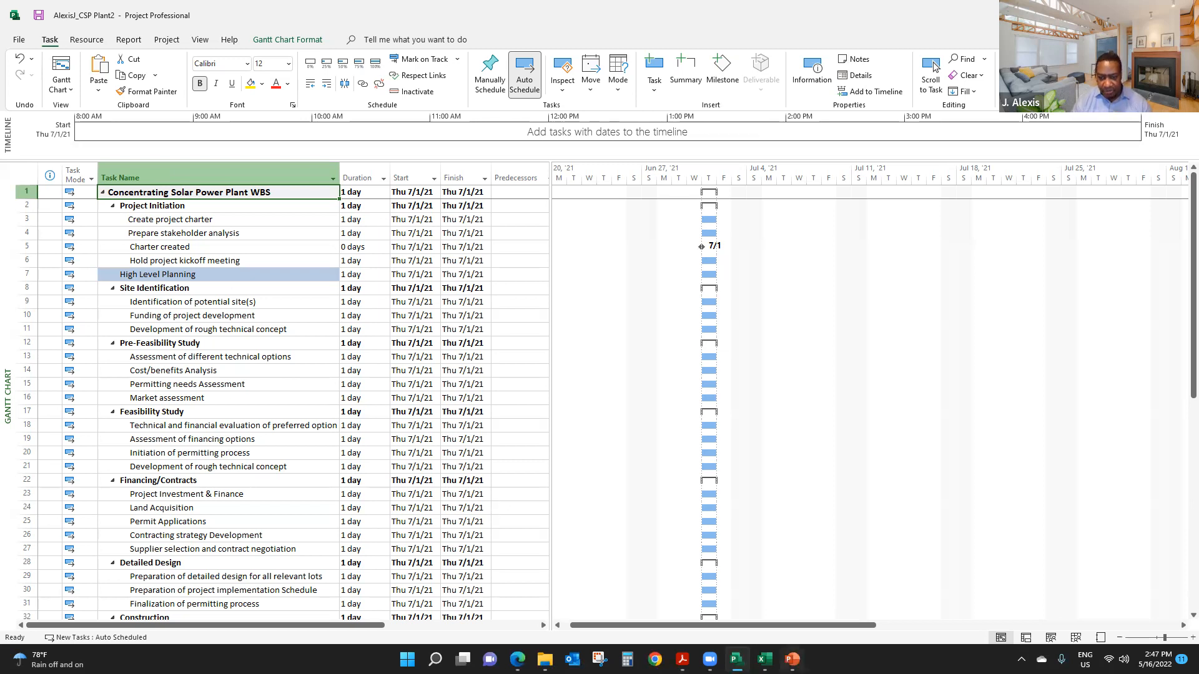
- Switch to the Excel project data workbook and copy the durations from Create project charter to Project Complete, cells C3:C60
{"action": "left_click", "coordinate": [764, 658]}
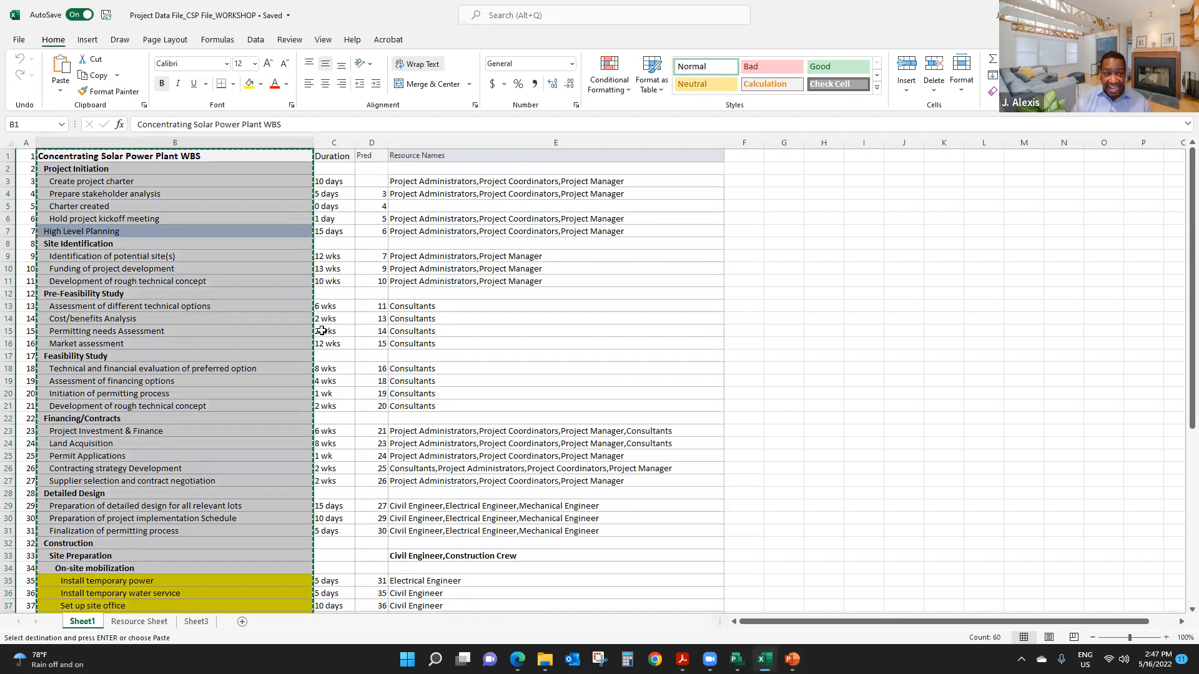
{"action": "left_click", "coordinate": [331, 185]}
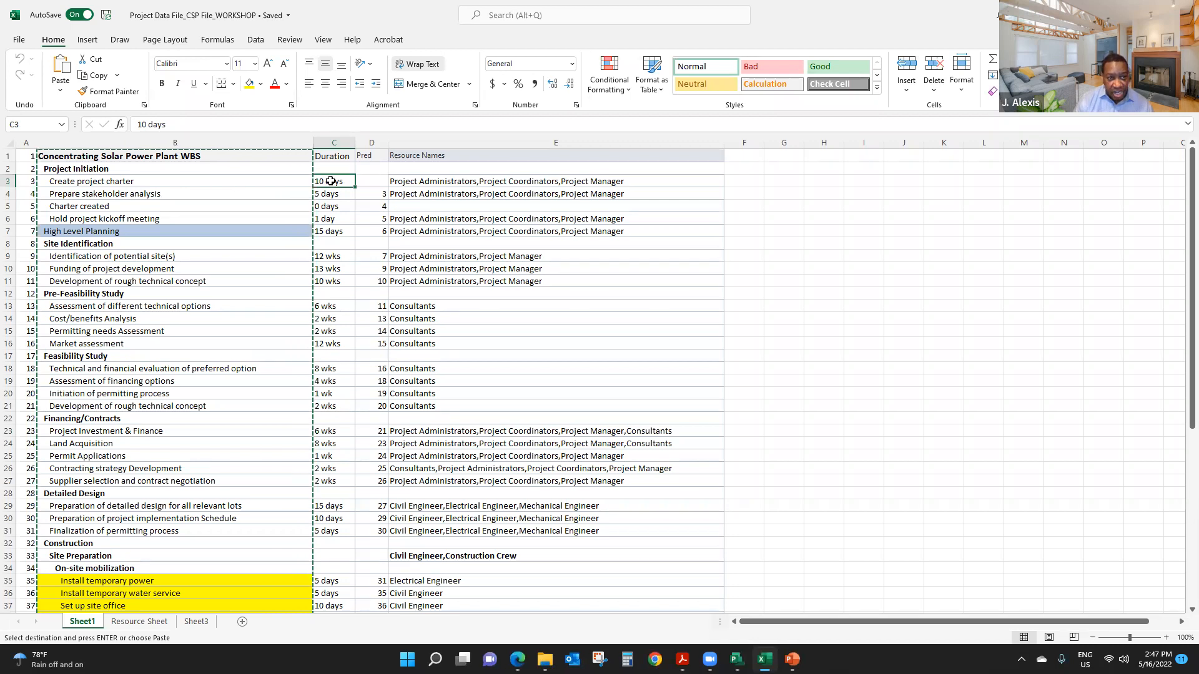
{"action": "left_click_drag", "start_coordinate": [331, 181], "coordinate": [332, 509]}
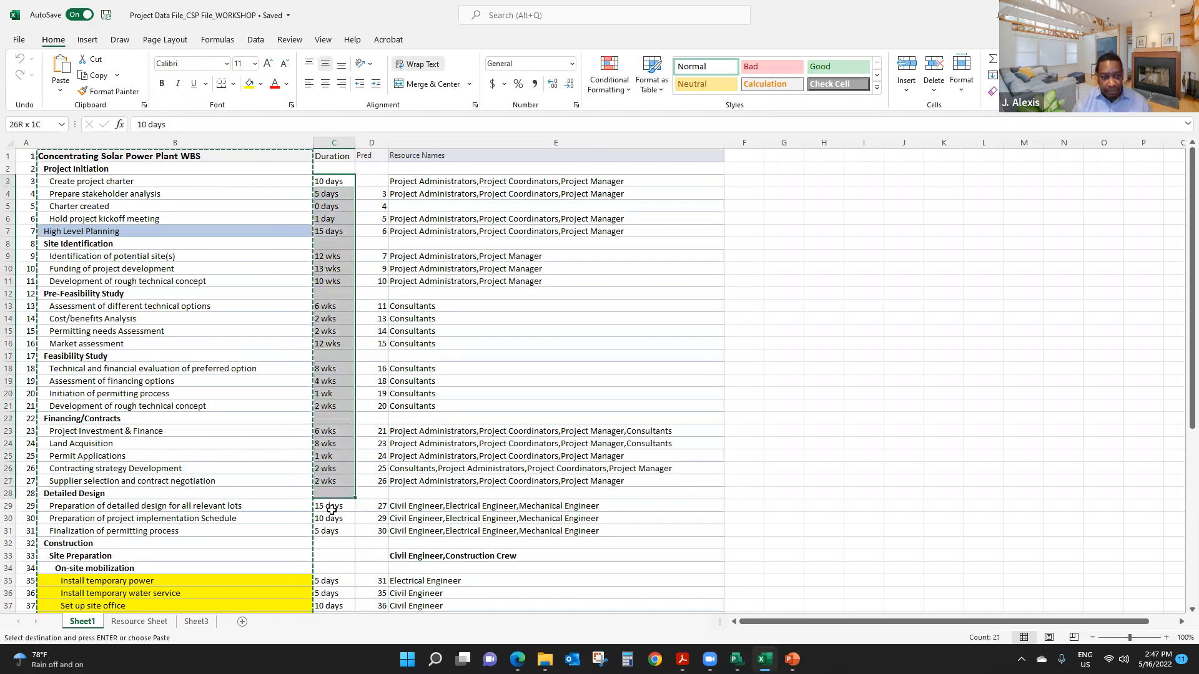
{"action": "left_click_drag", "start_coordinate": [322, 608], "coordinate": [342, 584]}
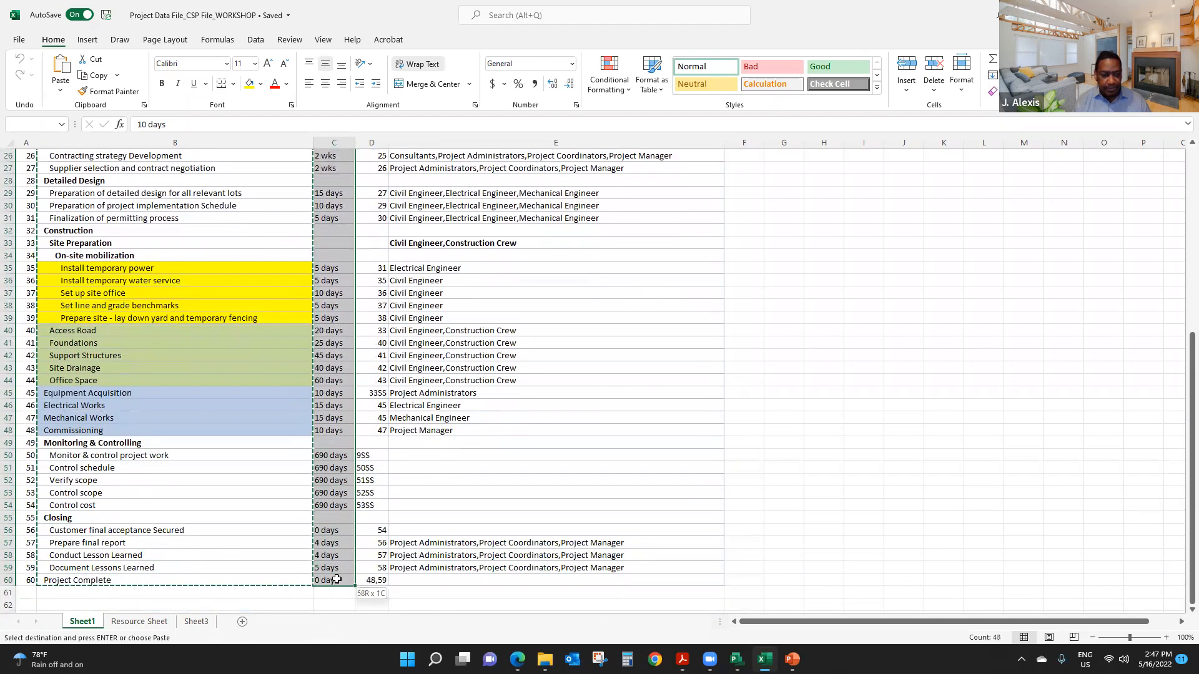
{"action": "key", "text": "Escape"}
{"action": "key", "text": "ctrl+c"}
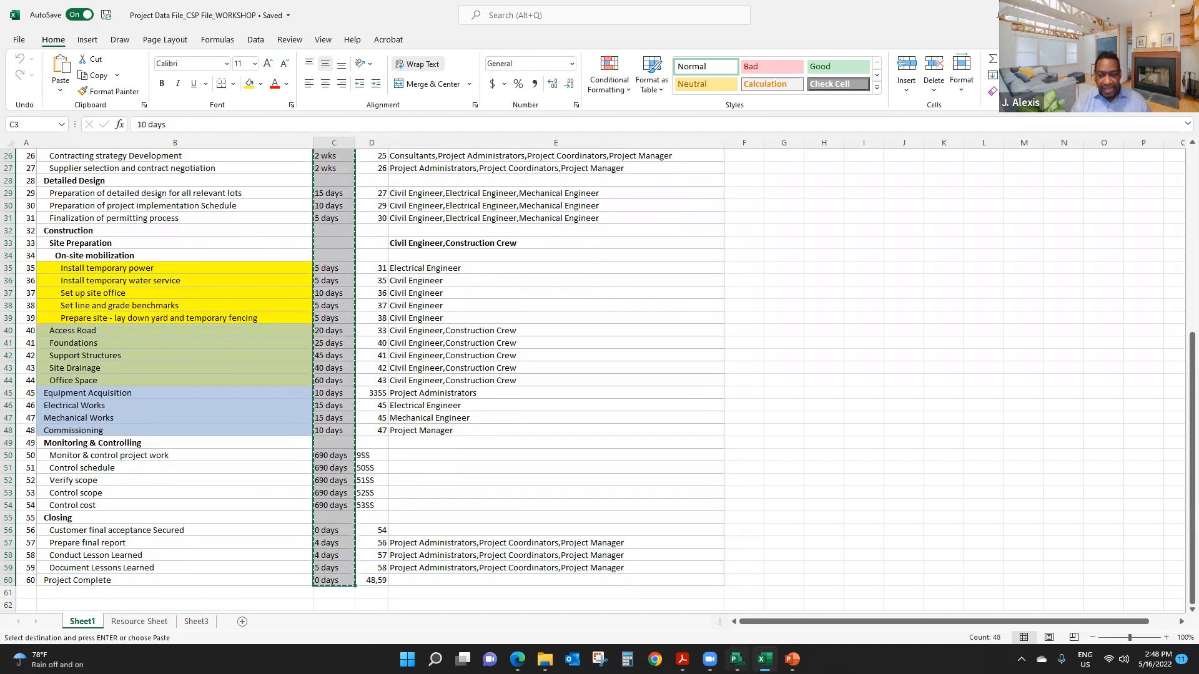
- Switch back to Microsoft Project and paste the copied durations into the Duration column starting at Create project charter
{"action": "key", "text": "alt+Tab"}
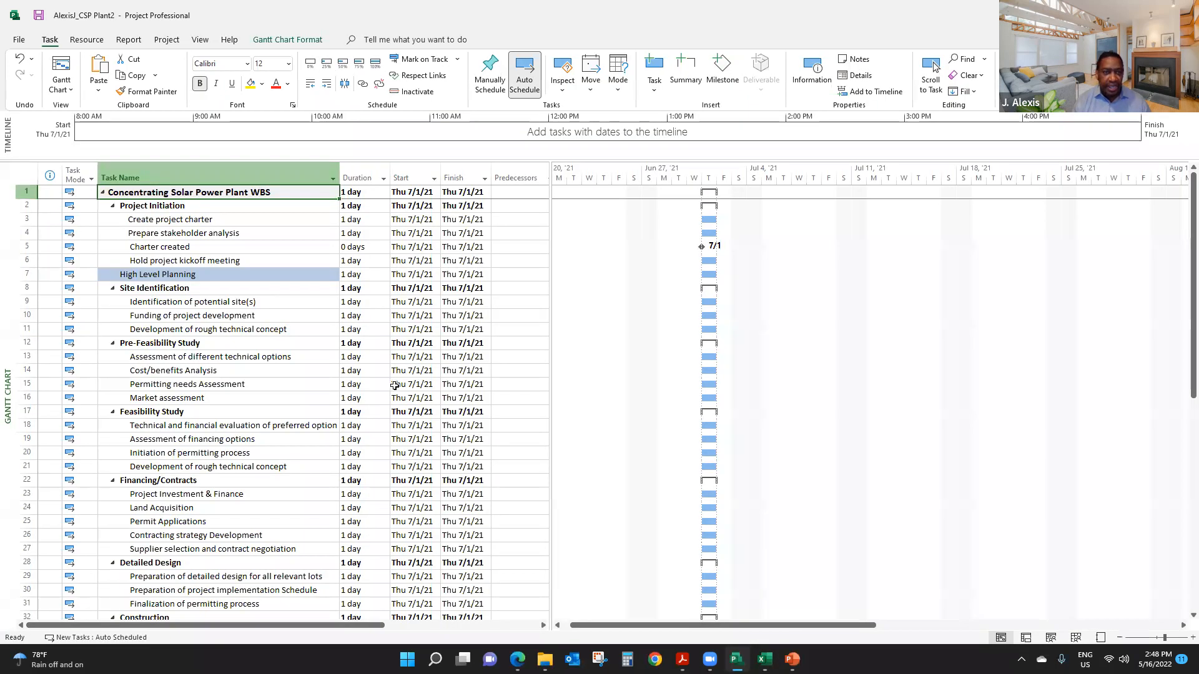
{"action": "left_click", "coordinate": [357, 220]}
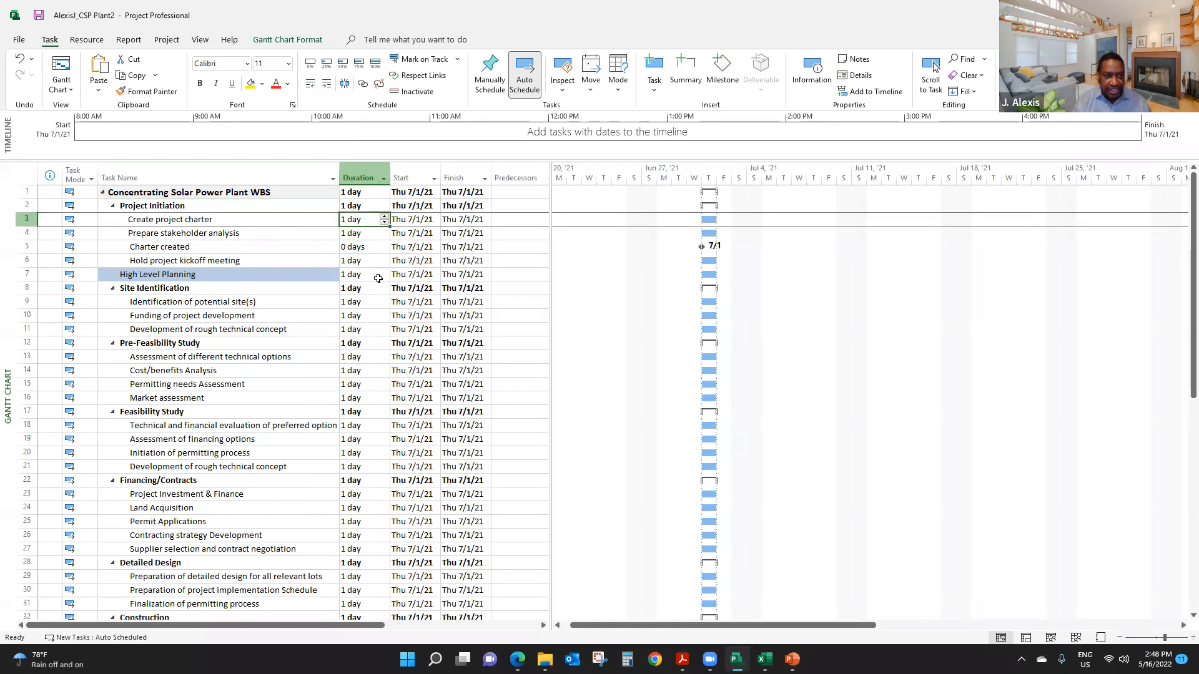
{"action": "key", "text": "ctrl+v"}
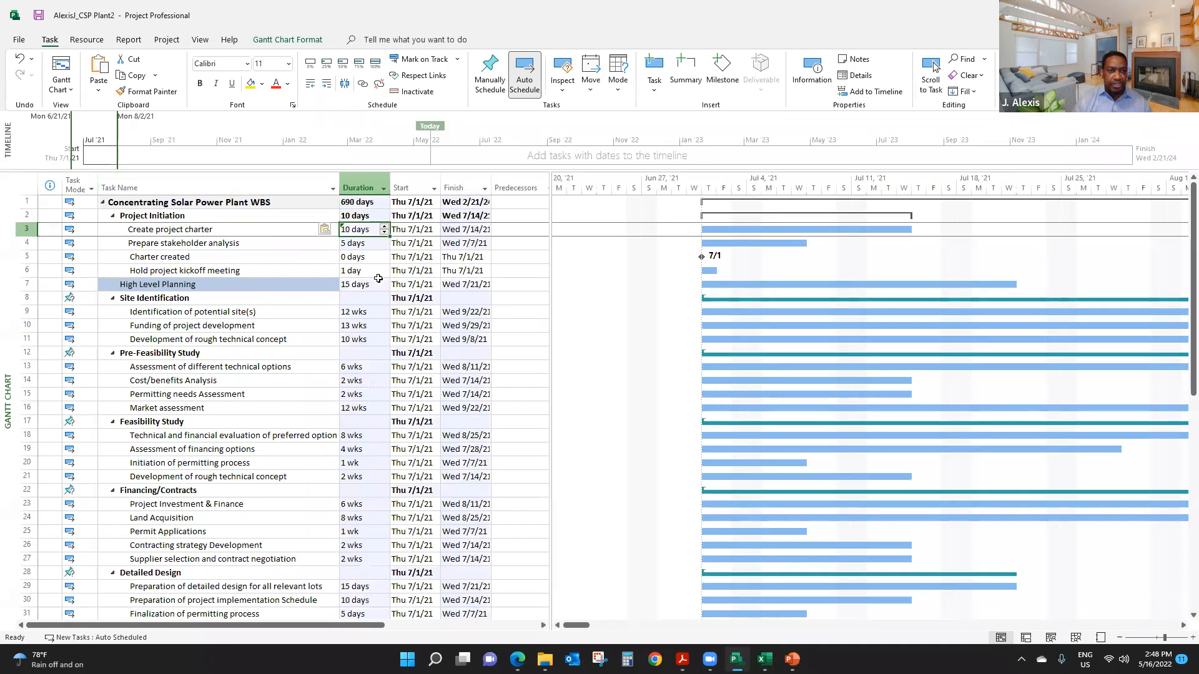
- Check the pasted durations for every task and phase down to Project Complete
{"action": "left_click", "coordinate": [365, 316]}
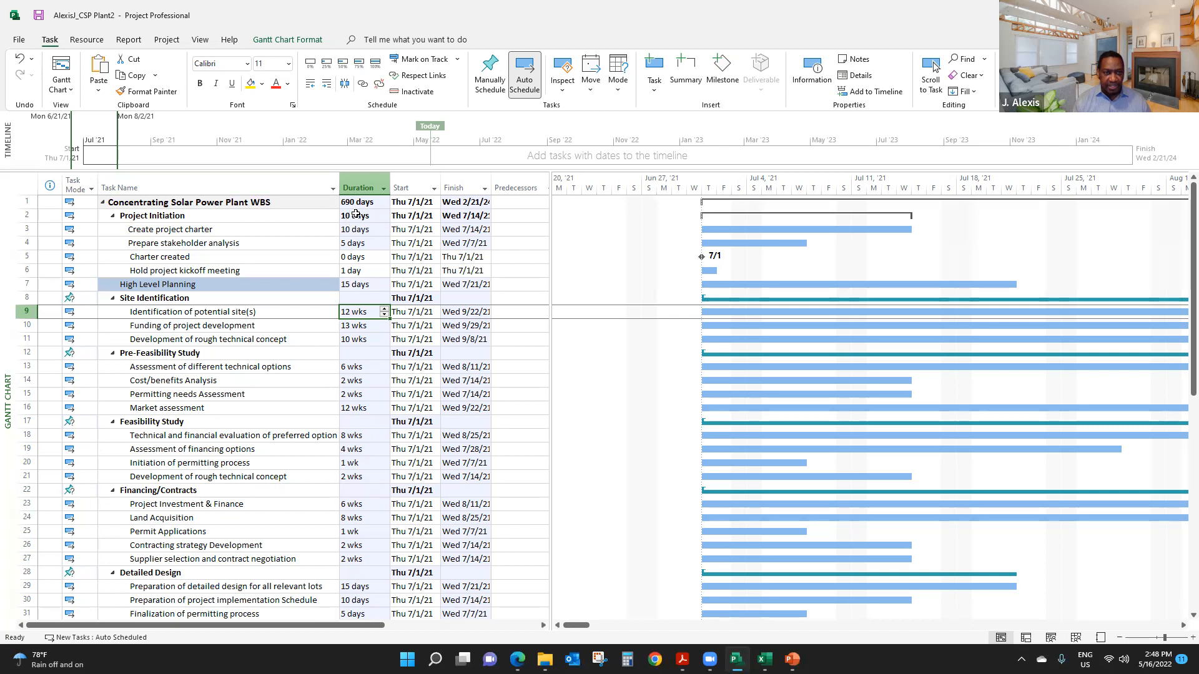
{"action": "scroll", "coordinate": [362, 243], "scroll_direction": "down", "scroll_amount": 1}
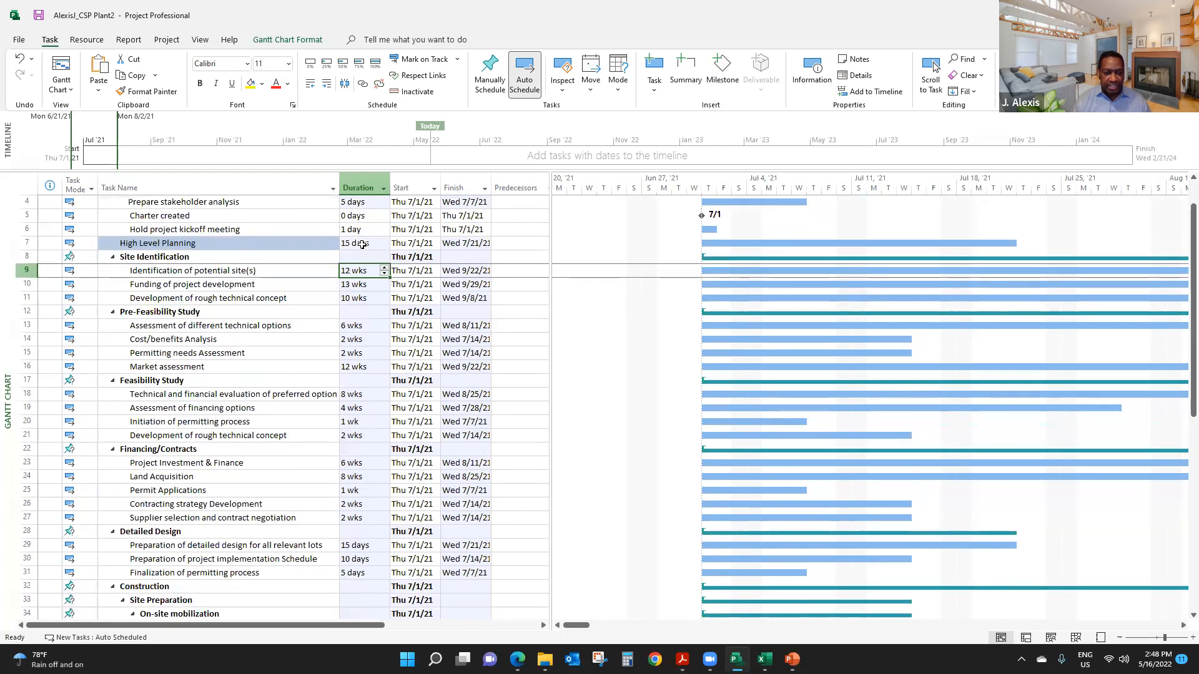
{"action": "scroll", "coordinate": [361, 263], "scroll_direction": "down", "scroll_amount": 3}
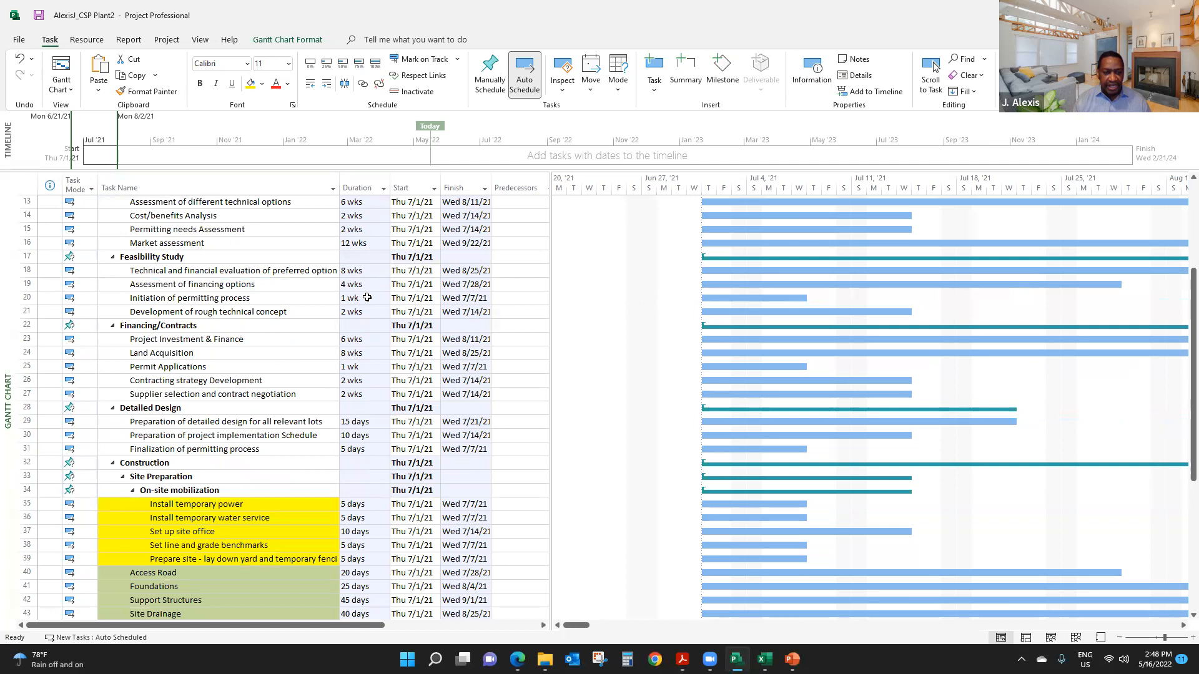
{"action": "scroll", "coordinate": [361, 270], "scroll_direction": "down", "scroll_amount": 7}
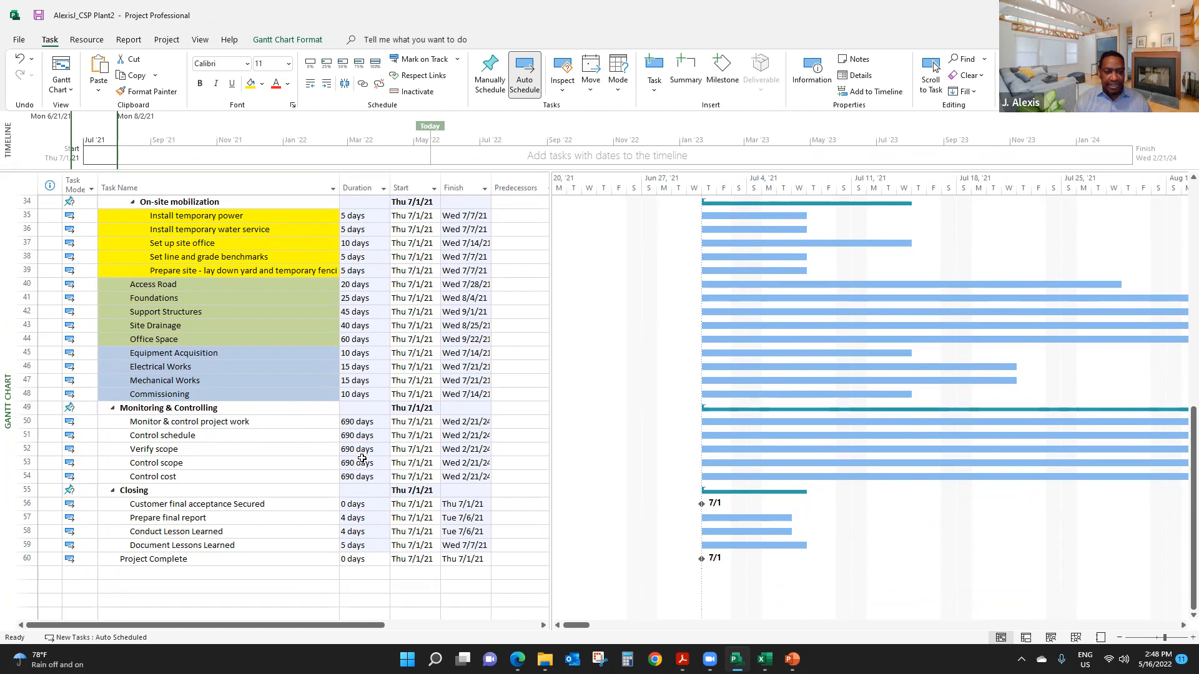
{"action": "scroll", "coordinate": [363, 459], "scroll_direction": "up", "scroll_amount": 4}
{"action": "scroll", "coordinate": [362, 459], "scroll_direction": "down", "scroll_amount": 5}
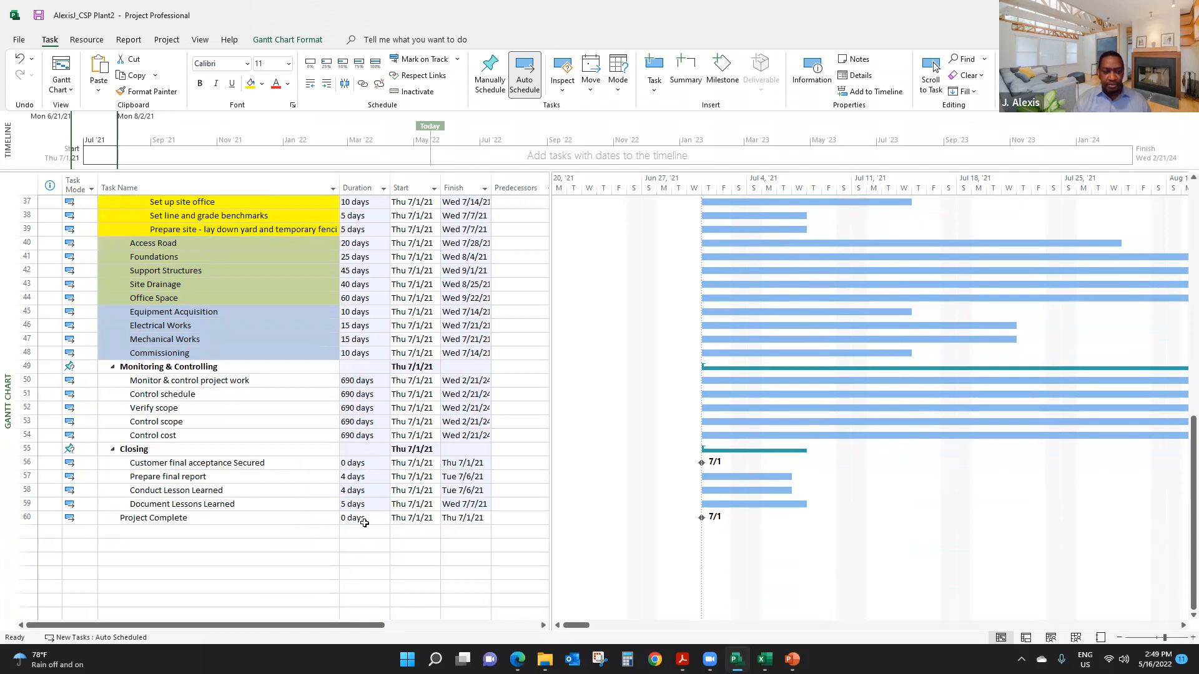
- Switch every task in the plan to the Auto Schedule task mode
{"action": "scroll", "coordinate": [362, 512], "scroll_direction": "up", "scroll_amount": 12}
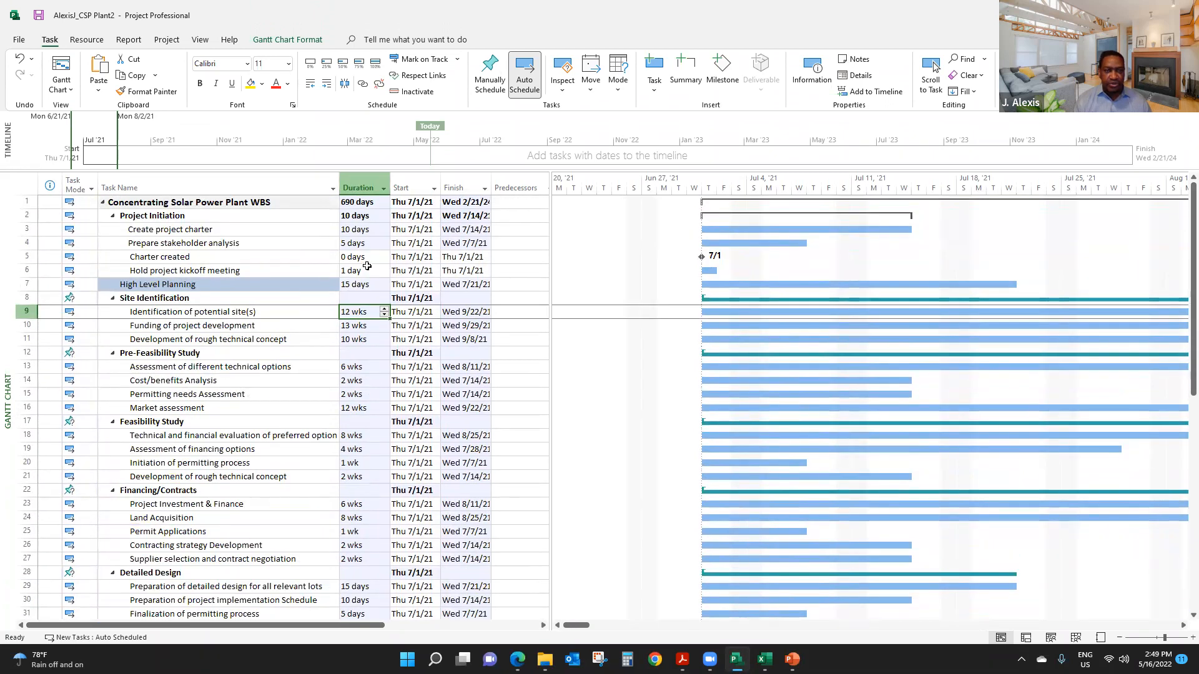
{"action": "left_click", "coordinate": [161, 339]}
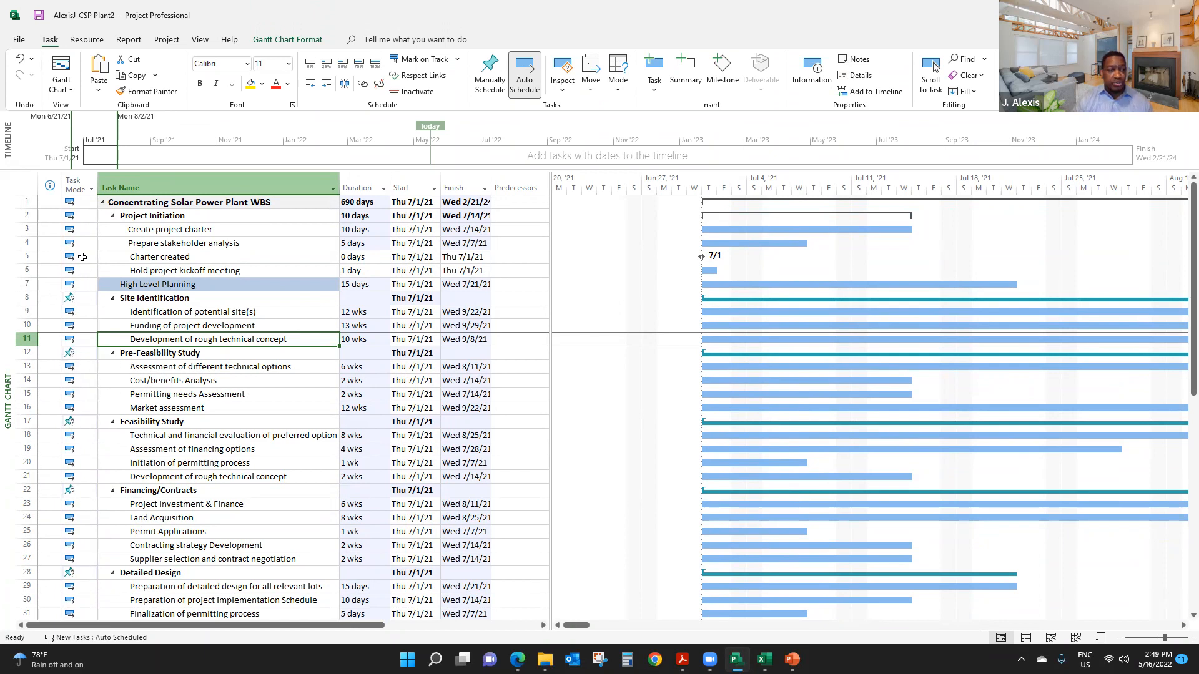
{"action": "left_click", "coordinate": [75, 184]}
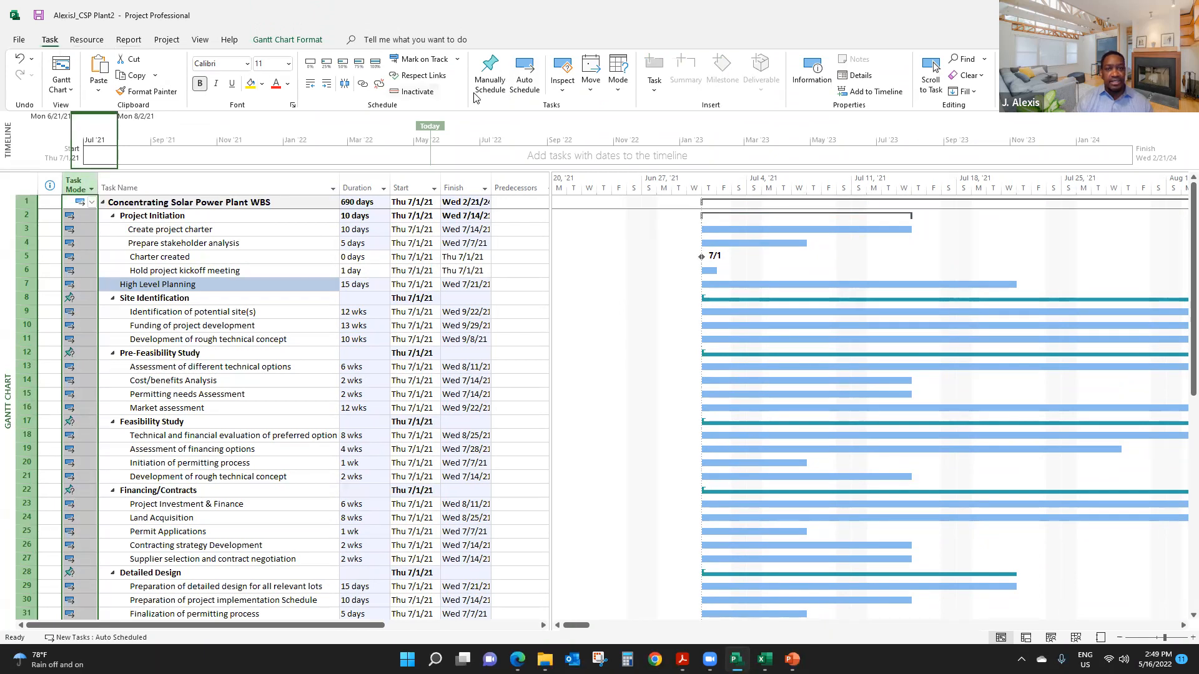
{"action": "left_click", "coordinate": [525, 70]}
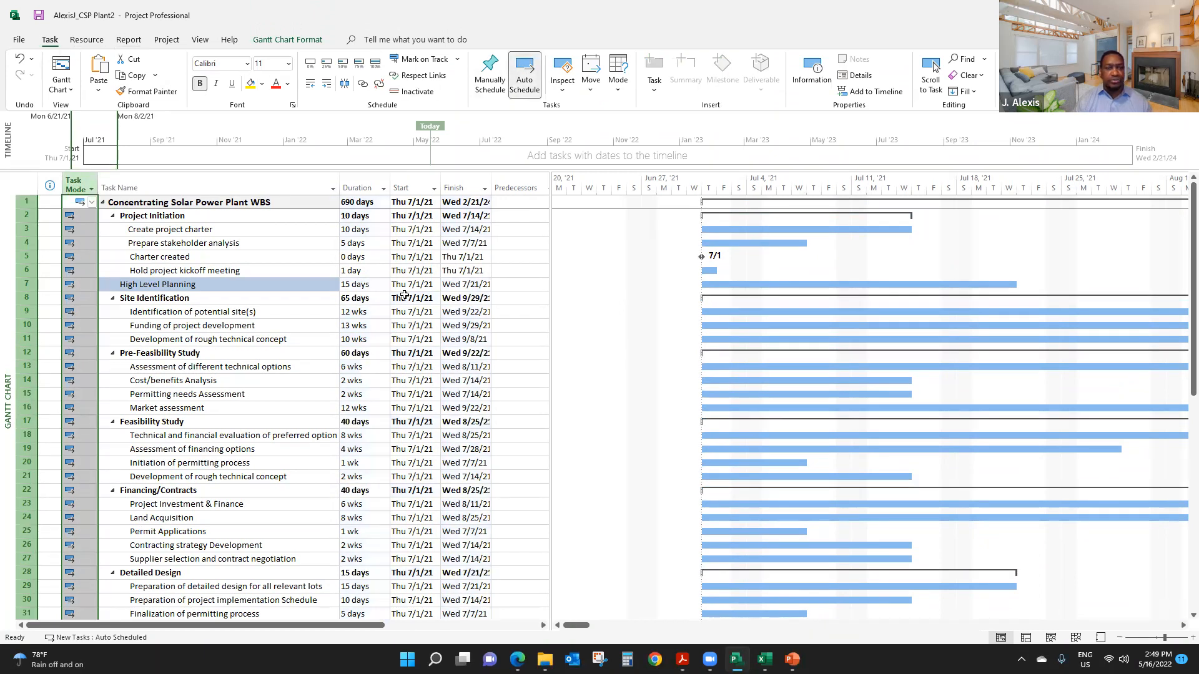
{"action": "left_click", "coordinate": [326, 343]}
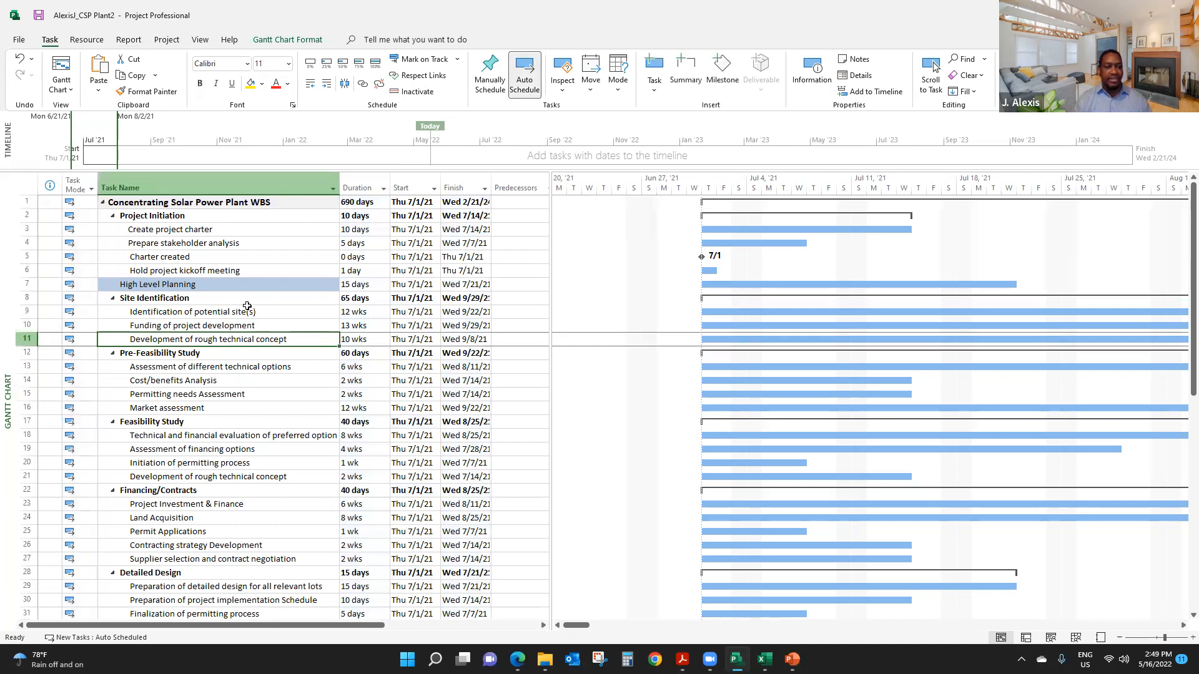
- Review the phase durations, finish dates and task outline from the Concentrating Solar Power Plant WBS summary down to Project Complete
{"action": "scroll", "coordinate": [247, 306], "scroll_direction": "down", "scroll_amount": 17}
{"action": "scroll", "coordinate": [252, 326], "scroll_direction": "up", "scroll_amount": 17}
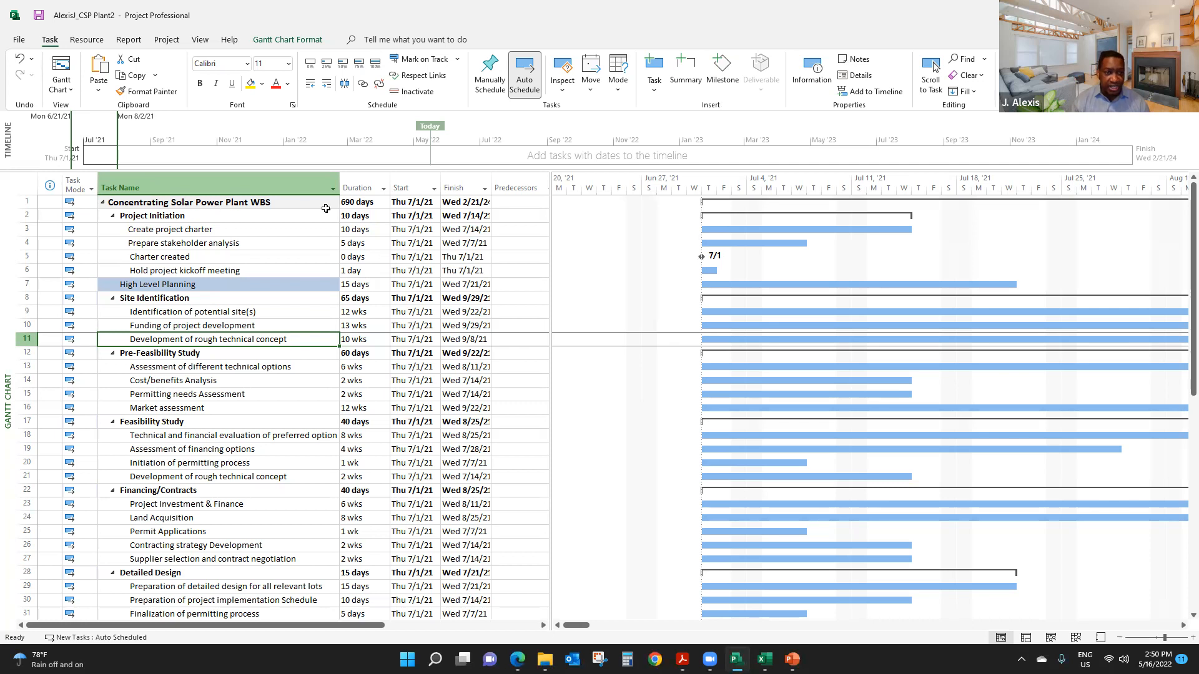
{"action": "scroll", "coordinate": [359, 480], "scroll_direction": "down", "scroll_amount": 3}
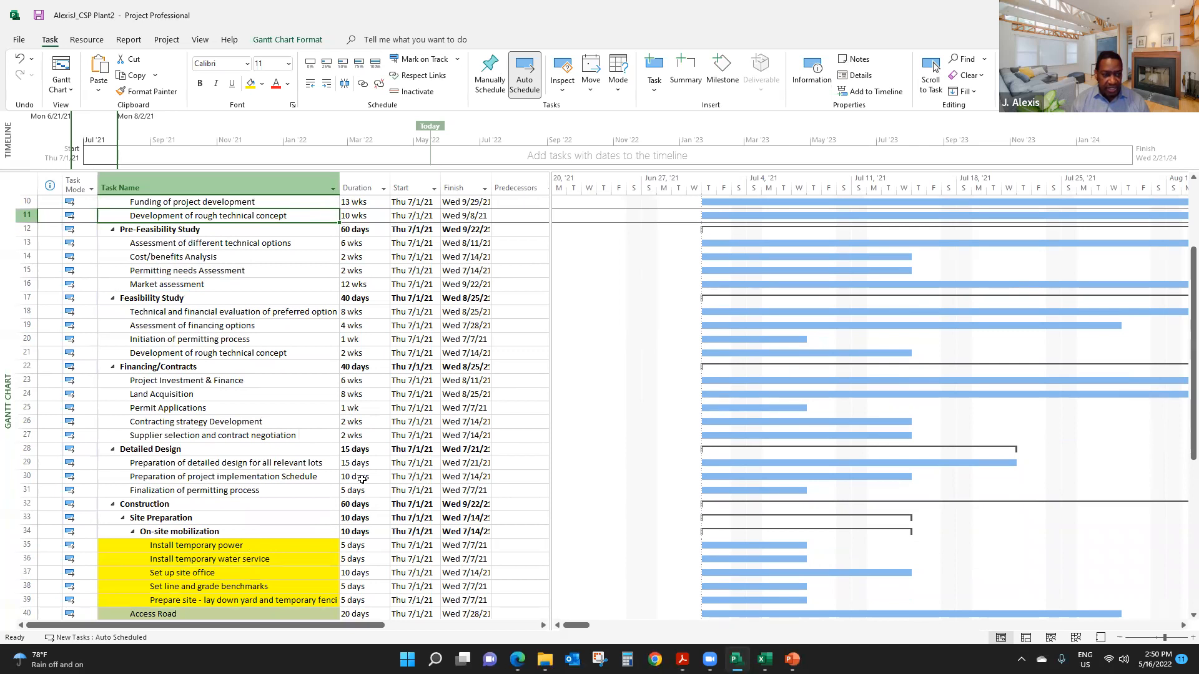
{"action": "scroll", "coordinate": [359, 412], "scroll_direction": "down", "scroll_amount": 9}
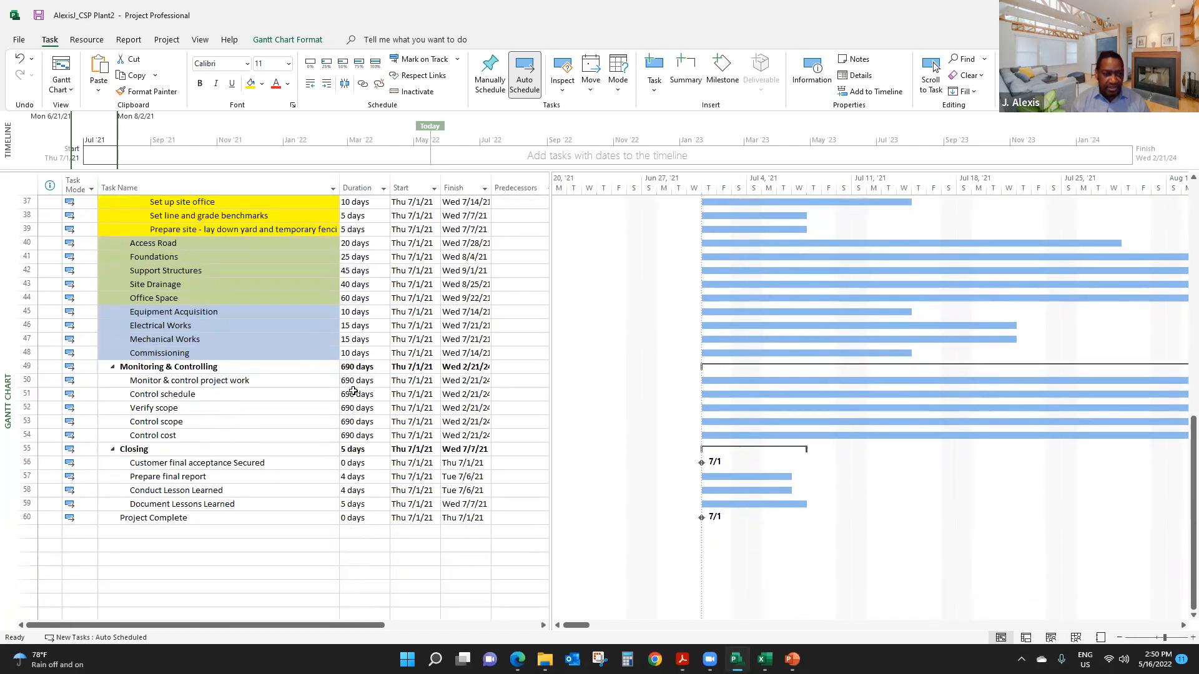
{"action": "scroll", "coordinate": [360, 390], "scroll_direction": "up", "scroll_amount": 4}
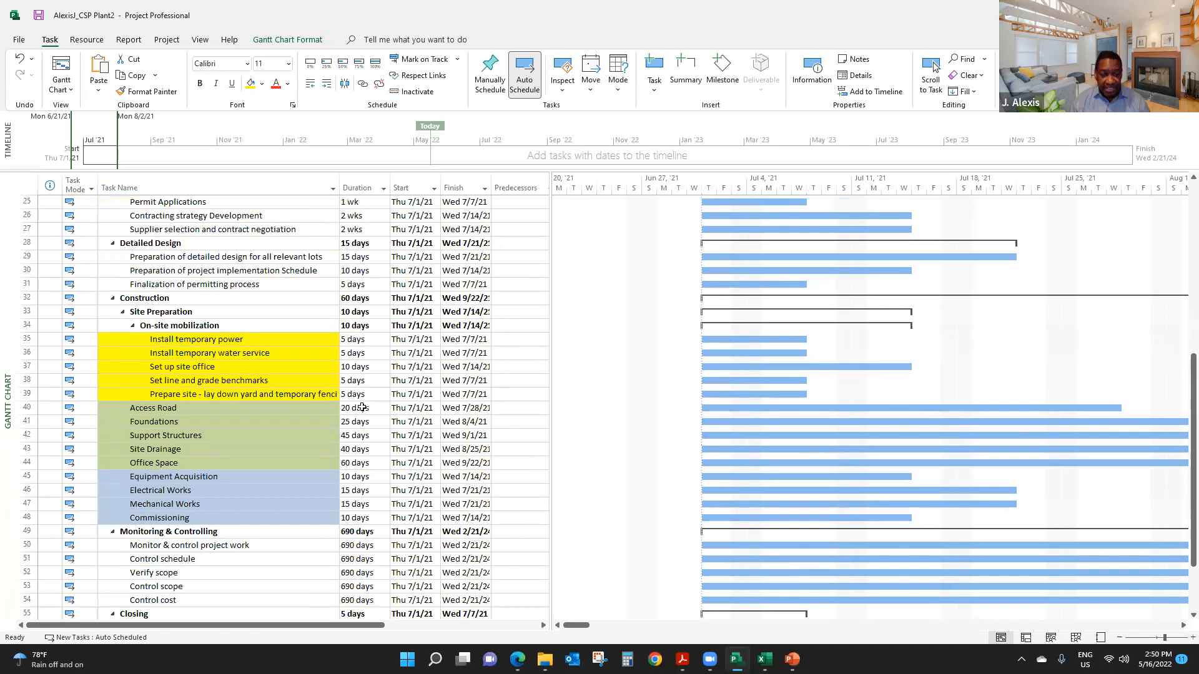
{"action": "scroll", "coordinate": [362, 420], "scroll_direction": "up", "scroll_amount": 8}
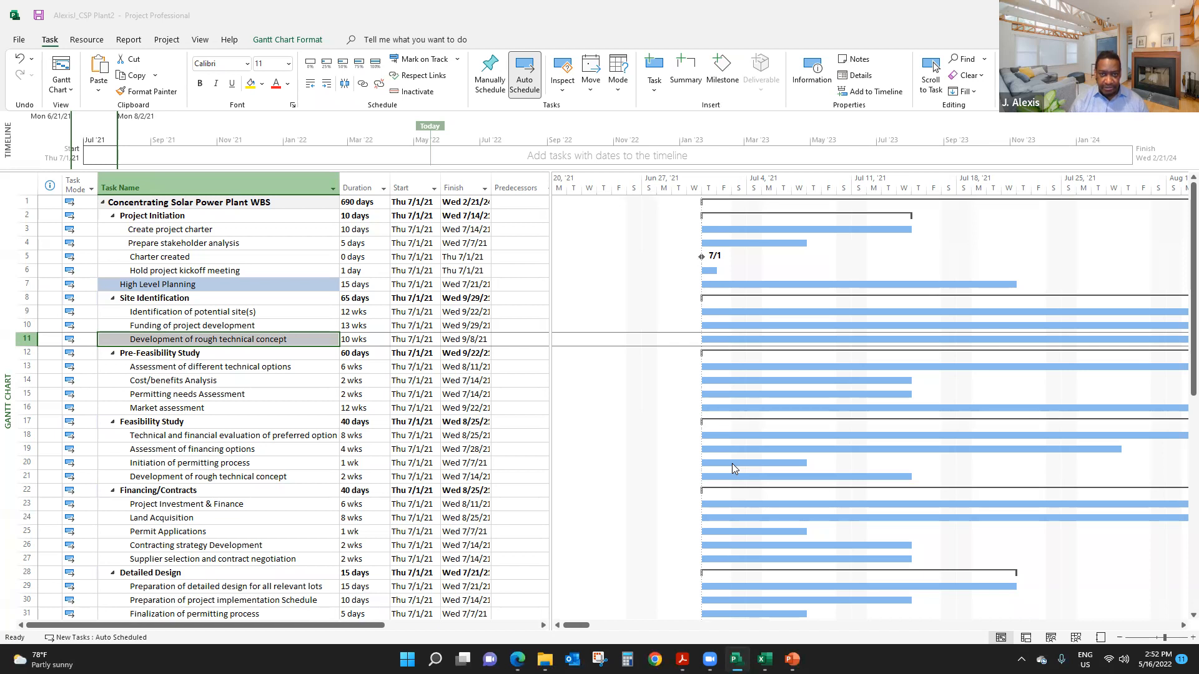
{"action": "left_click", "coordinate": [201, 230]}
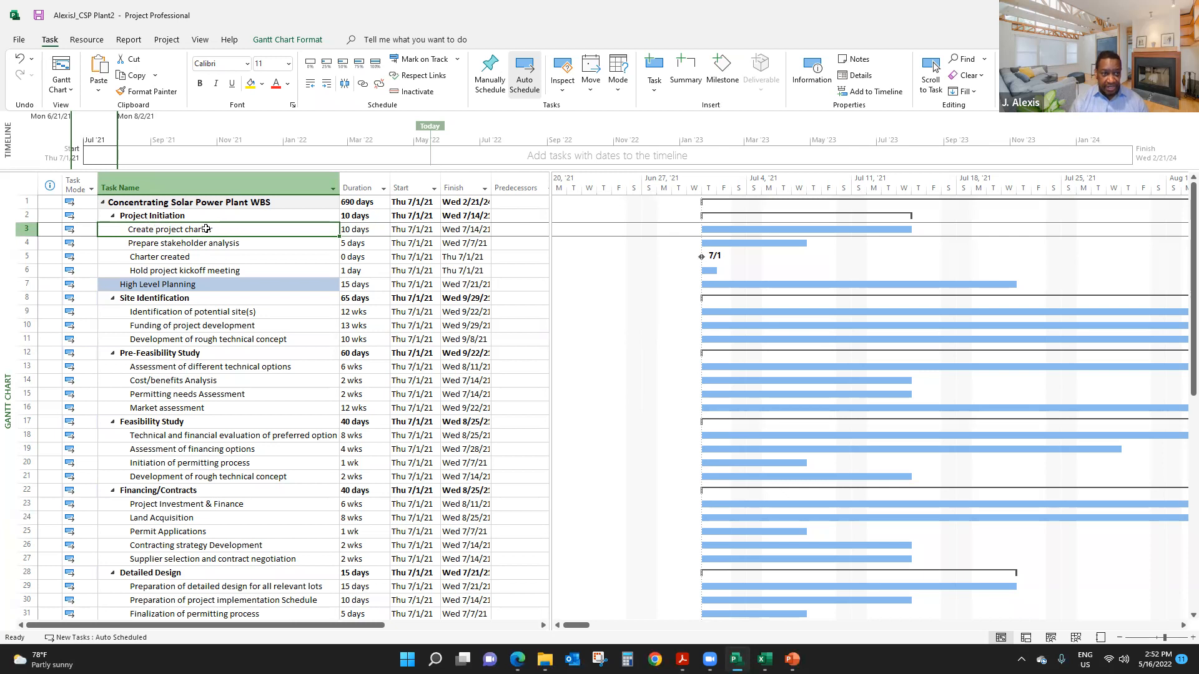
{"action": "left_click_drag", "start_coordinate": [206, 229], "coordinate": [215, 270]}
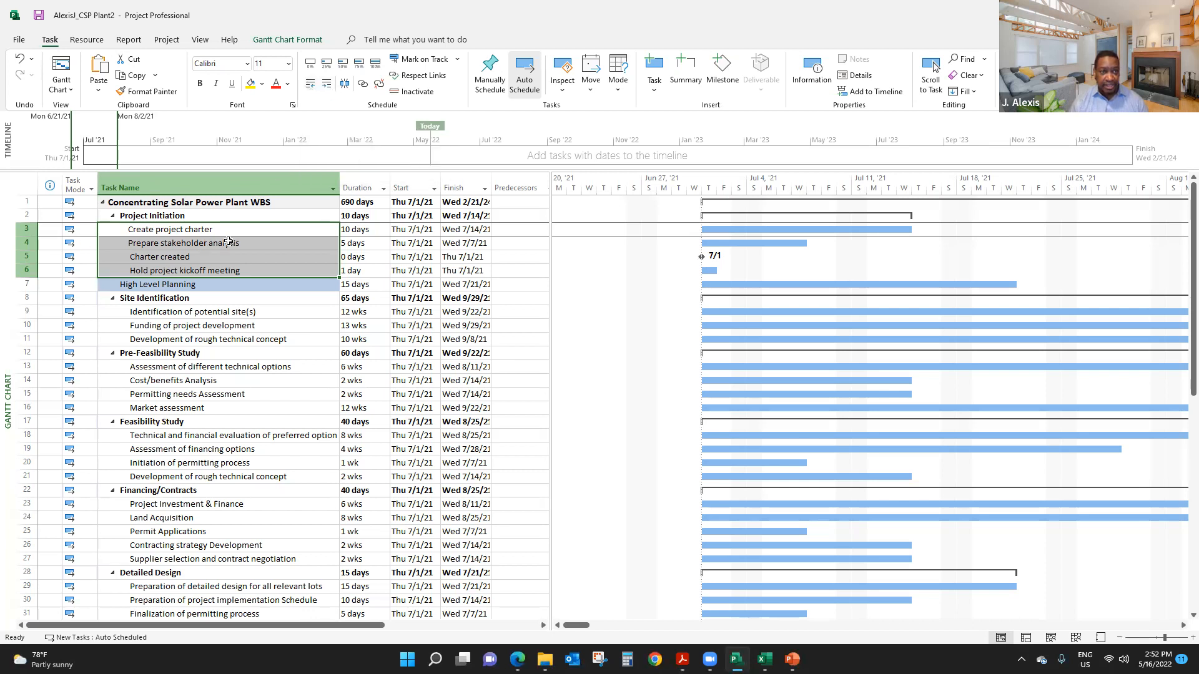
{"action": "left_click", "coordinate": [210, 339]}
{"action": "scroll", "coordinate": [234, 369], "scroll_direction": "down", "scroll_amount": 8}
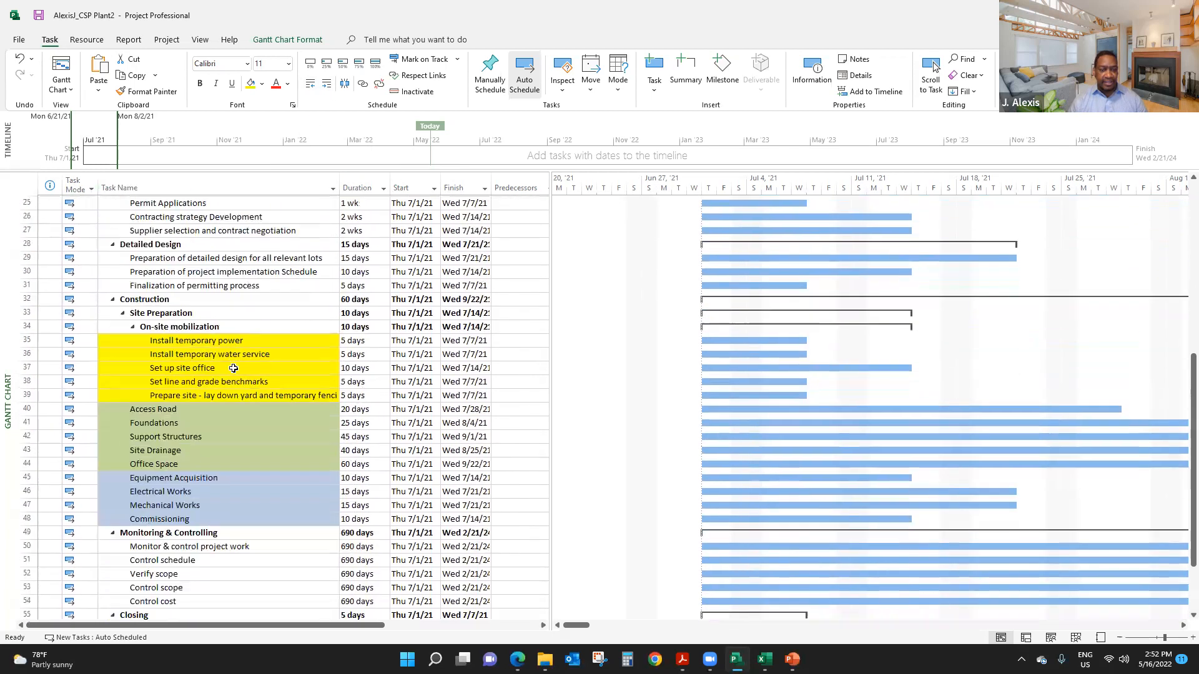
{"action": "scroll", "coordinate": [234, 369], "scroll_direction": "up", "scroll_amount": 8}
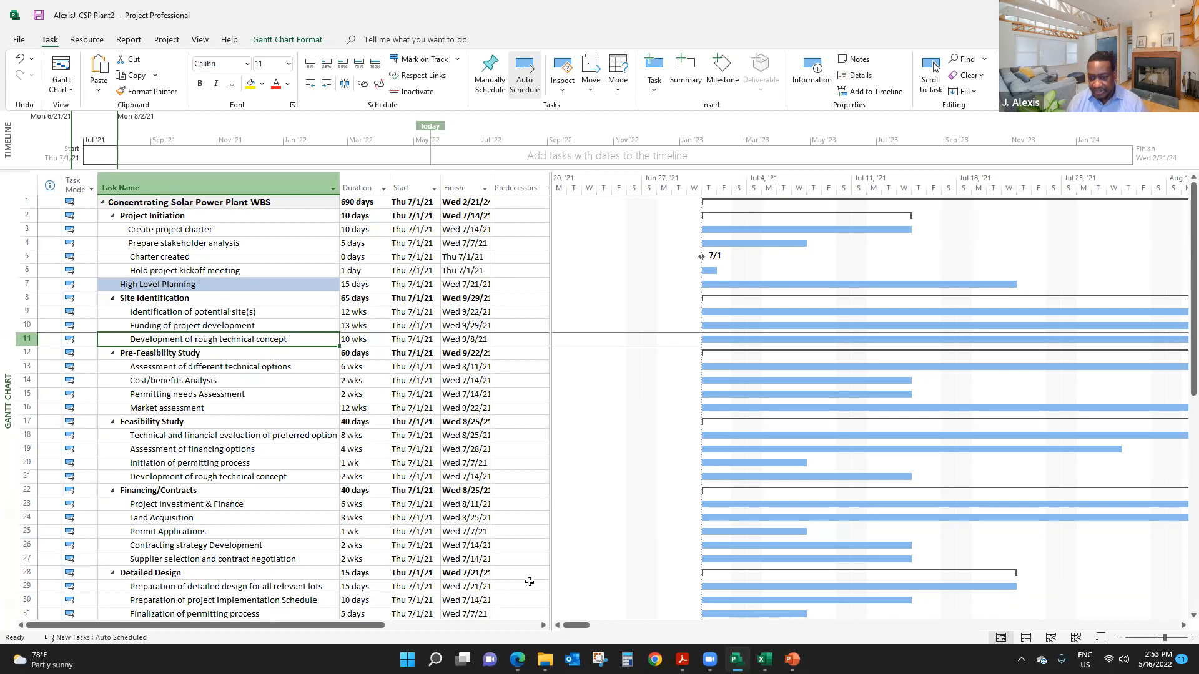
{"action": "left_click", "coordinate": [845, 643]}
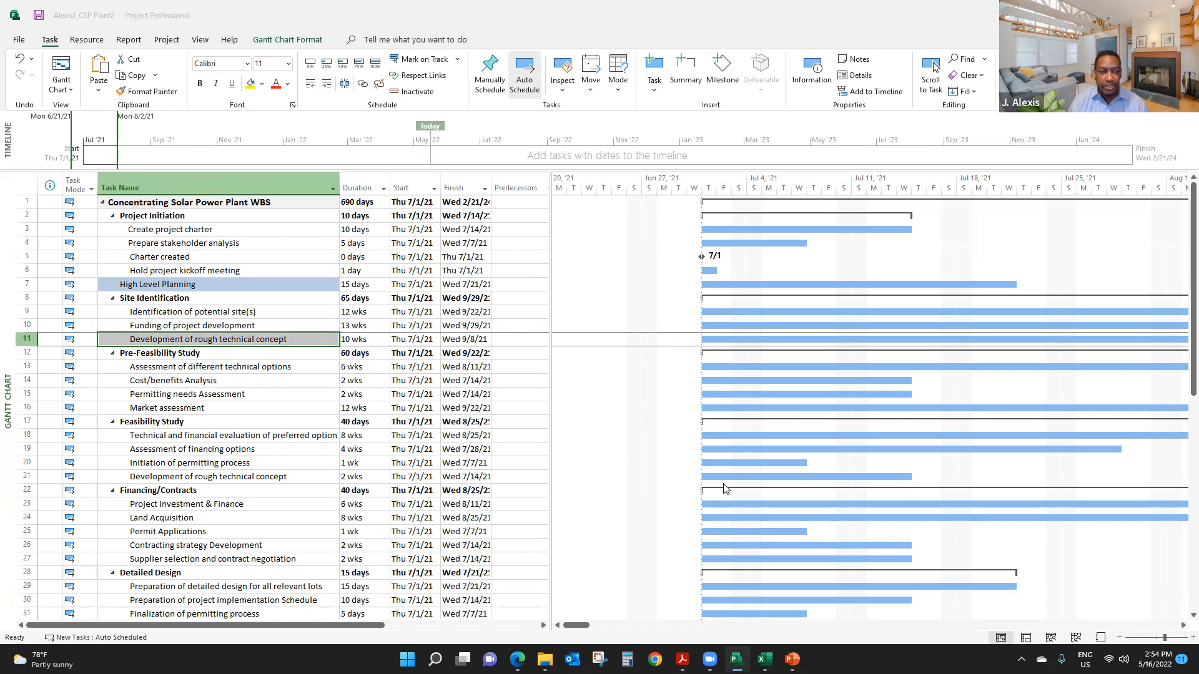
- Indent the tasks Access Road through Office Space one outline level so they sit under Site Preparation
{"action": "scroll", "coordinate": [270, 405], "scroll_direction": "down", "scroll_amount": 5}
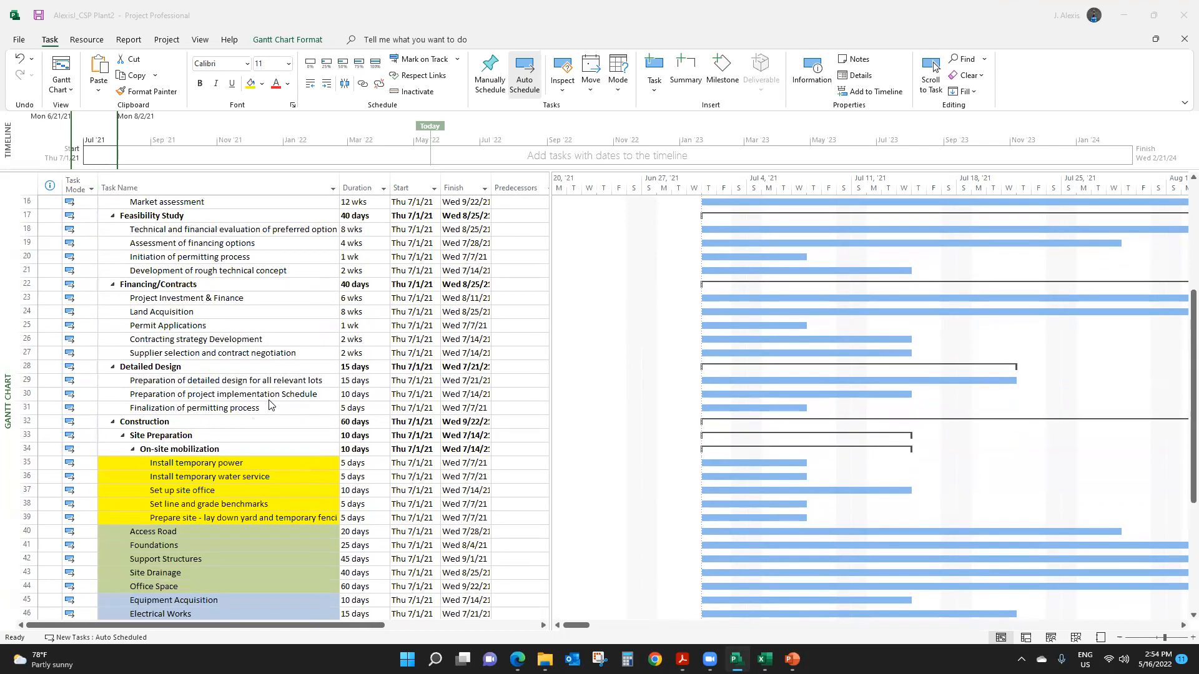
{"action": "scroll", "coordinate": [268, 403], "scroll_direction": "down", "scroll_amount": 3}
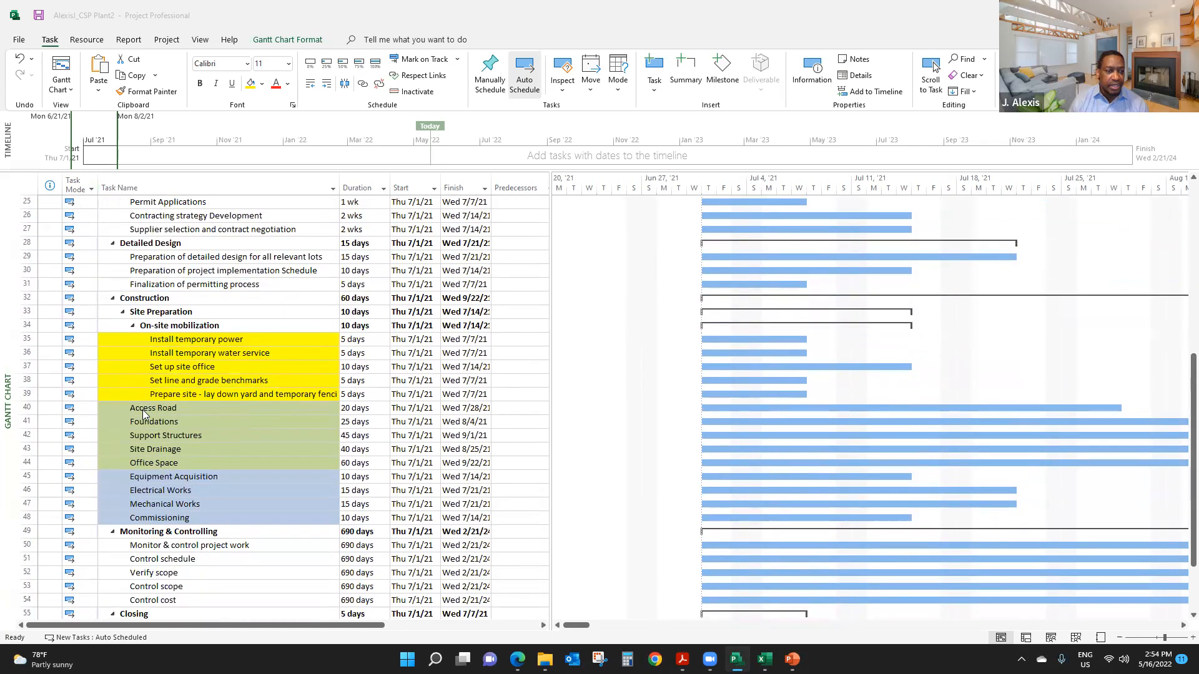
{"action": "left_click", "coordinate": [143, 409]}
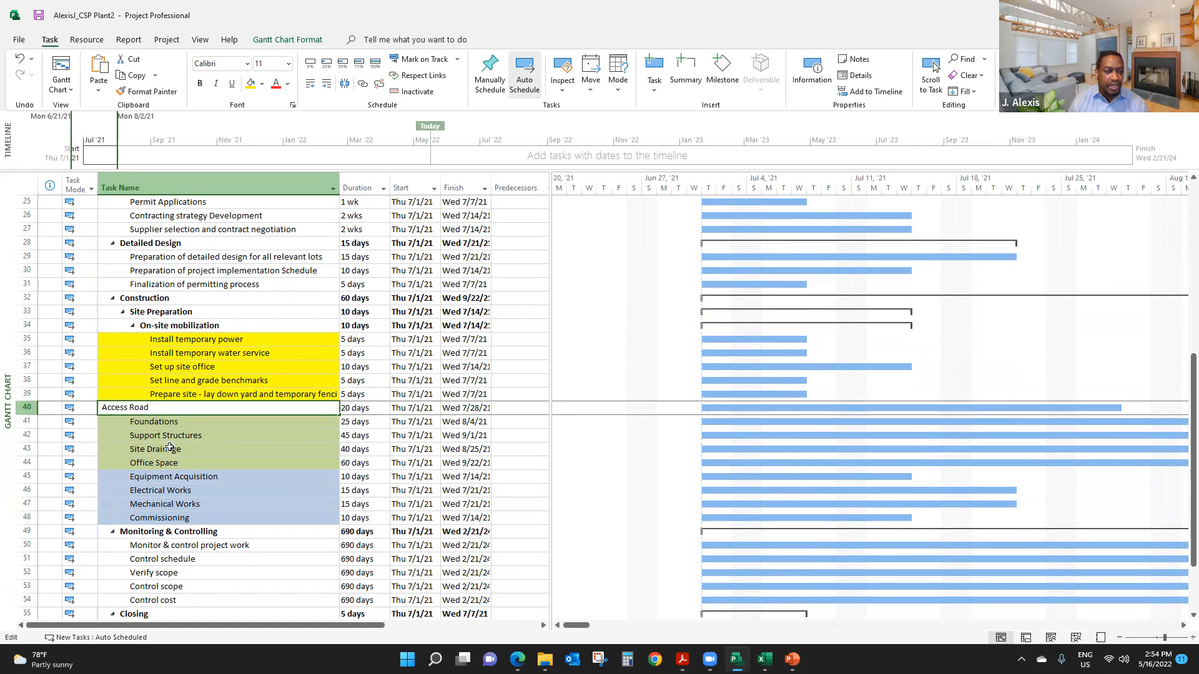
{"action": "left_click_drag", "start_coordinate": [170, 408], "coordinate": [184, 519]}
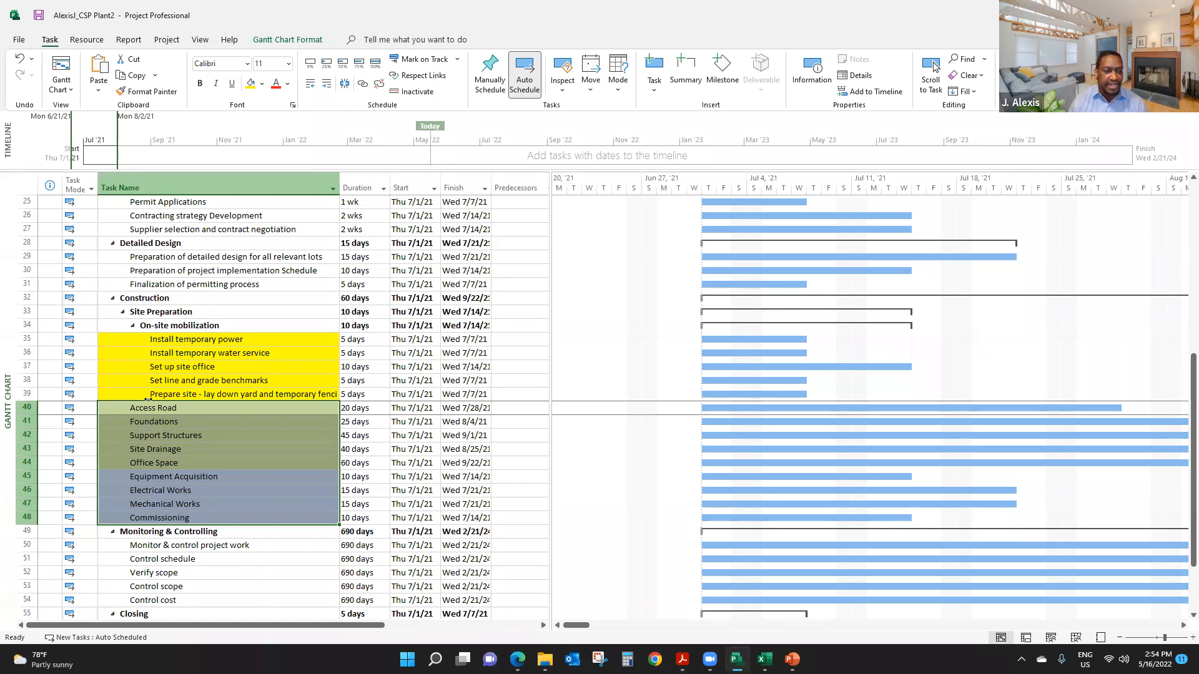
{"action": "left_click", "coordinate": [195, 480]}
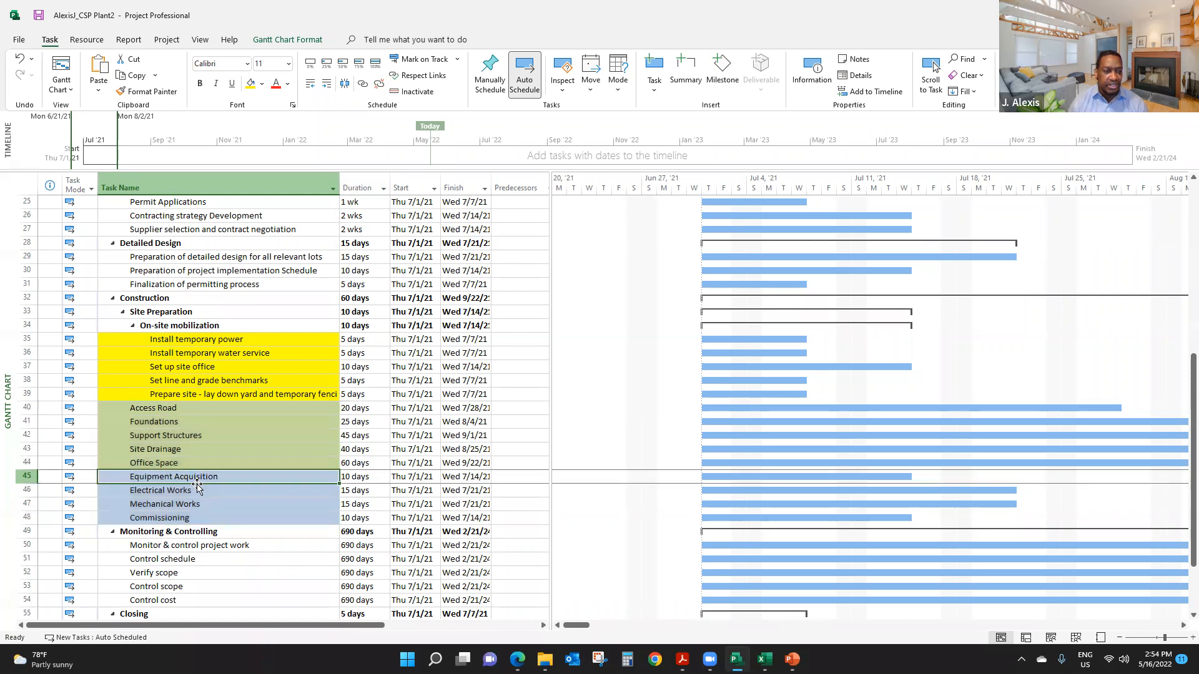
{"action": "left_click", "coordinate": [174, 500]}
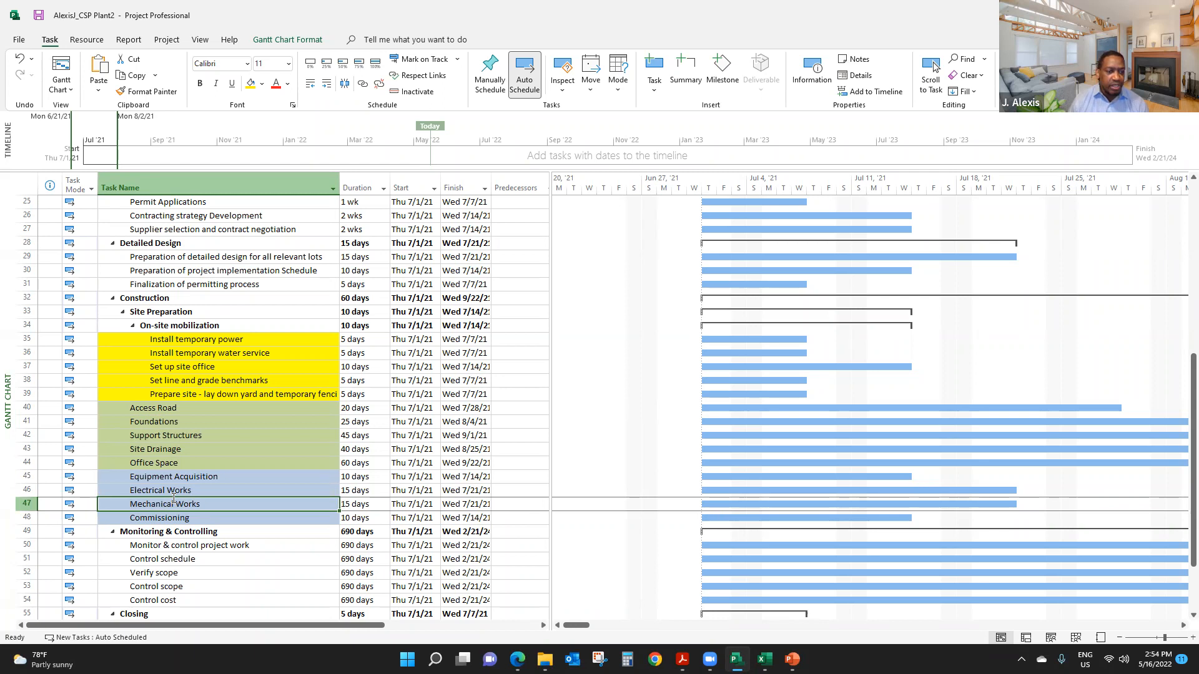
{"action": "left_click", "coordinate": [160, 409], "text": "shift"}
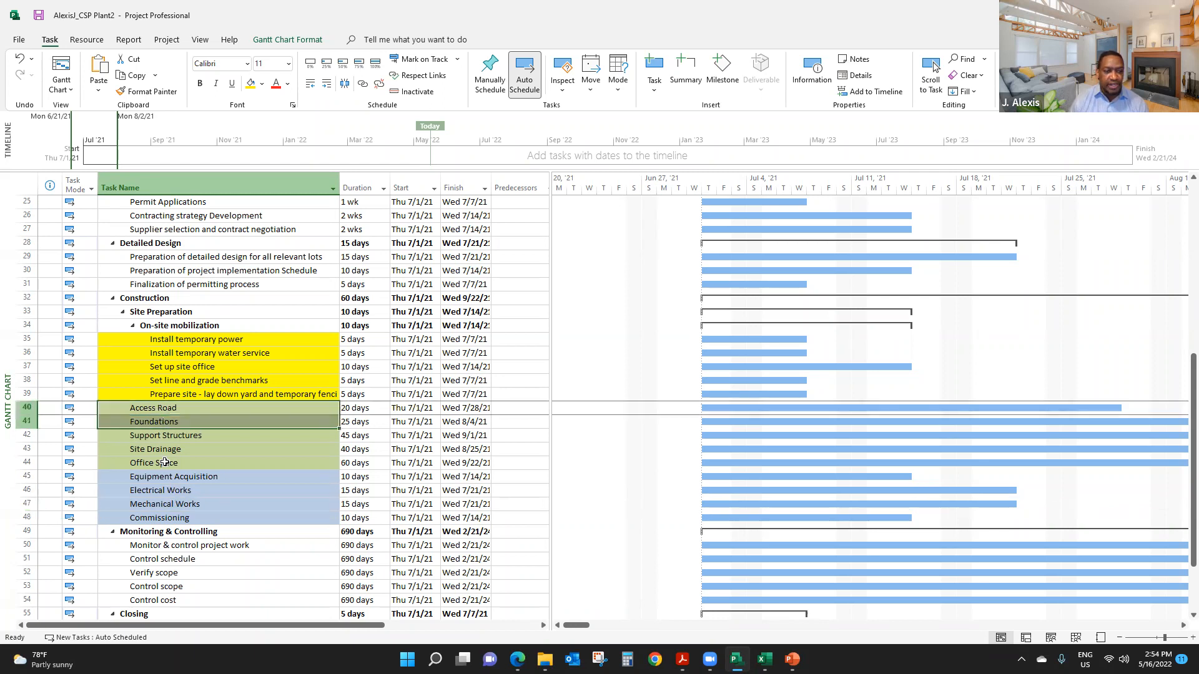
{"action": "left_click_drag", "start_coordinate": [159, 410], "coordinate": [164, 461]}
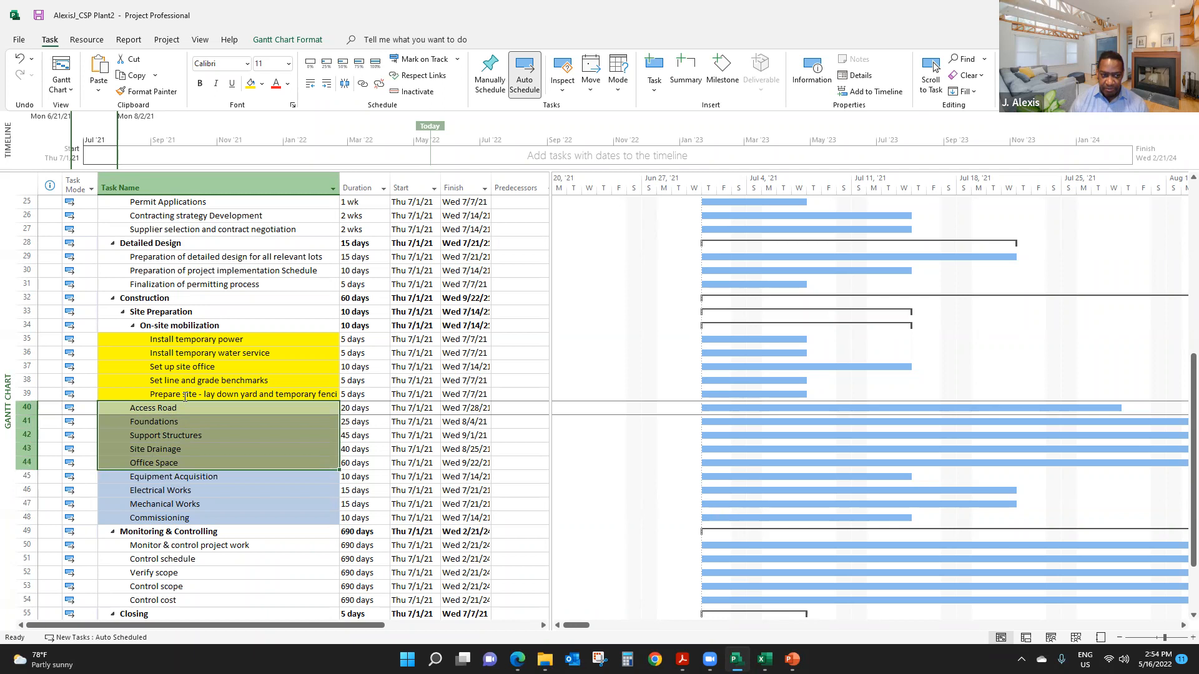
{"action": "left_click", "coordinate": [325, 85]}
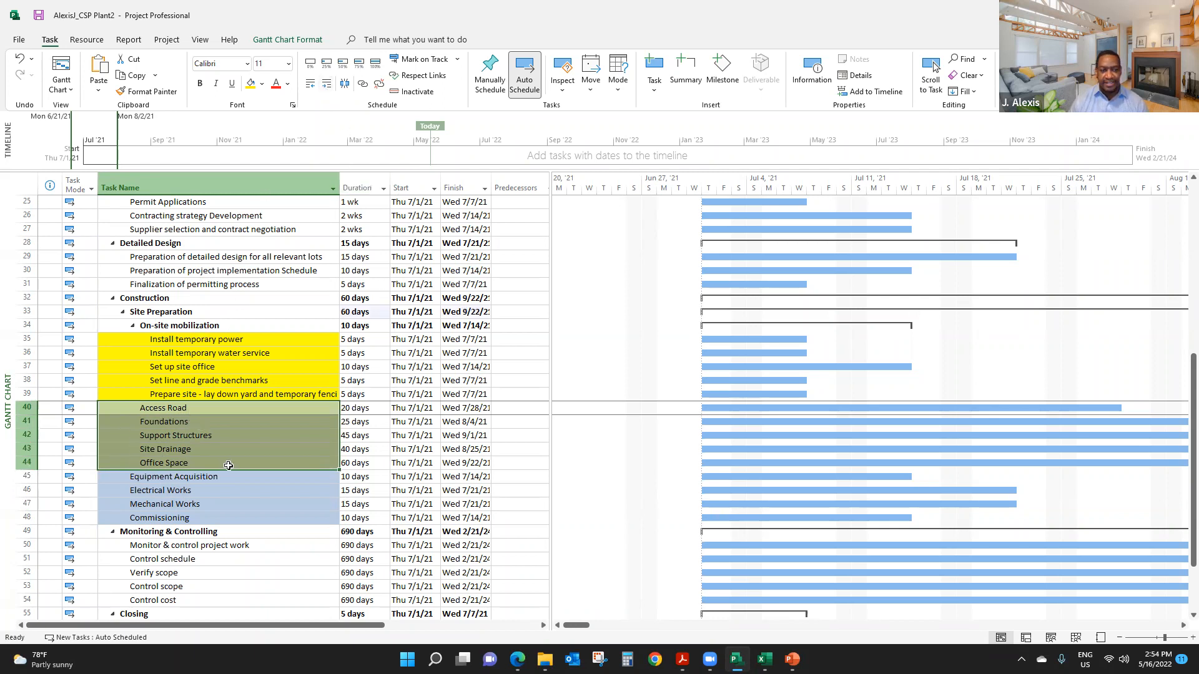
- Examine the Construction phase outline, including the Site Preparation and On-site mobilization subtasks, from Construction down to Commissioning
{"action": "left_click", "coordinate": [170, 478]}
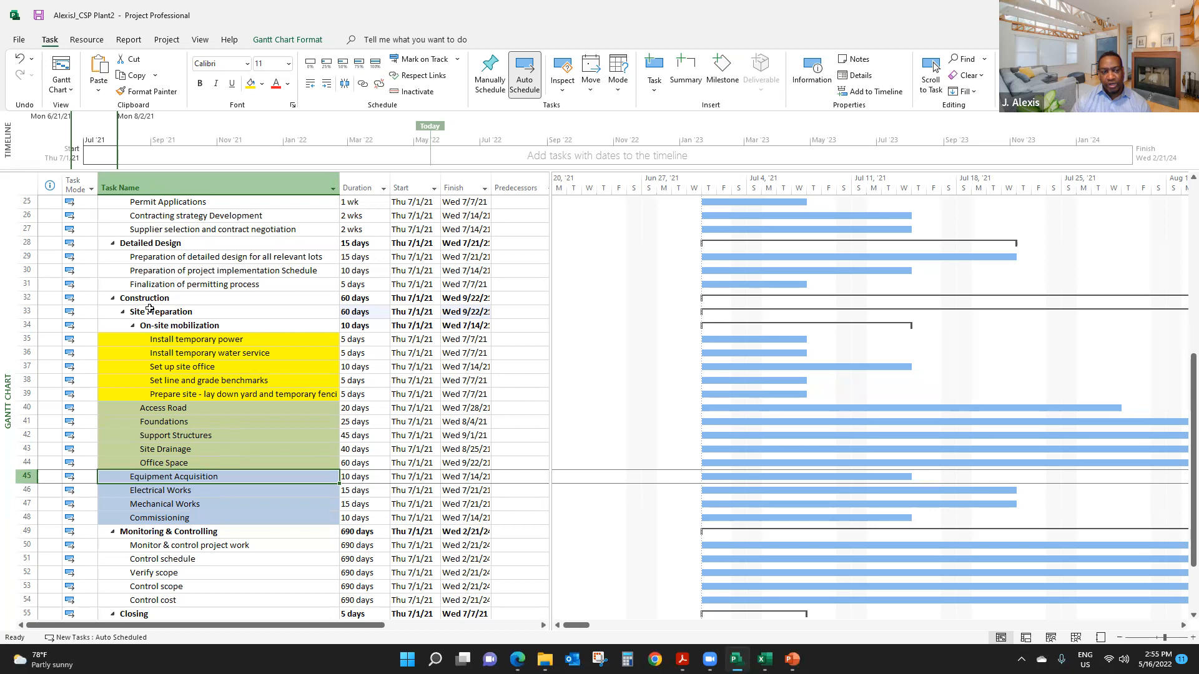
{"action": "left_click", "coordinate": [175, 411]}
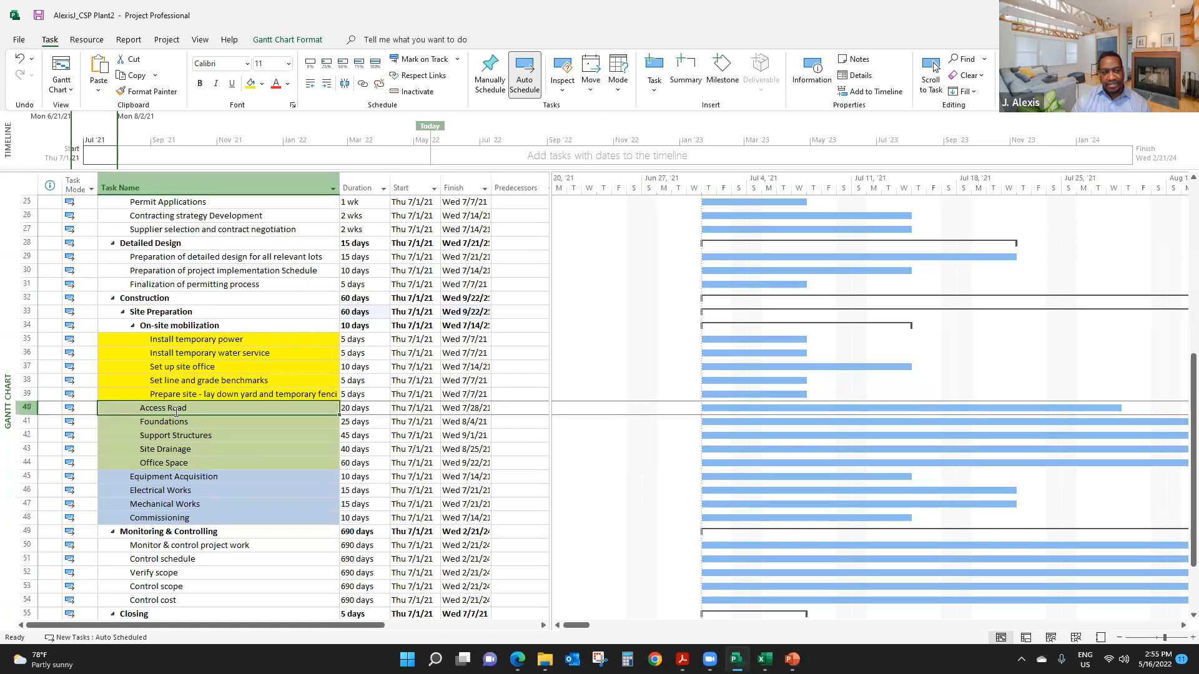
{"action": "left_click", "coordinate": [185, 475]}
{"action": "left_click", "coordinate": [183, 465]}
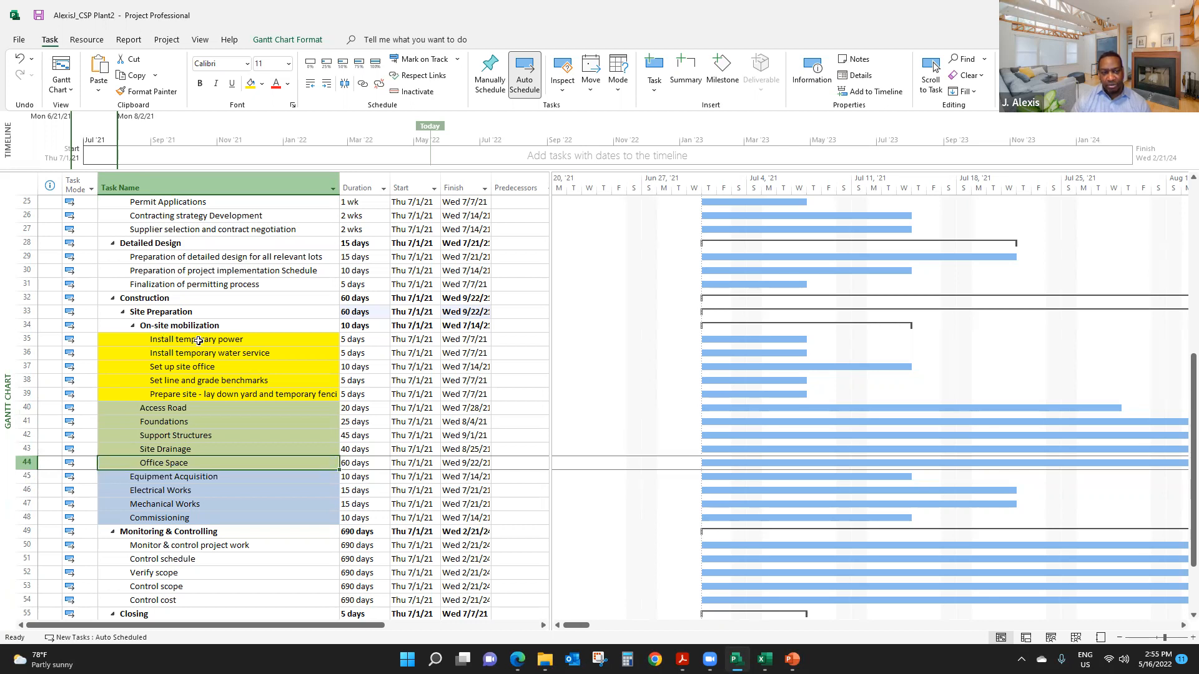
{"action": "left_click_drag", "start_coordinate": [177, 340], "coordinate": [191, 393]}
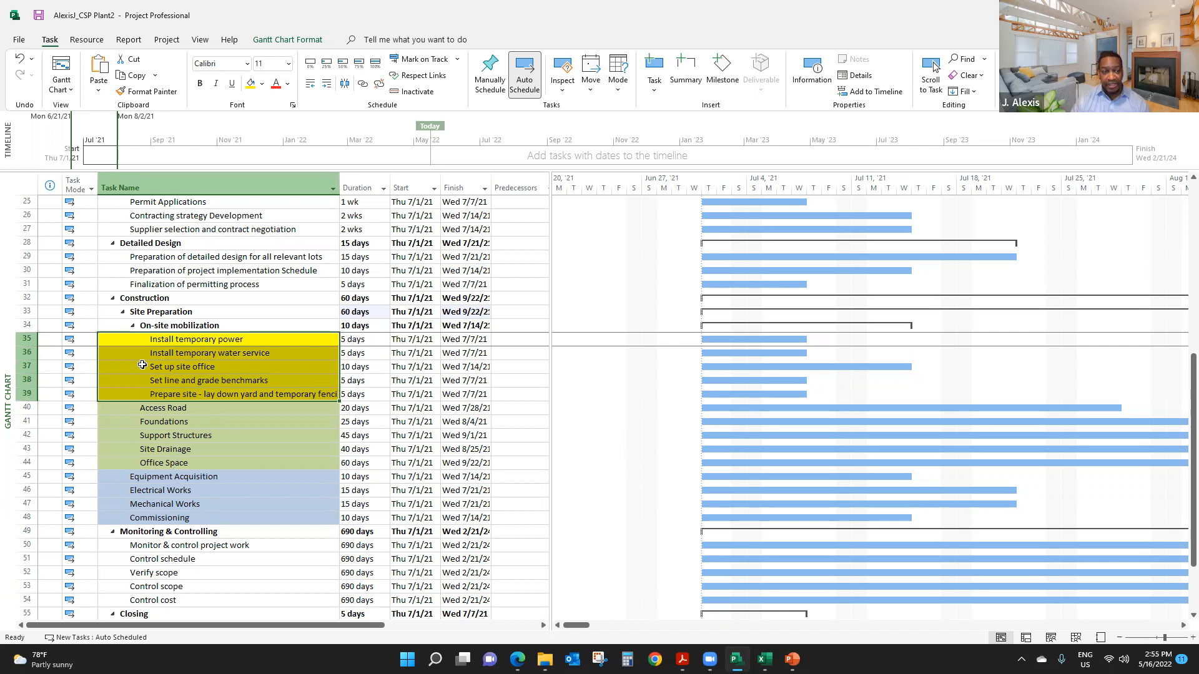
{"action": "left_click", "coordinate": [181, 298]}
{"action": "left_click_drag", "start_coordinate": [181, 297], "coordinate": [183, 519]}
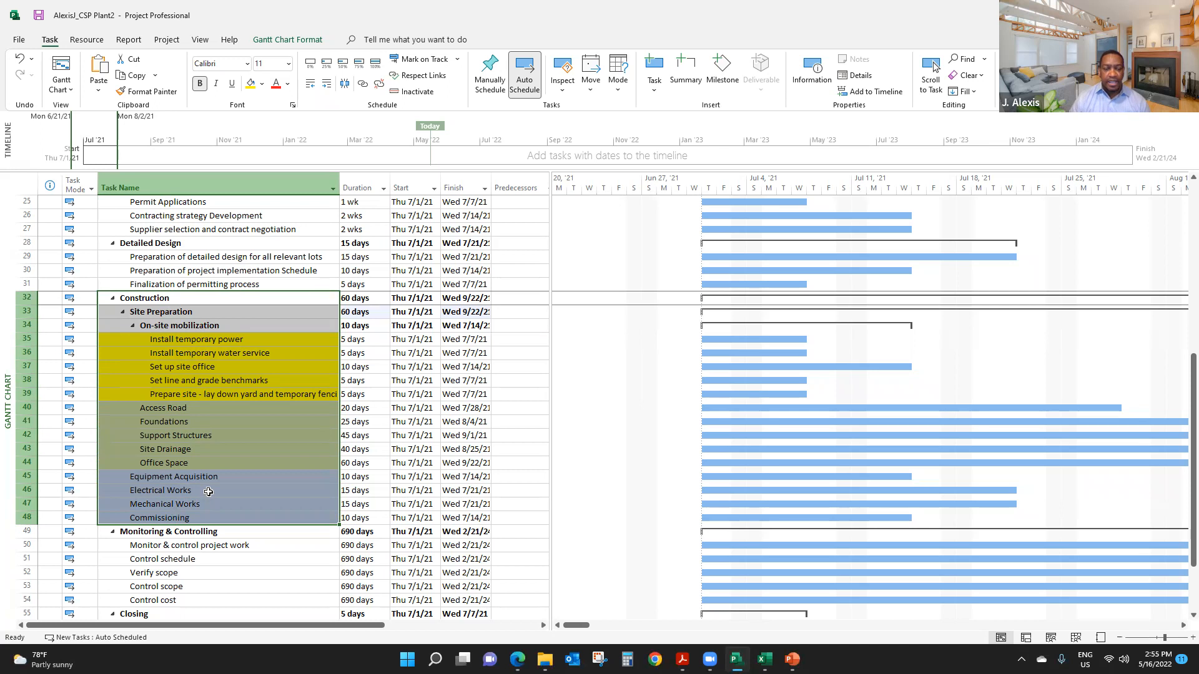
- Check the durations of the overall WBS summary, Assessment of different technical options and Market assessment
{"action": "scroll", "coordinate": [208, 491], "scroll_direction": "up", "scroll_amount": 8}
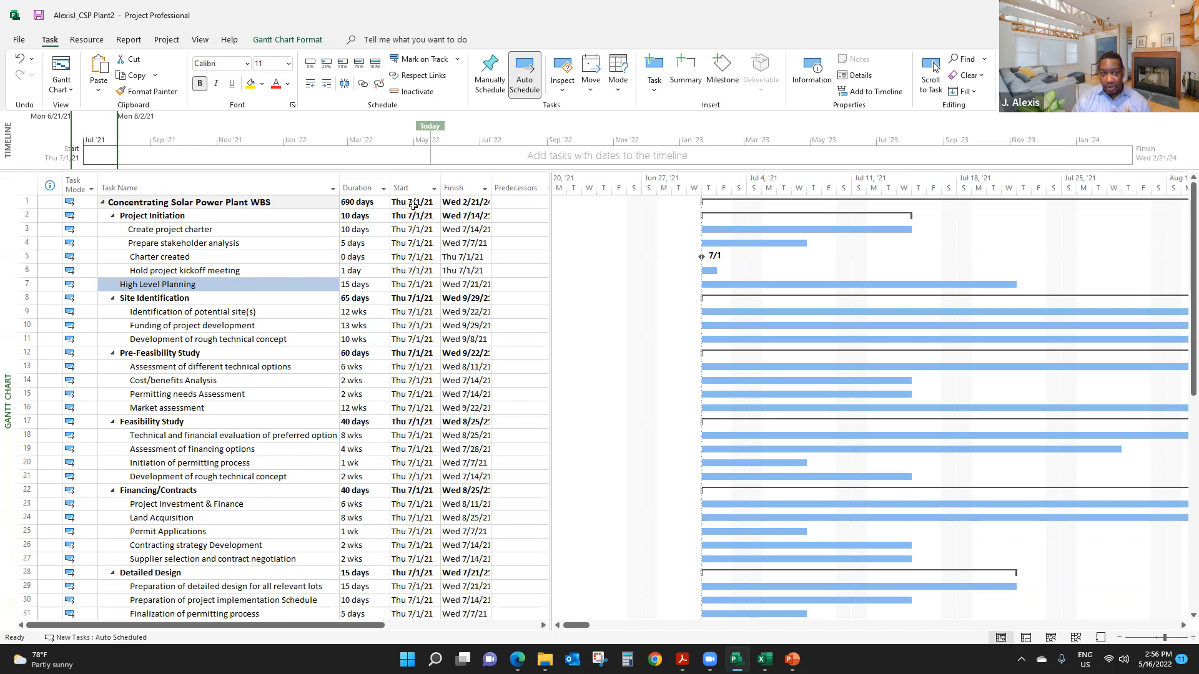
{"action": "left_click", "coordinate": [361, 202]}
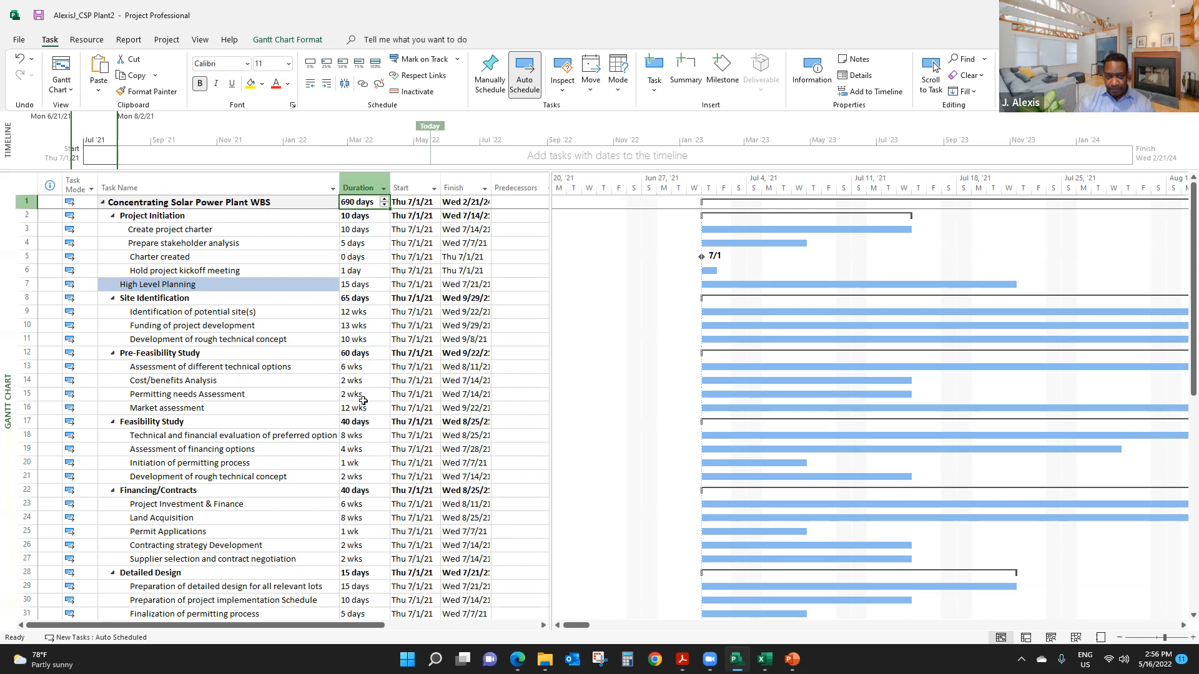
{"action": "left_click", "coordinate": [369, 368]}
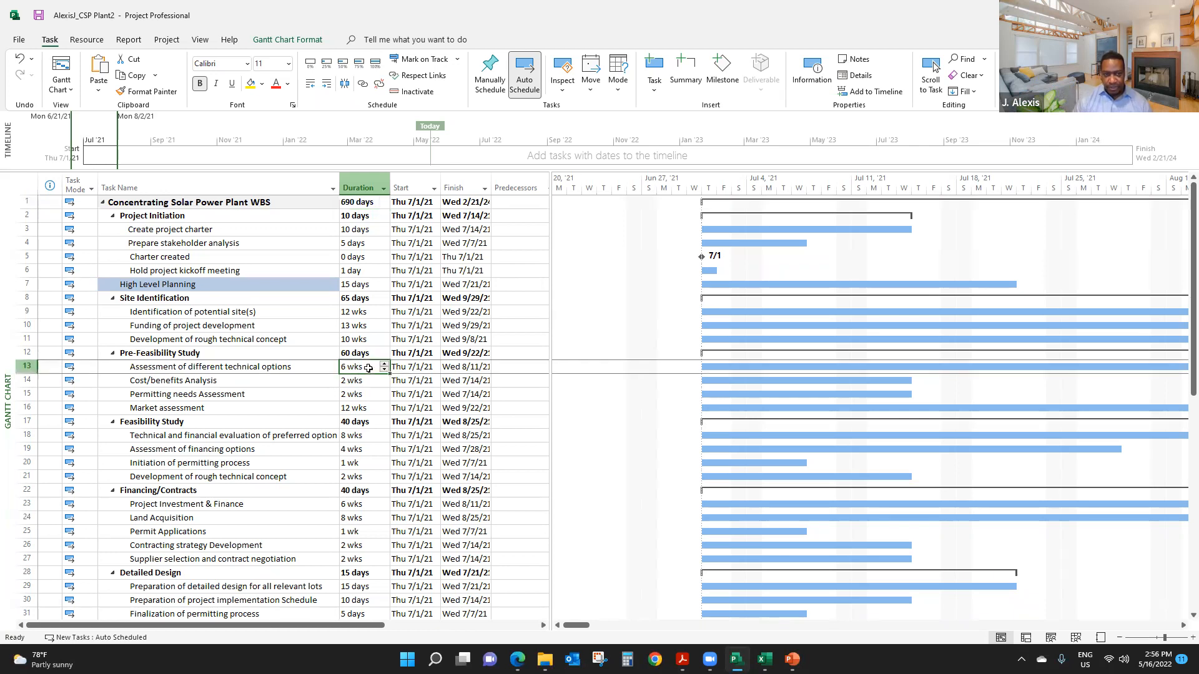
{"action": "left_click", "coordinate": [359, 409]}
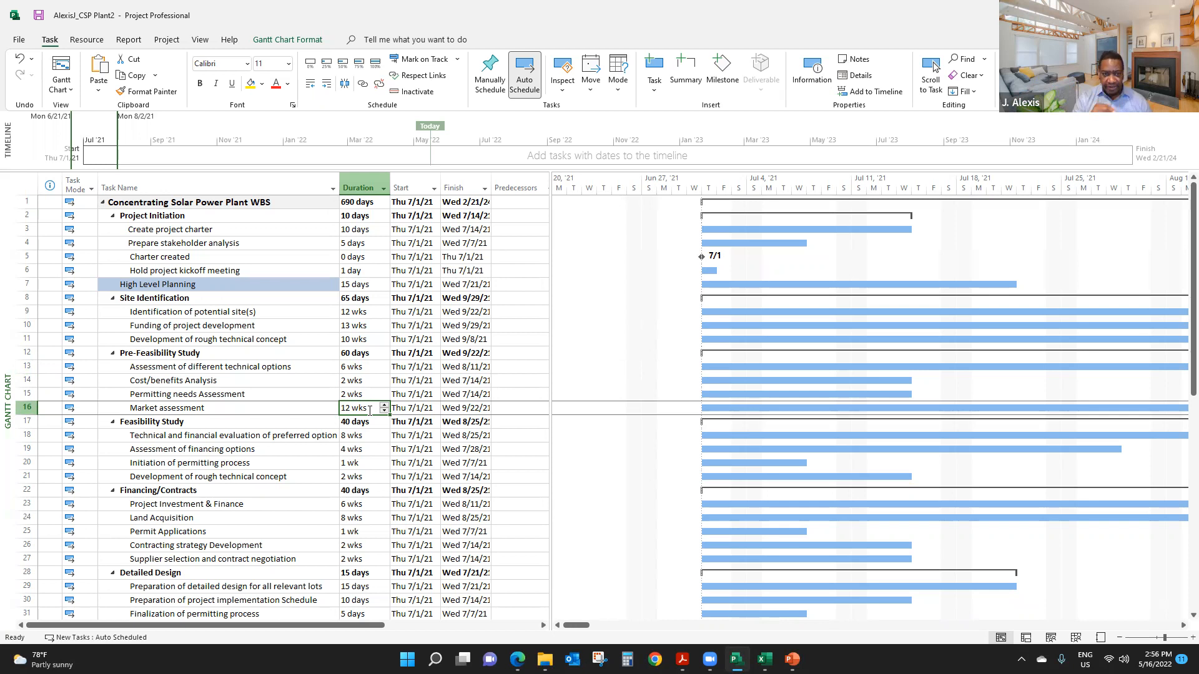
{"action": "left_click", "coordinate": [253, 321]}
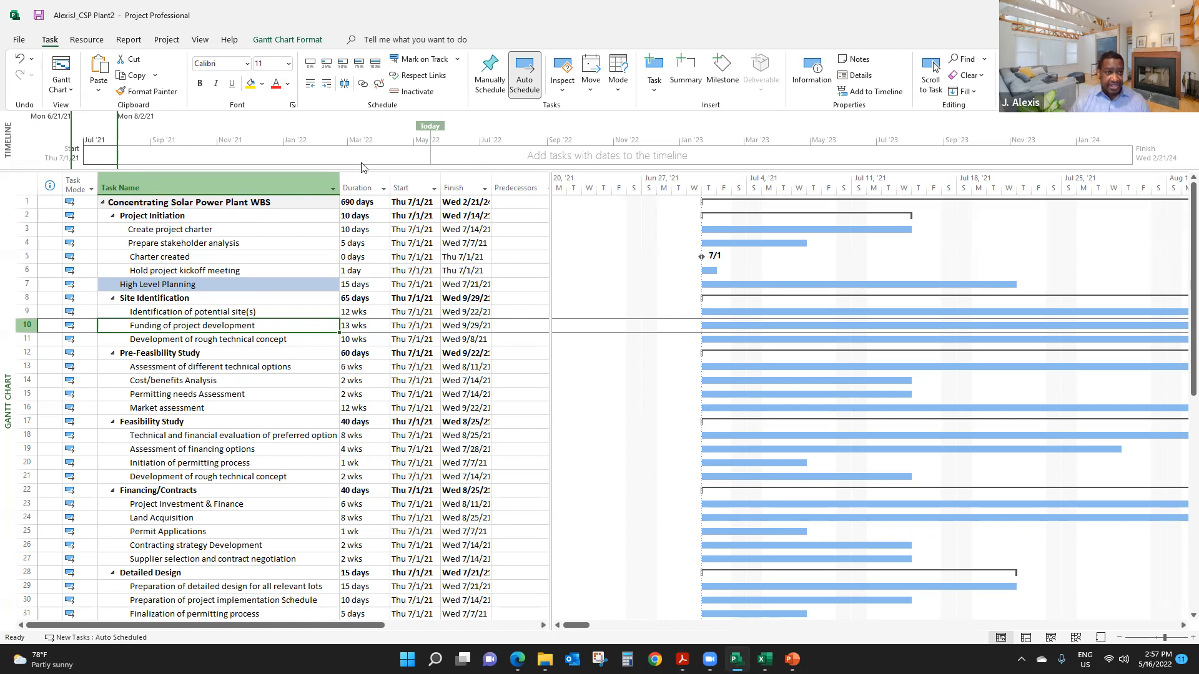
- Widen the task table so the full Predecessors, Resource Names and Add New Column columns show beside the Gantt chart
{"action": "left_click", "coordinate": [172, 42]}
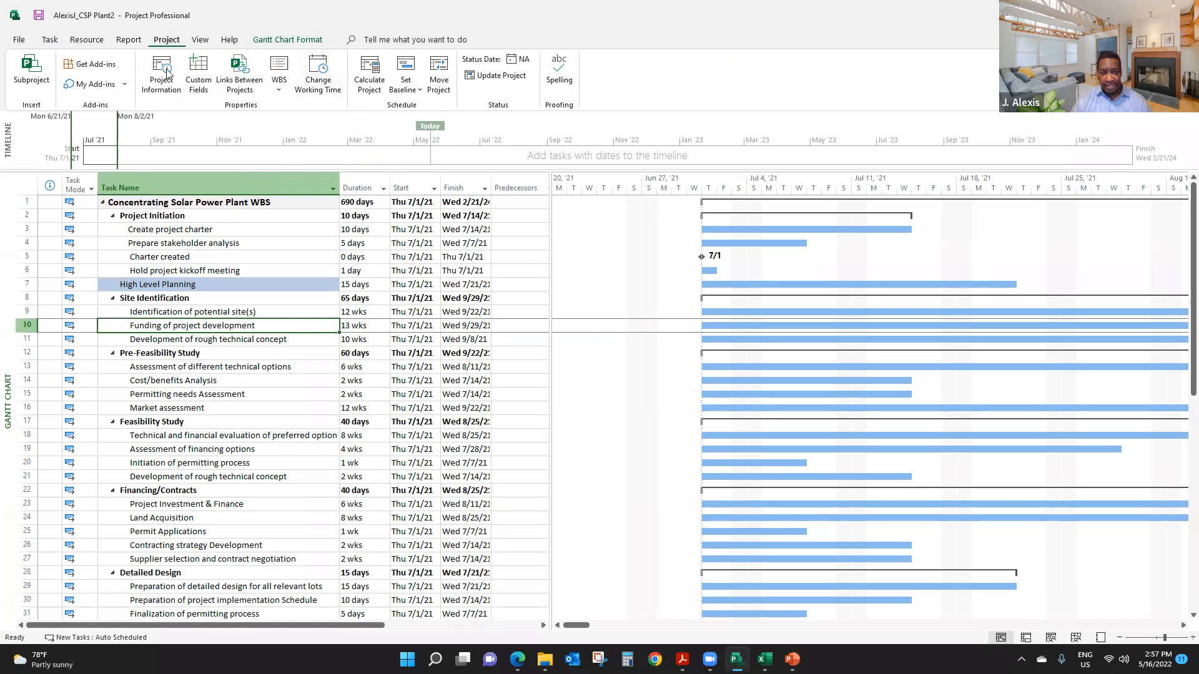
{"action": "left_click", "coordinate": [221, 271]}
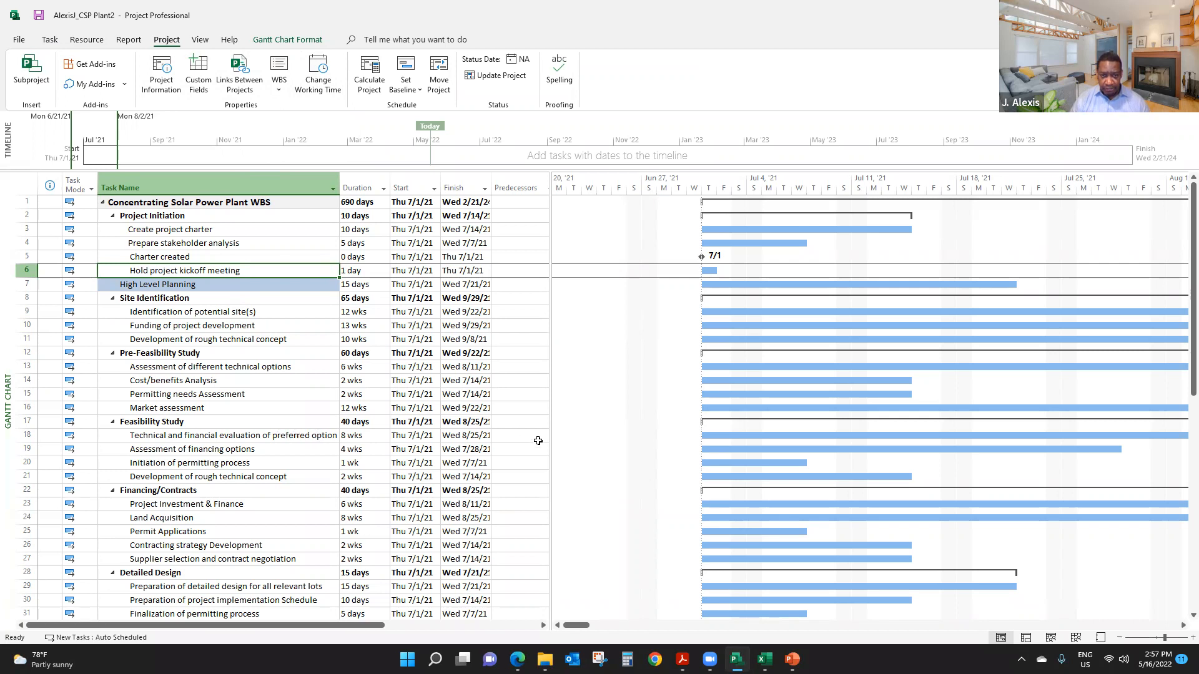
{"action": "left_click_drag", "start_coordinate": [550, 417], "coordinate": [697, 419]}
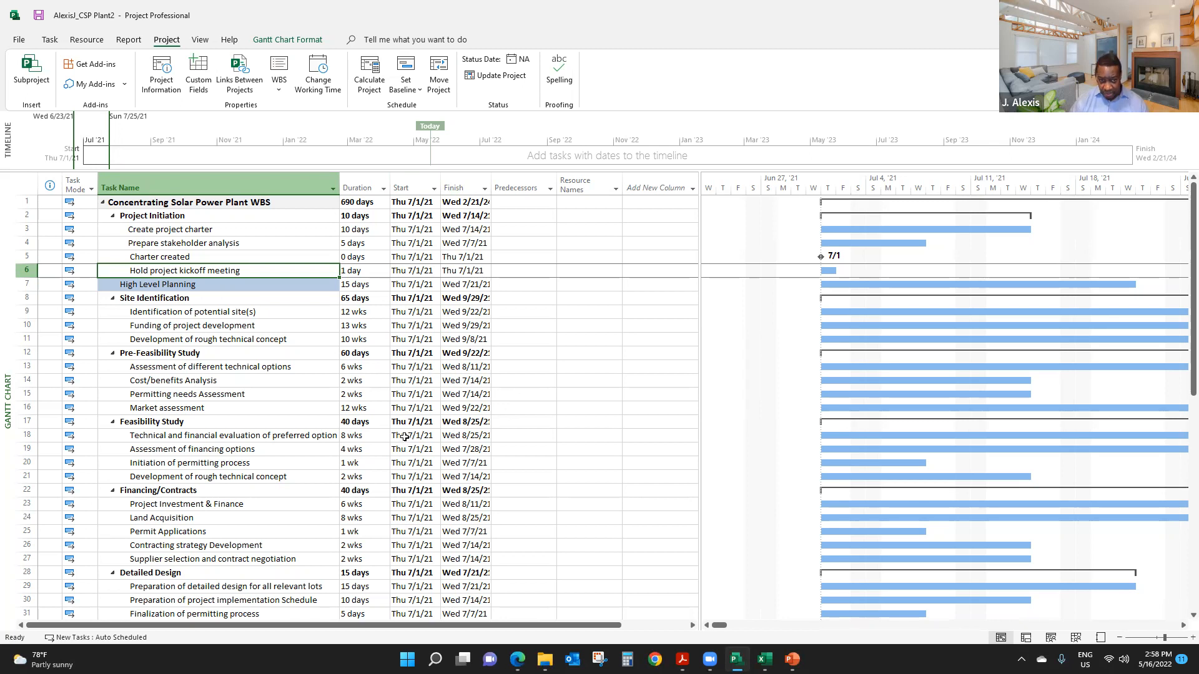
- Set the task type of Permitting needs Assessment to Fixed Units in its advanced task information
{"action": "left_click", "coordinate": [208, 395]}
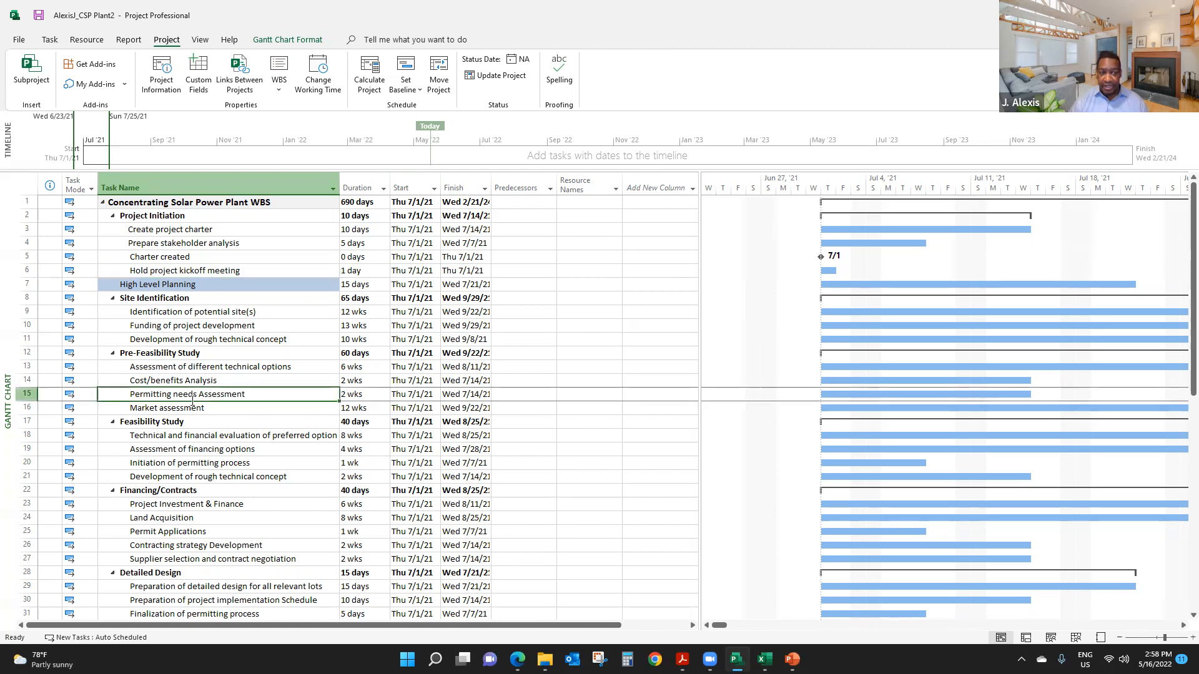
{"action": "right_click", "coordinate": [202, 392]}
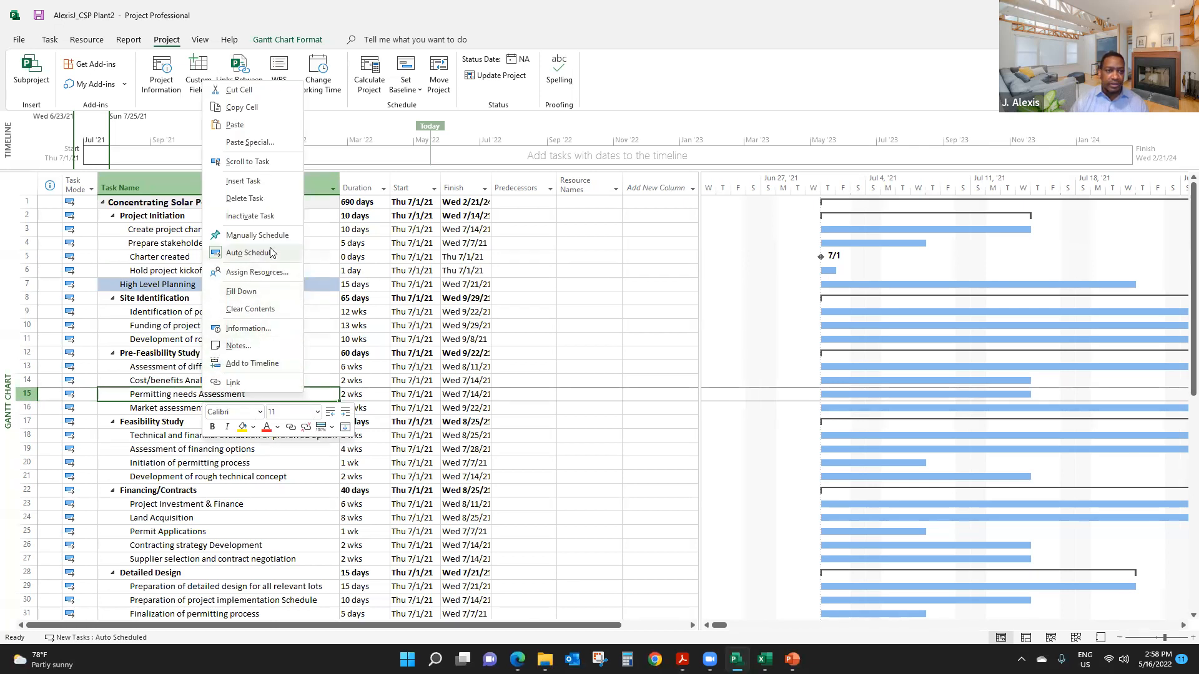
{"action": "left_click", "coordinate": [248, 329]}
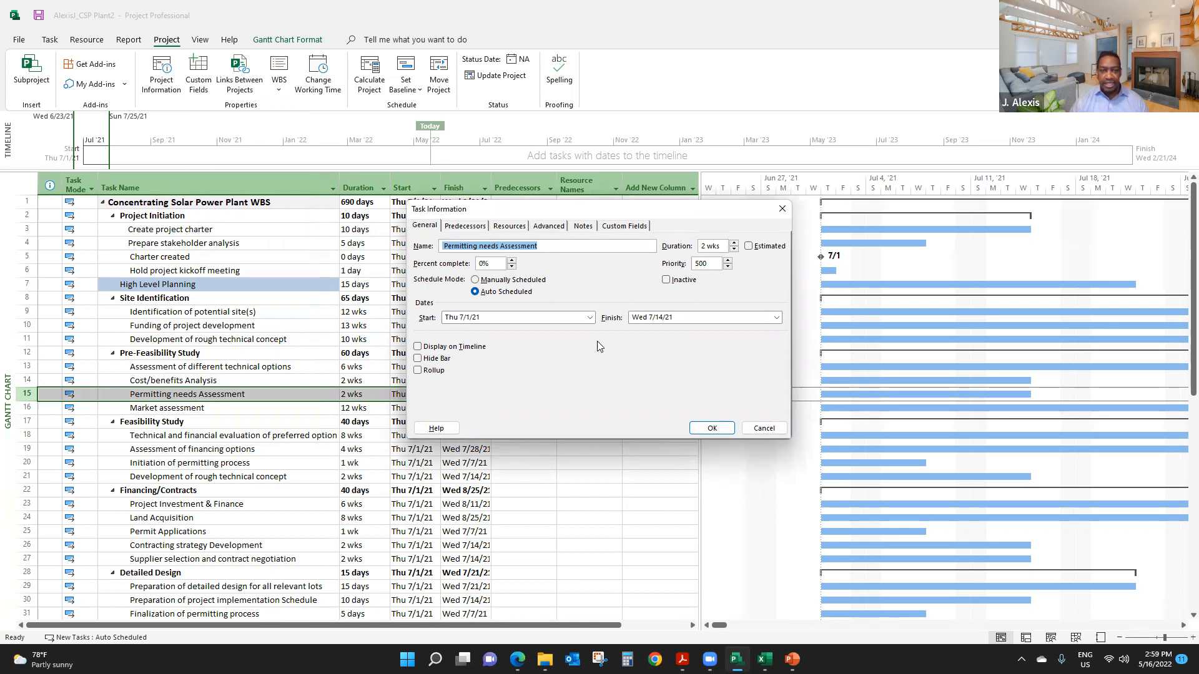
{"action": "left_click", "coordinate": [555, 228]}
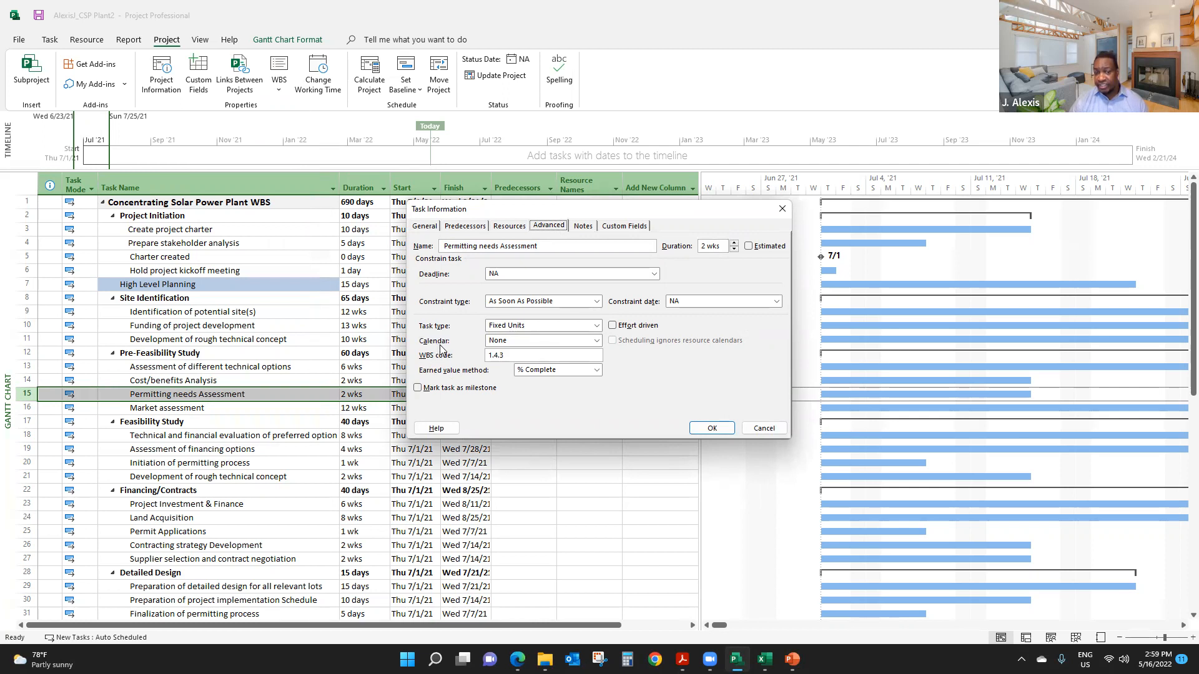
{"action": "left_click", "coordinate": [597, 325]}
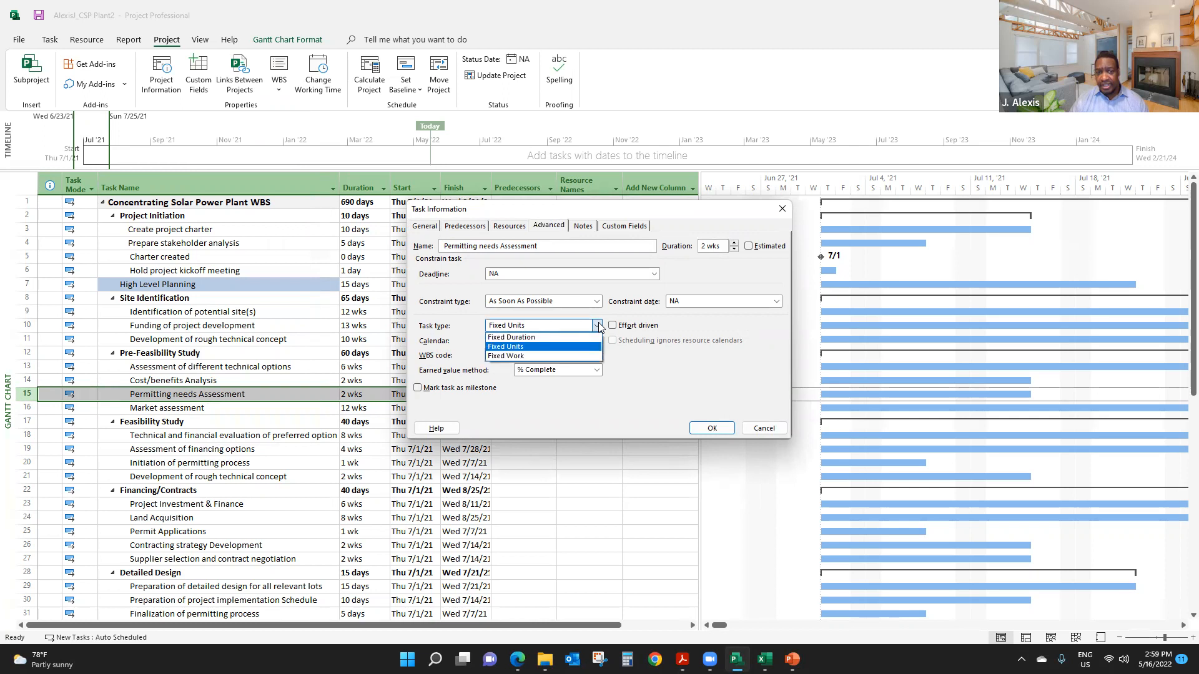
{"action": "left_click", "coordinate": [566, 347]}
{"action": "left_click", "coordinate": [711, 428]}
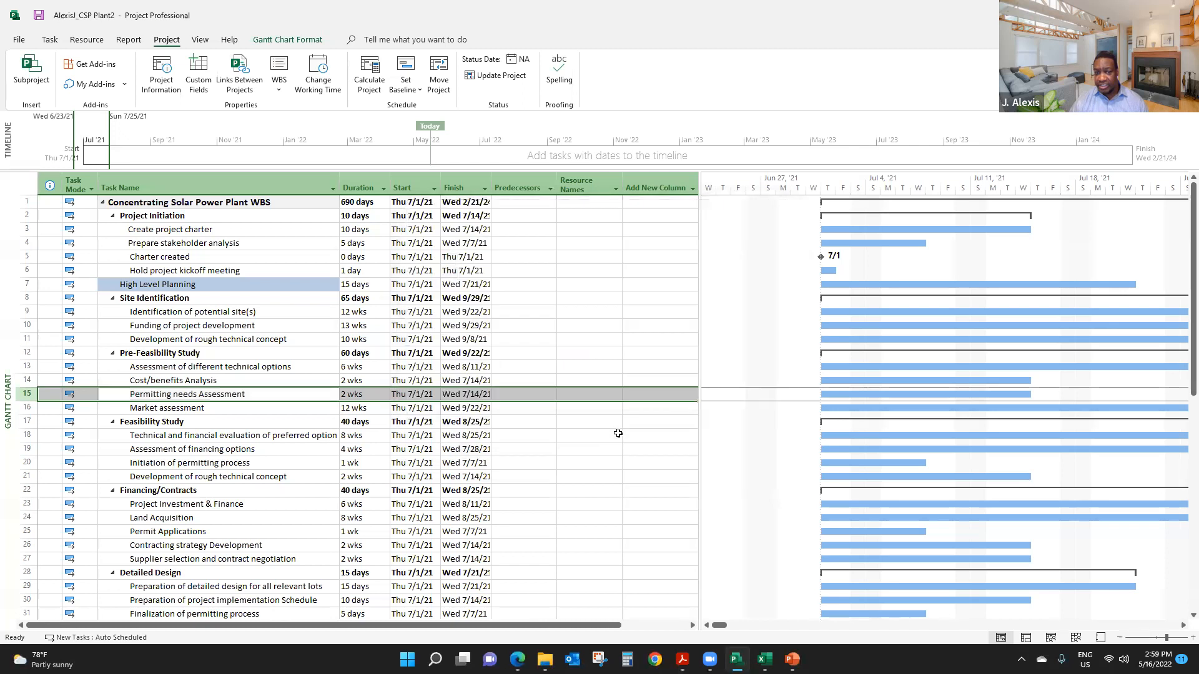
- Examine the order of the subtasks under Project Initiation and Site Identification
{"action": "left_click", "coordinate": [189, 369]}
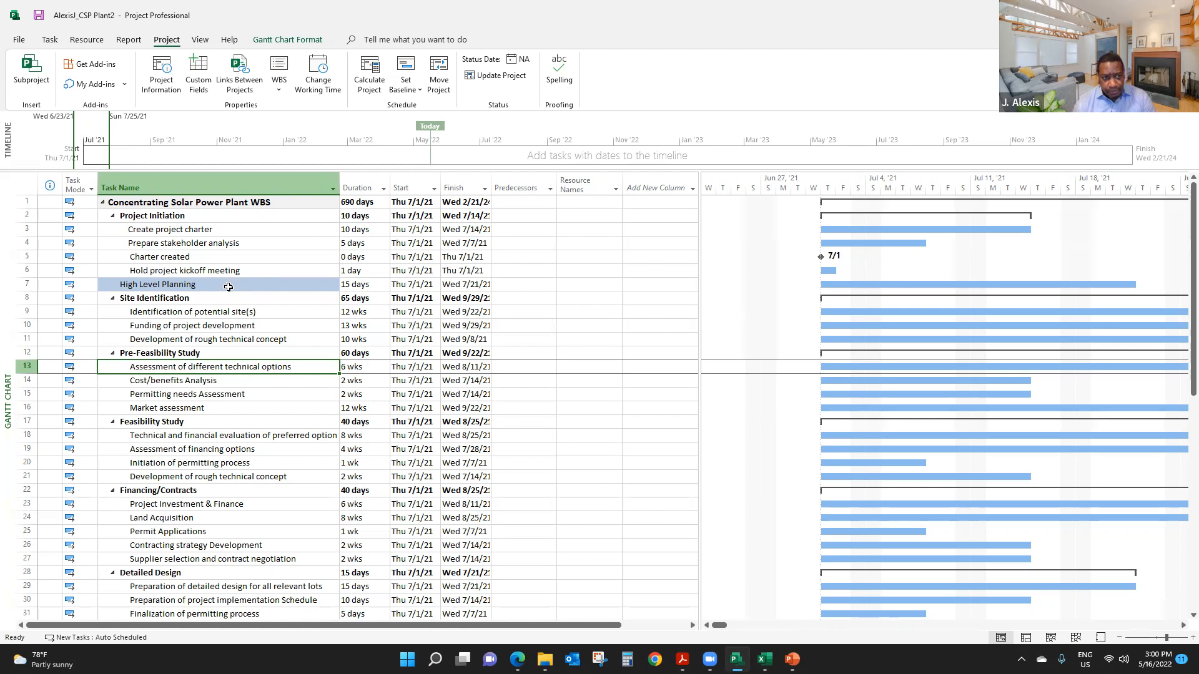
{"action": "left_click", "coordinate": [223, 230]}
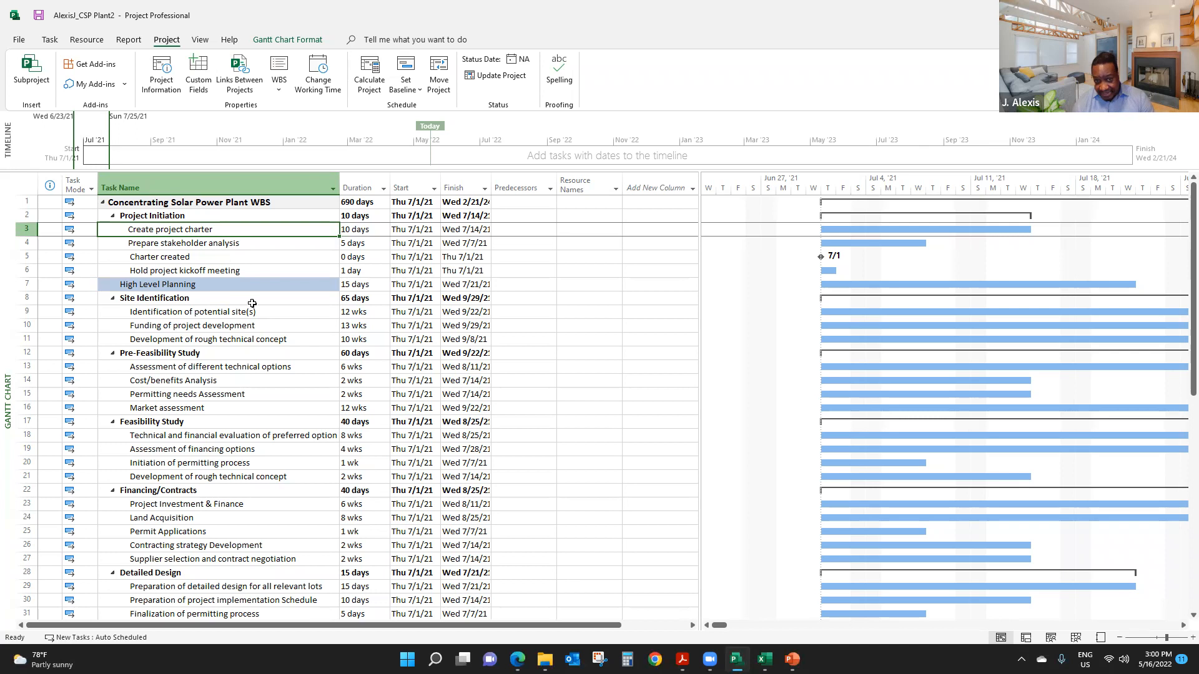
{"action": "left_click", "coordinate": [233, 256]}
{"action": "left_click", "coordinate": [212, 233]}
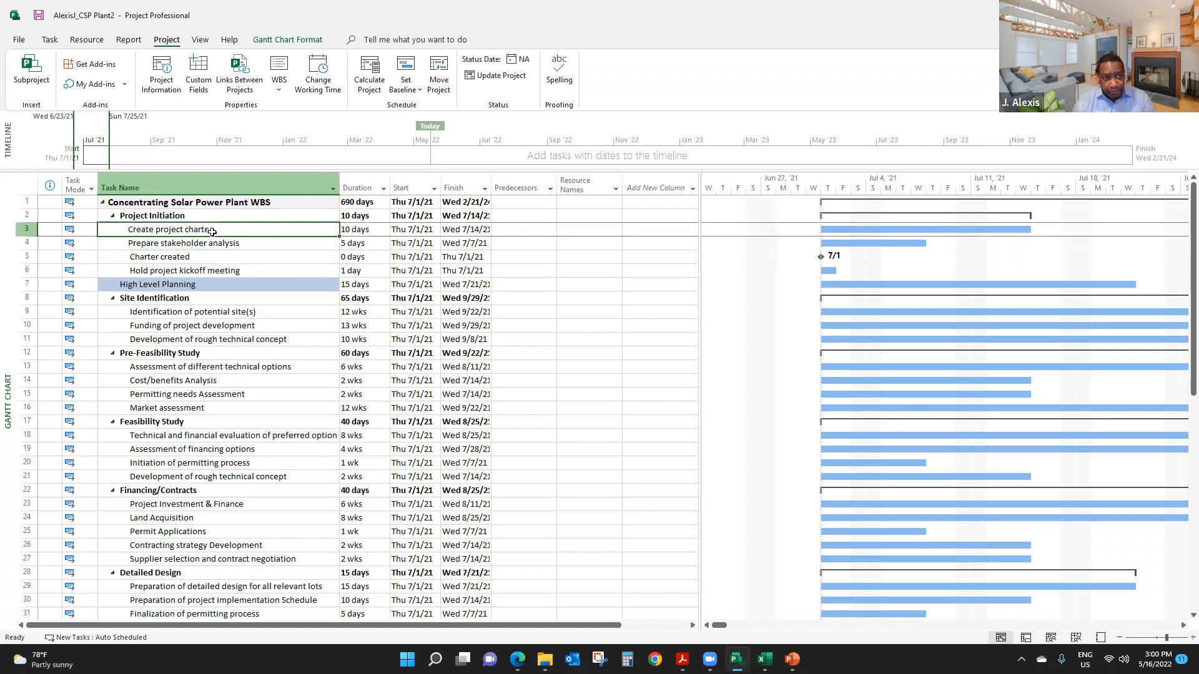
{"action": "left_click", "coordinate": [214, 247]}
{"action": "left_click", "coordinate": [225, 231]}
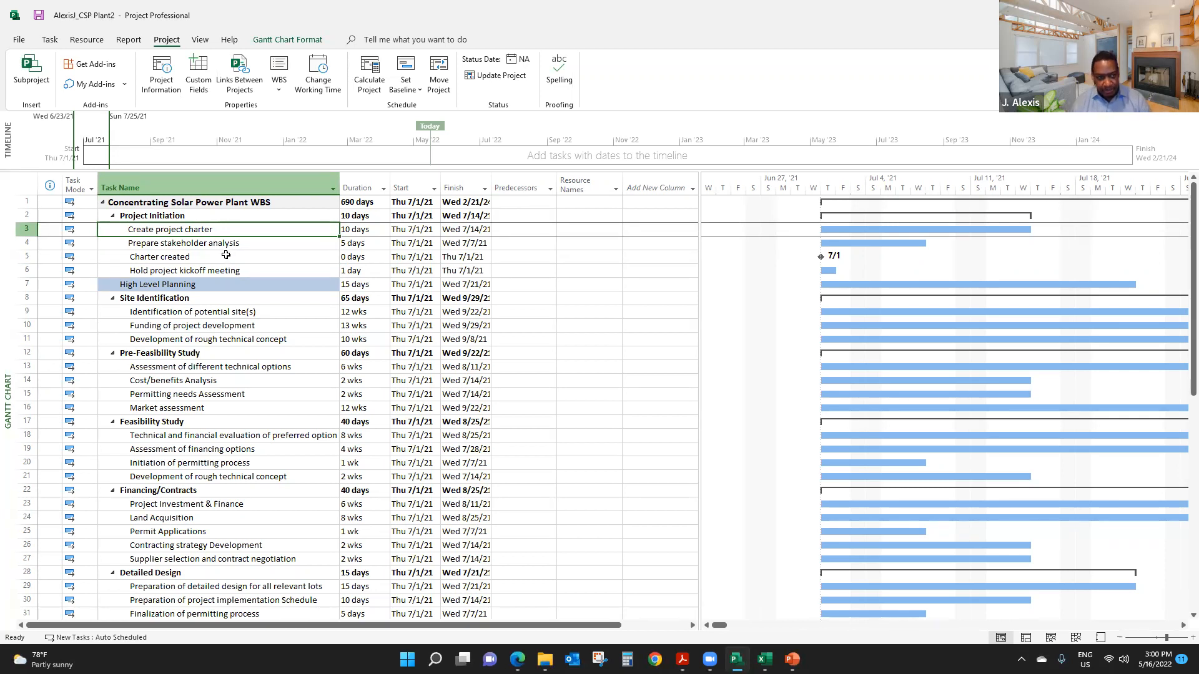
{"action": "left_click", "coordinate": [168, 299]}
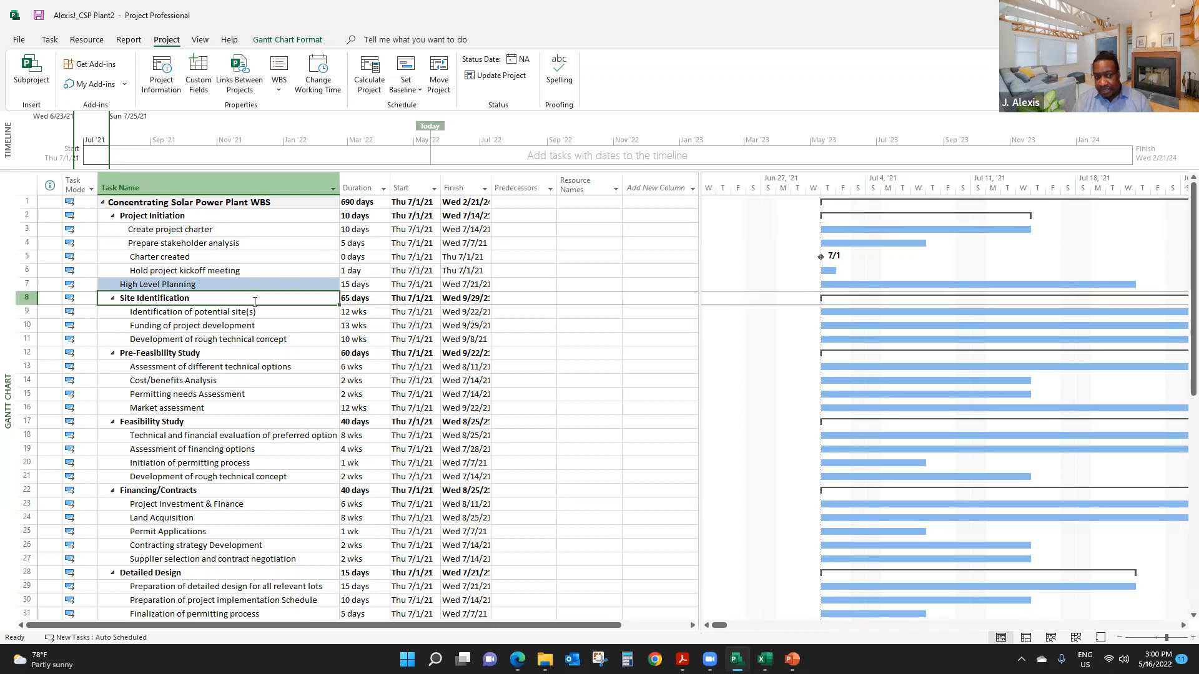
{"action": "left_click", "coordinate": [200, 312]}
{"action": "left_click_drag", "start_coordinate": [200, 312], "coordinate": [226, 340]}
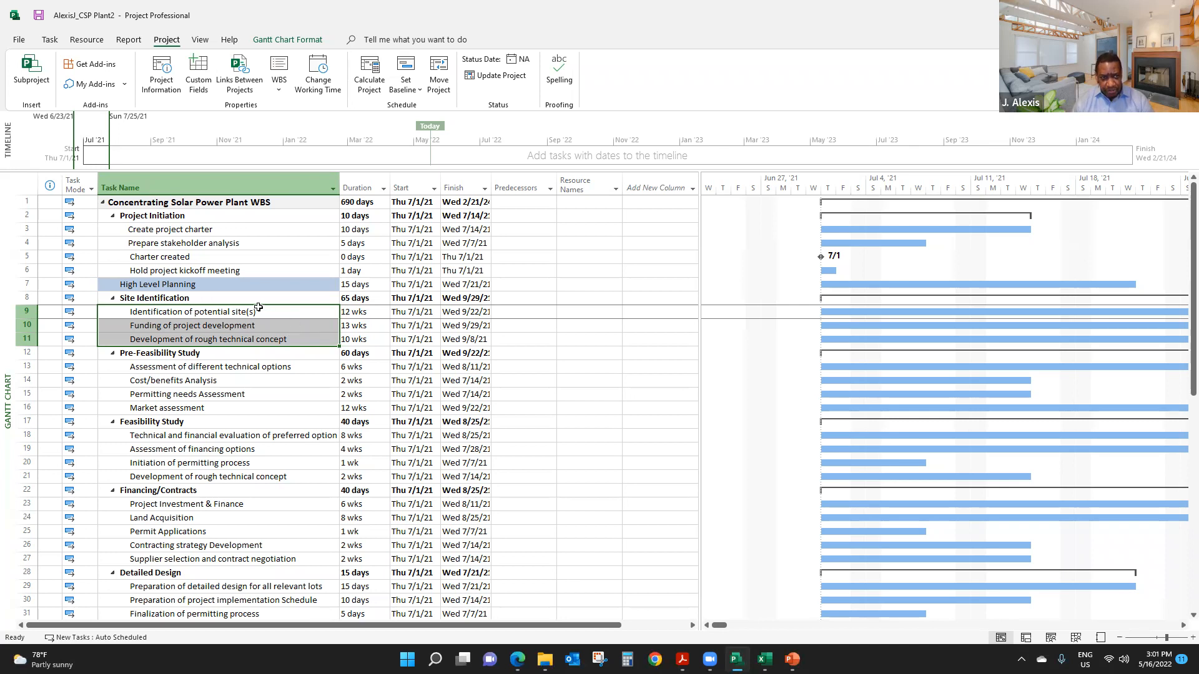
- Link the Project Initiation subtasks from Create project charter through Hold project kickoff meeting in a finish-to-start sequence
{"action": "left_click_drag", "start_coordinate": [212, 230], "coordinate": [220, 271]}
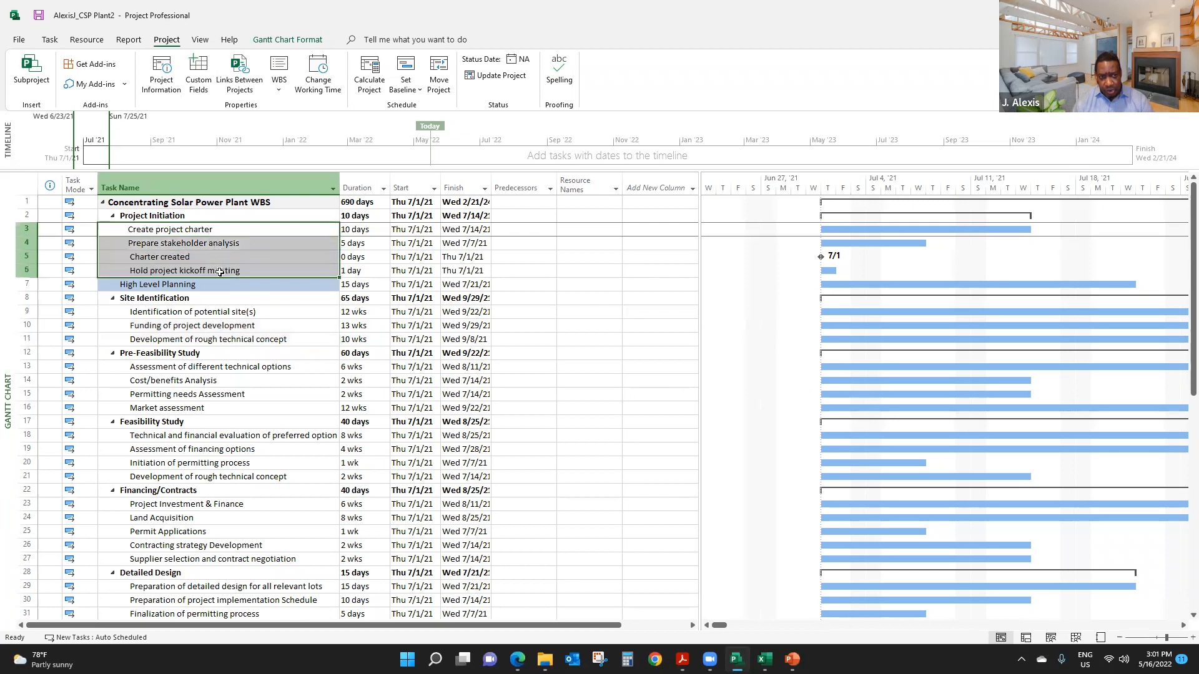
{"action": "left_click", "coordinate": [50, 40]}
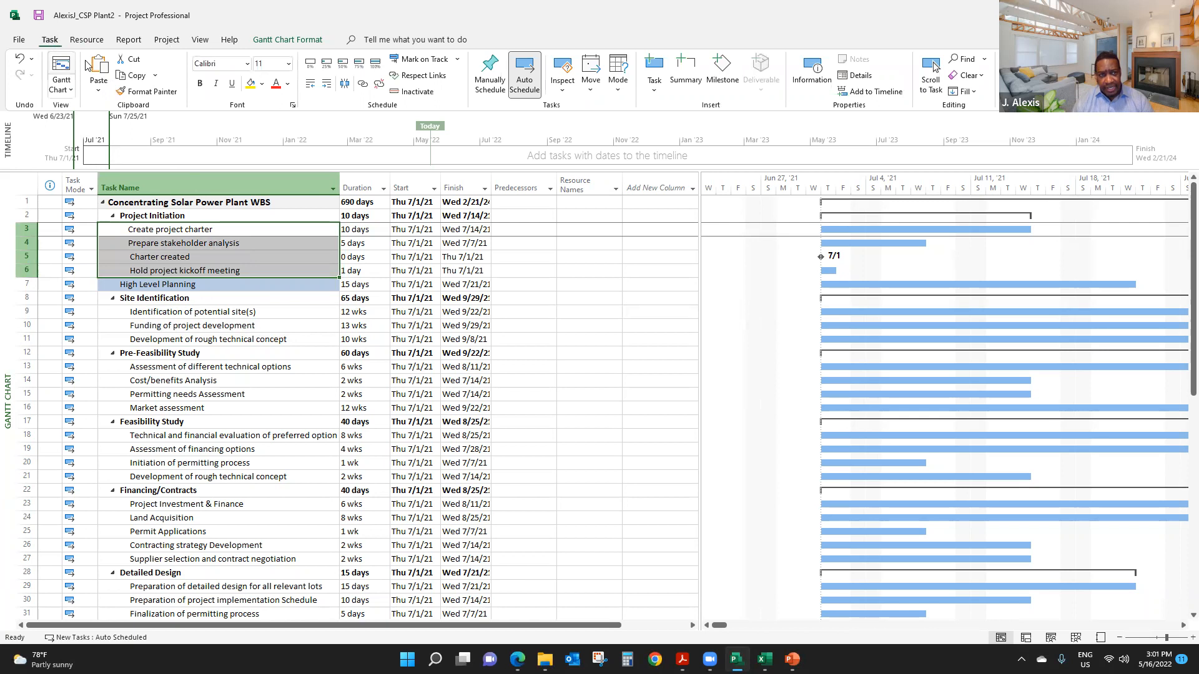
{"action": "left_click", "coordinate": [363, 88]}
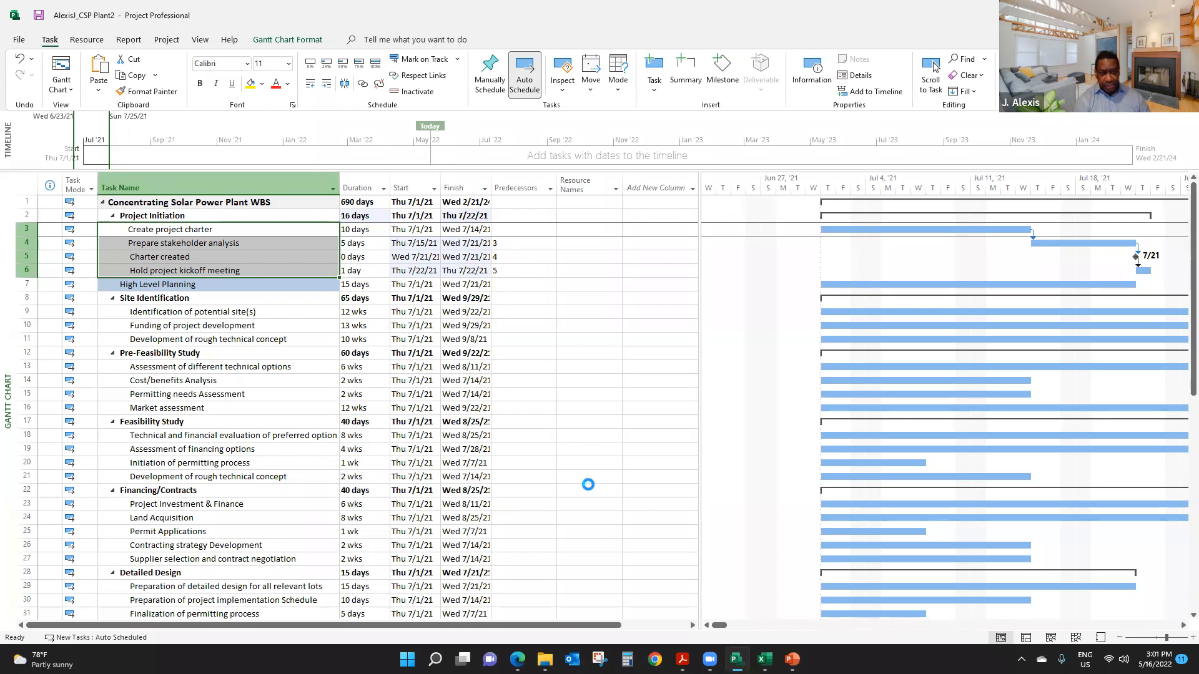
{"action": "key", "text": "ctrl+z"}
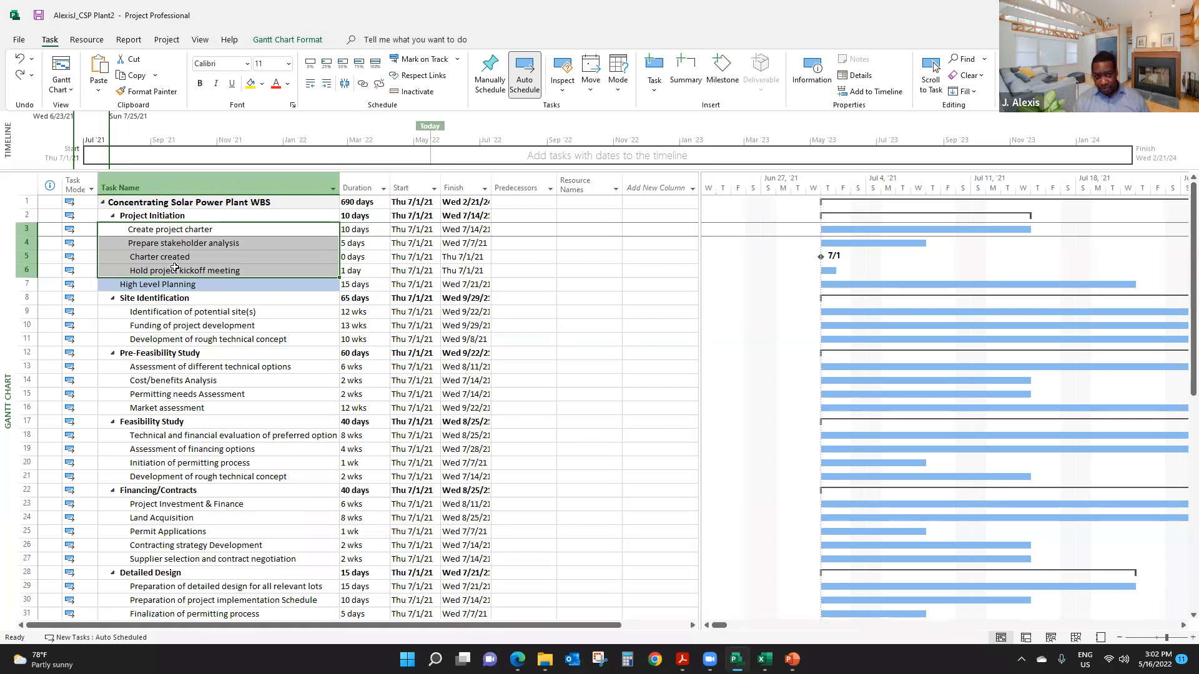
{"action": "left_click", "coordinate": [365, 86]}
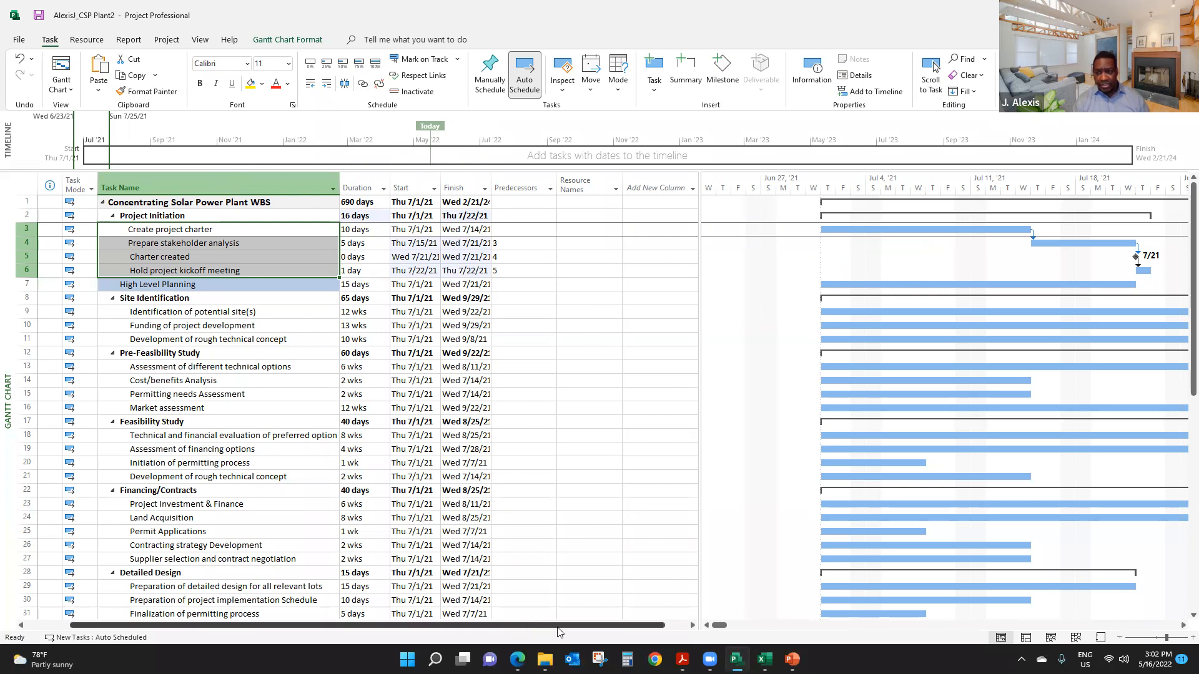
- Examine the linked Project Initiation bars and the Charter created milestone in the Gantt chart
{"action": "left_click_drag", "start_coordinate": [371, 627], "coordinate": [426, 636]}
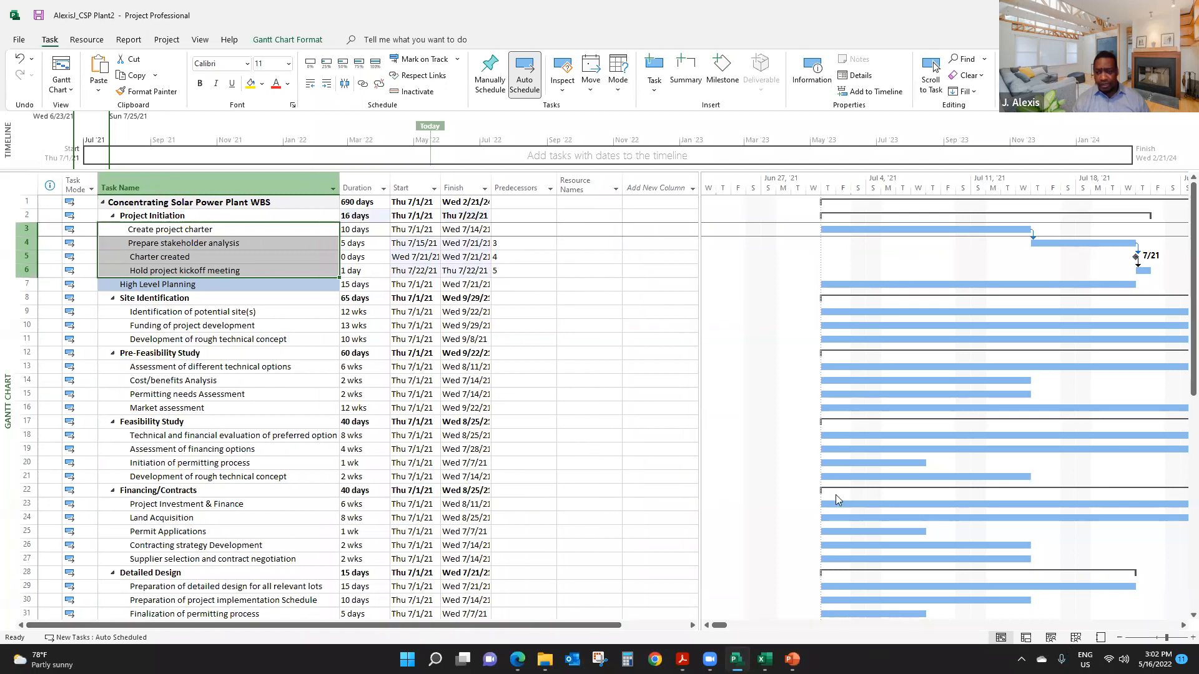
{"action": "left_click", "coordinate": [226, 255]}
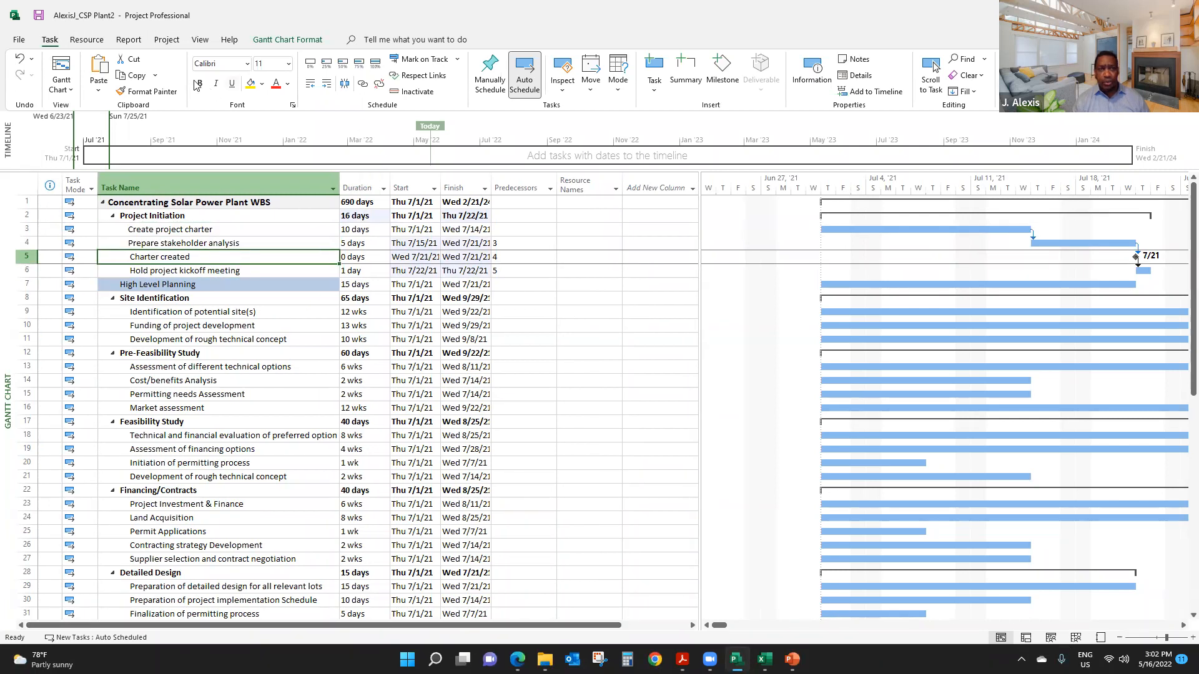
{"action": "left_click", "coordinate": [200, 40]}
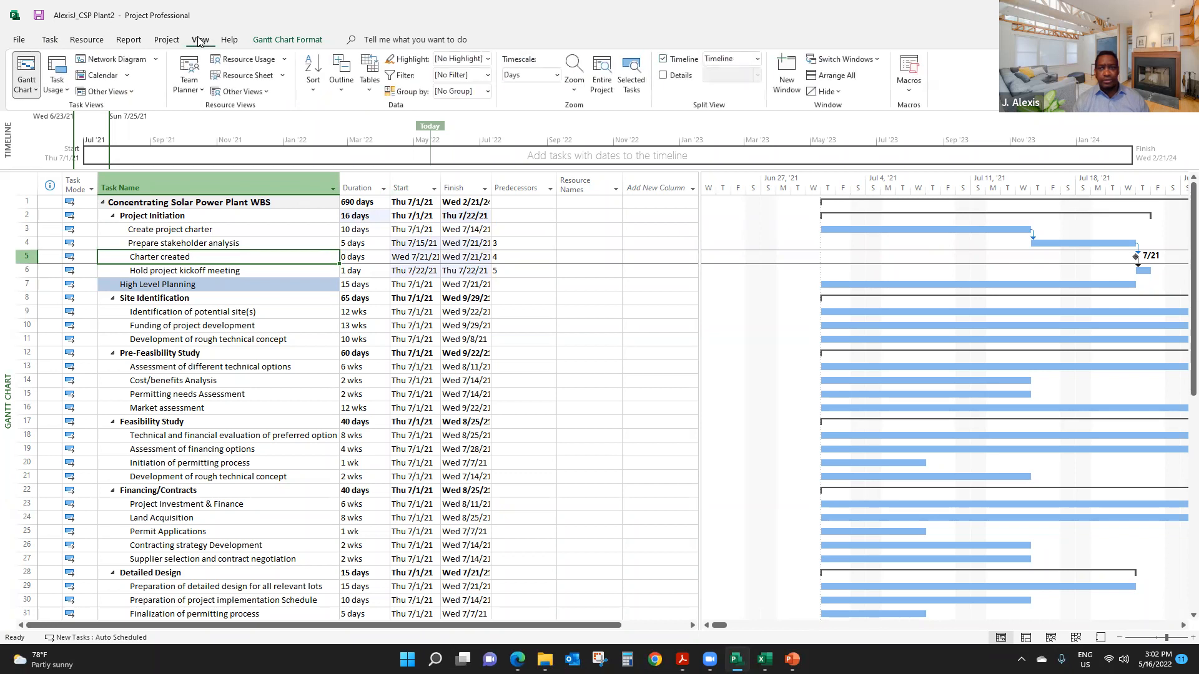
{"action": "left_click", "coordinate": [632, 73]}
{"action": "left_click_drag", "start_coordinate": [698, 214], "coordinate": [617, 214]}
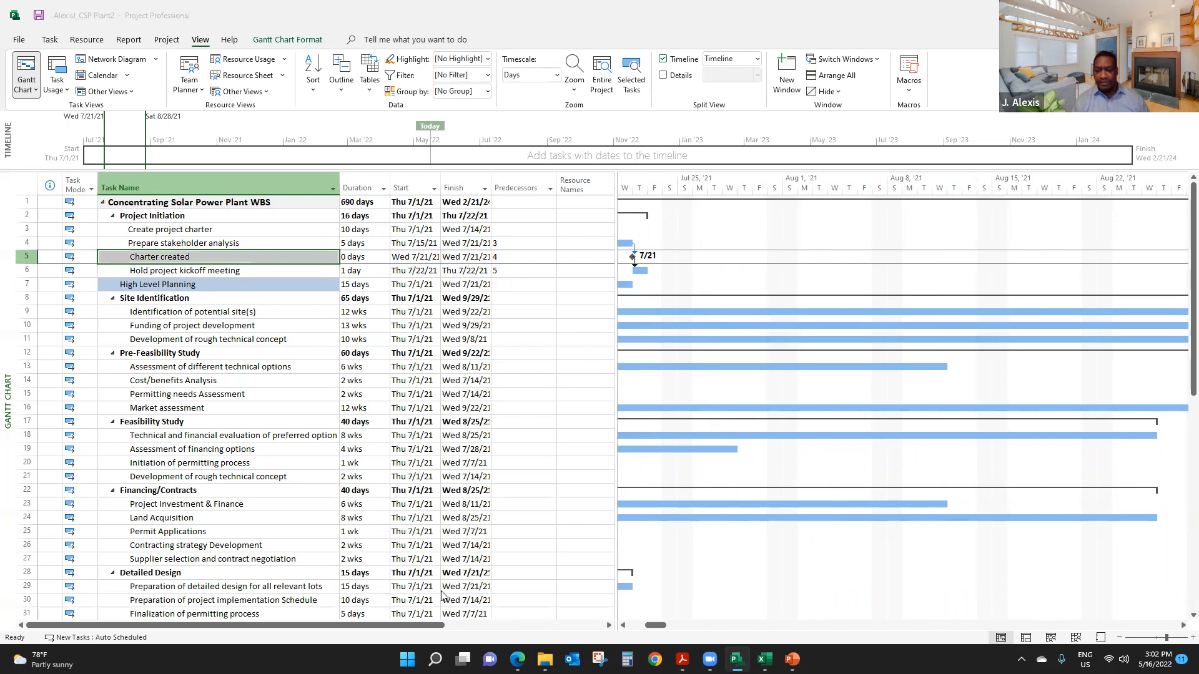
{"action": "left_click_drag", "start_coordinate": [658, 627], "coordinate": [628, 632]}
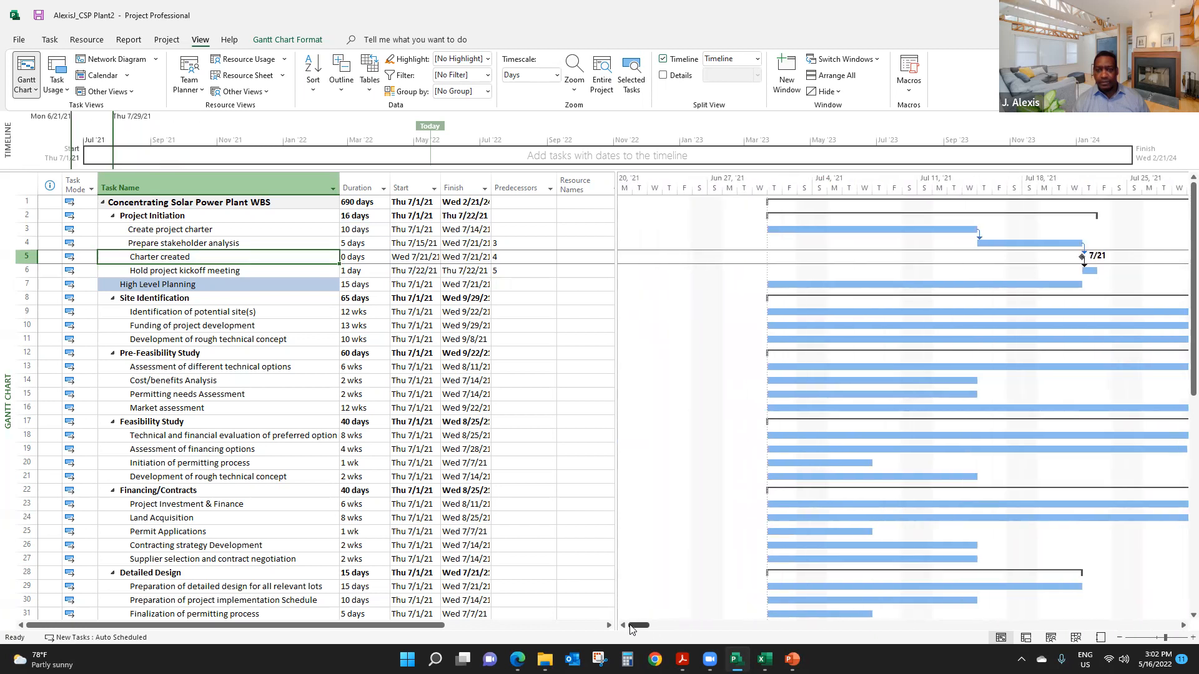
{"action": "left_click", "coordinate": [1183, 625]}
{"action": "left_click", "coordinate": [1183, 626]}
{"action": "left_click", "coordinate": [1183, 625]}
{"action": "left_click", "coordinate": [1183, 625]}
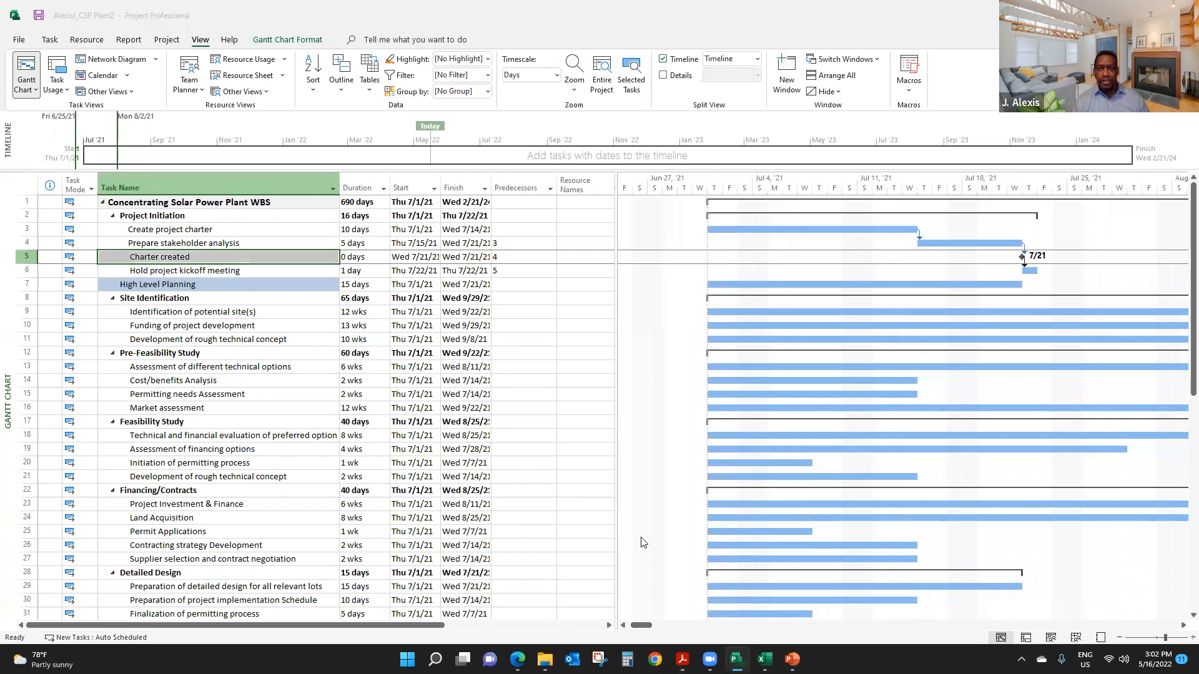
{"action": "left_click", "coordinate": [1183, 626]}
{"action": "left_click", "coordinate": [1183, 625]}
{"action": "left_click", "coordinate": [1183, 625]}
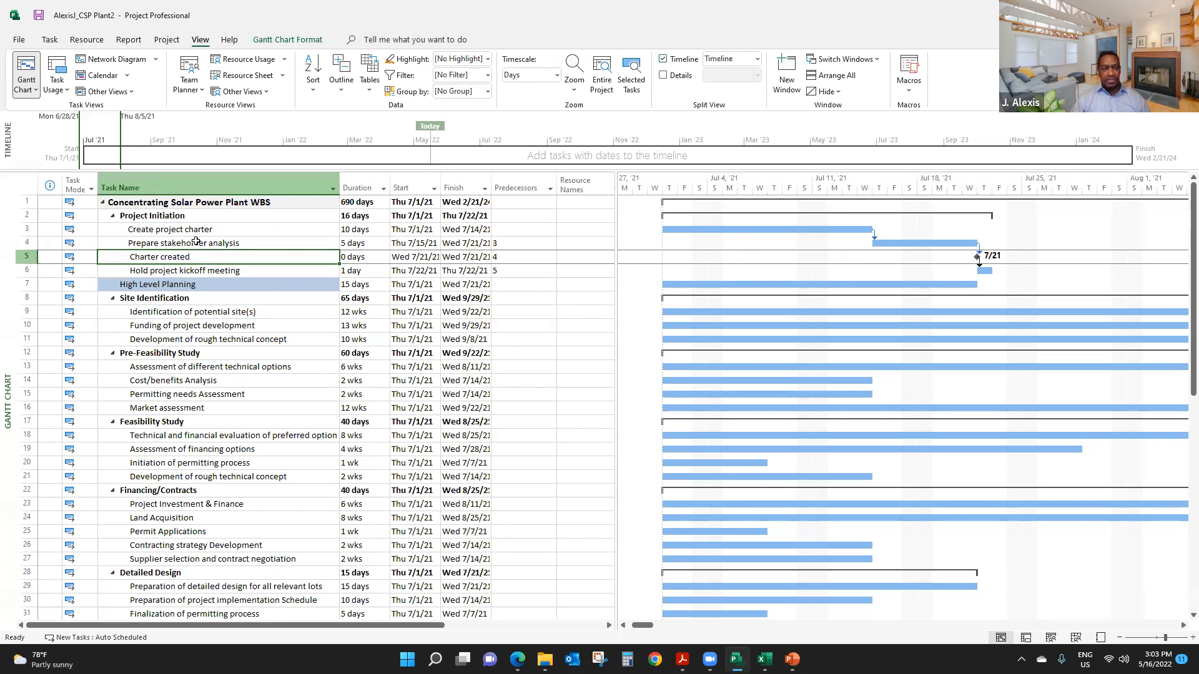
- Clear the predecessors of Prepare stakeholder analysis, Charter created and Hold project kickoff meeting, and check the Project Initiation duration
{"action": "left_click", "coordinate": [160, 231]}
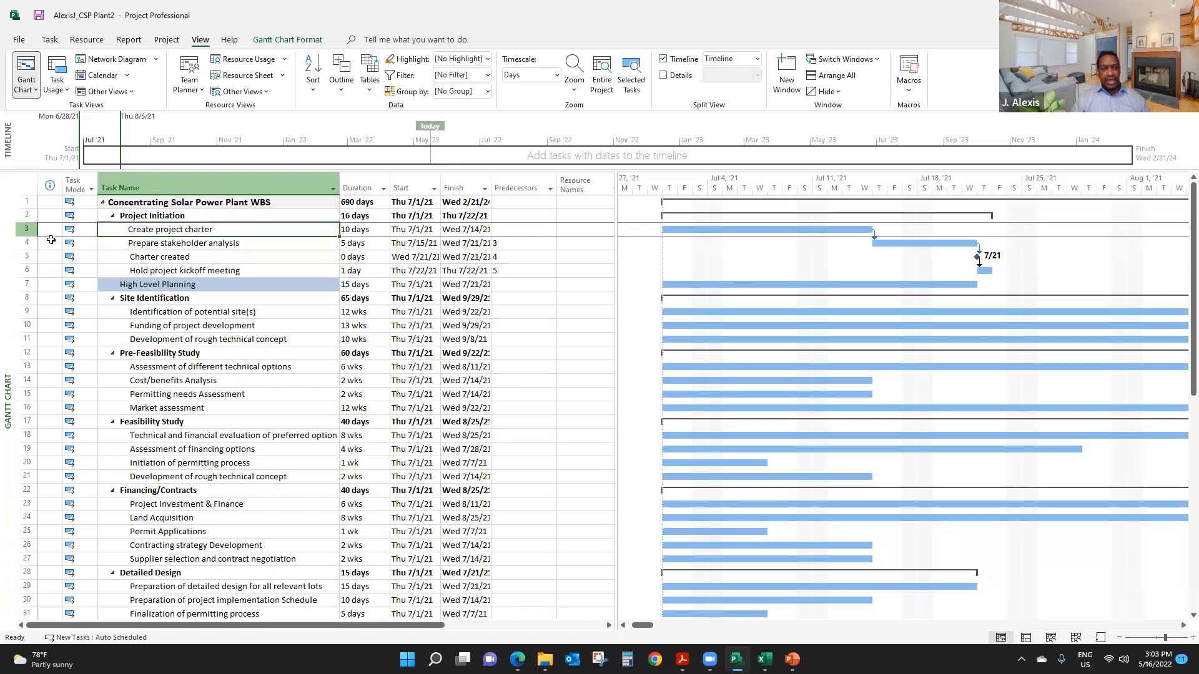
{"action": "left_click", "coordinate": [25, 229]}
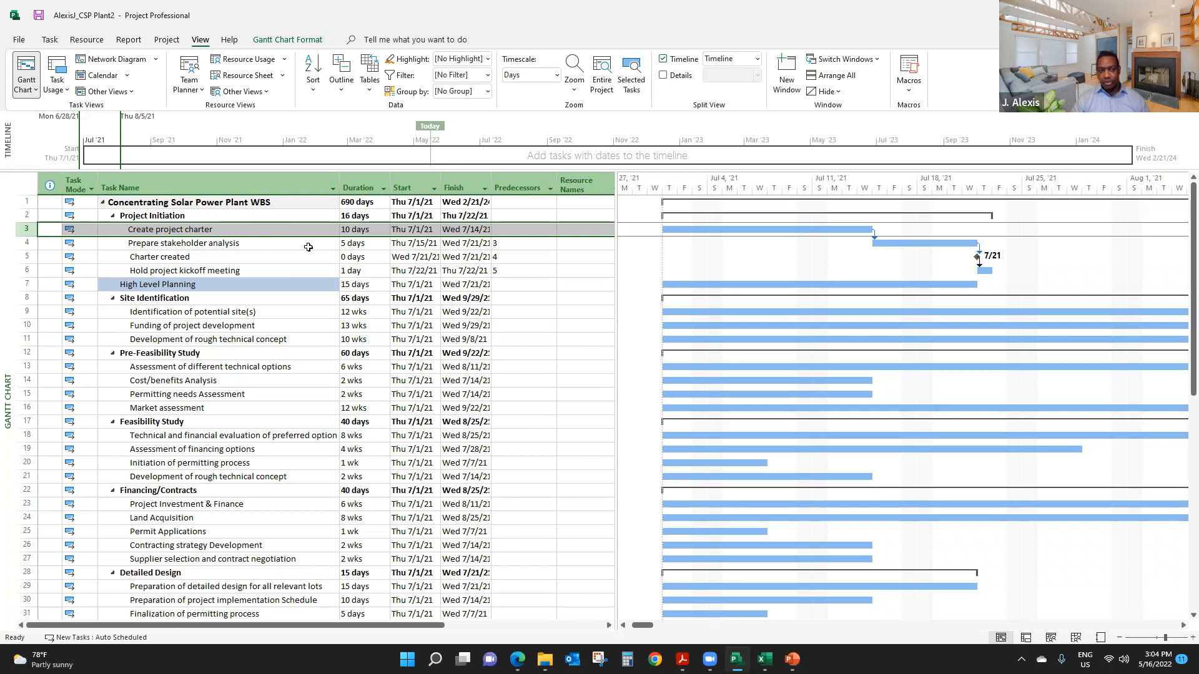
{"action": "left_click", "coordinate": [249, 245]}
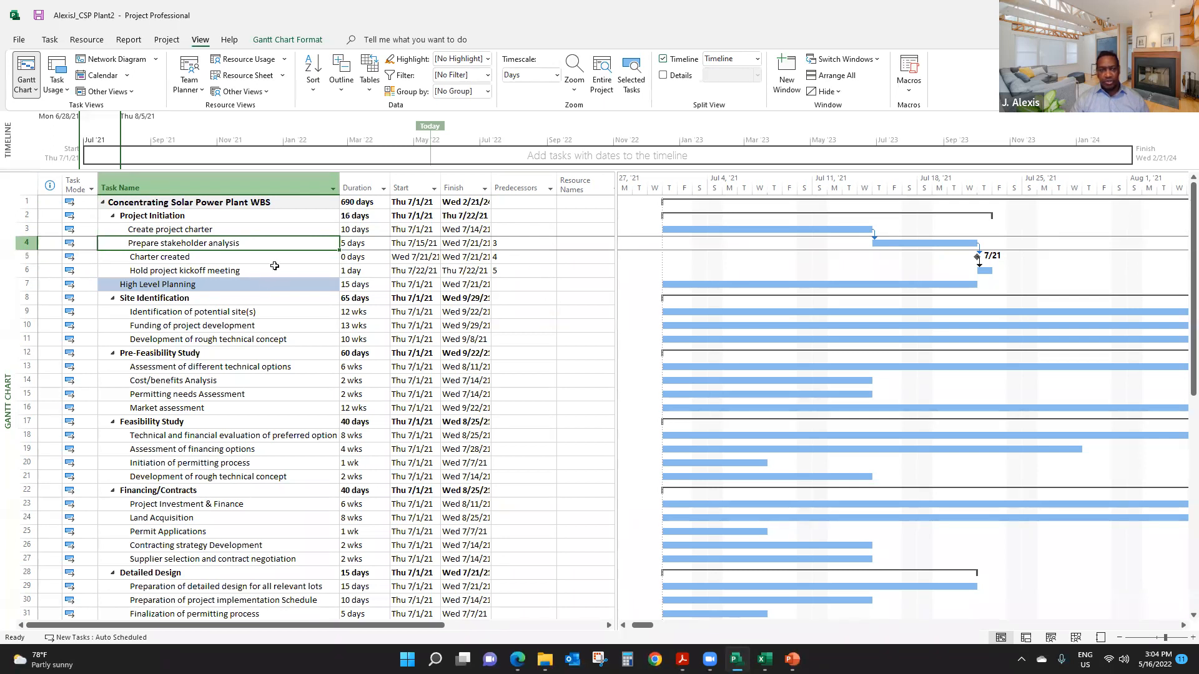
{"action": "left_click", "coordinate": [215, 269]}
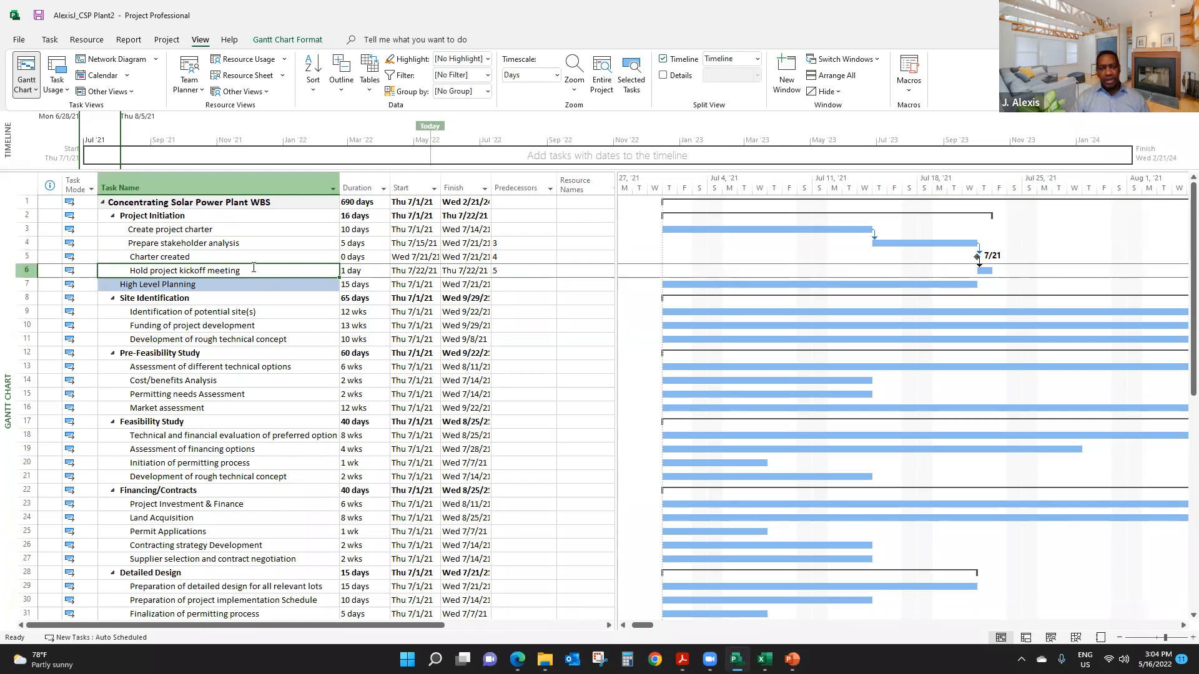
{"action": "left_click_drag", "start_coordinate": [508, 243], "coordinate": [516, 269]}
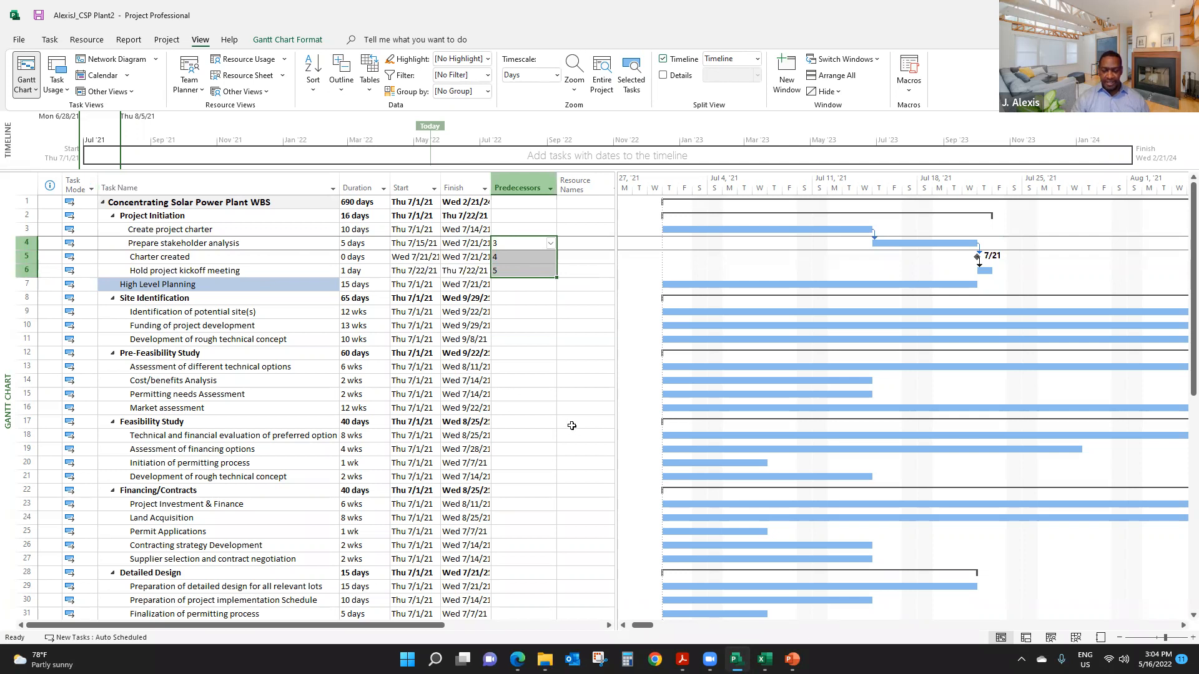
{"action": "key", "text": "Delete"}
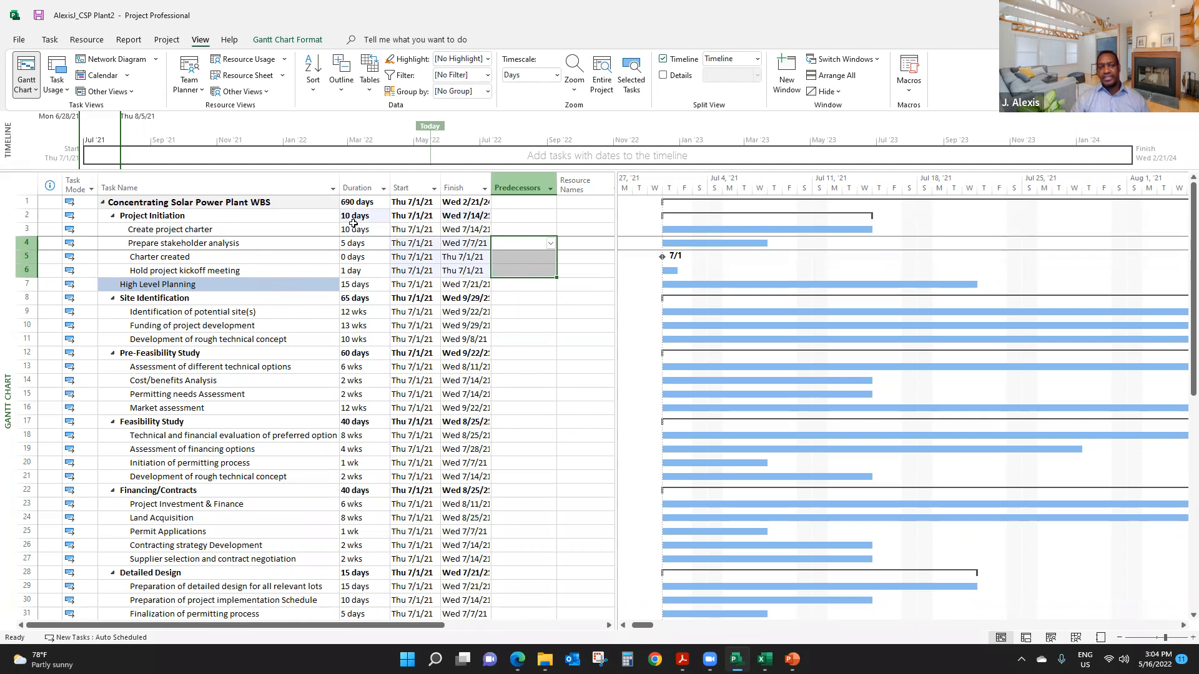
{"action": "left_click", "coordinate": [377, 216]}
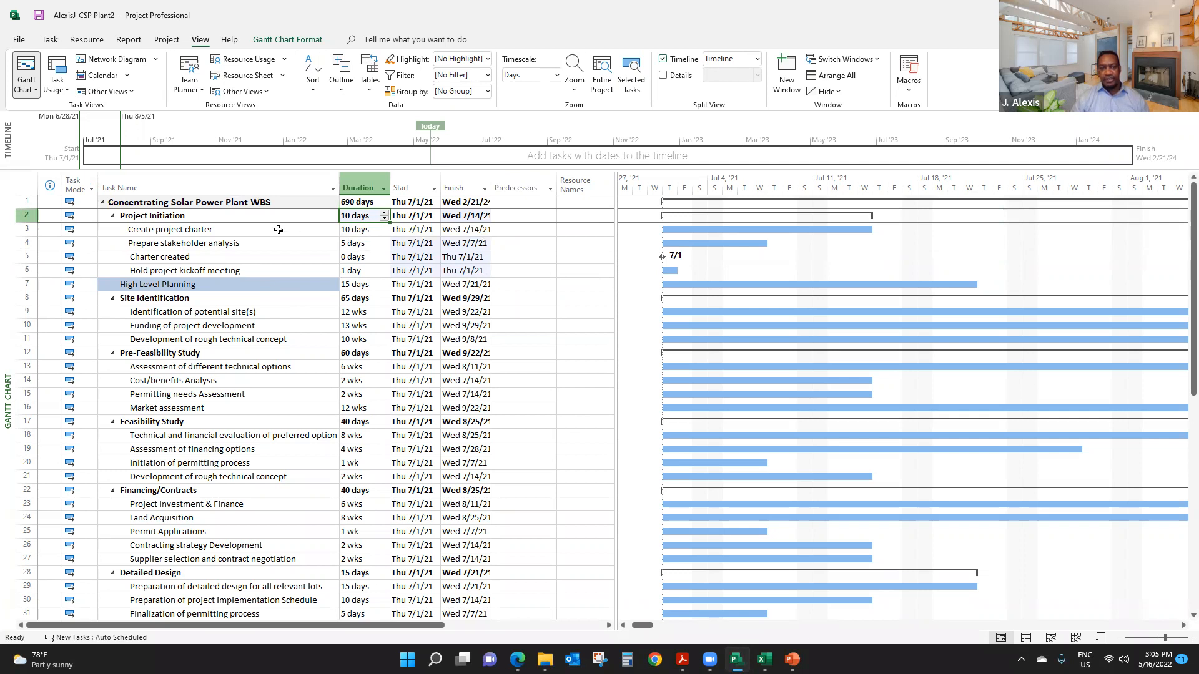
- Link the four Project Initiation subtasks, from Create project charter to Hold project kickoff meeting, in a finish-to-start chain again
{"action": "left_click_drag", "start_coordinate": [223, 232], "coordinate": [231, 270]}
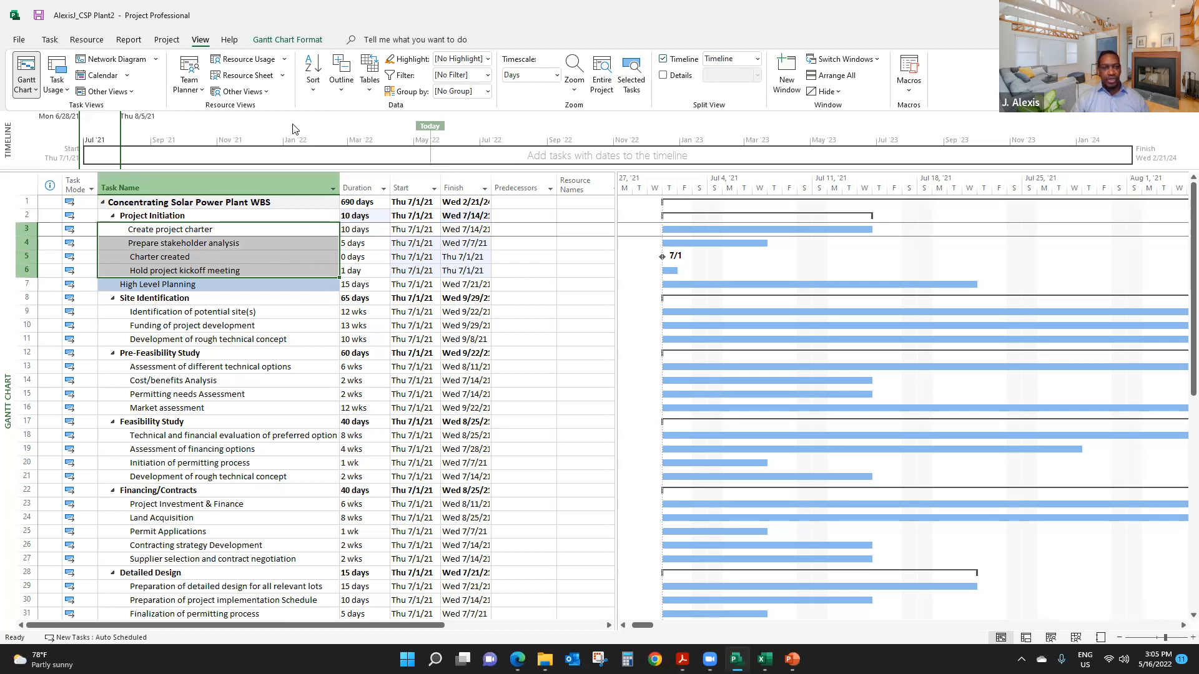
{"action": "left_click", "coordinate": [50, 40]}
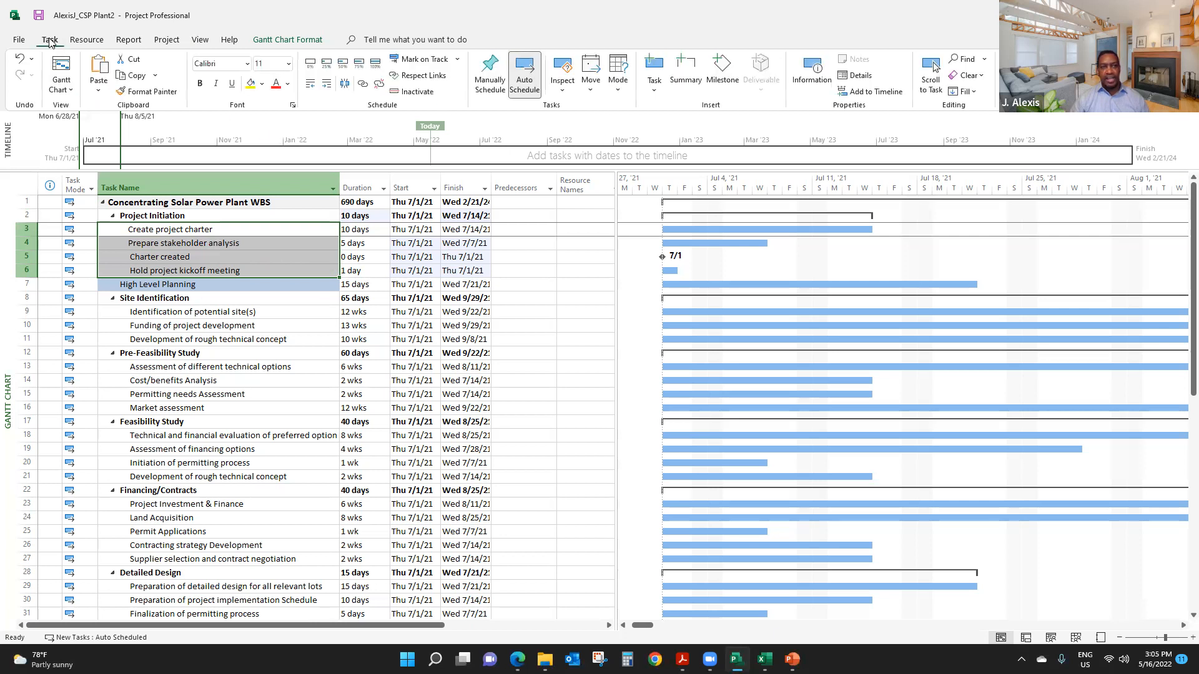
{"action": "left_click", "coordinate": [363, 84]}
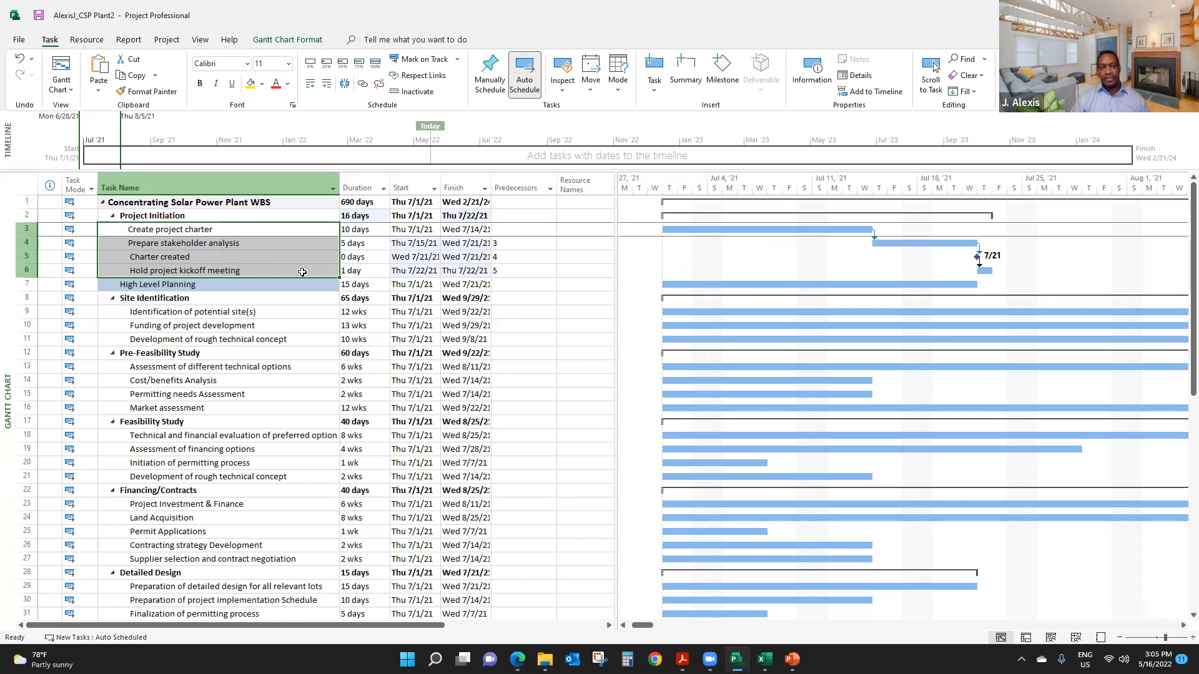
{"action": "left_click", "coordinate": [250, 264]}
{"action": "left_click", "coordinate": [223, 232]}
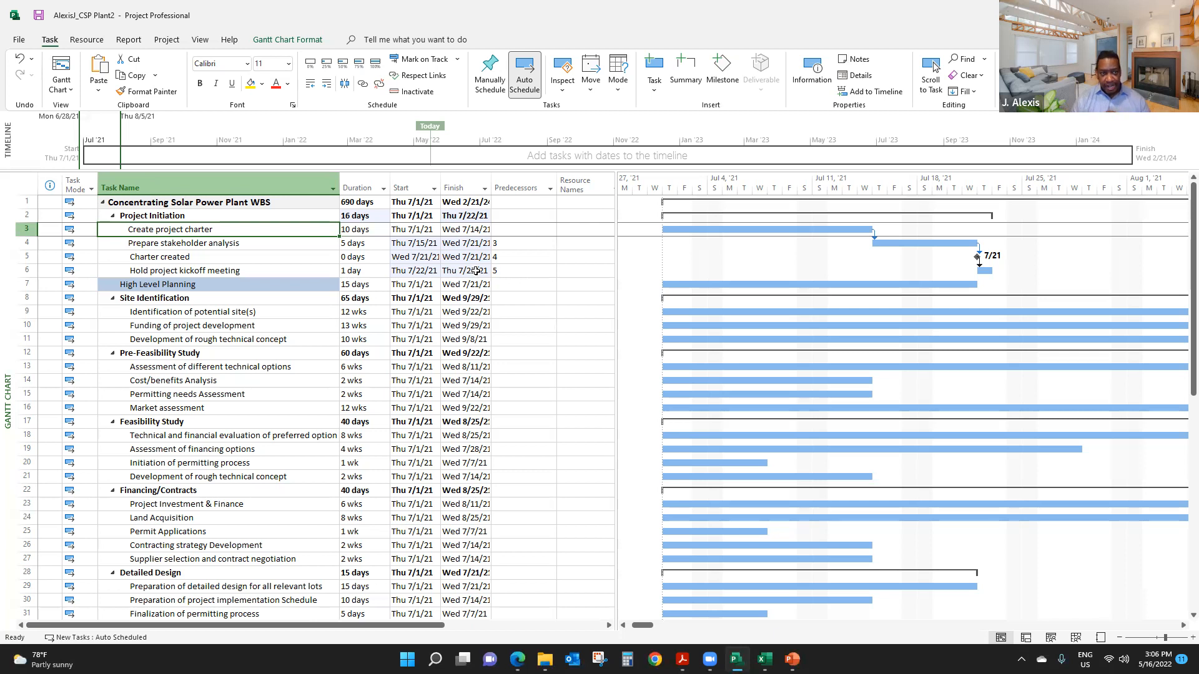
{"action": "left_click", "coordinate": [239, 260]}
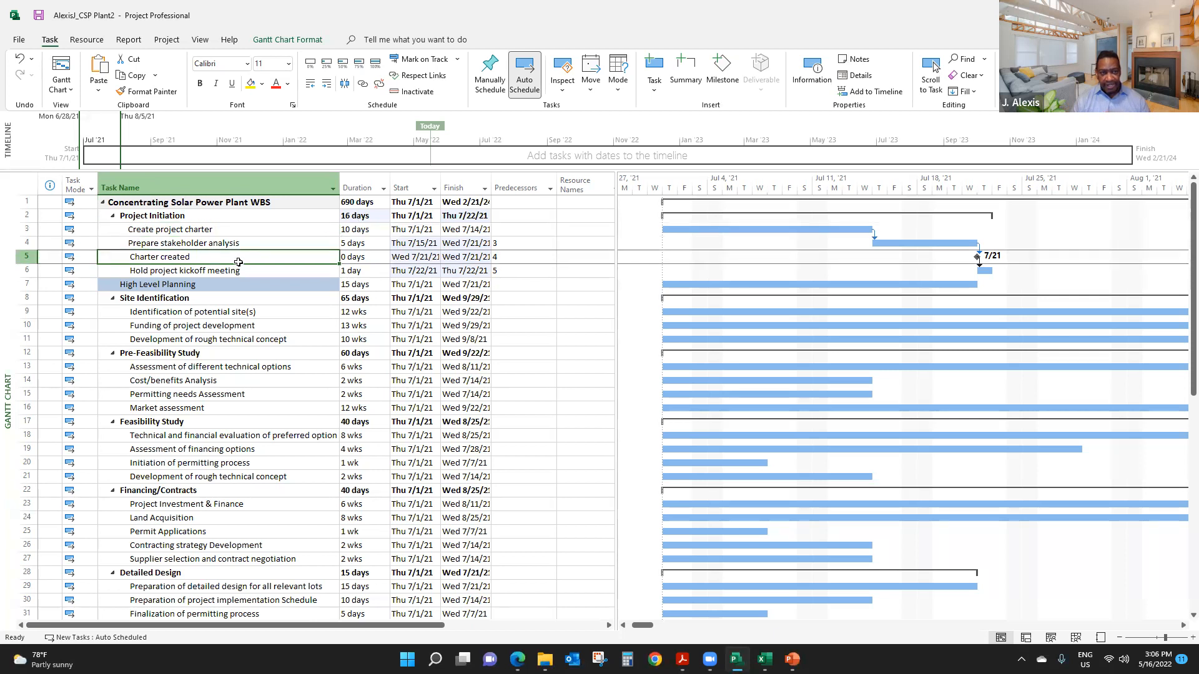
{"action": "left_click", "coordinate": [235, 271]}
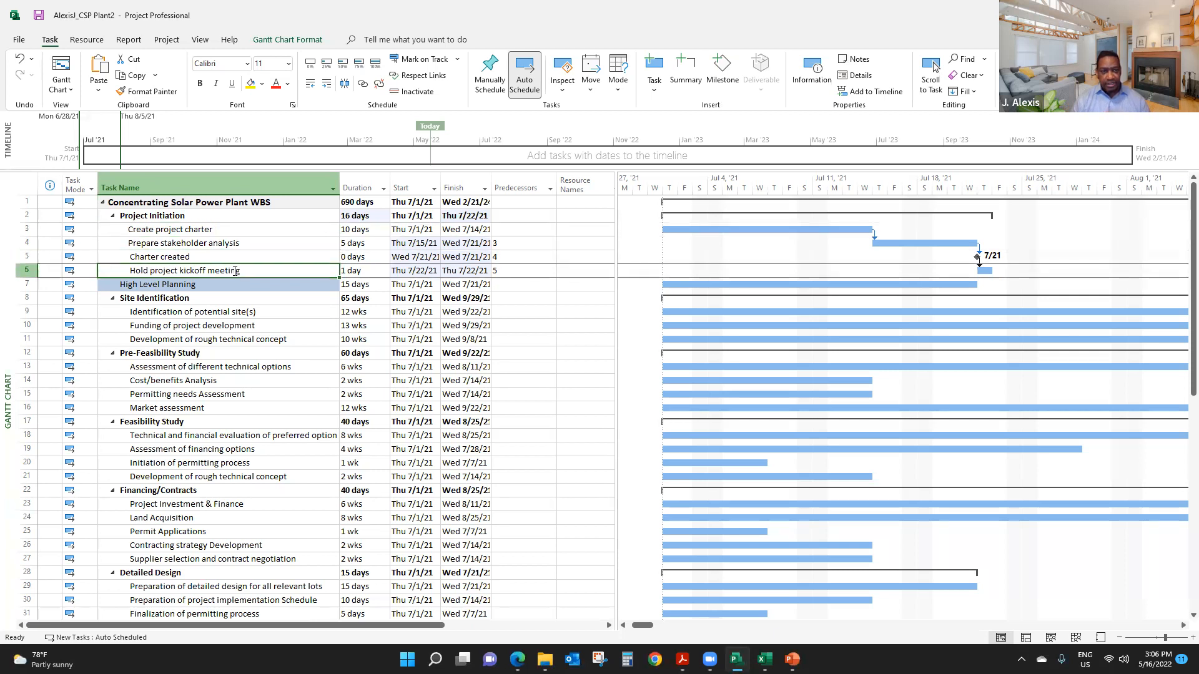
- Change the predecessor of Prepare stakeholder analysis to 3SS for a start-to-start link with Create project charter
{"action": "left_click", "coordinate": [226, 243]}
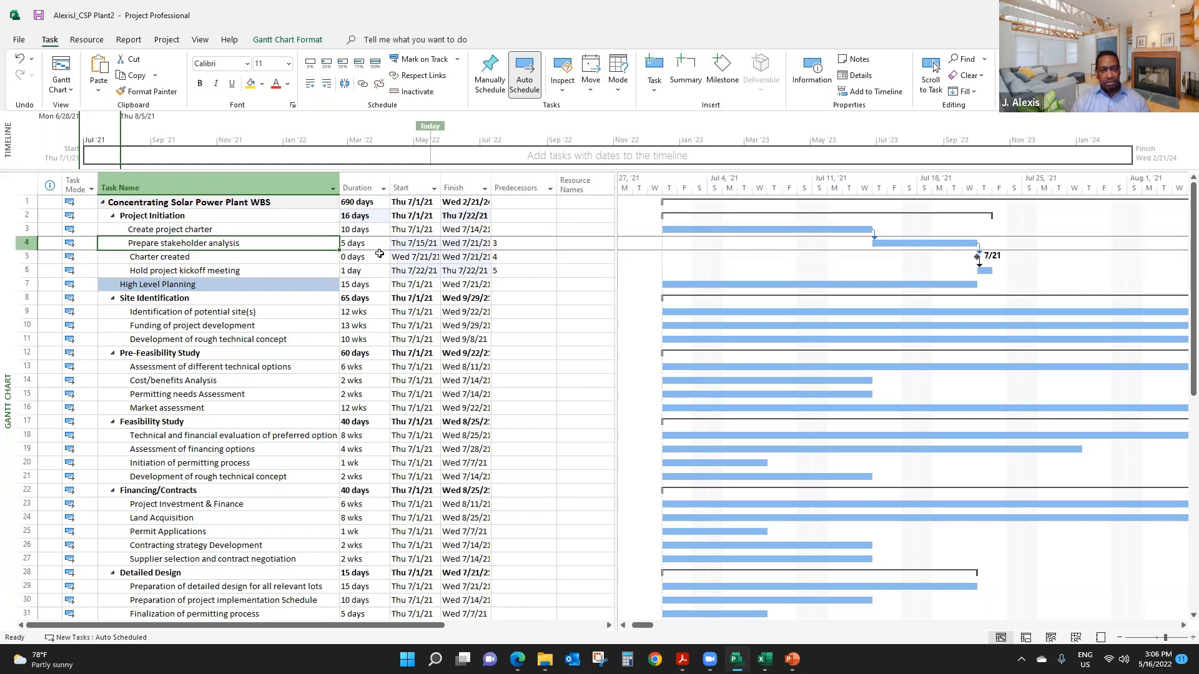
{"action": "left_click", "coordinate": [509, 246]}
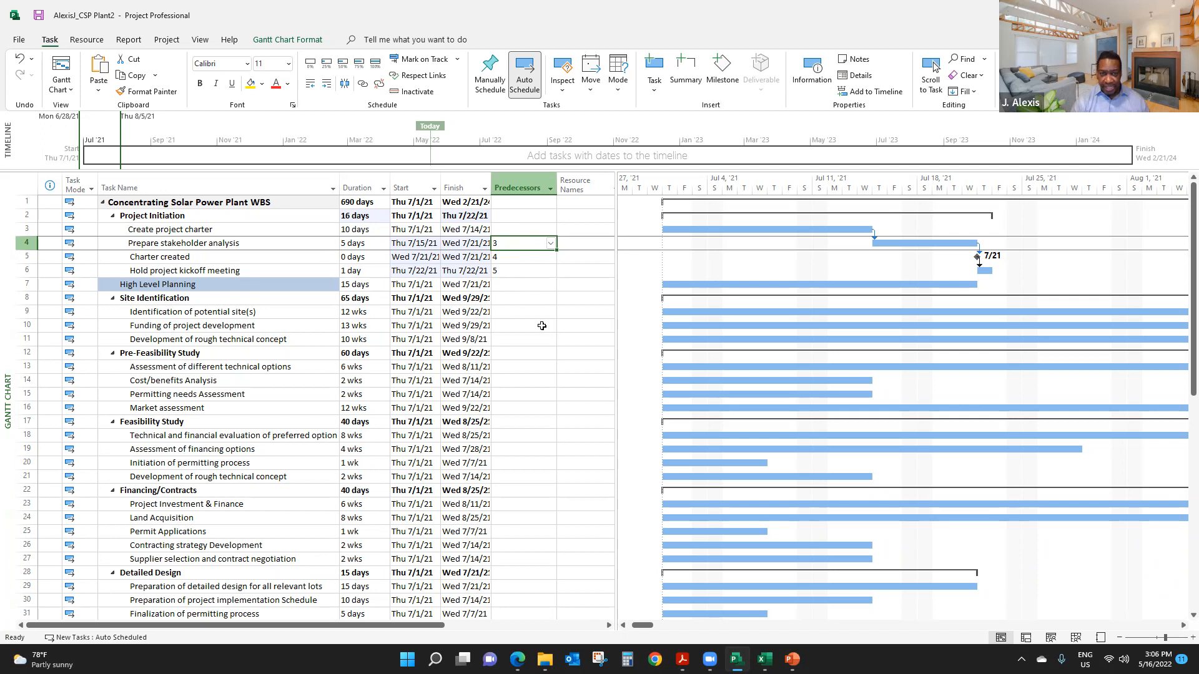
{"action": "key", "text": "F2"}
{"action": "type", "text": "SS"}
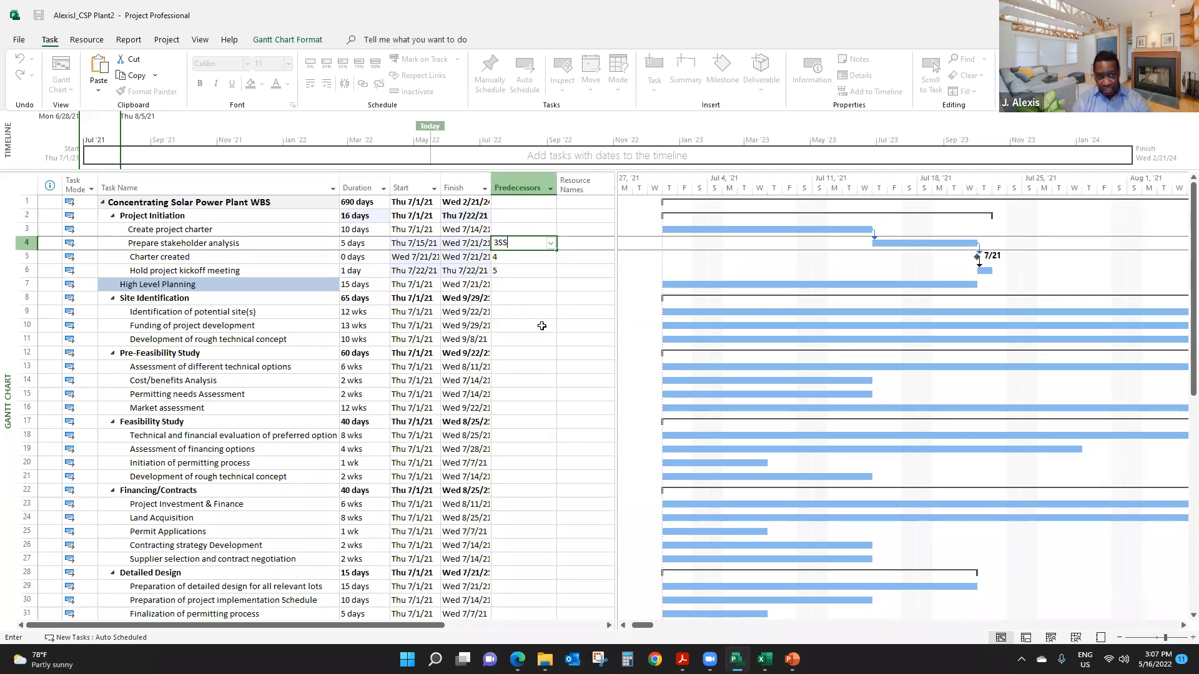
{"action": "key", "text": "Return"}
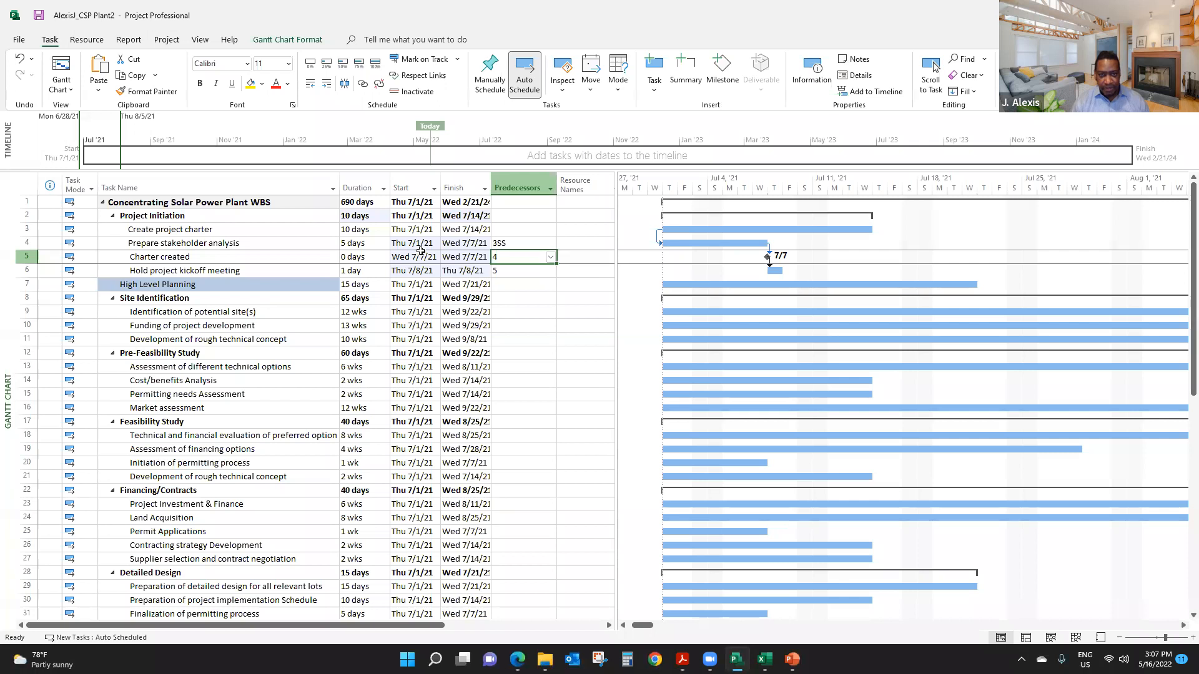
- Set the predecessor of Prepare stakeholder analysis back to 3 for a finish-to-start link with Create project charter
{"action": "left_click", "coordinate": [508, 245]}
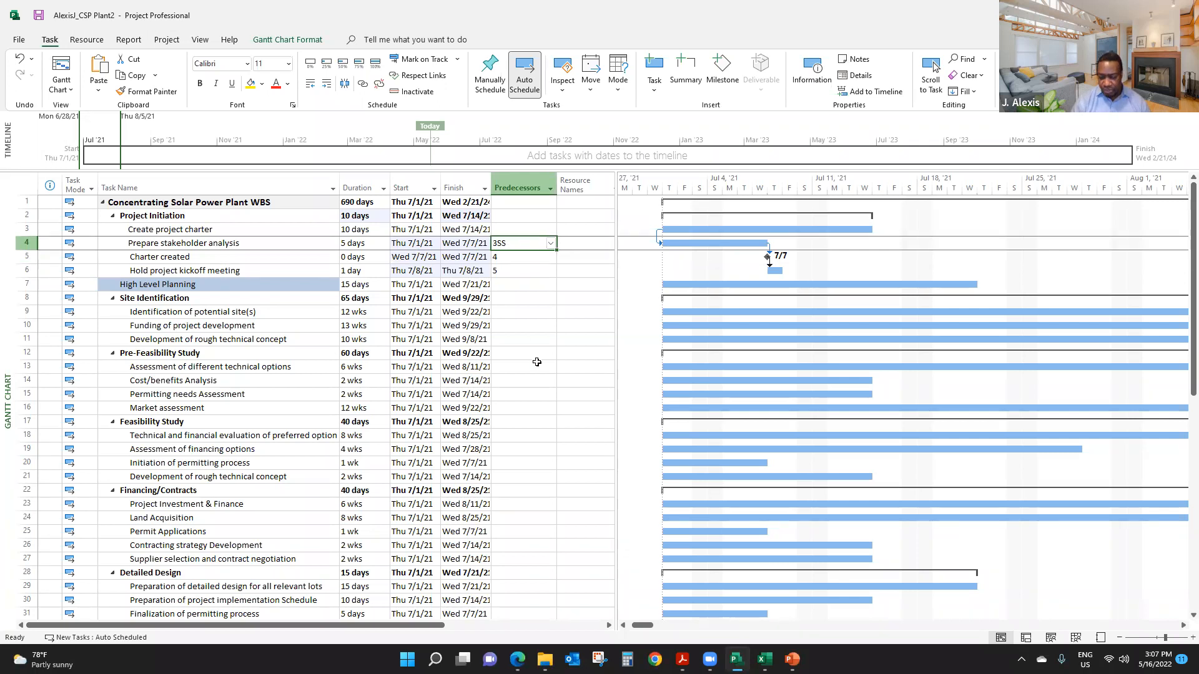
{"action": "type", "text": "3"}
{"action": "key", "text": "Return"}
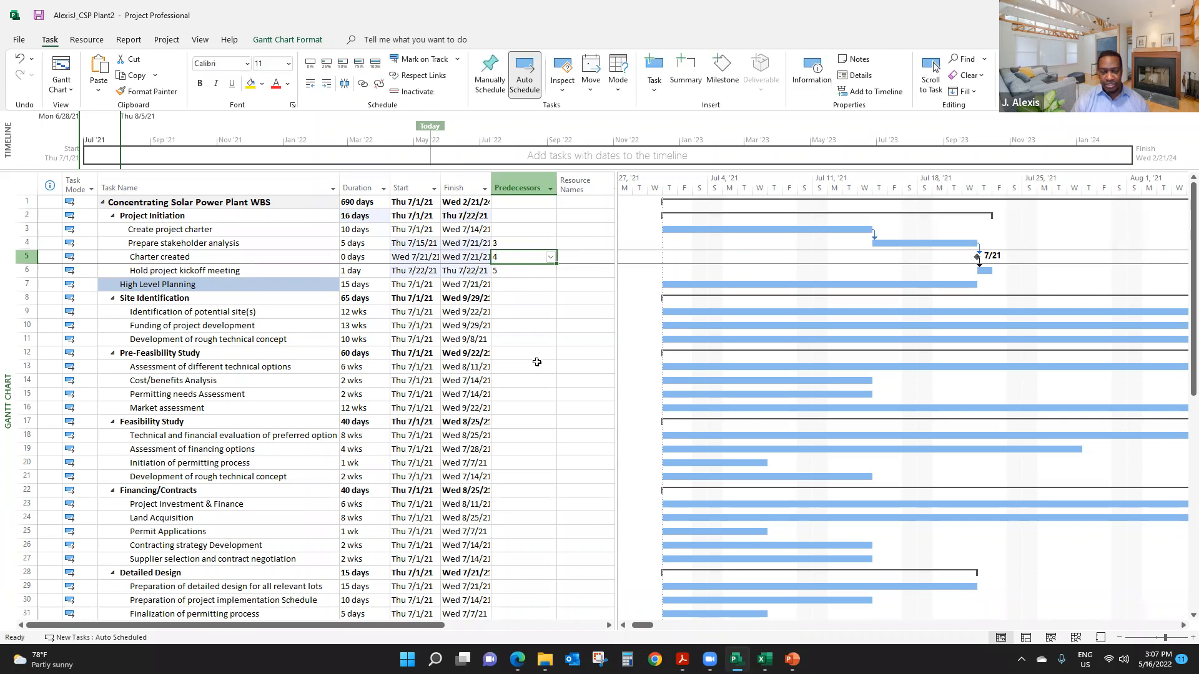
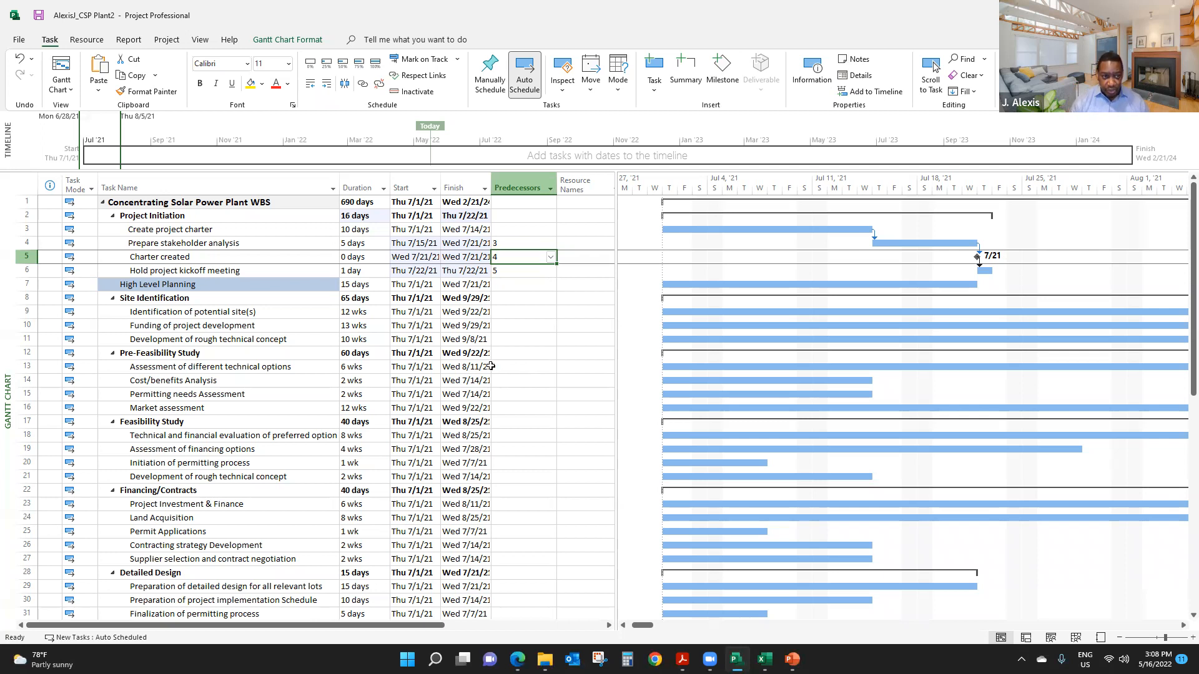
- Link Hold project kickoff meeting to High Level Planning with a finish-to-start dependency
{"action": "left_click", "coordinate": [209, 352]}
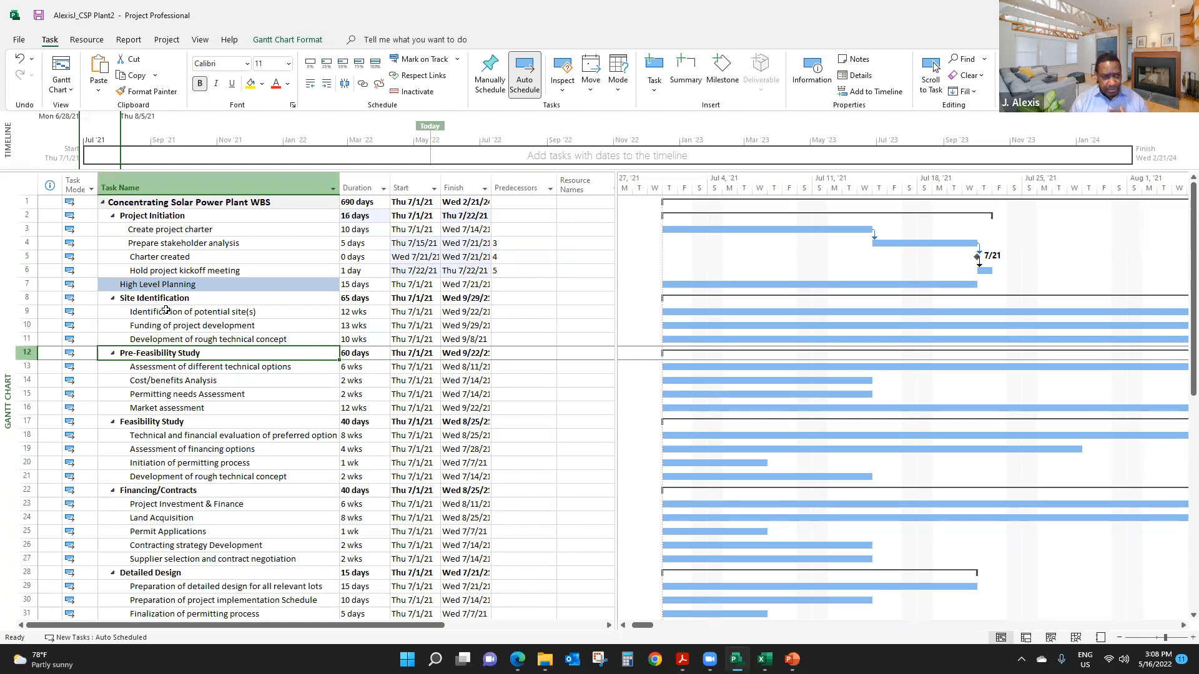
{"action": "left_click_drag", "start_coordinate": [189, 311], "coordinate": [192, 337]}
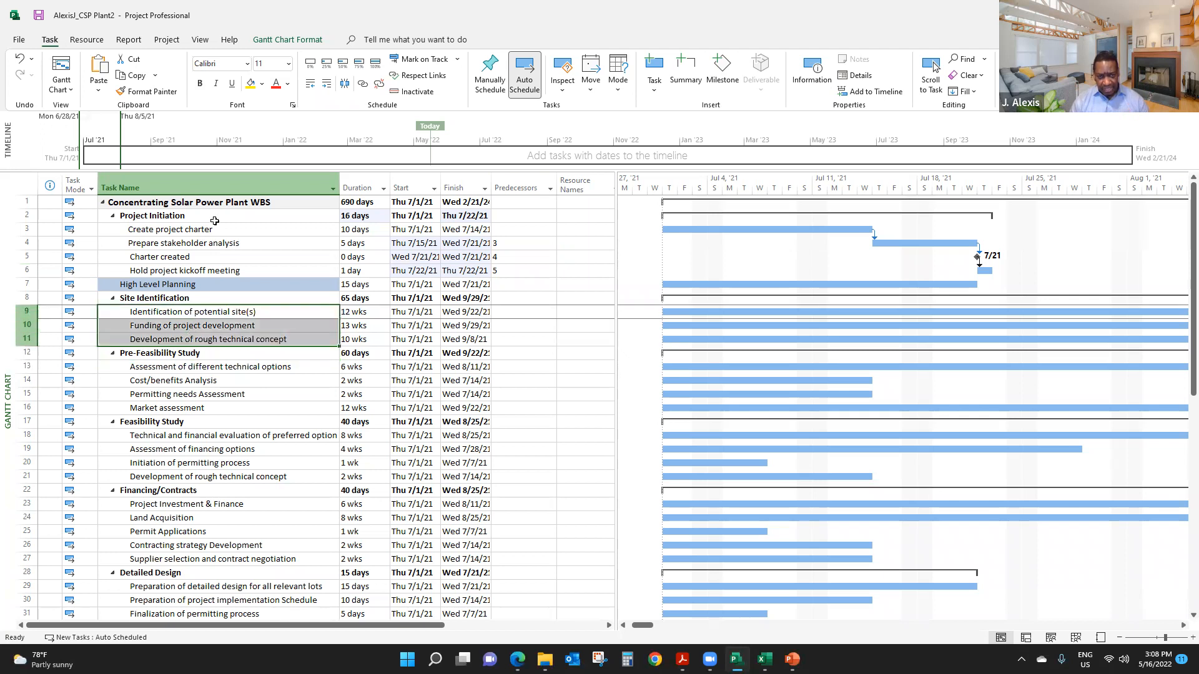
{"action": "left_click", "coordinate": [171, 283]}
{"action": "mouse_move", "coordinate": [187, 271]}
{"action": "left_mouse_down"}
{"action": "mouse_move", "coordinate": [194, 287]}
{"action": "mouse_move", "coordinate": [203, 272]}
{"action": "left_mouse_up"}
{"action": "left_click", "coordinate": [199, 286]}
{"action": "left_click", "coordinate": [203, 272]}
{"action": "left_click", "coordinate": [204, 302]}
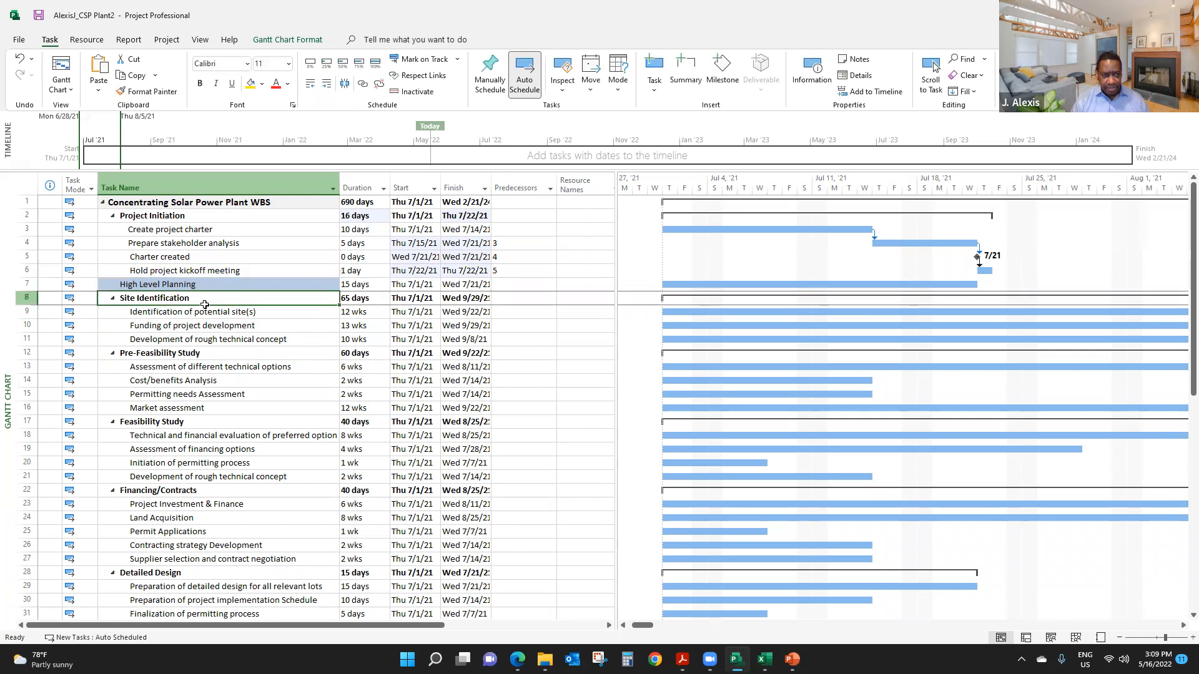
{"action": "left_click_drag", "start_coordinate": [204, 272], "coordinate": [209, 290]}
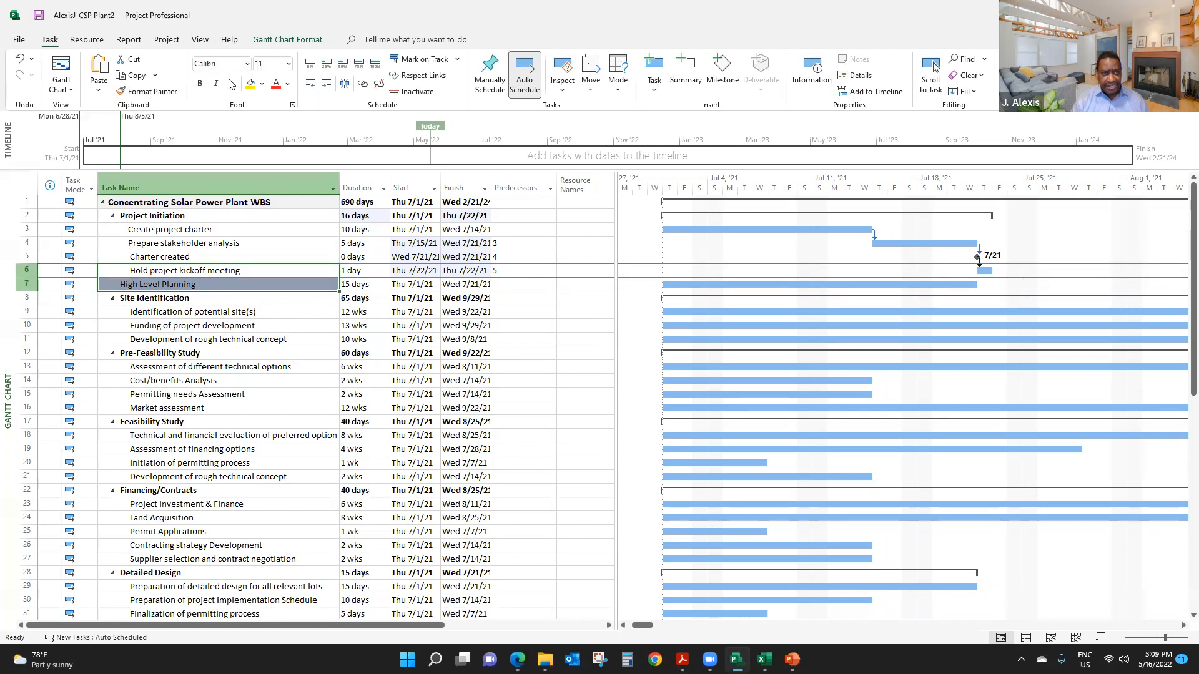
{"action": "left_click", "coordinate": [362, 85]}
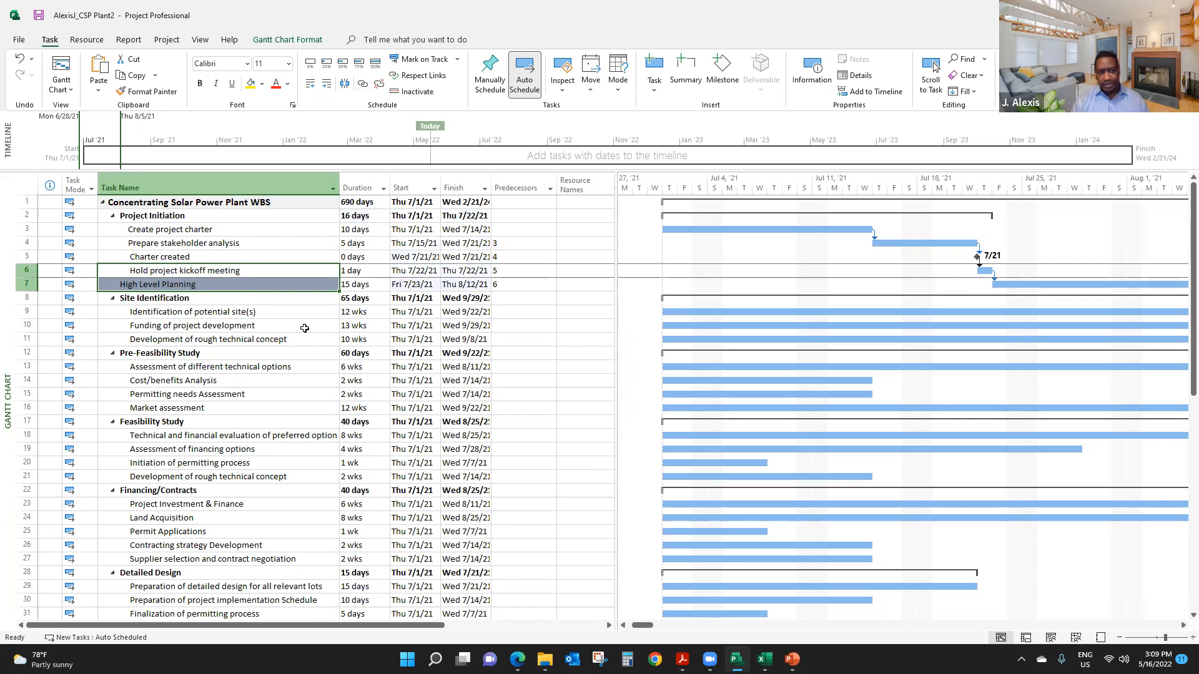
- Link High Level Planning to Identification of potential site(s) with a finish-to-start dependency, skipping the Site Identification summary task
{"action": "left_click", "coordinate": [229, 267]}
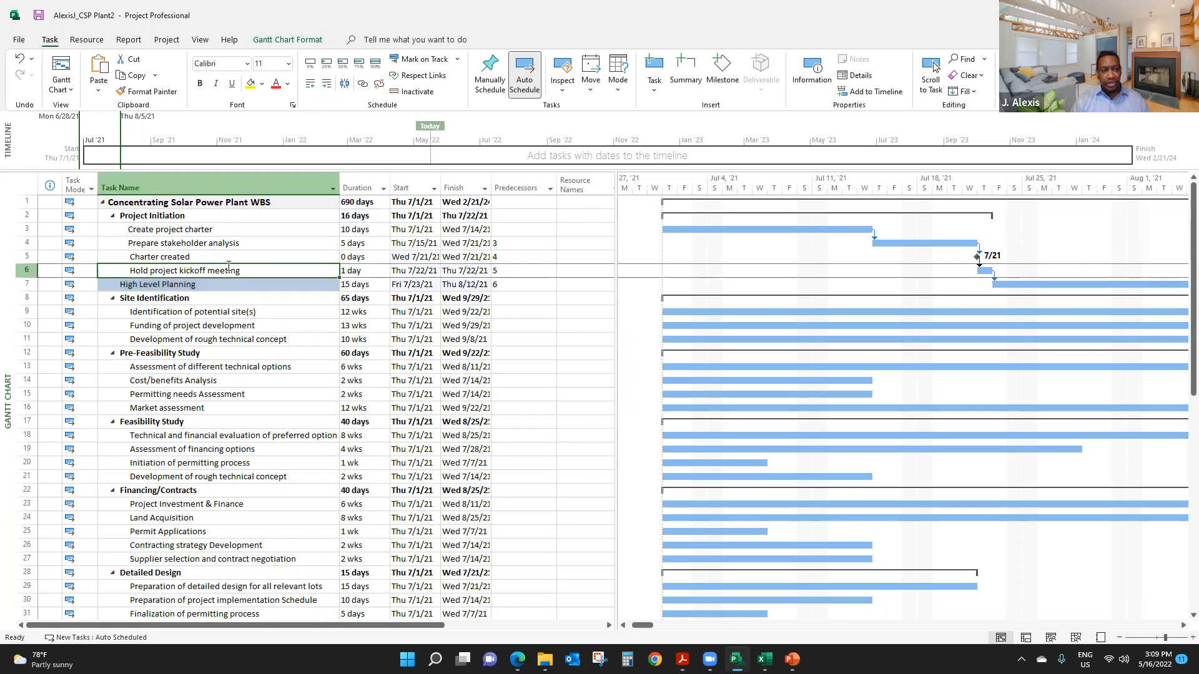
{"action": "left_click", "coordinate": [219, 286]}
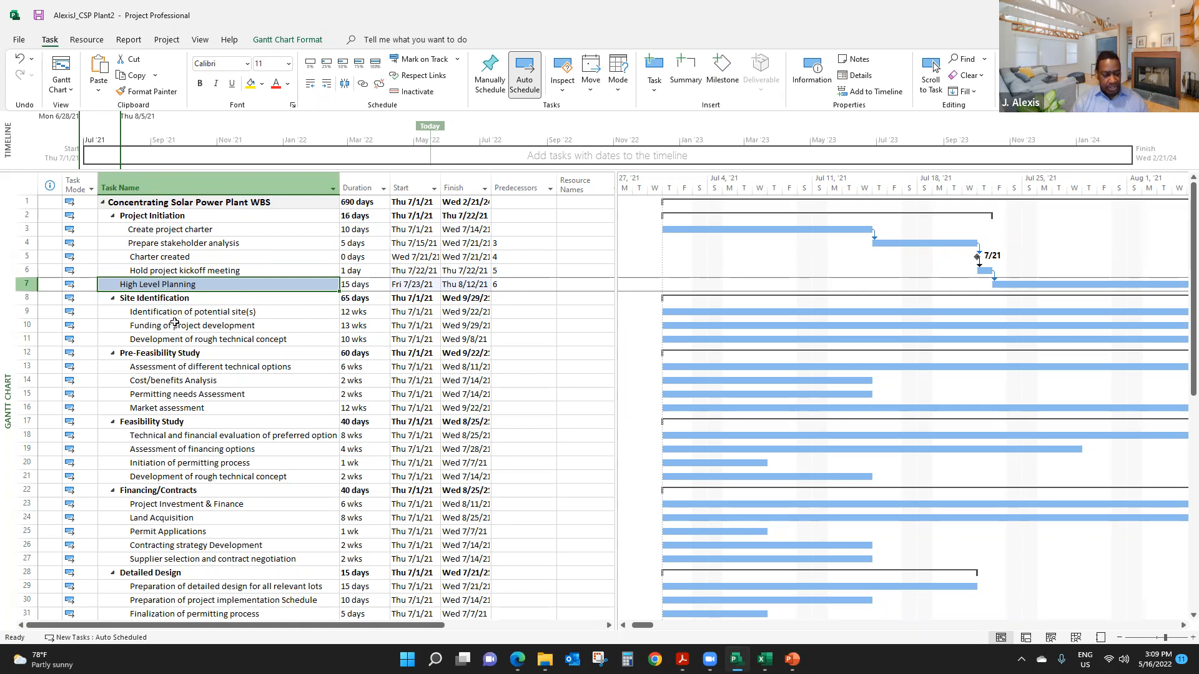
{"action": "left_click", "coordinate": [181, 313], "text": "ctrl"}
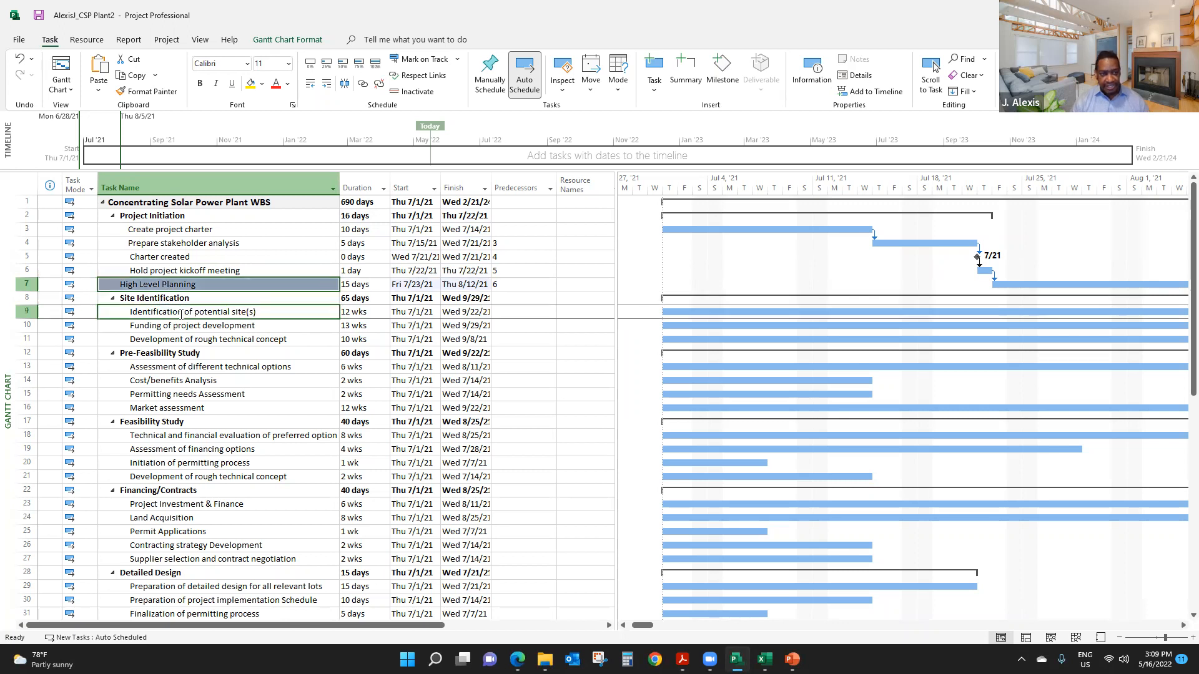
{"action": "left_click", "coordinate": [191, 286]}
{"action": "left_click", "coordinate": [201, 271], "text": "ctrl"}
{"action": "left_click", "coordinate": [194, 285]}
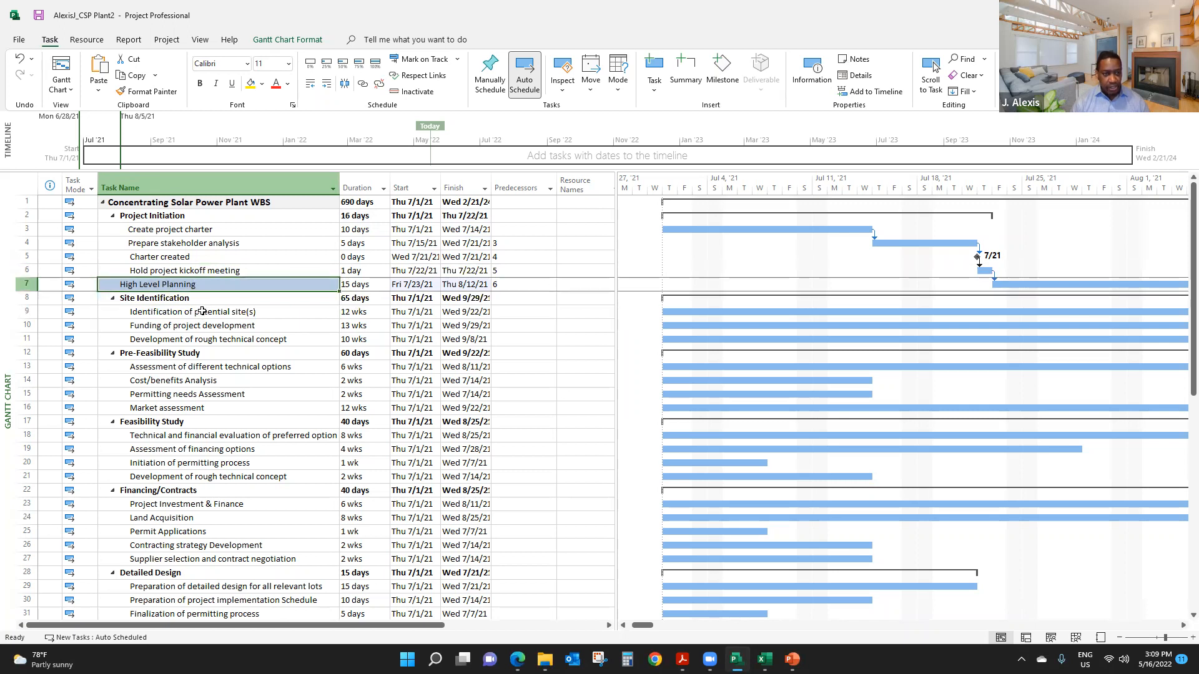
{"action": "left_click", "coordinate": [202, 311], "text": "ctrl"}
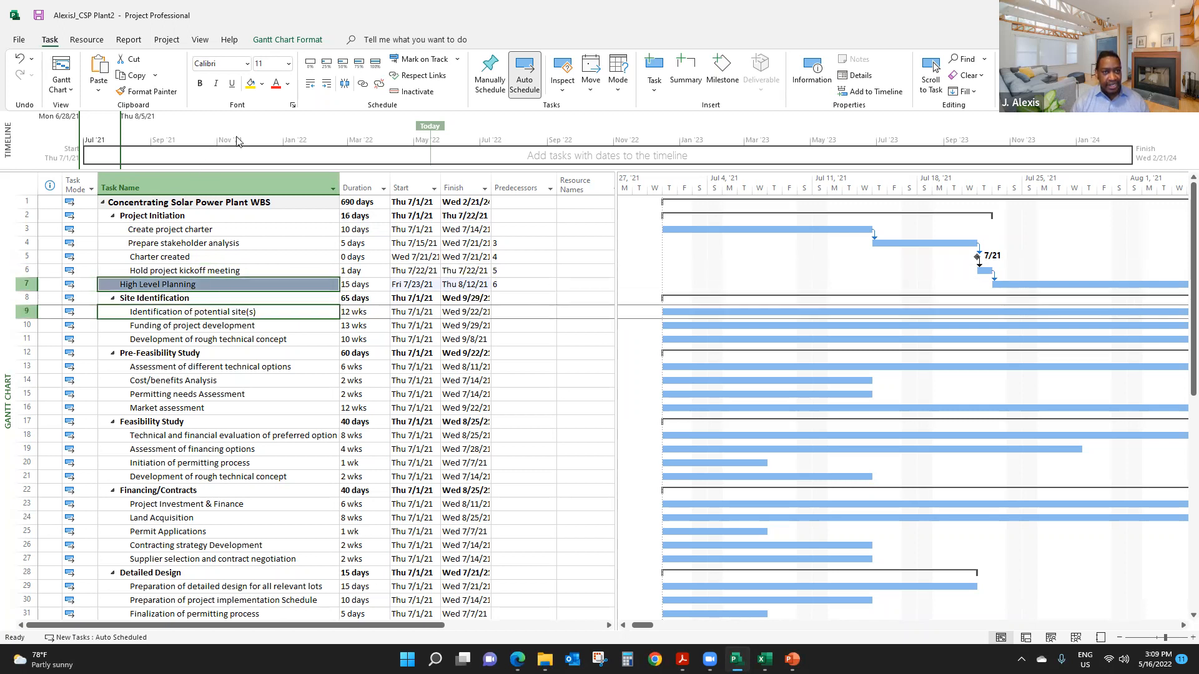
{"action": "left_click", "coordinate": [362, 83]}
{"action": "left_click", "coordinate": [246, 345]}
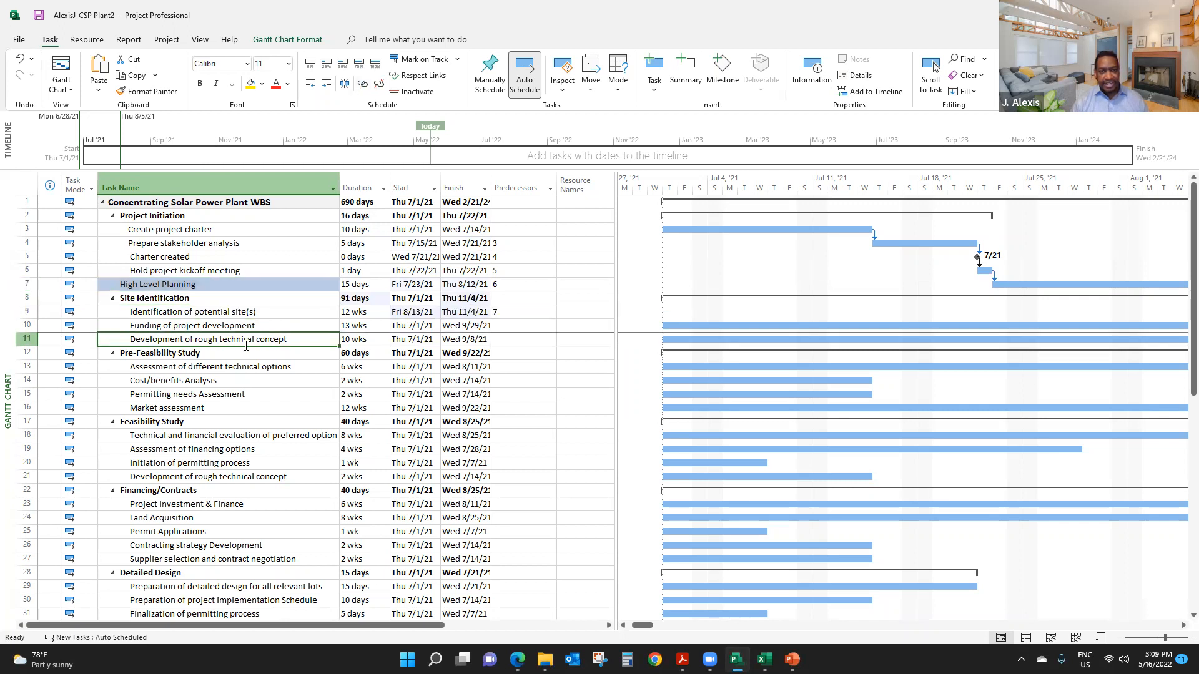
{"action": "left_click", "coordinate": [508, 299]}
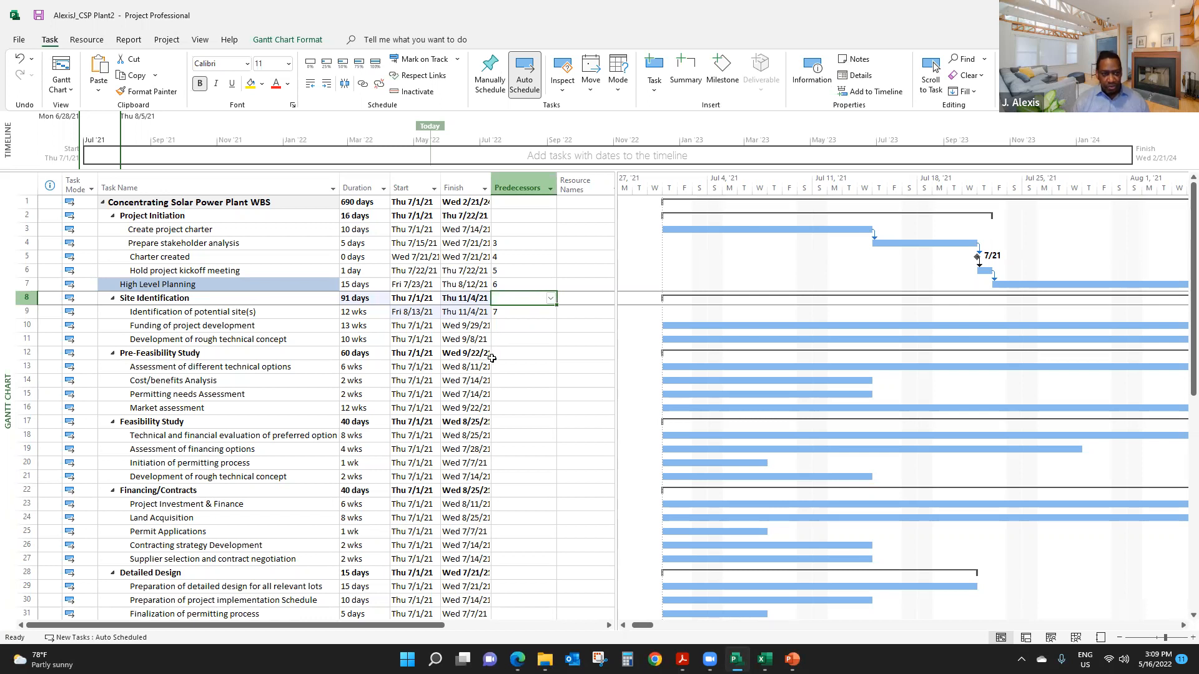
{"action": "left_click", "coordinate": [213, 341]}
{"action": "left_click", "coordinate": [185, 300]}
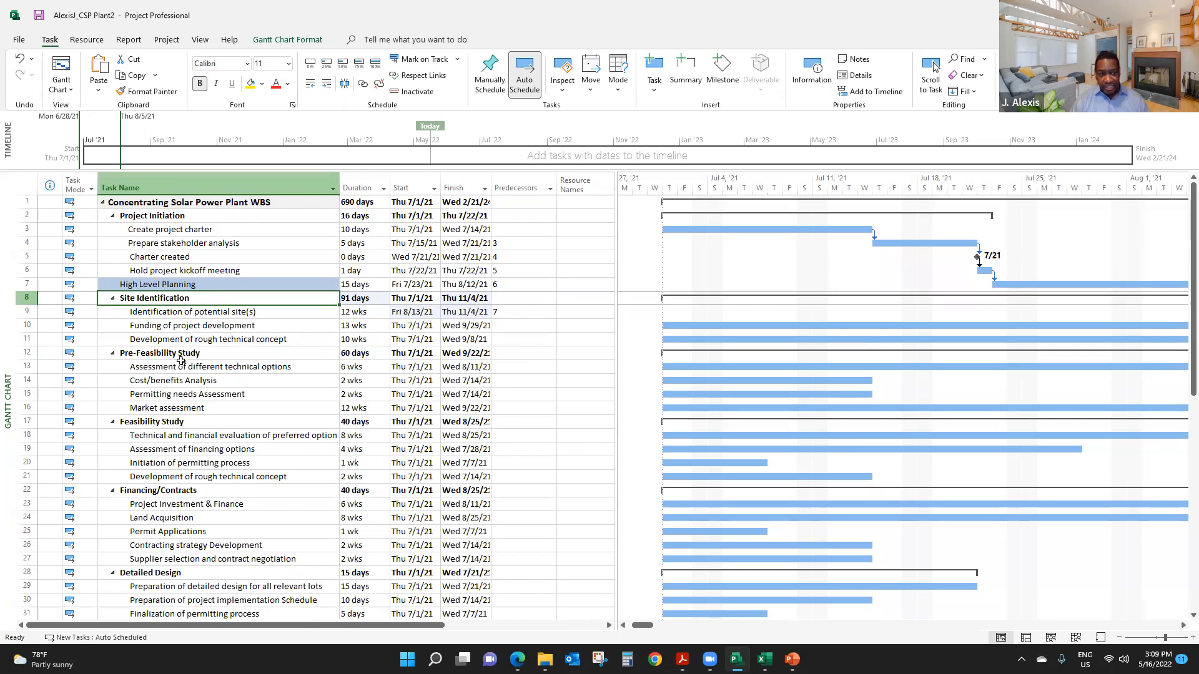
{"action": "left_click", "coordinate": [212, 339]}
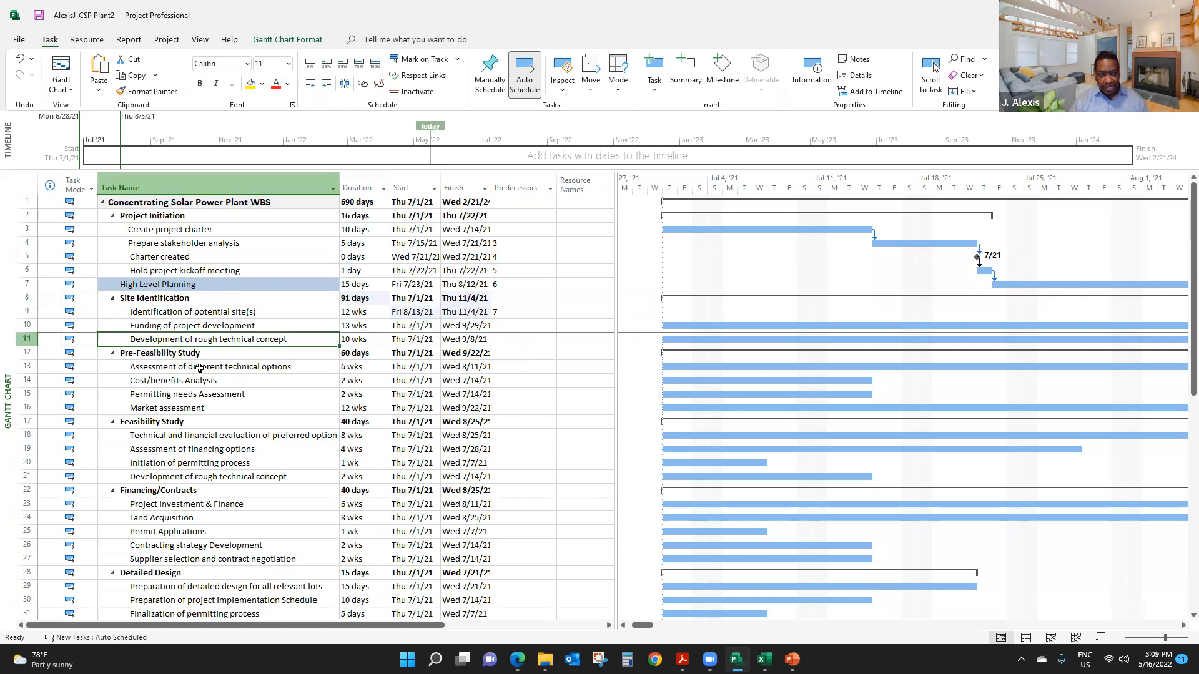
{"action": "left_click", "coordinate": [197, 368], "text": "ctrl"}
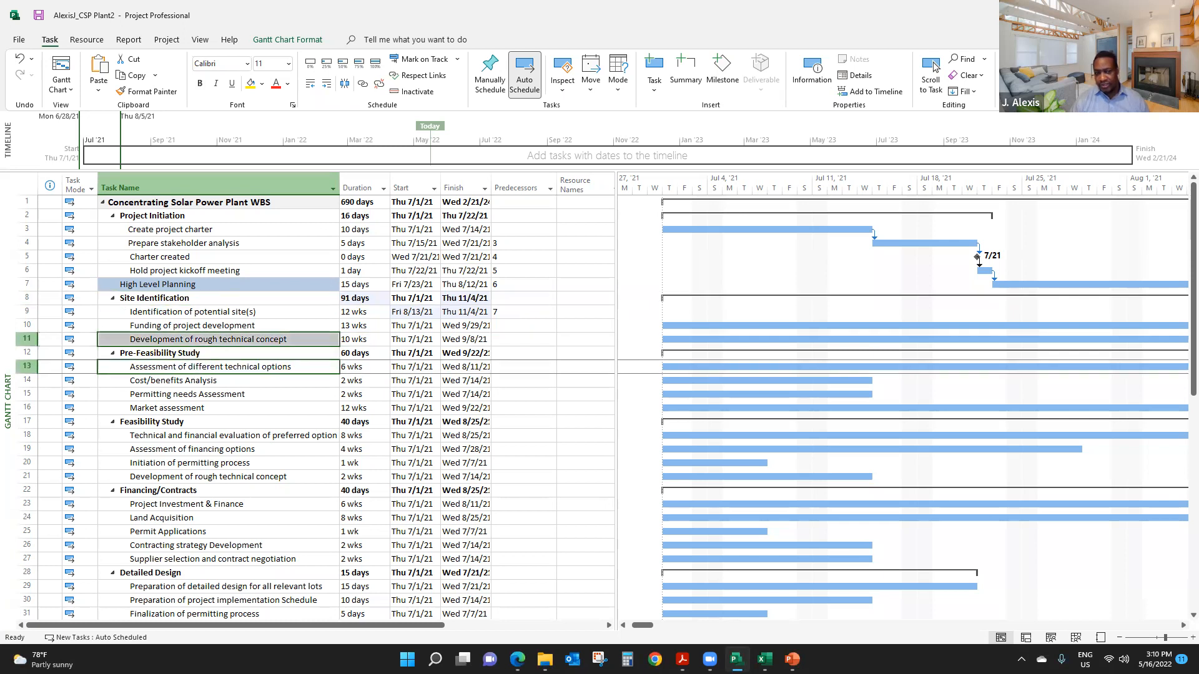
{"action": "left_click", "coordinate": [223, 313]}
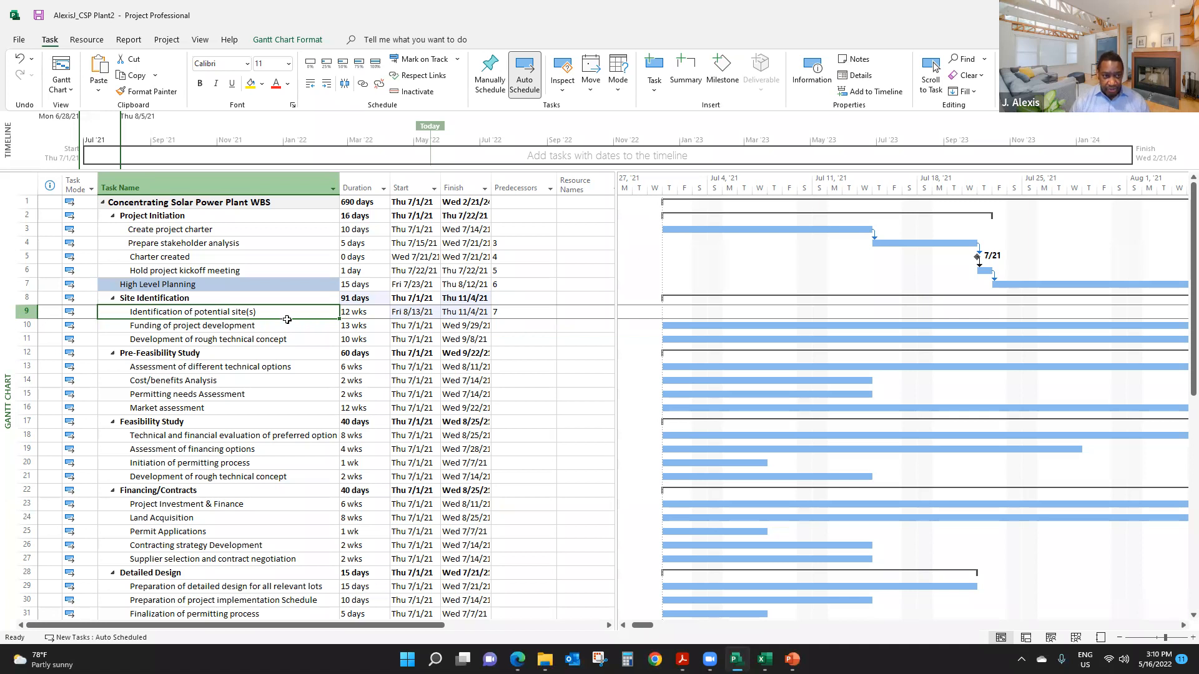
{"action": "left_click", "coordinate": [216, 286]}
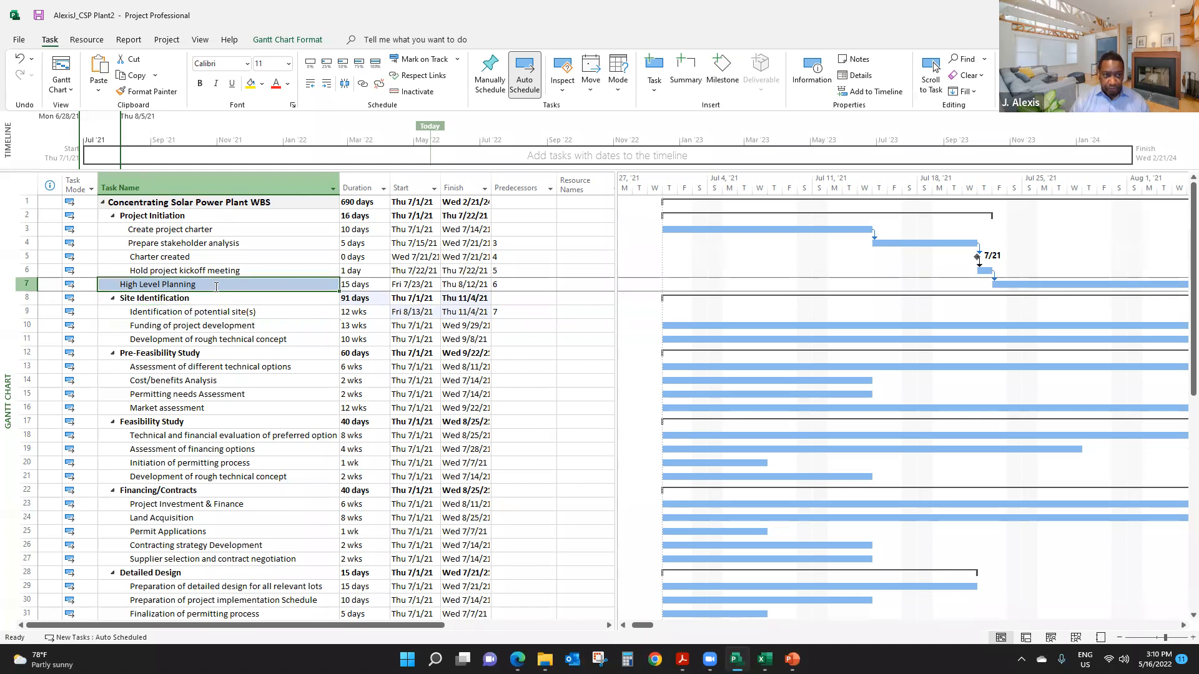
{"action": "left_click", "coordinate": [196, 315], "text": "ctrl"}
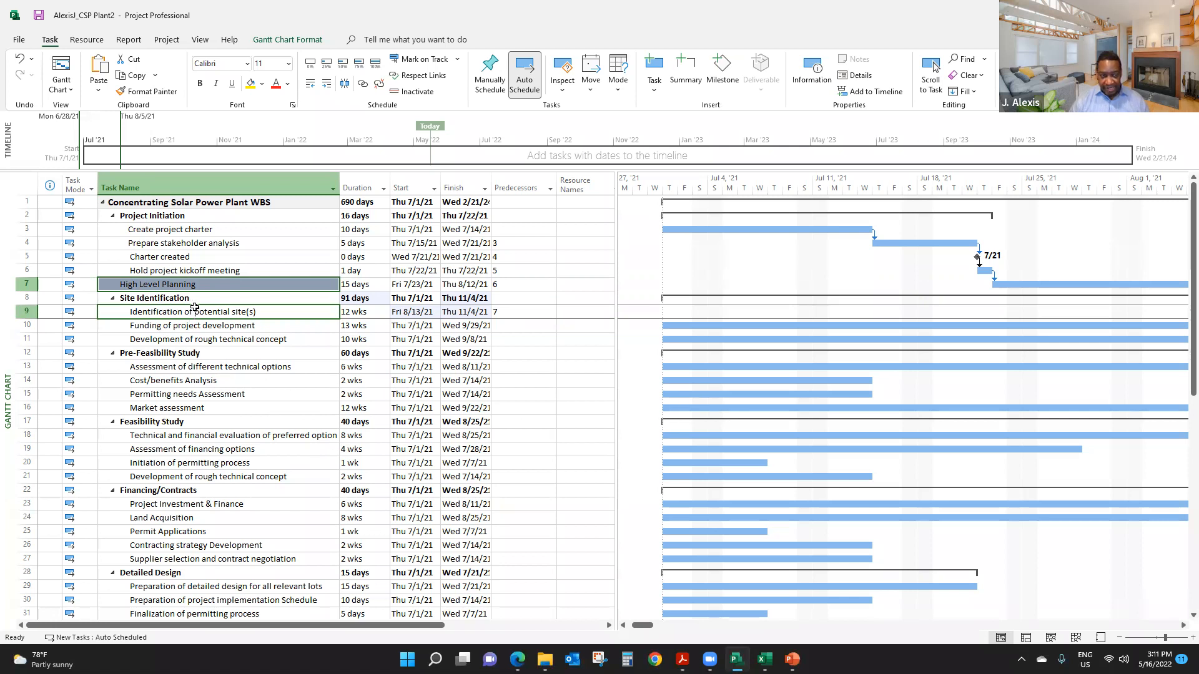
{"action": "left_click", "coordinate": [199, 285]}
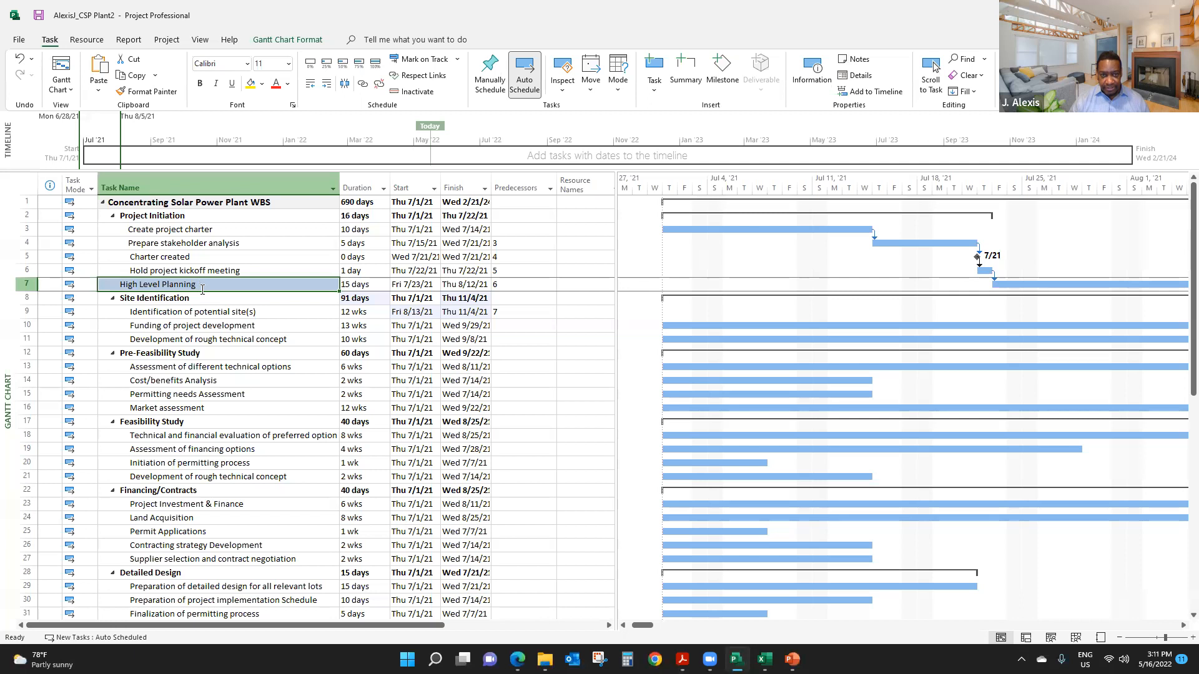
{"action": "left_click", "coordinate": [202, 313], "text": "ctrl"}
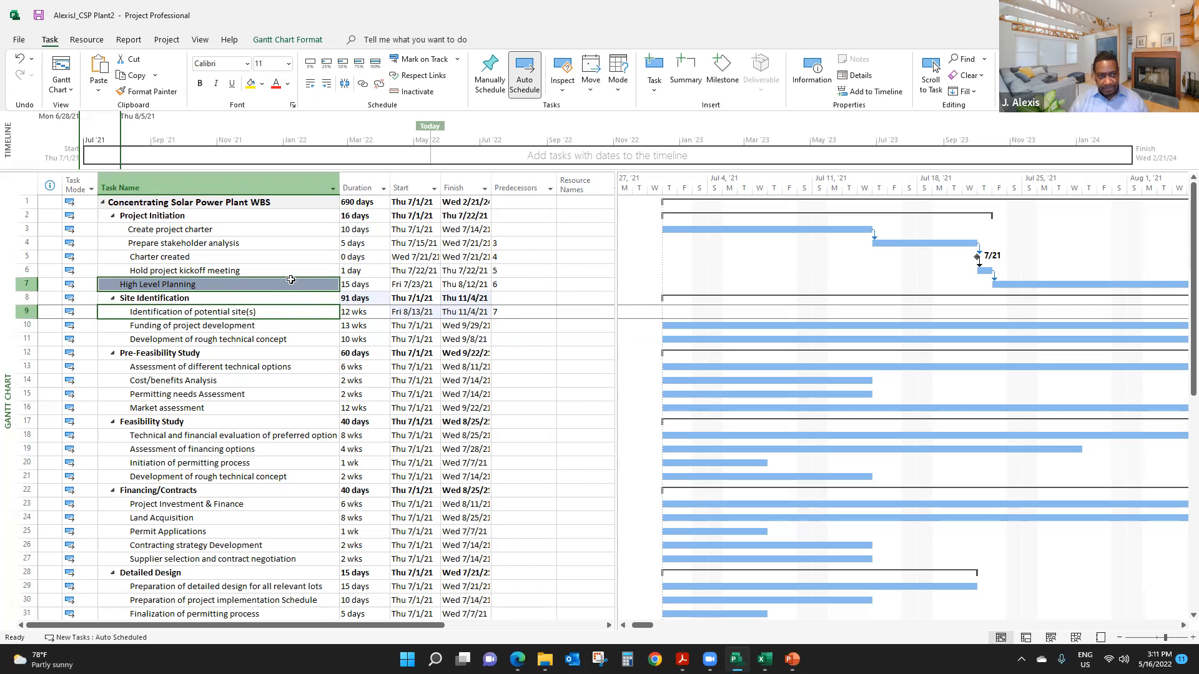
{"action": "left_click", "coordinate": [255, 267]}
{"action": "left_click", "coordinate": [260, 283]}
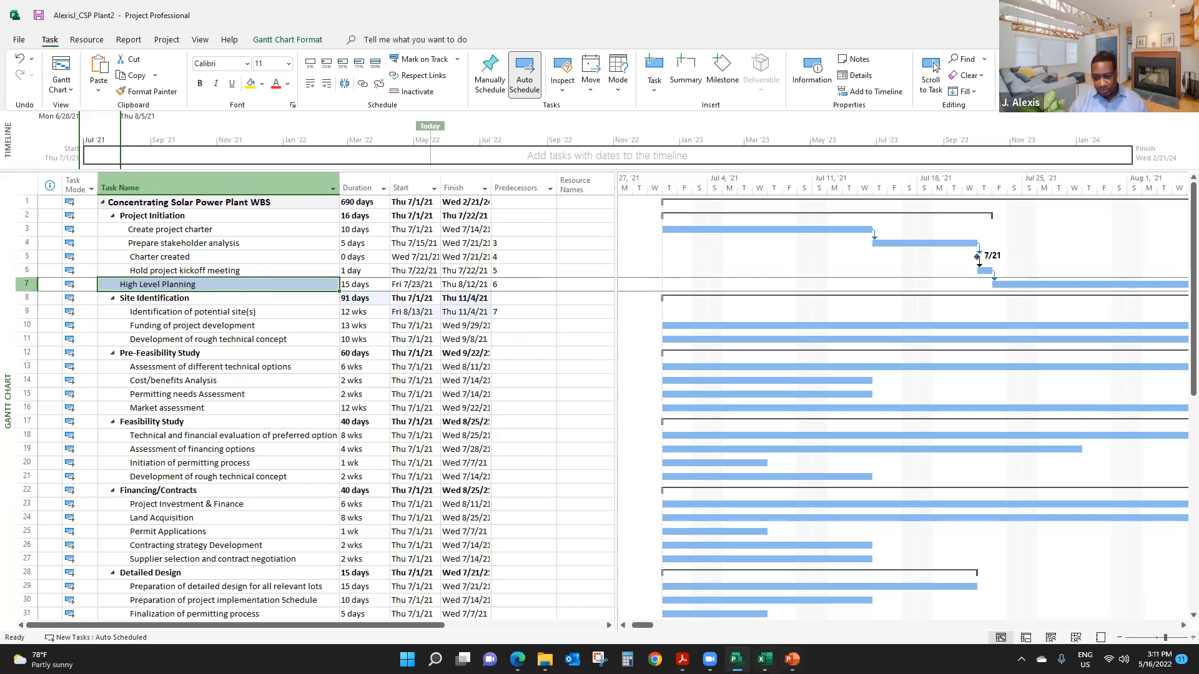
- Switch to the Excel workbook Project Data File_CSP File_WORKSHOP and select the first predecessor value in D4
{"action": "left_click", "coordinate": [764, 659]}
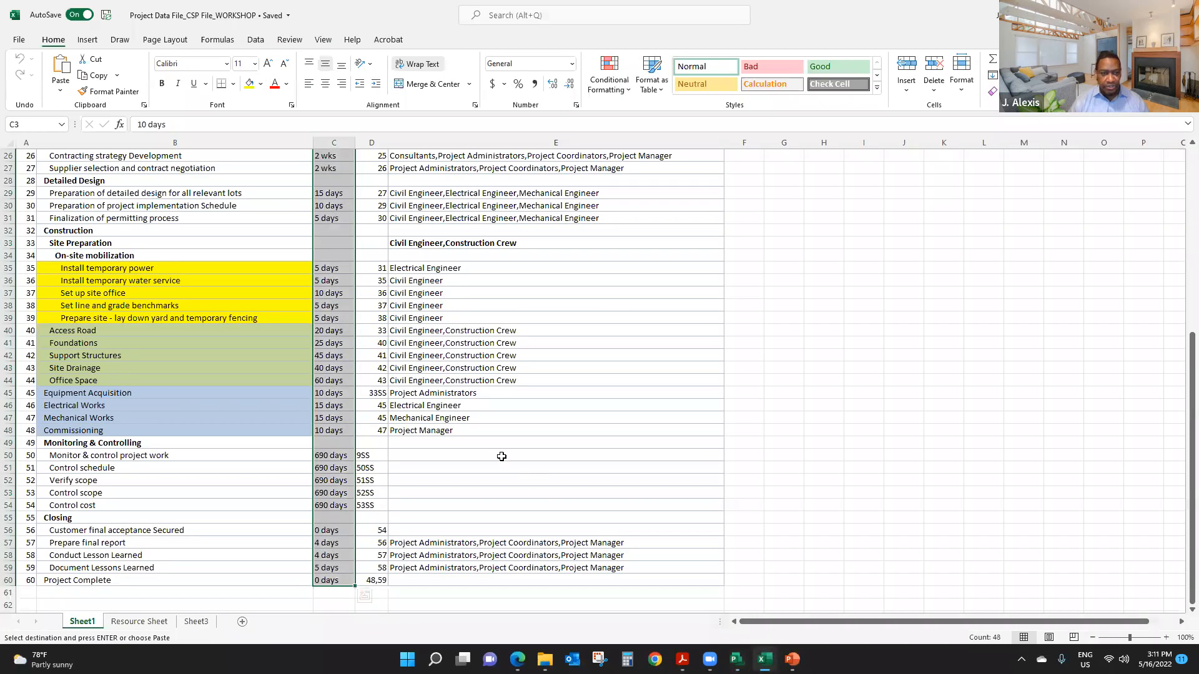
{"action": "scroll", "coordinate": [501, 455], "scroll_direction": "up", "scroll_amount": 8}
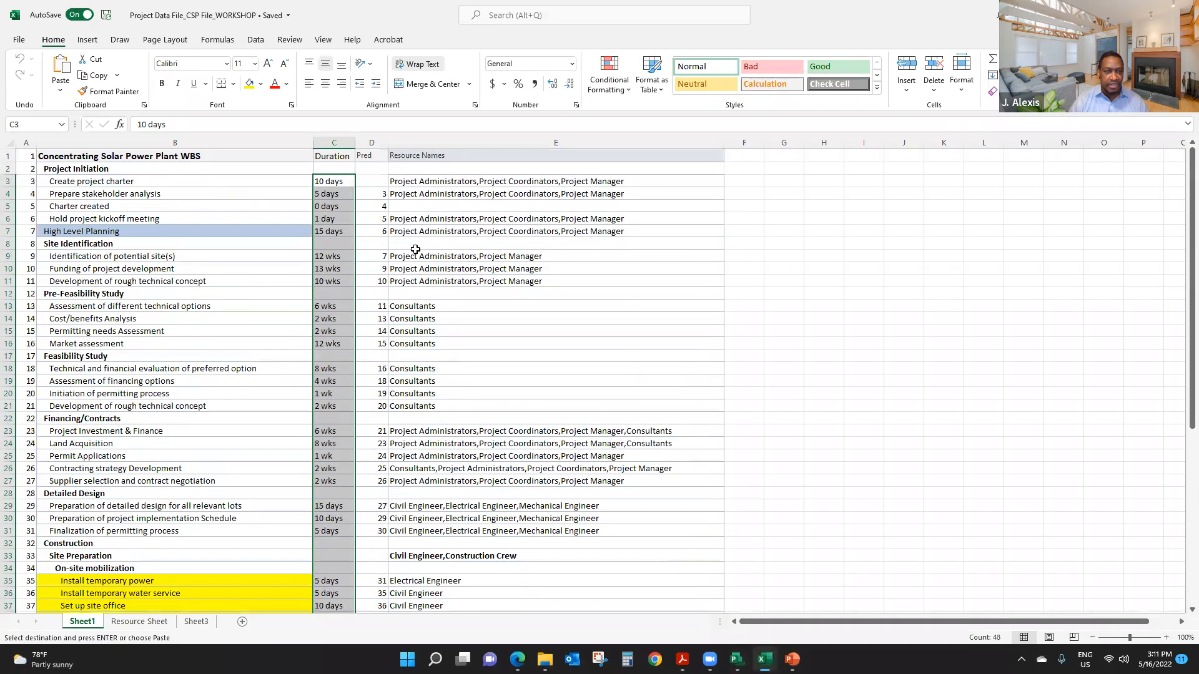
{"action": "left_click", "coordinate": [379, 196]}
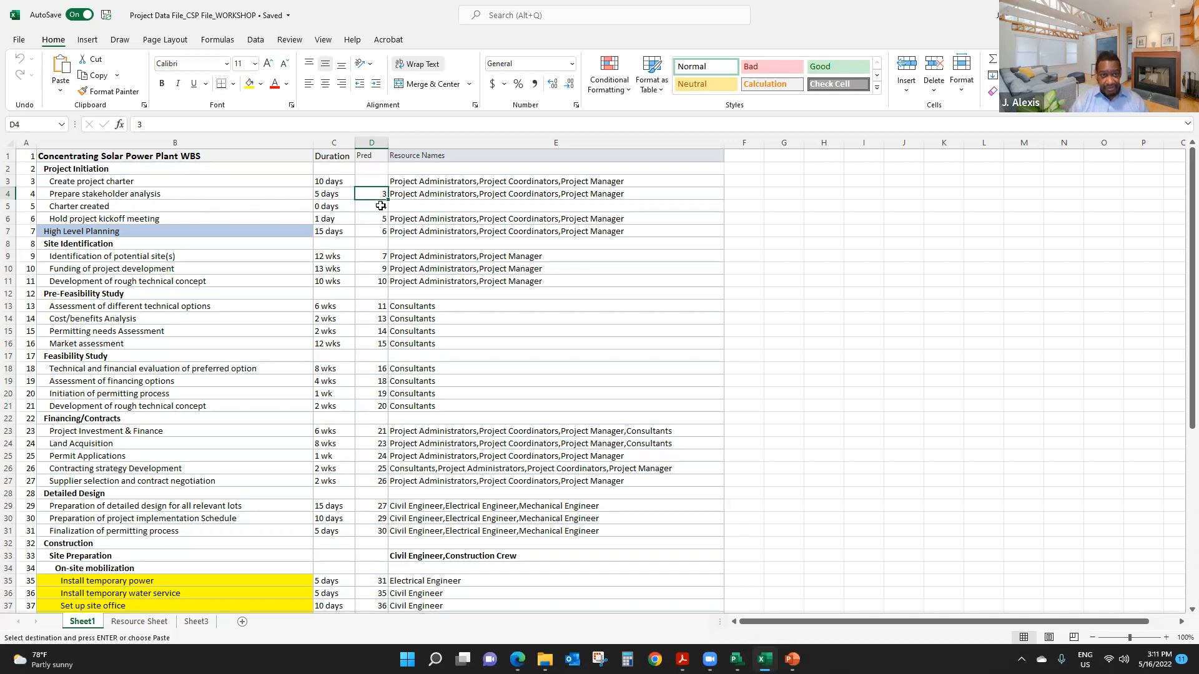
{"action": "left_click_drag", "start_coordinate": [377, 189], "coordinate": [377, 553]}
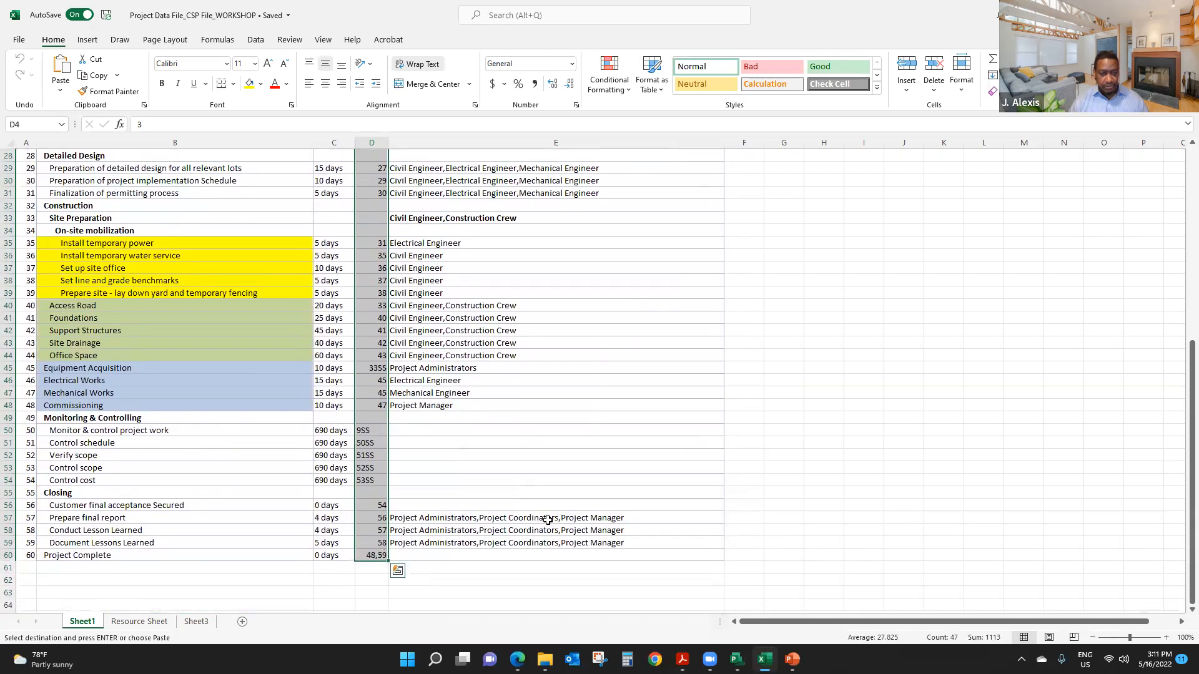
{"action": "key", "text": "ctrl+q"}
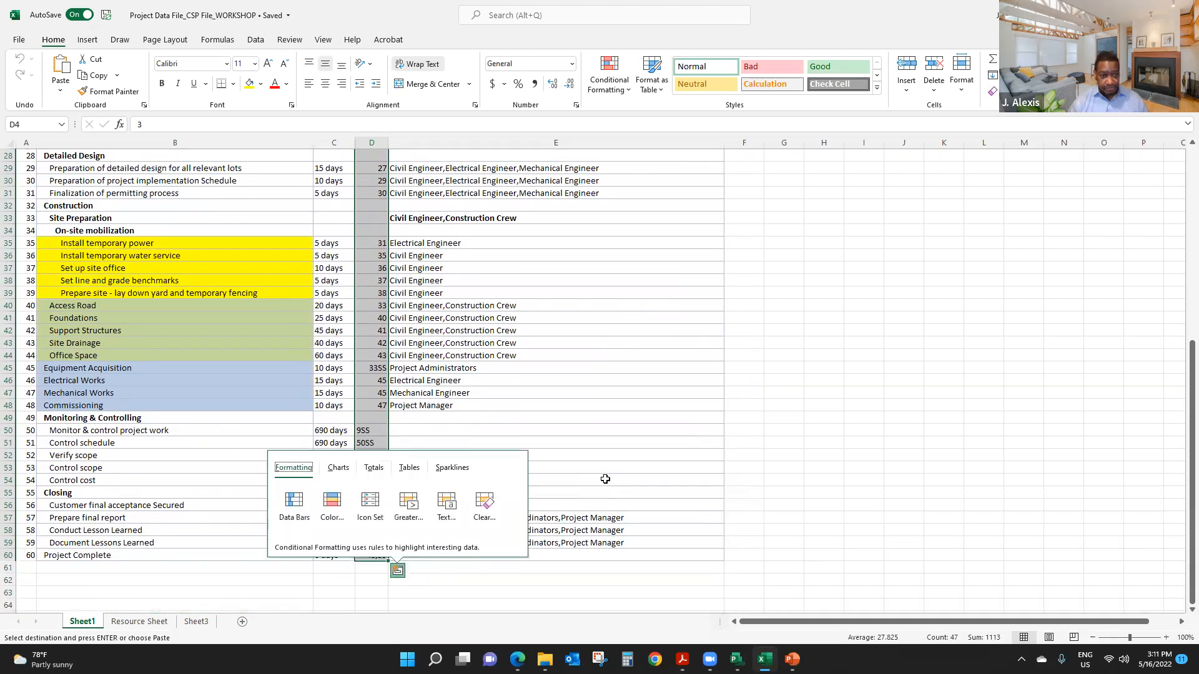
{"action": "left_click", "coordinate": [372, 343]}
{"action": "scroll", "coordinate": [375, 374], "scroll_direction": "up", "scroll_amount": 9}
{"action": "scroll", "coordinate": [379, 406], "scroll_direction": "down", "scroll_amount": 1}
{"action": "scroll", "coordinate": [378, 392], "scroll_direction": "up", "scroll_amount": 1}
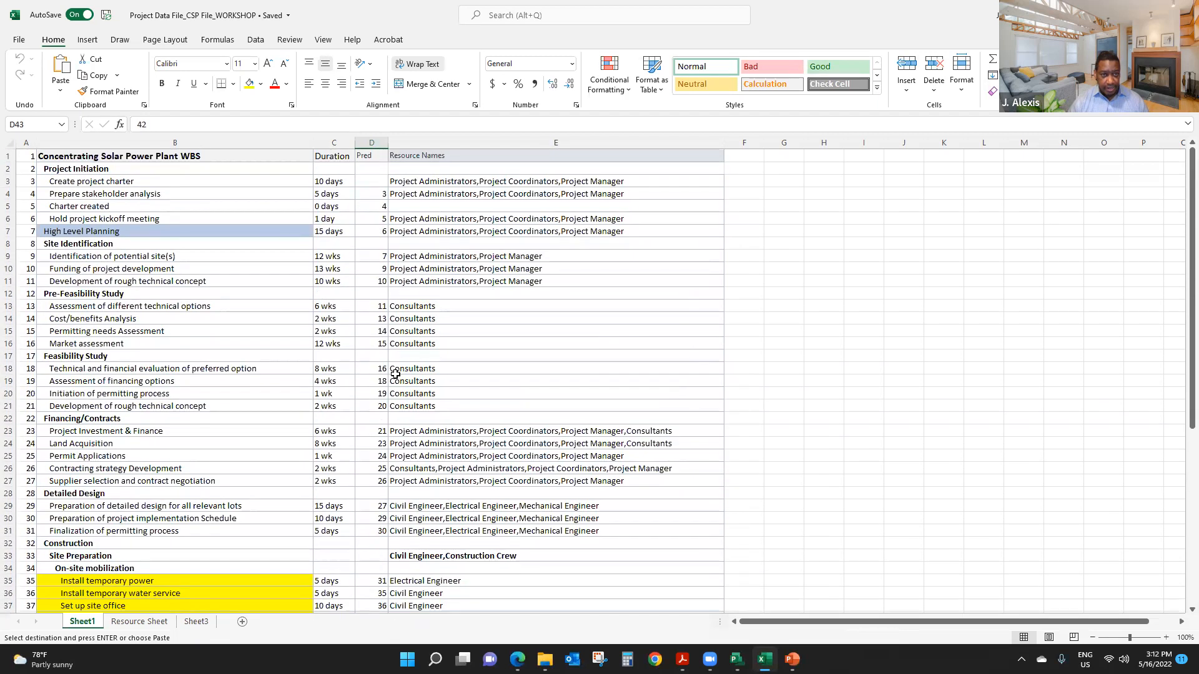
- Copy the predecessor values in D4:D60 and switch back to the schedule in Microsoft Project
{"action": "left_click_drag", "start_coordinate": [371, 188], "coordinate": [368, 590]}
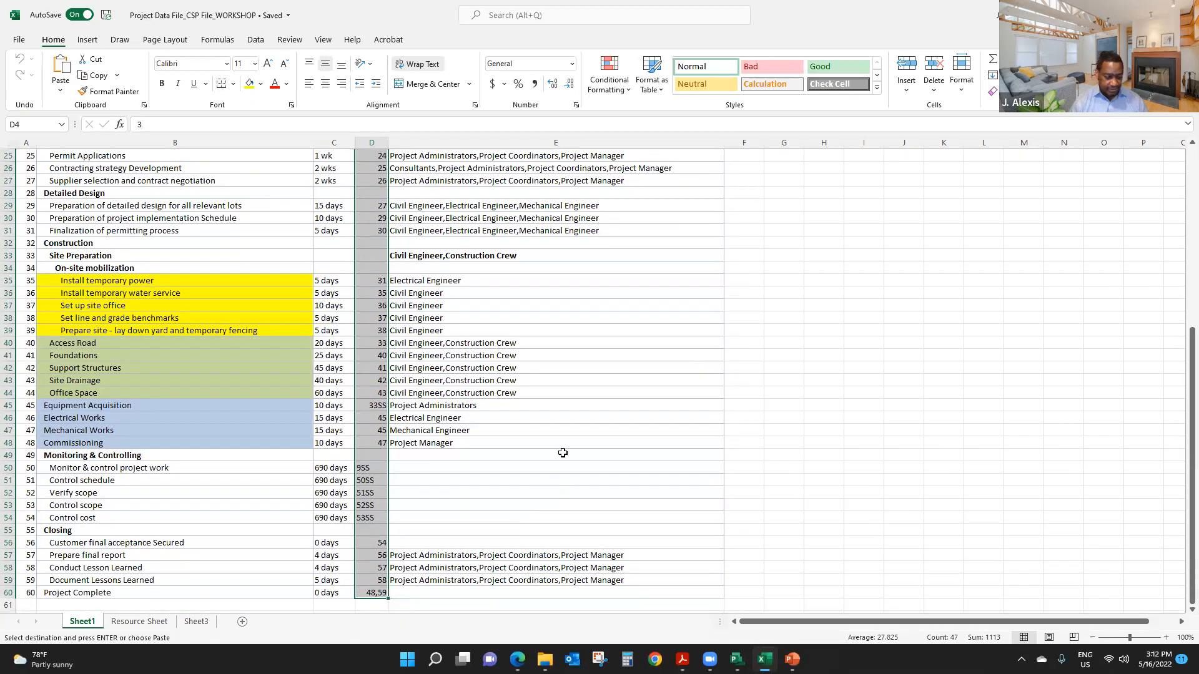
{"action": "key", "text": "ctrl+c"}
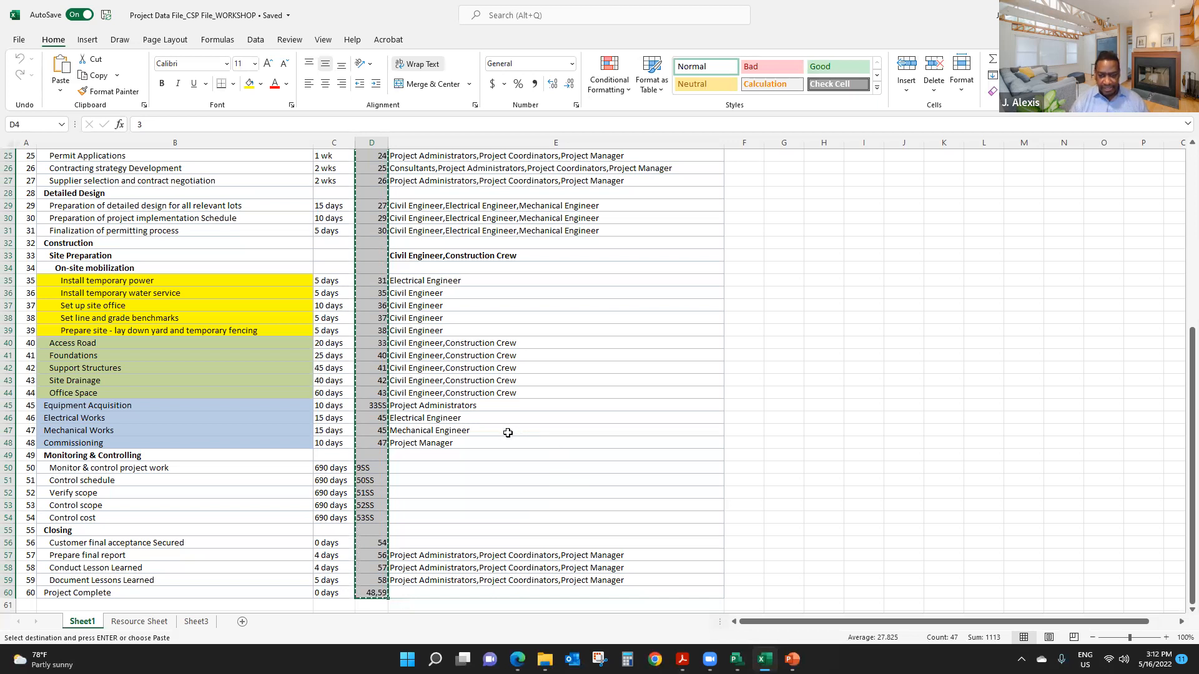
{"action": "mouse_move", "coordinate": [737, 657]}
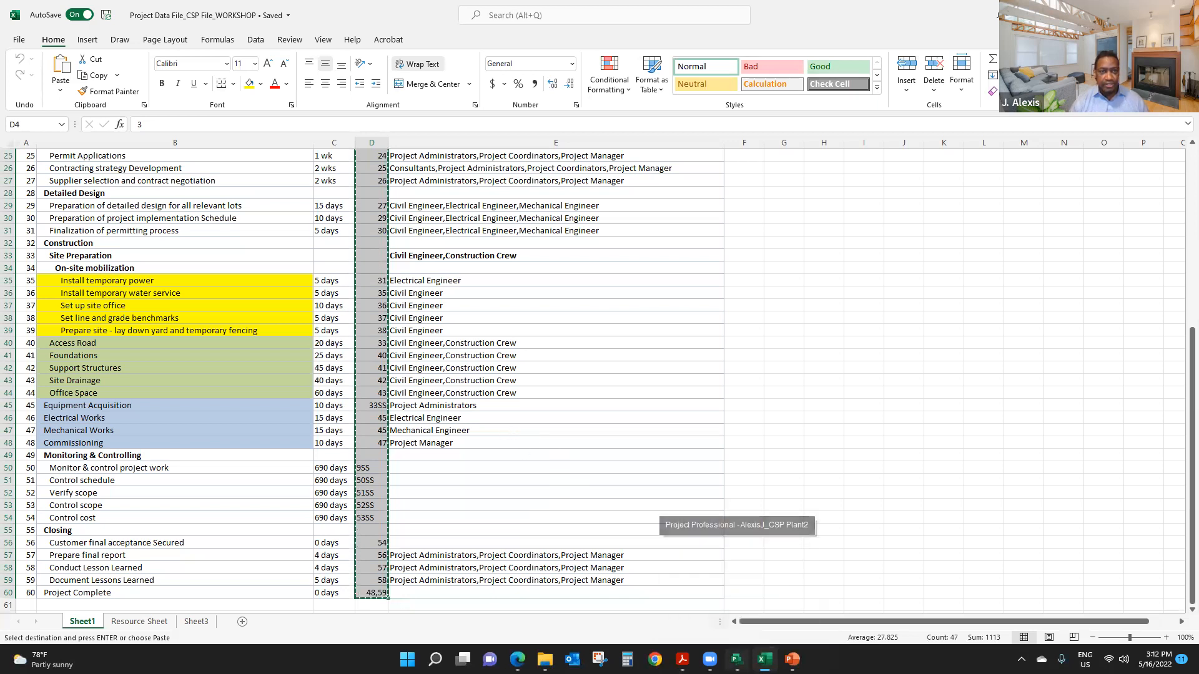
{"action": "left_click", "coordinate": [737, 596]}
- Clear the predecessors of tasks 4 to 9, from Prepare stakeholder analysis to Identification of potential site(s)
{"action": "left_click_drag", "start_coordinate": [522, 247], "coordinate": [523, 312]}
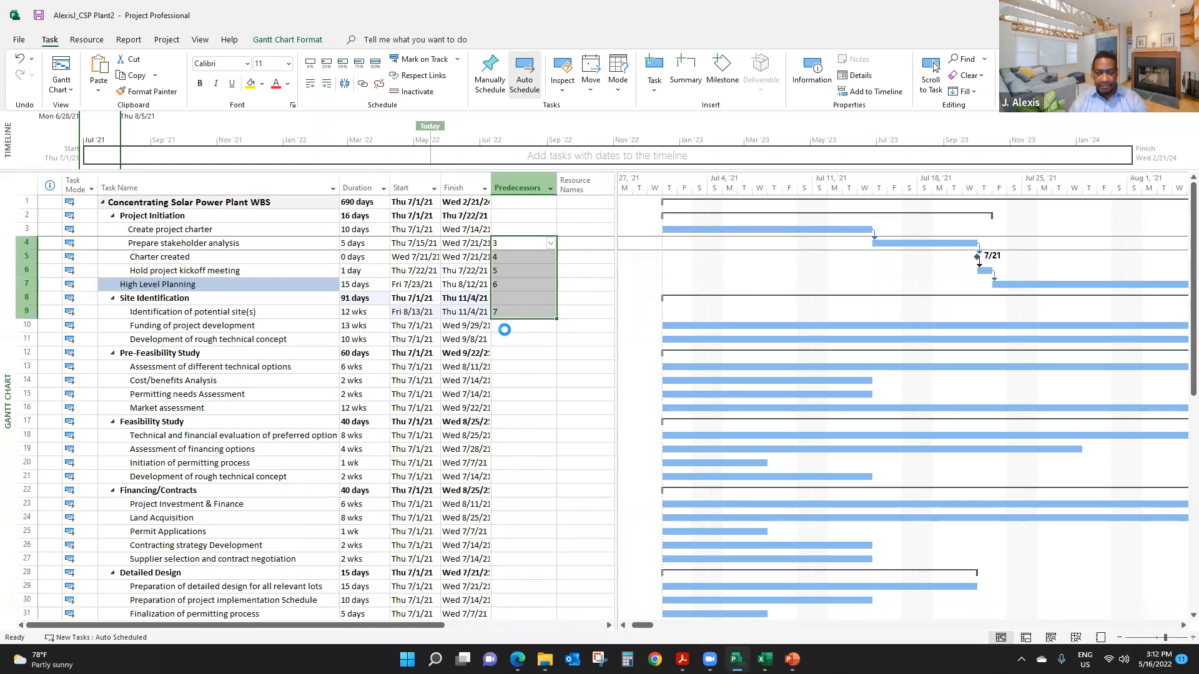
{"action": "key", "text": "Delete"}
{"action": "left_click", "coordinate": [510, 242]}
{"action": "left_click", "coordinate": [526, 281]}
- Paste the copied predecessors starting at Prepare stakeholder analysis, continuing the paste past the error on task 40
{"action": "left_click", "coordinate": [512, 243]}
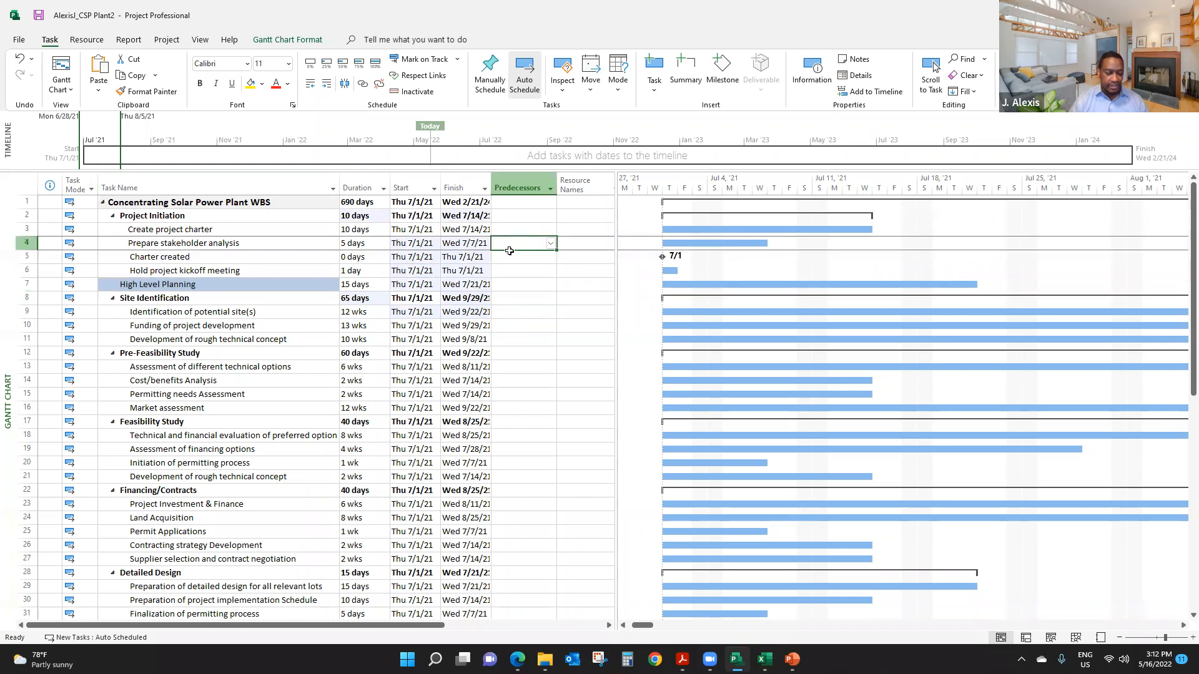
{"action": "key", "text": "ctrl+v"}
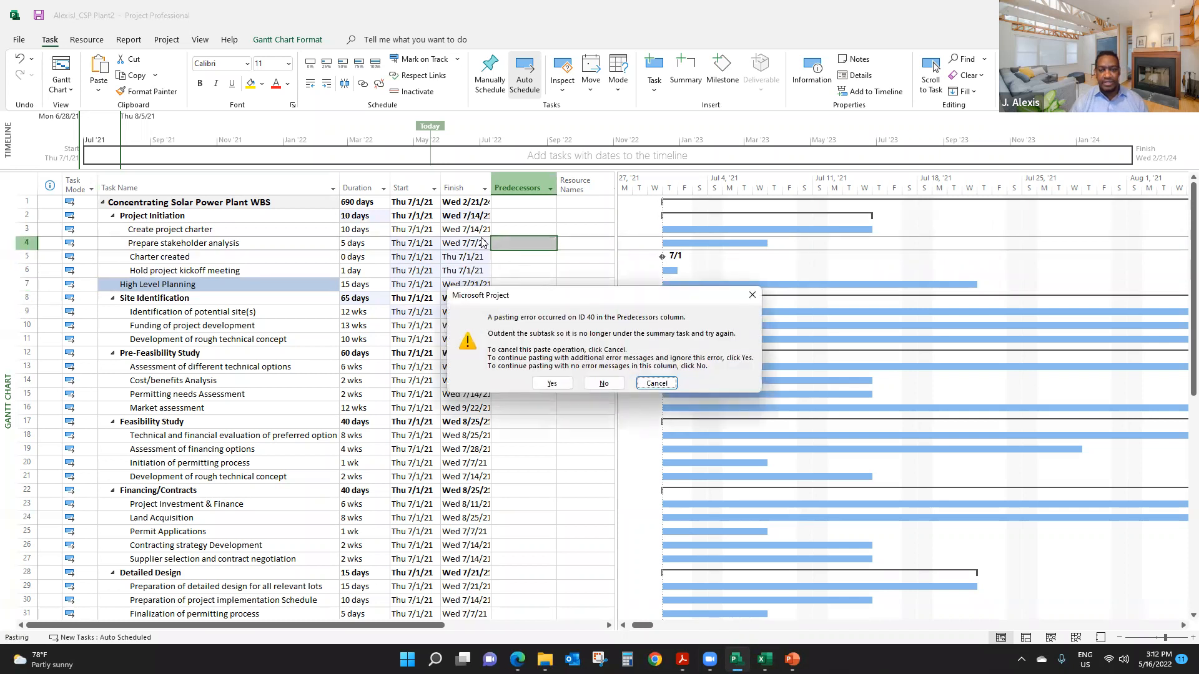
{"action": "left_click", "coordinate": [552, 384]}
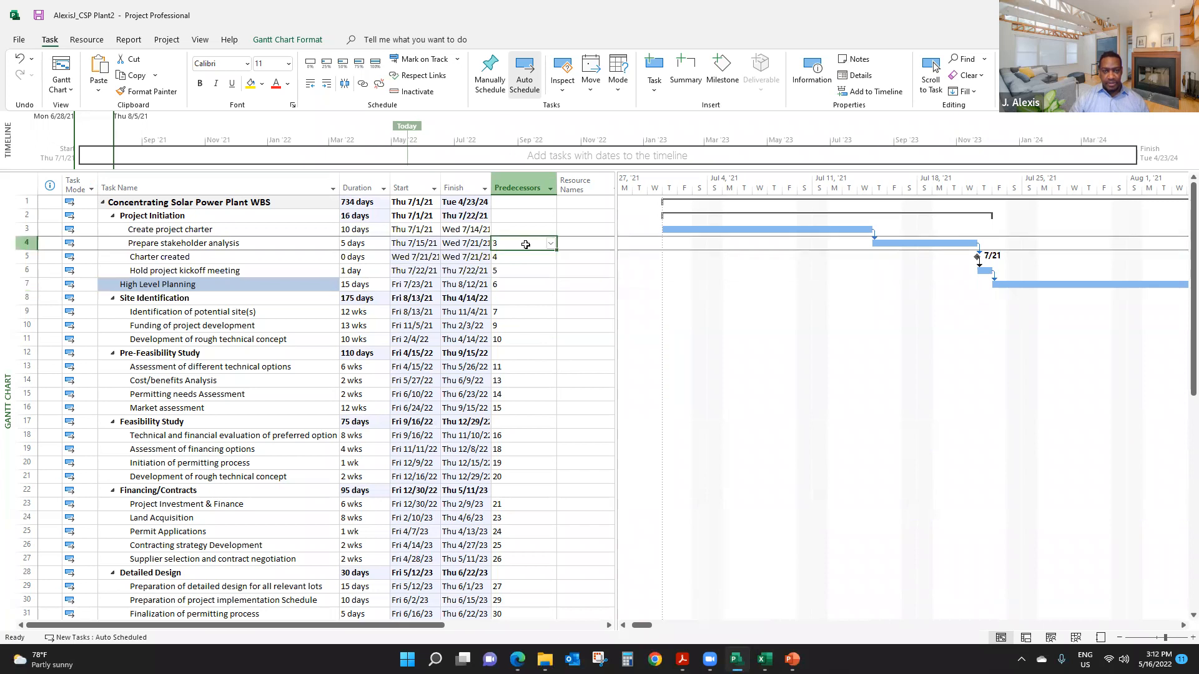
{"action": "scroll", "coordinate": [529, 336], "scroll_direction": "down", "scroll_amount": 1}
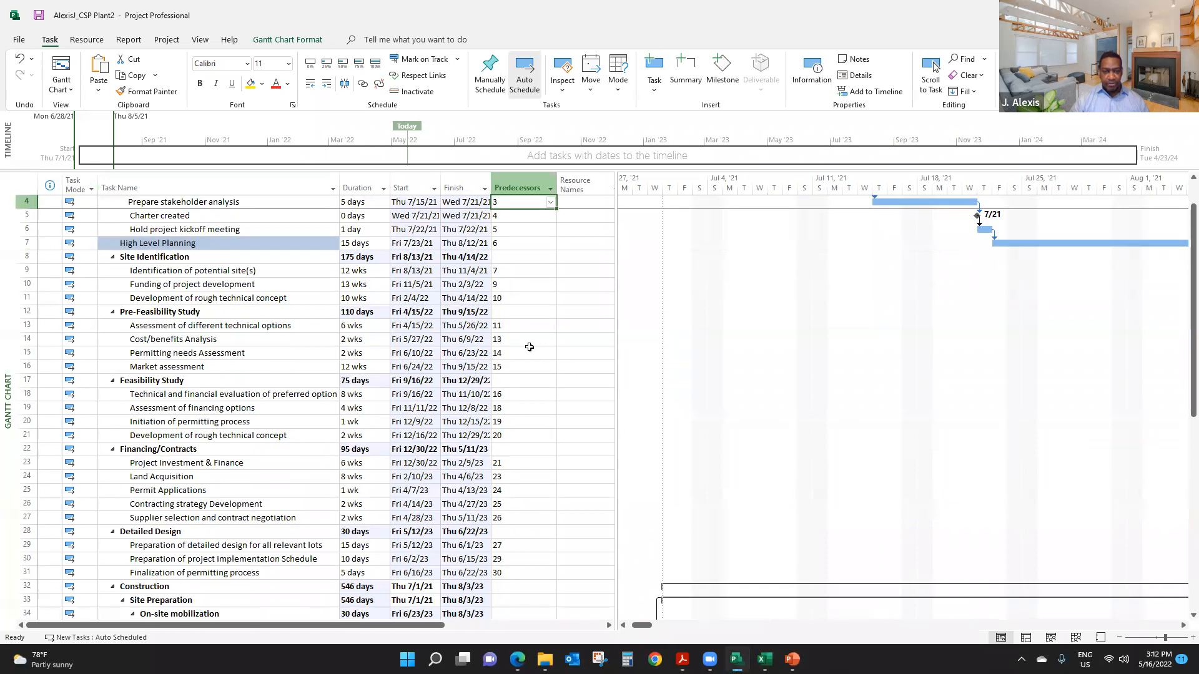
- Check the pasted predecessors down to Project Complete and look up the Access Road row in the Excel data file
{"action": "scroll", "coordinate": [529, 346], "scroll_direction": "down", "scroll_amount": 2}
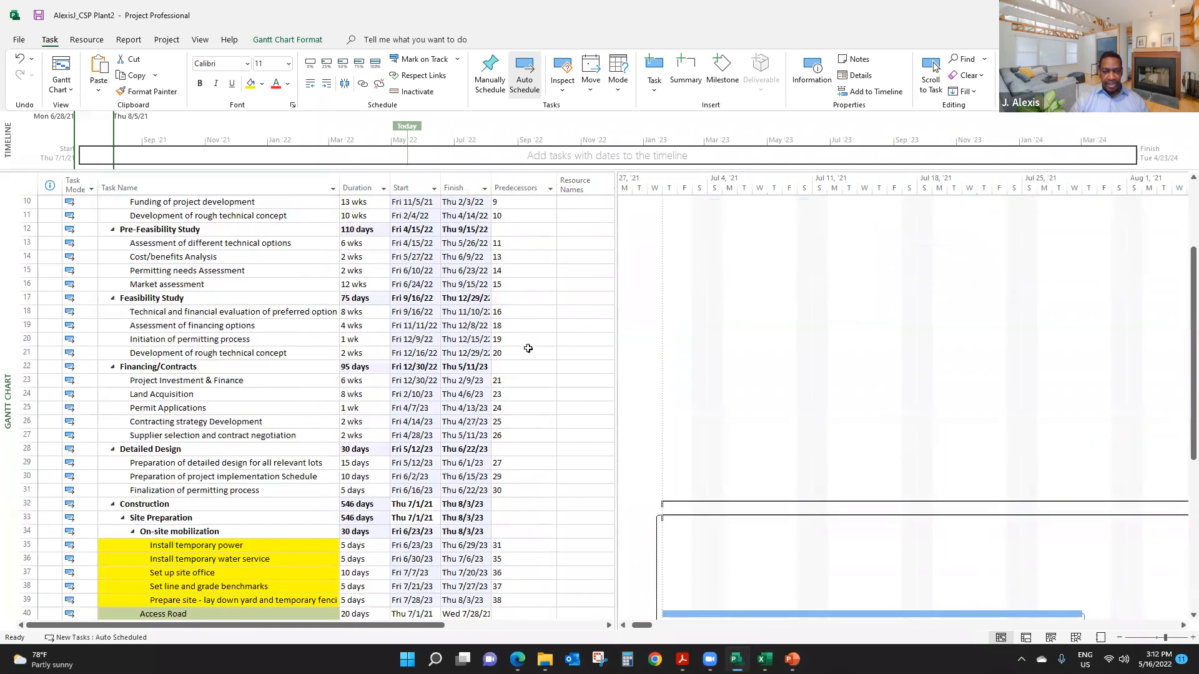
{"action": "scroll", "coordinate": [529, 348], "scroll_direction": "down", "scroll_amount": 3}
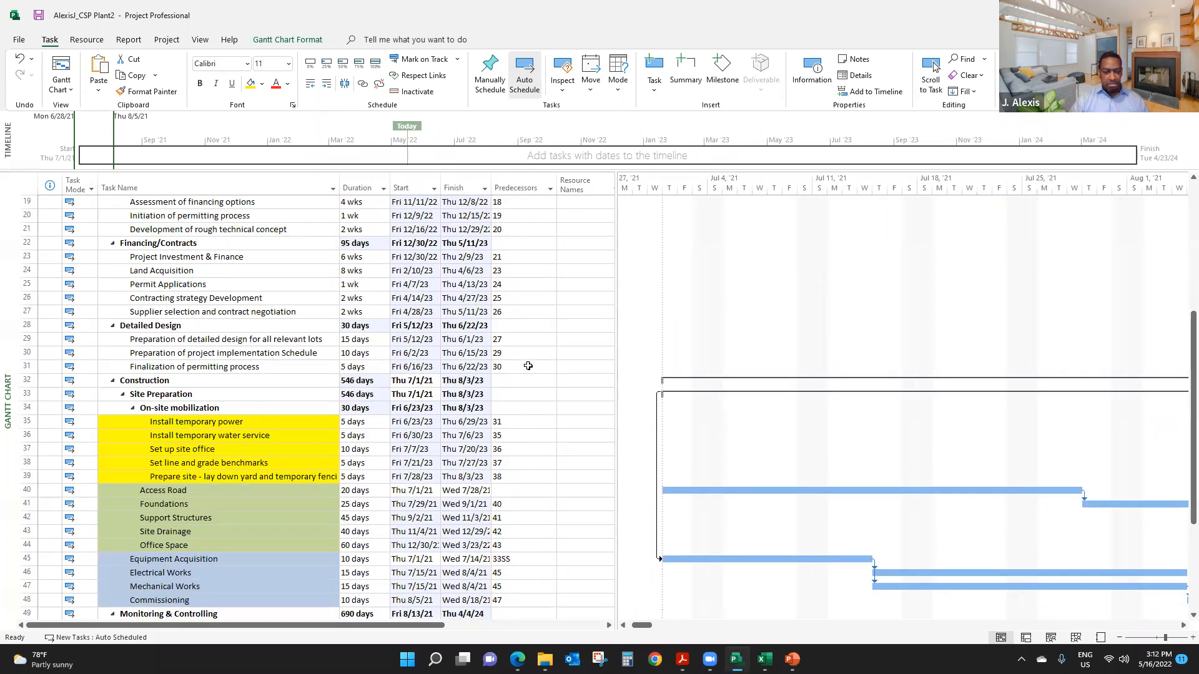
{"action": "scroll", "coordinate": [528, 366], "scroll_direction": "down", "scroll_amount": 2}
{"action": "scroll", "coordinate": [528, 366], "scroll_direction": "down", "scroll_amount": 2}
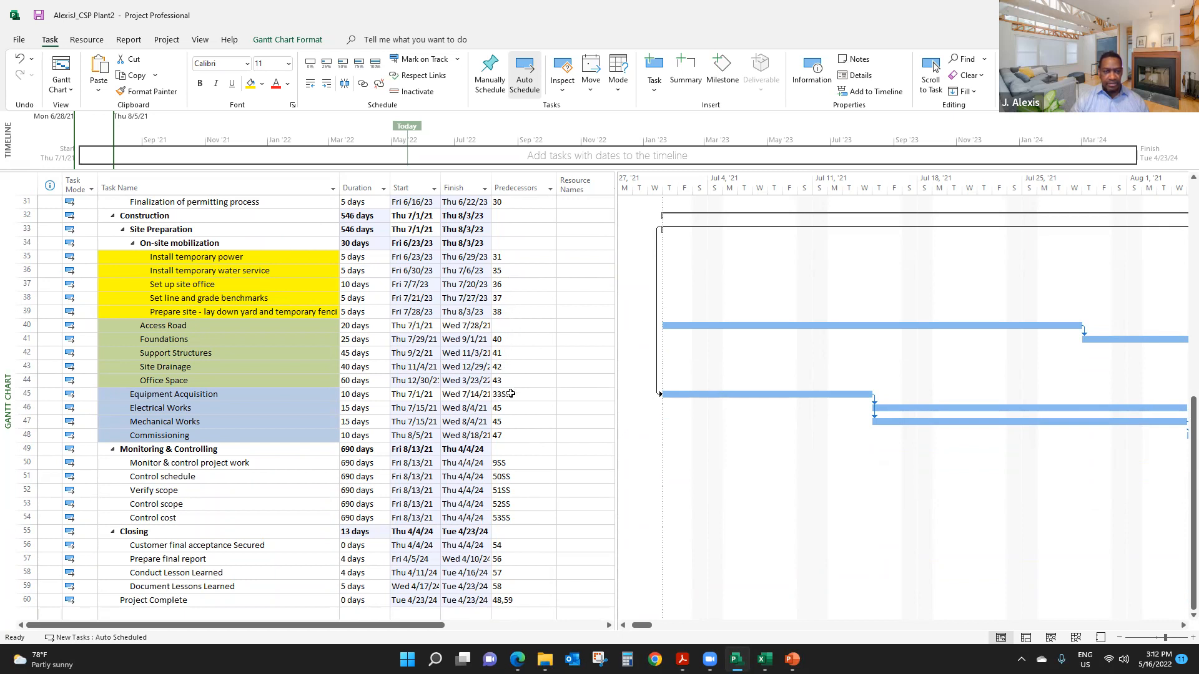
{"action": "left_click", "coordinate": [504, 324]}
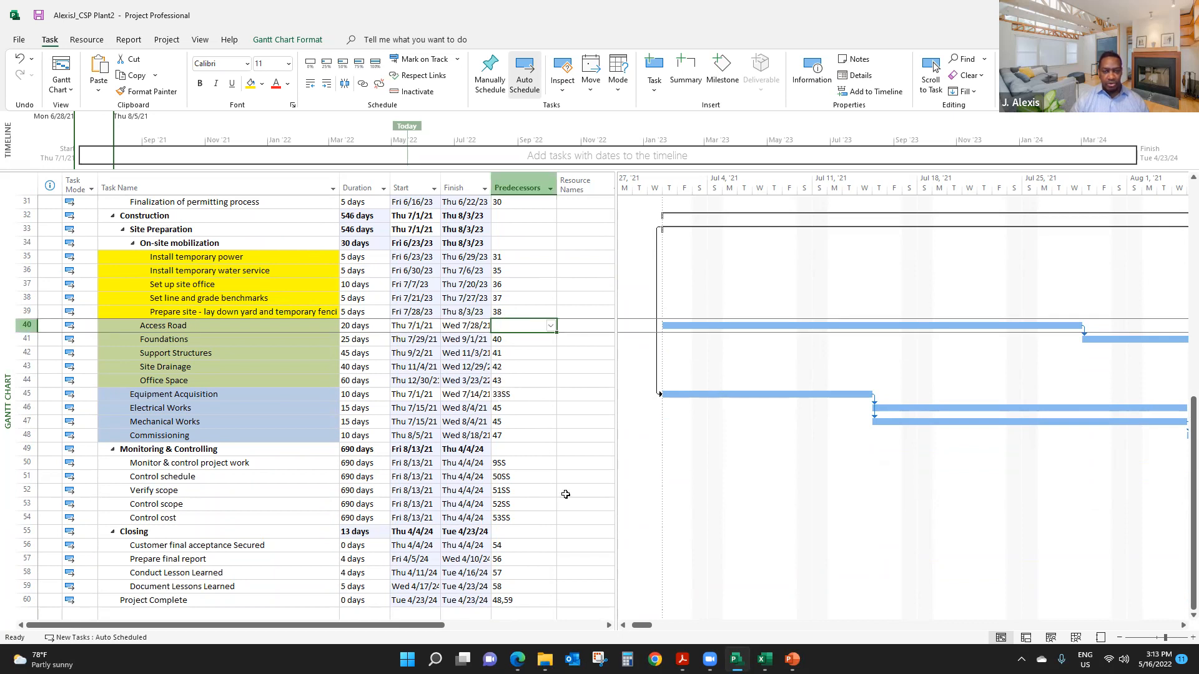
{"action": "mouse_move", "coordinate": [764, 659]}
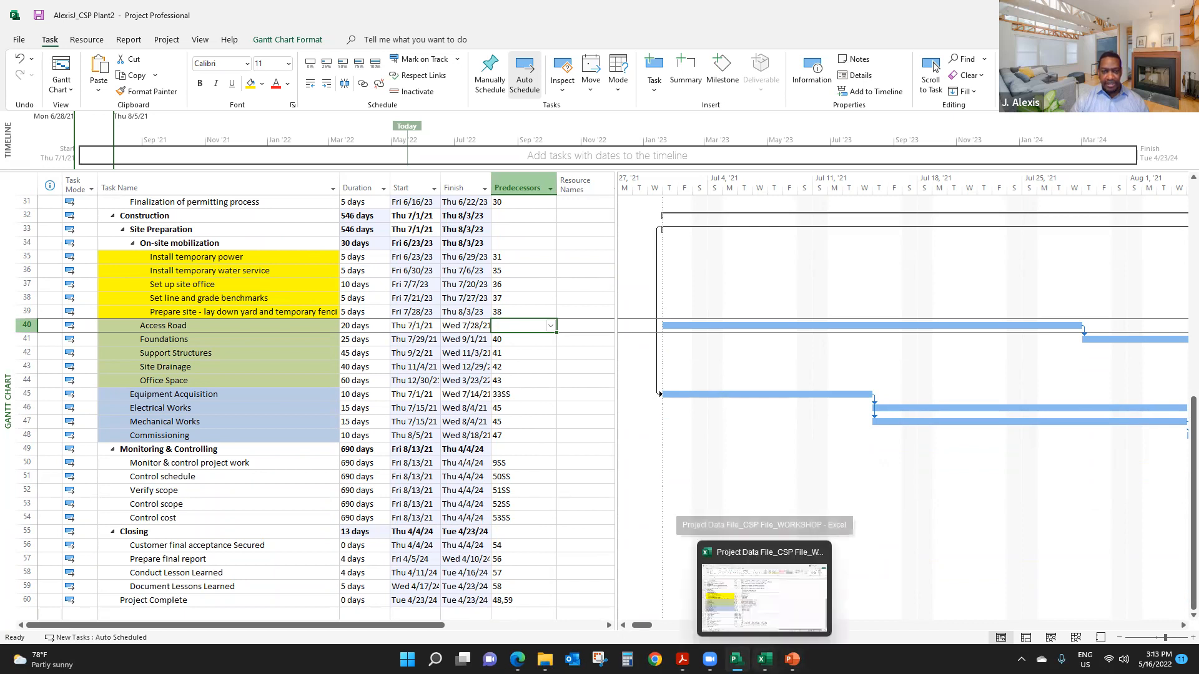
{"action": "left_click", "coordinate": [764, 596]}
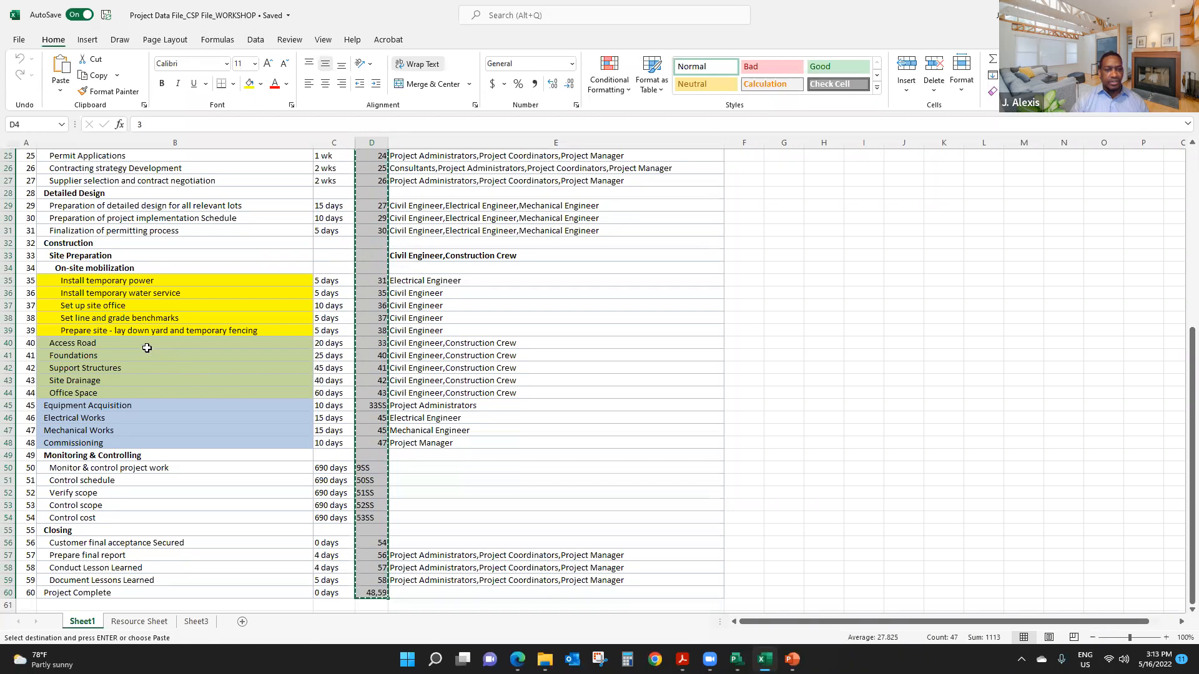
{"action": "left_click_drag", "start_coordinate": [143, 345], "coordinate": [364, 341]}
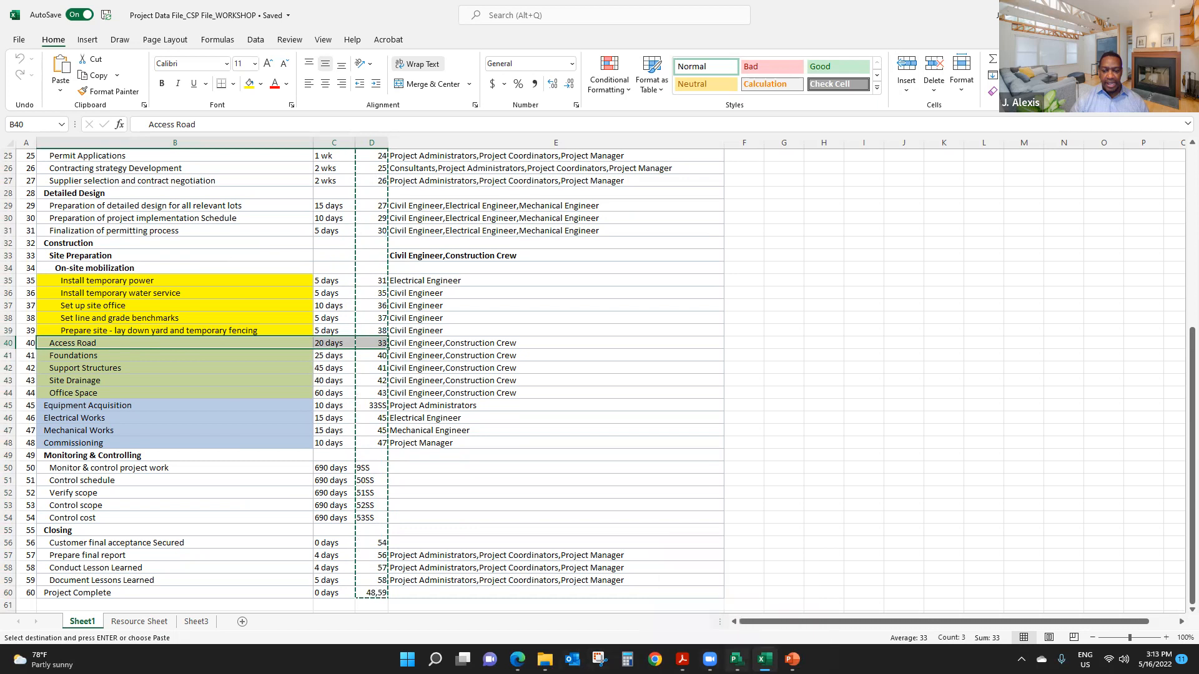
- Return to the schedule in Microsoft Project and set the predecessor of Access Road to 39
{"action": "left_click", "coordinate": [736, 659]}
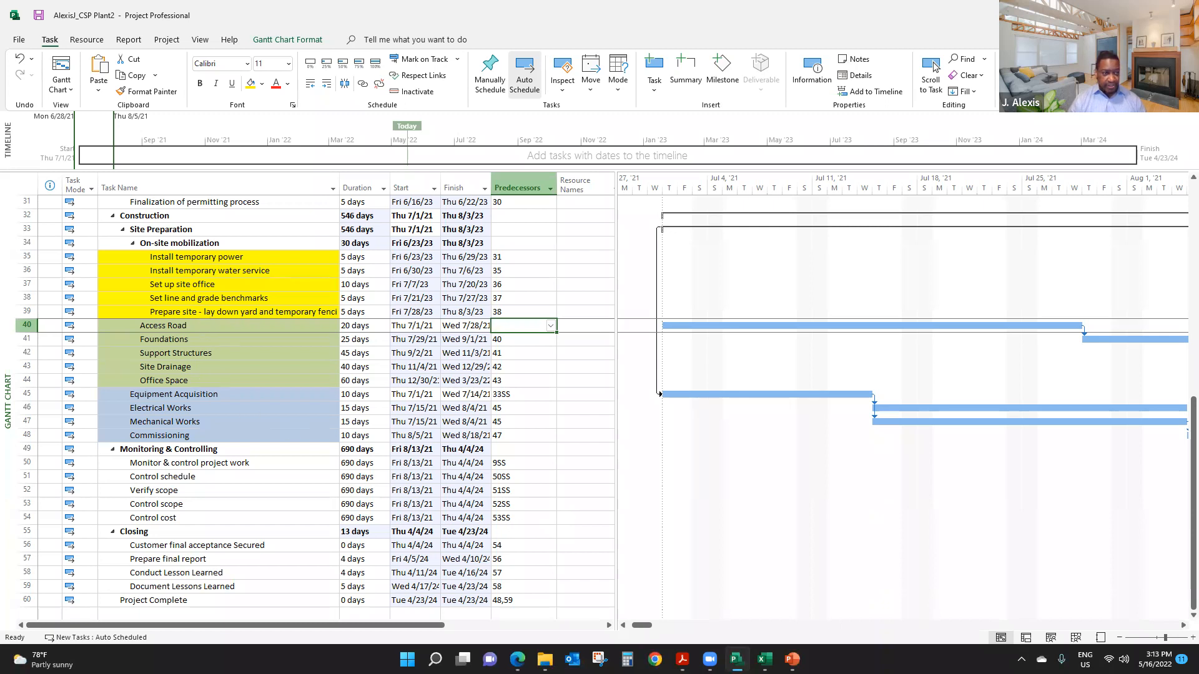
{"action": "type", "text": "39"}
{"action": "key", "text": "Return"}
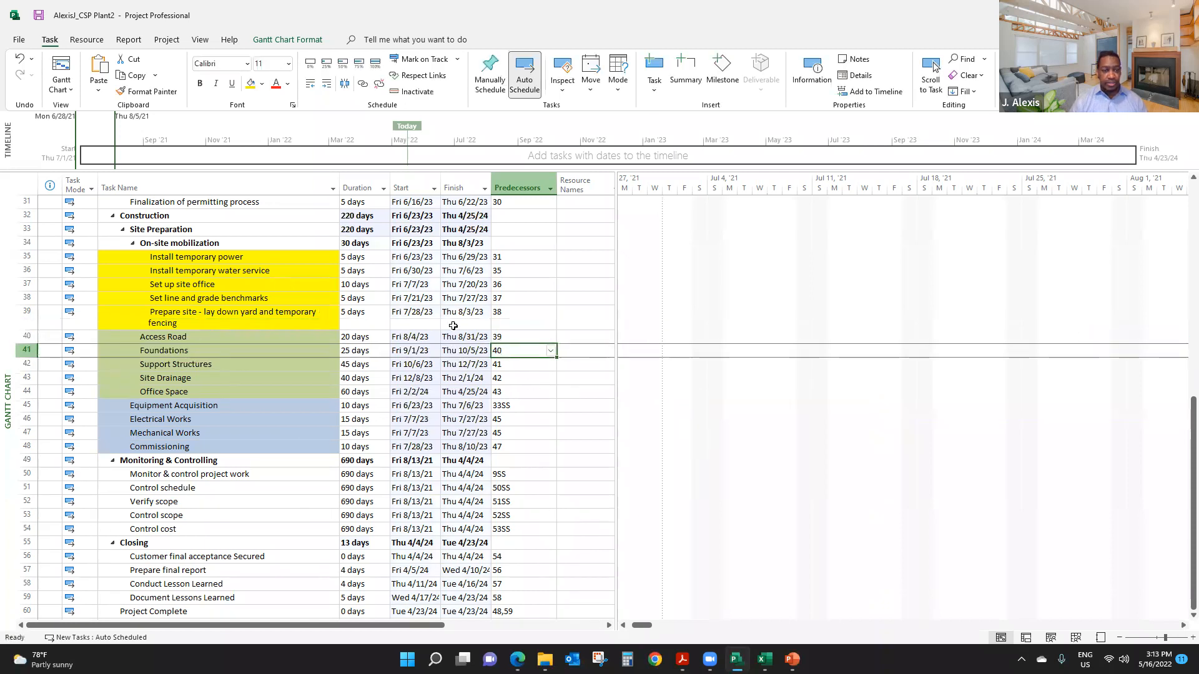
- Widen the Task Name column so the long task names fit on one line
{"action": "left_click_drag", "start_coordinate": [339, 189], "coordinate": [372, 193]}
{"action": "left_click", "coordinate": [257, 325]}
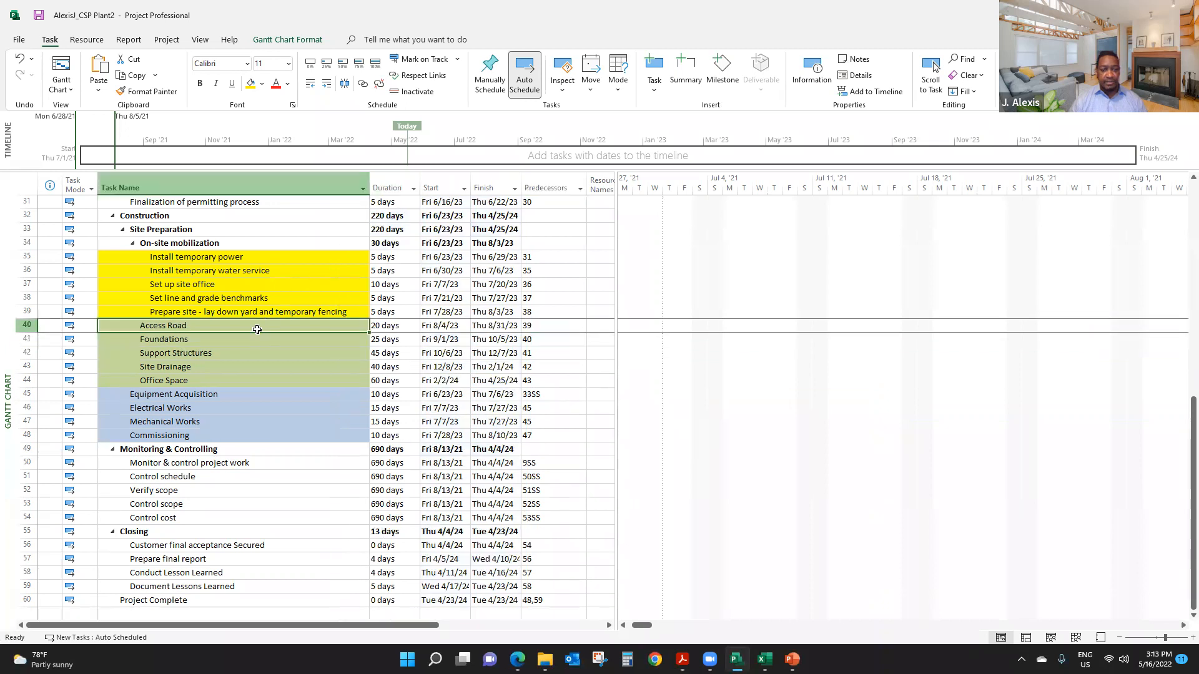
{"action": "left_click", "coordinate": [243, 383]}
- Review the dates and predecessors of all tasks, from Project Initiation down to Project Complete
{"action": "scroll", "coordinate": [554, 345], "scroll_direction": "up", "scroll_amount": 10}
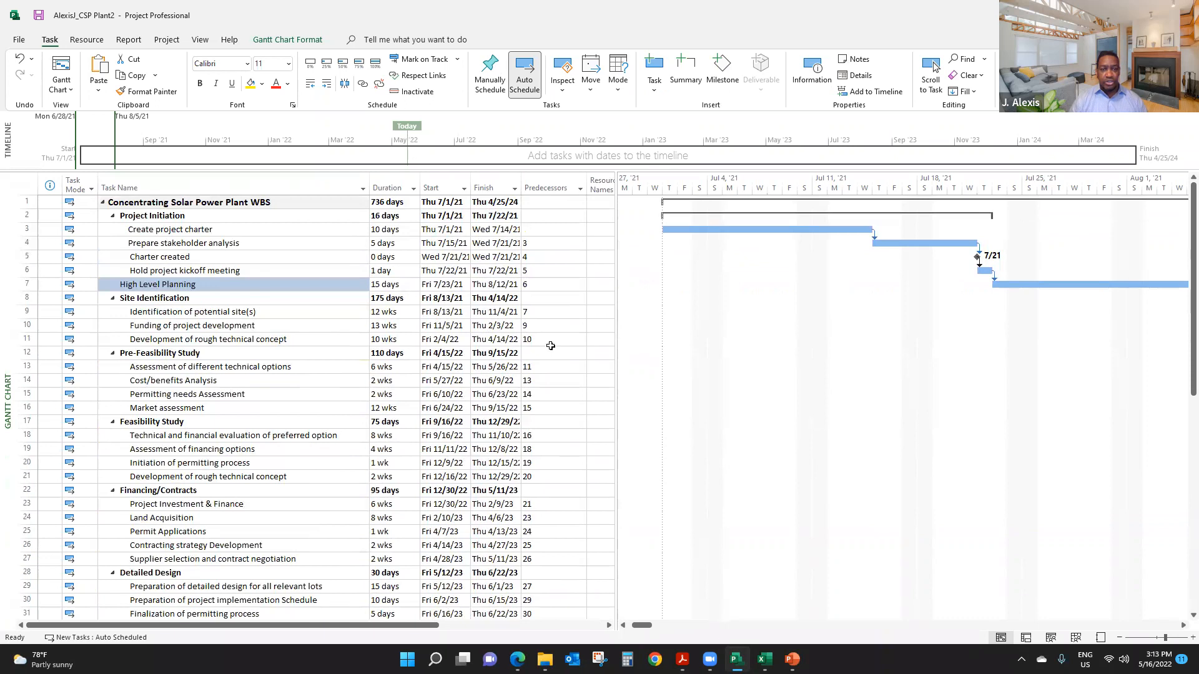
{"action": "scroll", "coordinate": [552, 349], "scroll_direction": "down", "scroll_amount": 15}
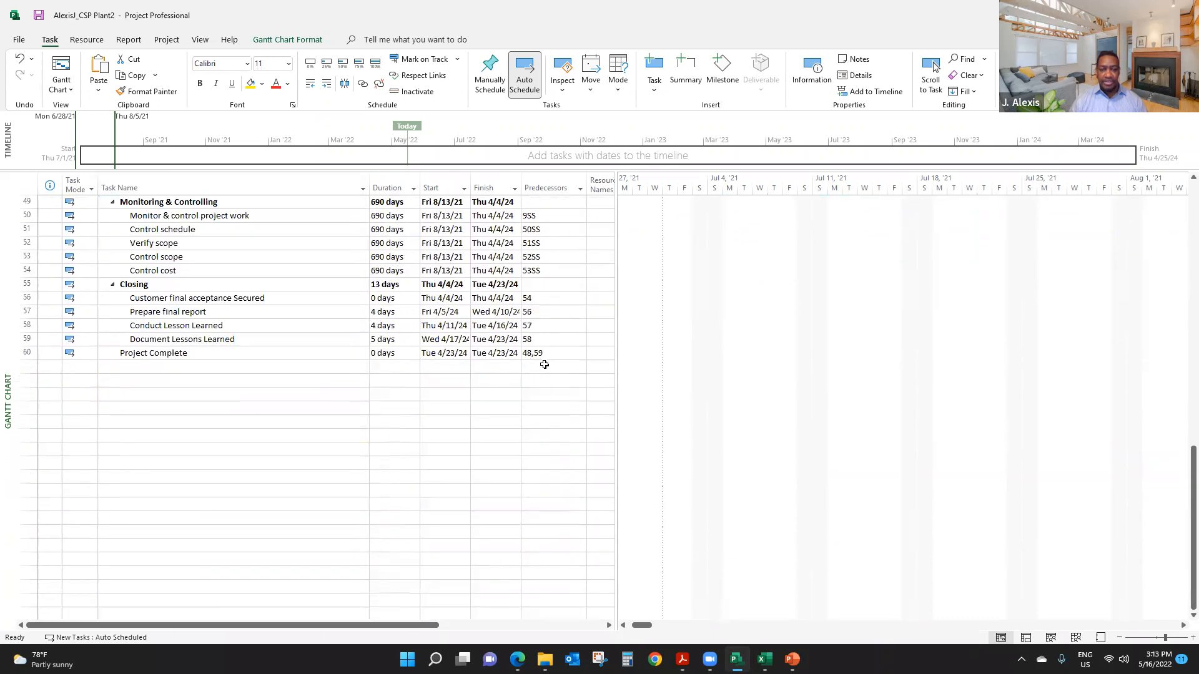
{"action": "scroll", "coordinate": [545, 362], "scroll_direction": "up", "scroll_amount": 16}
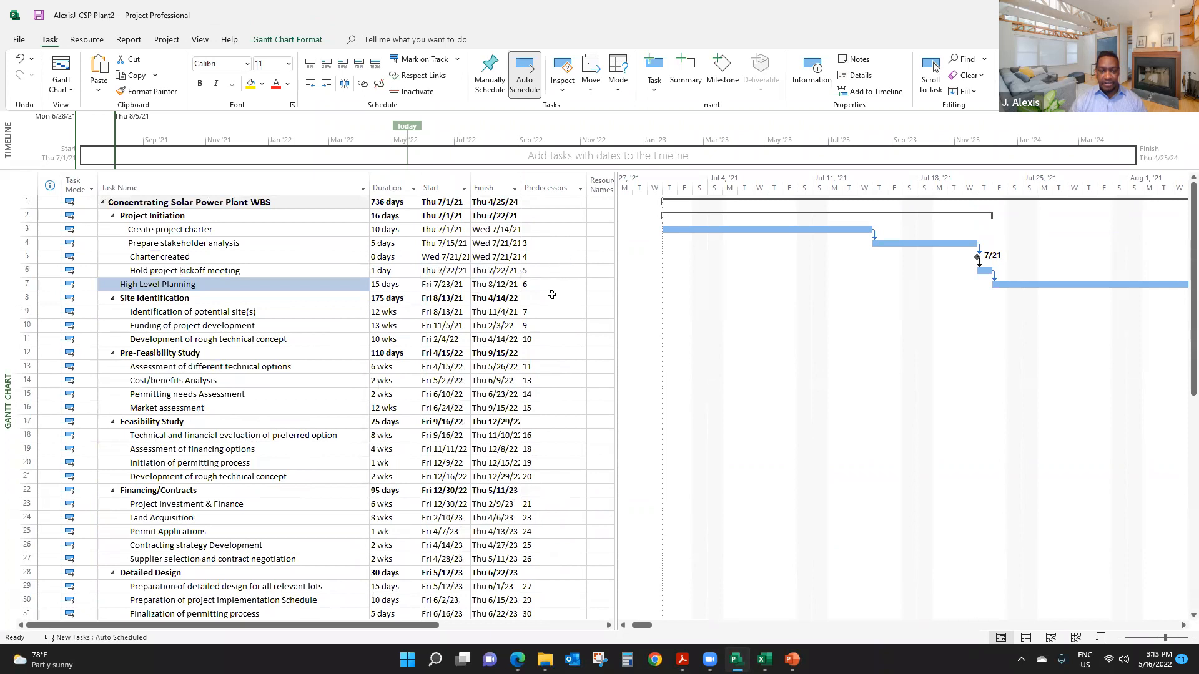
{"action": "scroll", "coordinate": [552, 295], "scroll_direction": "down", "scroll_amount": 4}
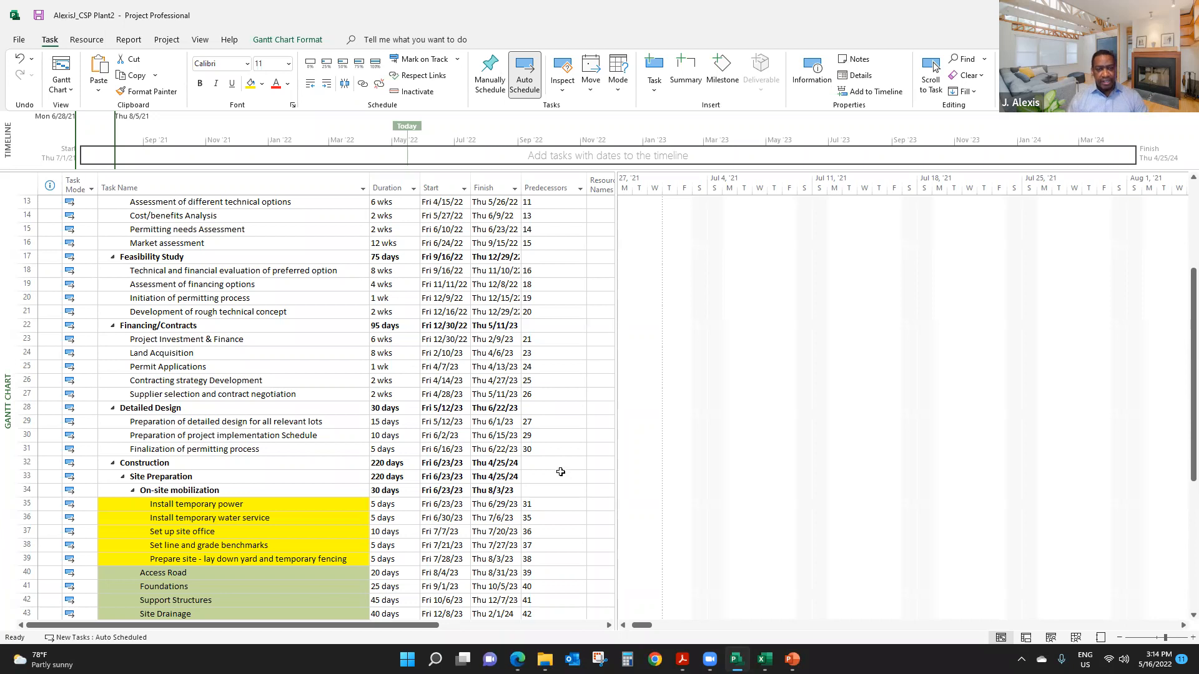
{"action": "scroll", "coordinate": [561, 472], "scroll_direction": "up", "scroll_amount": 4}
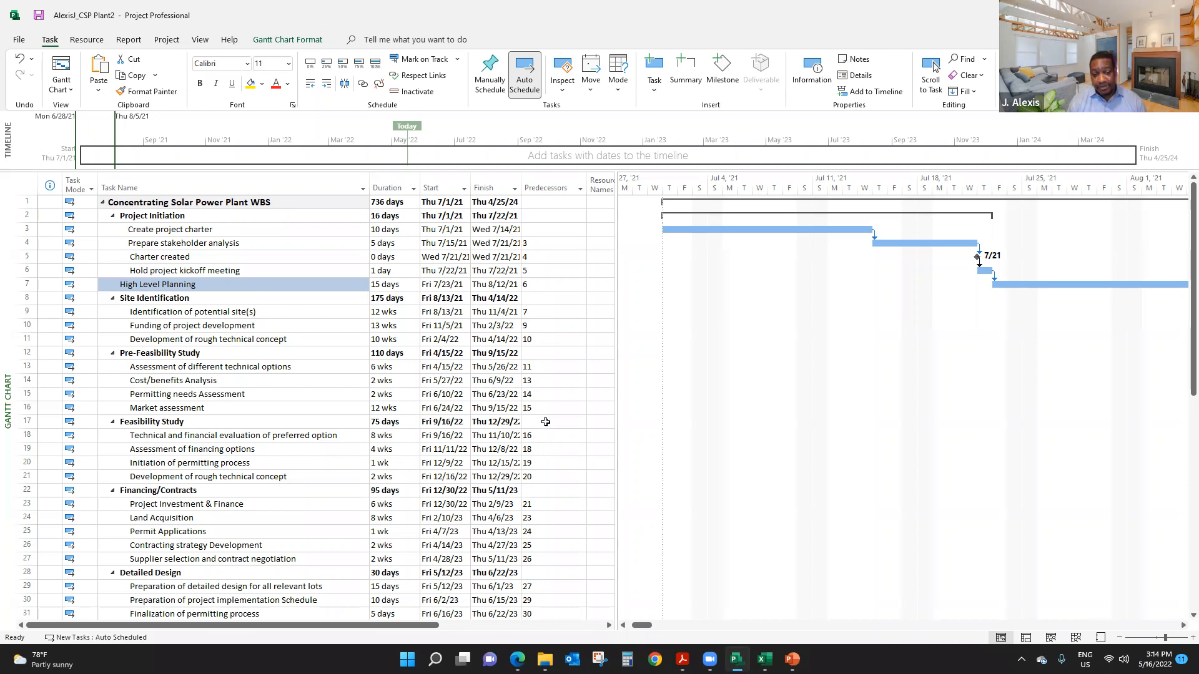
{"action": "scroll", "coordinate": [554, 379], "scroll_direction": "down", "scroll_amount": 13}
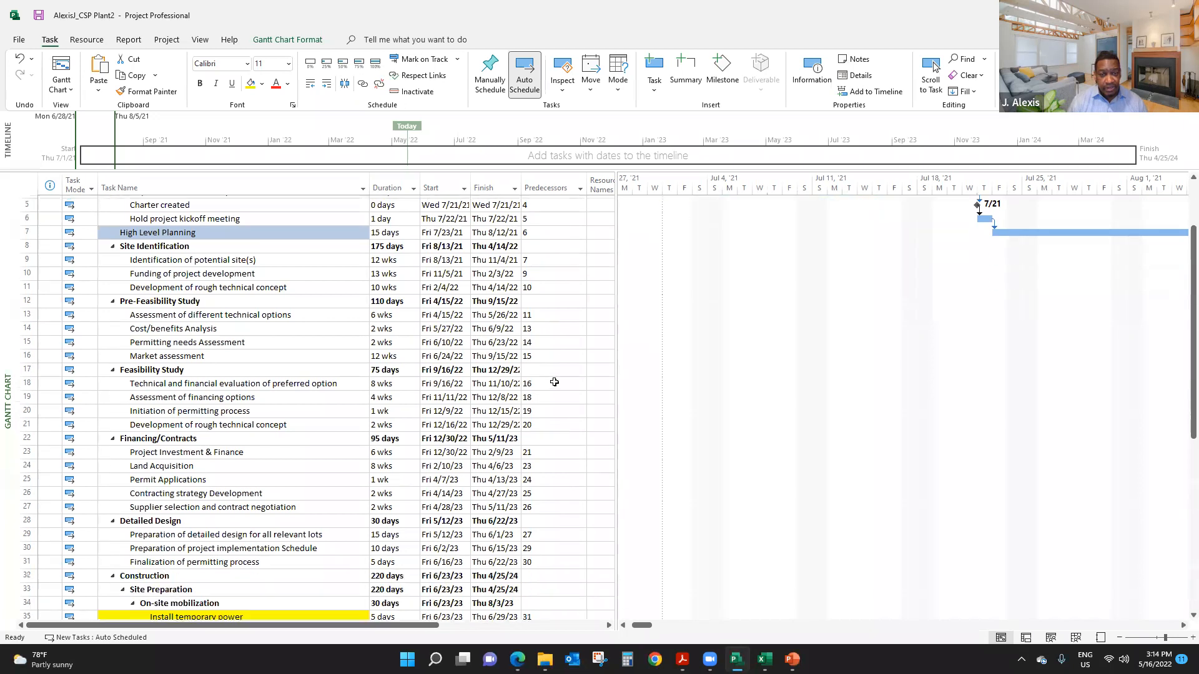
{"action": "scroll", "coordinate": [552, 396], "scroll_direction": "down", "scroll_amount": 5}
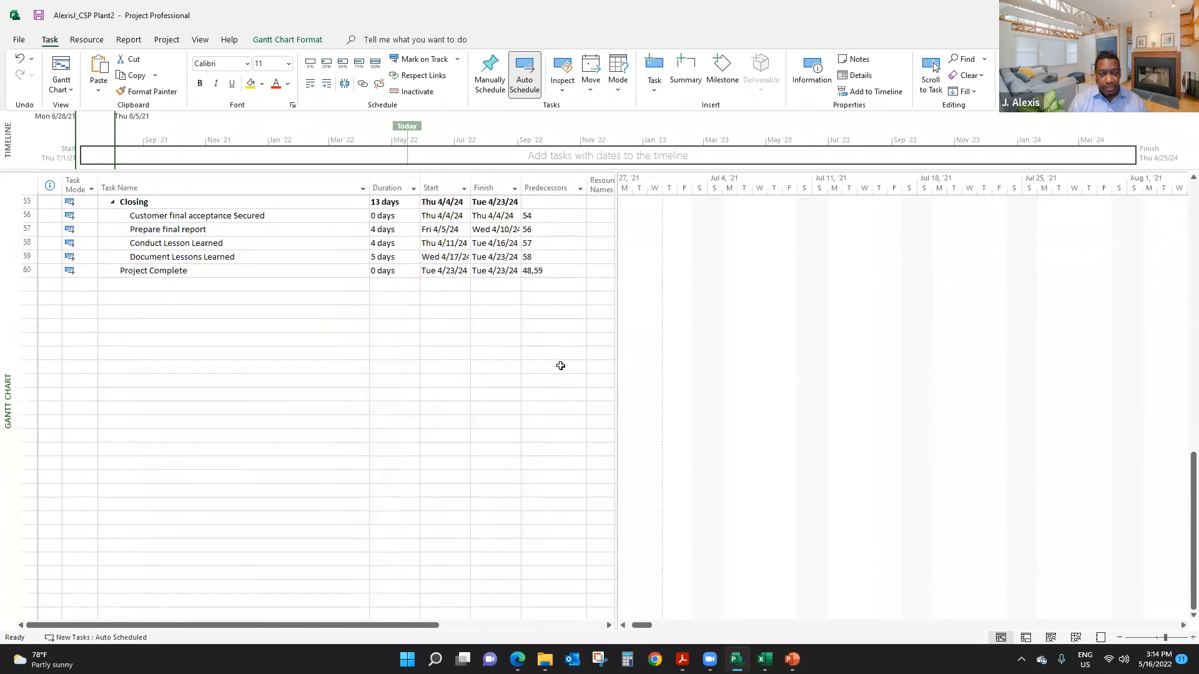
{"action": "scroll", "coordinate": [559, 366], "scroll_direction": "up", "scroll_amount": 18}
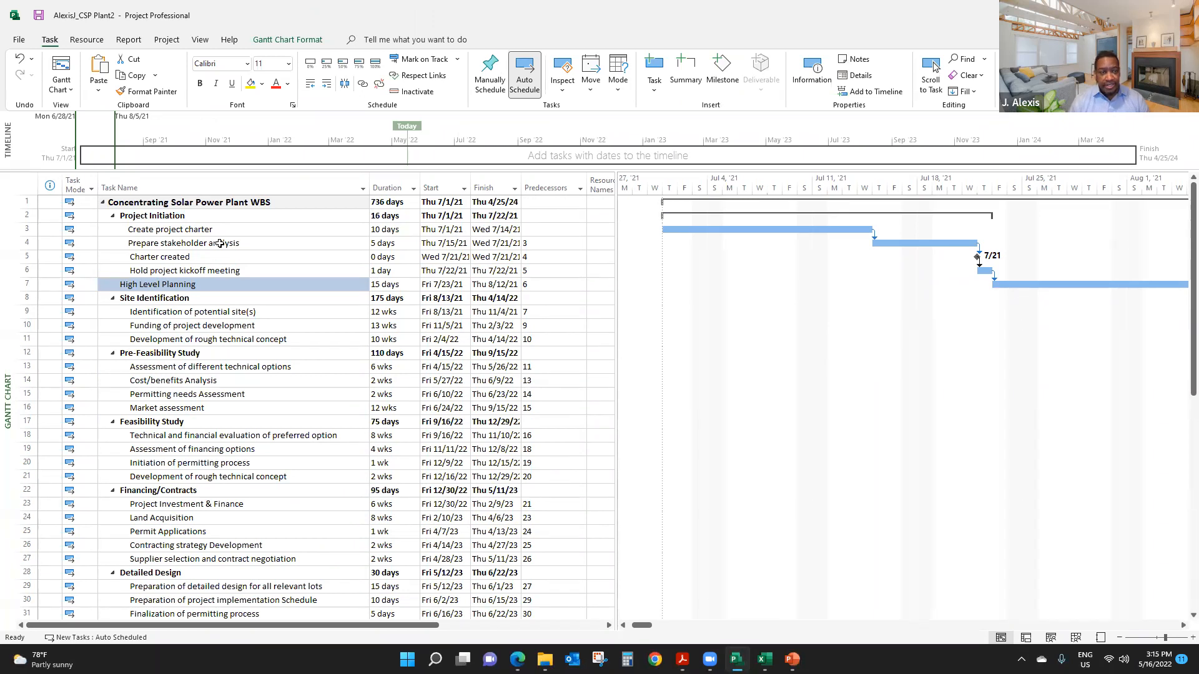
- Compare the predecessor of Prepare stakeholder analysis with the Pred column in the Excel data file, and return to the schedule
{"action": "left_click", "coordinate": [547, 243]}
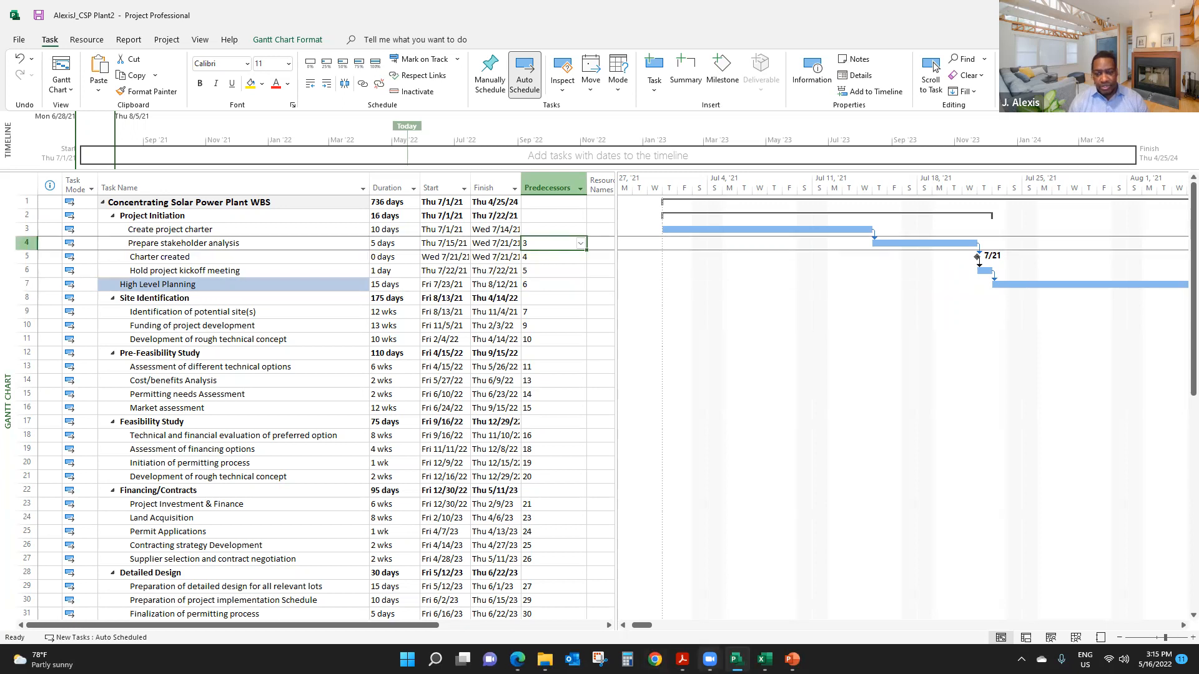
{"action": "left_click", "coordinate": [764, 659]}
{"action": "scroll", "coordinate": [532, 378], "scroll_direction": "up", "scroll_amount": 8}
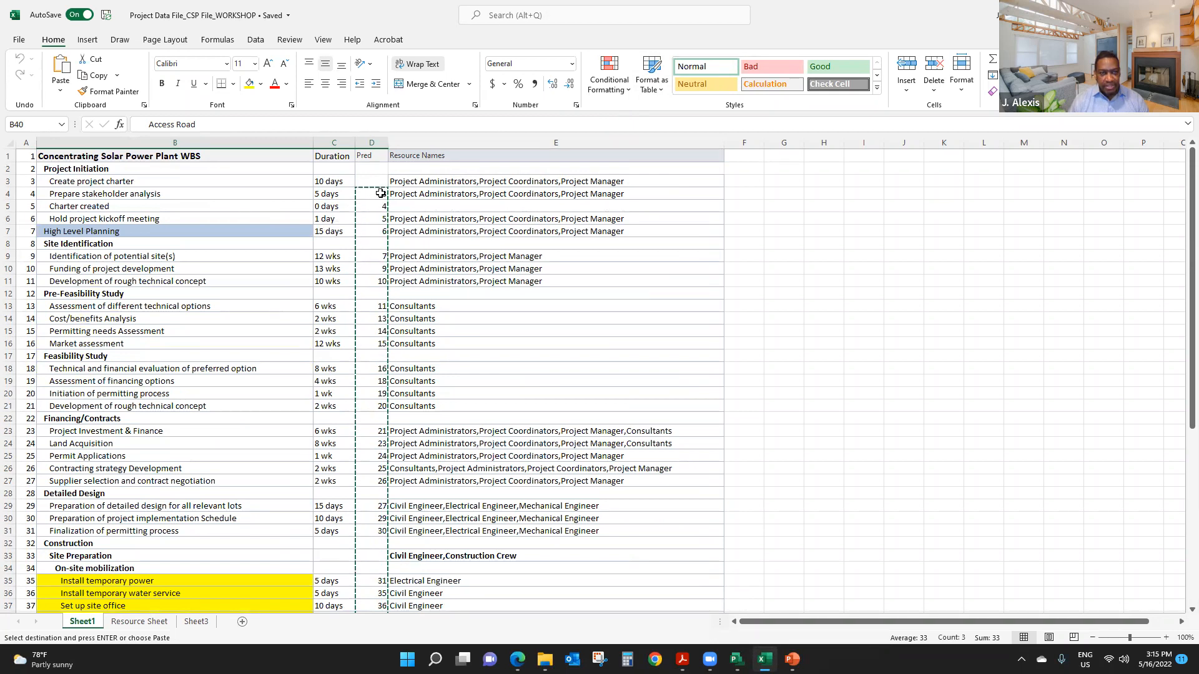
{"action": "key", "text": "alt+Tab"}
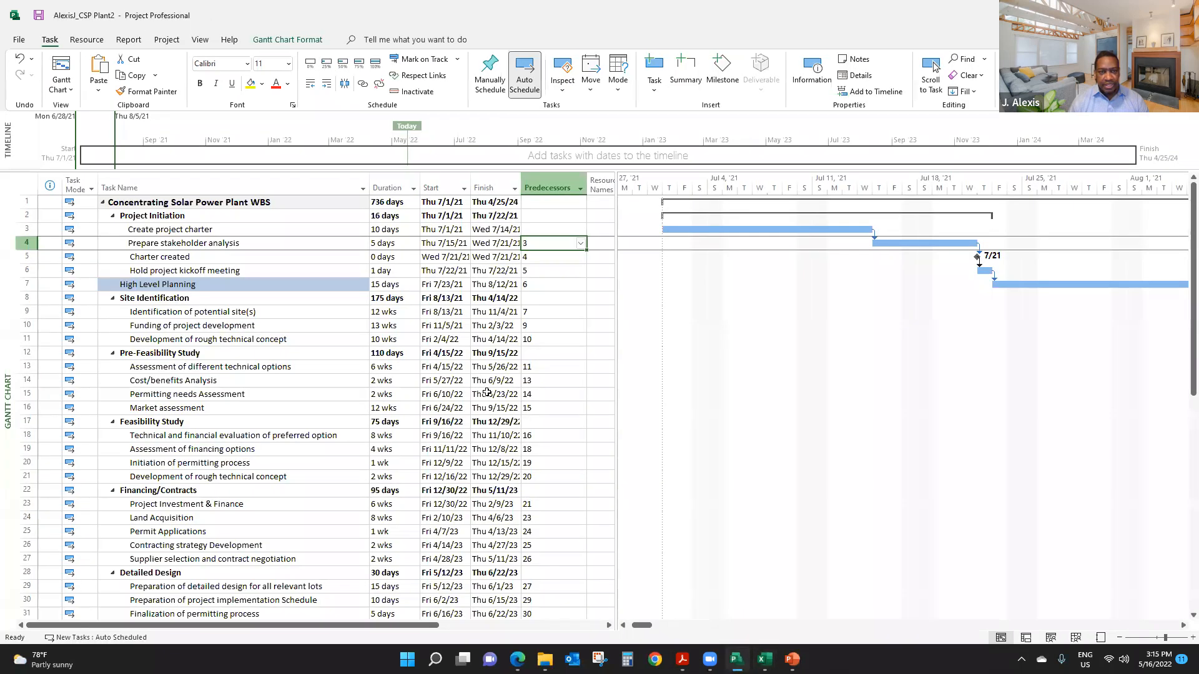
- Examine the predecessor links through the Construction tasks and the predecessor of High Level Planning
{"action": "scroll", "coordinate": [530, 380], "scroll_direction": "down", "scroll_amount": 1}
{"action": "scroll", "coordinate": [530, 380], "scroll_direction": "down", "scroll_amount": 5}
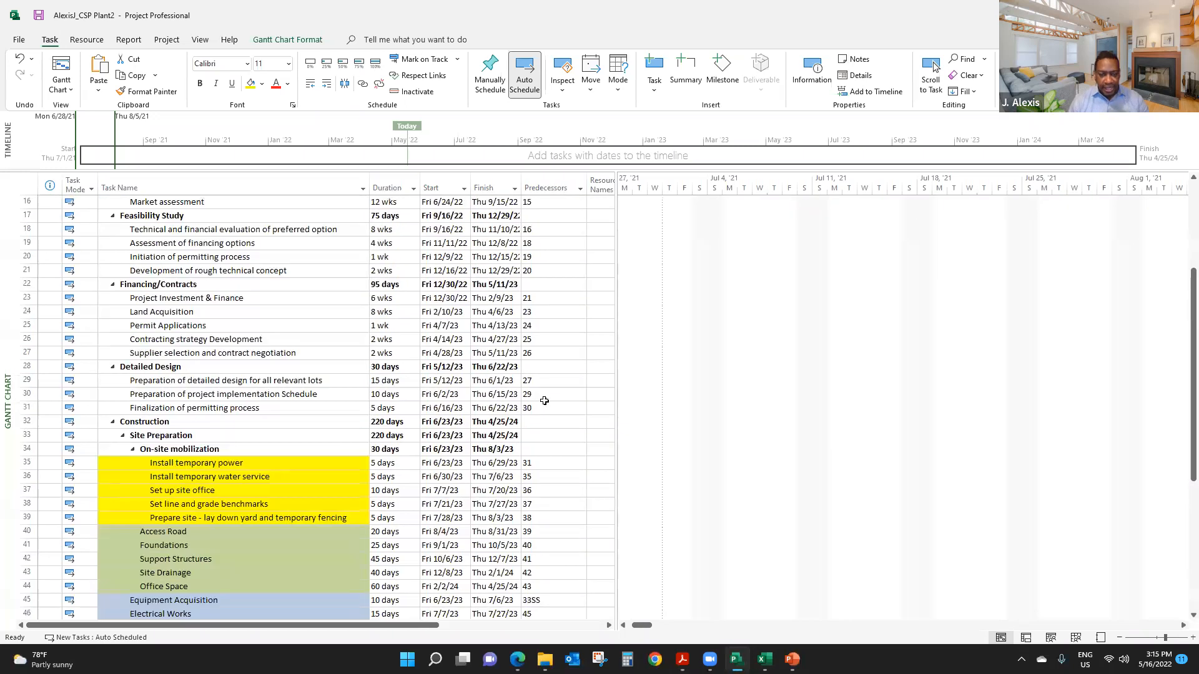
{"action": "scroll", "coordinate": [537, 384], "scroll_direction": "up", "scroll_amount": 5}
{"action": "scroll", "coordinate": [545, 400], "scroll_direction": "down", "scroll_amount": 14}
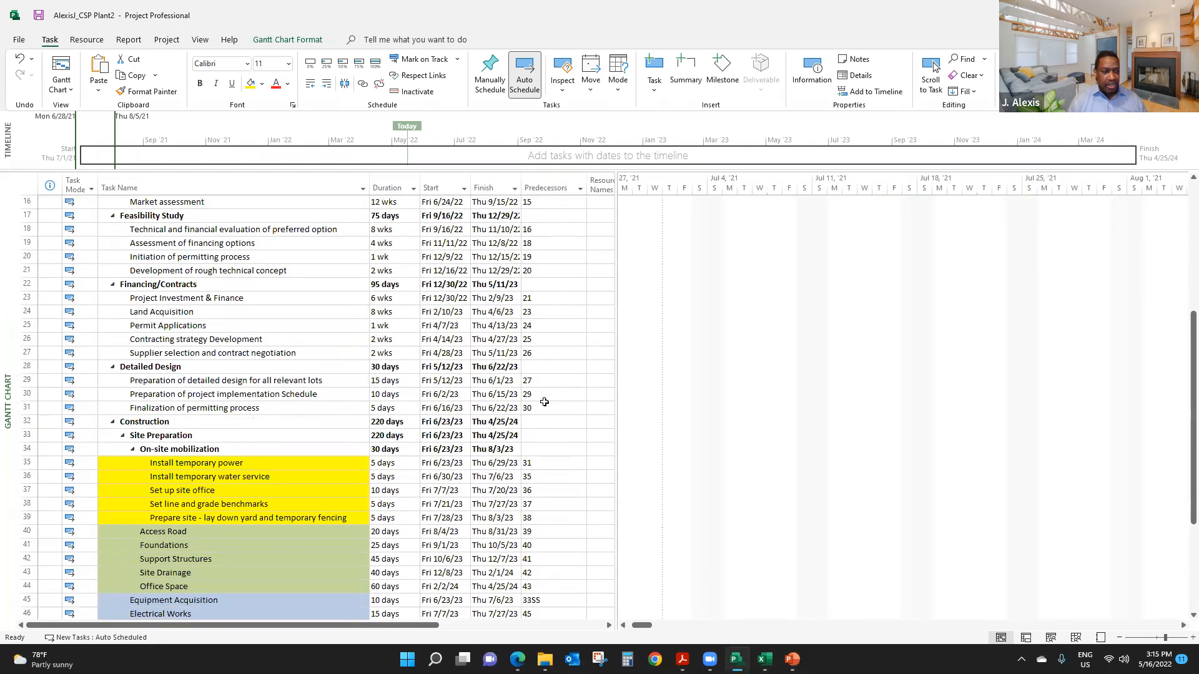
{"action": "scroll", "coordinate": [545, 407], "scroll_direction": "up", "scroll_amount": 14}
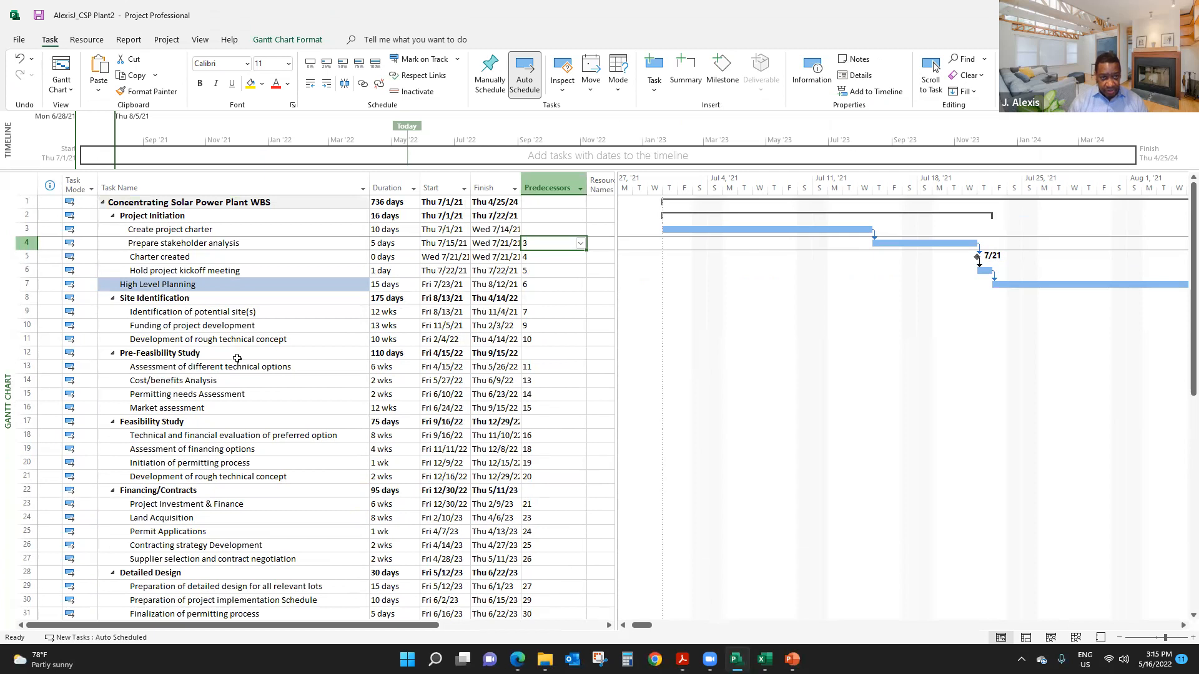
{"action": "left_click", "coordinate": [556, 284]}
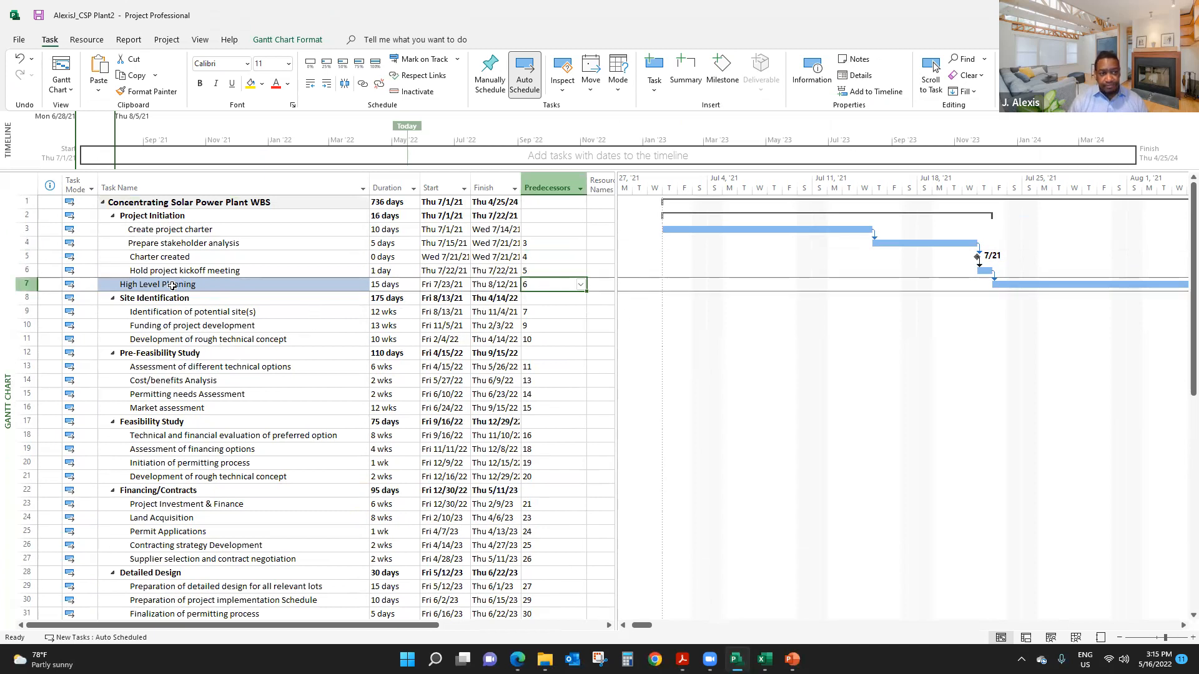
{"action": "type", "text": "6"}
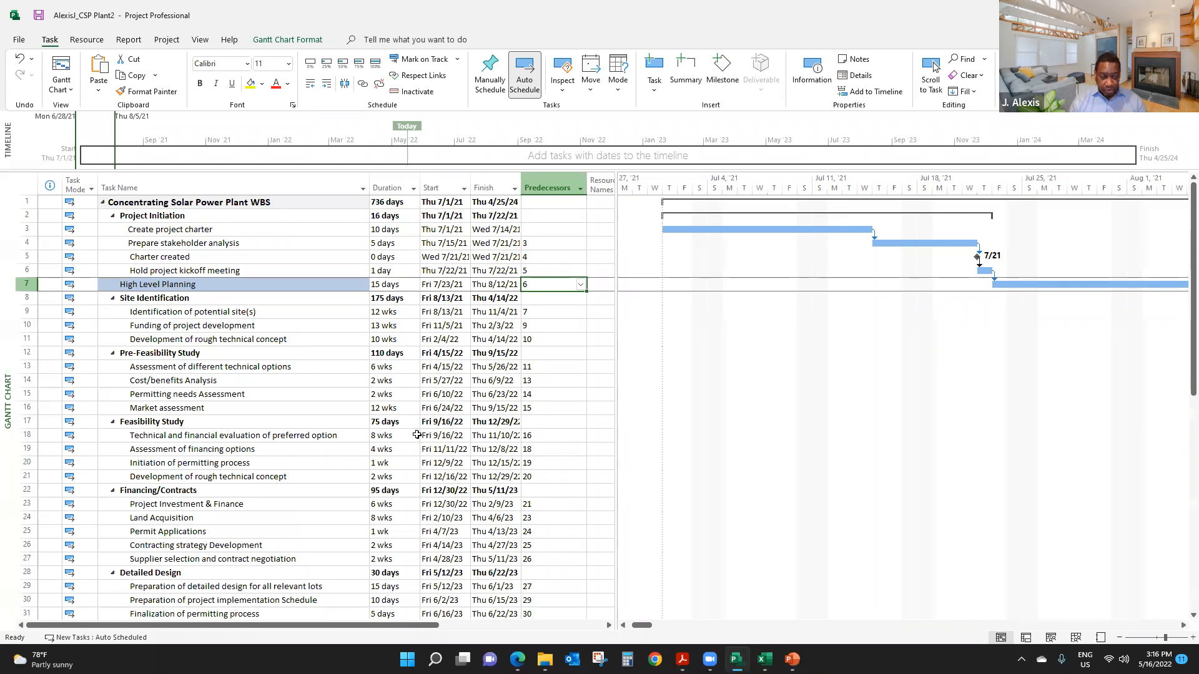
- Look through the durations and predecessors again, from High Level Planning down to the Monitoring & Controlling and Closing phases
{"action": "scroll", "coordinate": [425, 437], "scroll_direction": "down", "scroll_amount": 10}
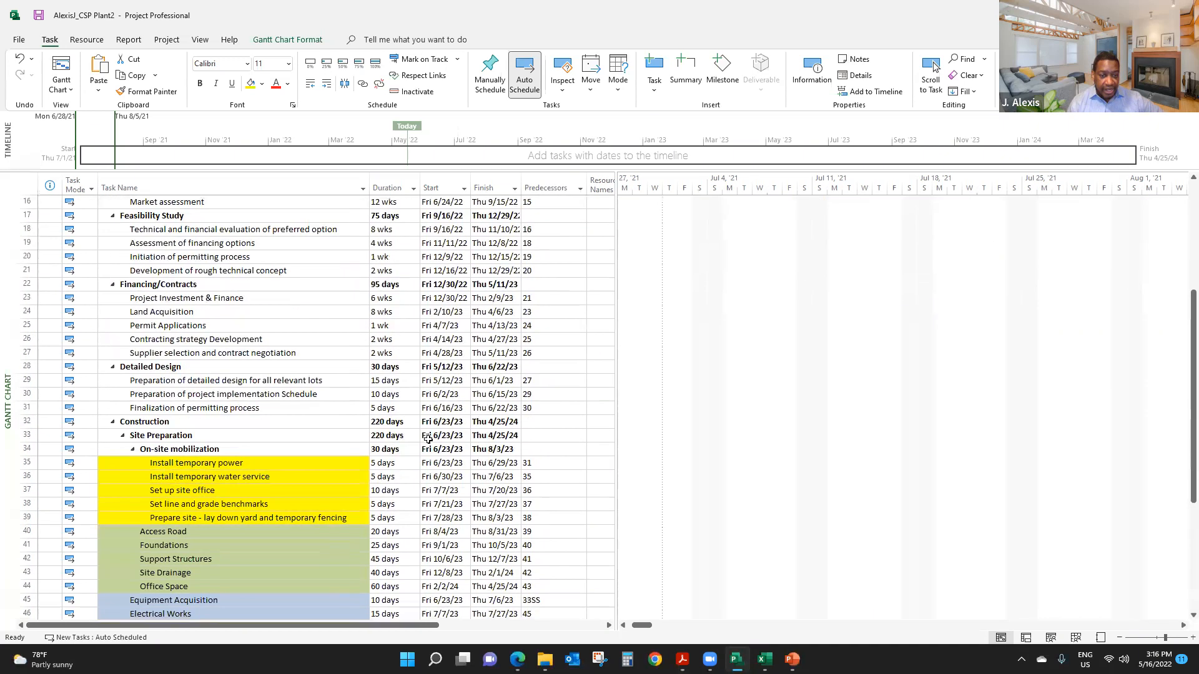
{"action": "scroll", "coordinate": [538, 444], "scroll_direction": "down", "scroll_amount": 5}
{"action": "scroll", "coordinate": [537, 437], "scroll_direction": "up", "scroll_amount": 15}
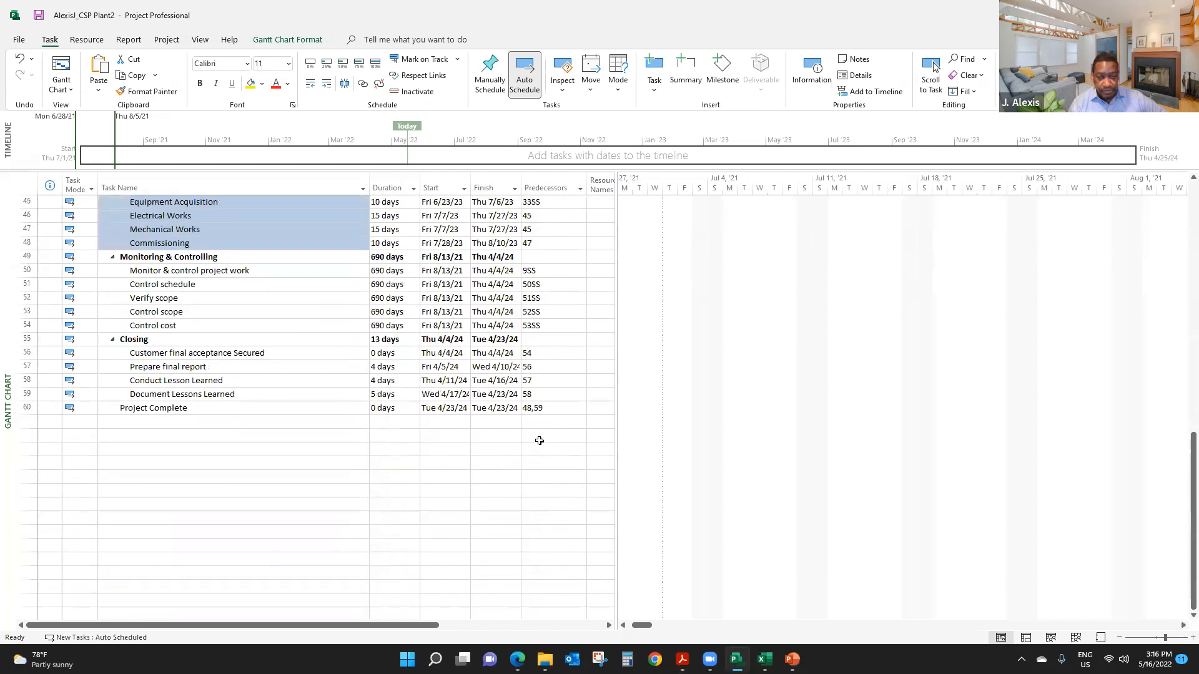
{"action": "left_click", "coordinate": [684, 56]}
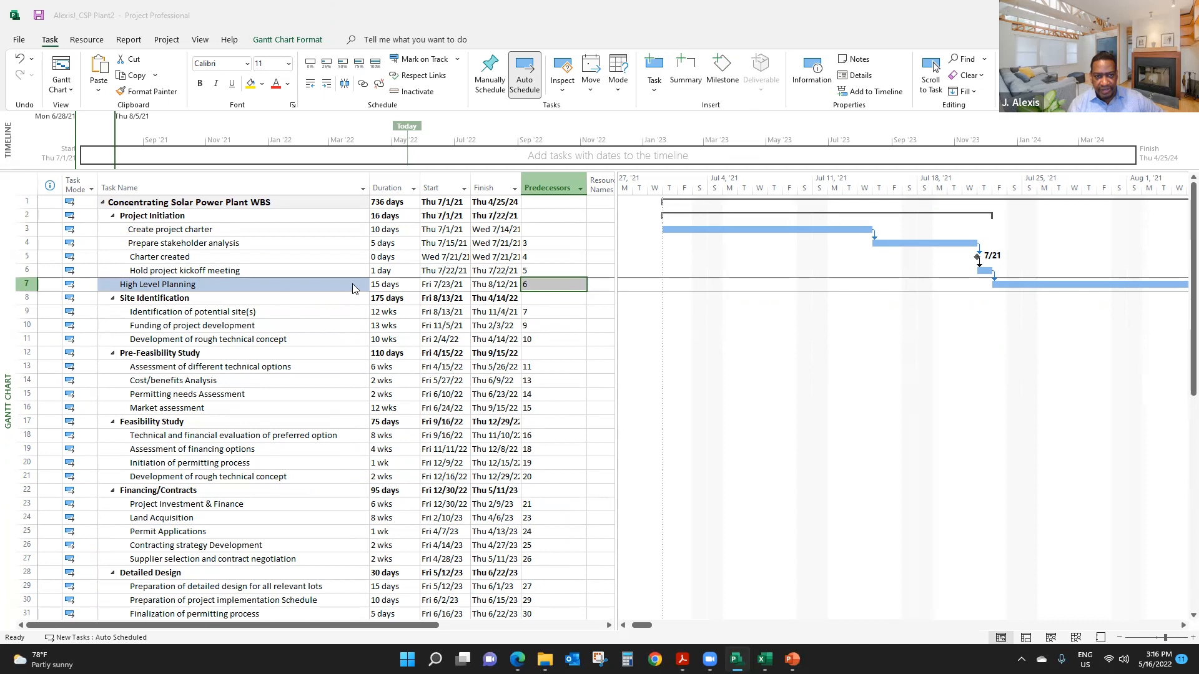
{"action": "scroll", "coordinate": [414, 347], "scroll_direction": "down", "scroll_amount": 3}
{"action": "scroll", "coordinate": [414, 349], "scroll_direction": "down", "scroll_amount": 1}
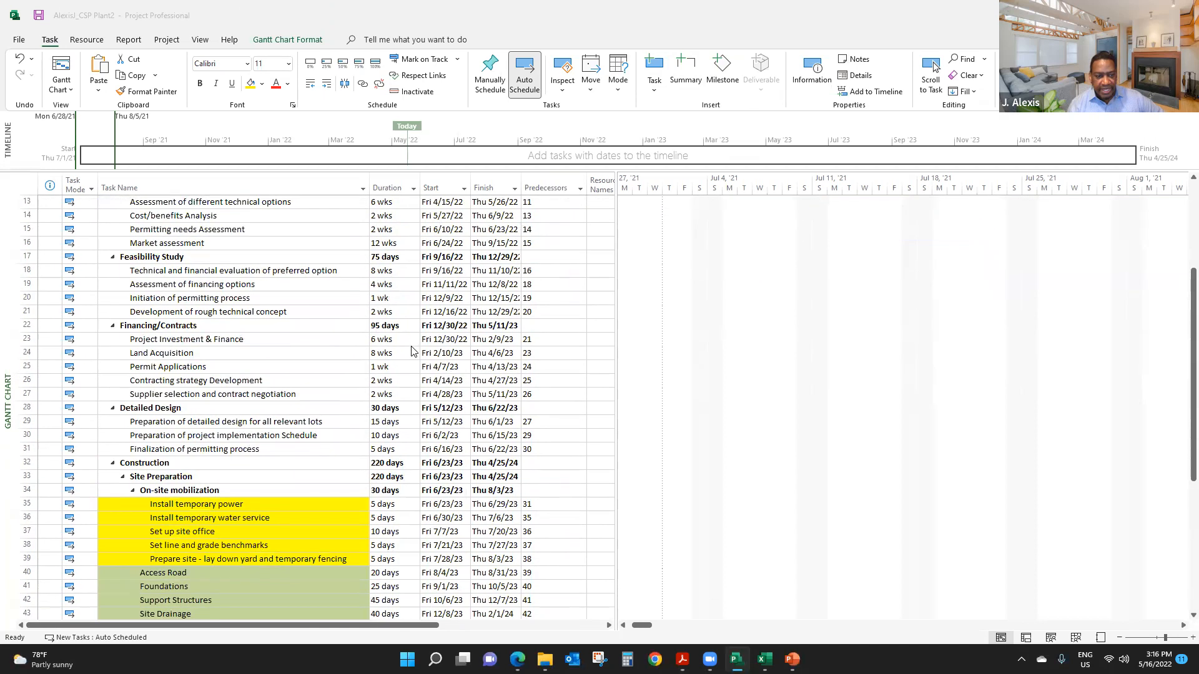
{"action": "scroll", "coordinate": [261, 444], "scroll_direction": "down", "scroll_amount": 2}
{"action": "scroll", "coordinate": [261, 445], "scroll_direction": "down", "scroll_amount": 5}
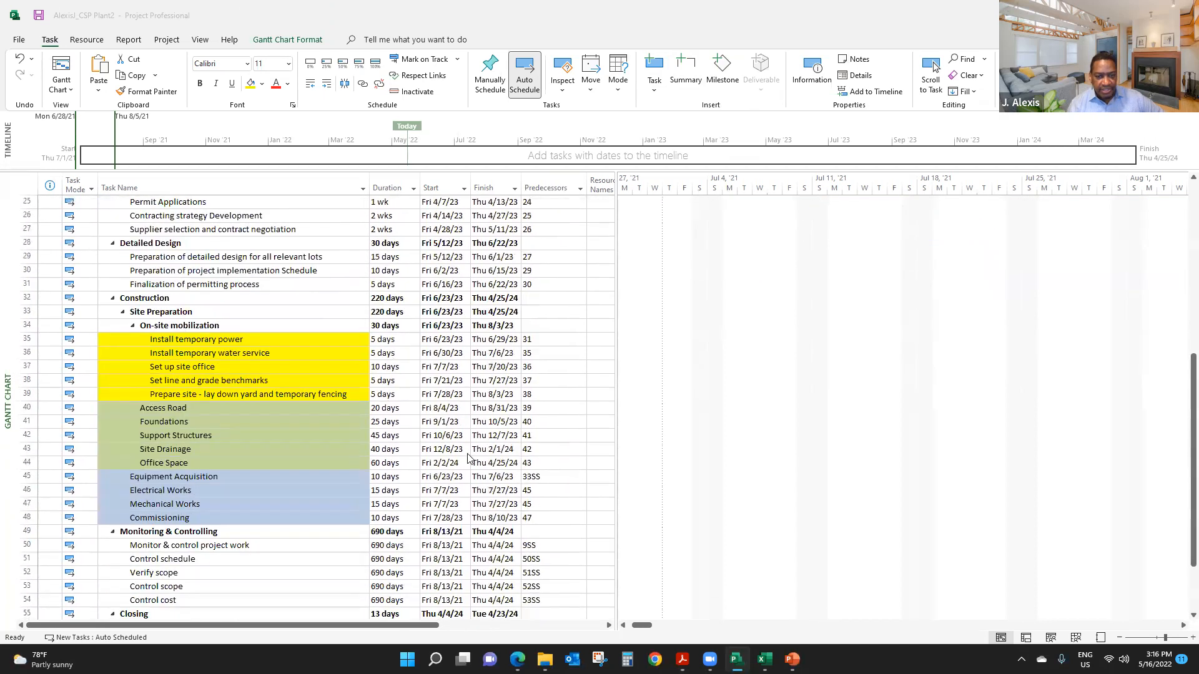
{"action": "scroll", "coordinate": [545, 518], "scroll_direction": "up", "scroll_amount": 11}
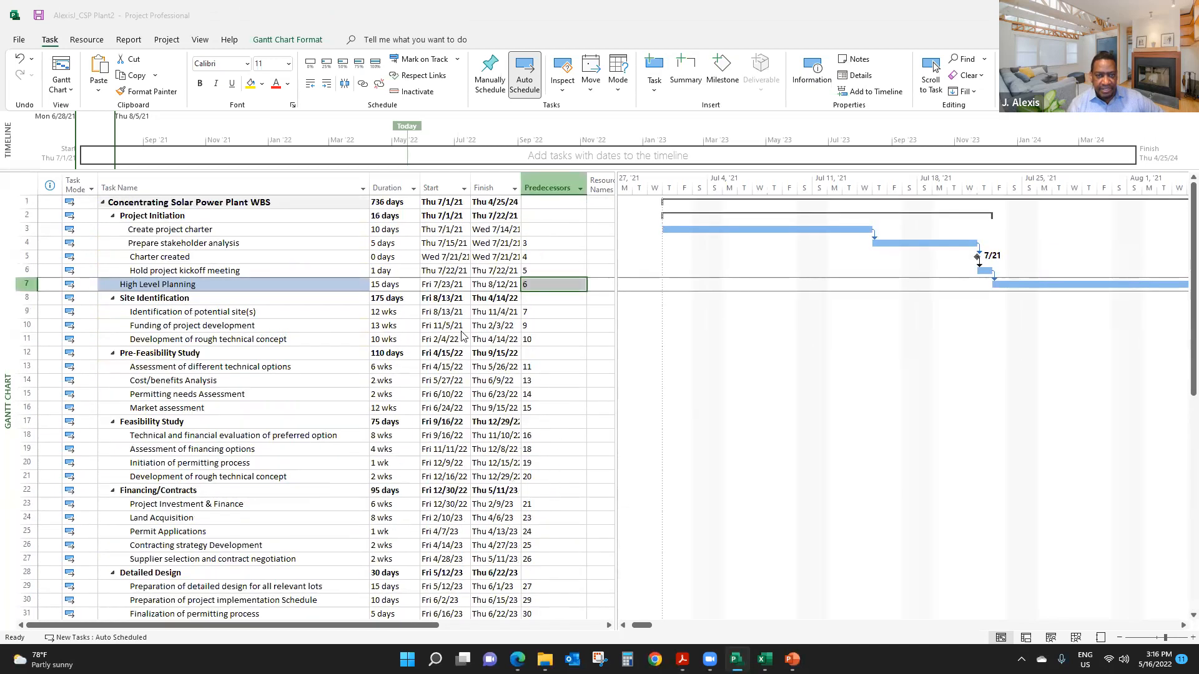
- Select the tasks from Access Road to Office Space under Site Preparation
{"action": "left_click", "coordinate": [538, 245]}
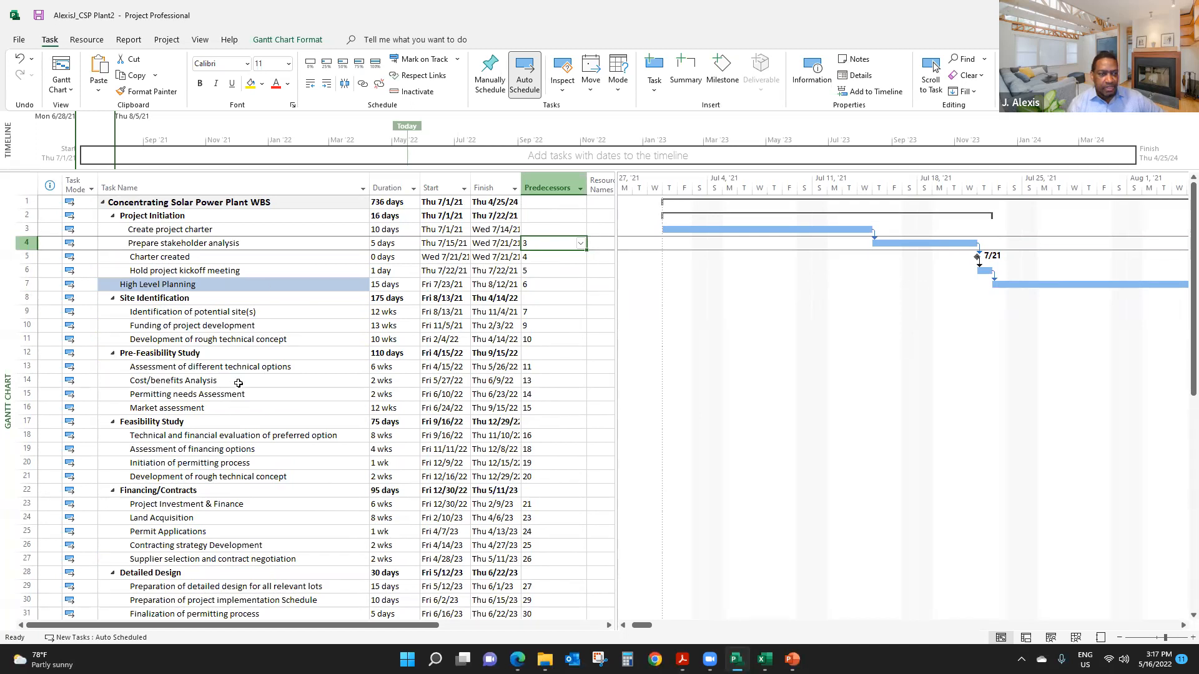
{"action": "scroll", "coordinate": [228, 370], "scroll_direction": "down", "scroll_amount": 10}
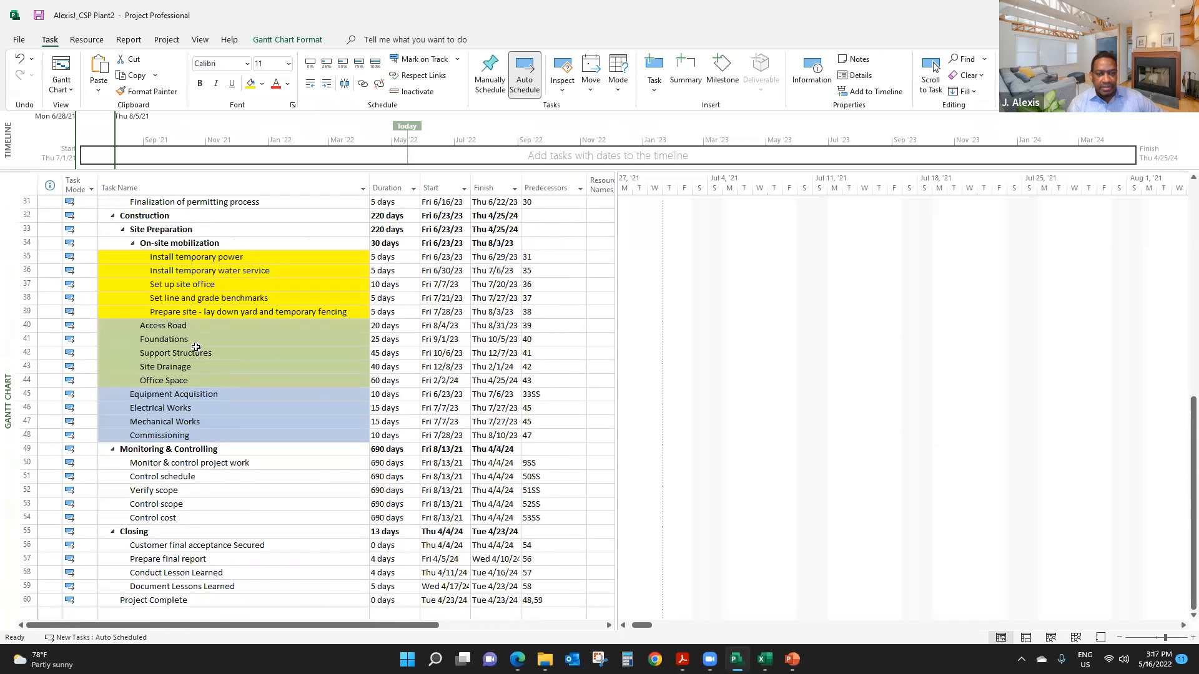
{"action": "left_click_drag", "start_coordinate": [177, 327], "coordinate": [183, 380]}
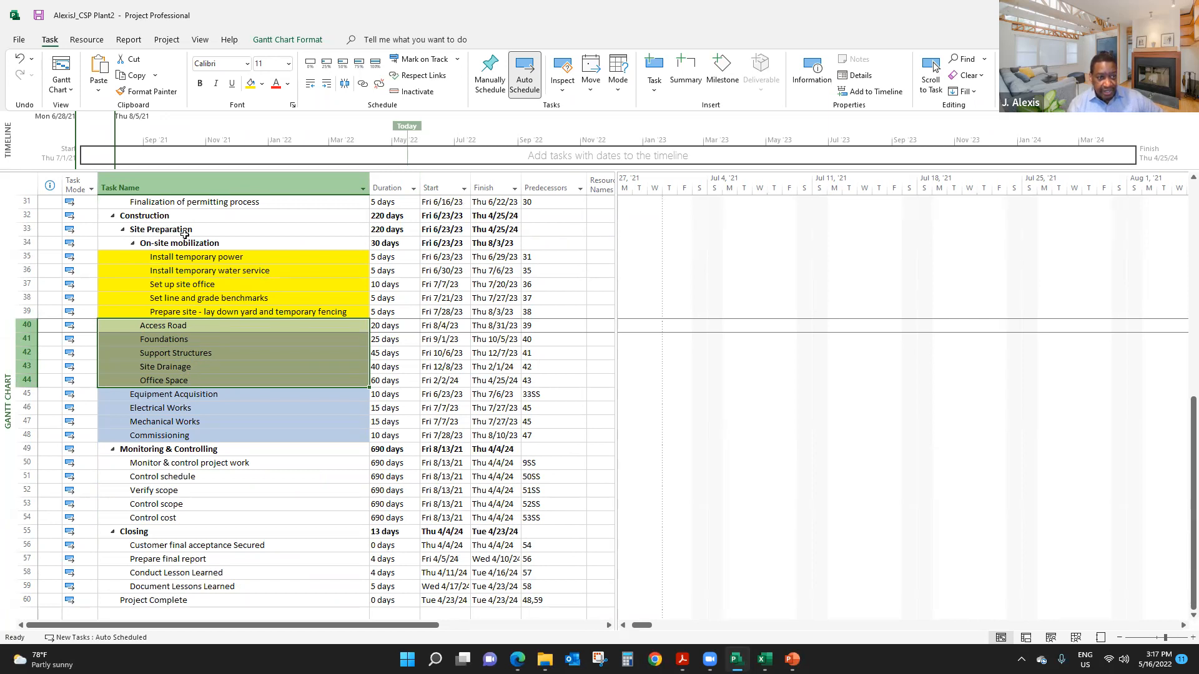
- Outdent the tasks from Access Road to Office Space one level, and indent them back under Site Preparation
{"action": "left_click", "coordinate": [311, 87]}
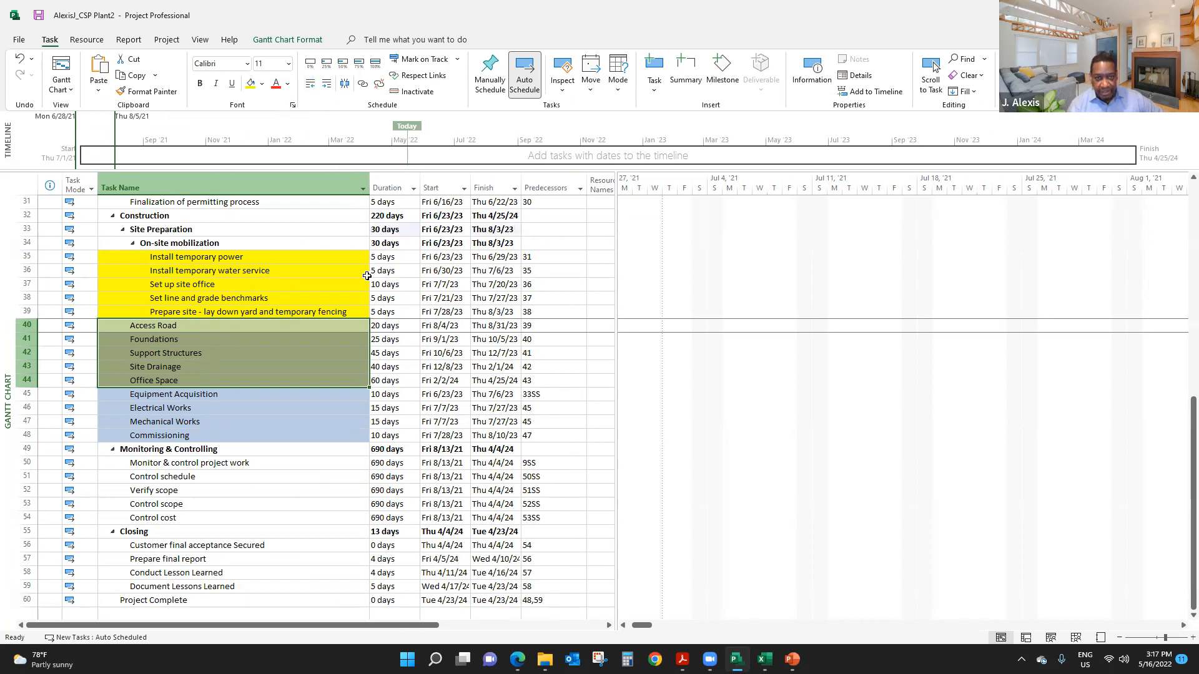
{"action": "scroll", "coordinate": [501, 323], "scroll_direction": "up", "scroll_amount": 10}
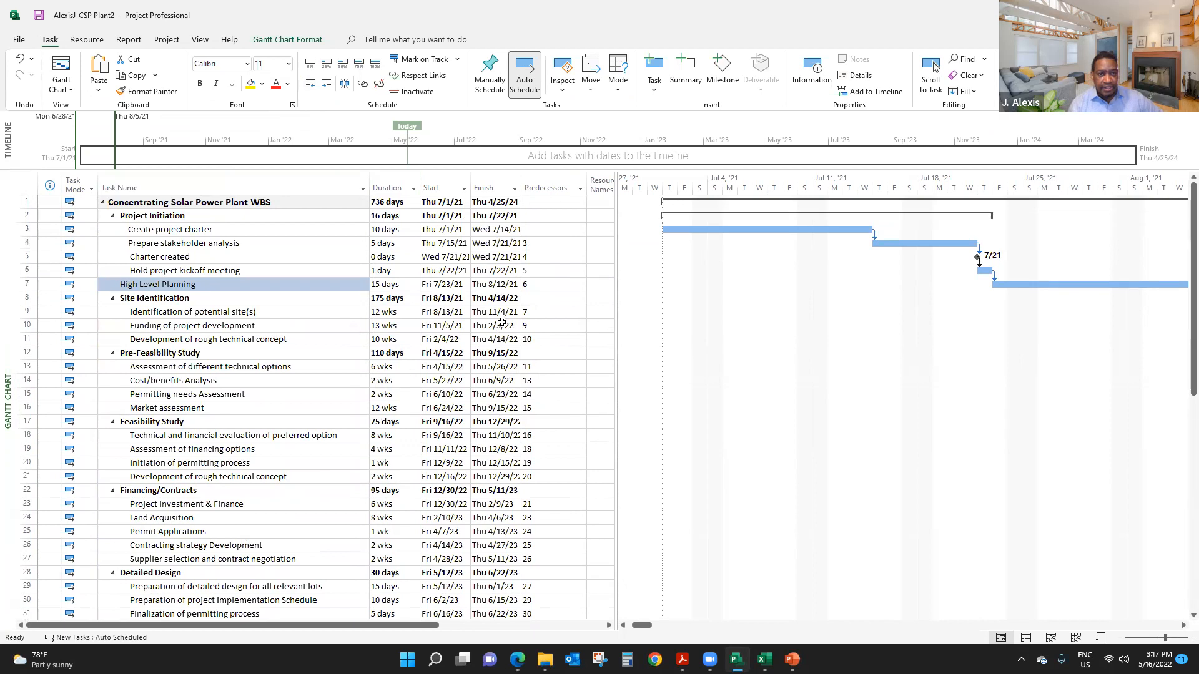
{"action": "scroll", "coordinate": [501, 323], "scroll_direction": "down", "scroll_amount": 10}
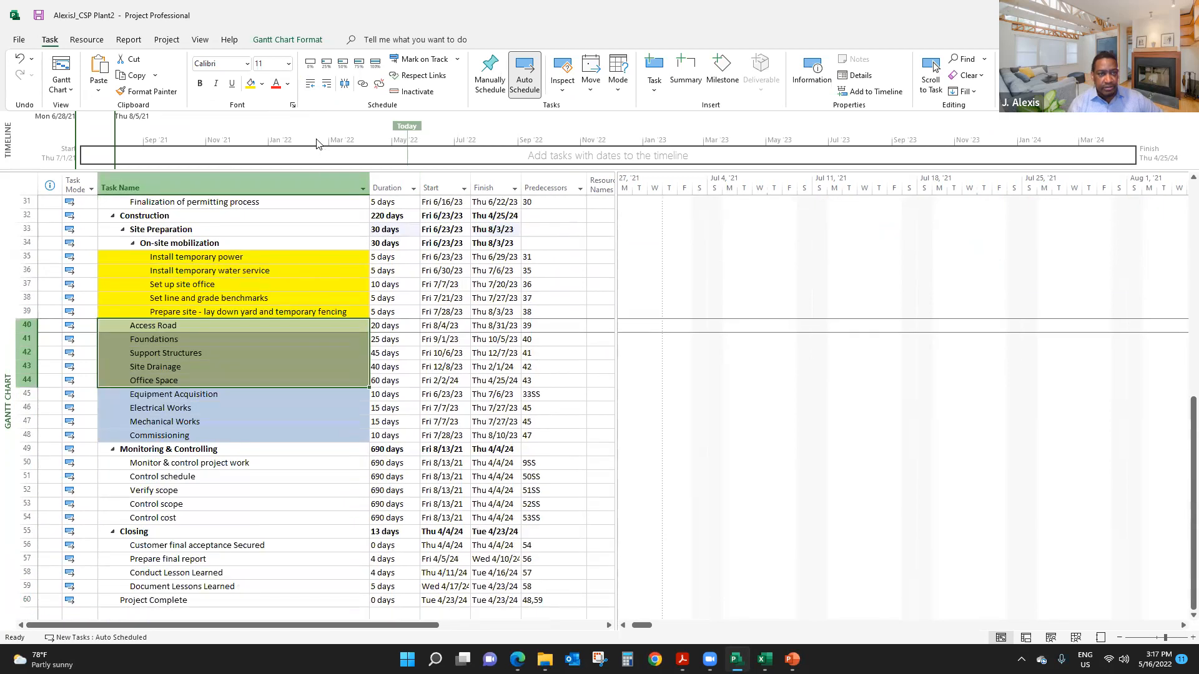
{"action": "left_click", "coordinate": [326, 84]}
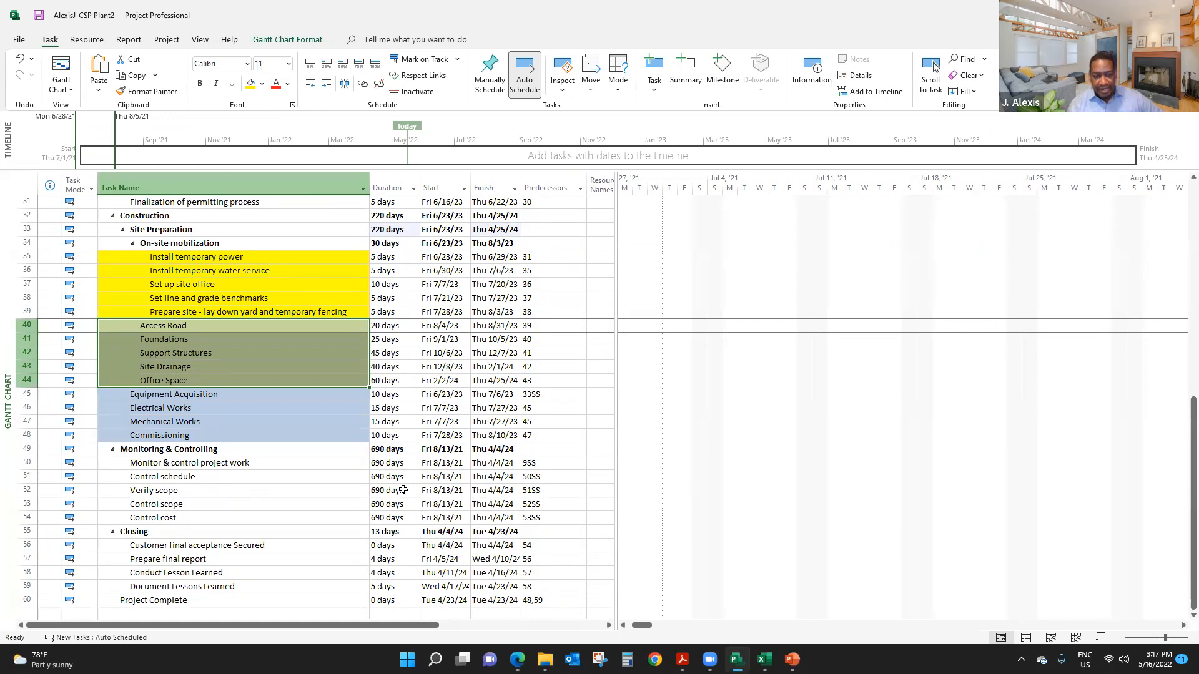
- Look over the outline, dates and predecessors from Project Complete back up to Project Initiation
{"action": "scroll", "coordinate": [404, 490], "scroll_direction": "down", "scroll_amount": 2}
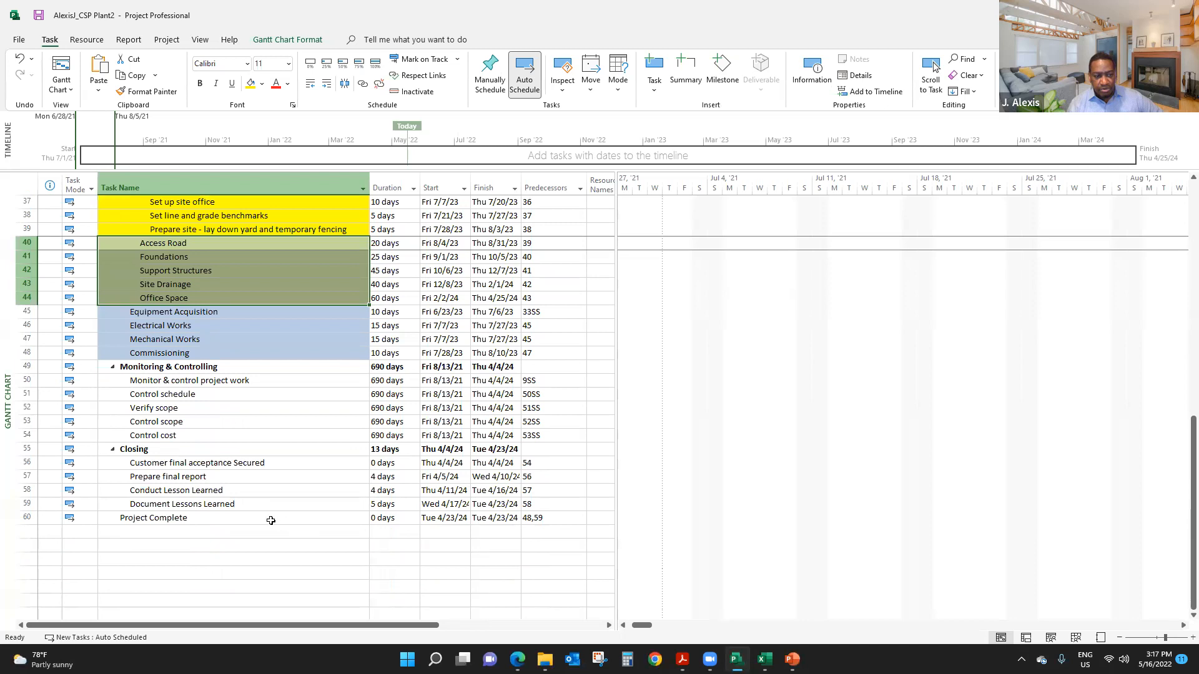
{"action": "scroll", "coordinate": [564, 483], "scroll_direction": "up", "scroll_amount": 2}
{"action": "scroll", "coordinate": [562, 479], "scroll_direction": "up", "scroll_amount": 9}
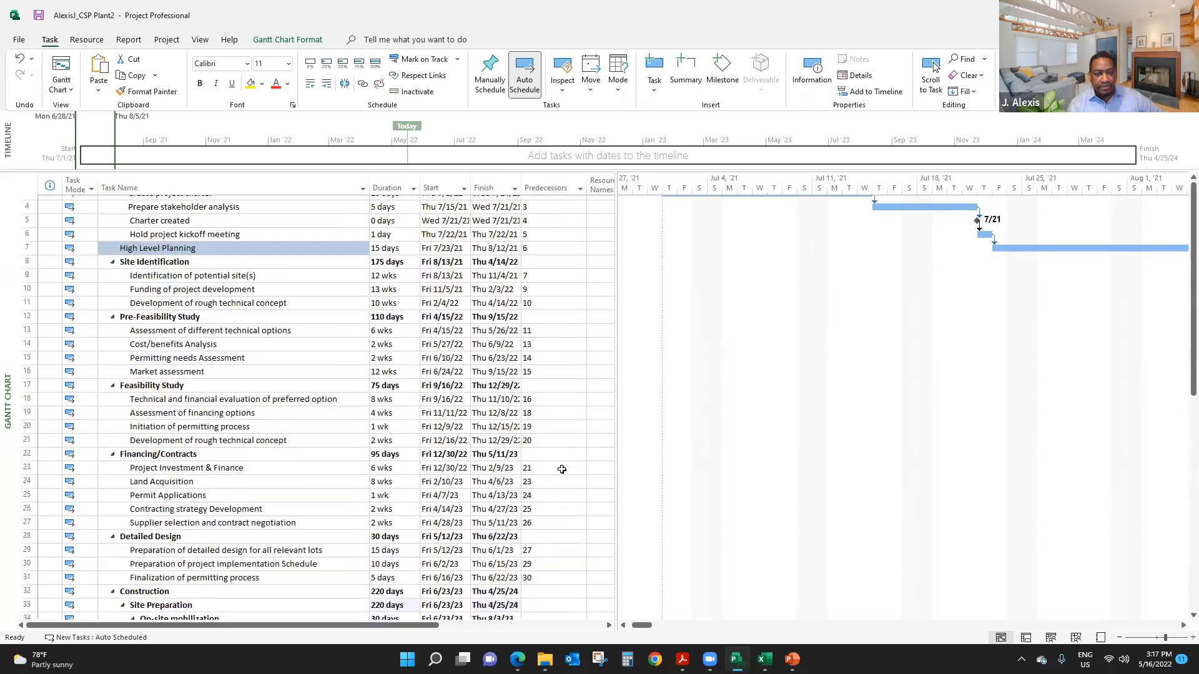
{"action": "scroll", "coordinate": [562, 469], "scroll_direction": "up", "scroll_amount": 1}
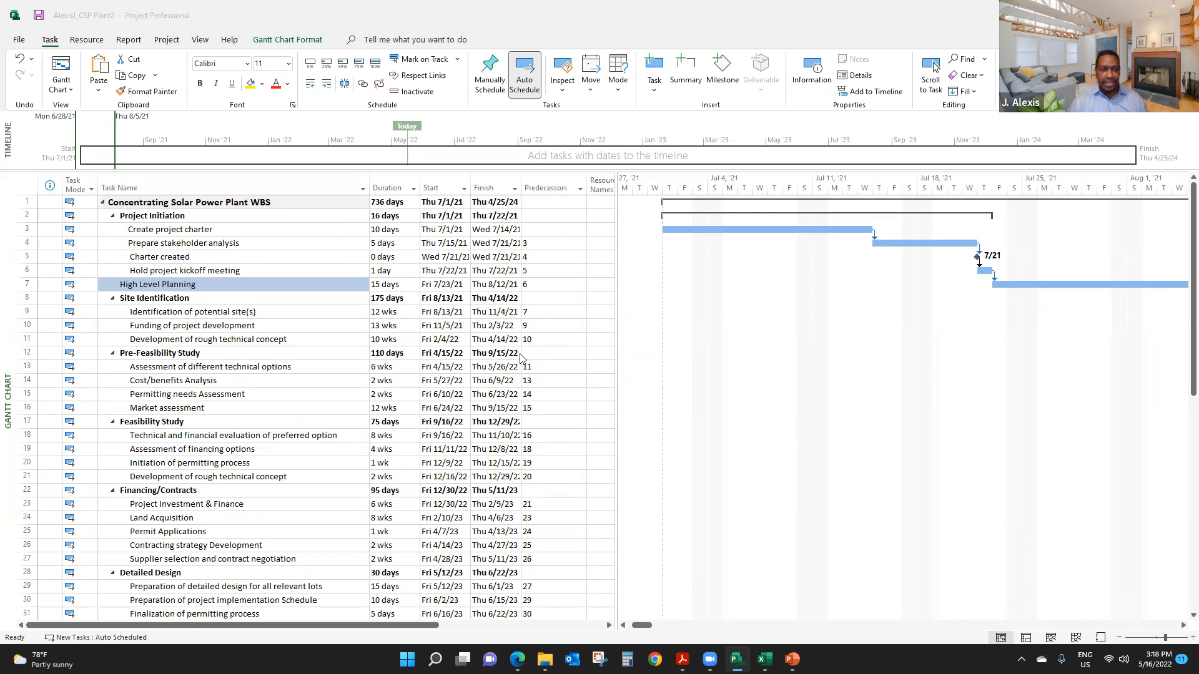
- Zoom the Gantt chart to the Permitting needs Assessment task
{"action": "left_click", "coordinate": [197, 315]}
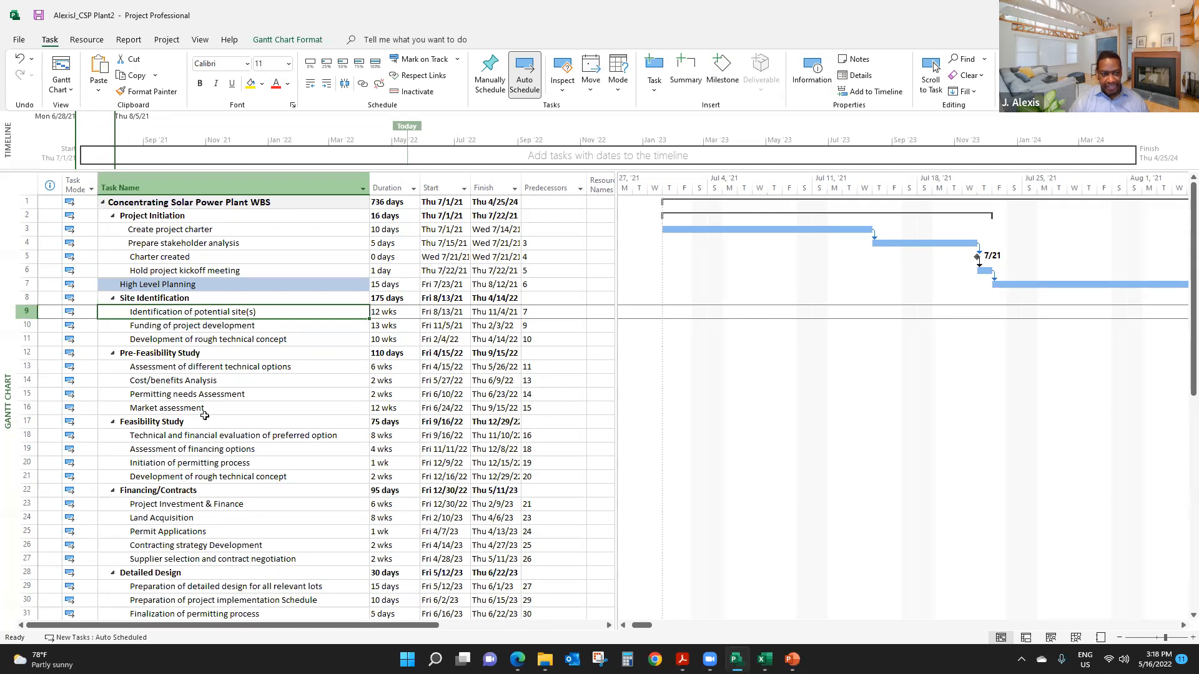
{"action": "left_click", "coordinate": [194, 396]}
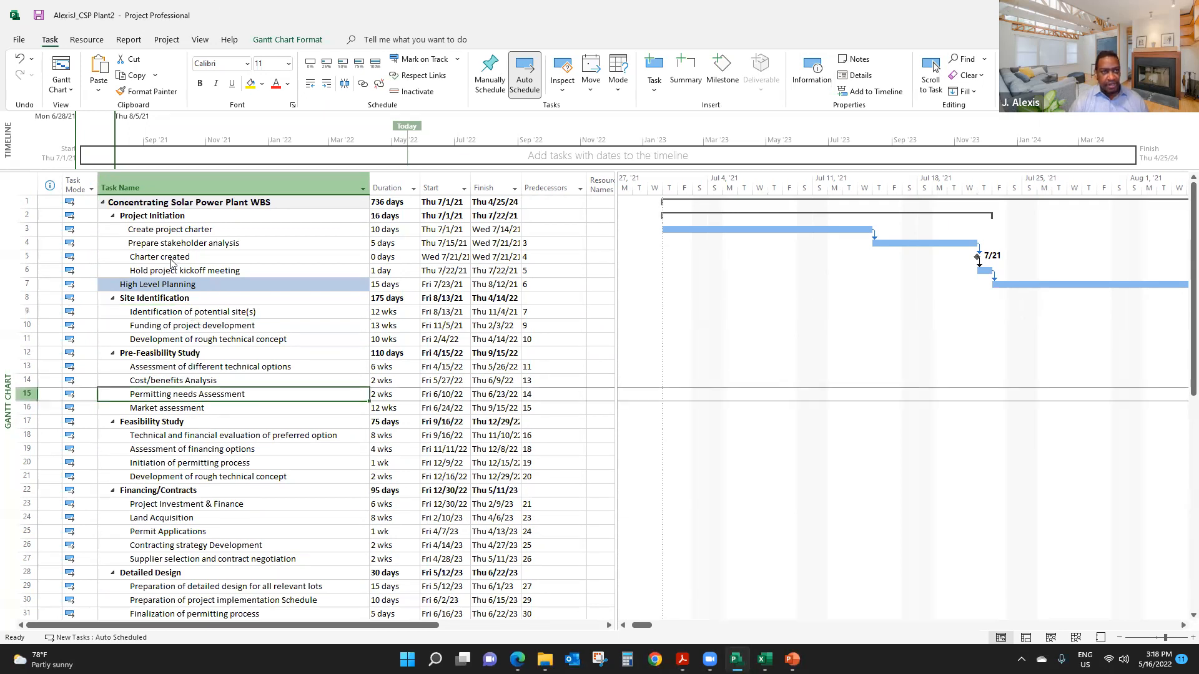
{"action": "left_click", "coordinate": [201, 40]}
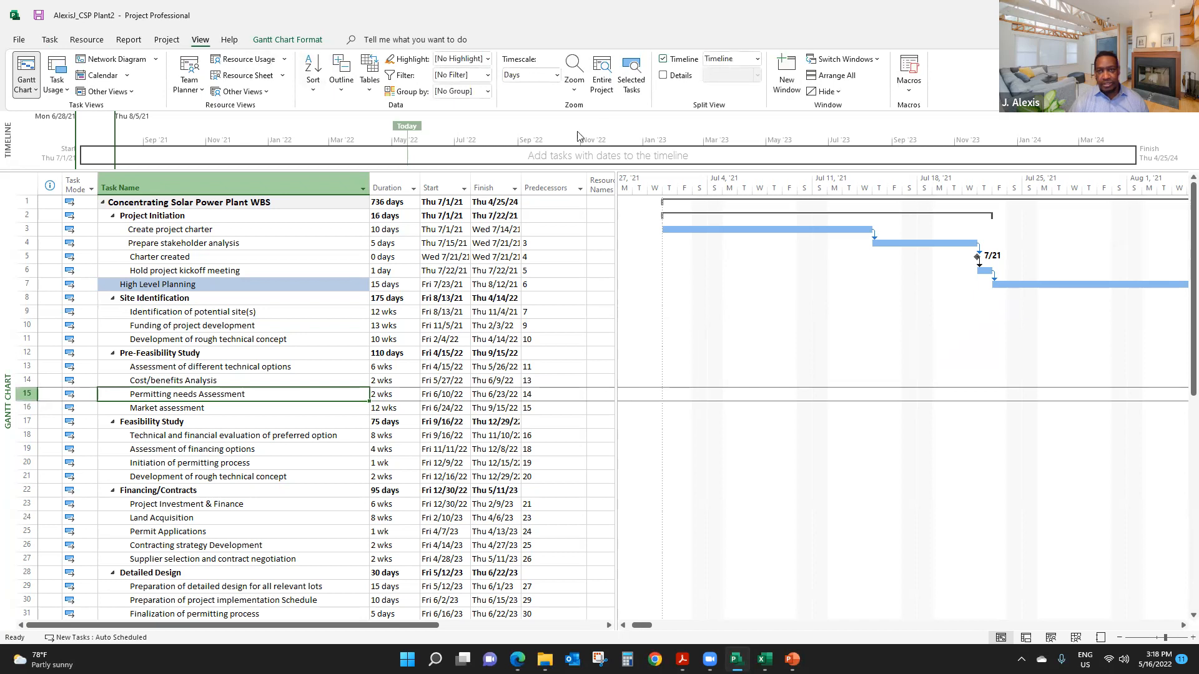
{"action": "left_click", "coordinate": [635, 74]}
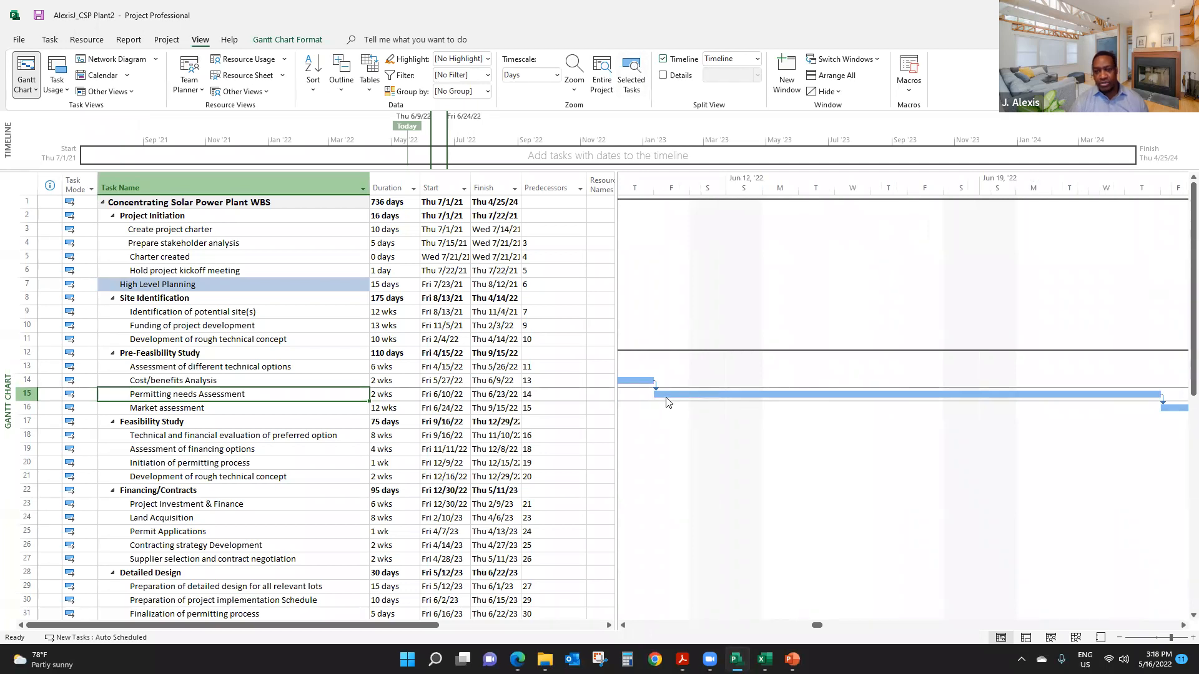
{"action": "scroll", "coordinate": [718, 459], "scroll_direction": "down", "scroll_amount": 2}
{"action": "scroll", "coordinate": [718, 456], "scroll_direction": "up", "scroll_amount": 2}
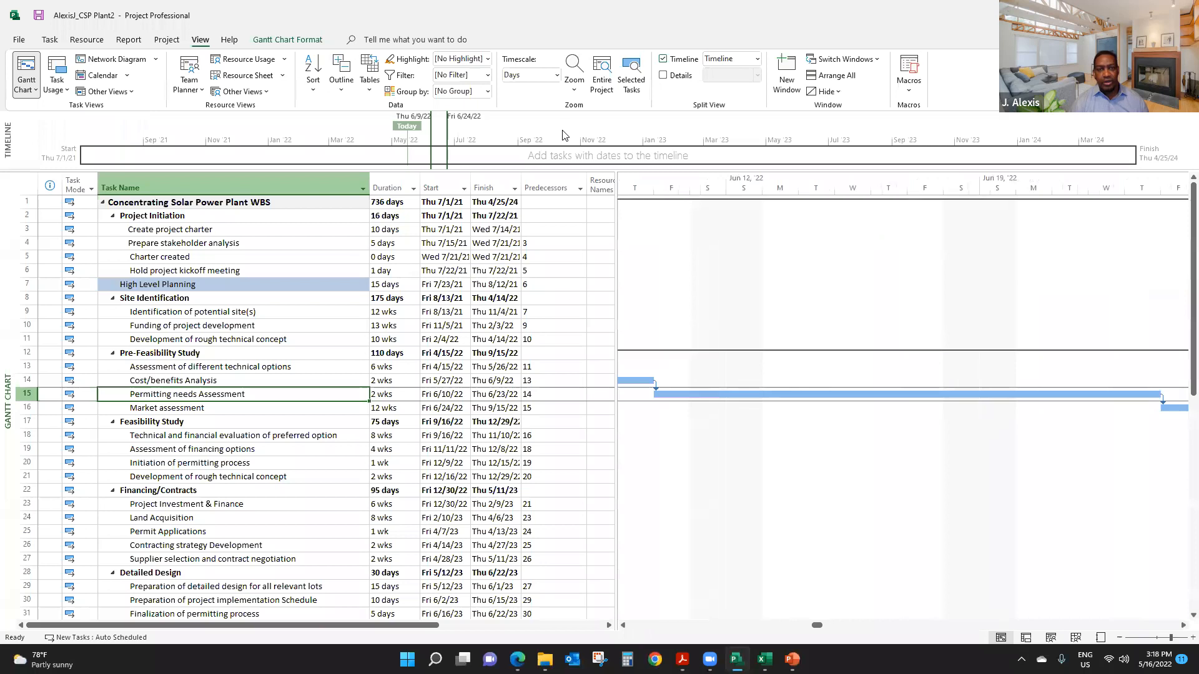
- Fit the entire project in the Gantt chart, and widen the task table to reveal the Resource Names and Add New Column fields
{"action": "left_click", "coordinate": [603, 72]}
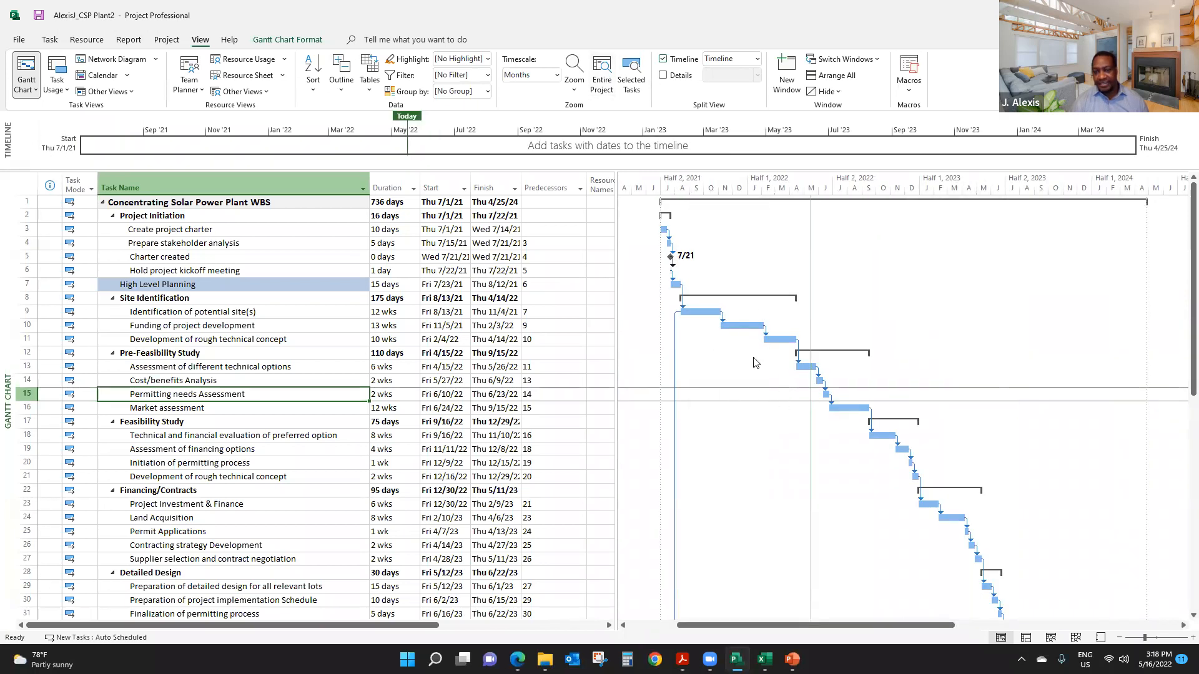
{"action": "scroll", "coordinate": [774, 398], "scroll_direction": "down", "scroll_amount": 4}
{"action": "scroll", "coordinate": [774, 397], "scroll_direction": "down", "scroll_amount": 4}
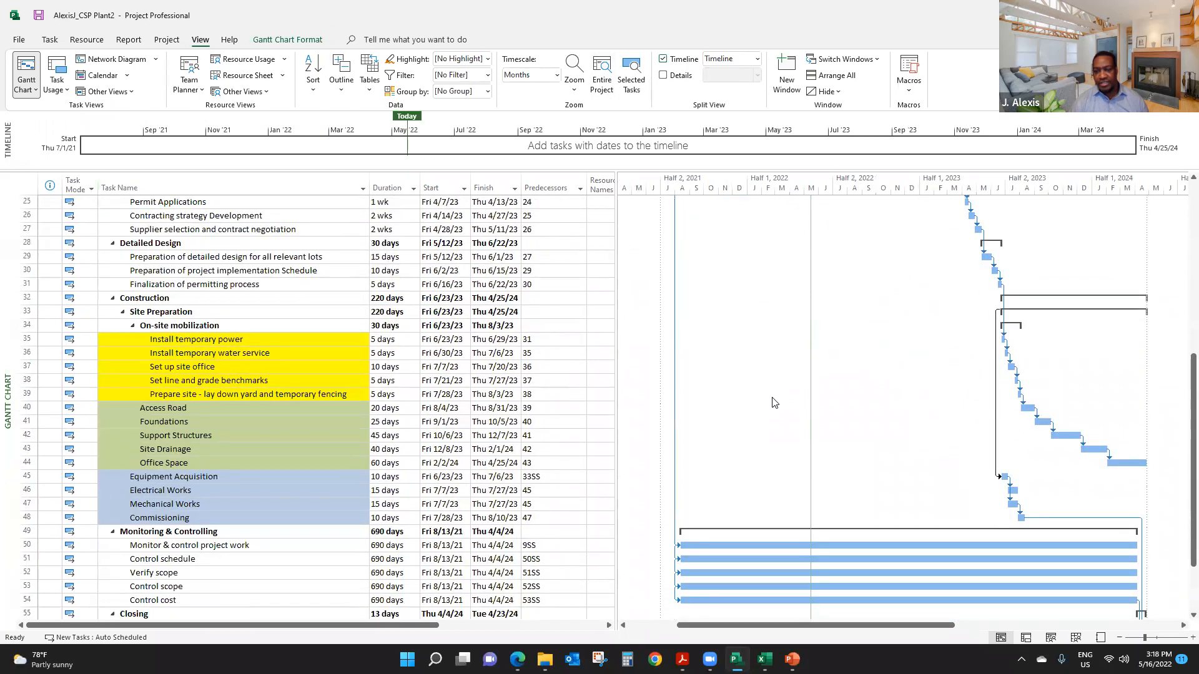
{"action": "scroll", "coordinate": [775, 403], "scroll_direction": "down", "scroll_amount": 3}
{"action": "scroll", "coordinate": [771, 409], "scroll_direction": "up", "scroll_amount": 10}
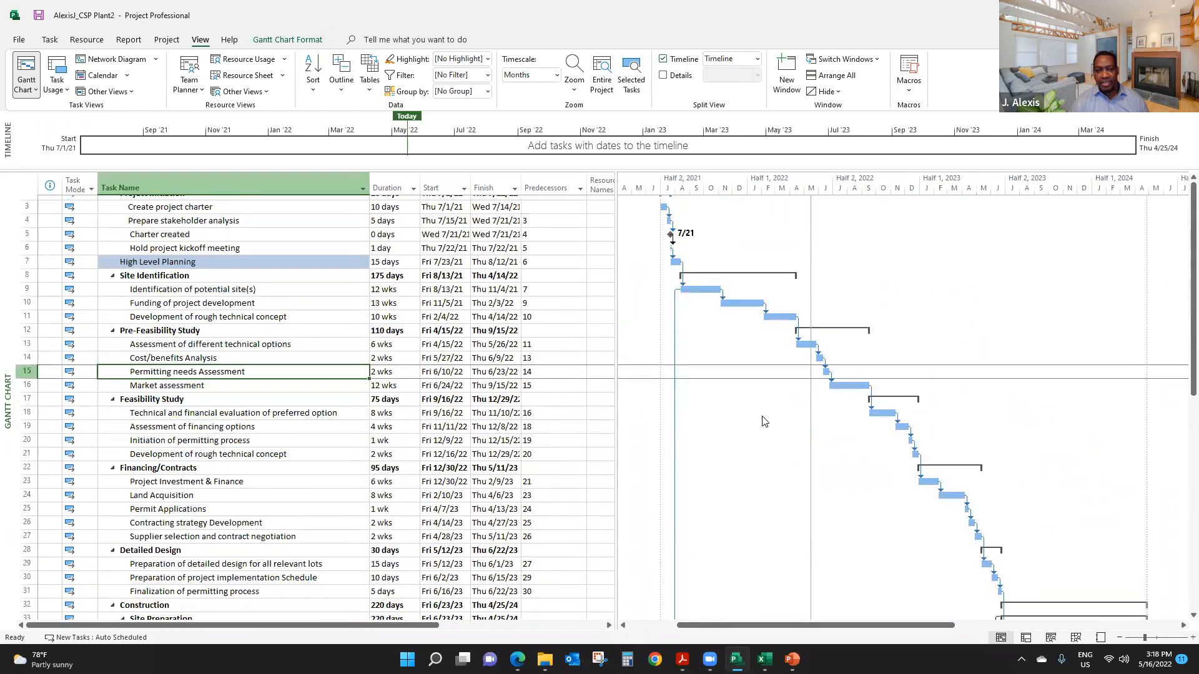
{"action": "scroll", "coordinate": [765, 421], "scroll_direction": "up", "scroll_amount": 1}
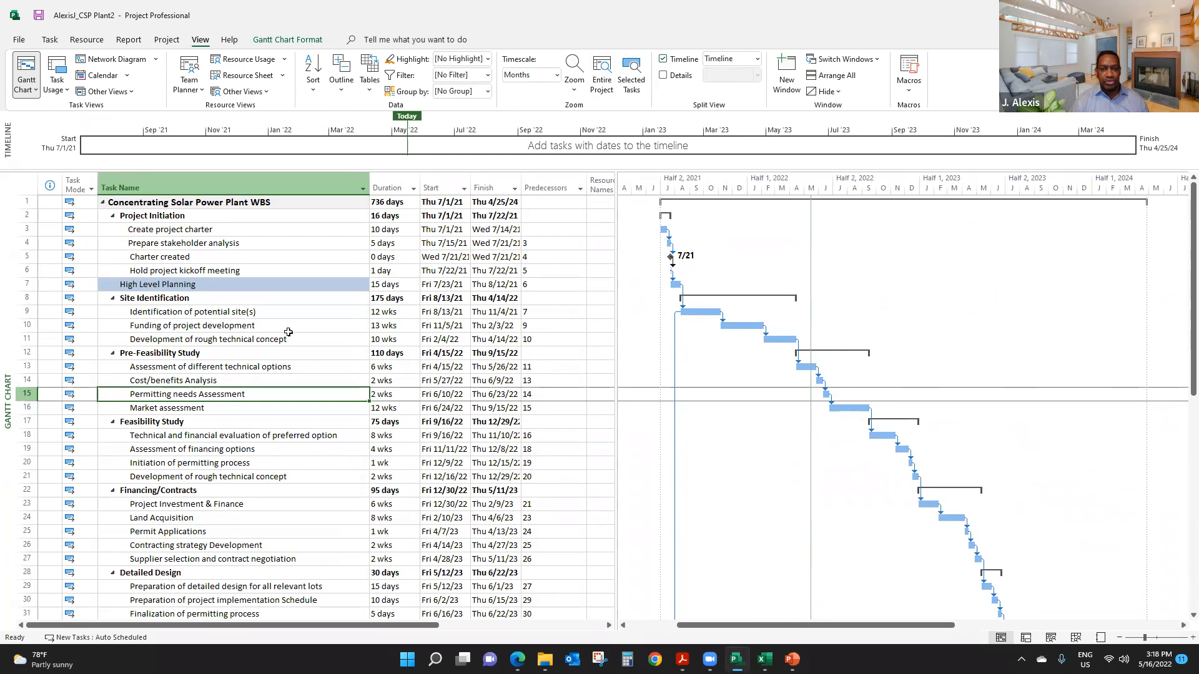
{"action": "left_click_drag", "start_coordinate": [616, 308], "coordinate": [745, 353]}
{"action": "left_click_drag", "start_coordinate": [741, 305], "coordinate": [716, 369]}
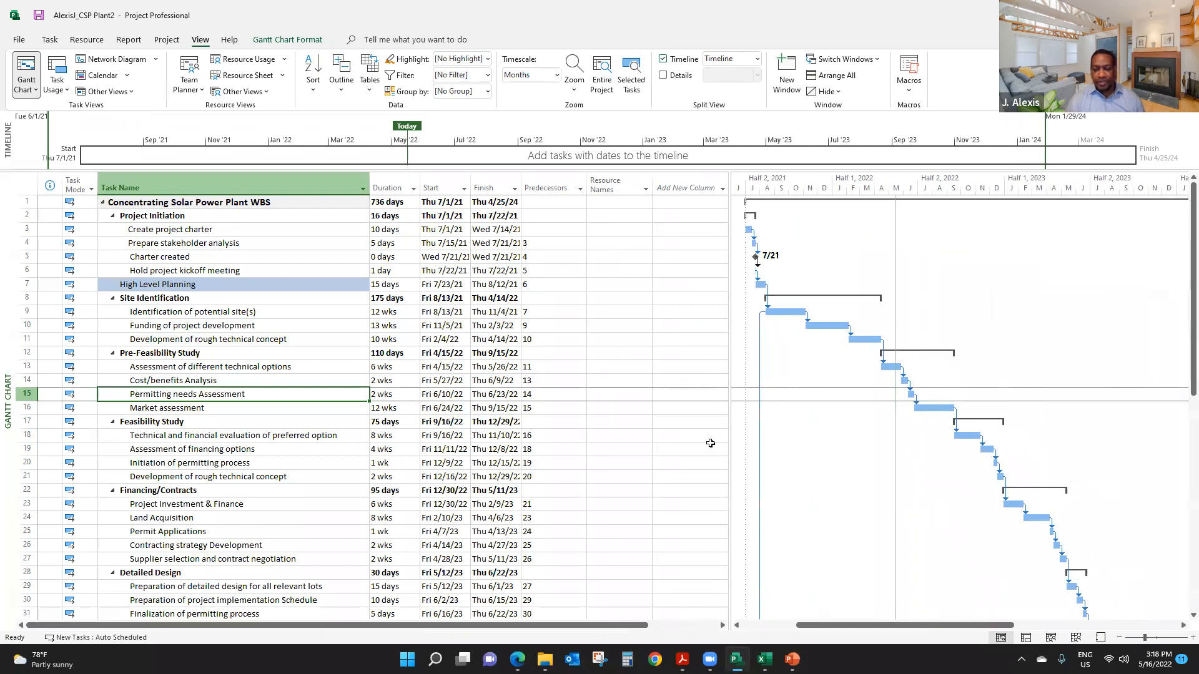
- Switch to the workshop instructions PDF in Acrobat, read through to the Step 2 outlining and task linking instructions, and return to the schedule
{"action": "key", "text": "alt+Tab"}
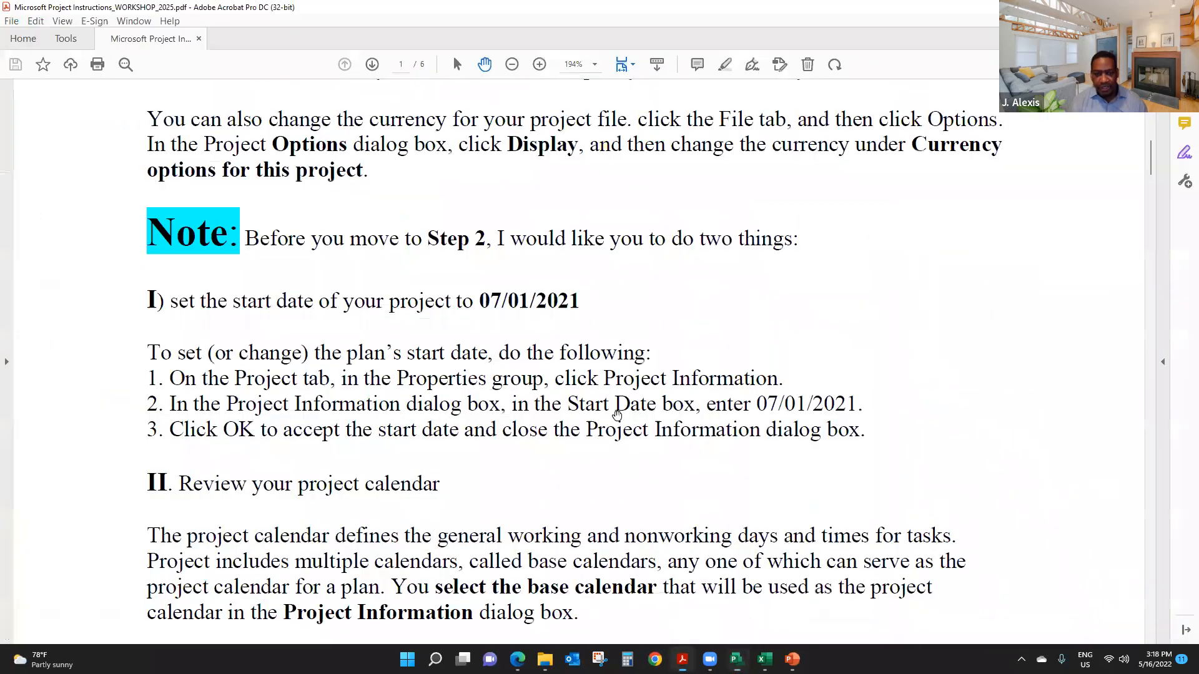
{"action": "scroll", "coordinate": [610, 439], "scroll_direction": "down", "scroll_amount": 5}
{"action": "scroll", "coordinate": [609, 439], "scroll_direction": "down", "scroll_amount": 8}
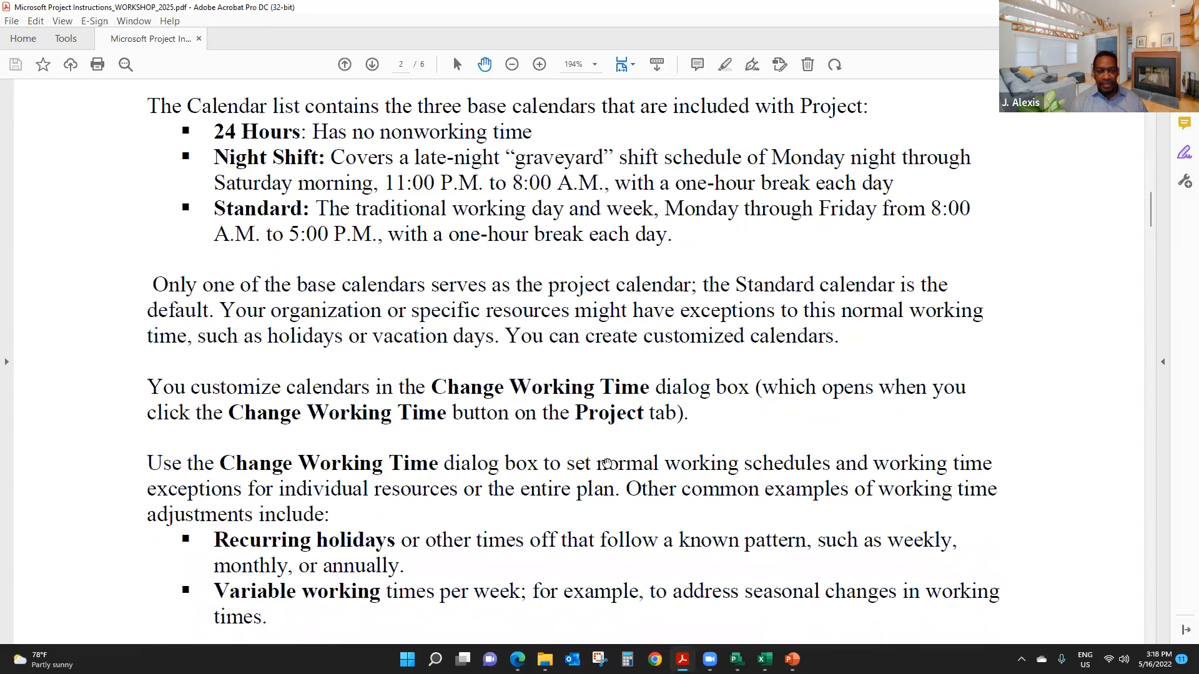
{"action": "scroll", "coordinate": [606, 456], "scroll_direction": "down", "scroll_amount": 8}
{"action": "scroll", "coordinate": [605, 462], "scroll_direction": "down", "scroll_amount": 10}
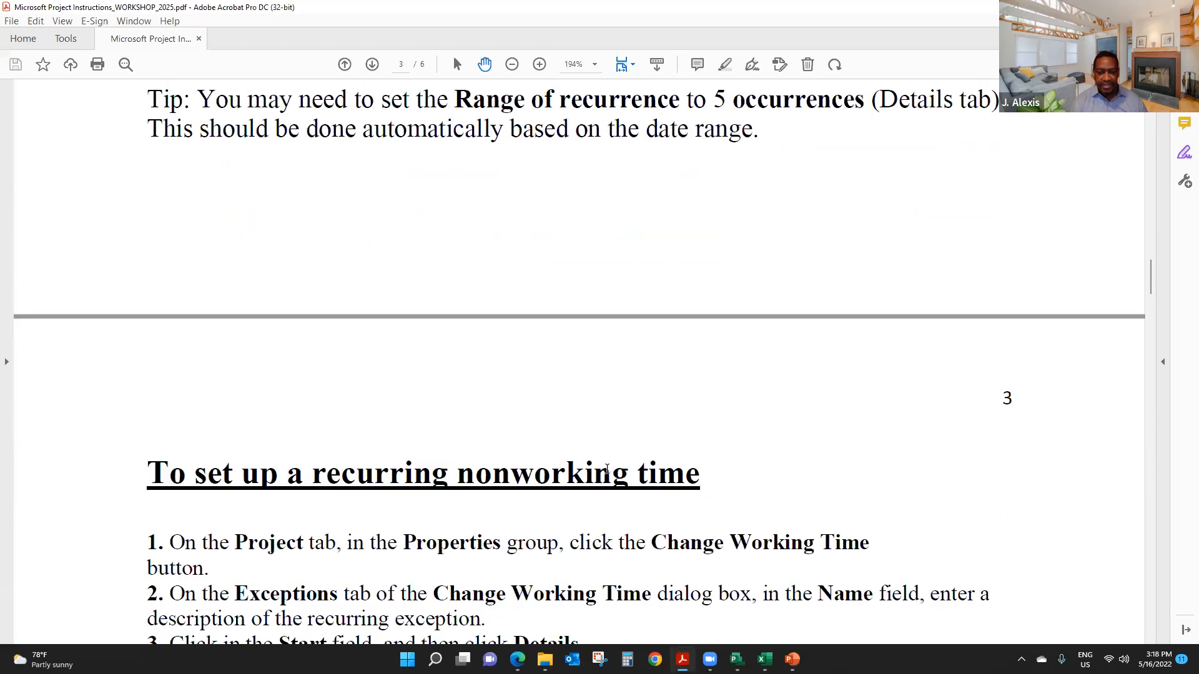
{"action": "scroll", "coordinate": [609, 473], "scroll_direction": "down", "scroll_amount": 3}
{"action": "scroll", "coordinate": [612, 478], "scroll_direction": "down", "scroll_amount": 9}
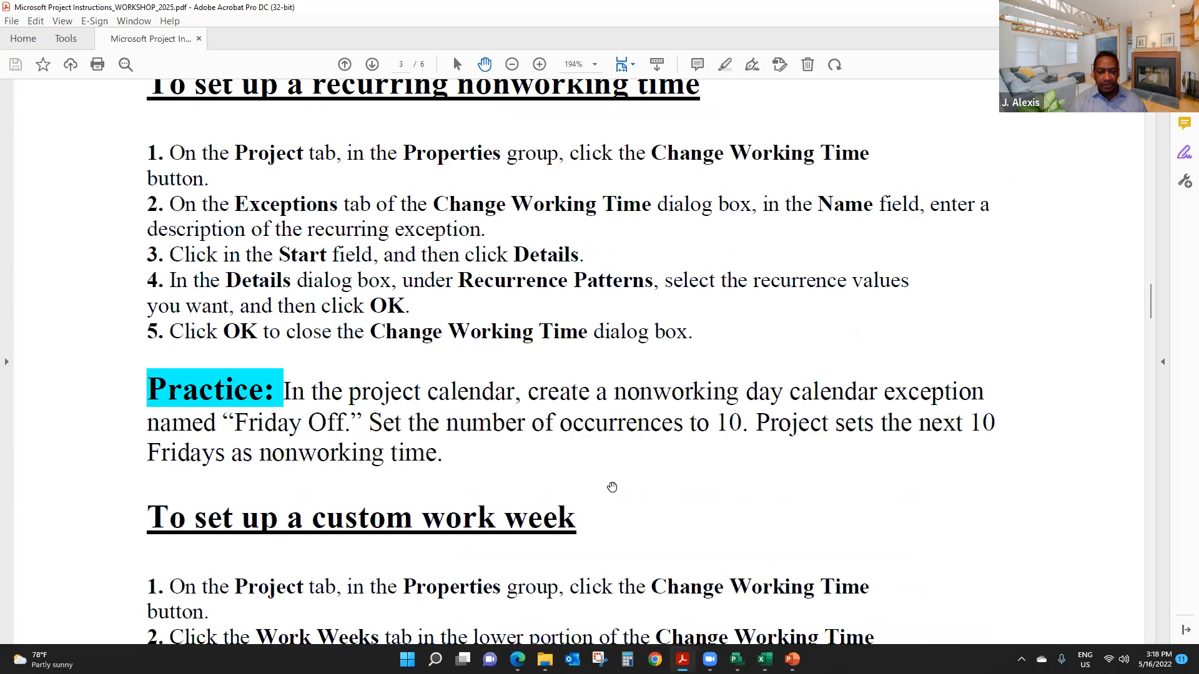
{"action": "scroll", "coordinate": [609, 484], "scroll_direction": "down", "scroll_amount": 3}
{"action": "scroll", "coordinate": [607, 487], "scroll_direction": "down", "scroll_amount": 15}
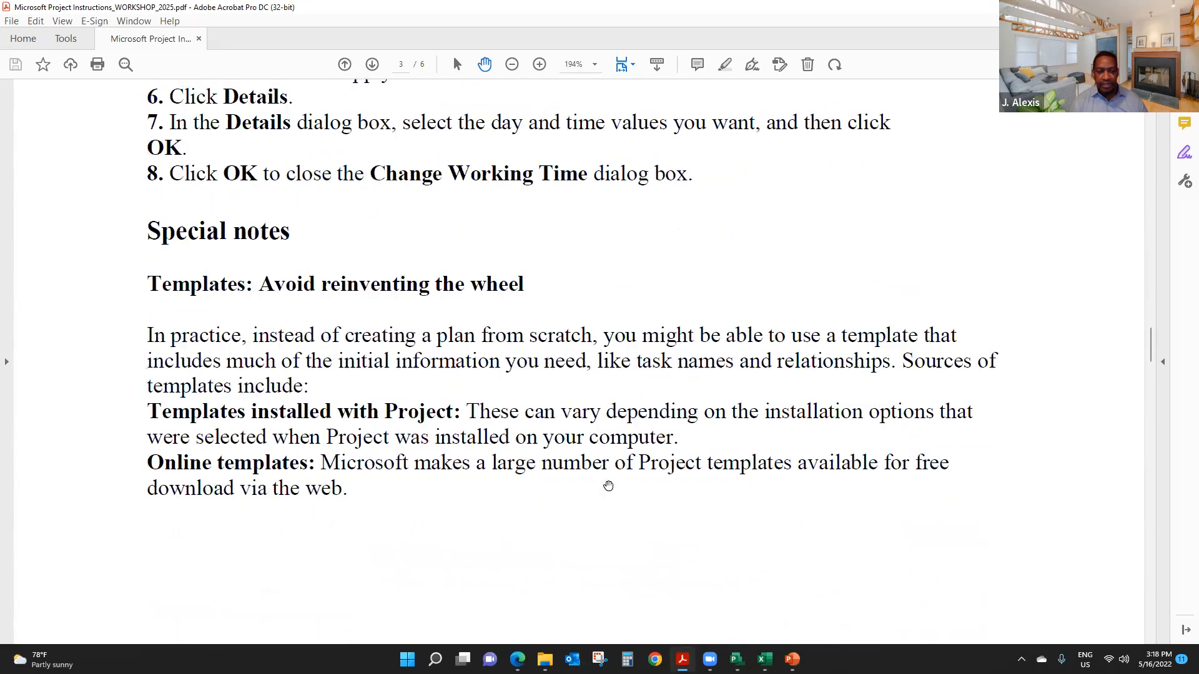
{"action": "scroll", "coordinate": [604, 487], "scroll_direction": "down", "scroll_amount": 8}
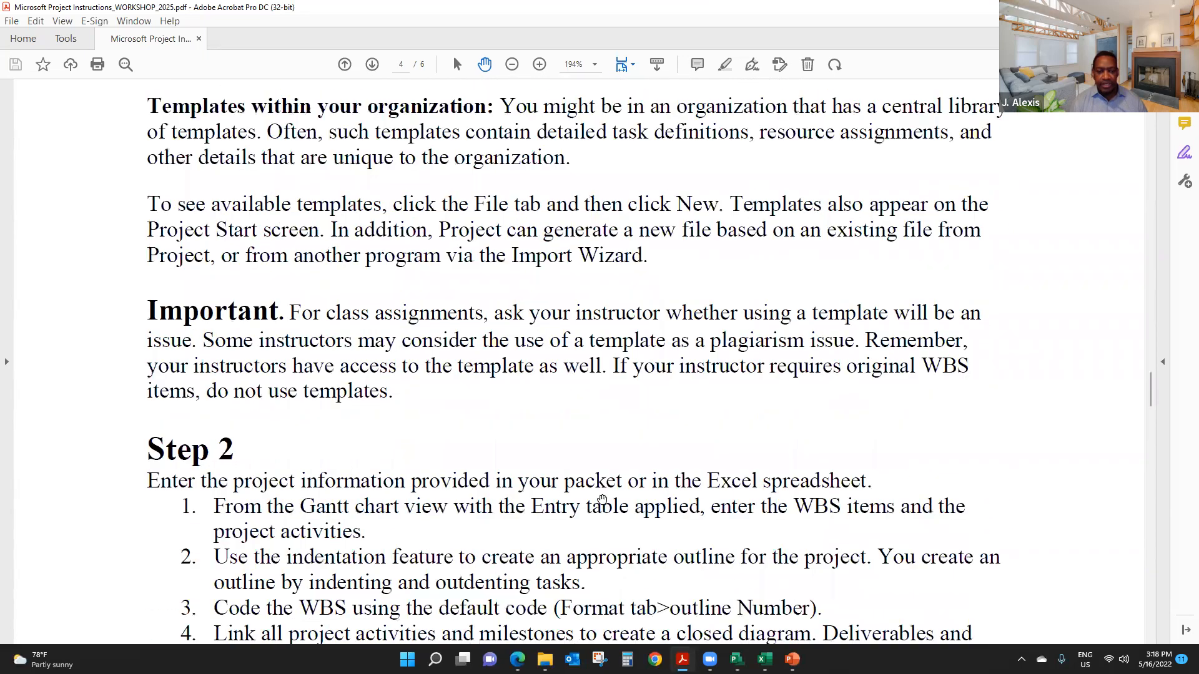
{"action": "scroll", "coordinate": [597, 502], "scroll_direction": "down", "scroll_amount": 6}
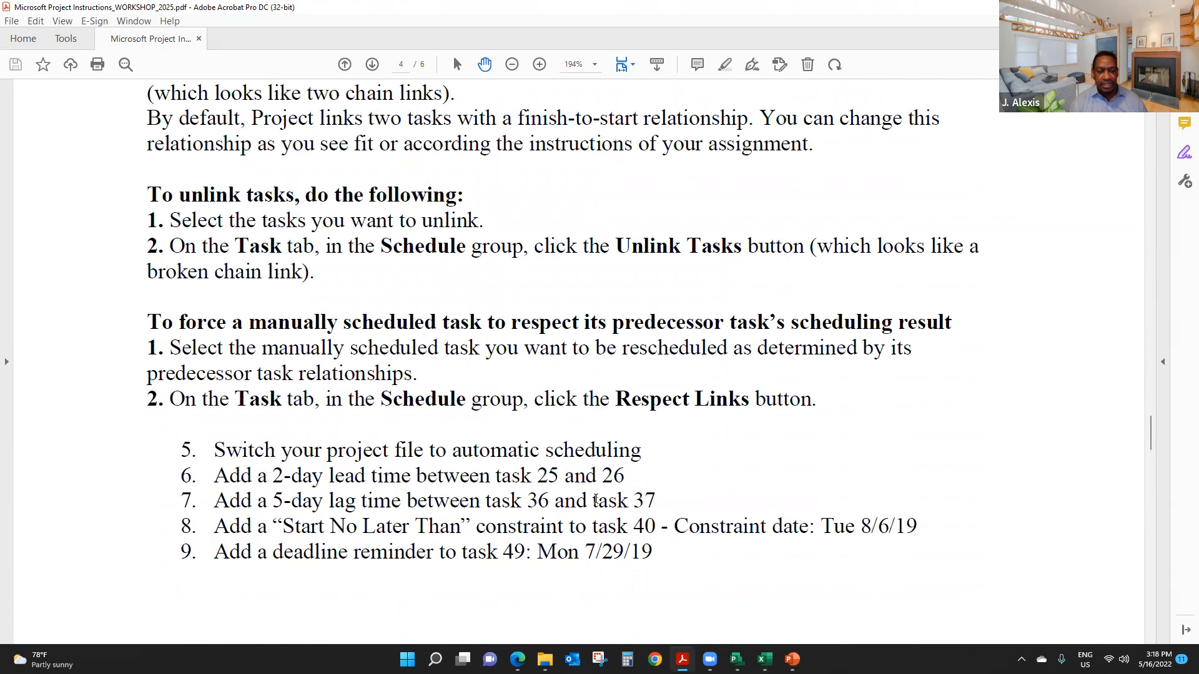
{"action": "scroll", "coordinate": [595, 500], "scroll_direction": "up", "scroll_amount": 6}
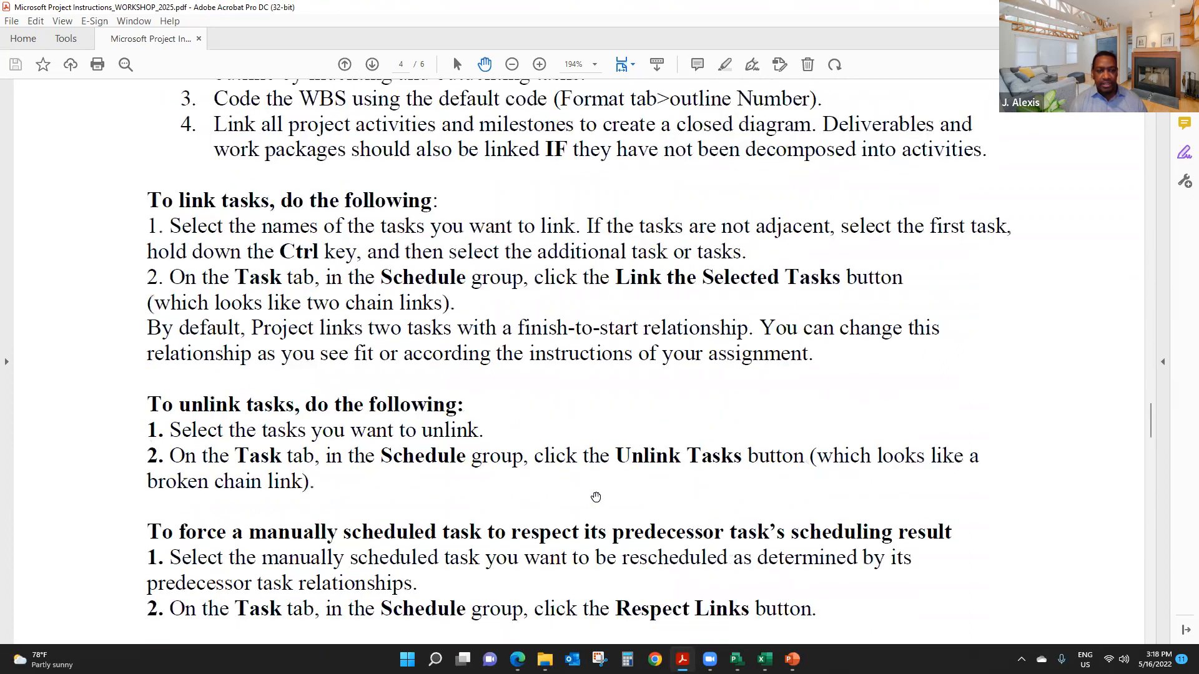
{"action": "scroll", "coordinate": [597, 497], "scroll_direction": "up", "scroll_amount": 2}
{"action": "scroll", "coordinate": [602, 511], "scroll_direction": "down", "scroll_amount": 6}
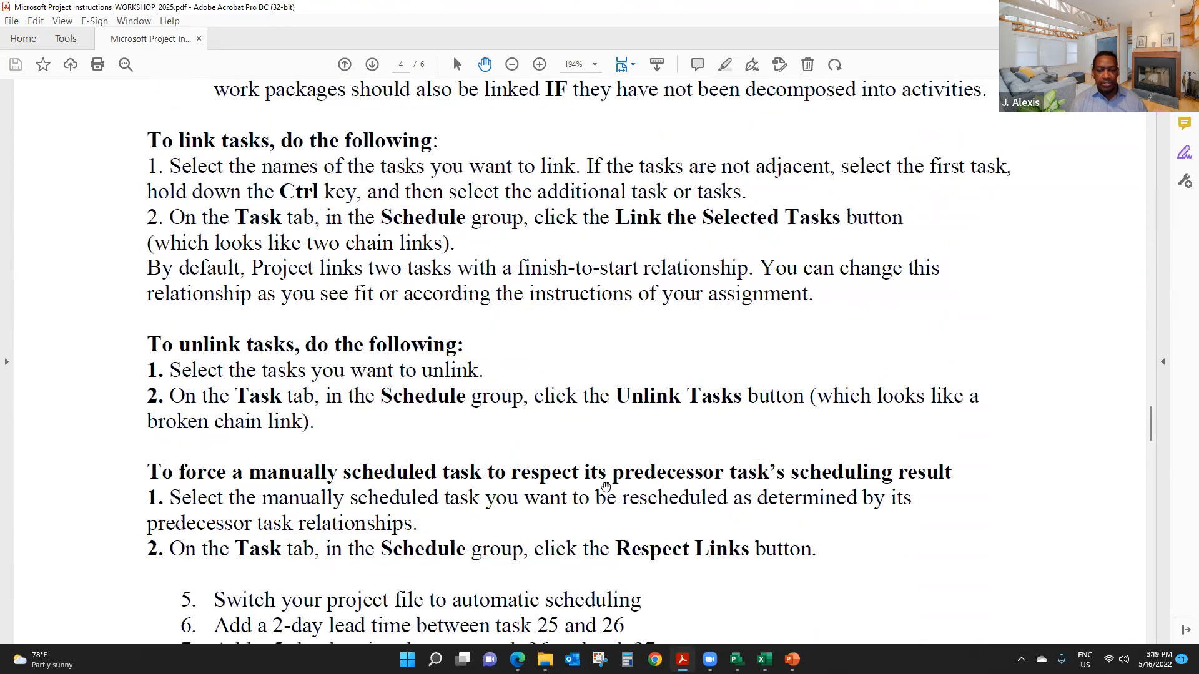
{"action": "scroll", "coordinate": [603, 513], "scroll_direction": "up", "scroll_amount": 6}
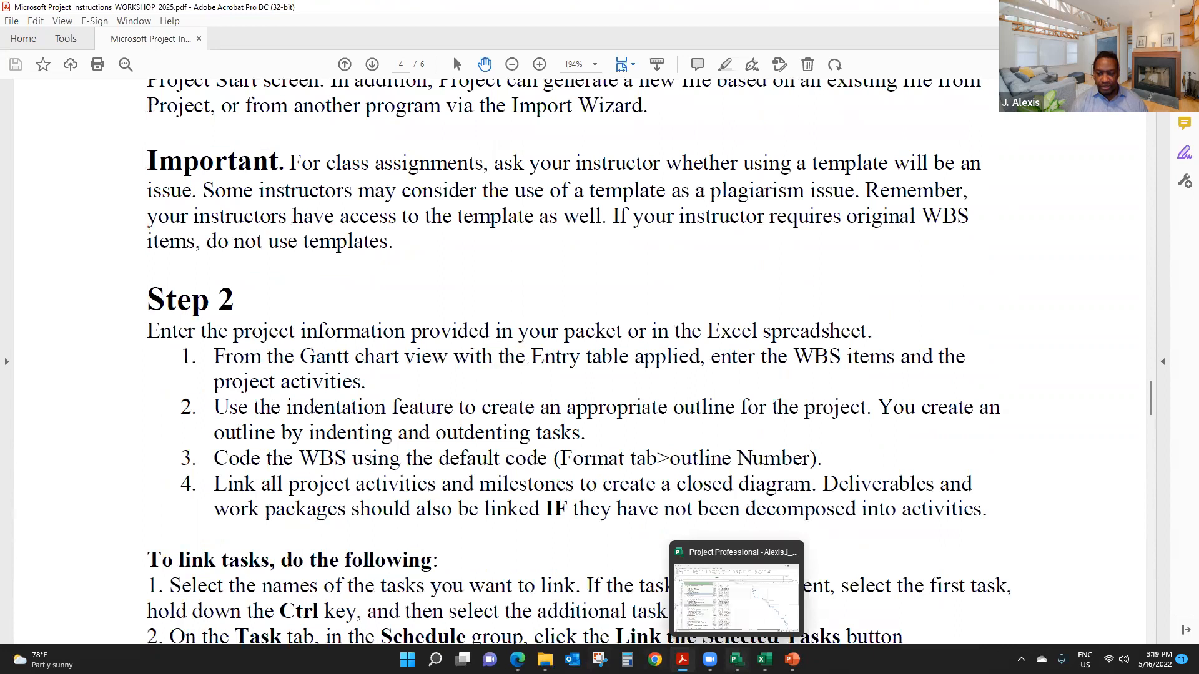
{"action": "left_click", "coordinate": [737, 659]}
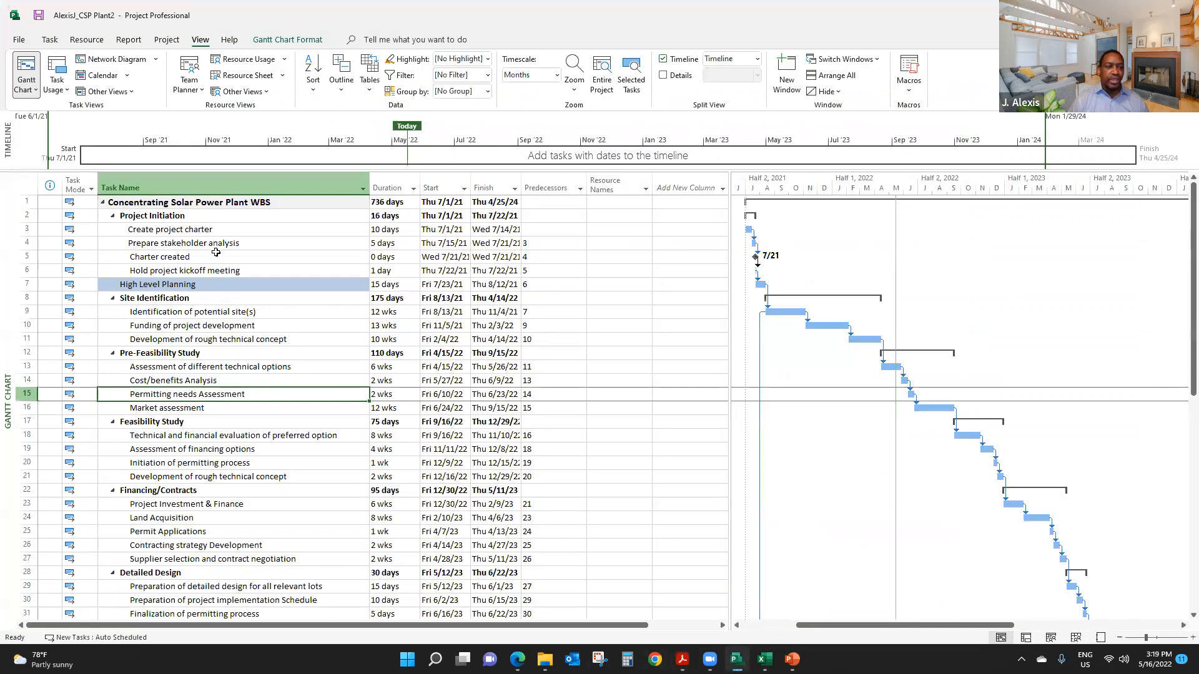
- Examine the available link types for the High Level Planning predecessor of Identification of potential site(s), then close the task details without changes
{"action": "left_click", "coordinate": [316, 257]}
{"action": "left_click", "coordinate": [163, 311]}
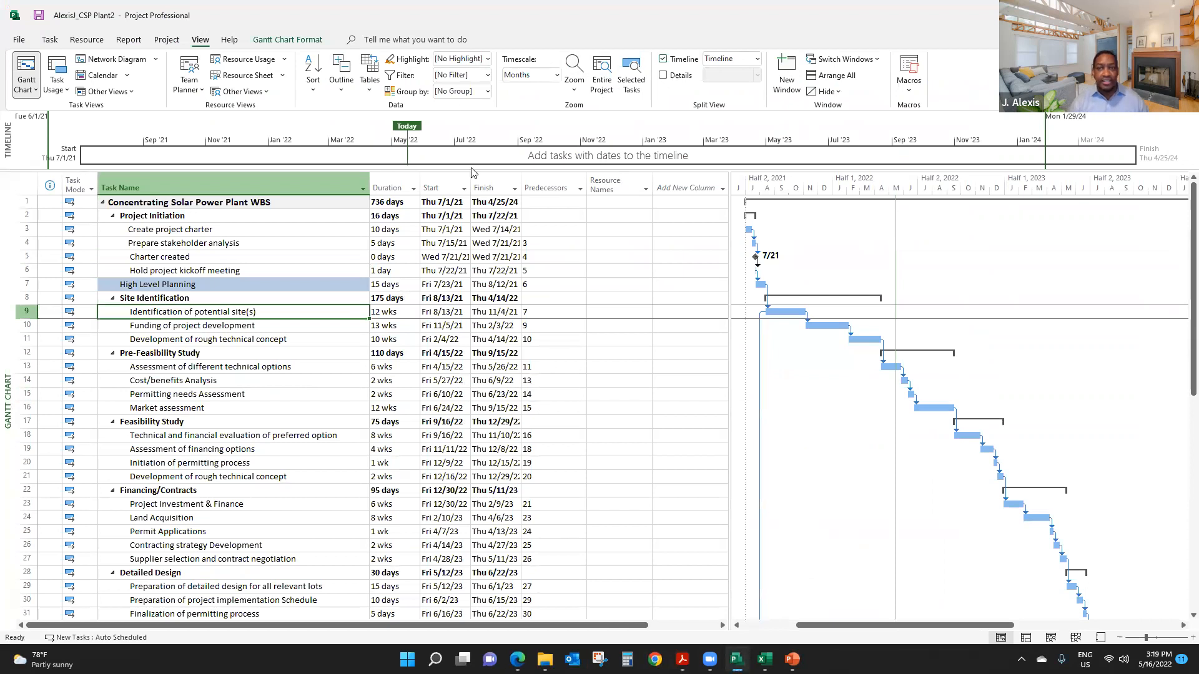
{"action": "left_click", "coordinate": [467, 62]}
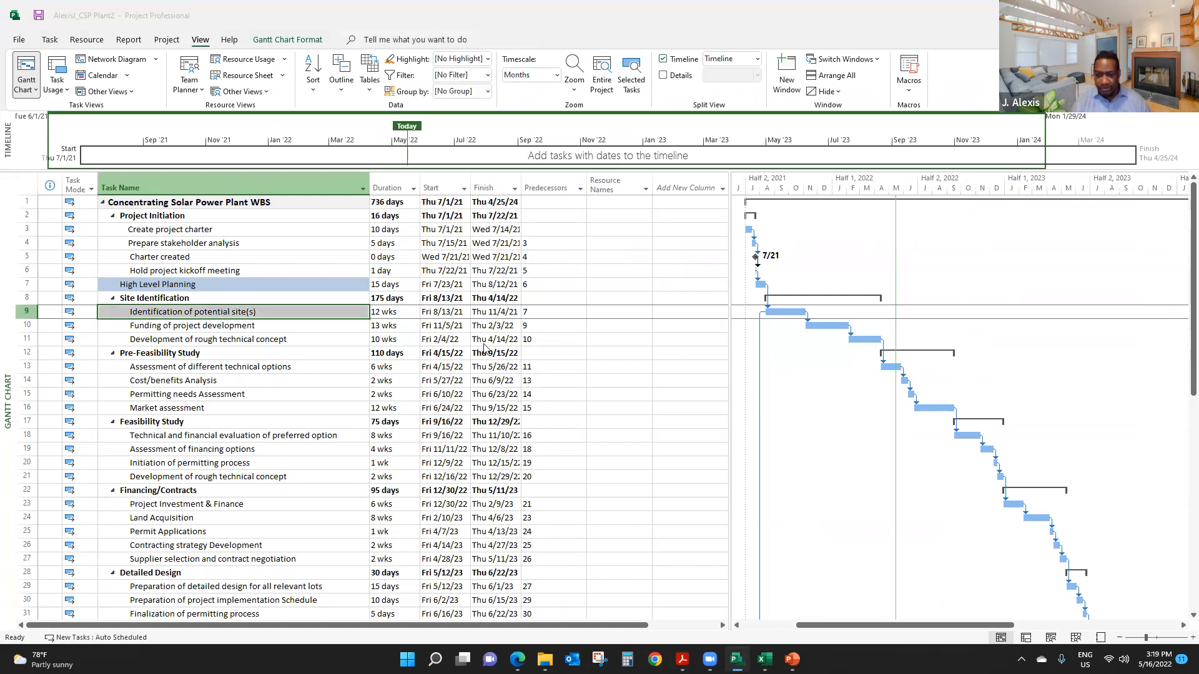
{"action": "left_click", "coordinate": [193, 325]}
{"action": "left_click", "coordinate": [191, 313]}
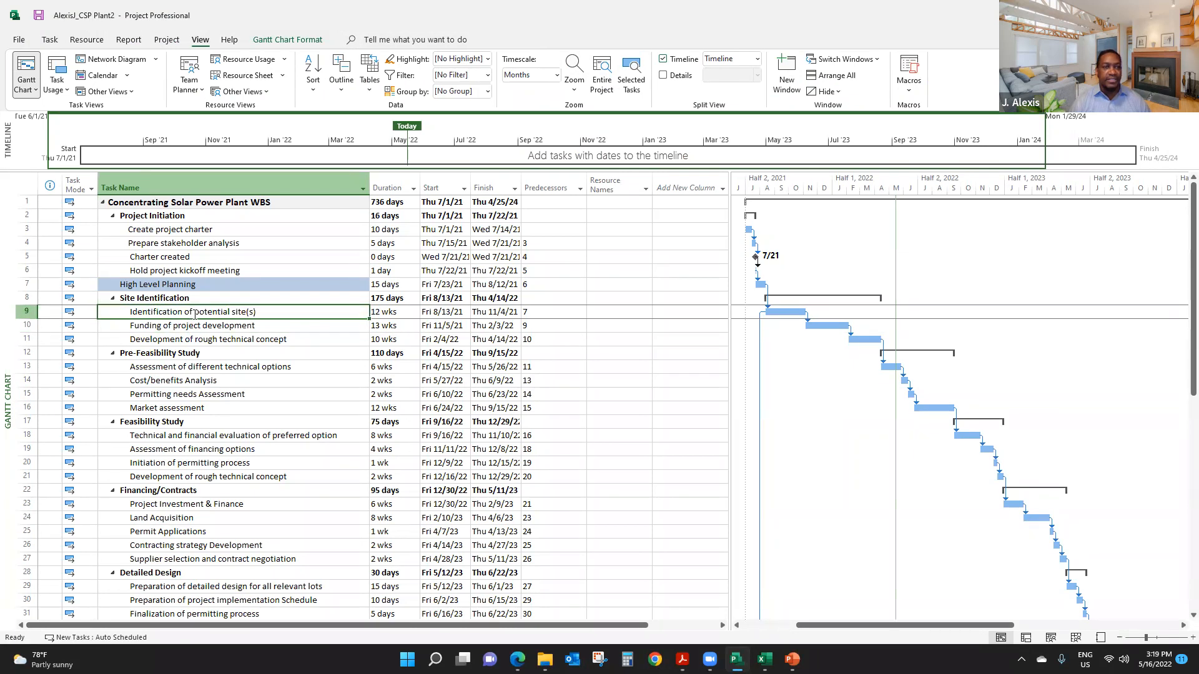
{"action": "right_click", "coordinate": [194, 317]}
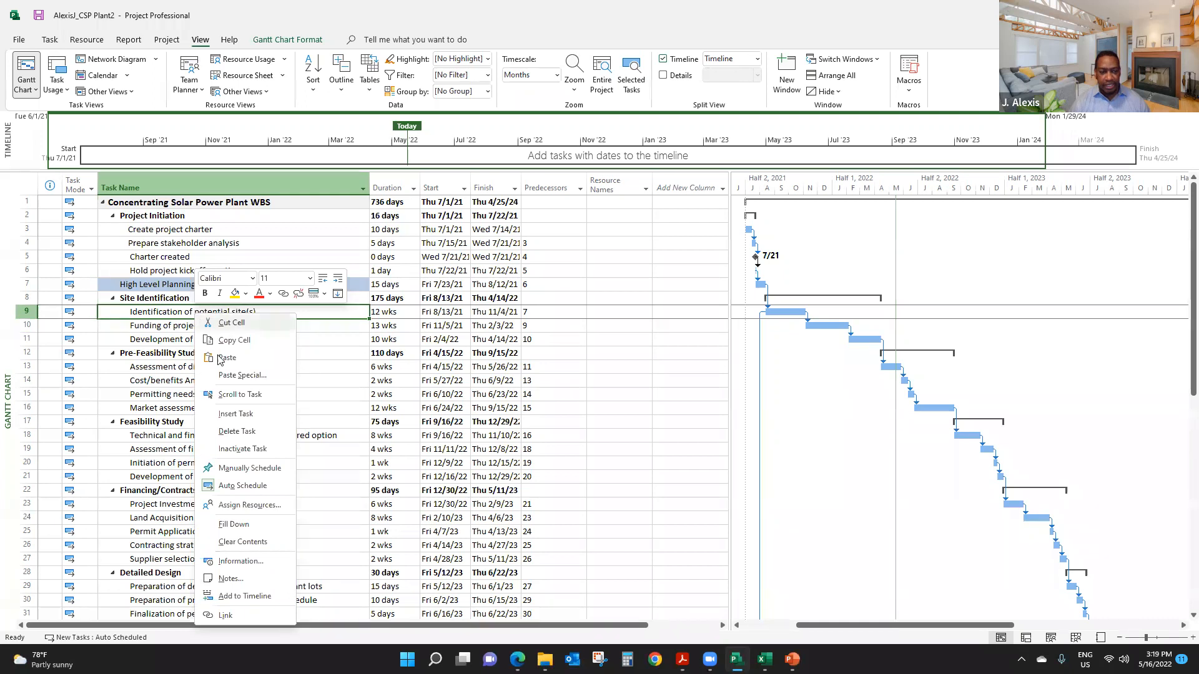
{"action": "left_click", "coordinate": [233, 561]}
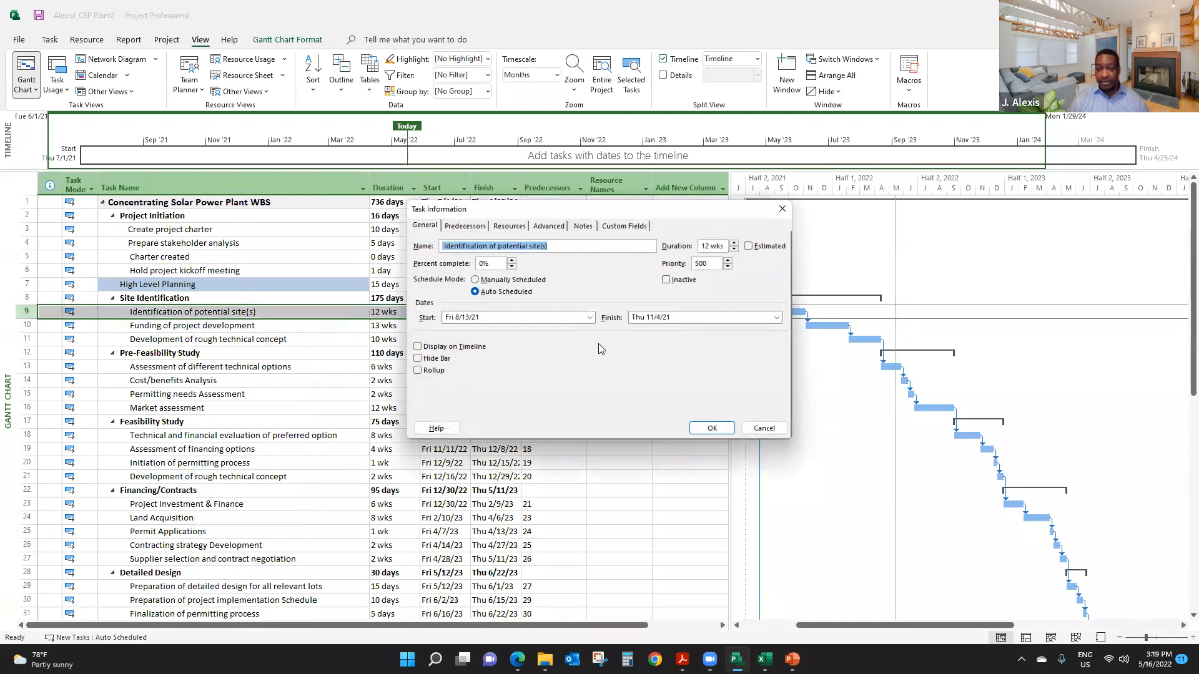
{"action": "left_click", "coordinate": [464, 227]}
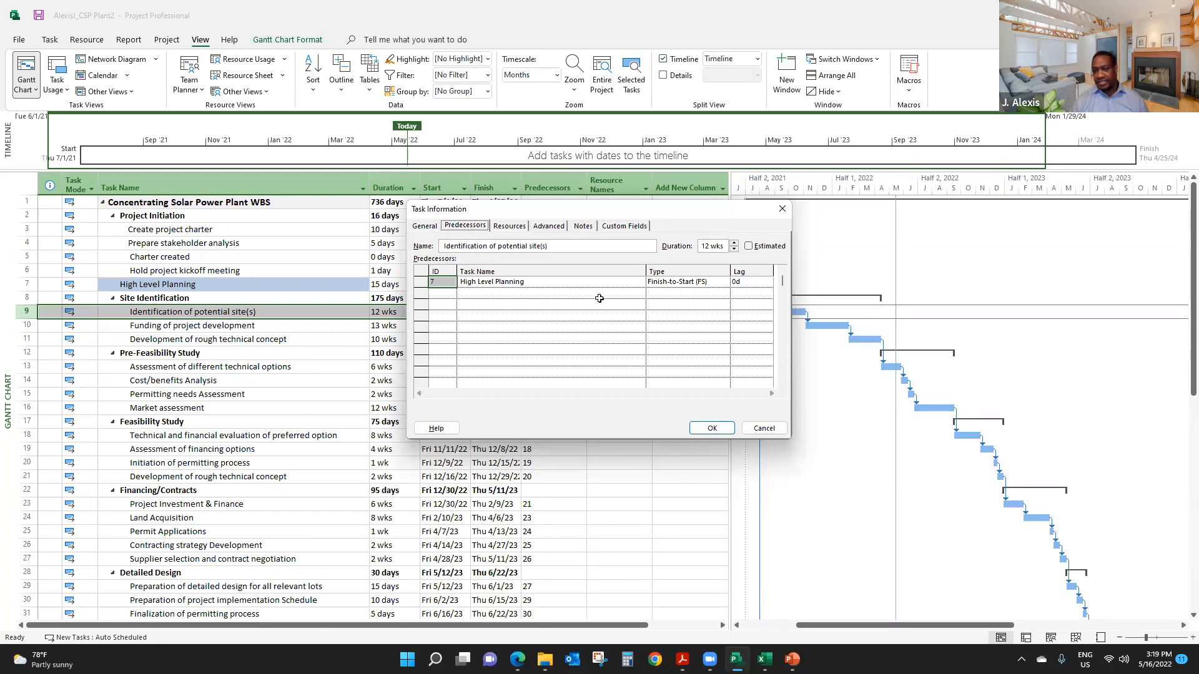
{"action": "left_click", "coordinate": [686, 283]}
{"action": "left_click", "coordinate": [724, 284]}
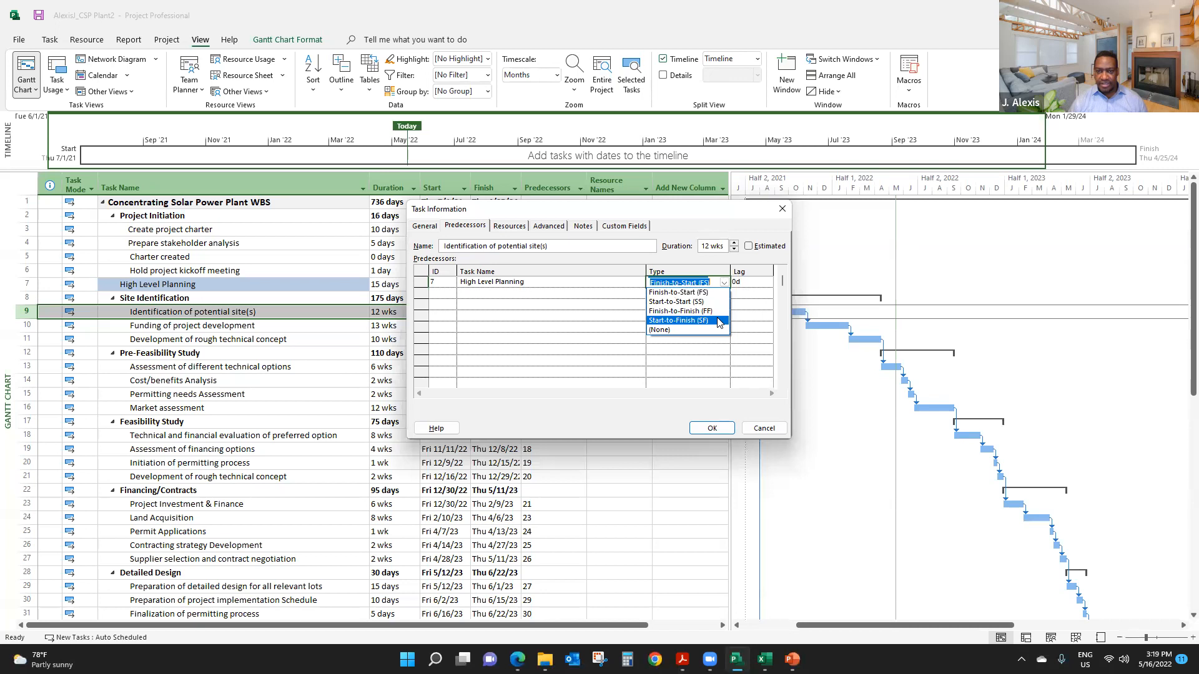
{"action": "left_click", "coordinate": [698, 220]}
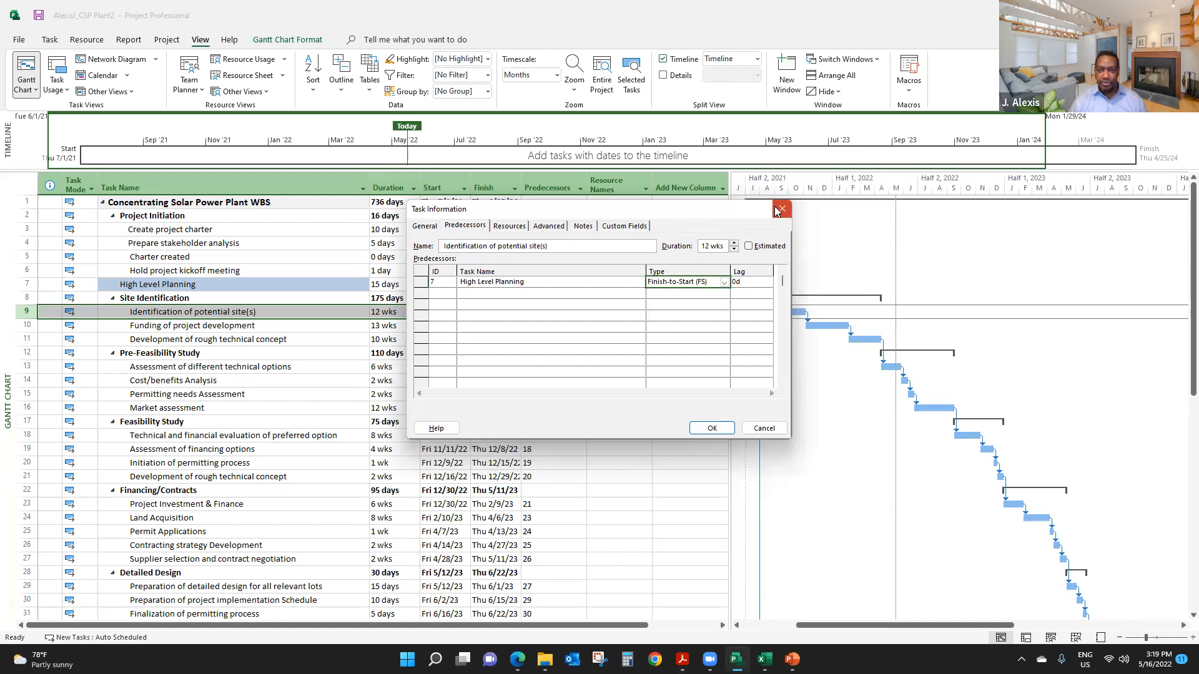
{"action": "left_click", "coordinate": [782, 209]}
- Examine the start-to-start predecessors of the Monitoring & Controlling tasks and trace Equipment Acquisition's link to Site Preparation
{"action": "scroll", "coordinate": [554, 314], "scroll_direction": "down", "scroll_amount": 3}
{"action": "scroll", "coordinate": [554, 314], "scroll_direction": "down", "scroll_amount": 9}
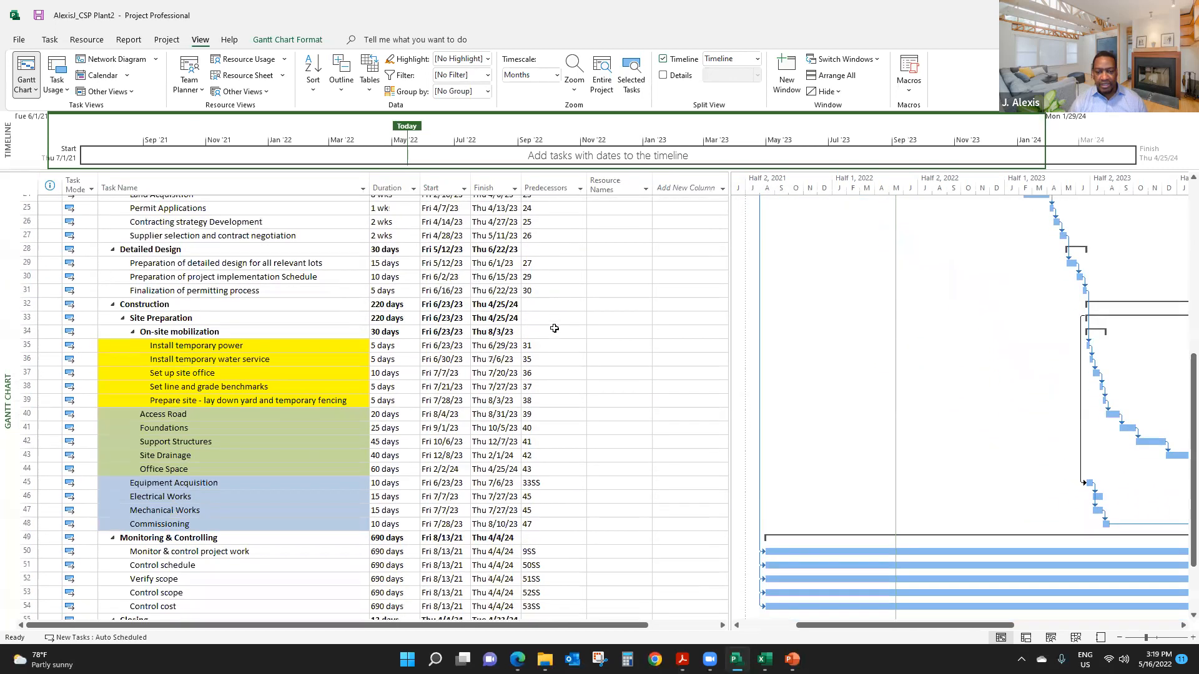
{"action": "left_click_drag", "start_coordinate": [541, 381], "coordinate": [549, 436]}
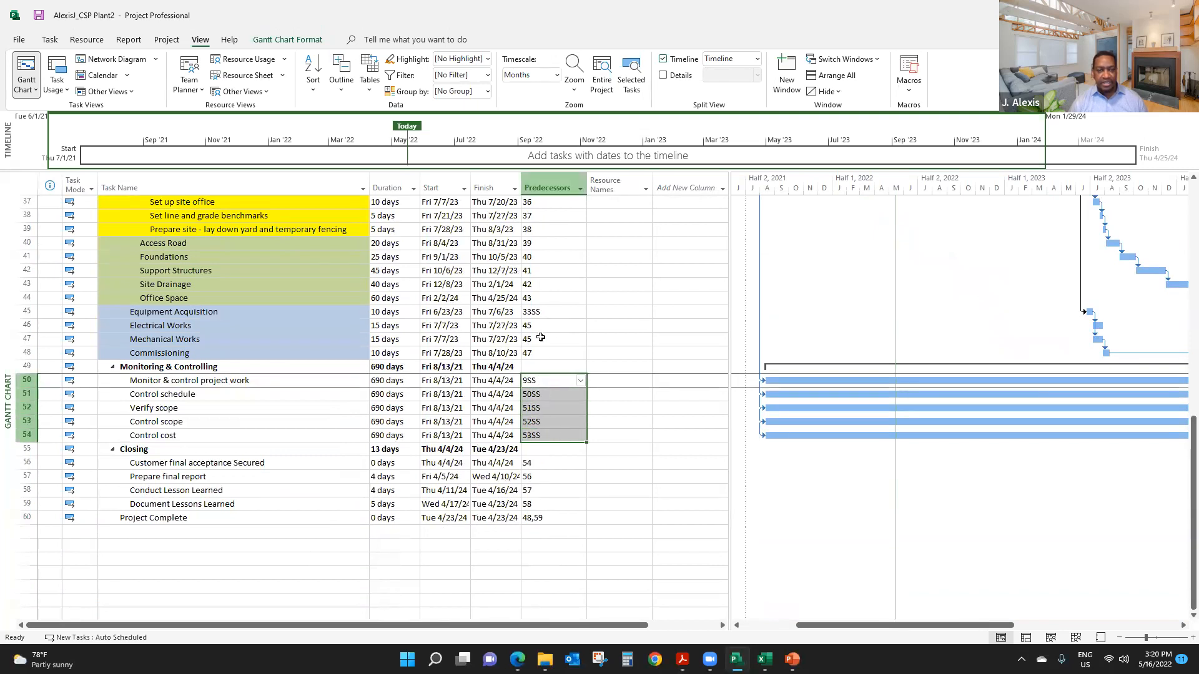
{"action": "left_click", "coordinate": [542, 313]}
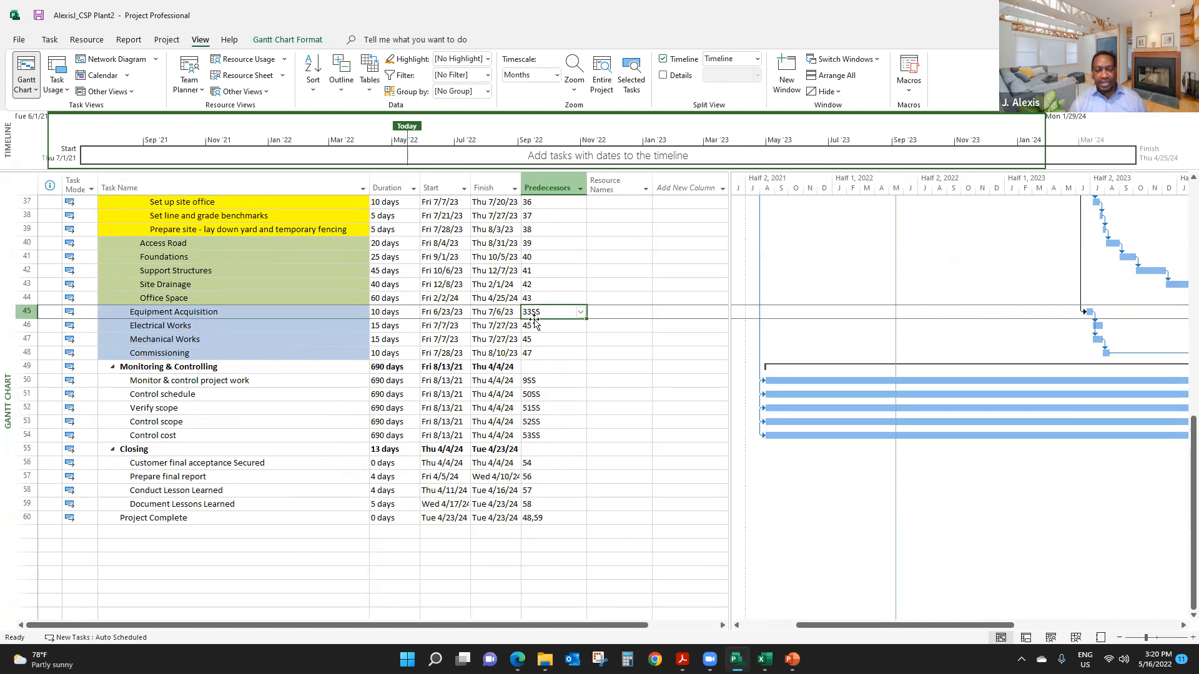
{"action": "scroll", "coordinate": [552, 324], "scroll_direction": "up", "scroll_amount": 3}
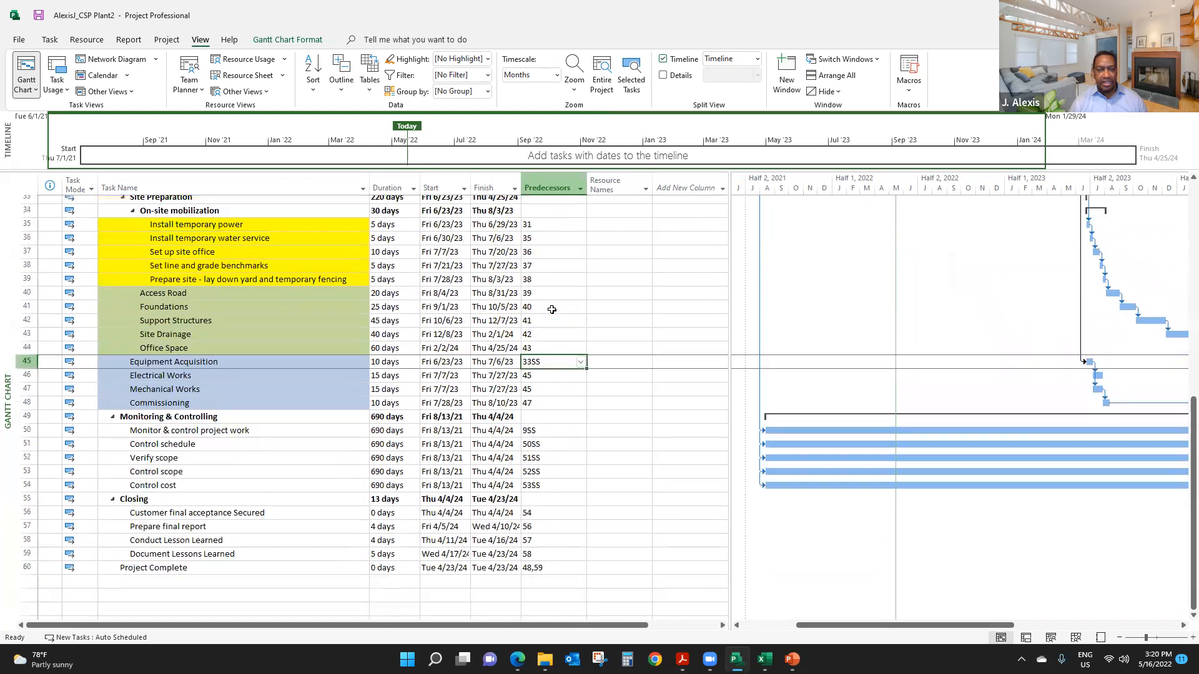
{"action": "scroll", "coordinate": [562, 326], "scroll_direction": "up", "scroll_amount": 1}
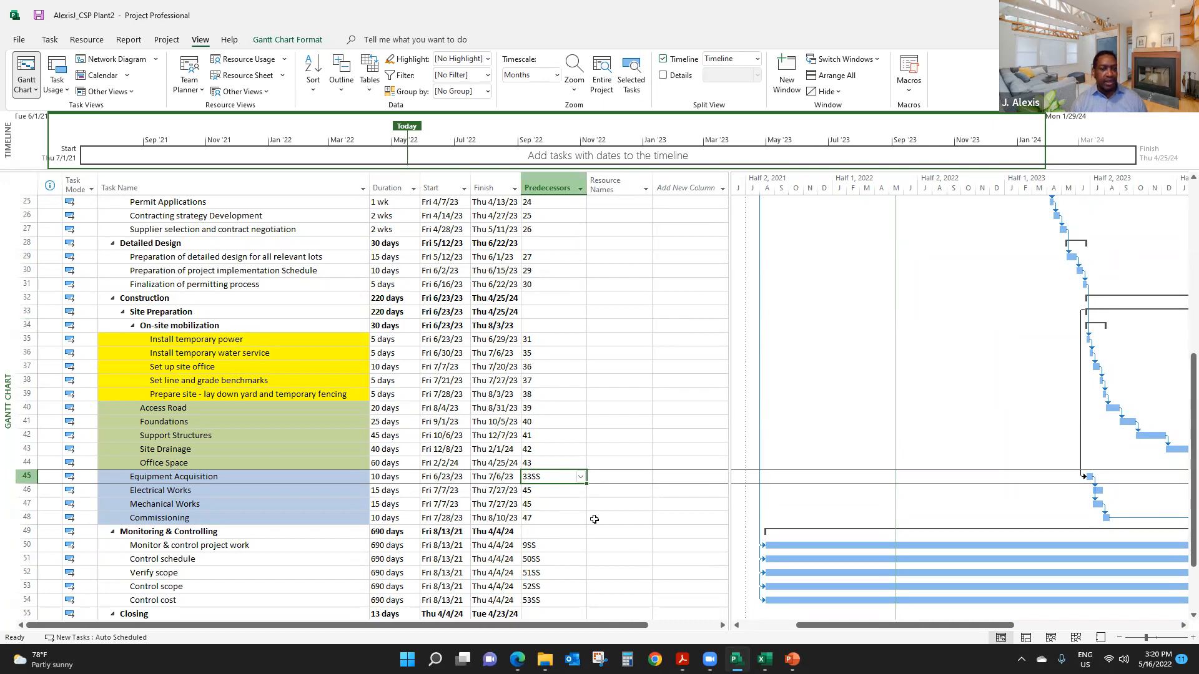
{"action": "left_click", "coordinate": [26, 312]}
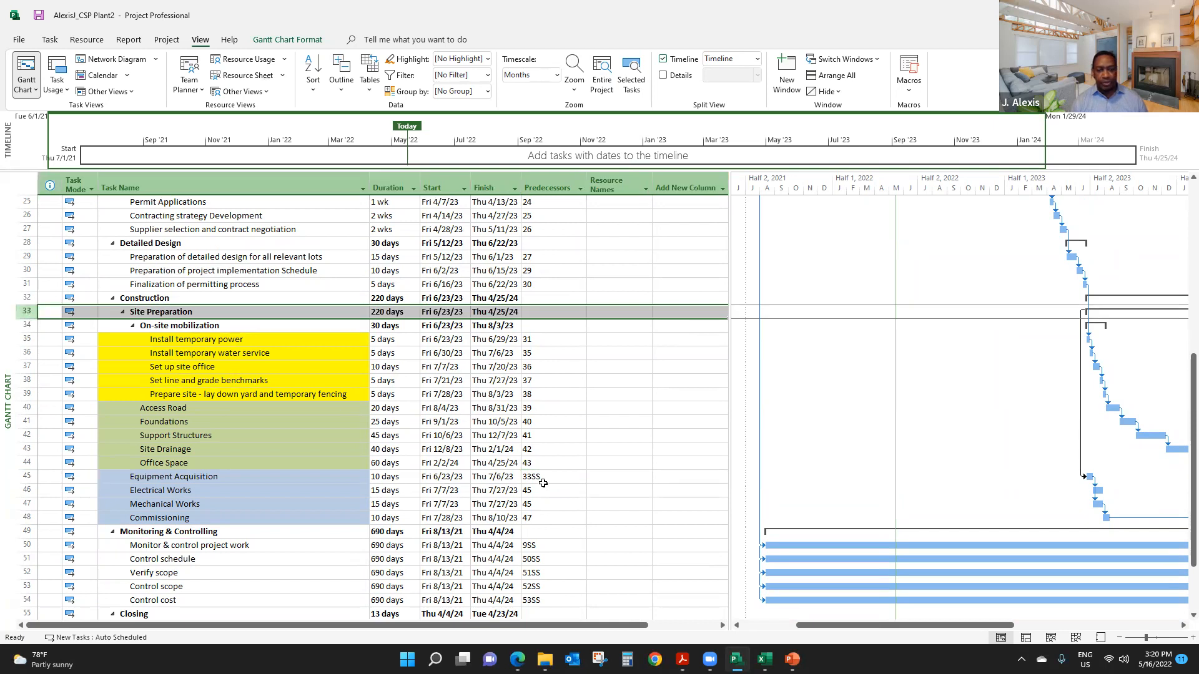
{"action": "left_click", "coordinate": [542, 477]}
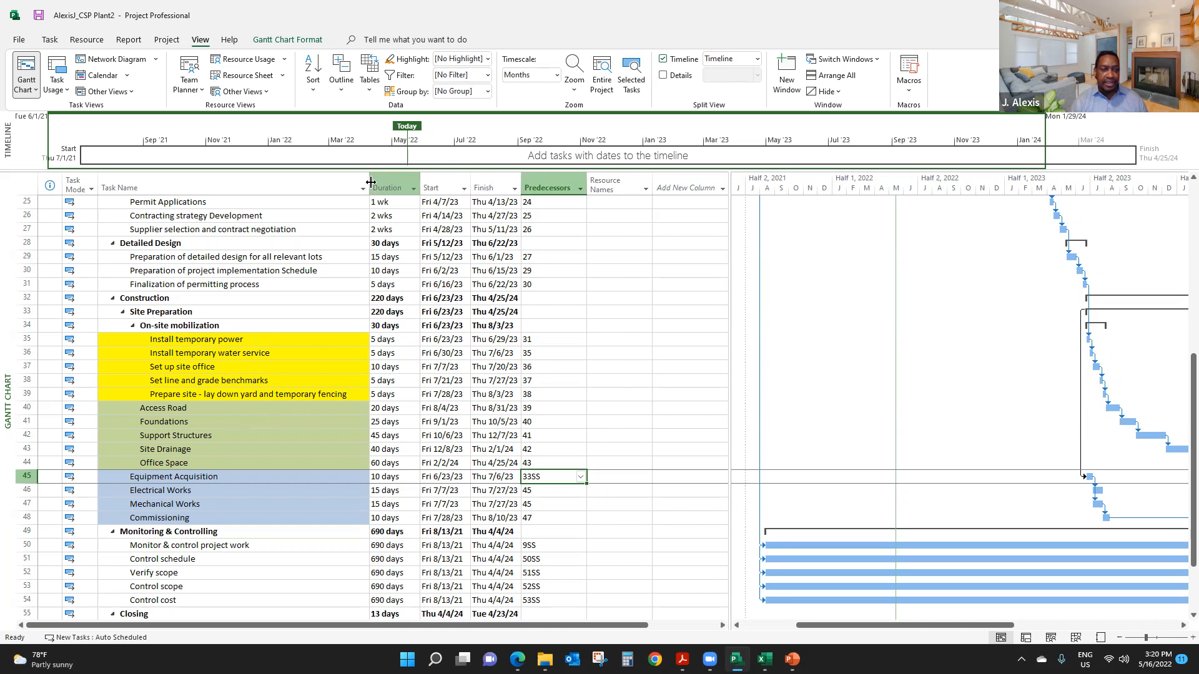
- Widen the Task Name column slightly and look over the task predecessors between Project Initiation and Construction
{"action": "left_click_drag", "start_coordinate": [371, 182], "coordinate": [386, 182]}
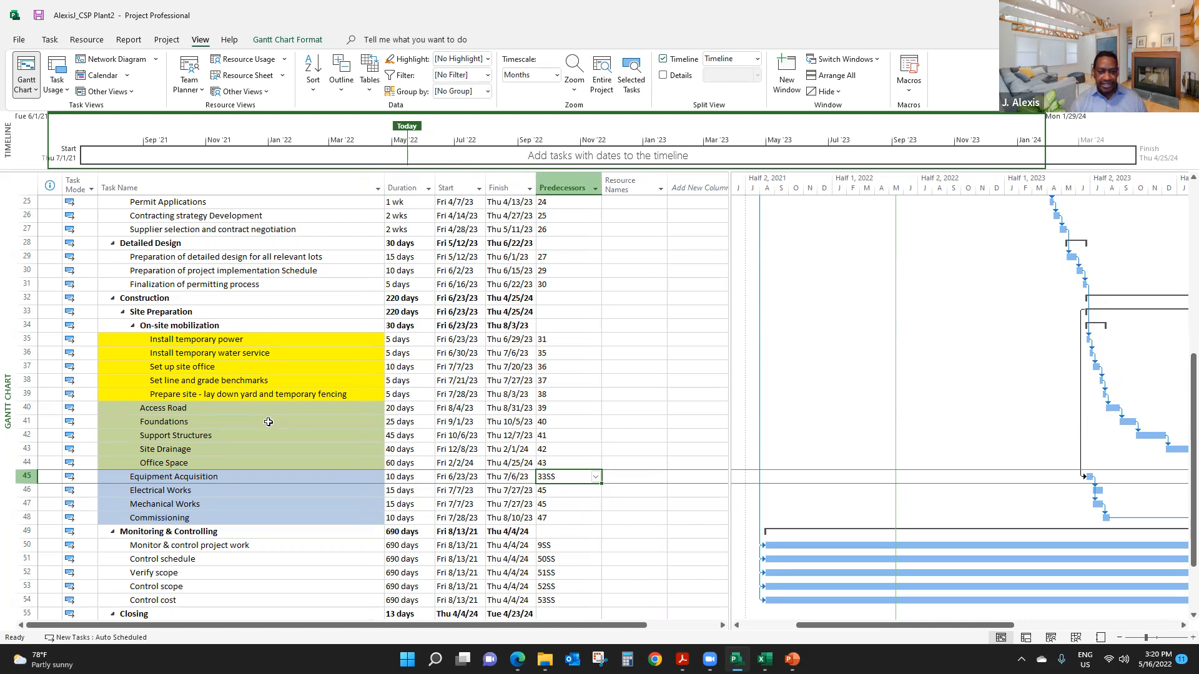
{"action": "scroll", "coordinate": [556, 300], "scroll_direction": "up", "scroll_amount": 6}
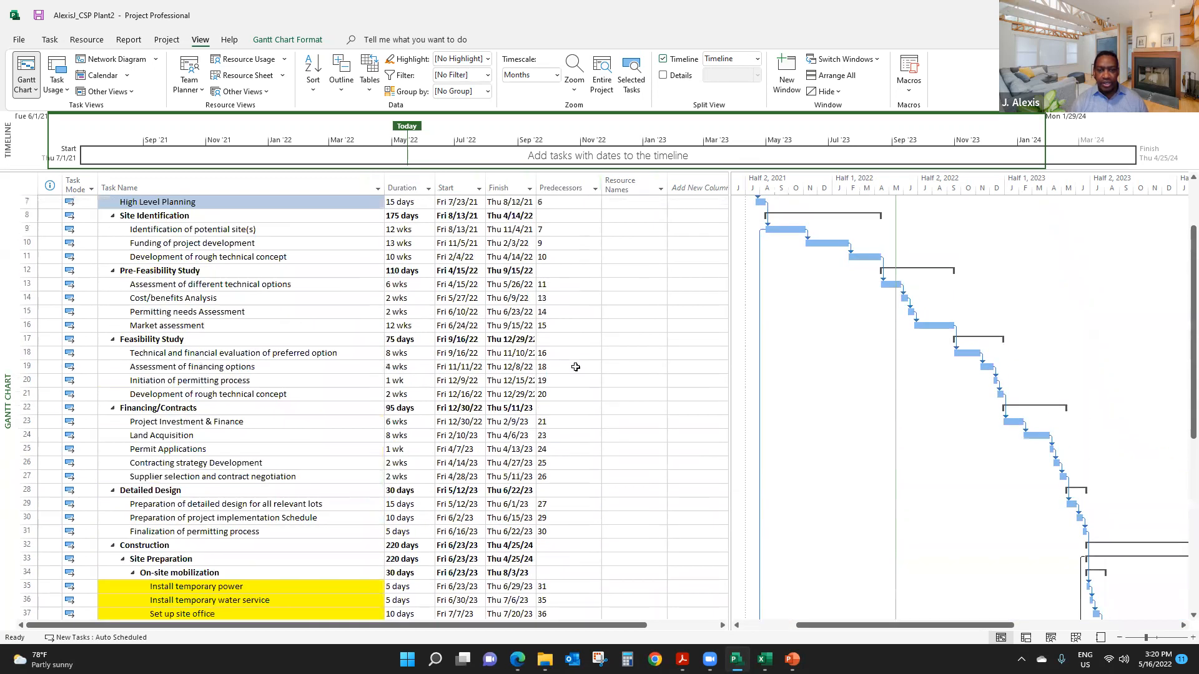
{"action": "scroll", "coordinate": [576, 367], "scroll_direction": "down", "scroll_amount": 4}
{"action": "scroll", "coordinate": [559, 429], "scroll_direction": "up", "scroll_amount": 4}
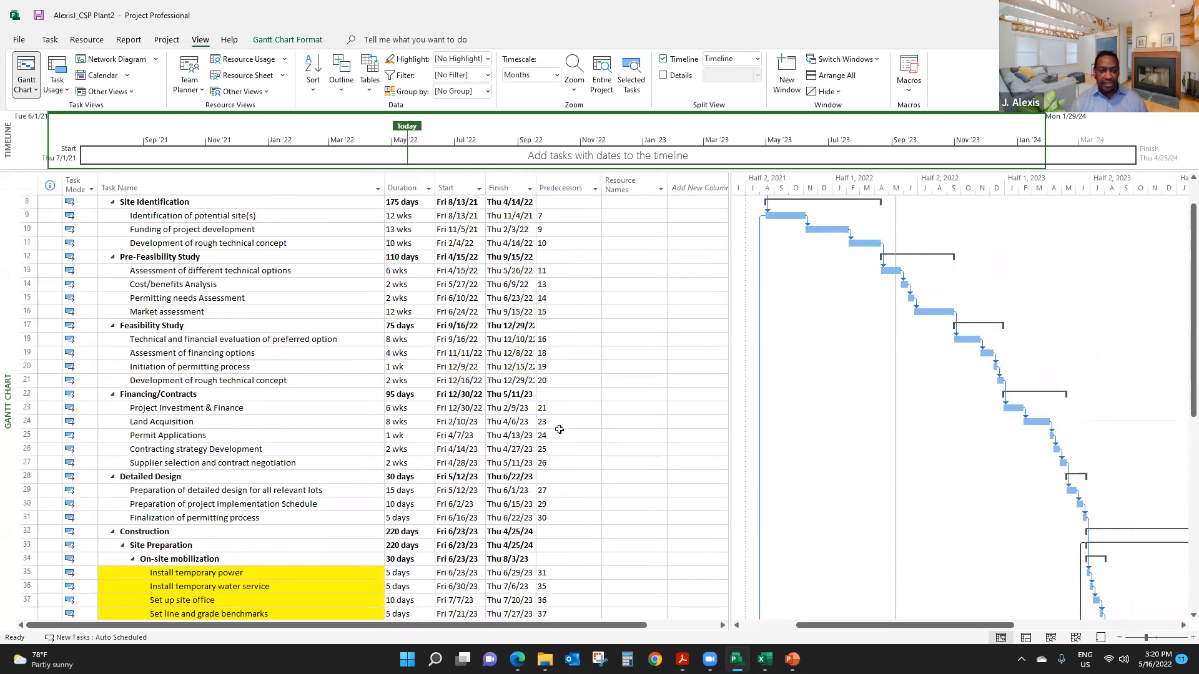
{"action": "scroll", "coordinate": [559, 429], "scroll_direction": "up", "scroll_amount": 1}
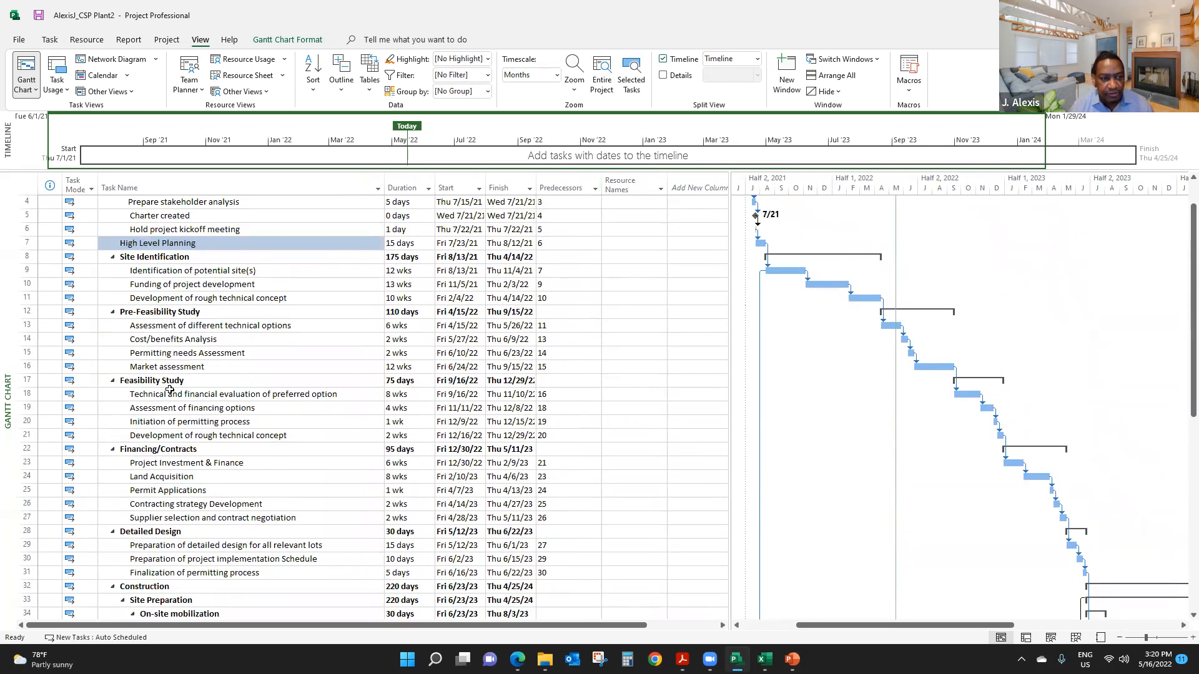
{"action": "scroll", "coordinate": [571, 510], "scroll_direction": "down", "scroll_amount": 2}
{"action": "scroll", "coordinate": [565, 503], "scroll_direction": "down", "scroll_amount": 1}
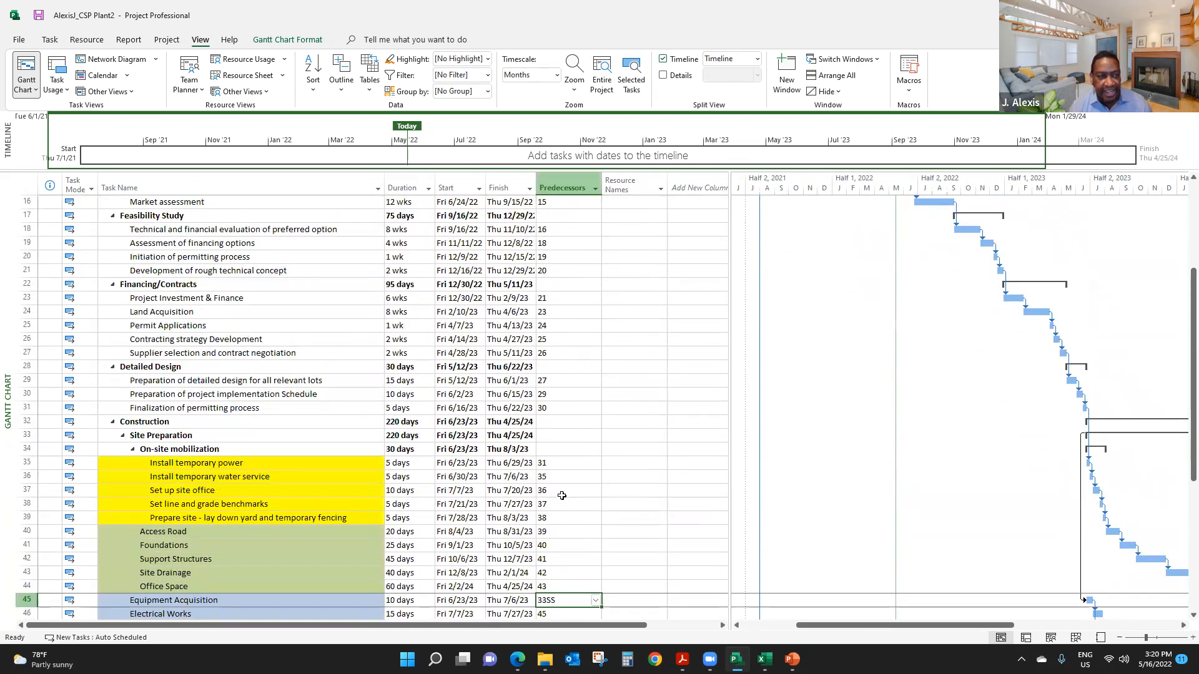
{"action": "scroll", "coordinate": [438, 474], "scroll_direction": "up", "scroll_amount": 4}
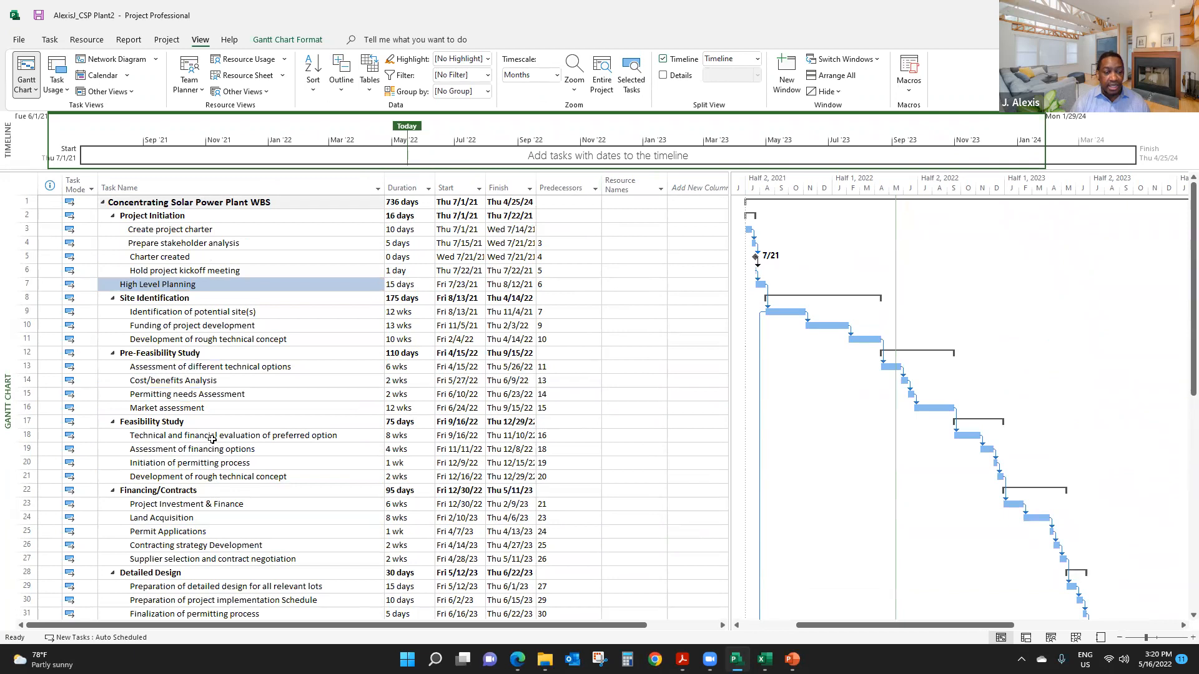
{"action": "scroll", "coordinate": [212, 437], "scroll_direction": "down", "scroll_amount": 2}
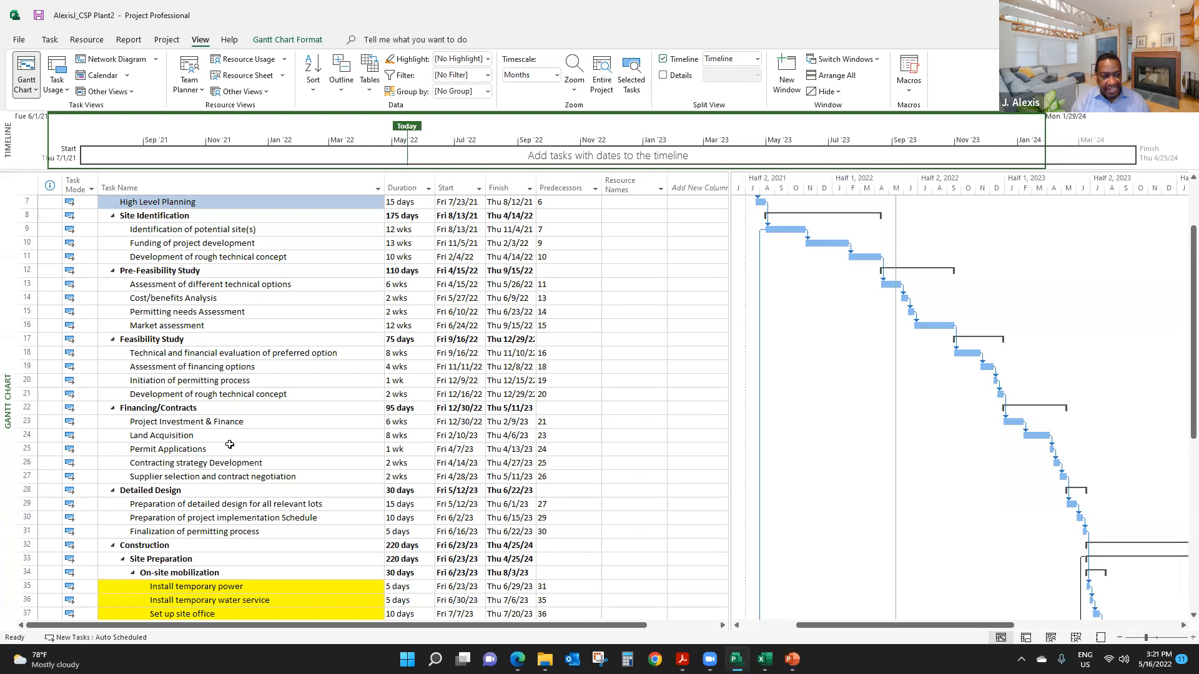
{"action": "scroll", "coordinate": [230, 445], "scroll_direction": "down", "scroll_amount": 1}
{"action": "scroll", "coordinate": [231, 445], "scroll_direction": "up", "scroll_amount": 3}
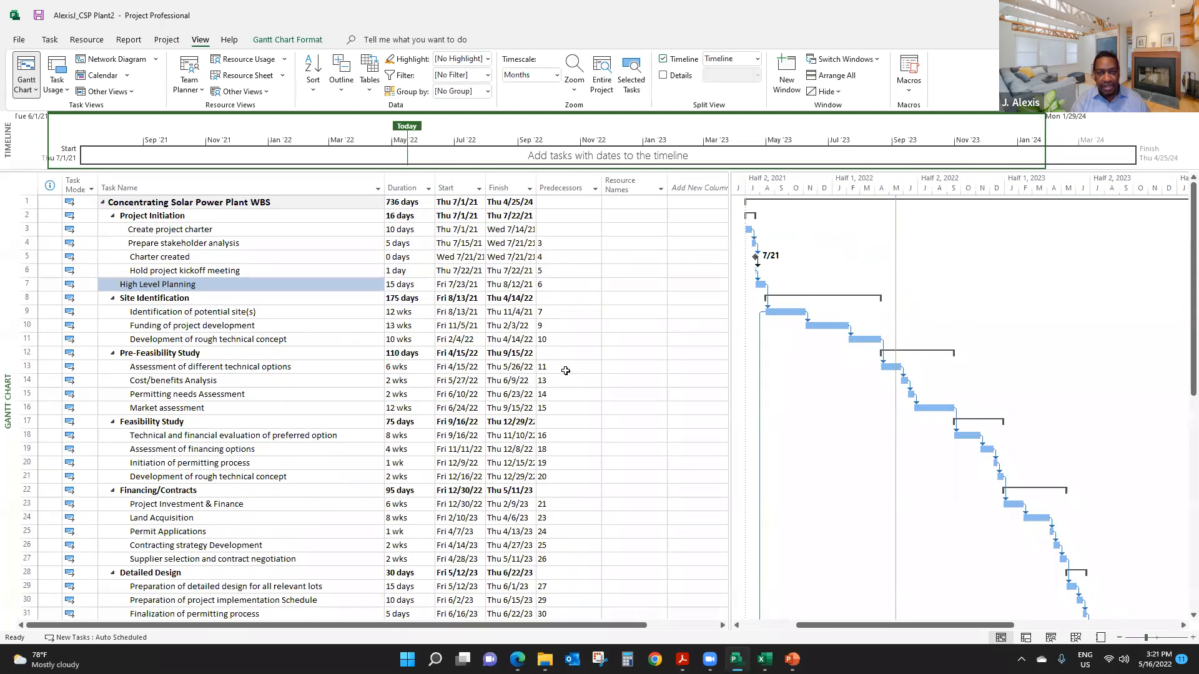
- Inspect the predecessor link type and lag in the Cost/benefits Analysis task details, and close them without changes
{"action": "left_click", "coordinate": [219, 381]}
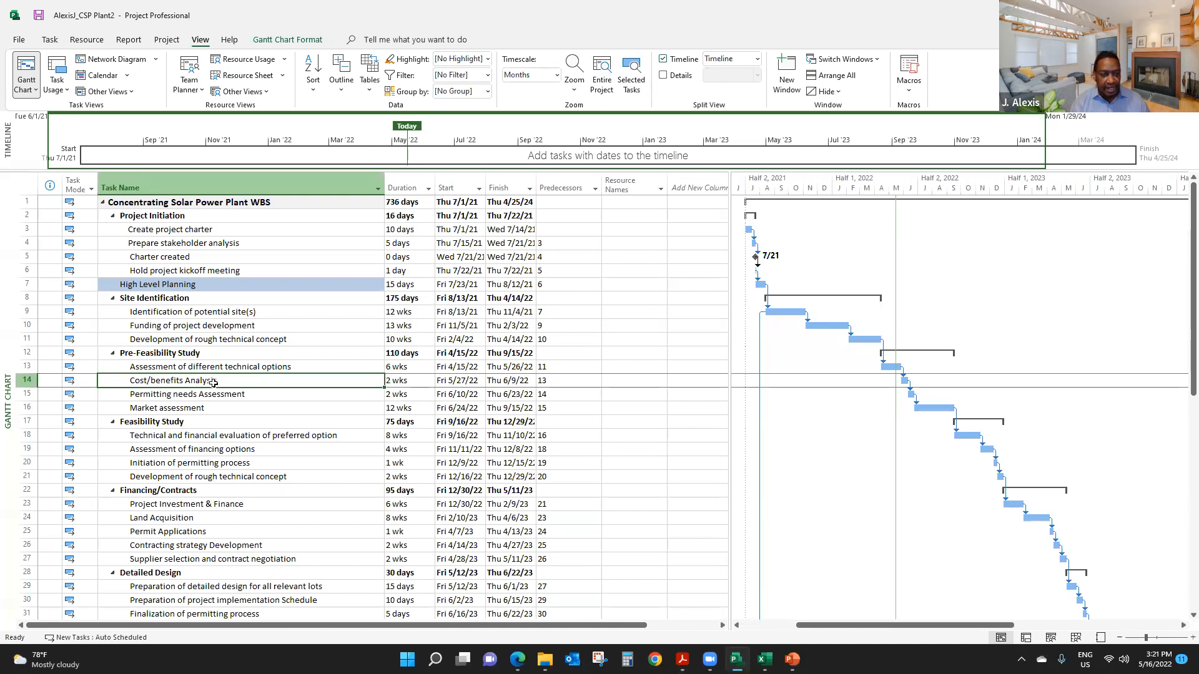
{"action": "right_click", "coordinate": [214, 383]}
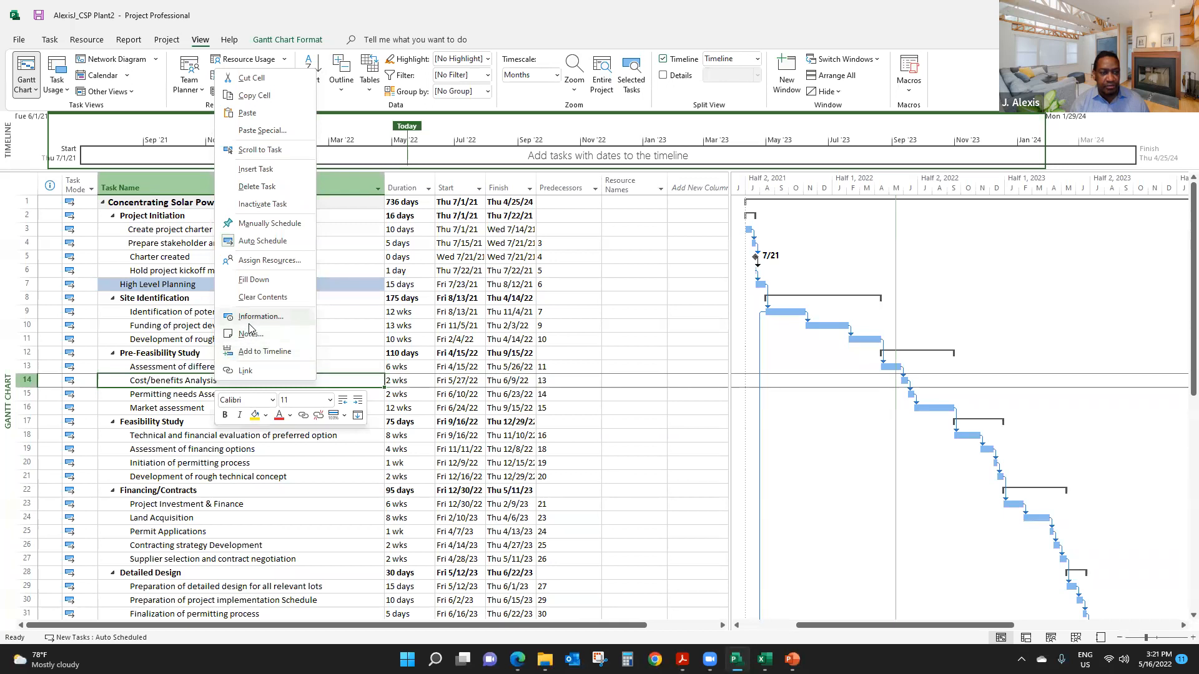
{"action": "left_click", "coordinate": [178, 398]}
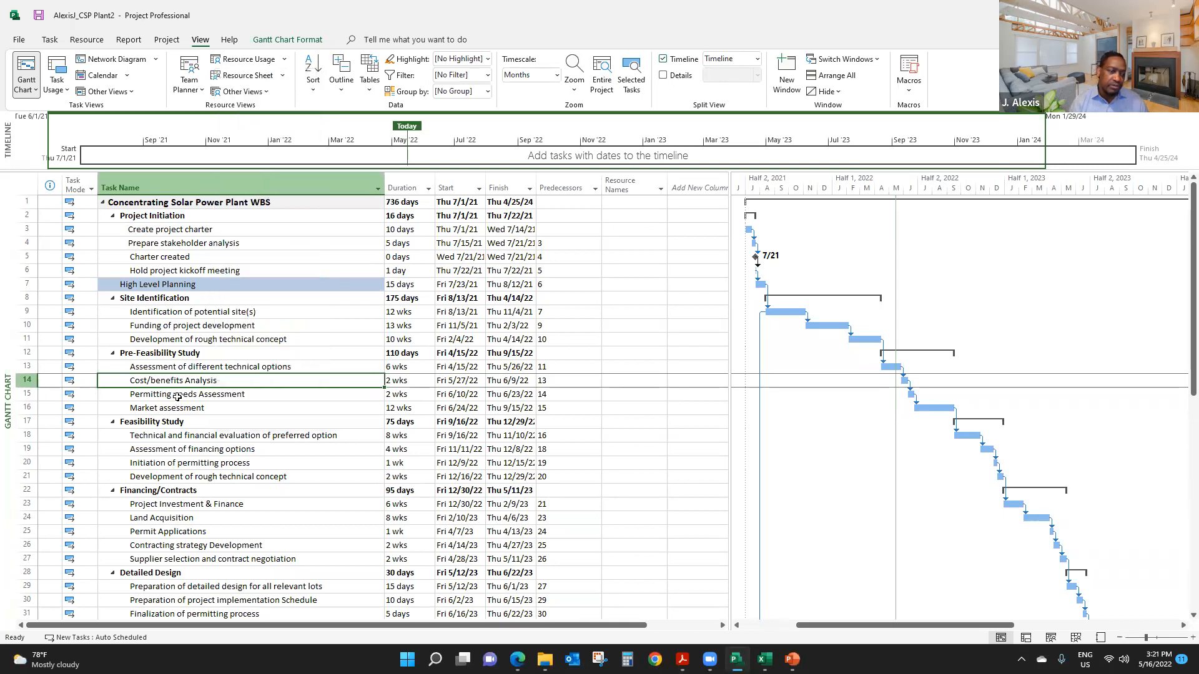
{"action": "right_click", "coordinate": [231, 377]}
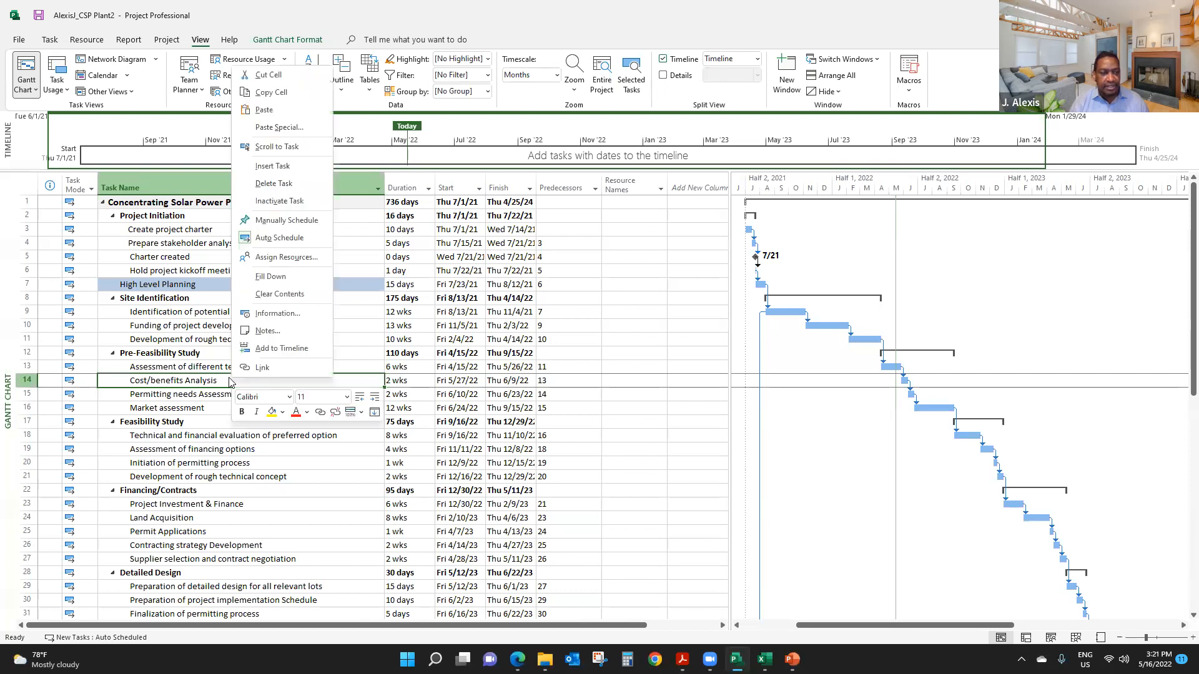
{"action": "left_click", "coordinate": [278, 313]}
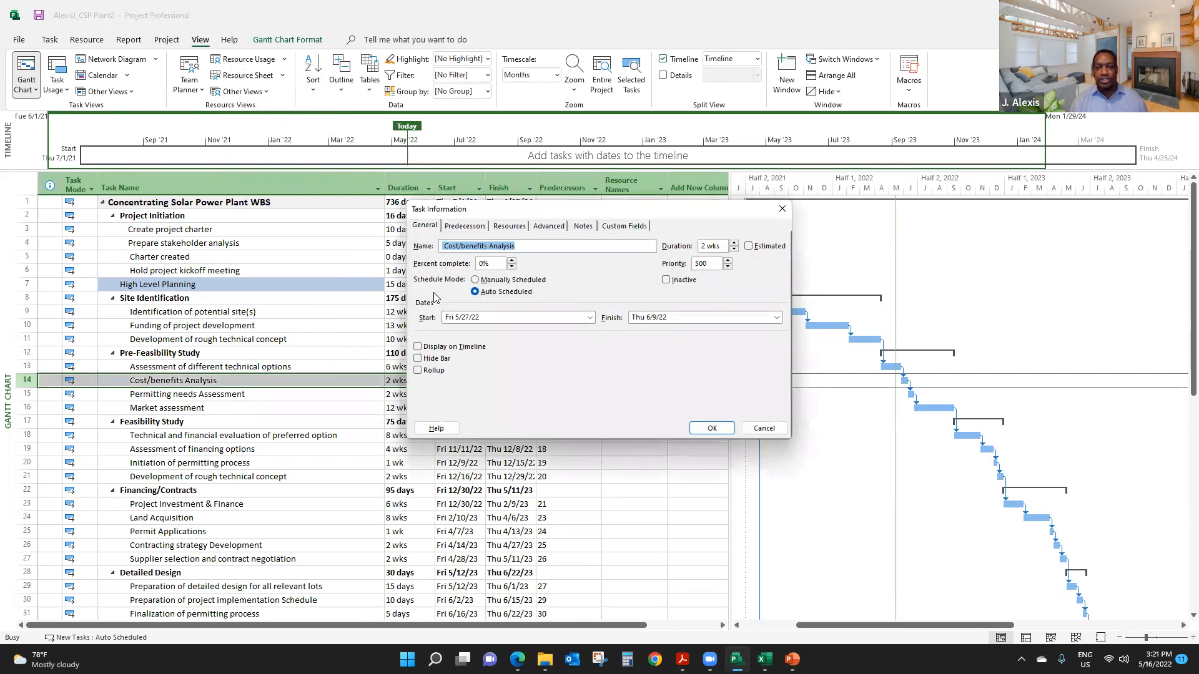
{"action": "left_click", "coordinate": [475, 230]}
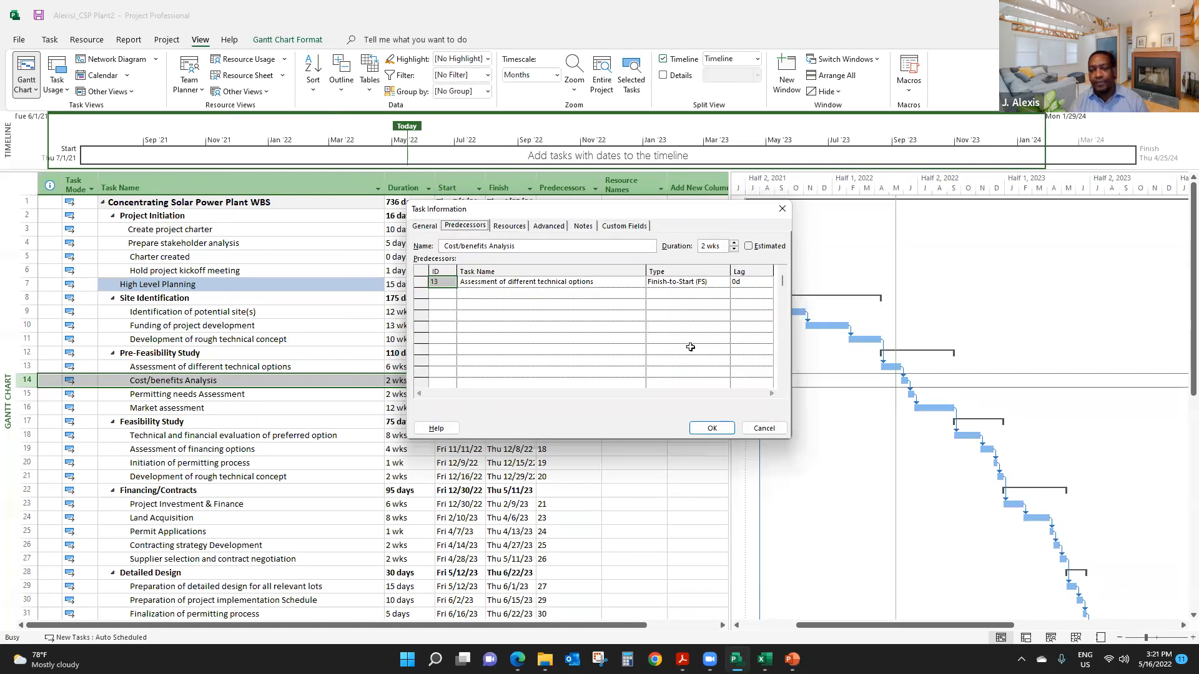
{"action": "left_click", "coordinate": [759, 282]}
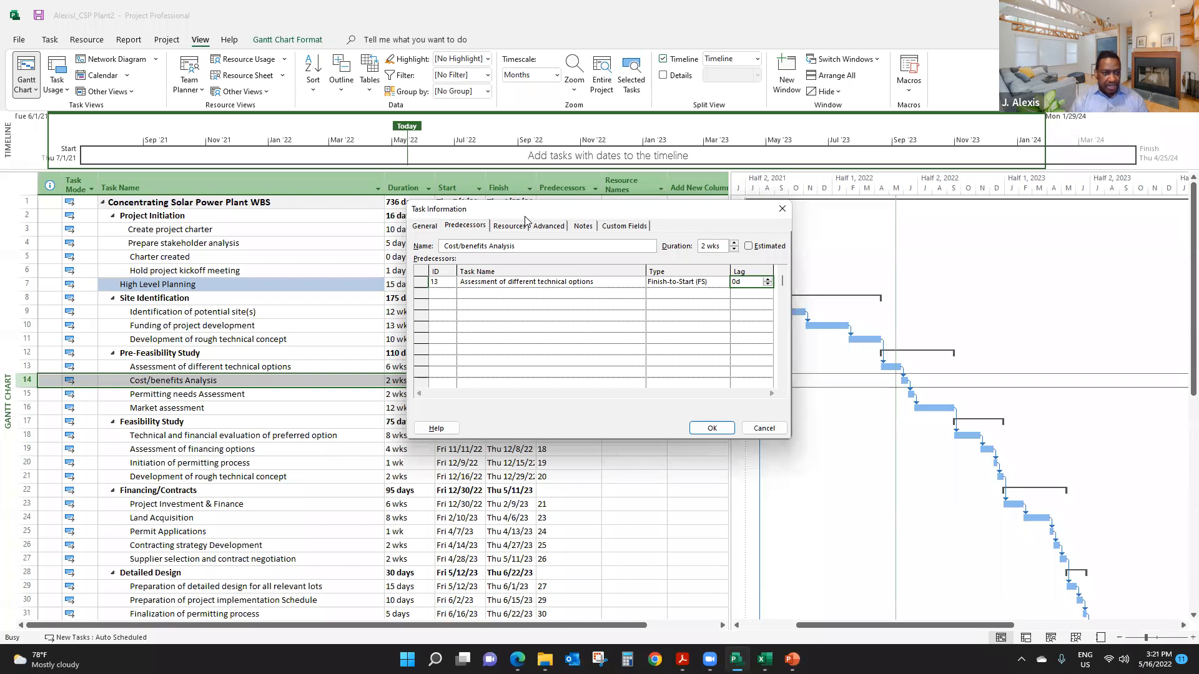
{"action": "left_click_drag", "start_coordinate": [525, 217], "coordinate": [574, 212]}
{"action": "left_click", "coordinate": [830, 203]}
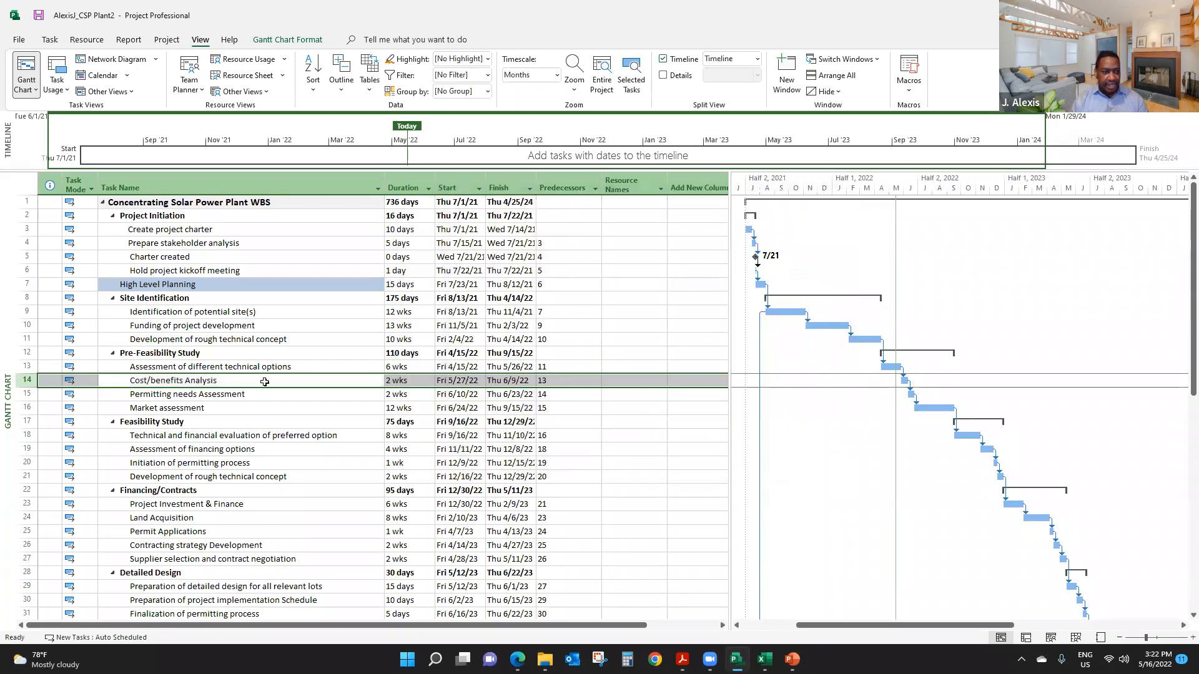
- Set a 3-day lag on the finish-to-start Cost/benefits Analysis predecessor of Permitting needs Assessment
{"action": "left_click", "coordinate": [240, 394]}
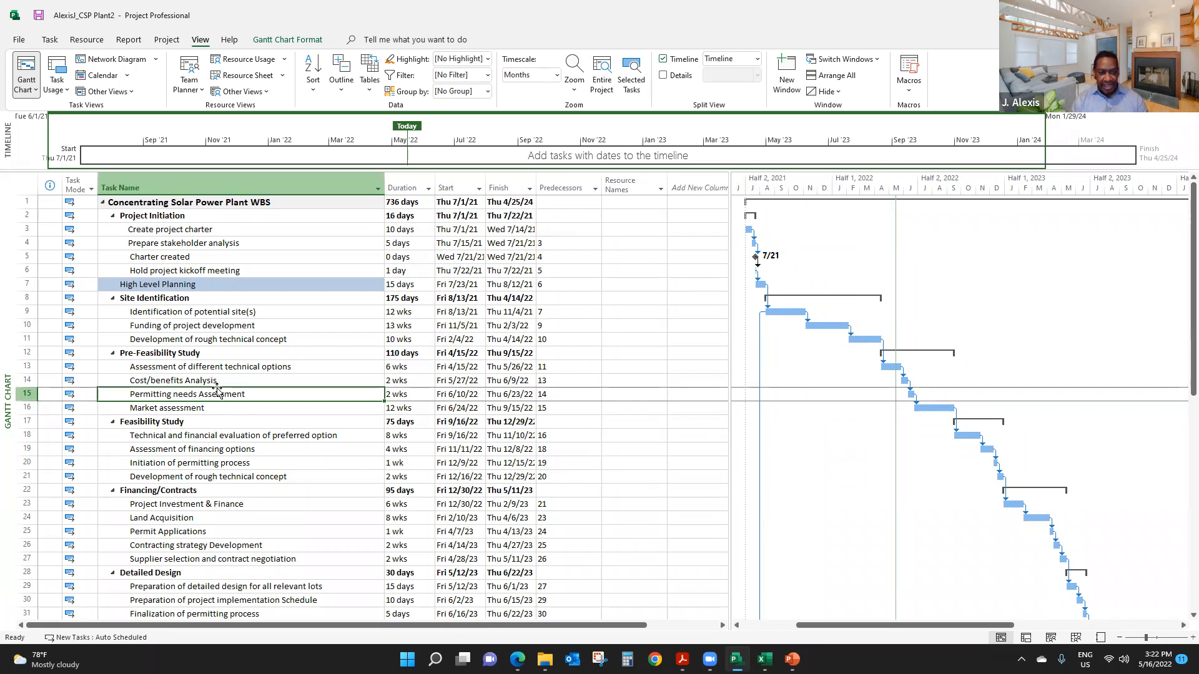
{"action": "right_click", "coordinate": [243, 397]}
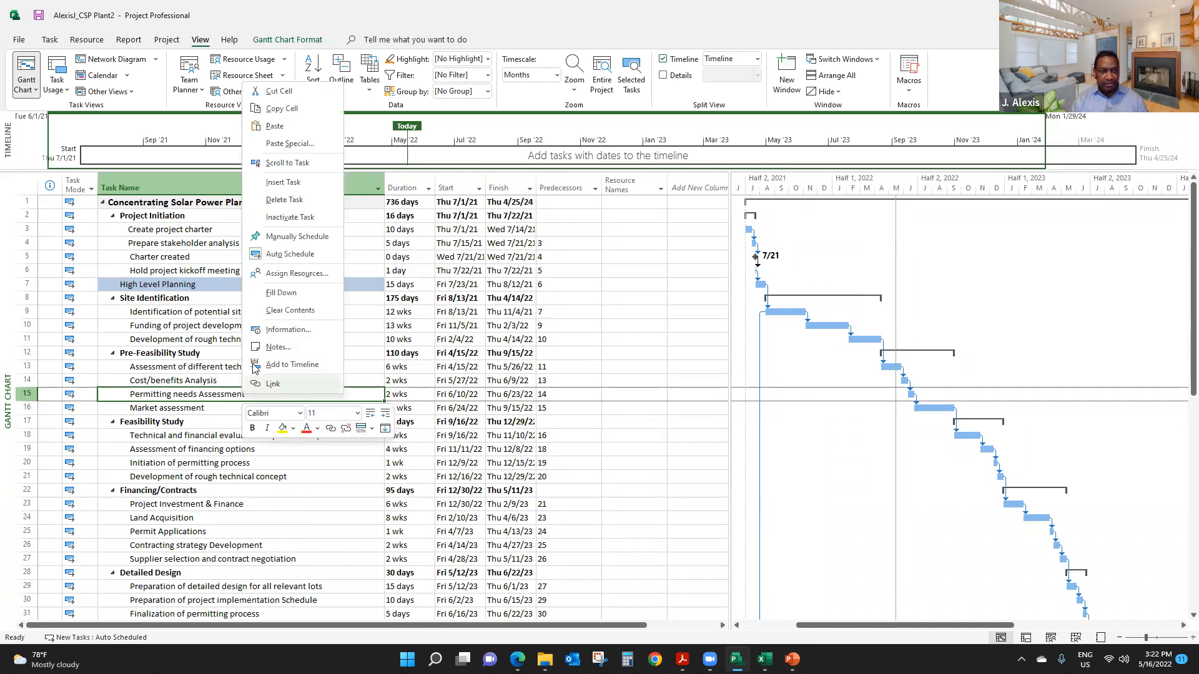
{"action": "left_click", "coordinate": [289, 329]}
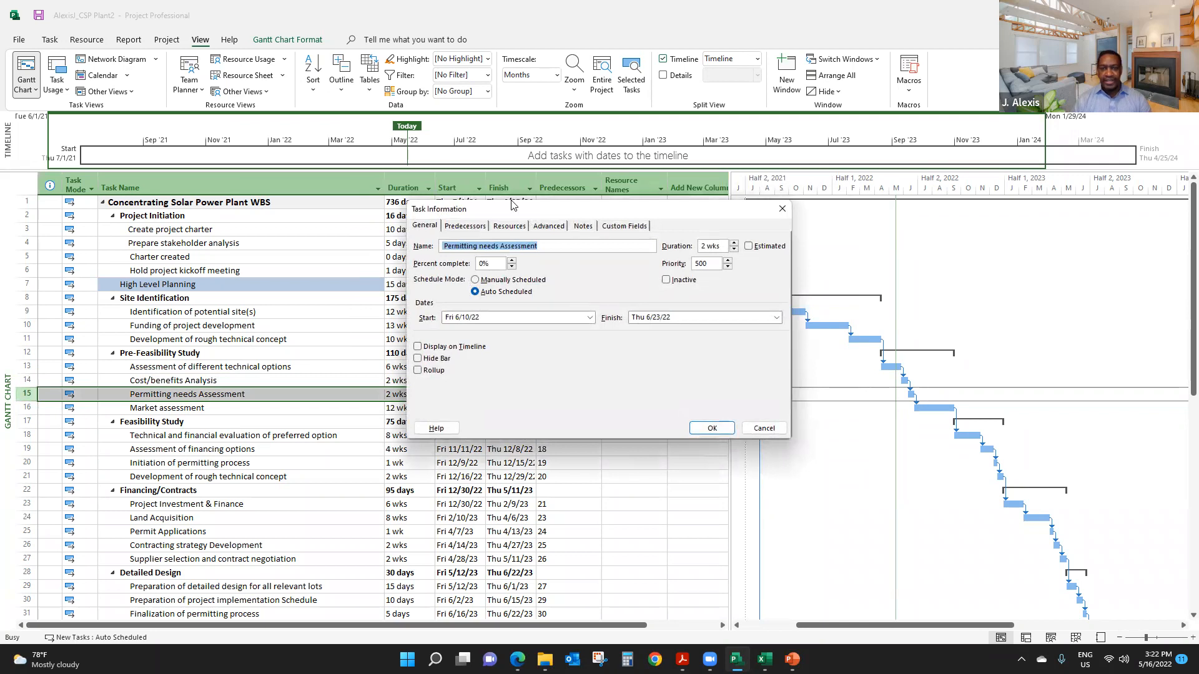
{"action": "left_click_drag", "start_coordinate": [512, 208], "coordinate": [568, 214]}
{"action": "left_click", "coordinate": [521, 232]}
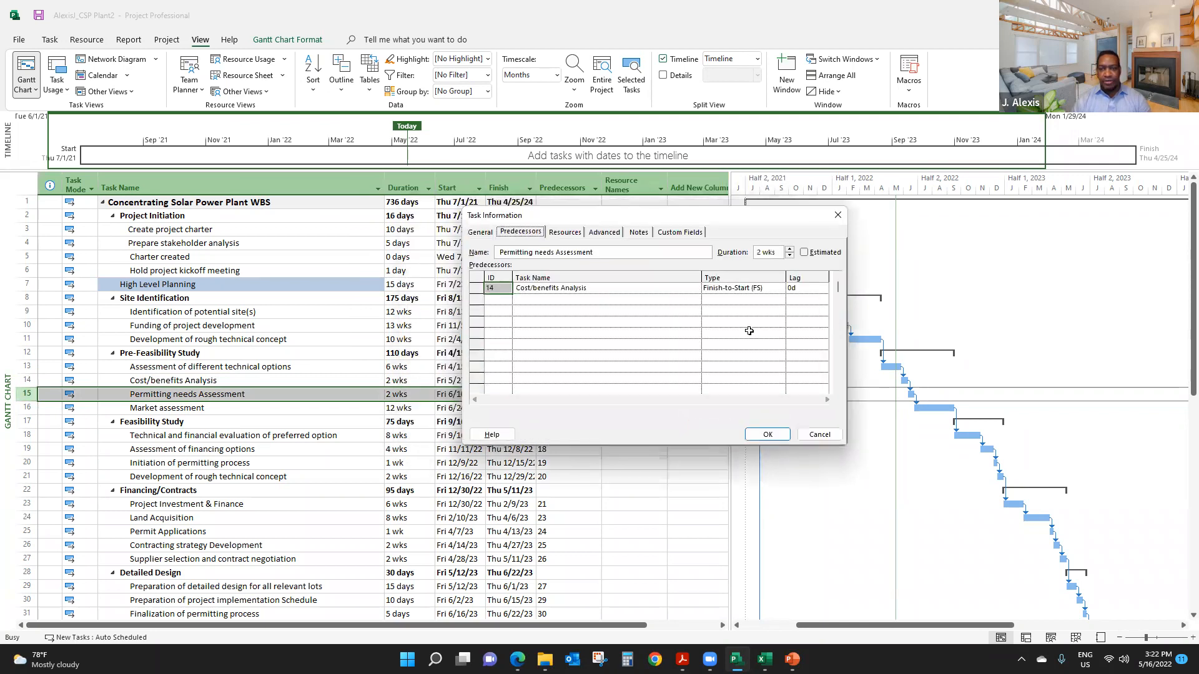
{"action": "left_click", "coordinate": [805, 289]}
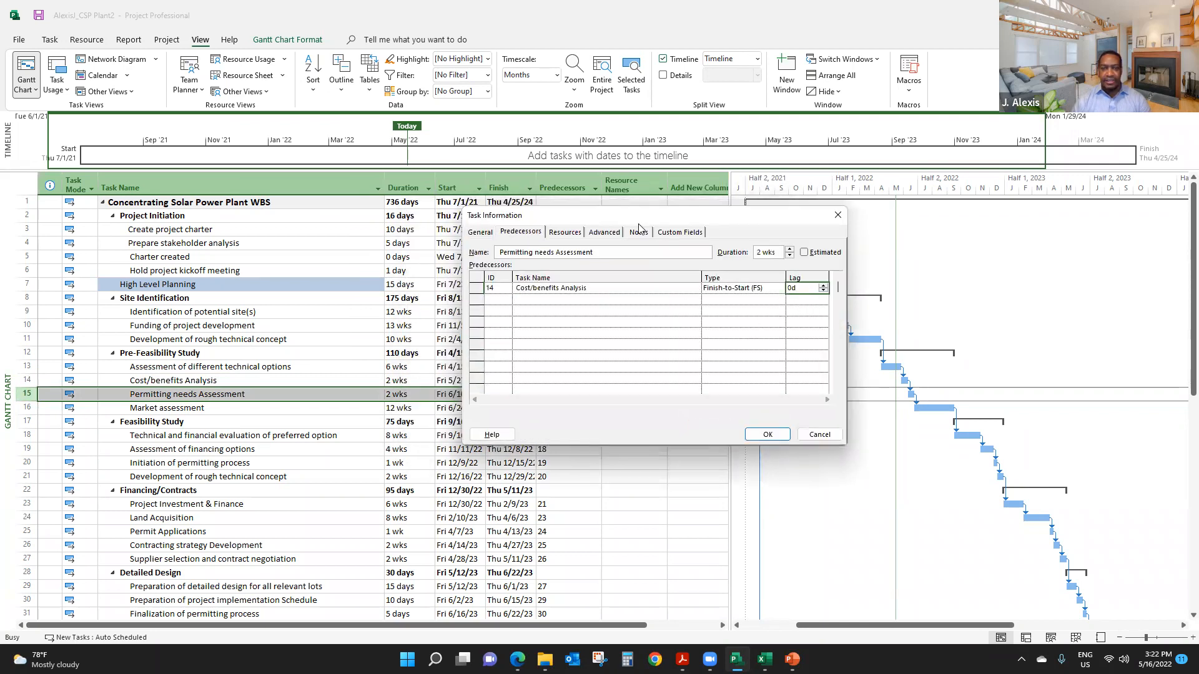
{"action": "left_click_drag", "start_coordinate": [633, 215], "coordinate": [344, 77]}
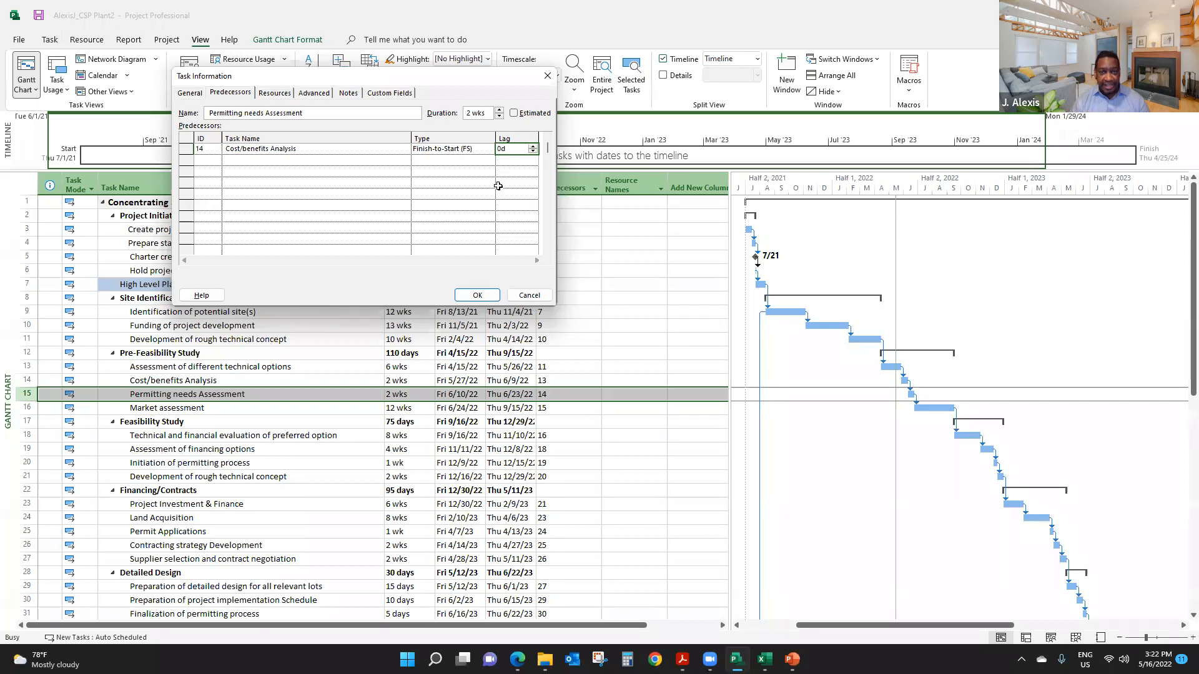
{"action": "left_click", "coordinate": [532, 148]}
{"action": "left_click", "coordinate": [478, 296]}
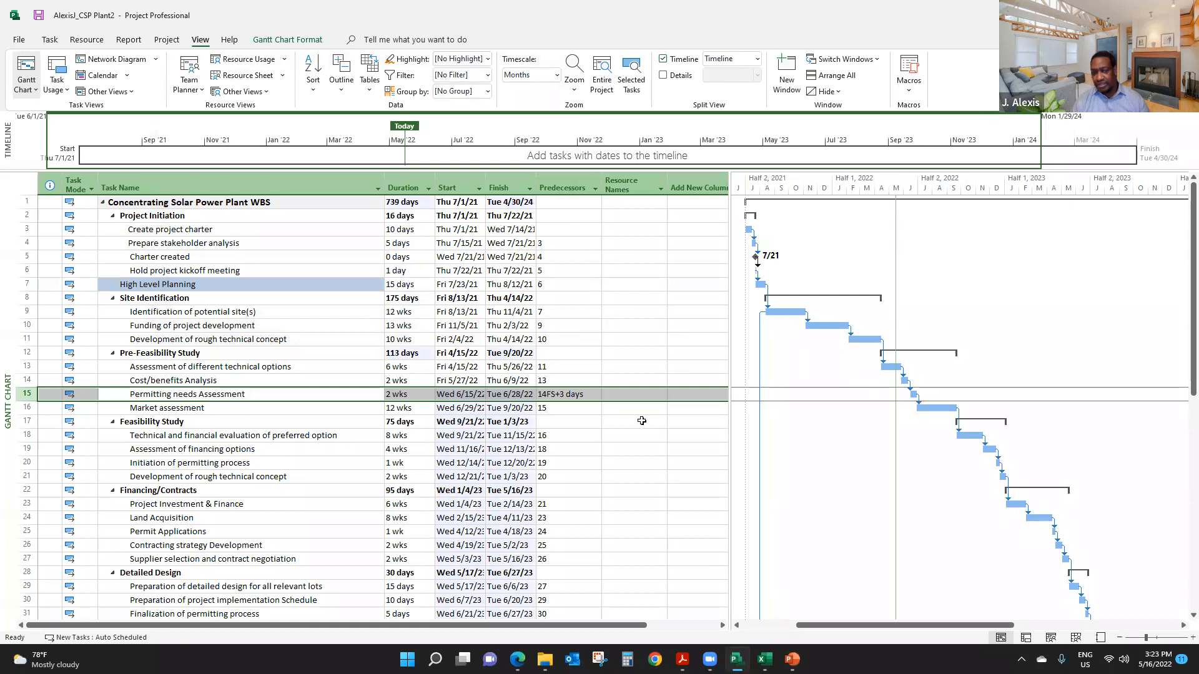
{"action": "left_click", "coordinate": [578, 424]}
{"action": "left_click", "coordinate": [570, 396]}
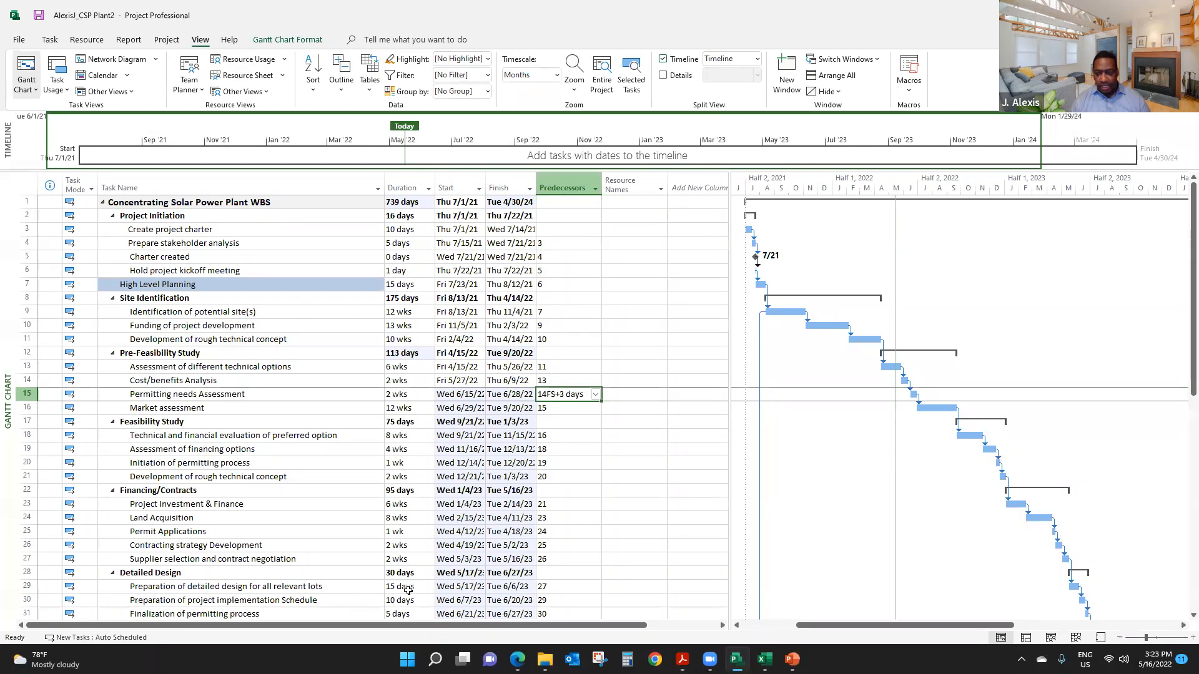
- Change the predecessor lag of Permitting needs Assessment to -3 days so it overlaps Cost/benefits Analysis
{"action": "right_click", "coordinate": [200, 396]}
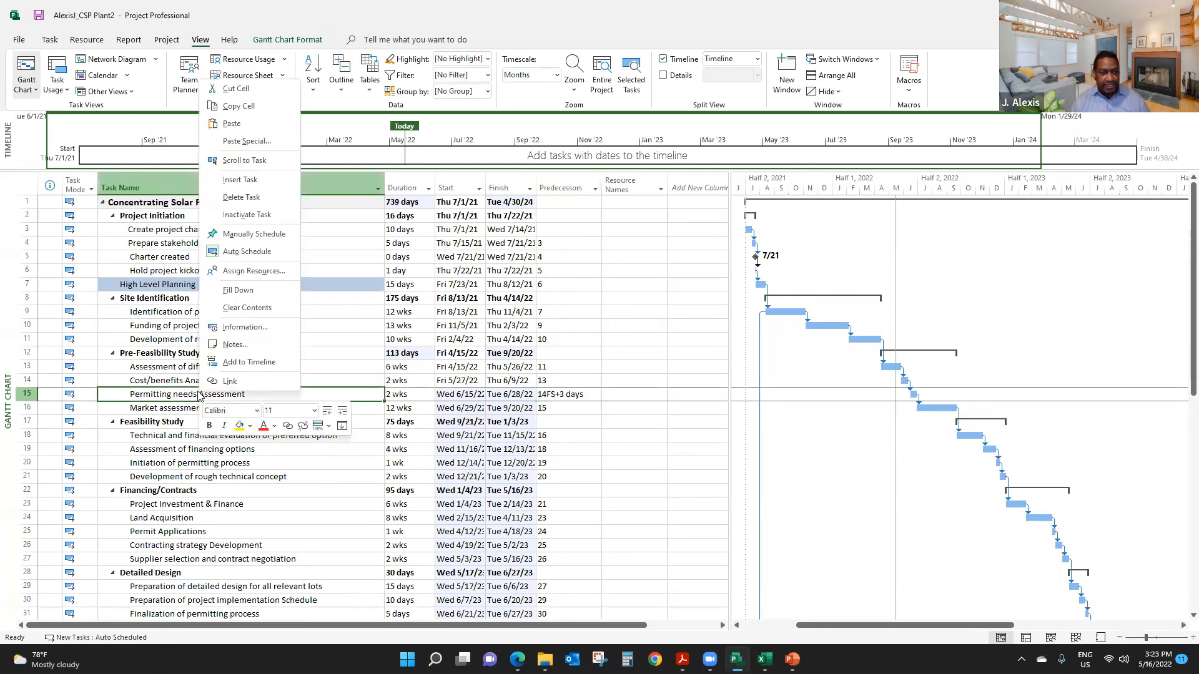
{"action": "left_click", "coordinate": [244, 327]}
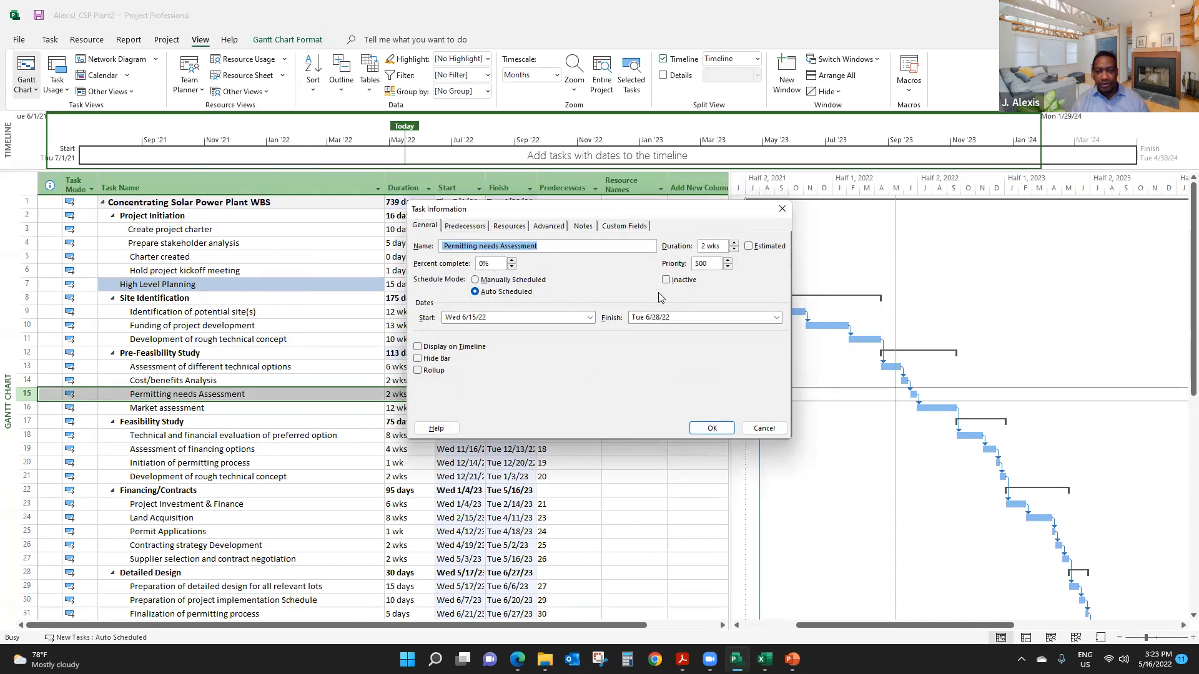
{"action": "left_click", "coordinate": [468, 226]}
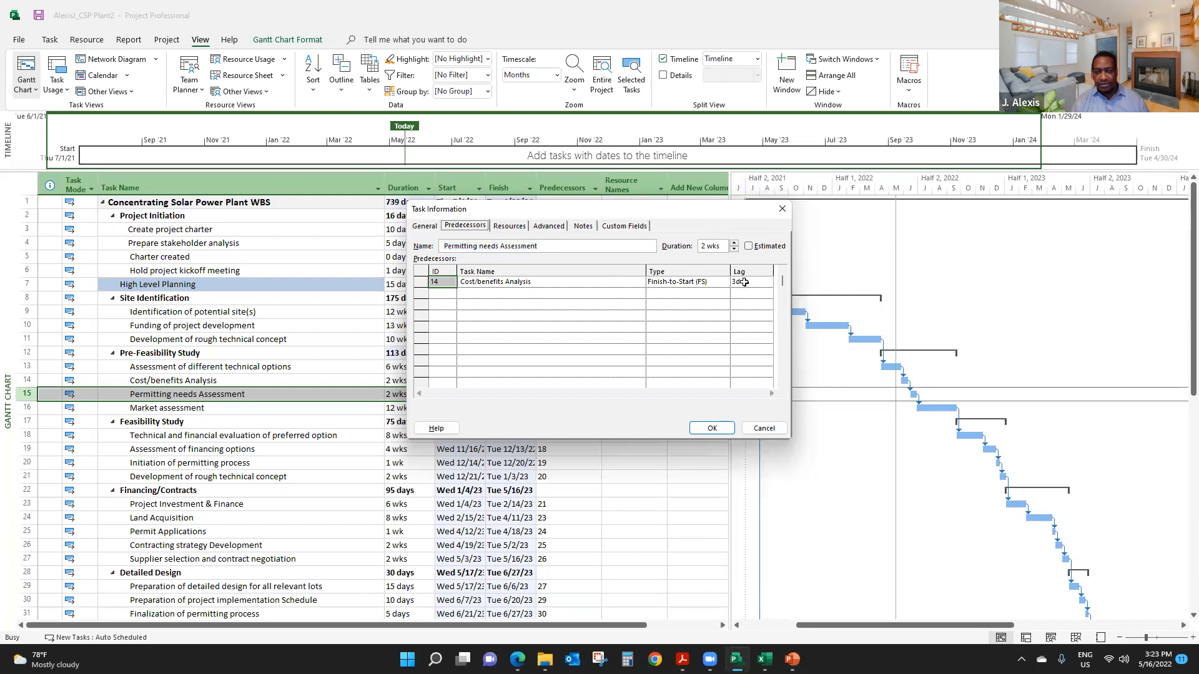
{"action": "left_click", "coordinate": [745, 282]}
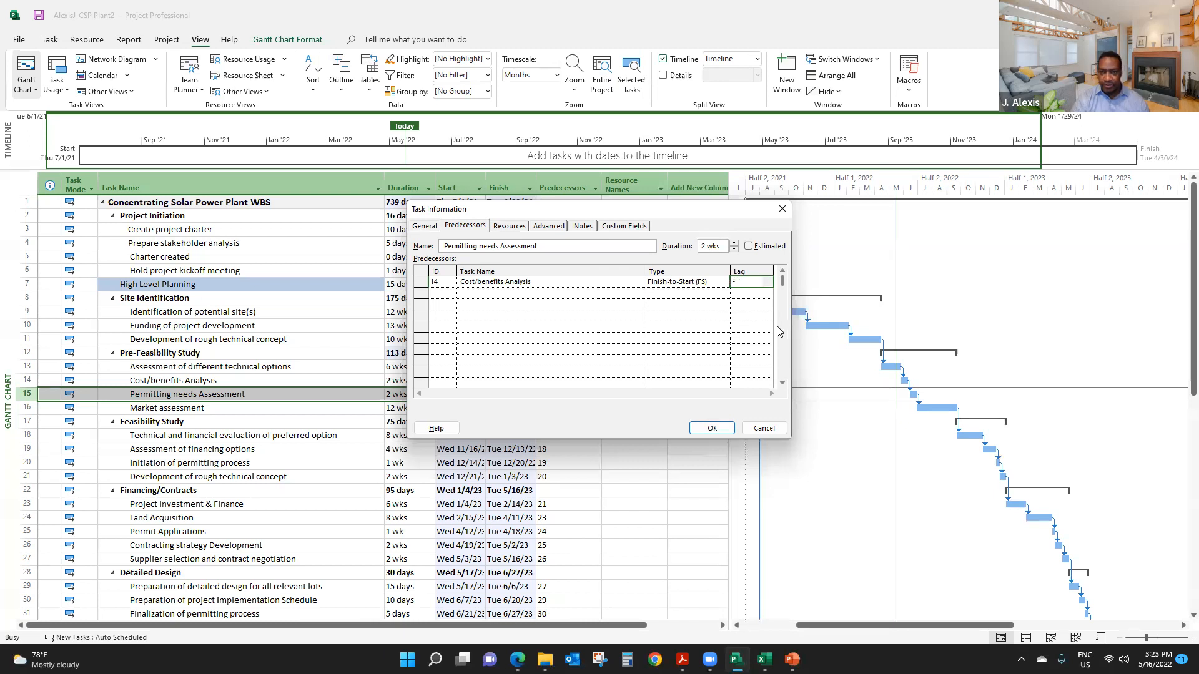
{"action": "type", "text": "-3"}
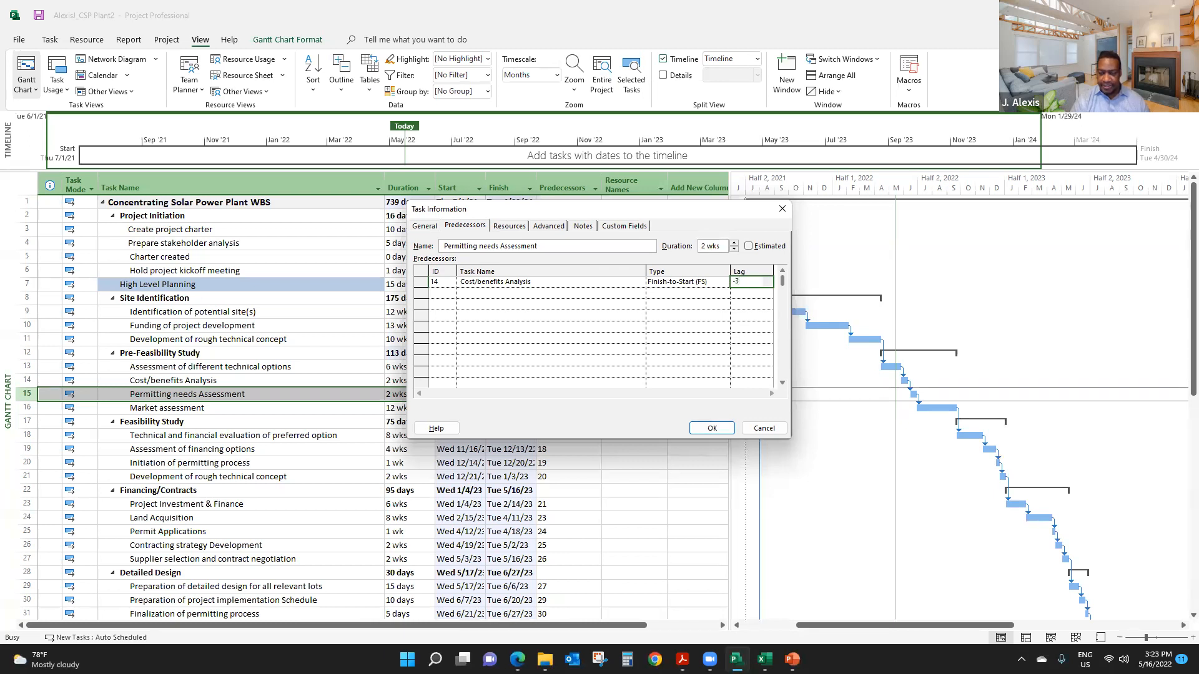
{"action": "left_click", "coordinate": [712, 429]}
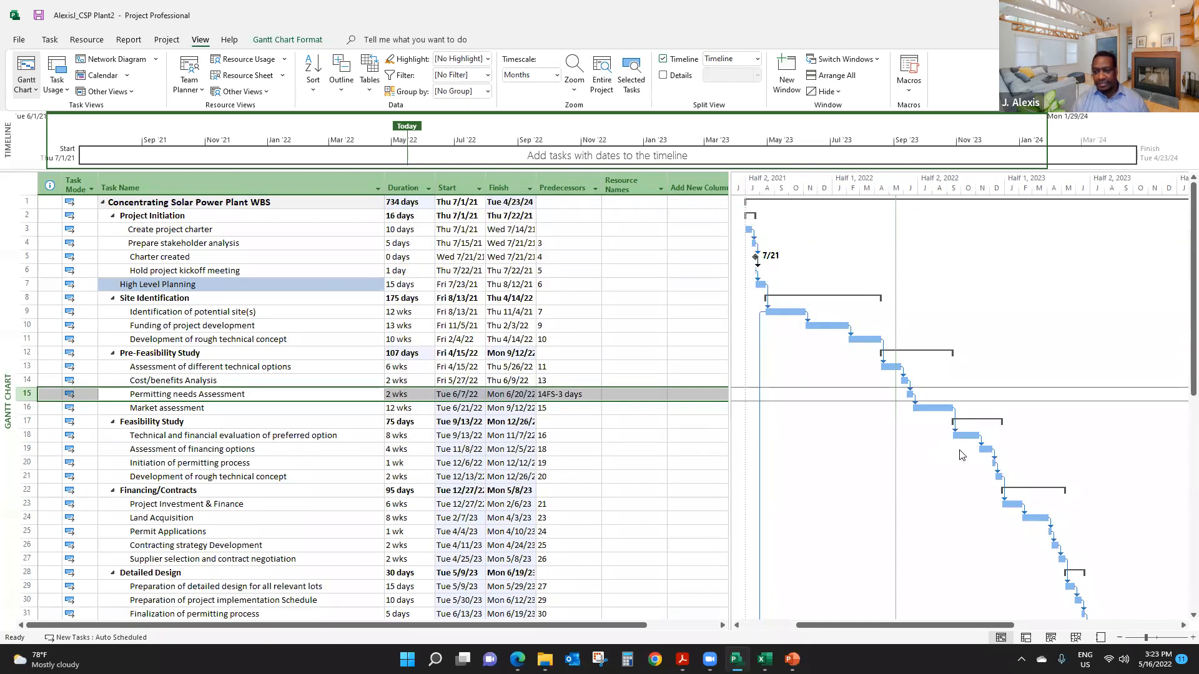
{"action": "left_click", "coordinate": [566, 420]}
{"action": "left_click", "coordinate": [565, 396]}
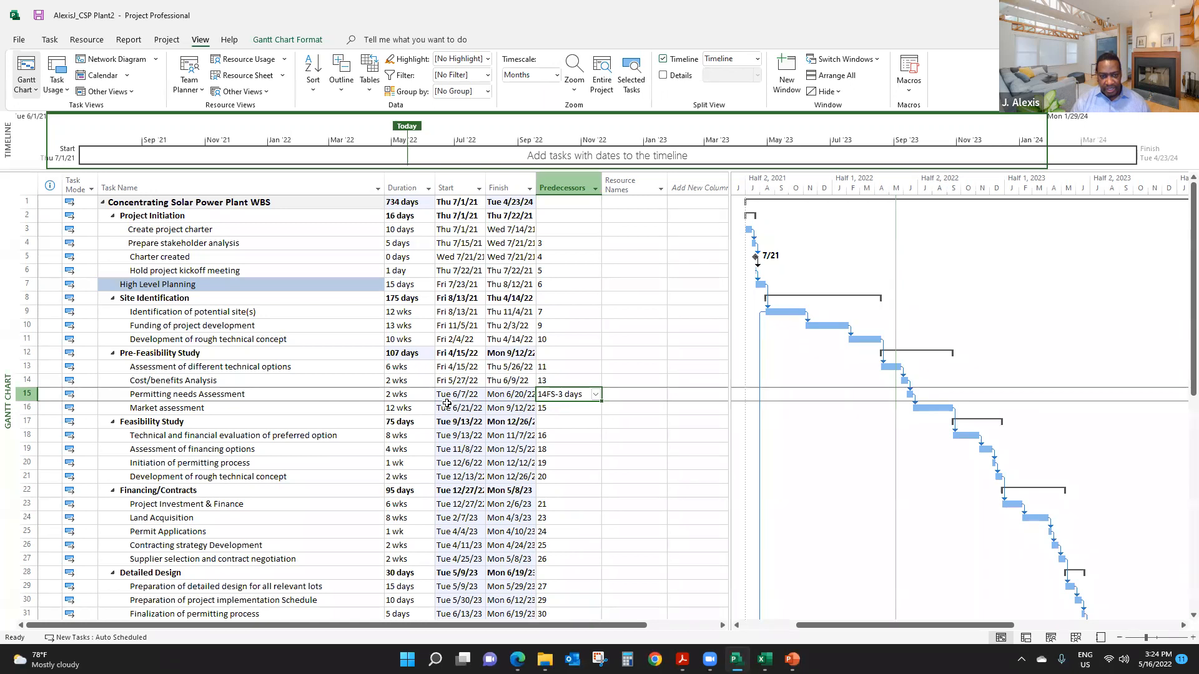
{"action": "left_click", "coordinate": [413, 381]}
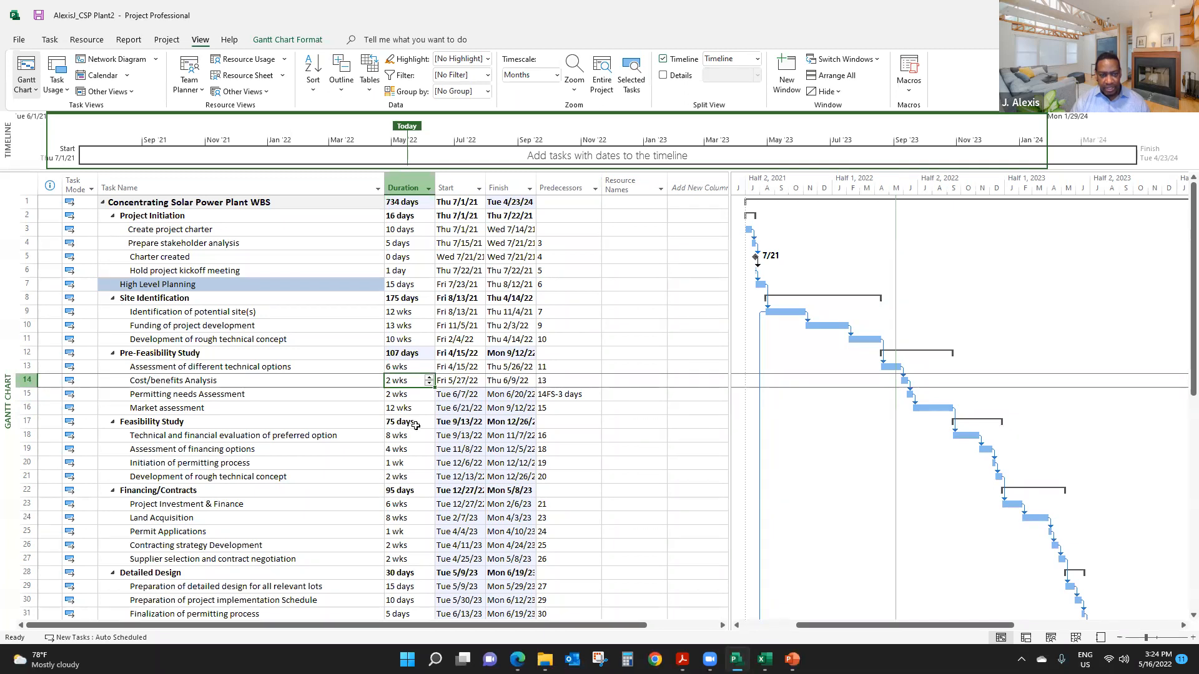
{"action": "left_click", "coordinate": [565, 394]}
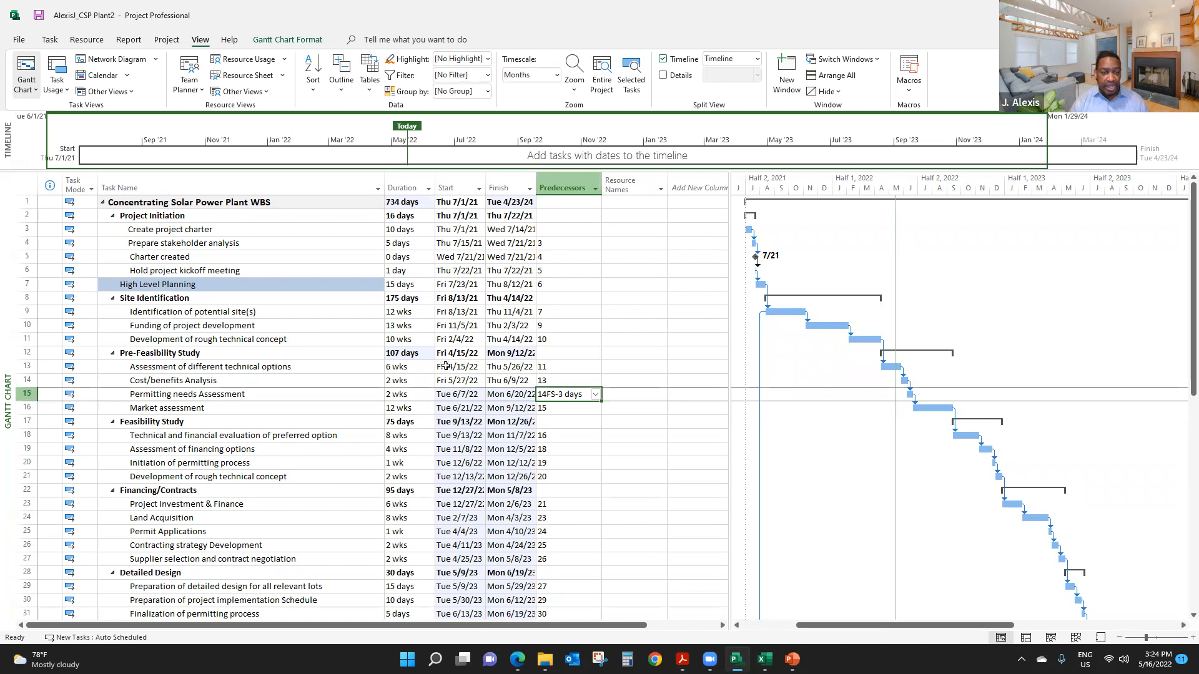
- Reset the predecessor of Permitting needs Assessment to plain 14, removing the lead time
{"action": "scroll", "coordinate": [462, 362], "scroll_direction": "down", "scroll_amount": 2}
{"action": "scroll", "coordinate": [437, 371], "scroll_direction": "up", "scroll_amount": 2}
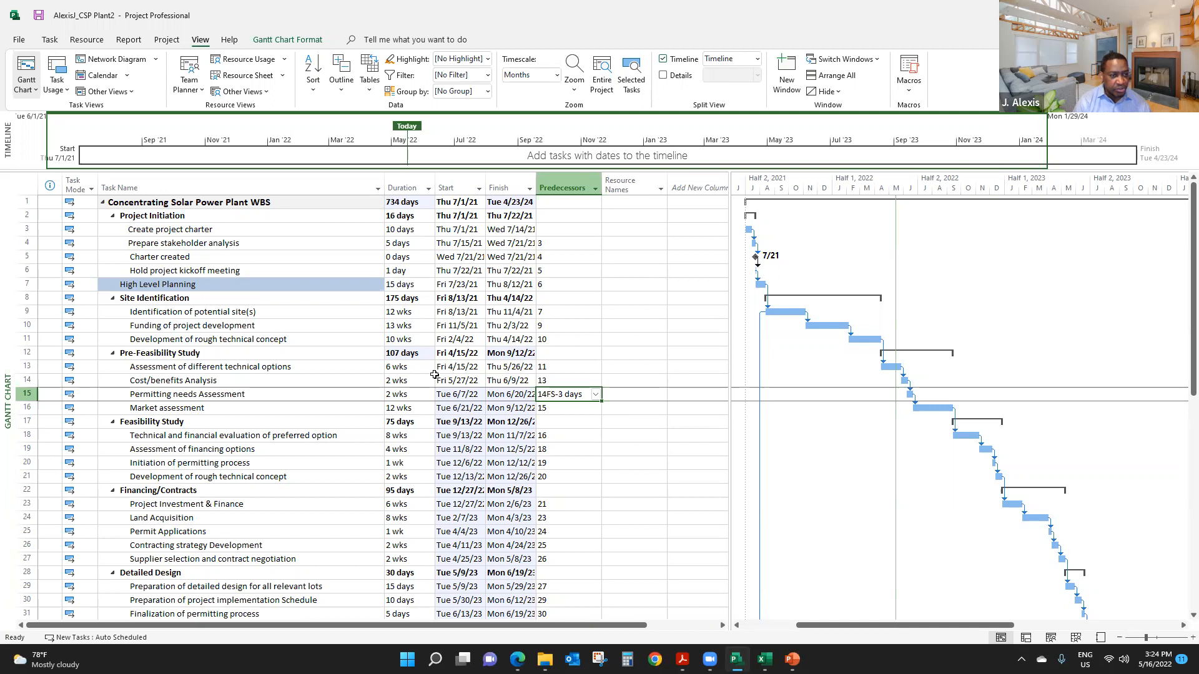
{"action": "type", "text": "14"}
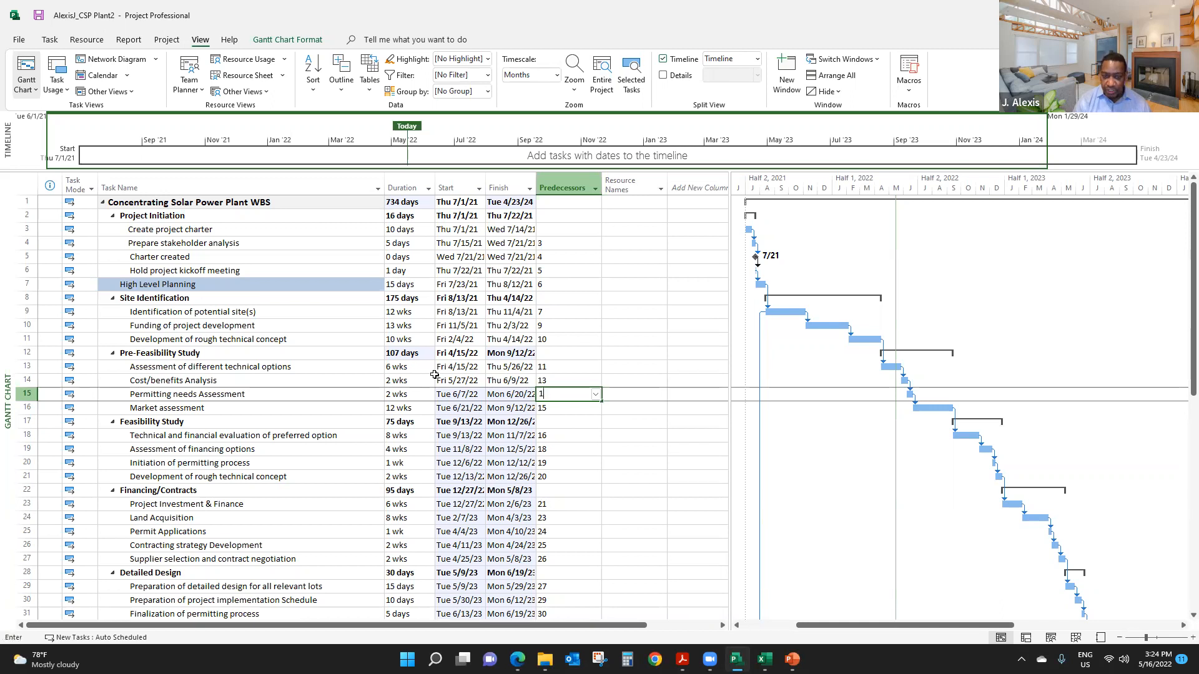
{"action": "key", "text": "Return"}
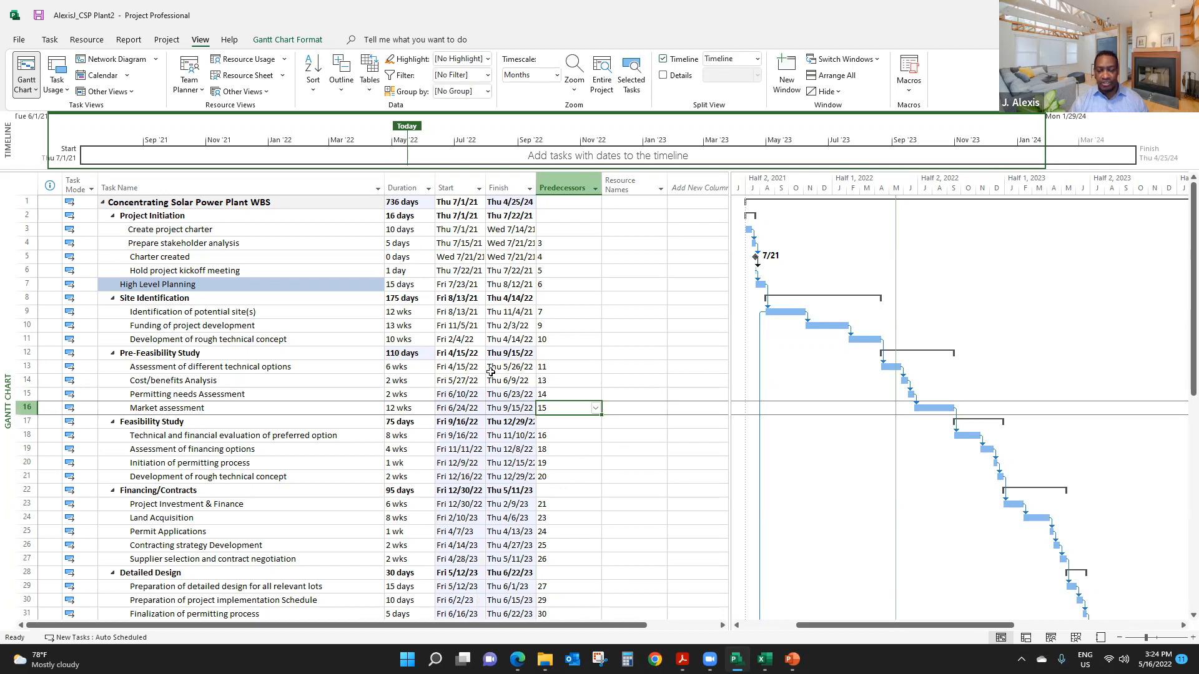
- Widen the Start column of the task table slightly
{"action": "scroll", "coordinate": [587, 430], "scroll_direction": "down", "scroll_amount": 14}
{"action": "scroll", "coordinate": [587, 425], "scroll_direction": "up", "scroll_amount": 14}
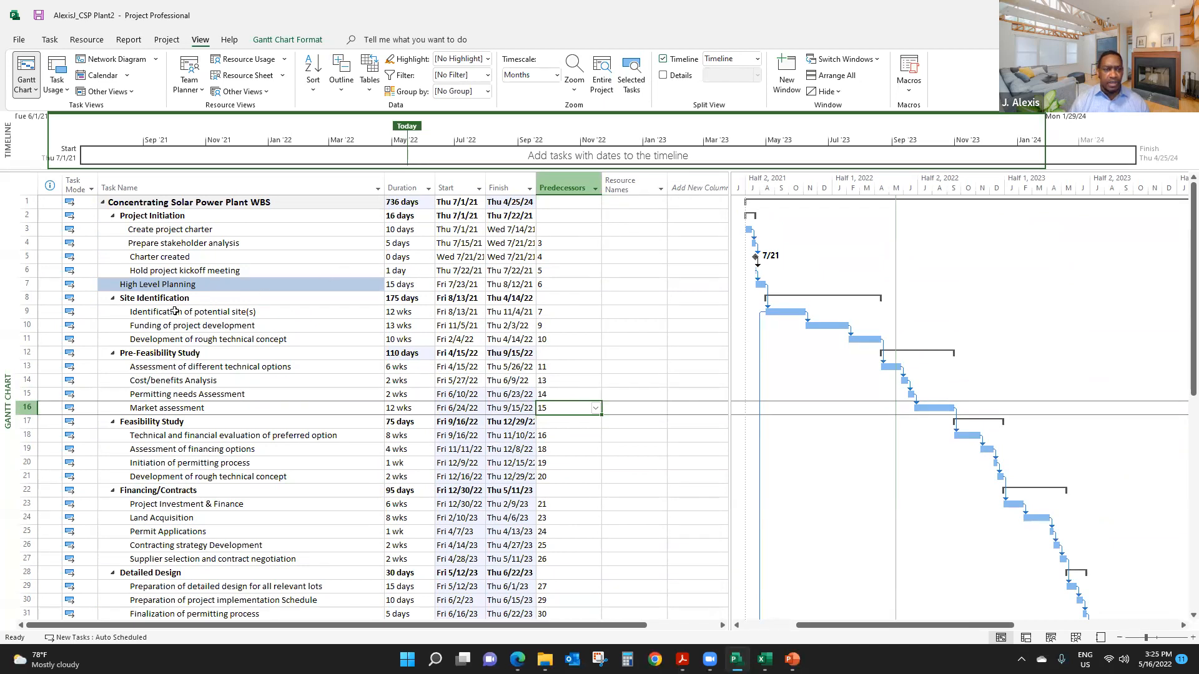
{"action": "mouse_move", "coordinate": [487, 181]}
{"action": "left_mouse_down"}
{"action": "mouse_move", "coordinate": [509, 181]}
{"action": "mouse_move", "coordinate": [497, 182]}
{"action": "left_mouse_up"}
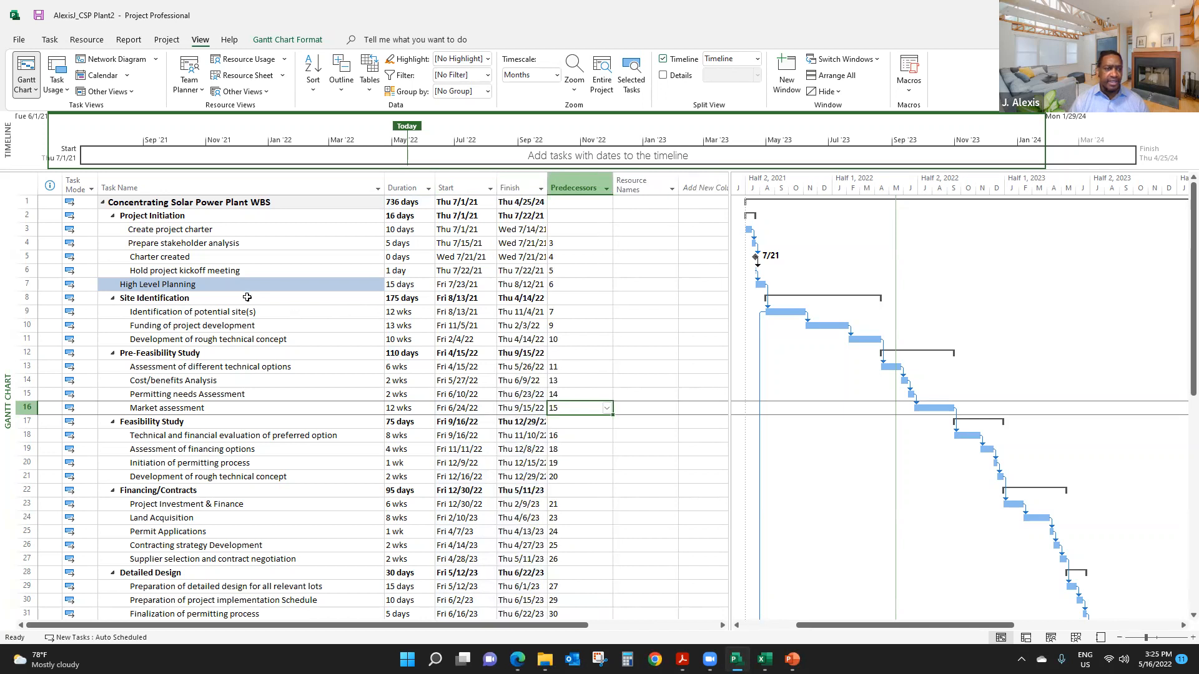
- Mark the tasks from Create project charter through Assessment of different technical options as 100% complete
{"action": "left_click", "coordinate": [189, 232]}
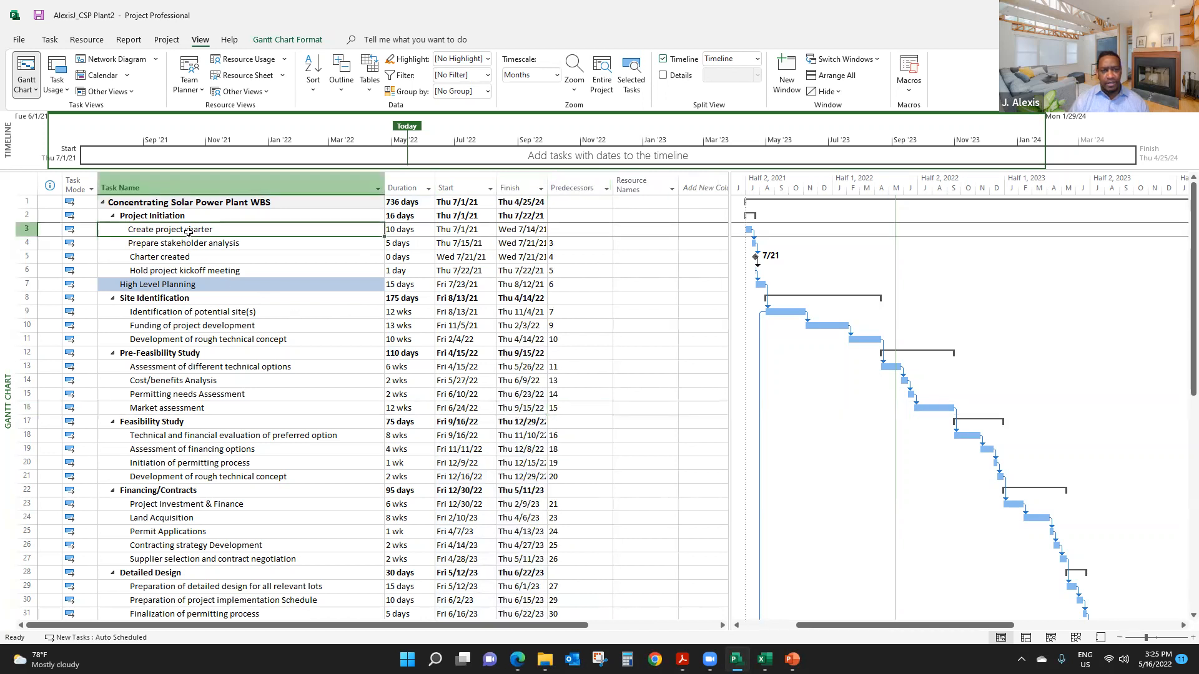
{"action": "left_click_drag", "start_coordinate": [189, 231], "coordinate": [229, 315]}
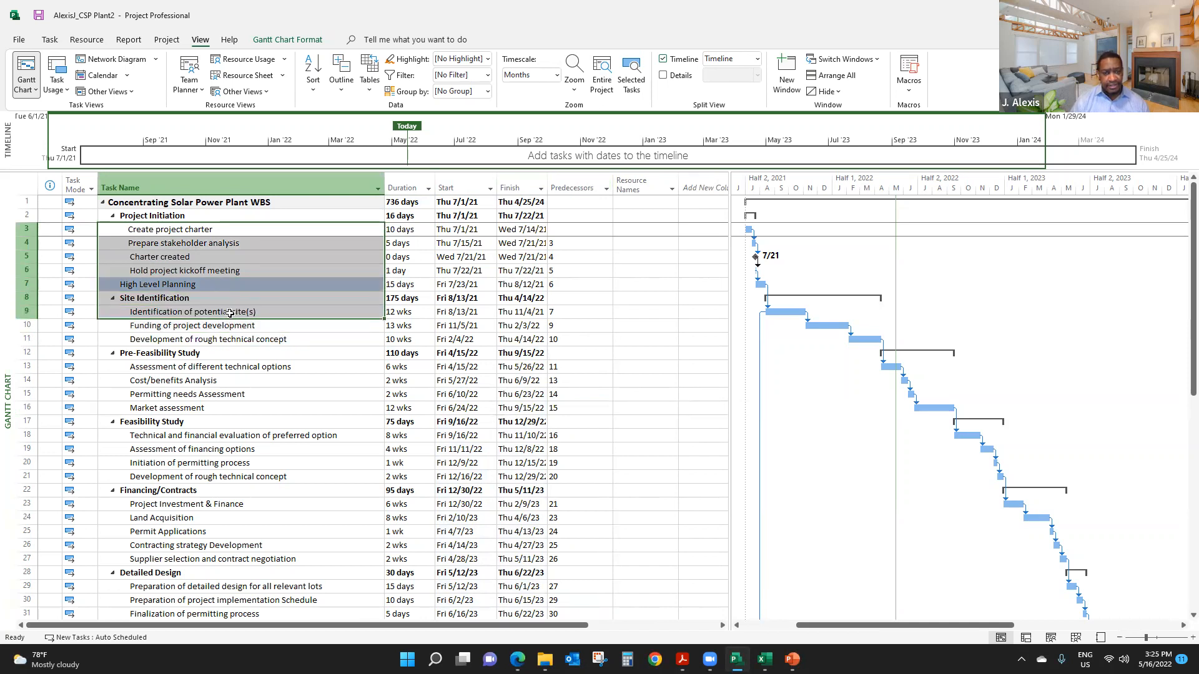
{"action": "left_click_drag", "start_coordinate": [230, 313], "coordinate": [242, 367]}
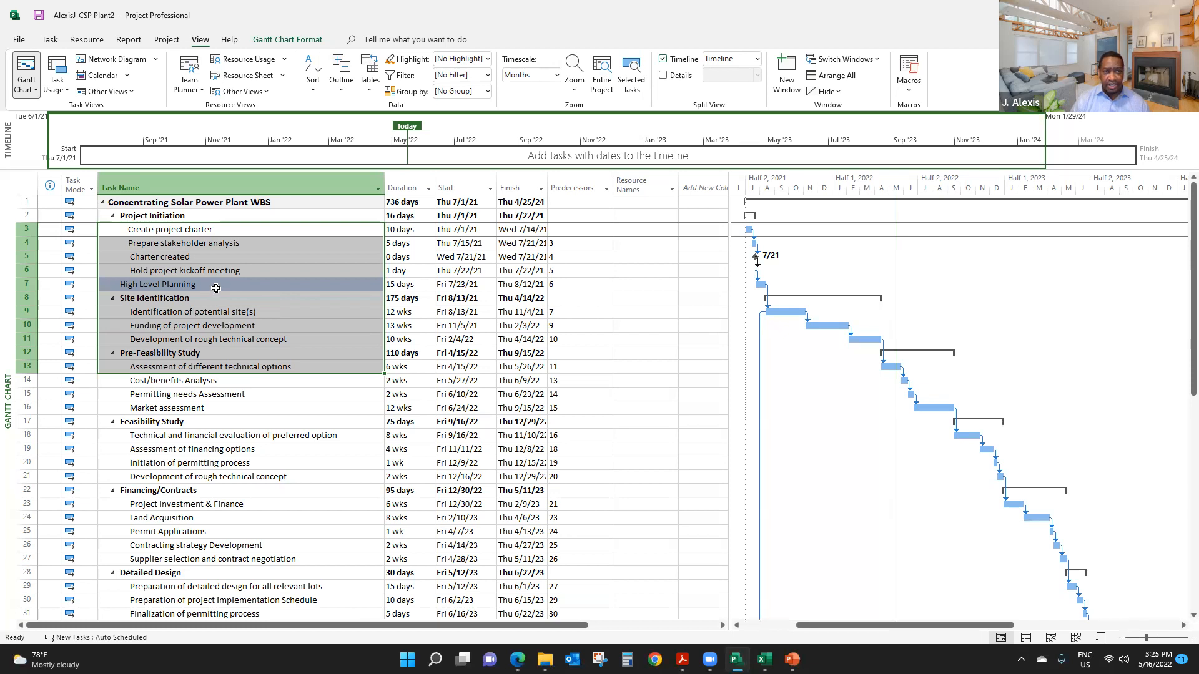
{"action": "left_click", "coordinate": [50, 40]}
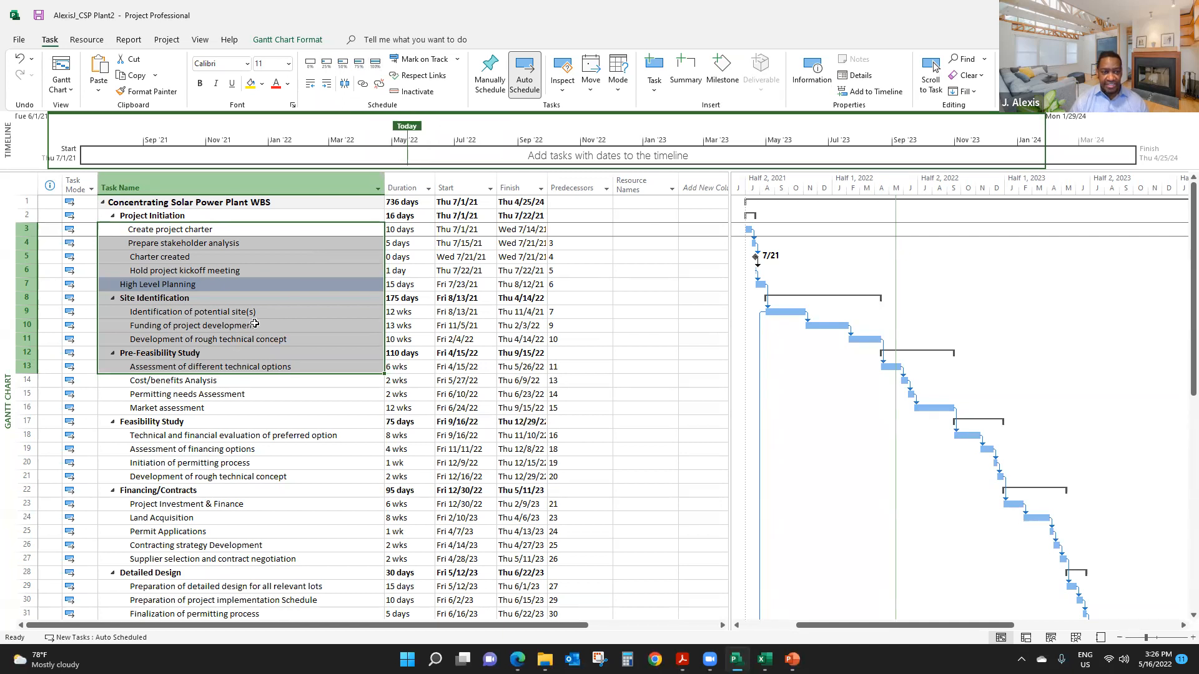
{"action": "left_click", "coordinate": [377, 65]}
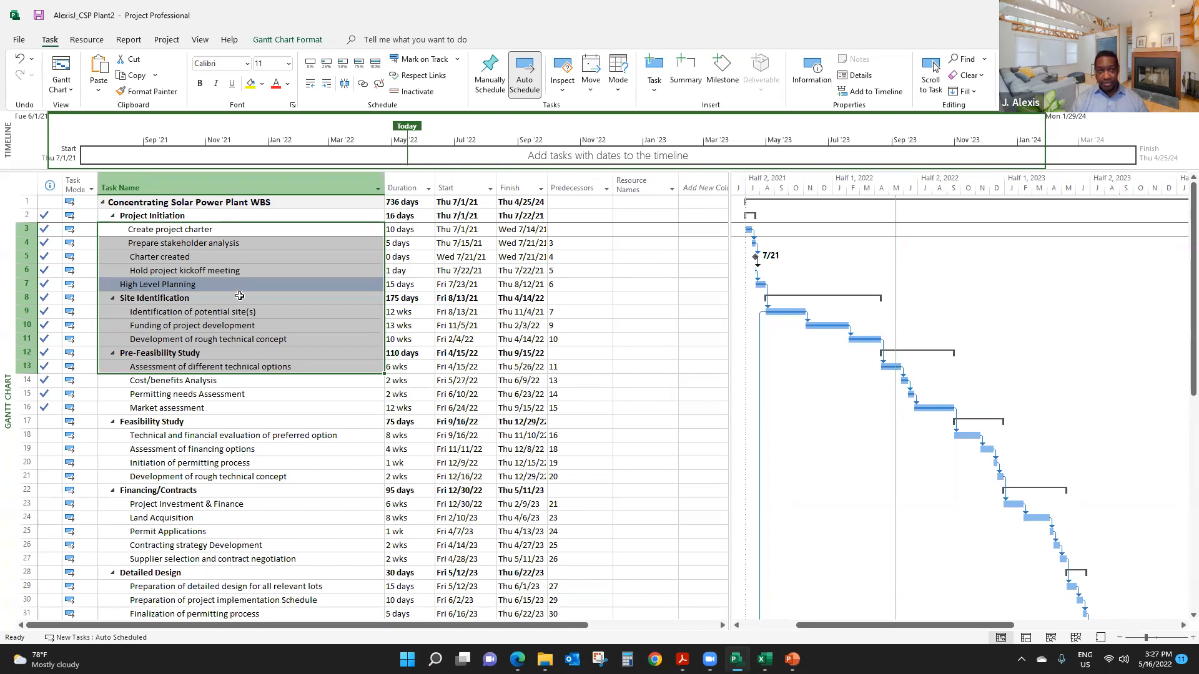
- Reset the selected tasks to 0% complete and clear the multi-task selection
{"action": "left_click", "coordinate": [311, 63]}
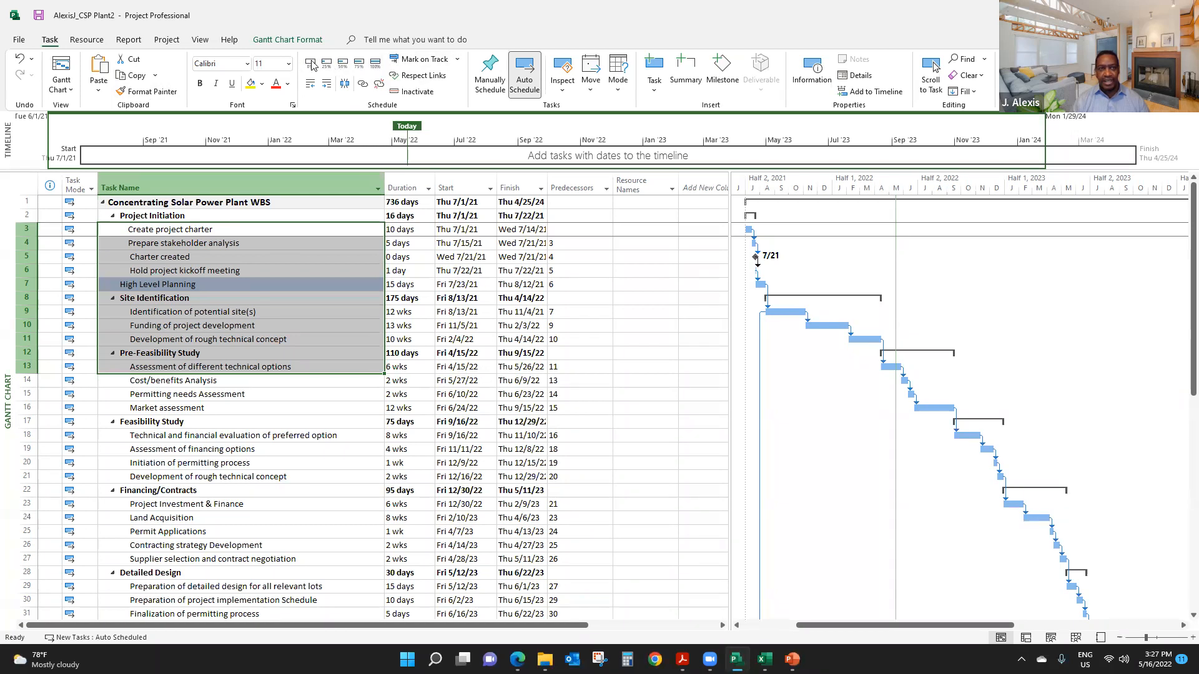
{"action": "left_click", "coordinate": [233, 367]}
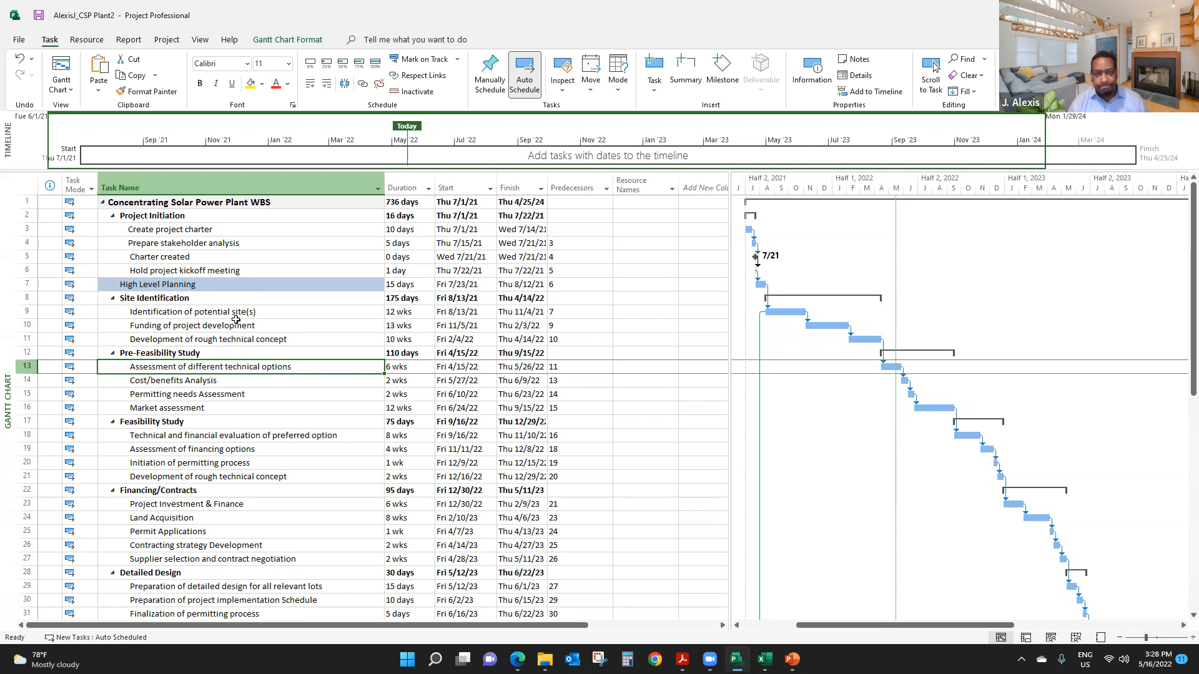
{"action": "left_click", "coordinate": [236, 325]}
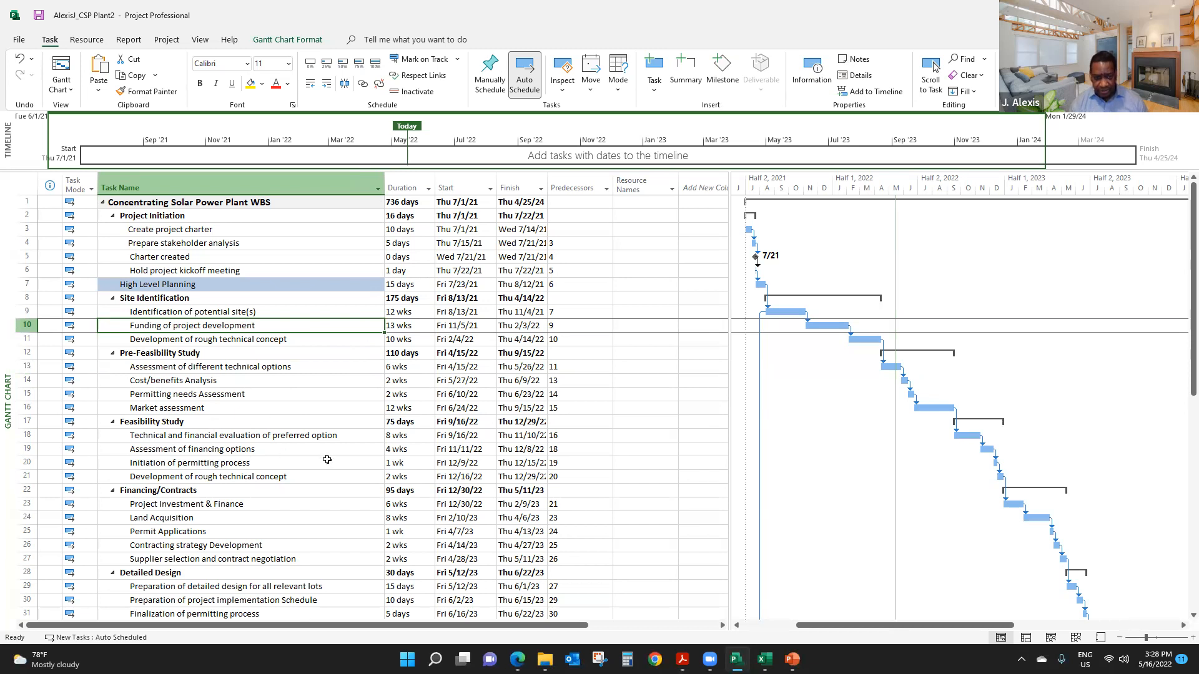
- Display the project's Resource Sheet view and switch to the Project Data File_CSP File_WORKSHOP workbook in Excel
{"action": "scroll", "coordinate": [326, 460], "scroll_direction": "down", "scroll_amount": 6}
{"action": "scroll", "coordinate": [437, 437], "scroll_direction": "up", "scroll_amount": 5}
{"action": "scroll", "coordinate": [645, 422], "scroll_direction": "down", "scroll_amount": 1}
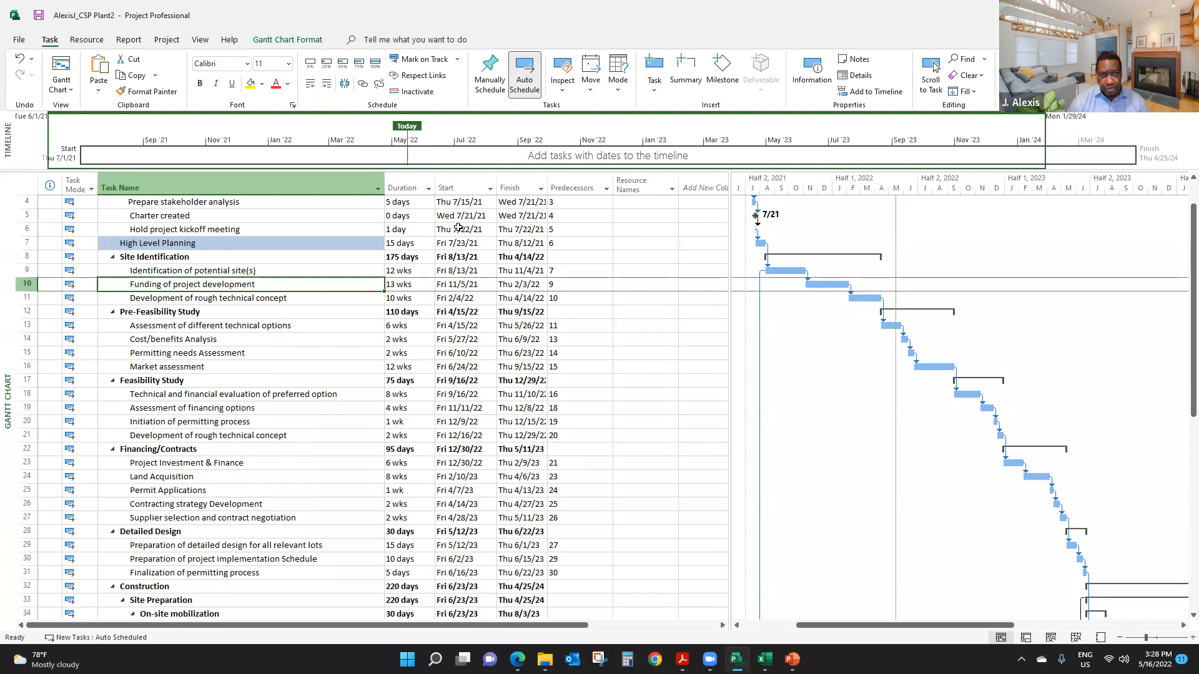
{"action": "left_click", "coordinate": [201, 40]}
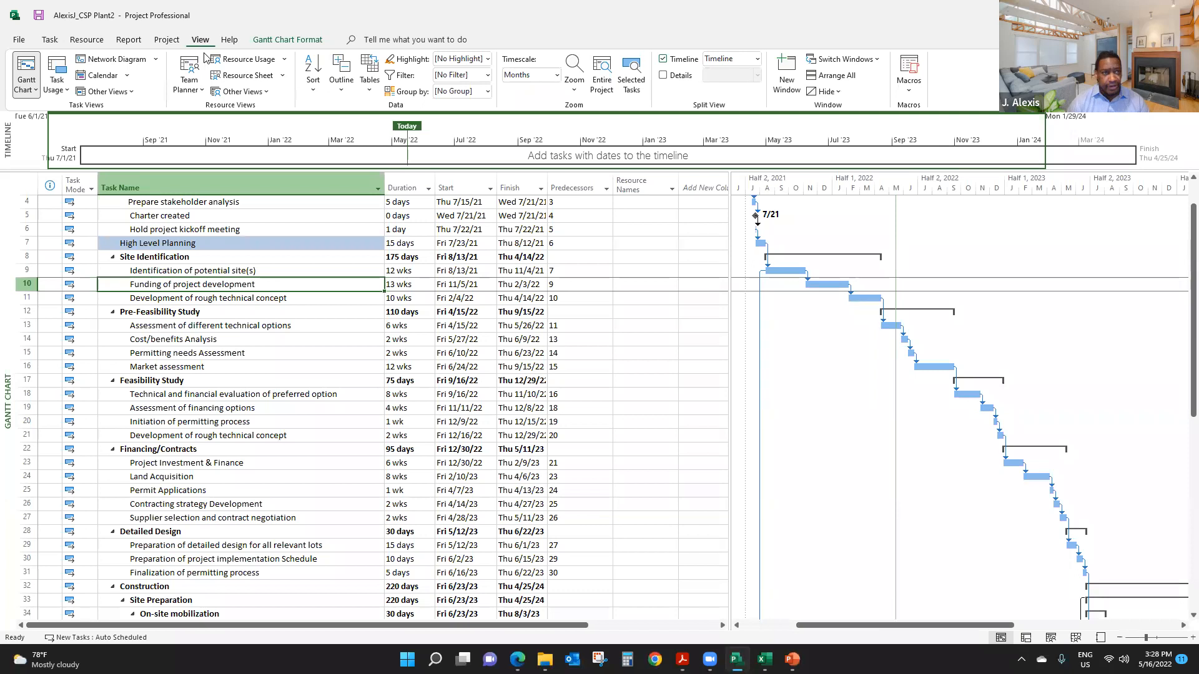
{"action": "left_click", "coordinate": [242, 75]}
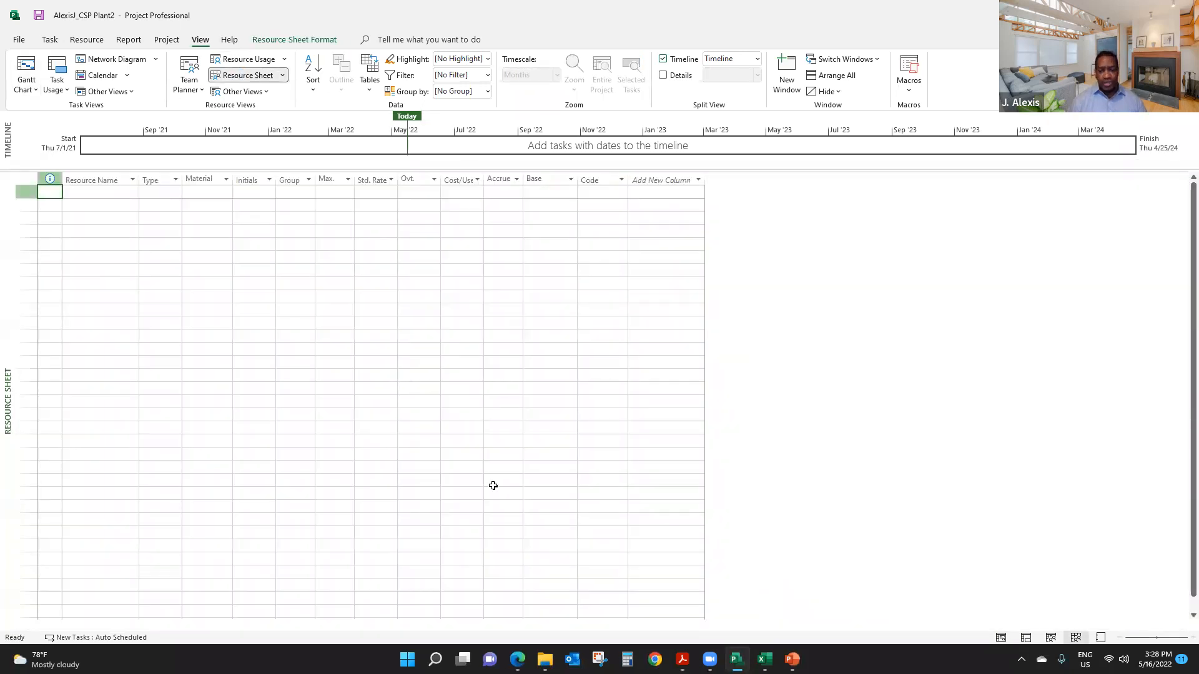
{"action": "mouse_move", "coordinate": [765, 659]}
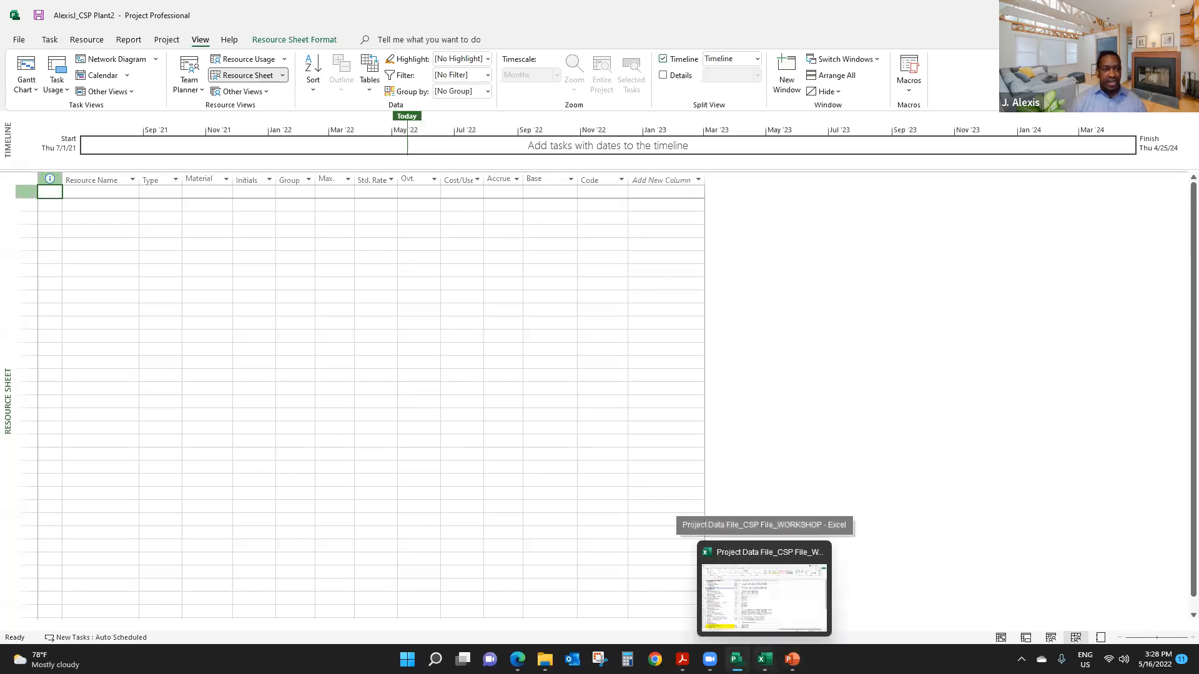
{"action": "left_click", "coordinate": [764, 596]}
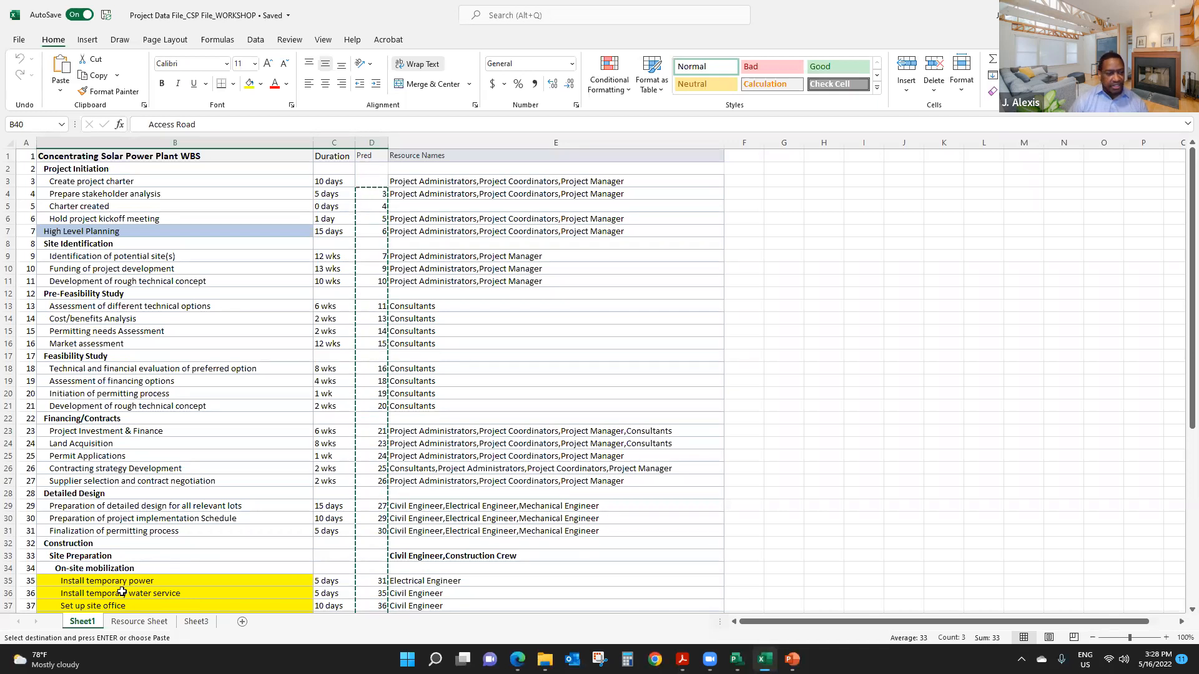
- Show the workbook's Resource Sheet worksheet from its first row and widen the Base Calendar column so its heading fits on one line
{"action": "left_click", "coordinate": [138, 622]}
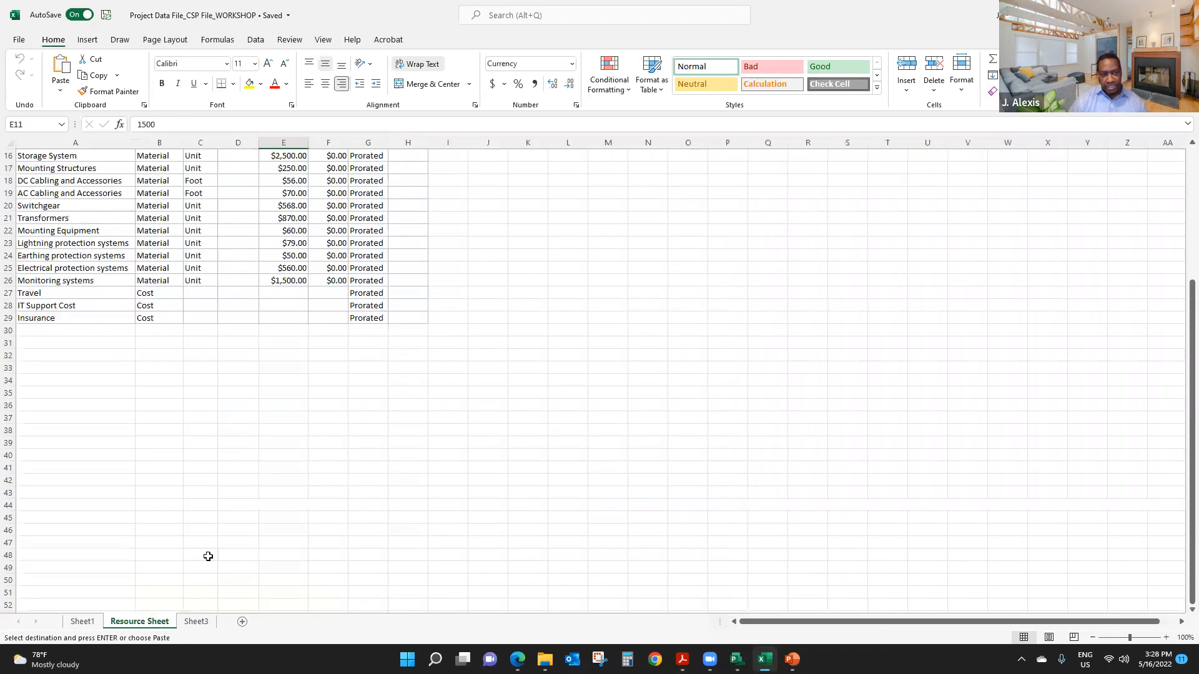
{"action": "scroll", "coordinate": [288, 421], "scroll_direction": "up", "scroll_amount": 5}
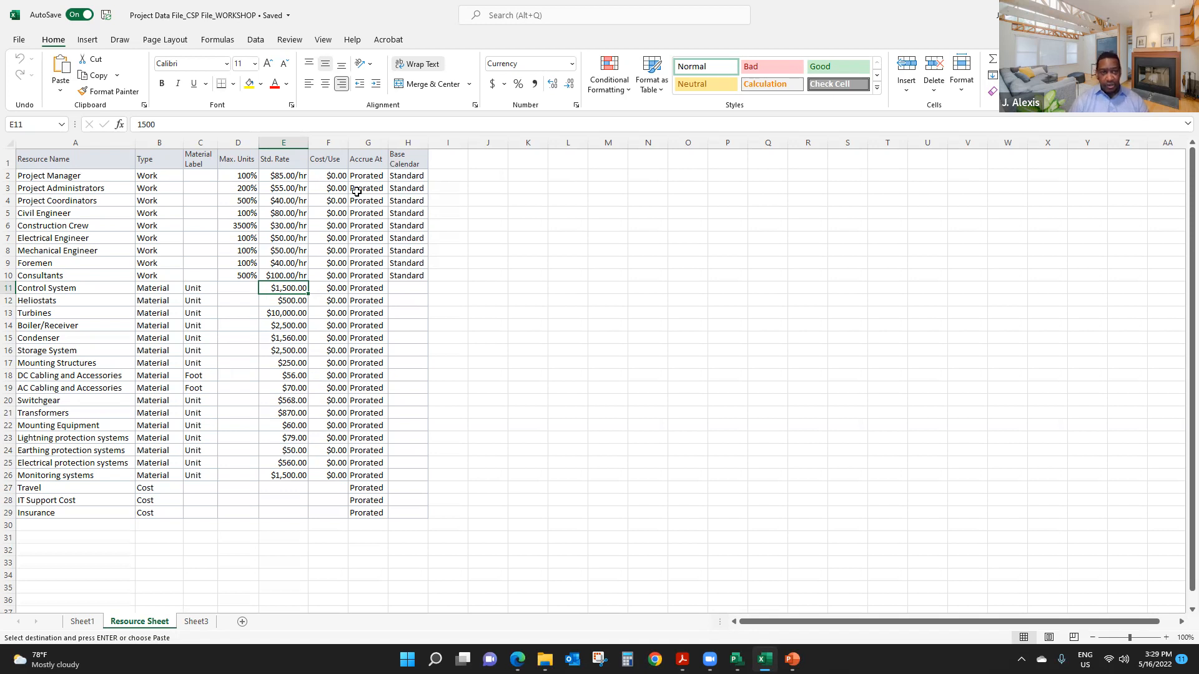
{"action": "left_click_drag", "start_coordinate": [429, 151], "coordinate": [443, 151]}
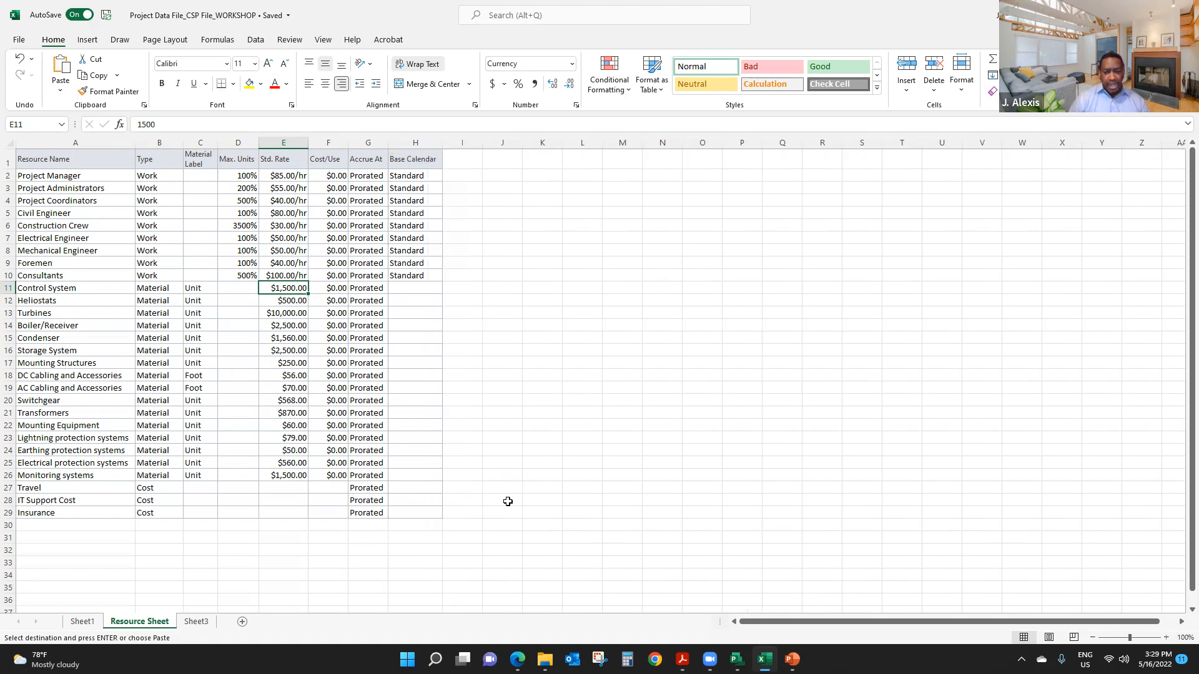
- Switch to Microsoft Project and hide the Initials and Group columns of the resource table
{"action": "mouse_move", "coordinate": [737, 659]}
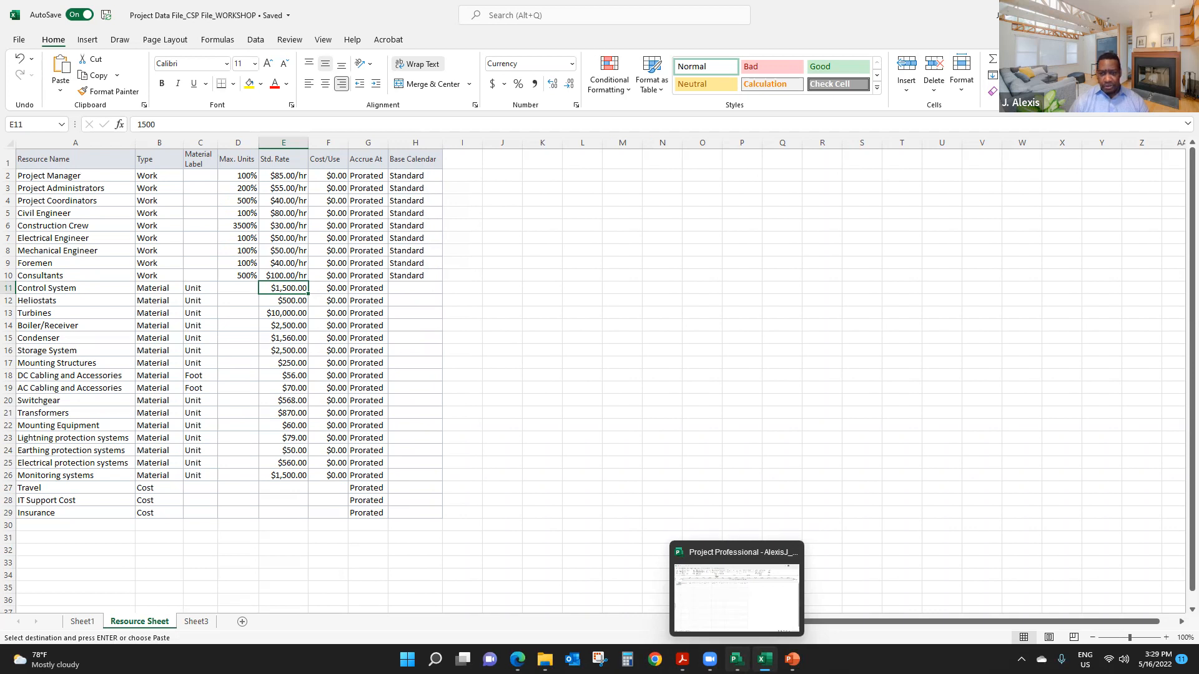
{"action": "left_click", "coordinate": [737, 597]}
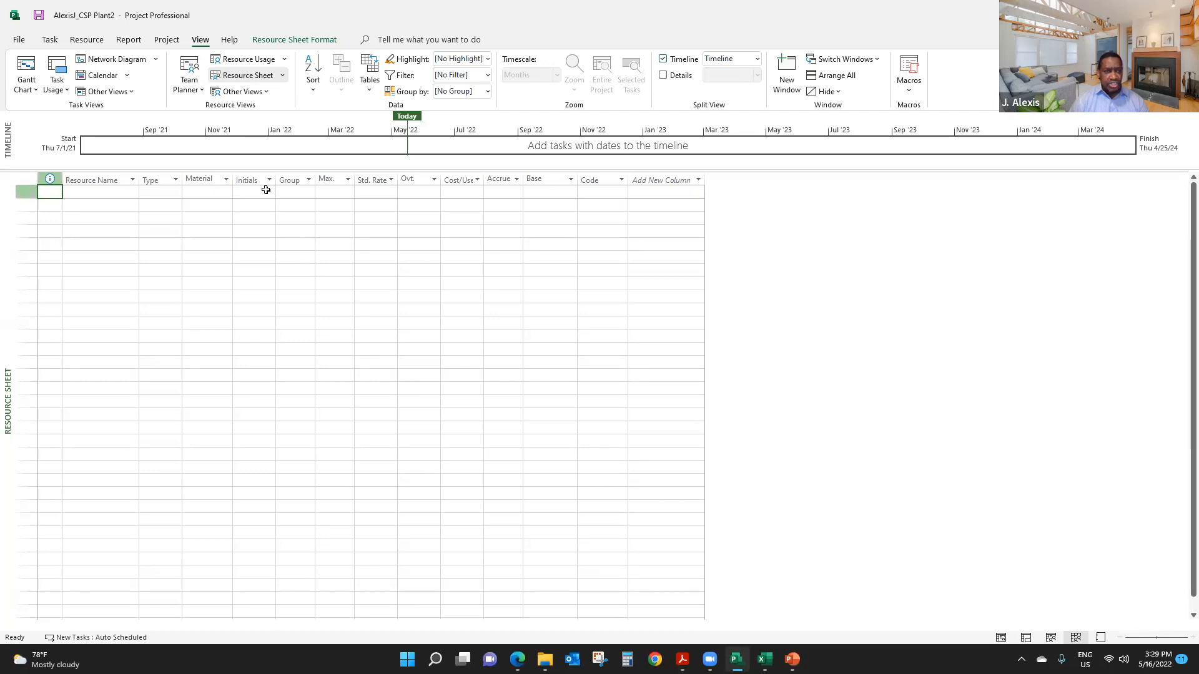
{"action": "left_click", "coordinate": [248, 180]}
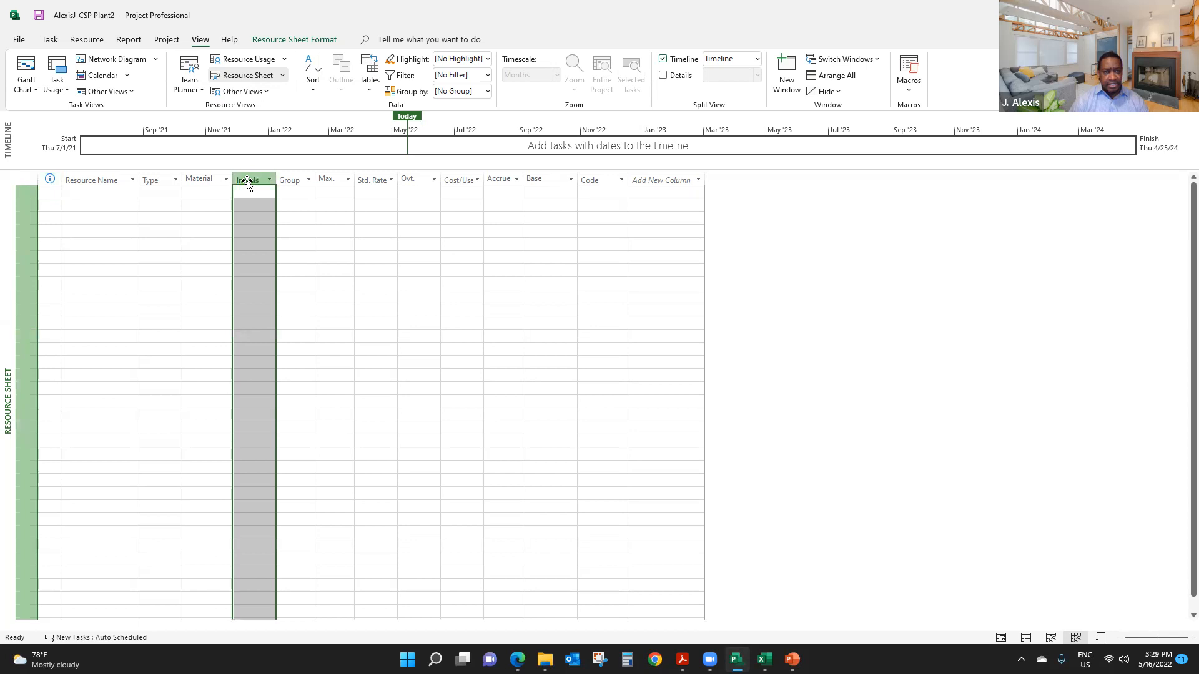
{"action": "right_click", "coordinate": [248, 181]}
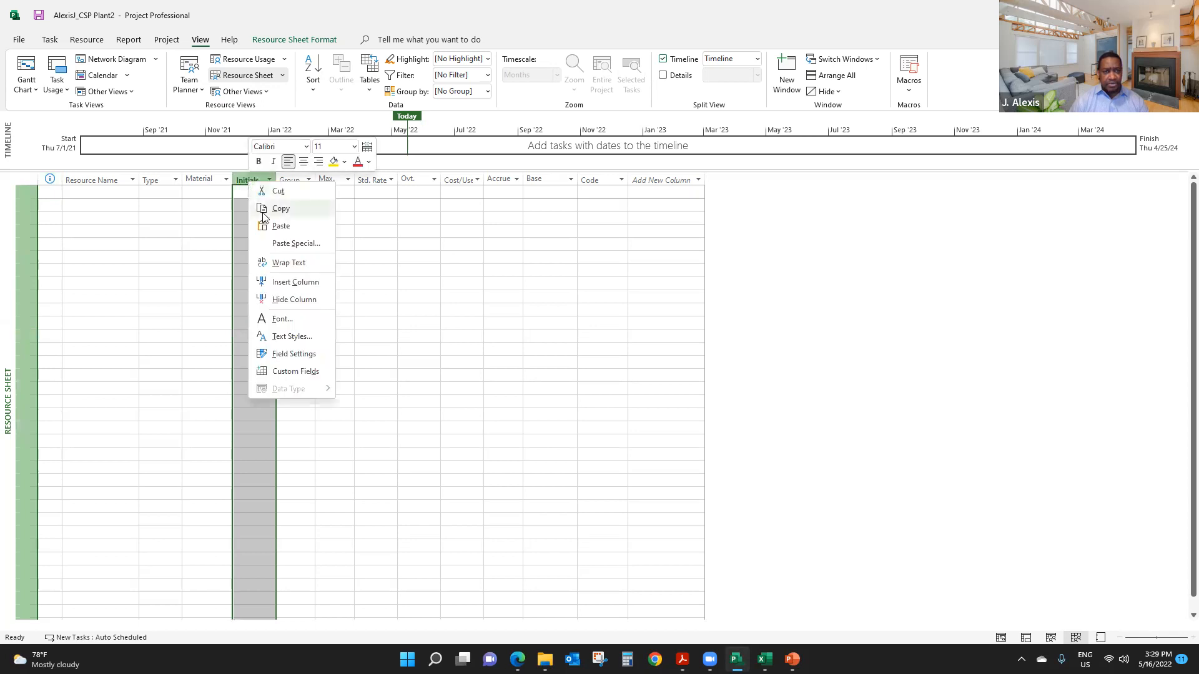
{"action": "left_click", "coordinate": [302, 301]}
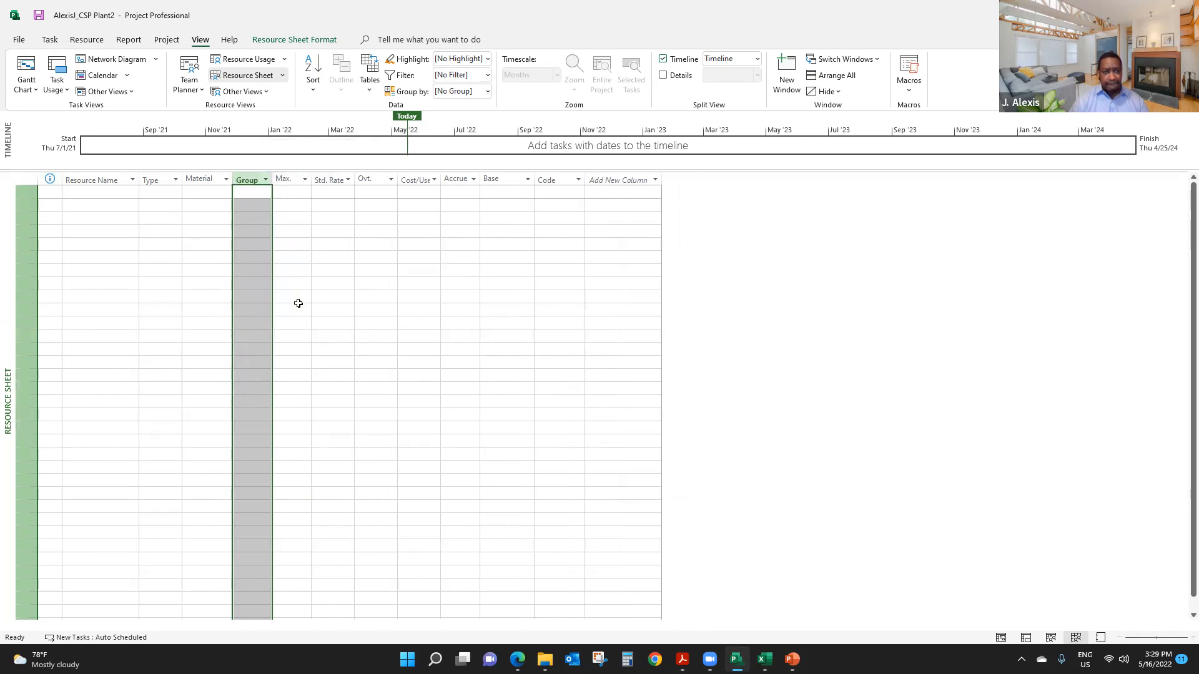
{"action": "right_click", "coordinate": [245, 181]}
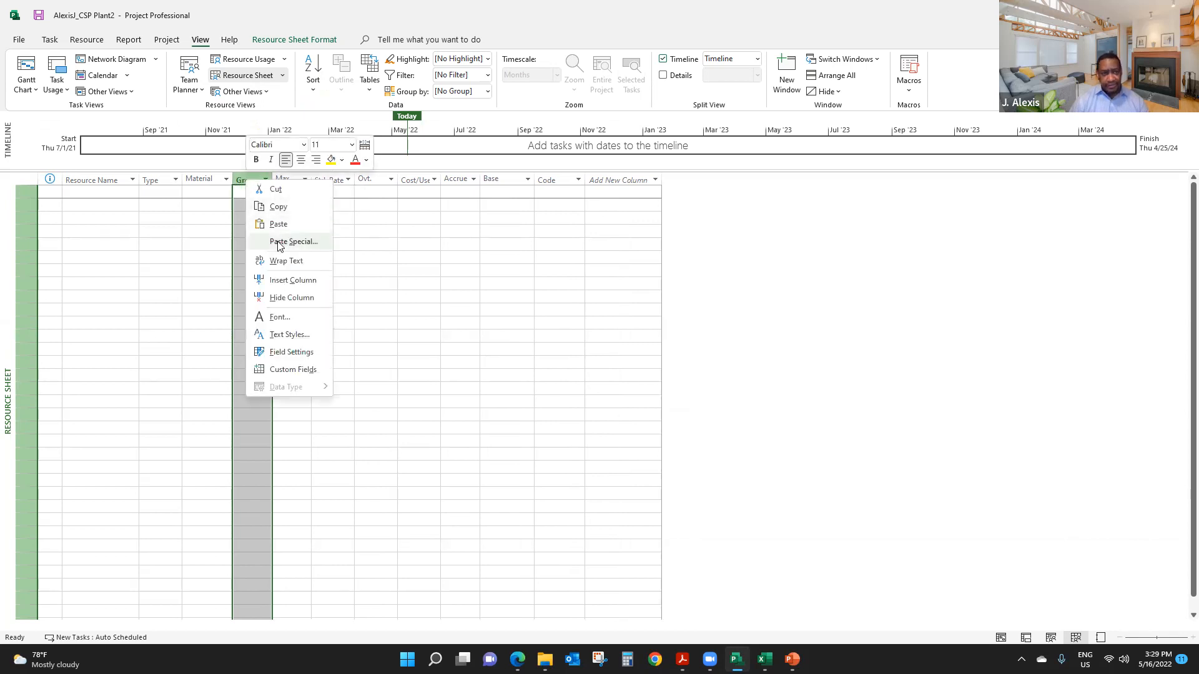
{"action": "left_click", "coordinate": [292, 297]}
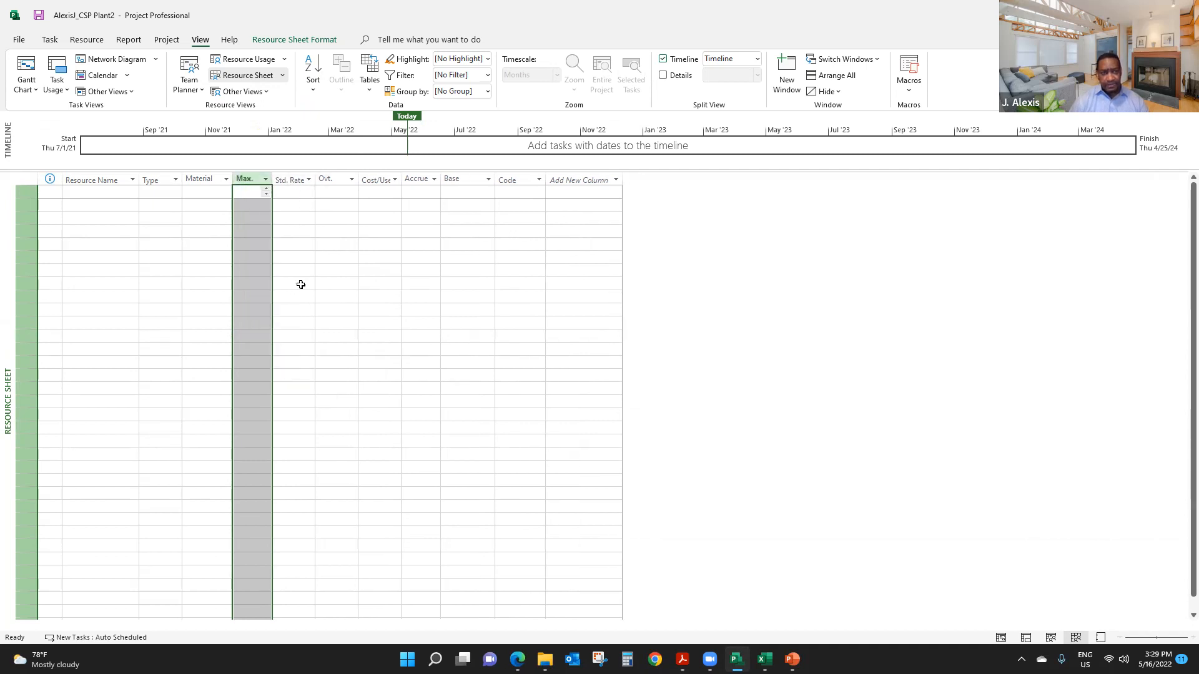
- Hide the Ovt. rate column of the resource table and select the first empty Resource Name cell
{"action": "left_click", "coordinate": [328, 187]}
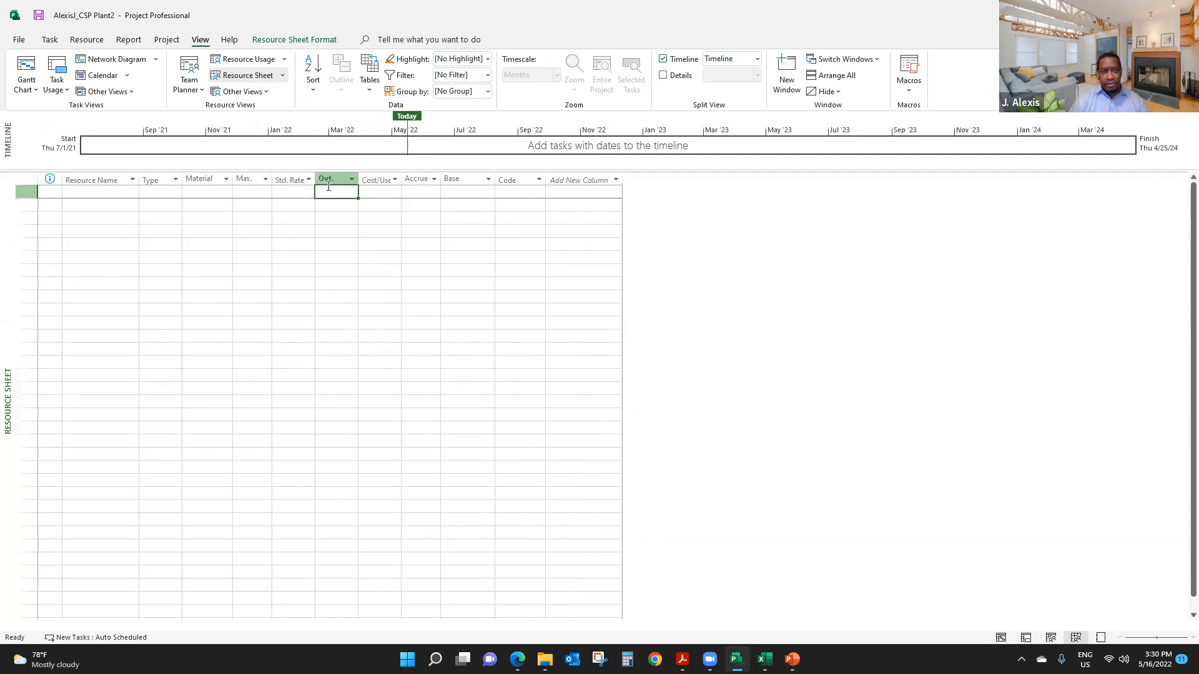
{"action": "left_click", "coordinate": [328, 178]}
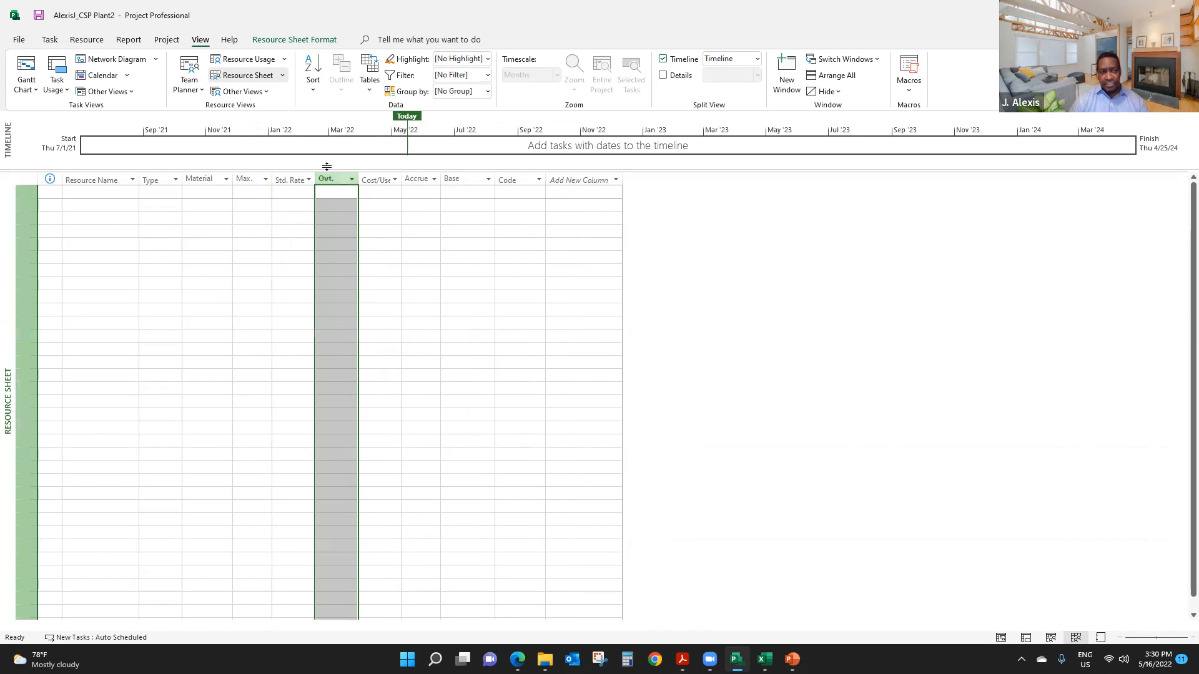
{"action": "right_click", "coordinate": [328, 183]}
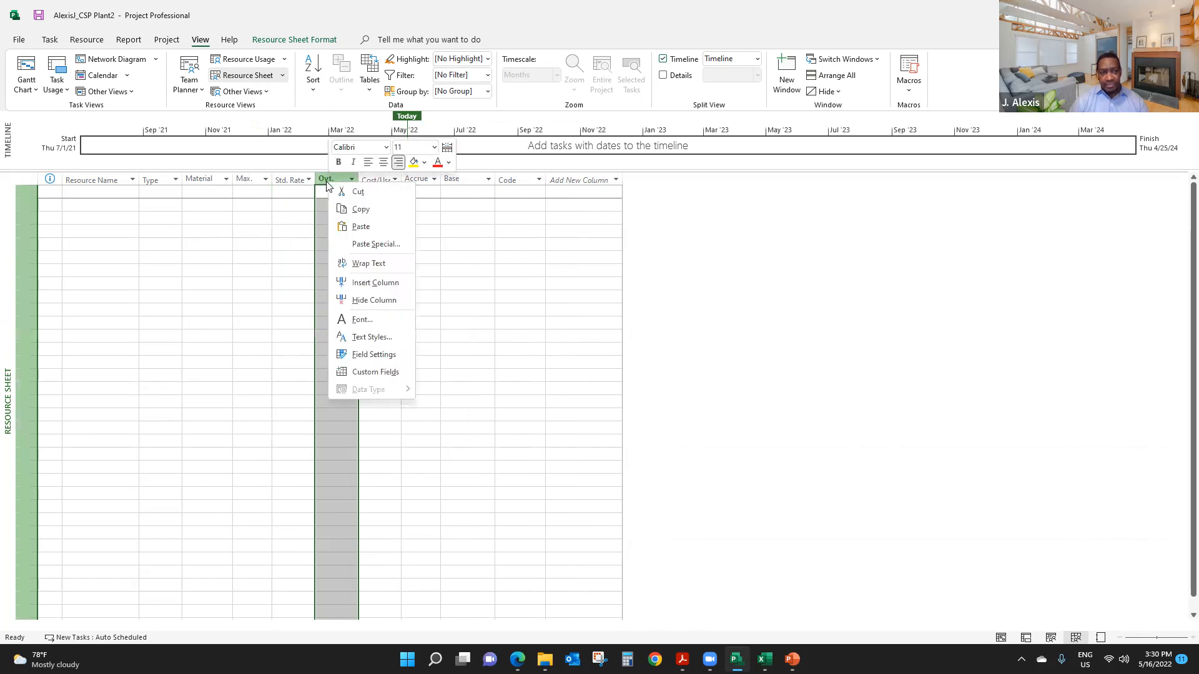
{"action": "left_click", "coordinate": [372, 300]}
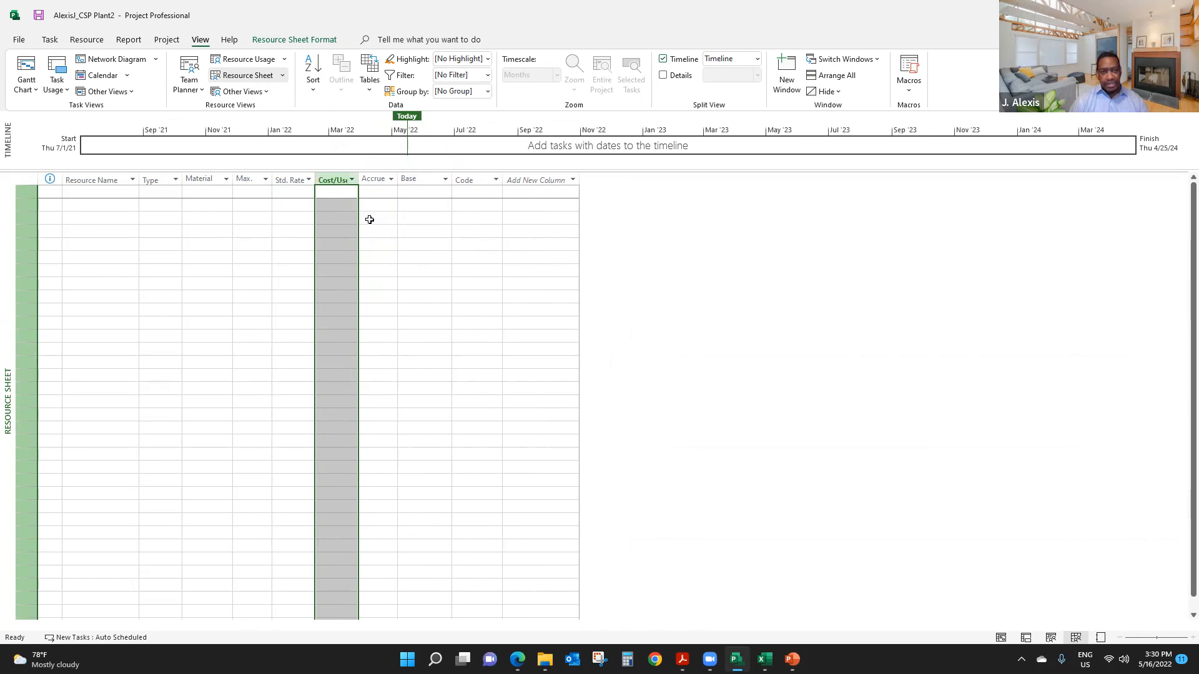
{"action": "left_click", "coordinate": [381, 180]}
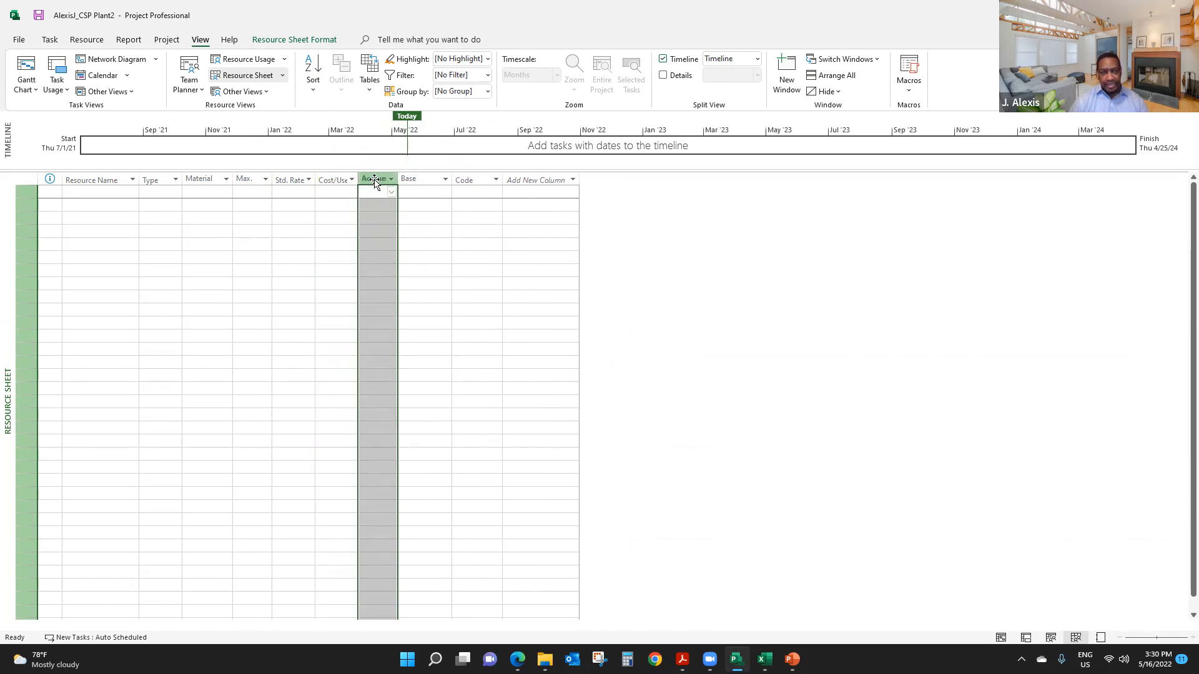
{"action": "left_click", "coordinate": [423, 181]}
{"action": "left_click", "coordinate": [100, 192]}
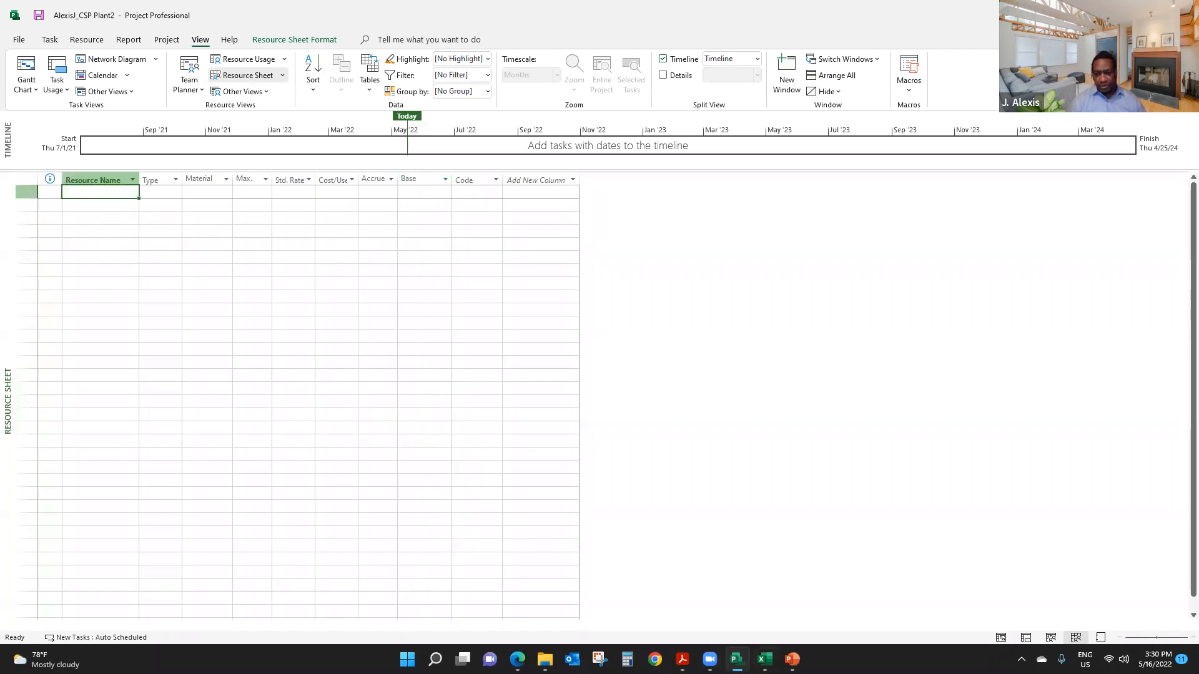
- Switch to Excel and copy the resource data in A2:H30, from Project Manager down past Insurance, without the header row
{"action": "left_click", "coordinate": [765, 660]}
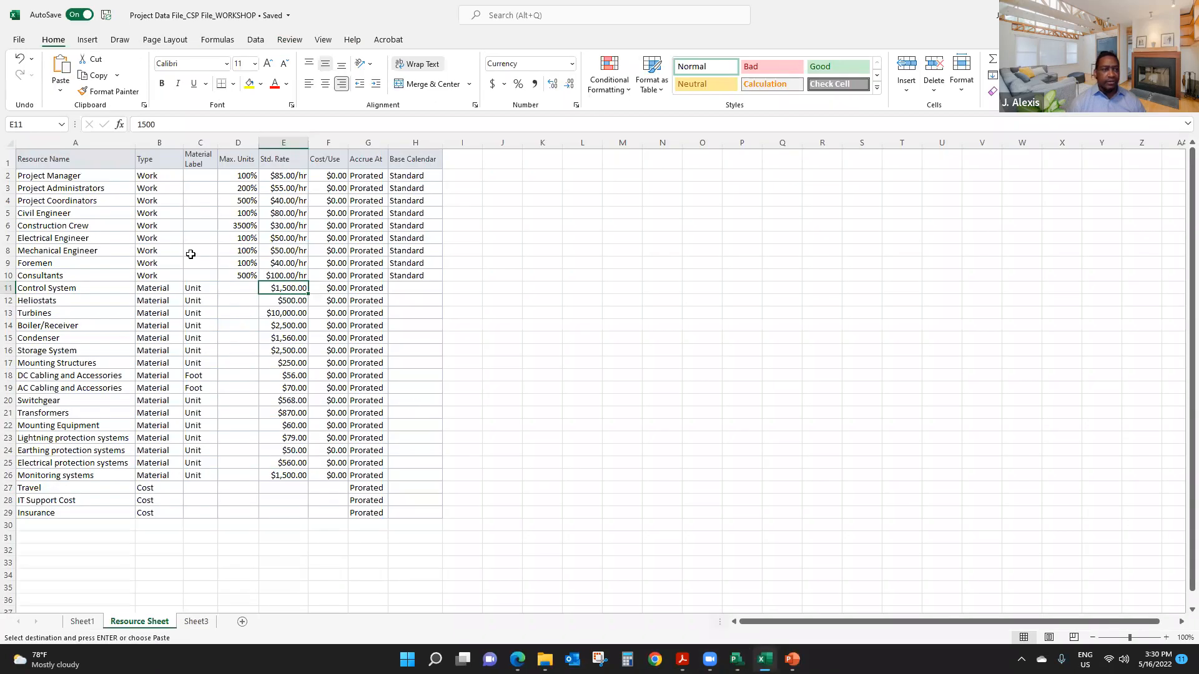
{"action": "left_click", "coordinate": [56, 176]}
{"action": "left_click_drag", "start_coordinate": [56, 176], "coordinate": [397, 527]}
{"action": "left_click", "coordinate": [83, 209]}
{"action": "left_click", "coordinate": [70, 178]}
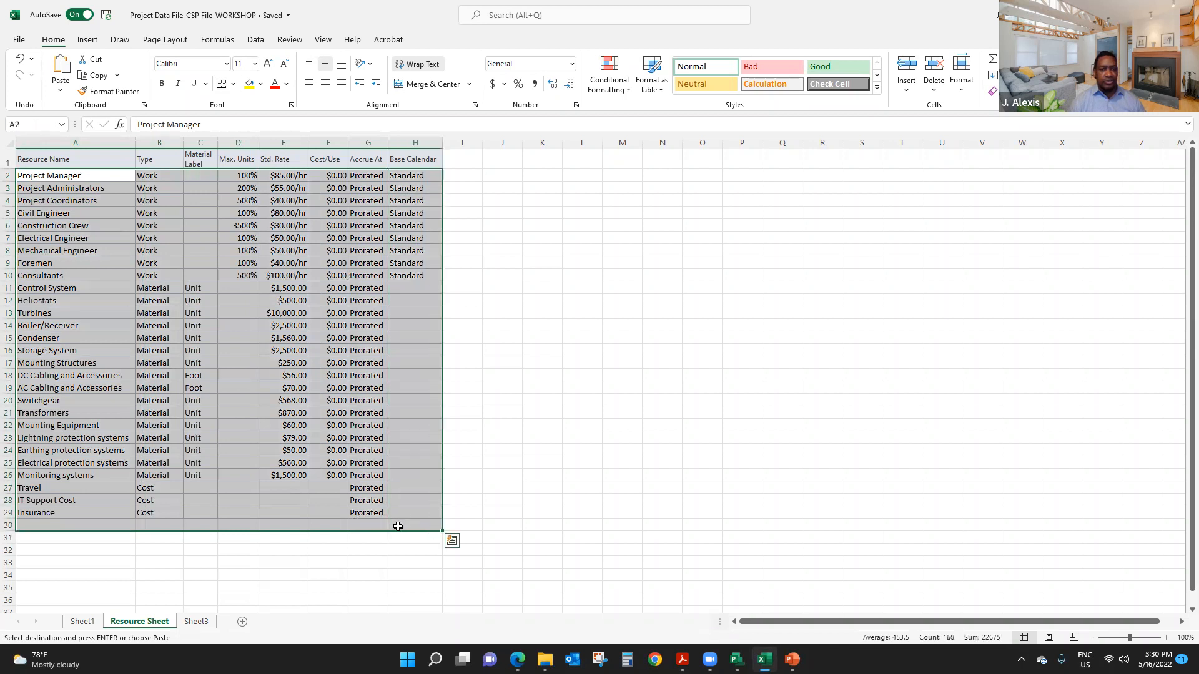
{"action": "right_click", "coordinate": [413, 438]}
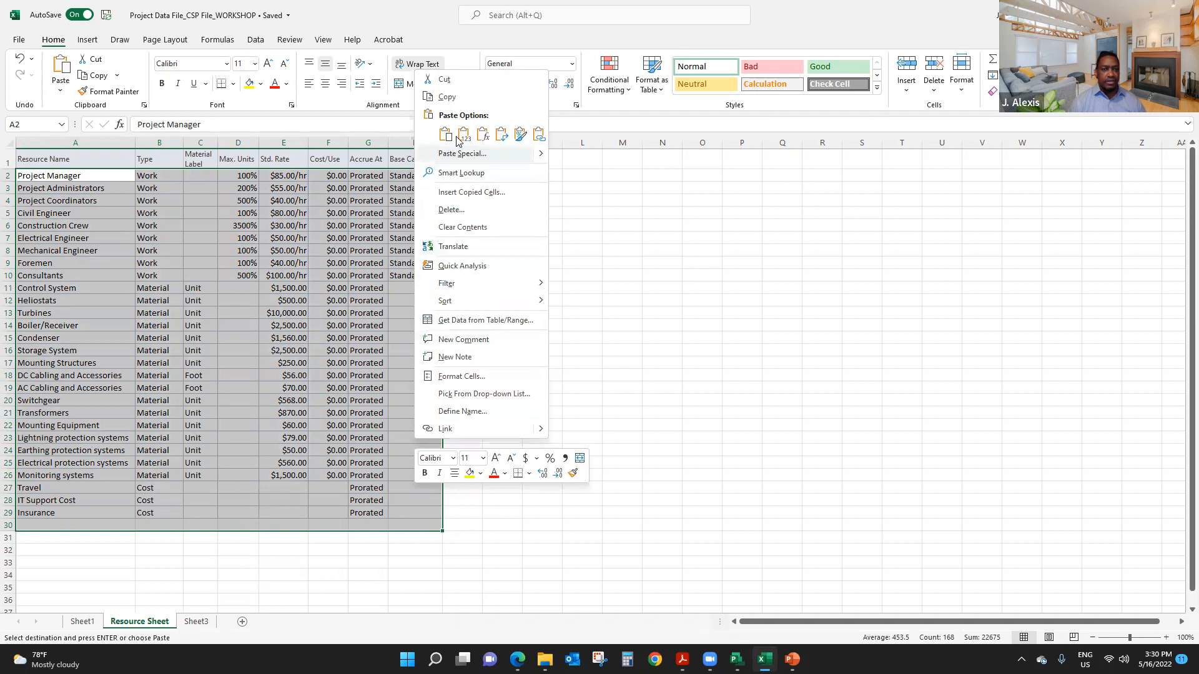
{"action": "left_click", "coordinate": [448, 97]}
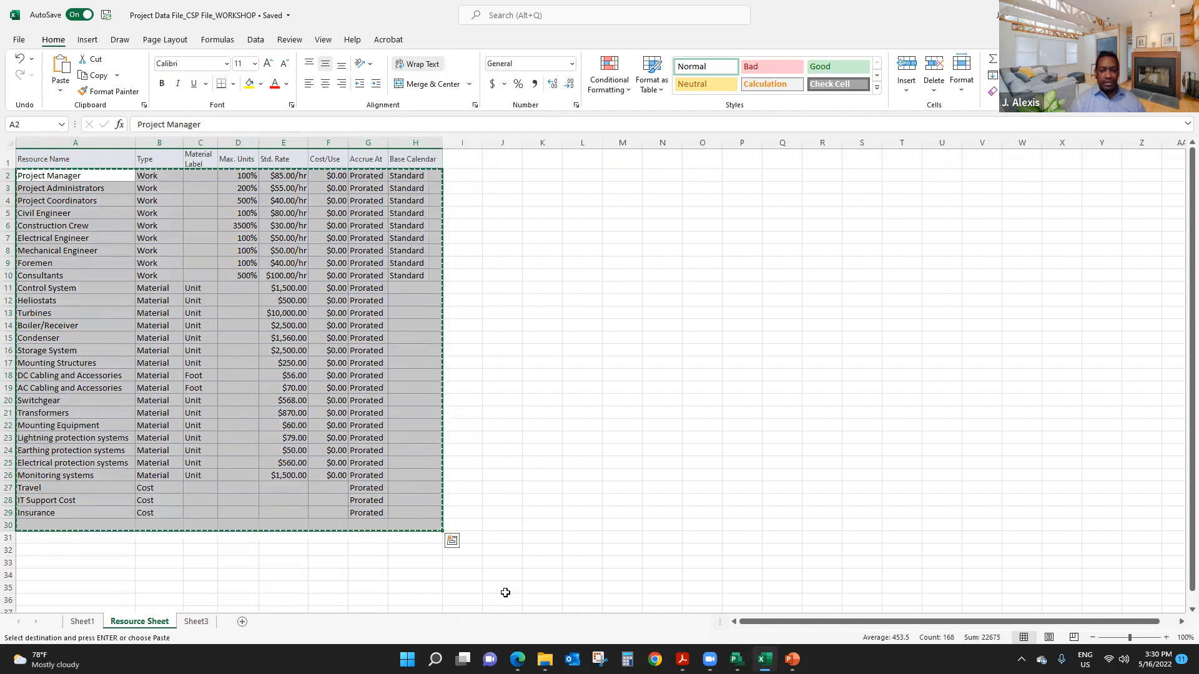
- Switch to Microsoft Project and paste the copied resource data starting at the first Resource Name cell
{"action": "left_click", "coordinate": [737, 659]}
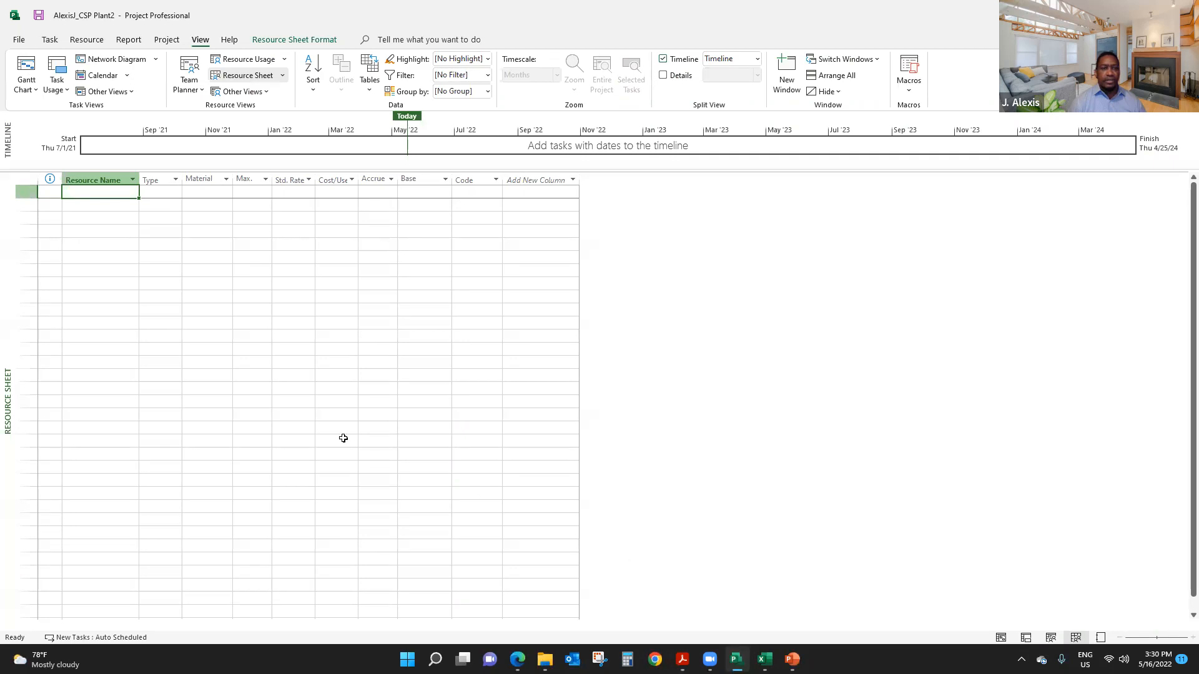
{"action": "right_click", "coordinate": [94, 198]}
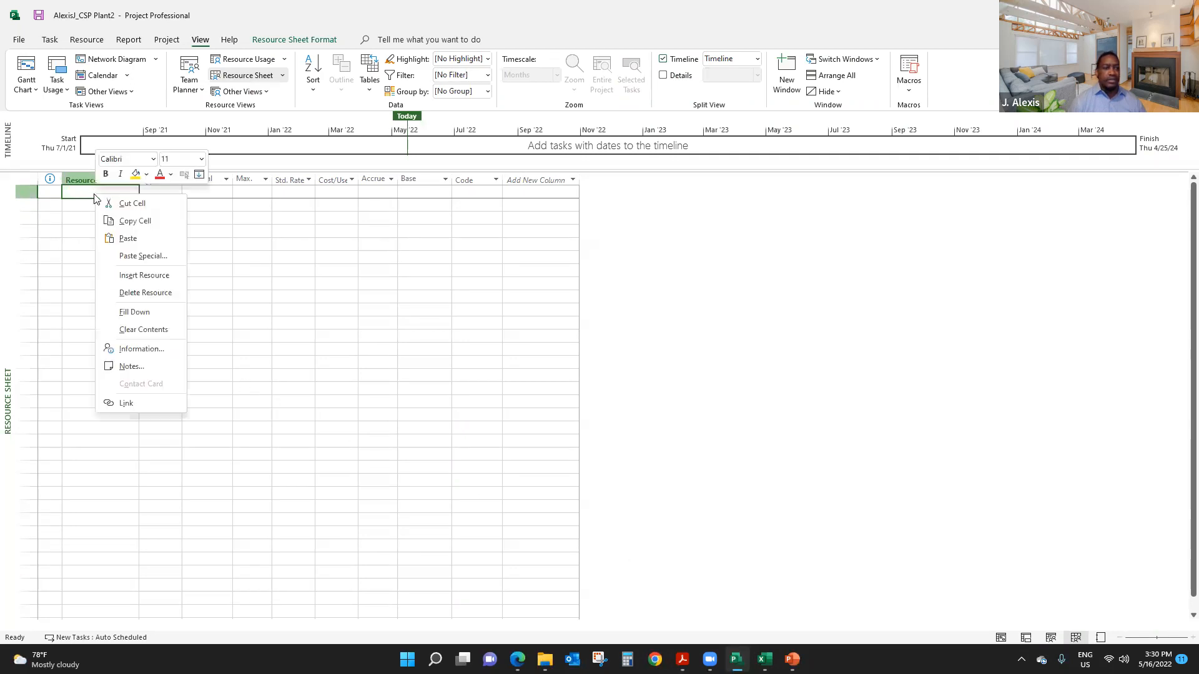
{"action": "left_click", "coordinate": [128, 238]}
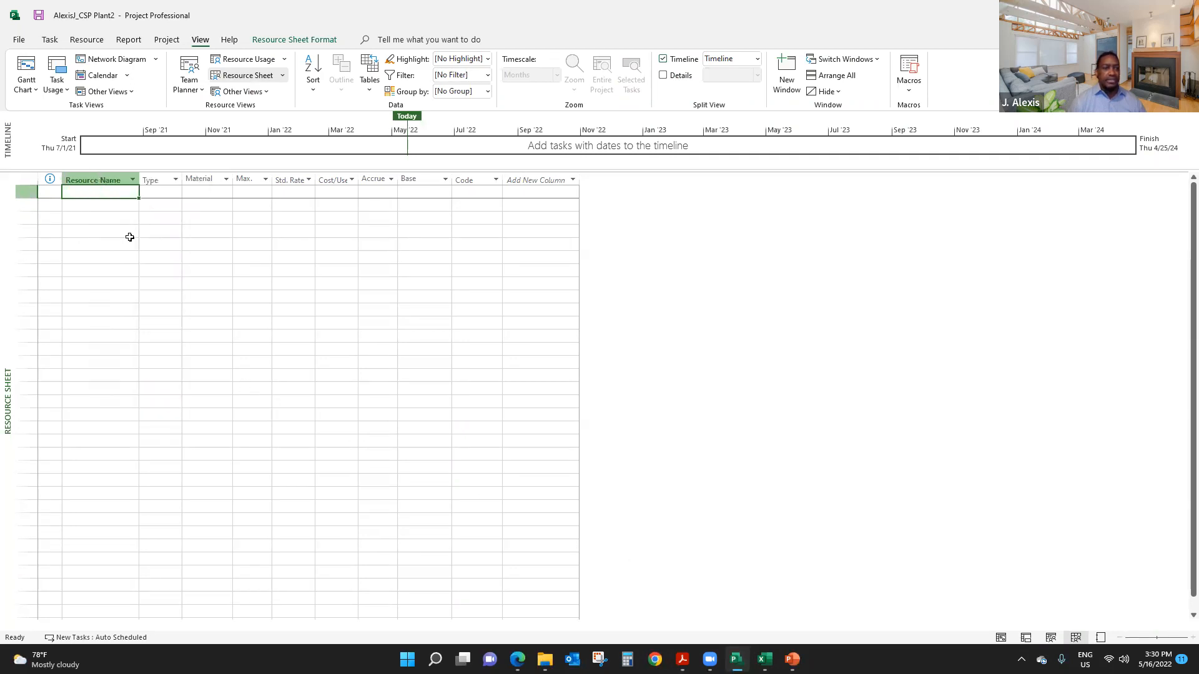
{"action": "left_click", "coordinate": [281, 414]}
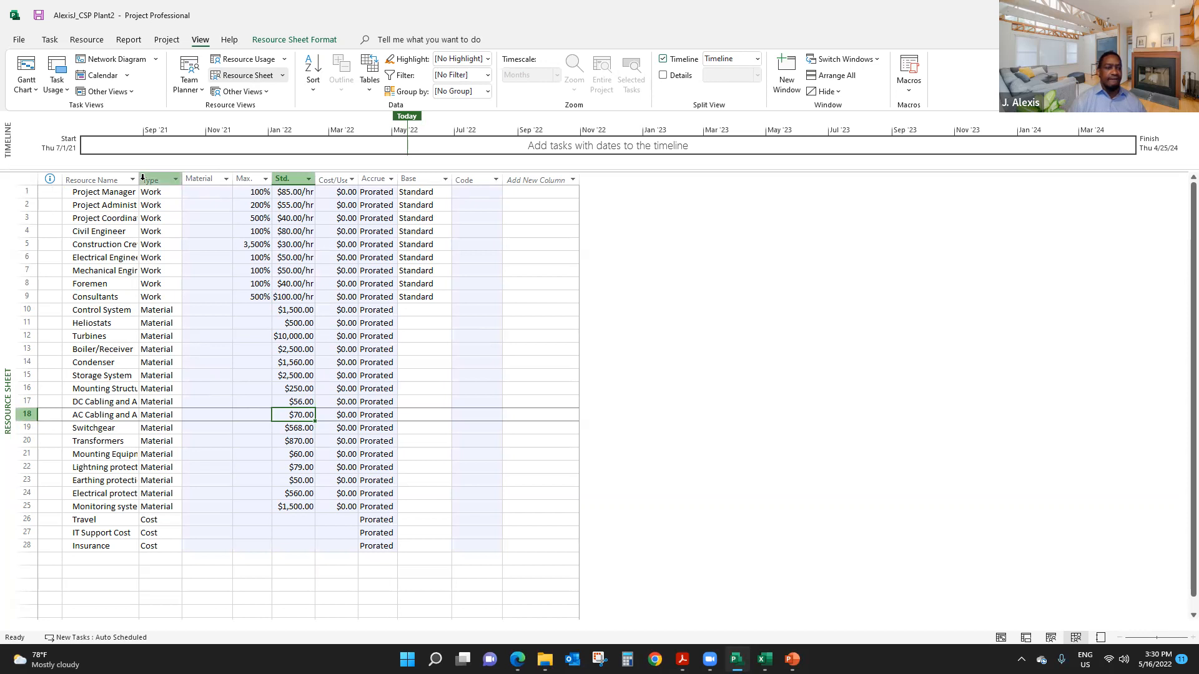
- Widen the Resource Name column to fit the longest resource name on a single line
{"action": "left_click_drag", "start_coordinate": [141, 179], "coordinate": [158, 200]}
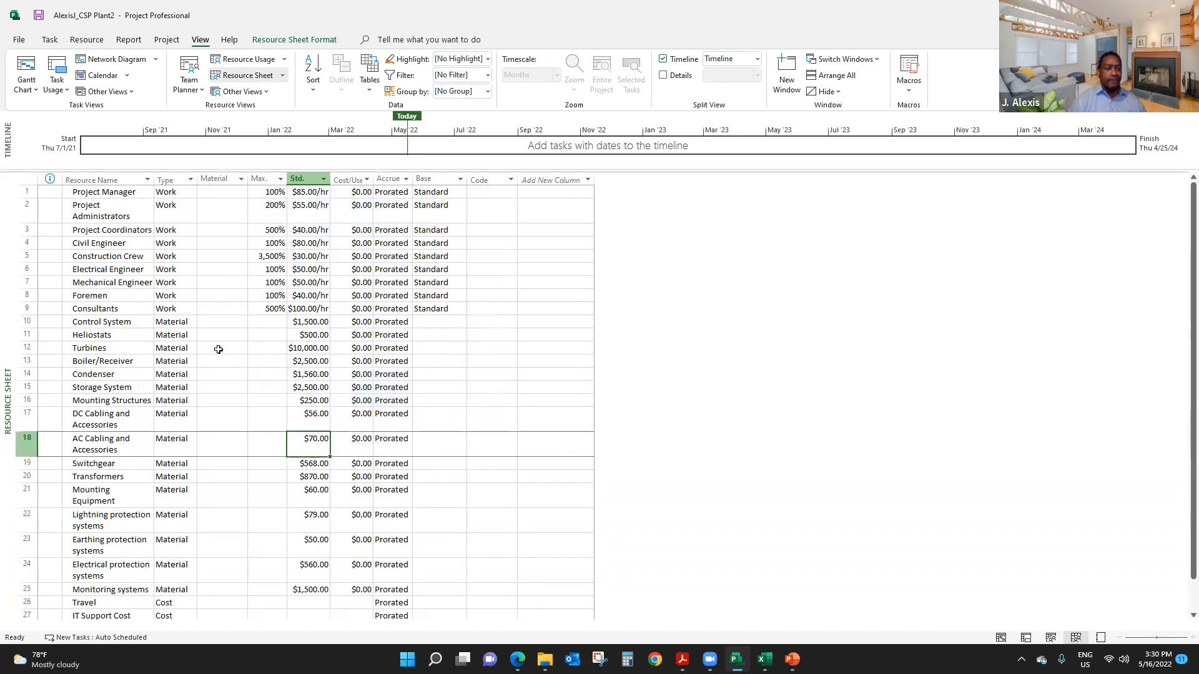
{"action": "scroll", "coordinate": [143, 282], "scroll_direction": "down", "scroll_amount": 2}
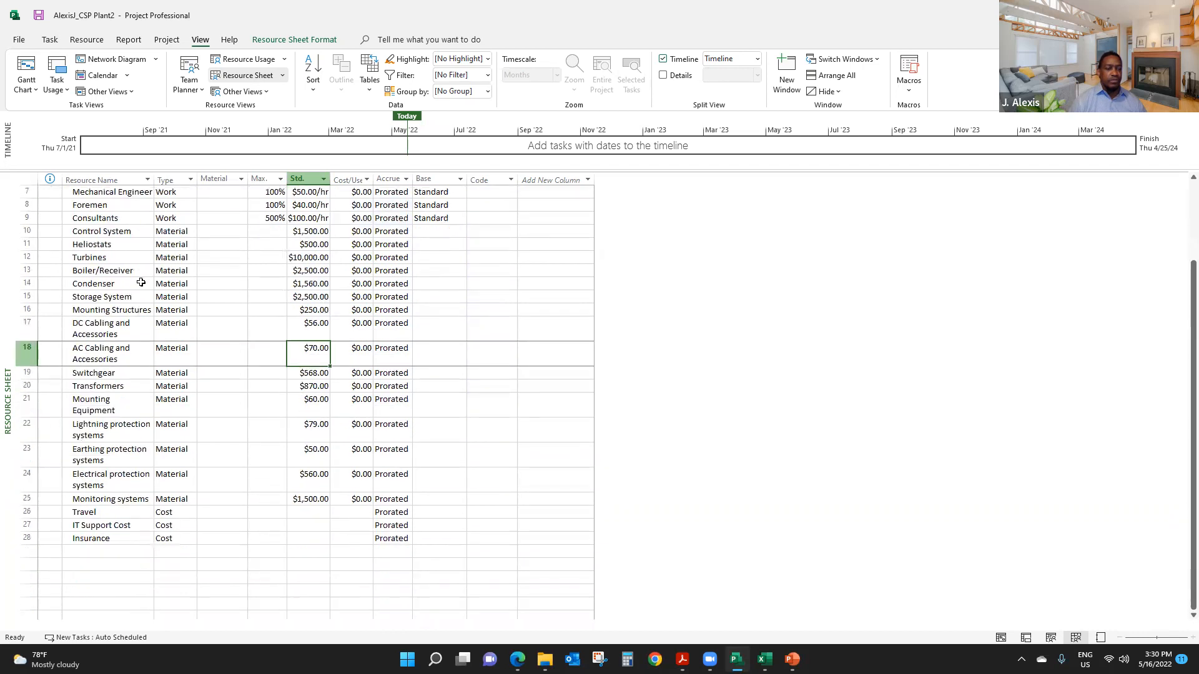
{"action": "double_click", "coordinate": [155, 180]}
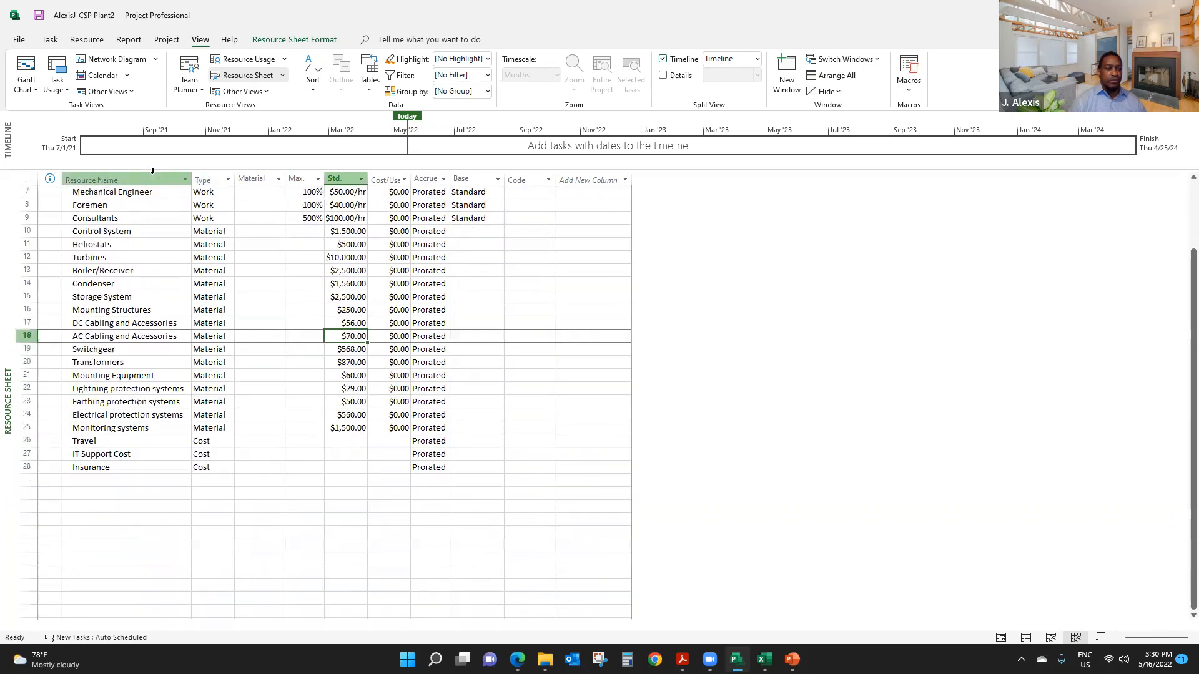
{"action": "left_click", "coordinate": [250, 442]}
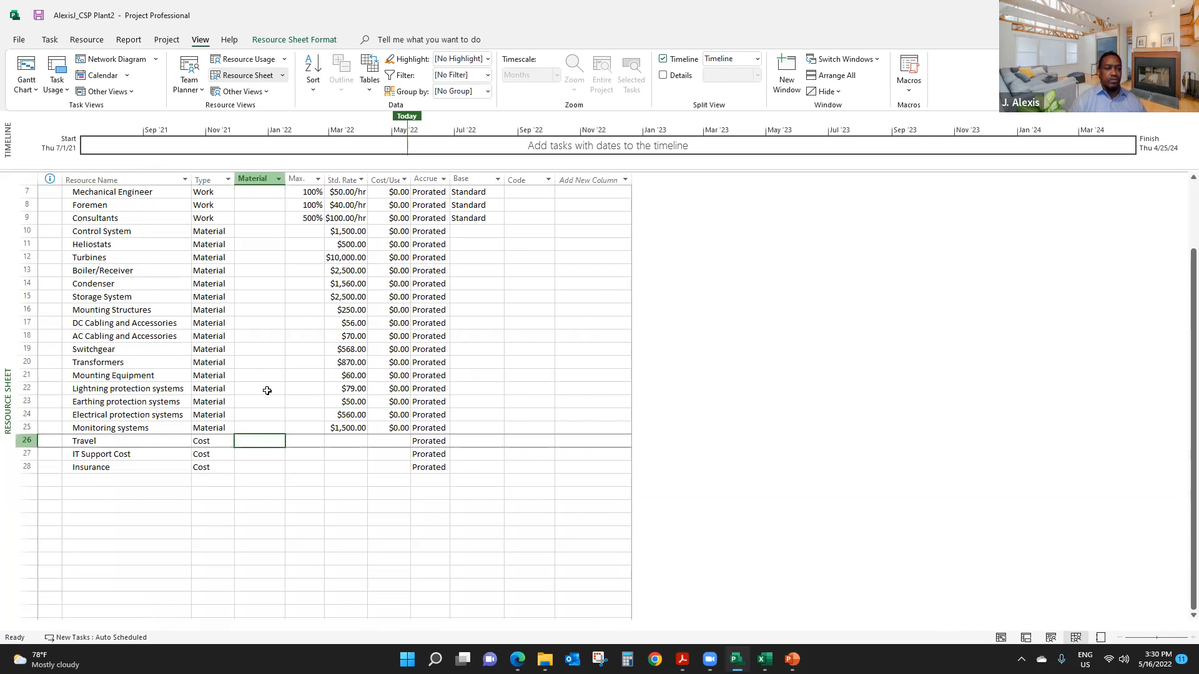
{"action": "scroll", "coordinate": [267, 389], "scroll_direction": "up", "scroll_amount": 2}
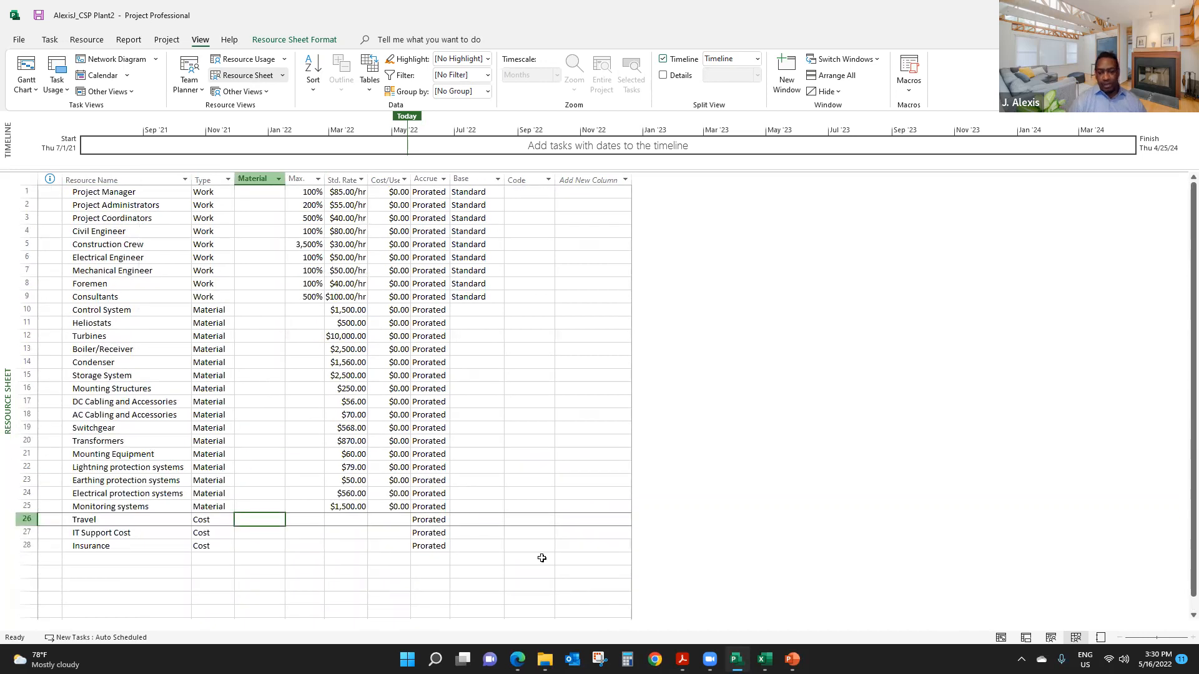
- Switch to Excel and copy the Material Label values in C11:C26, for Control System through Monitoring systems
{"action": "key", "text": "alt+Tab"}
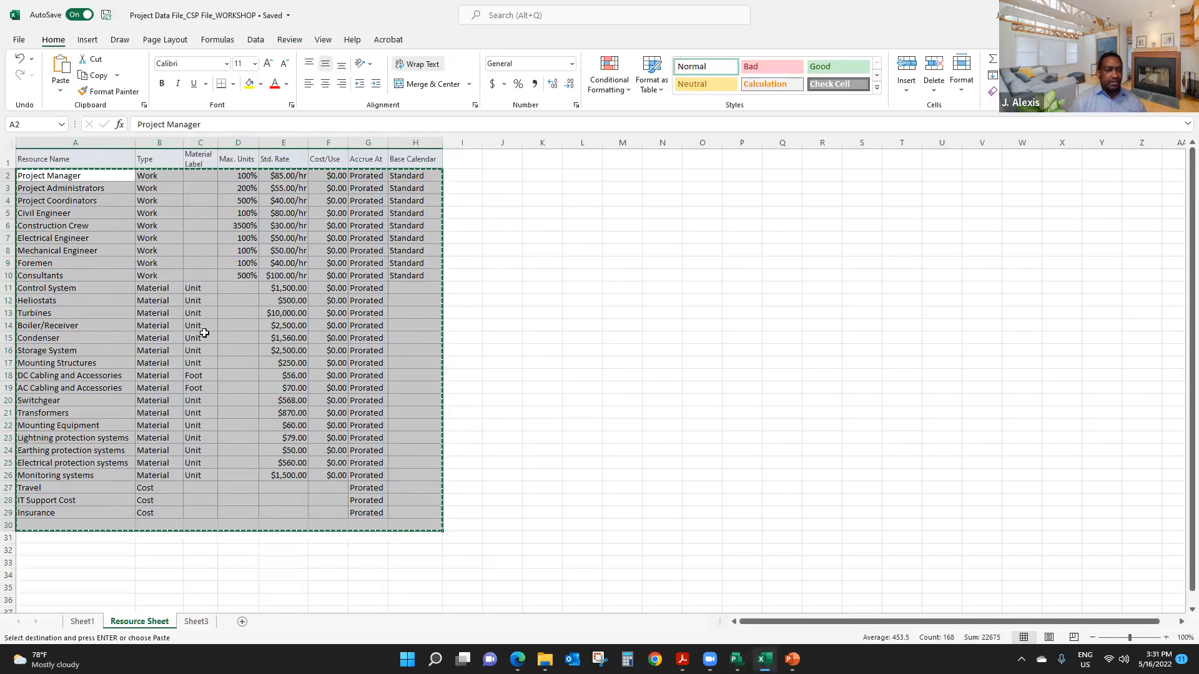
{"action": "left_click_drag", "start_coordinate": [192, 291], "coordinate": [200, 478]}
{"action": "right_click", "coordinate": [200, 477]}
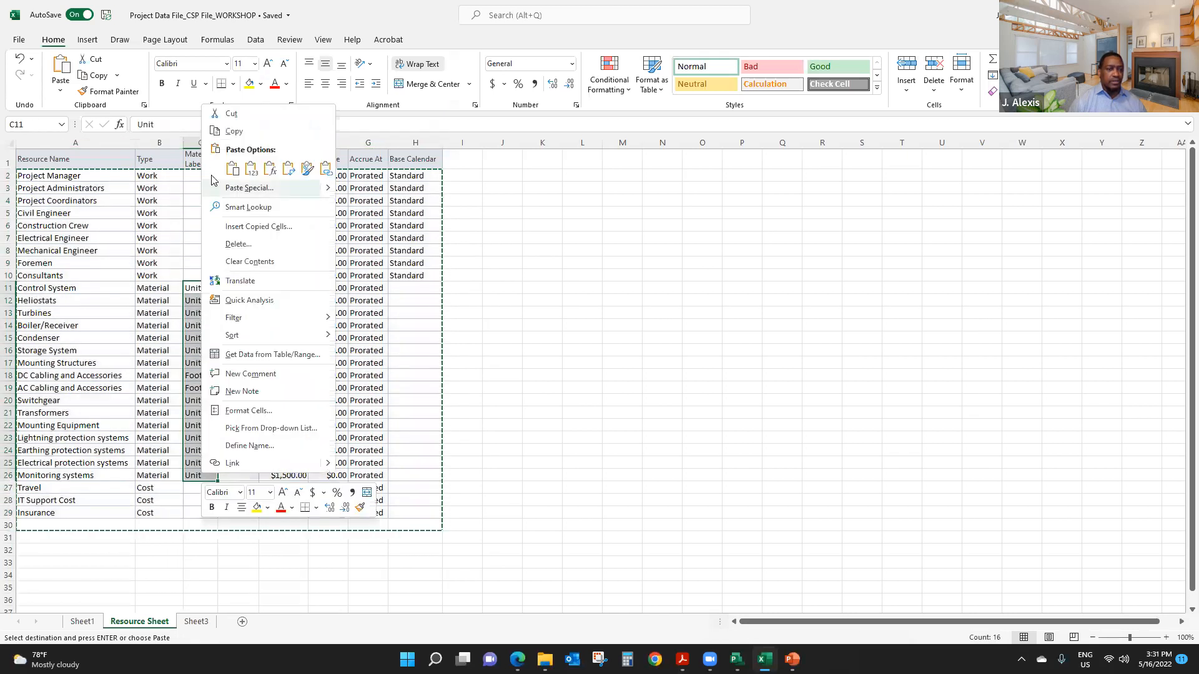
{"action": "left_click", "coordinate": [236, 133]}
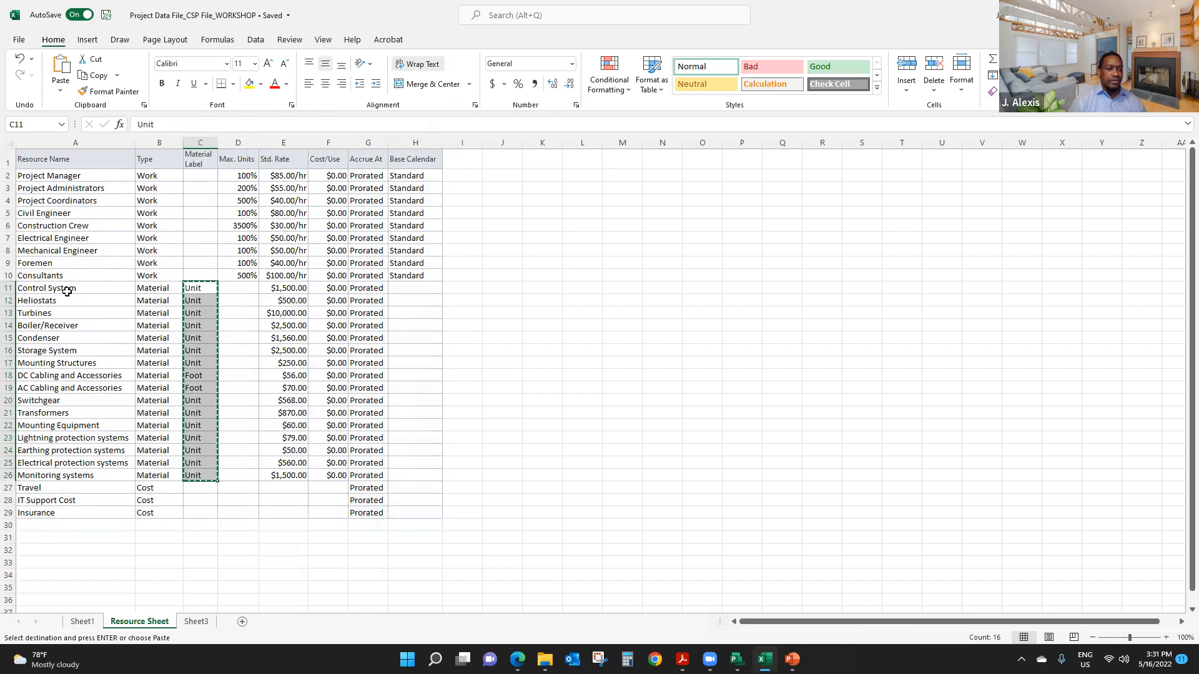
- Switch to Microsoft Project and paste the copied labels into the Material column starting at the Control System row
{"action": "left_click", "coordinate": [736, 659]}
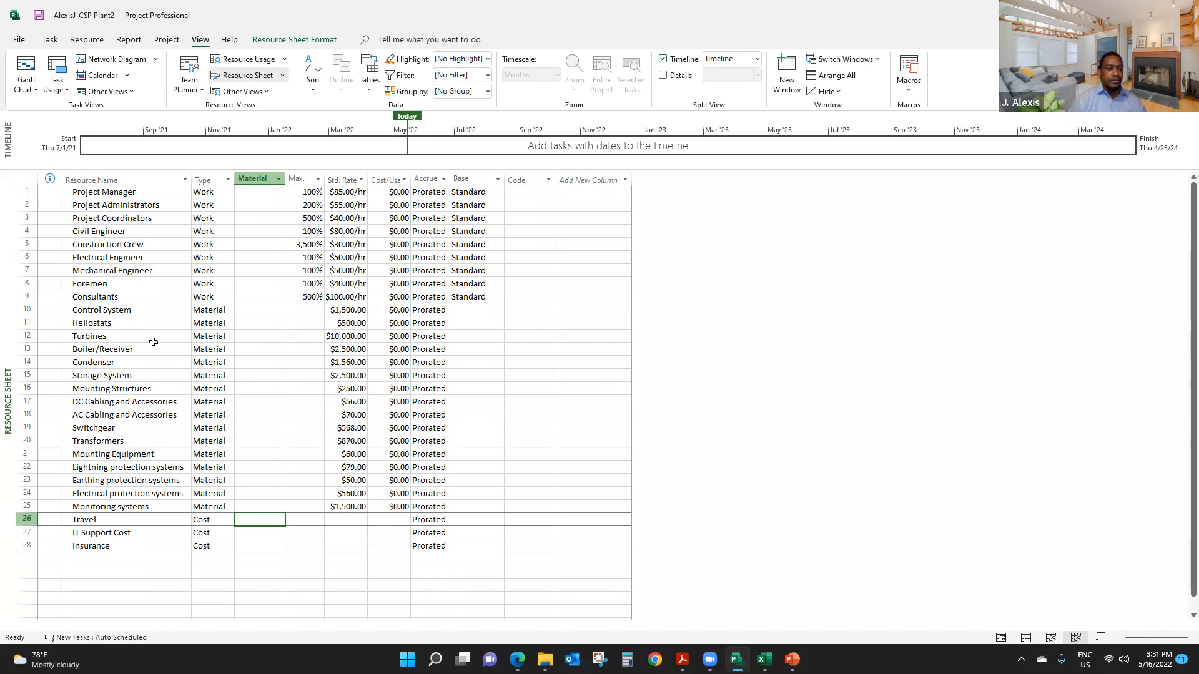
{"action": "left_click", "coordinate": [262, 310]}
{"action": "right_click", "coordinate": [261, 308]}
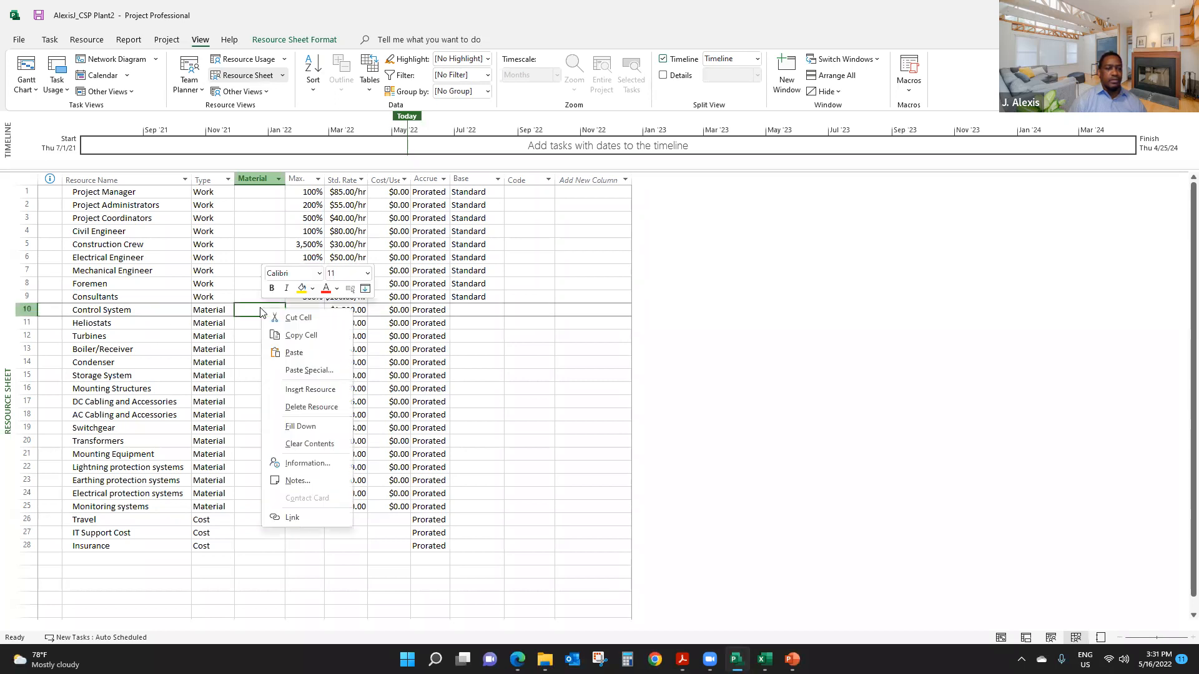
{"action": "left_click", "coordinate": [304, 359]}
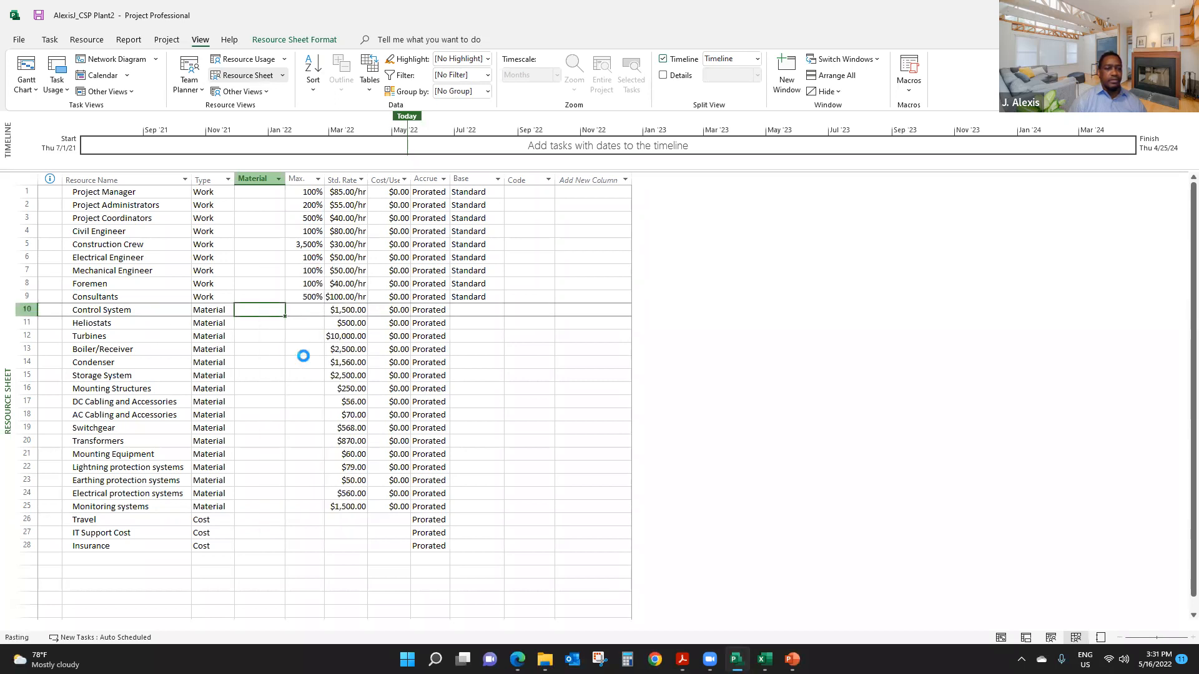
{"action": "left_click", "coordinate": [275, 541]}
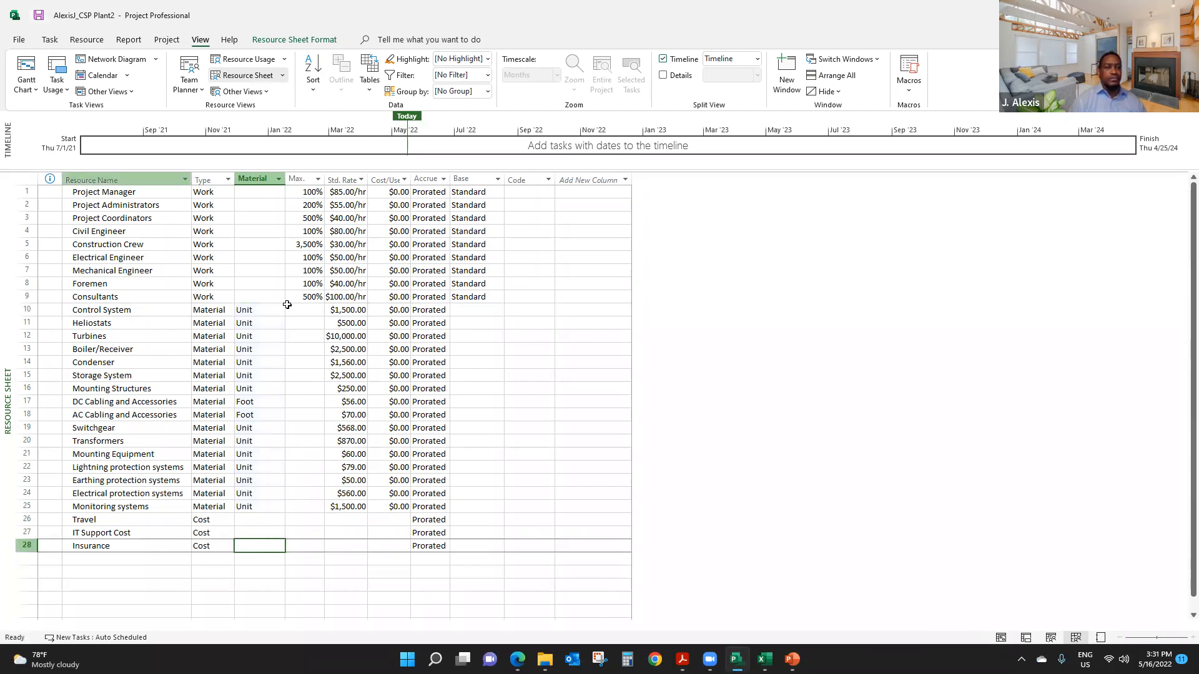
{"action": "left_click", "coordinate": [256, 264]}
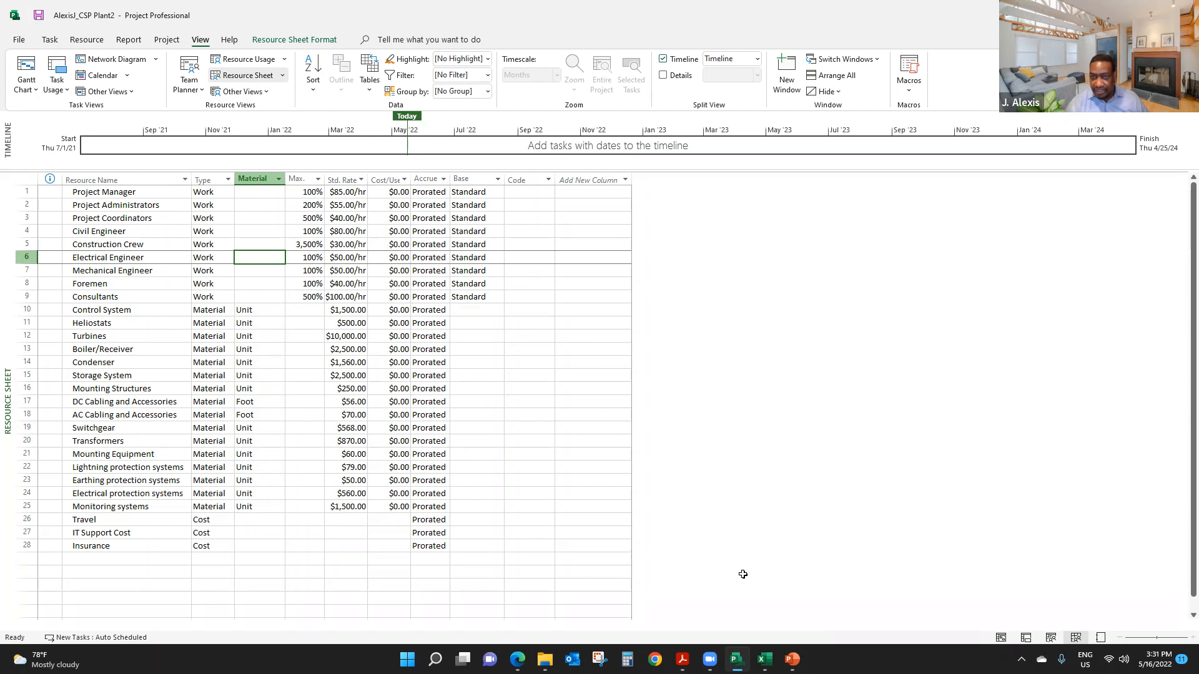
{"action": "left_click", "coordinate": [666, 451]}
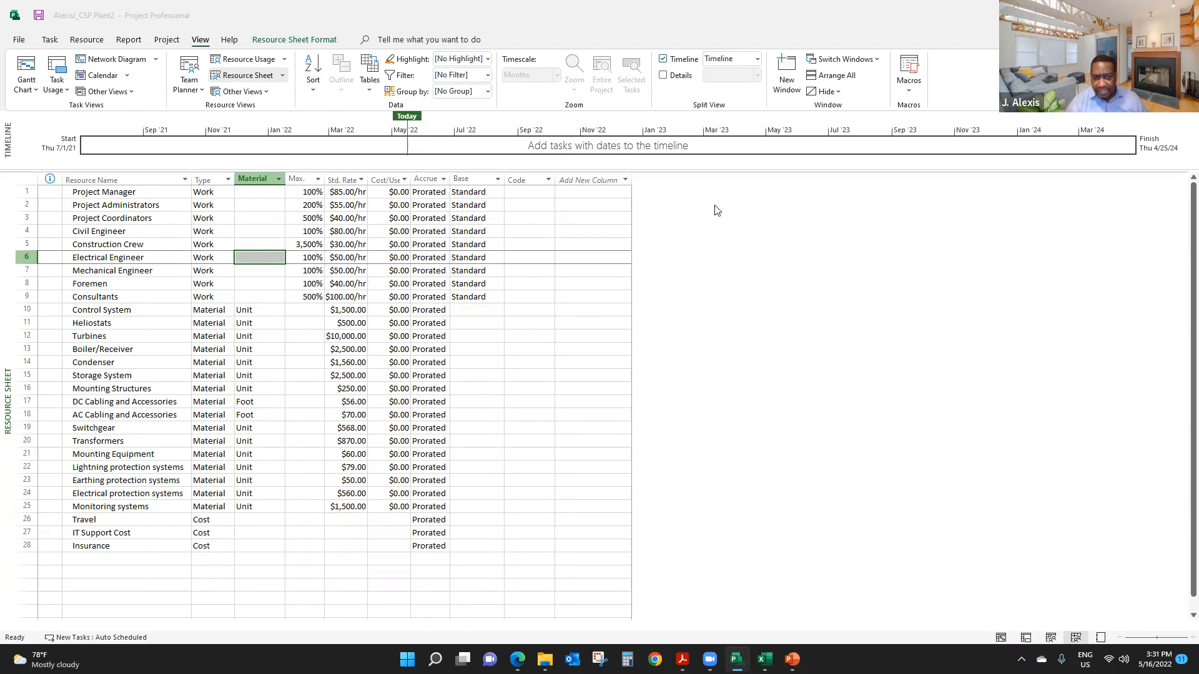
- Insert an Initials column before the Code column in the resource sheet
{"action": "left_click", "coordinate": [519, 179]}
{"action": "right_click", "coordinate": [519, 181]}
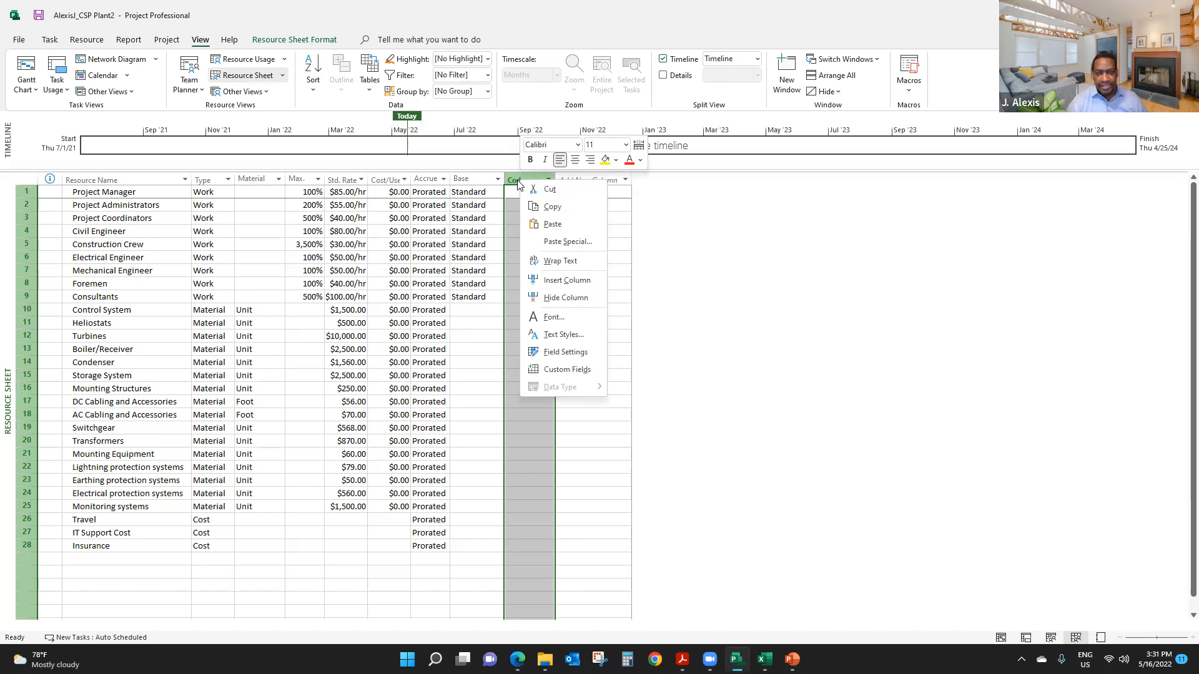
{"action": "left_click", "coordinate": [567, 281]}
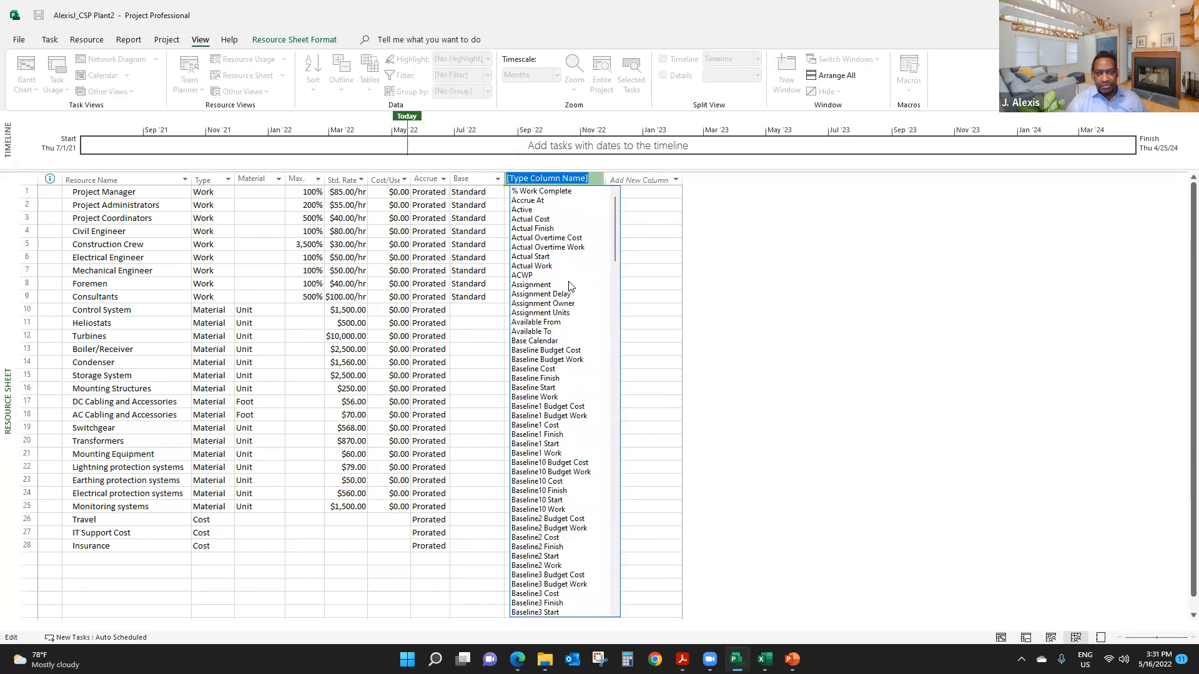
{"action": "type", "text": "I"}
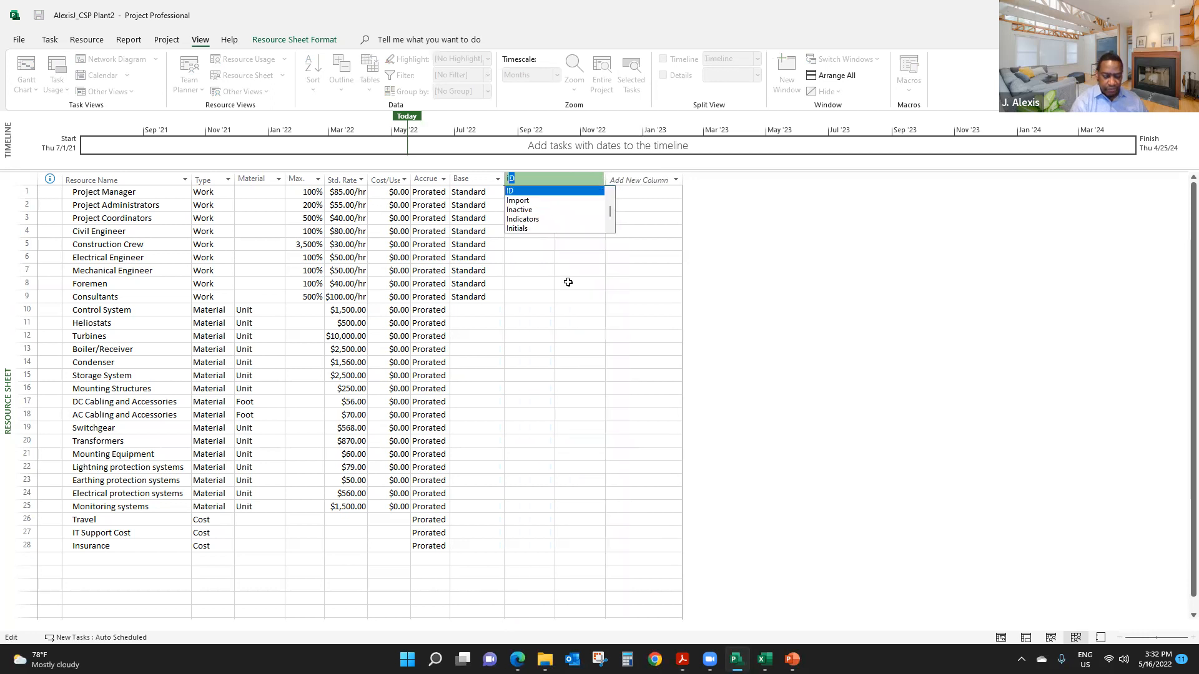
{"action": "type", "text": "nactive"}
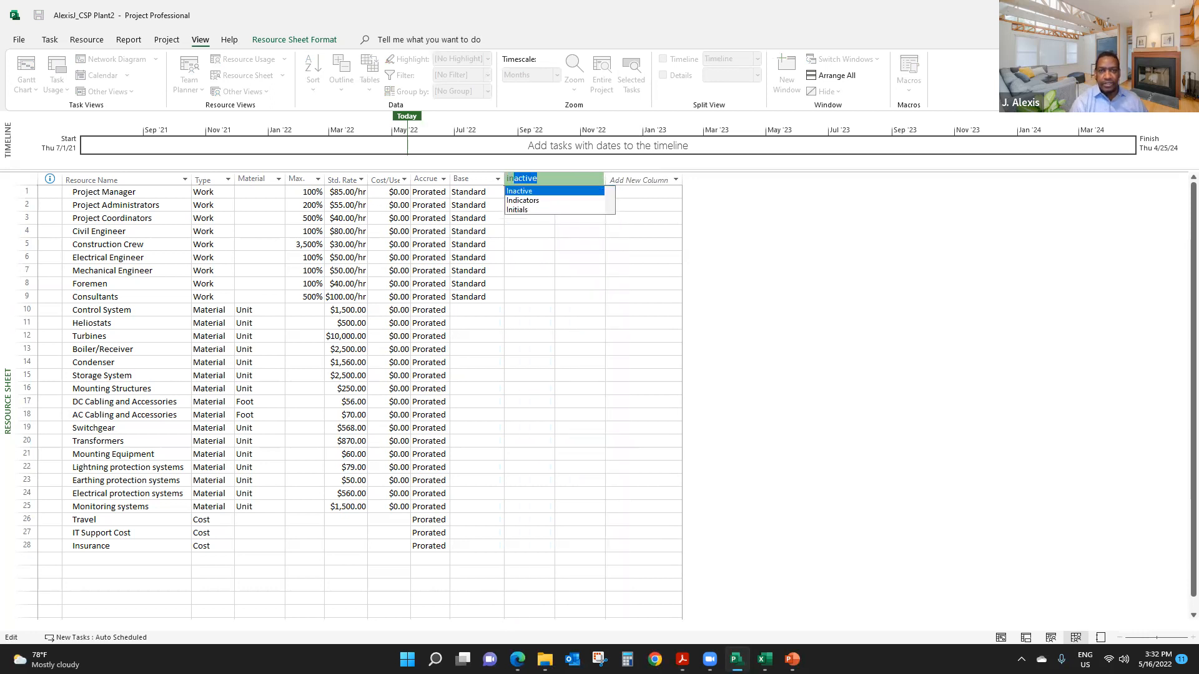
{"action": "left_click", "coordinate": [521, 210]}
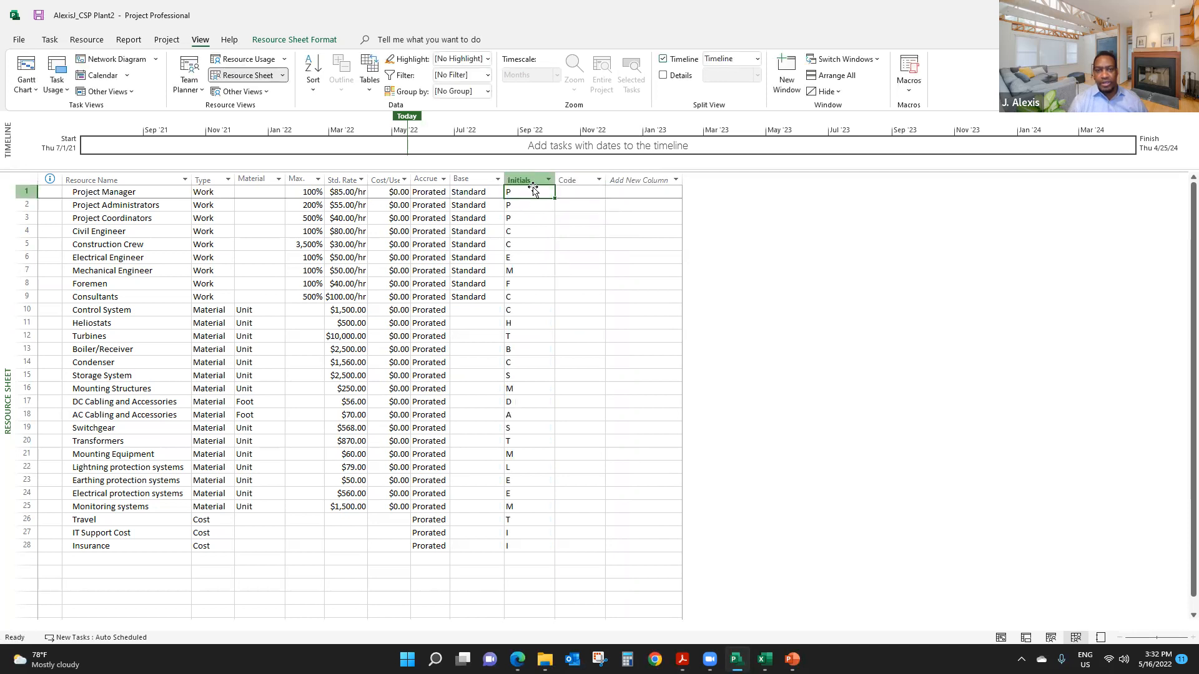
- Hide the Initials column in the resource sheet
{"action": "right_click", "coordinate": [520, 179]}
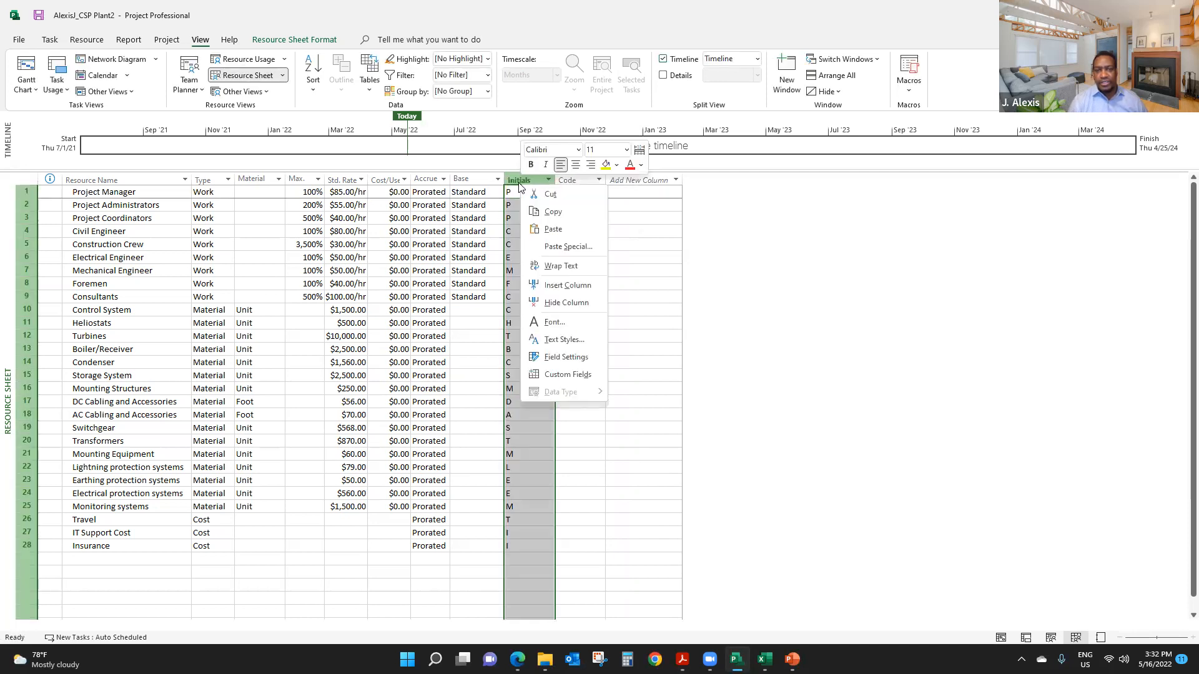
{"action": "left_click", "coordinate": [586, 302]}
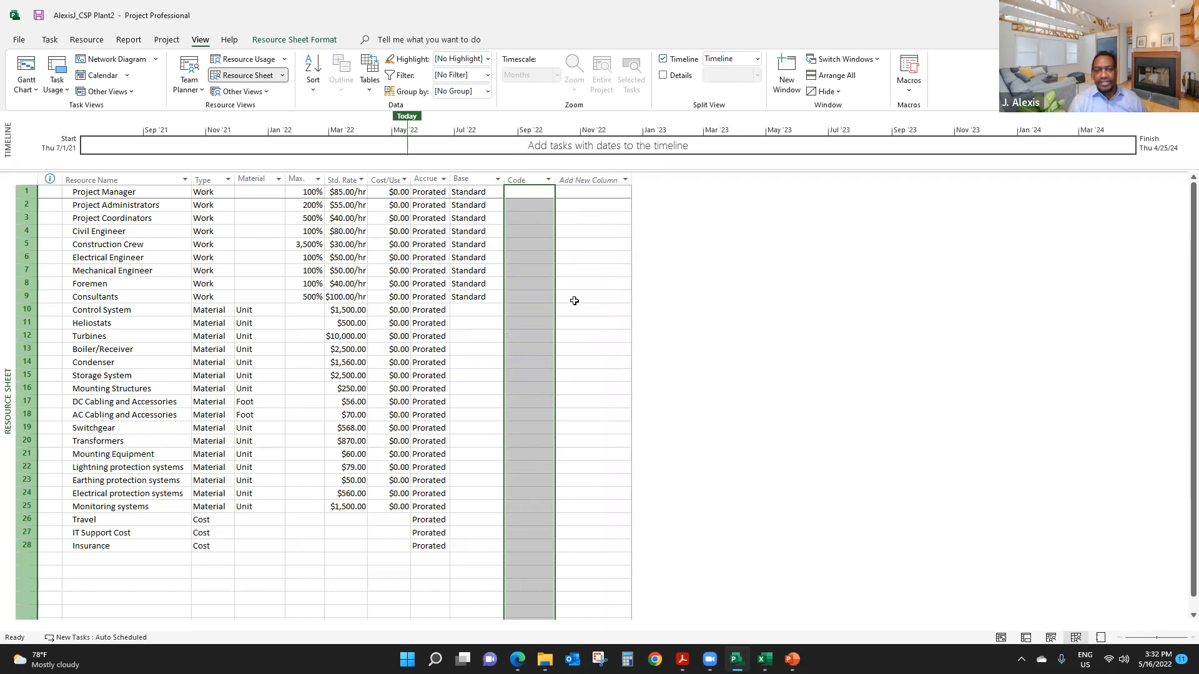
{"action": "left_click", "coordinate": [498, 335]}
{"action": "left_click", "coordinate": [131, 572]}
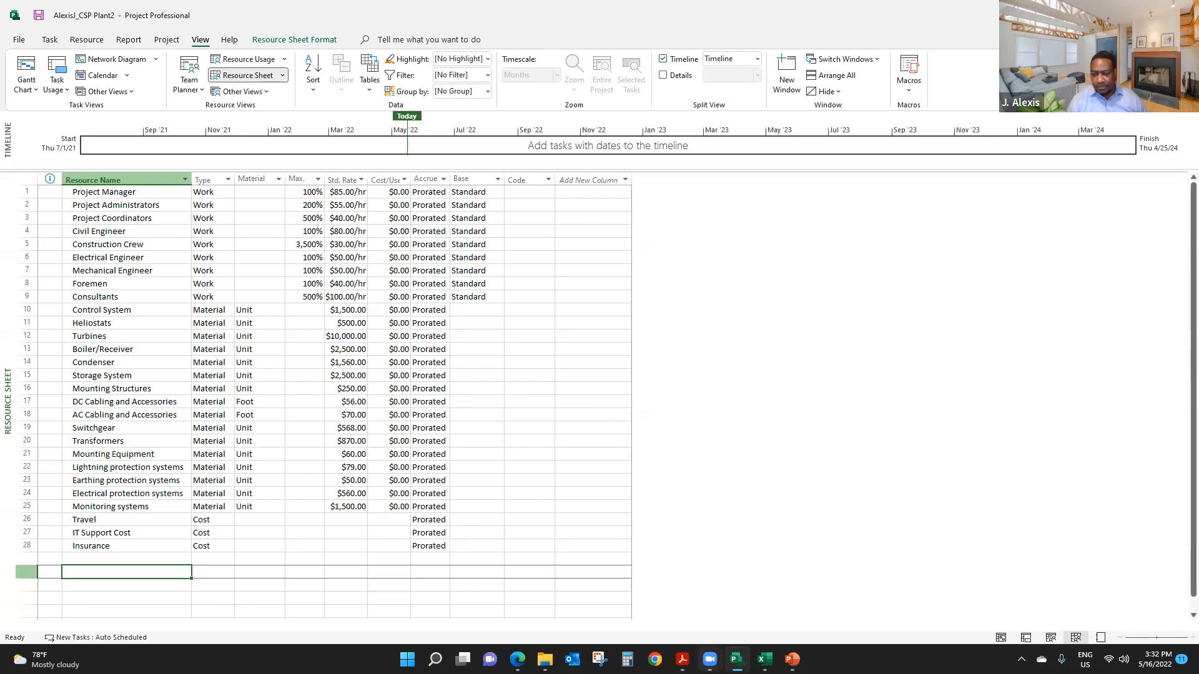
- Switch from the resource sheet to the Gantt Chart view
{"action": "left_click", "coordinate": [710, 476]}
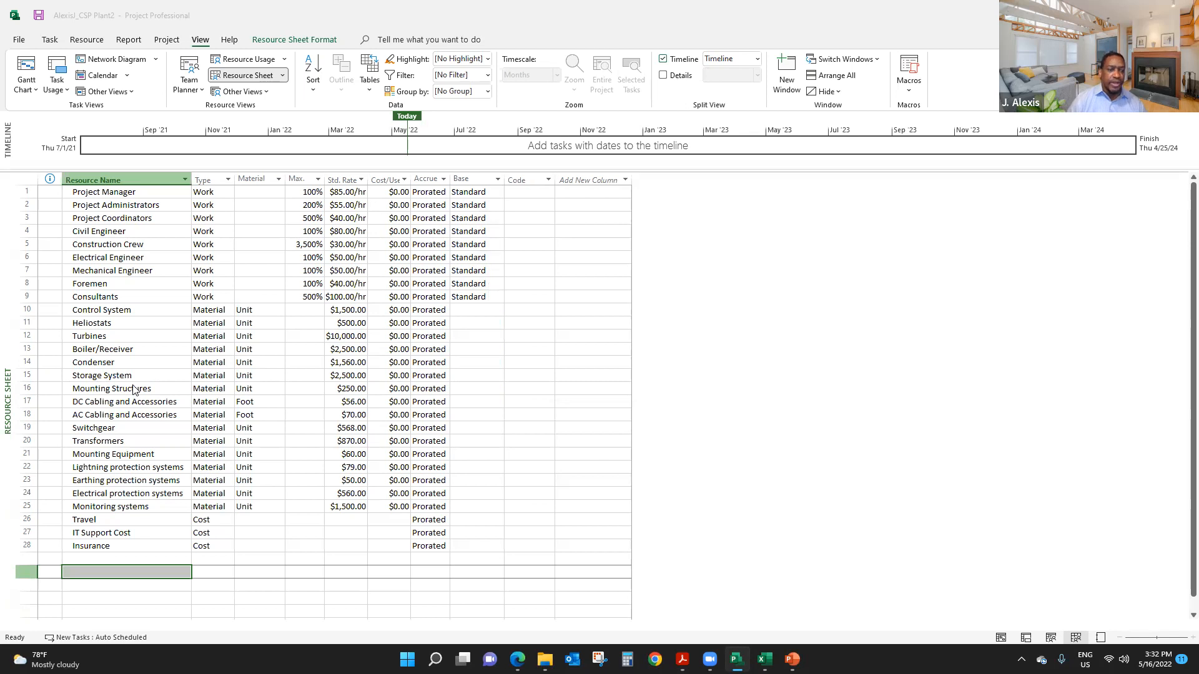
{"action": "left_click", "coordinate": [134, 390]}
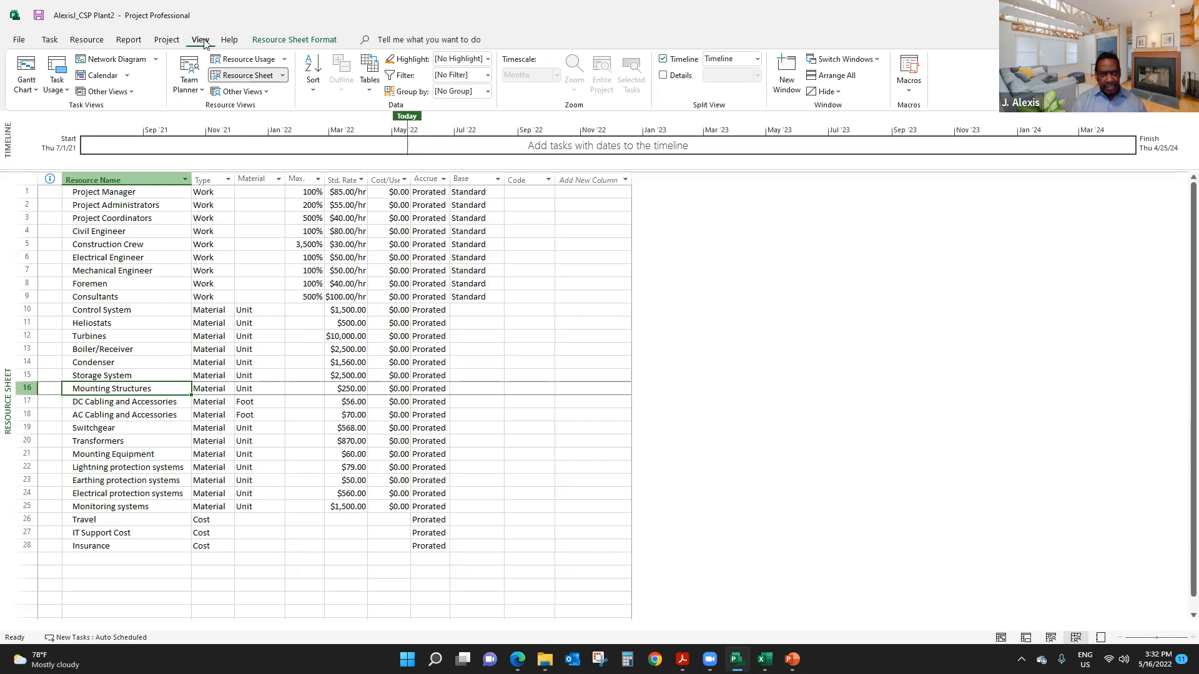
{"action": "left_click", "coordinate": [50, 39]}
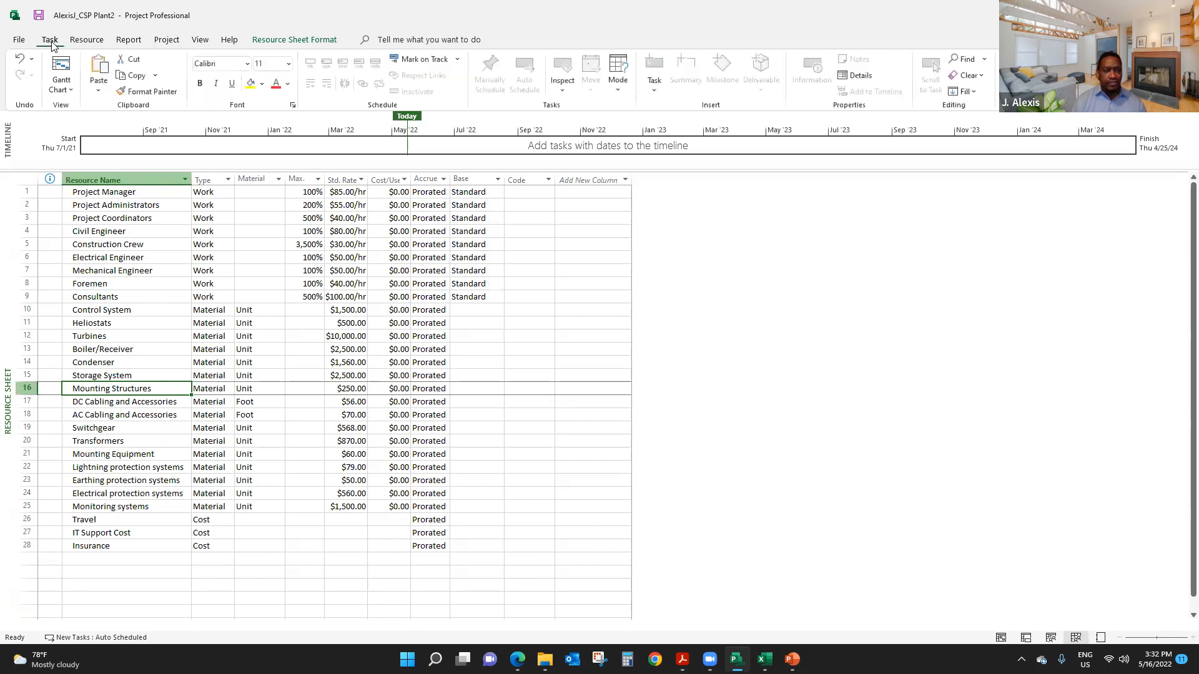
{"action": "left_click", "coordinate": [199, 40]}
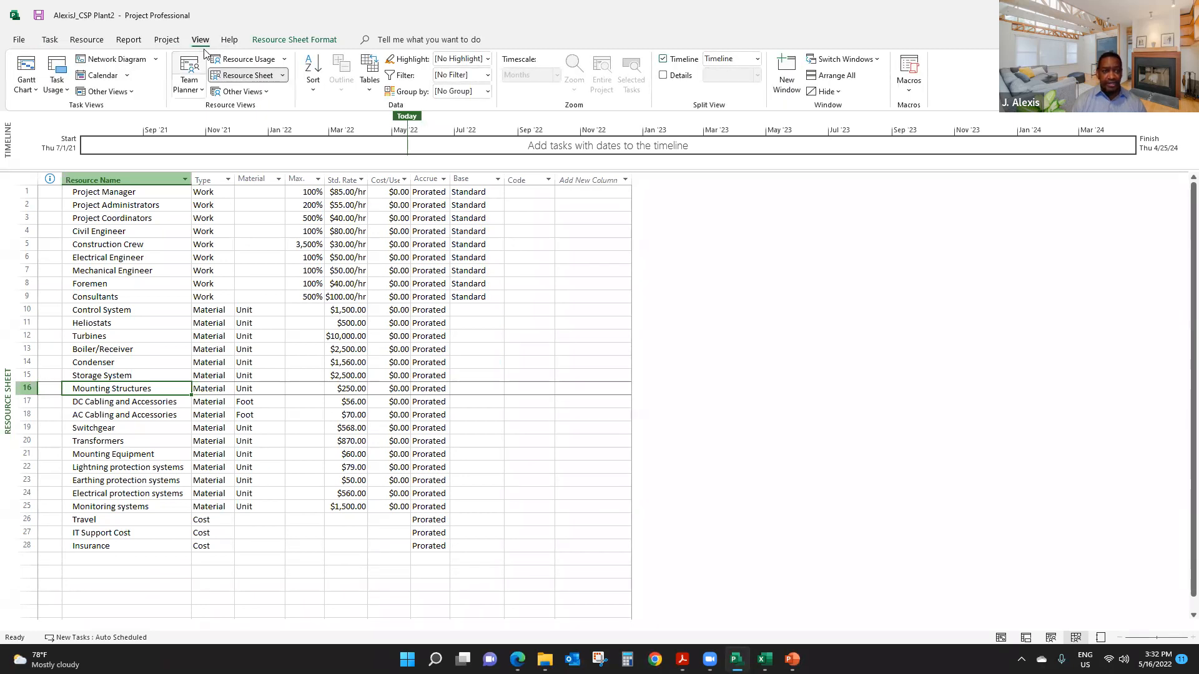
{"action": "left_click", "coordinate": [29, 68]}
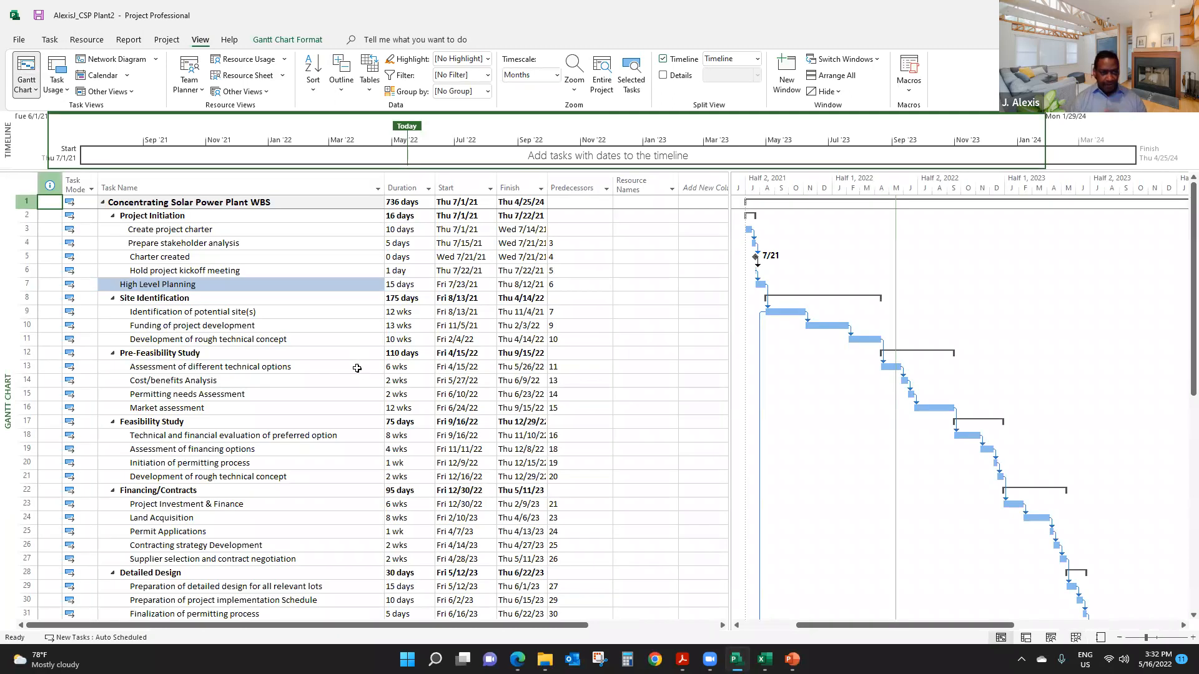
- View the list of resources available for assignment to the Charter created task
{"action": "left_click", "coordinate": [198, 258]}
{"action": "left_click", "coordinate": [205, 270]}
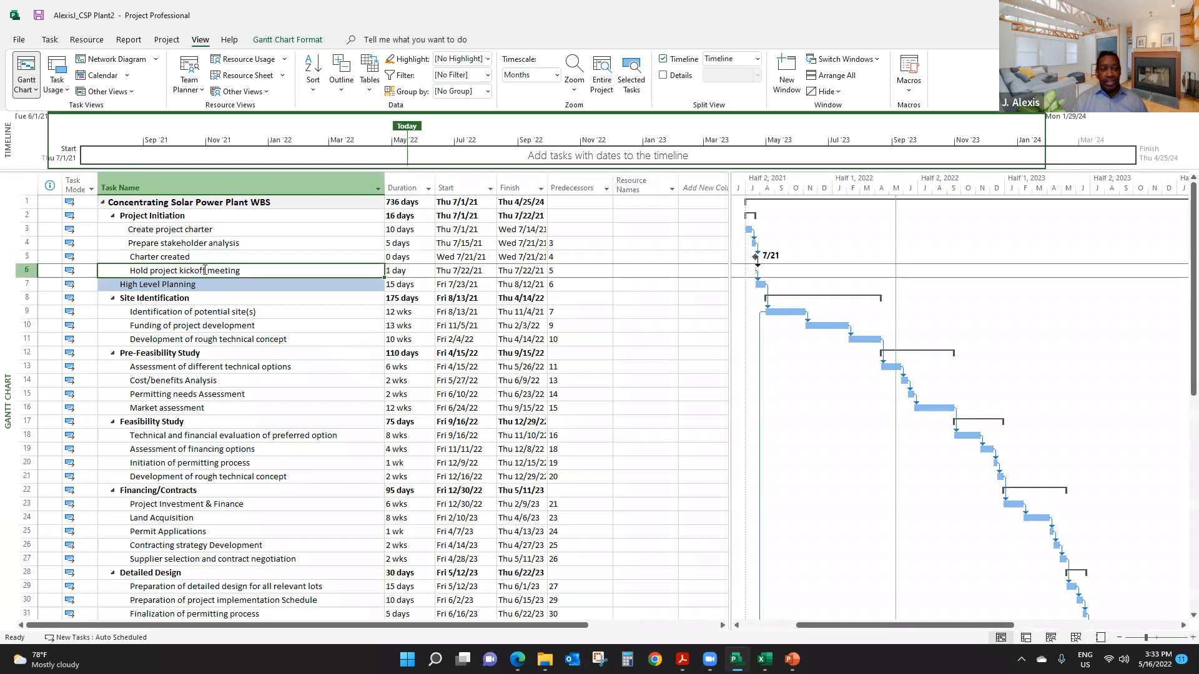
{"action": "left_click", "coordinate": [189, 256]}
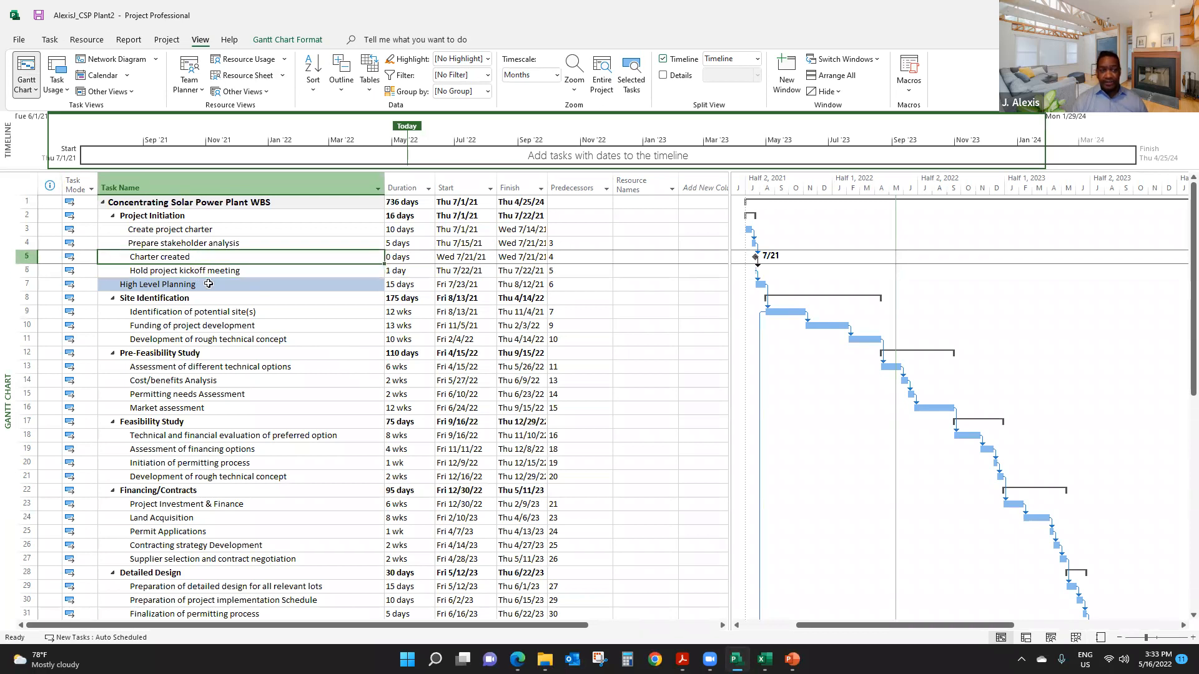
{"action": "left_click", "coordinate": [86, 39]}
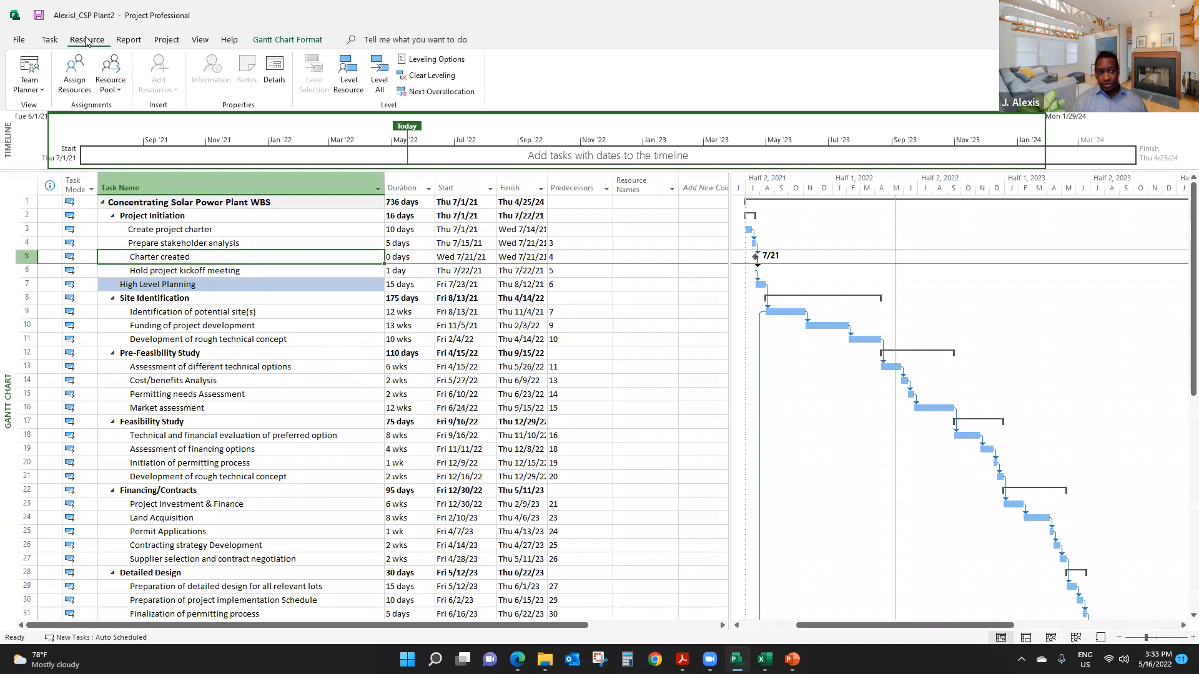
{"action": "left_click", "coordinate": [75, 74]}
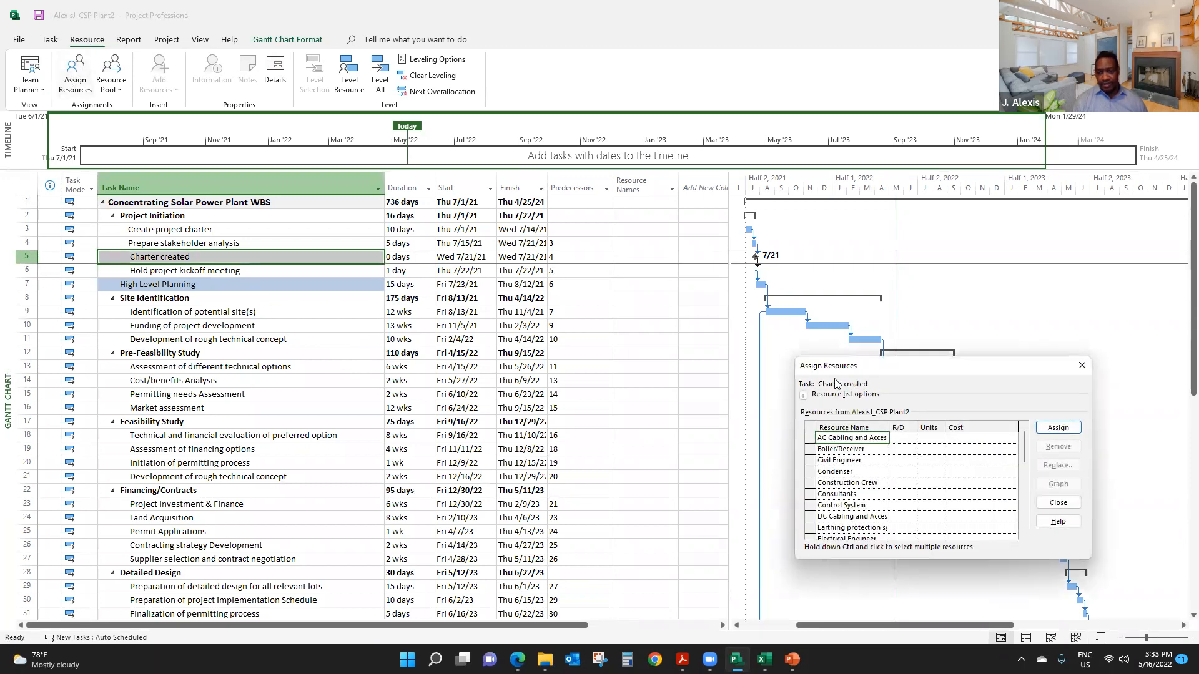
{"action": "left_click_drag", "start_coordinate": [934, 371], "coordinate": [741, 197]}
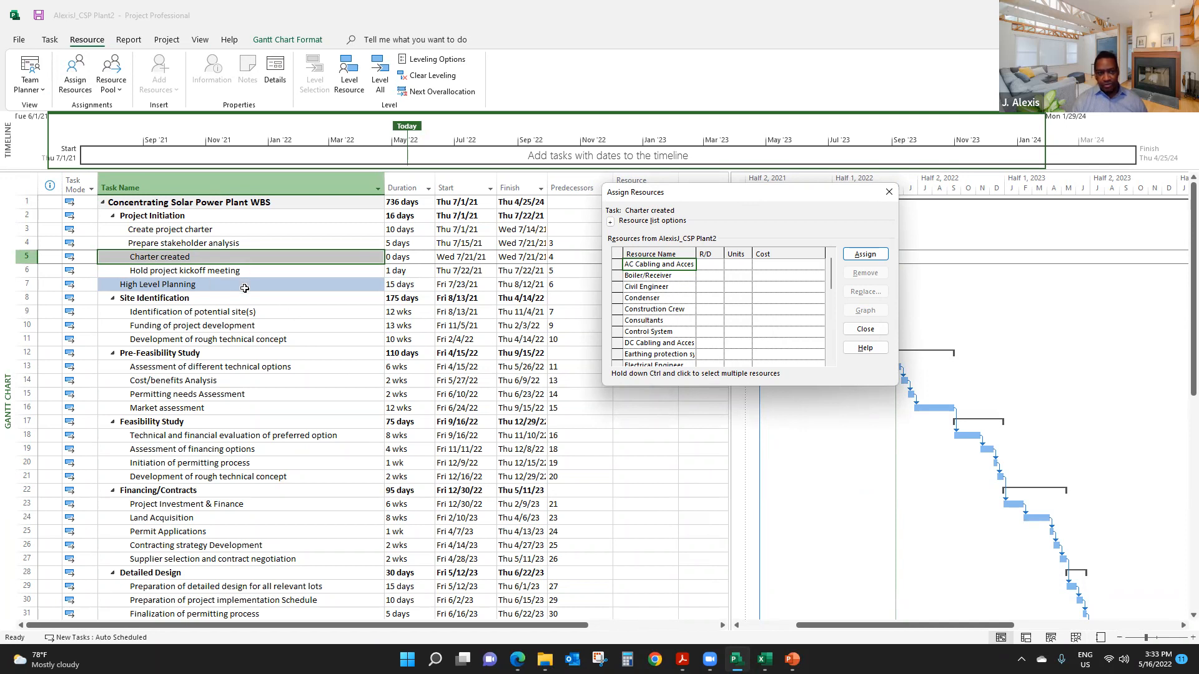
{"action": "left_click", "coordinate": [888, 191]}
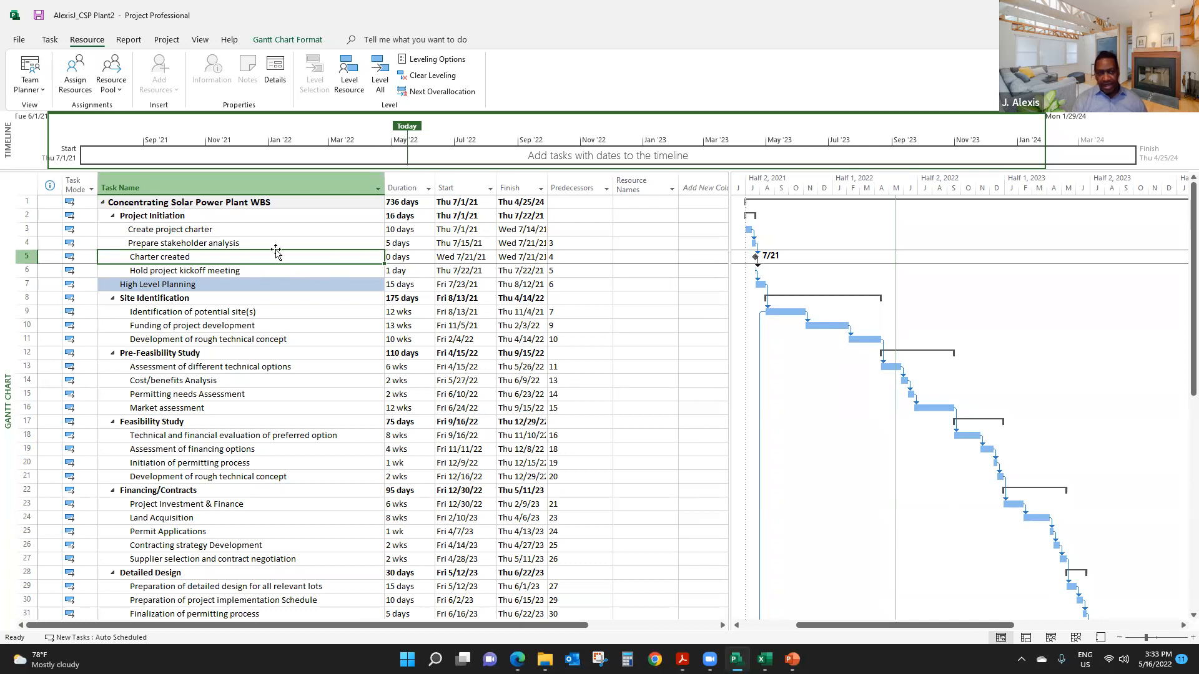
{"action": "left_click", "coordinate": [249, 238]}
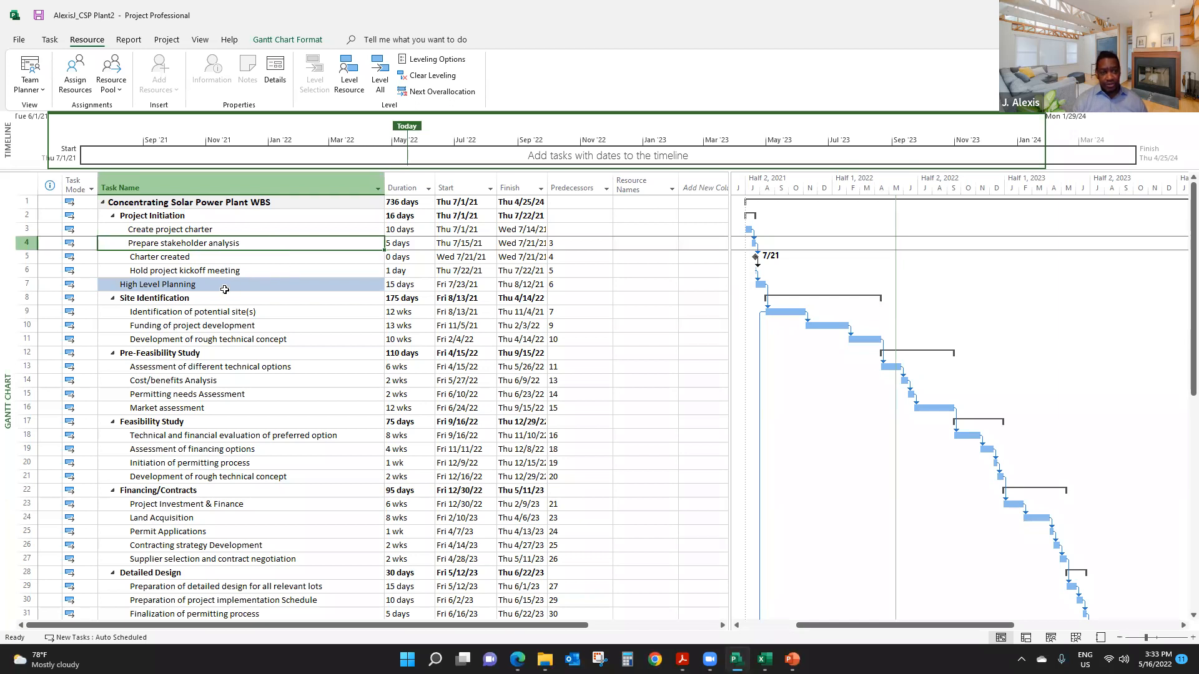
{"action": "left_click", "coordinate": [183, 232]}
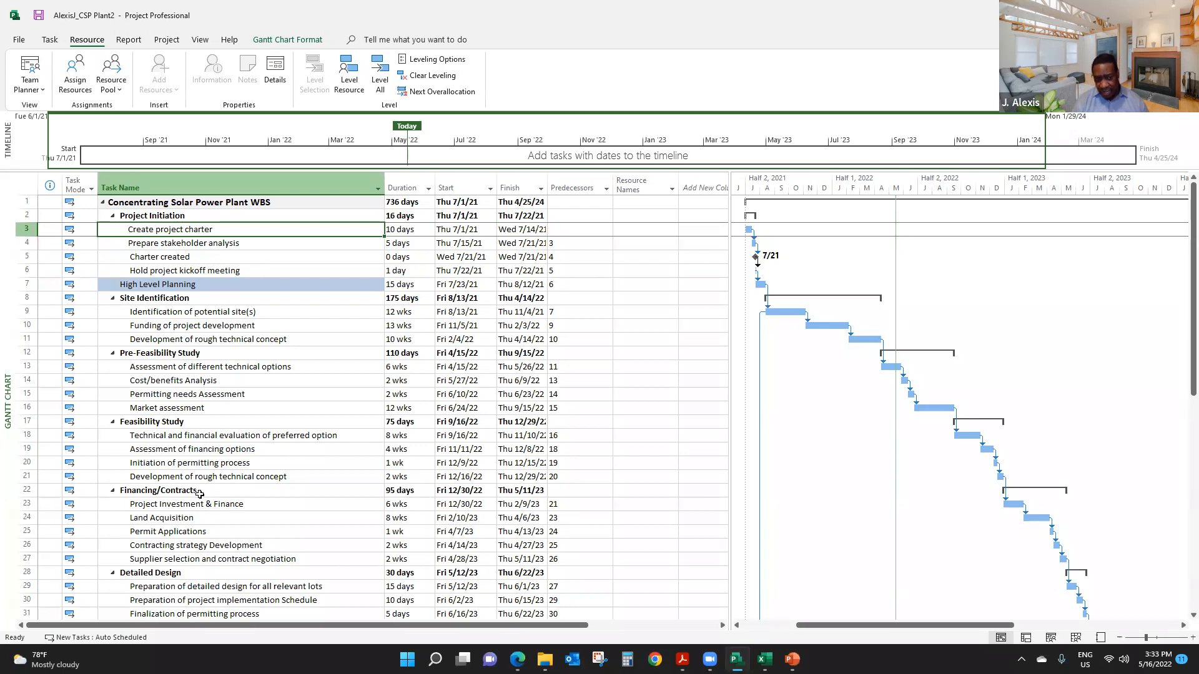
{"action": "left_click_drag", "start_coordinate": [209, 504], "coordinate": [219, 558]}
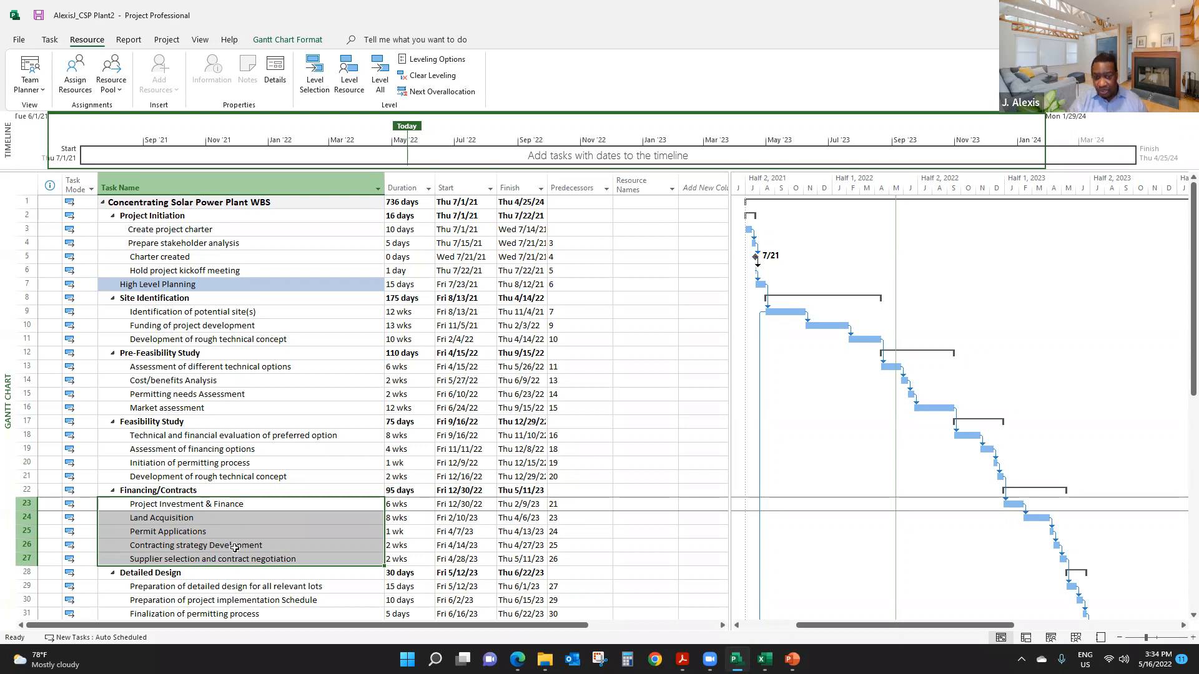
{"action": "left_click", "coordinate": [243, 396]}
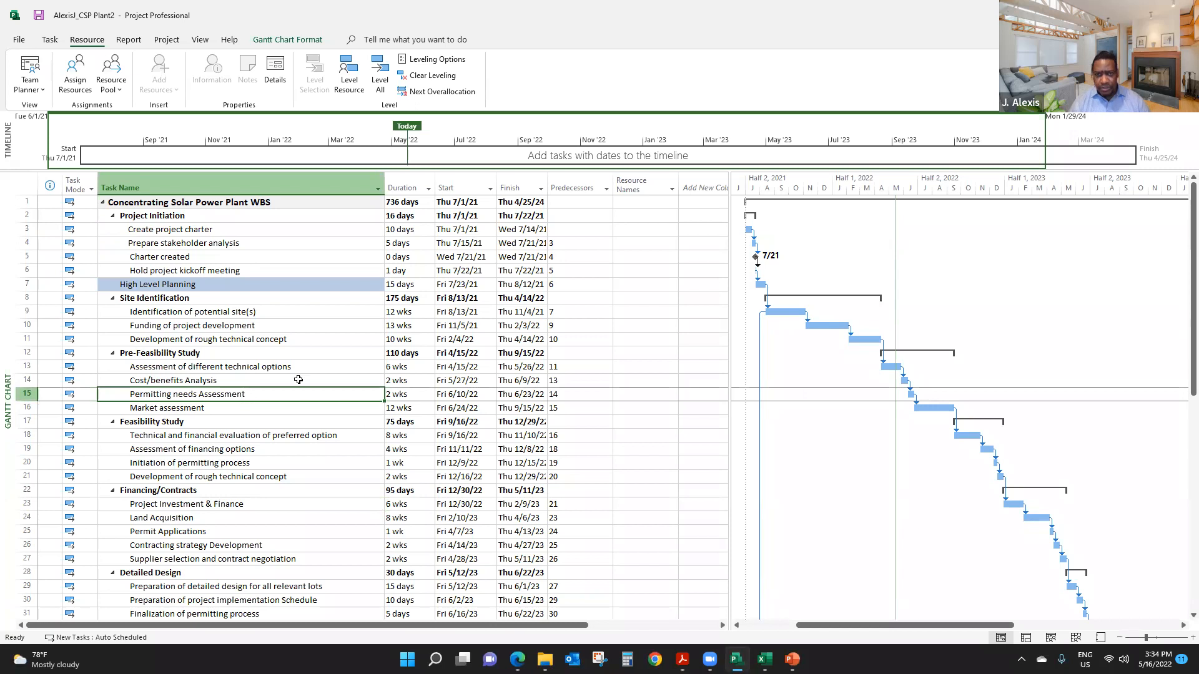
- Widen the Resource Names column and the task table beside the Gantt bars
{"action": "left_click_drag", "start_coordinate": [681, 177], "coordinate": [791, 184]}
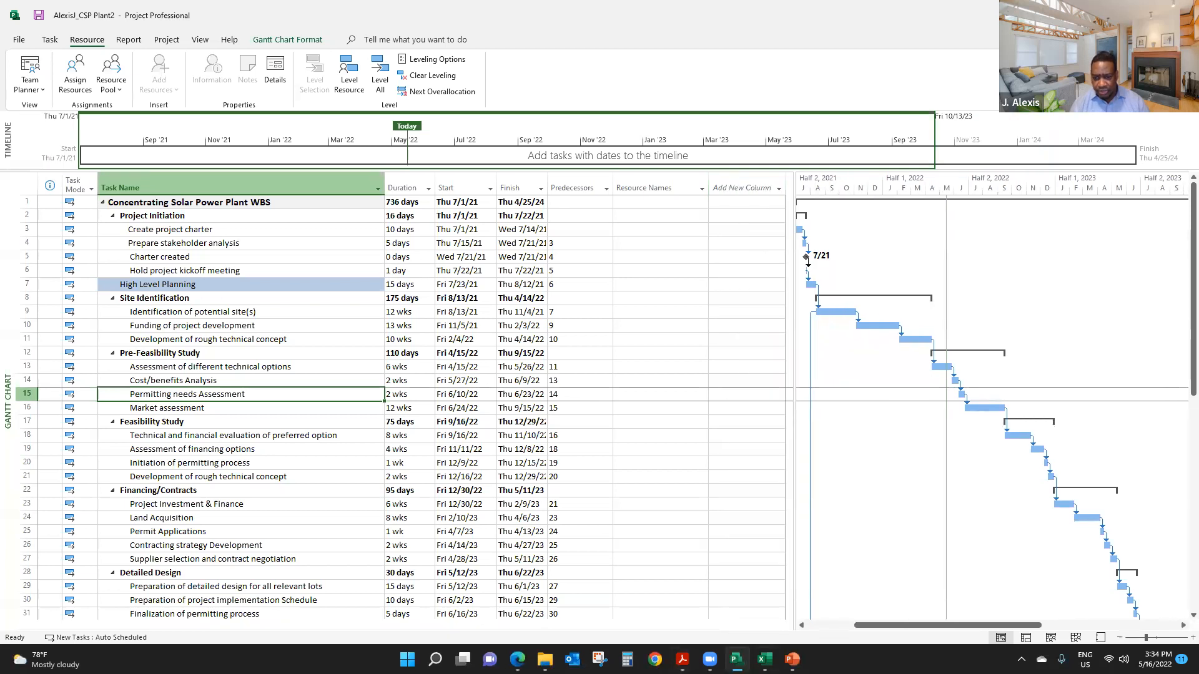
- Switch to Excel, widen the Resource Names column on Sheet1 and check the resources listed for Create project charter
{"action": "left_click", "coordinate": [762, 657]}
{"action": "key", "text": "ctrl+v"}
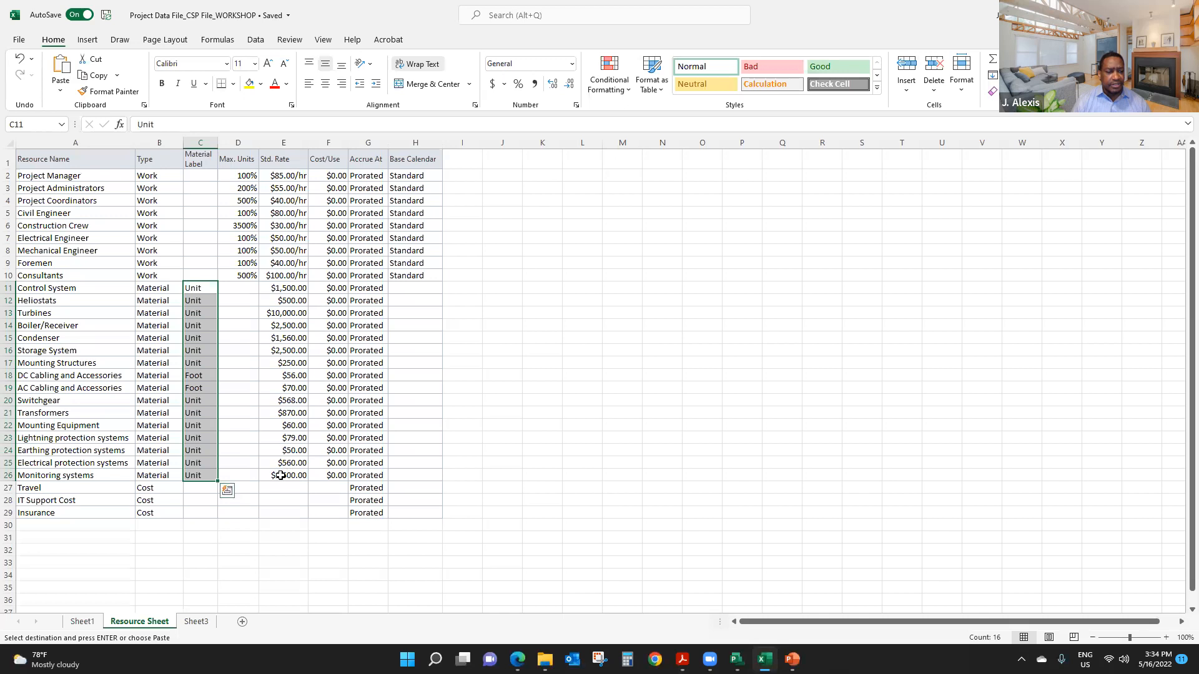
{"action": "left_click", "coordinate": [83, 622]}
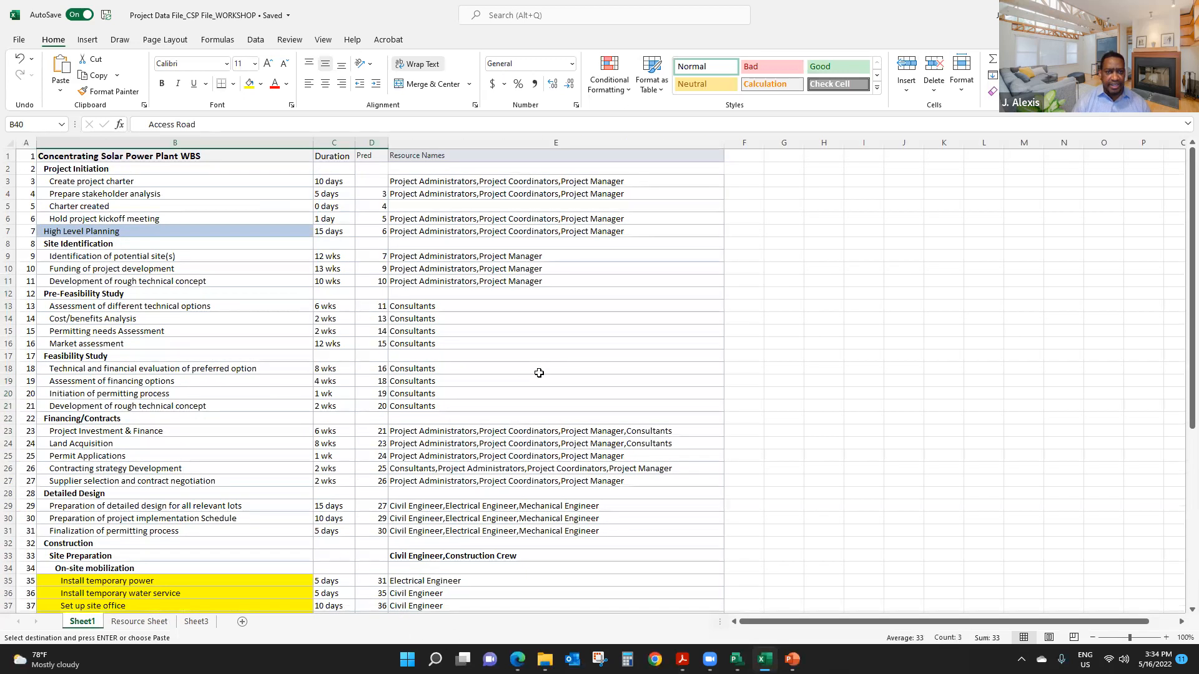
{"action": "left_click", "coordinate": [430, 184]}
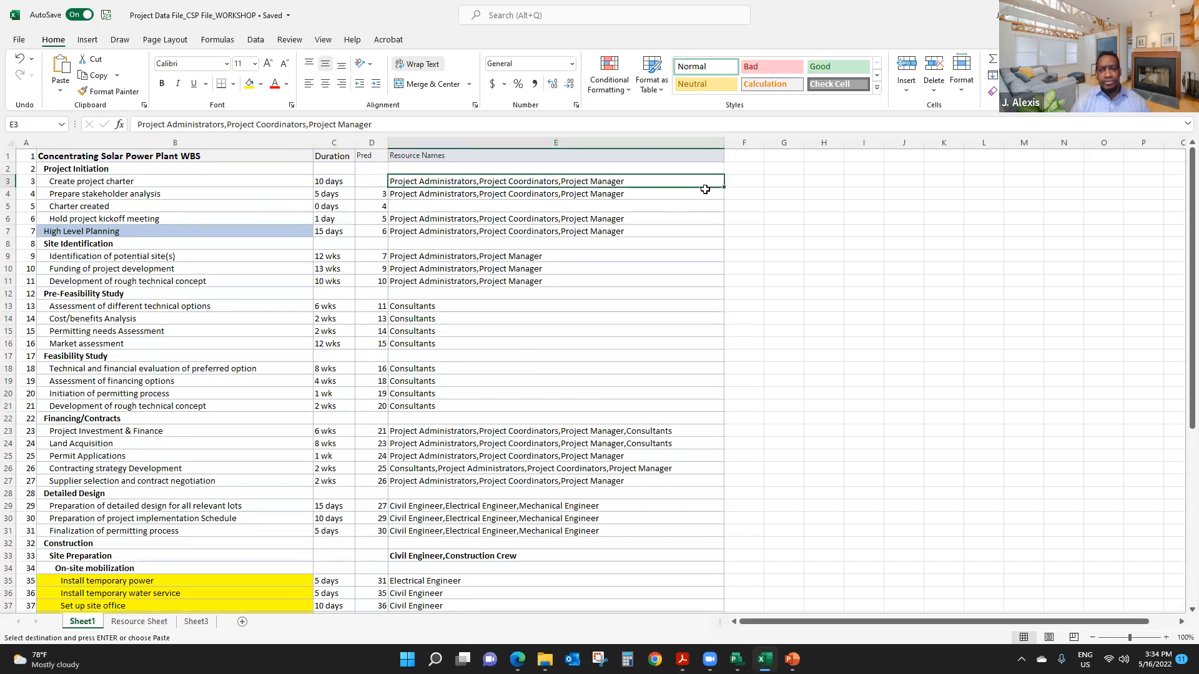
{"action": "left_click_drag", "start_coordinate": [724, 143], "coordinate": [747, 144]}
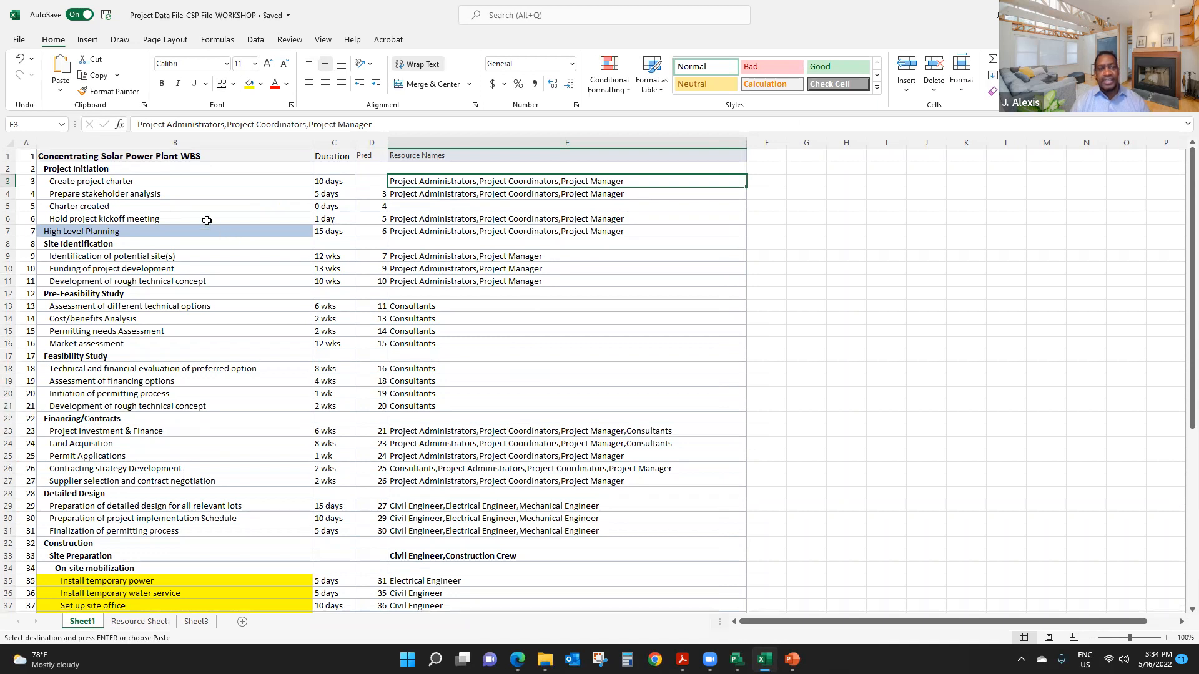
{"action": "left_click", "coordinate": [146, 186]}
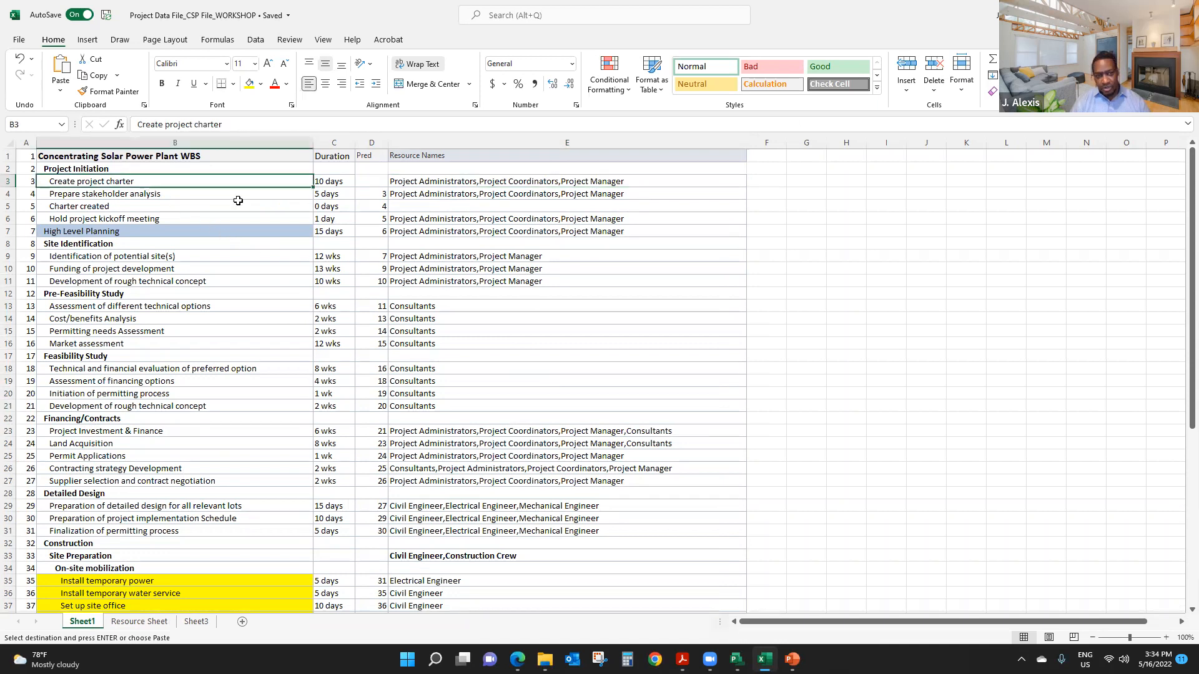
{"action": "left_click", "coordinate": [456, 185]}
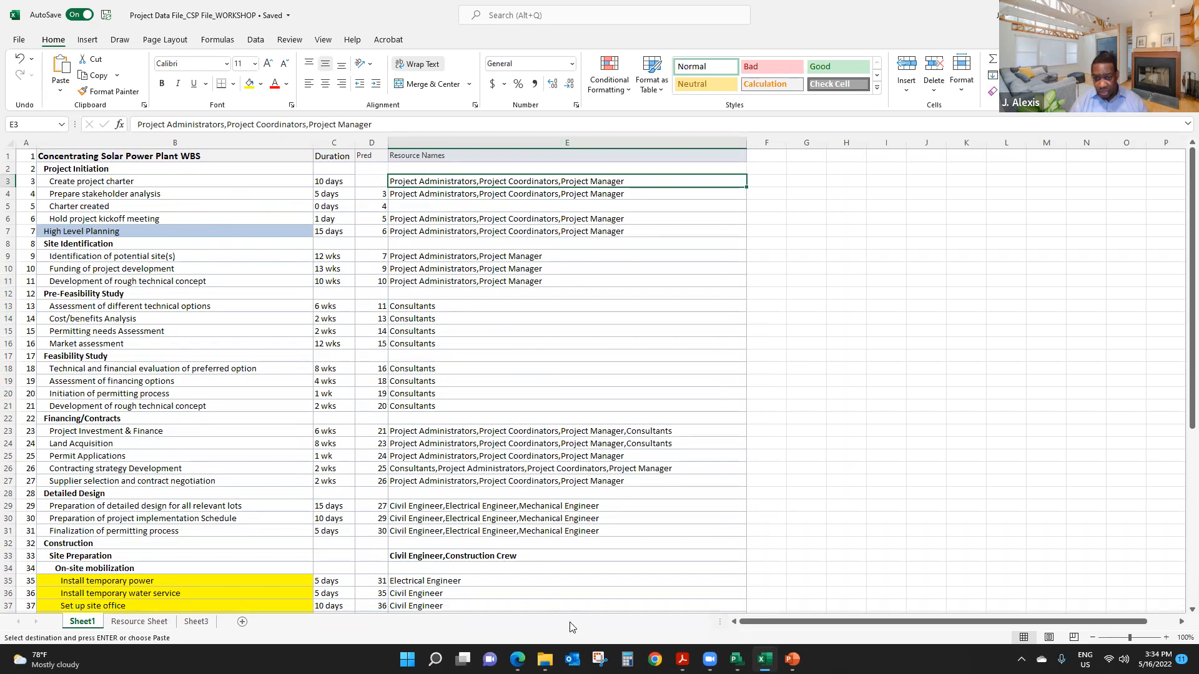
- Switch to Microsoft Project and select Project Administrators, Project Coordinators and Project Manager for assignment to the Create project charter task
{"action": "left_click", "coordinate": [736, 659]}
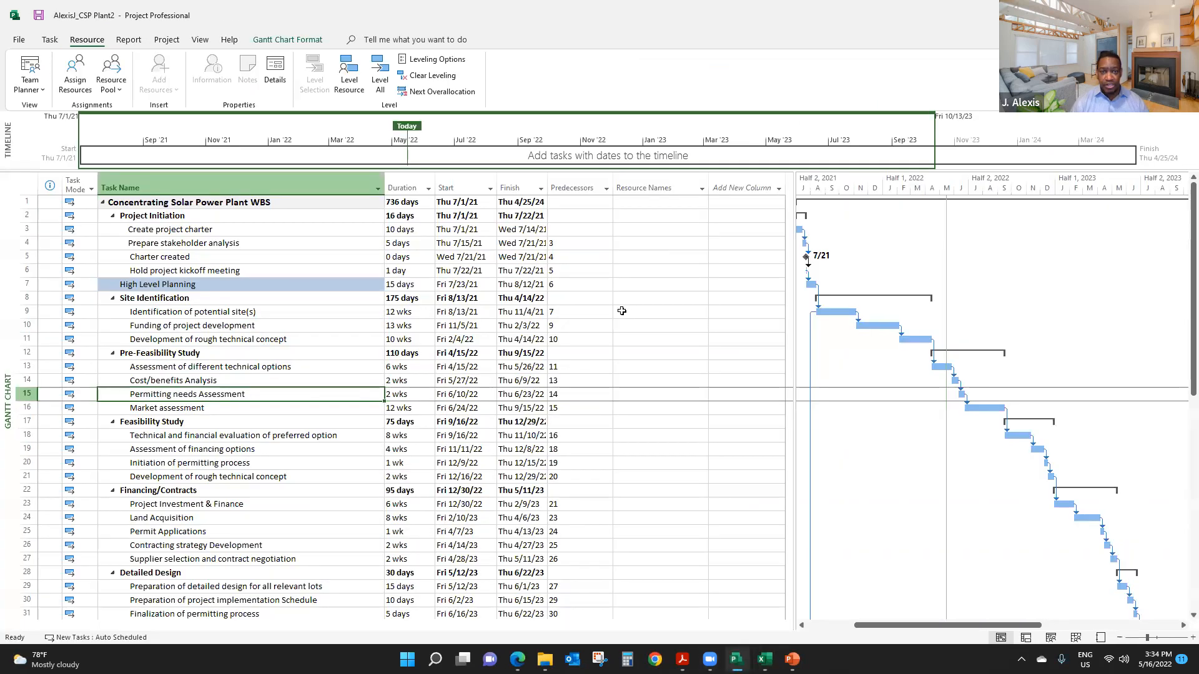
{"action": "left_click", "coordinate": [242, 229]}
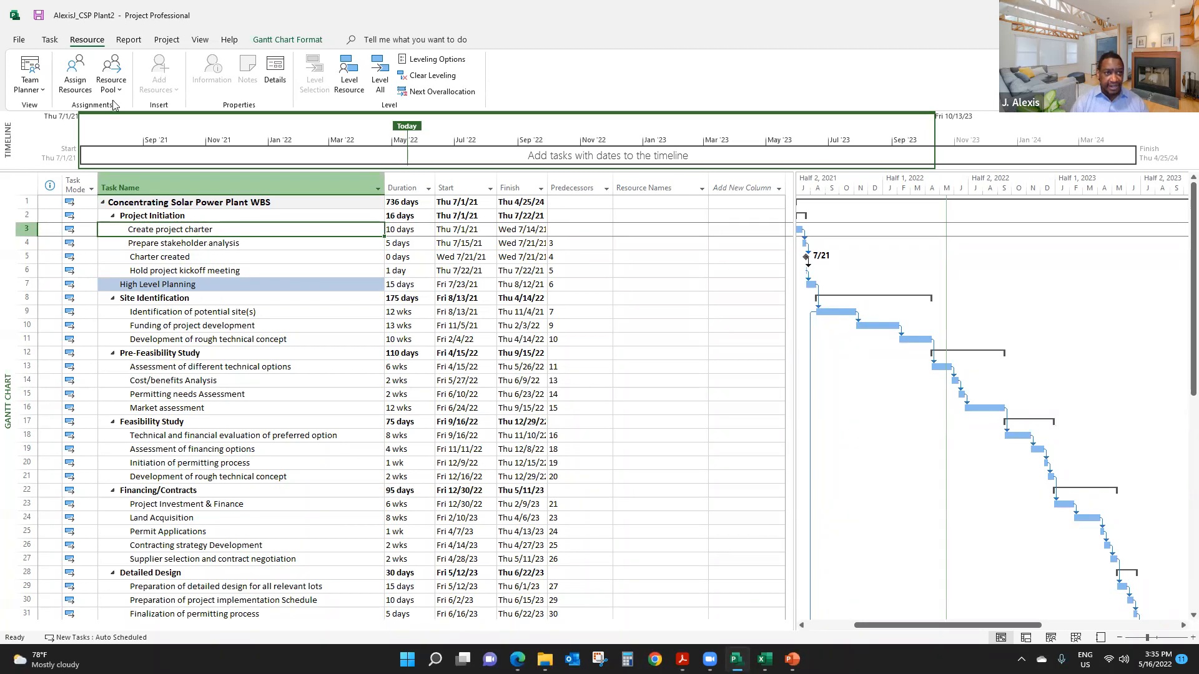
{"action": "left_click", "coordinate": [74, 73]}
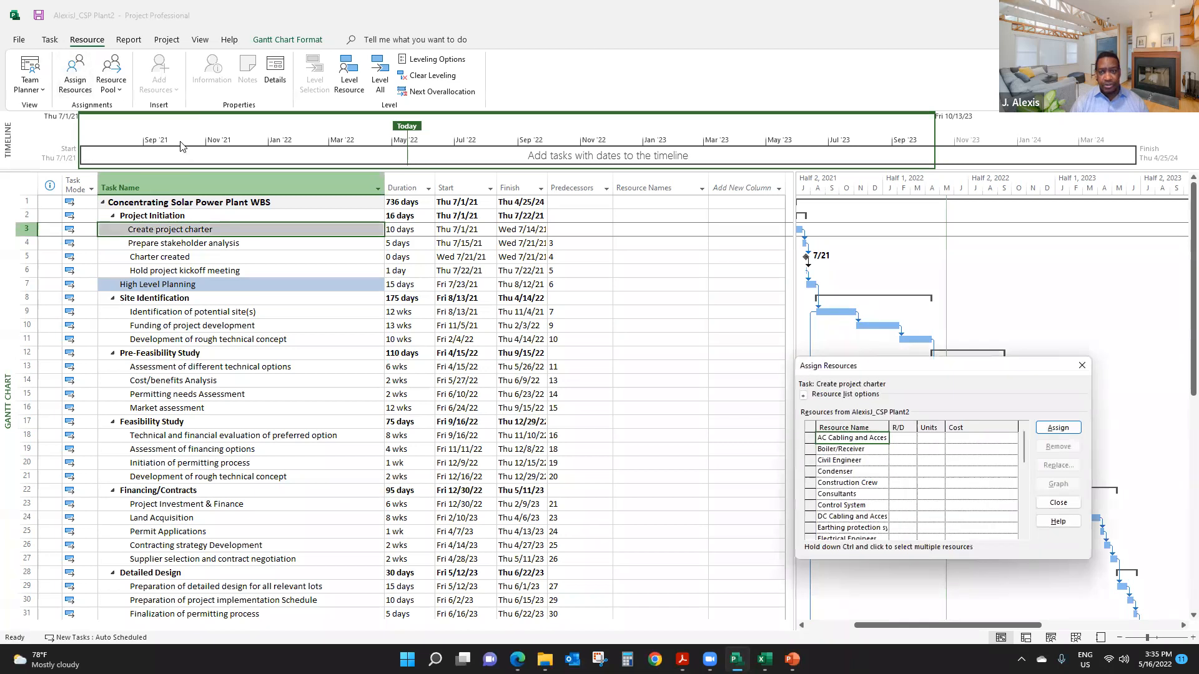
{"action": "left_click_drag", "start_coordinate": [910, 367], "coordinate": [530, 217]}
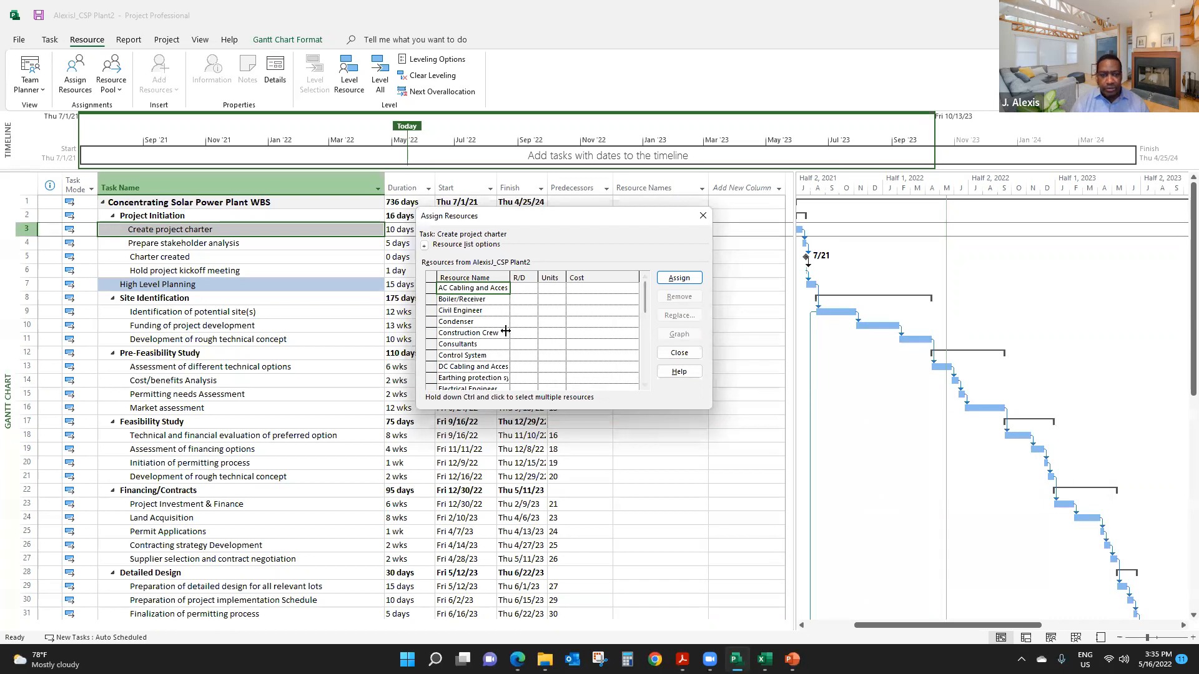
{"action": "left_click_drag", "start_coordinate": [647, 301], "coordinate": [653, 356]}
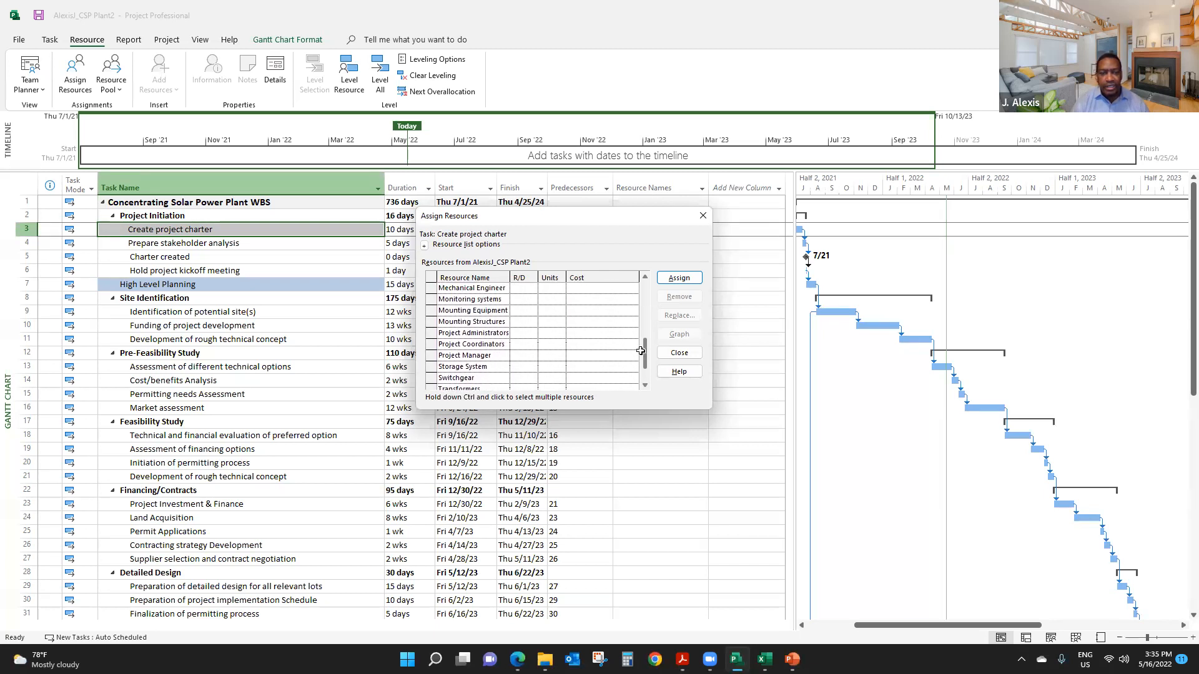
{"action": "left_click", "coordinate": [491, 333]}
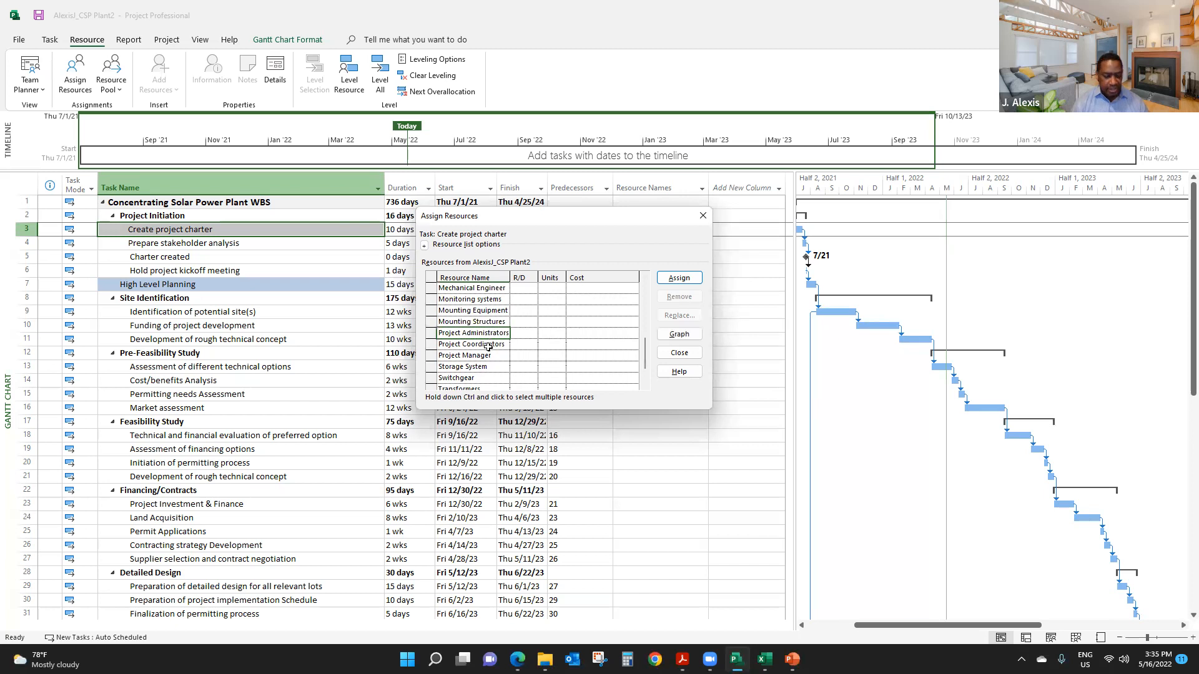
{"action": "left_click", "coordinate": [489, 345], "text": "ctrl"}
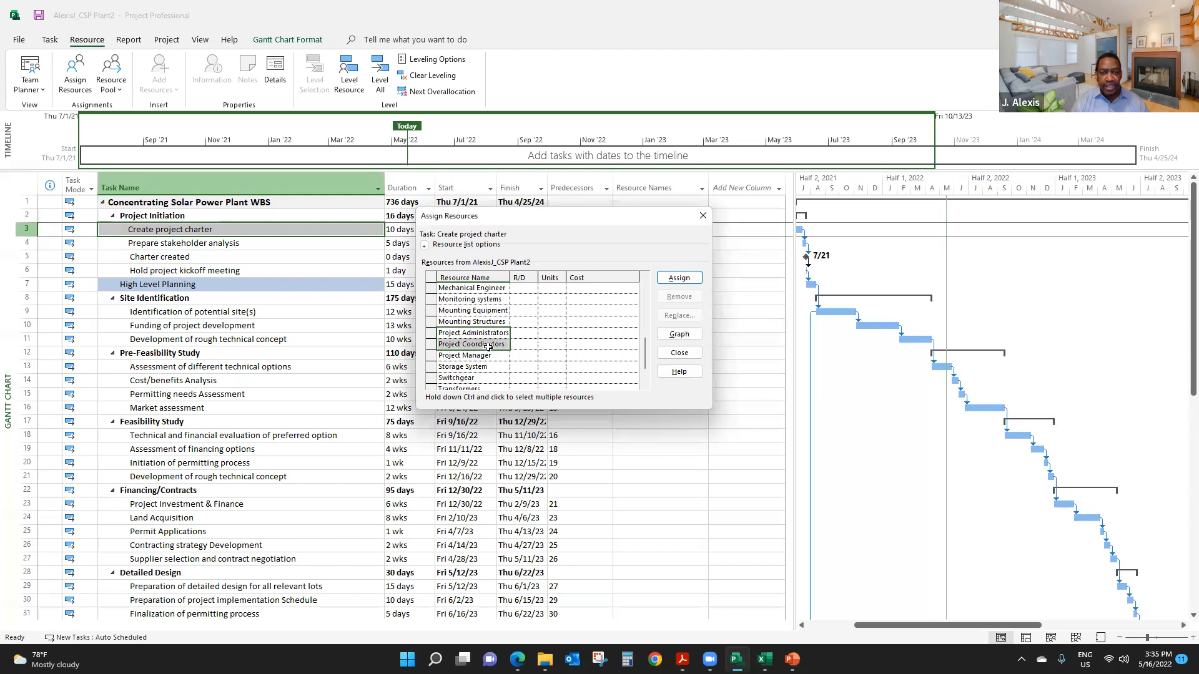
{"action": "left_click", "coordinate": [487, 355], "text": "ctrl"}
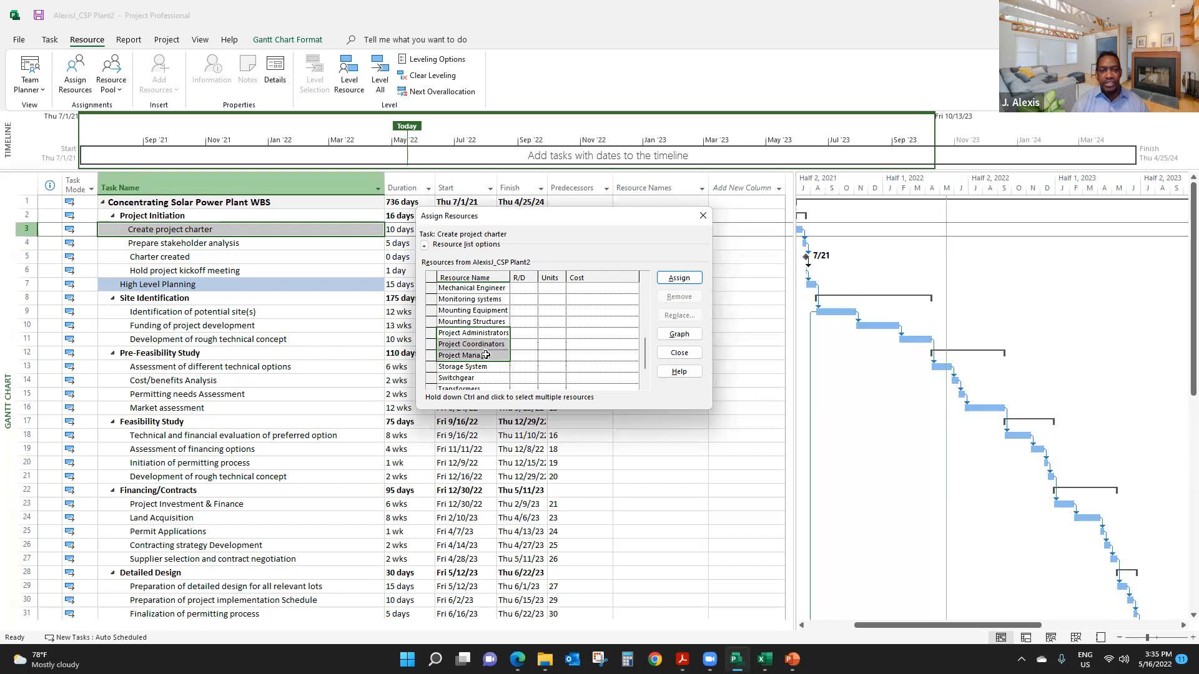
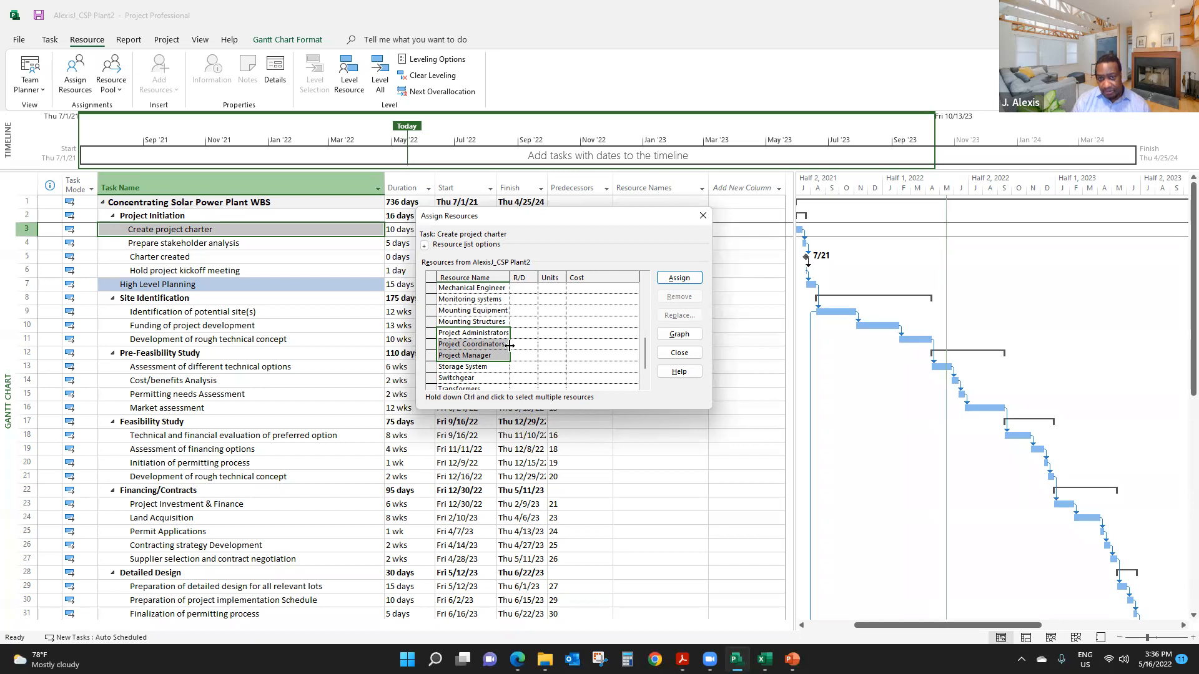
- Assign the three selected resources to Create project charter, and widen the task table and Resource Names column to fit the full entry
{"action": "left_click", "coordinate": [679, 279]}
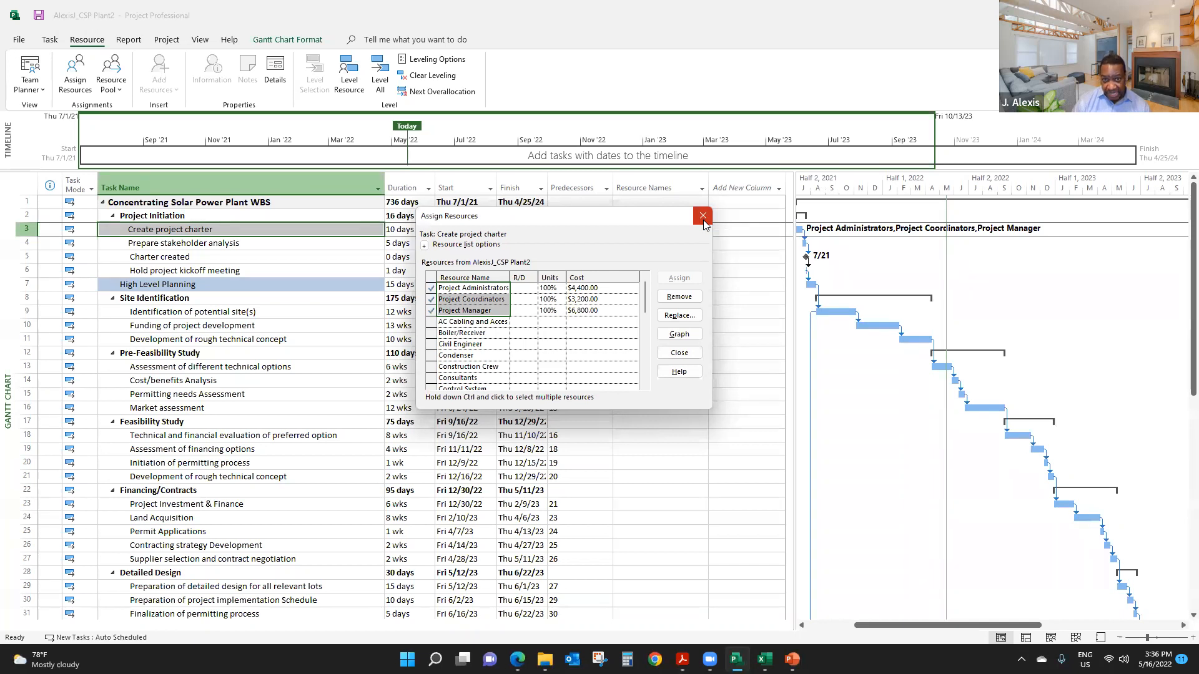
{"action": "left_click", "coordinate": [704, 221]}
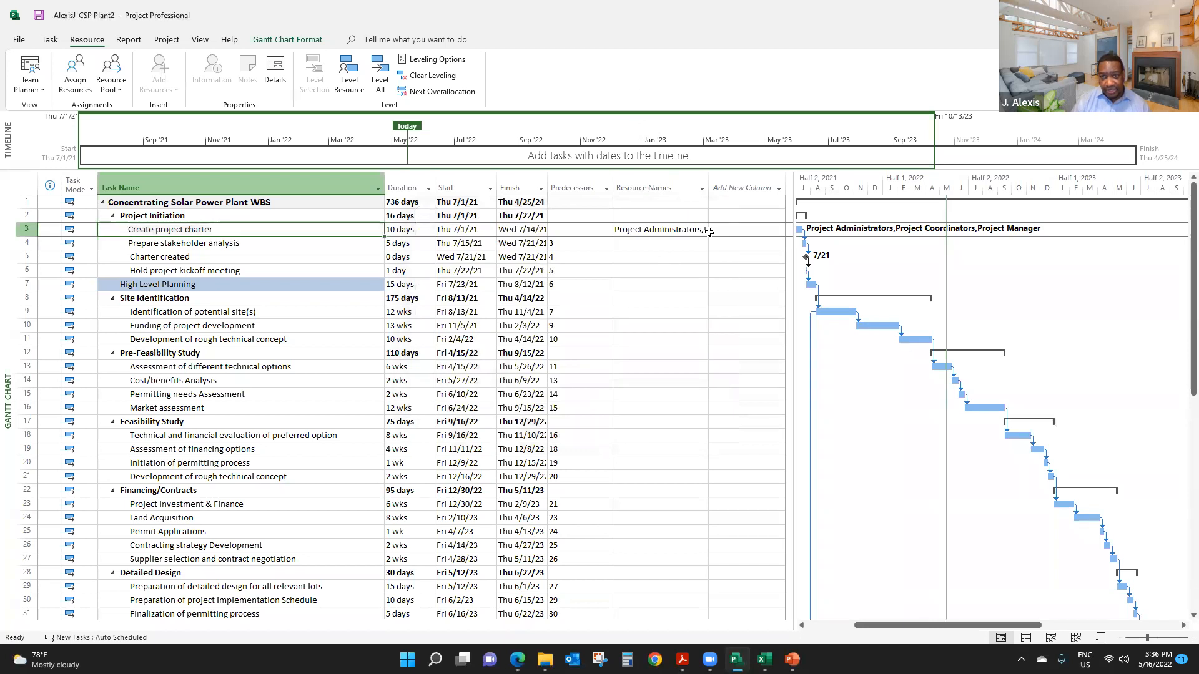
{"action": "left_click_drag", "start_coordinate": [794, 279], "coordinate": [879, 285]}
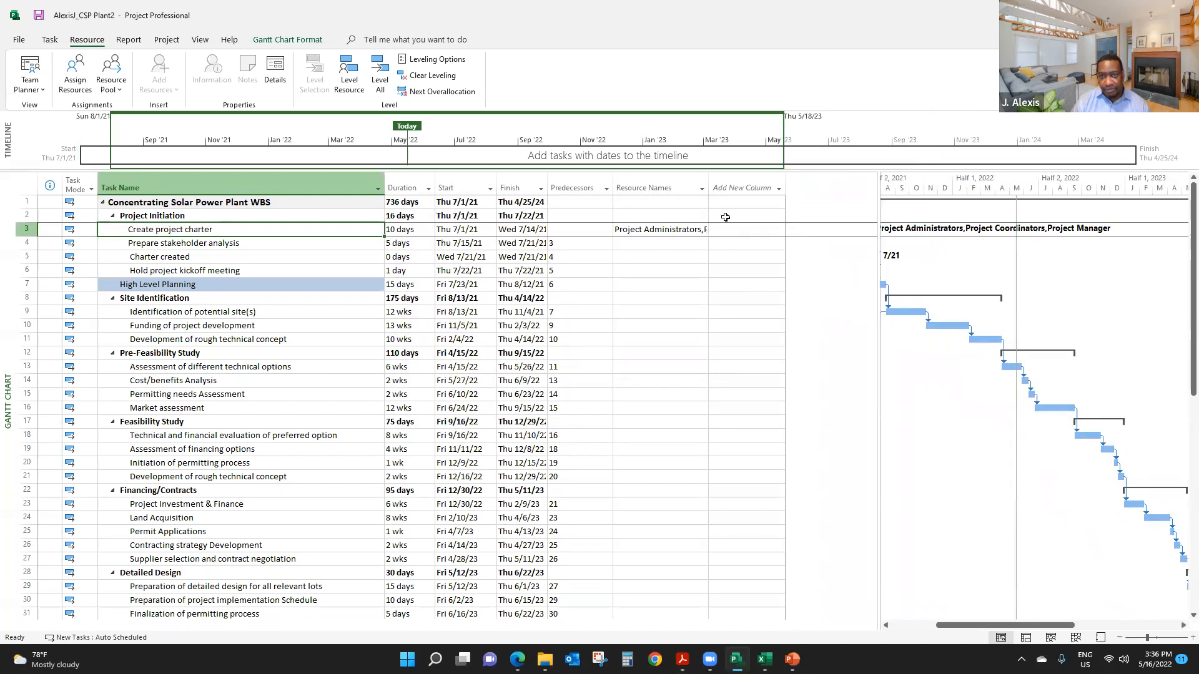
{"action": "left_click_drag", "start_coordinate": [709, 187], "coordinate": [851, 183]}
{"action": "left_click", "coordinate": [646, 228]}
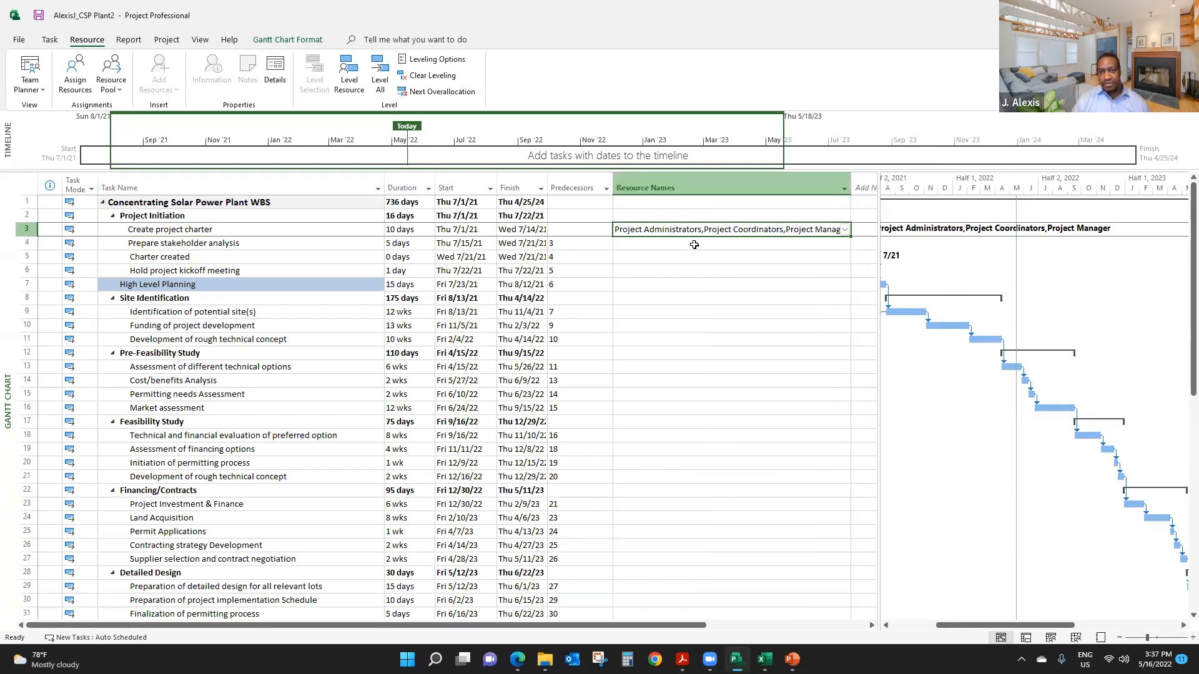
{"action": "double_click", "coordinate": [851, 183]}
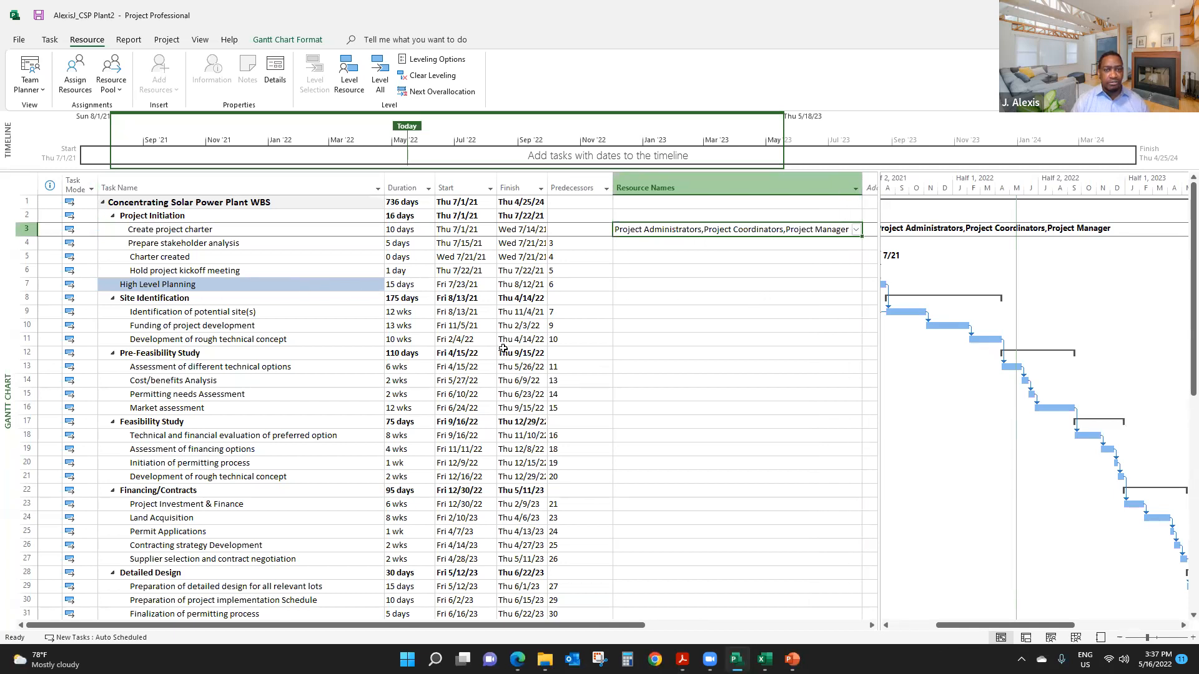
{"action": "left_click", "coordinate": [691, 312]}
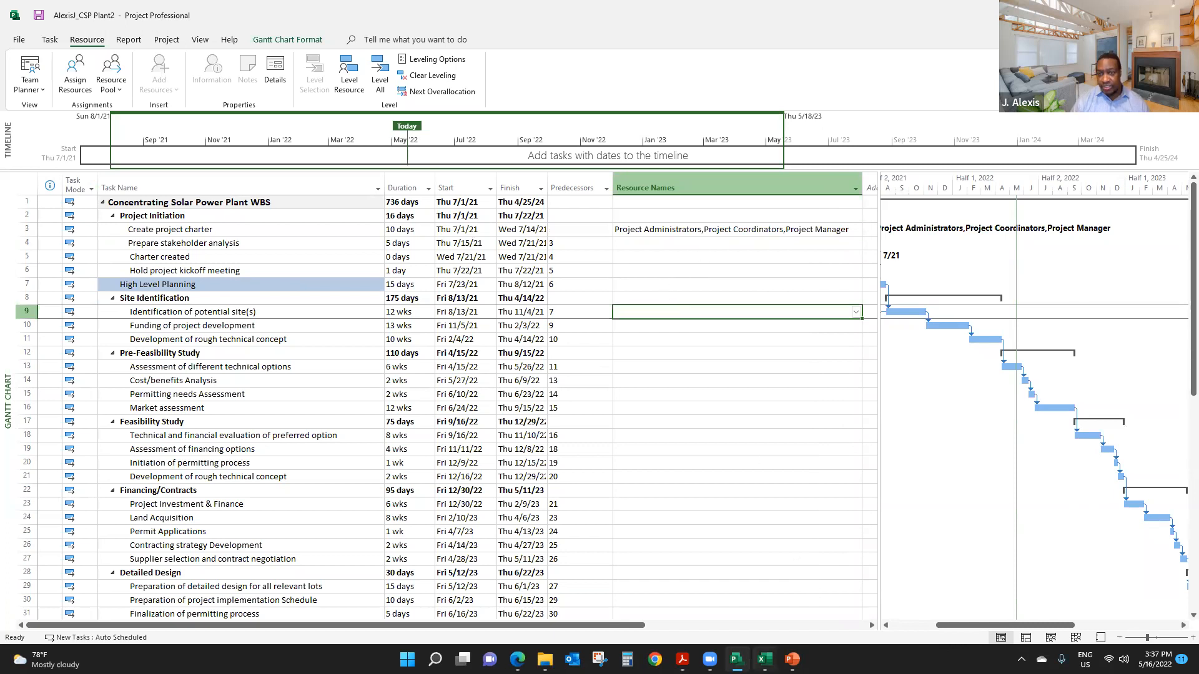
{"action": "left_click", "coordinate": [764, 659]}
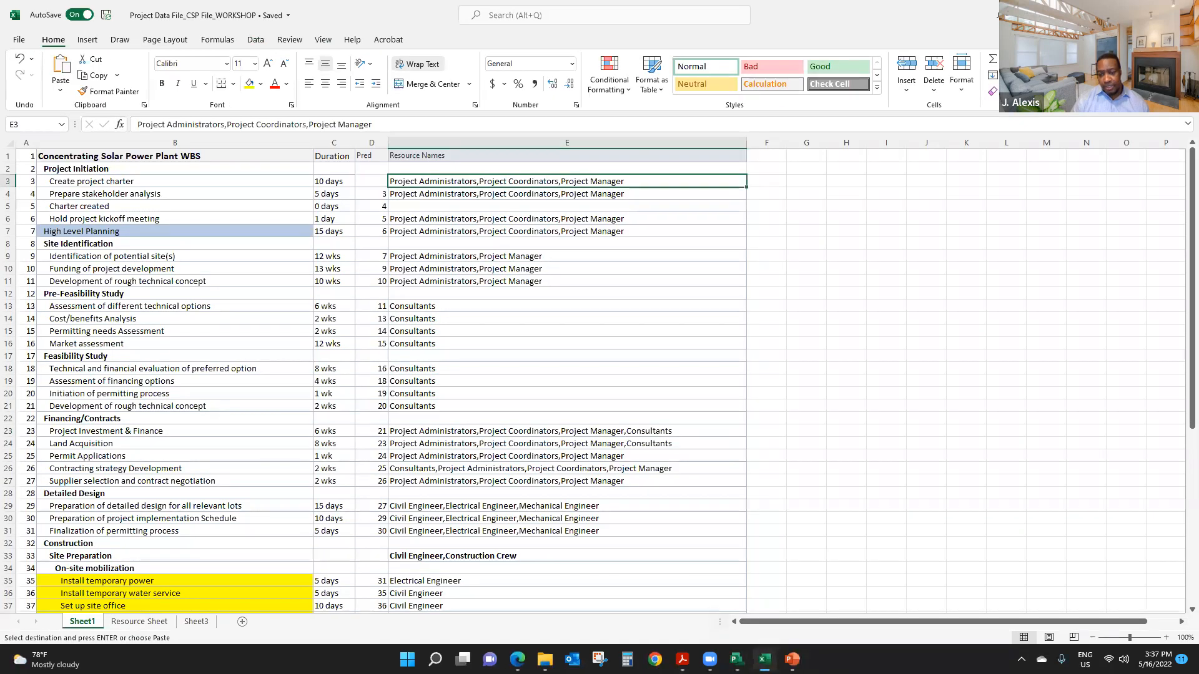
{"action": "left_click", "coordinate": [736, 659]}
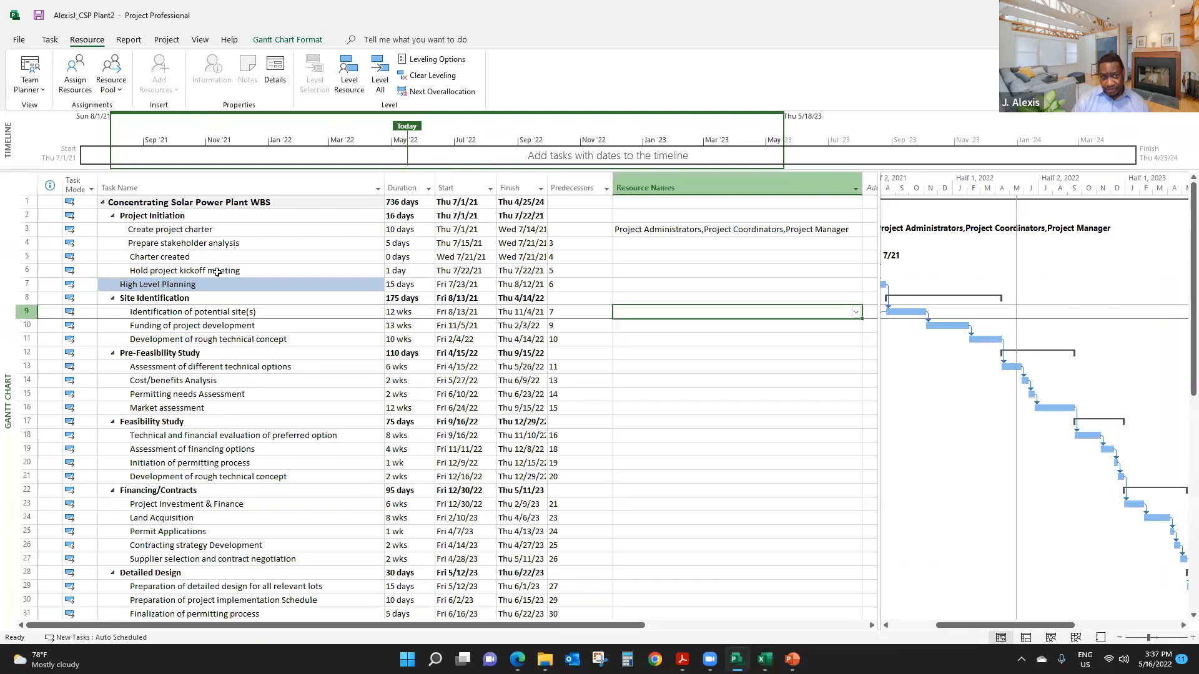
{"action": "left_click", "coordinate": [211, 380]}
{"action": "left_click", "coordinate": [719, 230]}
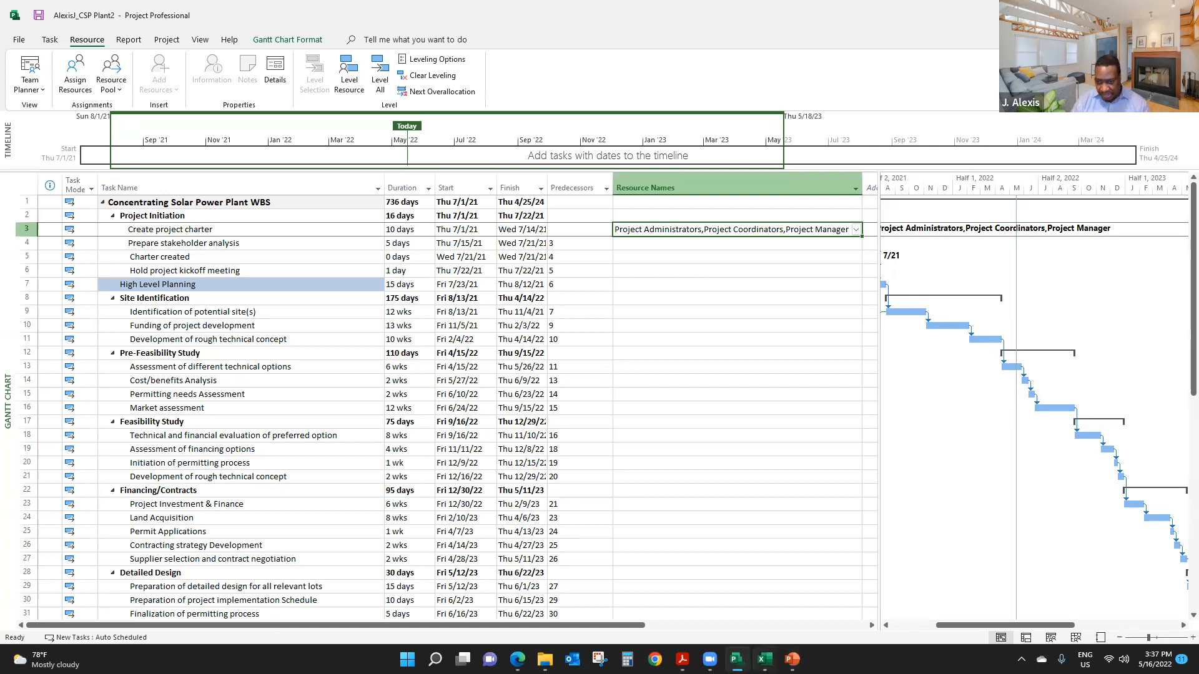
- Switch to Excel and copy the Resource Names cells E4:E60 on Sheet1, from Prepare stakeholder analysis through Project Complete
{"action": "left_click", "coordinate": [765, 659]}
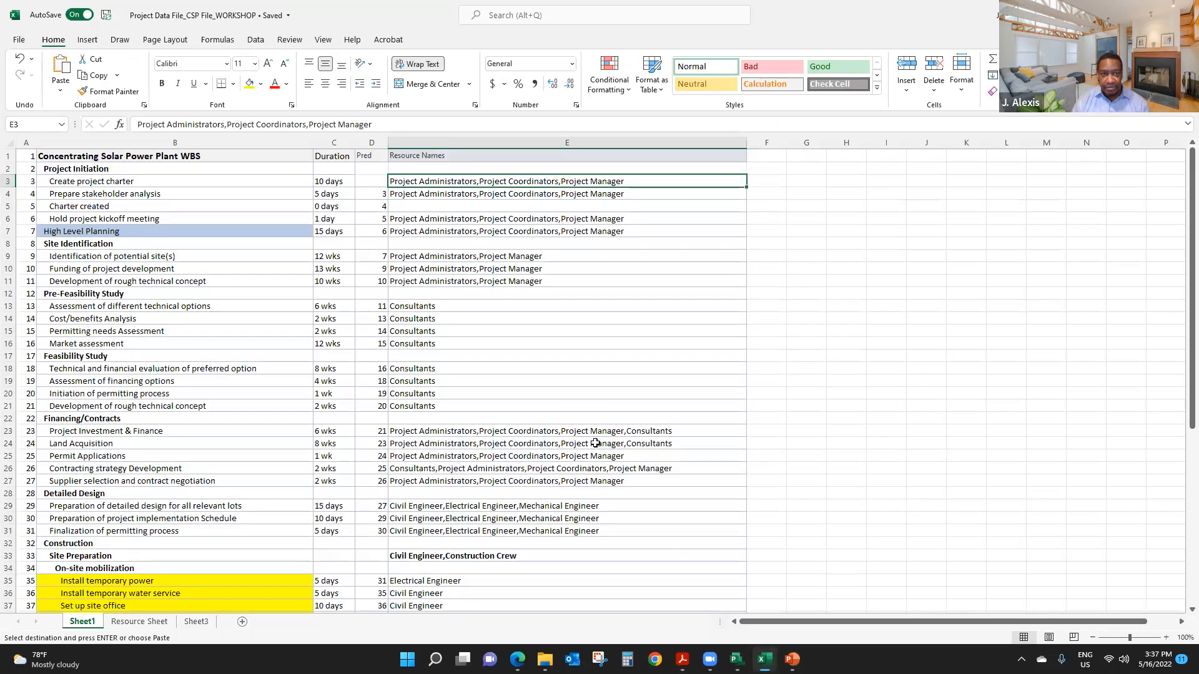
{"action": "left_click", "coordinate": [482, 194]}
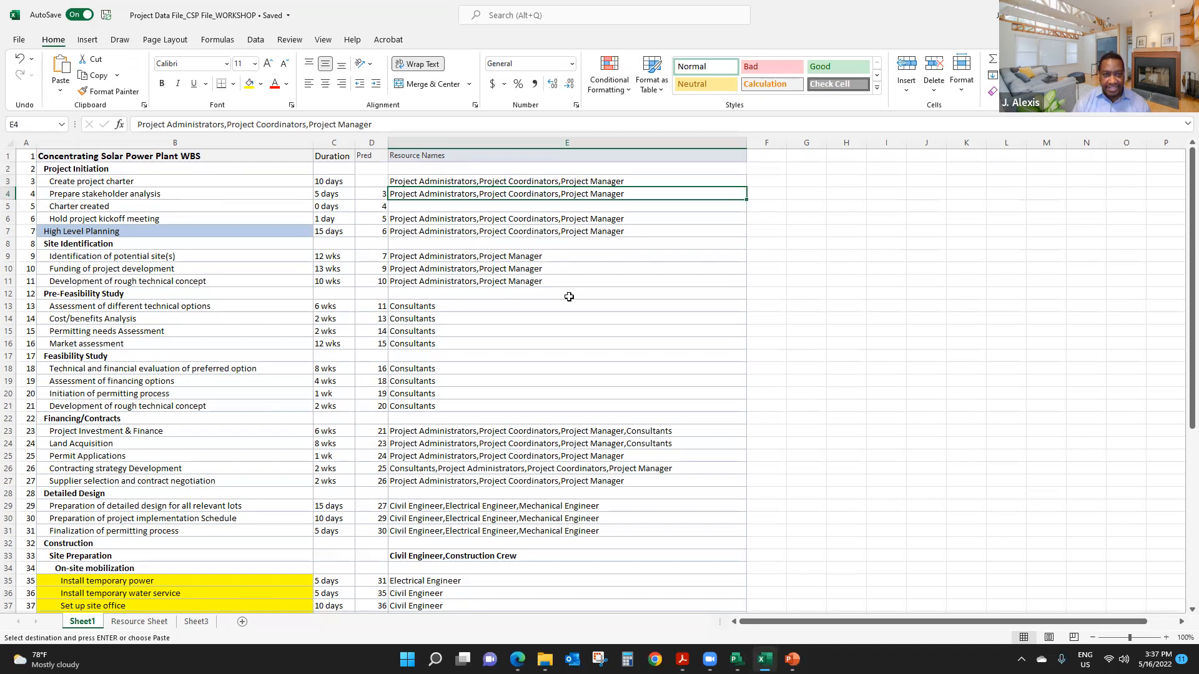
{"action": "scroll", "coordinate": [544, 313], "scroll_direction": "down", "scroll_amount": 1}
{"action": "scroll", "coordinate": [546, 321], "scroll_direction": "down", "scroll_amount": 9}
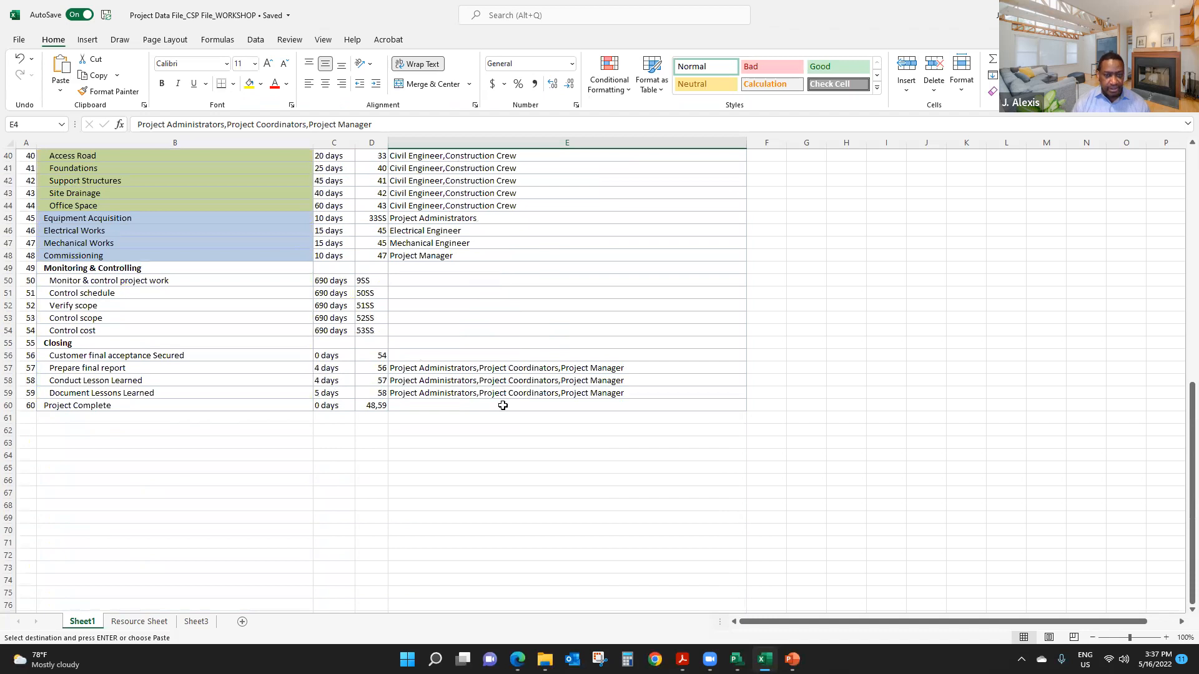
{"action": "left_click", "coordinate": [503, 406], "text": "shift"}
{"action": "key", "text": "ctrl+c"}
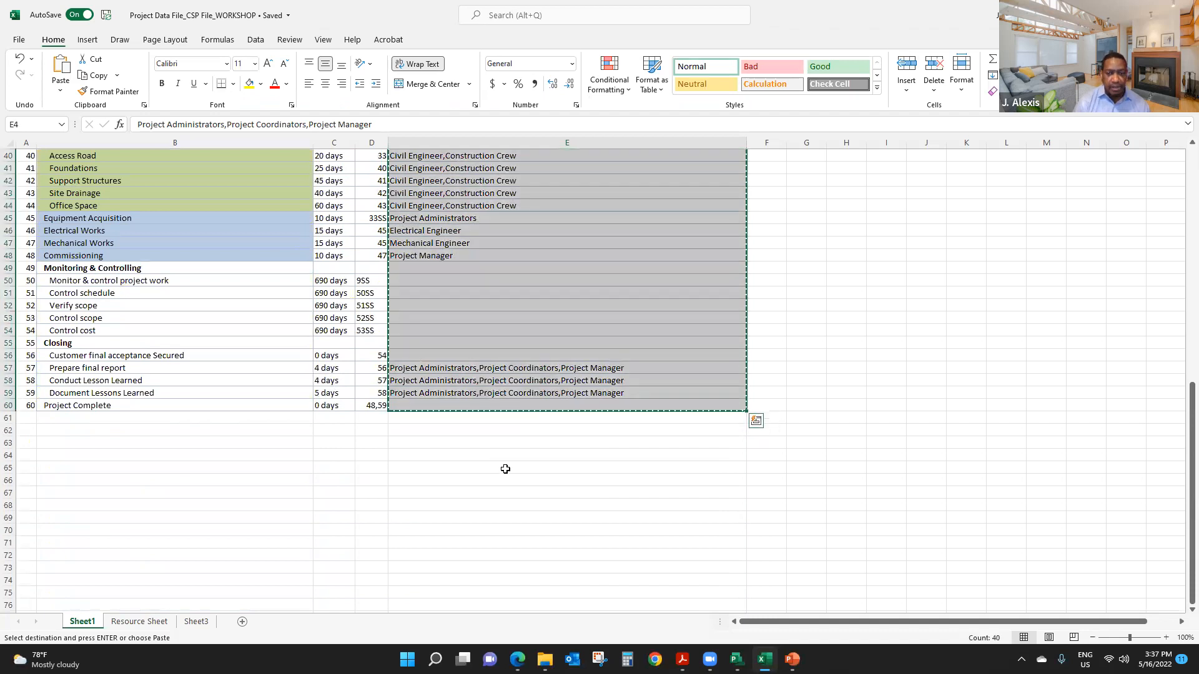
- Switch to Microsoft Project, paste the copied resource names starting at Prepare stakeholder analysis, and review the assignments down the task list
{"action": "key", "text": "alt+Tab"}
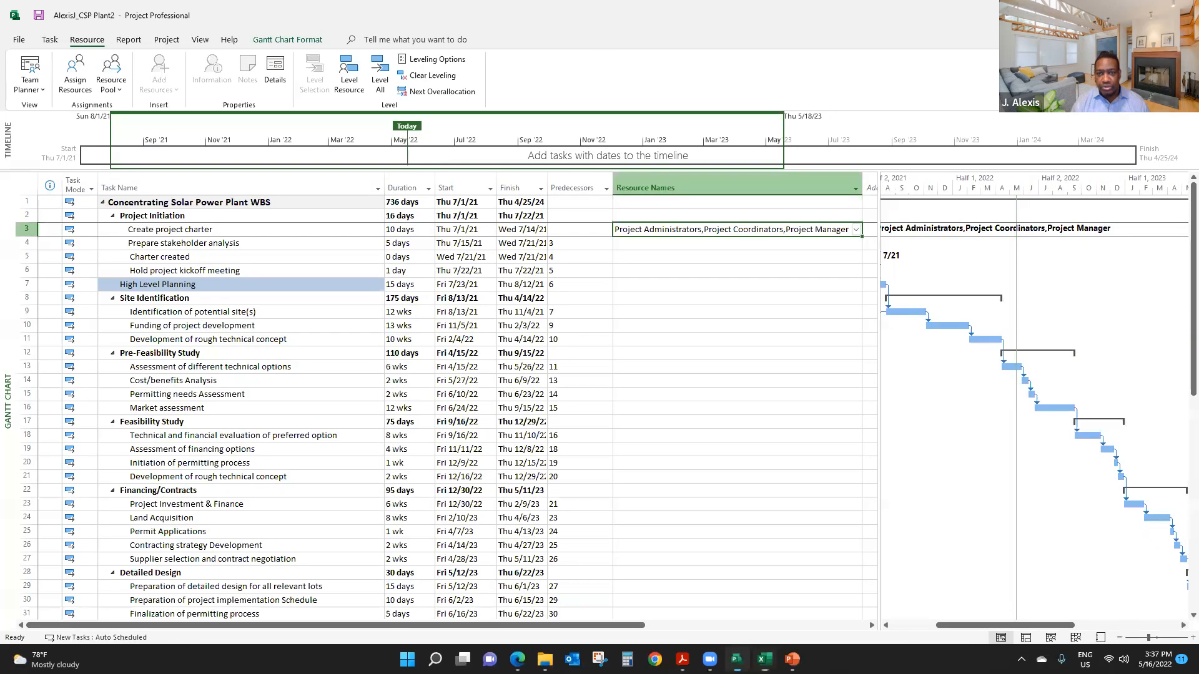
{"action": "left_click", "coordinate": [654, 245]}
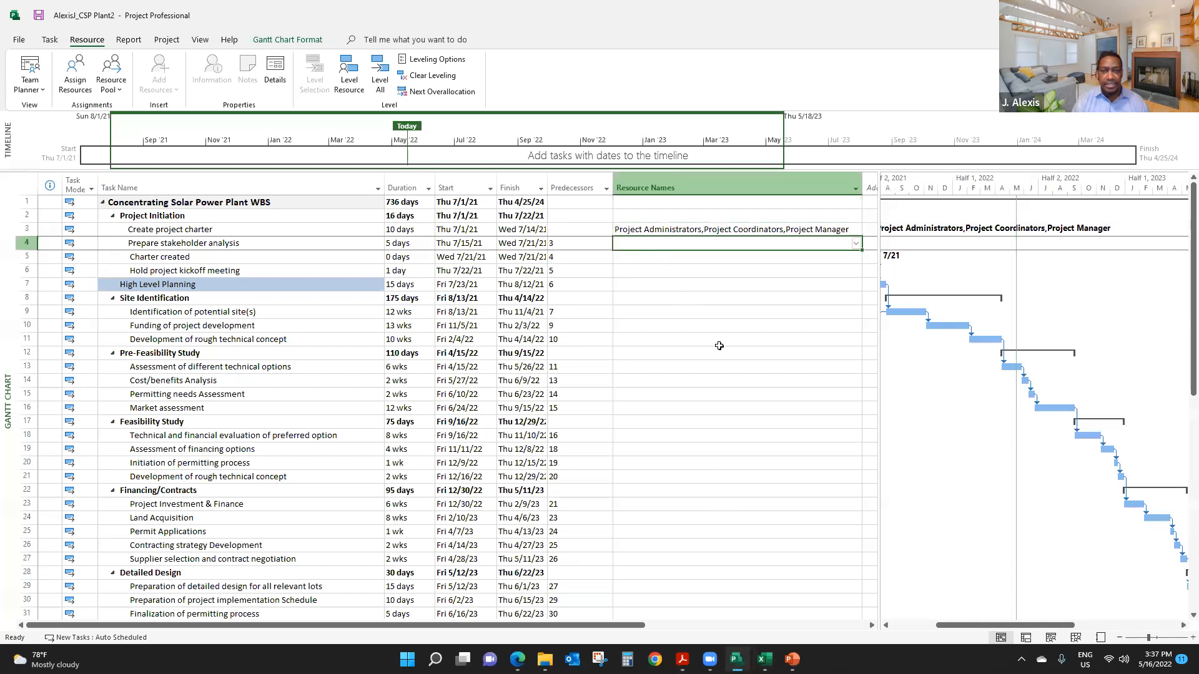
{"action": "key", "text": "ctrl+v"}
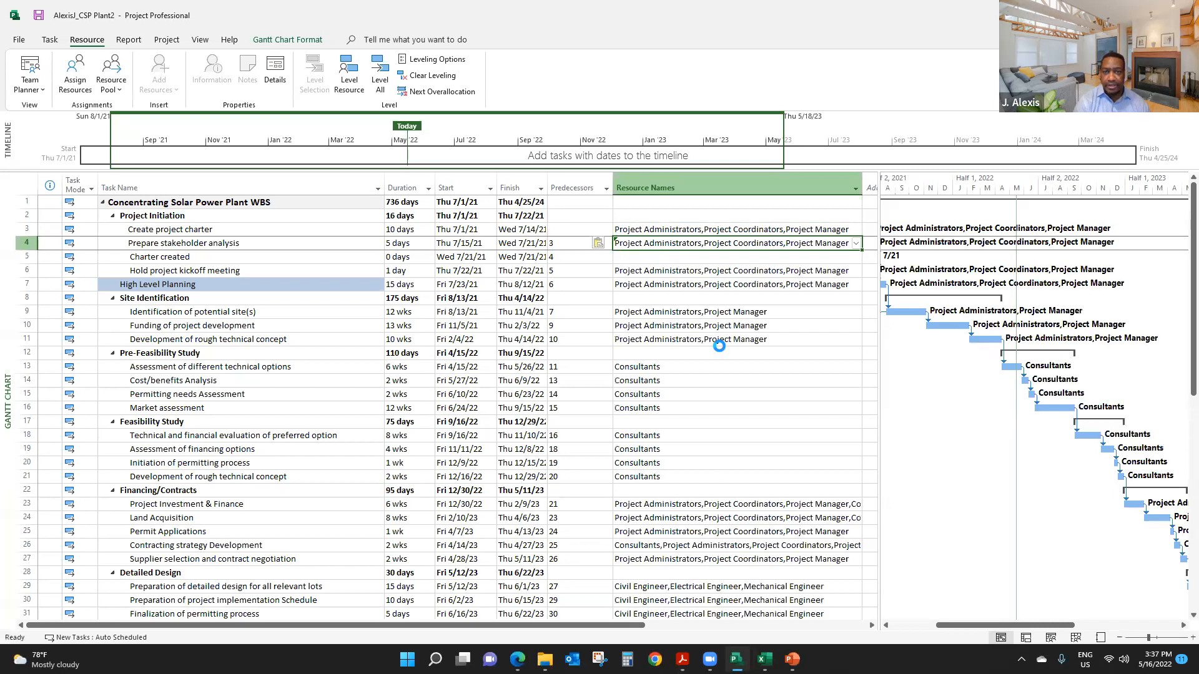
{"action": "left_click", "coordinate": [733, 381]}
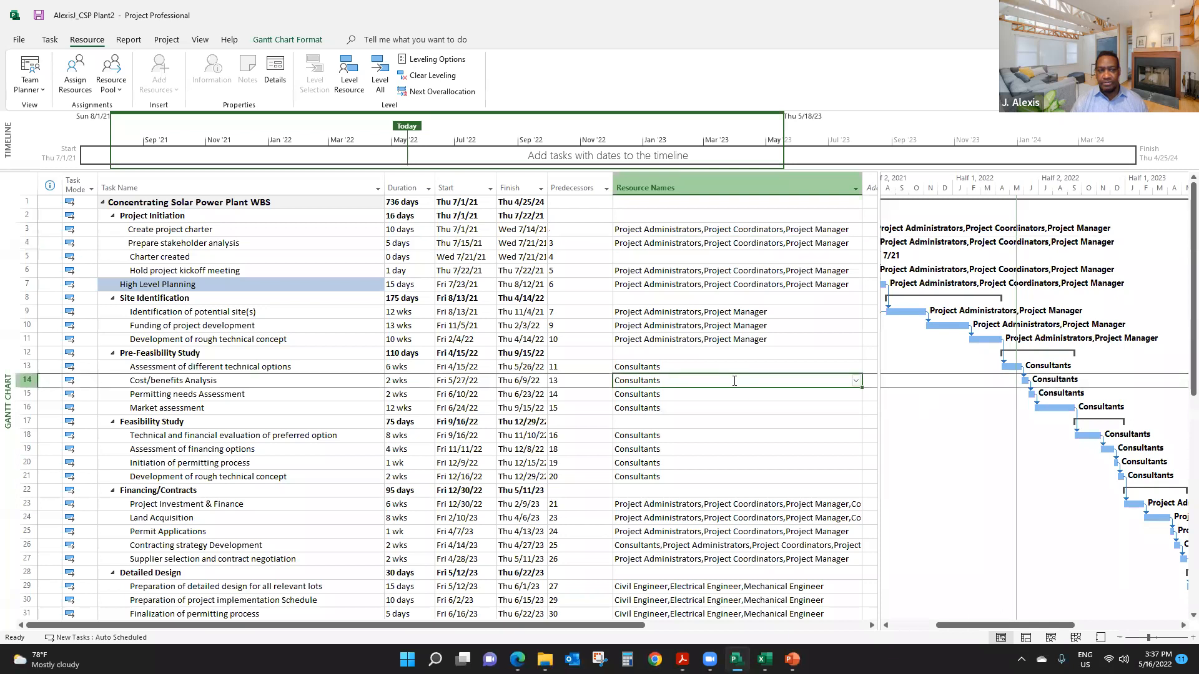
{"action": "scroll", "coordinate": [722, 316], "scroll_direction": "down", "scroll_amount": 2}
{"action": "scroll", "coordinate": [722, 316], "scroll_direction": "down", "scroll_amount": 5}
{"action": "scroll", "coordinate": [722, 316], "scroll_direction": "up", "scroll_amount": 7}
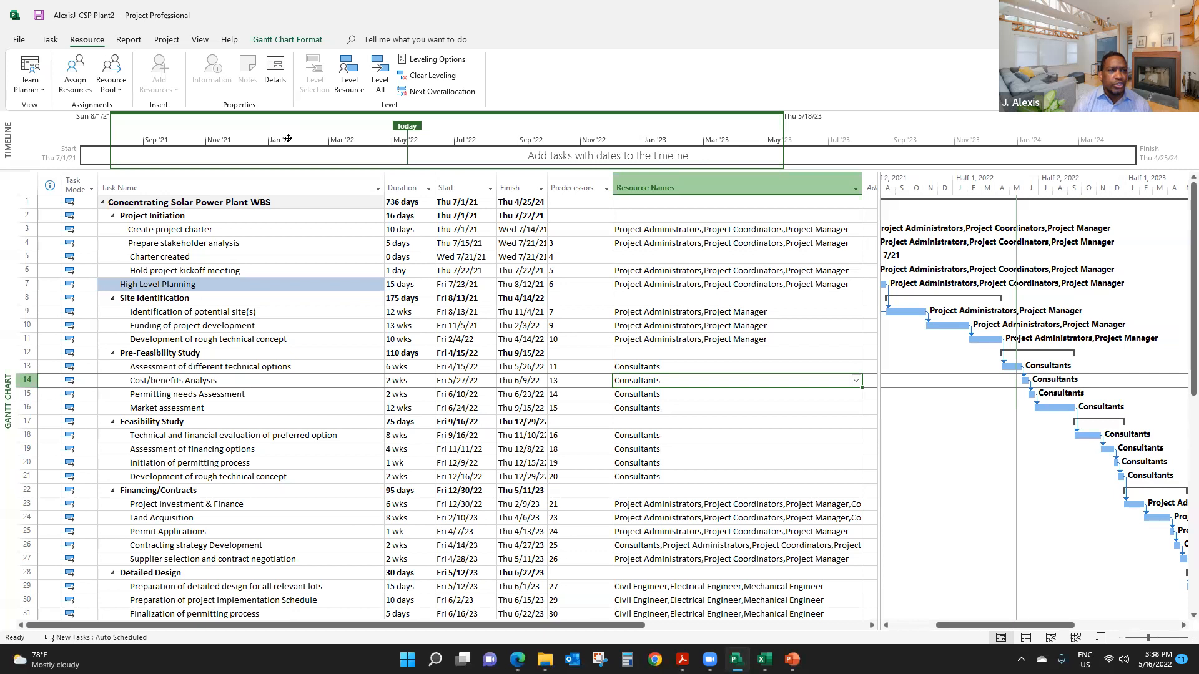
- Show the Resource Sheet view to check the resources for overallocation
{"action": "left_click", "coordinate": [201, 40]}
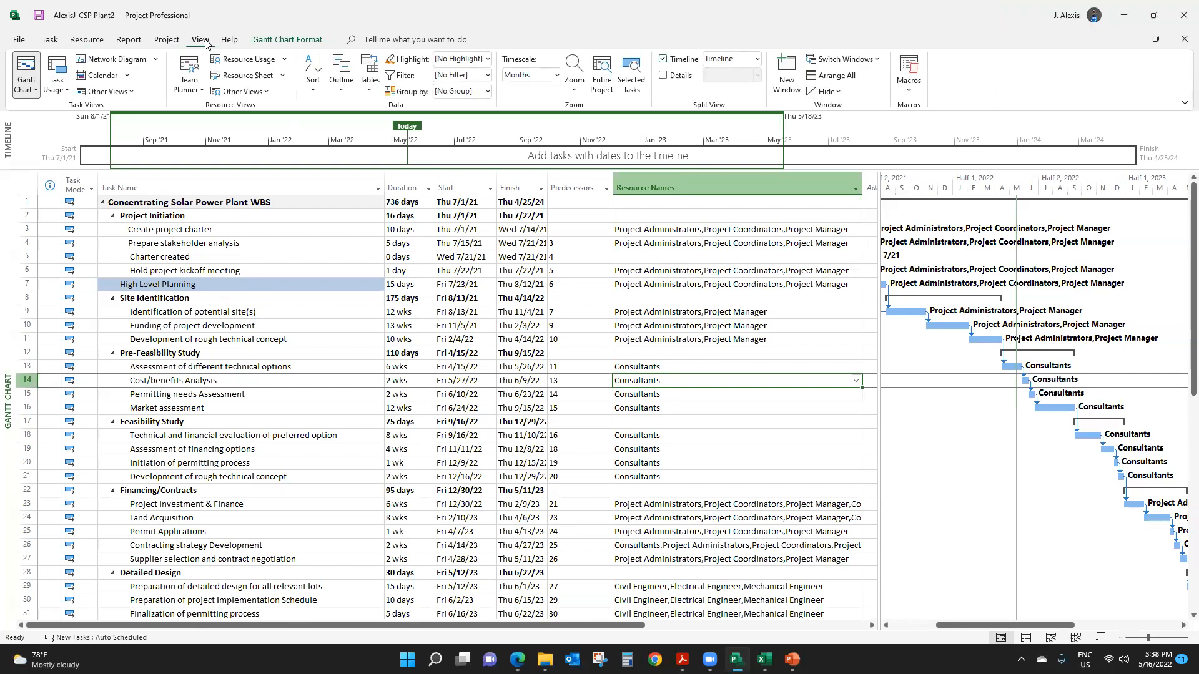
{"action": "left_click", "coordinate": [371, 93]}
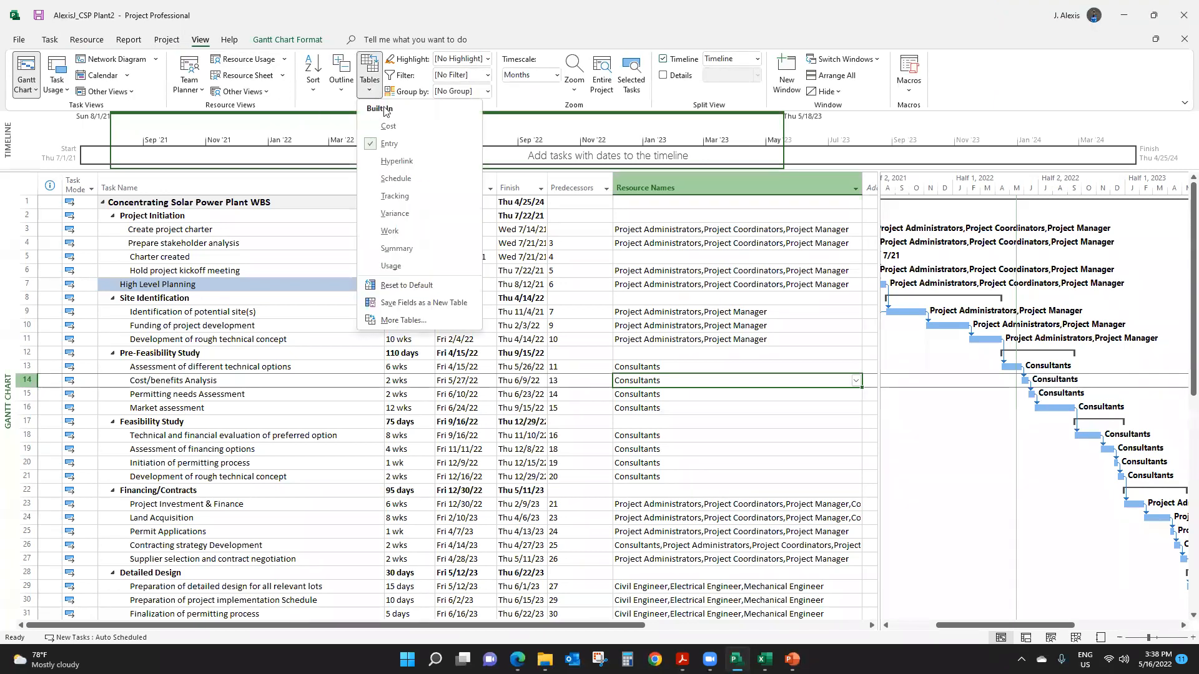
{"action": "left_click", "coordinate": [339, 100]}
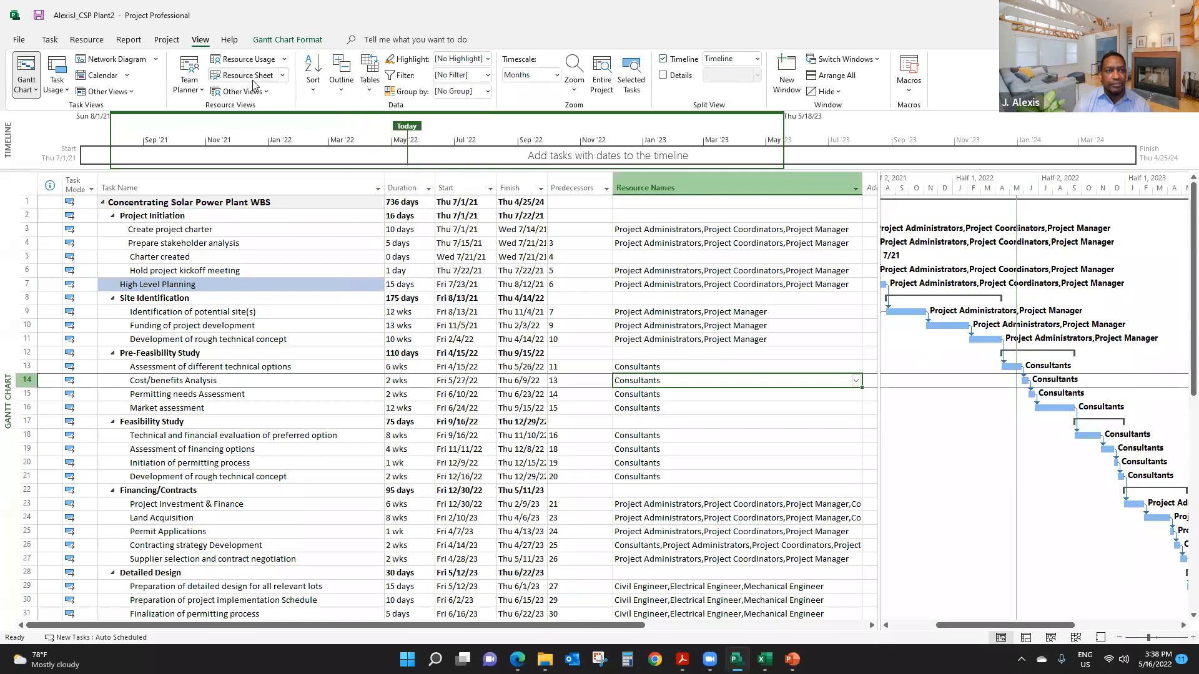
{"action": "left_click", "coordinate": [253, 81]}
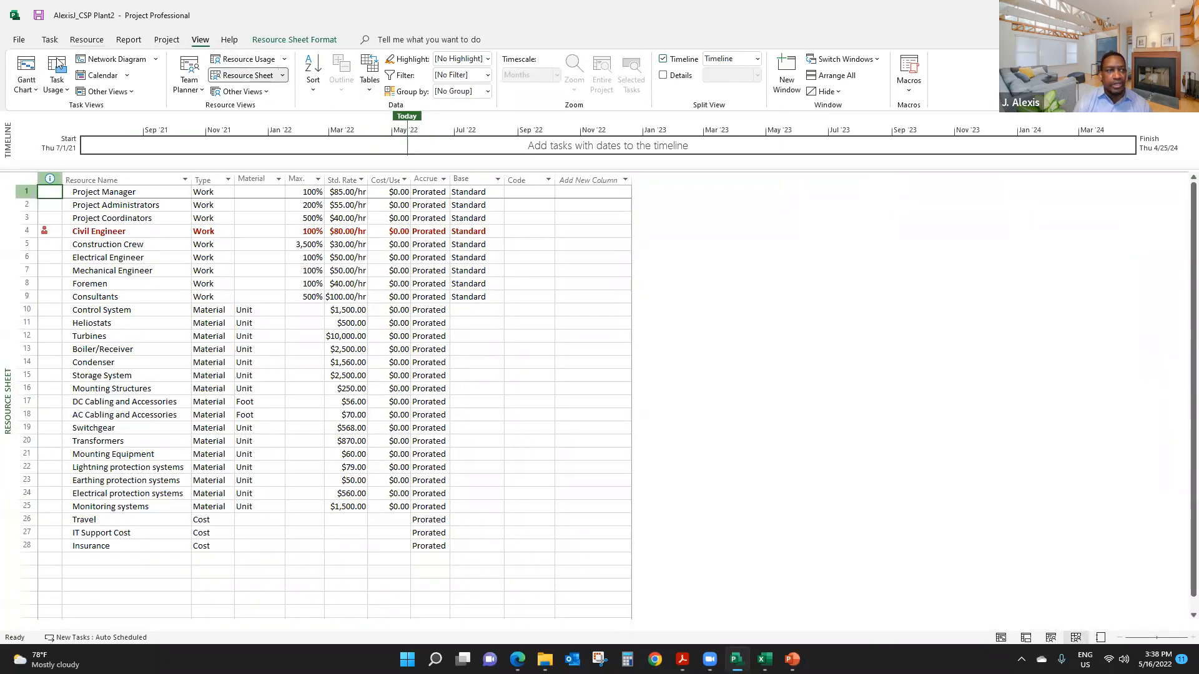
- Return to the Gantt Chart view and examine the task list for overallocation indicators, especially in the Construction phase
{"action": "left_click", "coordinate": [26, 70]}
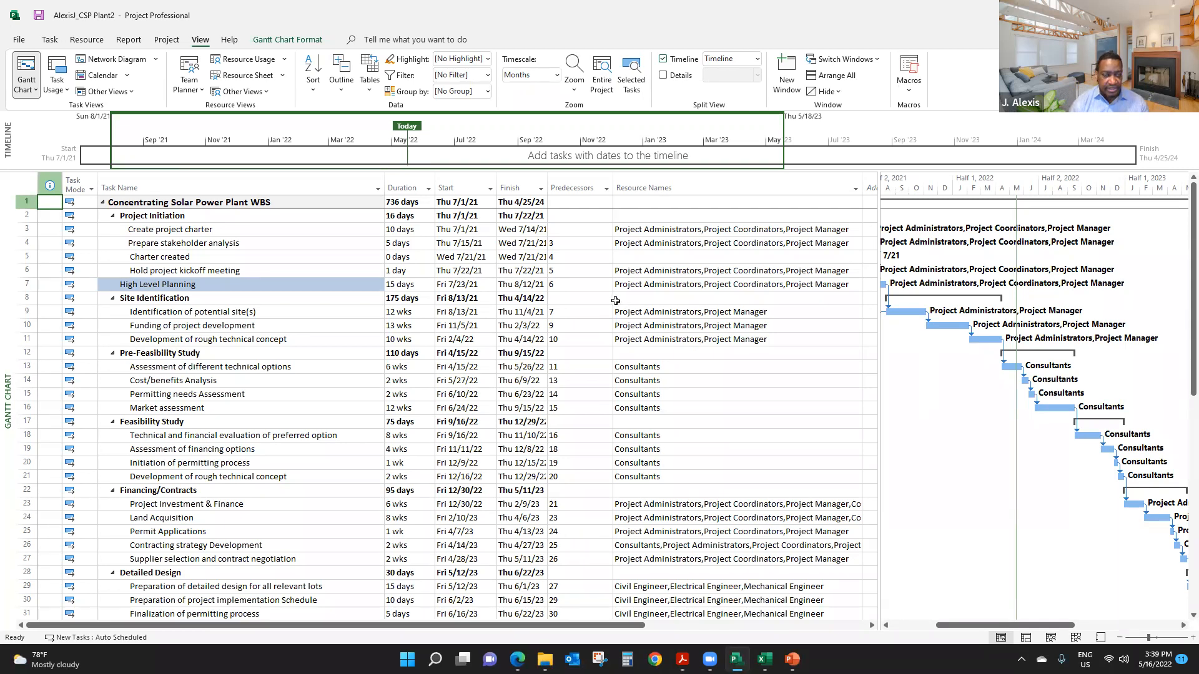
{"action": "scroll", "coordinate": [605, 301], "scroll_direction": "down", "scroll_amount": 8}
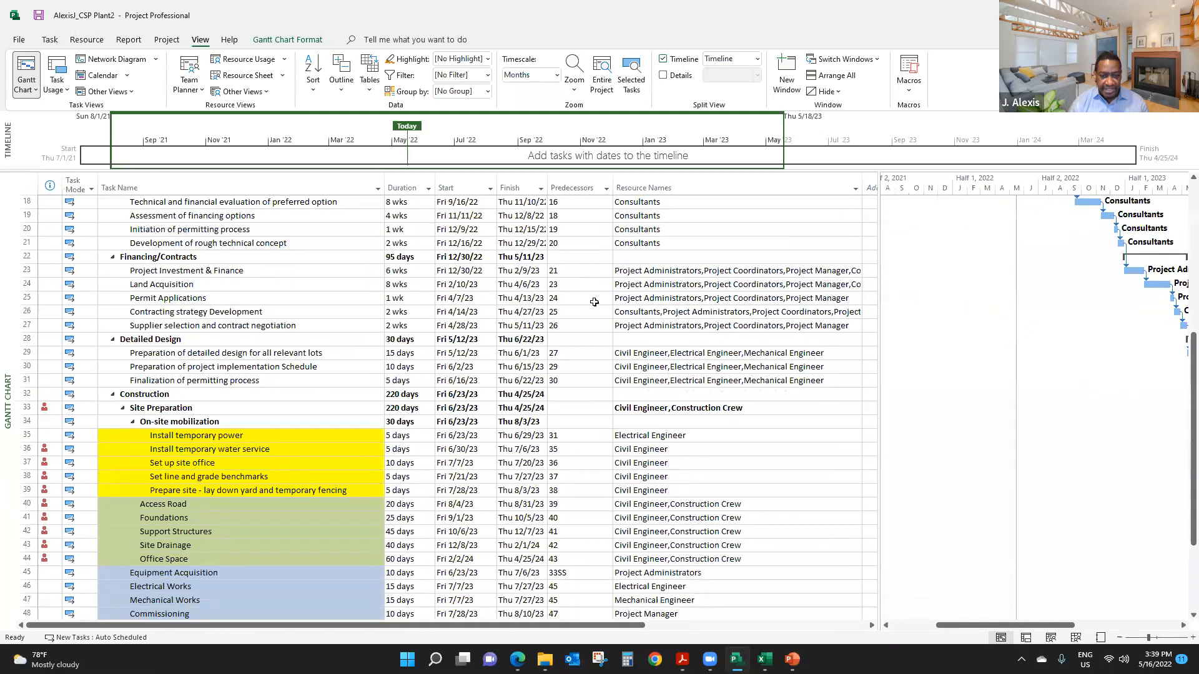
{"action": "scroll", "coordinate": [593, 302], "scroll_direction": "down", "scroll_amount": 3}
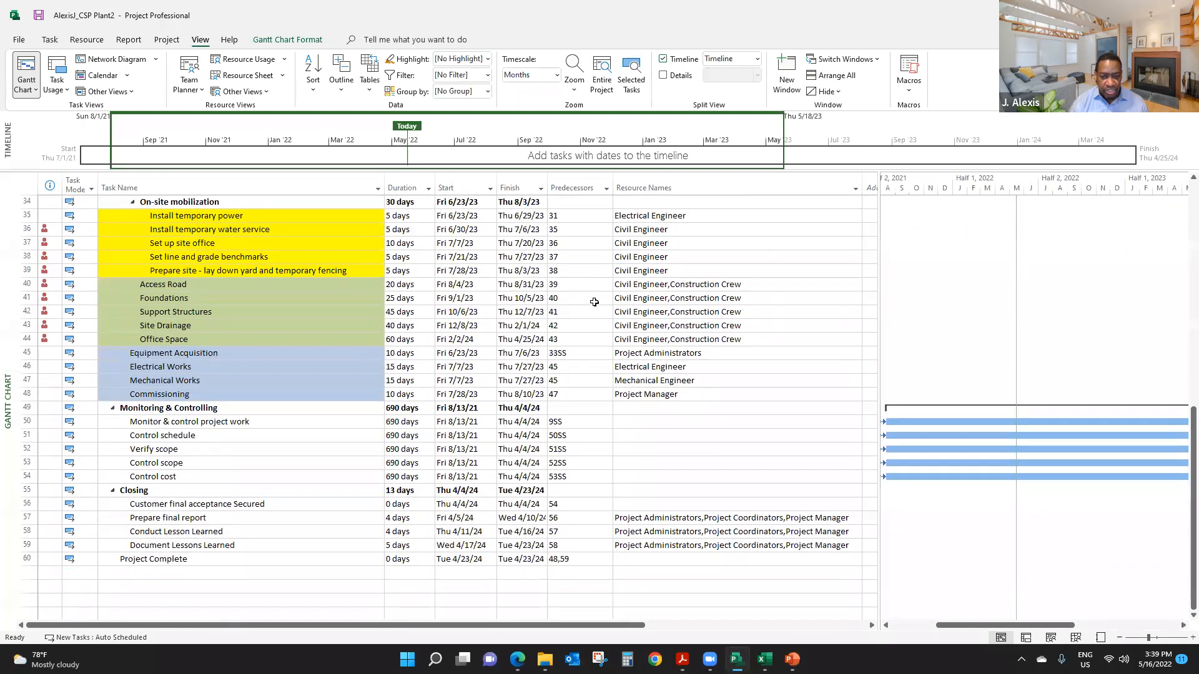
{"action": "scroll", "coordinate": [593, 302], "scroll_direction": "up", "scroll_amount": 5}
{"action": "scroll", "coordinate": [594, 302], "scroll_direction": "up", "scroll_amount": 6}
{"action": "scroll", "coordinate": [594, 303], "scroll_direction": "down", "scroll_amount": 3}
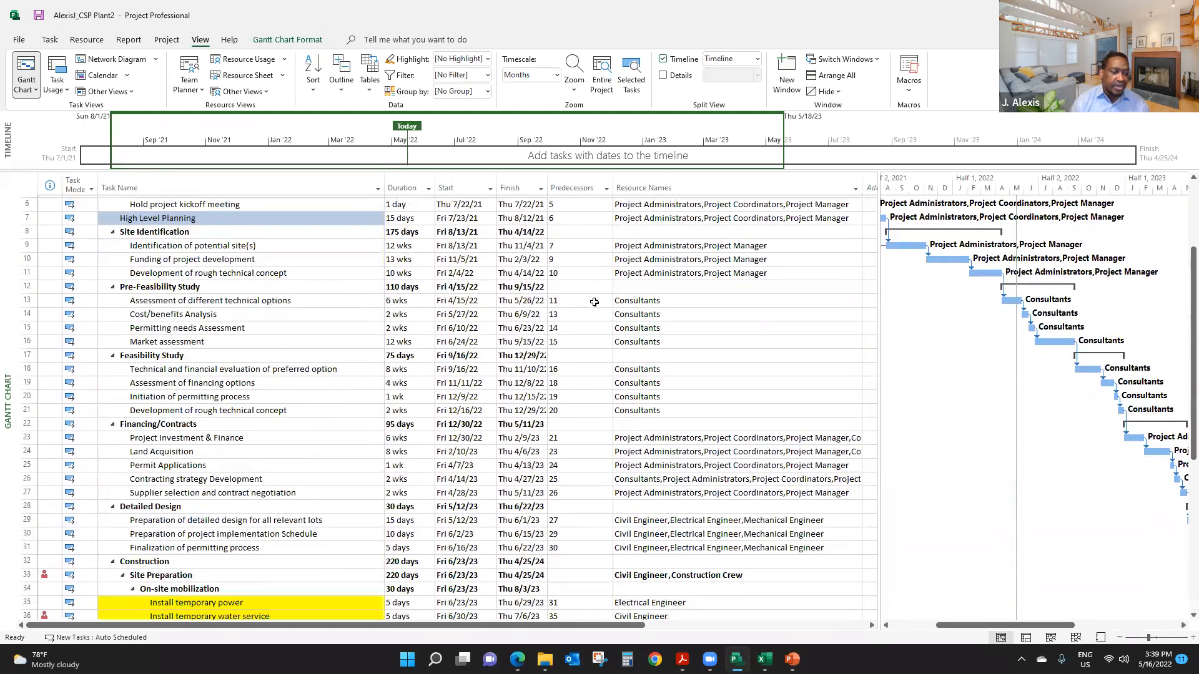
{"action": "mouse_move", "coordinate": [62, 510]}
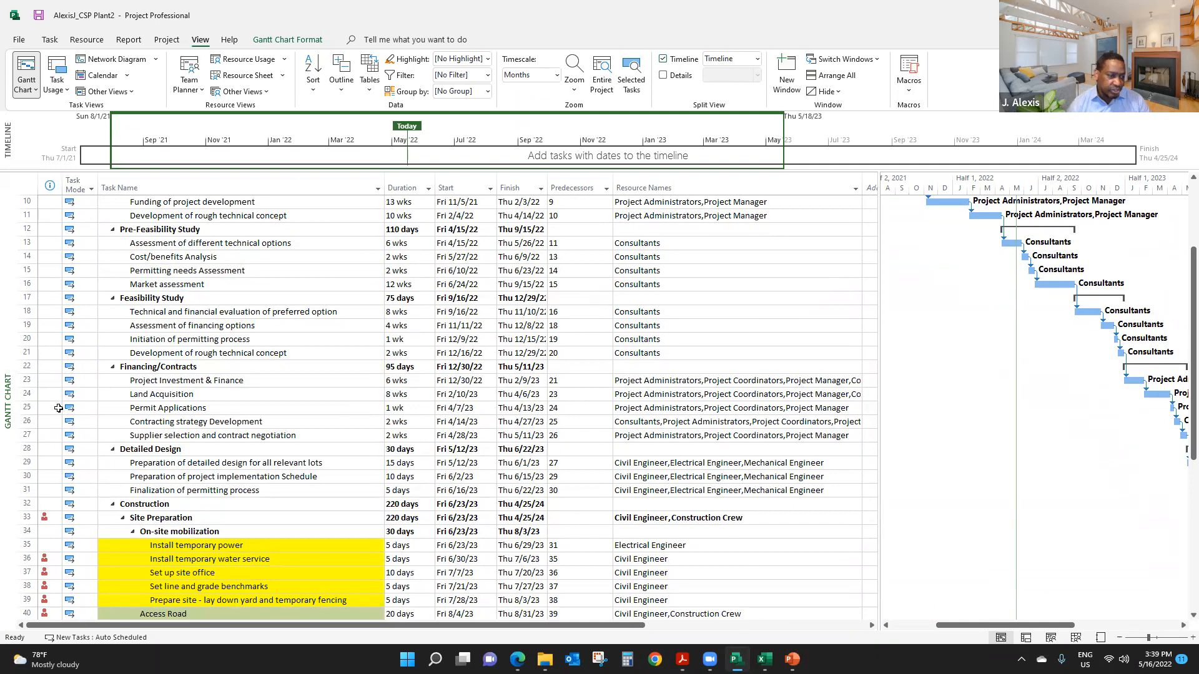
{"action": "scroll", "coordinate": [58, 424], "scroll_direction": "down", "scroll_amount": 4}
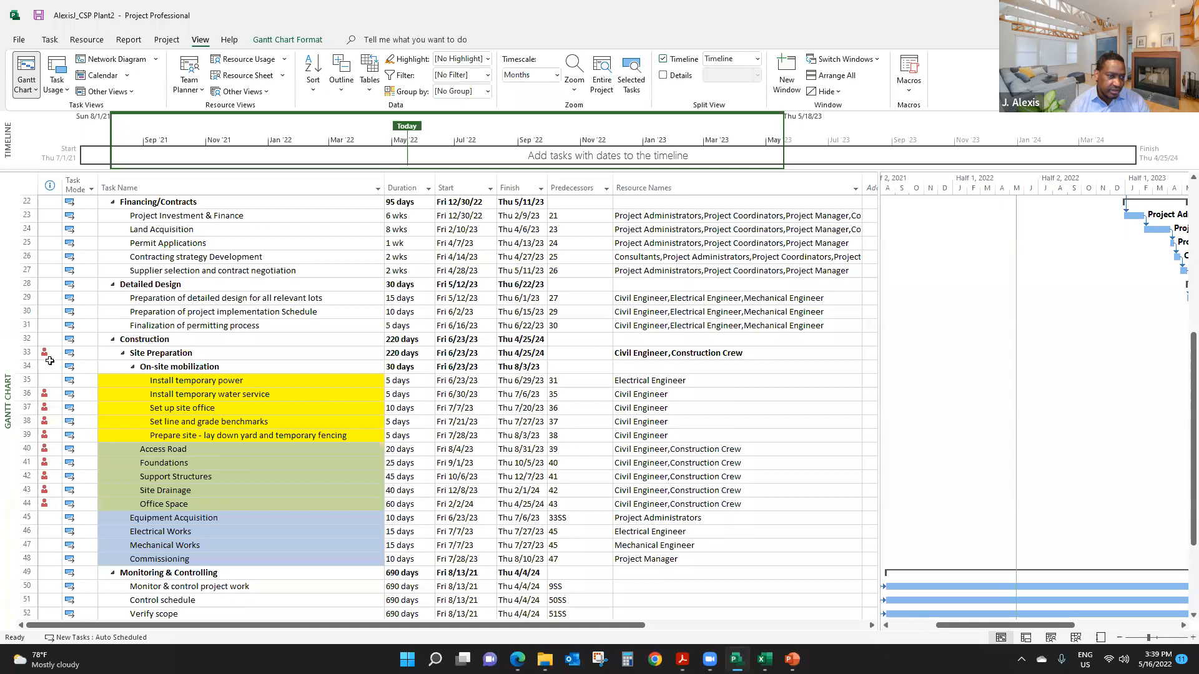
{"action": "mouse_move", "coordinate": [47, 355]}
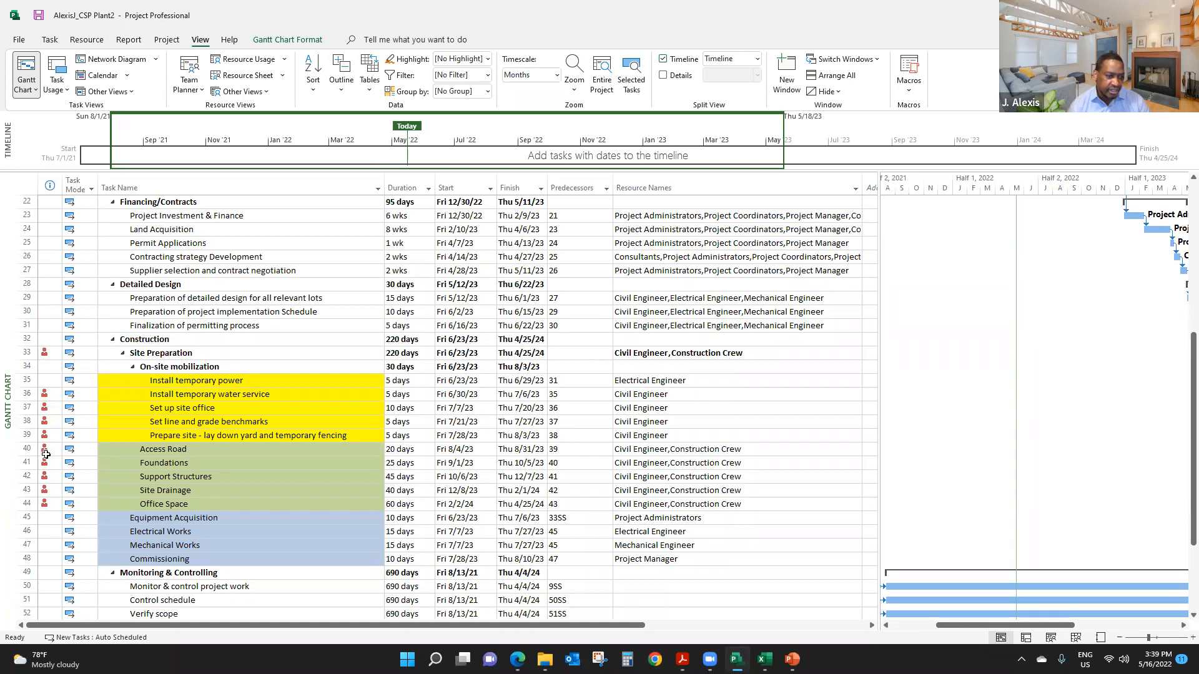
{"action": "scroll", "coordinate": [45, 437], "scroll_direction": "down", "scroll_amount": 3}
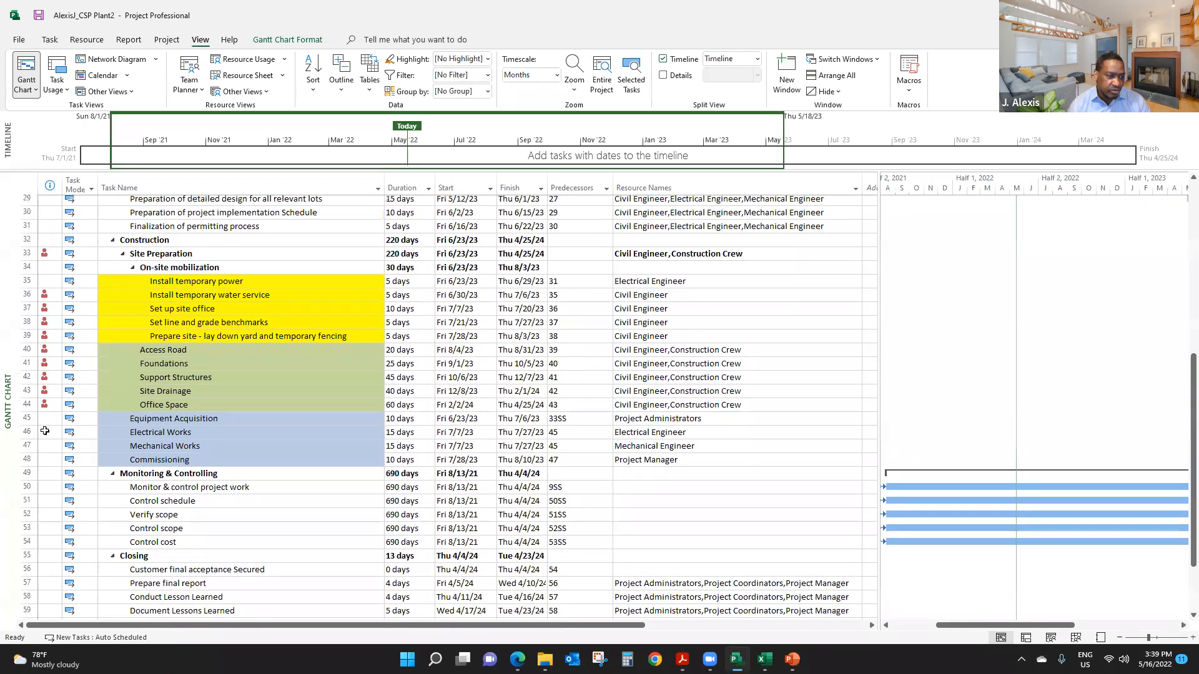
{"action": "scroll", "coordinate": [47, 443], "scroll_direction": "up", "scroll_amount": 9}
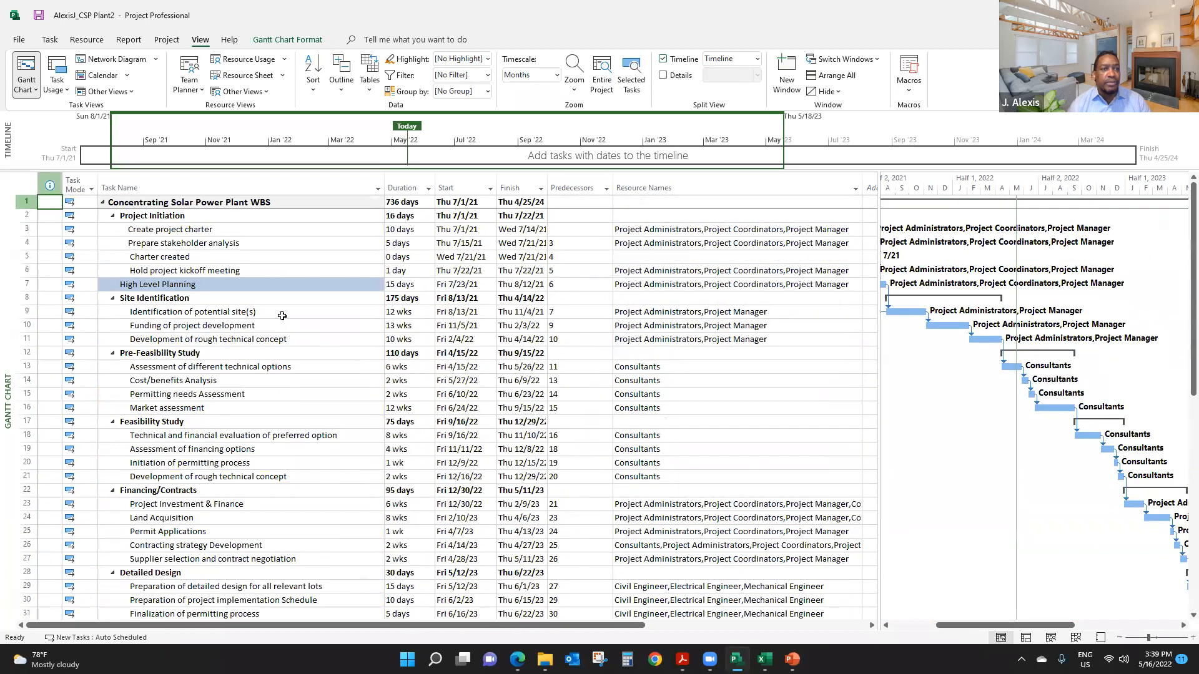
- Select Civil Engineer in the Resource Sheet and examine its daily work hours in the Resource Usage view for late June and early July 2023
{"action": "left_click", "coordinate": [247, 76]}
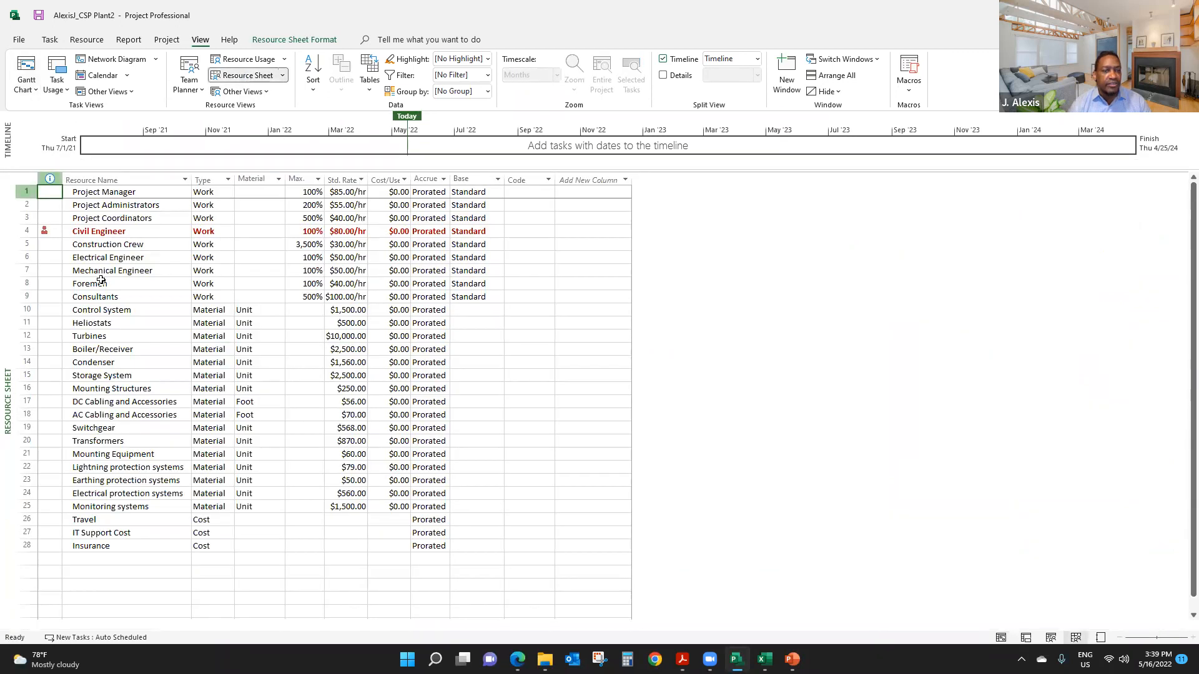
{"action": "left_click", "coordinate": [100, 233]}
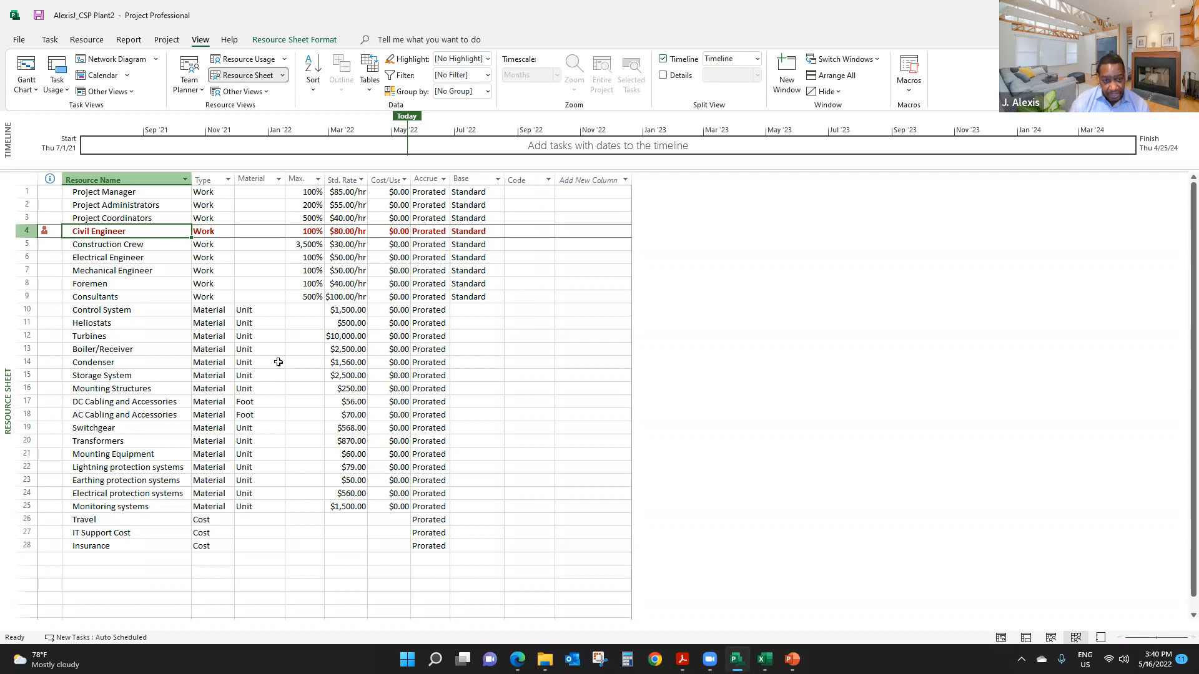
{"action": "left_click", "coordinate": [253, 60]}
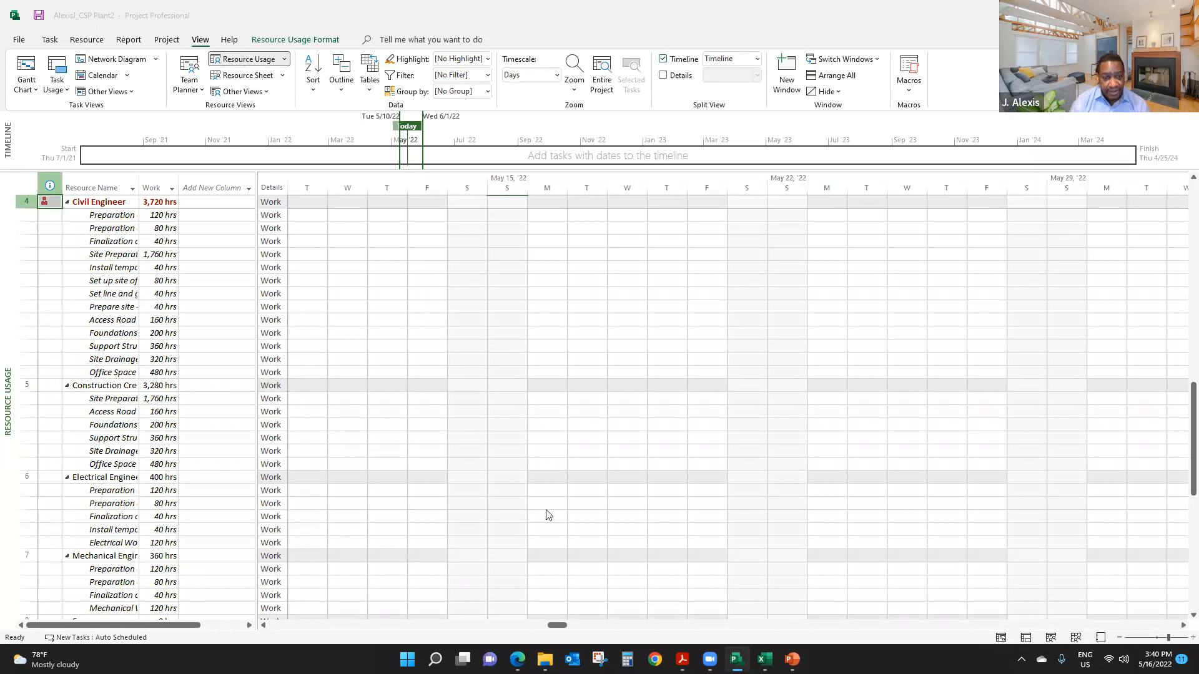
{"action": "mouse_move", "coordinate": [558, 629]}
{"action": "left_mouse_down"}
{"action": "mouse_move", "coordinate": [436, 637]}
{"action": "mouse_move", "coordinate": [286, 624]}
{"action": "mouse_move", "coordinate": [599, 634]}
{"action": "mouse_move", "coordinate": [932, 612]}
{"action": "mouse_move", "coordinate": [874, 619]}
{"action": "mouse_move", "coordinate": [916, 614]}
{"action": "mouse_move", "coordinate": [901, 615]}
{"action": "left_mouse_up"}
{"action": "left_click", "coordinate": [899, 612]}
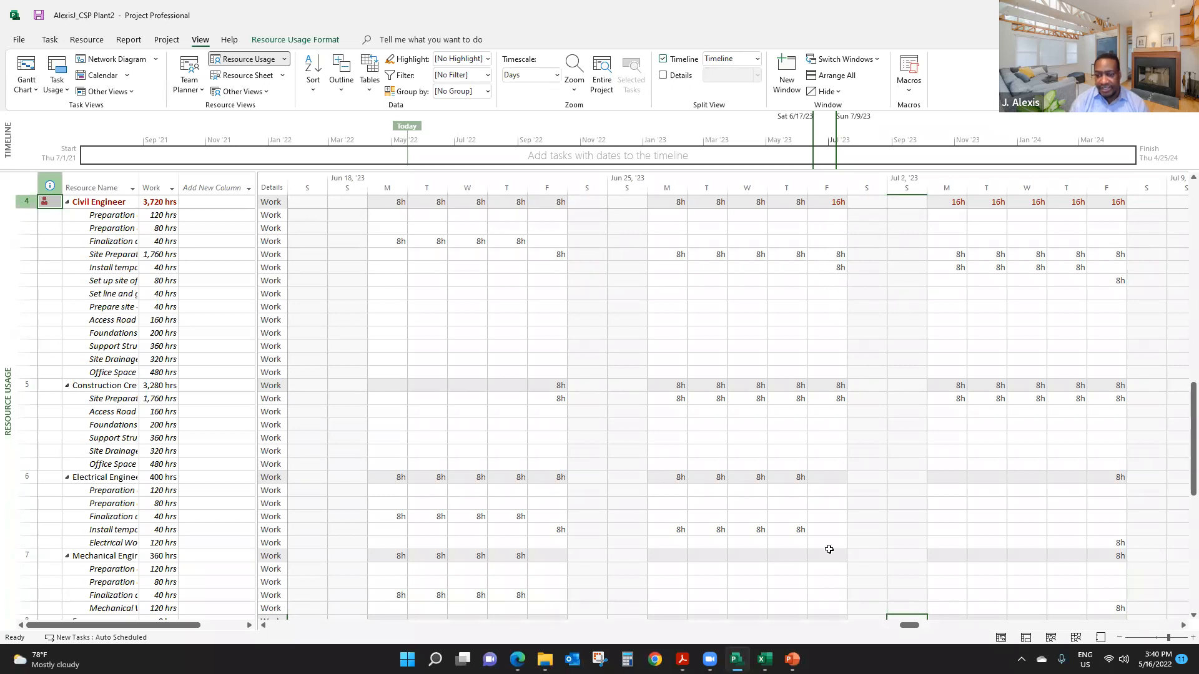
- Widen the Resource Name column and the table area in Resource Usage to show full task names, back at the first resource
{"action": "left_click_drag", "start_coordinate": [912, 628], "coordinate": [675, 627]}
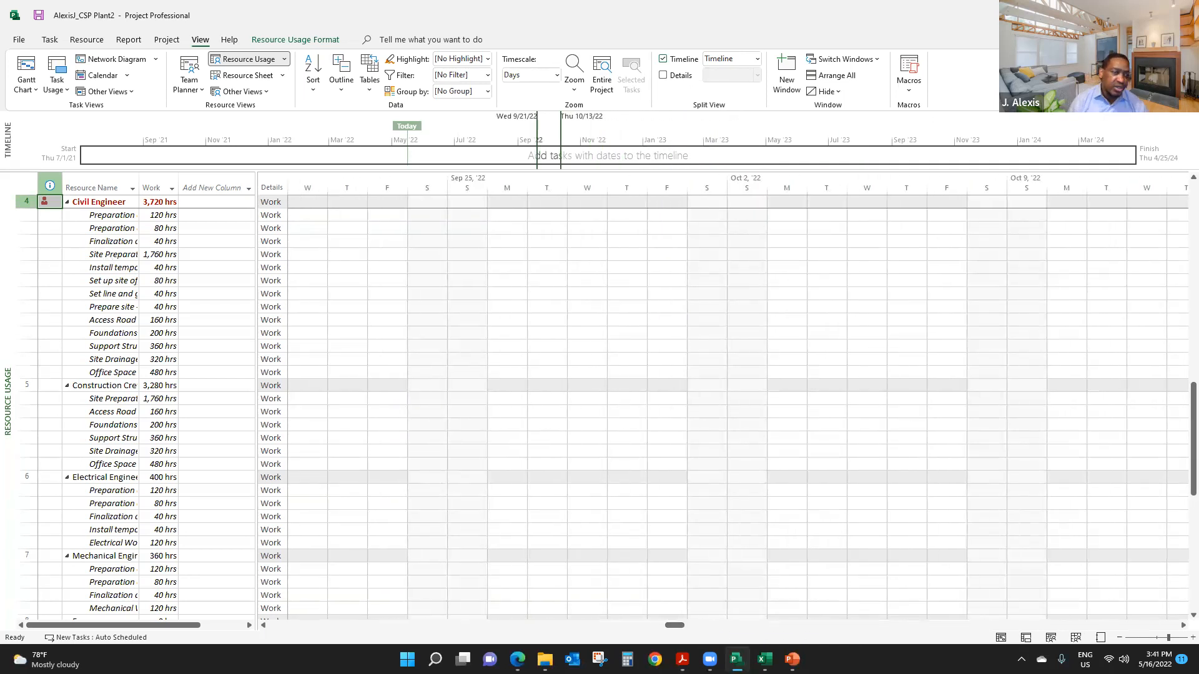
{"action": "left_click_drag", "start_coordinate": [141, 178], "coordinate": [184, 177]}
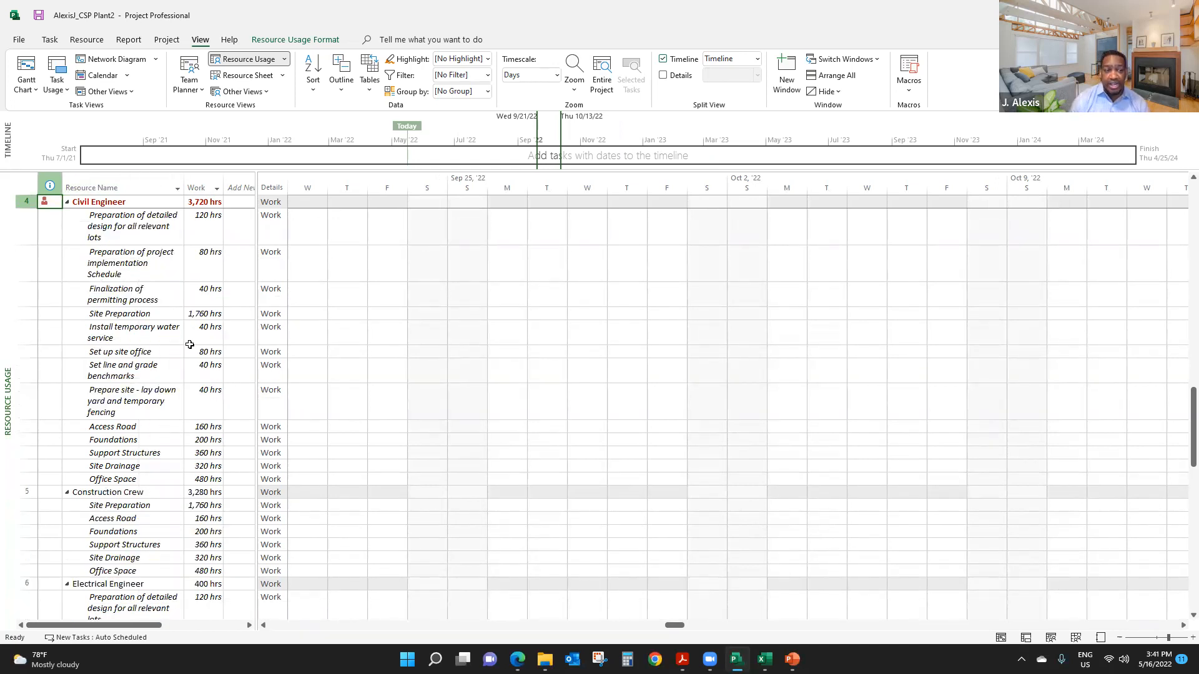
{"action": "left_click_drag", "start_coordinate": [257, 288], "coordinate": [271, 296]}
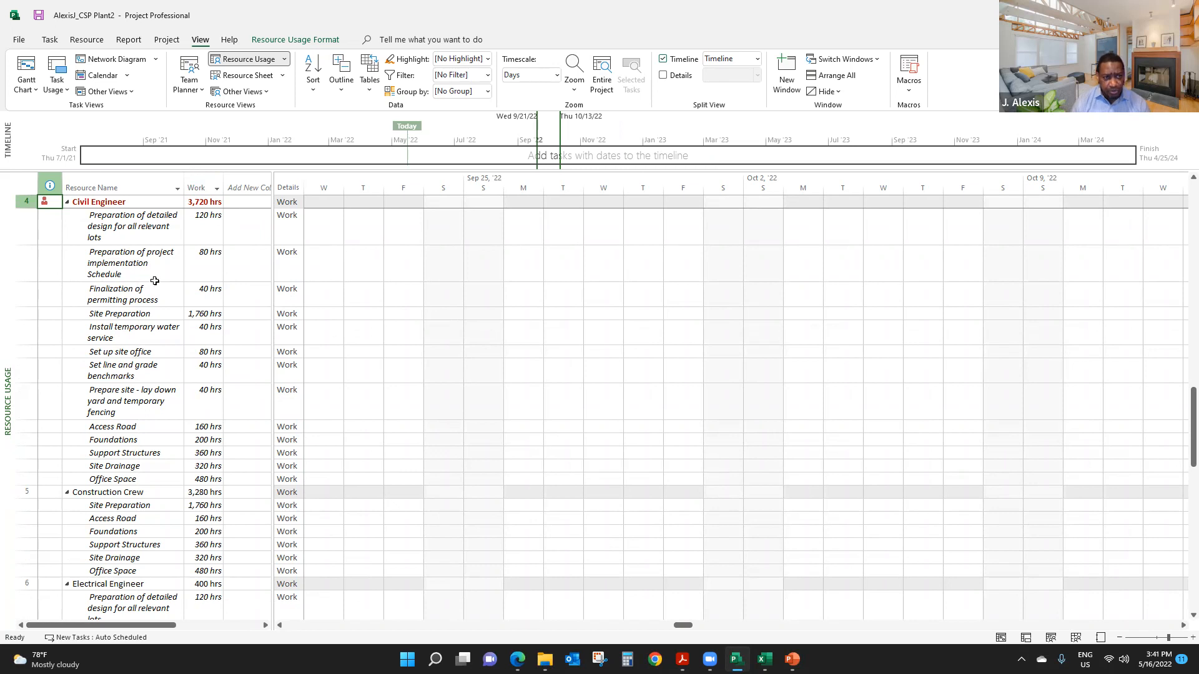
{"action": "scroll", "coordinate": [183, 308], "scroll_direction": "up", "scroll_amount": 12}
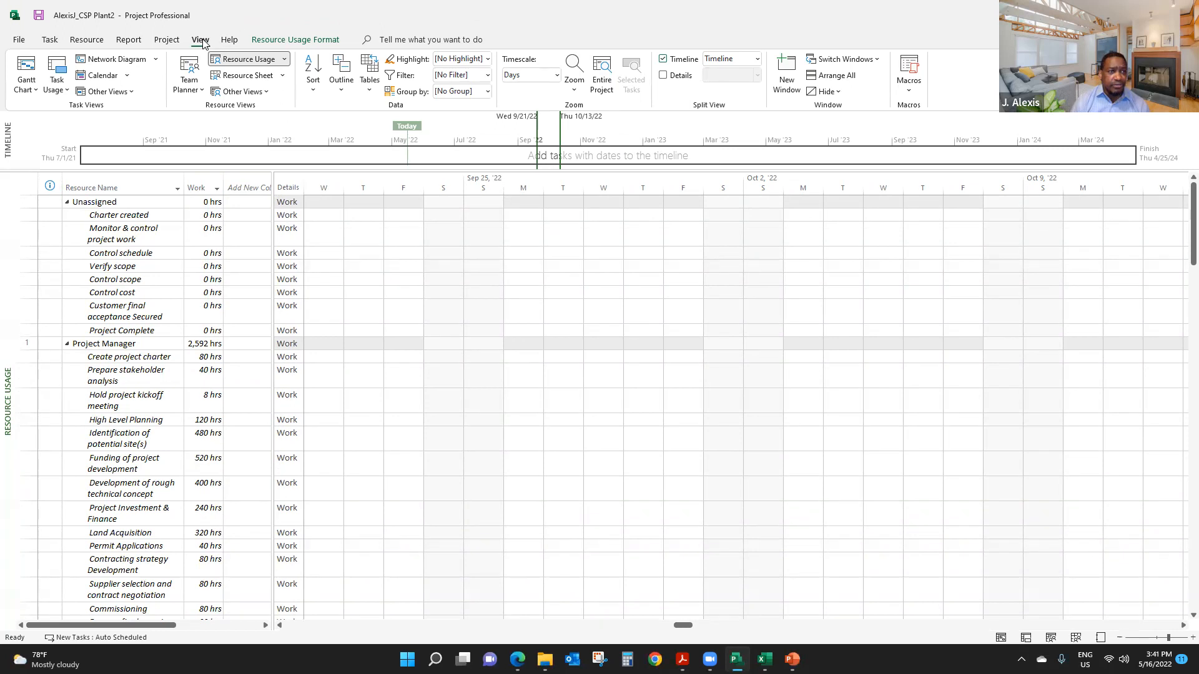
- Return to the task schedule, show it as a Tracking Gantt and fit the entire project in the chart
{"action": "left_click", "coordinate": [18, 64]}
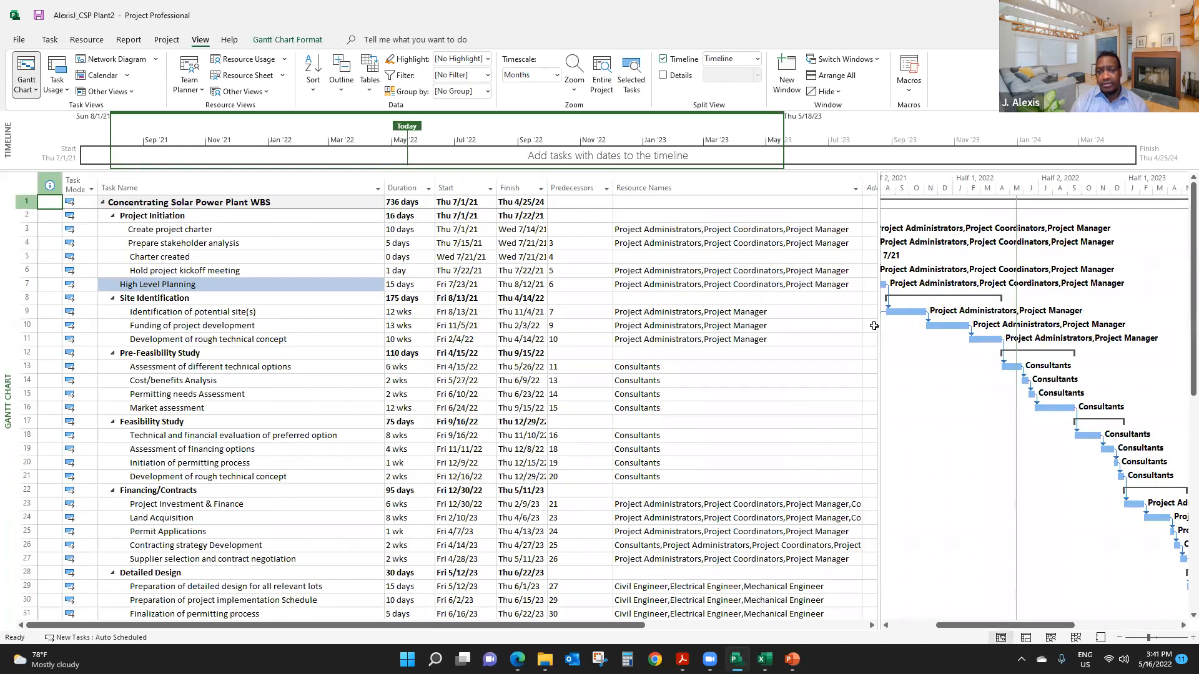
{"action": "left_click_drag", "start_coordinate": [876, 312], "coordinate": [864, 312]}
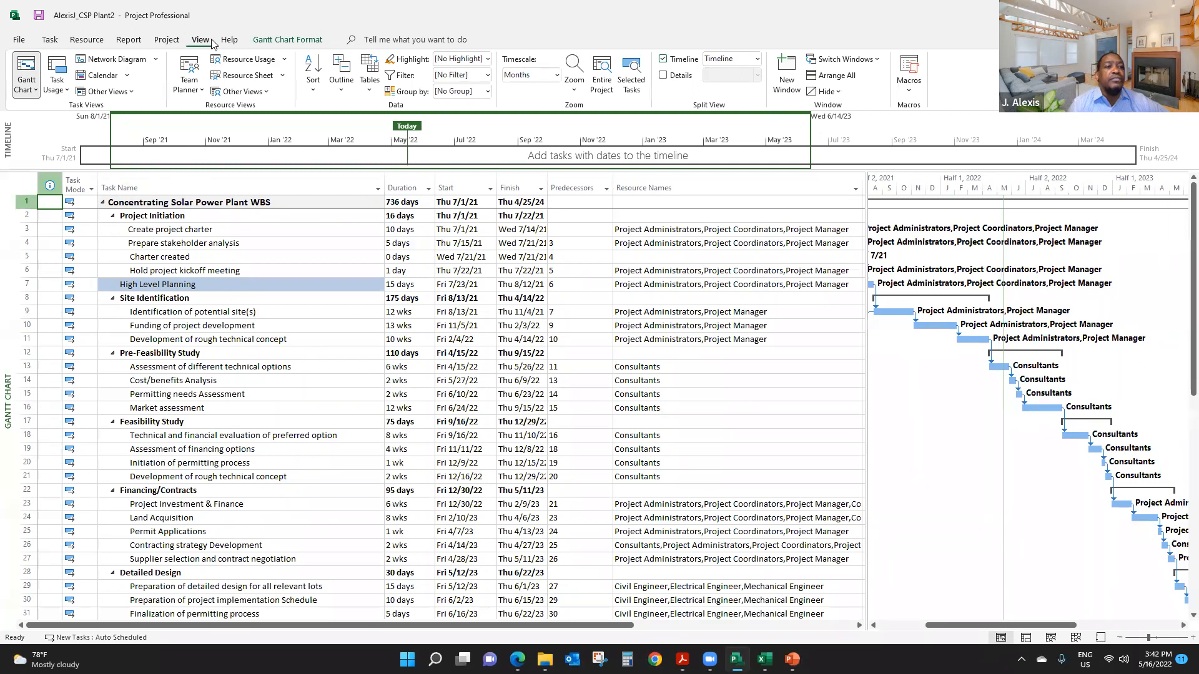
{"action": "left_click", "coordinate": [37, 93]}
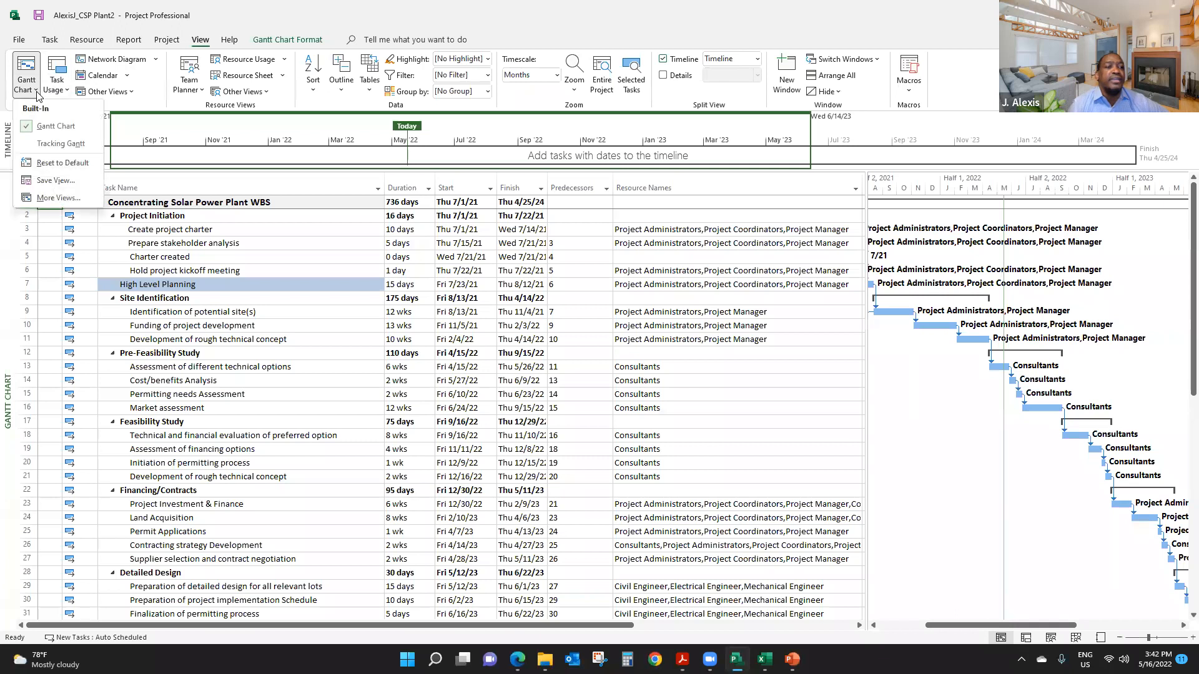
{"action": "left_click", "coordinate": [61, 145]}
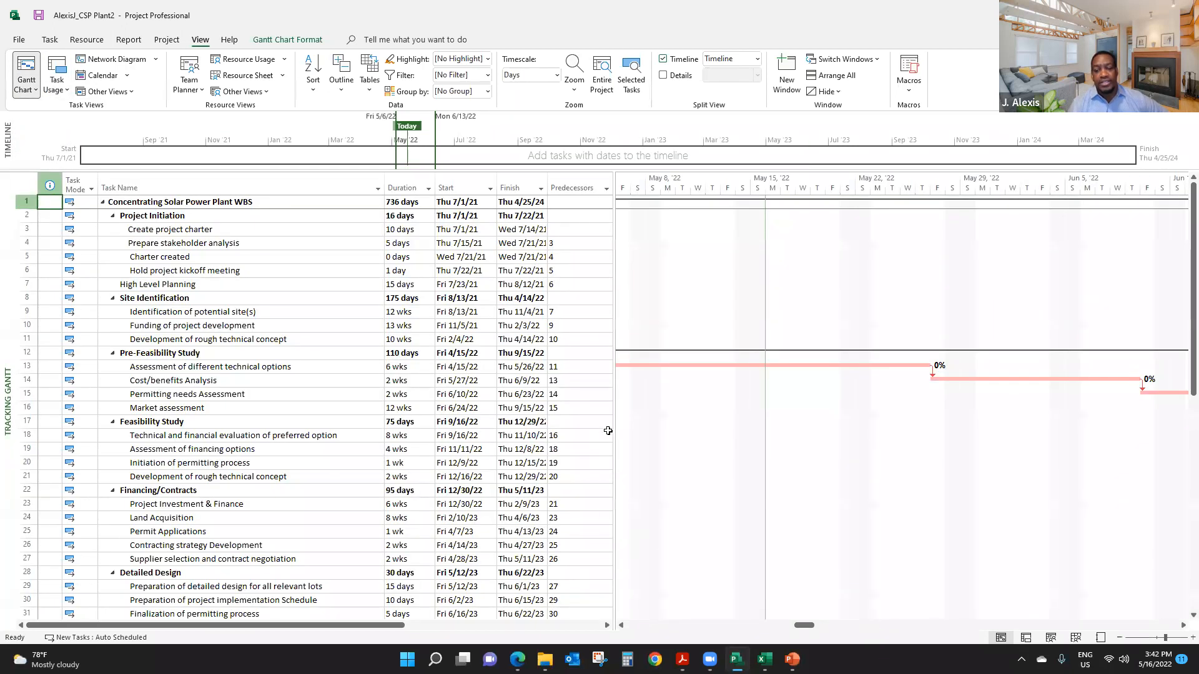
{"action": "mouse_move", "coordinate": [611, 407]}
{"action": "left_mouse_down"}
{"action": "mouse_move", "coordinate": [594, 406]}
{"action": "mouse_move", "coordinate": [613, 417]}
{"action": "left_mouse_up"}
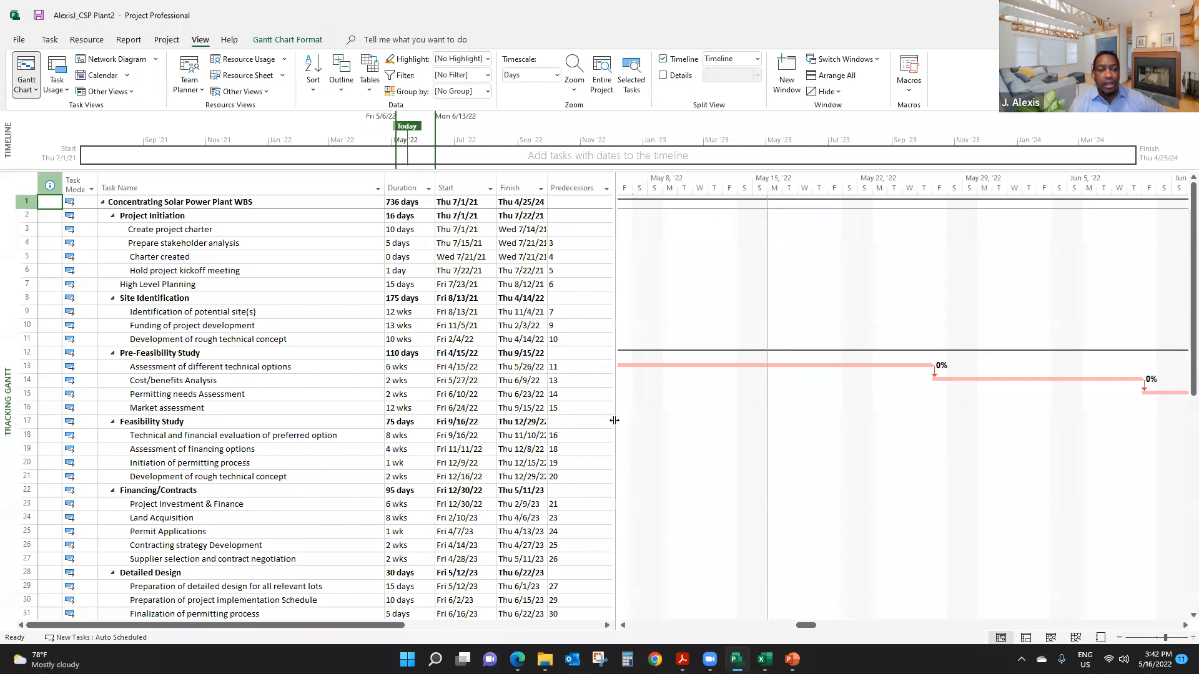
{"action": "left_click", "coordinate": [176, 317]}
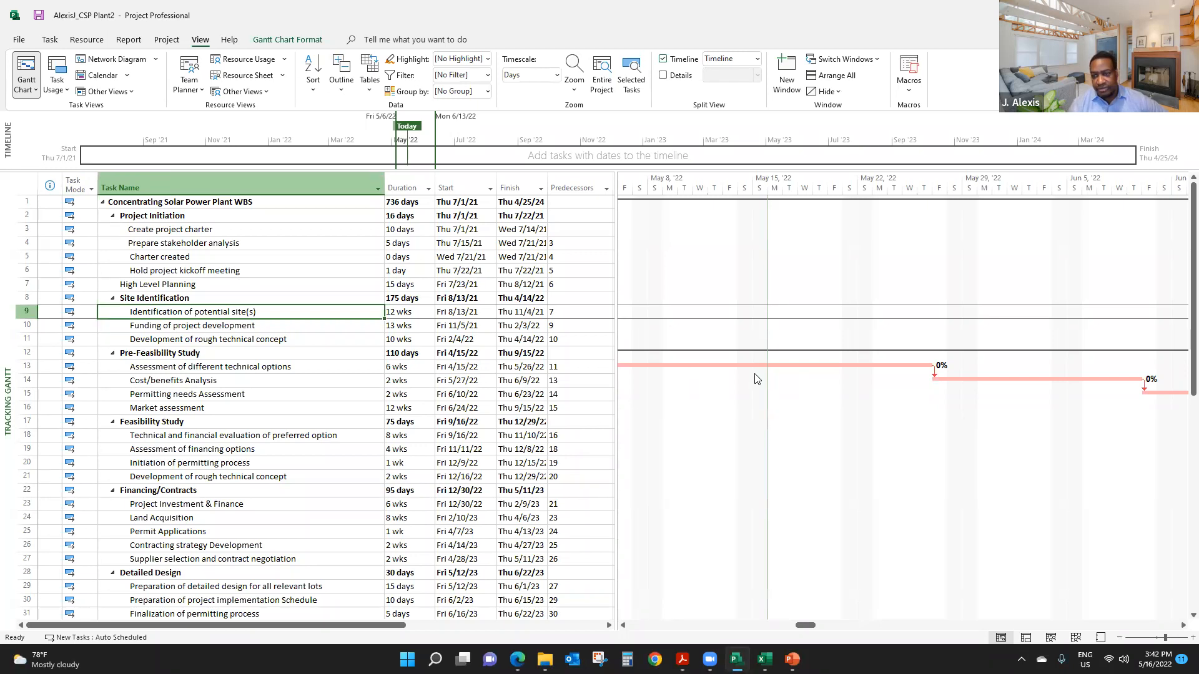
{"action": "left_click", "coordinate": [603, 85]}
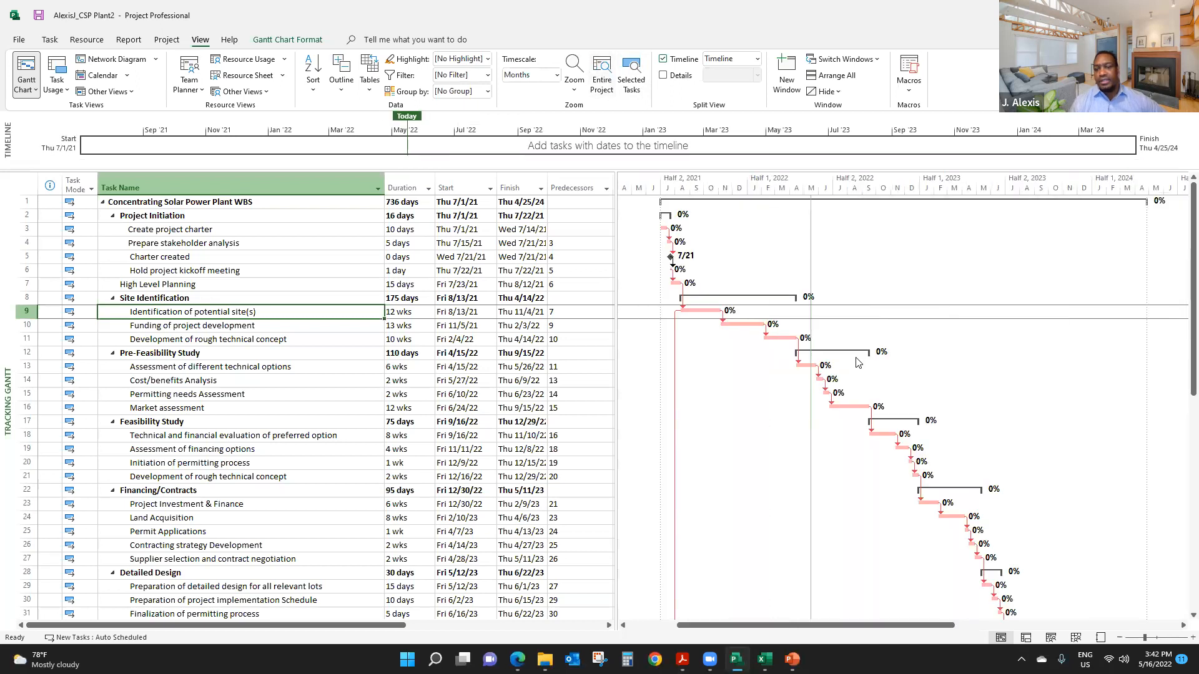
- Examine the critical path in the Tracking Gantt from Project Initiation through Construction, Monitoring & Controlling and Closing
{"action": "scroll", "coordinate": [856, 362], "scroll_direction": "down", "scroll_amount": 10}
{"action": "scroll", "coordinate": [852, 373], "scroll_direction": "up", "scroll_amount": 5}
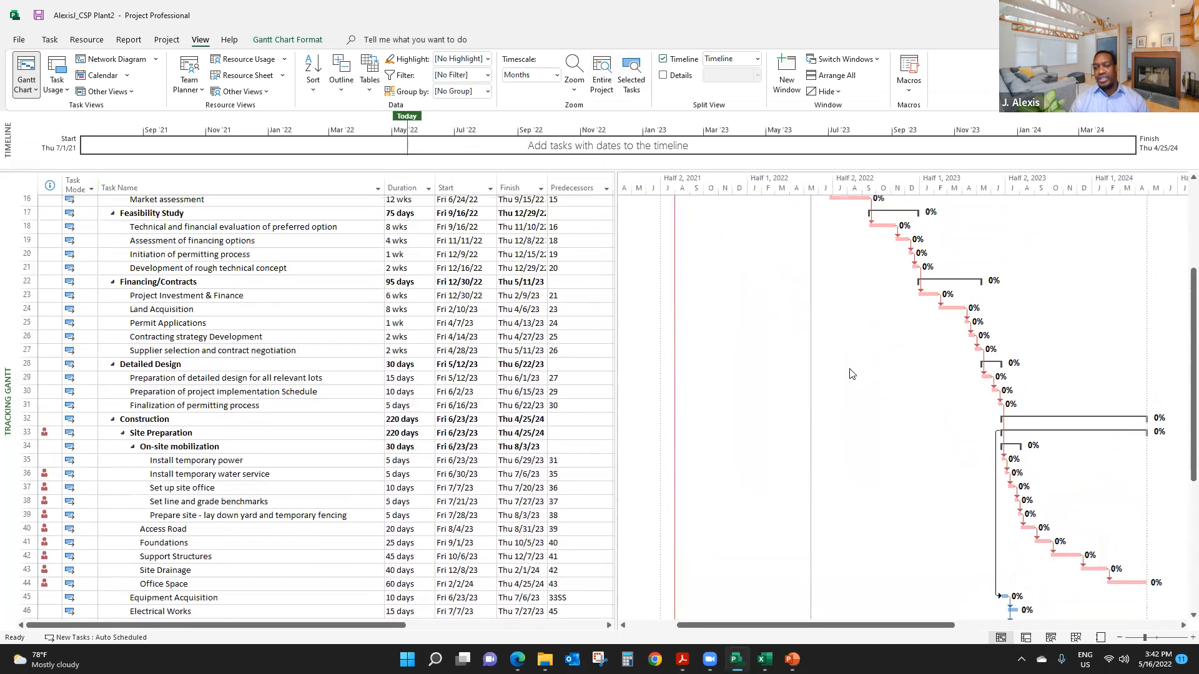
{"action": "scroll", "coordinate": [852, 373], "scroll_direction": "up", "scroll_amount": 5}
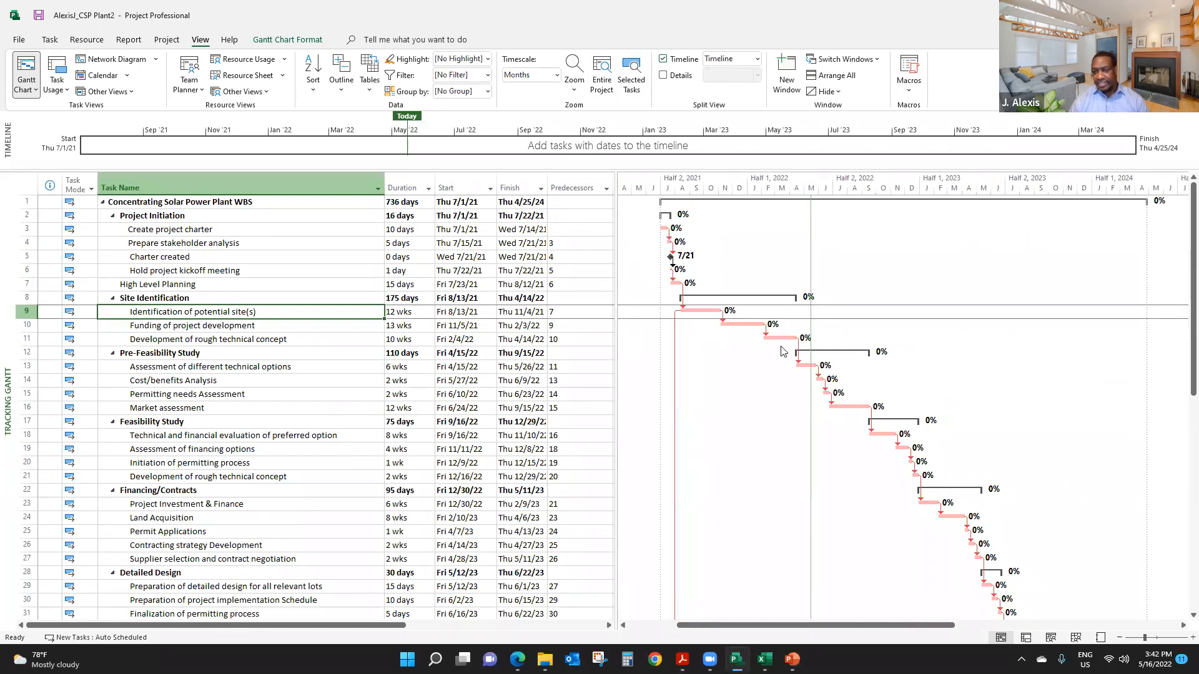
{"action": "scroll", "coordinate": [844, 379], "scroll_direction": "down", "scroll_amount": 2}
{"action": "scroll", "coordinate": [844, 378], "scroll_direction": "down", "scroll_amount": 5}
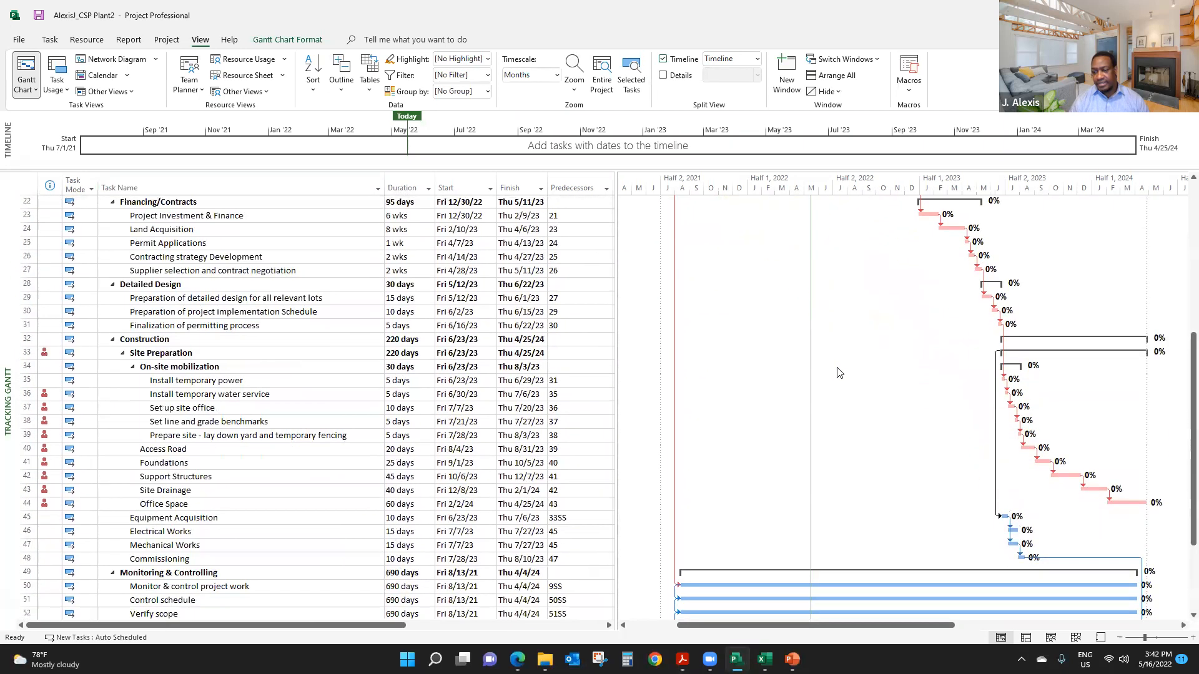
{"action": "scroll", "coordinate": [838, 373], "scroll_direction": "down", "scroll_amount": 5}
{"action": "scroll", "coordinate": [837, 374], "scroll_direction": "up", "scroll_amount": 6}
{"action": "scroll", "coordinate": [837, 375], "scroll_direction": "up", "scroll_amount": 6}
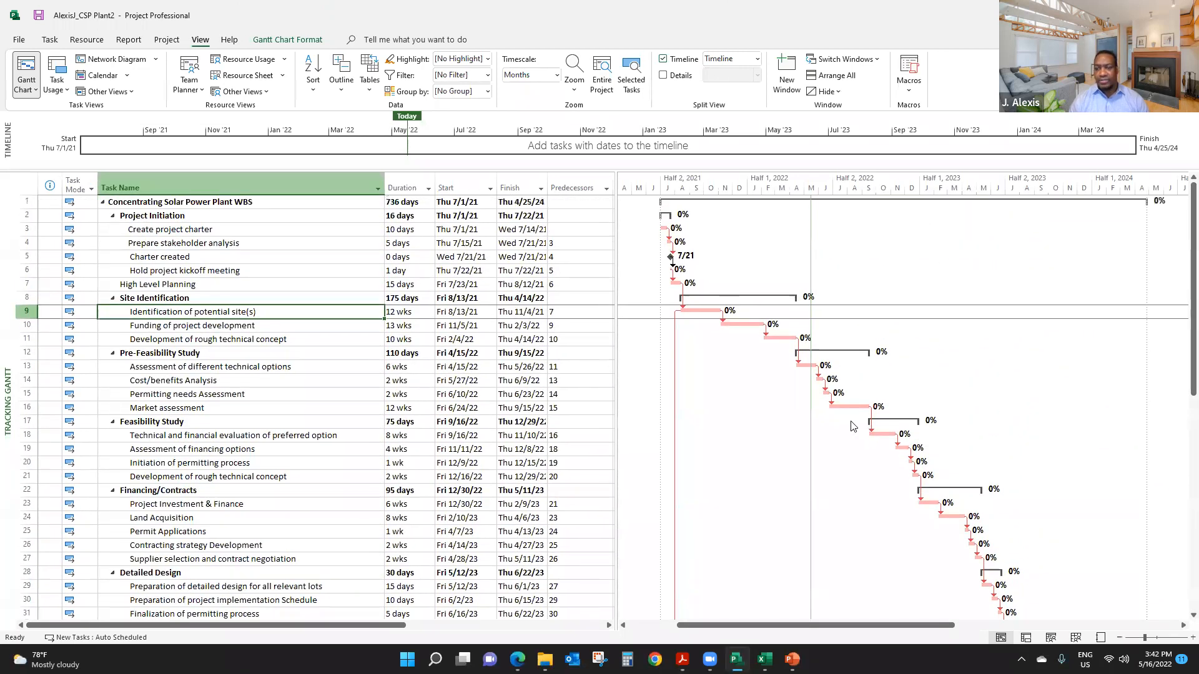
{"action": "scroll", "coordinate": [855, 428], "scroll_direction": "down", "scroll_amount": 8}
{"action": "scroll", "coordinate": [846, 429], "scroll_direction": "down", "scroll_amount": 4}
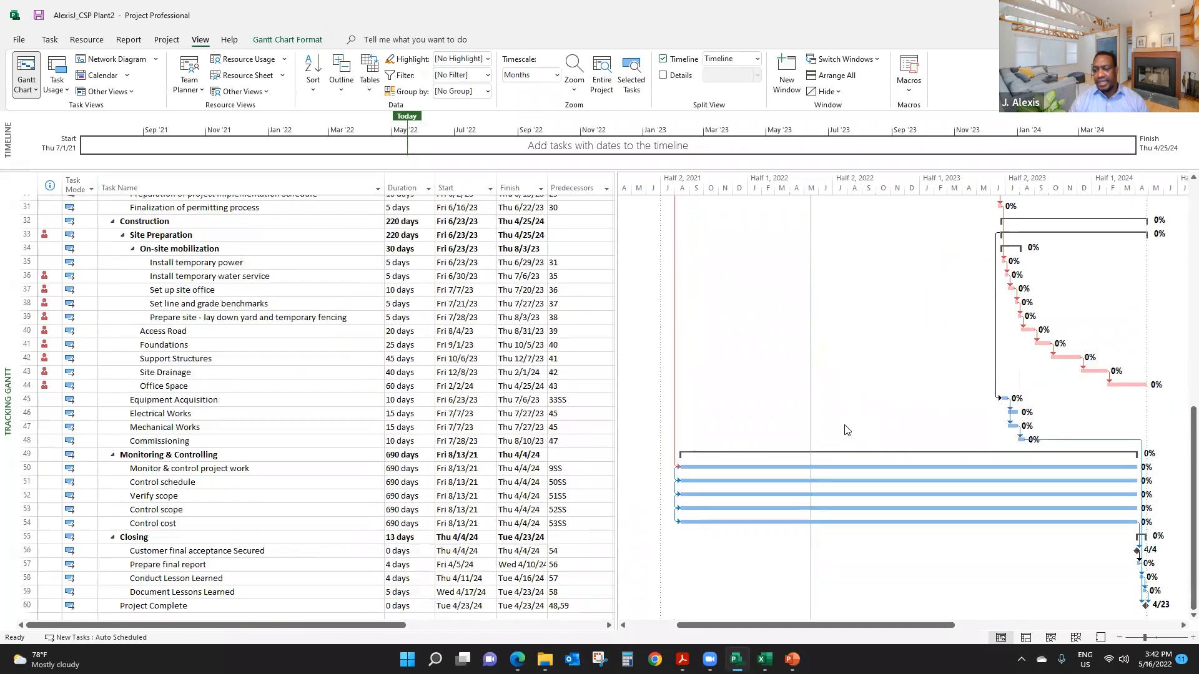
{"action": "scroll", "coordinate": [843, 423], "scroll_direction": "up", "scroll_amount": 2}
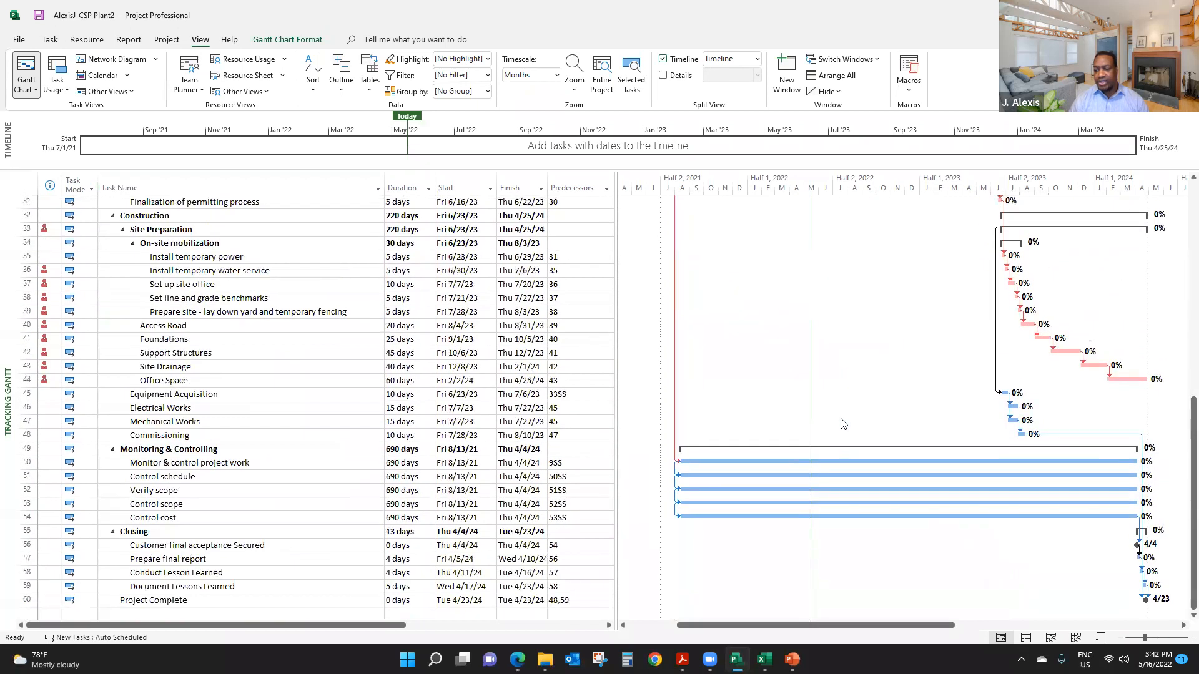
{"action": "scroll", "coordinate": [843, 423], "scroll_direction": "up", "scroll_amount": 10}
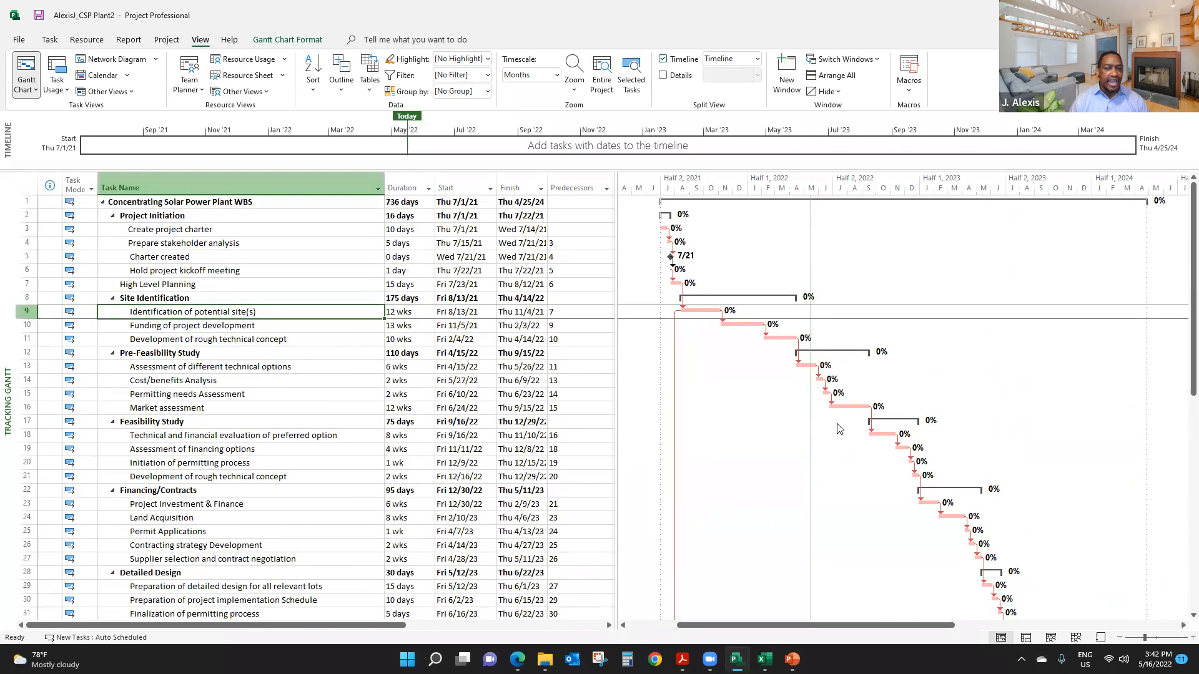
{"action": "scroll", "coordinate": [840, 426], "scroll_direction": "down", "scroll_amount": 7}
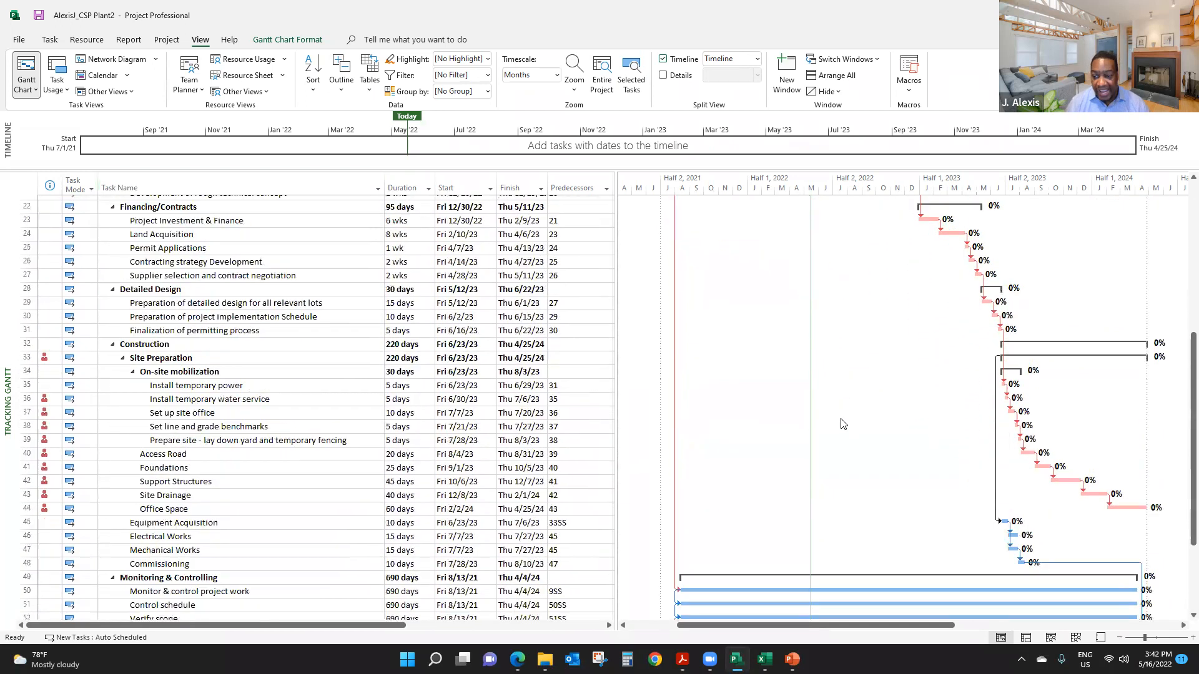
{"action": "scroll", "coordinate": [843, 423], "scroll_direction": "up", "scroll_amount": 7}
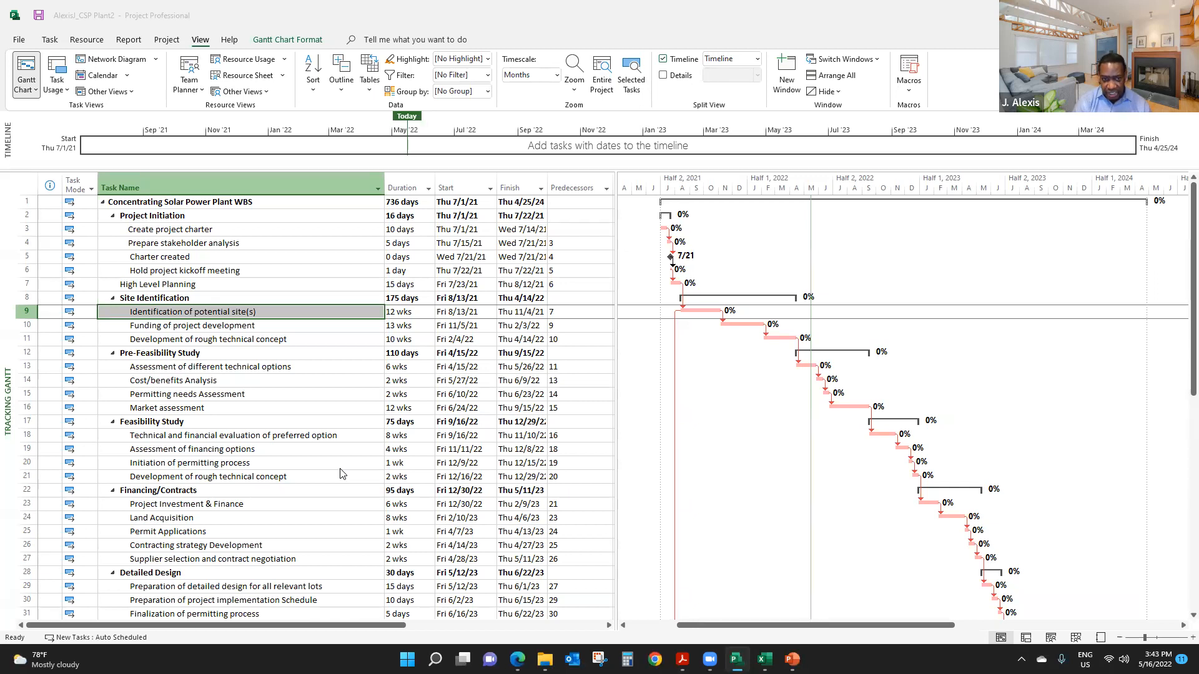
- Level all resources in the project, skipping all overallocations that cannot be resolved
{"action": "left_click", "coordinate": [89, 42]}
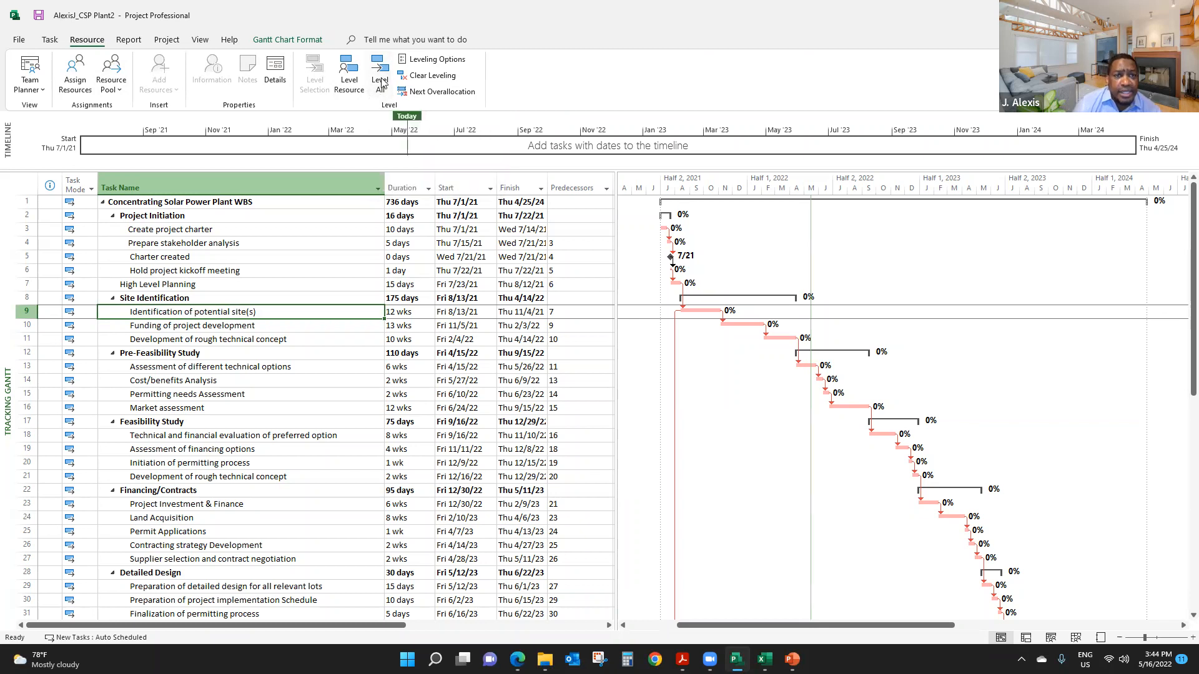
{"action": "left_click", "coordinate": [382, 81]}
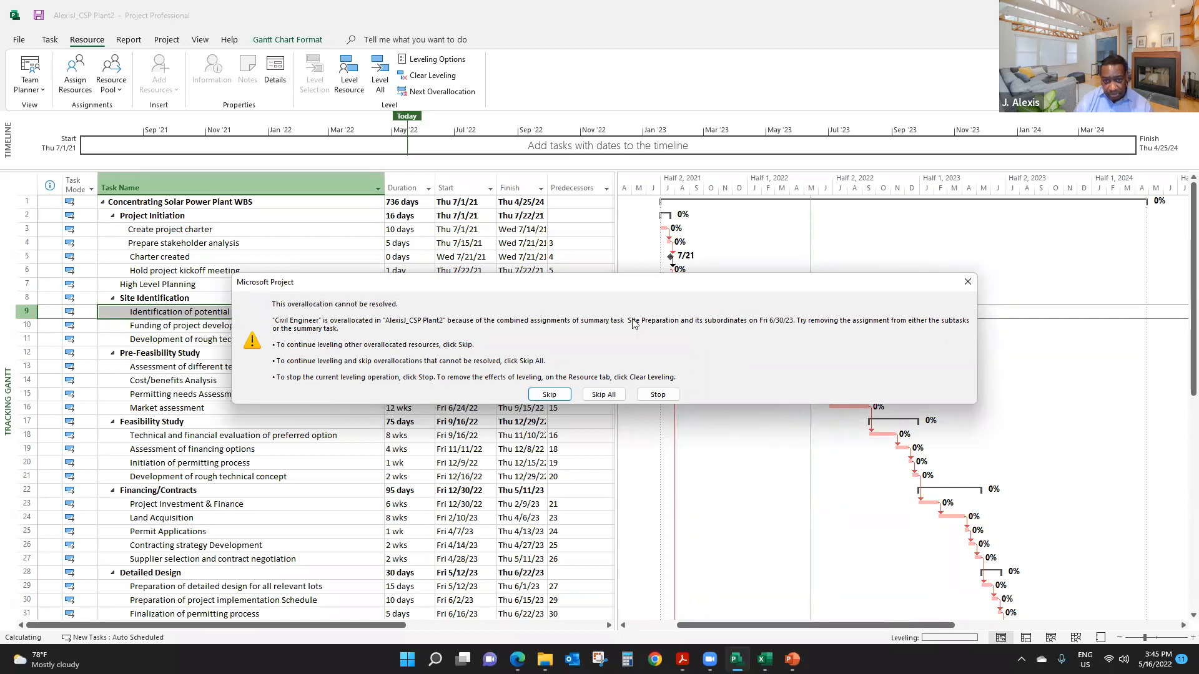
{"action": "left_click", "coordinate": [596, 395]}
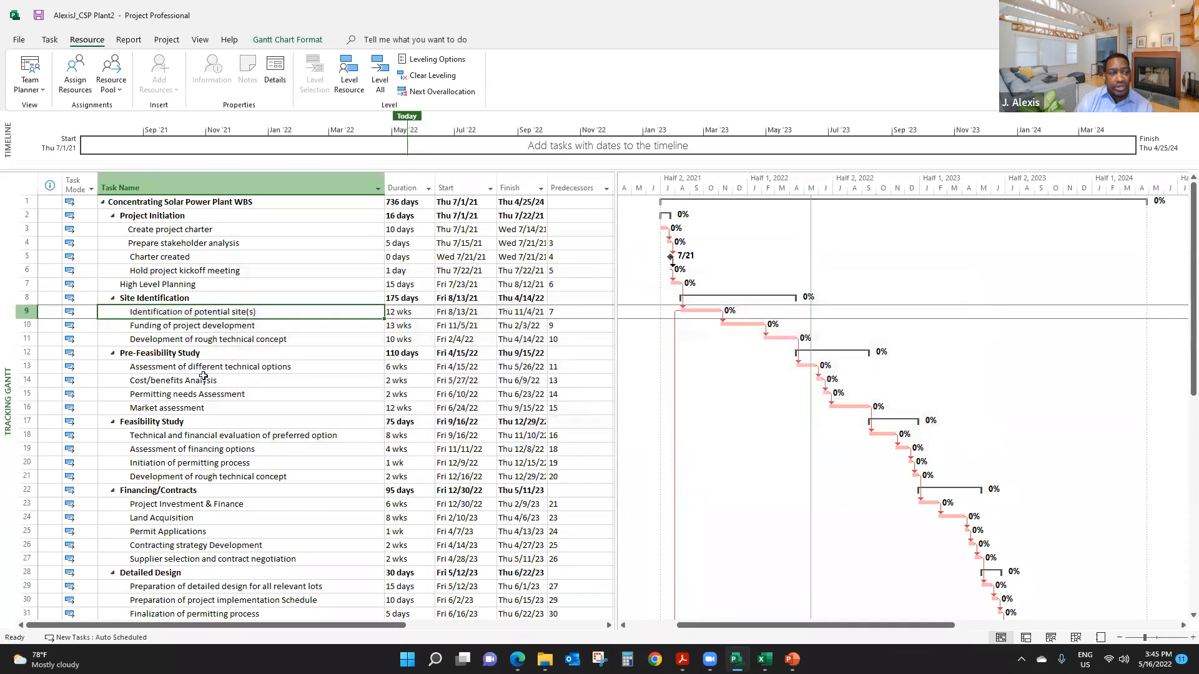
- Examine the Site Preparation summary task and its subtasks down to Equipment Acquisition for overallocation indicators, durations and dates
{"action": "scroll", "coordinate": [201, 377], "scroll_direction": "down", "scroll_amount": 7}
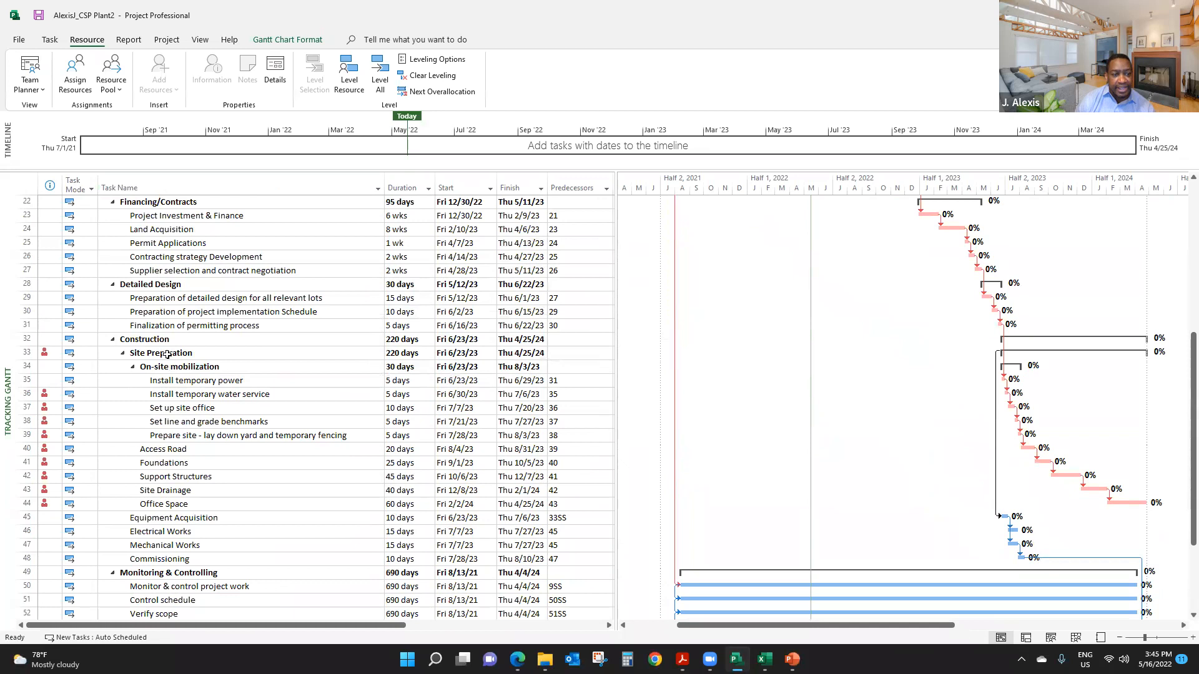
{"action": "left_click", "coordinate": [167, 354]}
{"action": "left_click_drag", "start_coordinate": [167, 353], "coordinate": [427, 370]}
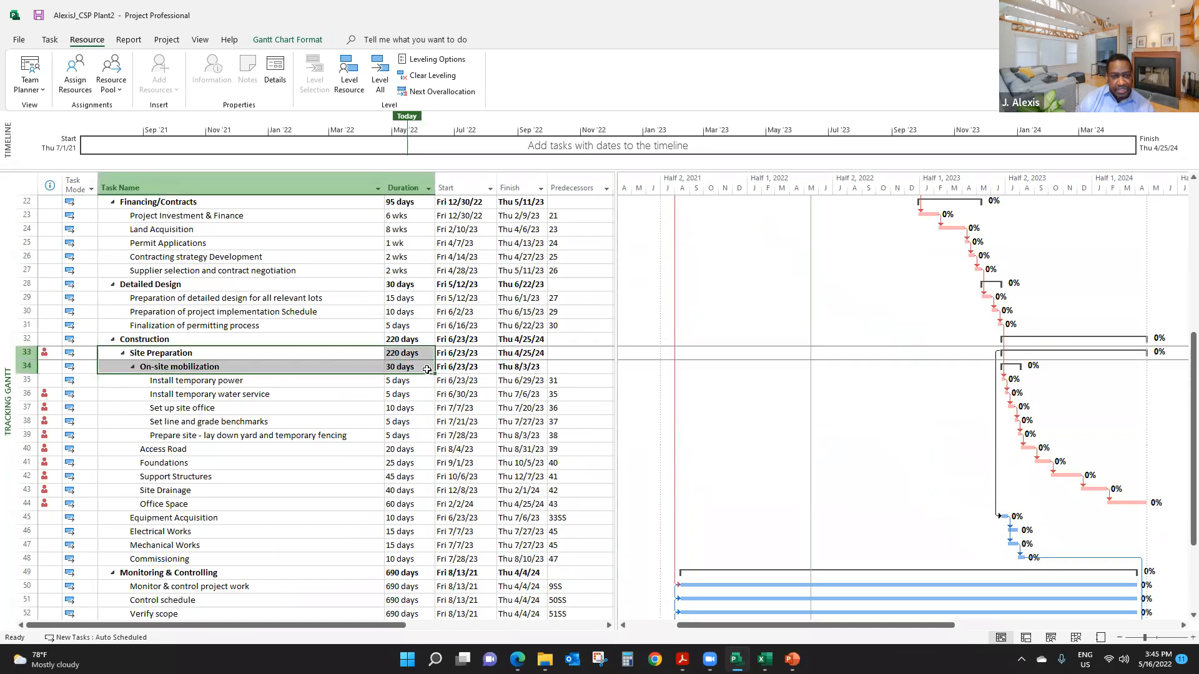
{"action": "left_click", "coordinate": [213, 381]}
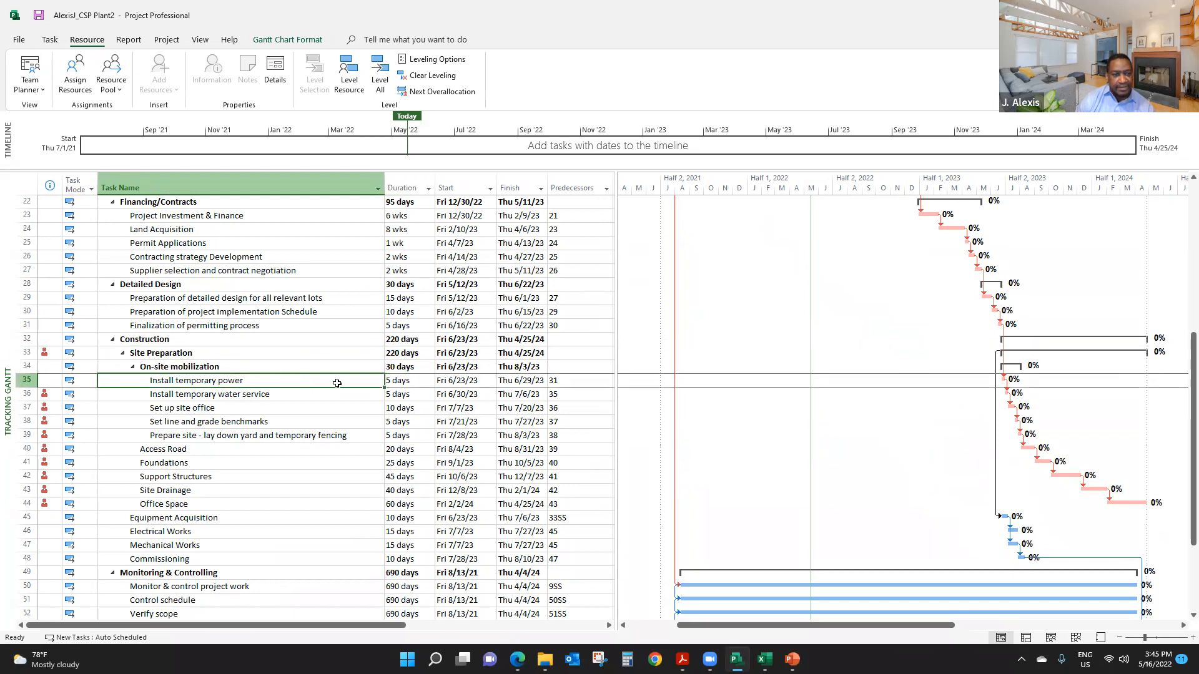
{"action": "left_click_drag", "start_coordinate": [342, 383], "coordinate": [520, 381]}
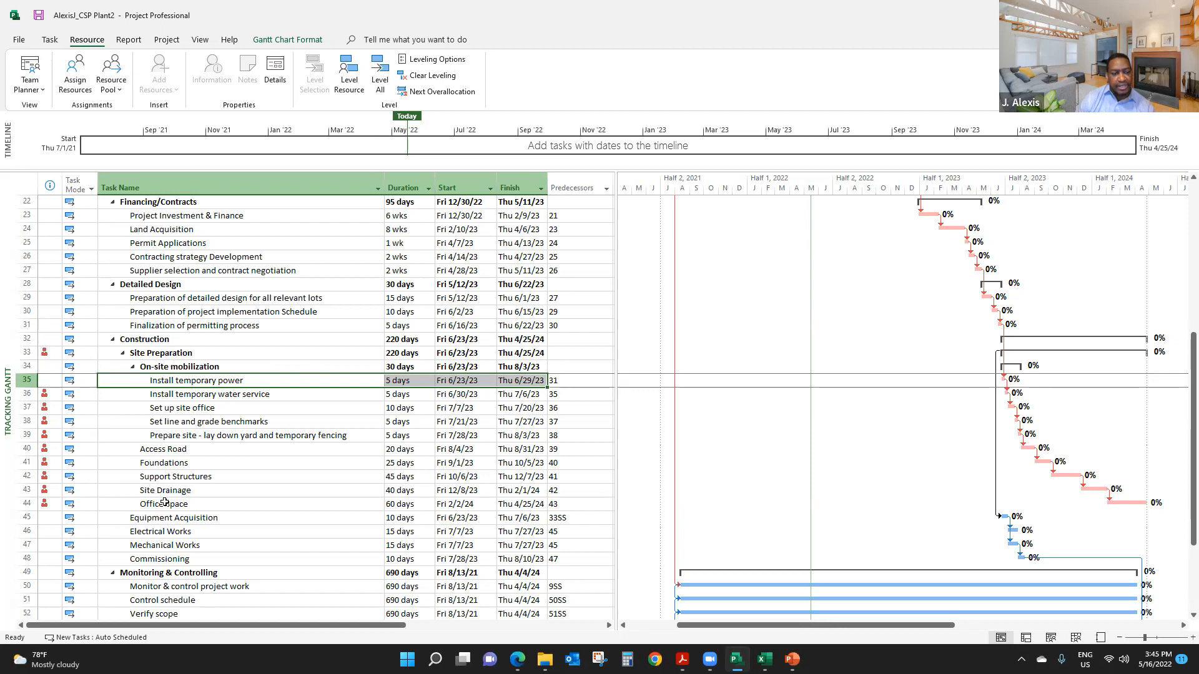
{"action": "left_click", "coordinate": [165, 505]}
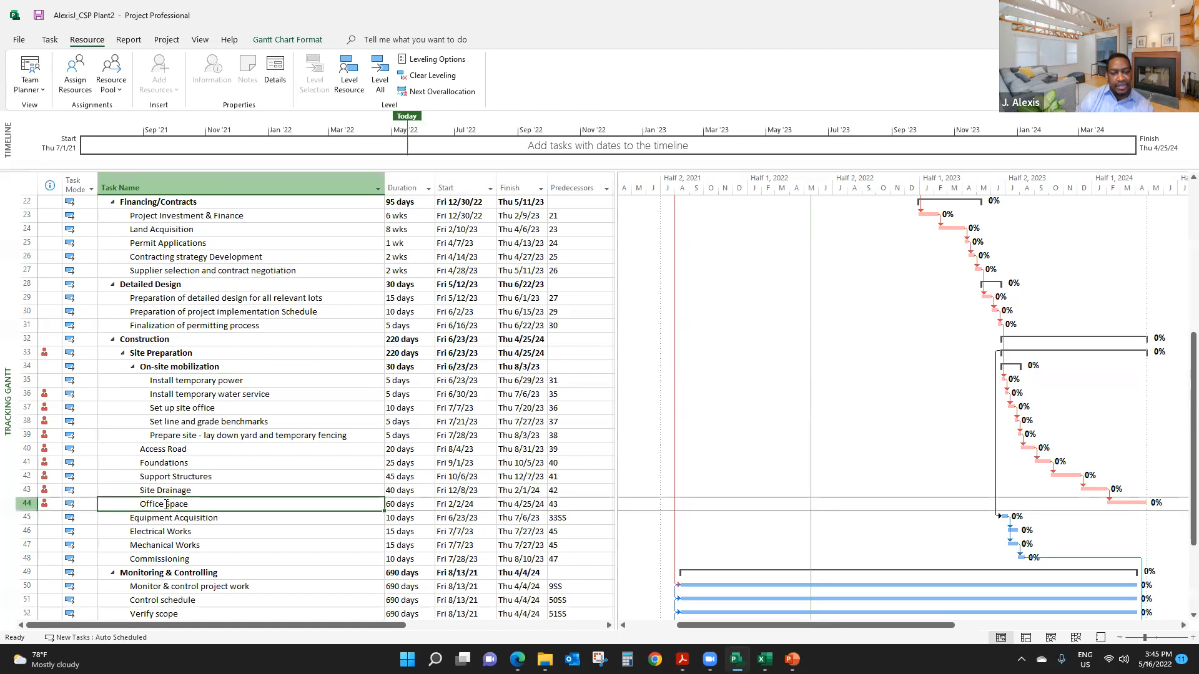
{"action": "left_click", "coordinate": [168, 519]}
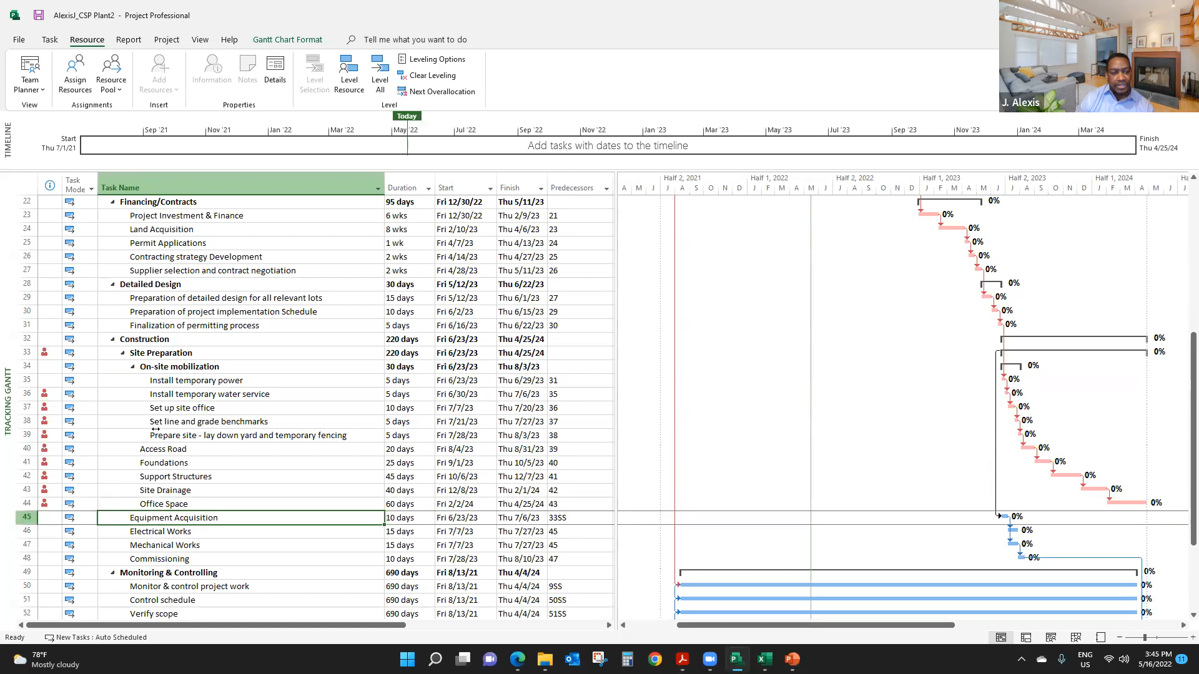
- Change the predecessor of Equipment Acquisition (task 45) from the Site Preparation start-to-start link to task 61
{"action": "scroll", "coordinate": [189, 474], "scroll_direction": "down", "scroll_amount": 1}
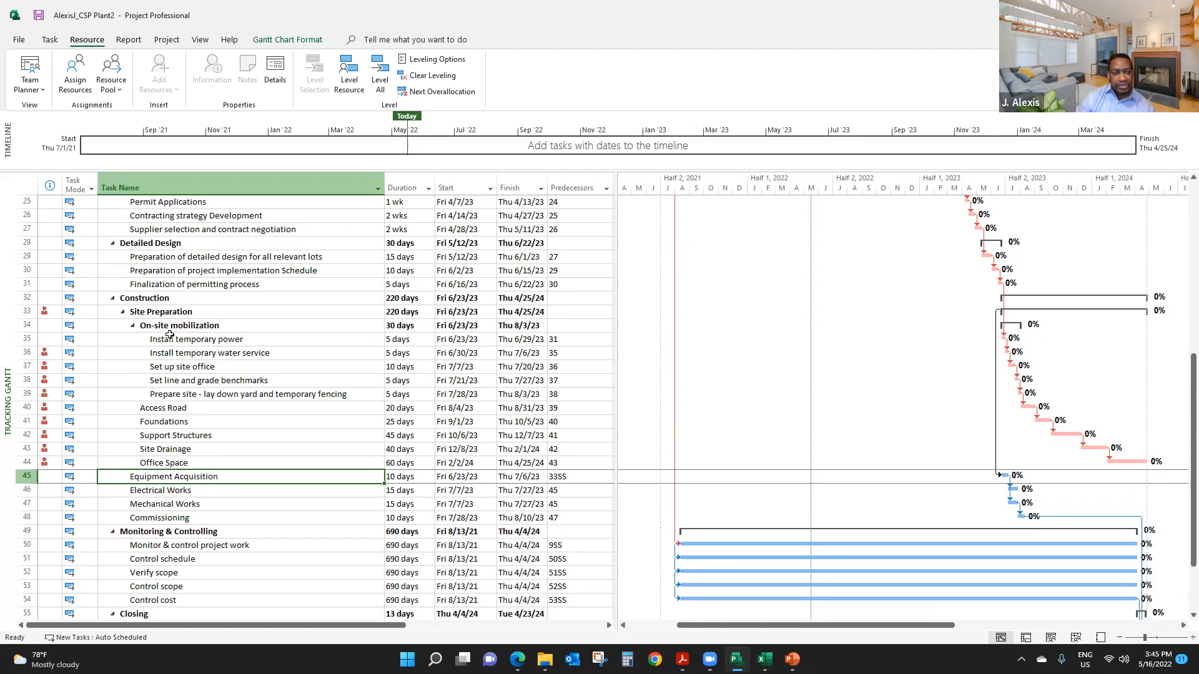
{"action": "left_click", "coordinate": [36, 326]}
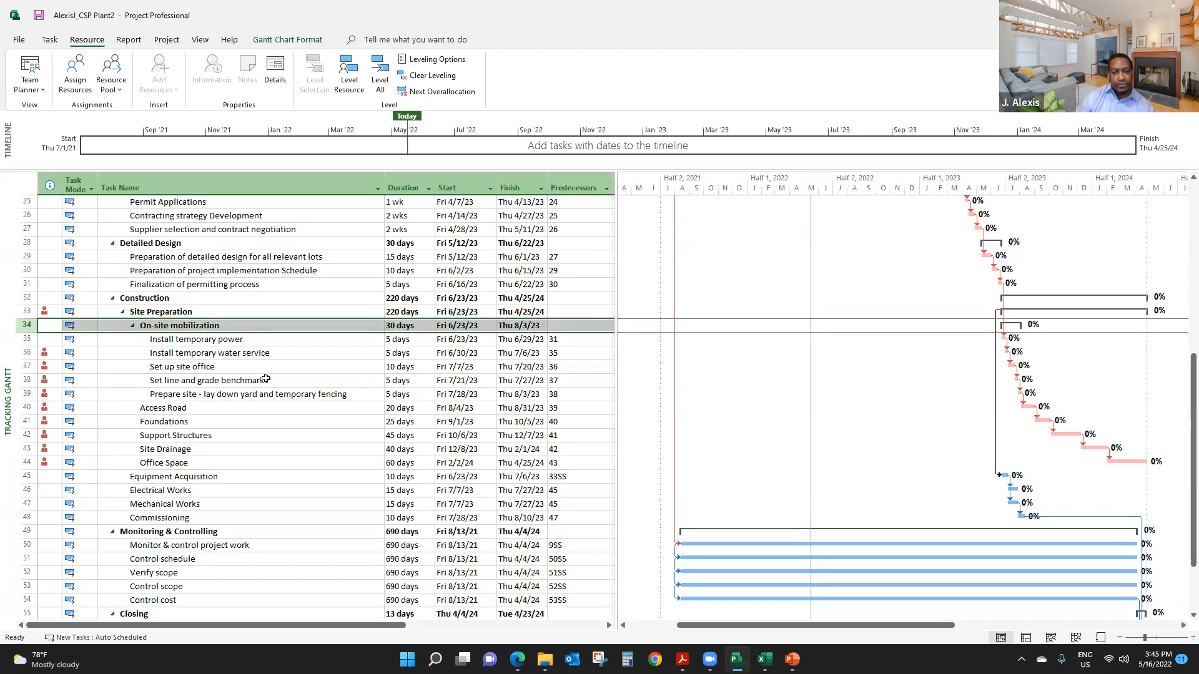
{"action": "left_click_drag", "start_coordinate": [559, 340], "coordinate": [568, 503]}
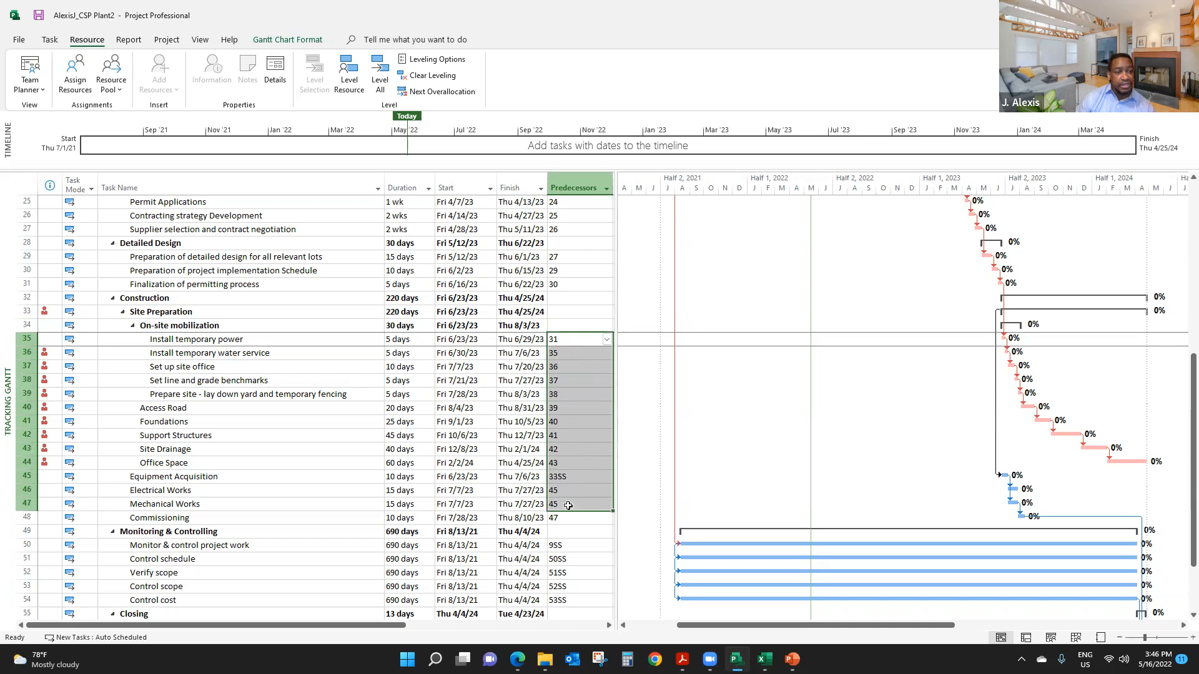
{"action": "left_click", "coordinate": [26, 311]}
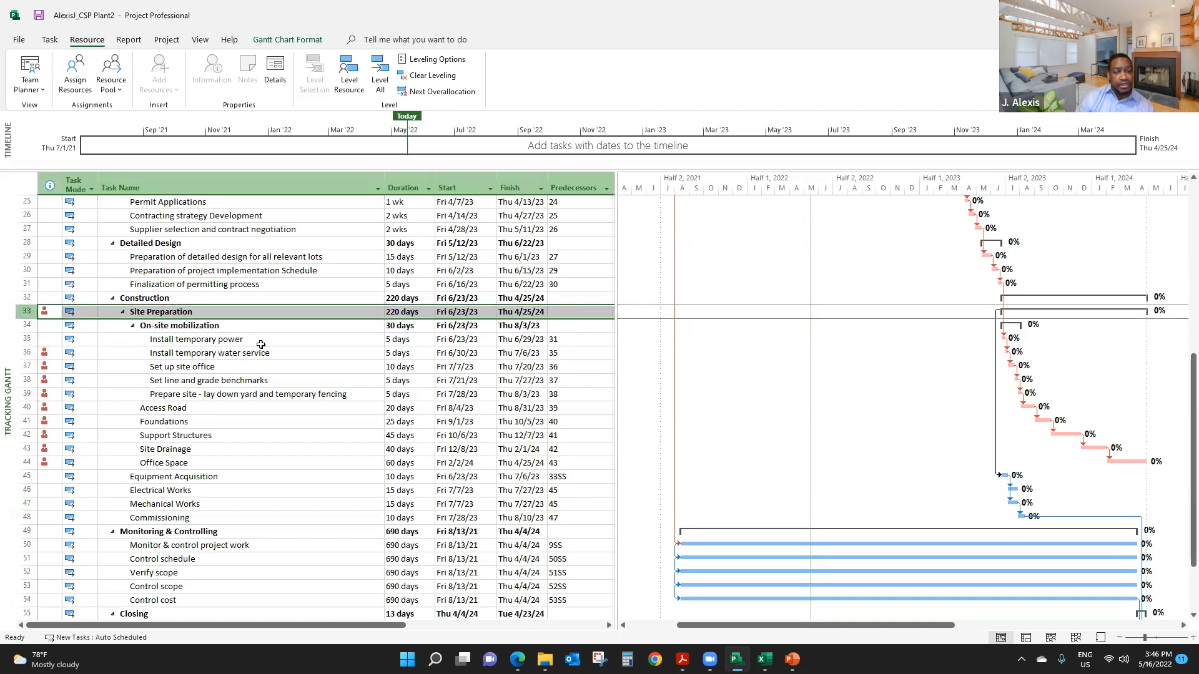
{"action": "left_click", "coordinate": [558, 476]}
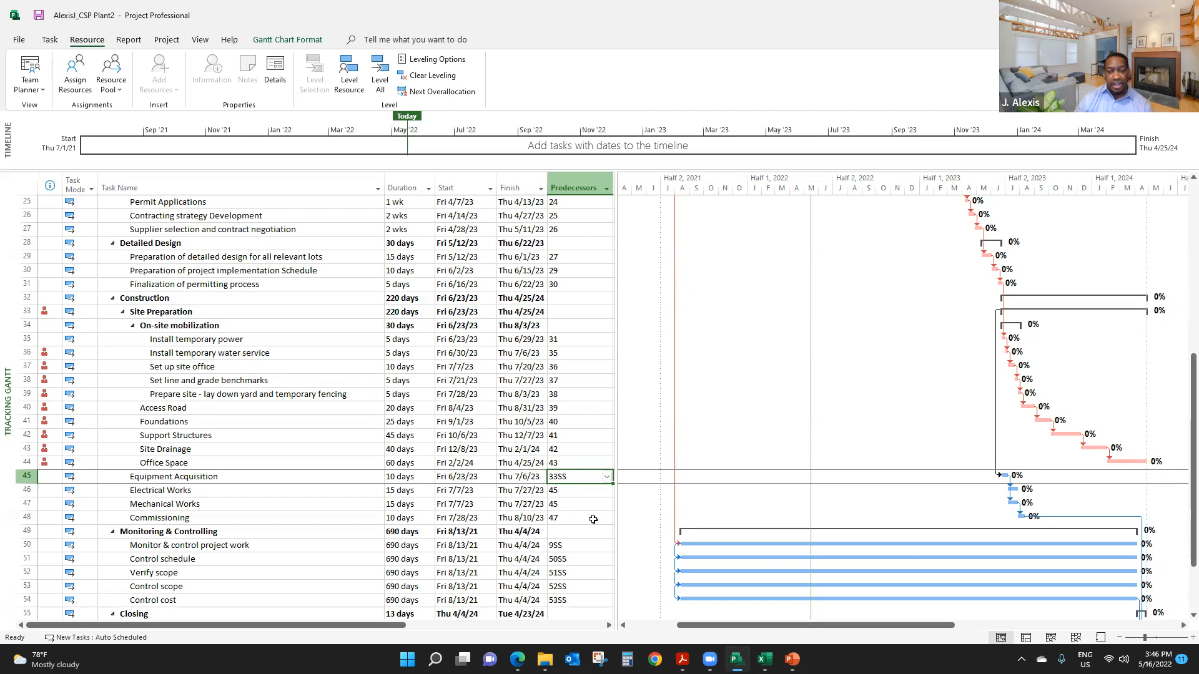
{"action": "type", "text": "35"}
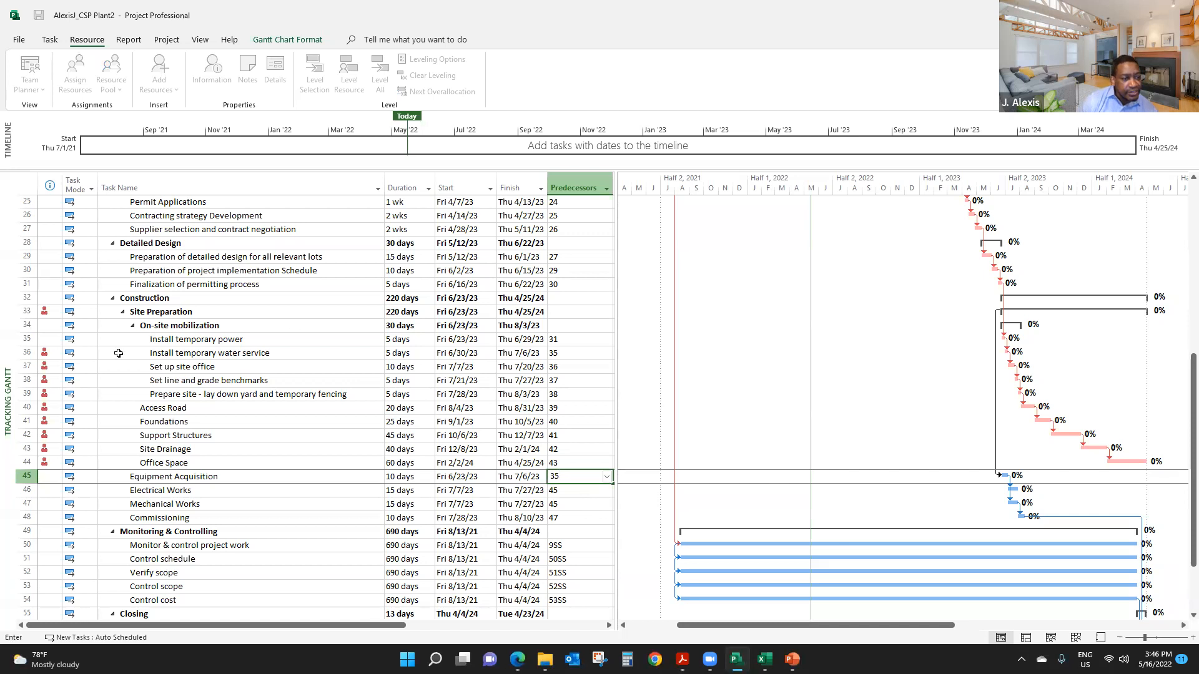
{"action": "key", "text": "BackSpace"}
{"action": "key", "text": "BackSpace"}
{"action": "type", "text": "61"}
{"action": "key", "text": "Return"}
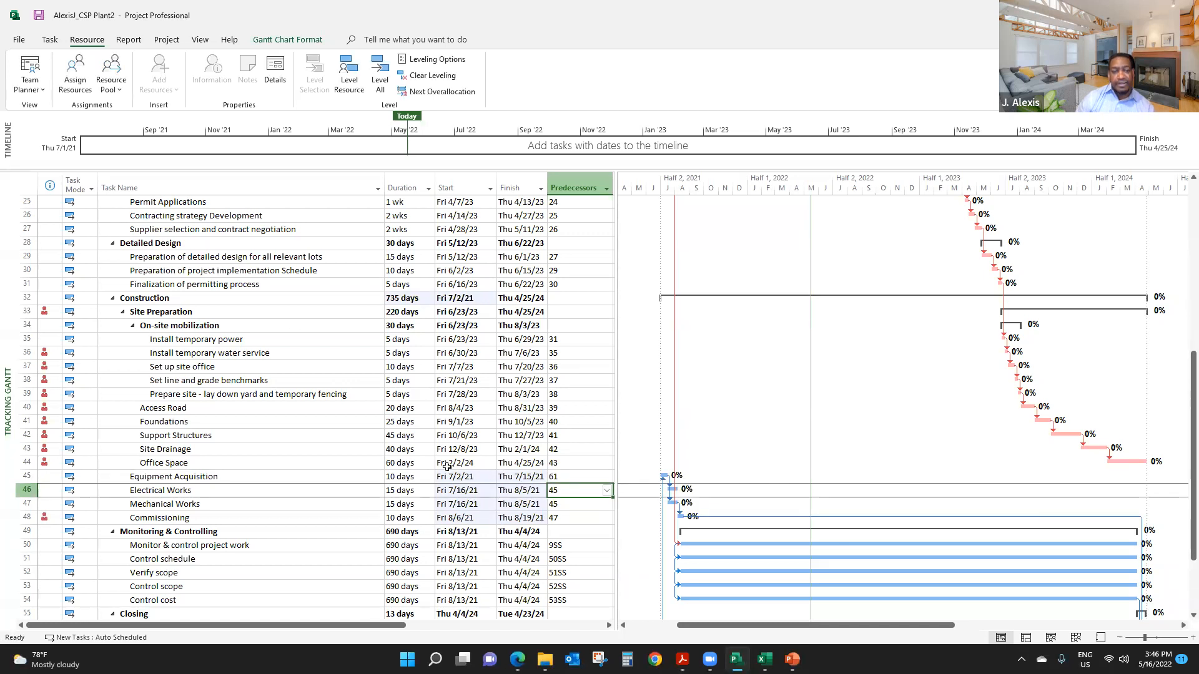
- Level all resources in the project with the changed Equipment Acquisition link, skipping every overallocation that cannot be resolved
{"action": "scroll", "coordinate": [393, 408], "scroll_direction": "up", "scroll_amount": 8}
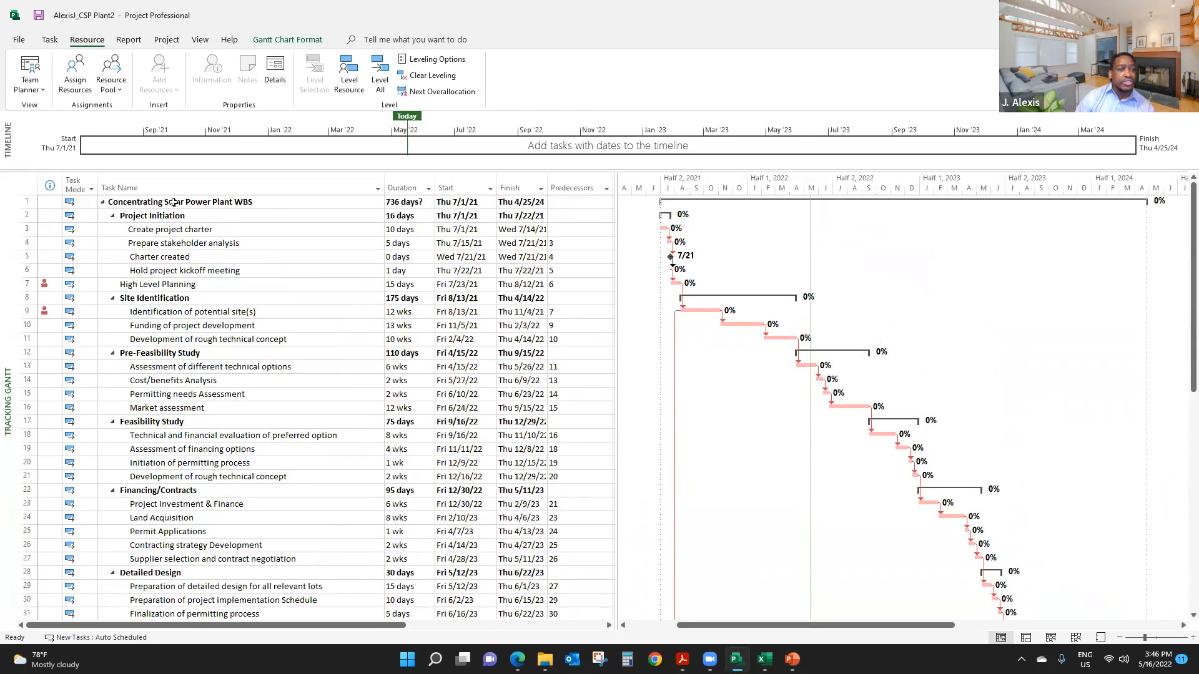
{"action": "left_click", "coordinate": [381, 74]}
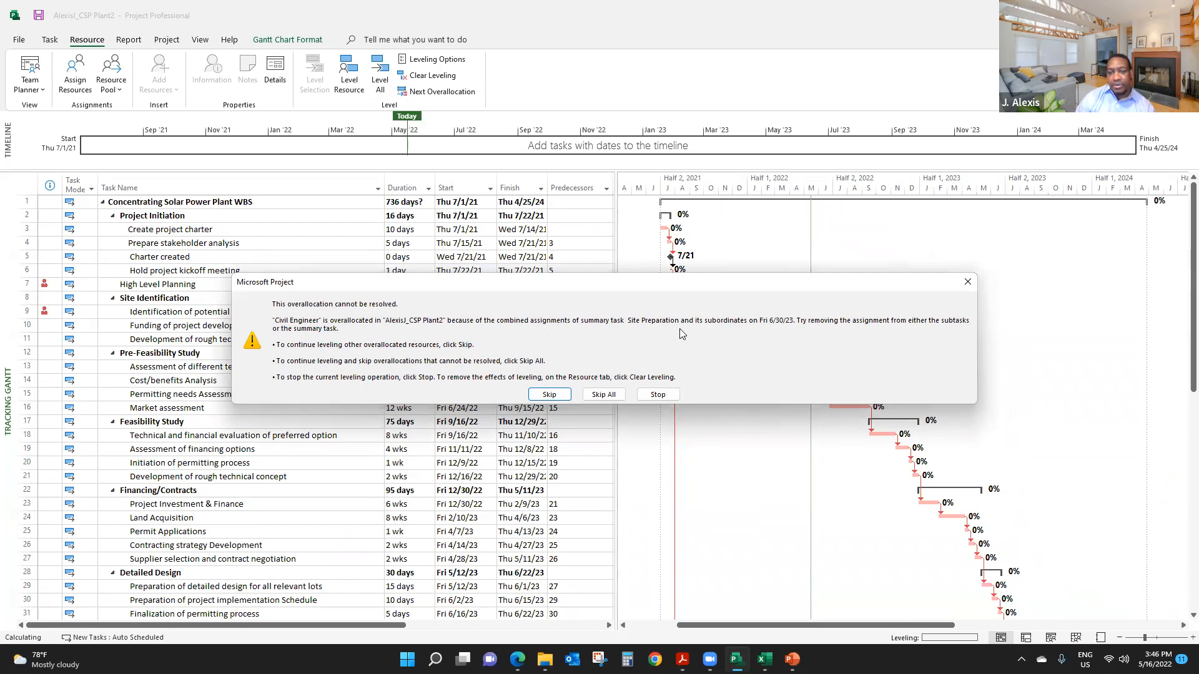
{"action": "left_click", "coordinate": [606, 395]}
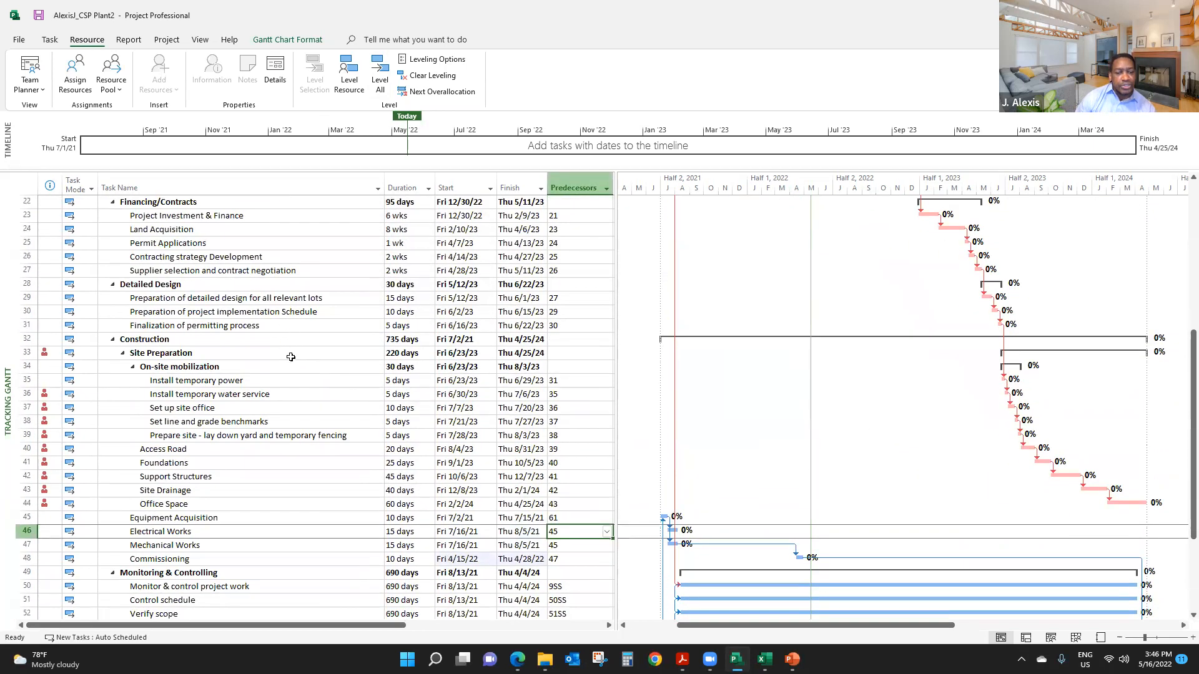
- Examine the predecessors of the Site Preparation subtasks, Equipment Acquisition through Commissioning, and the Monitoring & Controlling tasks for linking problems
{"action": "scroll", "coordinate": [409, 386], "scroll_direction": "down", "scroll_amount": 3}
{"action": "scroll", "coordinate": [472, 398], "scroll_direction": "up", "scroll_amount": 1}
{"action": "scroll", "coordinate": [471, 397], "scroll_direction": "up", "scroll_amount": 2}
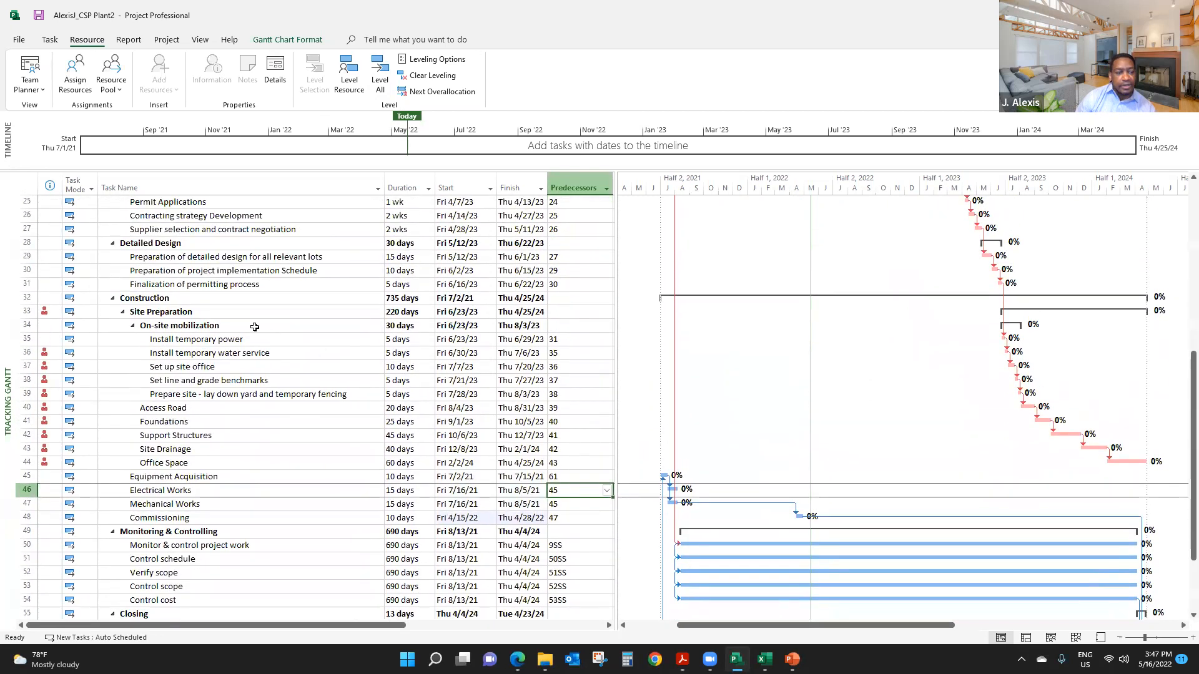
{"action": "left_click", "coordinate": [22, 312]}
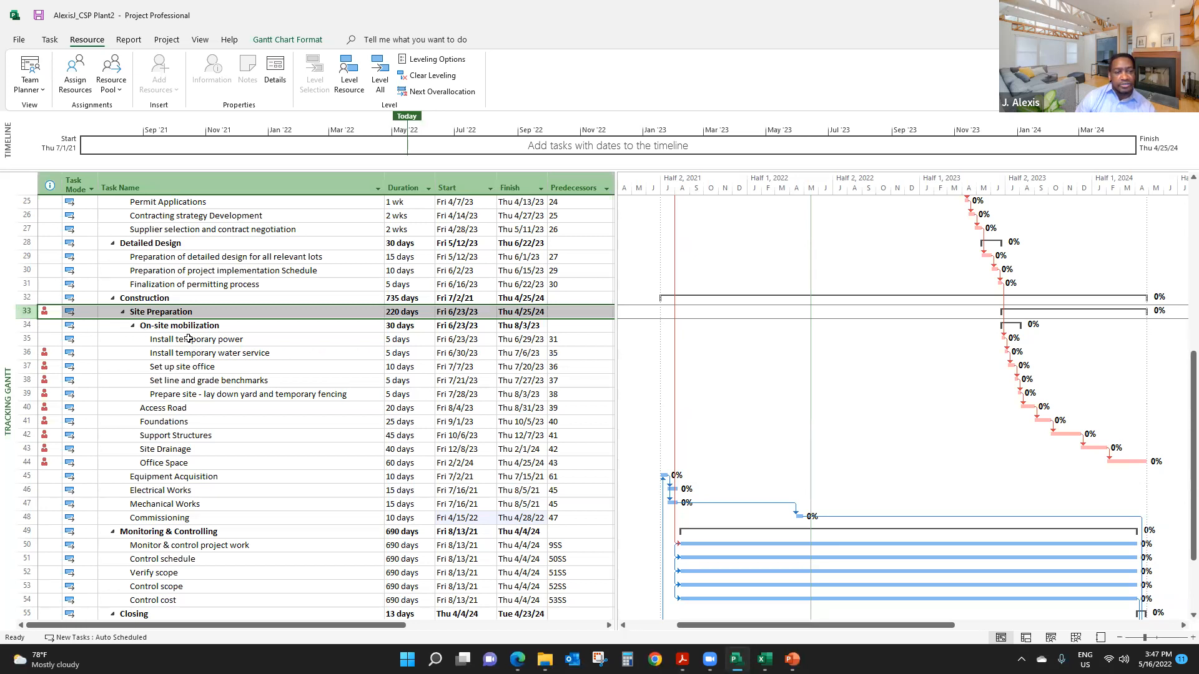
{"action": "left_click_drag", "start_coordinate": [190, 339], "coordinate": [558, 512]}
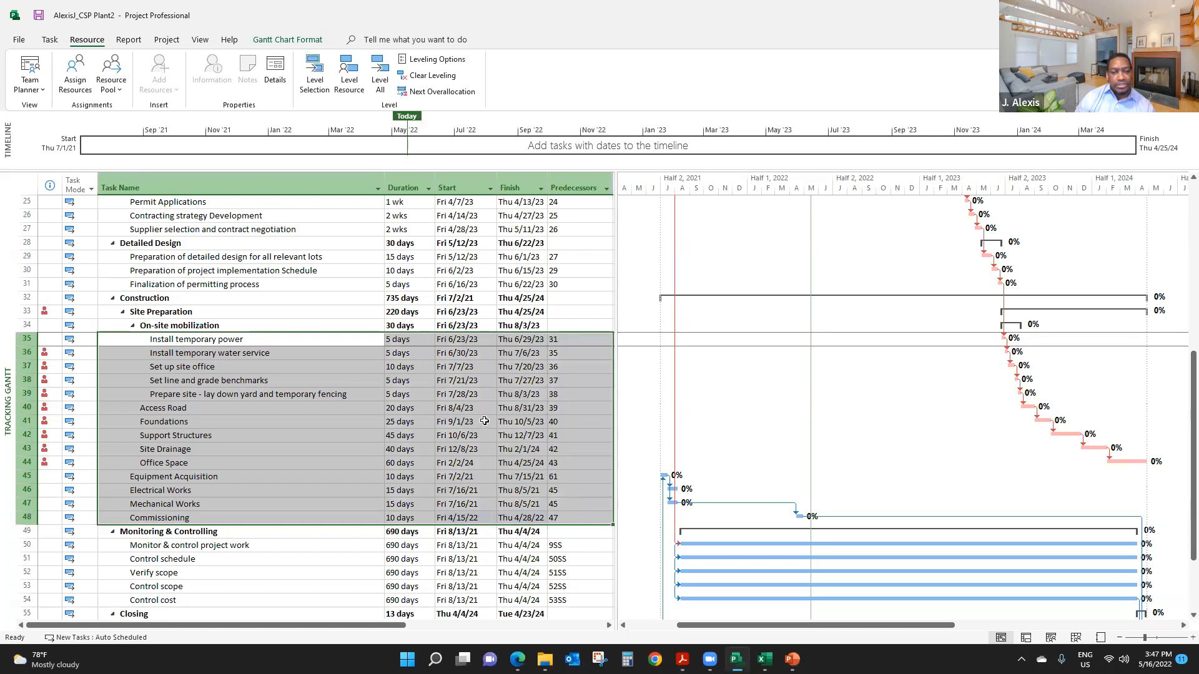
{"action": "left_click", "coordinate": [563, 339]}
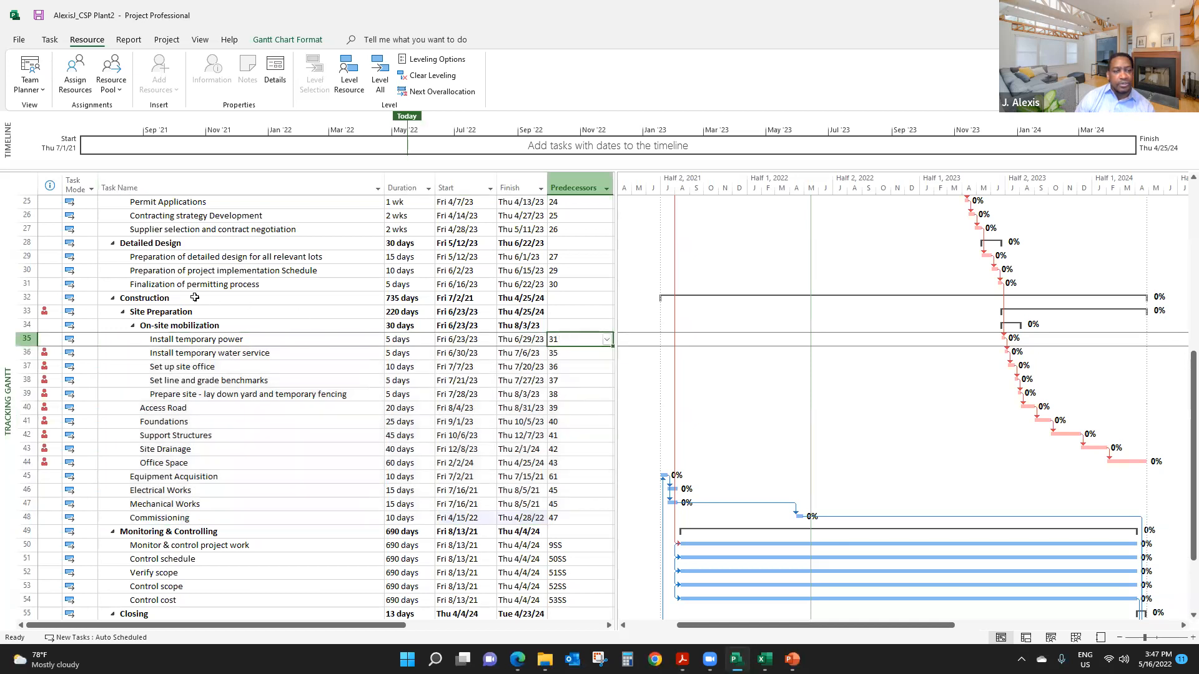
{"action": "left_click", "coordinate": [562, 354]}
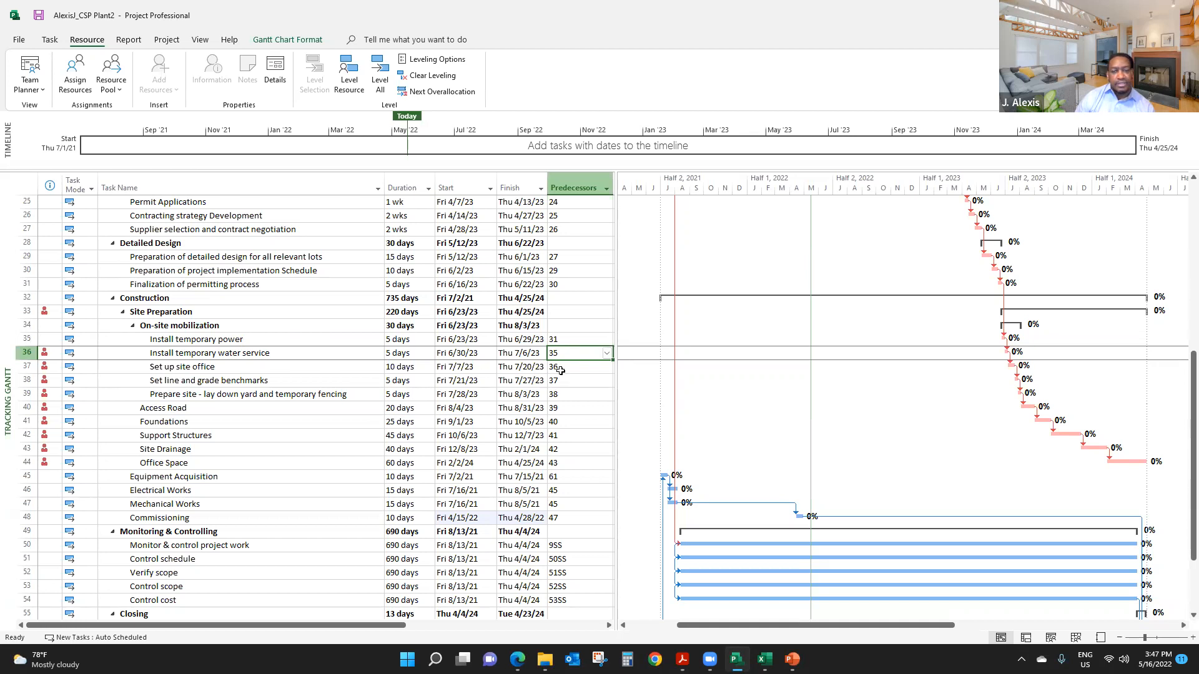
{"action": "left_click", "coordinate": [562, 369]}
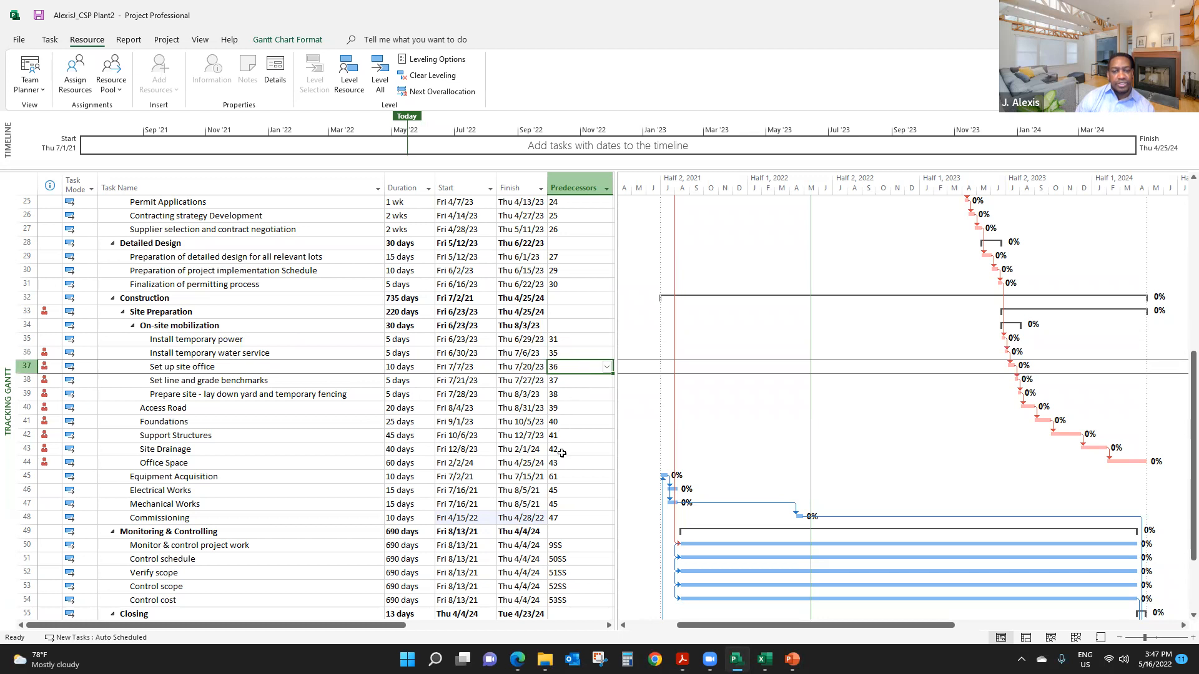
{"action": "left_click", "coordinate": [565, 518]}
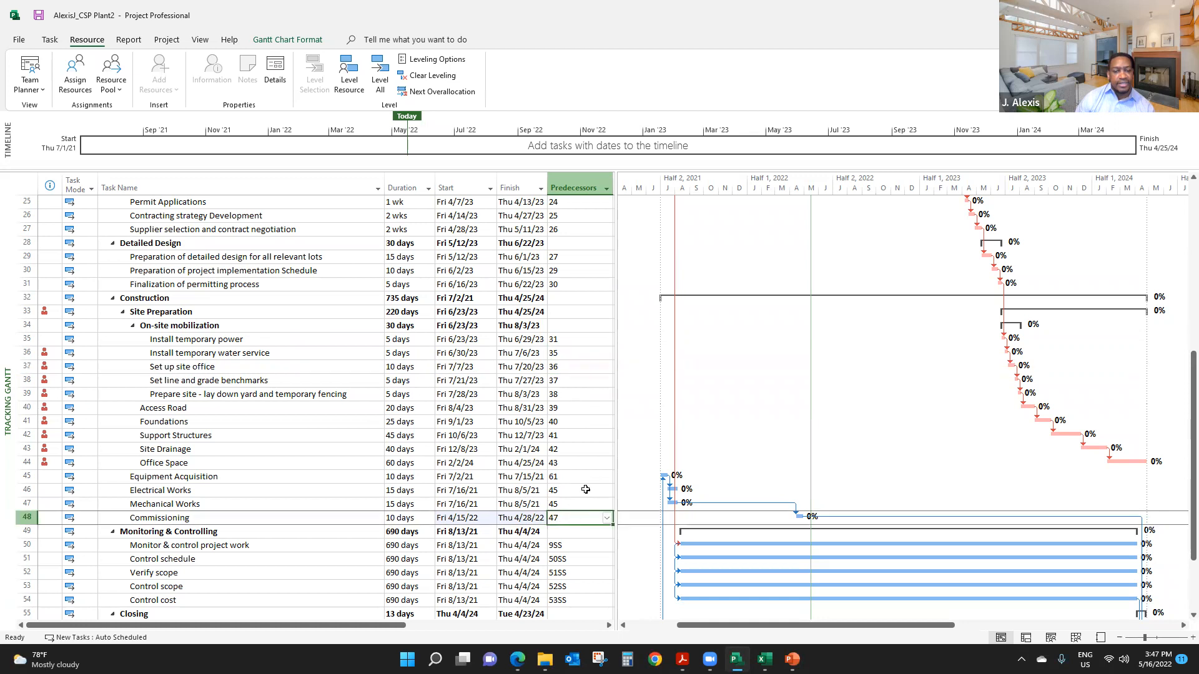
{"action": "scroll", "coordinate": [585, 491], "scroll_direction": "down", "scroll_amount": 4}
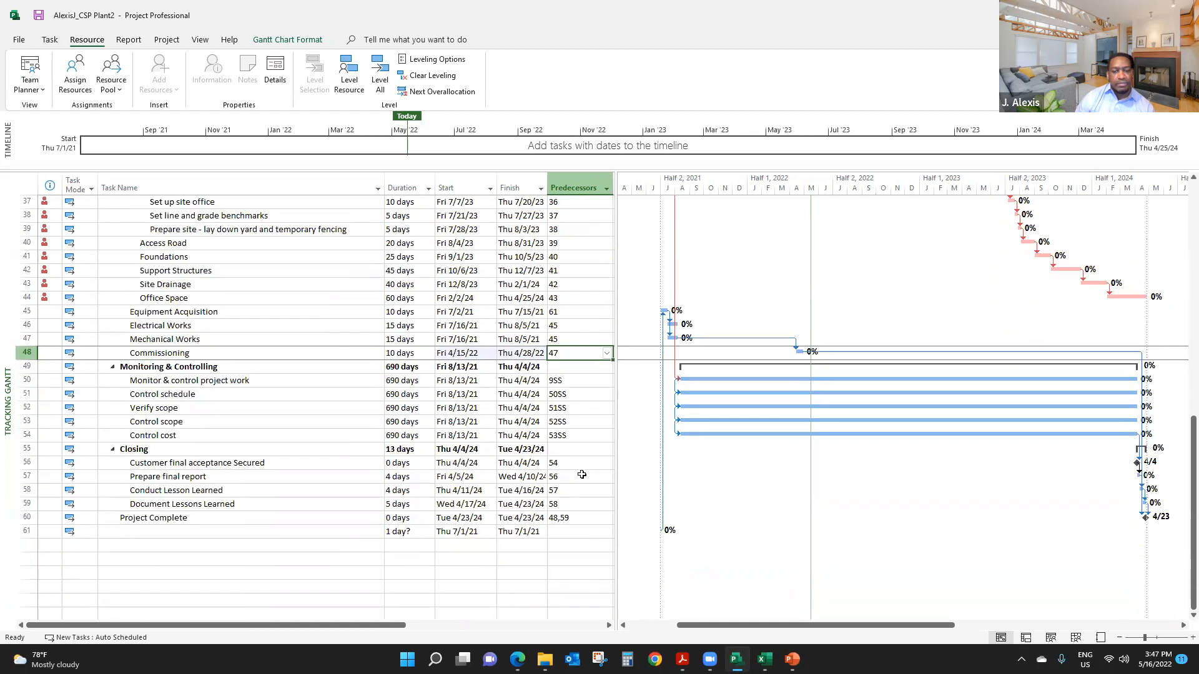
{"action": "left_click_drag", "start_coordinate": [565, 381], "coordinate": [570, 432]}
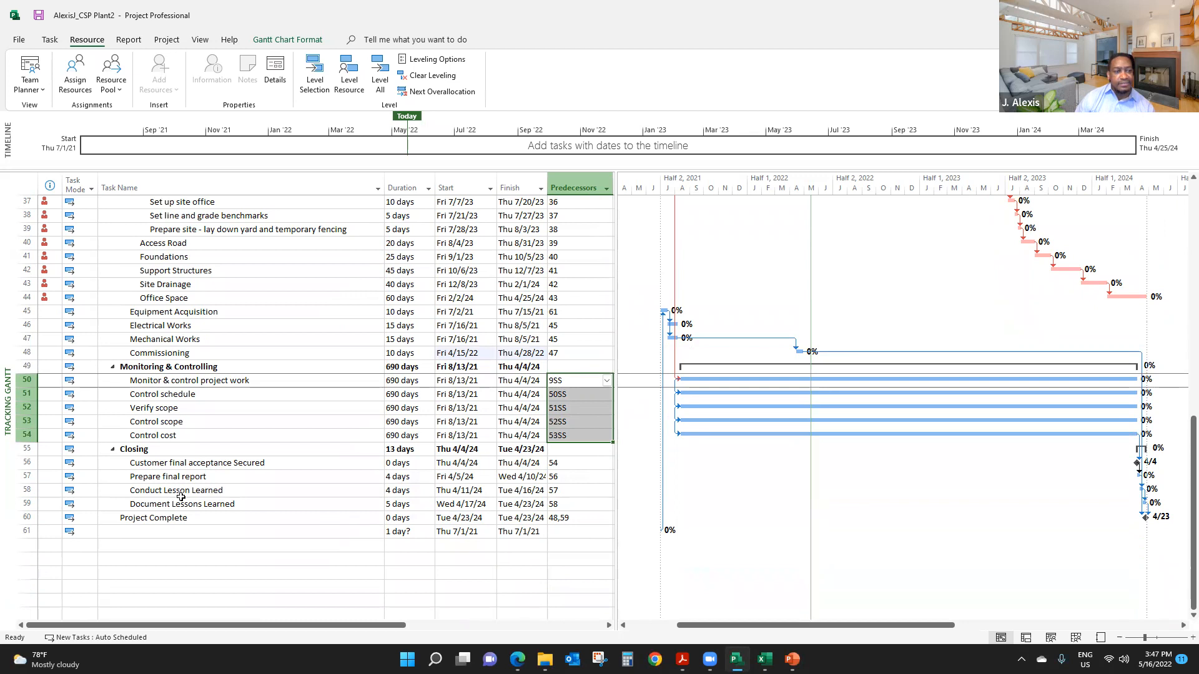
{"action": "scroll", "coordinate": [181, 496], "scroll_direction": "up", "scroll_amount": 3}
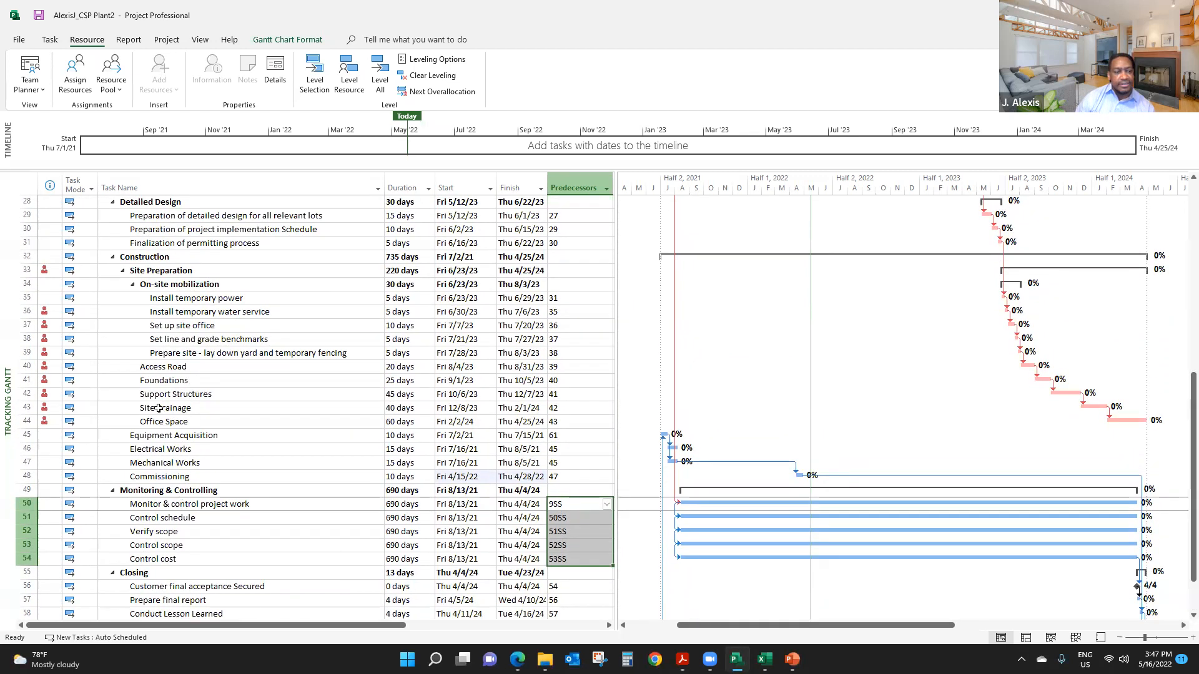
- Remove Commissioning (task 48) from the predecessors of Project Complete, leaving only task 59
{"action": "left_click", "coordinate": [24, 477]}
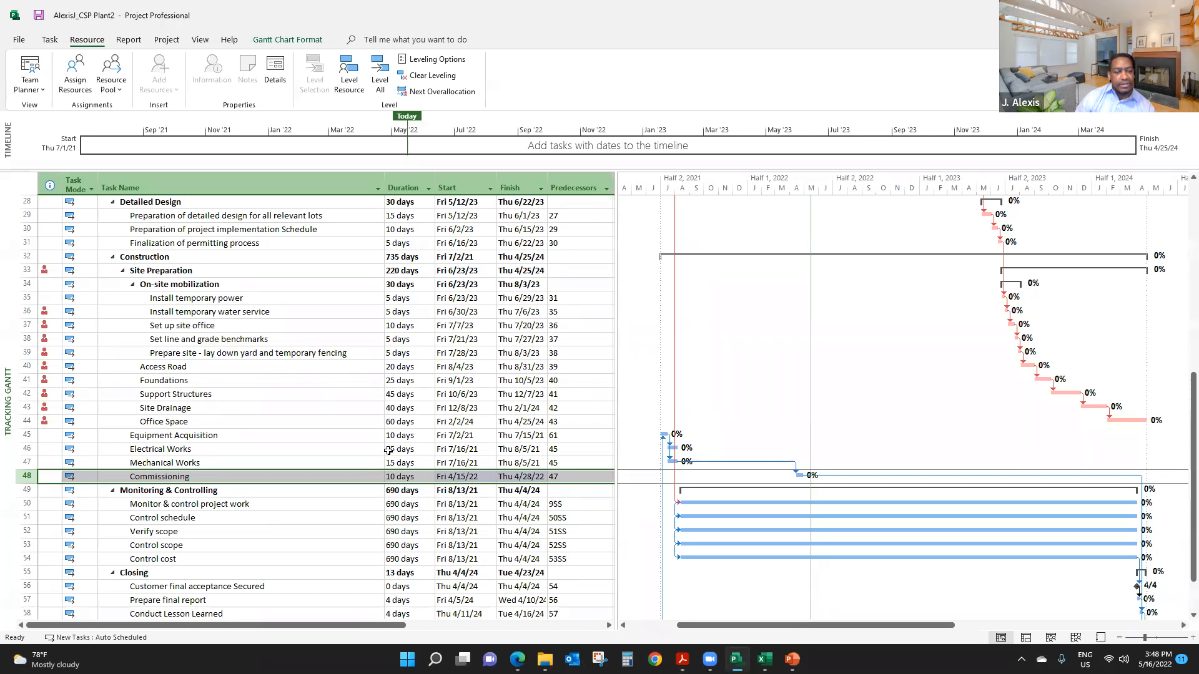
{"action": "scroll", "coordinate": [389, 450], "scroll_direction": "down", "scroll_amount": 3}
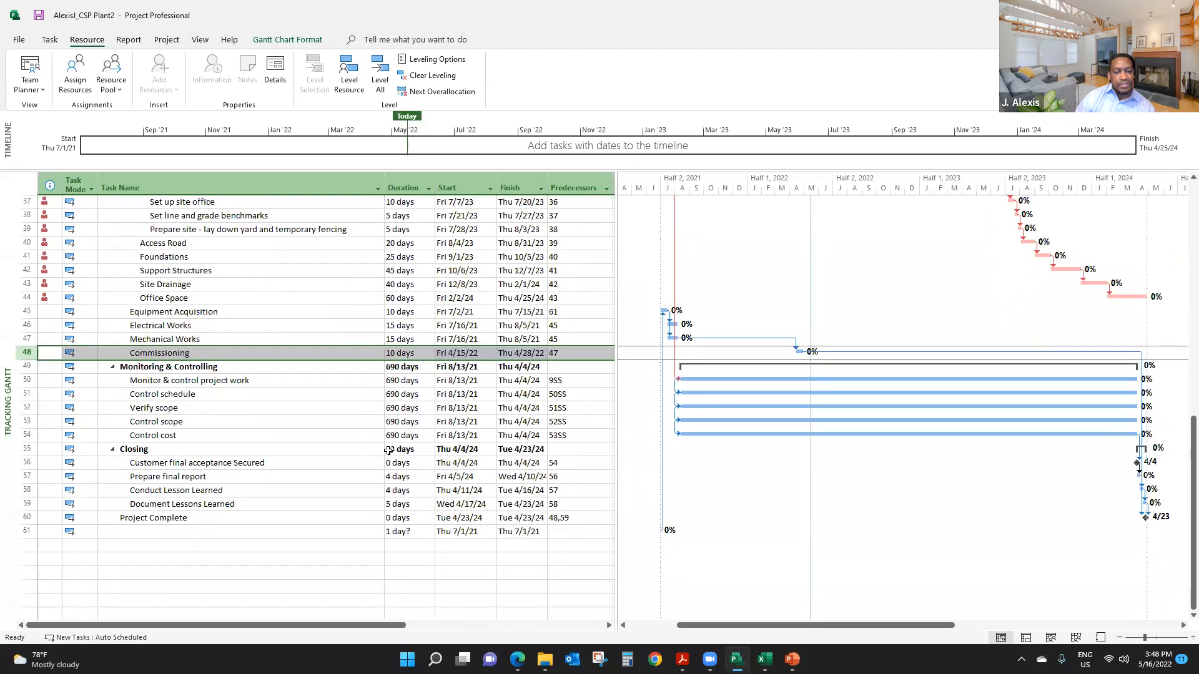
{"action": "scroll", "coordinate": [389, 451], "scroll_direction": "down", "scroll_amount": 1}
{"action": "left_click", "coordinate": [559, 480]}
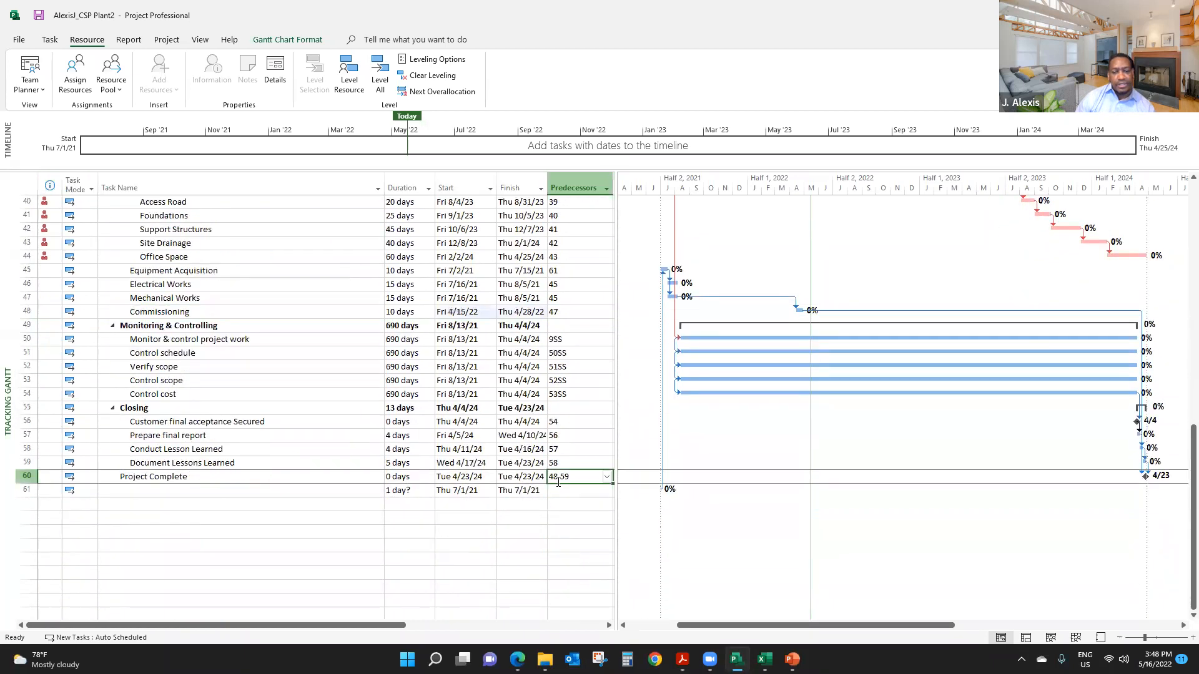
{"action": "type", "text": "59"}
{"action": "key", "text": "Return"}
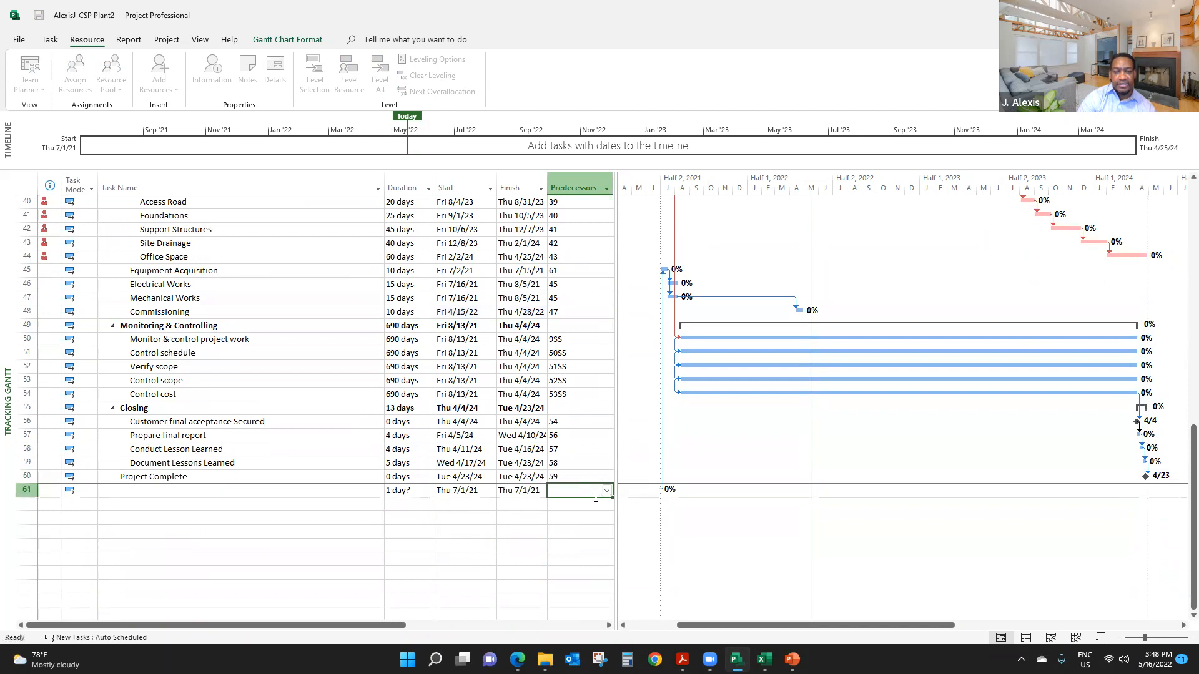
{"action": "left_click", "coordinate": [302, 519]}
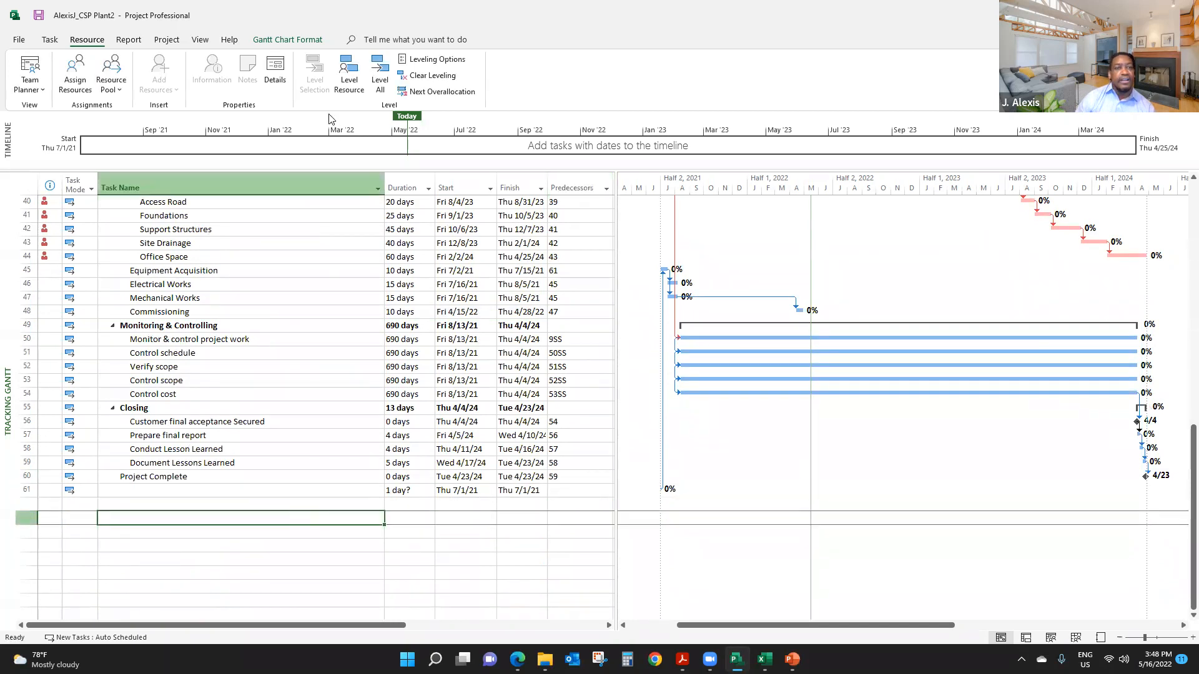
- Check the Construction and Site Preparation tasks and level all resources again, skipping all overallocations that cannot be resolved
{"action": "scroll", "coordinate": [335, 484], "scroll_direction": "up", "scroll_amount": 4}
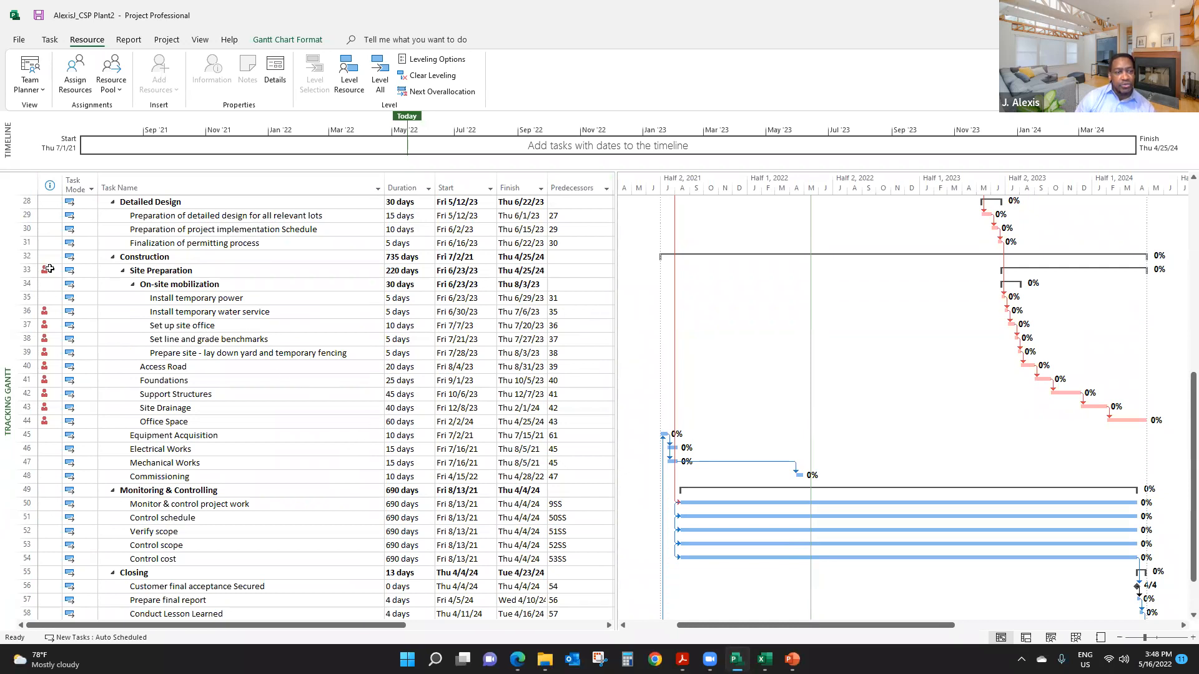
{"action": "left_click", "coordinate": [25, 270]}
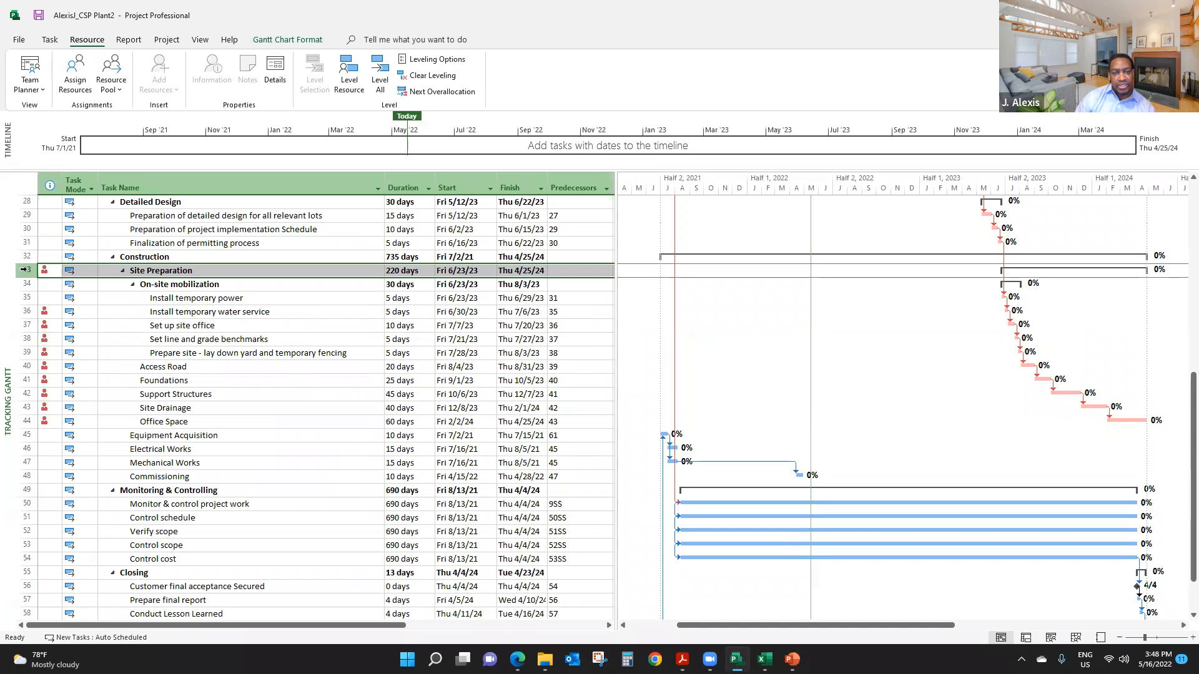
{"action": "left_click_drag", "start_coordinate": [23, 275], "coordinate": [27, 310]}
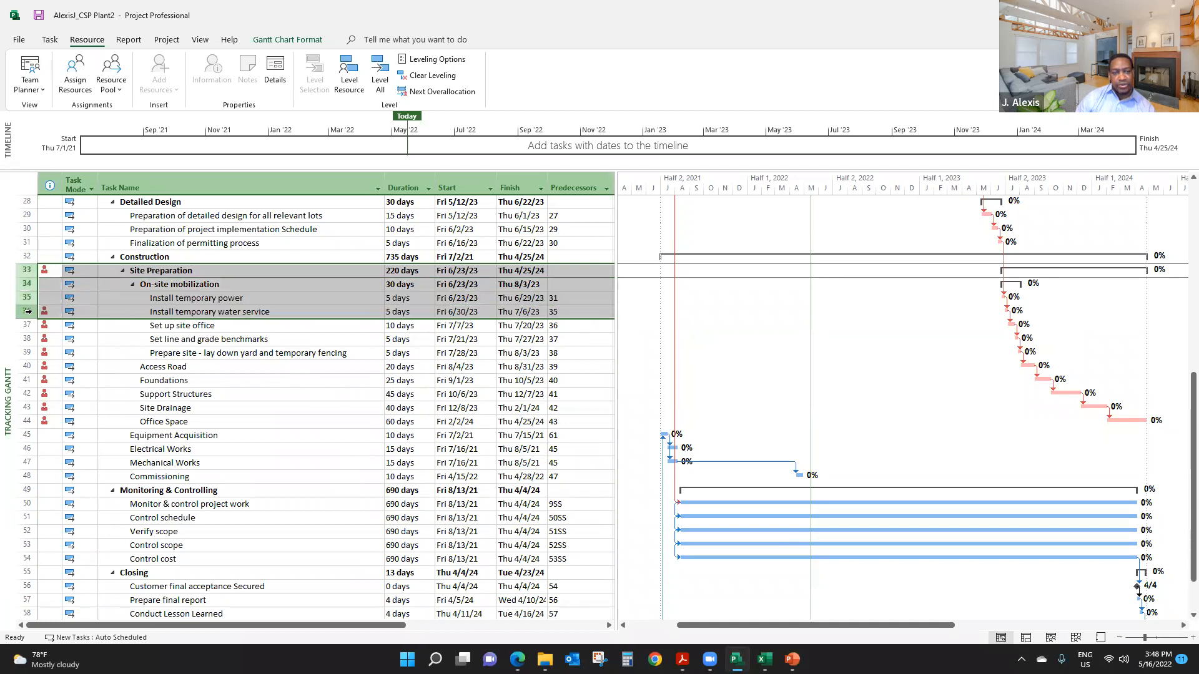
{"action": "left_click", "coordinate": [142, 294]}
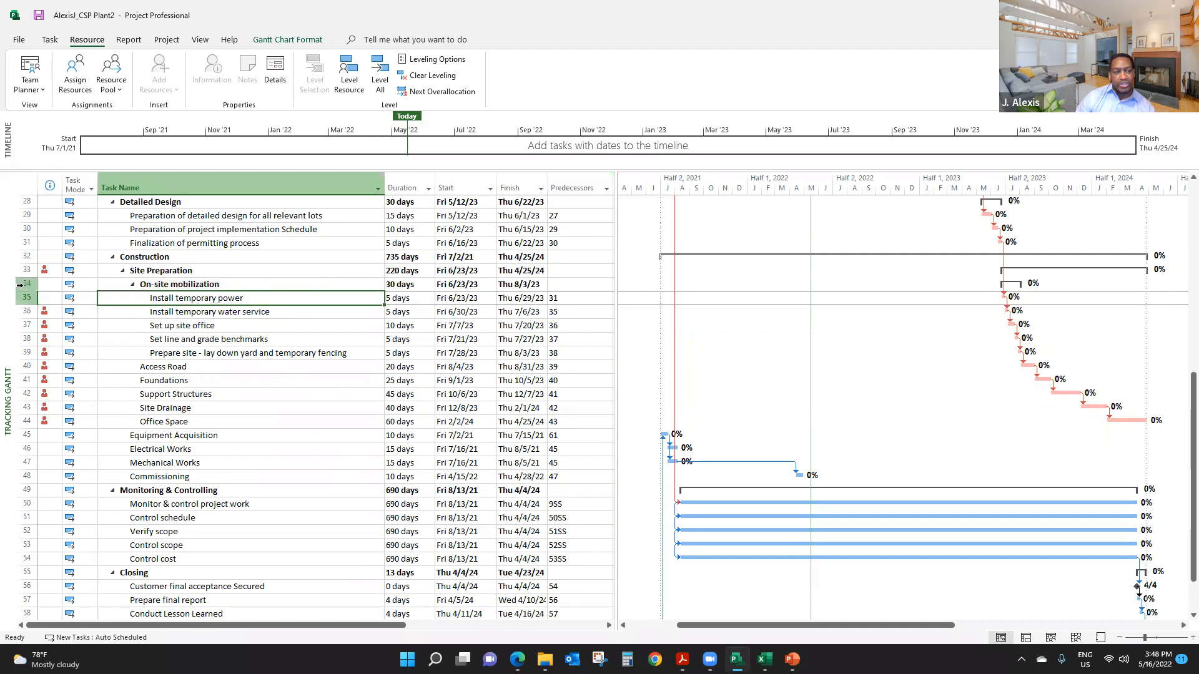
{"action": "left_click_drag", "start_coordinate": [24, 258], "coordinate": [27, 282]}
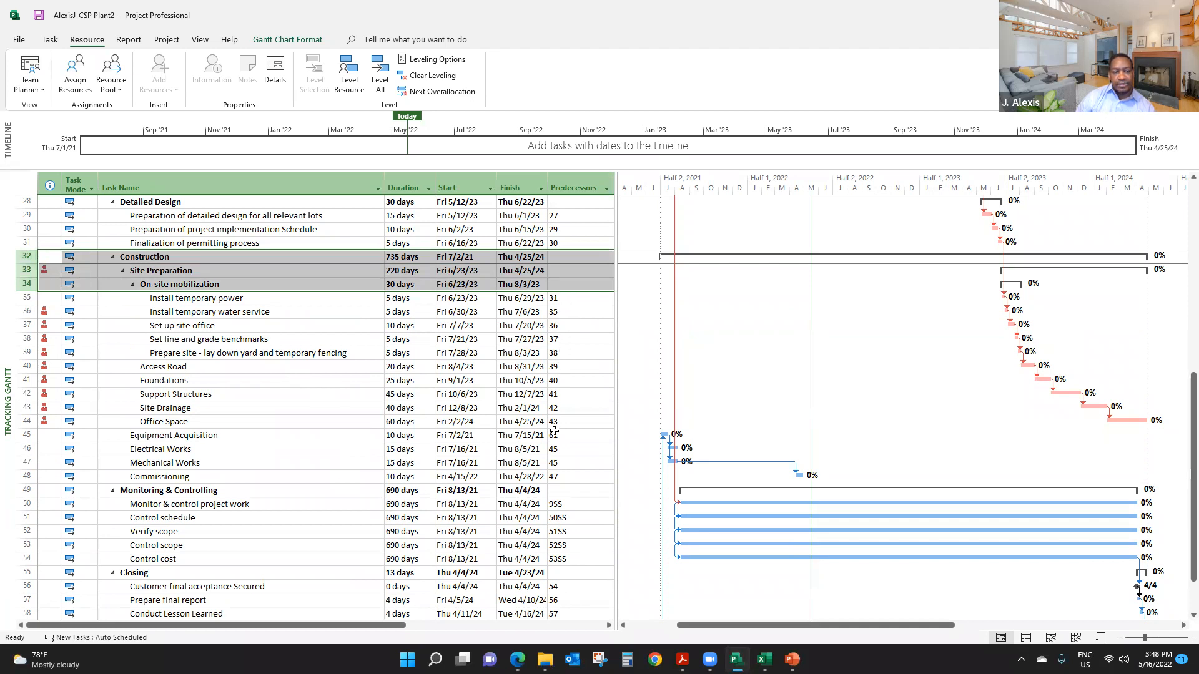
{"action": "left_click", "coordinate": [267, 340]}
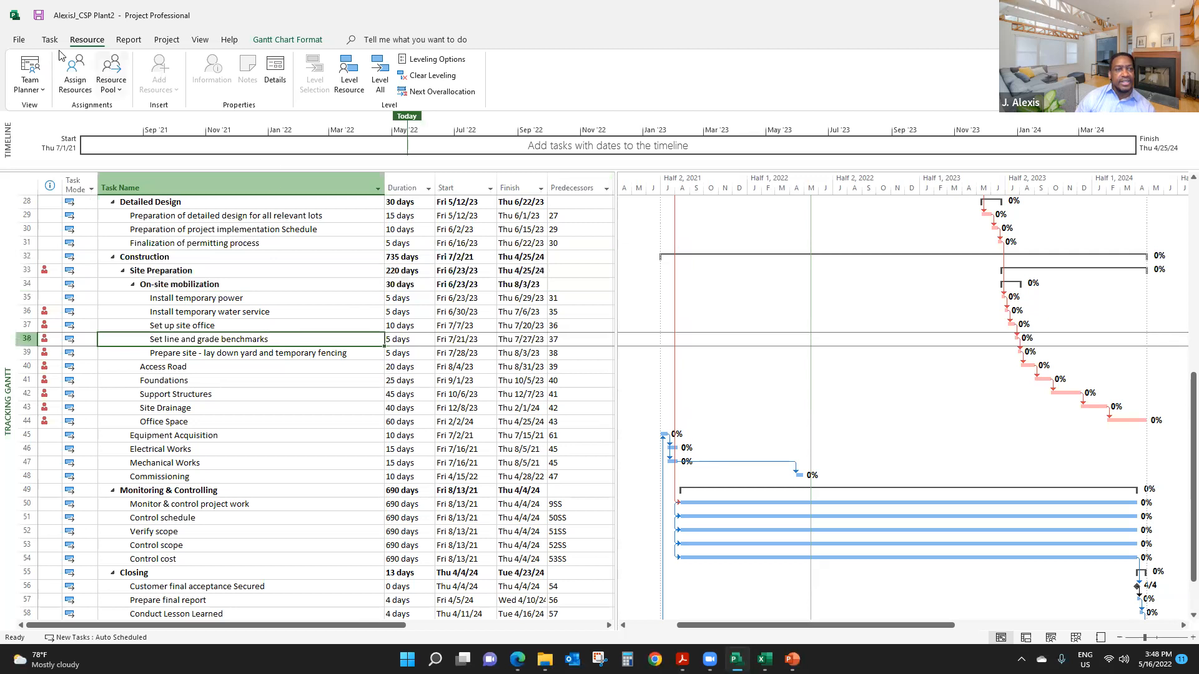
{"action": "left_click", "coordinate": [379, 81]}
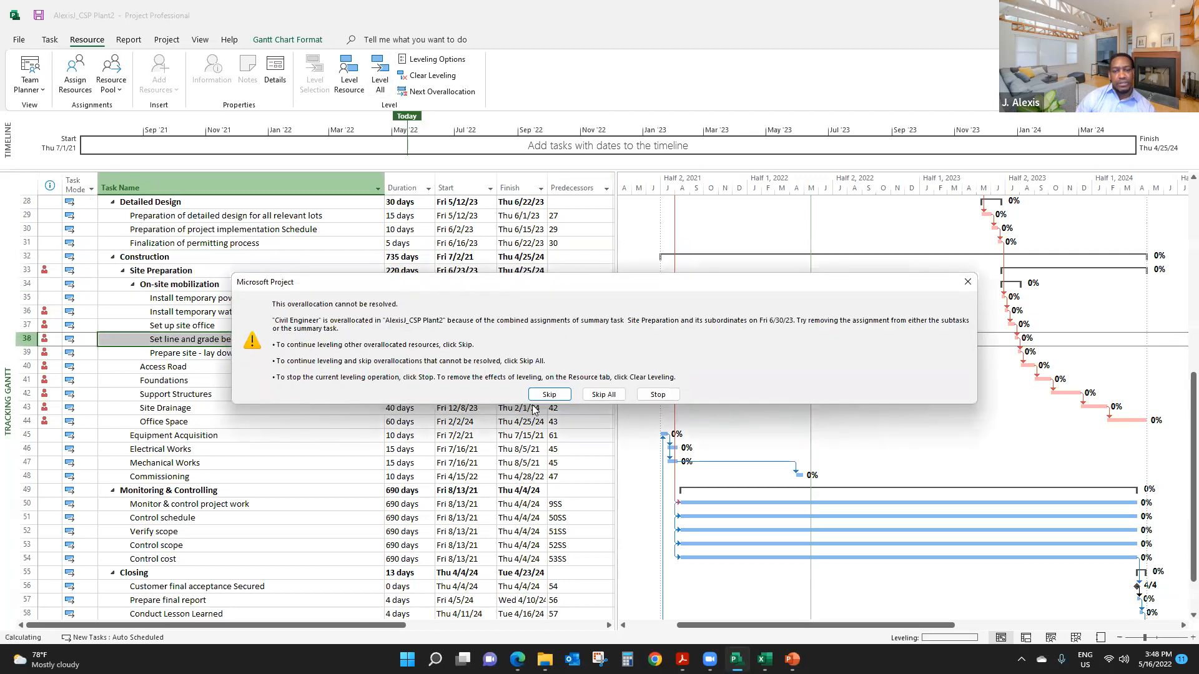
{"action": "left_click", "coordinate": [601, 395]}
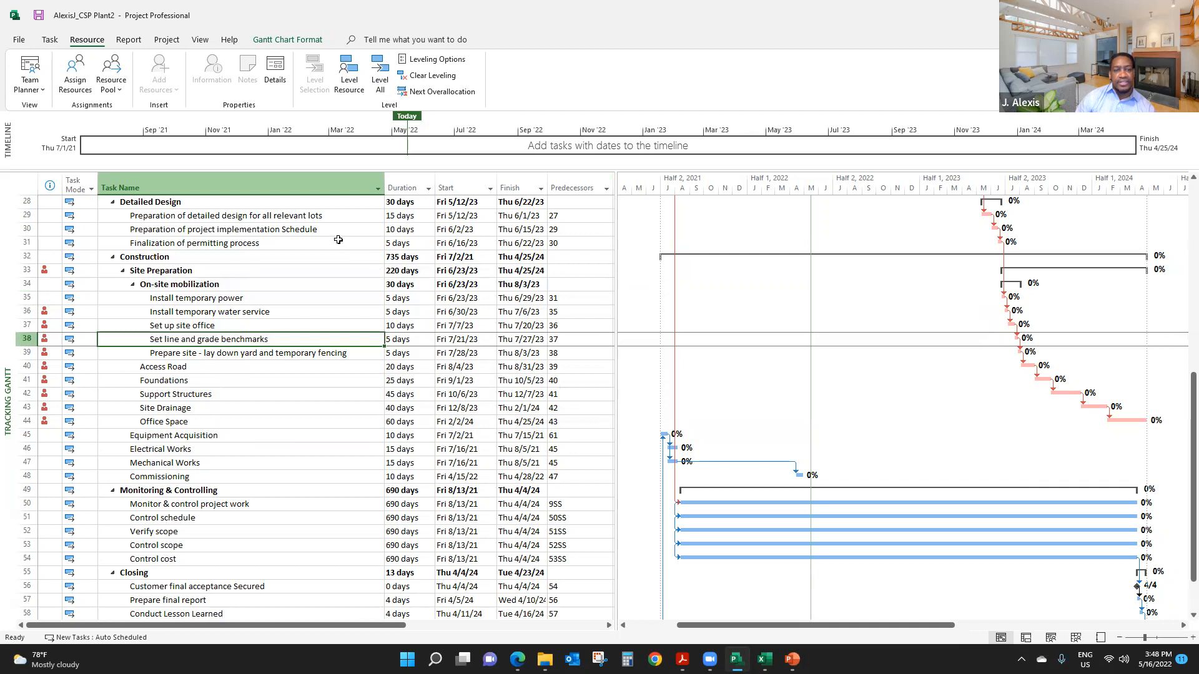
{"action": "scroll", "coordinate": [511, 375], "scroll_direction": "up", "scroll_amount": 4}
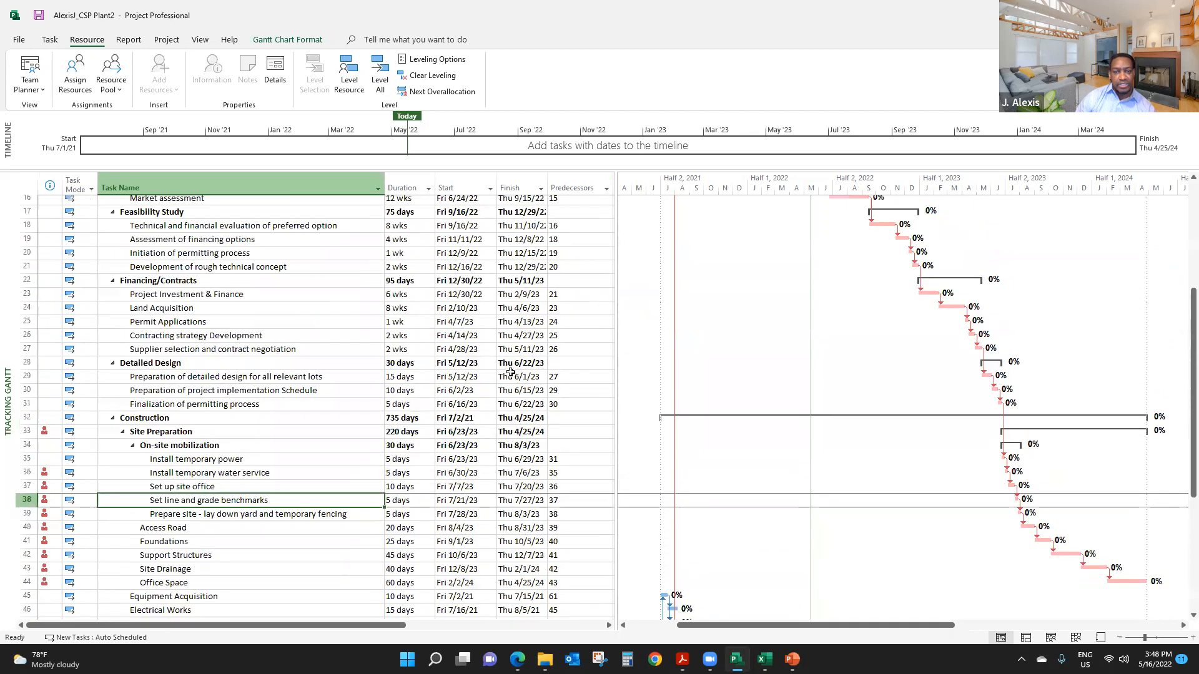
{"action": "scroll", "coordinate": [549, 415], "scroll_direction": "up", "scroll_amount": 4}
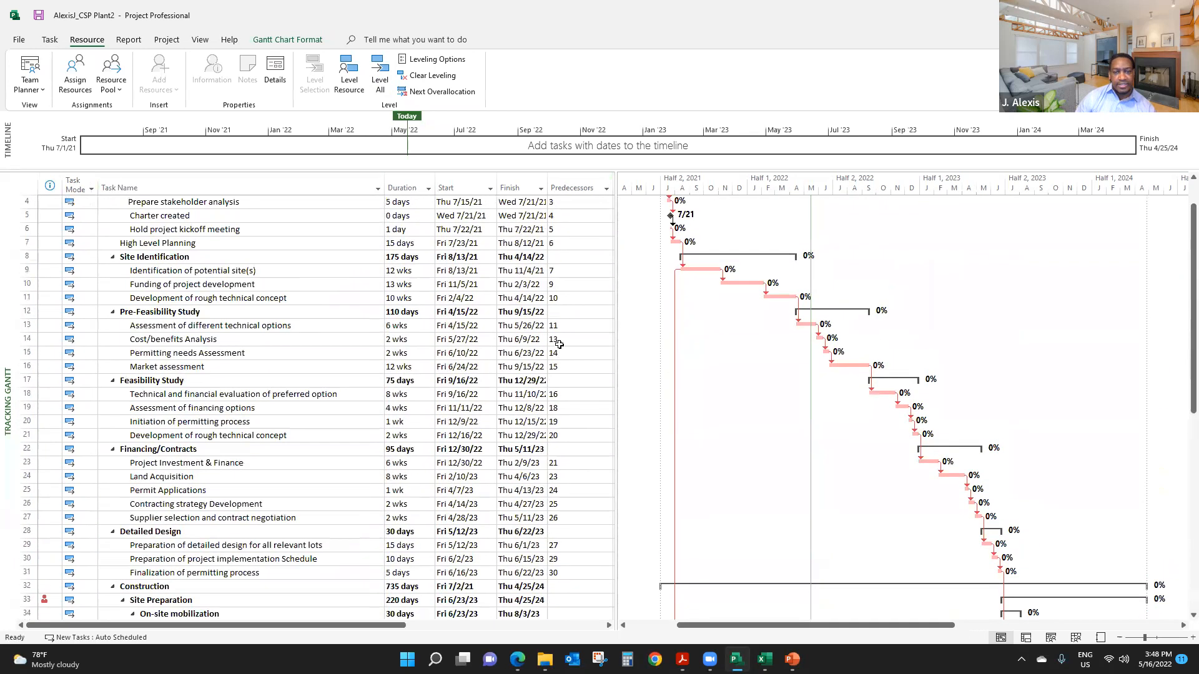
- Find the overallocated Site Preparation summary task and widen the task table to show the Resource Names column
{"action": "scroll", "coordinate": [534, 318], "scroll_direction": "up", "scroll_amount": 1}
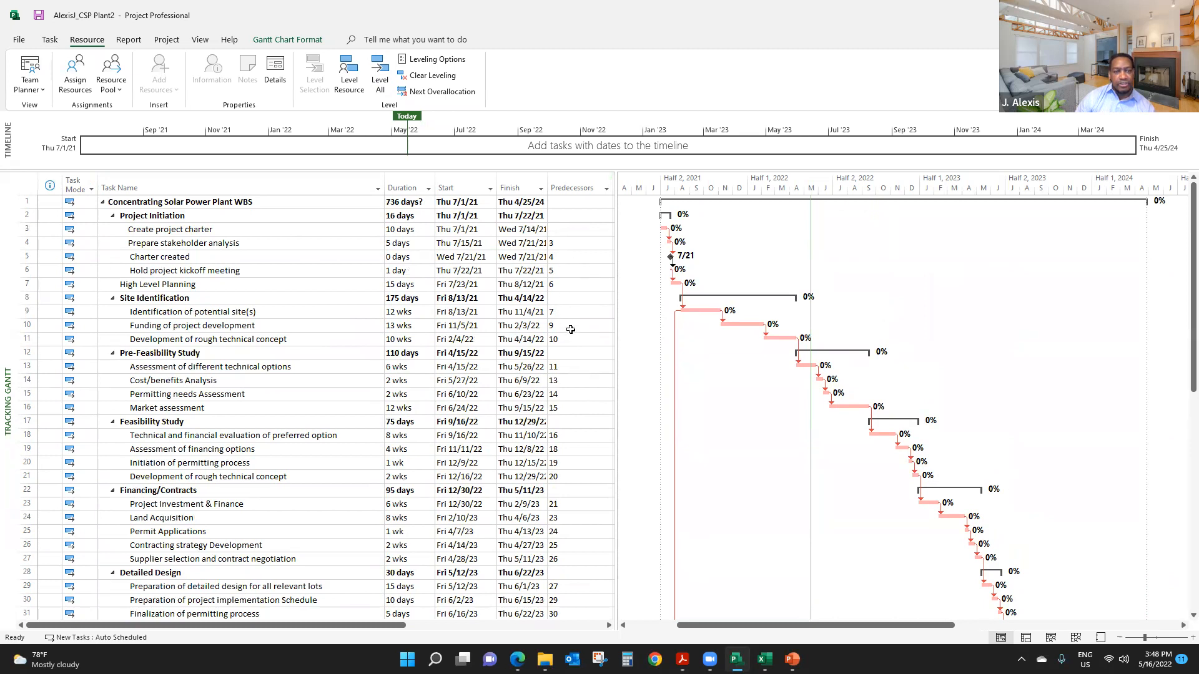
{"action": "scroll", "coordinate": [574, 383], "scroll_direction": "down", "scroll_amount": 2}
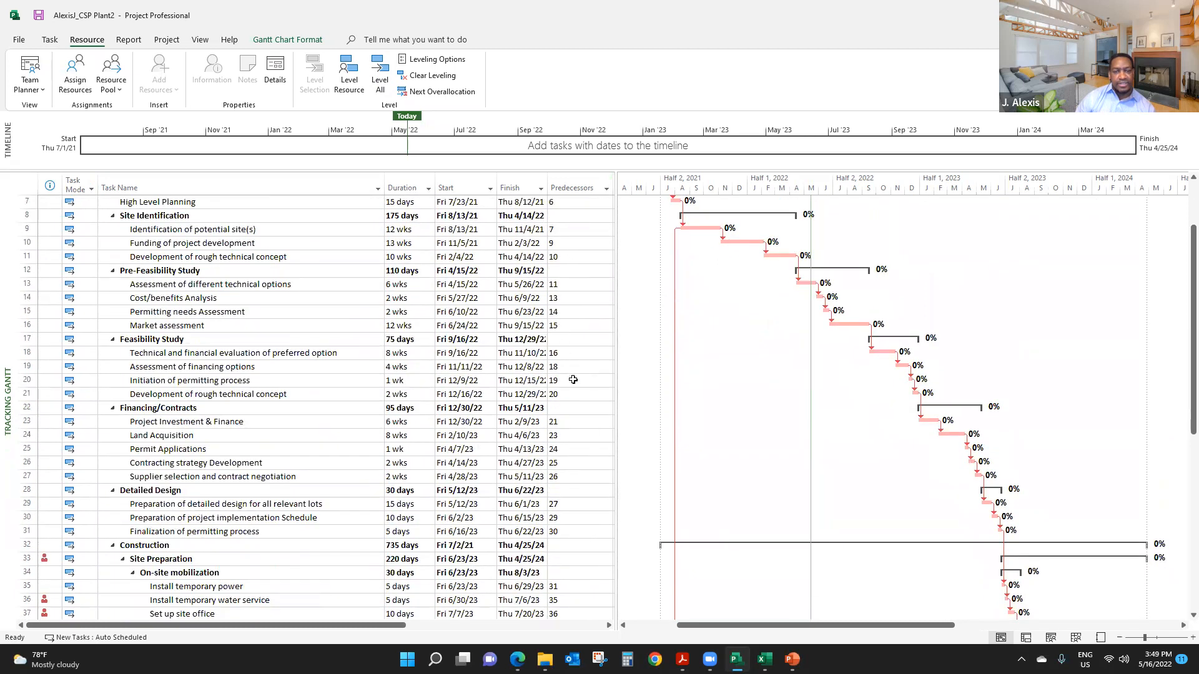
{"action": "scroll", "coordinate": [573, 380], "scroll_direction": "down", "scroll_amount": 2}
{"action": "scroll", "coordinate": [574, 387], "scroll_direction": "down", "scroll_amount": 2}
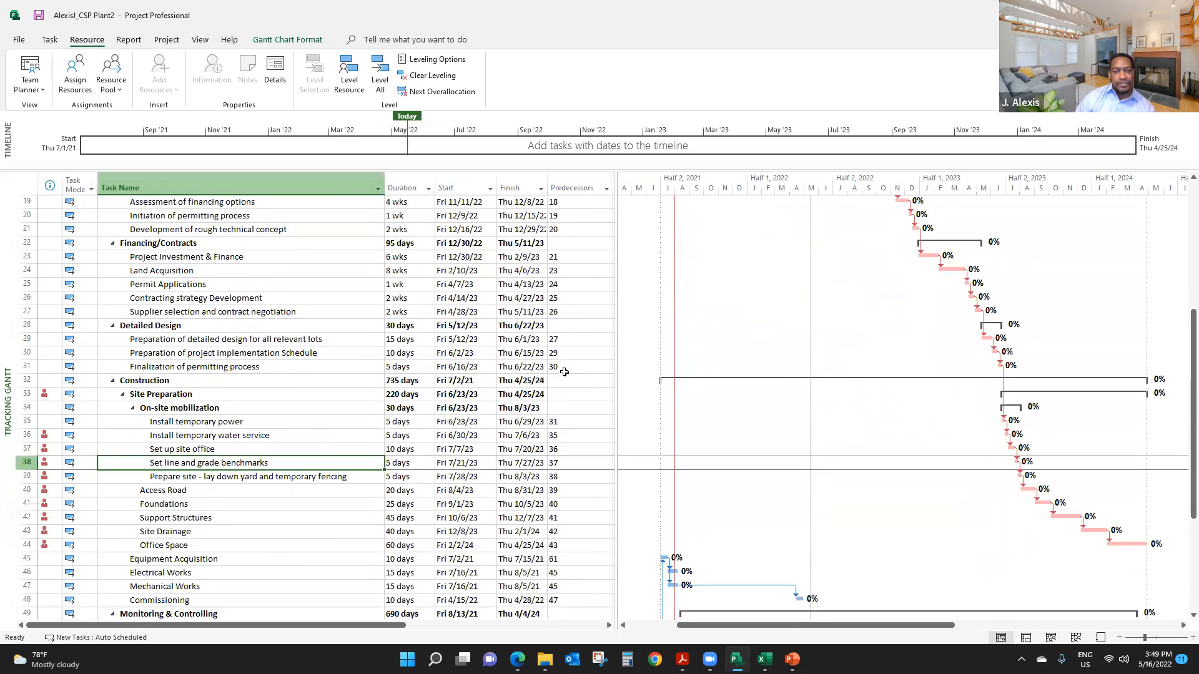
{"action": "scroll", "coordinate": [564, 372], "scroll_direction": "down", "scroll_amount": 1}
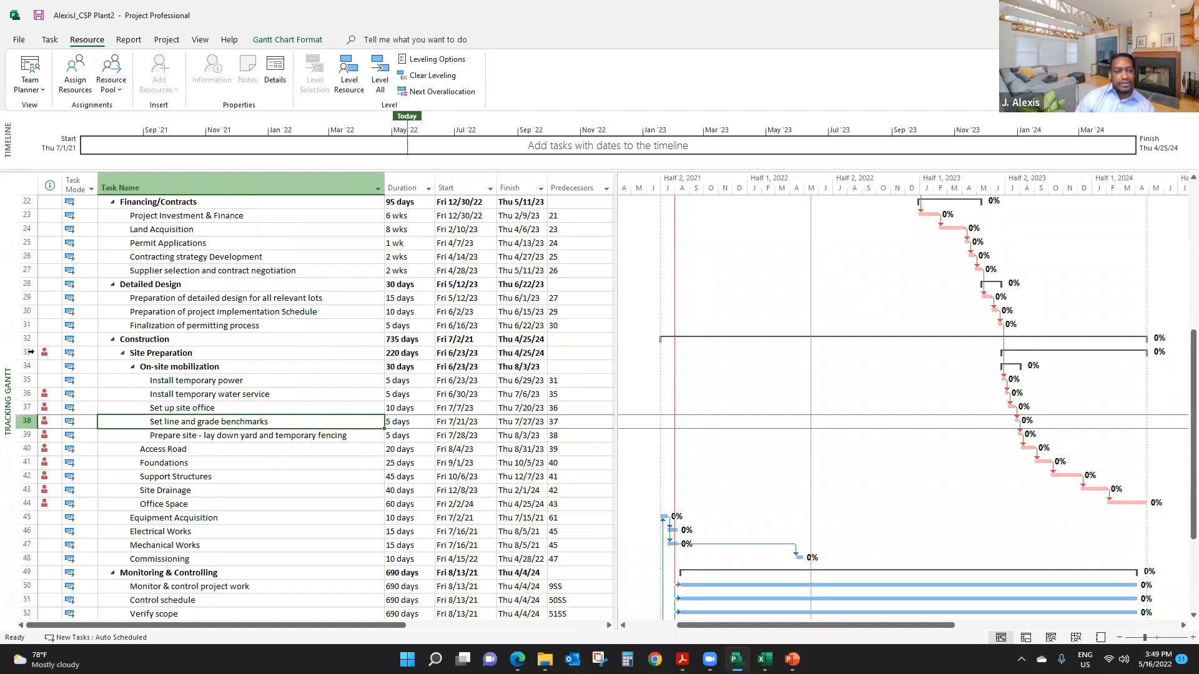
{"action": "left_click", "coordinate": [30, 353]}
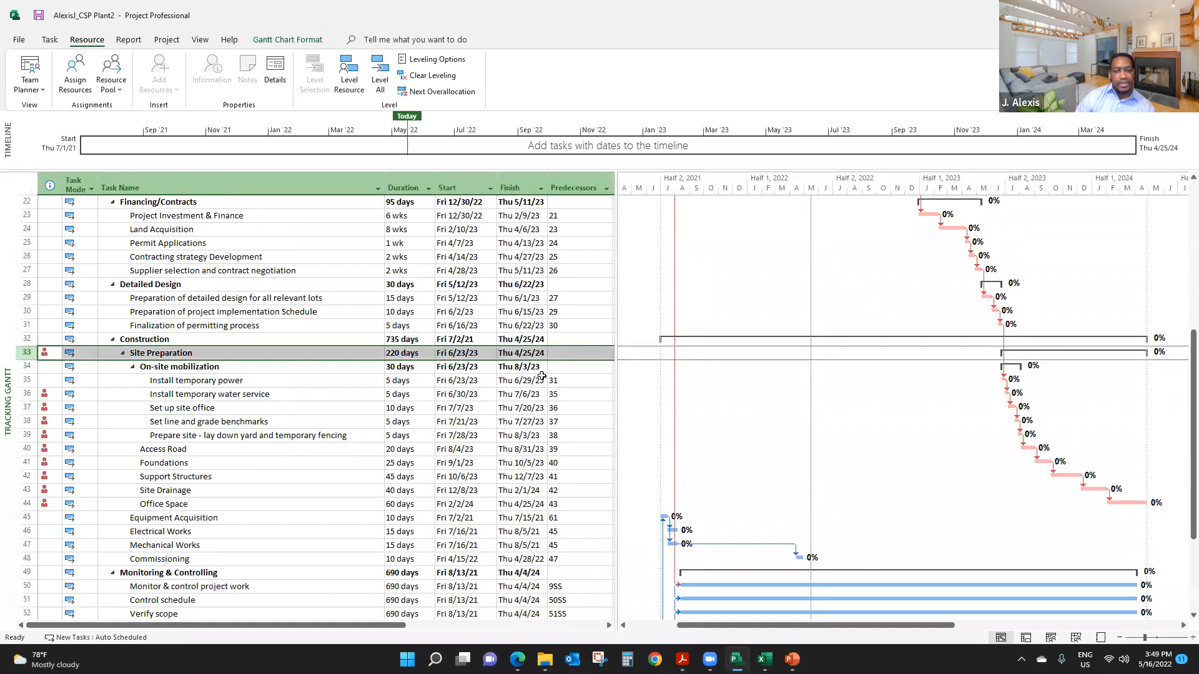
{"action": "left_click_drag", "start_coordinate": [616, 331], "coordinate": [940, 334]}
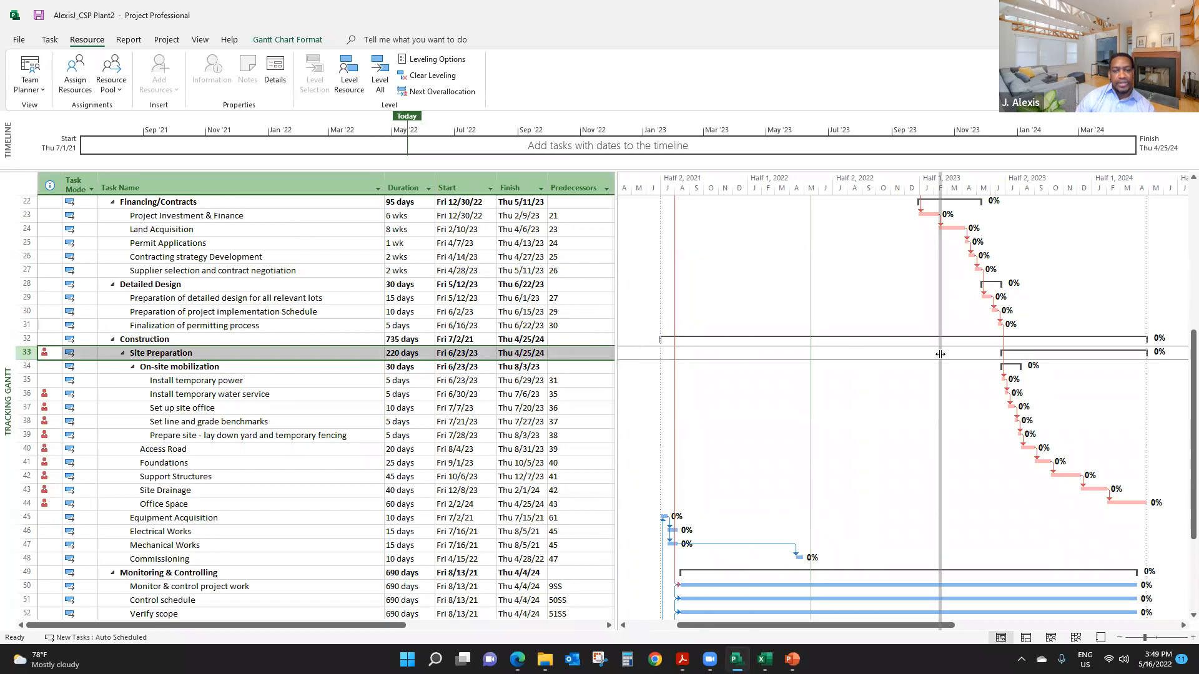
- Remove the Civil Engineer and Construction Crew assignments from the Site Preparation summary task
{"action": "left_click", "coordinate": [670, 380]}
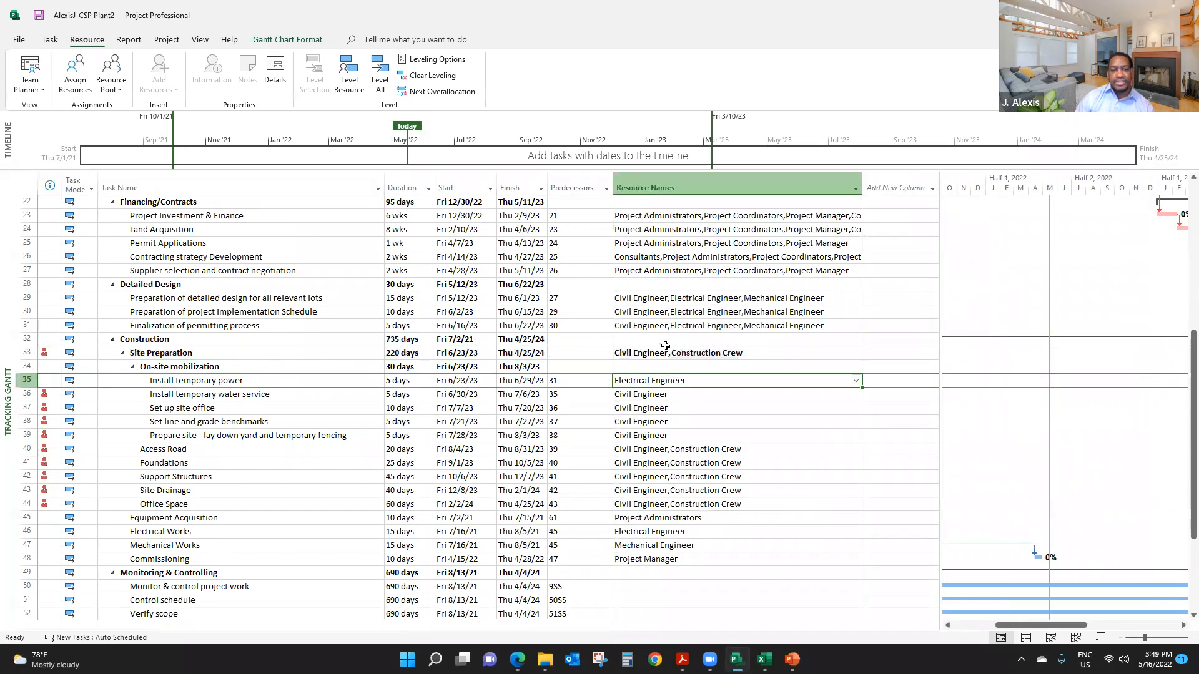
{"action": "left_click", "coordinate": [666, 351]}
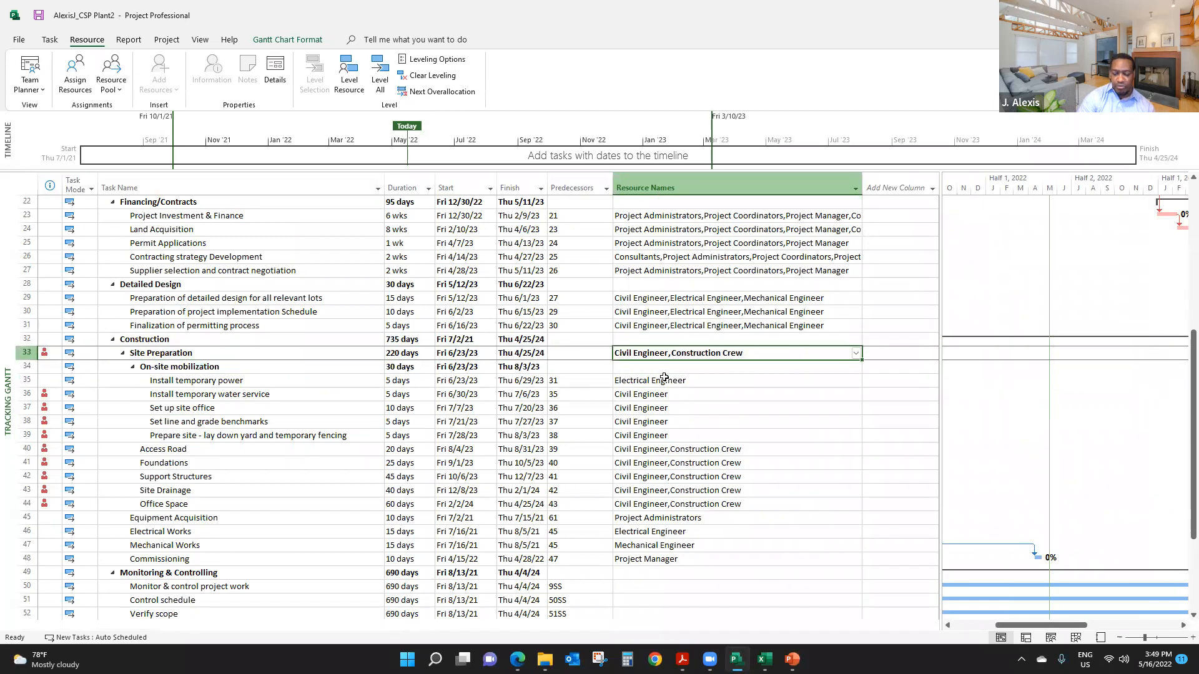
{"action": "key", "text": "Delete"}
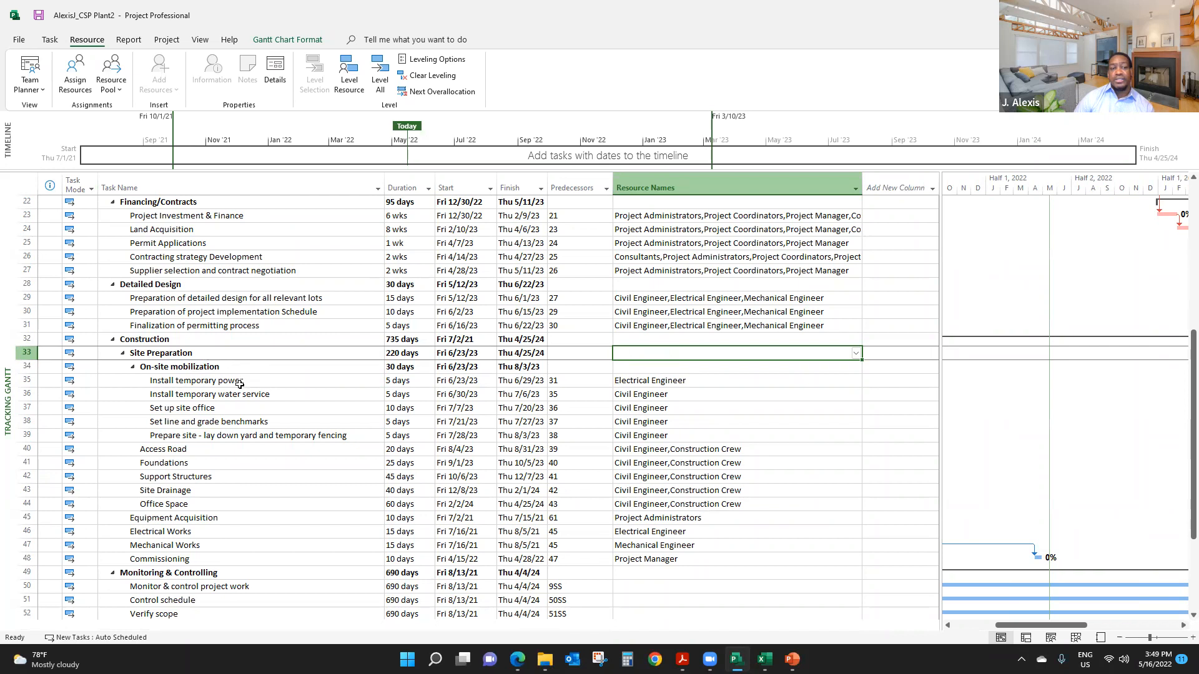
- Check the resource assignments of the construction subtasks and the other phases for remaining overallocations and resources on summary tasks
{"action": "left_click_drag", "start_coordinate": [231, 380], "coordinate": [695, 552]}
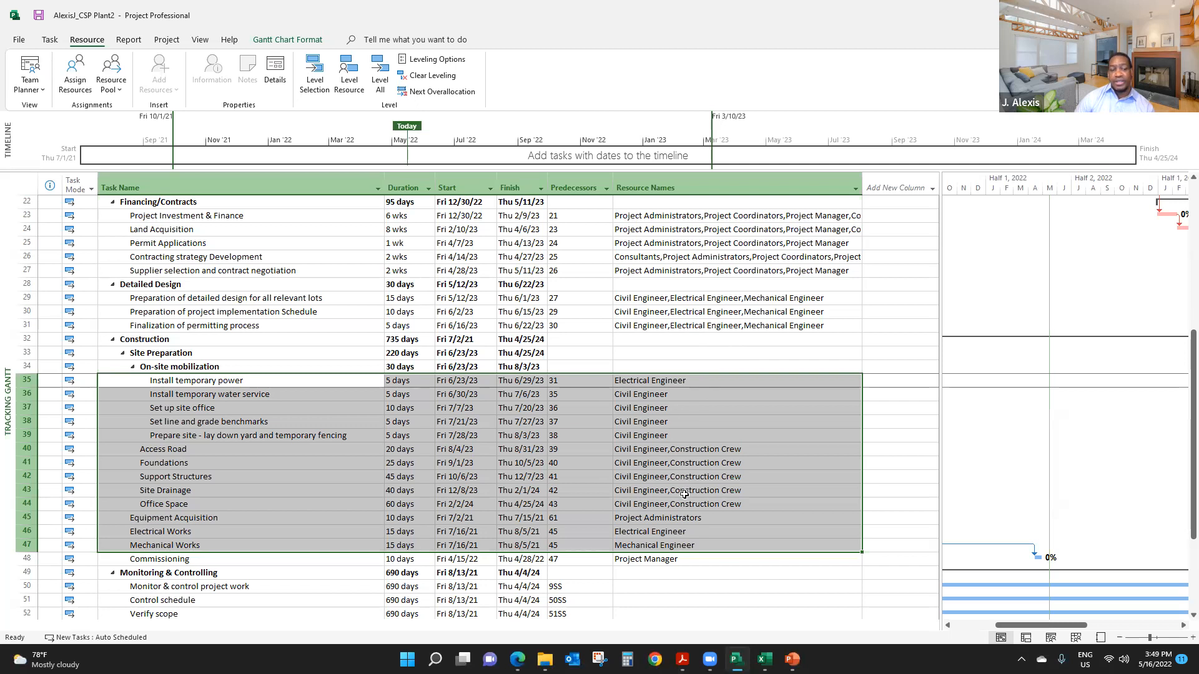
{"action": "left_click", "coordinate": [698, 357]}
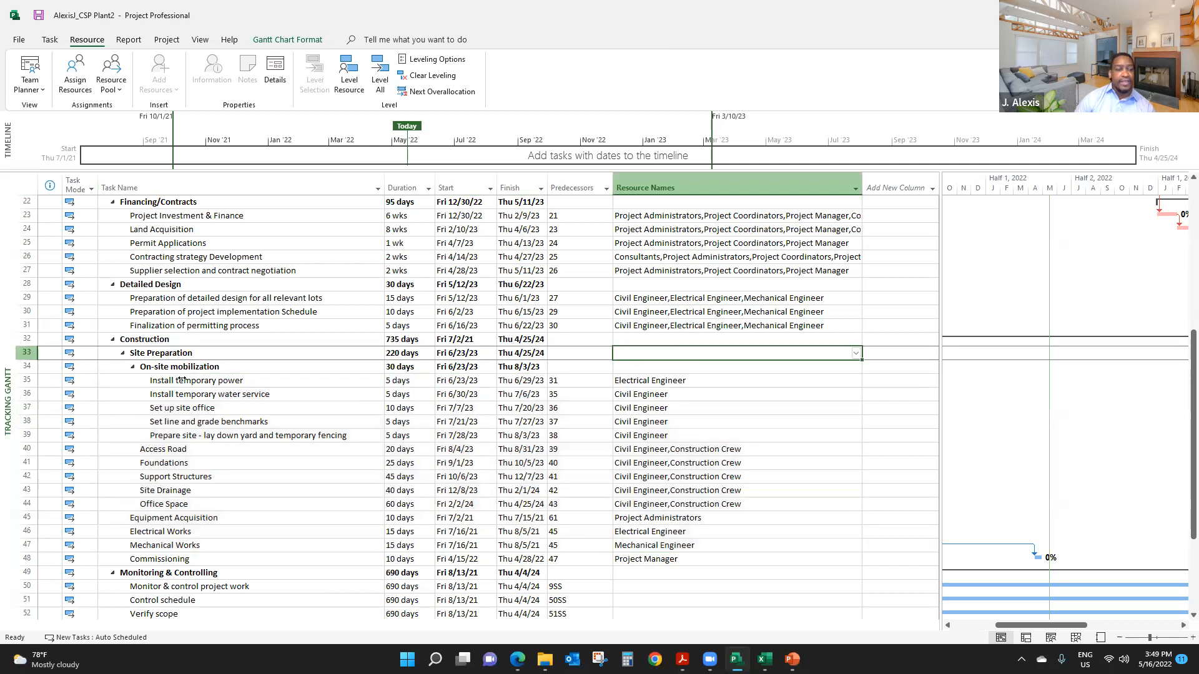
{"action": "scroll", "coordinate": [182, 378], "scroll_direction": "down", "scroll_amount": 7}
{"action": "scroll", "coordinate": [169, 368], "scroll_direction": "up", "scroll_amount": 14}
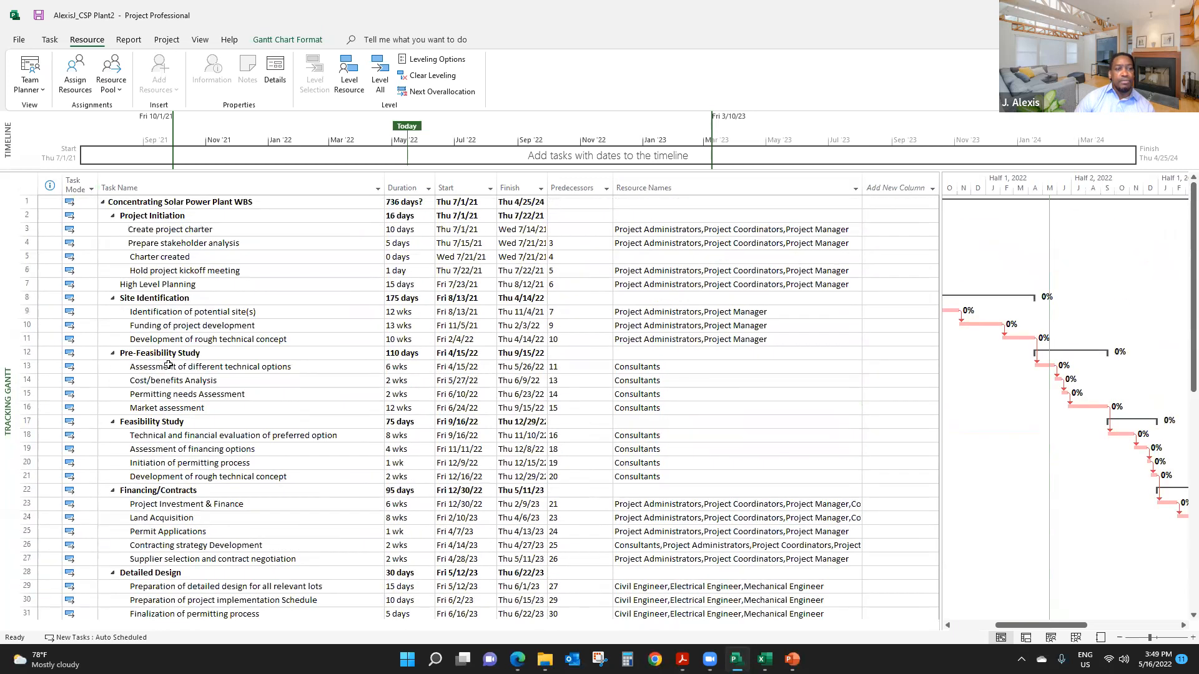
{"action": "scroll", "coordinate": [169, 365], "scroll_direction": "down", "scroll_amount": 5}
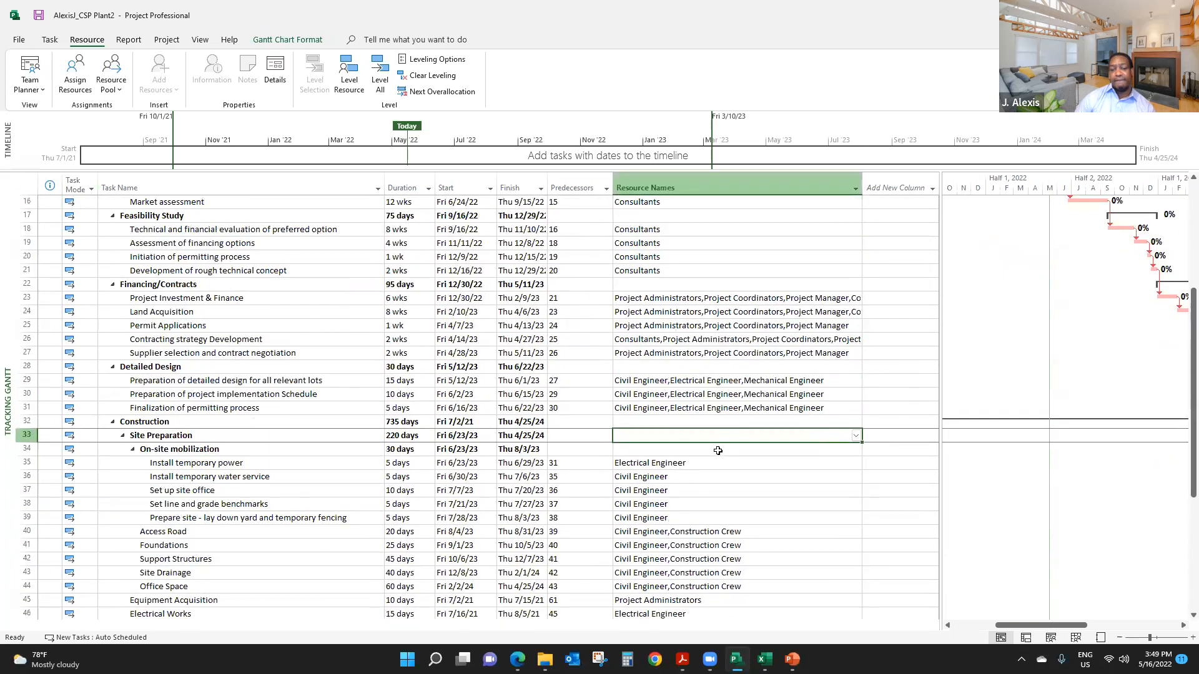
{"action": "scroll", "coordinate": [719, 450], "scroll_direction": "down", "scroll_amount": 2}
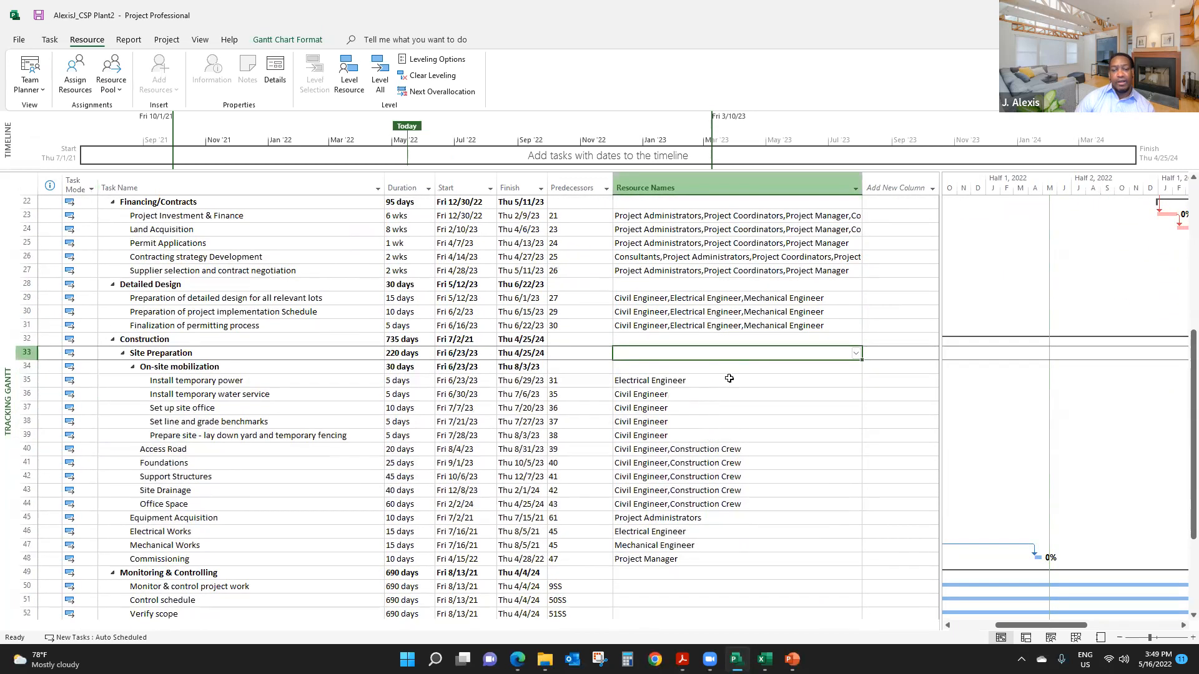
{"action": "scroll", "coordinate": [718, 387], "scroll_direction": "down", "scroll_amount": 2}
{"action": "scroll", "coordinate": [706, 394], "scroll_direction": "up", "scroll_amount": 1}
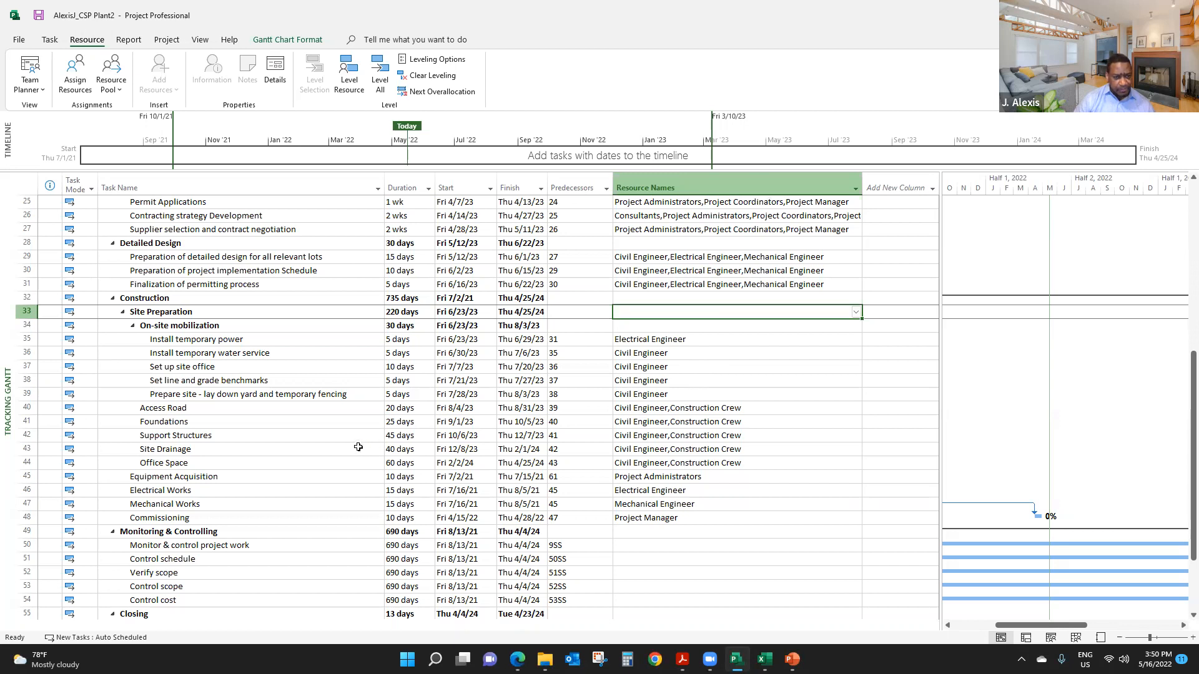
- Examine the Equipment Acquisition predecessor against the Site Preparation subtasks and the earlier project phases
{"action": "left_click", "coordinate": [222, 340]}
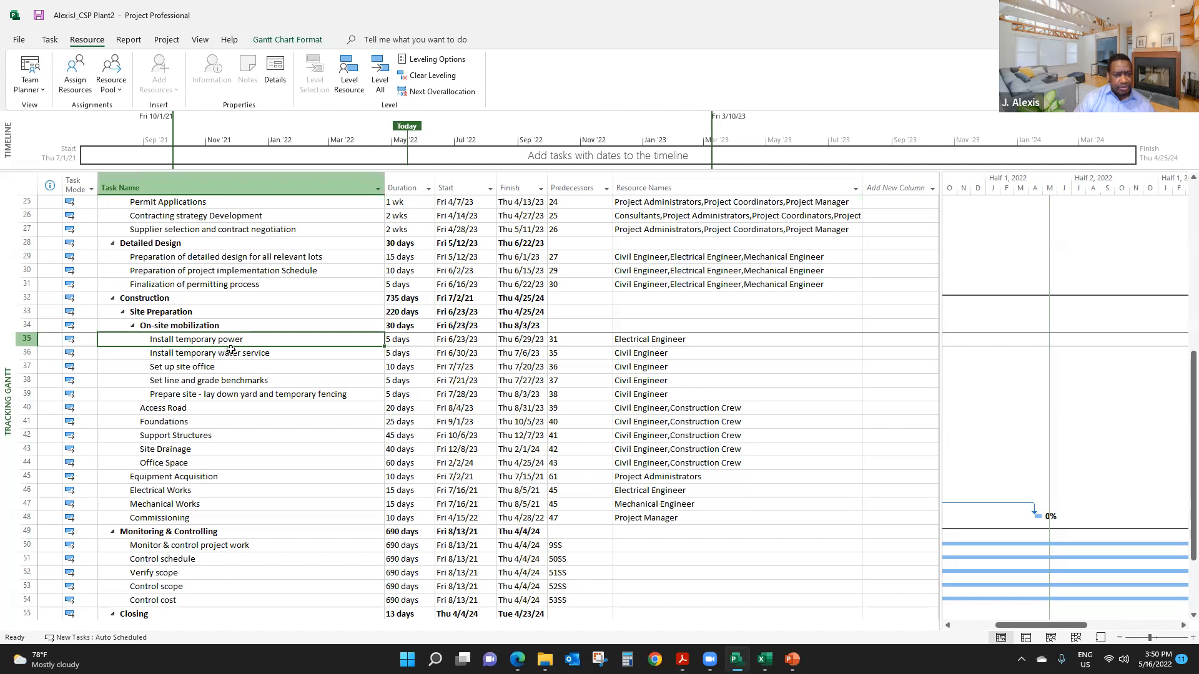
{"action": "left_click", "coordinate": [216, 478]}
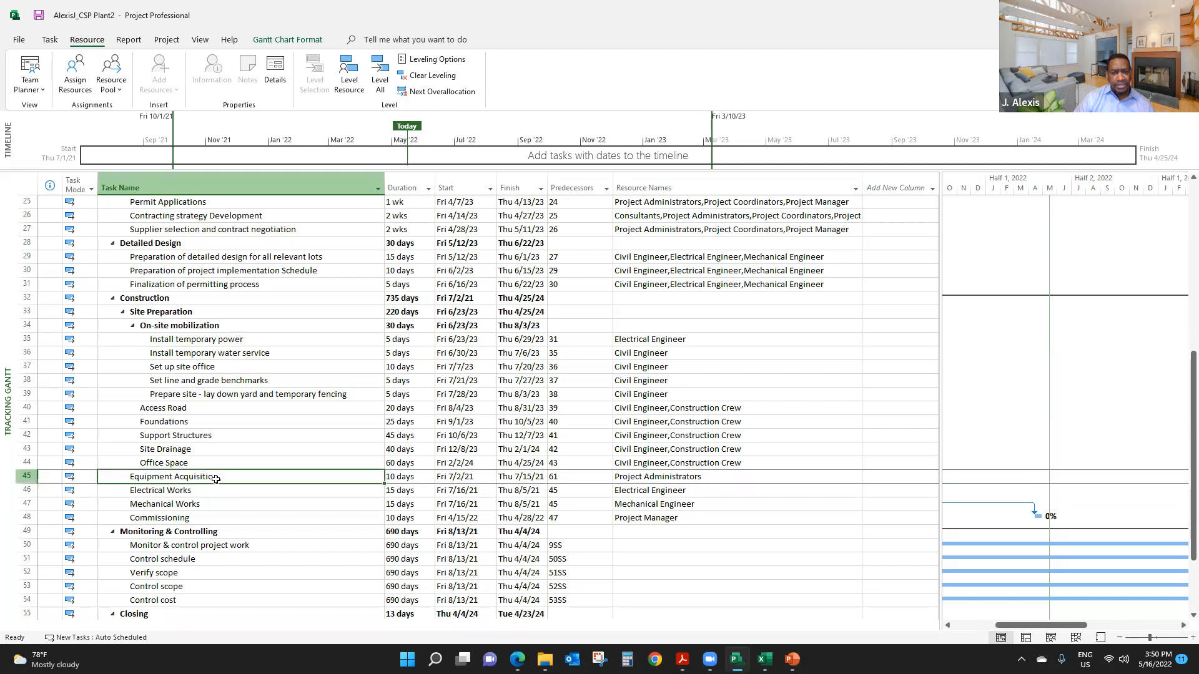
{"action": "left_click", "coordinate": [562, 478]}
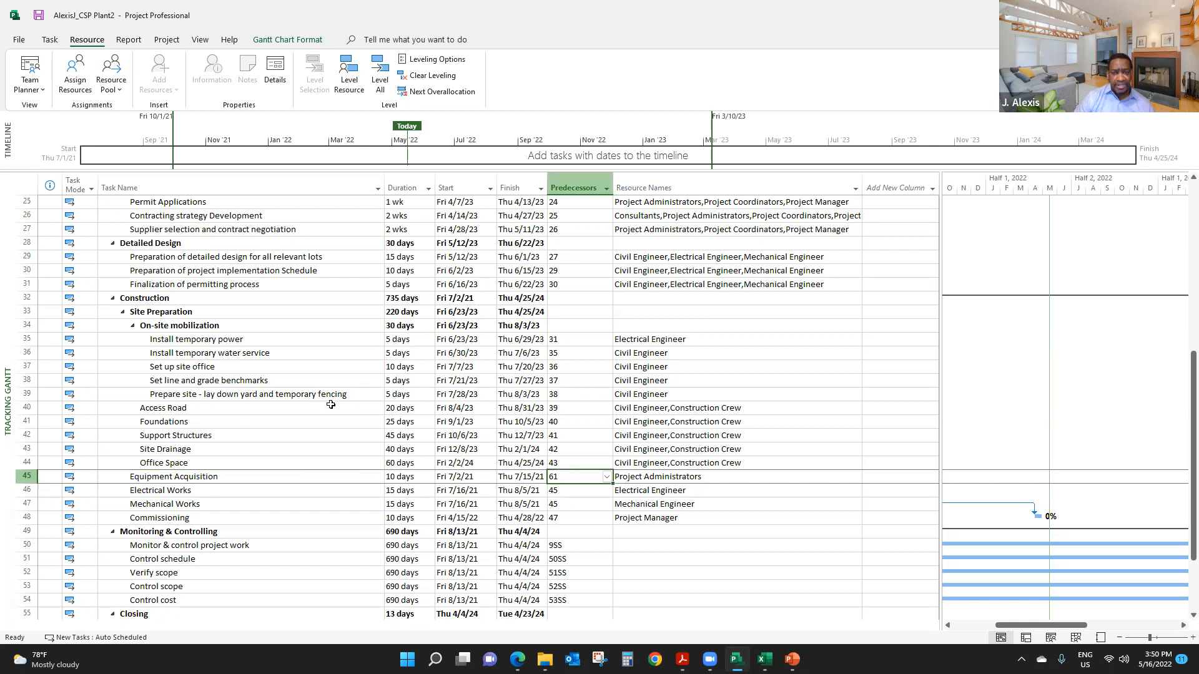
{"action": "scroll", "coordinate": [411, 360], "scroll_direction": "up", "scroll_amount": 1}
{"action": "scroll", "coordinate": [340, 450], "scroll_direction": "up", "scroll_amount": 1}
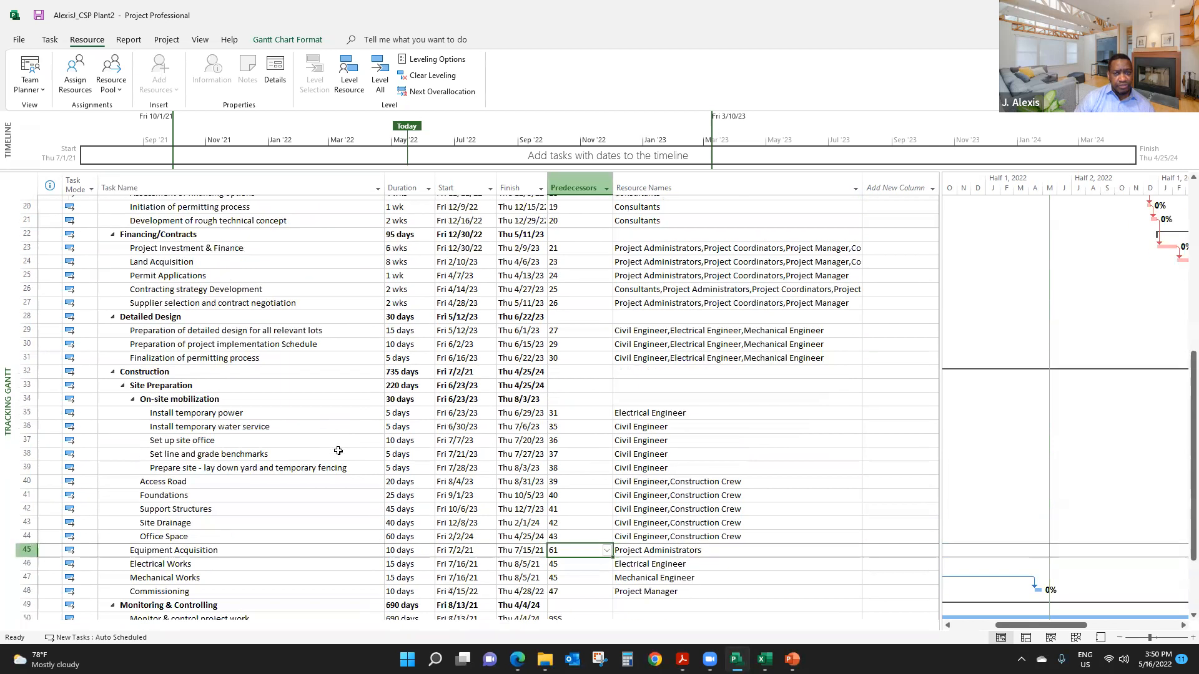
{"action": "scroll", "coordinate": [342, 447], "scroll_direction": "down", "scroll_amount": 4}
{"action": "scroll", "coordinate": [342, 447], "scroll_direction": "up", "scroll_amount": 10}
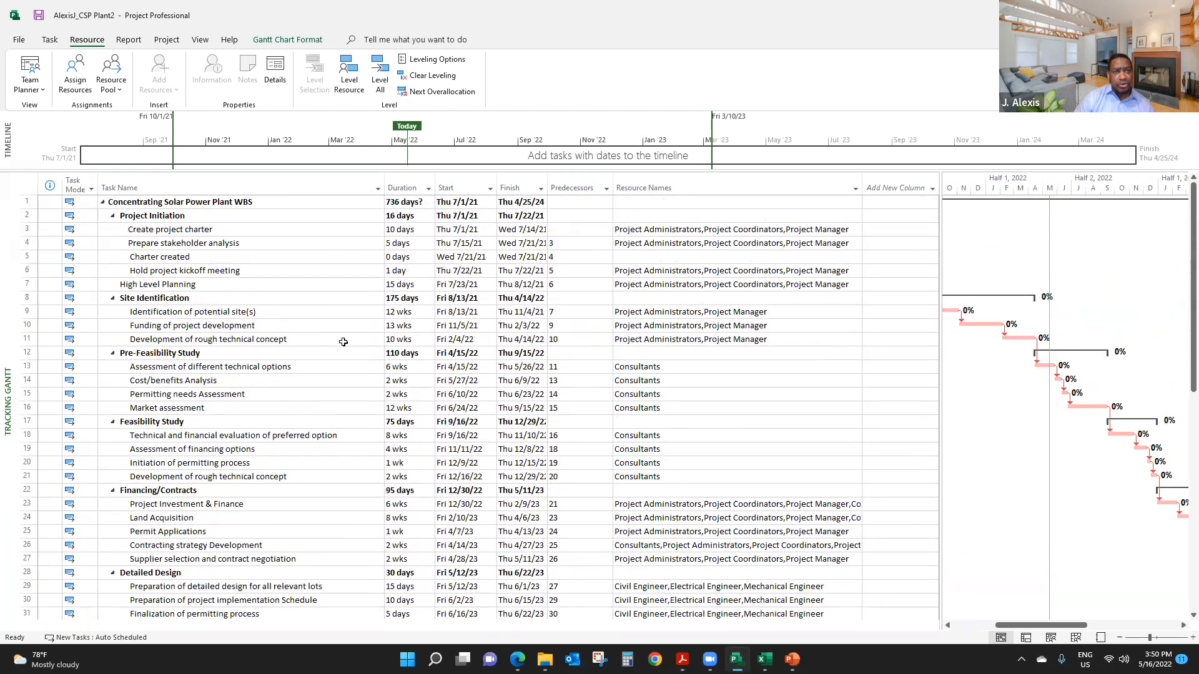
- Review the resources in the Resource Sheet and bring up the daily Resource Usage for late February to mid-March 2023
{"action": "left_click", "coordinate": [200, 40]}
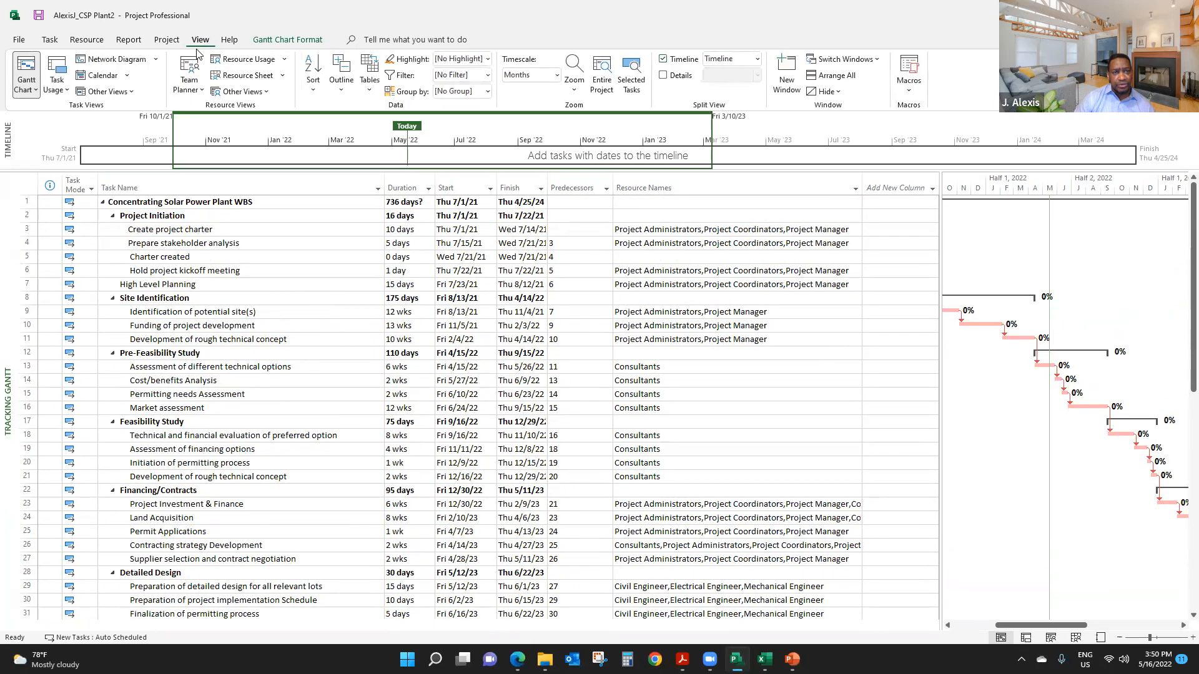
{"action": "left_click", "coordinate": [237, 78]}
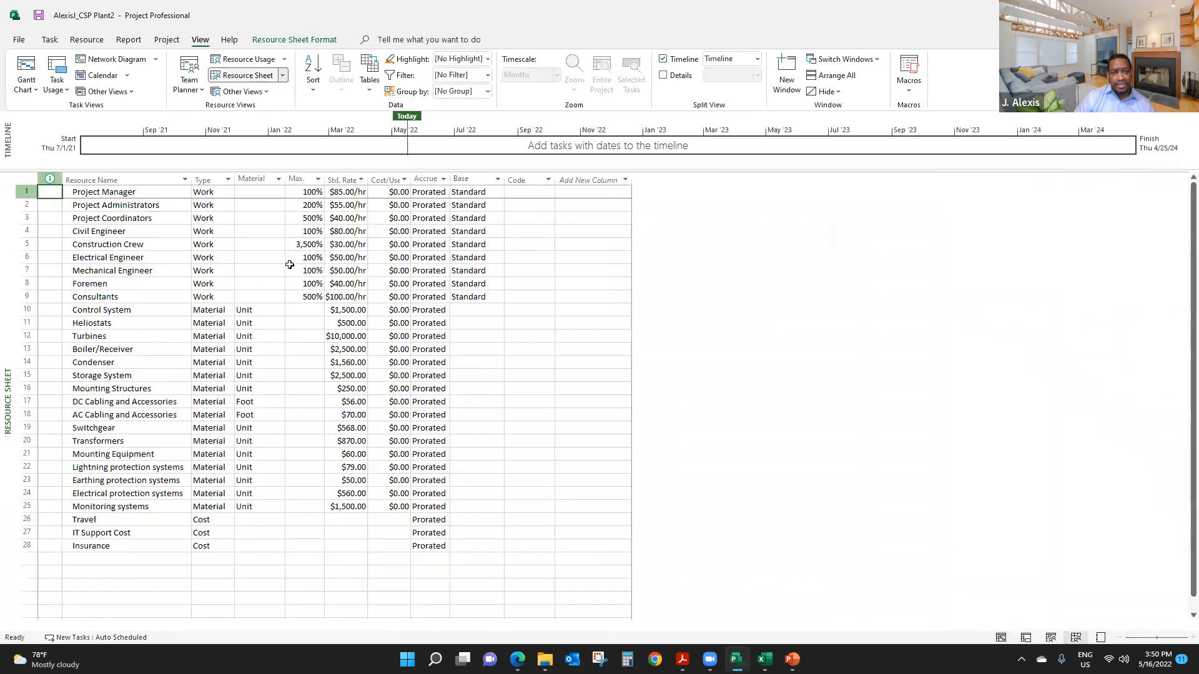
{"action": "scroll", "coordinate": [262, 447], "scroll_direction": "down", "scroll_amount": 5}
{"action": "scroll", "coordinate": [275, 447], "scroll_direction": "up", "scroll_amount": 5}
{"action": "left_click", "coordinate": [245, 61]}
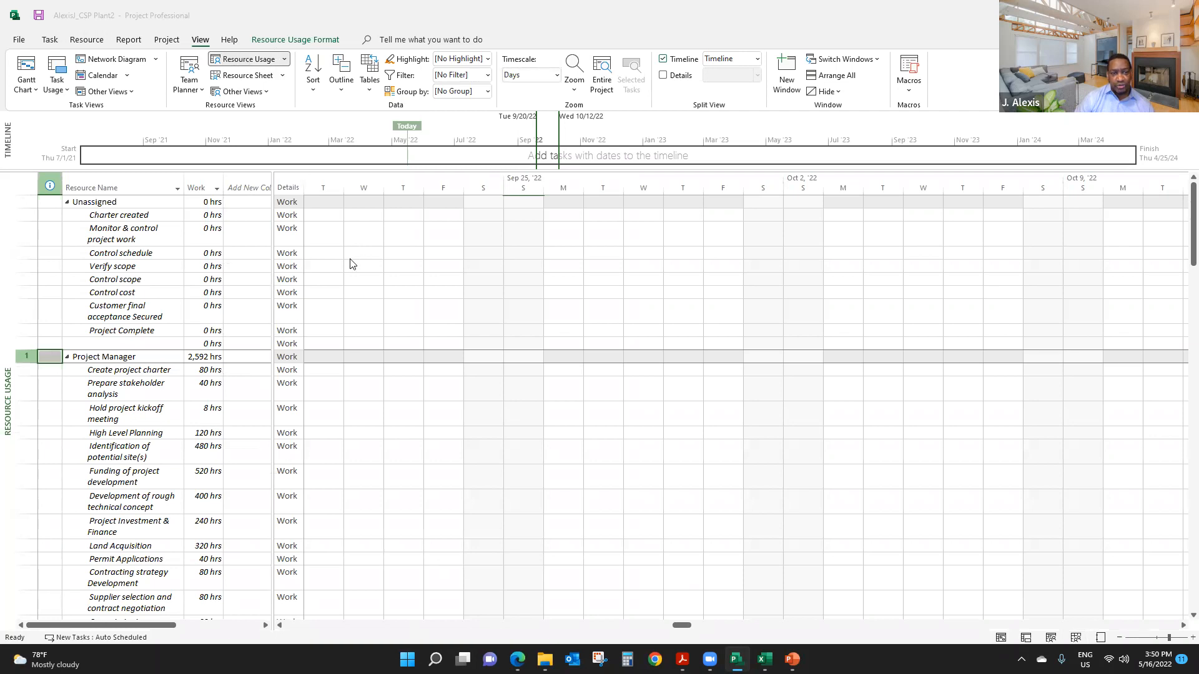
{"action": "mouse_move", "coordinate": [146, 625]}
{"action": "left_mouse_down"}
{"action": "mouse_move", "coordinate": [269, 628]}
{"action": "mouse_move", "coordinate": [147, 625]}
{"action": "left_mouse_up"}
{"action": "left_click_drag", "start_coordinate": [679, 626], "coordinate": [816, 625]}
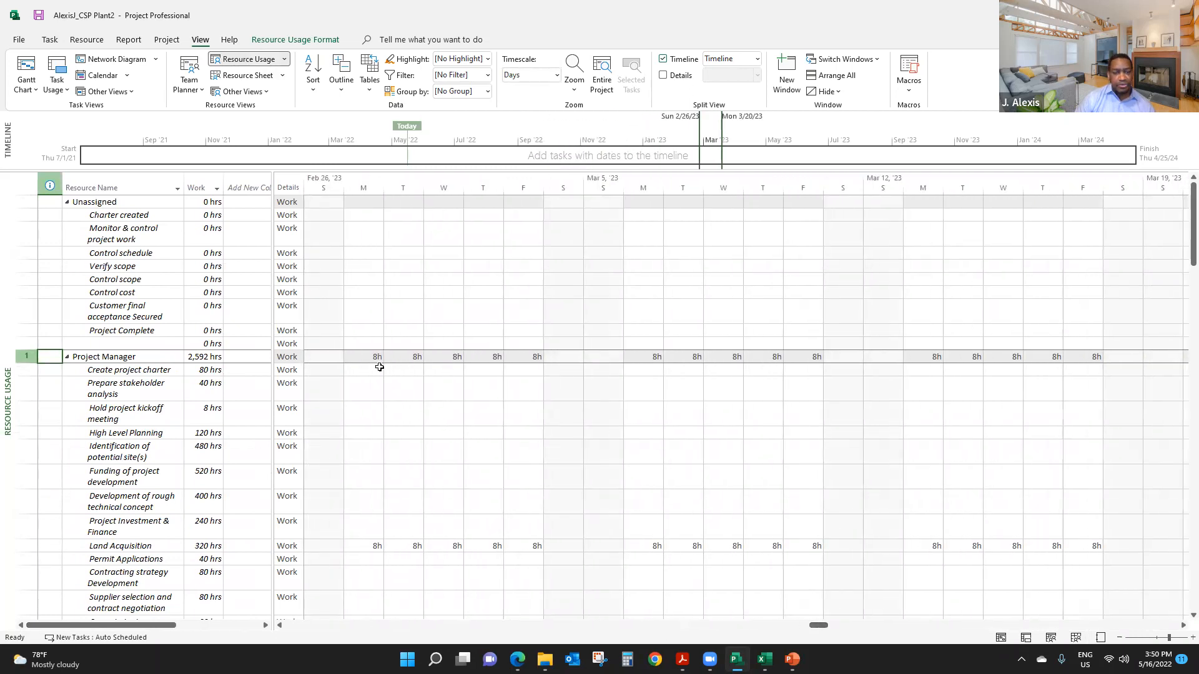
- Try adding 8 hours of Project Manager work to Development of rough technical concept on Monday, February 27, 2023, and undo it
{"action": "left_click", "coordinate": [373, 502]}
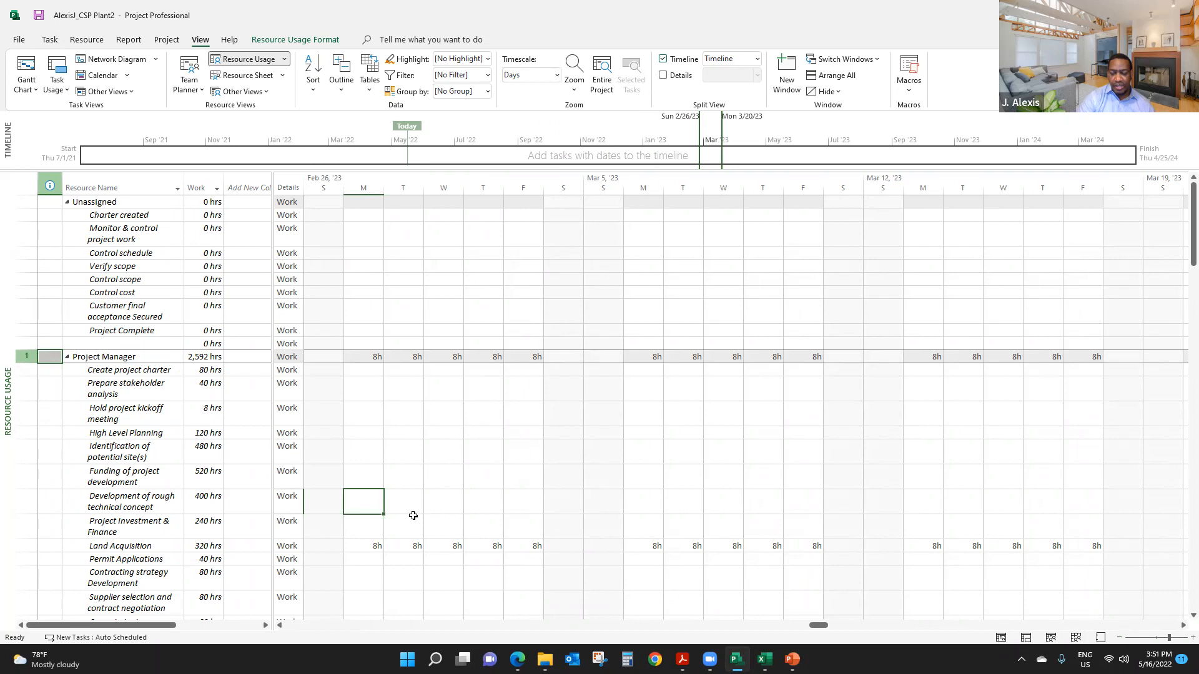
{"action": "type", "text": "8"}
{"action": "key", "text": "Return"}
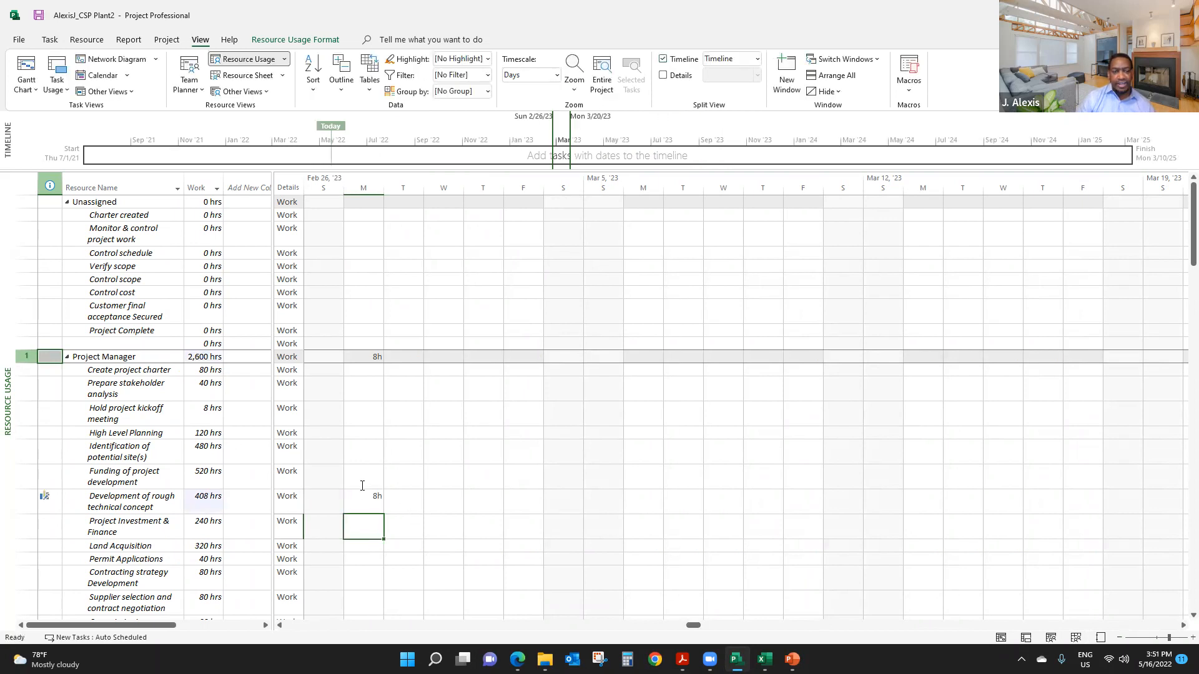
{"action": "scroll", "coordinate": [362, 485], "scroll_direction": "down", "scroll_amount": 3}
{"action": "scroll", "coordinate": [377, 489], "scroll_direction": "up", "scroll_amount": 3}
{"action": "key", "text": "ctrl+z"}
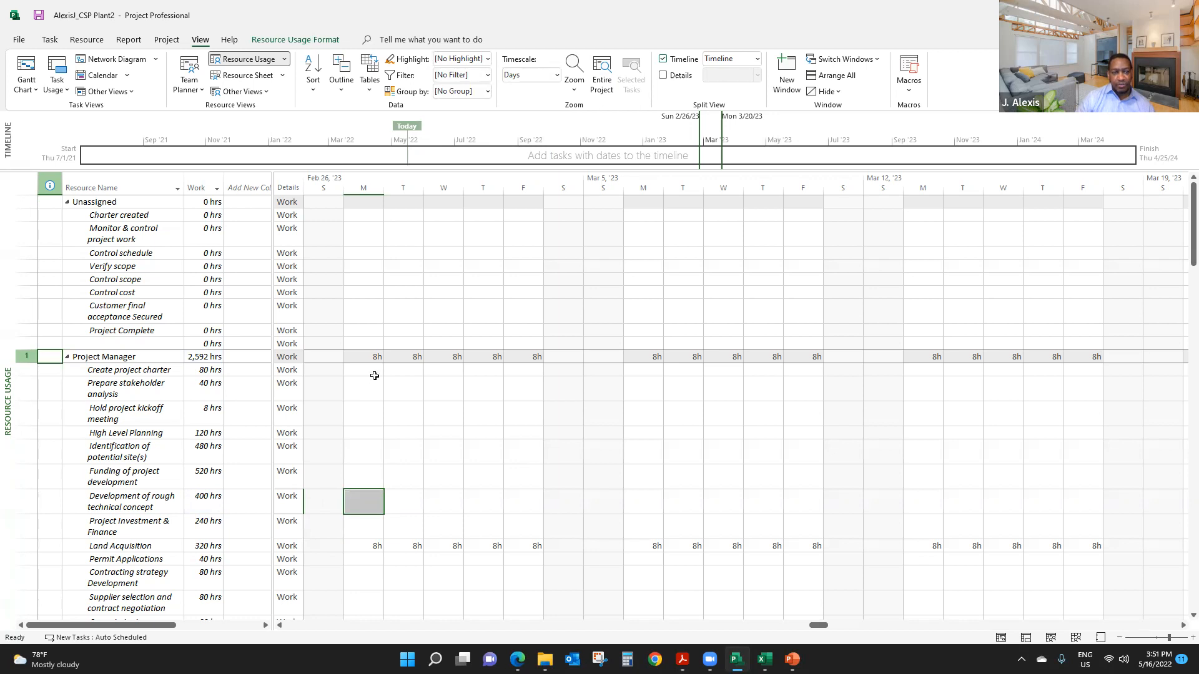
- Examine the work hours by task for every resource in Resource Usage, including Civil Engineer, and return to the Resource Sheet
{"action": "scroll", "coordinate": [379, 485], "scroll_direction": "down", "scroll_amount": 1}
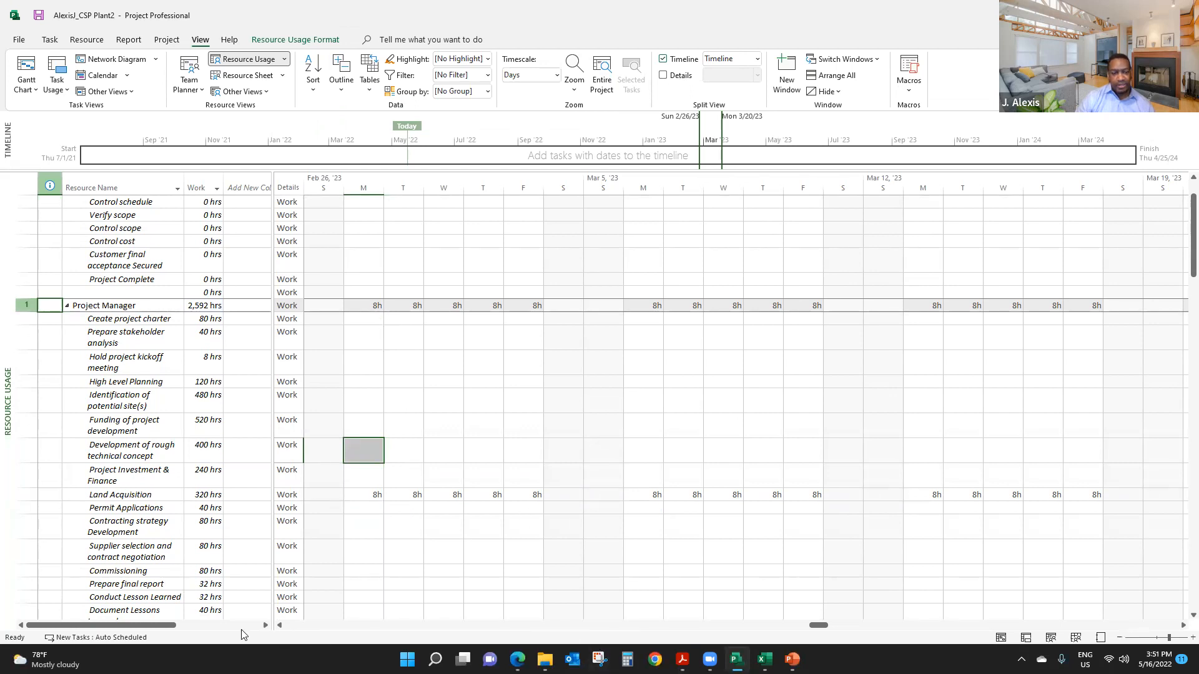
{"action": "left_click_drag", "start_coordinate": [823, 626], "coordinate": [720, 612]}
{"action": "scroll", "coordinate": [150, 400], "scroll_direction": "up", "scroll_amount": 2}
{"action": "scroll", "coordinate": [152, 394], "scroll_direction": "down", "scroll_amount": 15}
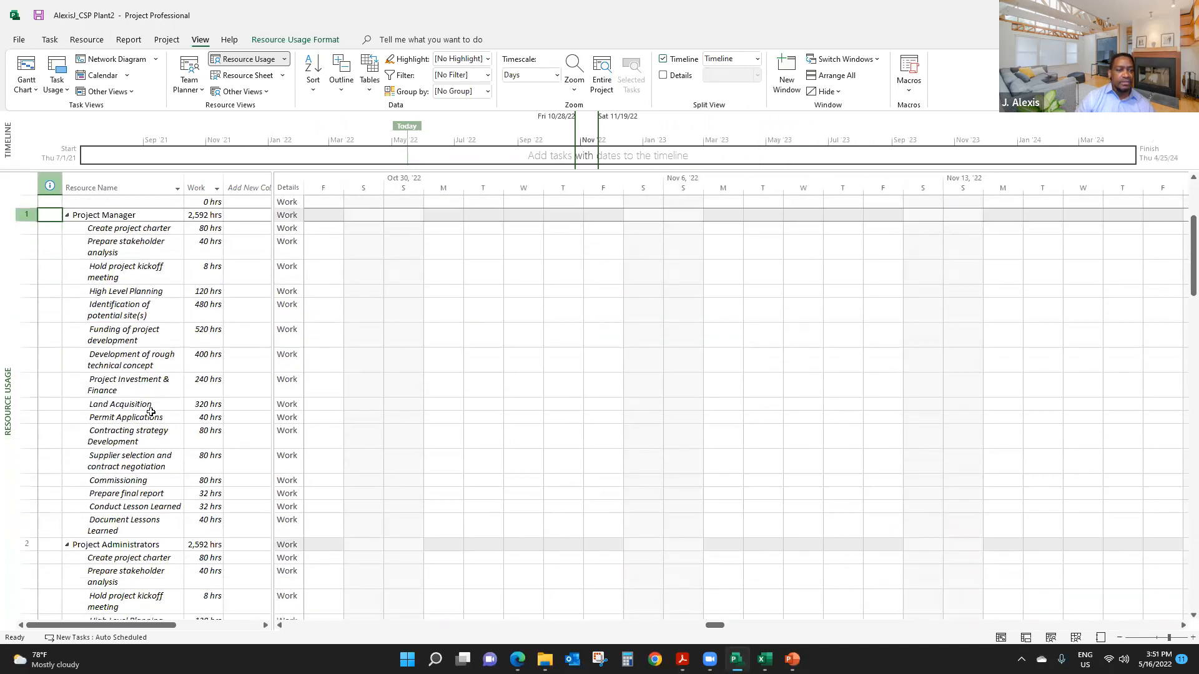
{"action": "scroll", "coordinate": [153, 416], "scroll_direction": "down", "scroll_amount": 15}
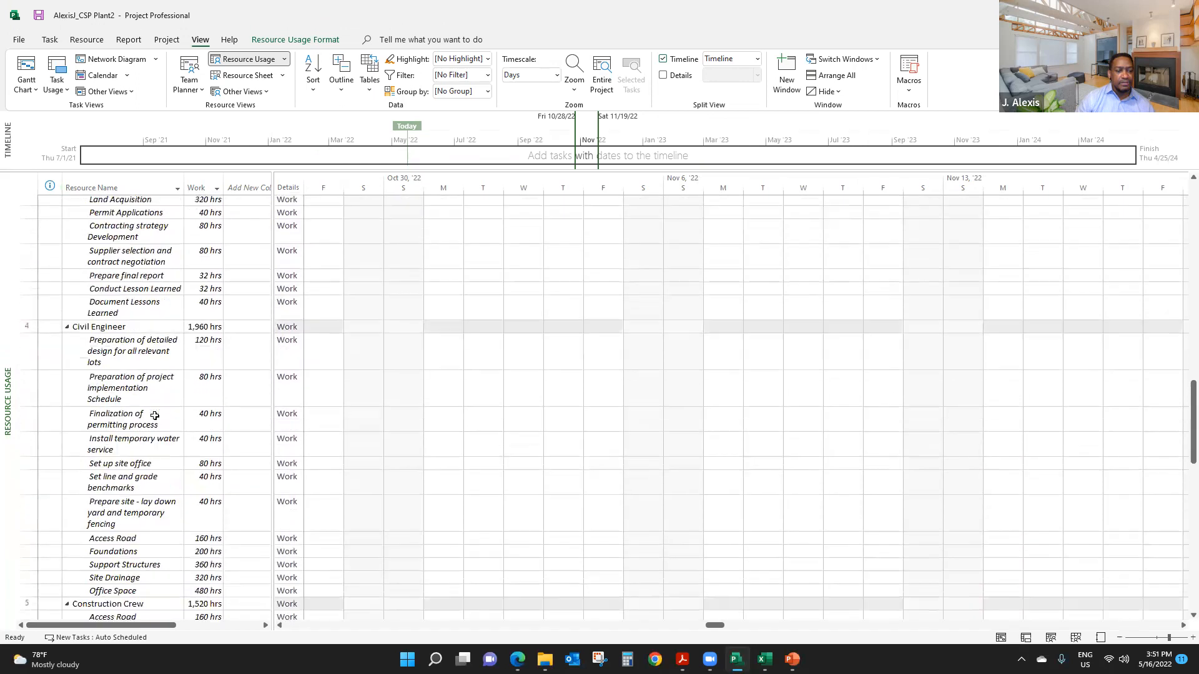
{"action": "scroll", "coordinate": [154, 414], "scroll_direction": "down", "scroll_amount": 1}
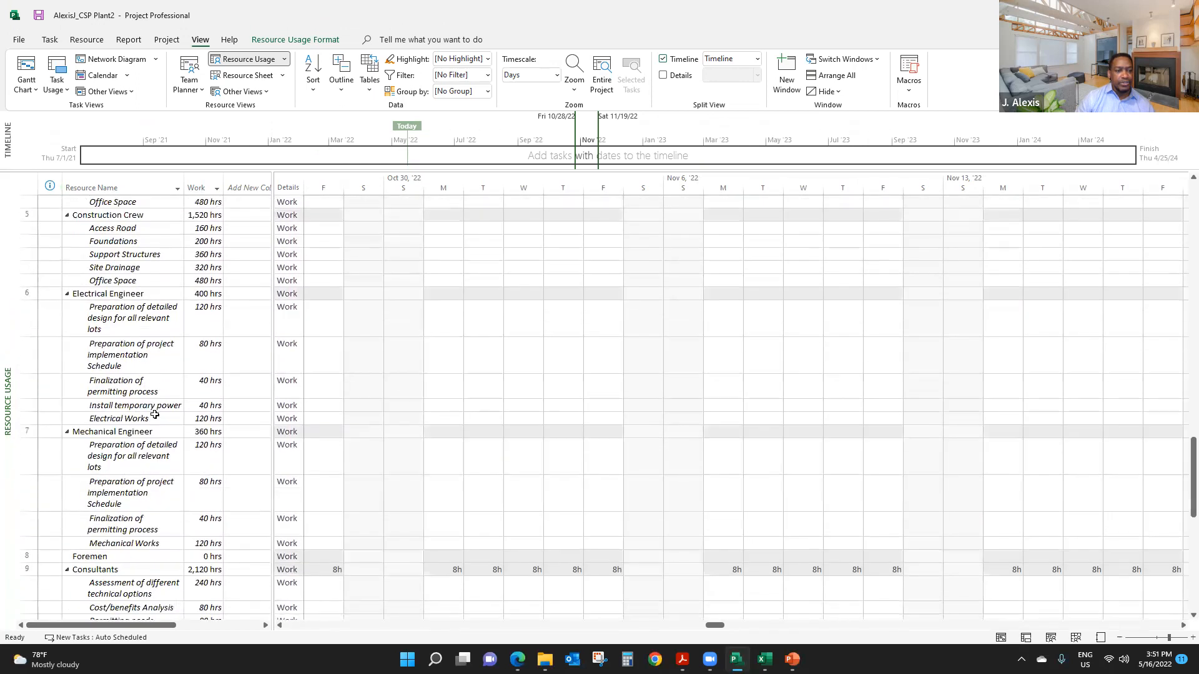
{"action": "scroll", "coordinate": [155, 415], "scroll_direction": "down", "scroll_amount": 15}
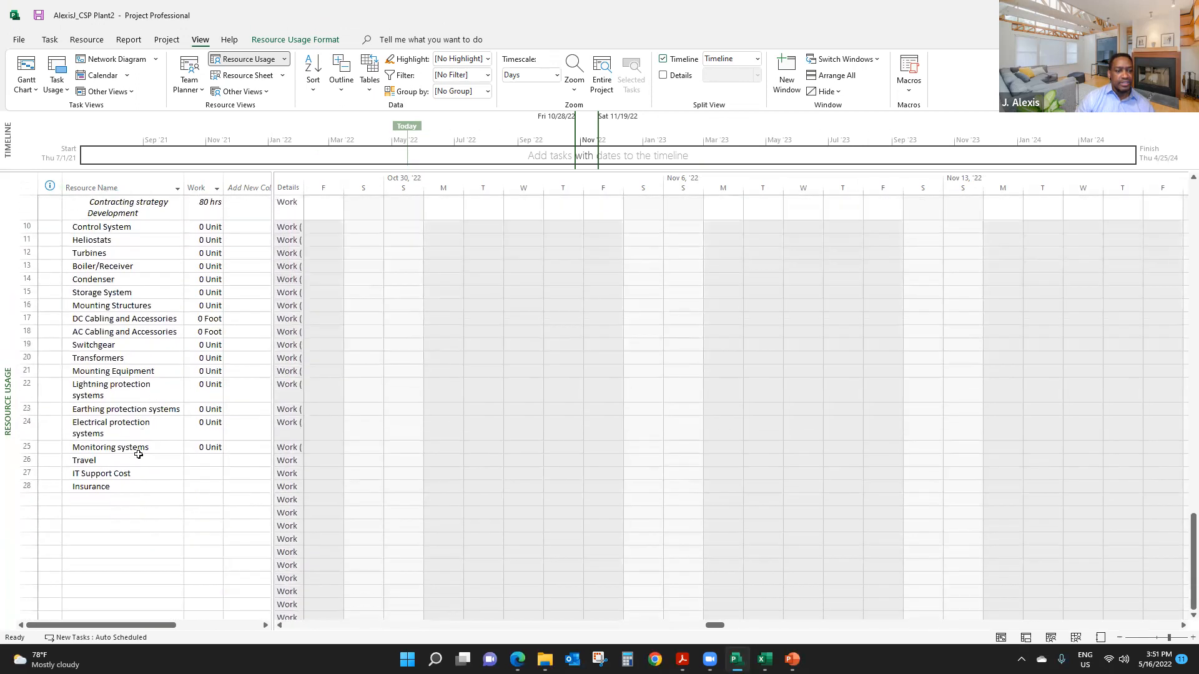
{"action": "scroll", "coordinate": [138, 454], "scroll_direction": "up", "scroll_amount": 20}
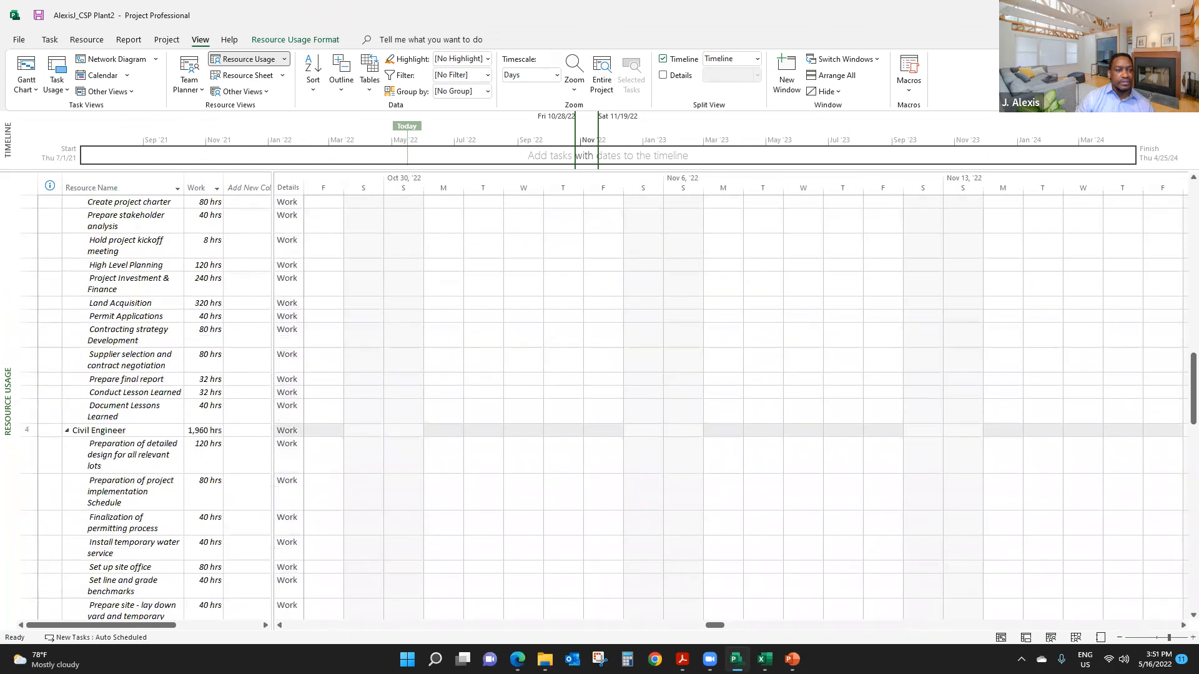
{"action": "left_click", "coordinate": [132, 431]}
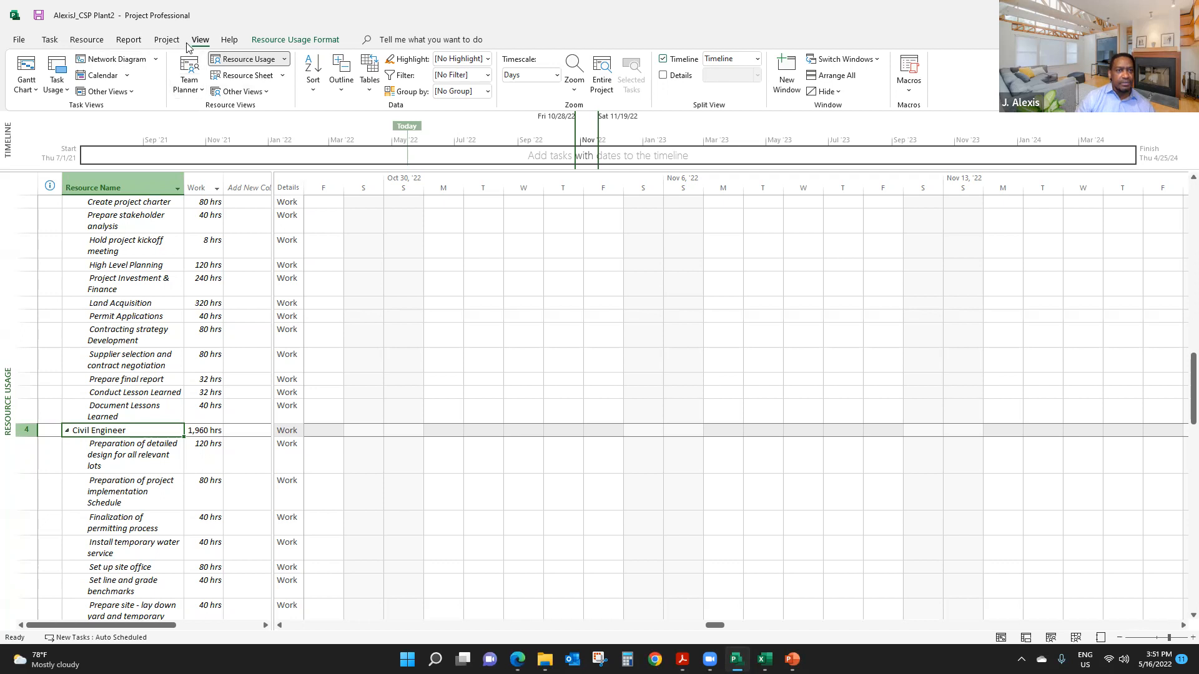
{"action": "left_click", "coordinate": [245, 75]}
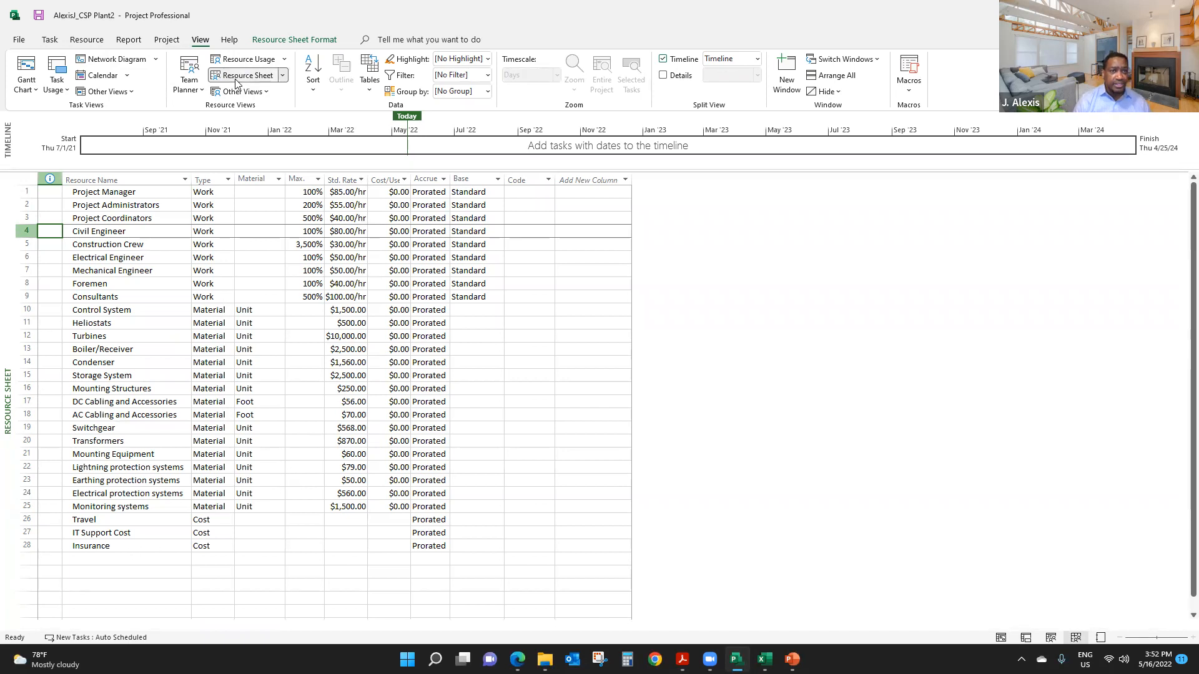
- Add a new resource named Contingency Reserve in the first empty row below Insurance in the Resource Sheet
{"action": "left_click", "coordinate": [130, 558]}
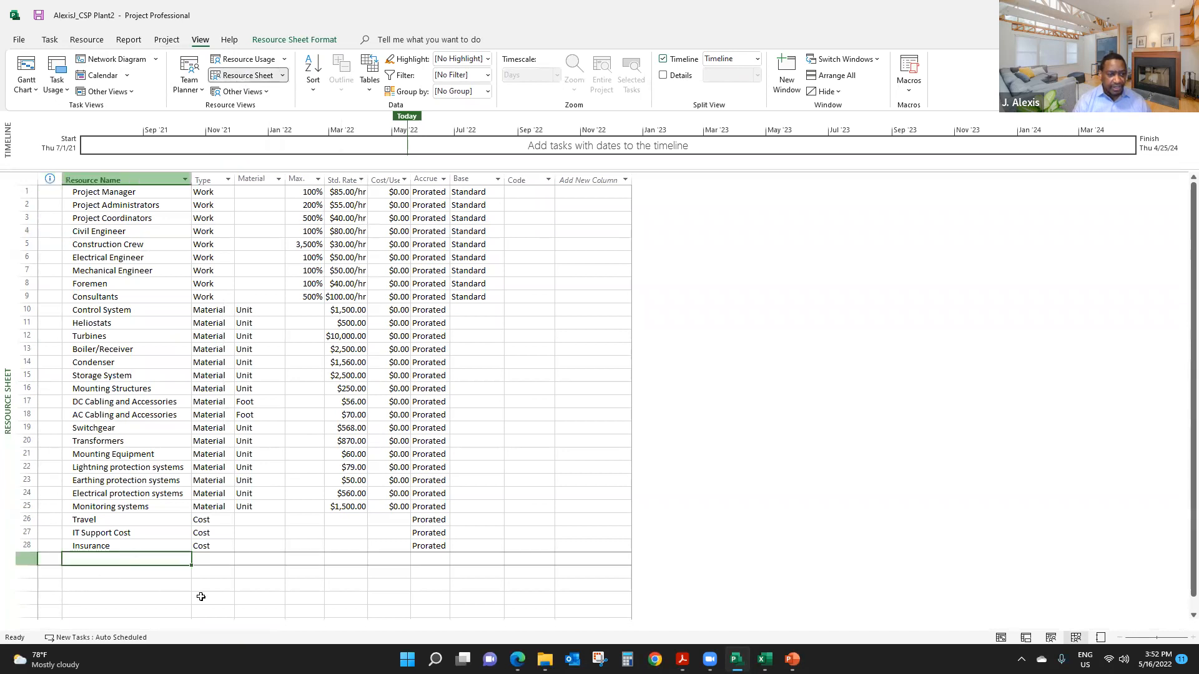
{"action": "type", "text": "Con"}
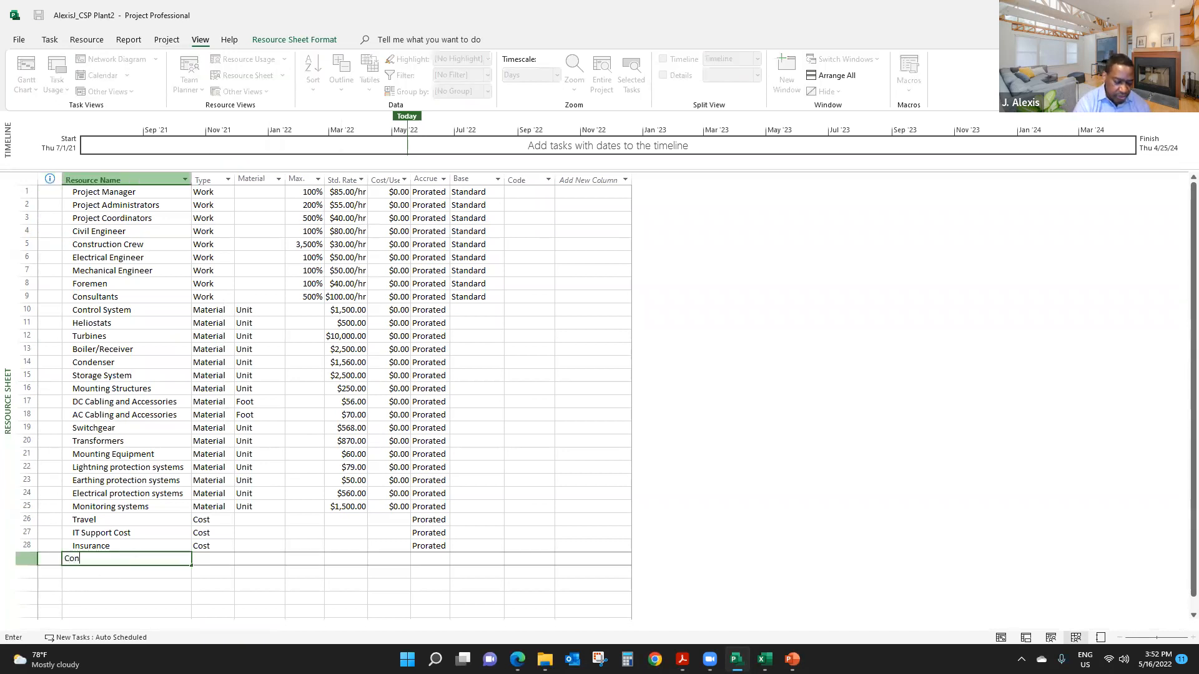
{"action": "type", "text": "tingenc"}
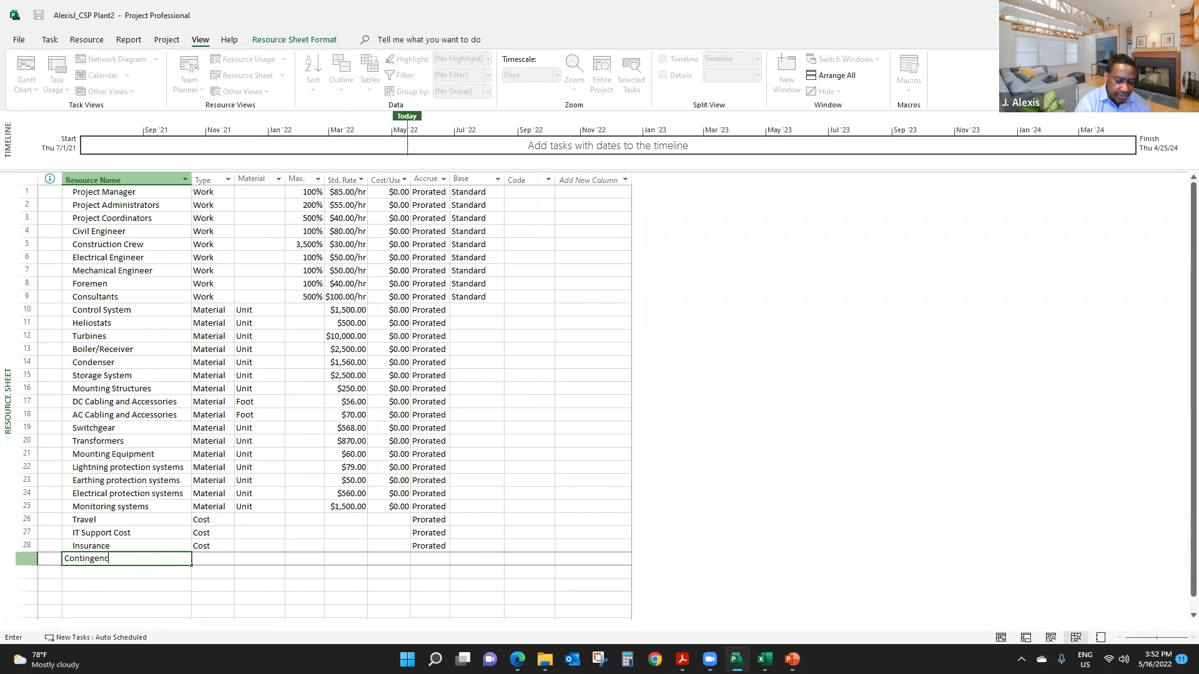
{"action": "type", "text": "y Reser"}
{"action": "key", "text": "Return"}
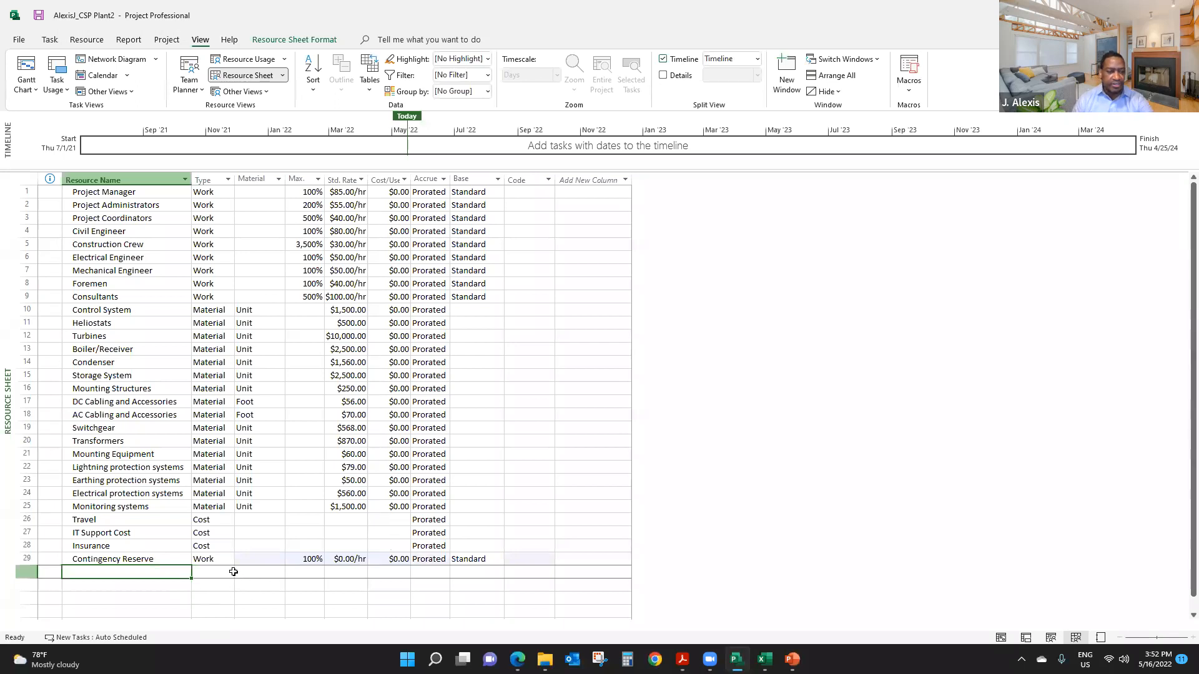
- Change the Contingency Reserve resource's type to Cost
{"action": "left_click", "coordinate": [217, 560]}
{"action": "left_click", "coordinate": [232, 562]}
{"action": "left_click", "coordinate": [230, 561]}
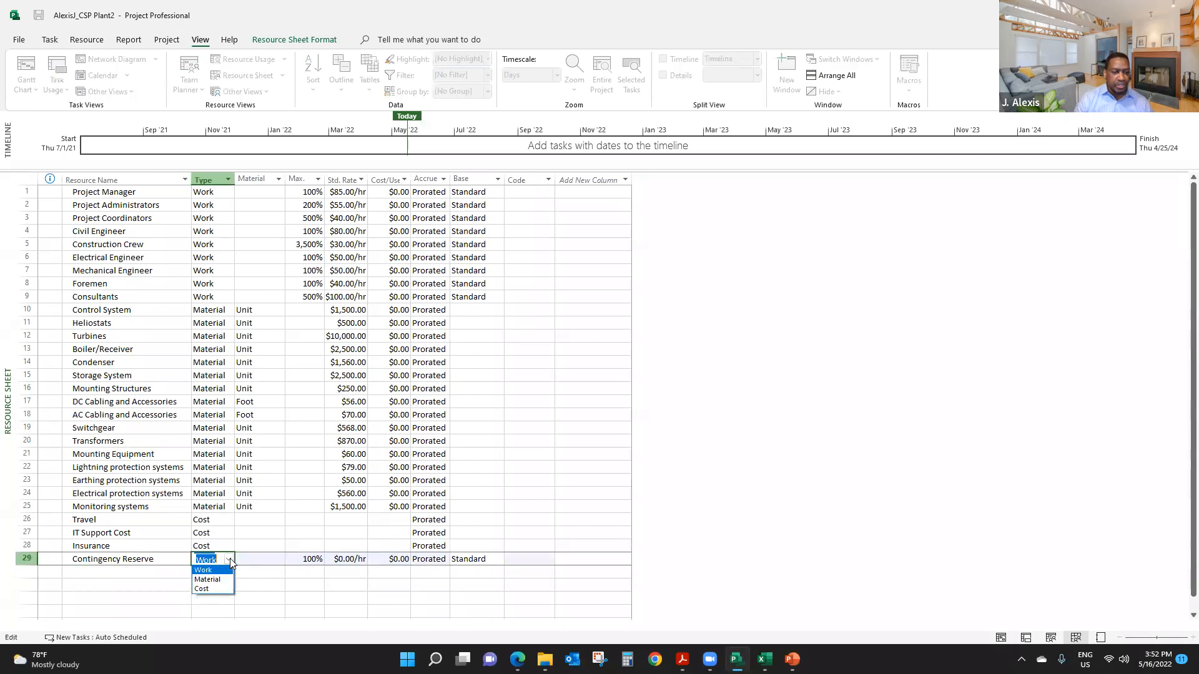
{"action": "left_click", "coordinate": [213, 588]}
{"action": "left_click", "coordinate": [351, 559]}
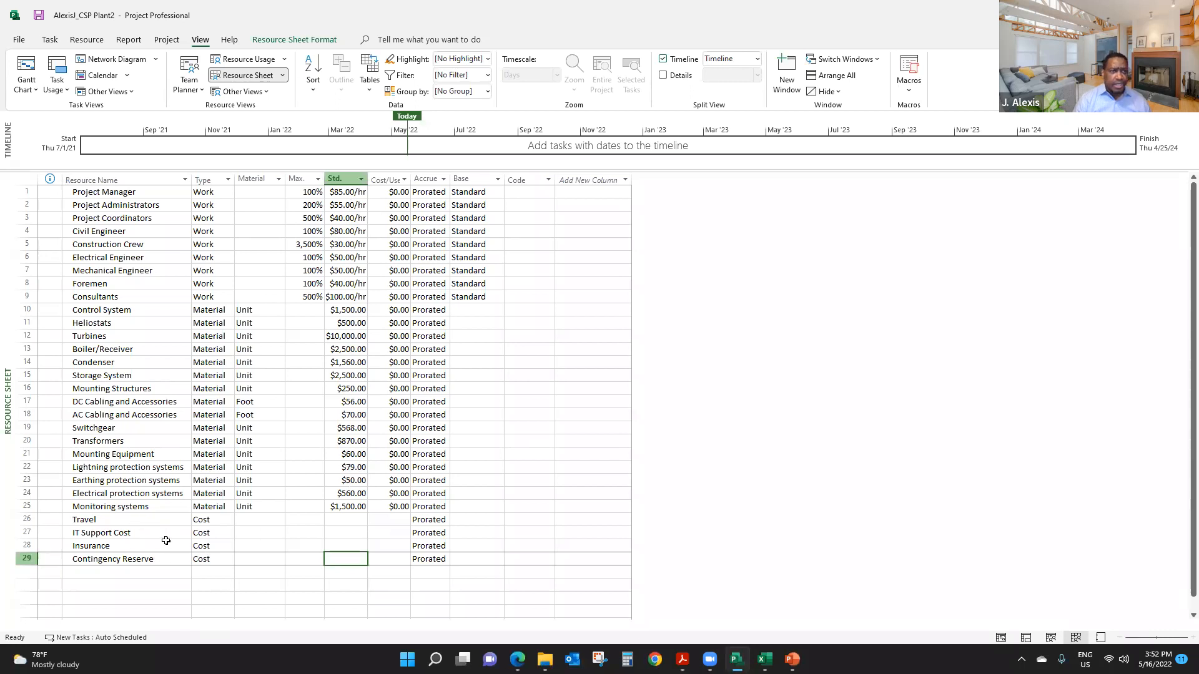
{"action": "left_click", "coordinate": [238, 587]}
{"action": "left_click", "coordinate": [147, 561]}
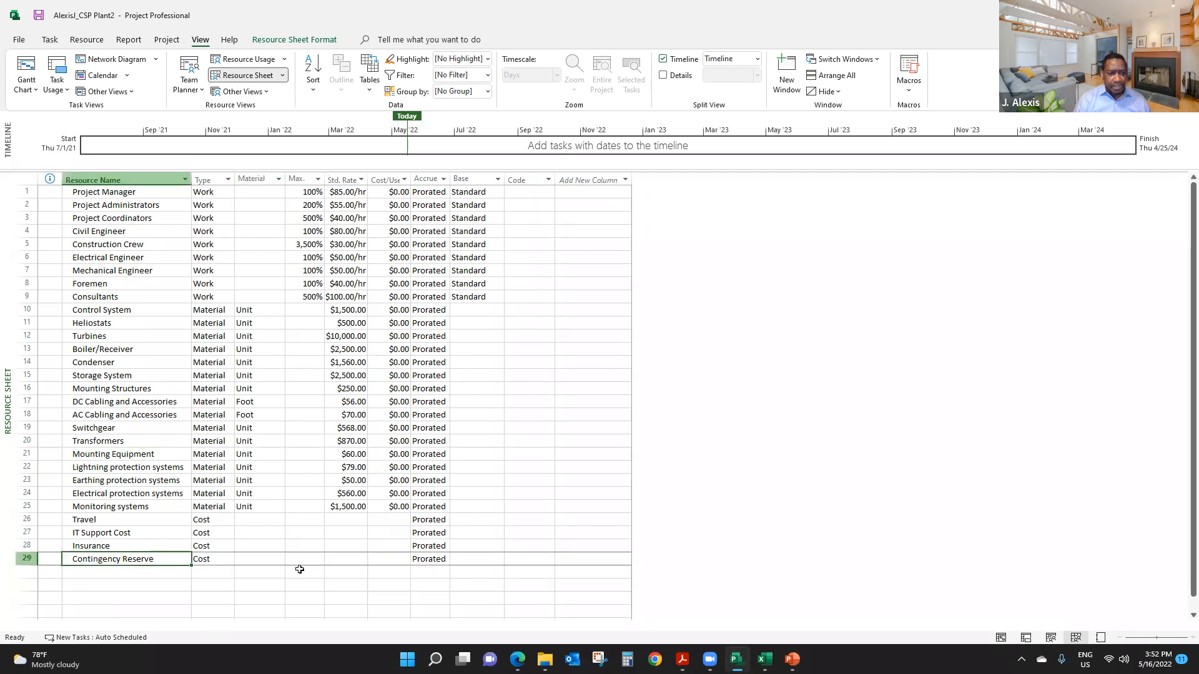
{"action": "left_click", "coordinate": [306, 562]}
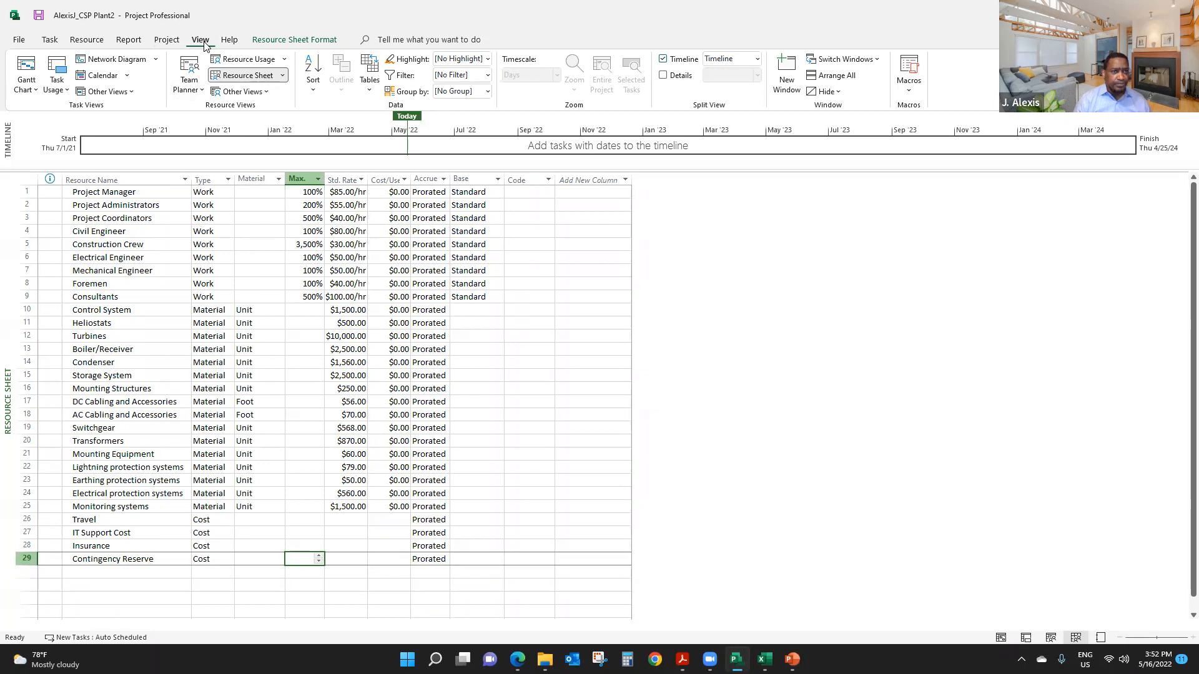
- Return to the Gantt chart view and add a Cost column after Resource Names in the task table
{"action": "left_click", "coordinate": [26, 66]}
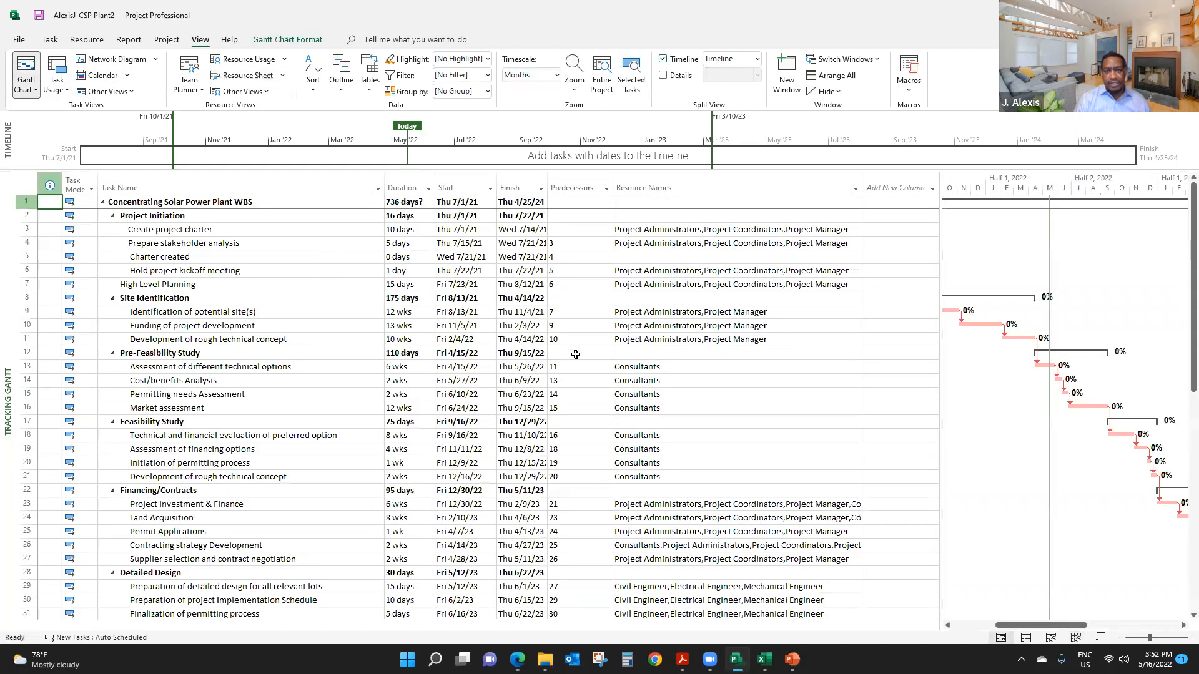
{"action": "left_click_drag", "start_coordinate": [939, 396], "coordinate": [985, 399]}
{"action": "left_click", "coordinate": [878, 189]}
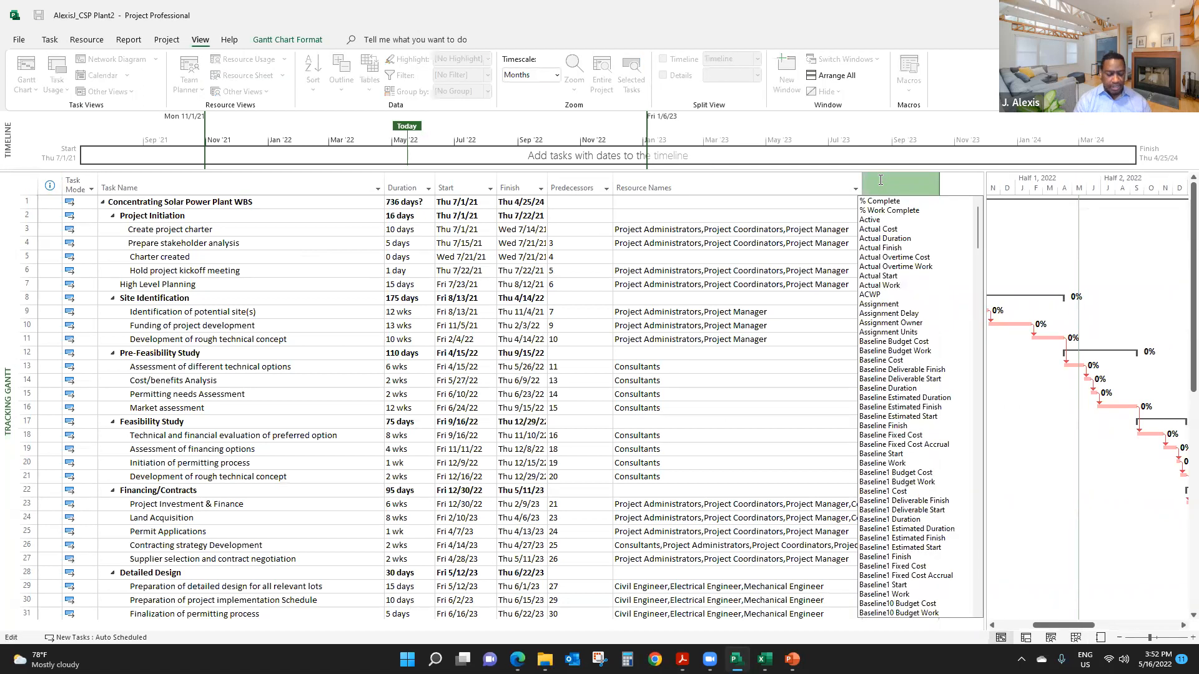
{"action": "type", "text": "cost"}
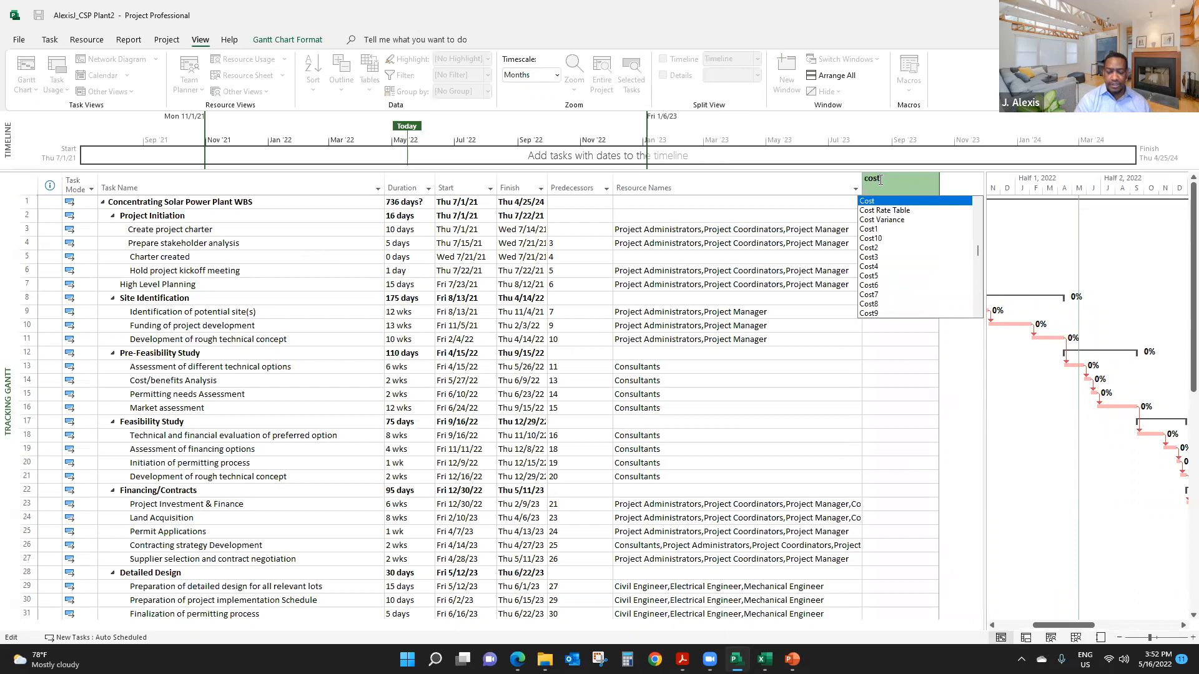
{"action": "key", "text": "Return"}
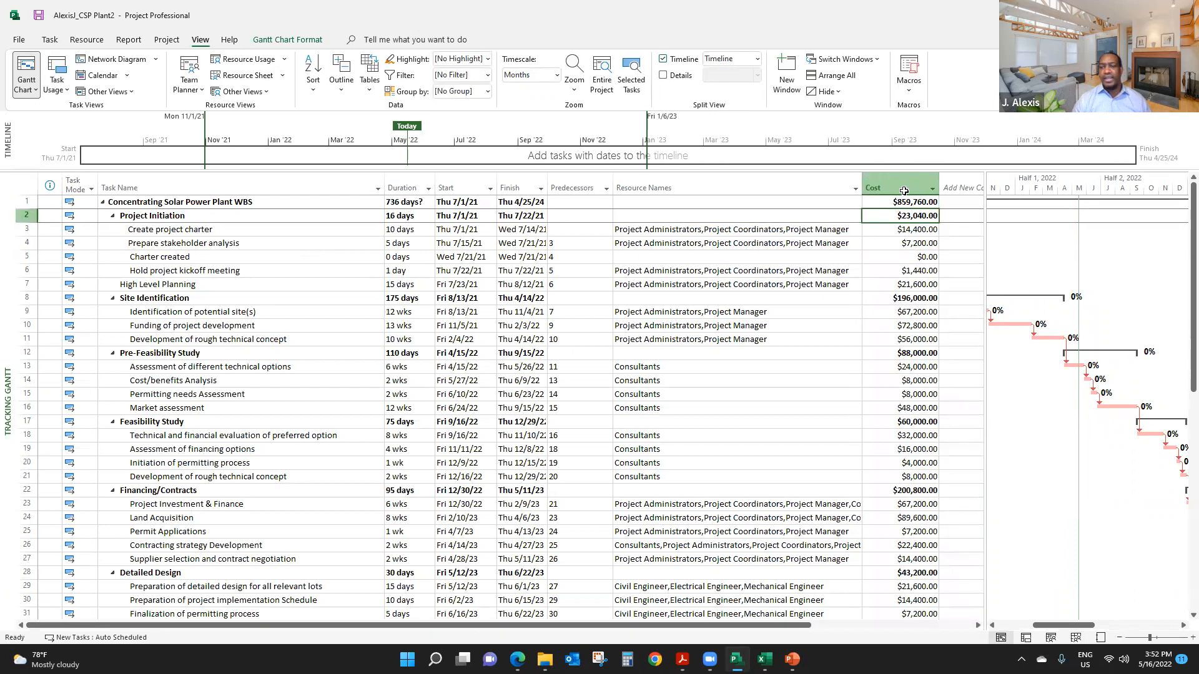
{"action": "left_click", "coordinate": [890, 205]}
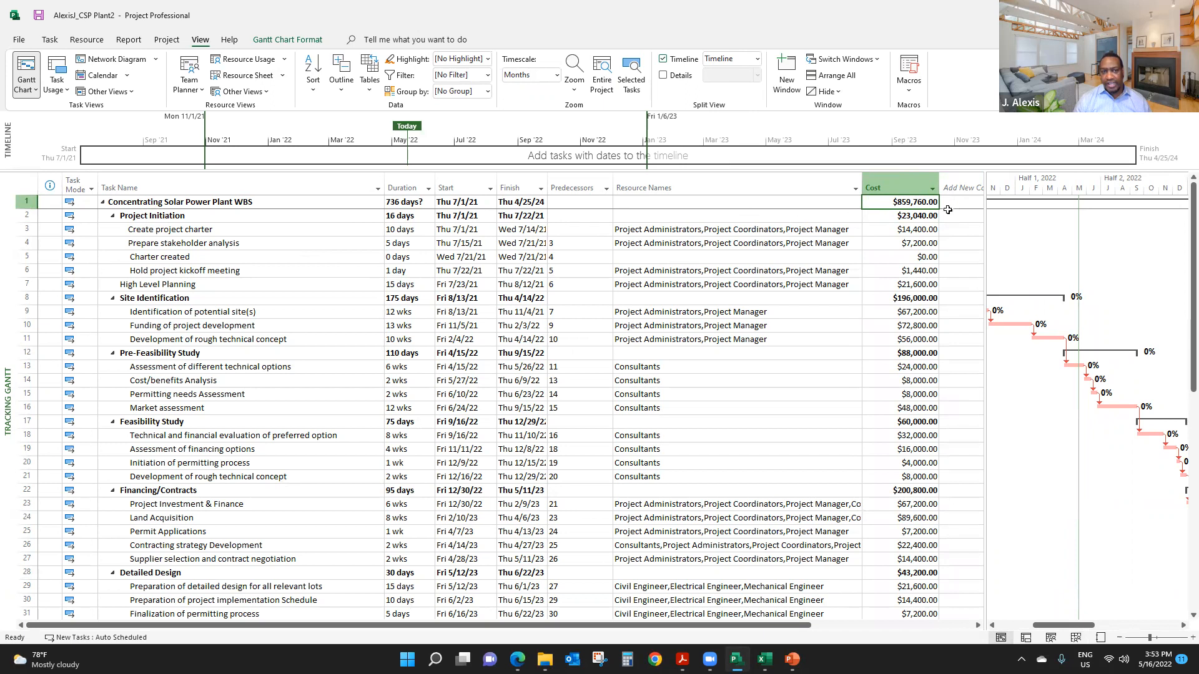
- Delete the unnamed task 61 below Project Complete
{"action": "scroll", "coordinate": [415, 251], "scroll_direction": "down", "scroll_amount": 2}
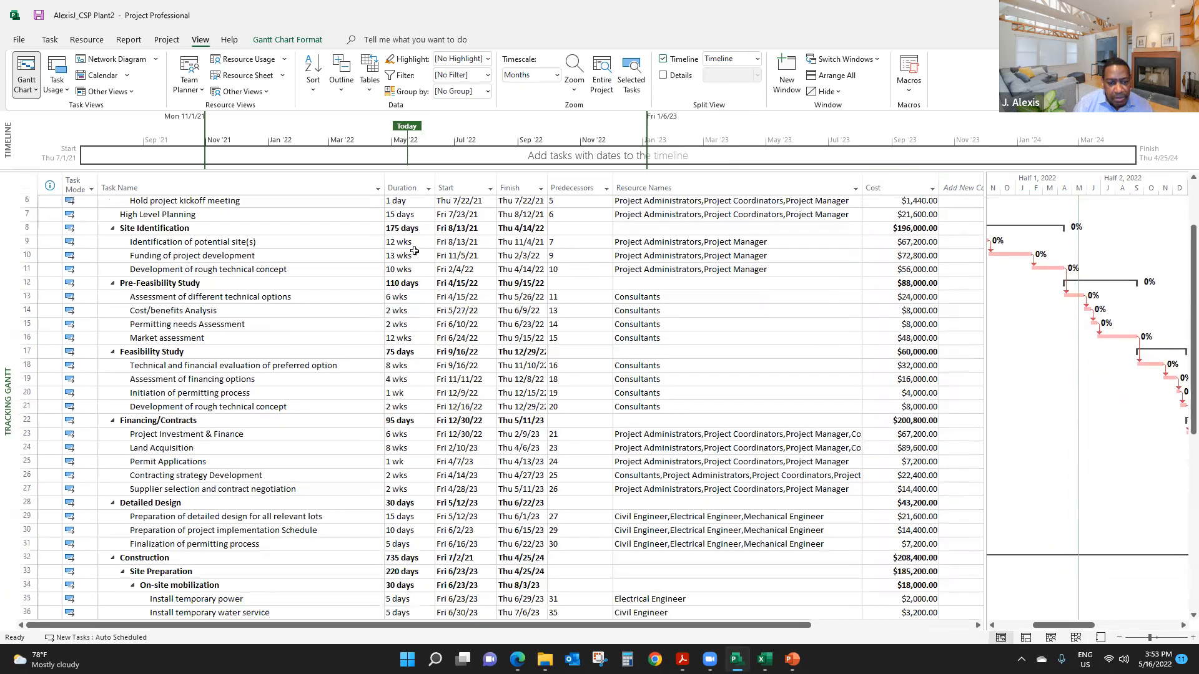
{"action": "scroll", "coordinate": [415, 251], "scroll_direction": "down", "scroll_amount": 8}
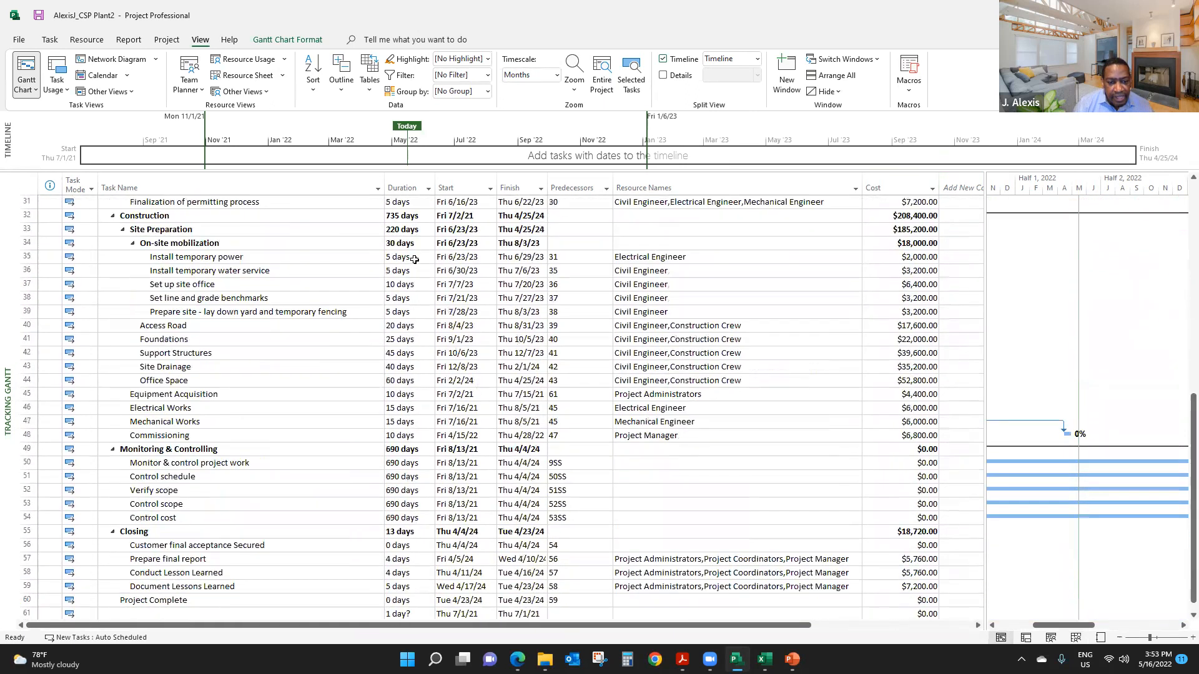
{"action": "scroll", "coordinate": [415, 259], "scroll_direction": "down", "scroll_amount": 4}
{"action": "left_click", "coordinate": [393, 447]}
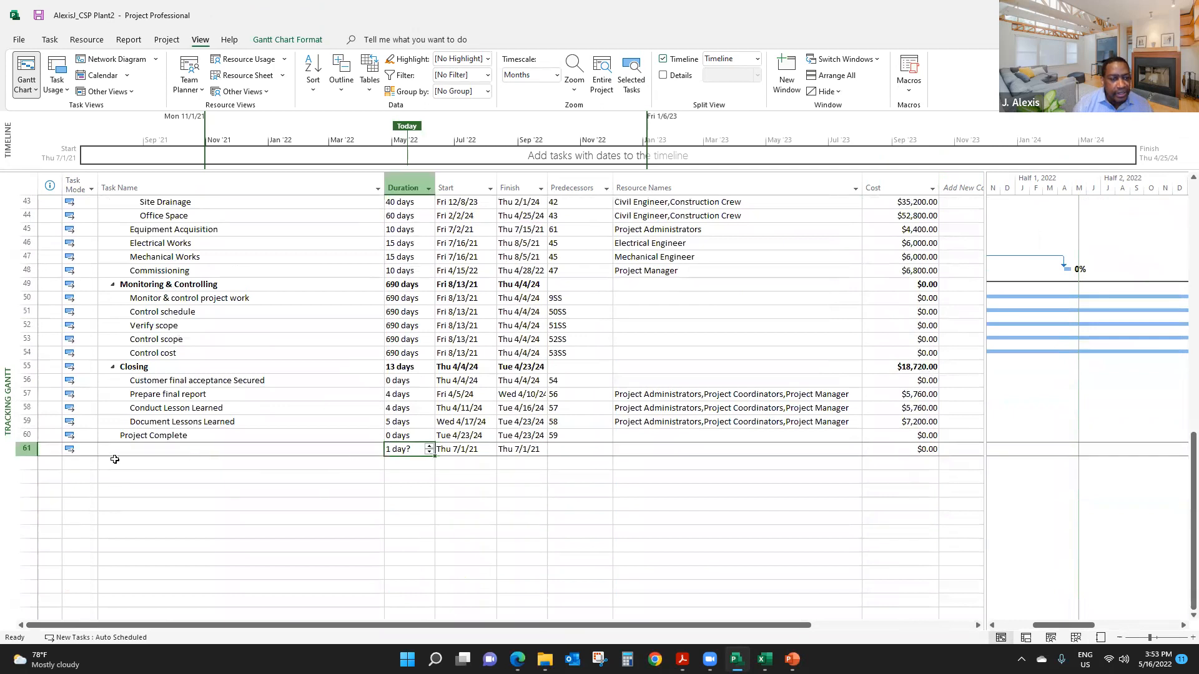
{"action": "left_click", "coordinate": [25, 449]}
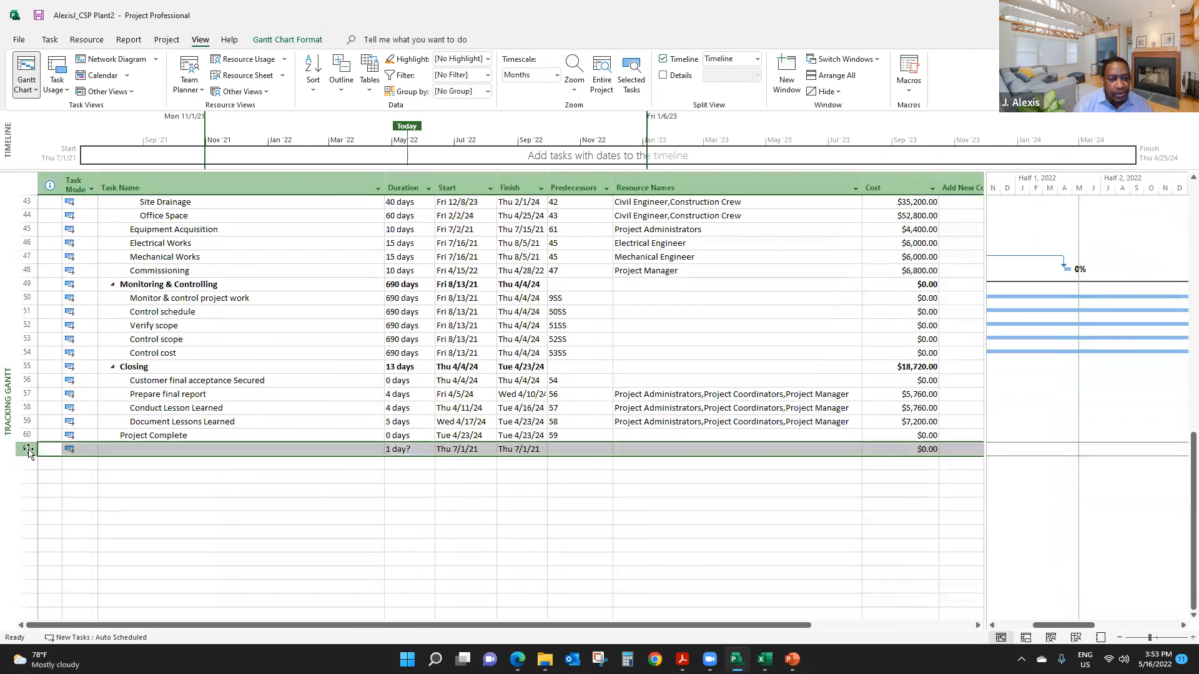
{"action": "right_click", "coordinate": [302, 447]}
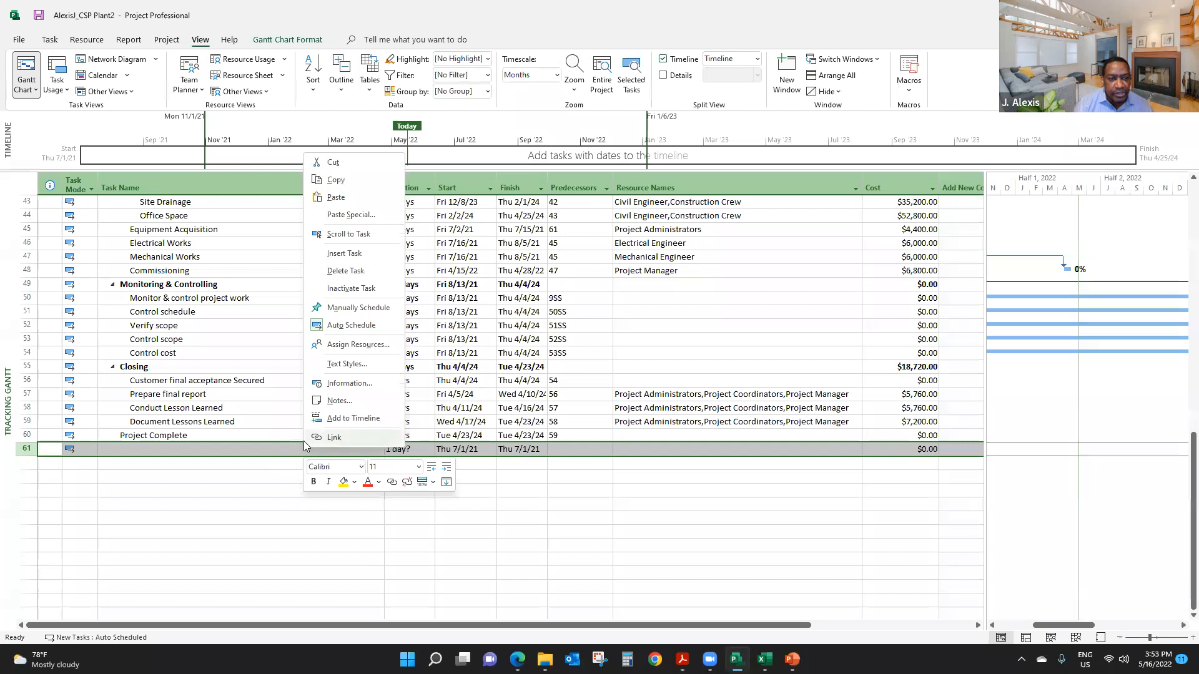
{"action": "left_click", "coordinate": [347, 270]}
- Display the project summary task above the Concentrating Solar Power Plant WBS
{"action": "scroll", "coordinate": [572, 325], "scroll_direction": "up", "scroll_amount": 14}
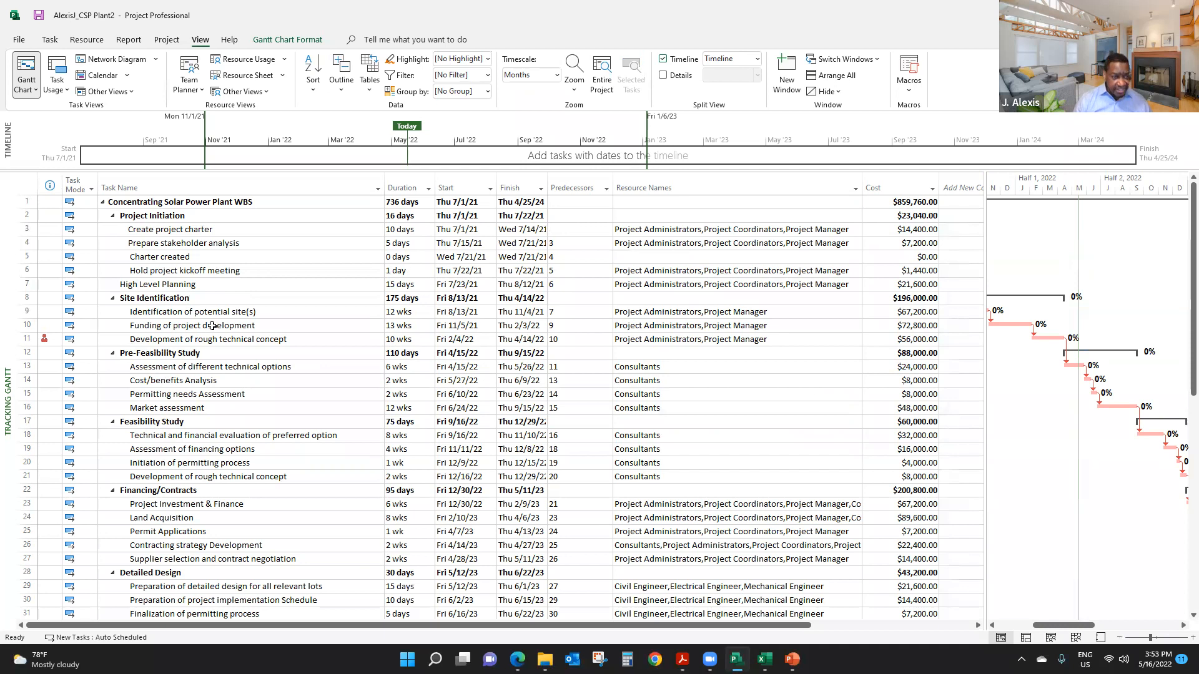
{"action": "scroll", "coordinate": [198, 456], "scroll_direction": "down", "scroll_amount": 5}
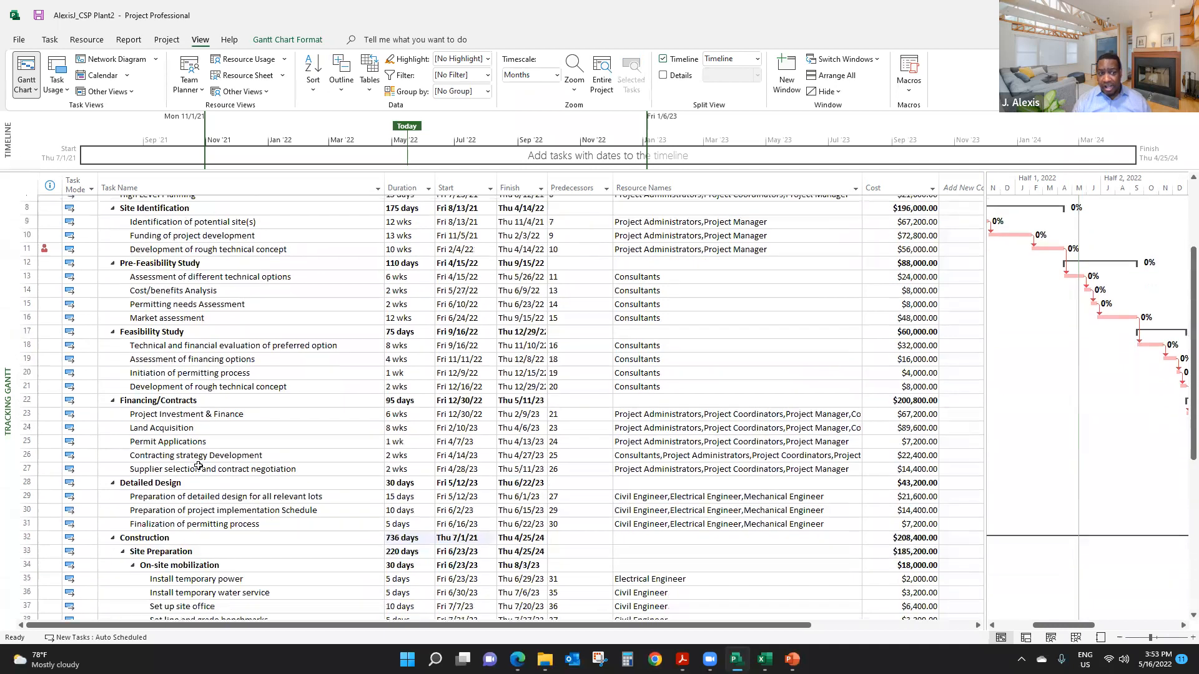
{"action": "scroll", "coordinate": [198, 460], "scroll_direction": "up", "scroll_amount": 5}
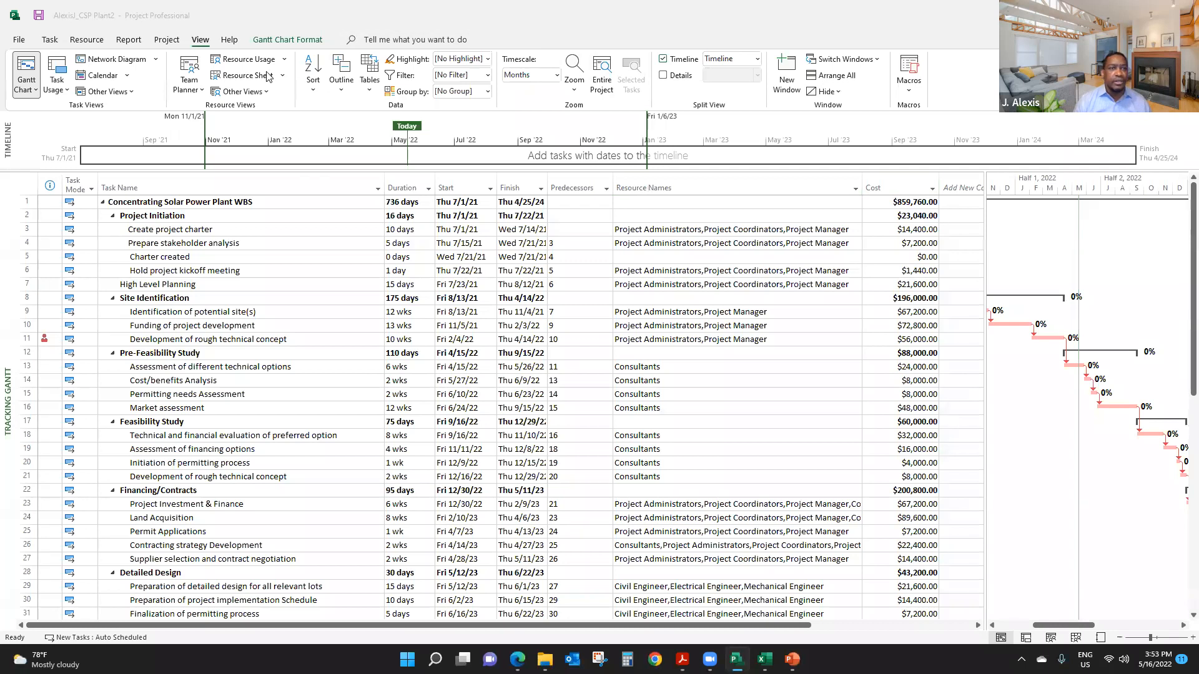
{"action": "left_click", "coordinate": [291, 41]}
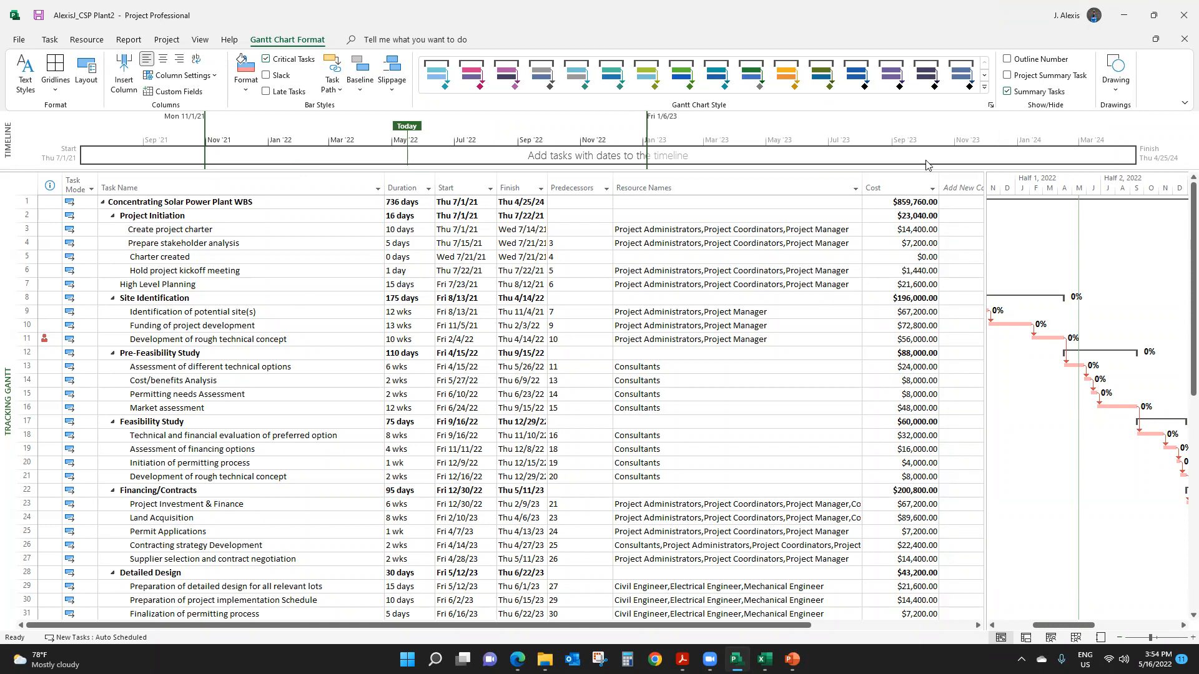
{"action": "left_click", "coordinate": [1008, 75]}
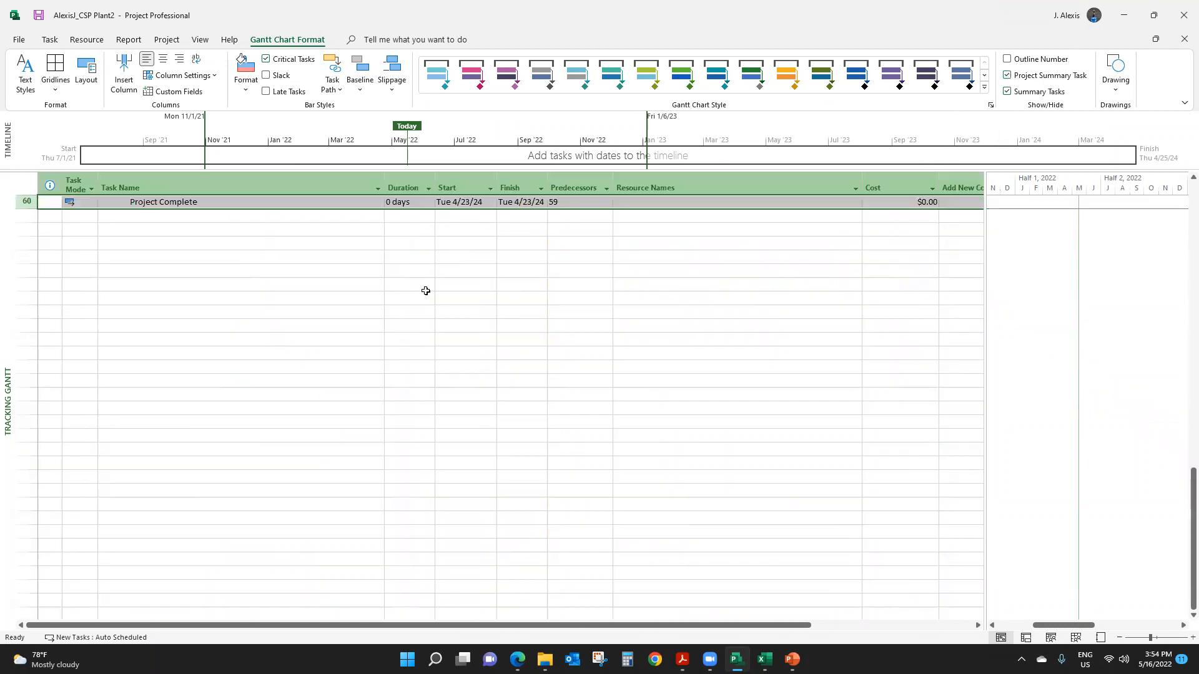
{"action": "scroll", "coordinate": [434, 269], "scroll_direction": "up", "scroll_amount": 14}
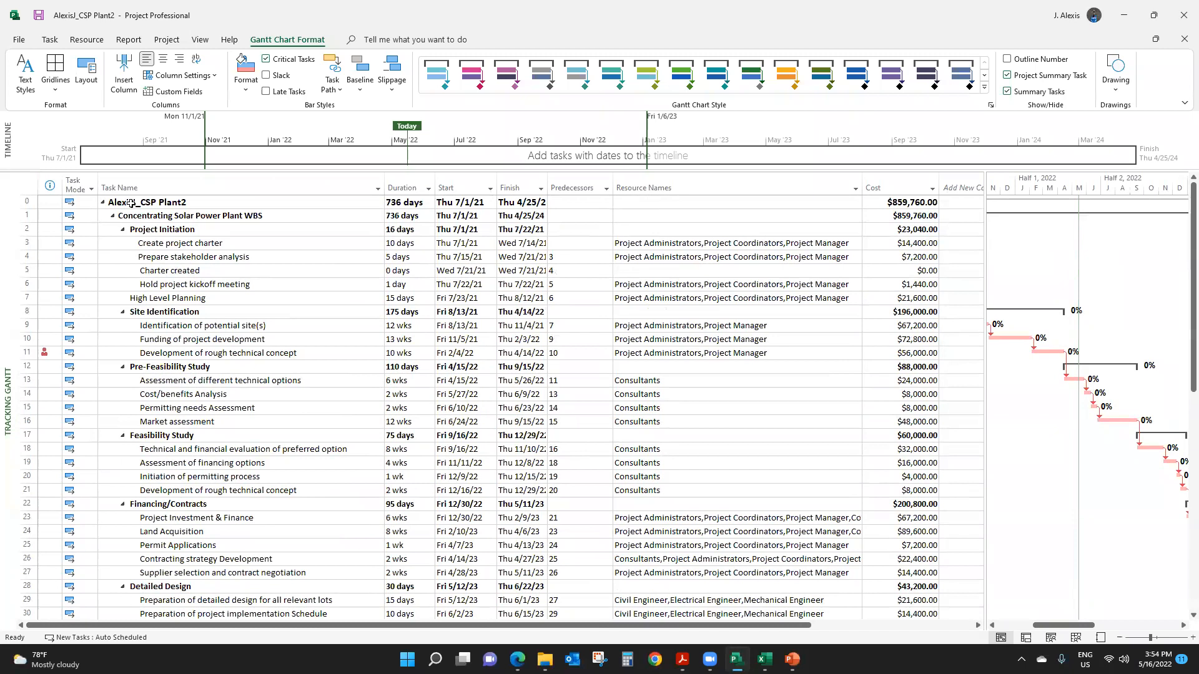
- Level all resources across the project to resolve overallocations
{"action": "left_click", "coordinate": [86, 39]}
{"action": "left_click", "coordinate": [380, 74]}
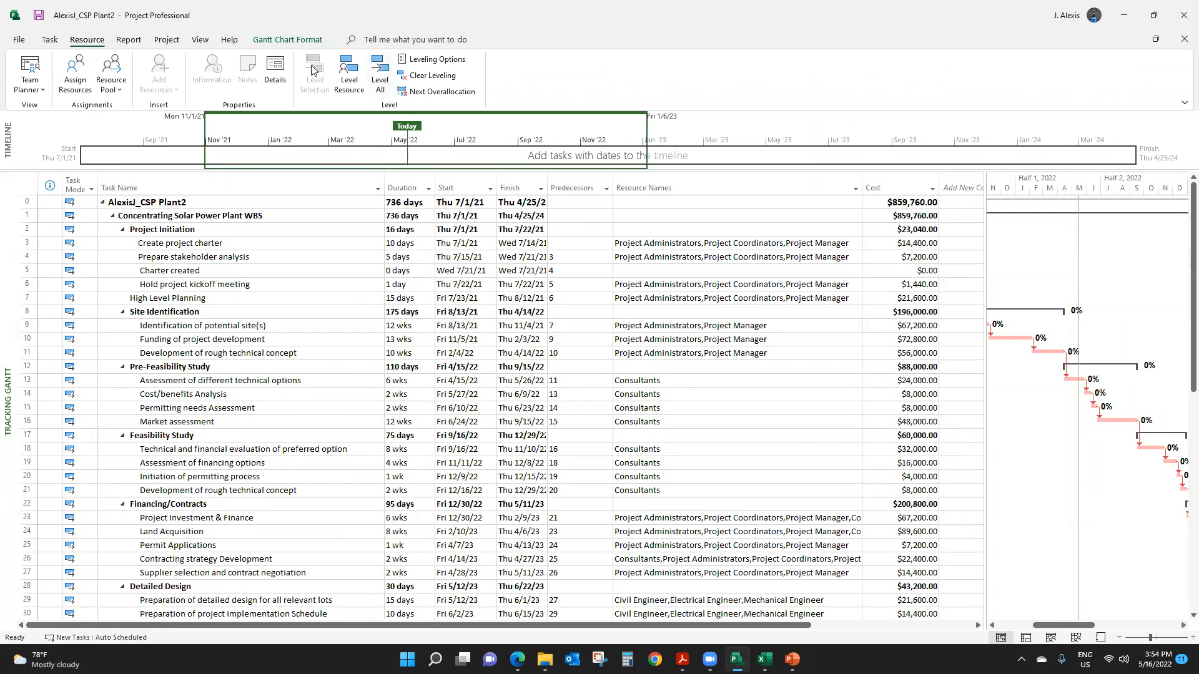
{"action": "left_click", "coordinate": [219, 255]}
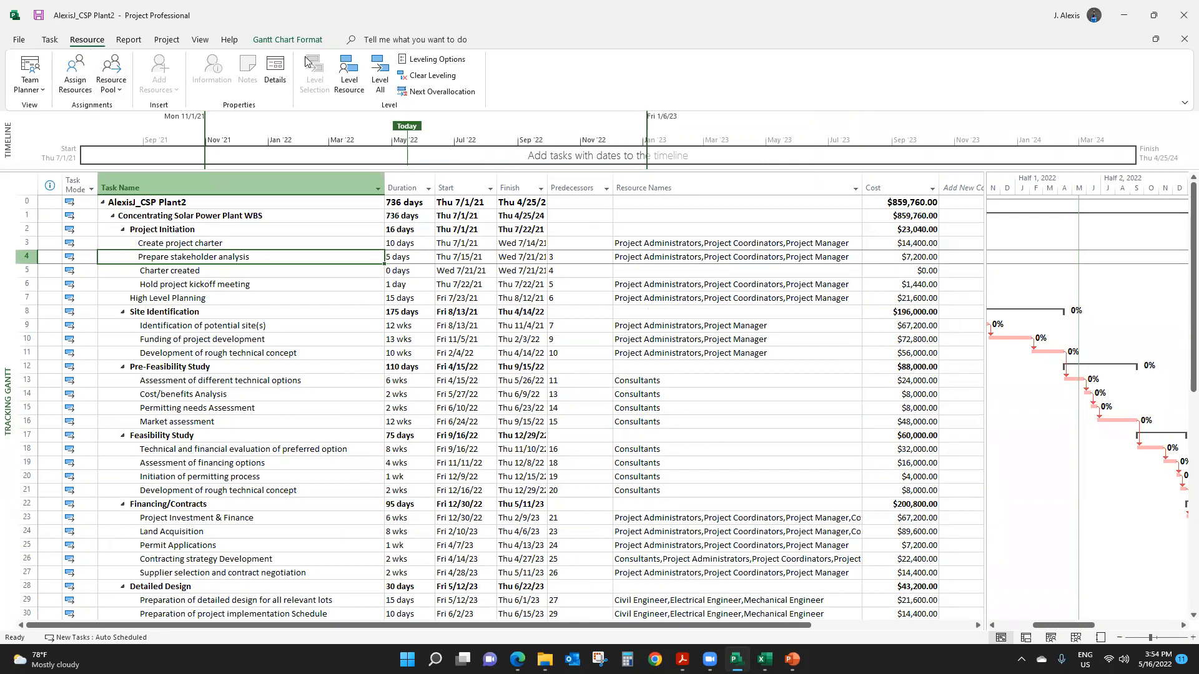
{"action": "left_click", "coordinate": [248, 294]}
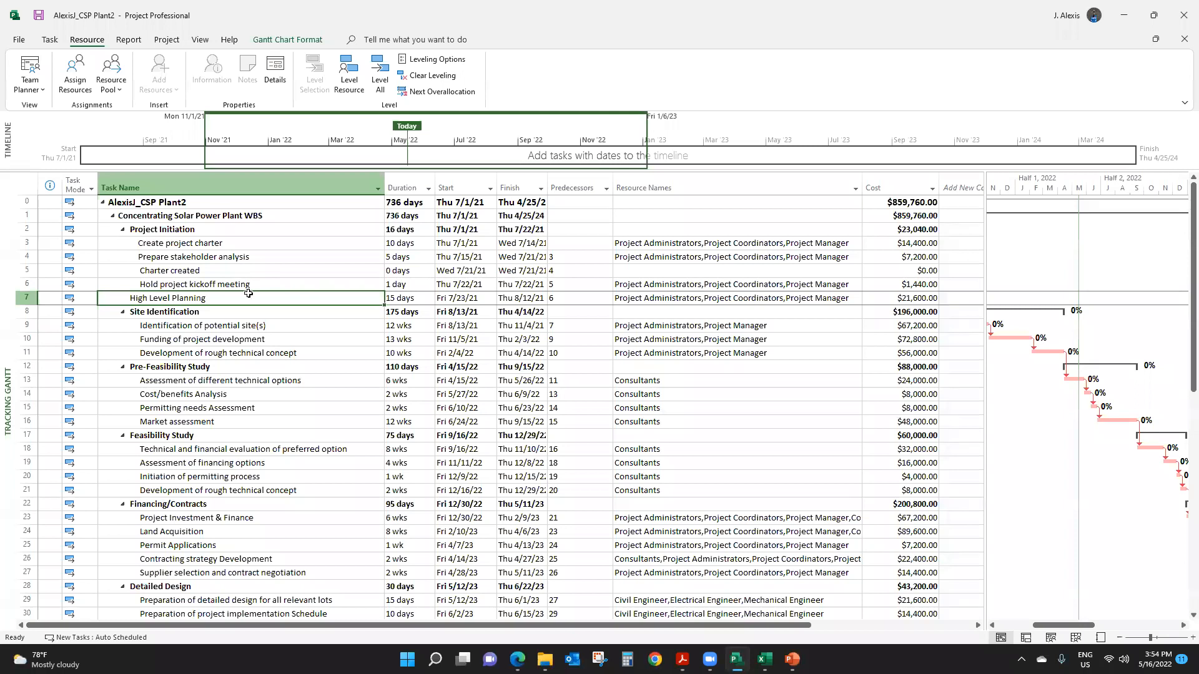
- Assign the Contingency Reserve resource at a cost of $20,000 to Development of rough technical concept under Site Identification
{"action": "scroll", "coordinate": [724, 287], "scroll_direction": "down", "scroll_amount": 5}
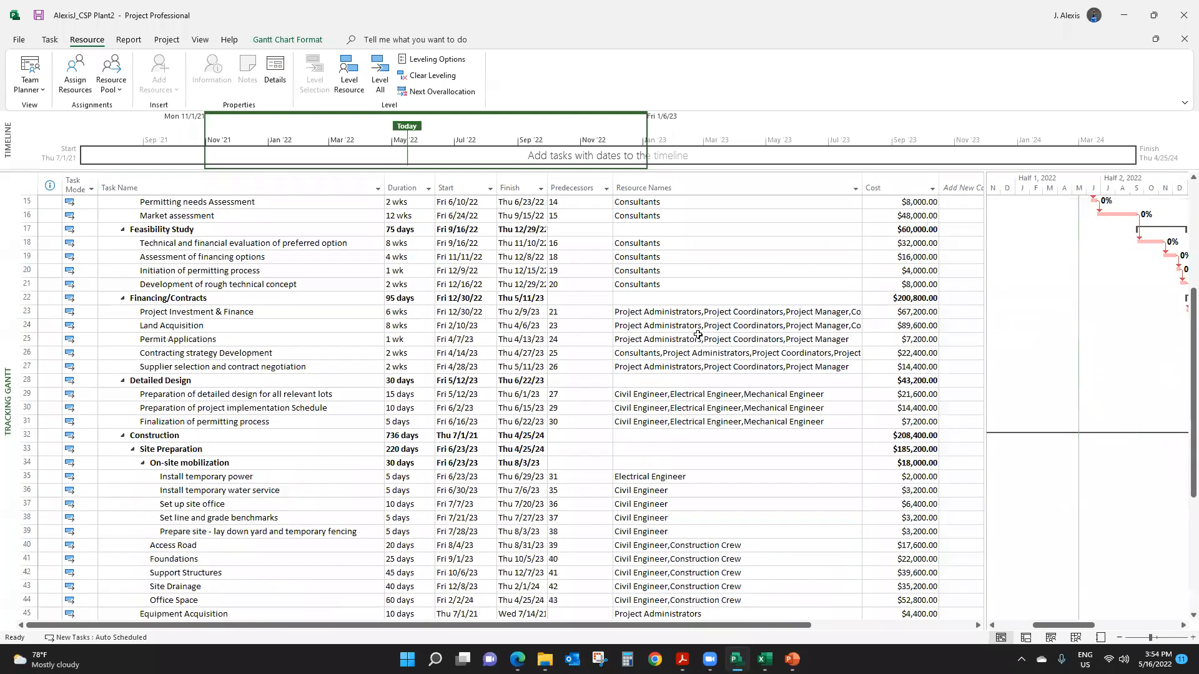
{"action": "scroll", "coordinate": [698, 336], "scroll_direction": "up", "scroll_amount": 5}
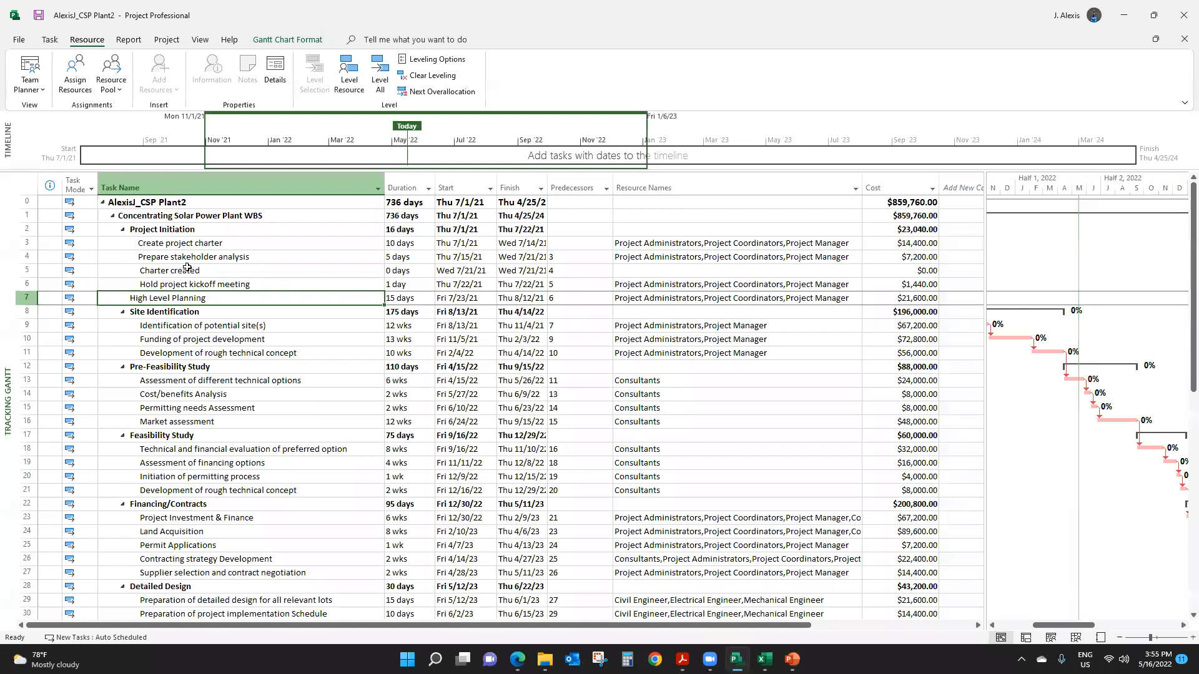
{"action": "left_click", "coordinate": [174, 327]}
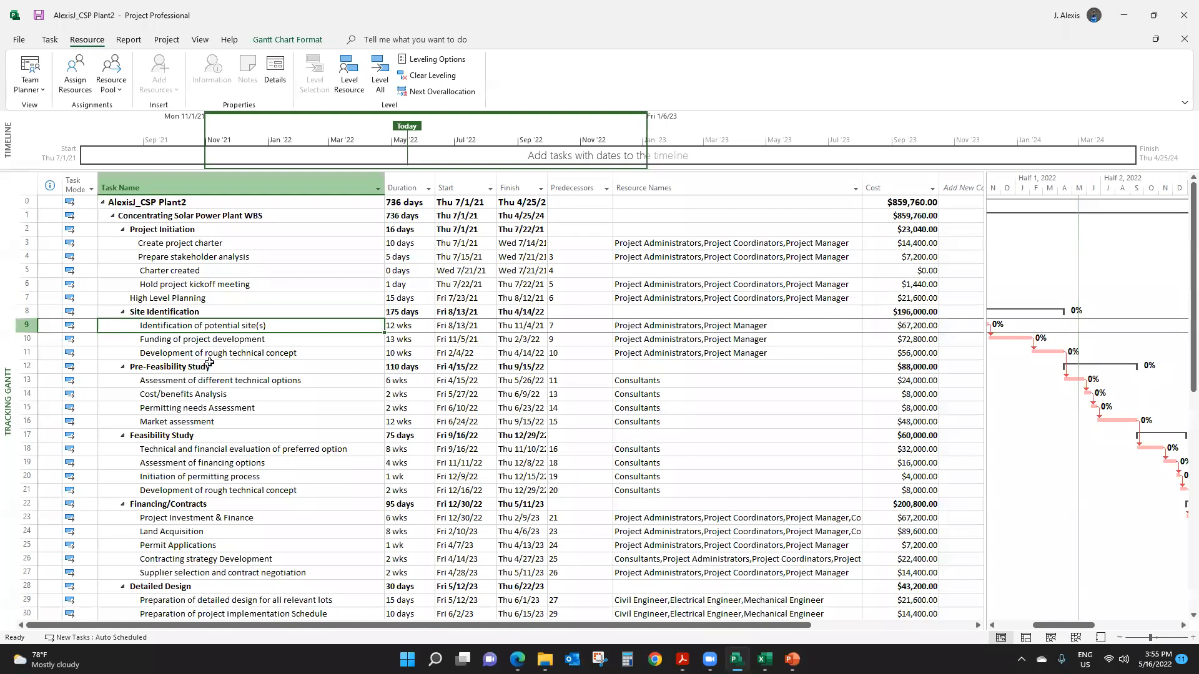
{"action": "left_click", "coordinate": [226, 352]}
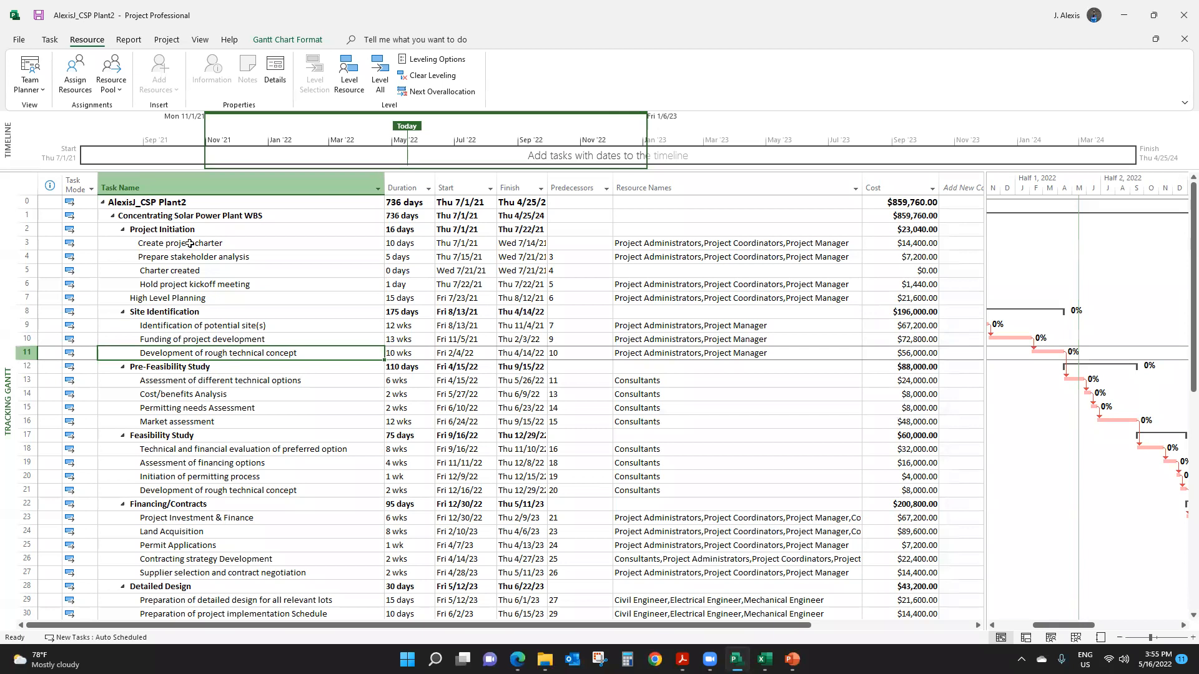
{"action": "left_click", "coordinate": [75, 70]}
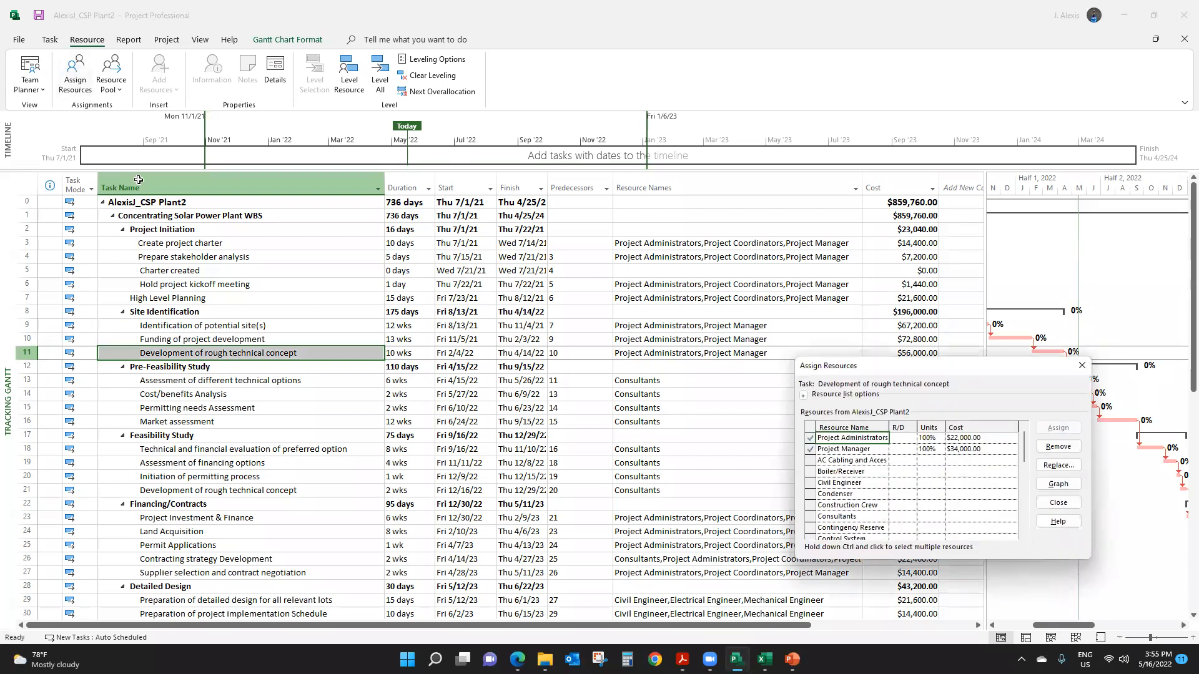
{"action": "left_click_drag", "start_coordinate": [930, 364], "coordinate": [594, 137]}
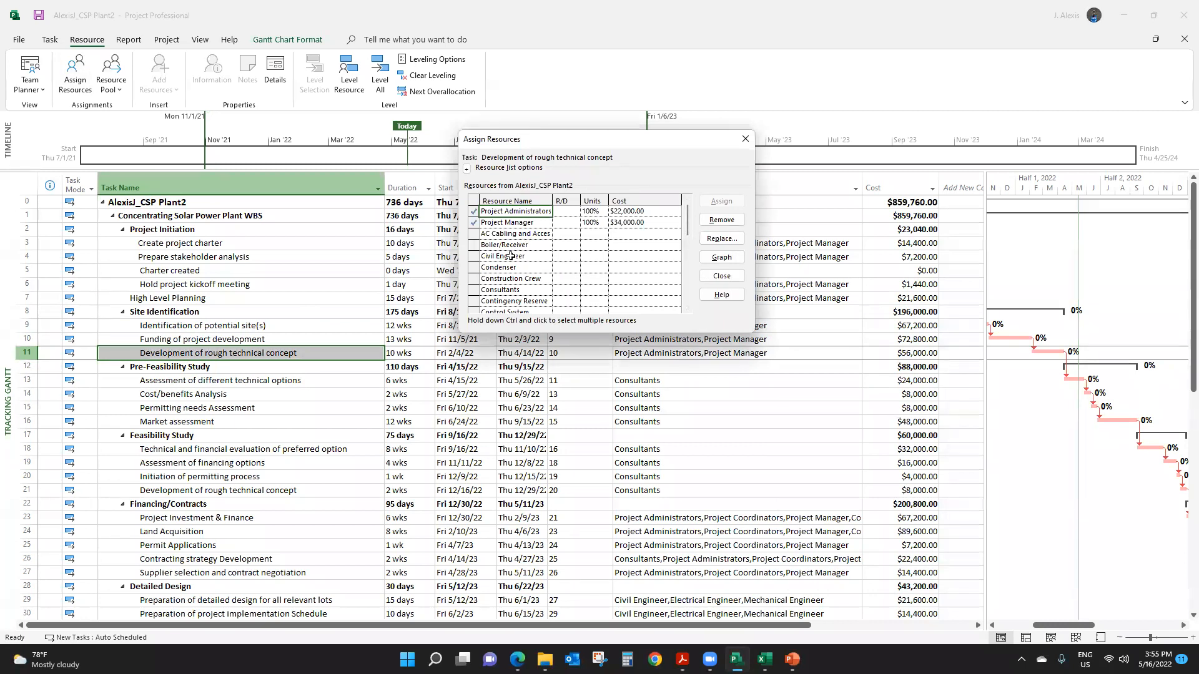
{"action": "left_click", "coordinate": [502, 301]}
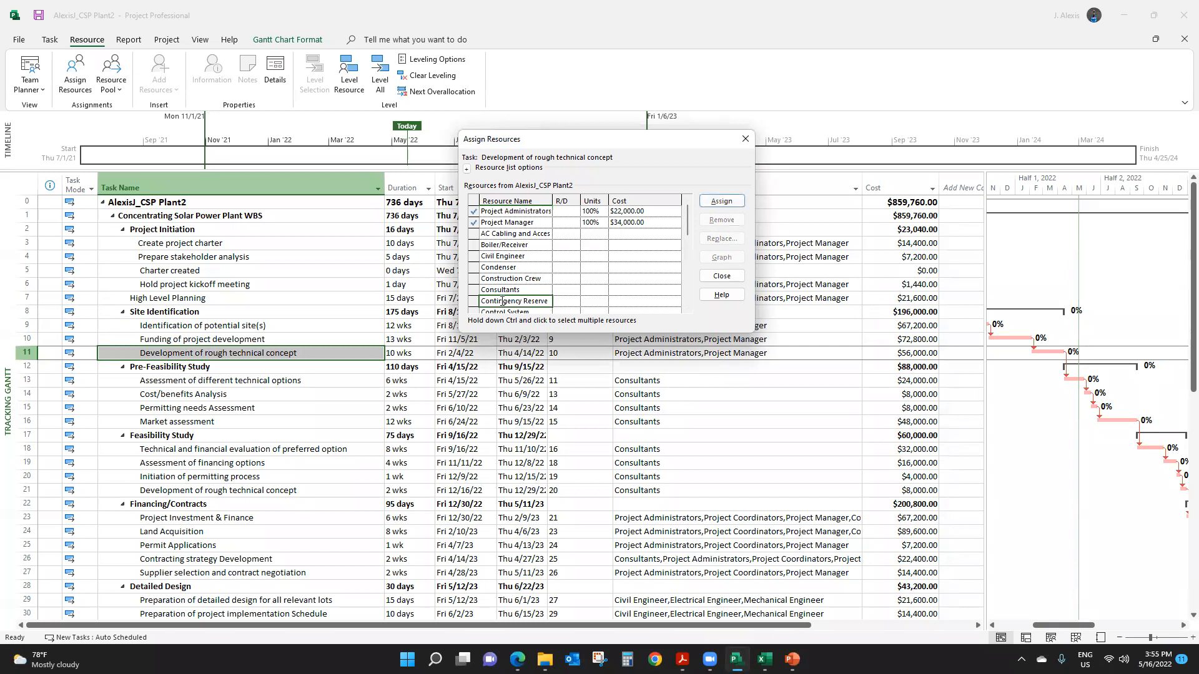
{"action": "left_click", "coordinate": [622, 302]}
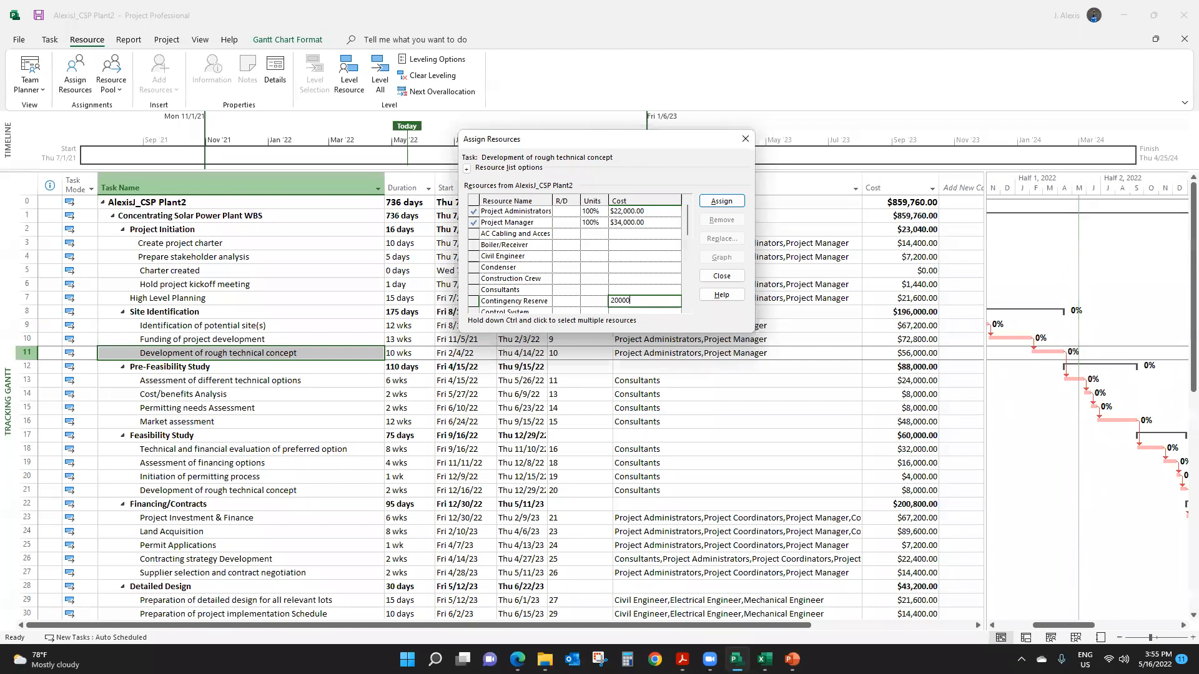
{"action": "key", "text": "Return"}
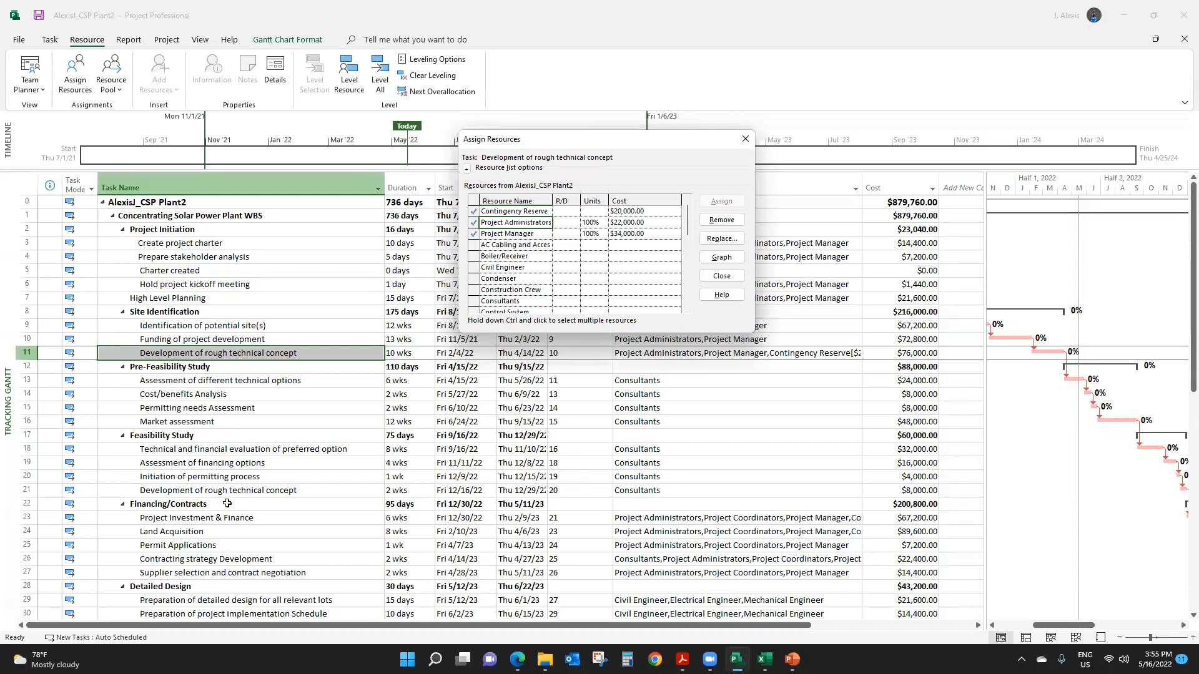
- Assign the Contingency Reserve resource at a cost of $15,000 to Preparation of detailed design for all relevant lots, and close resource assignment
{"action": "scroll", "coordinate": [262, 549], "scroll_direction": "down", "scroll_amount": 2}
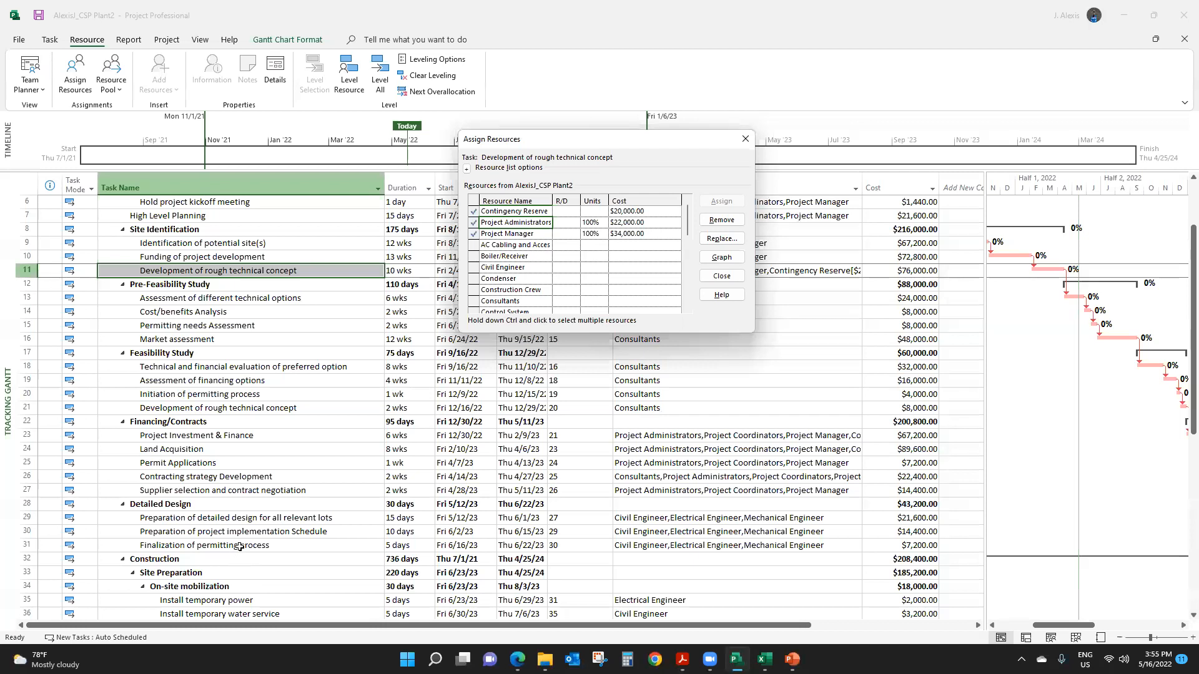
{"action": "left_click", "coordinate": [236, 518]}
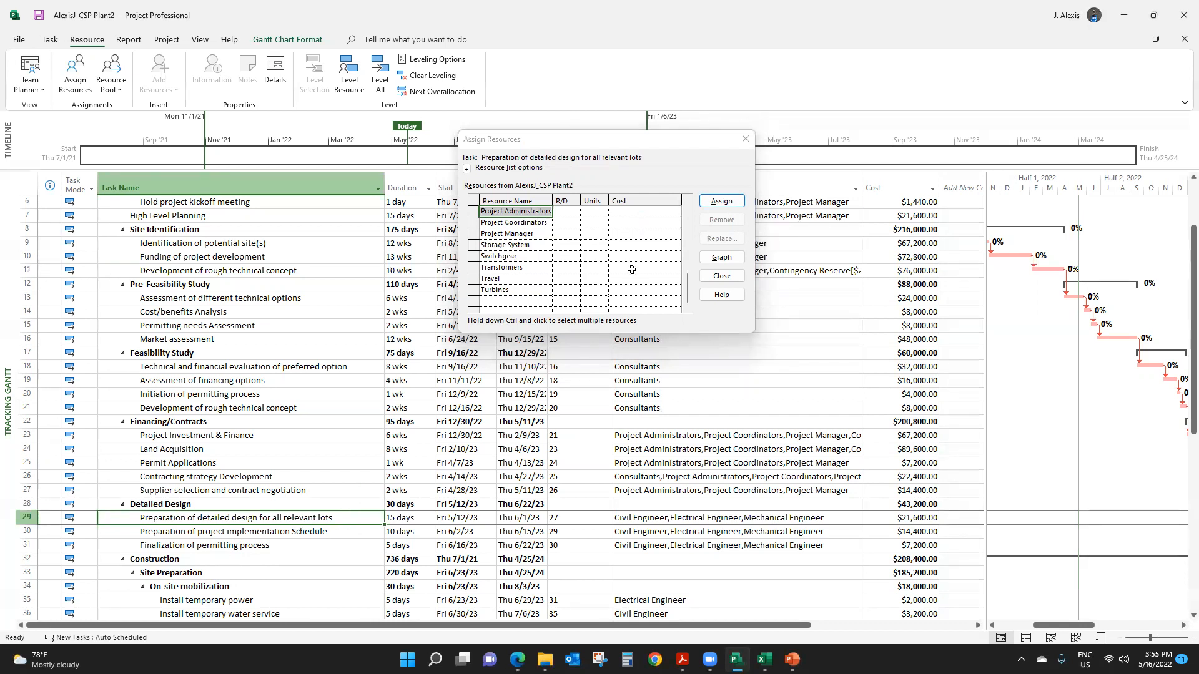
{"action": "left_click_drag", "start_coordinate": [682, 279], "coordinate": [681, 187]}
{"action": "left_click", "coordinate": [526, 301]}
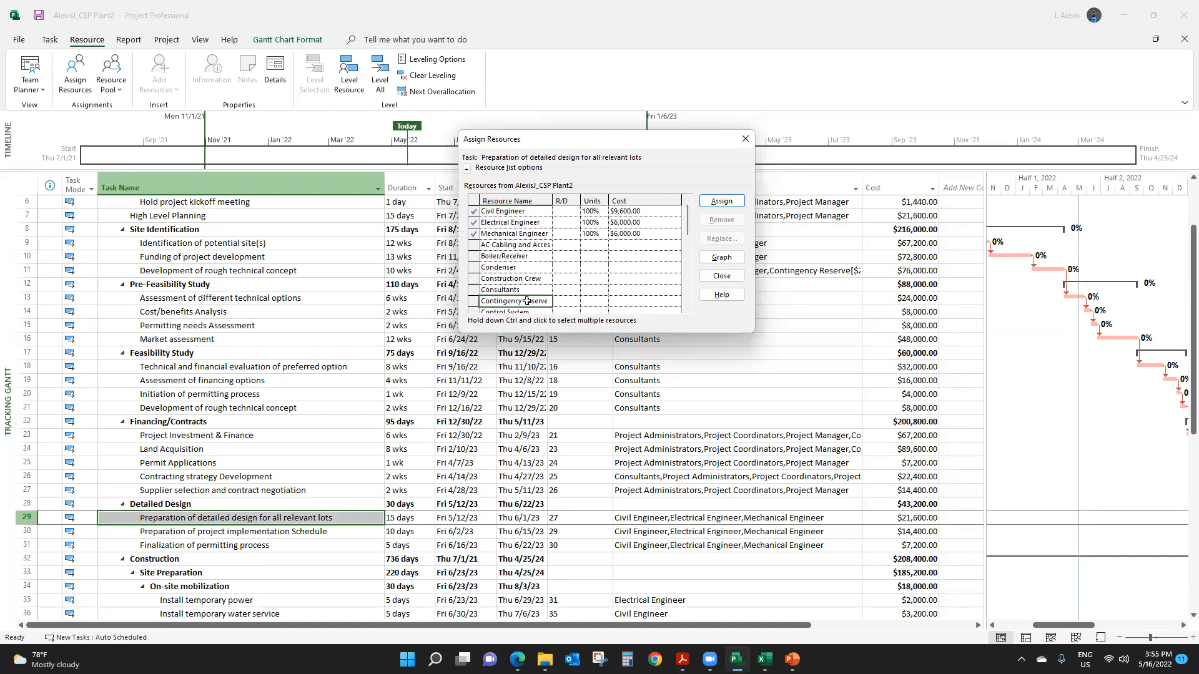
{"action": "left_click", "coordinate": [631, 292]}
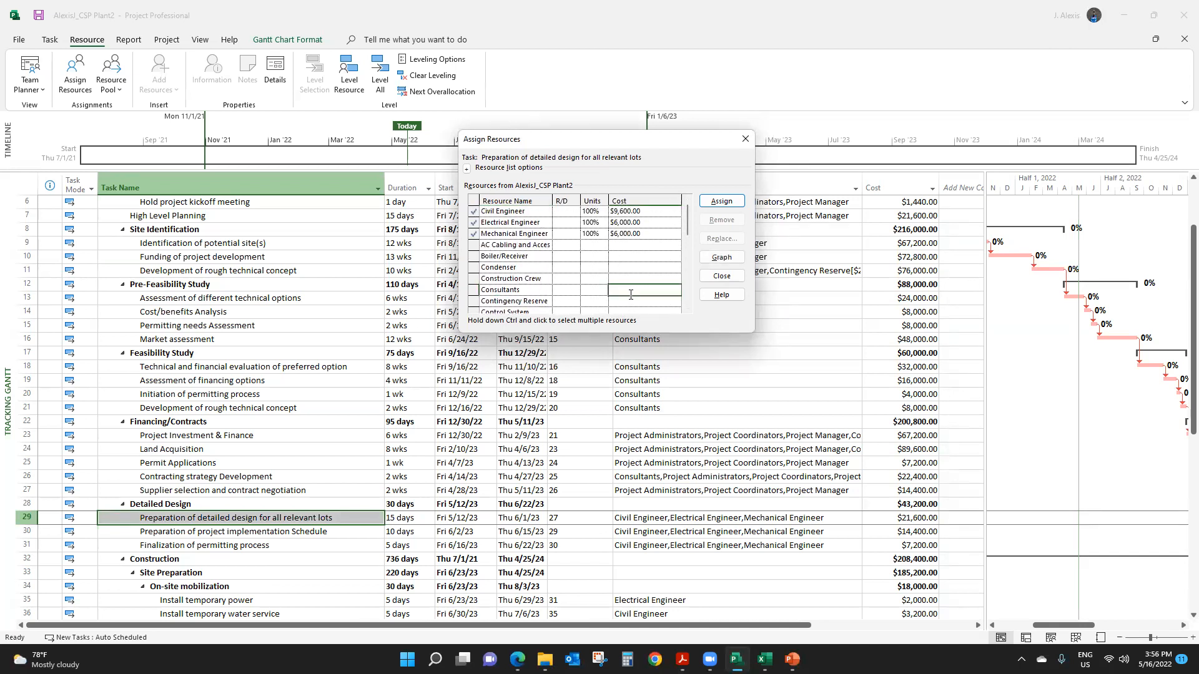
{"action": "left_click", "coordinate": [620, 301]}
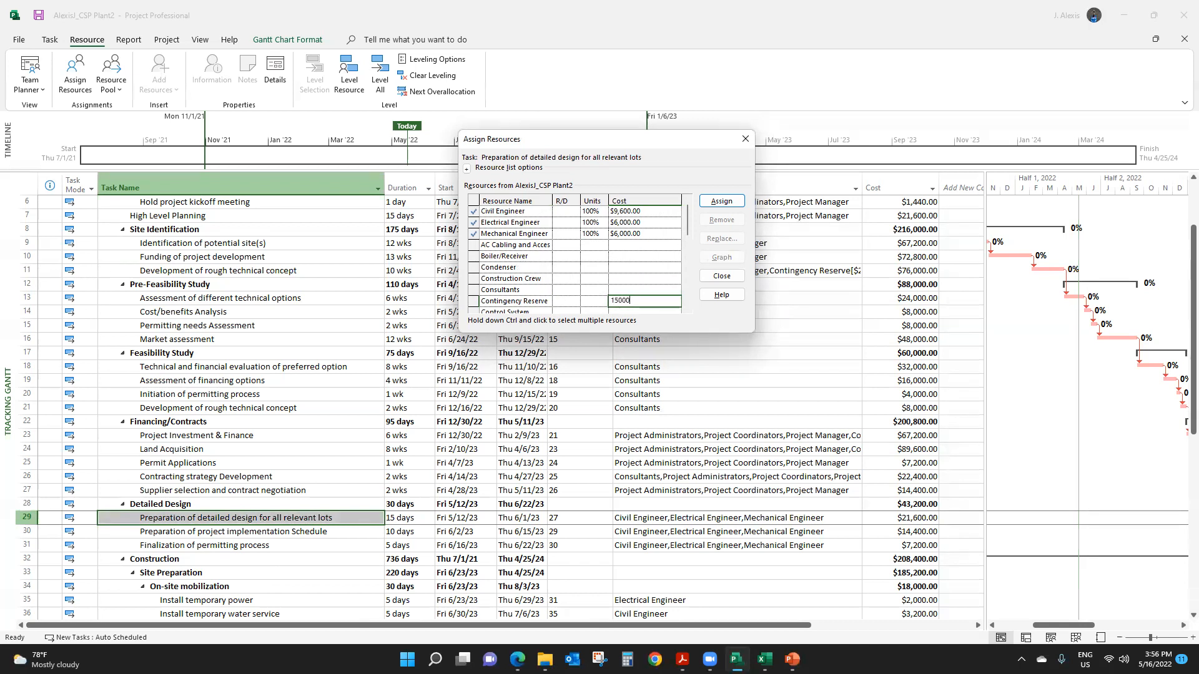
{"action": "key", "text": "Return"}
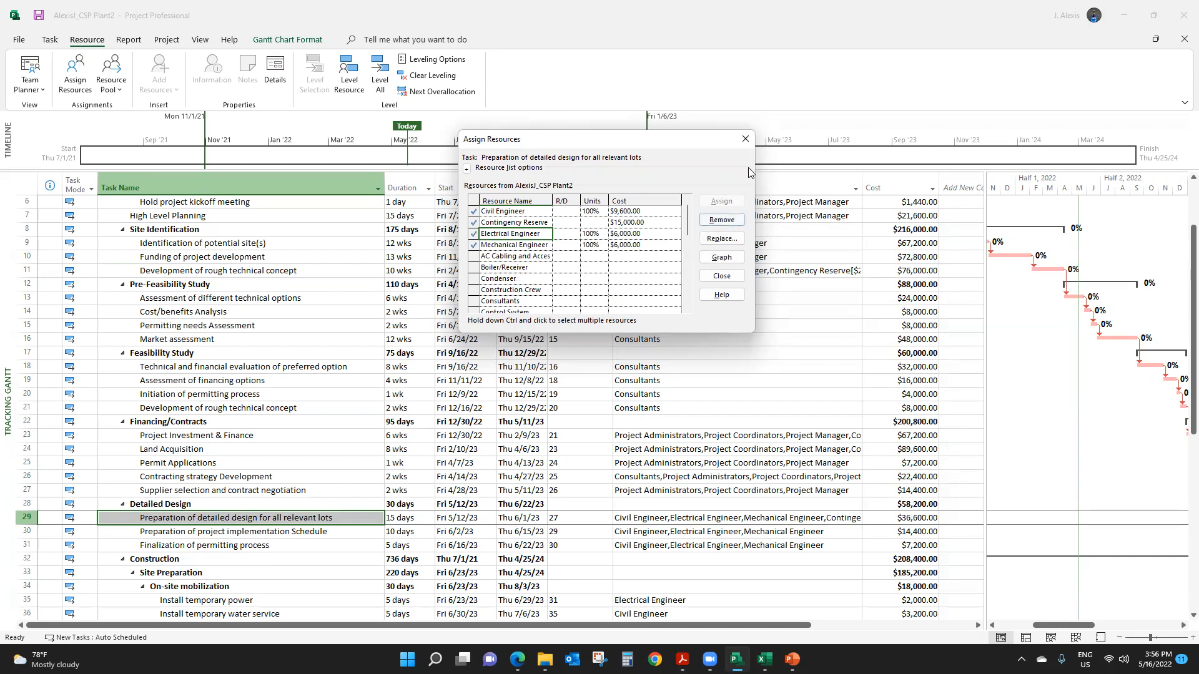
{"action": "left_click", "coordinate": [743, 136]}
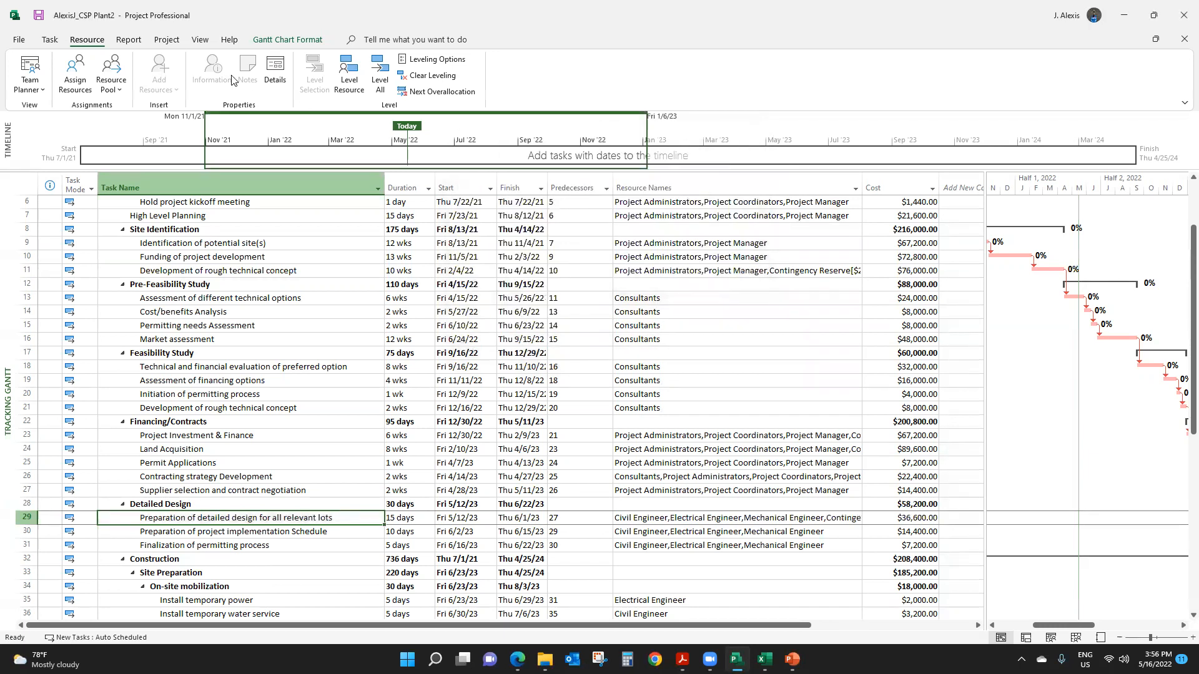
- Show the Resource Sheet and replace its Code column with the Cost field
{"action": "left_click", "coordinate": [201, 40]}
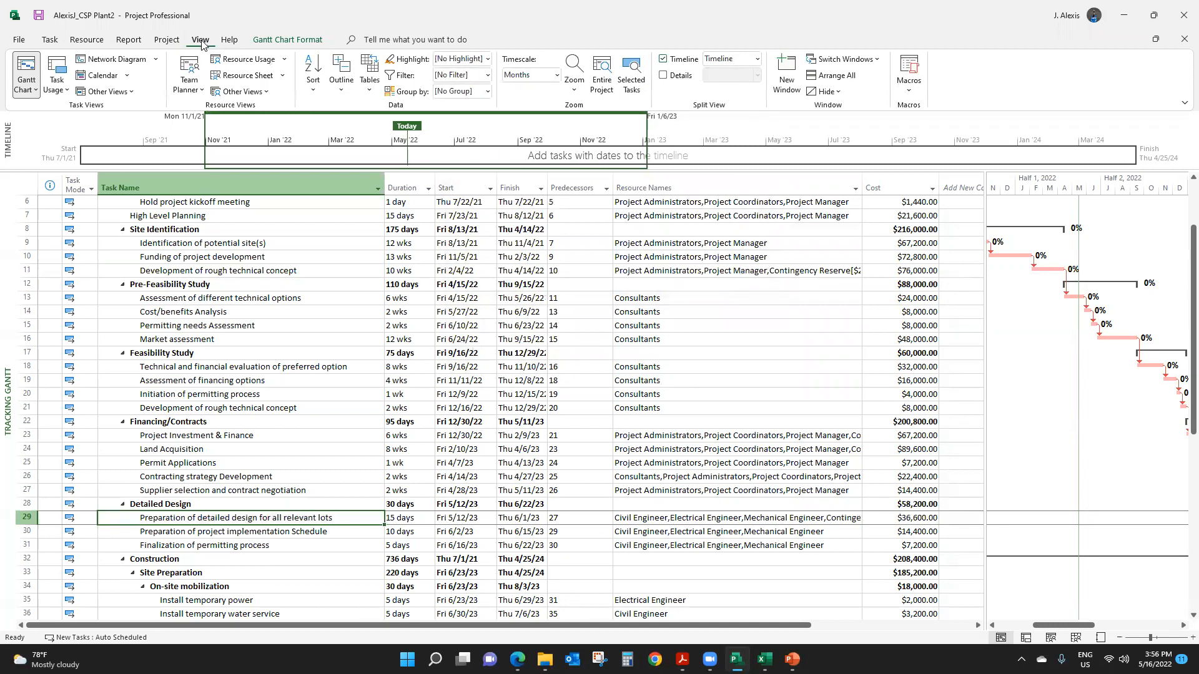
{"action": "left_click", "coordinate": [248, 76]}
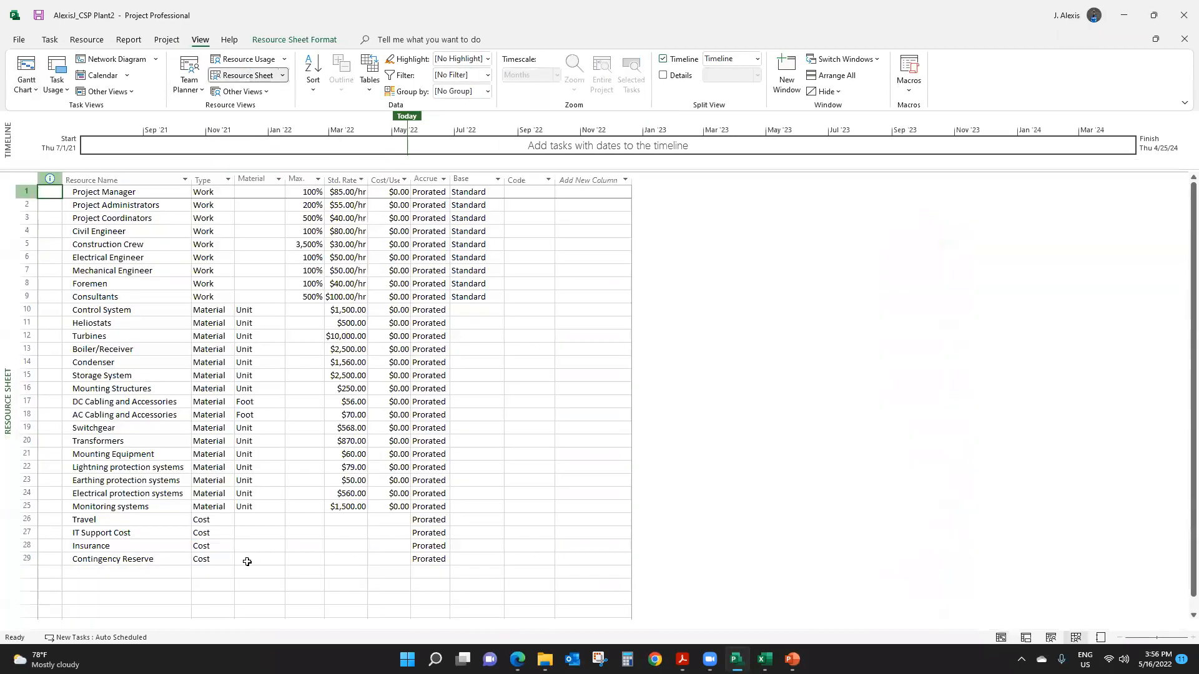
{"action": "left_click", "coordinate": [26, 559]}
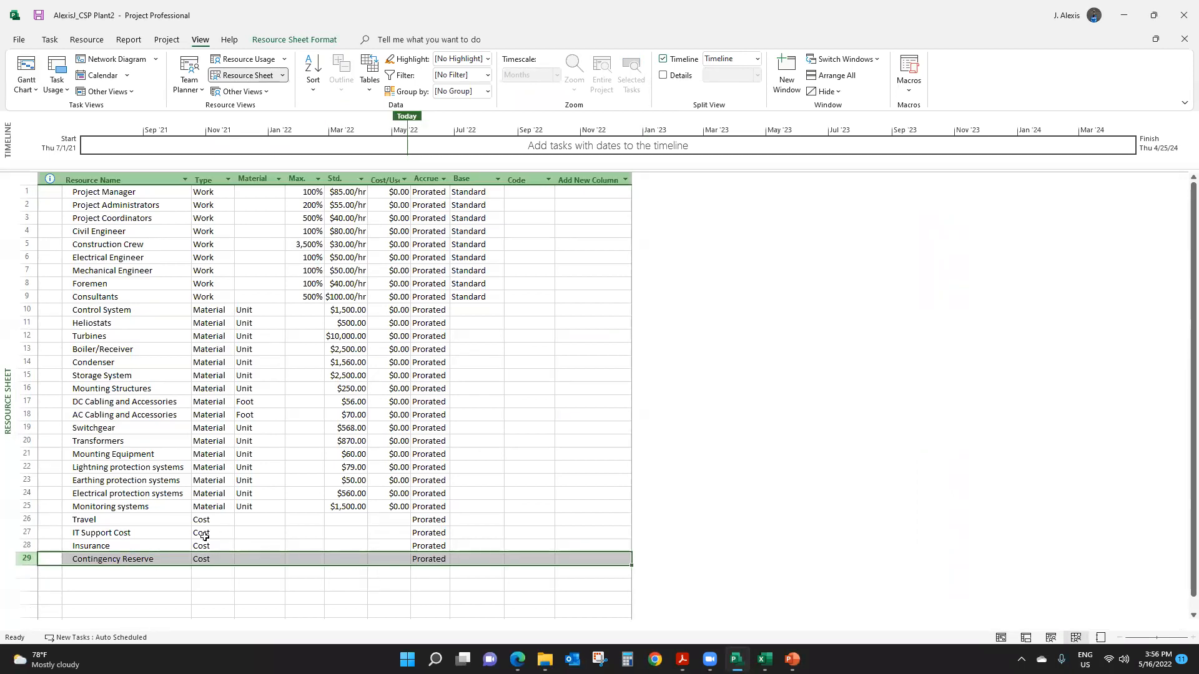
{"action": "left_click", "coordinate": [518, 181]}
{"action": "left_click", "coordinate": [517, 182]}
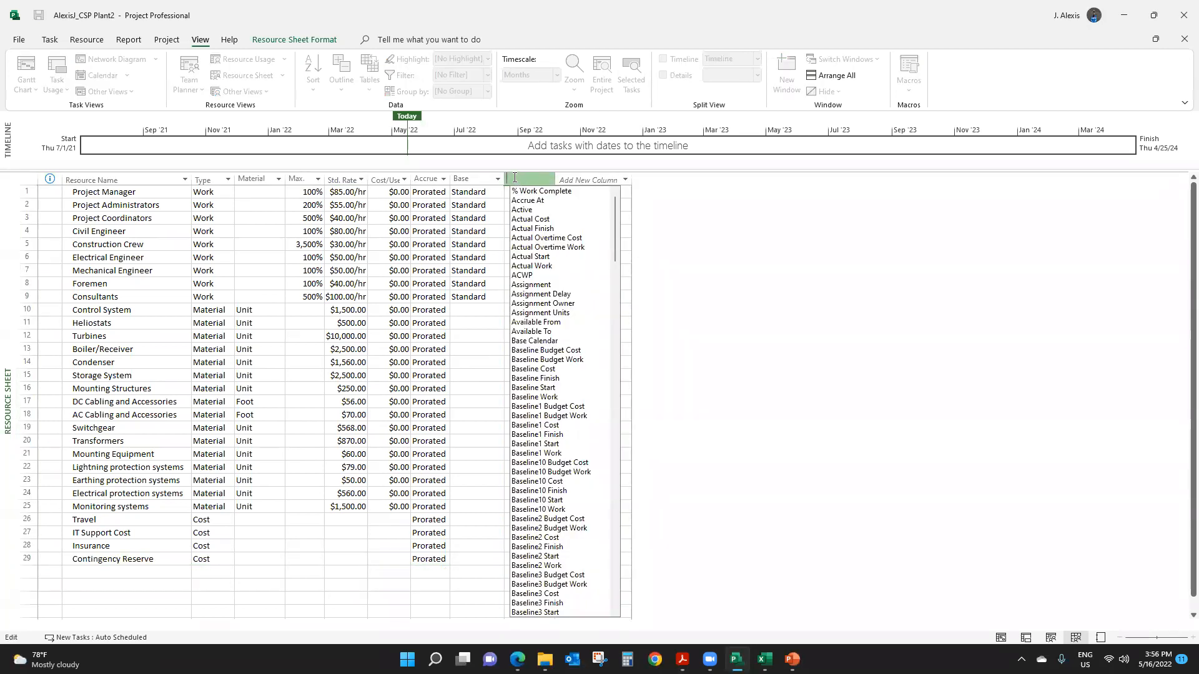
{"action": "type", "text": "cost"}
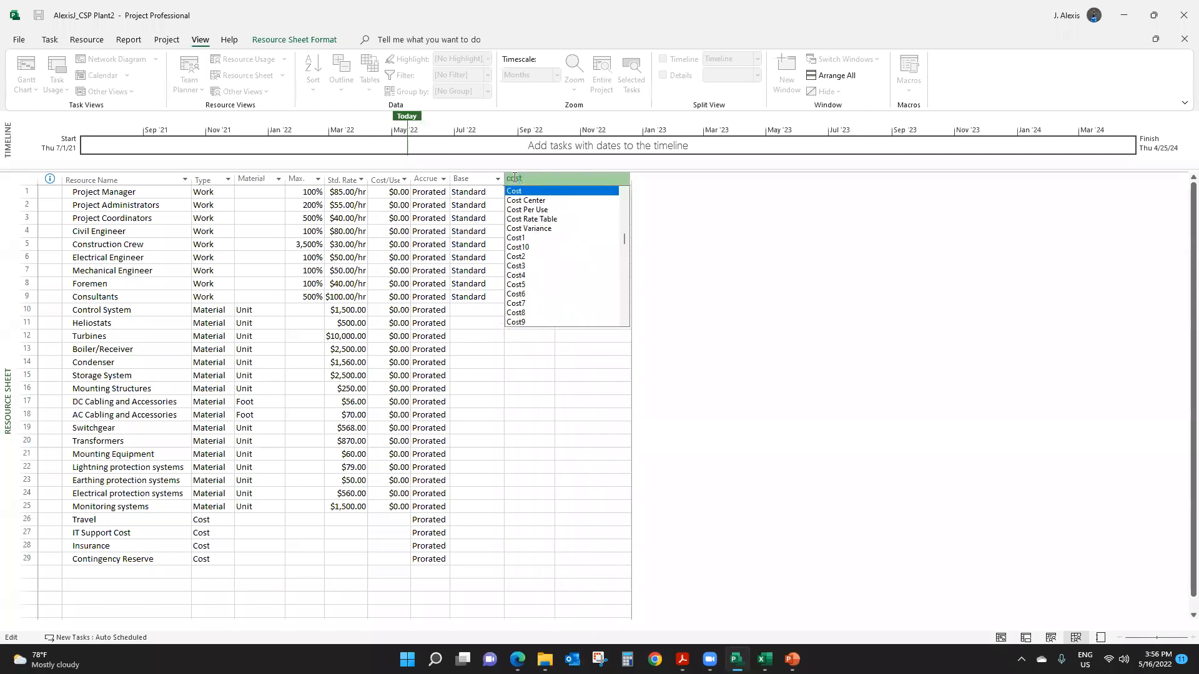
{"action": "key", "text": "Return"}
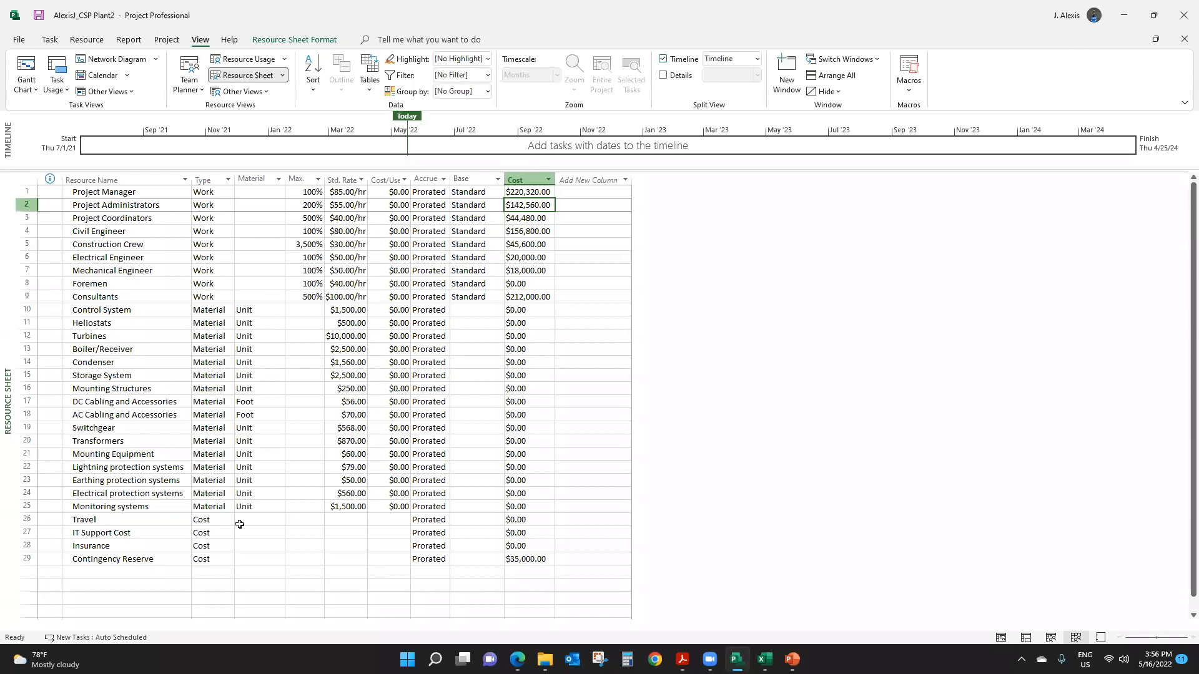
- Check the total cost of the Contingency Reserve resource in the resource sheet
{"action": "left_click", "coordinate": [26, 559]}
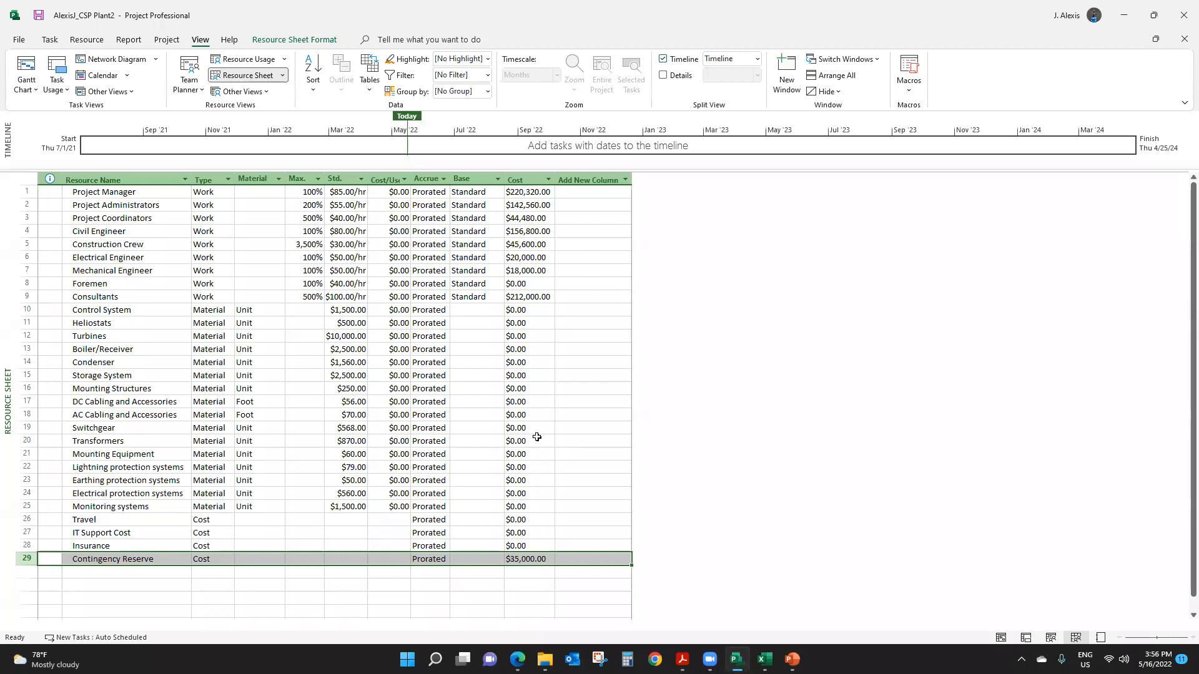
{"action": "left_click", "coordinate": [593, 349]}
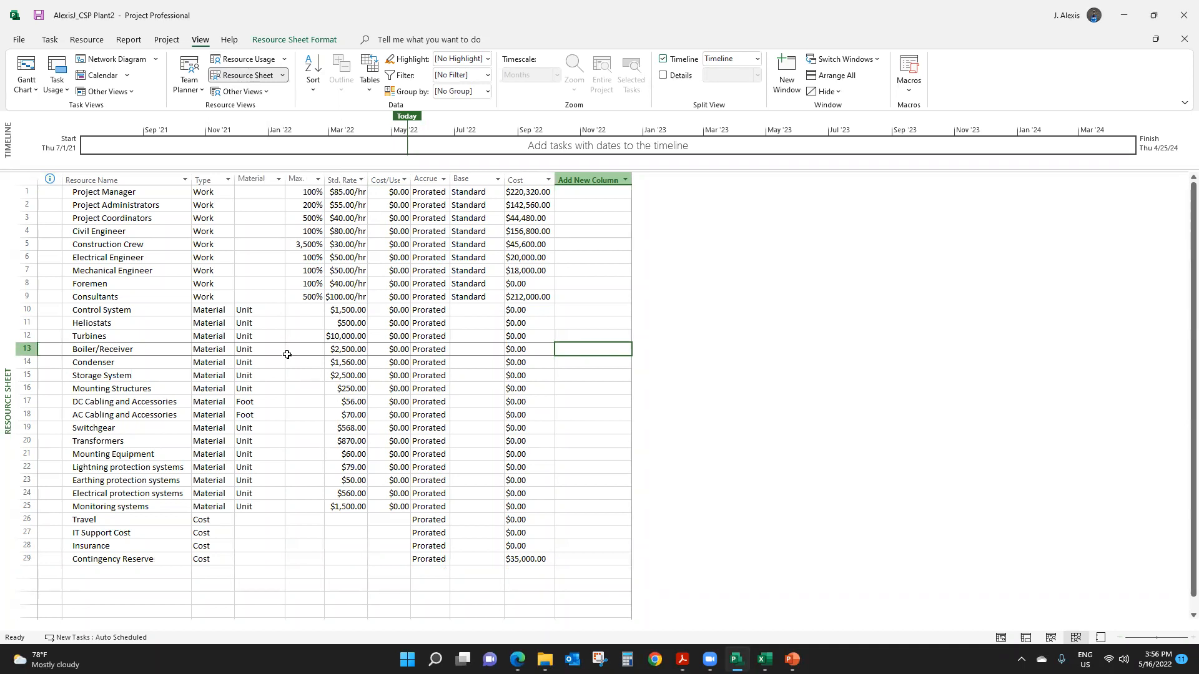
{"action": "left_click", "coordinate": [524, 561]}
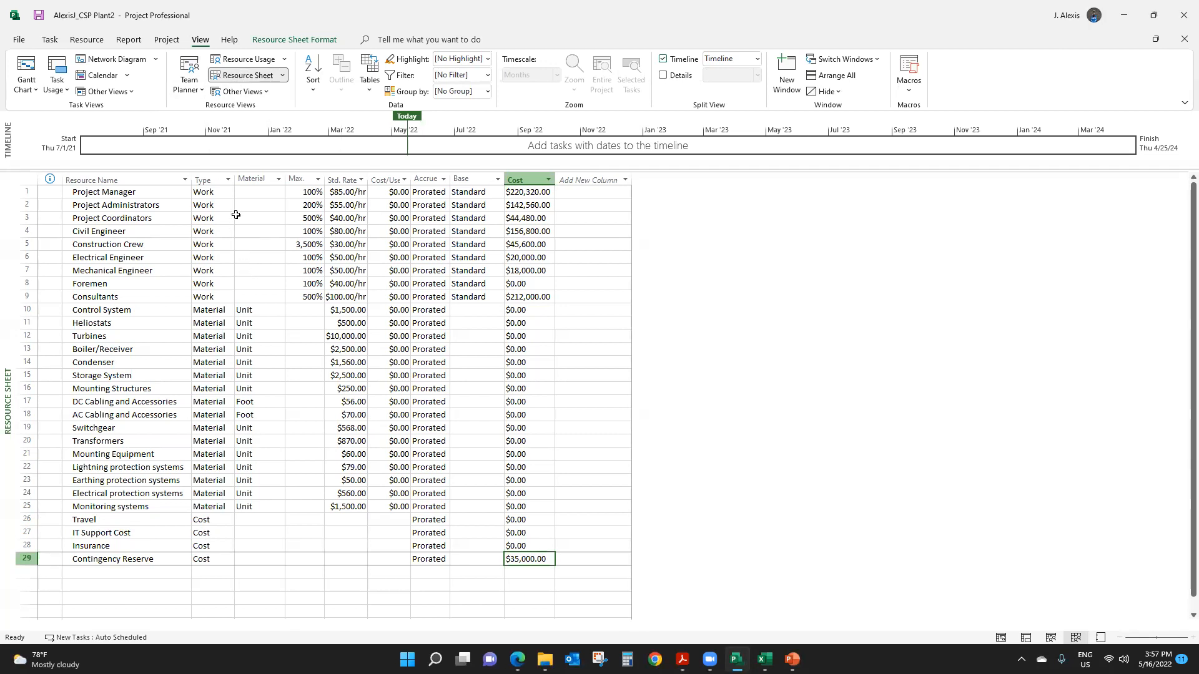
- Return from the resource sheet to the Tracking Gantt view
{"action": "left_click", "coordinate": [167, 40]}
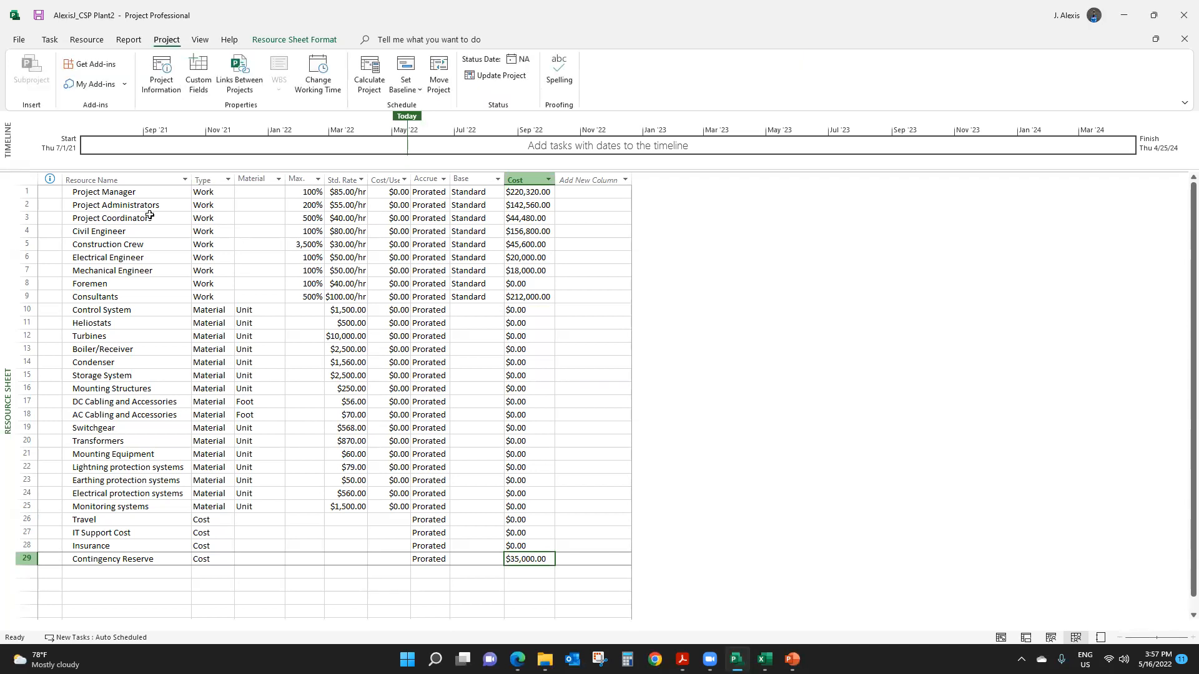
{"action": "left_click", "coordinate": [201, 41]}
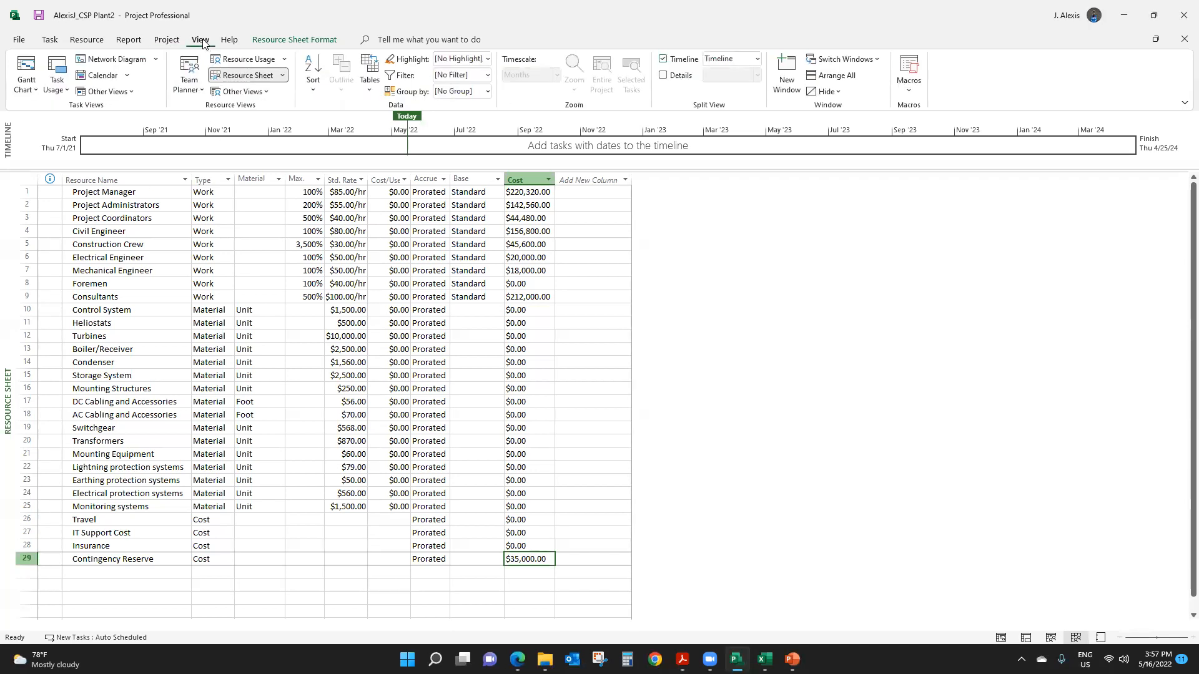
{"action": "left_click", "coordinate": [34, 88]}
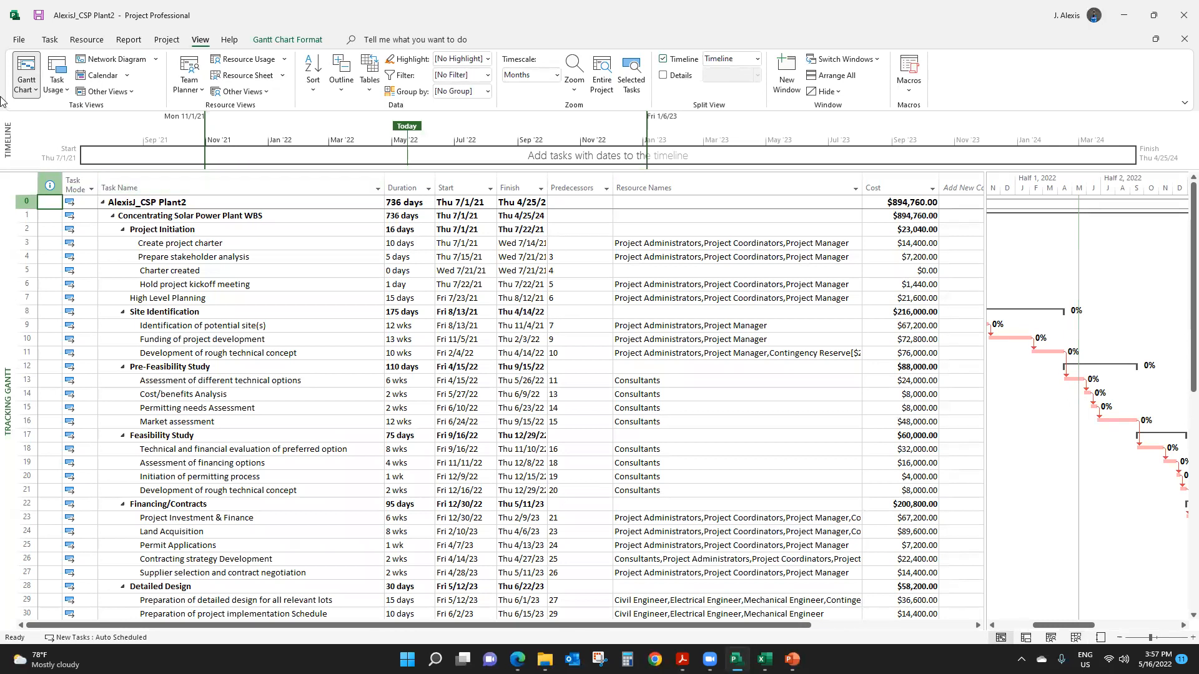
- Review the task bars in the Gantt Chart view with a wider chart area, and return to the Tracking Gantt view
{"action": "left_click", "coordinate": [35, 89]}
{"action": "left_click", "coordinate": [50, 129]}
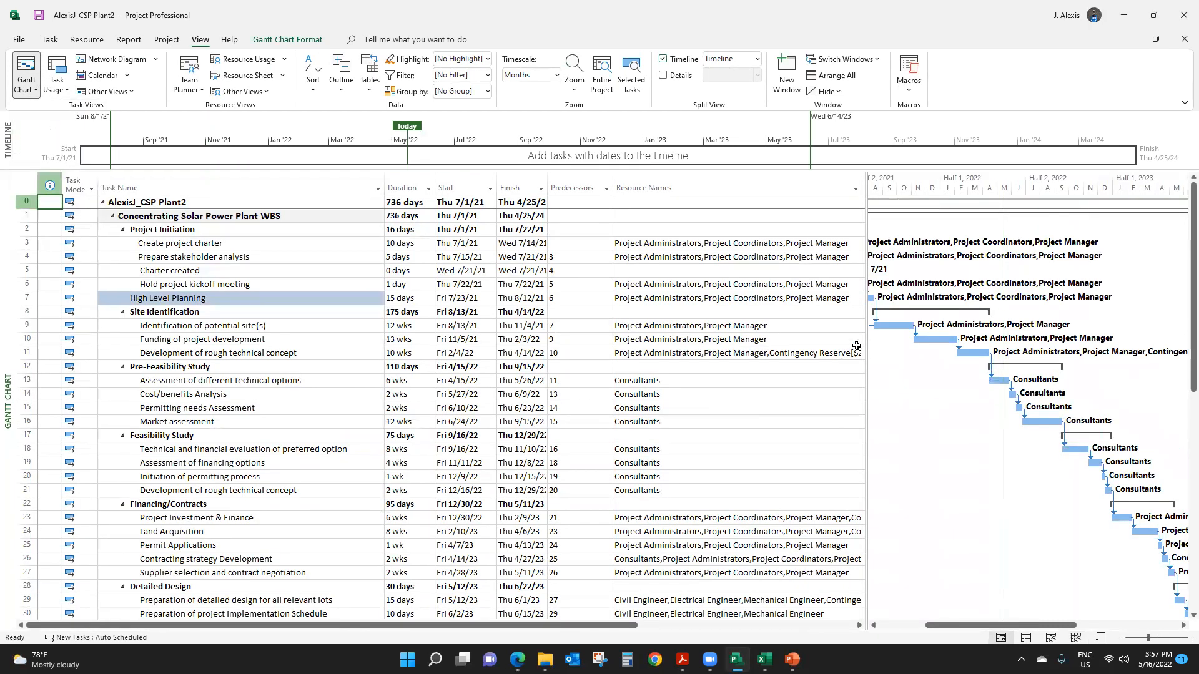
{"action": "left_click_drag", "start_coordinate": [866, 326], "coordinate": [828, 328]}
{"action": "scroll", "coordinate": [875, 343], "scroll_direction": "down", "scroll_amount": 9}
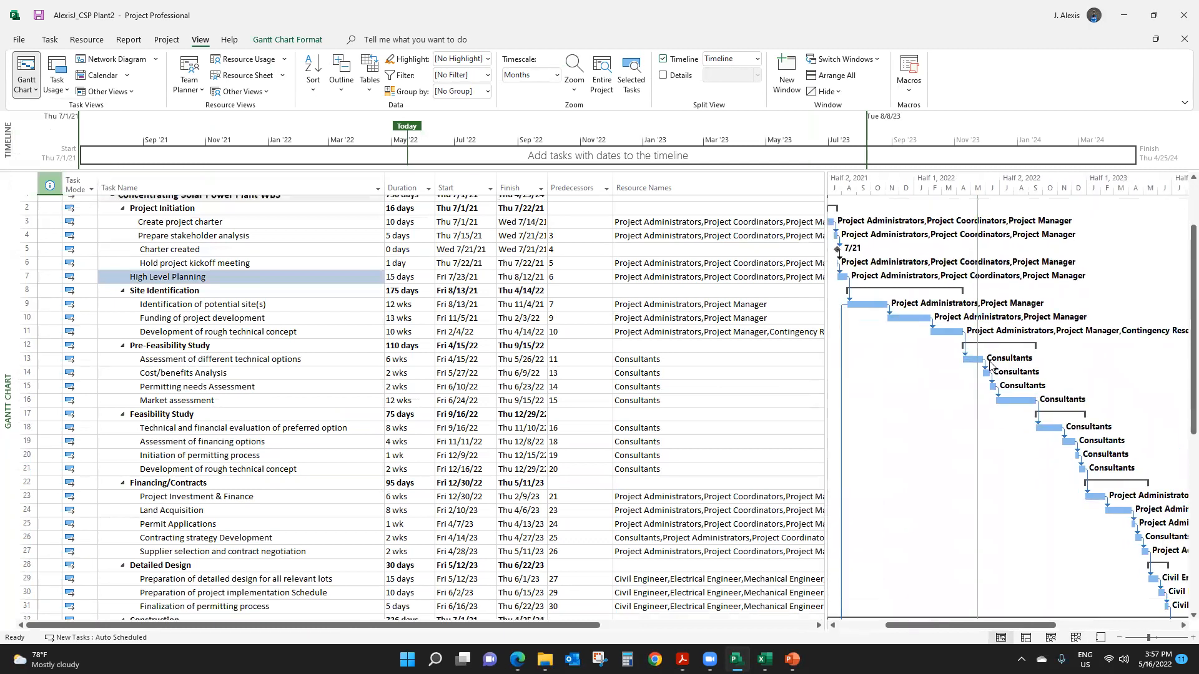
{"action": "scroll", "coordinate": [987, 383], "scroll_direction": "up", "scroll_amount": 3}
{"action": "scroll", "coordinate": [987, 382], "scroll_direction": "up", "scroll_amount": 6}
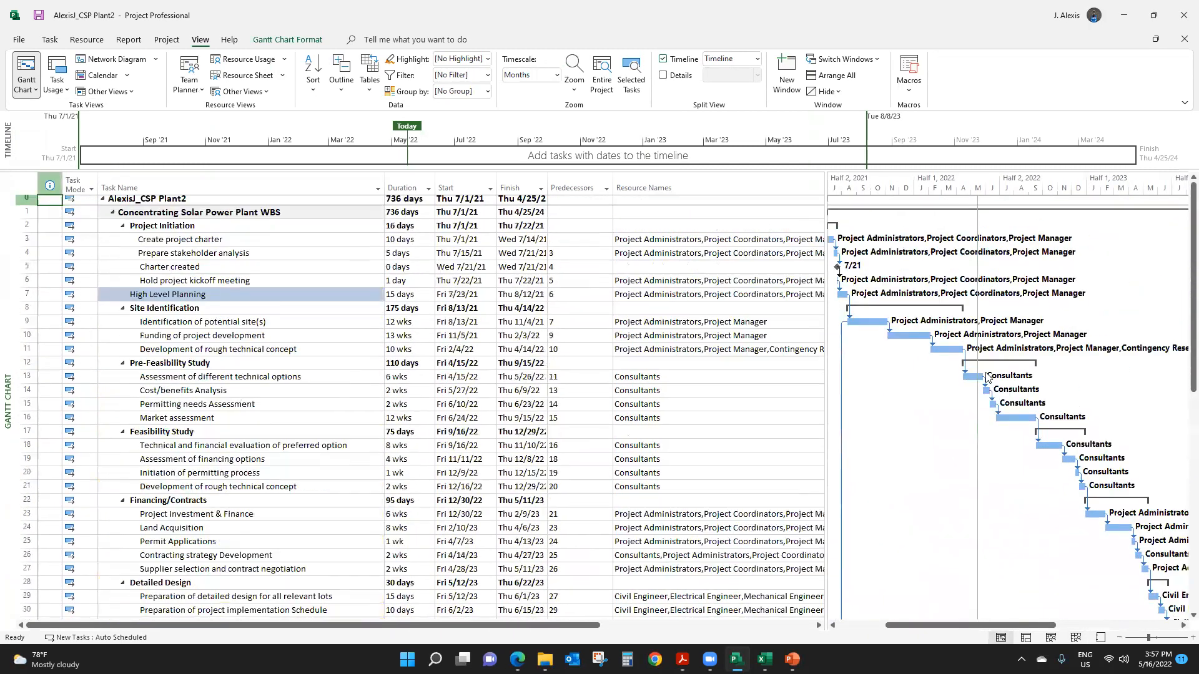
{"action": "left_click", "coordinate": [34, 91]}
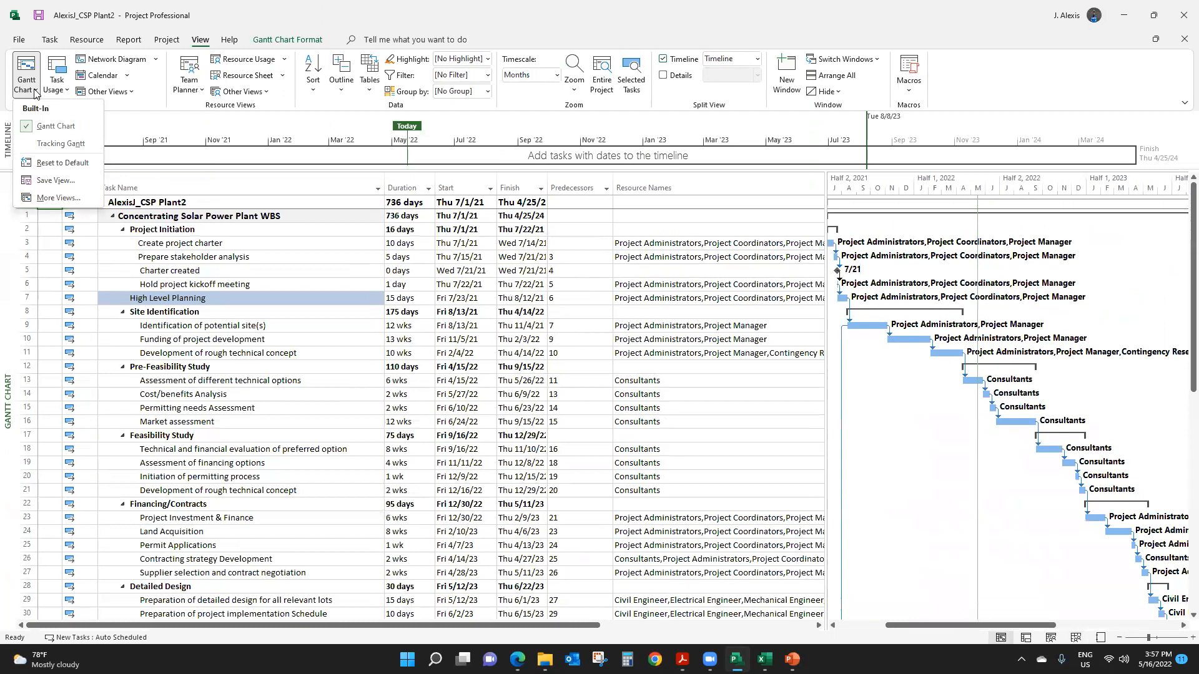
{"action": "left_click", "coordinate": [44, 143]}
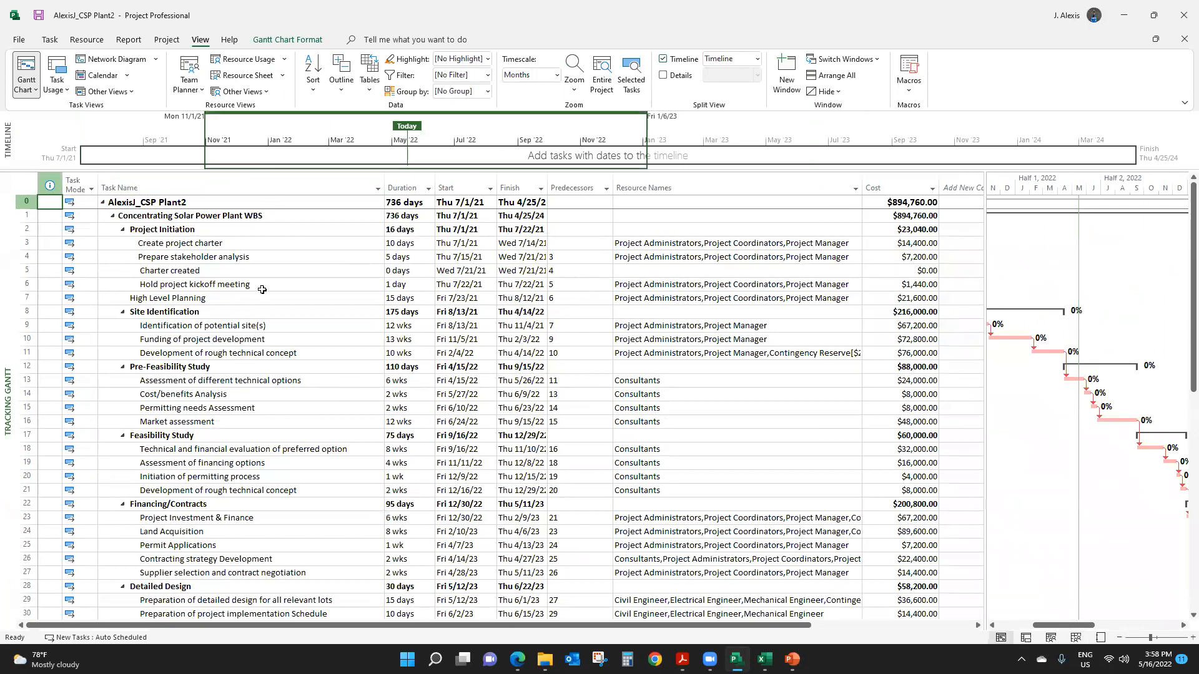
- Show the Resource Usage view to list the task assignments and work hours by resource
{"action": "left_click", "coordinate": [169, 41]}
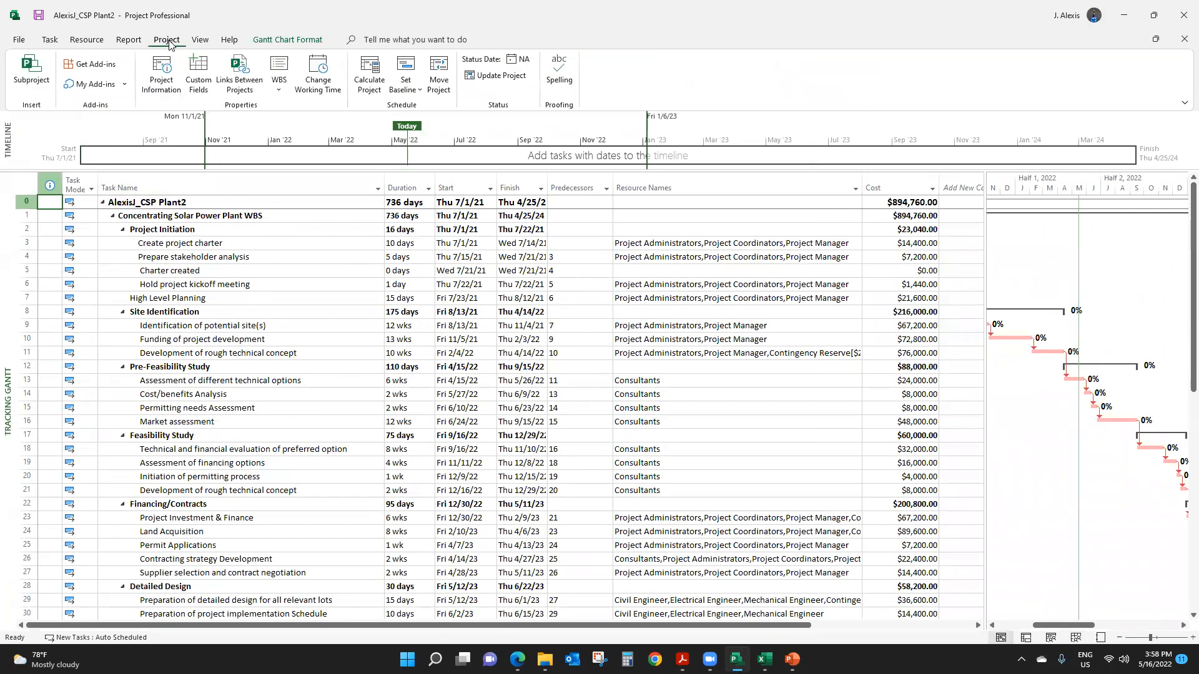
{"action": "left_click", "coordinate": [200, 40]}
{"action": "left_click", "coordinate": [243, 59]}
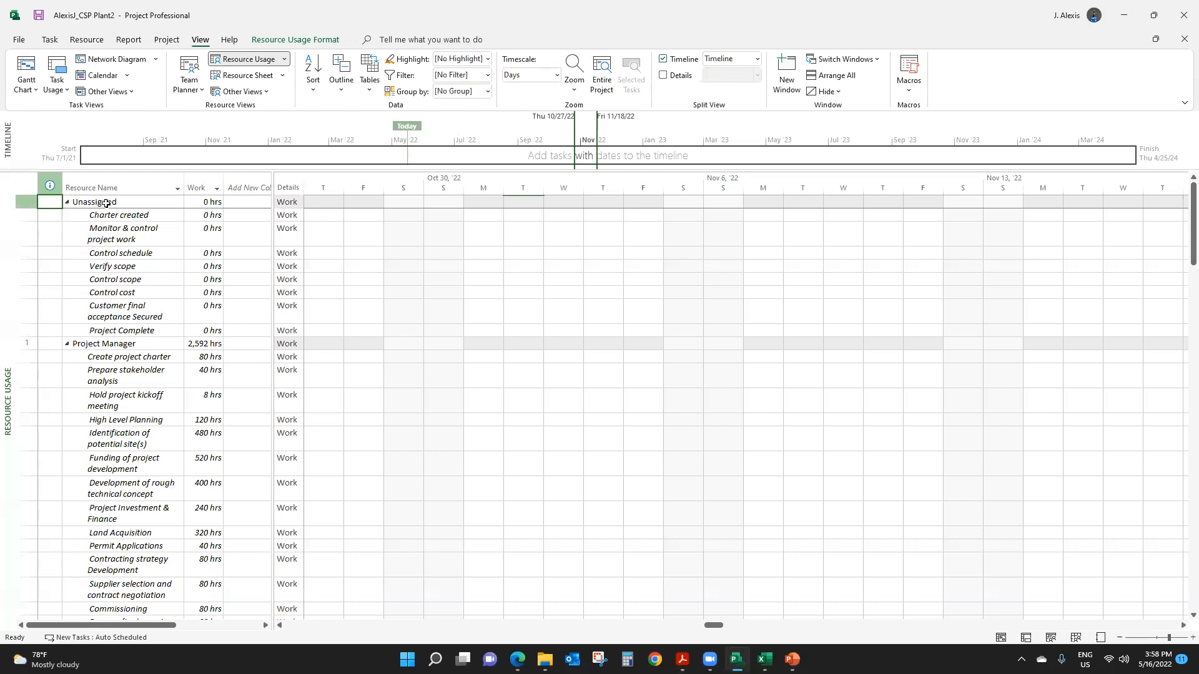
- Widen the Resource Name column so the full task names fit on one line
{"action": "left_click", "coordinate": [113, 253]}
{"action": "left_click_drag", "start_coordinate": [113, 253], "coordinate": [167, 291]}
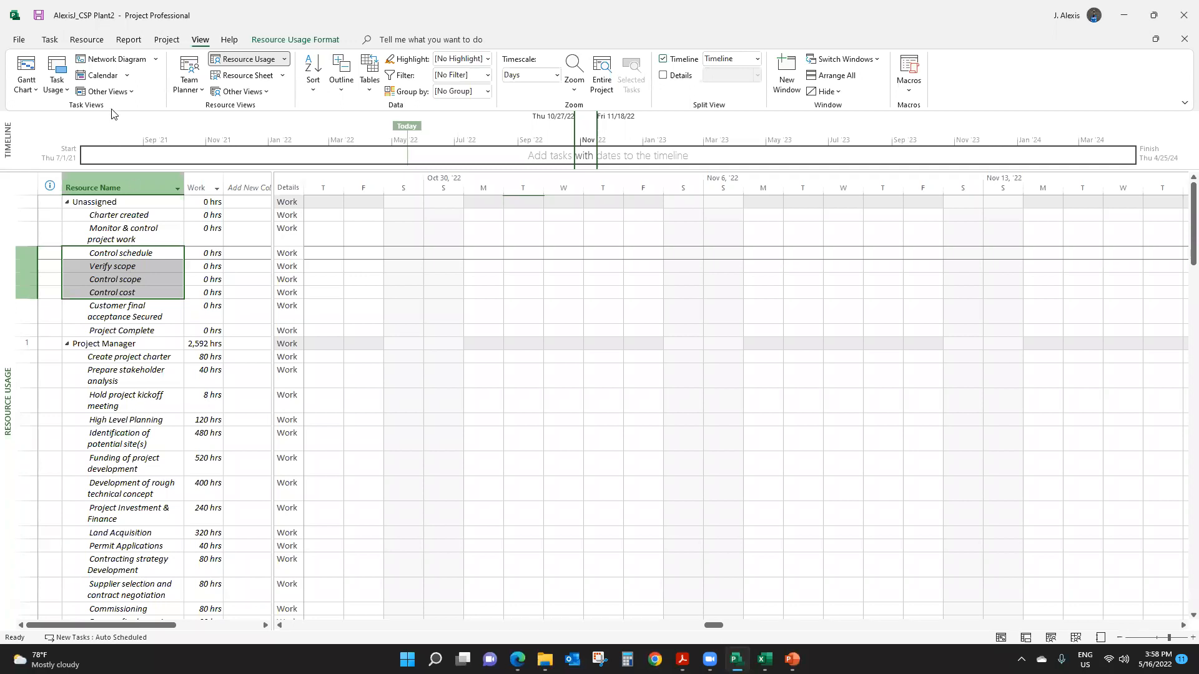
{"action": "left_click_drag", "start_coordinate": [185, 181], "coordinate": [295, 217]}
- Highlight the unassigned tasks from Monitor & control project work through Control cost with a yellow background
{"action": "left_click_drag", "start_coordinate": [153, 218], "coordinate": [161, 280]}
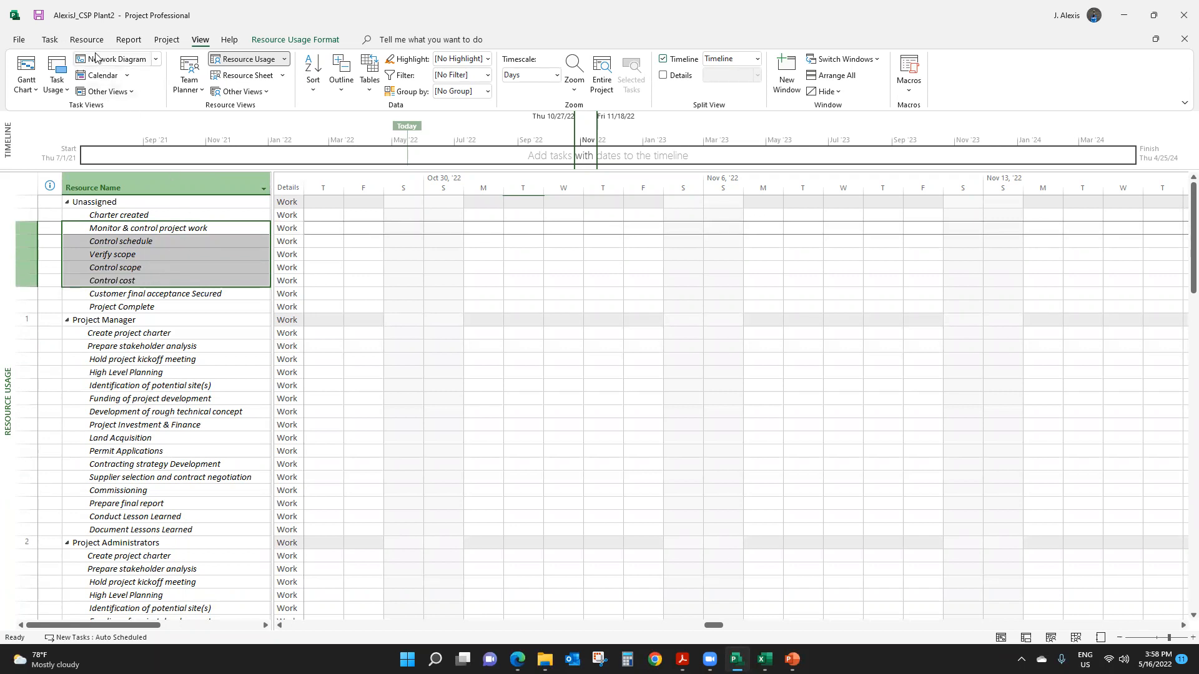
{"action": "left_click", "coordinate": [50, 40]}
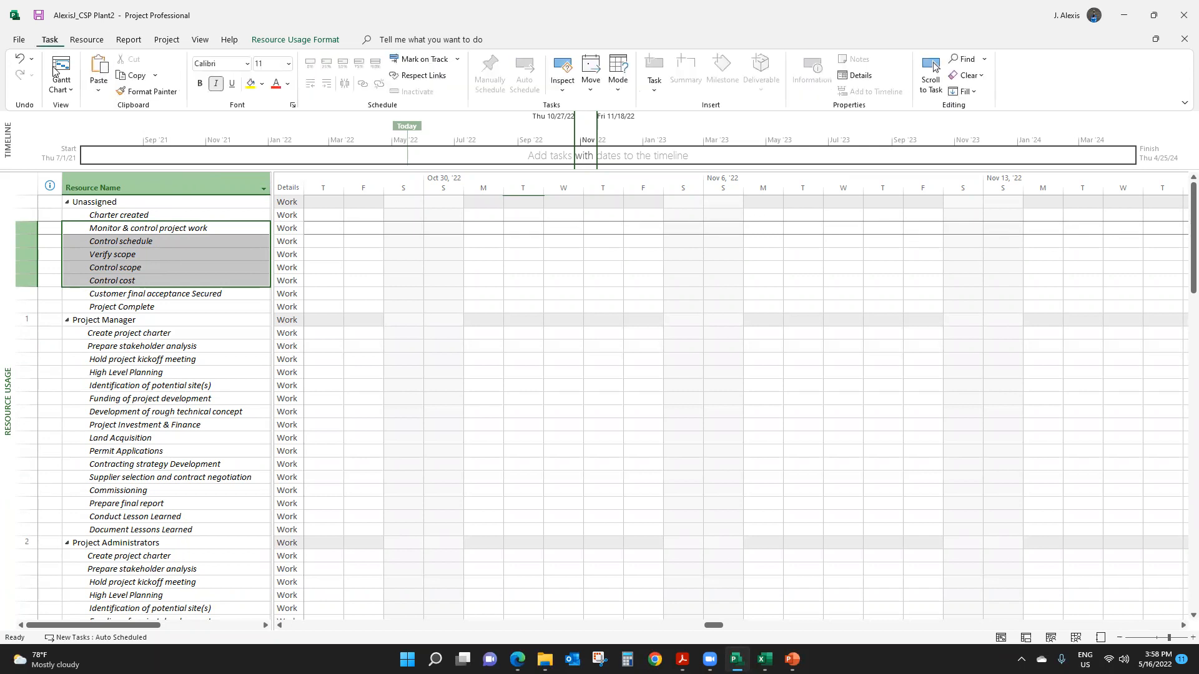
{"action": "left_click", "coordinate": [289, 85]}
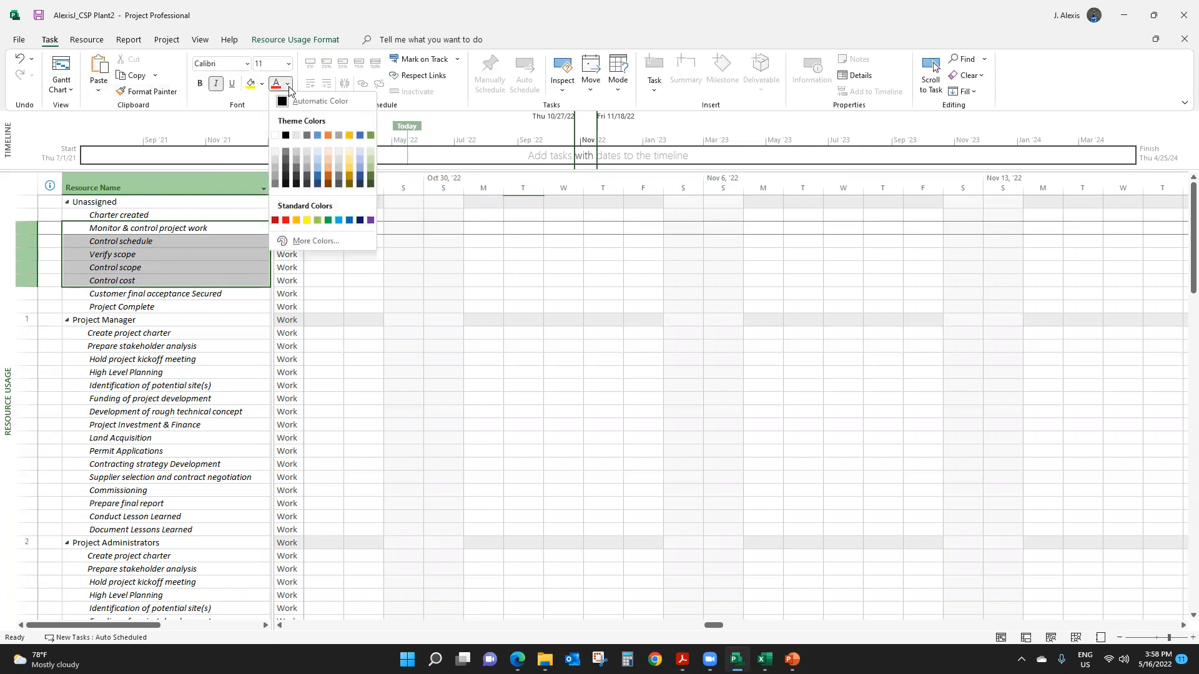
{"action": "left_click", "coordinate": [250, 83]}
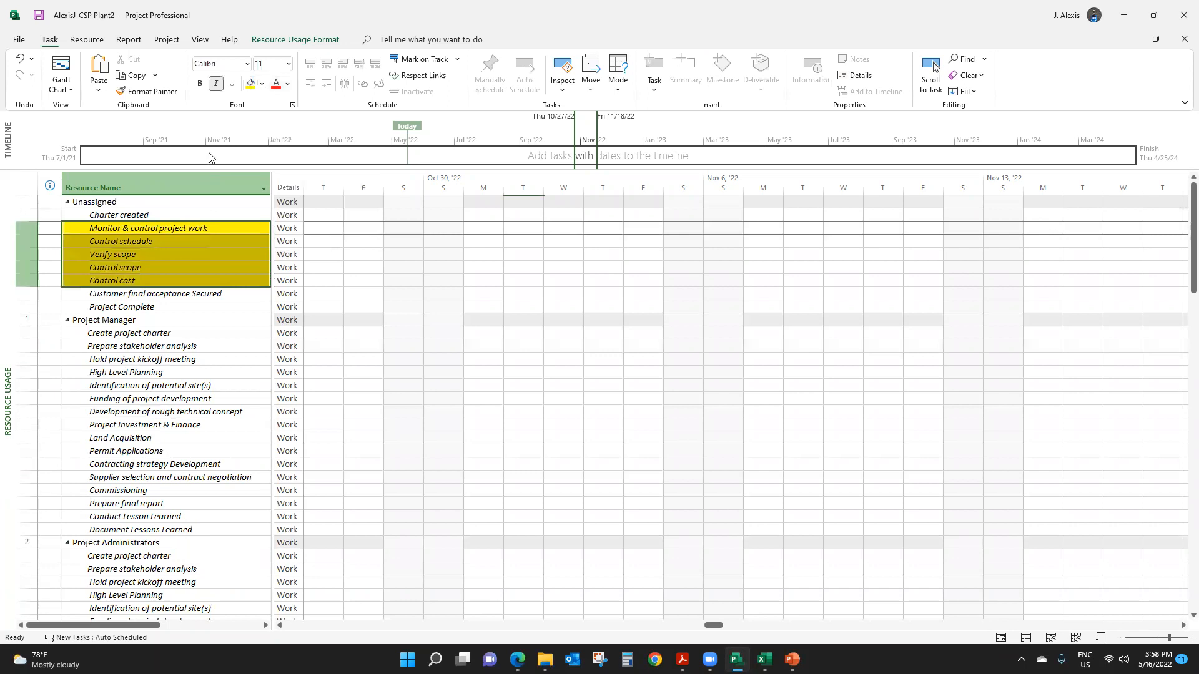
{"action": "left_click", "coordinate": [142, 316]}
- Highlight the unassigned milestones Charter created, Customer final acceptance Secured and Project Complete with a green background
{"action": "left_click", "coordinate": [156, 215]}
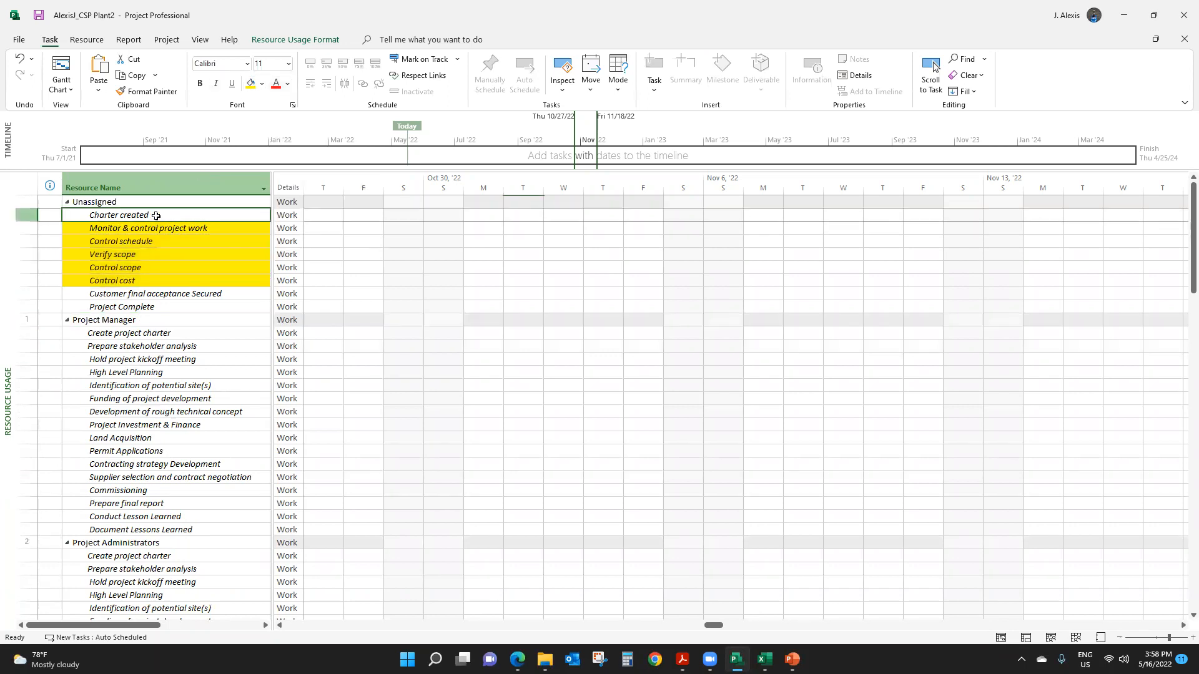
{"action": "mouse_move", "coordinate": [156, 215]}
{"action": "left_mouse_down"}
{"action": "mouse_move", "coordinate": [161, 229]}
{"action": "mouse_move", "coordinate": [165, 215]}
{"action": "left_mouse_up"}
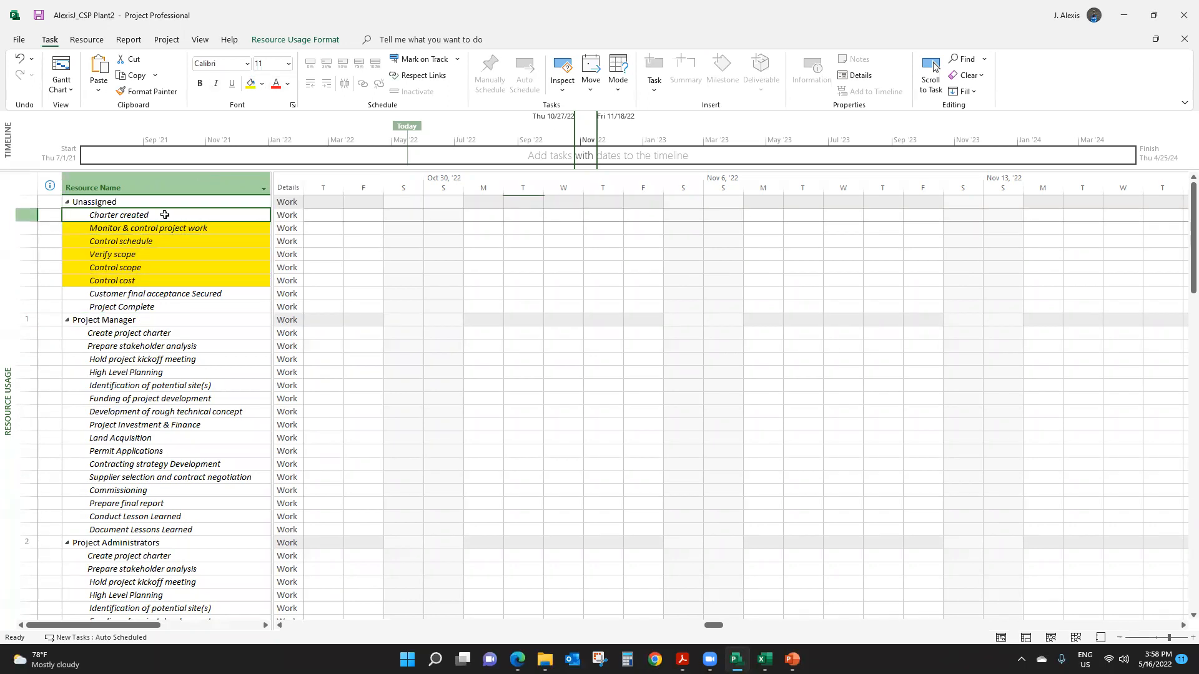
{"action": "left_click", "coordinate": [261, 84]}
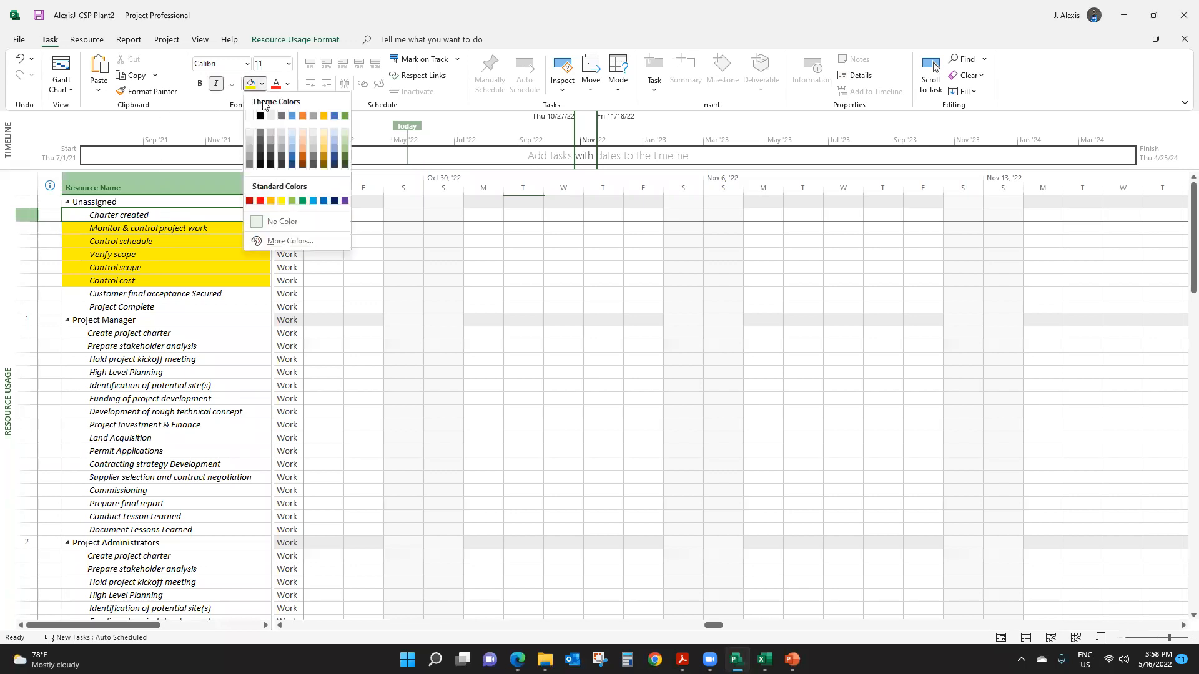
{"action": "left_click", "coordinate": [302, 201]}
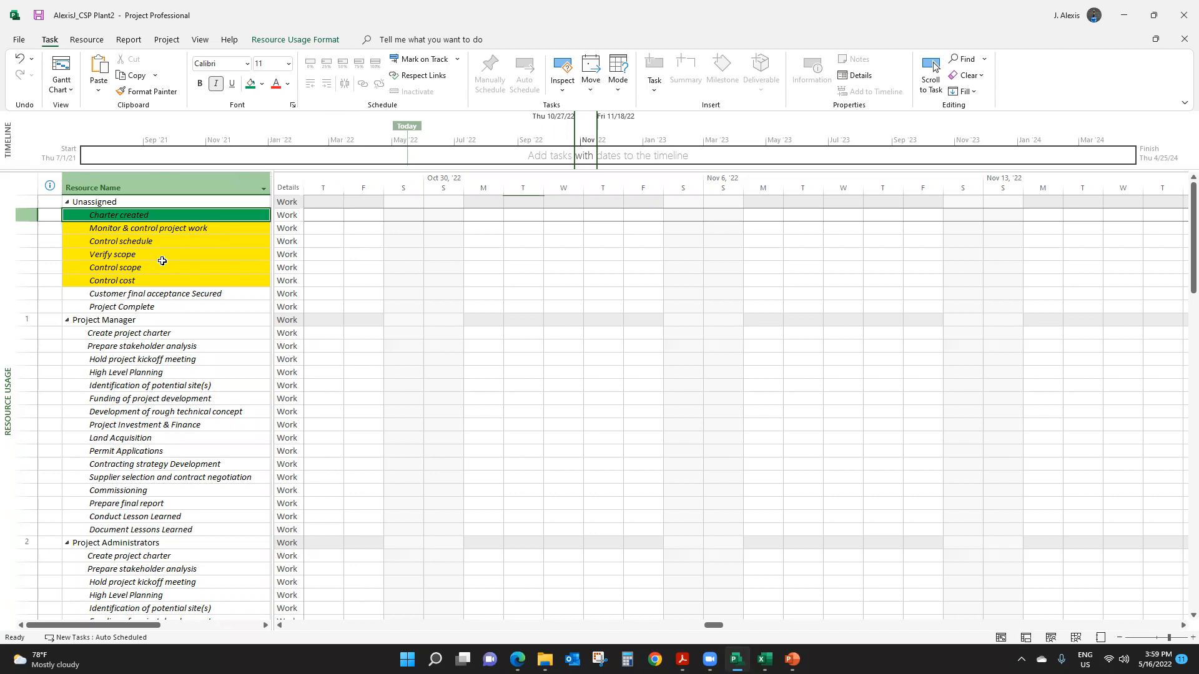
{"action": "left_click", "coordinate": [139, 292]}
{"action": "left_click_drag", "start_coordinate": [138, 292], "coordinate": [142, 307]}
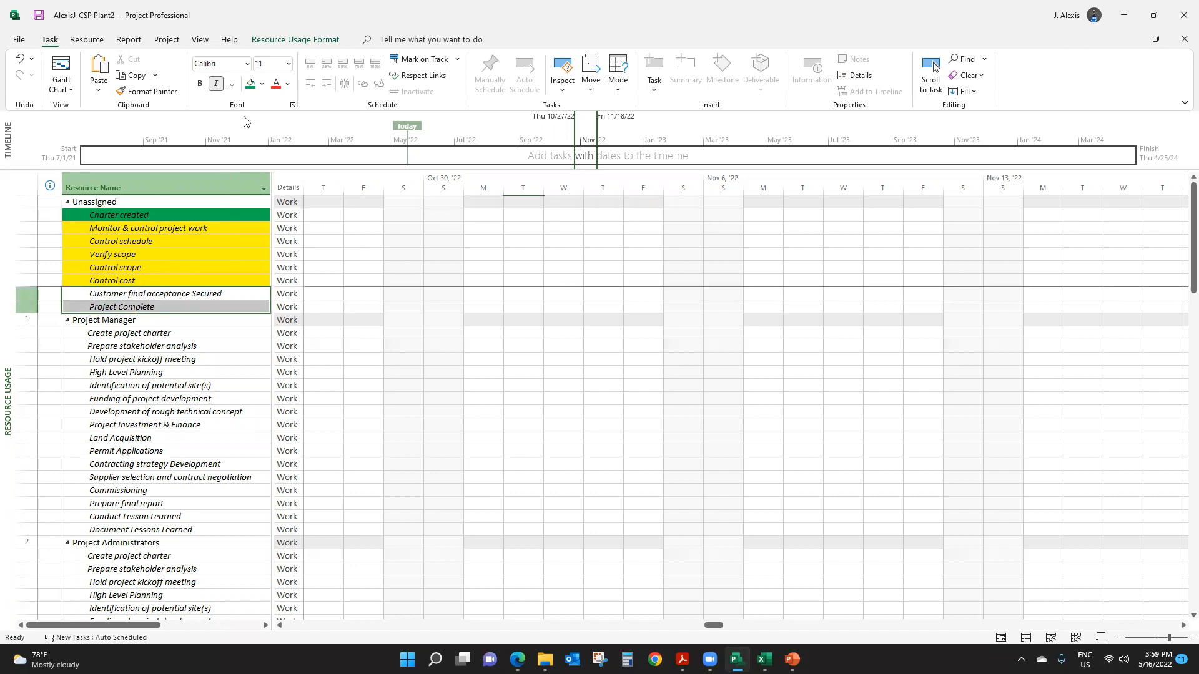
{"action": "left_click", "coordinate": [250, 83]}
{"action": "left_click", "coordinate": [152, 215]}
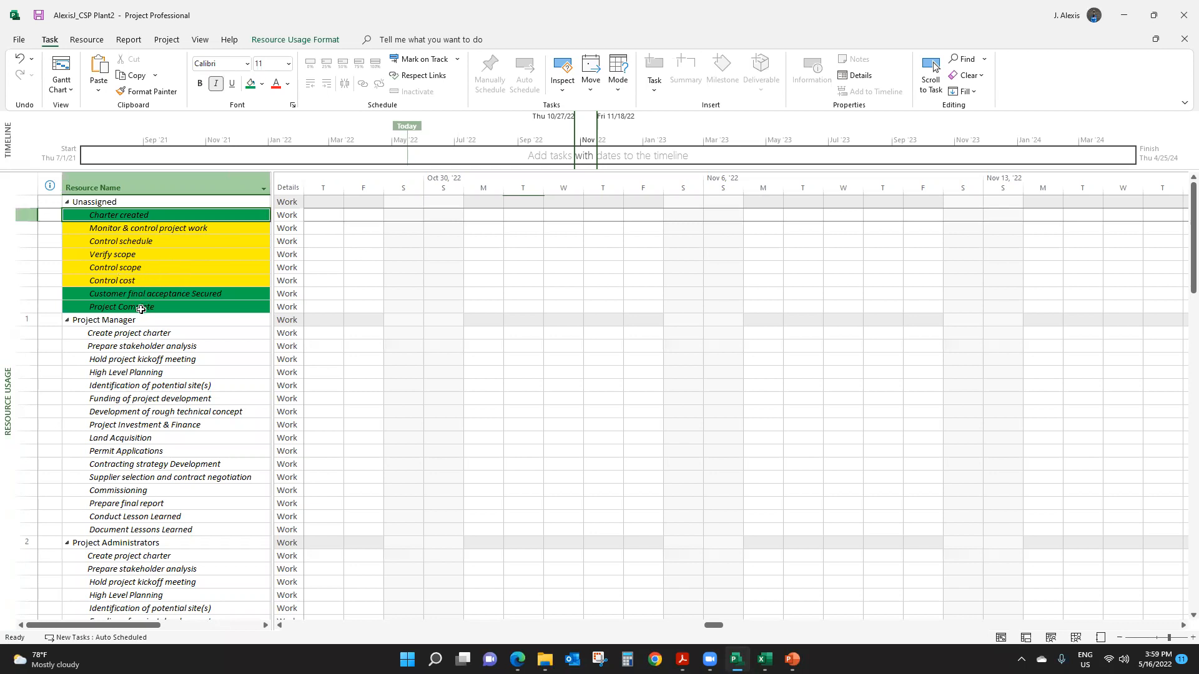
- Return from the Resource Usage view to the Tracking Gantt view and show the top of the task list
{"action": "left_click_drag", "start_coordinate": [139, 233], "coordinate": [142, 280]}
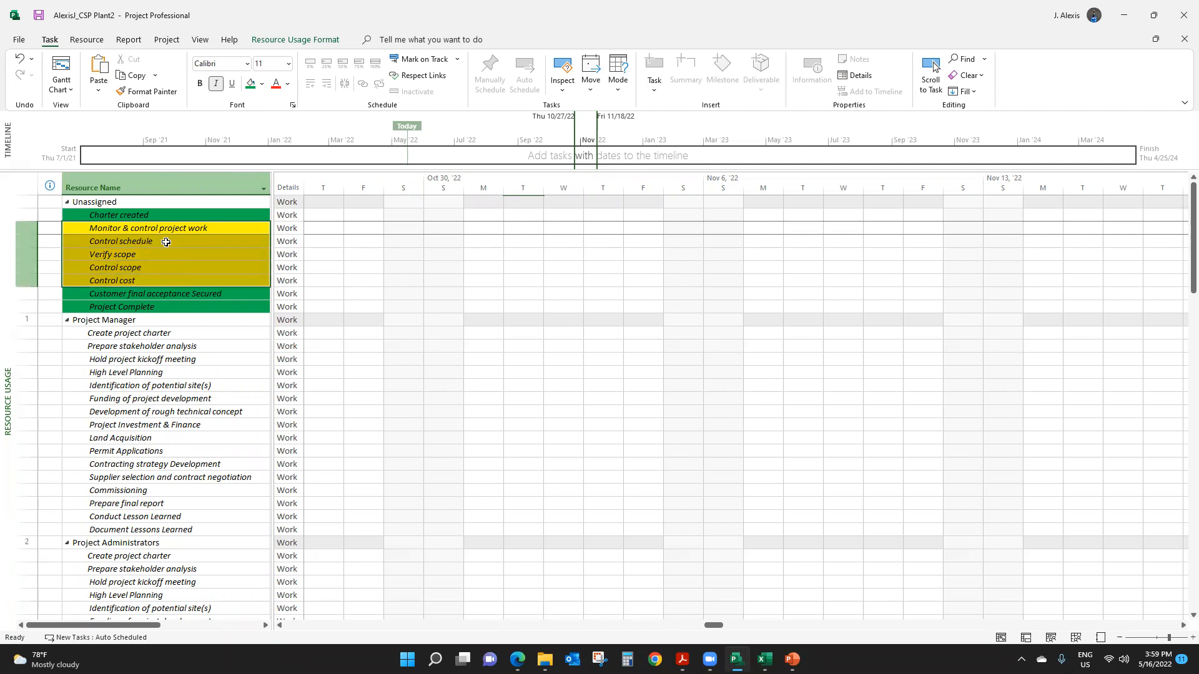
{"action": "left_click", "coordinate": [201, 40]}
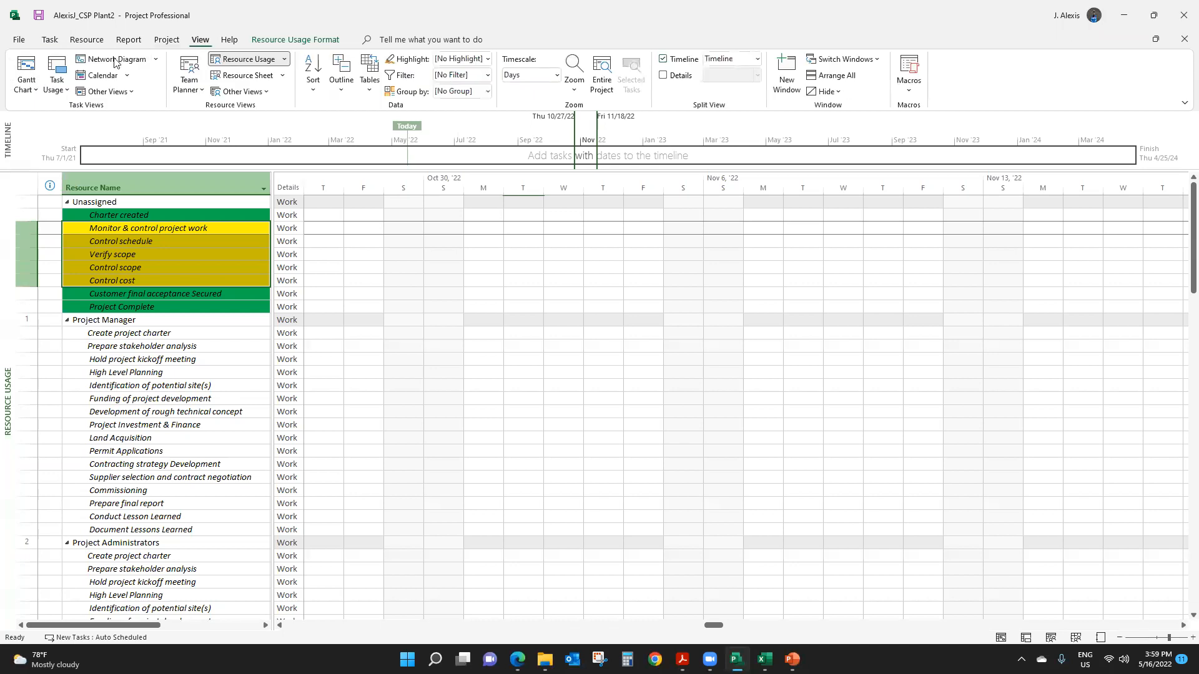
{"action": "left_click", "coordinate": [26, 72]}
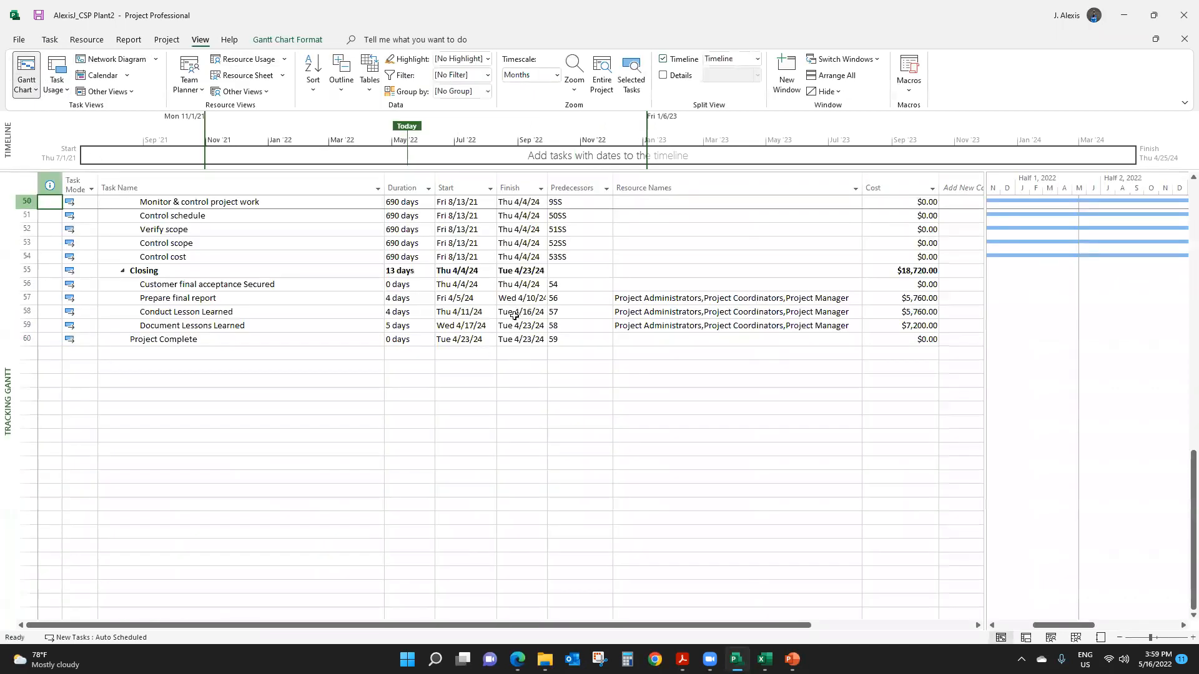
{"action": "scroll", "coordinate": [508, 308], "scroll_direction": "up", "scroll_amount": 15}
{"action": "scroll", "coordinate": [447, 265], "scroll_direction": "down", "scroll_amount": 1}
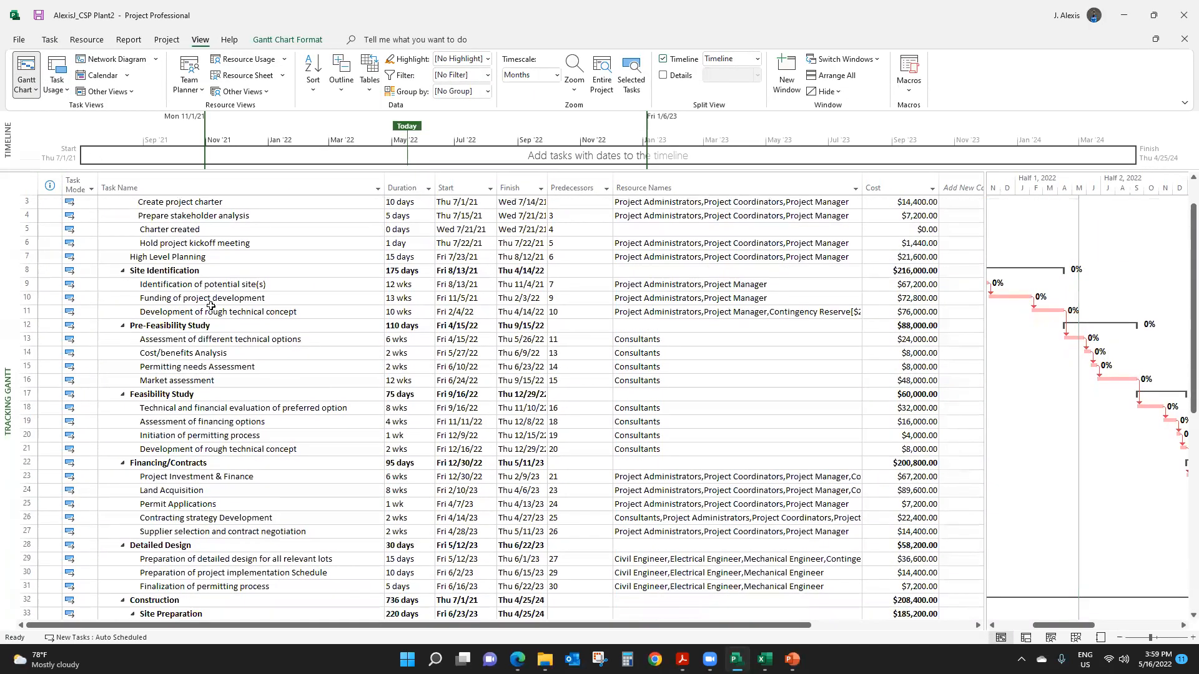
{"action": "scroll", "coordinate": [295, 284], "scroll_direction": "up", "scroll_amount": 2}
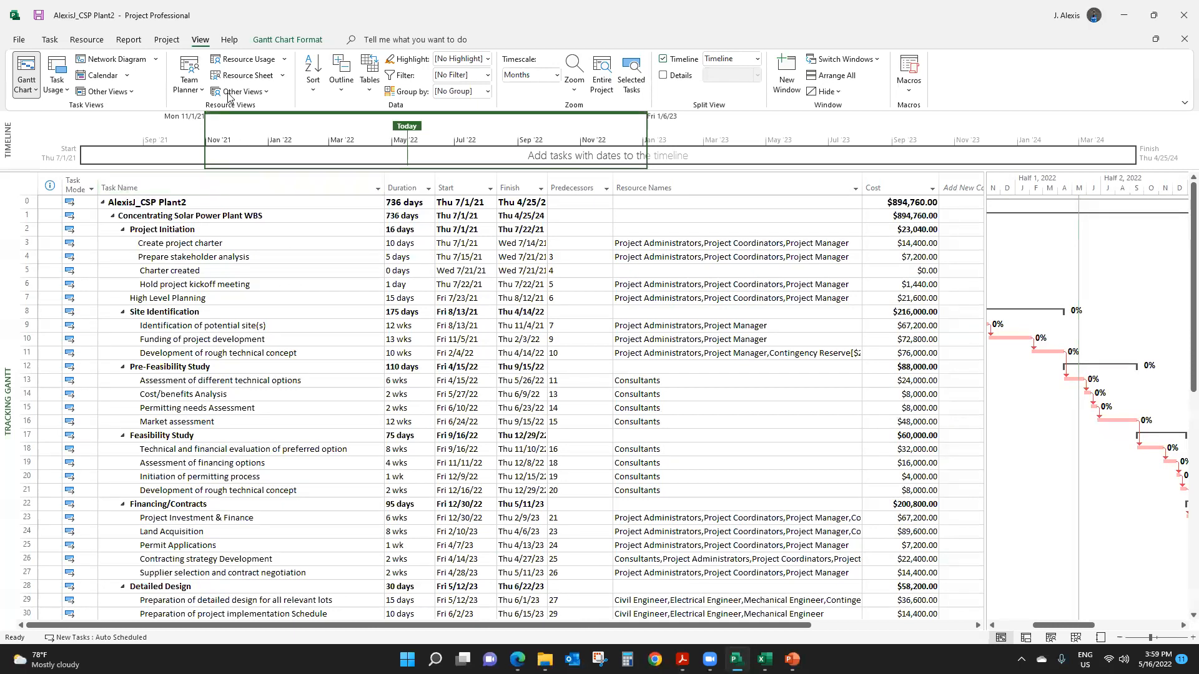
- Set the default Baseline for the entire project
{"action": "left_click", "coordinate": [166, 40]}
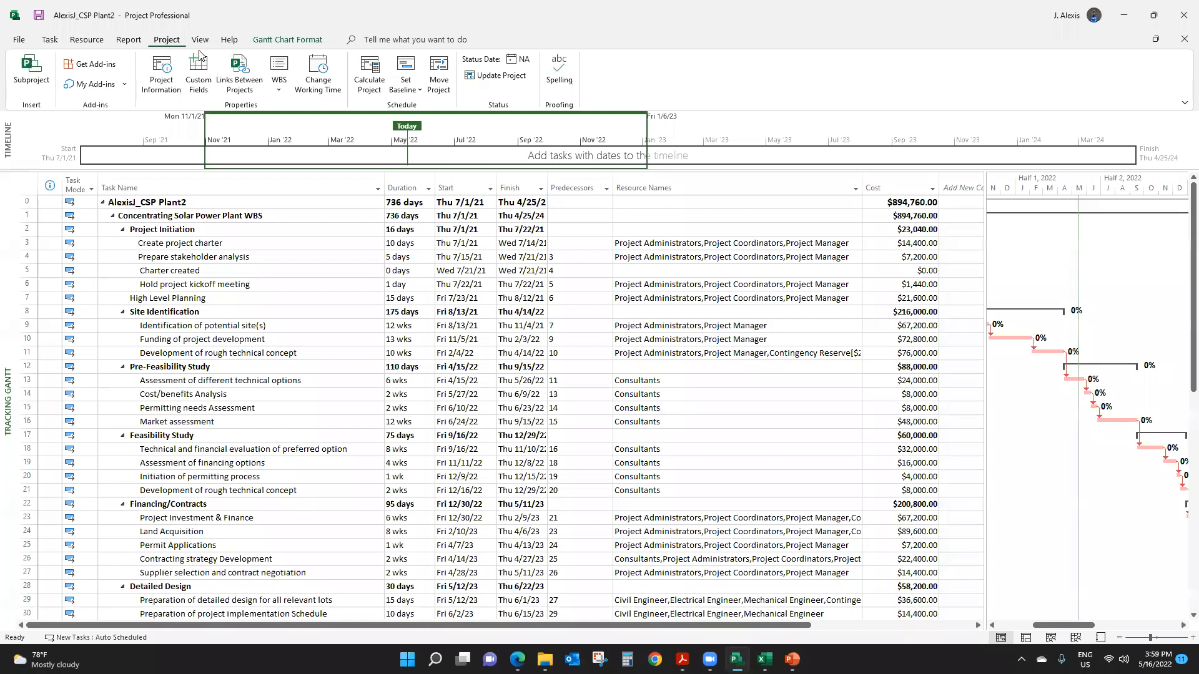
{"action": "left_click", "coordinate": [422, 90]}
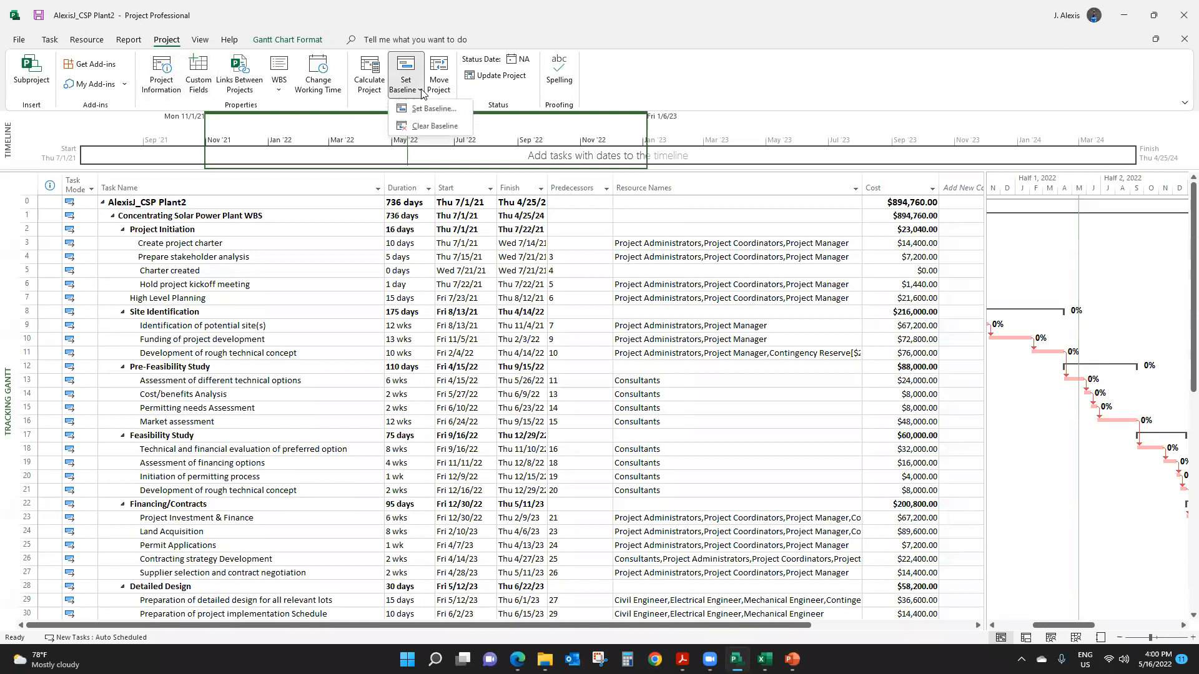
{"action": "left_click", "coordinate": [162, 43]}
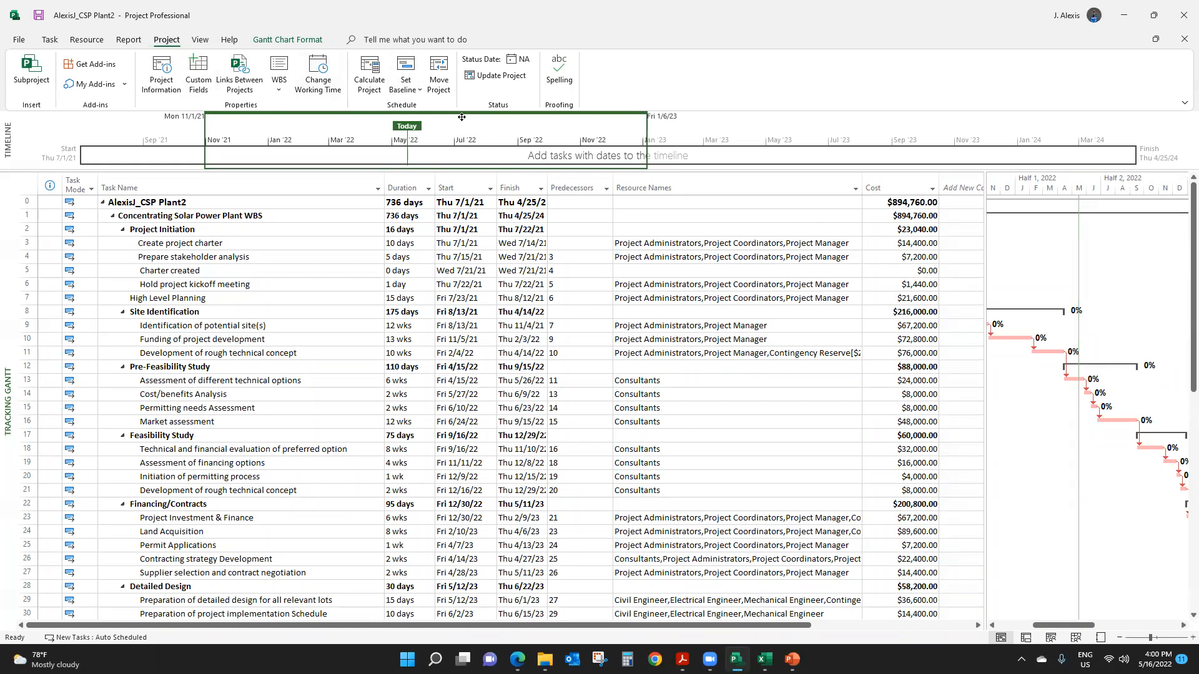
{"action": "left_click", "coordinate": [421, 91]}
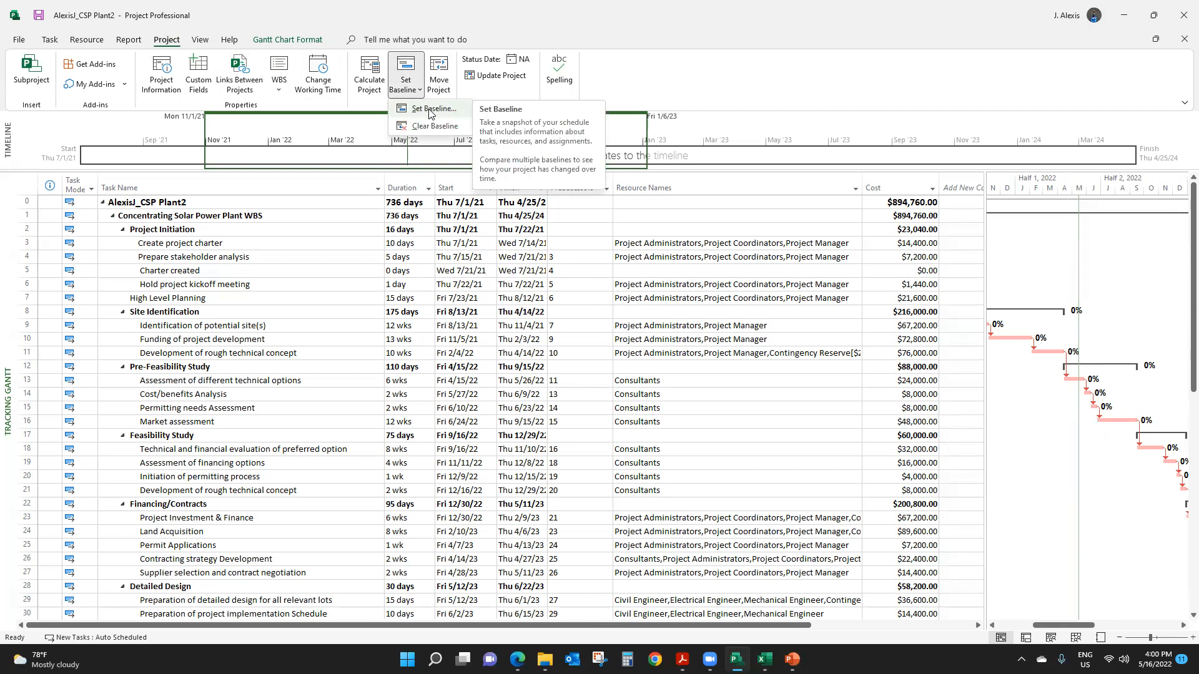
{"action": "left_click", "coordinate": [429, 110]}
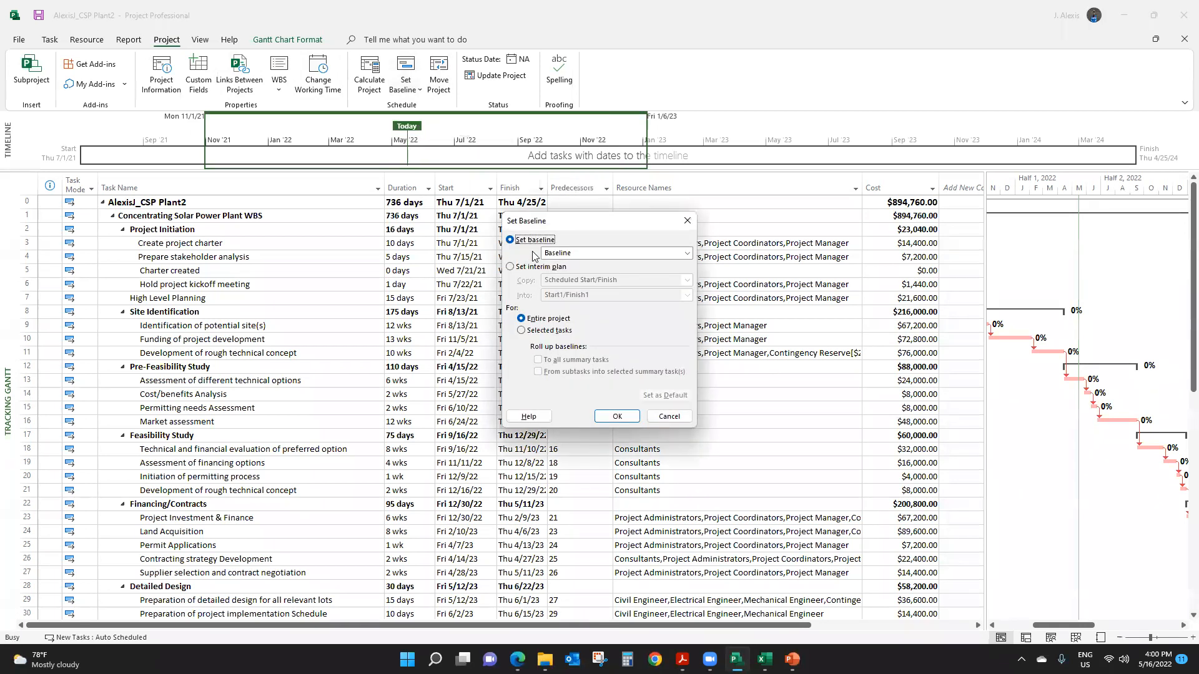
{"action": "left_click", "coordinate": [620, 422]}
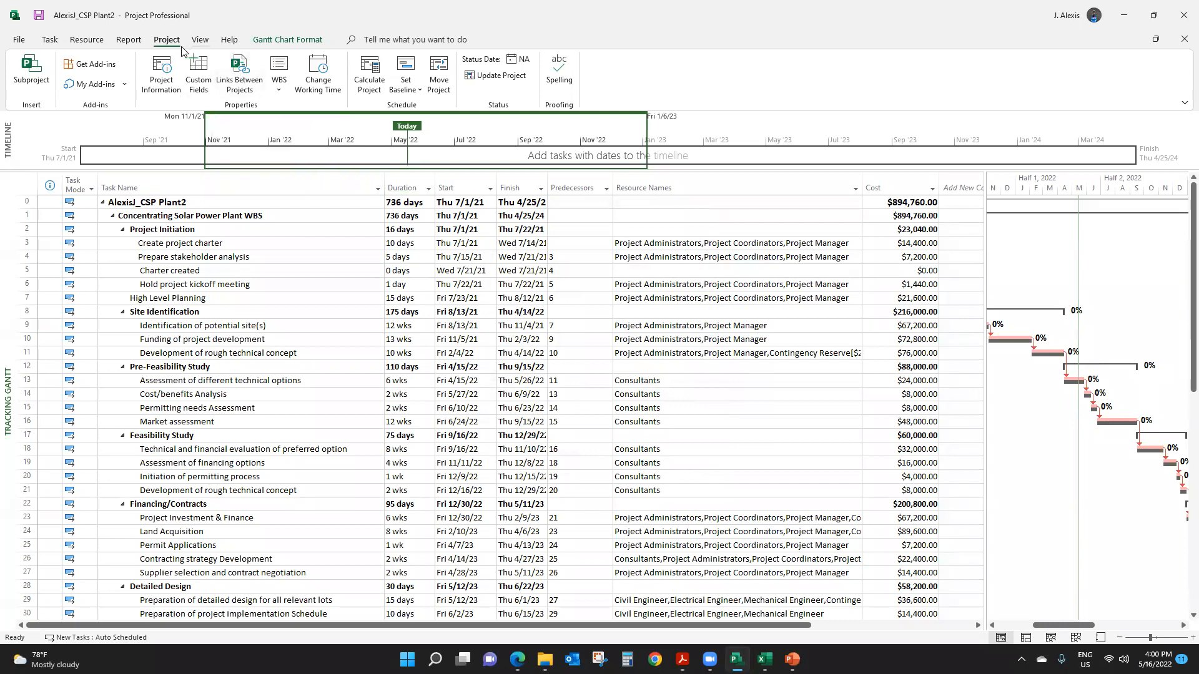
{"action": "left_click", "coordinate": [421, 93]}
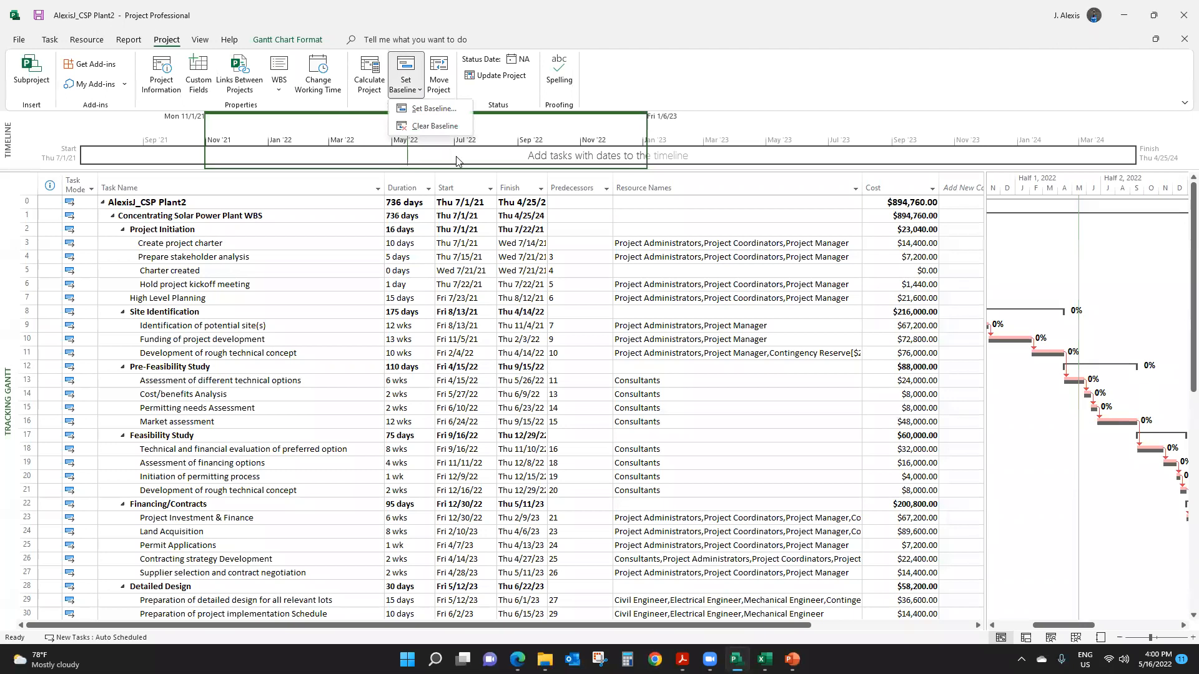
{"action": "left_click", "coordinate": [496, 377]}
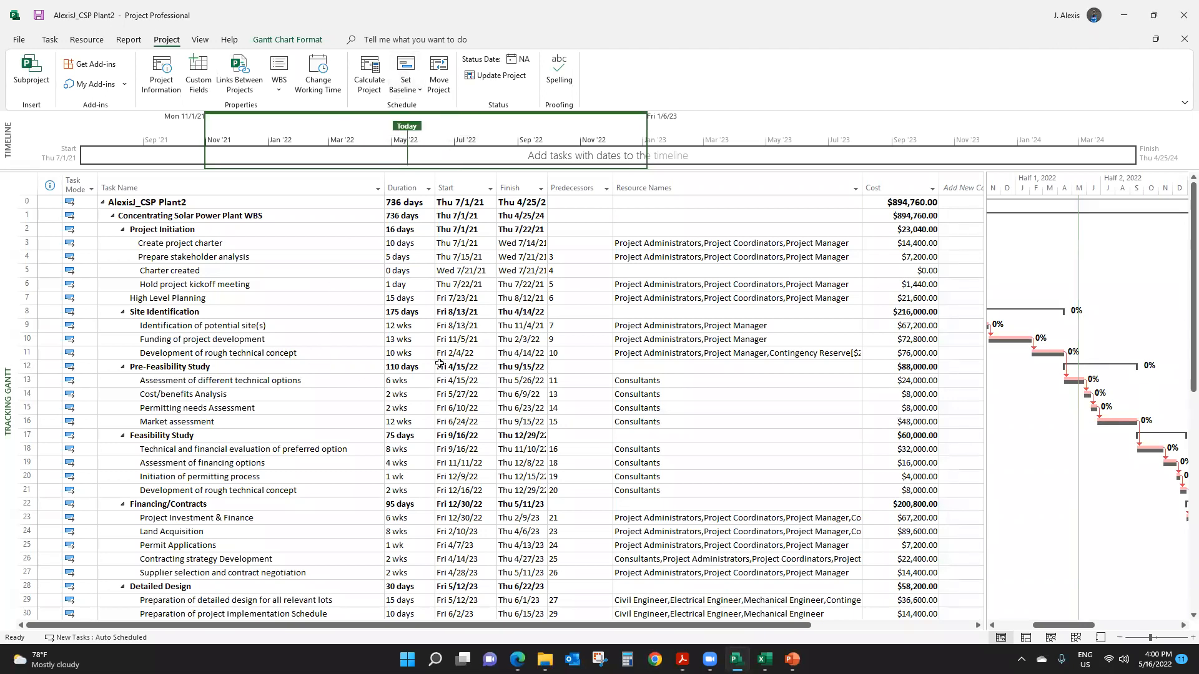
{"action": "left_click", "coordinate": [300, 293]}
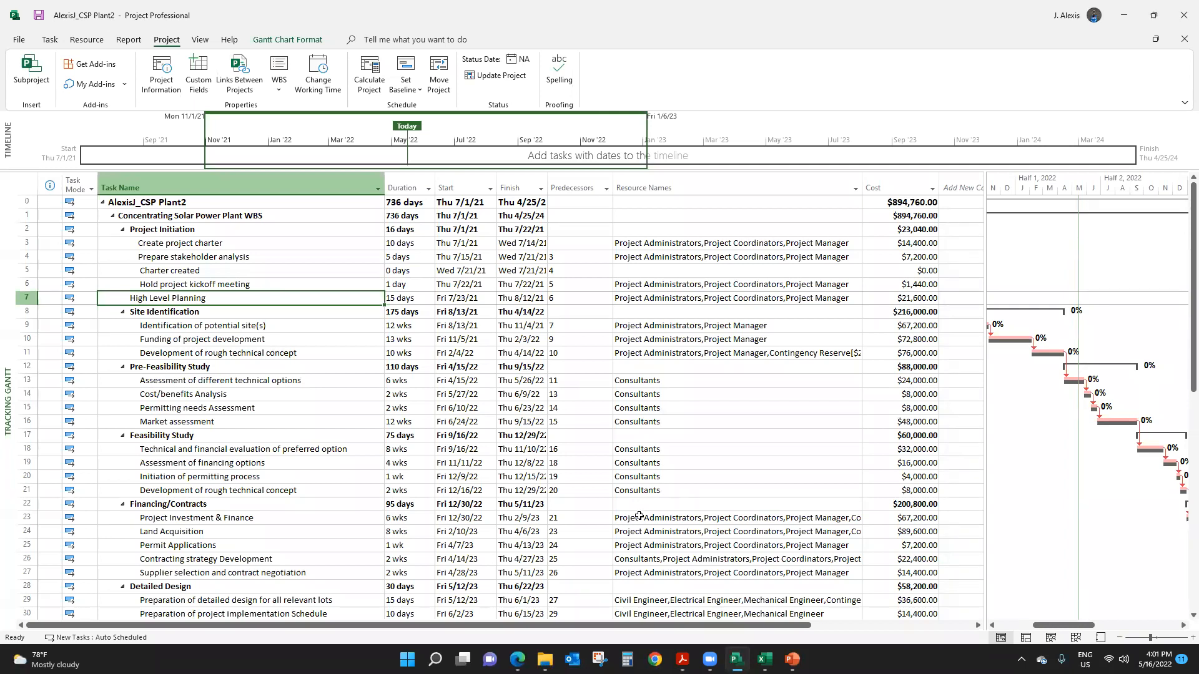
- View the empty notes area in the Create project charter task's information and close it without adding a note
{"action": "left_click", "coordinate": [232, 244]}
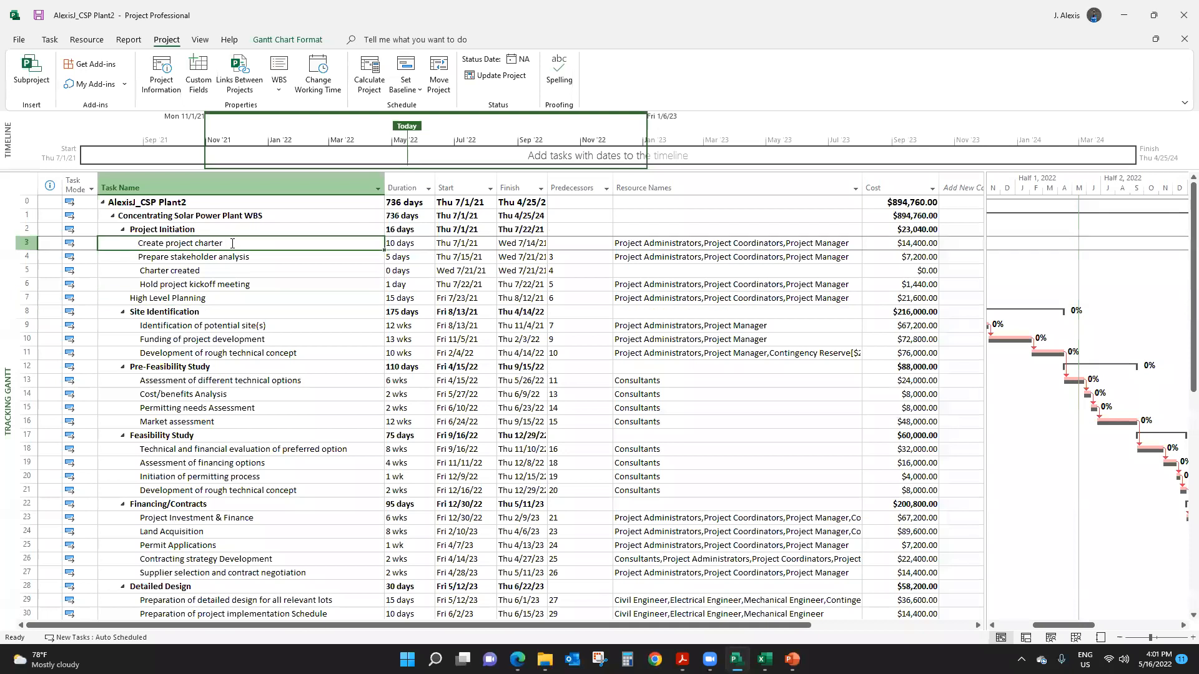
{"action": "left_click", "coordinate": [225, 269]}
{"action": "right_click", "coordinate": [218, 244]}
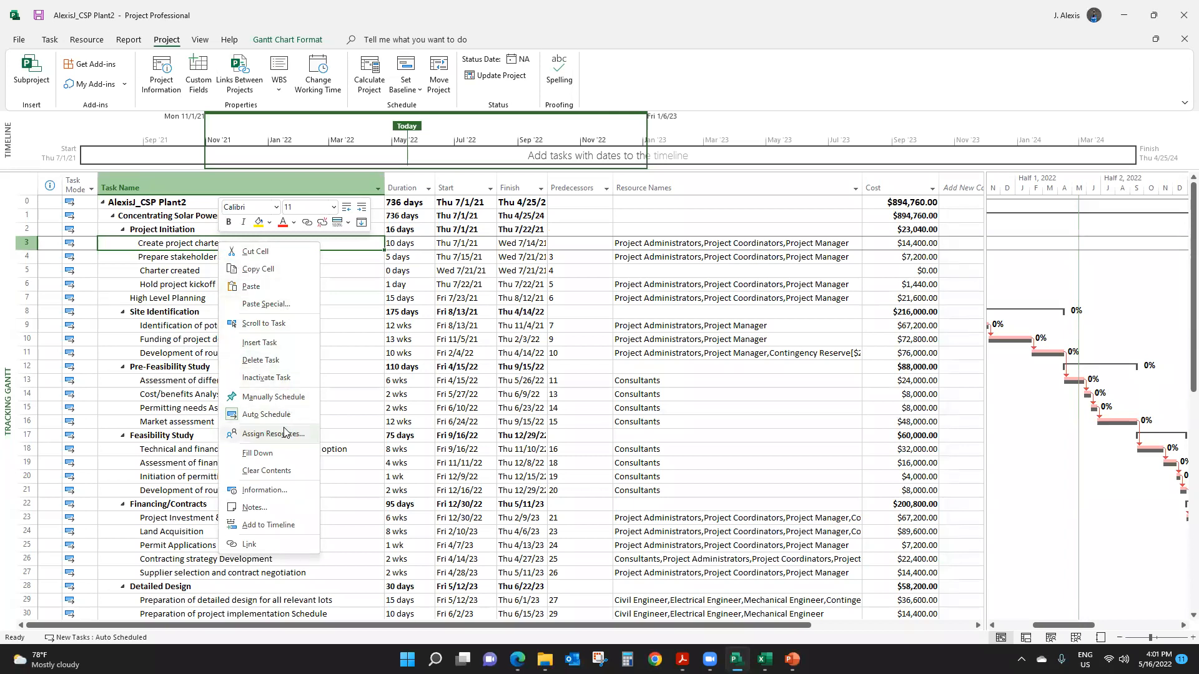
{"action": "left_click", "coordinate": [272, 492]}
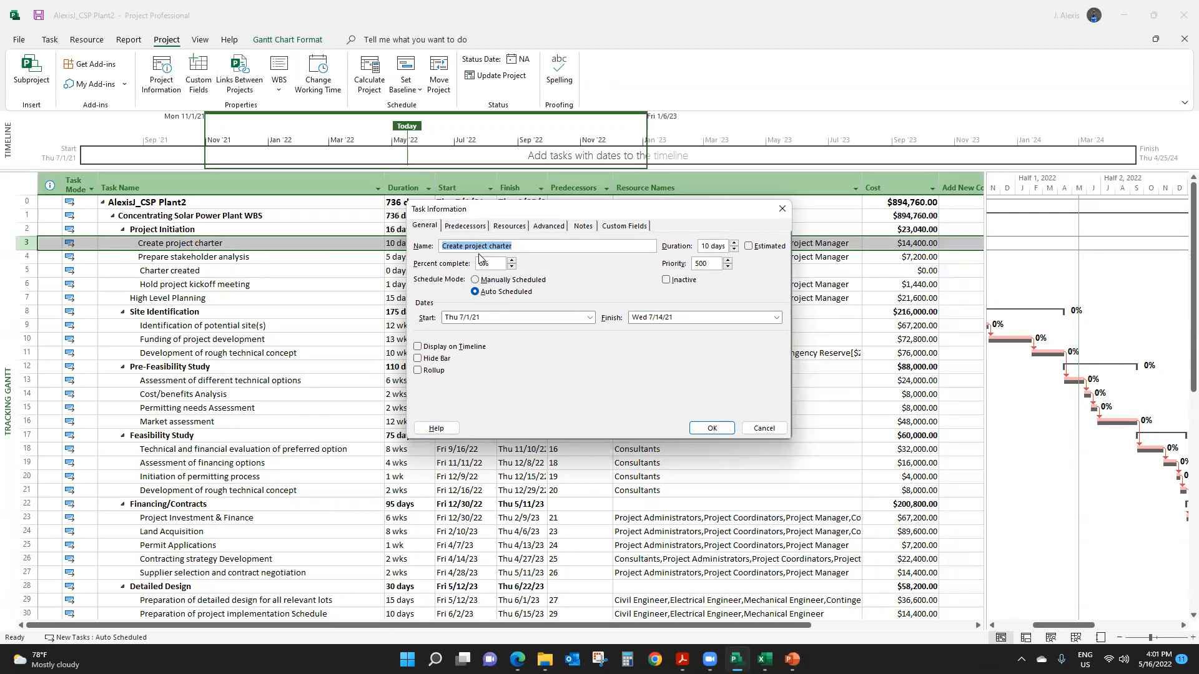
{"action": "left_click", "coordinate": [584, 226]}
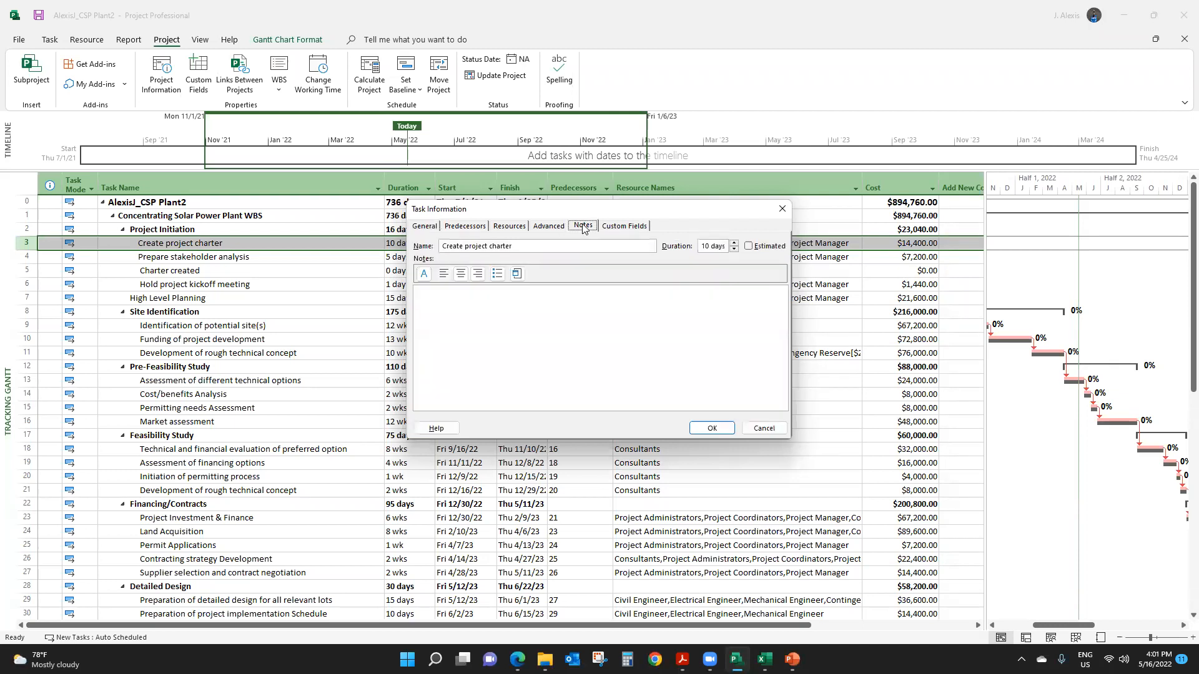
{"action": "left_click", "coordinate": [479, 297]}
{"action": "left_click", "coordinate": [782, 209]}
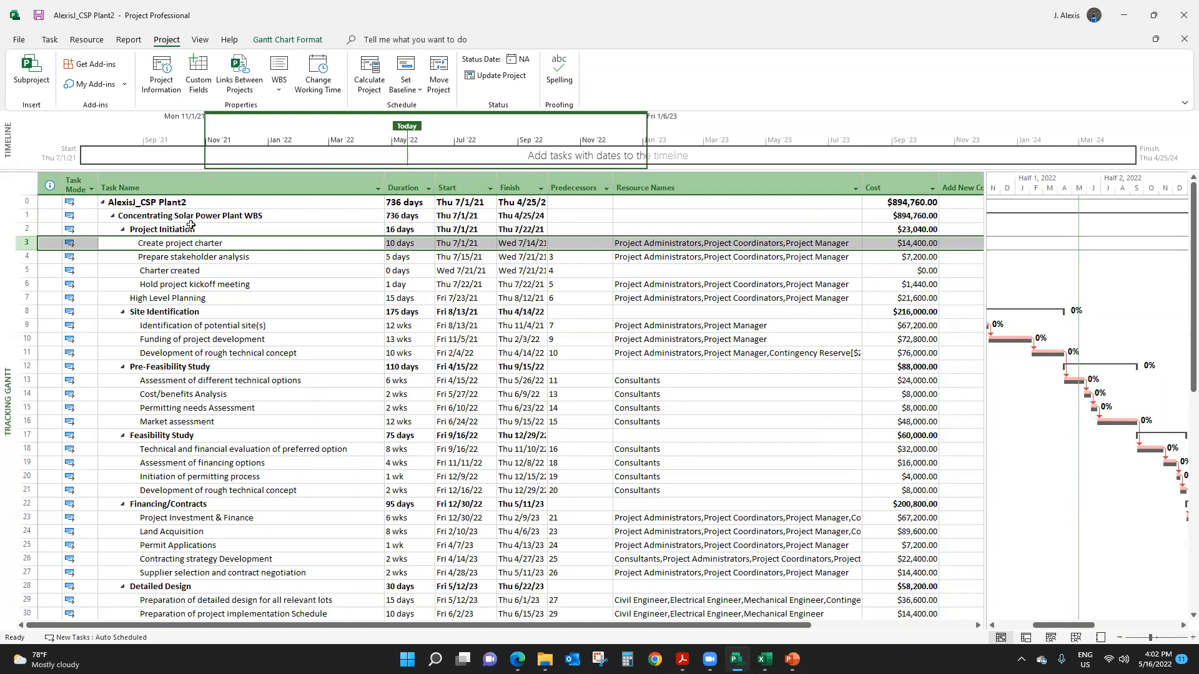
- Hide the project summary task, show outline numbers for all tasks, and review the numbering down the task list
{"action": "left_click", "coordinate": [293, 44]}
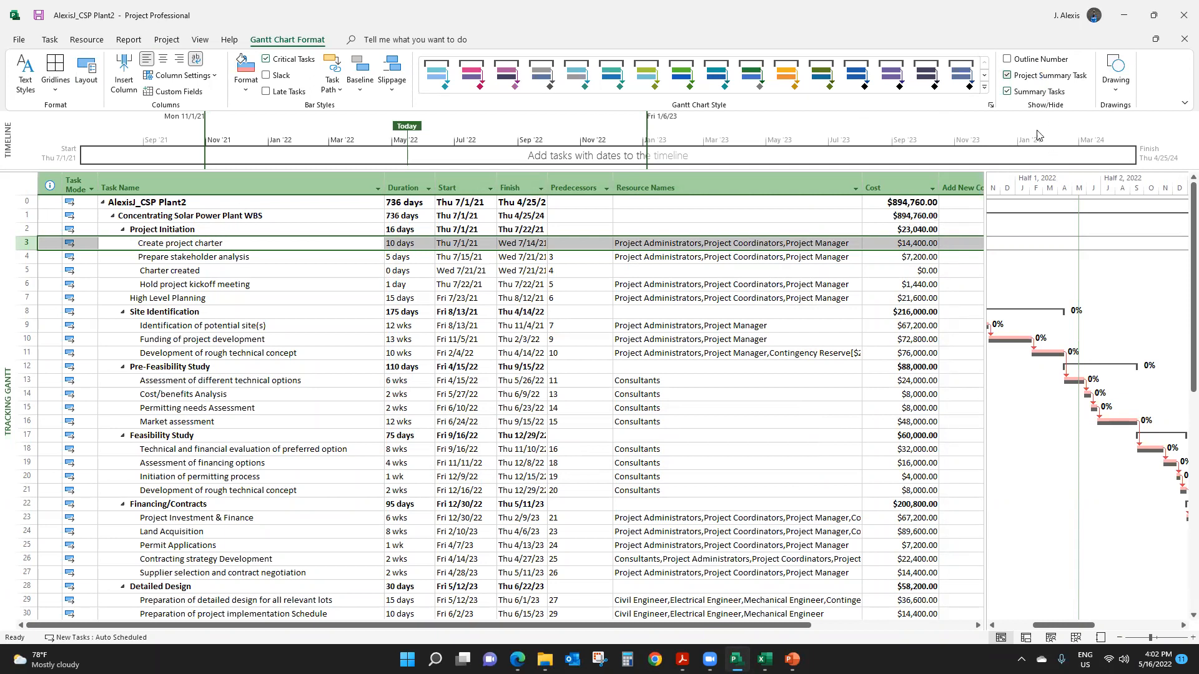
{"action": "left_click", "coordinate": [1008, 76]}
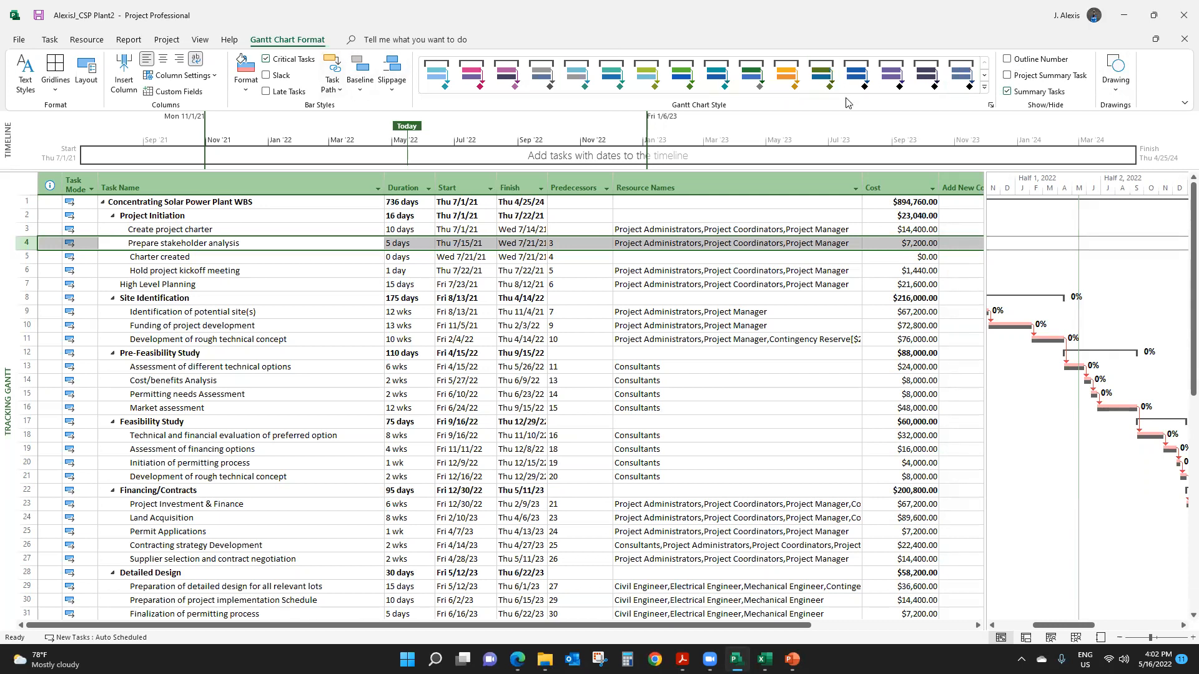
{"action": "left_click", "coordinate": [1008, 59]}
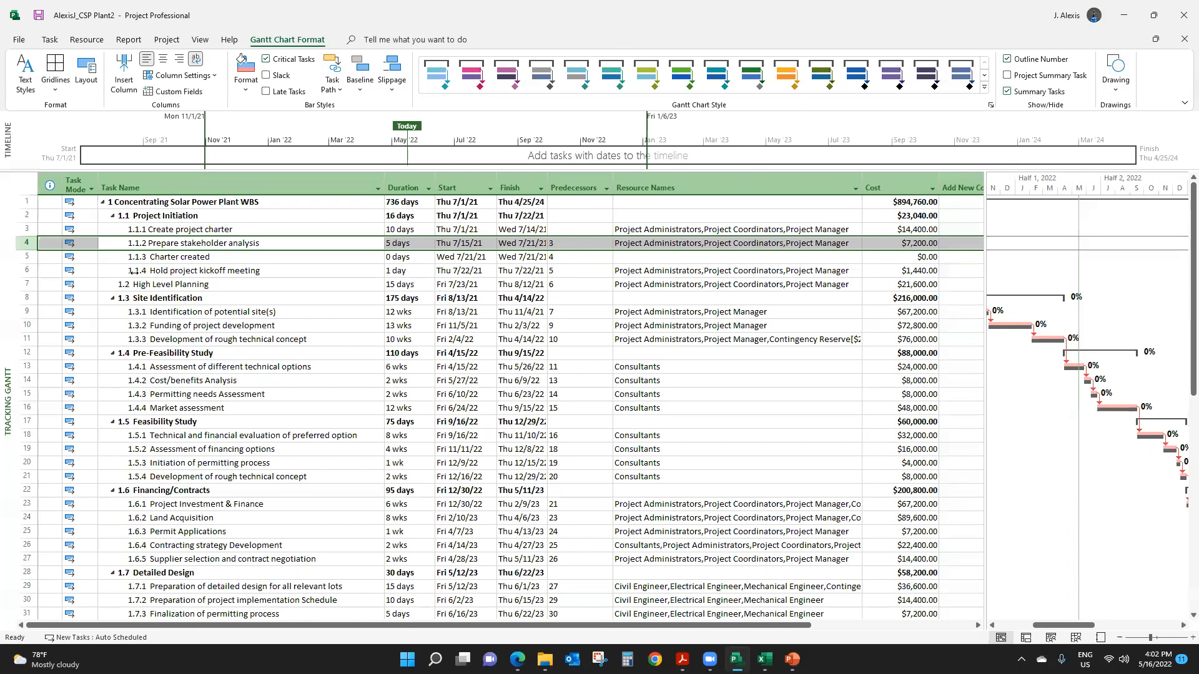
{"action": "scroll", "coordinate": [187, 400], "scroll_direction": "down", "scroll_amount": 10}
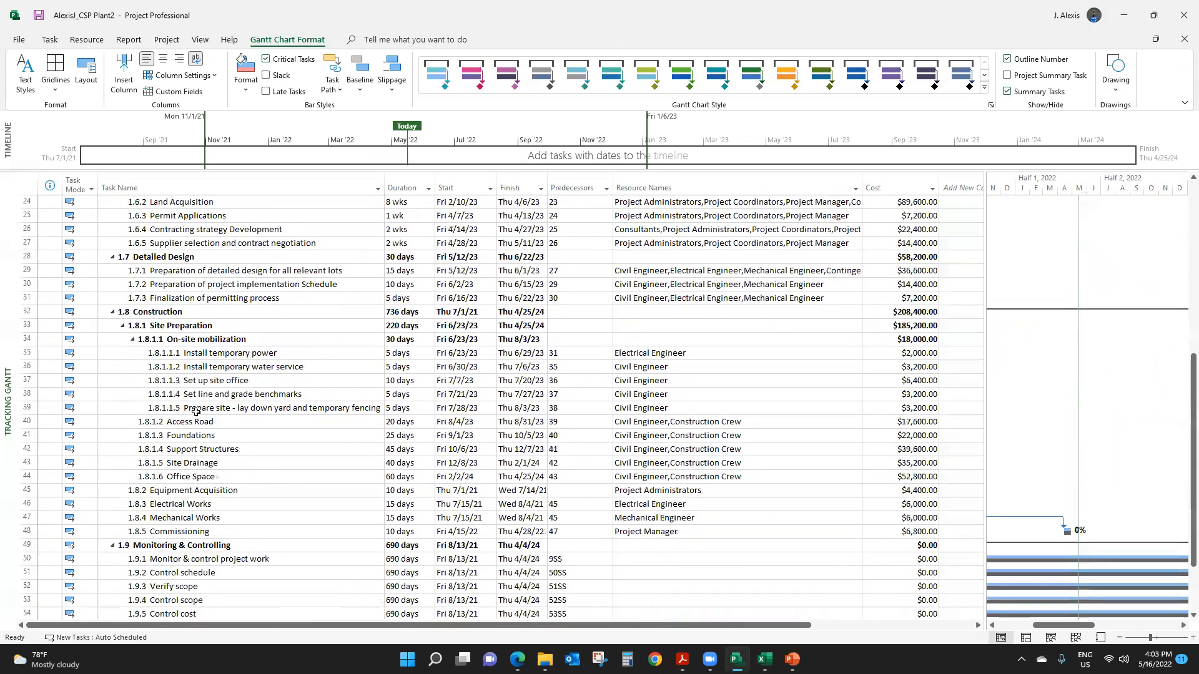
{"action": "scroll", "coordinate": [195, 412], "scroll_direction": "up", "scroll_amount": 11}
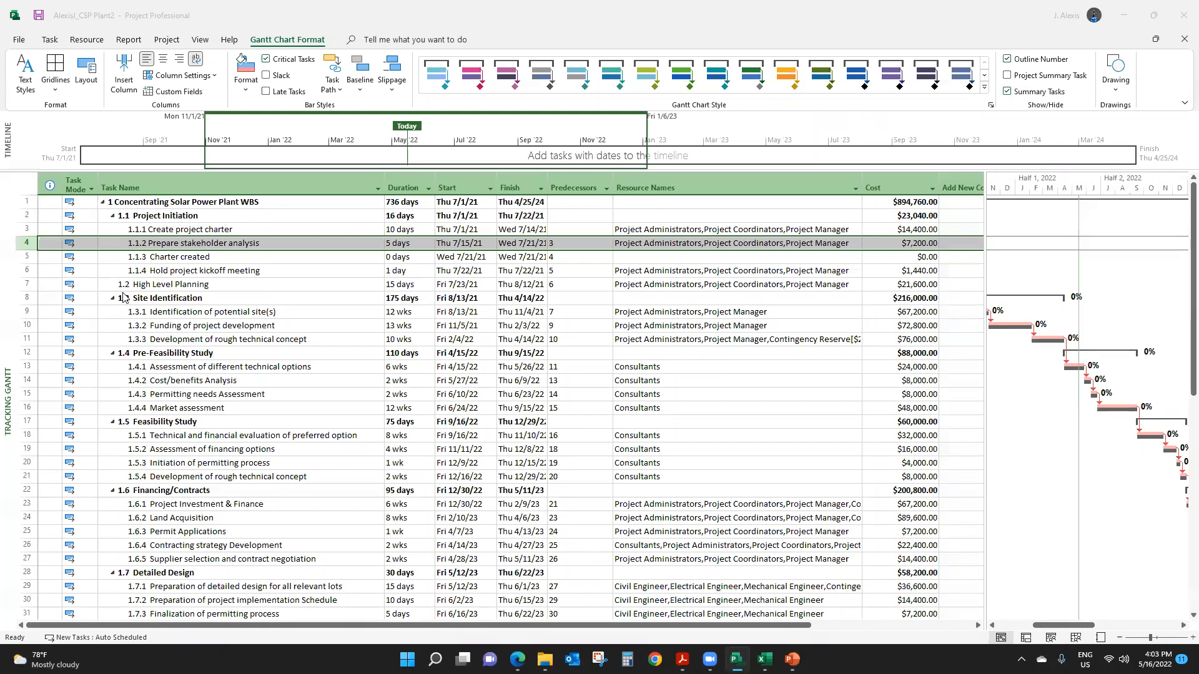
- Check the Contingency Reserve resource's cost in the Resource Sheet and return to the Gantt view
{"action": "left_click", "coordinate": [201, 40]}
{"action": "left_click", "coordinate": [244, 75]}
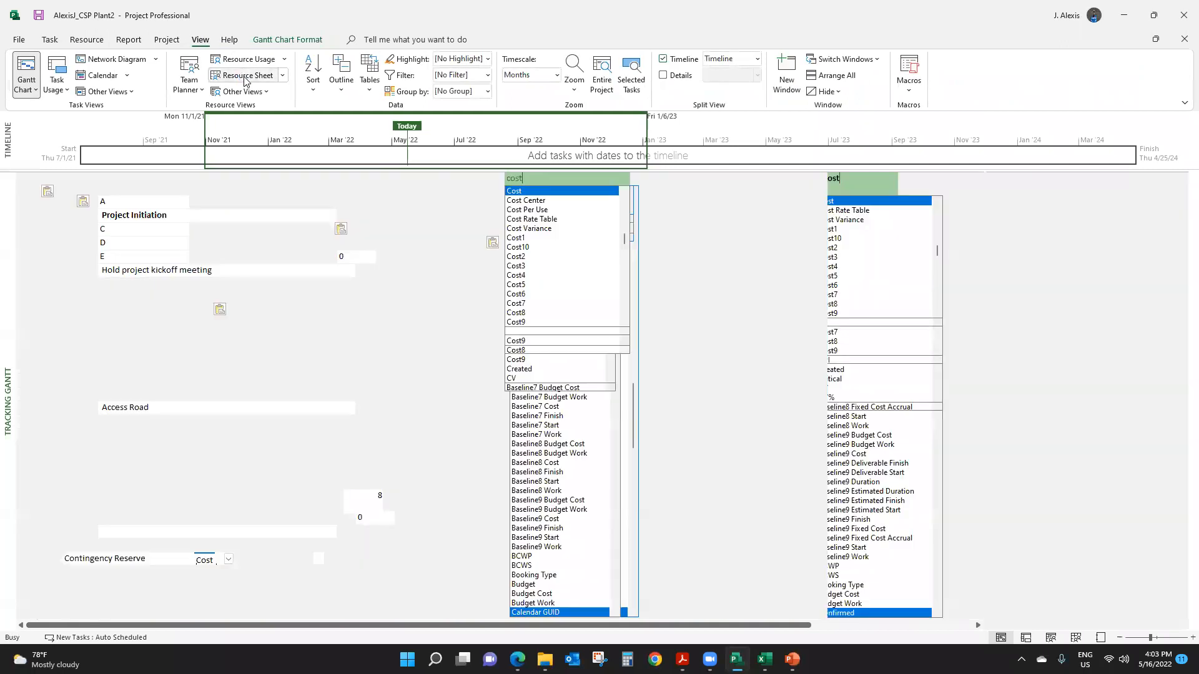
{"action": "left_click", "coordinate": [134, 560]}
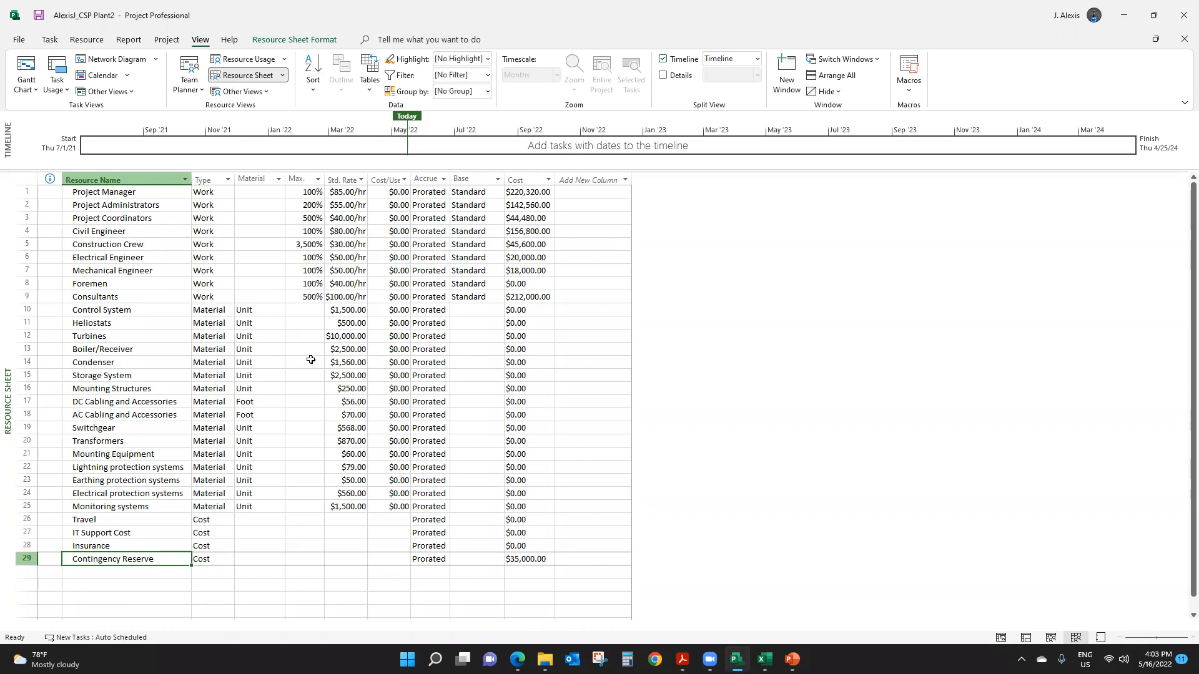
{"action": "left_click", "coordinate": [25, 69]}
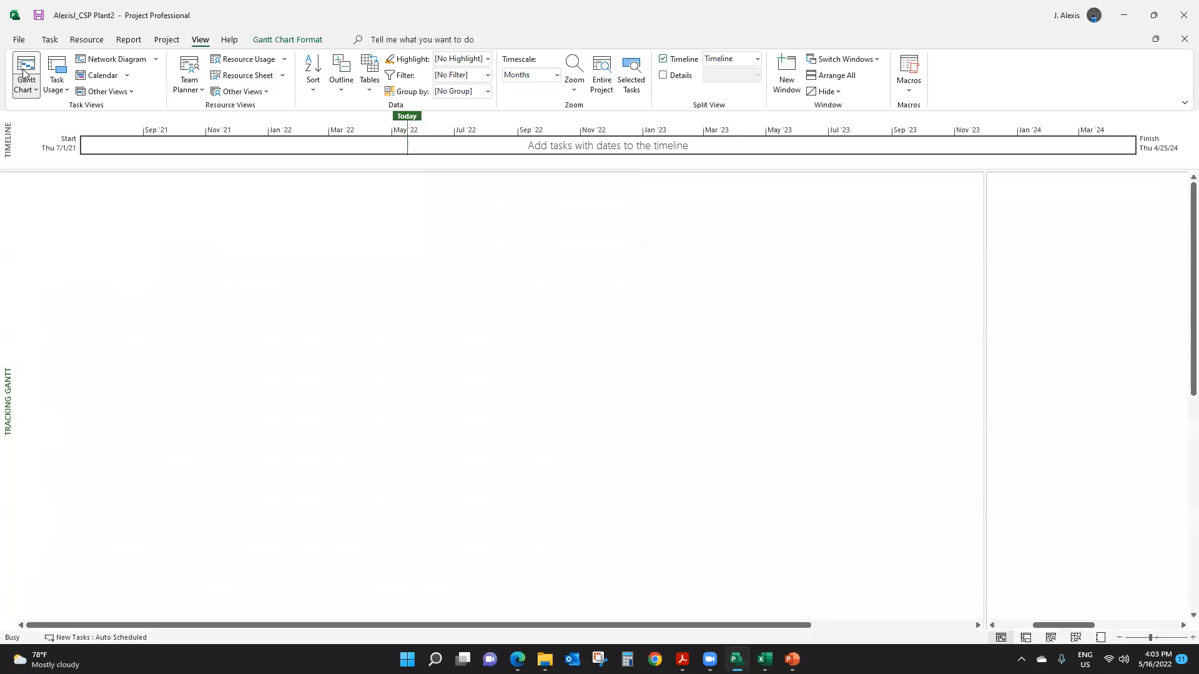
- Assign the Contingency Reserve resource with a cost of $10,000 to the Install temporary power task
{"action": "scroll", "coordinate": [204, 334], "scroll_direction": "down", "scroll_amount": 2}
{"action": "scroll", "coordinate": [204, 335], "scroll_direction": "down", "scroll_amount": 4}
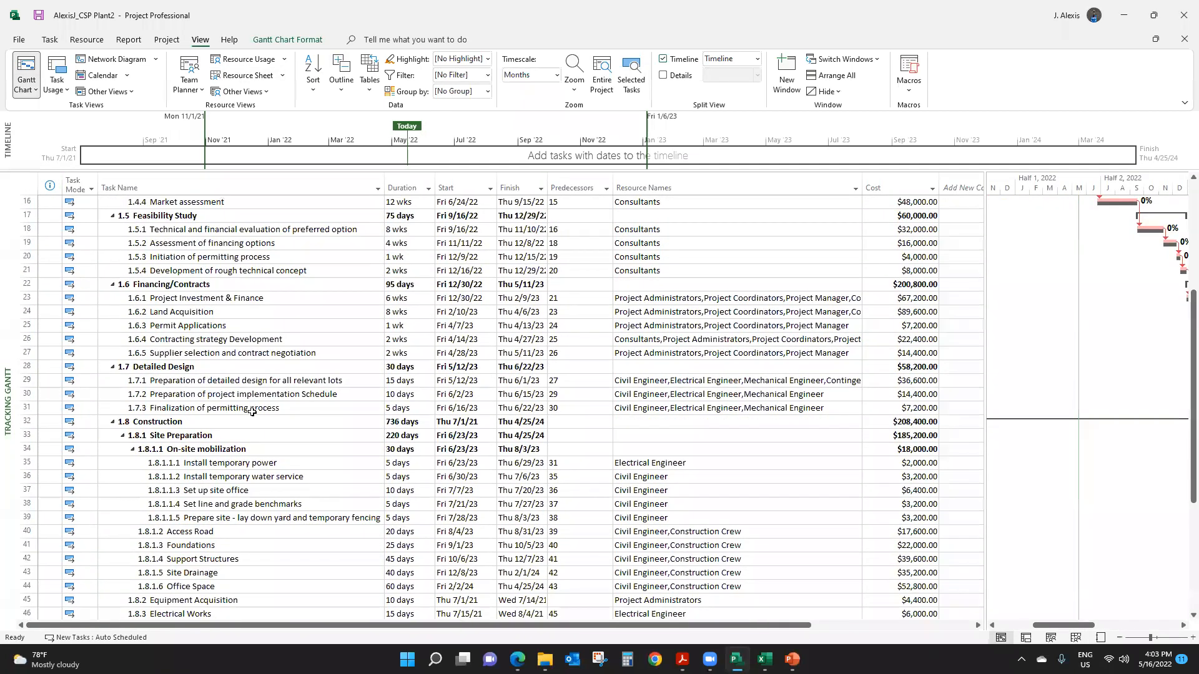
{"action": "scroll", "coordinate": [252, 413], "scroll_direction": "down", "scroll_amount": 2}
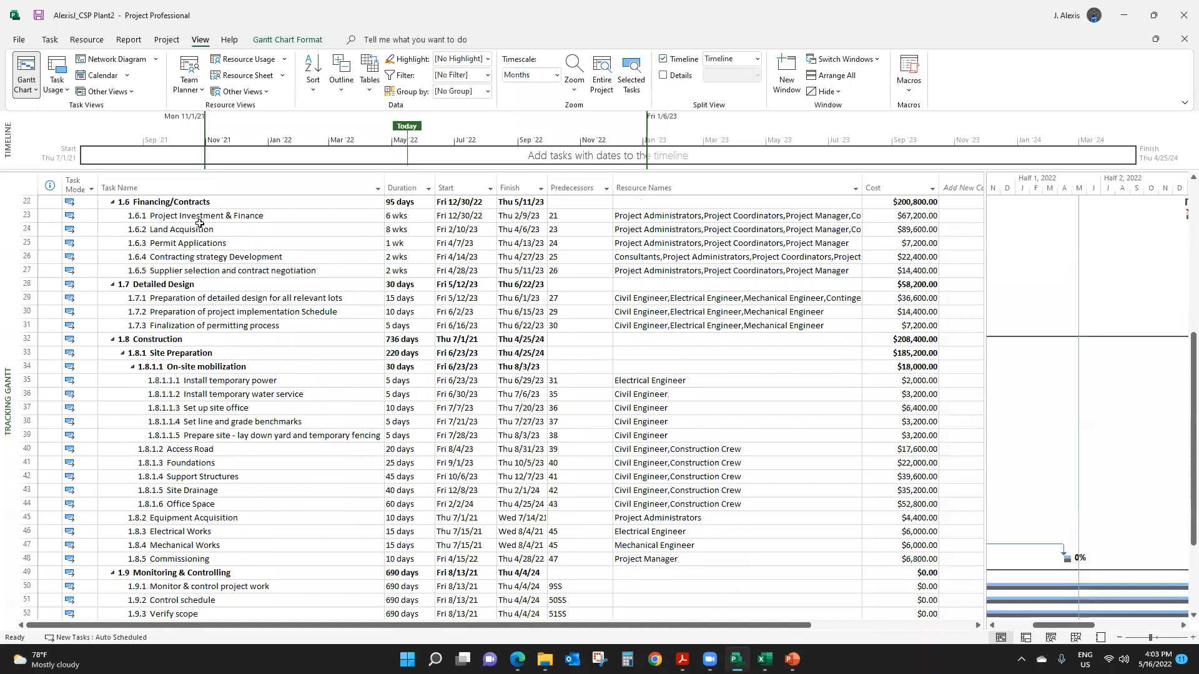
{"action": "left_click", "coordinate": [227, 382]}
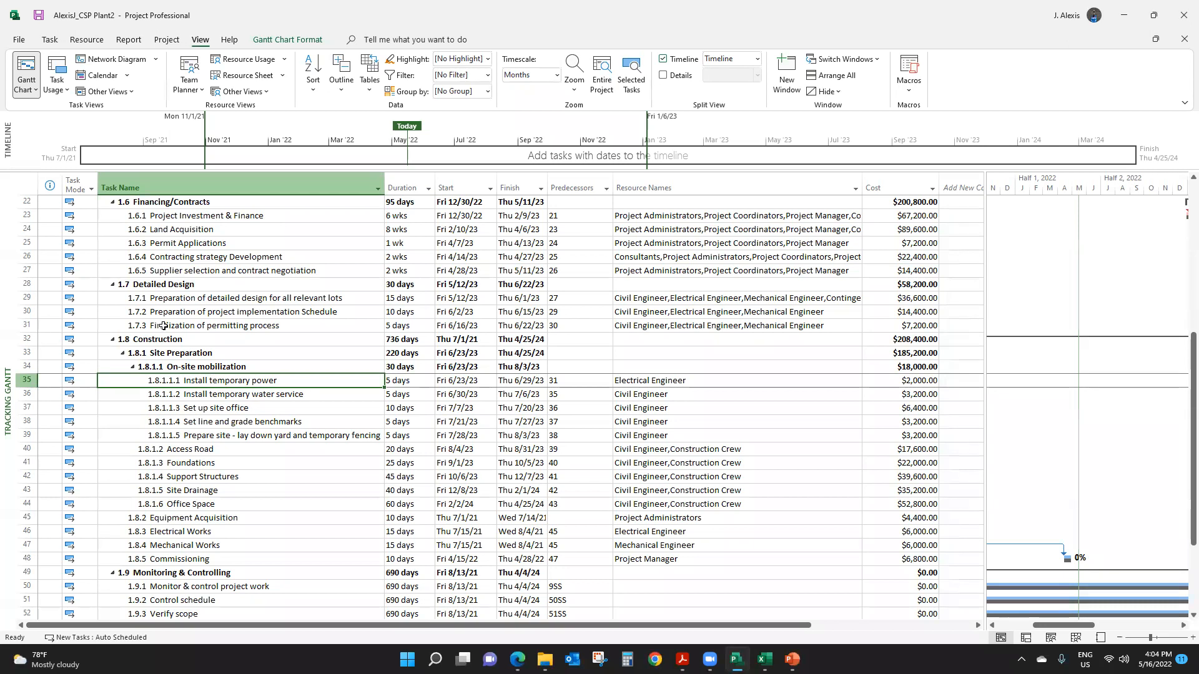
{"action": "left_click", "coordinate": [87, 39]}
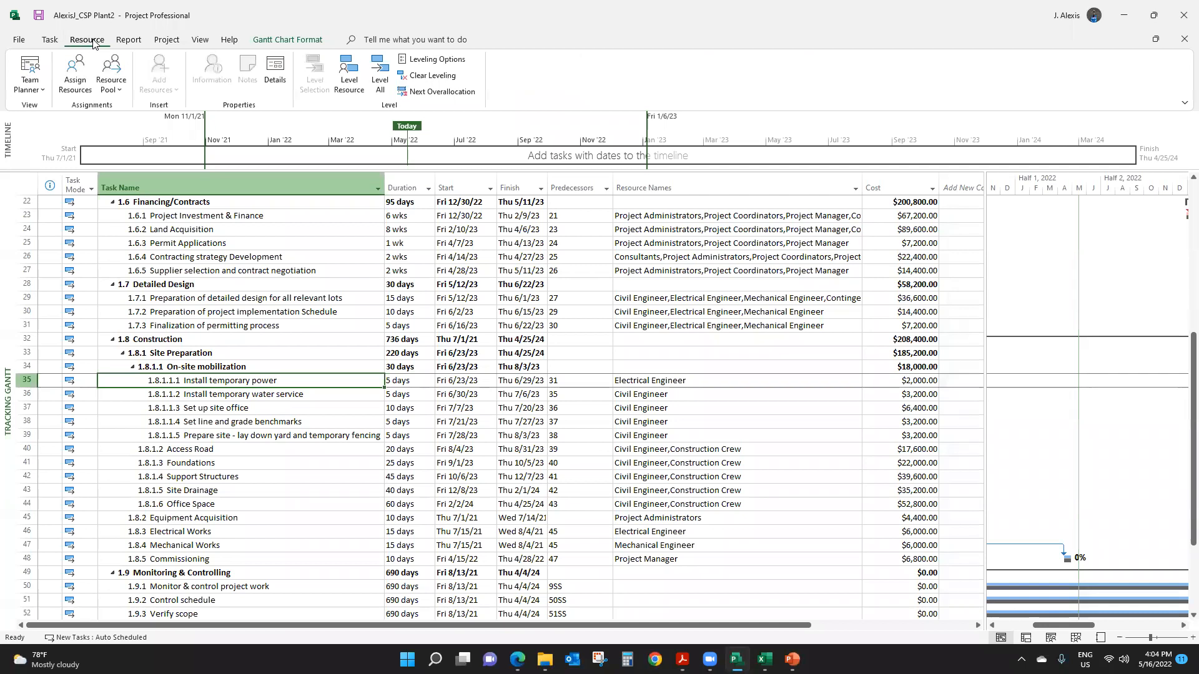
{"action": "left_click", "coordinate": [75, 74]}
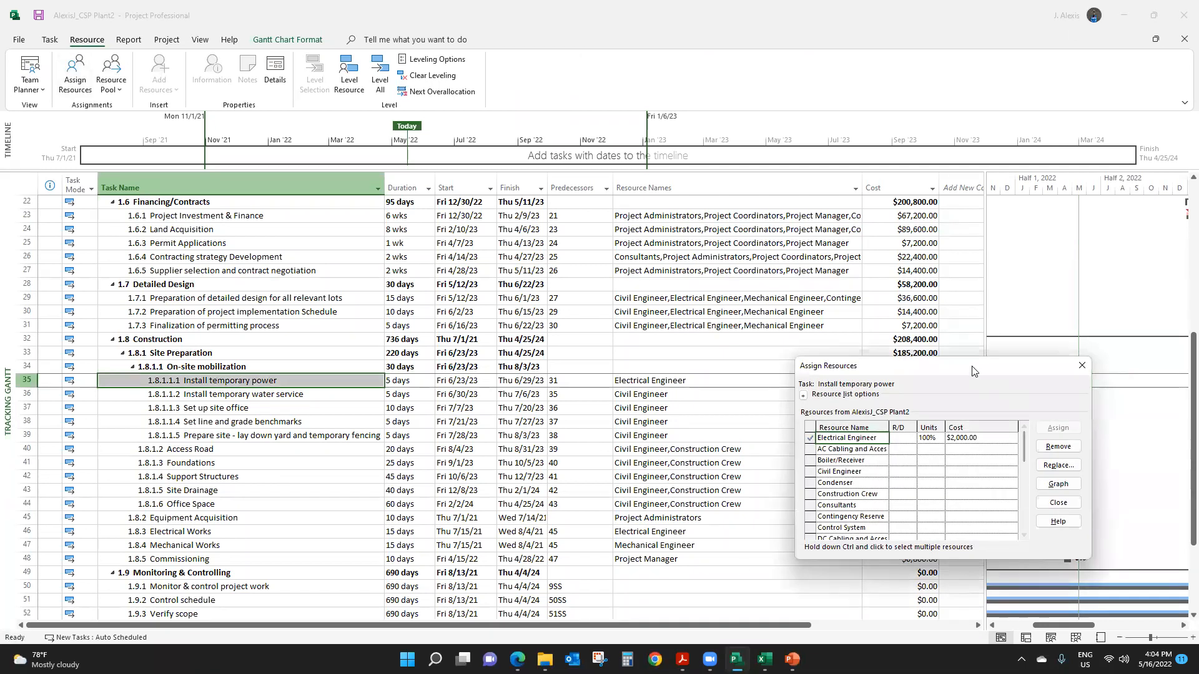
{"action": "left_click_drag", "start_coordinate": [973, 372], "coordinate": [603, 223]}
{"action": "left_click", "coordinate": [497, 369]}
{"action": "left_click", "coordinate": [602, 371]}
{"action": "type", "text": "10000"}
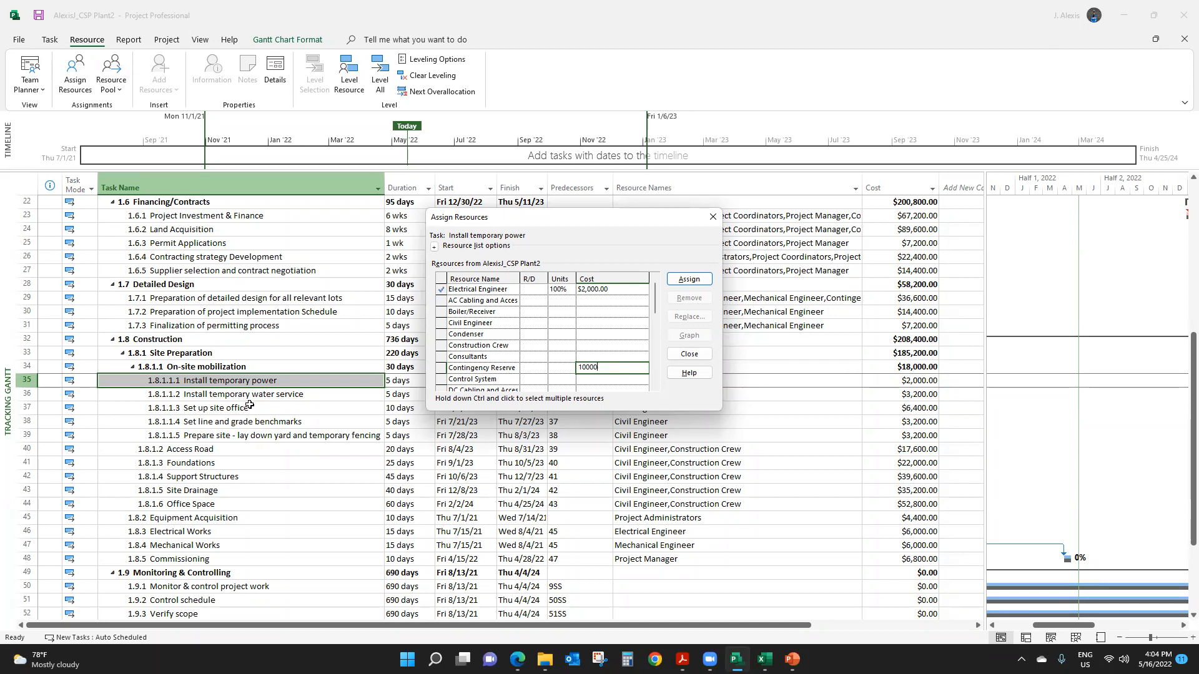
{"action": "left_click", "coordinate": [695, 282]}
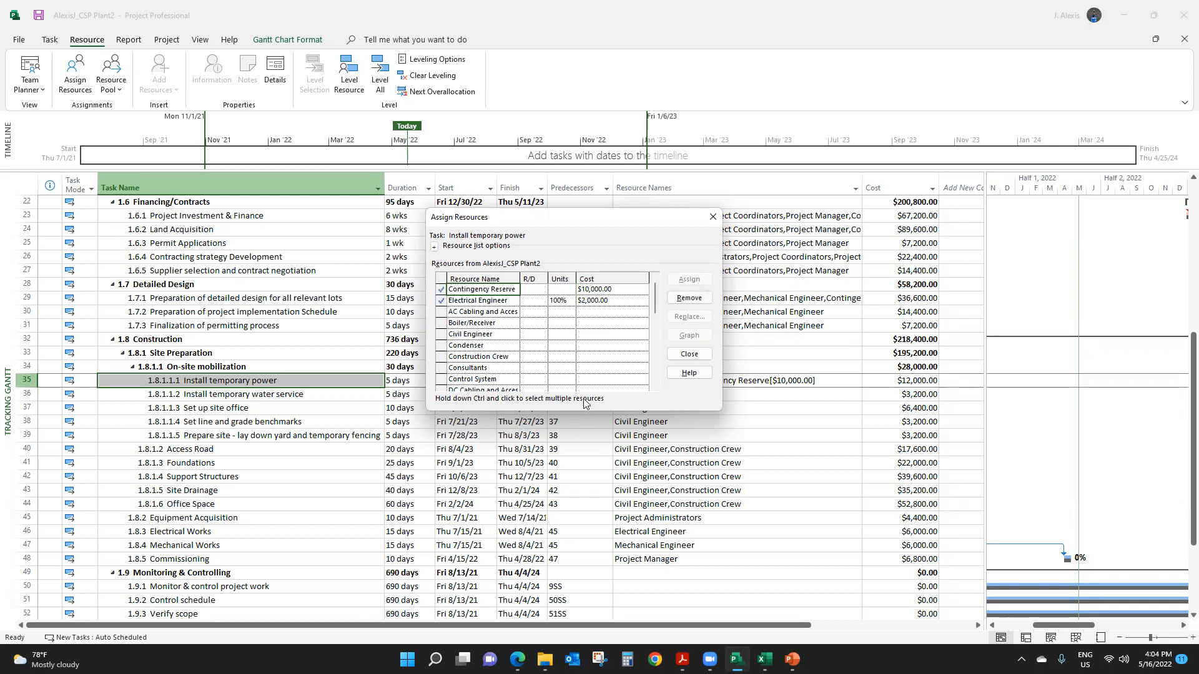
{"action": "left_click", "coordinate": [713, 217]}
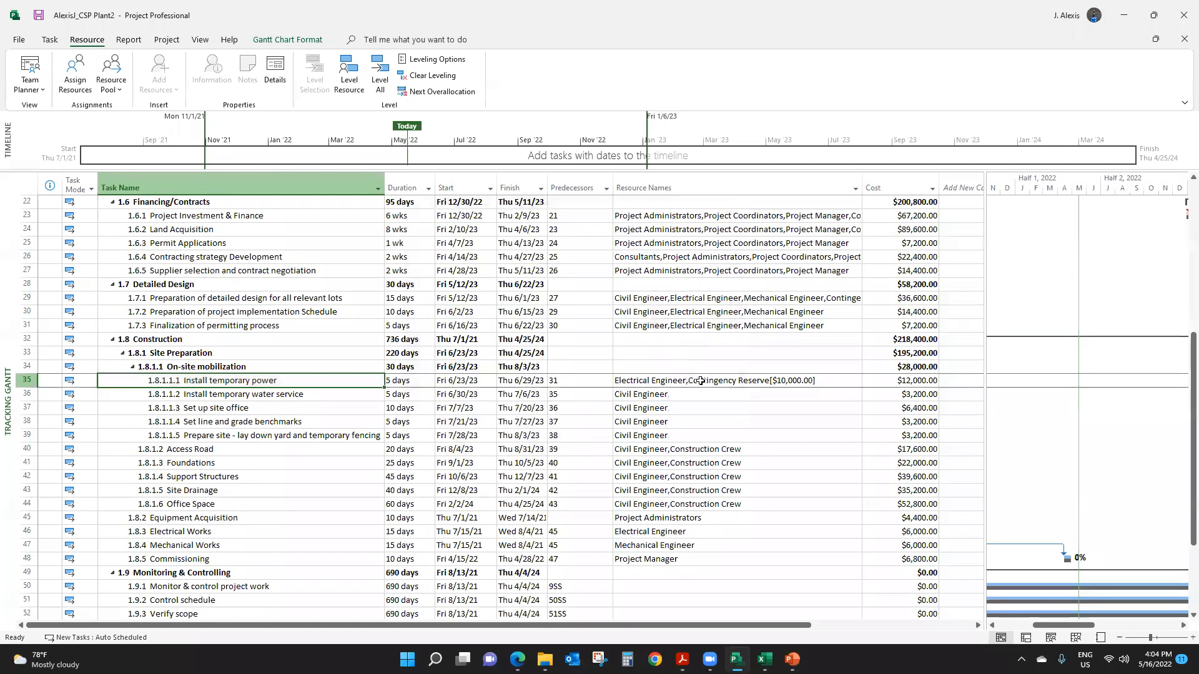
- Widen the Resource Names column to show full assignments and check the tasks that carry Contingency Reserve amounts
{"action": "left_click", "coordinate": [746, 418]}
{"action": "left_click", "coordinate": [756, 383]}
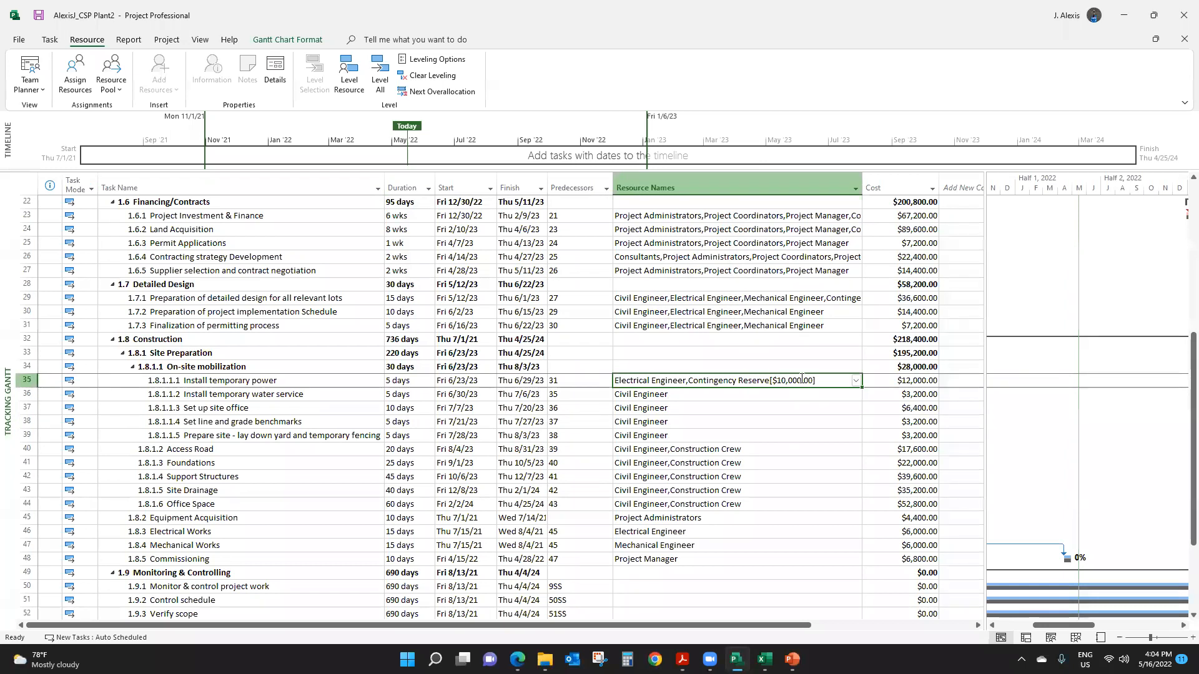
{"action": "left_click_drag", "start_coordinate": [862, 185], "coordinate": [966, 221]}
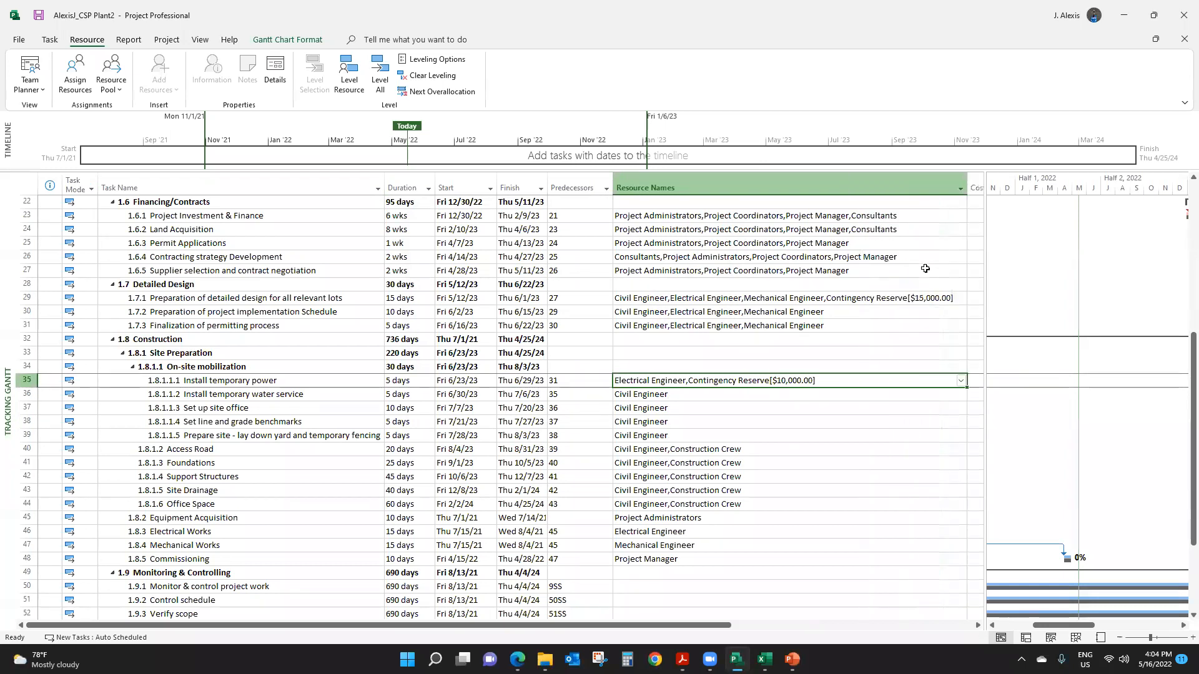
{"action": "left_click", "coordinate": [885, 300]}
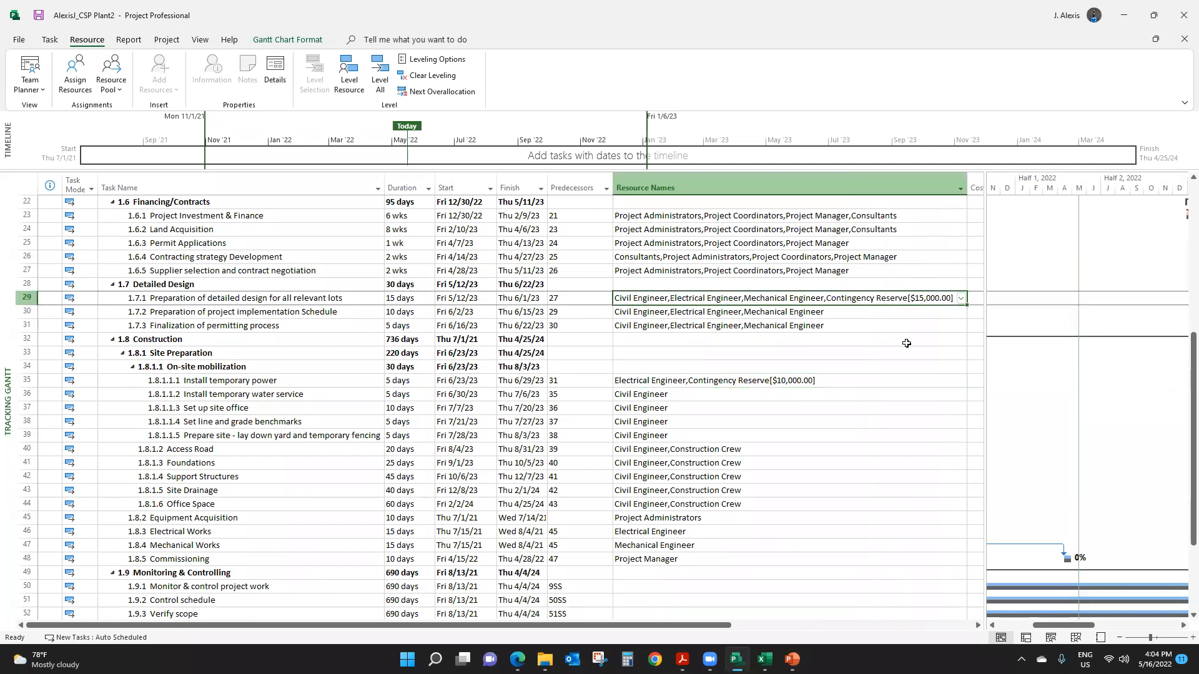
{"action": "scroll", "coordinate": [906, 344], "scroll_direction": "up", "scroll_amount": 5}
{"action": "left_click", "coordinate": [860, 257]}
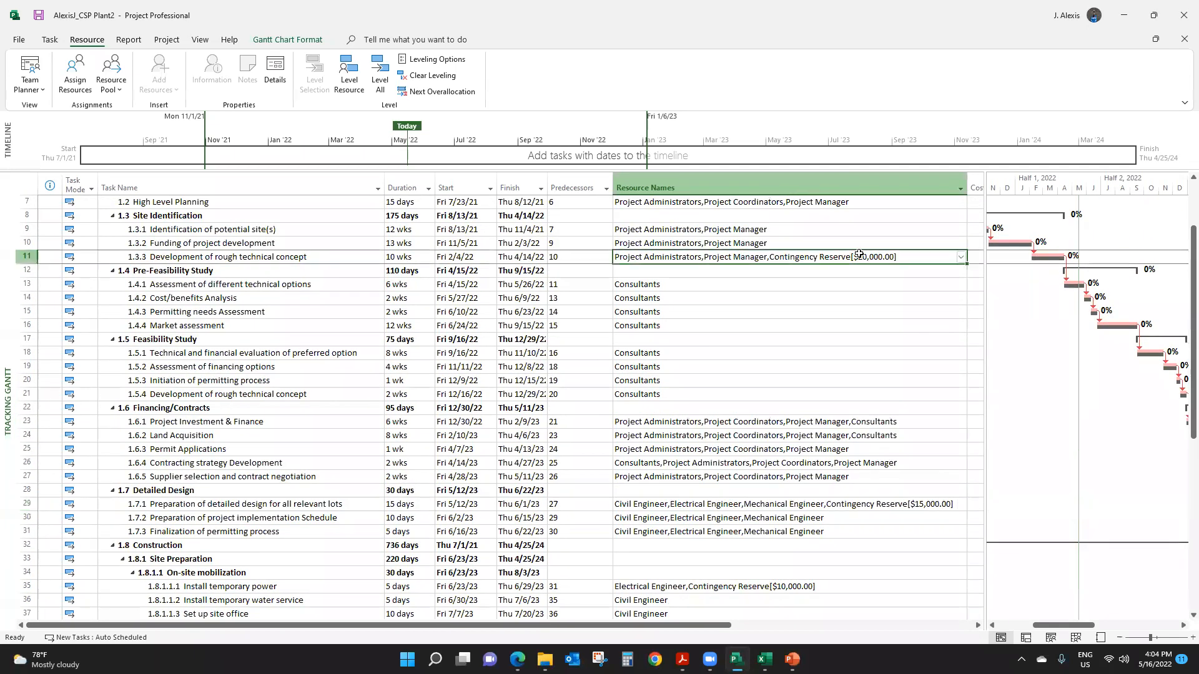
{"action": "scroll", "coordinate": [835, 343], "scroll_direction": "down", "scroll_amount": 3}
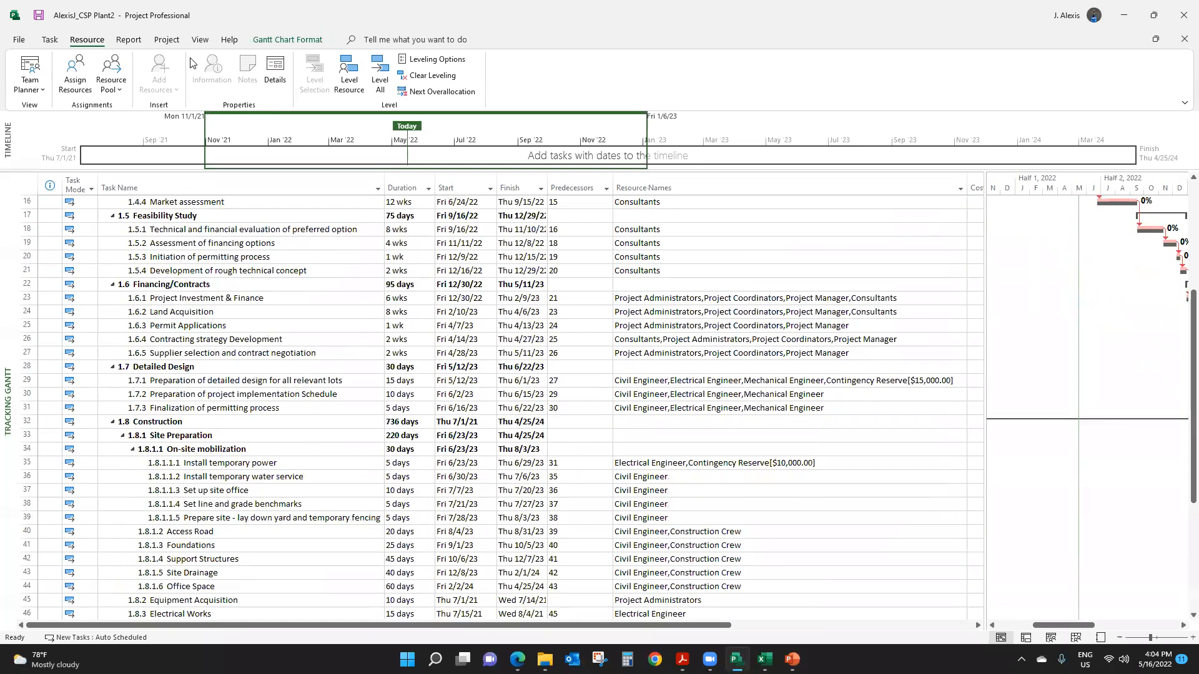
- Check the Contingency Reserve resource's updated cost in the Resource Sheet
{"action": "left_click", "coordinate": [200, 42]}
{"action": "left_click", "coordinate": [240, 75]}
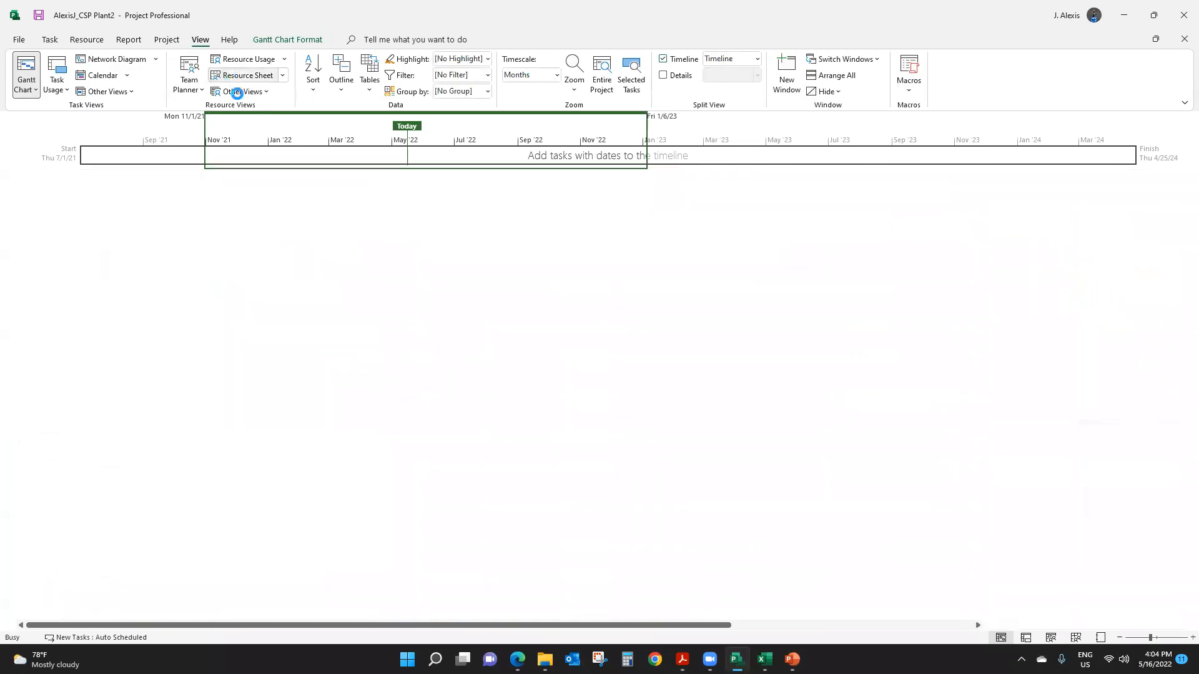
{"action": "left_click", "coordinate": [534, 577]}
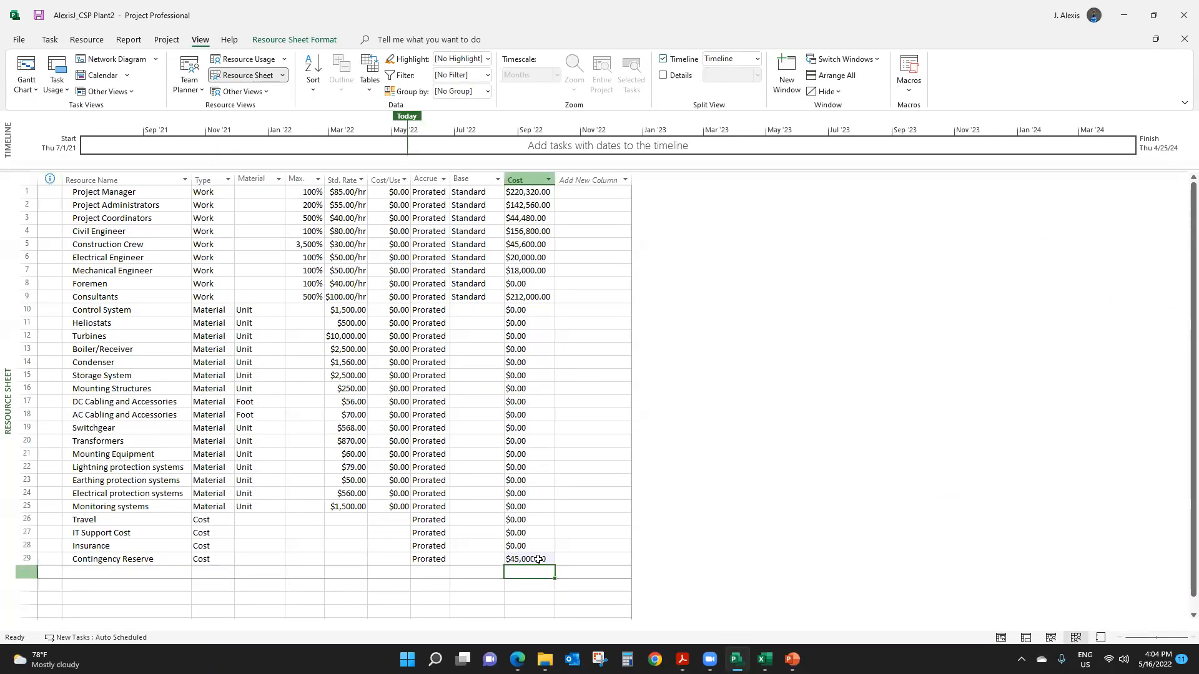
{"action": "left_click", "coordinate": [532, 560]}
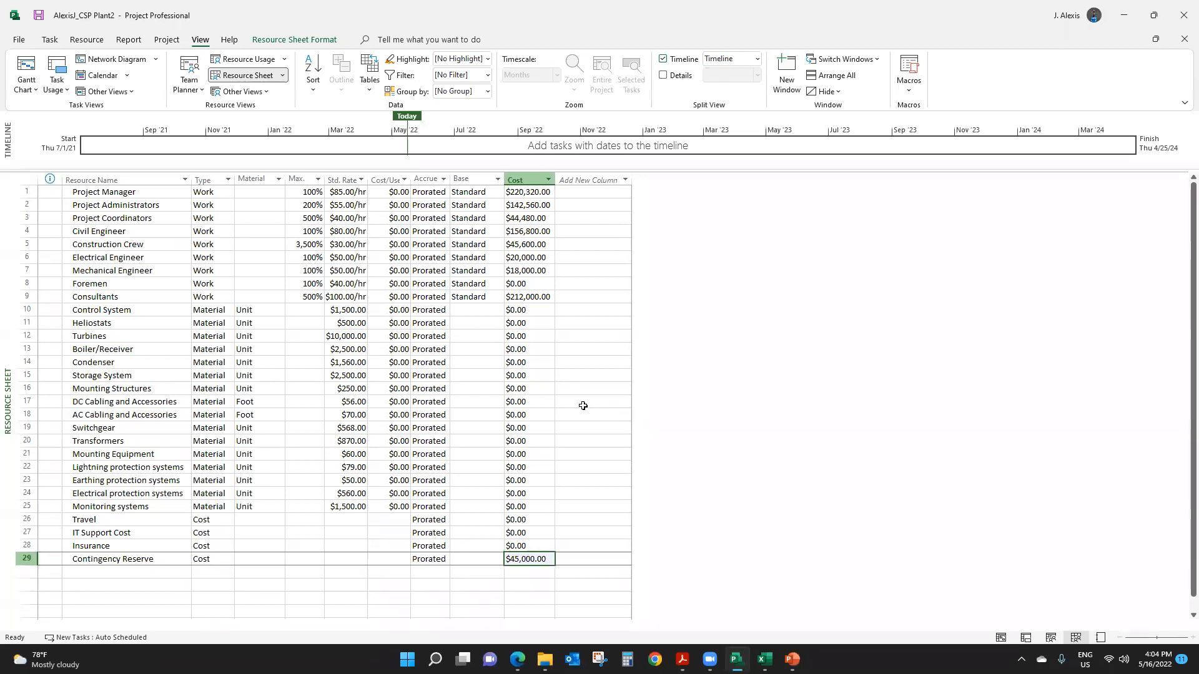
- Insert another Cost column in the Resource Sheet before the existing Cost column
{"action": "left_click", "coordinate": [518, 179]}
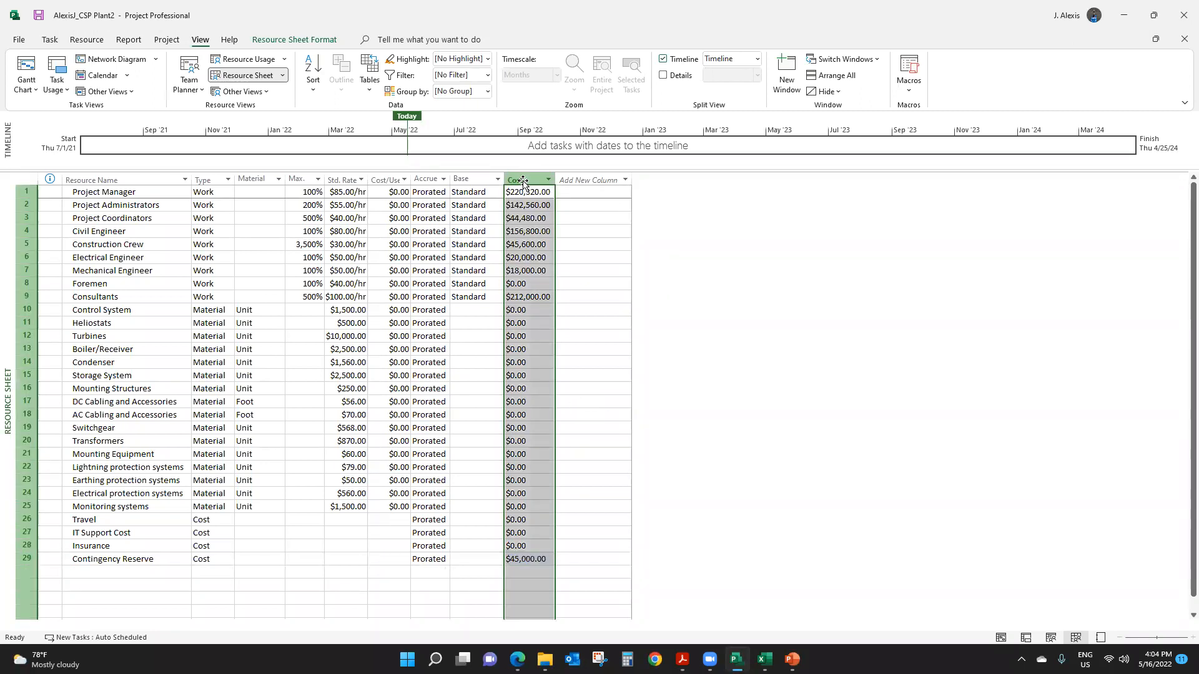
{"action": "right_click", "coordinate": [523, 181]}
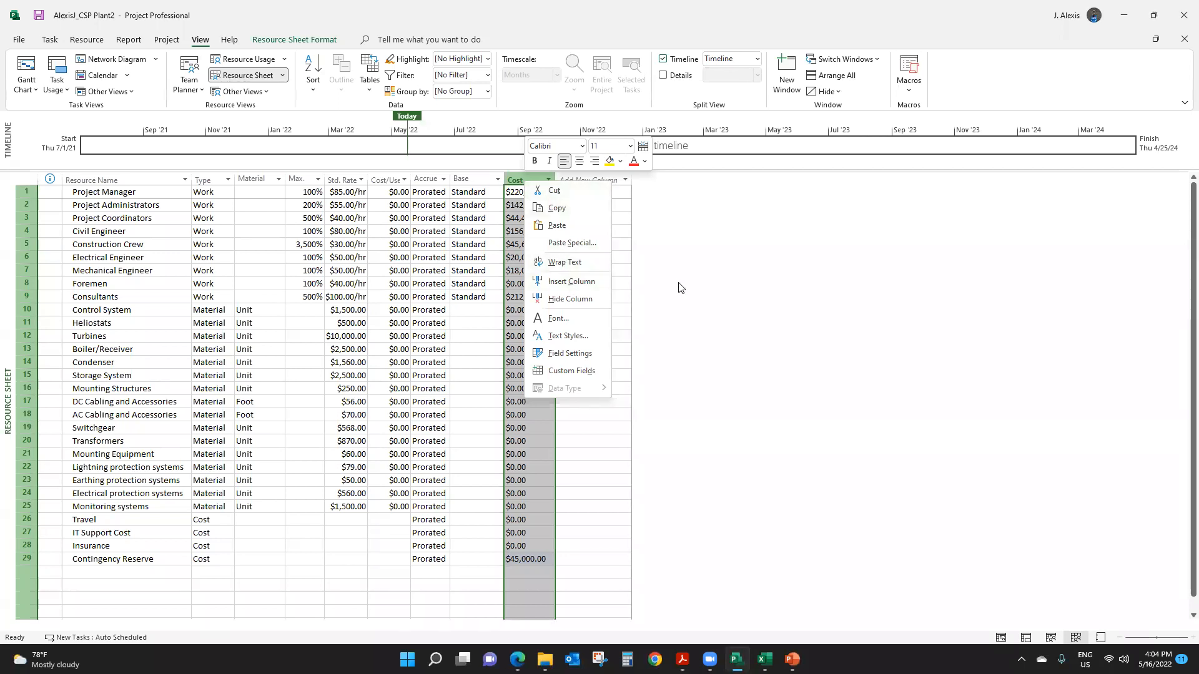
{"action": "left_click", "coordinate": [571, 283]}
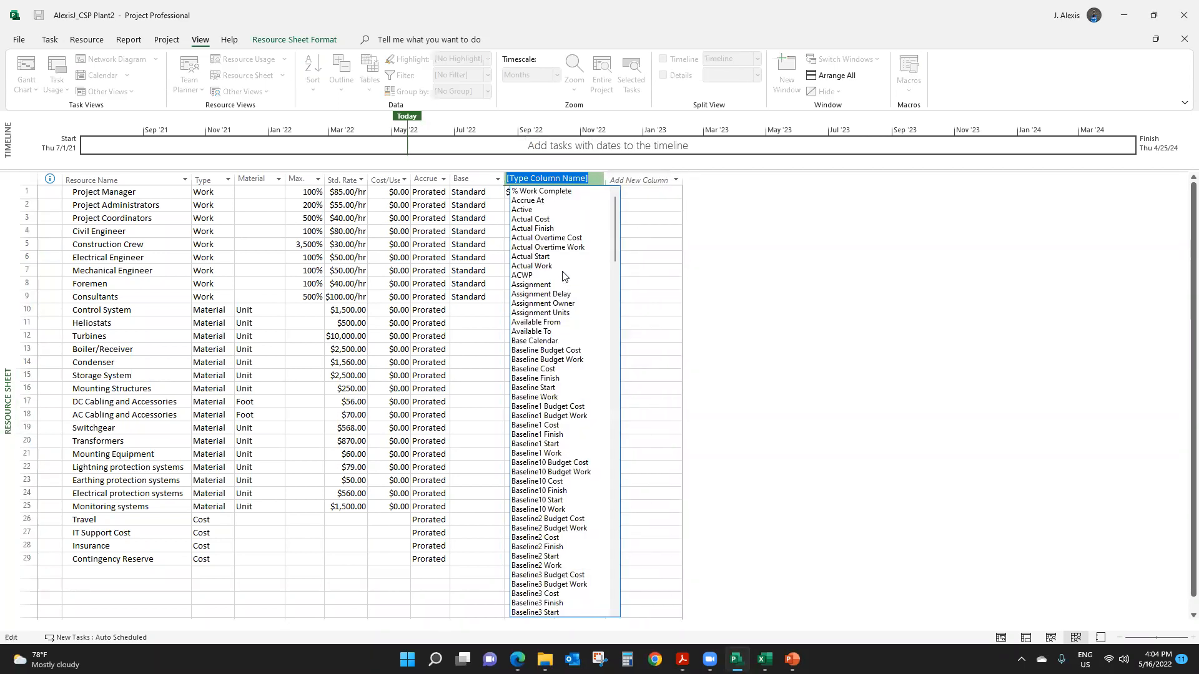
{"action": "type", "text": "cost"}
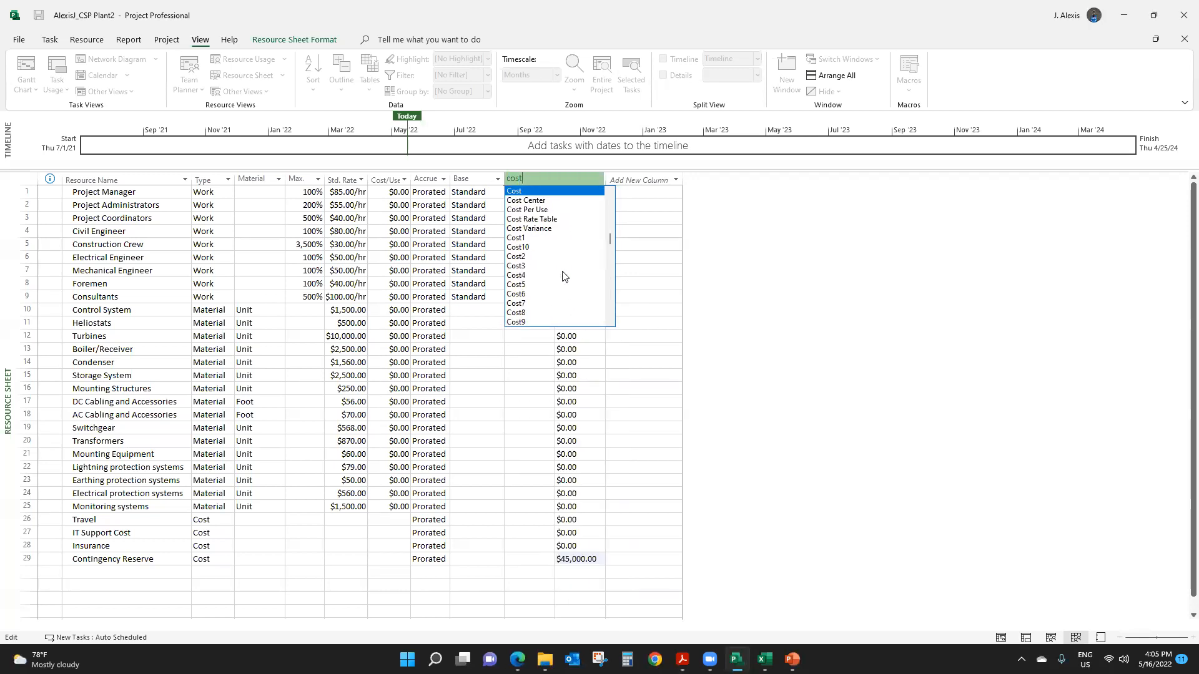
{"action": "key", "text": "Return"}
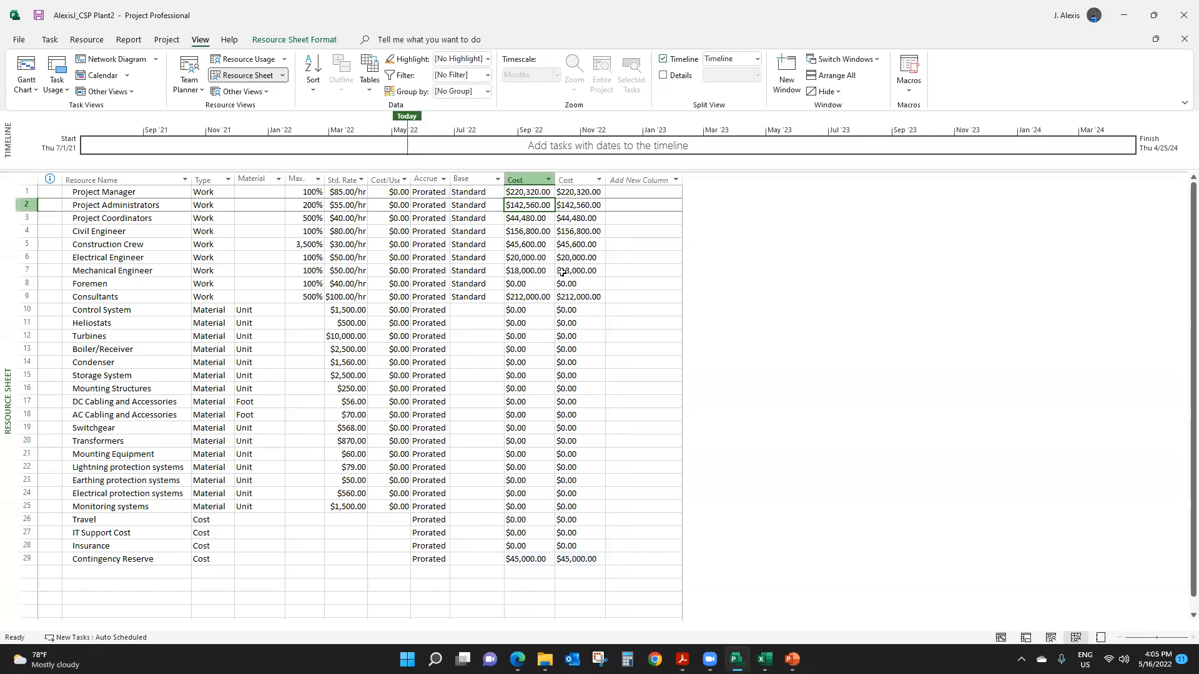
- Hide the duplicate Cost column in the Resource Sheet
{"action": "left_click", "coordinate": [568, 181]}
{"action": "right_click", "coordinate": [567, 181]}
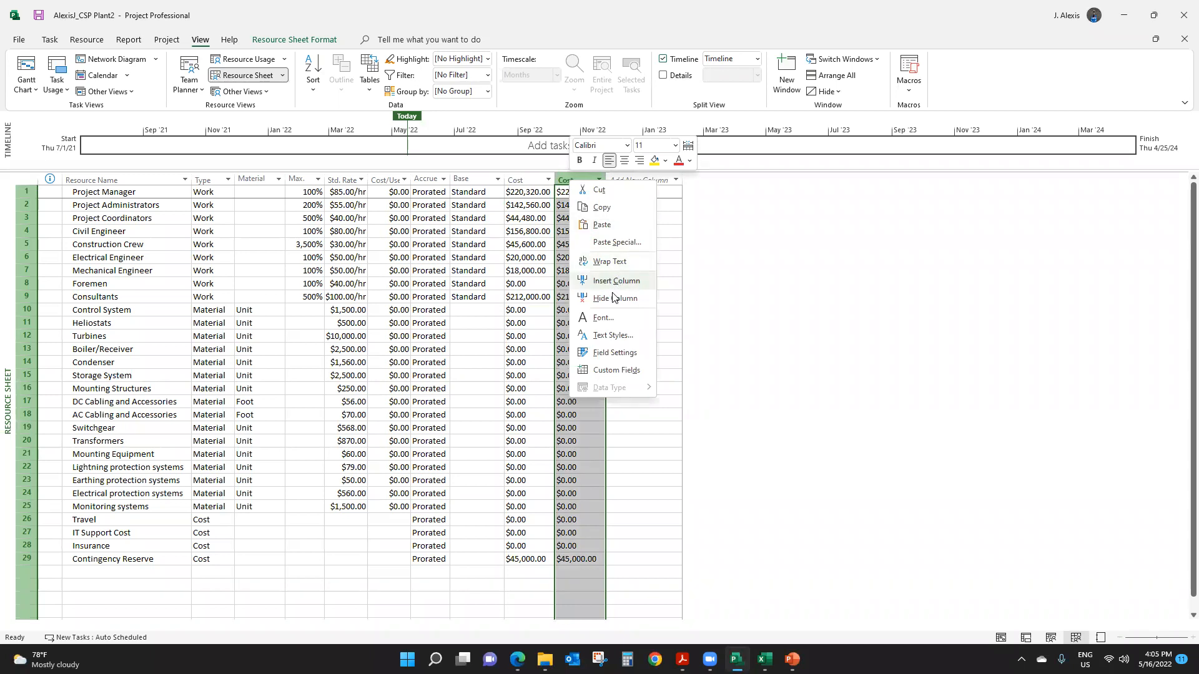
{"action": "left_click", "coordinate": [605, 300]}
{"action": "left_click", "coordinate": [531, 336]}
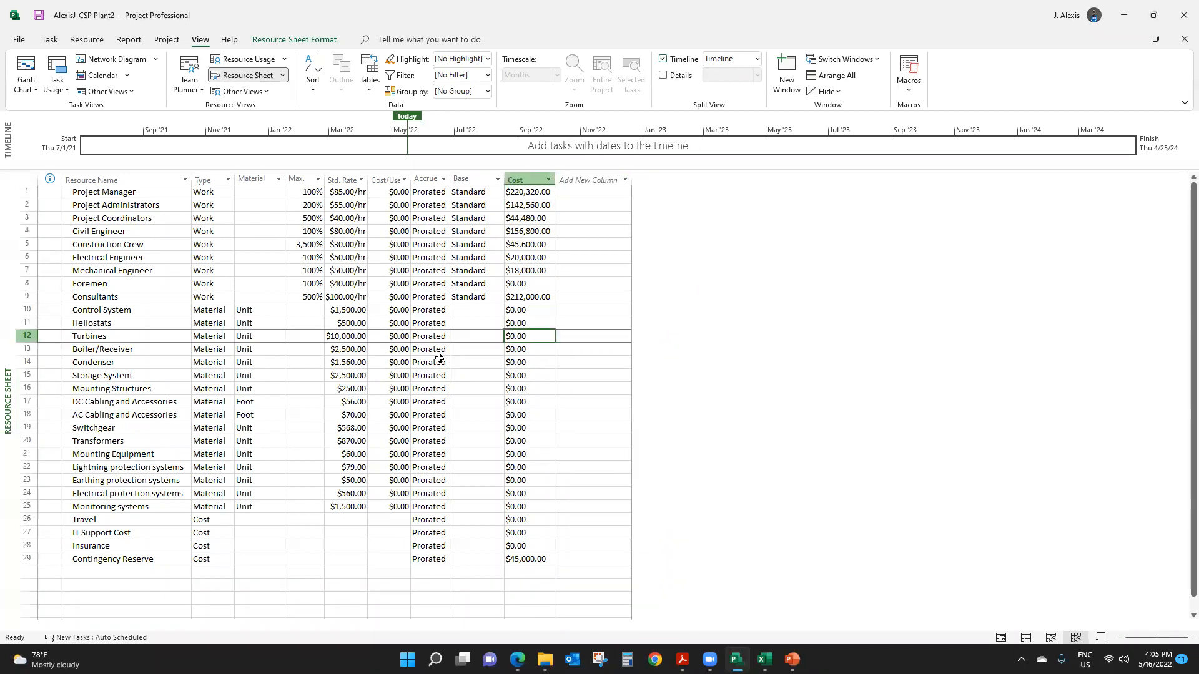
- Review the costs of the resources from Control System through Insurance, and check the Contingency Reserve resource's type
{"action": "left_click_drag", "start_coordinate": [519, 311], "coordinate": [532, 542]}
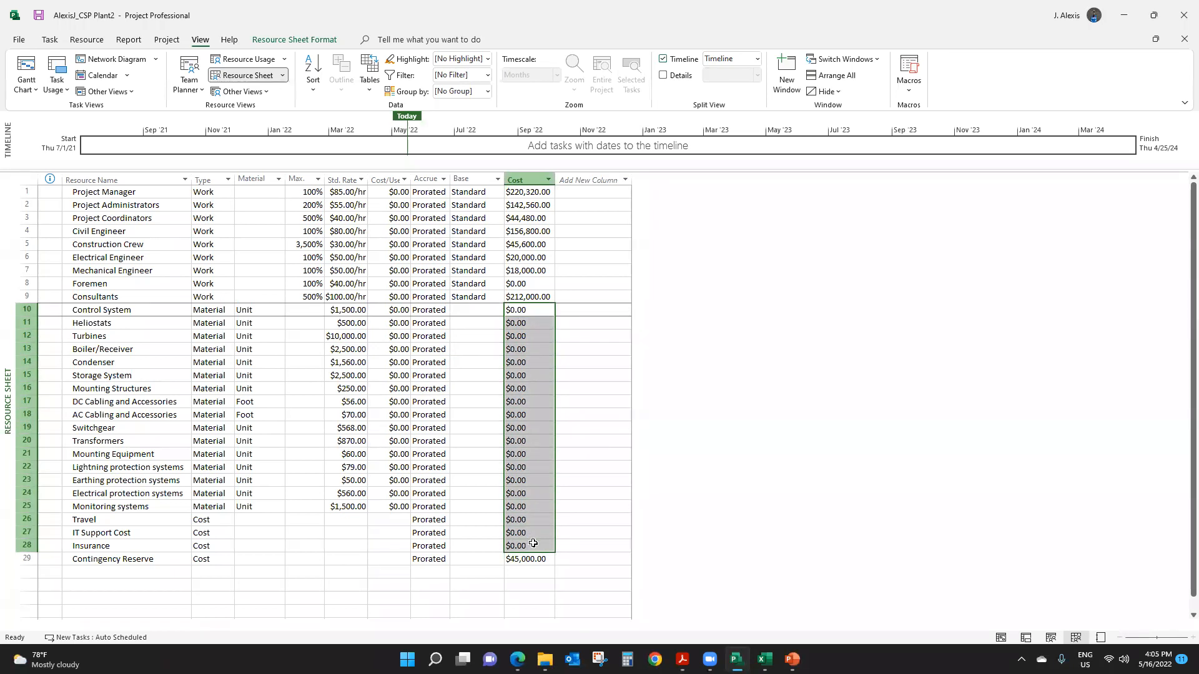
{"action": "left_click_drag", "start_coordinate": [533, 544], "coordinate": [168, 552]}
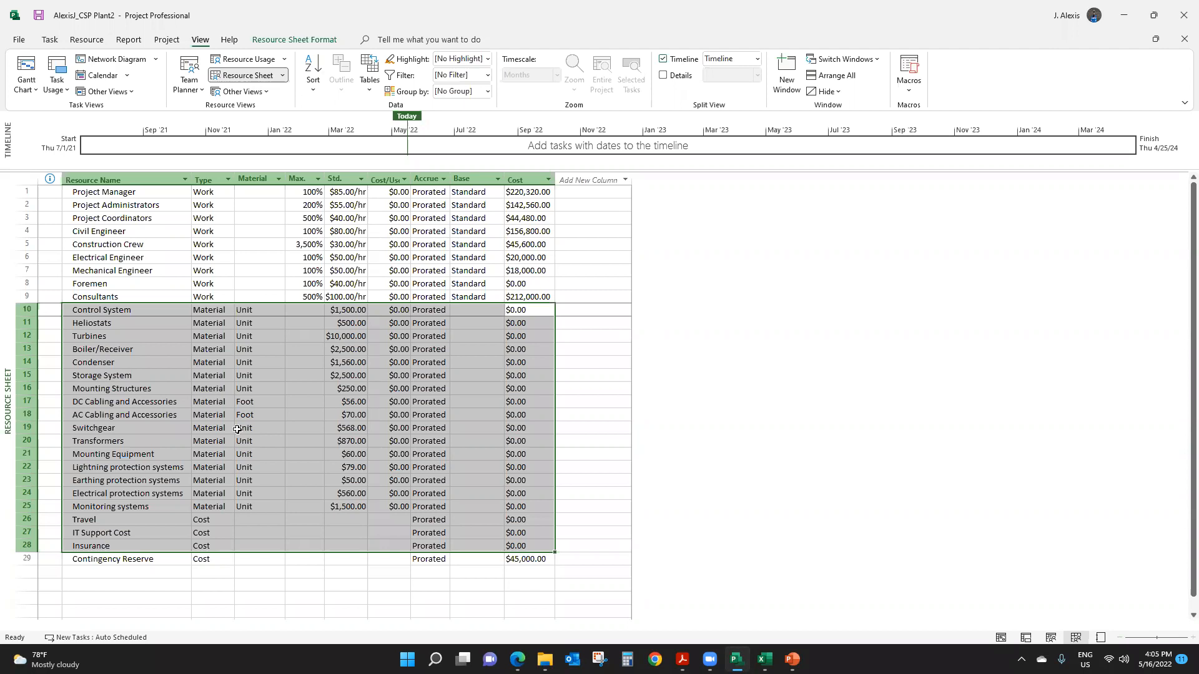
{"action": "left_click", "coordinate": [244, 428]}
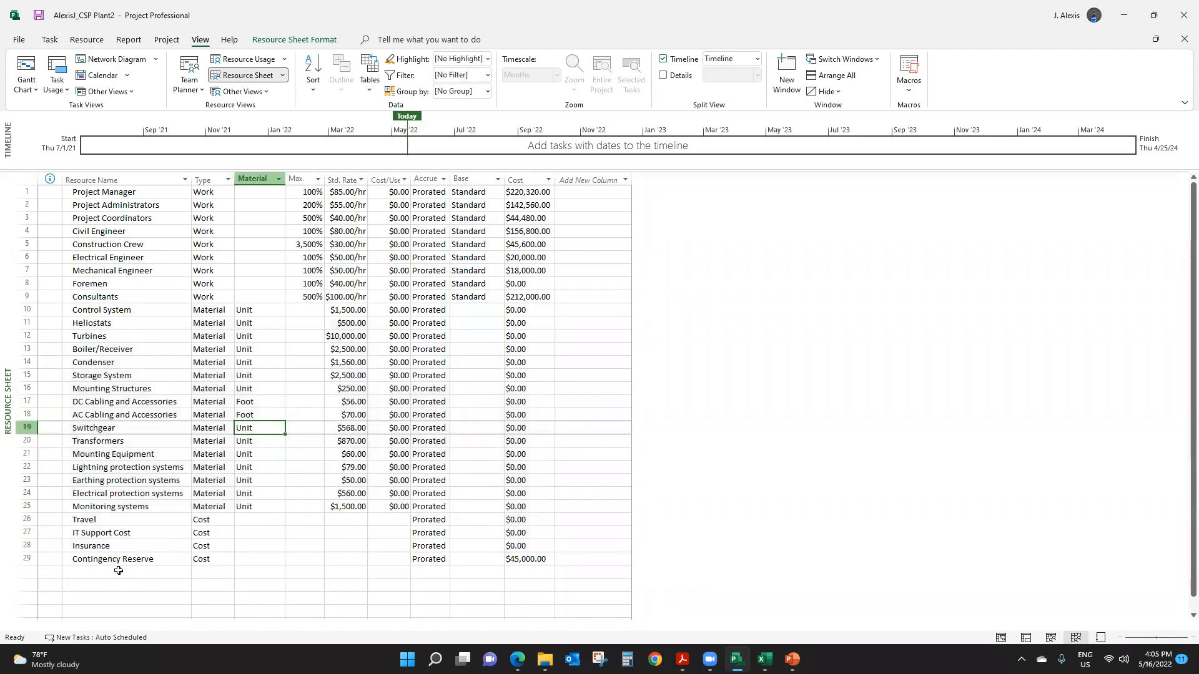
{"action": "left_click", "coordinate": [102, 562]}
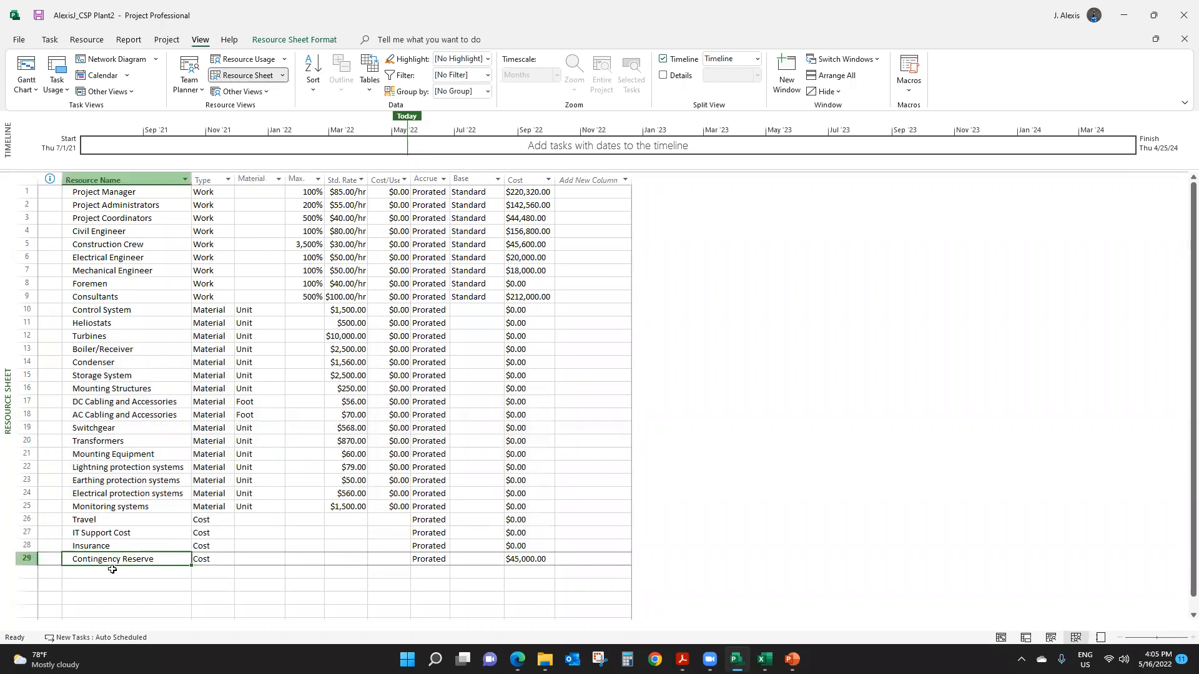
{"action": "left_click", "coordinate": [218, 562]}
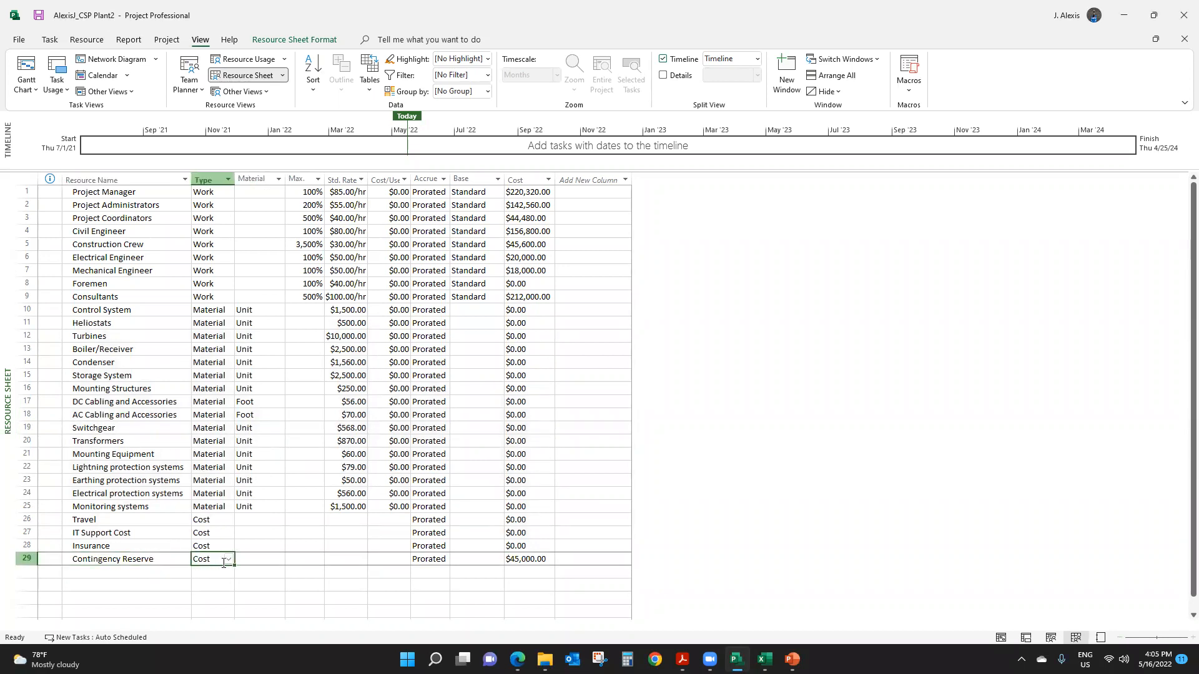
- Inspect the resource assignments and Contingency Reserve cost of the Development of rough technical concept task under Site Identification in the Gantt Chart
{"action": "left_click", "coordinate": [26, 67]}
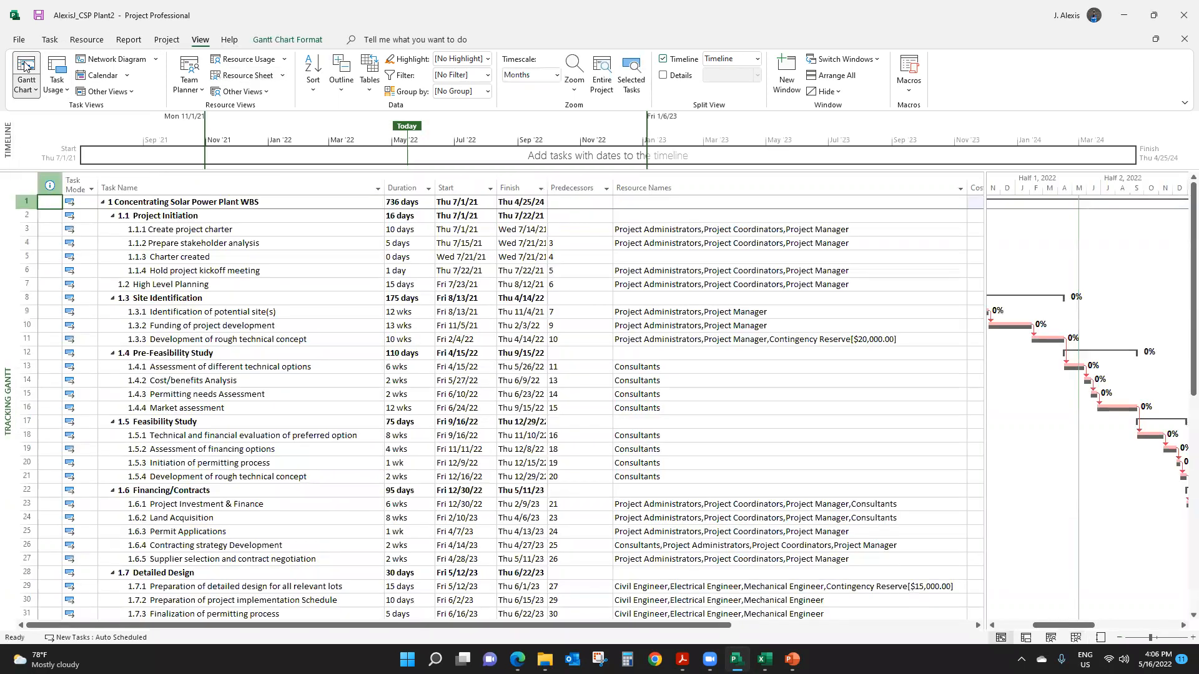
{"action": "left_click", "coordinate": [218, 315]}
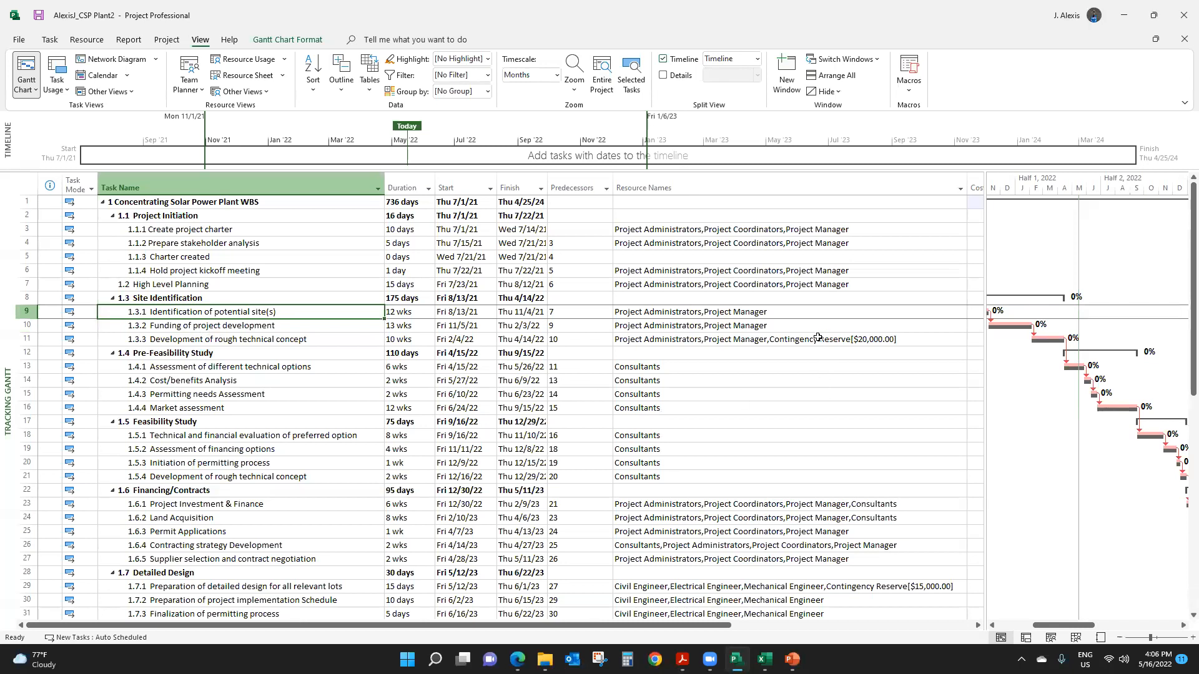
{"action": "left_click", "coordinate": [291, 326]}
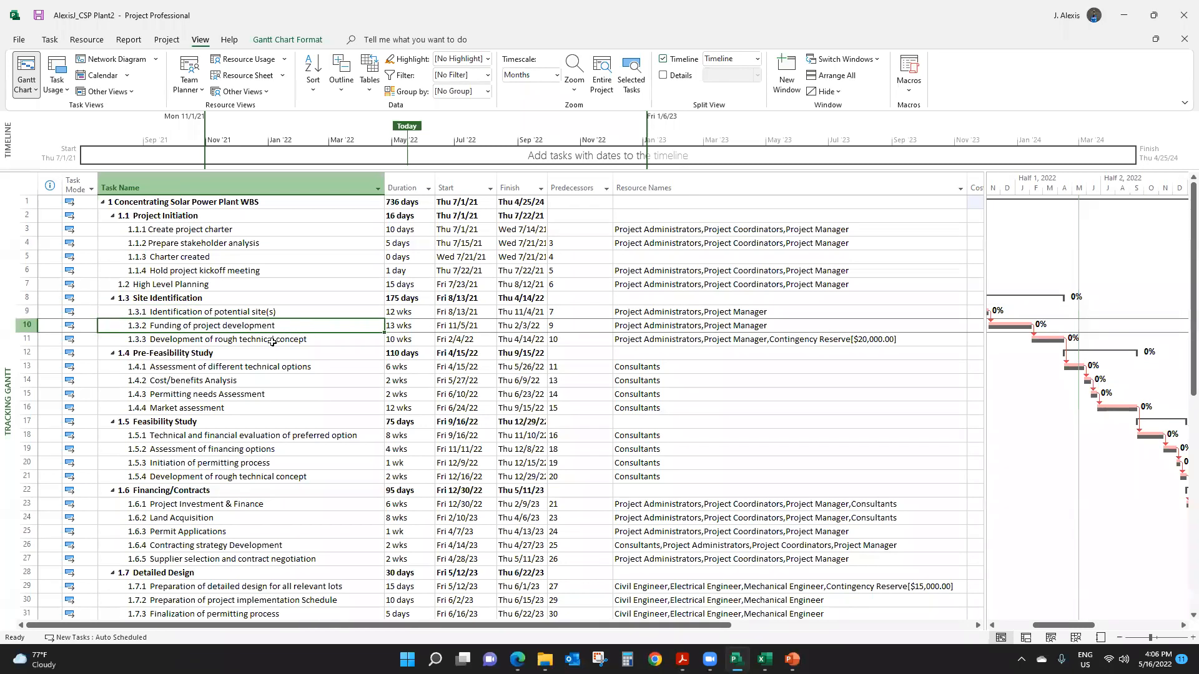
{"action": "left_click", "coordinate": [273, 341]}
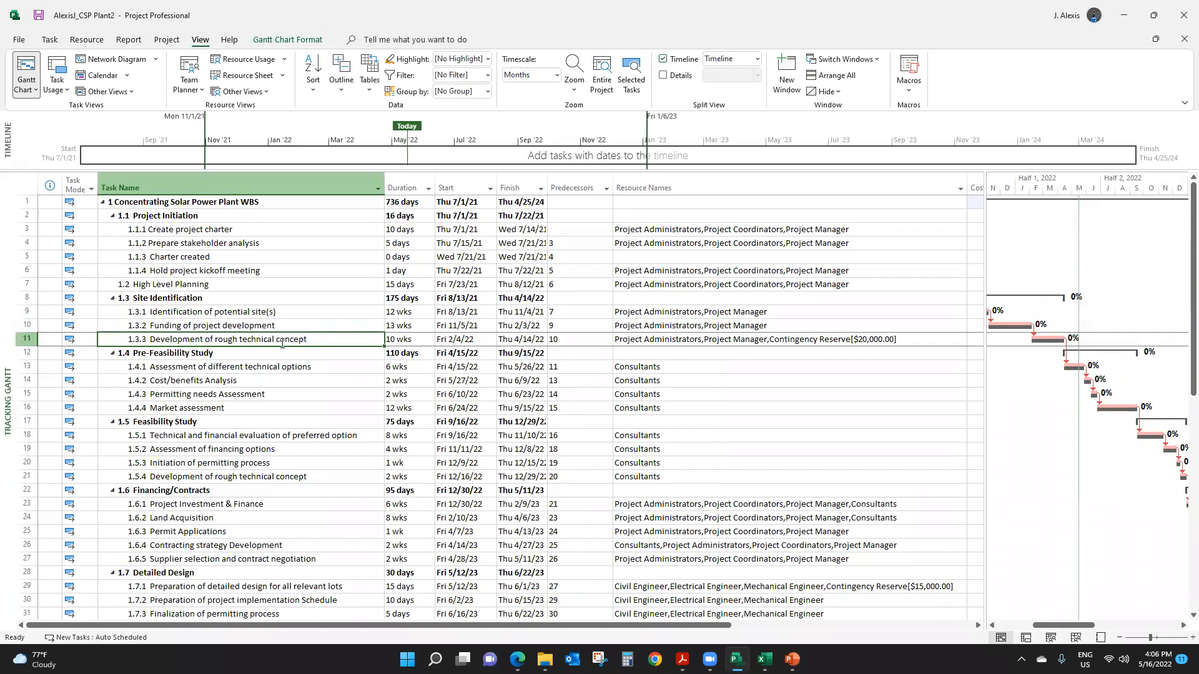
{"action": "left_click", "coordinate": [88, 39]}
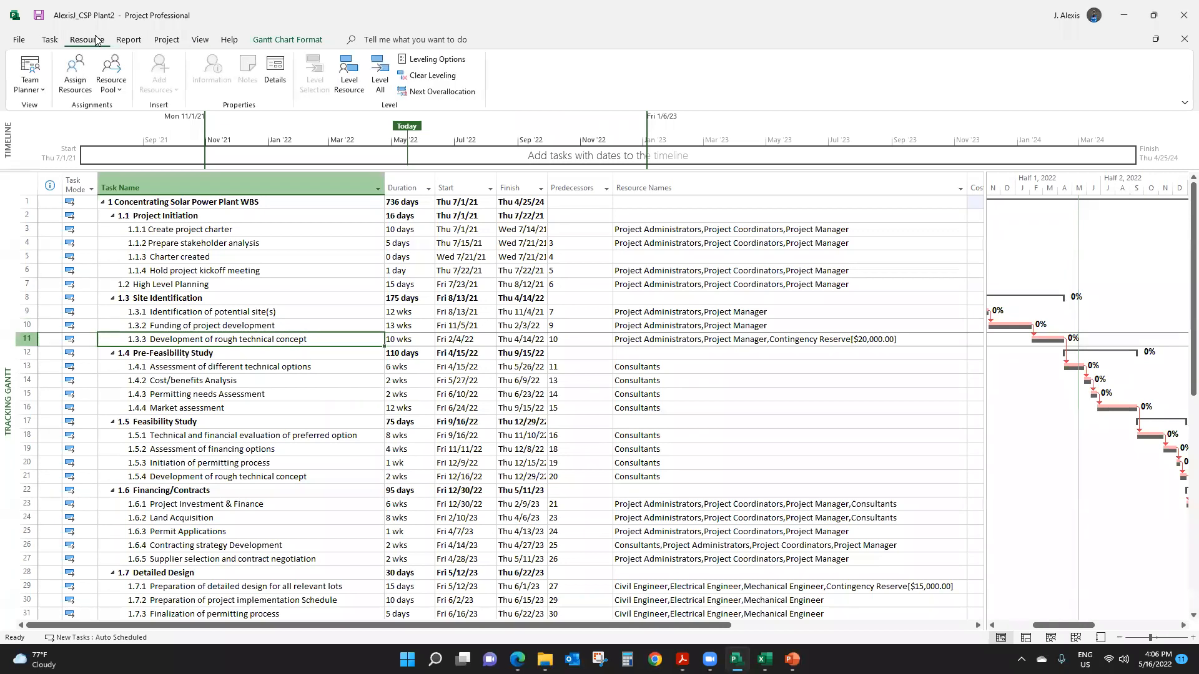
{"action": "left_click", "coordinate": [75, 80]}
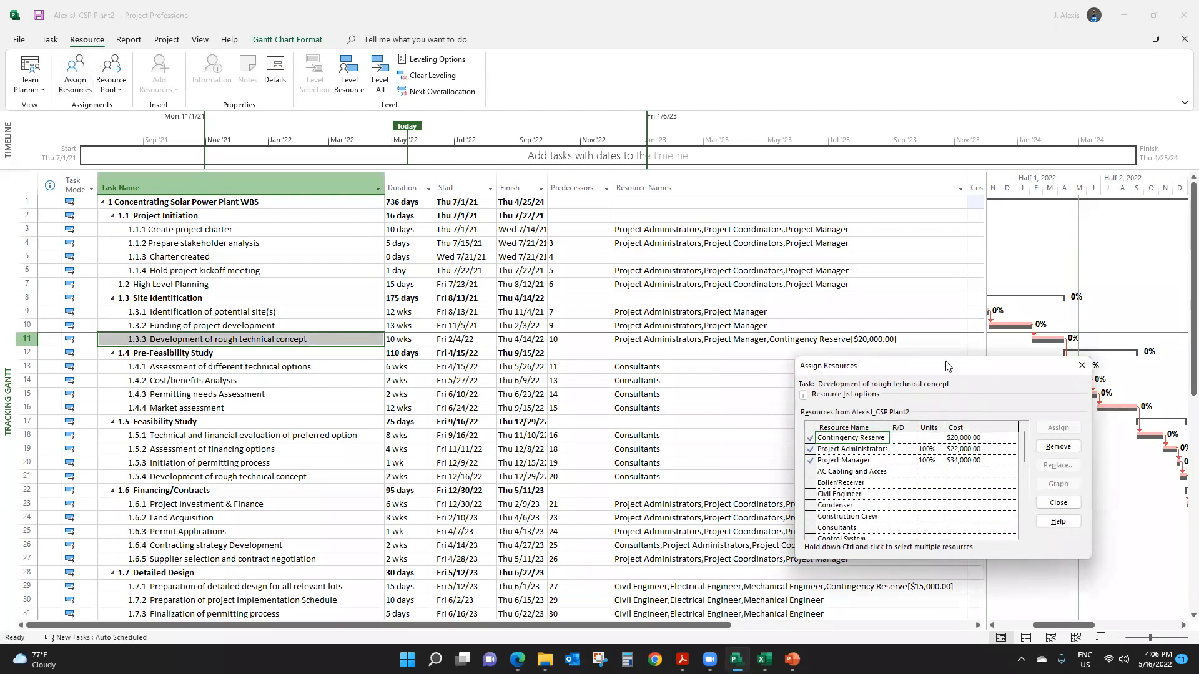
{"action": "left_click_drag", "start_coordinate": [947, 366], "coordinate": [679, 246]}
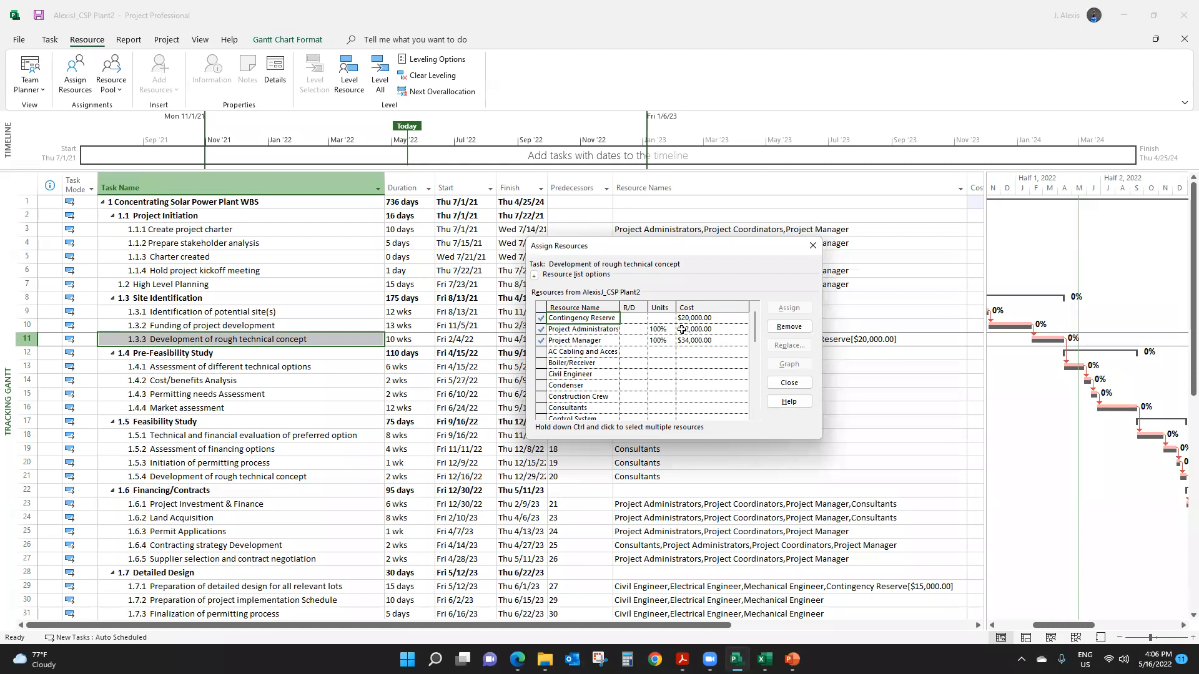
{"action": "left_click", "coordinate": [720, 322]}
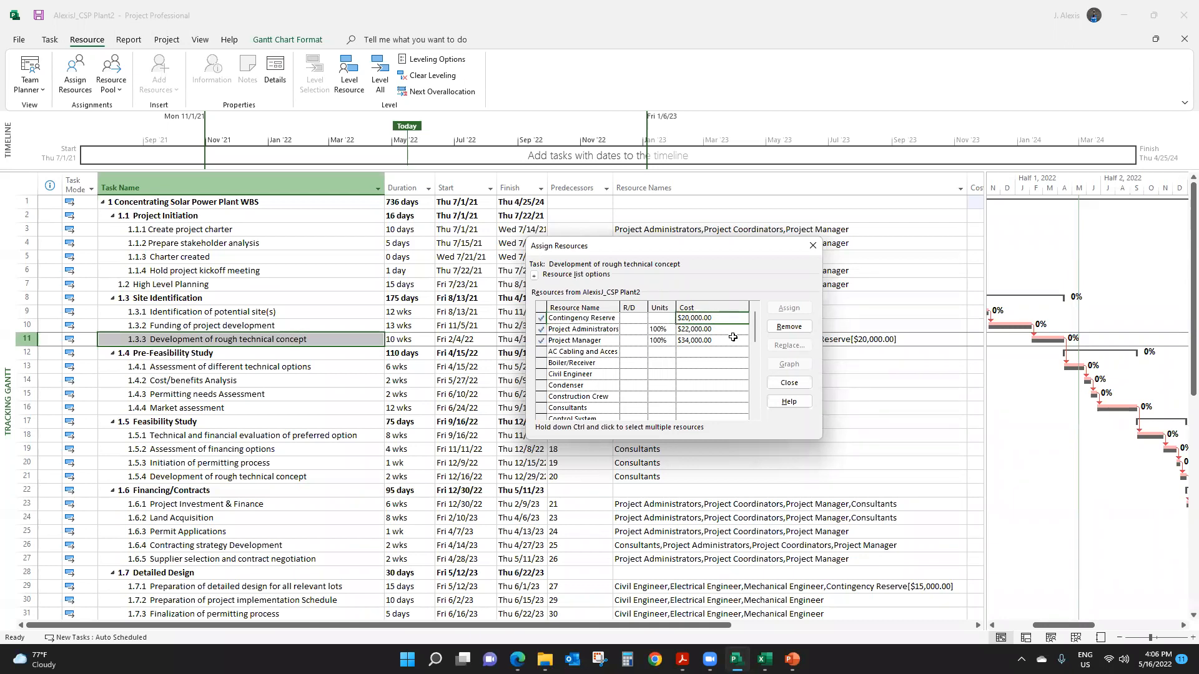
{"action": "left_click", "coordinate": [812, 248]}
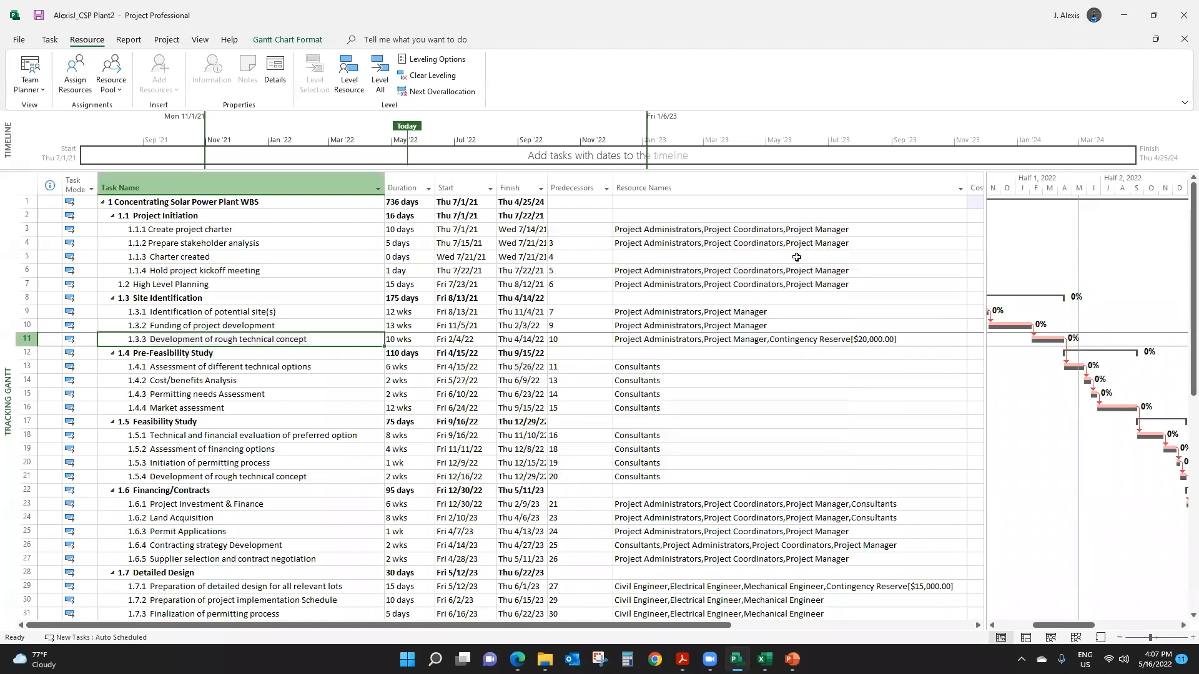
- Check the Contingency Reserve resource's total cost in the Resource Sheet
{"action": "left_click", "coordinate": [204, 43]}
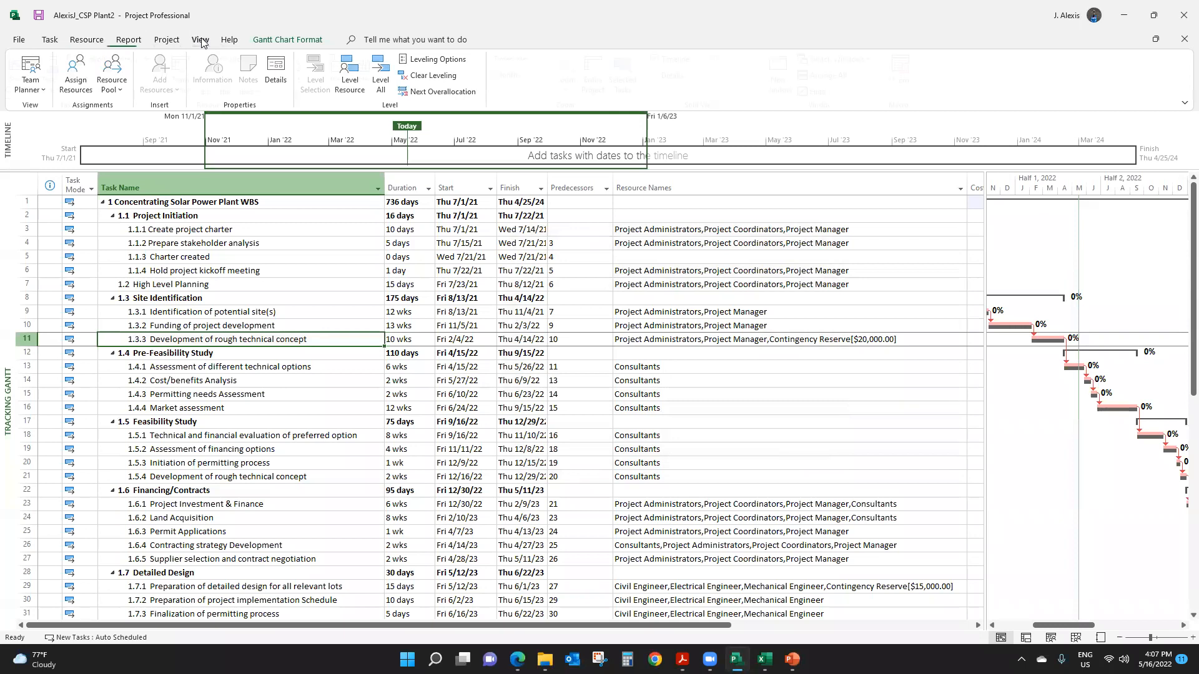
{"action": "left_click", "coordinate": [244, 76]}
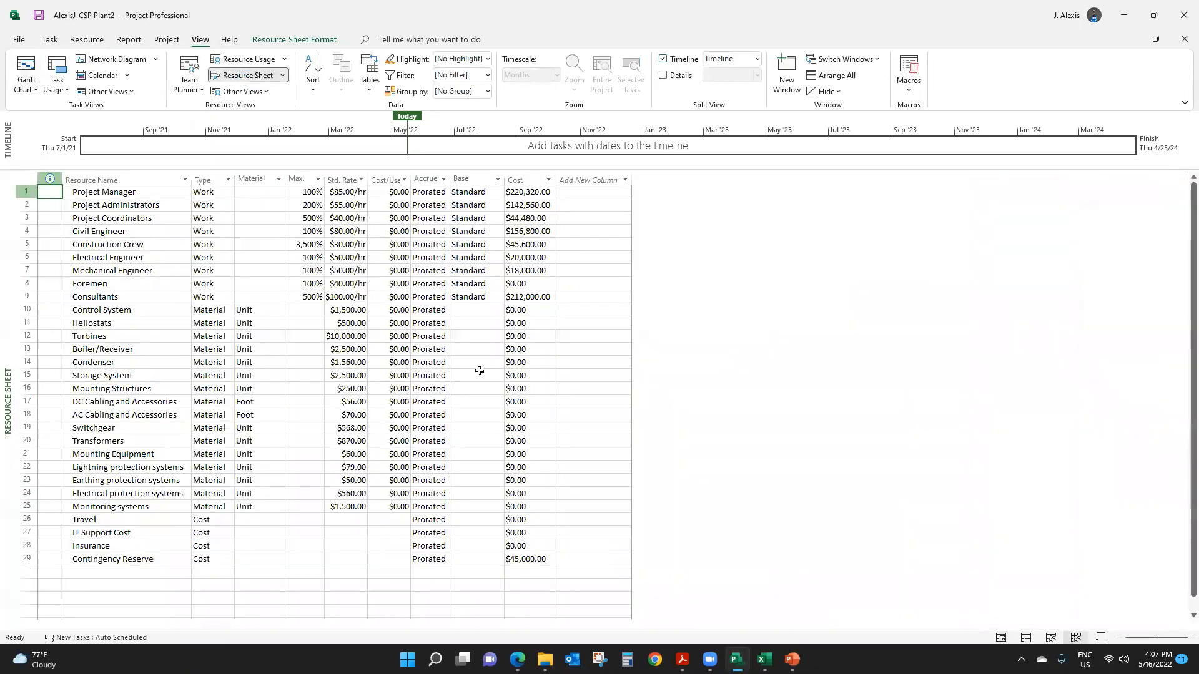
{"action": "left_click", "coordinate": [531, 560]}
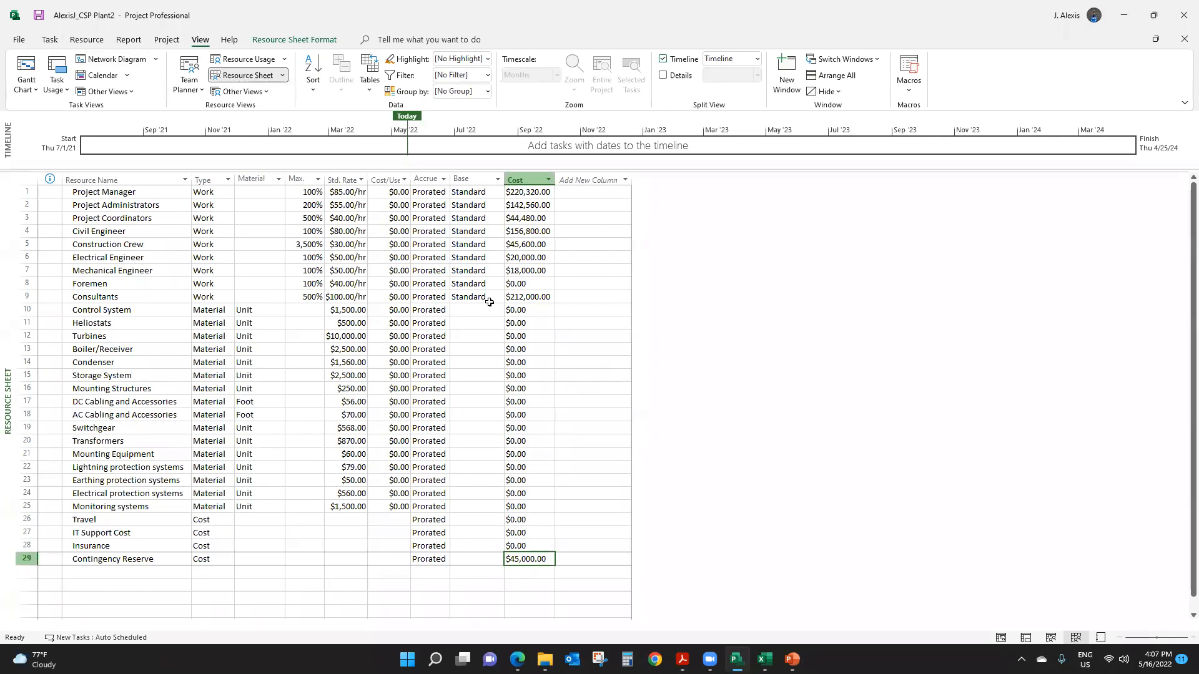
- Reveal the full Cost column in the Gantt Chart table and review the total project cost and the Pre-Feasibility Study cost
{"action": "left_click", "coordinate": [26, 67]}
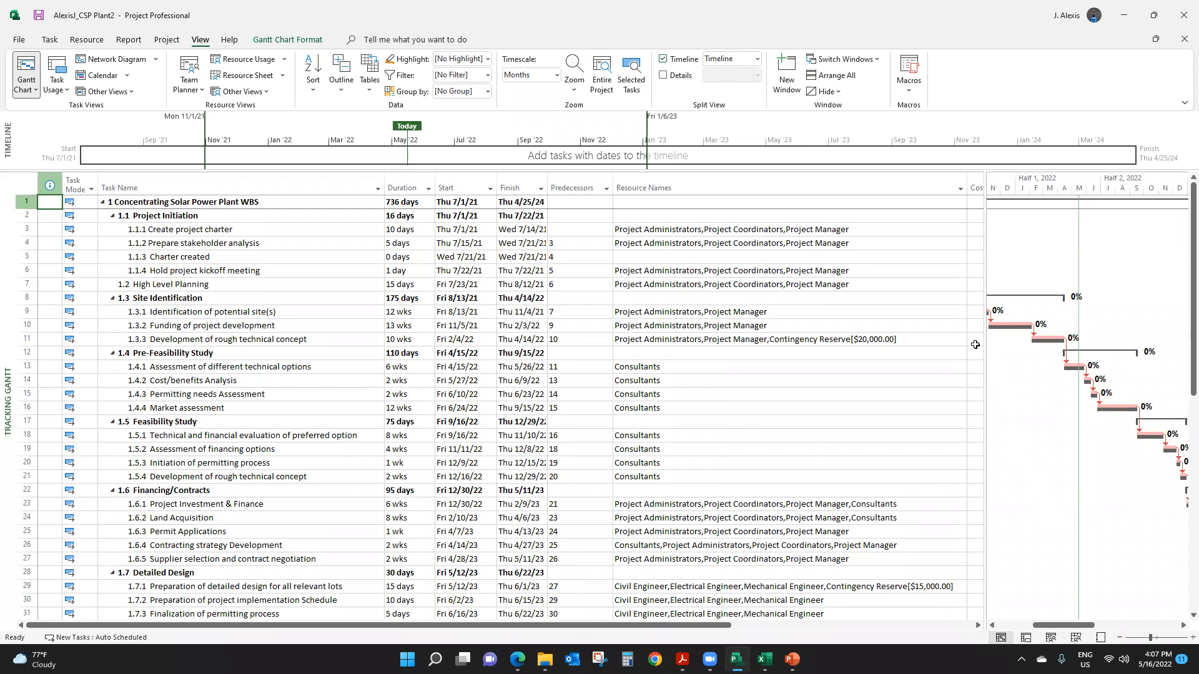
{"action": "left_click_drag", "start_coordinate": [975, 345], "coordinate": [1067, 347]}
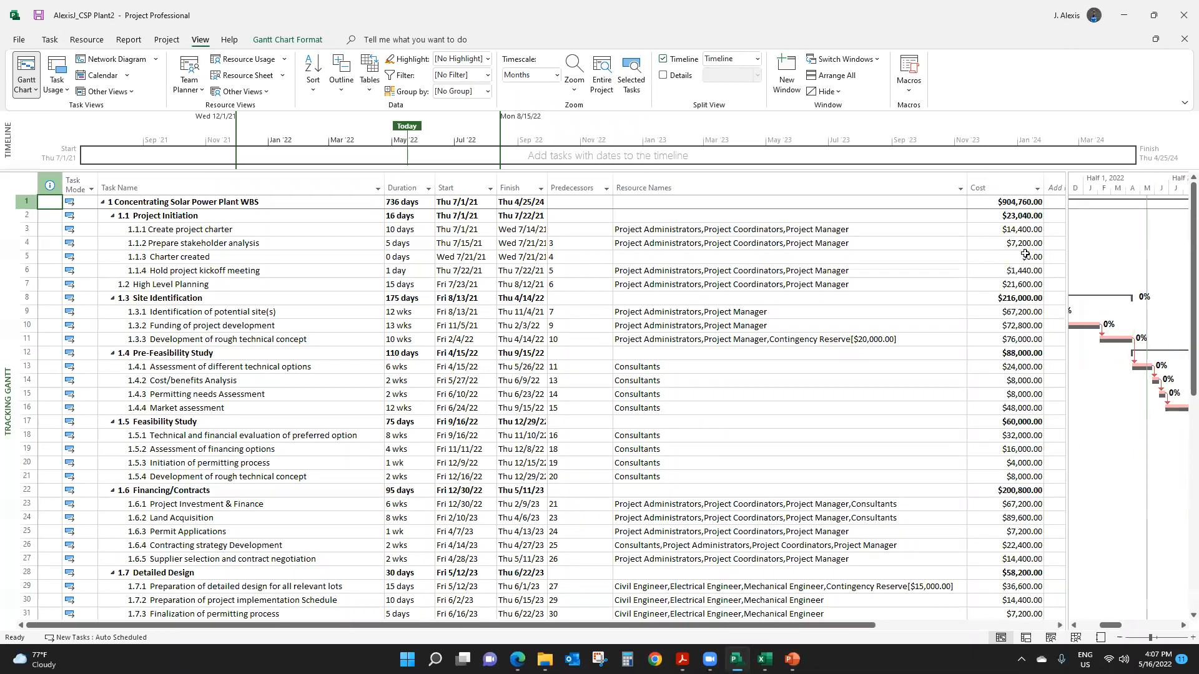
{"action": "left_click", "coordinate": [1024, 202]}
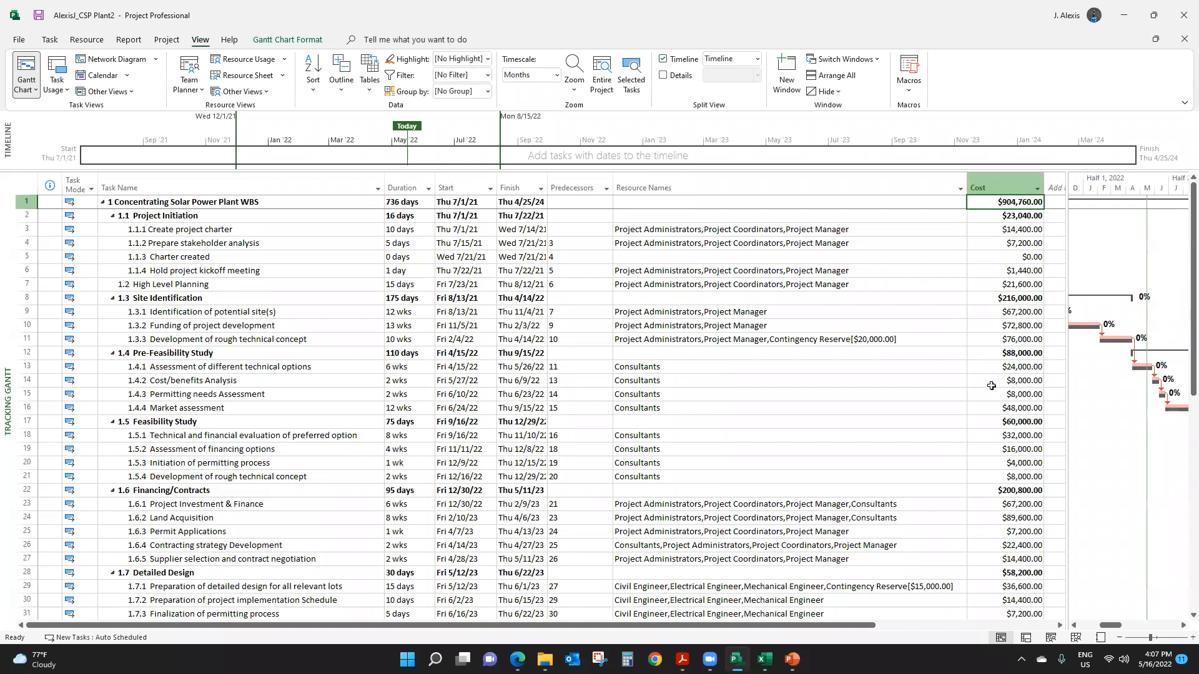
{"action": "left_click", "coordinate": [1024, 356]}
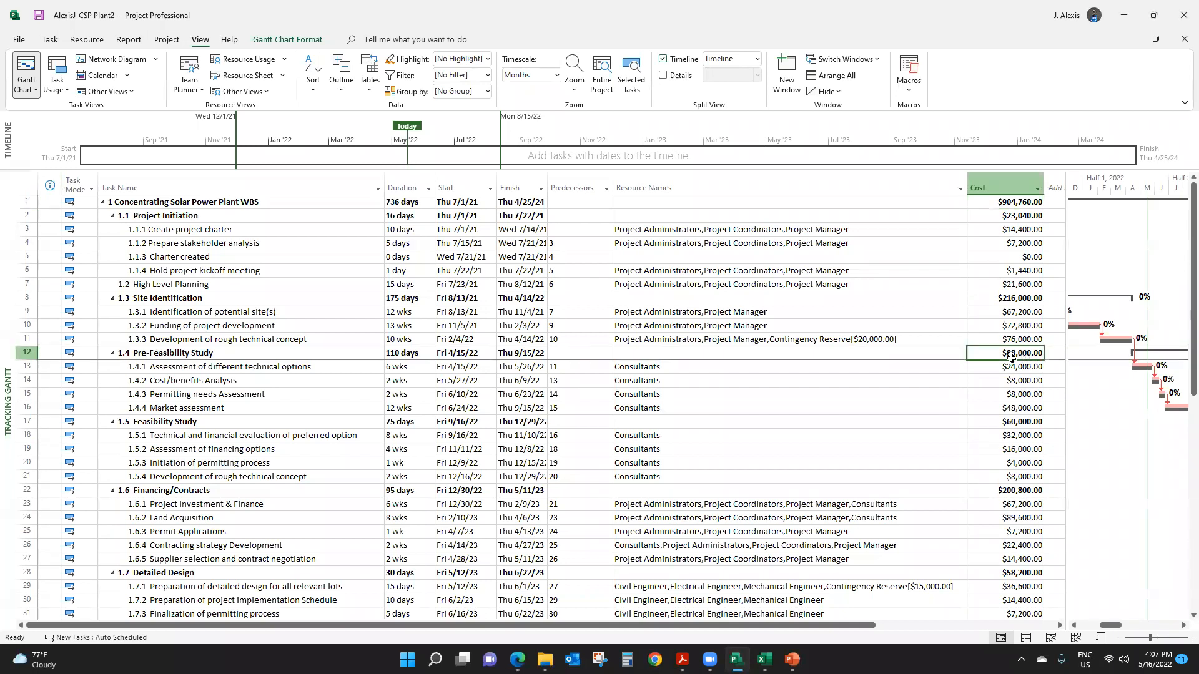
{"action": "left_click", "coordinate": [1013, 203]}
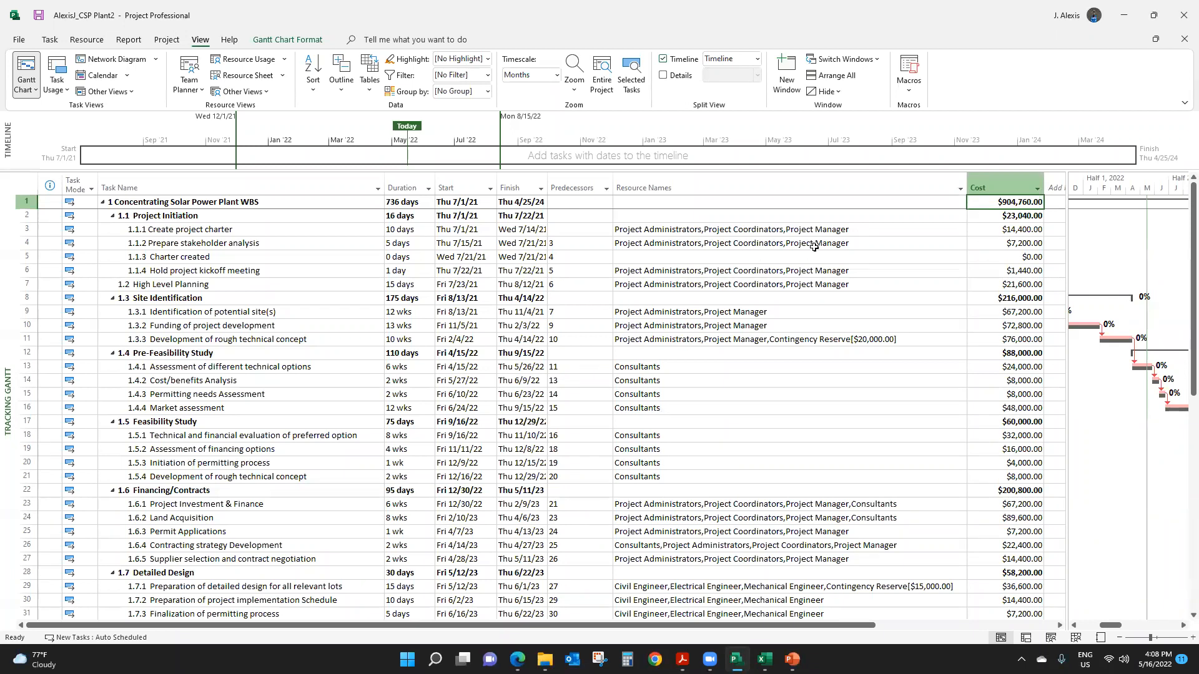
{"action": "left_click_drag", "start_coordinate": [1067, 191], "coordinate": [1108, 190]}
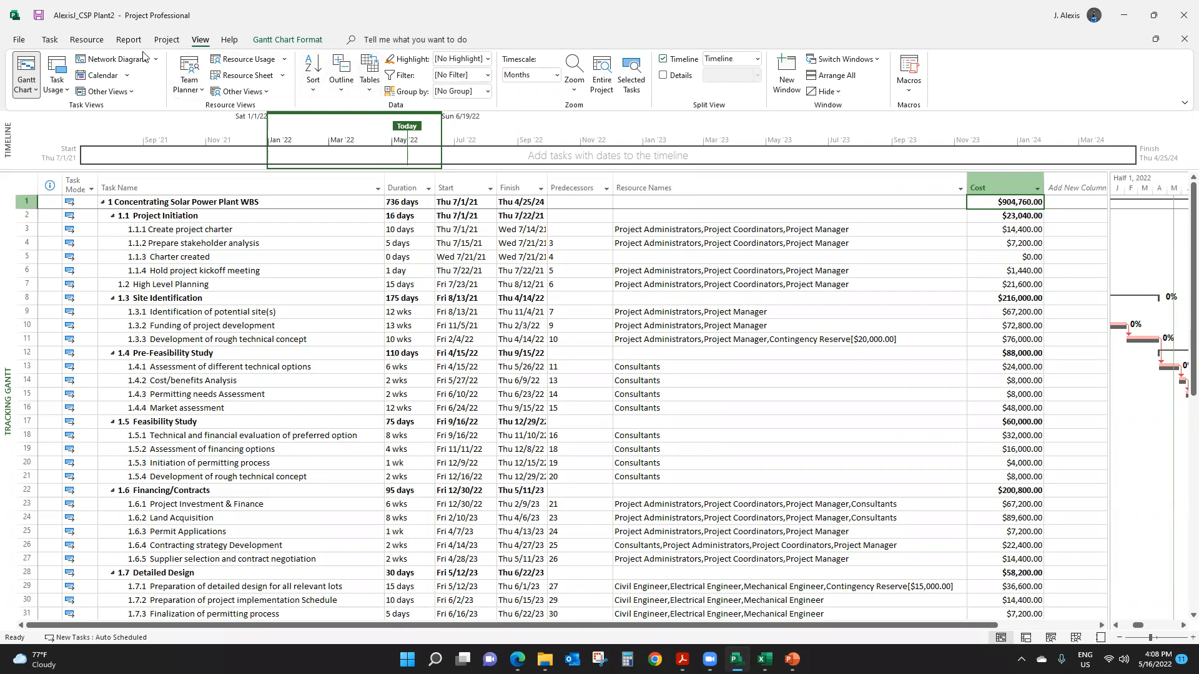
- Clear the saved baseline plan for the entire project
{"action": "left_click", "coordinate": [164, 41]}
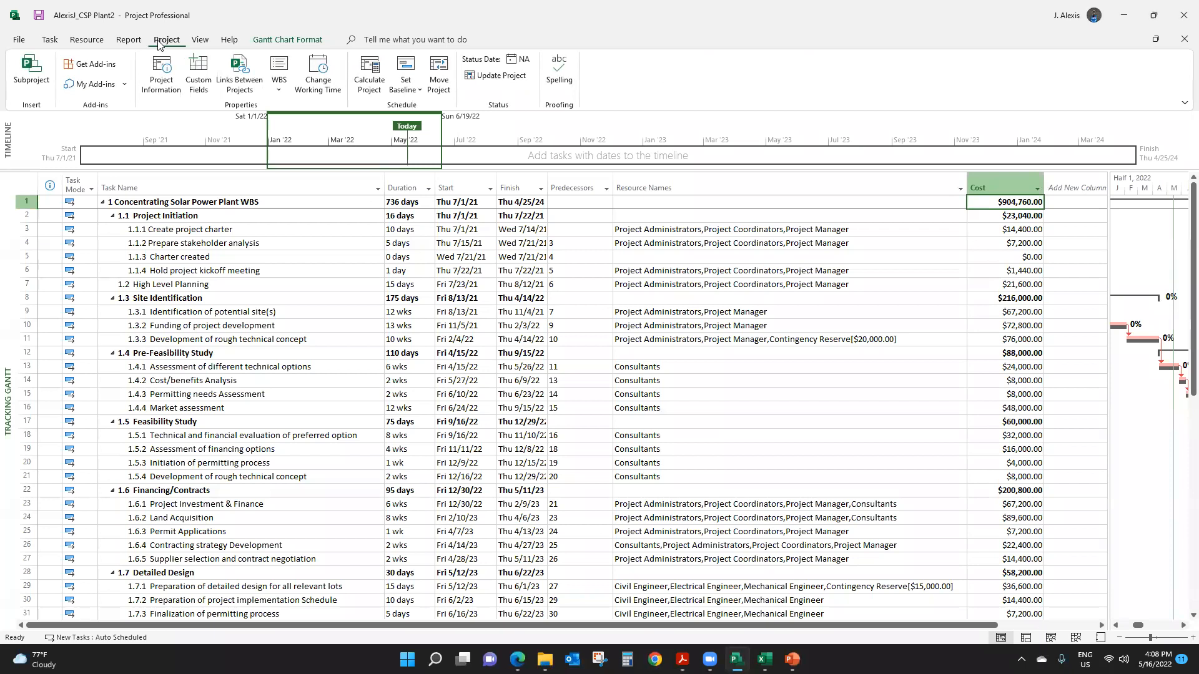
{"action": "left_click", "coordinate": [421, 91]}
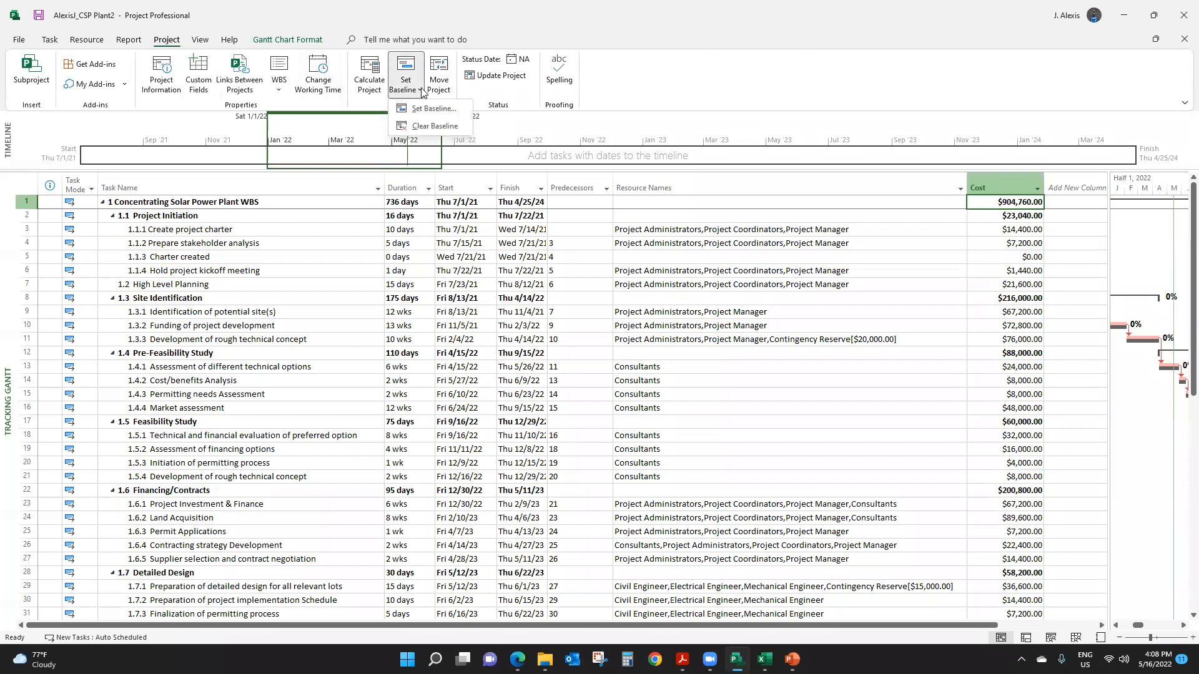
{"action": "left_click", "coordinate": [435, 126]}
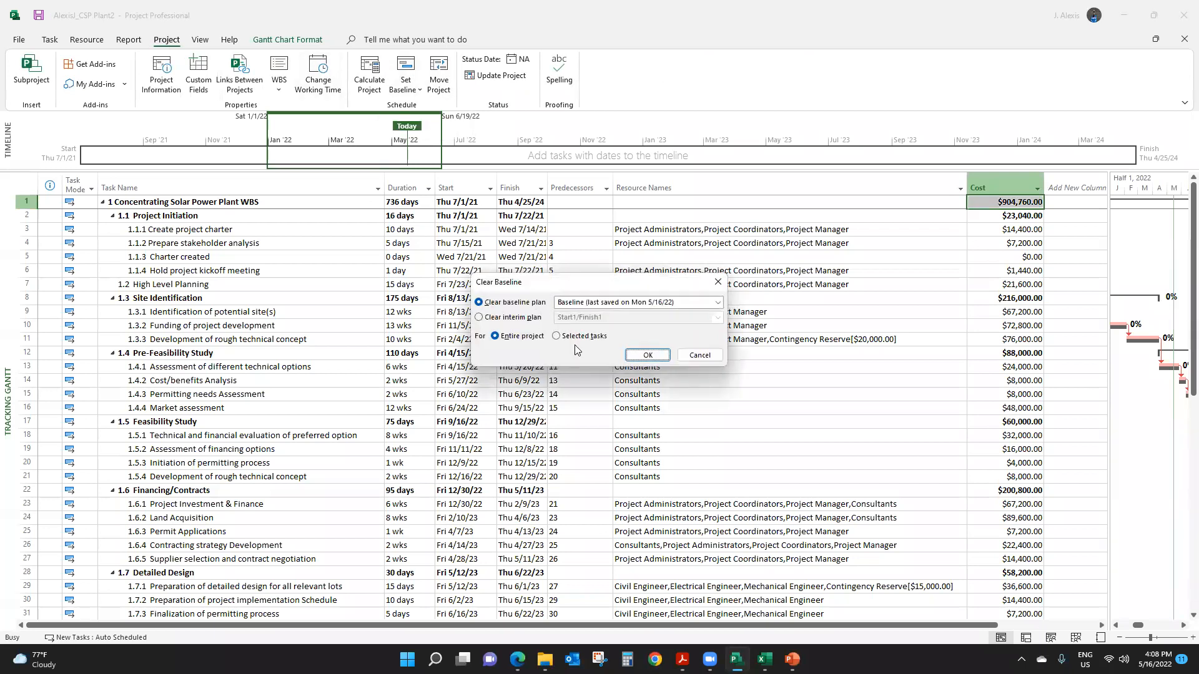
{"action": "left_click", "coordinate": [650, 353]}
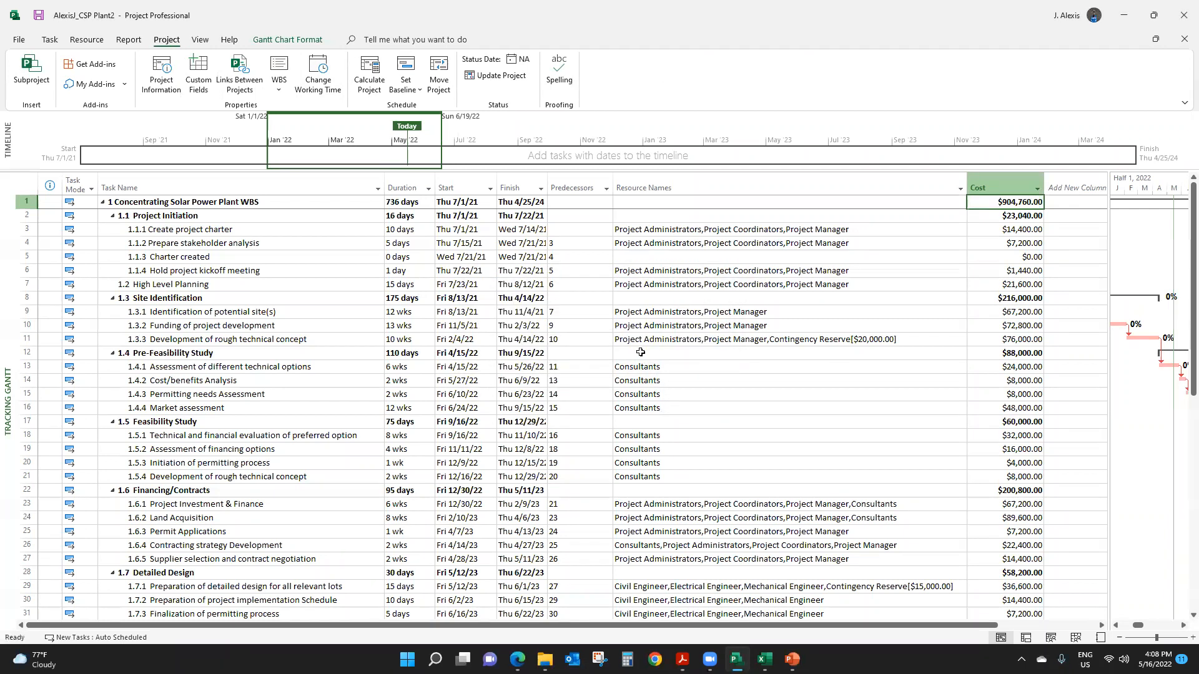
- Set a new baseline for the project
{"action": "left_click", "coordinate": [323, 259]}
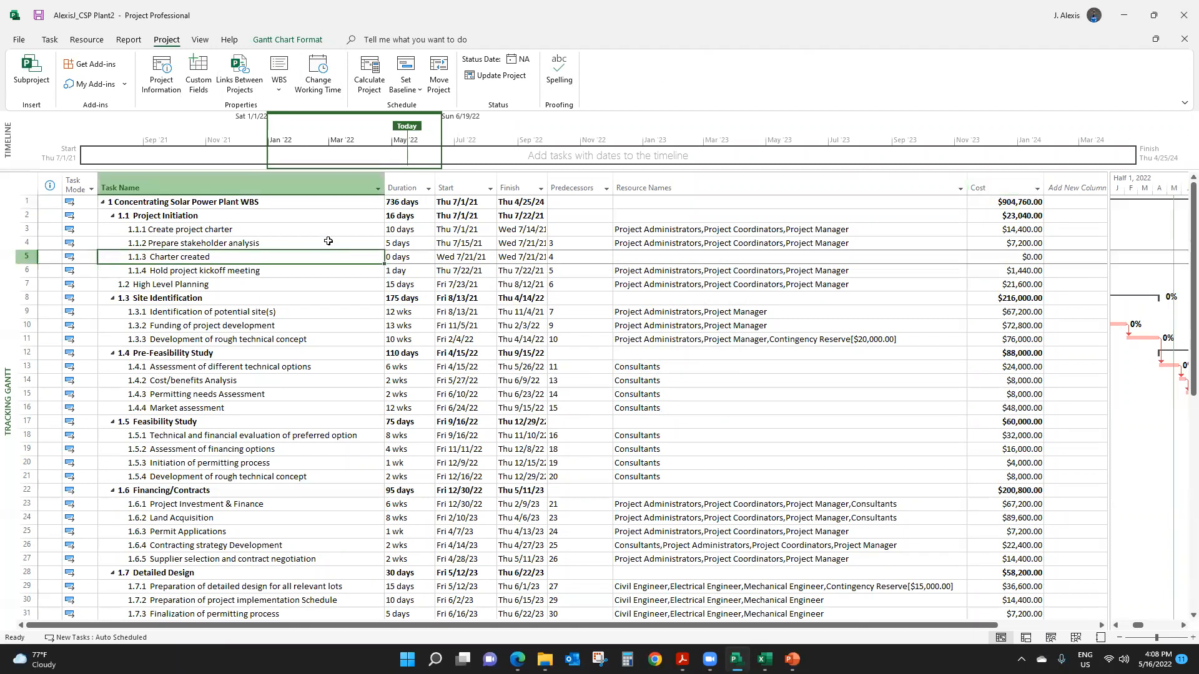
{"action": "left_click", "coordinate": [413, 91]}
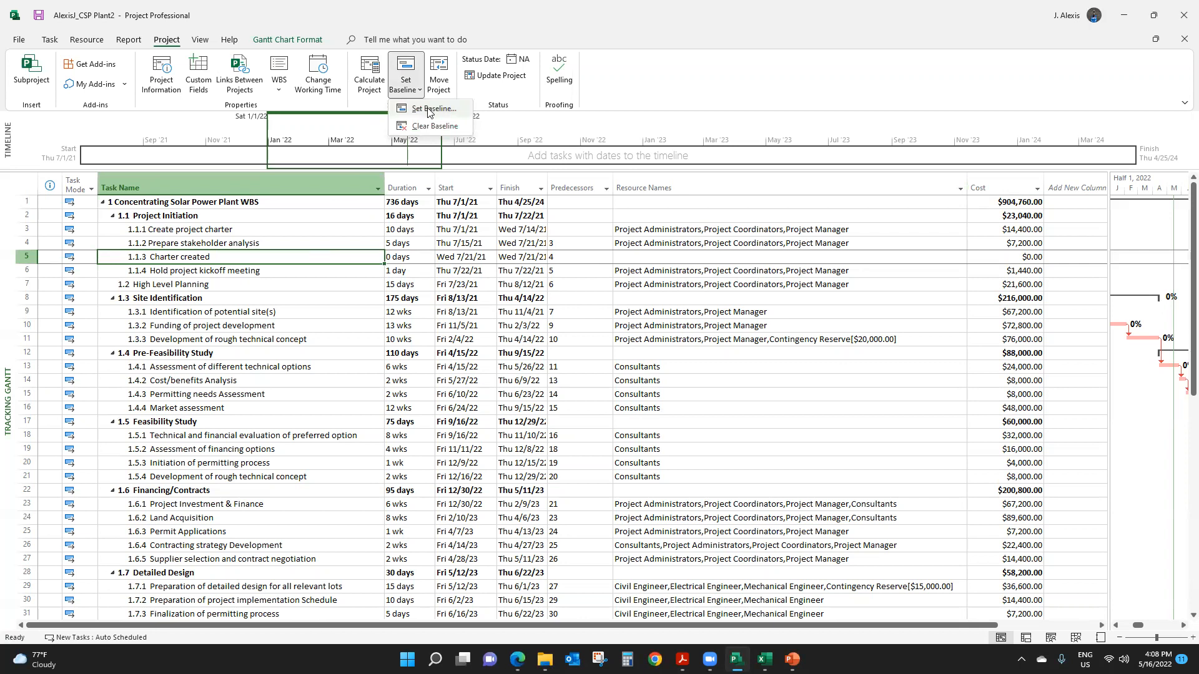
{"action": "left_click", "coordinate": [427, 110]}
{"action": "left_click", "coordinate": [615, 416]}
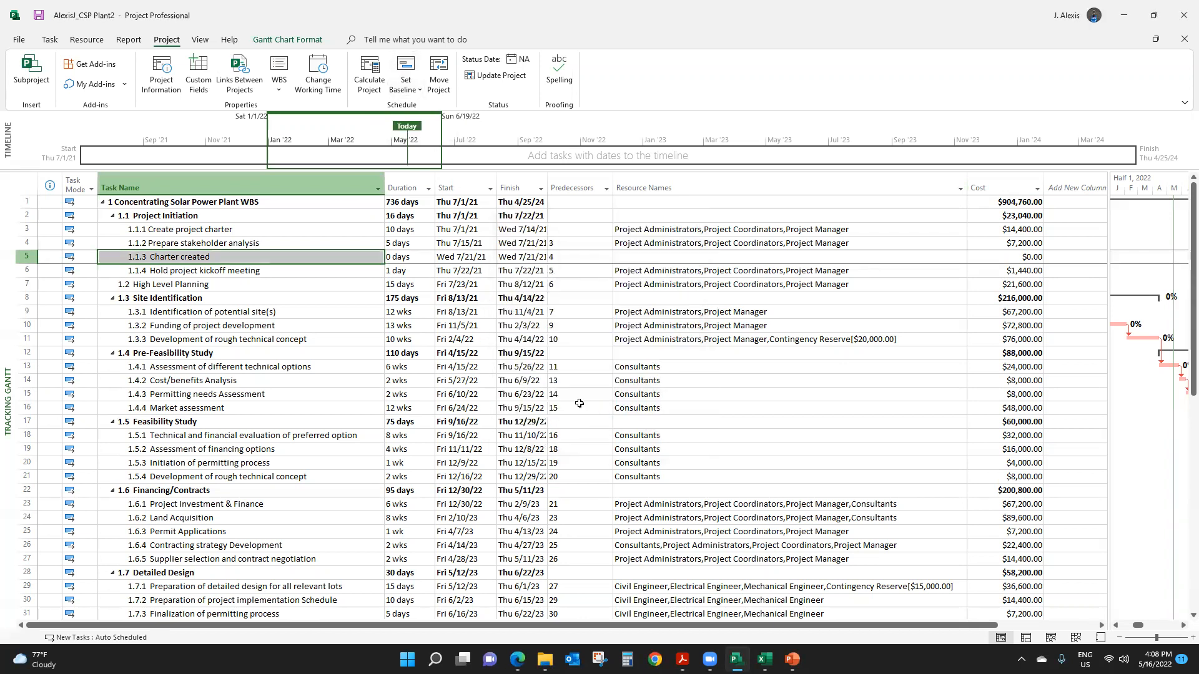
{"action": "left_click", "coordinate": [231, 341]}
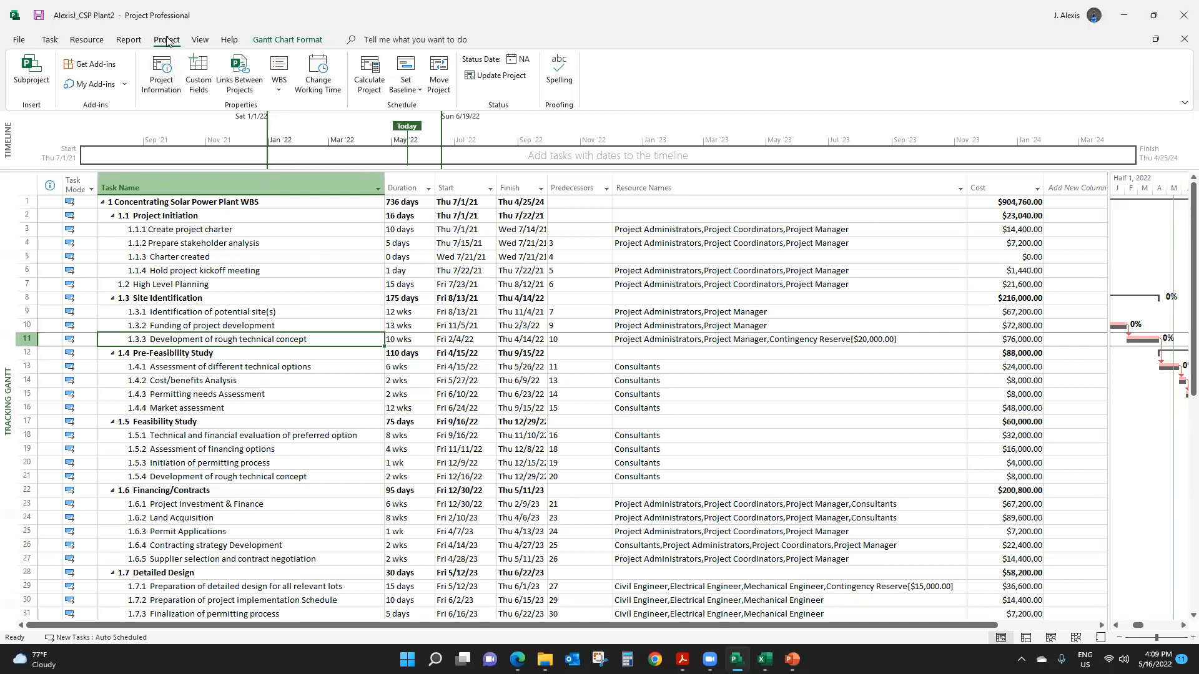
{"action": "left_click", "coordinate": [423, 91]}
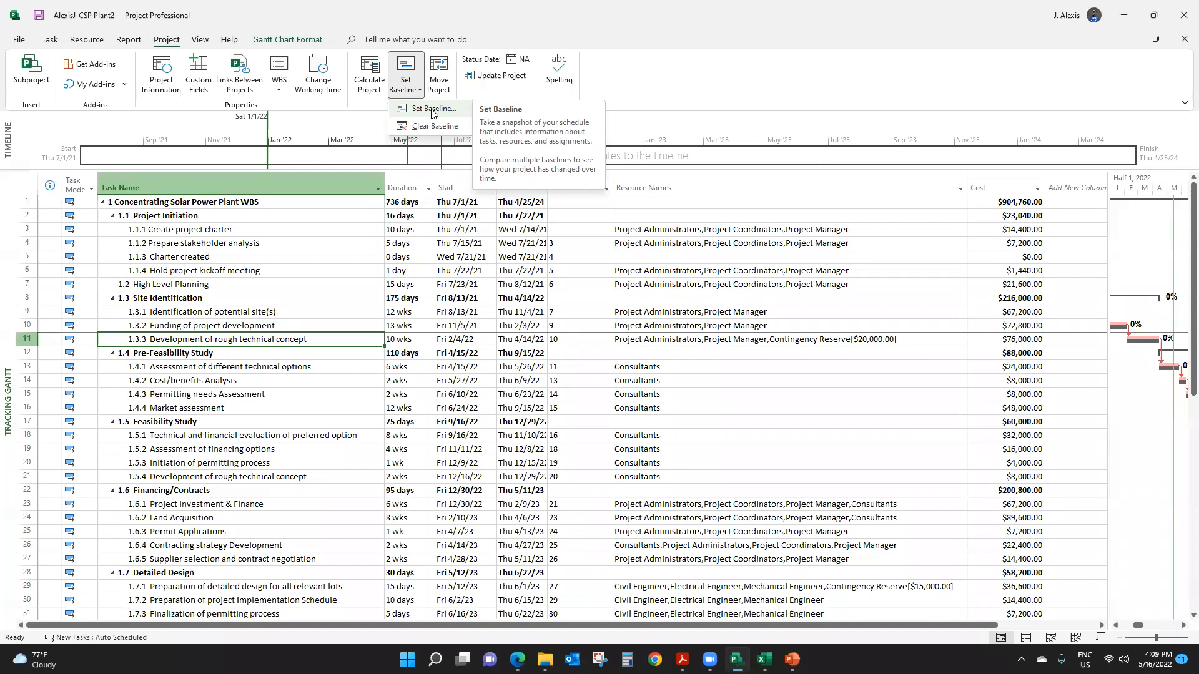
{"action": "left_click", "coordinate": [238, 389]}
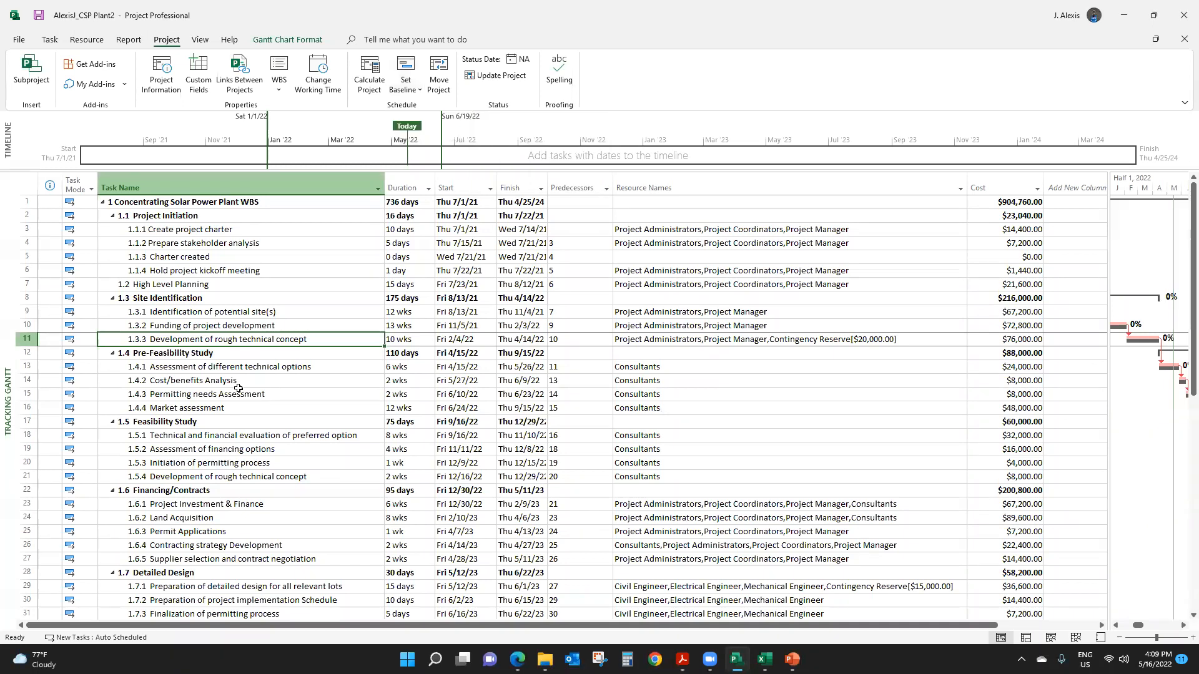
- Check the project statistics to compare the current schedule, work and cost with the new baseline
{"action": "left_click", "coordinate": [237, 388]}
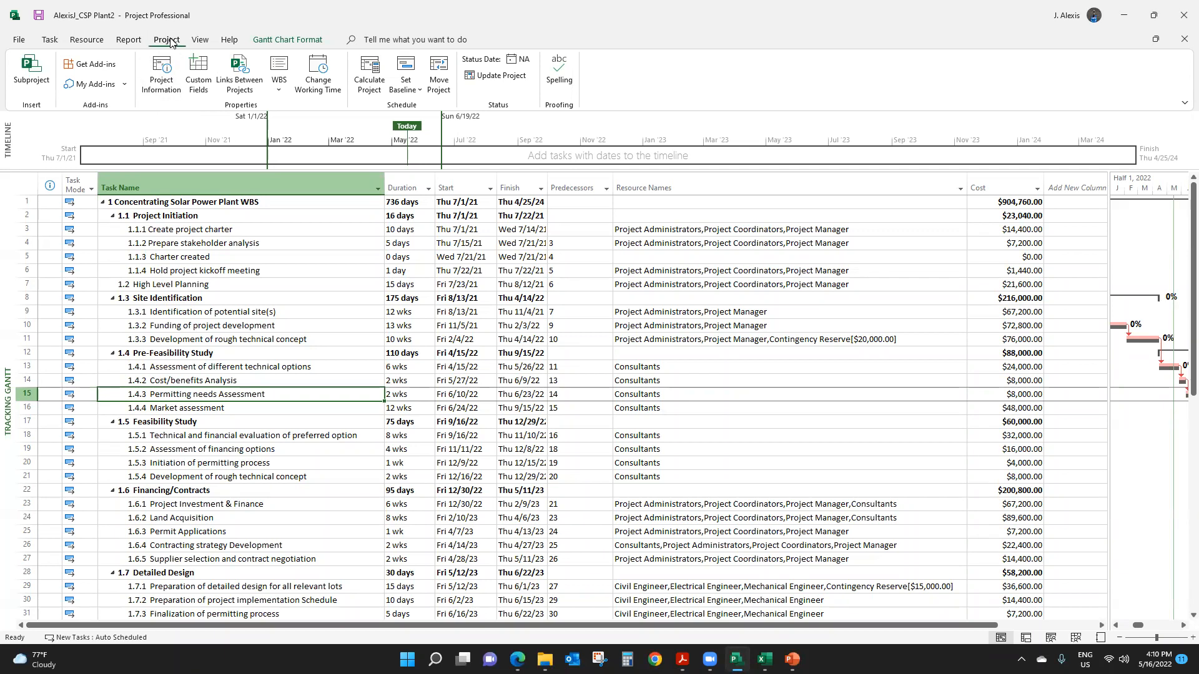
{"action": "left_click", "coordinate": [161, 74]}
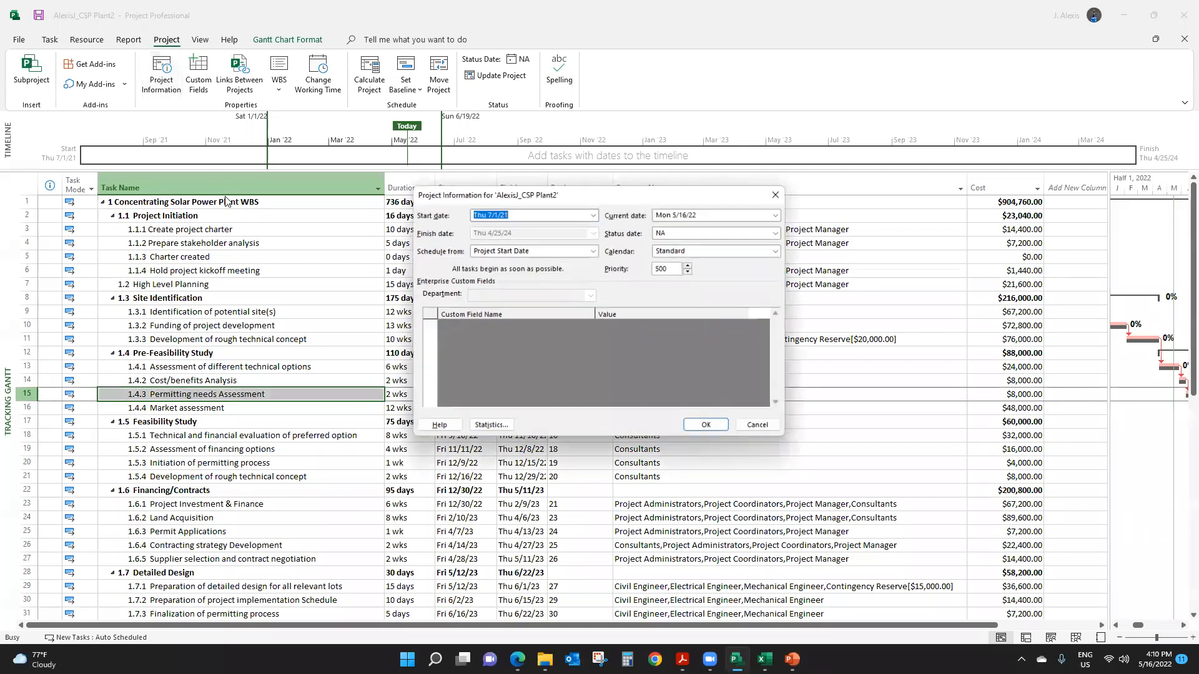
{"action": "left_click", "coordinate": [490, 426]}
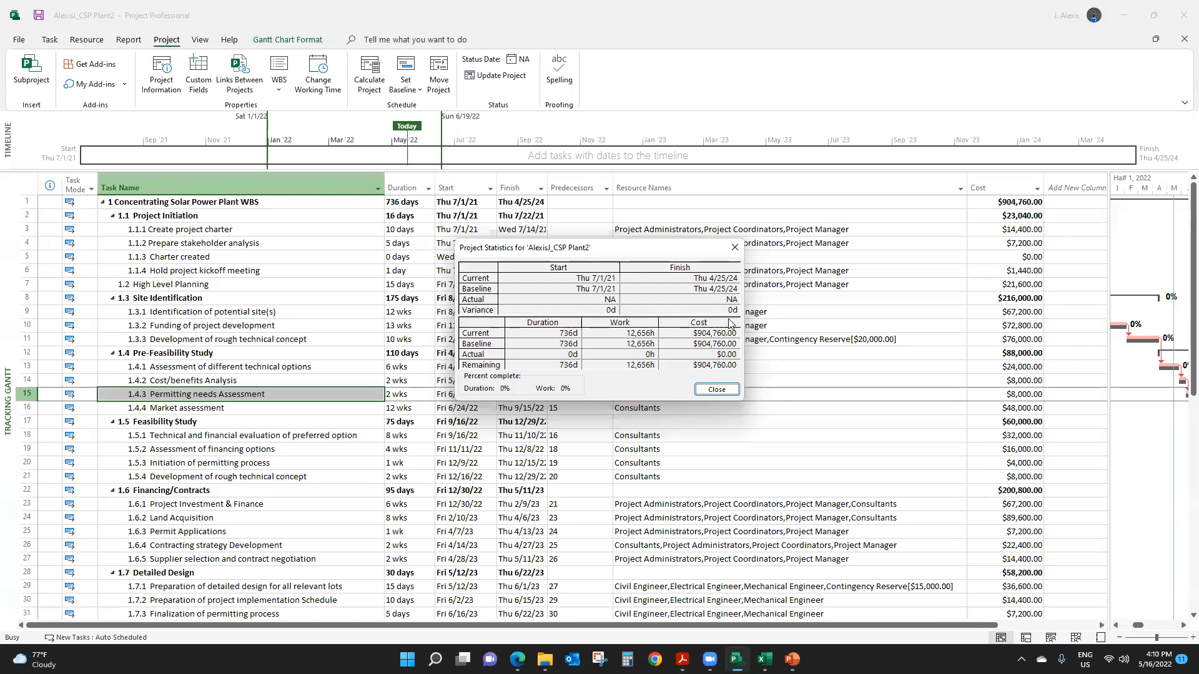
{"action": "left_click", "coordinate": [735, 251]}
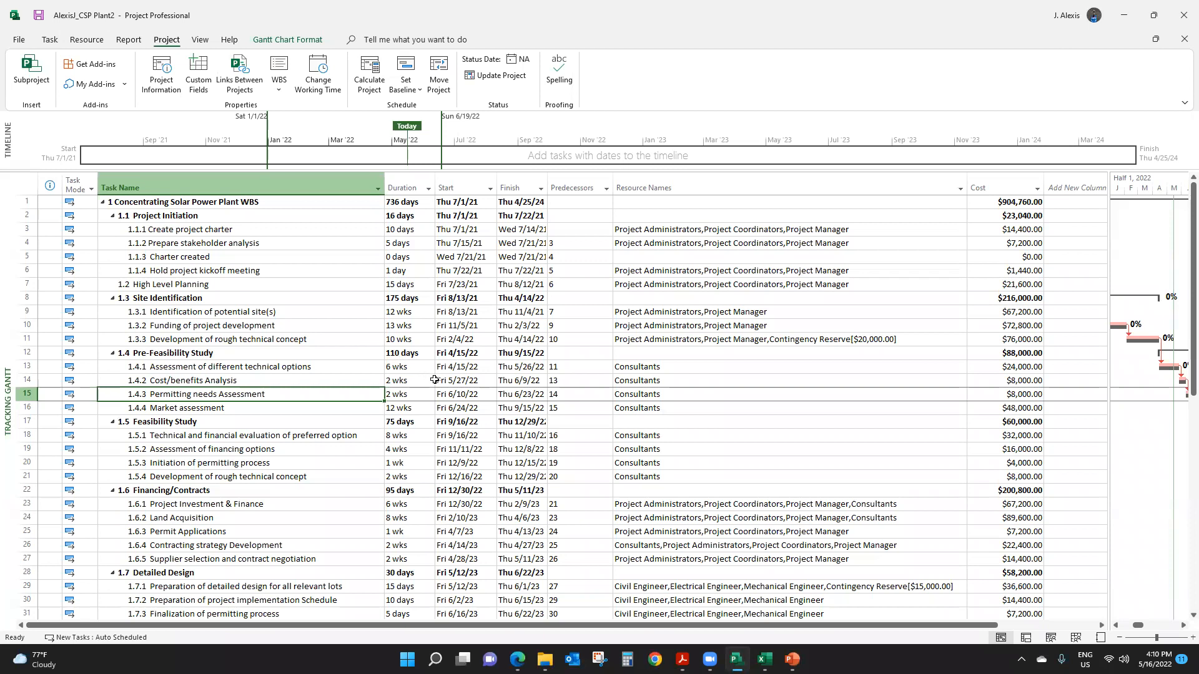
- Mark all tasks from Project Initiation through the Pre-Feasibility Study phase as 100% complete
{"action": "left_click", "coordinate": [193, 217]}
{"action": "left_click_drag", "start_coordinate": [192, 217], "coordinate": [262, 409]}
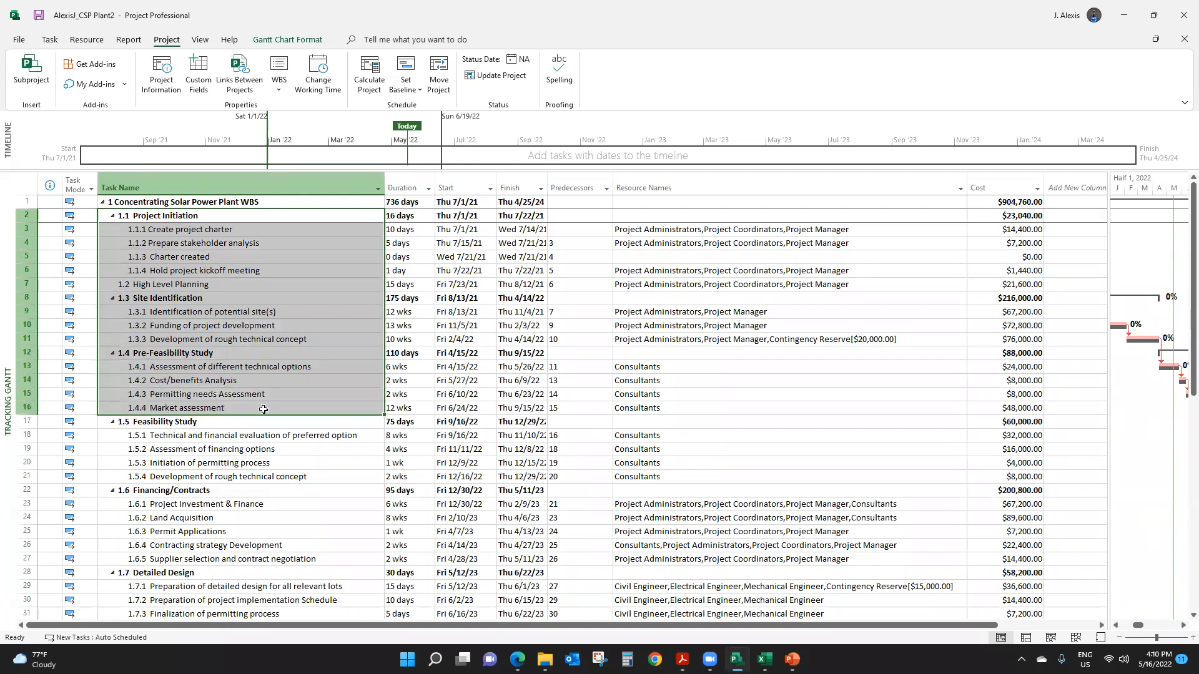
{"action": "left_click_drag", "start_coordinate": [263, 409], "coordinate": [472, 363]}
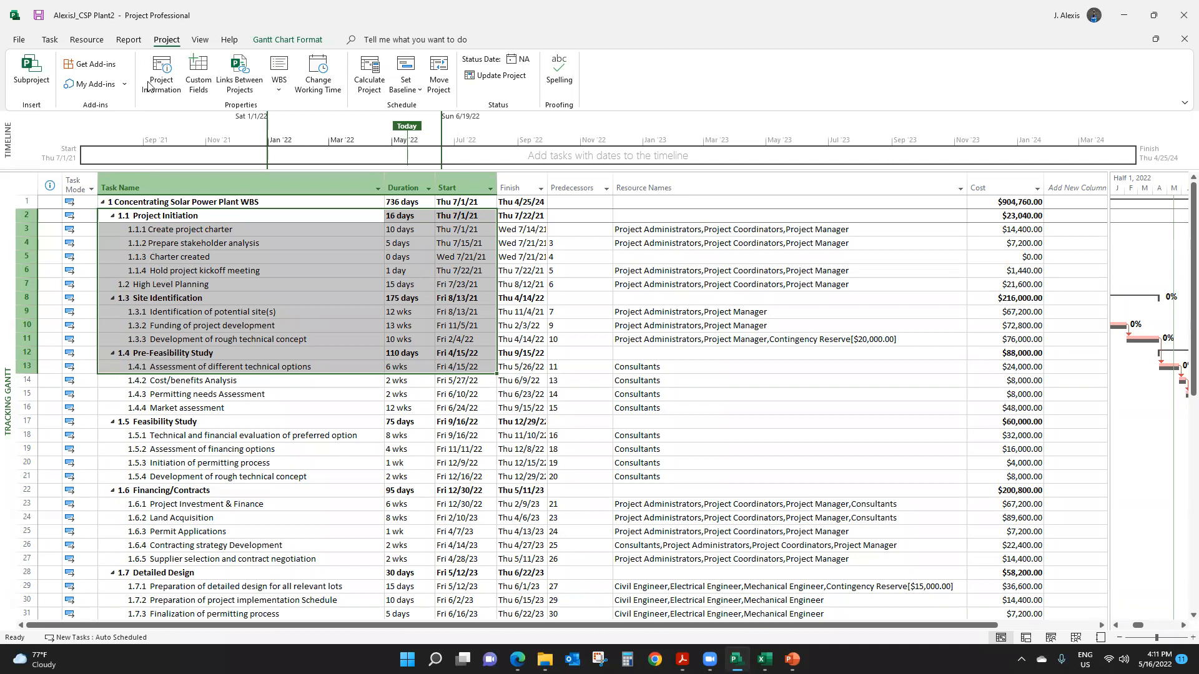
{"action": "left_click", "coordinate": [50, 42]}
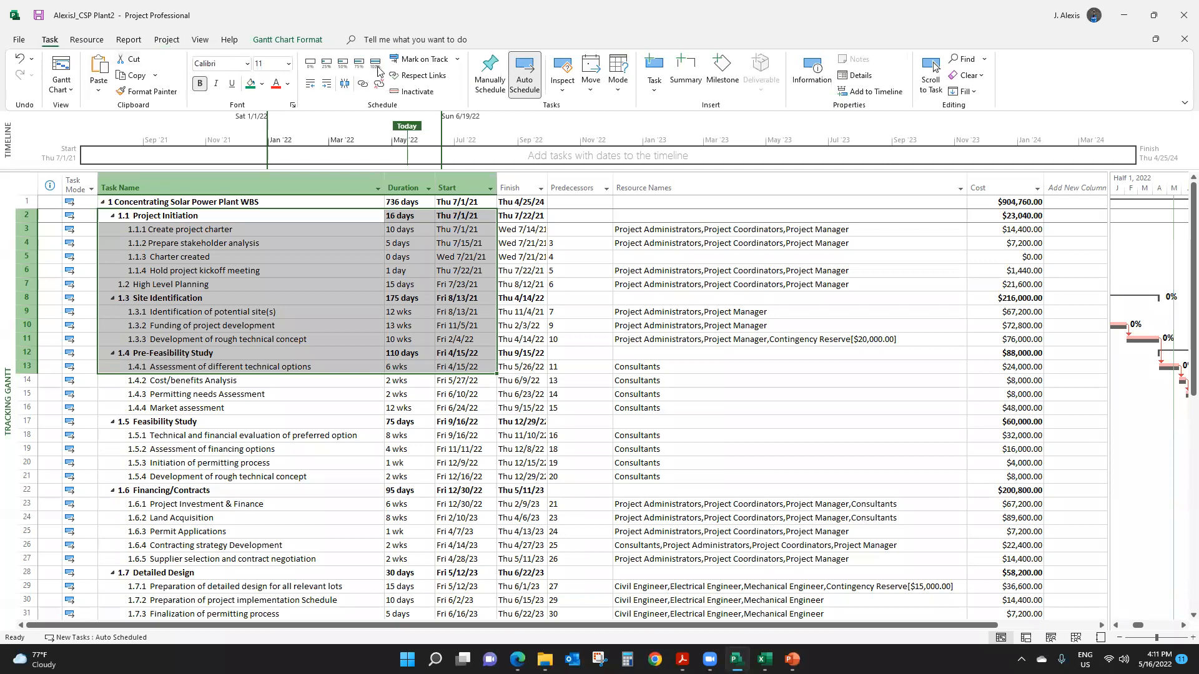
{"action": "left_click", "coordinate": [376, 65]}
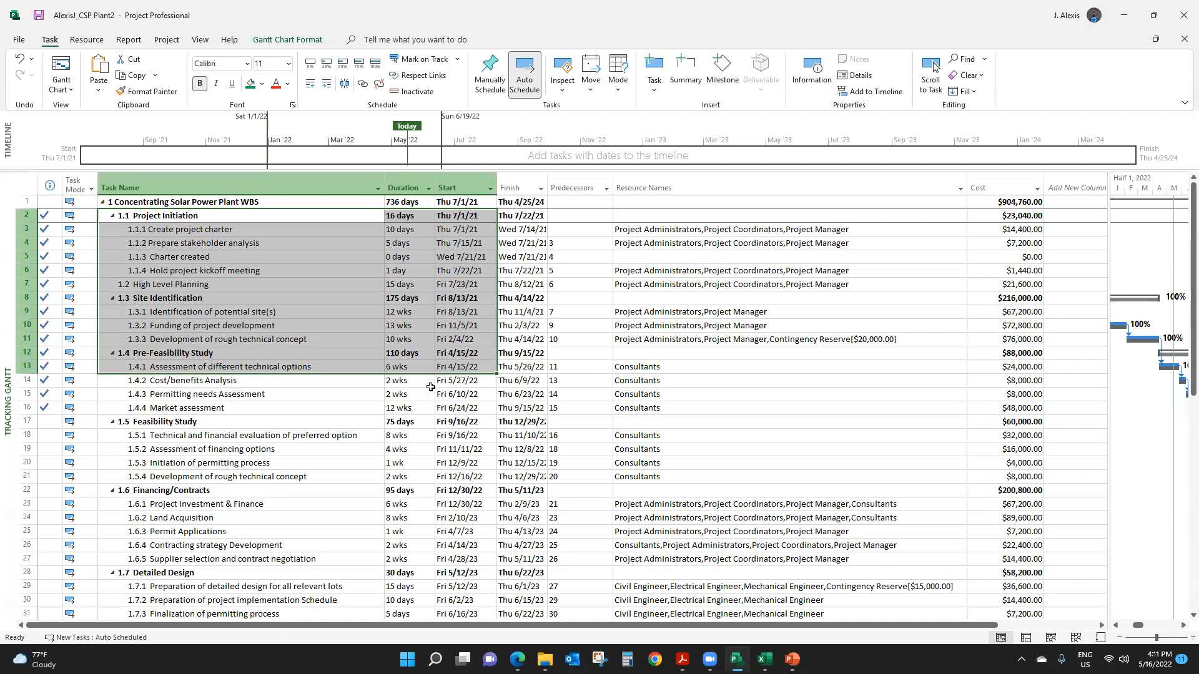
{"action": "left_click", "coordinate": [334, 297]}
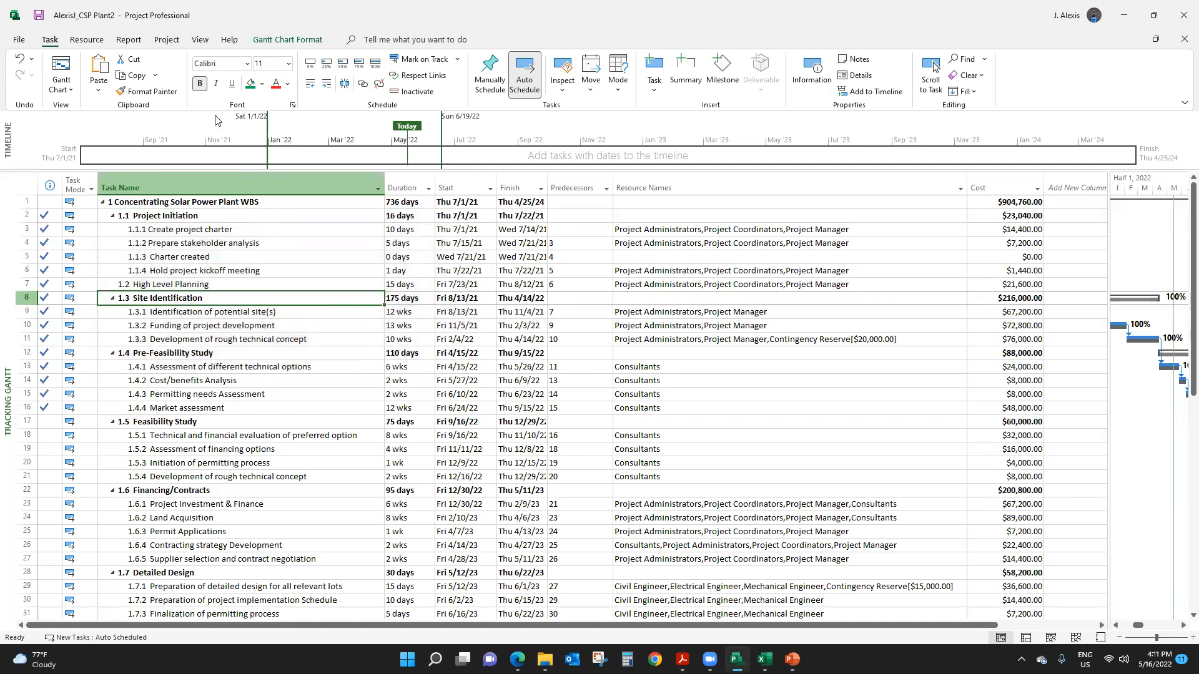
- Review the project statistics for actual and remaining duration, work and cost, and the percent complete
{"action": "left_click", "coordinate": [167, 39]}
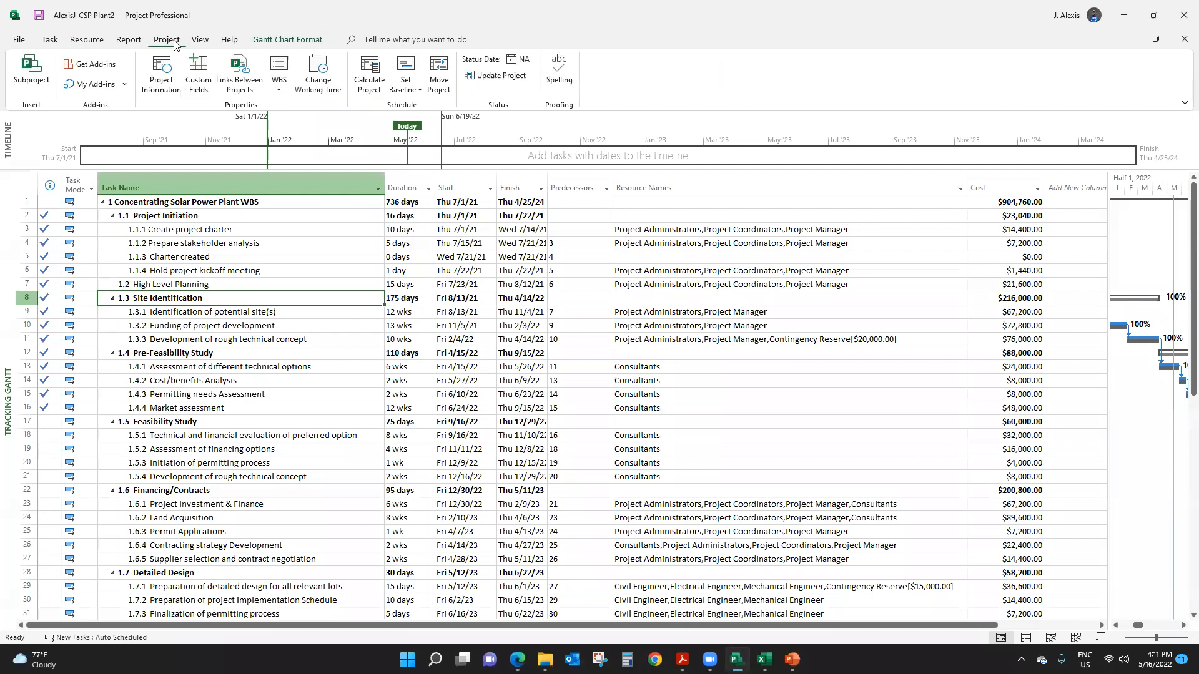
{"action": "left_click", "coordinate": [163, 76]}
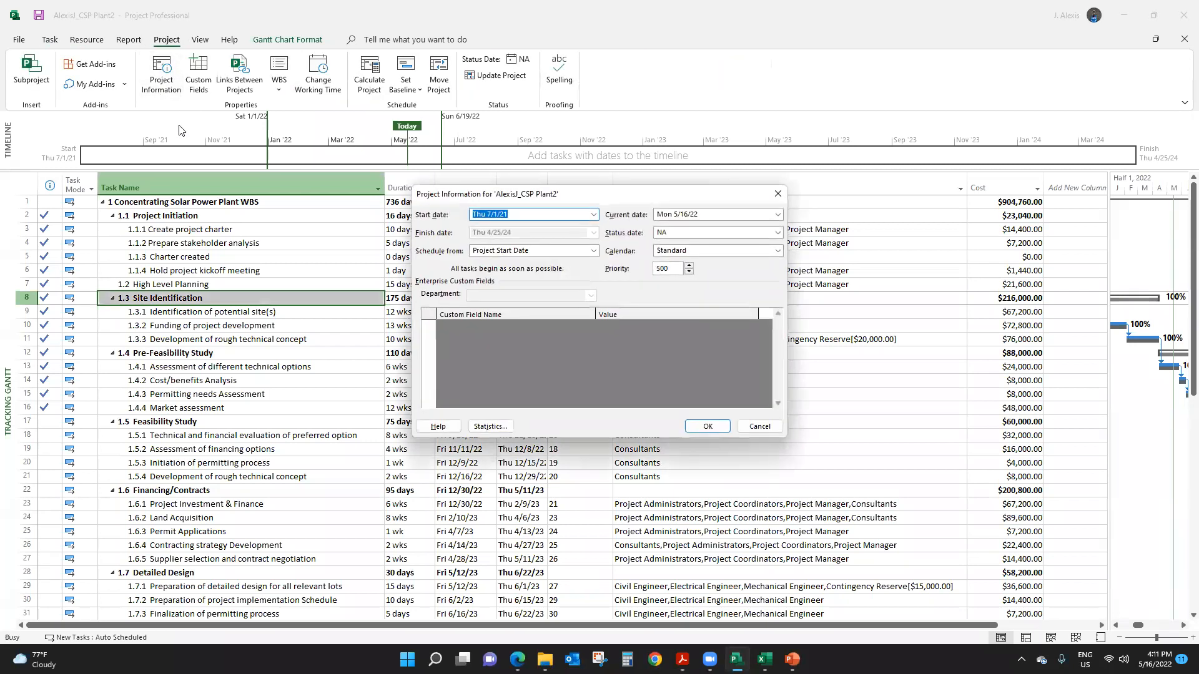
{"action": "left_click", "coordinate": [491, 427]}
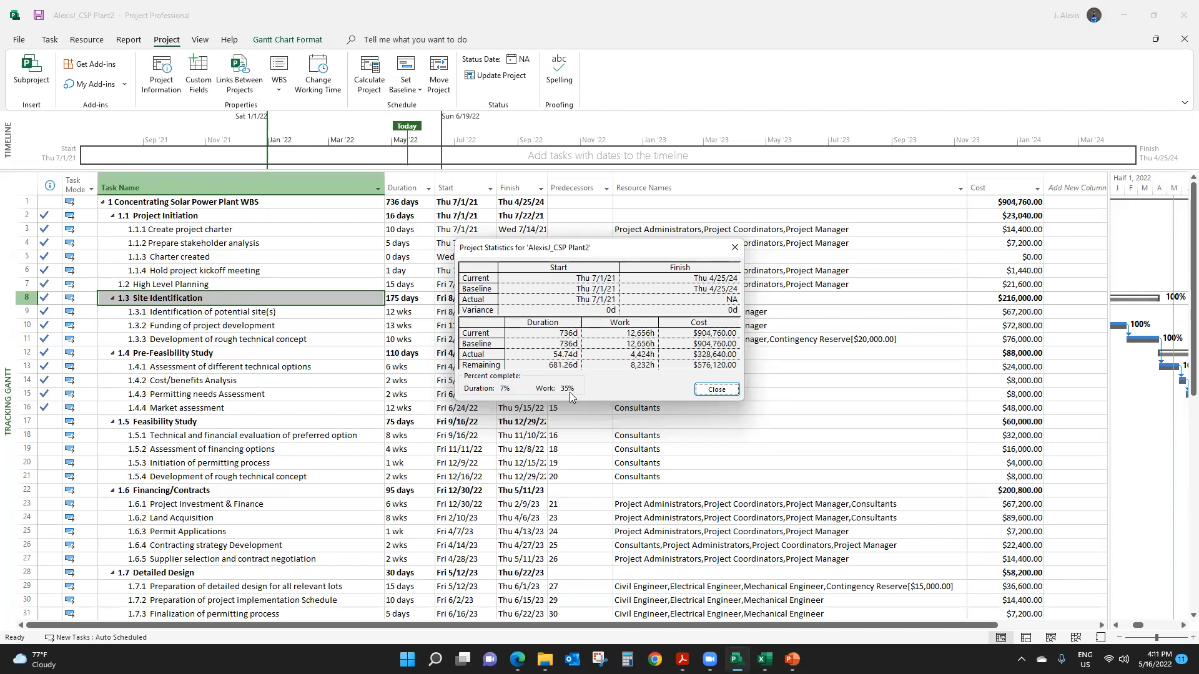
{"action": "left_click", "coordinate": [733, 250]}
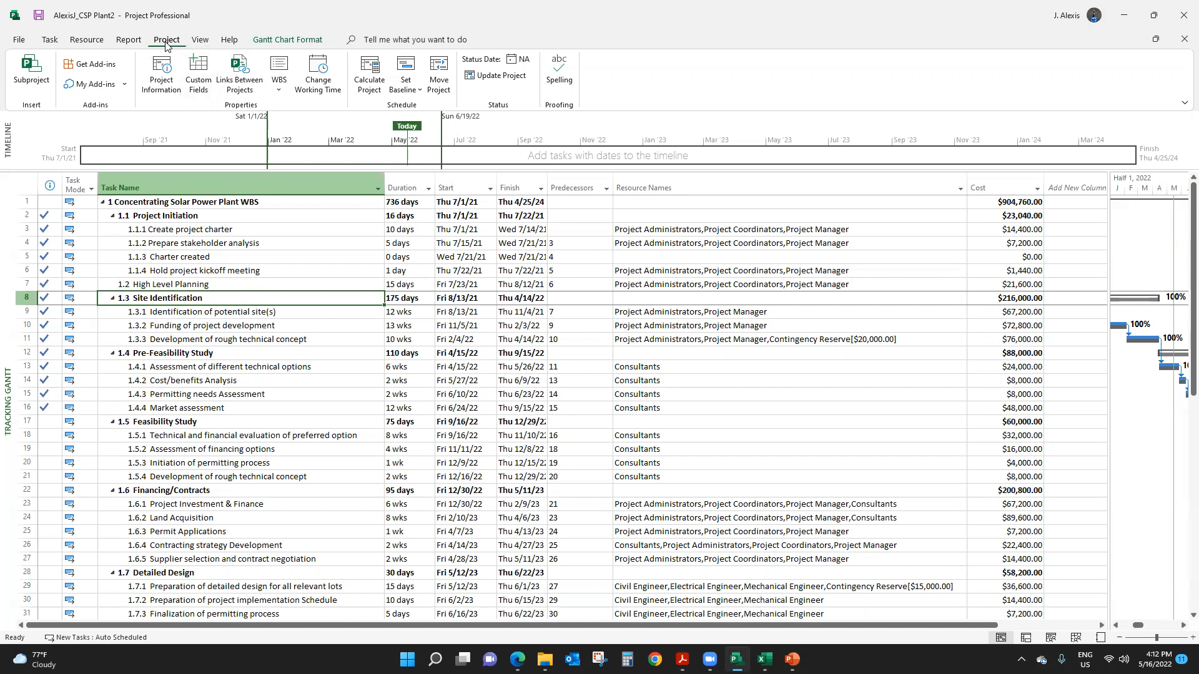
{"action": "left_click", "coordinate": [163, 76]}
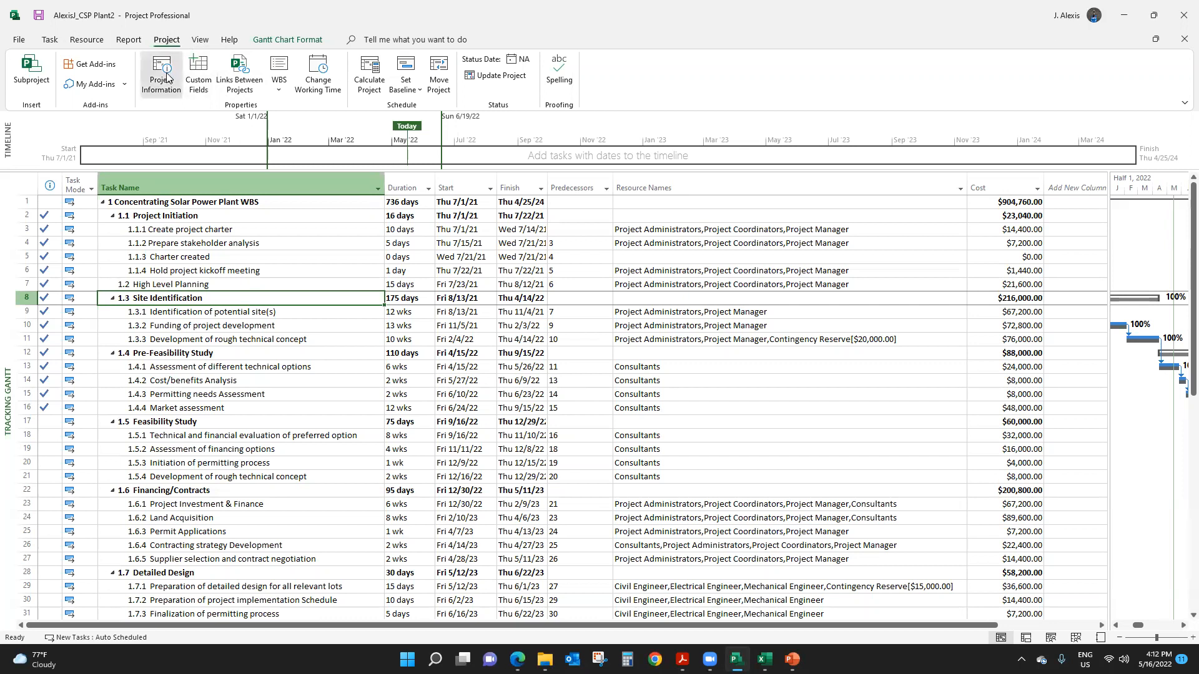
{"action": "left_click", "coordinate": [490, 426]}
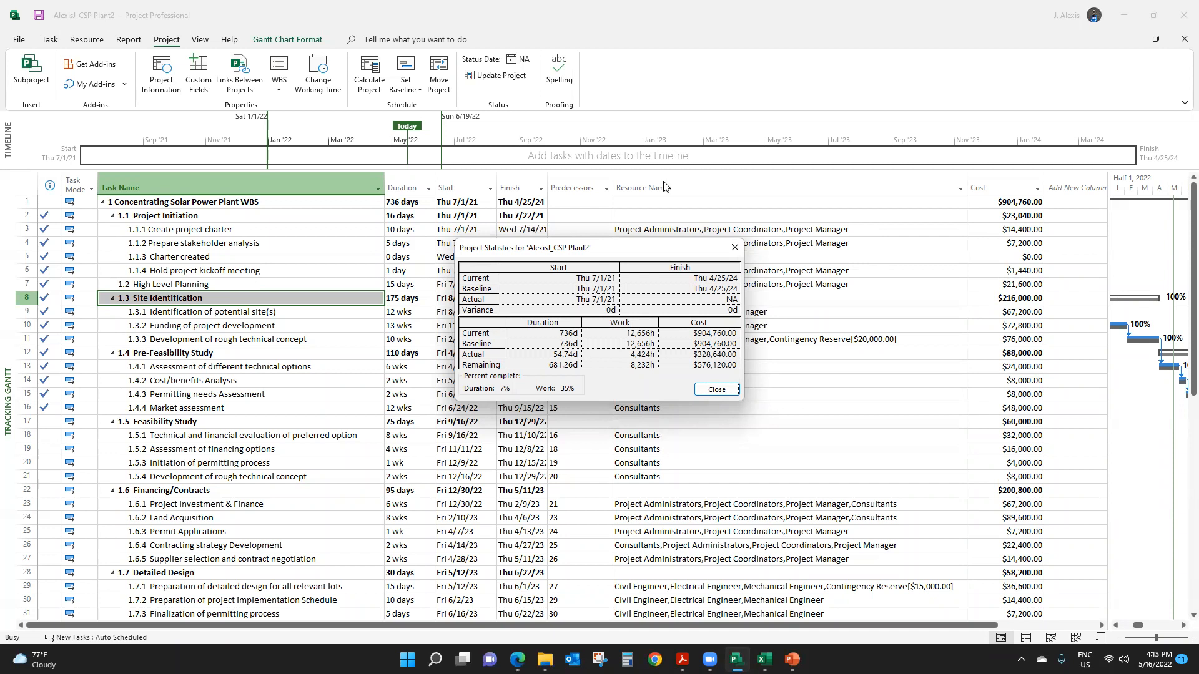
{"action": "left_click", "coordinate": [735, 247]}
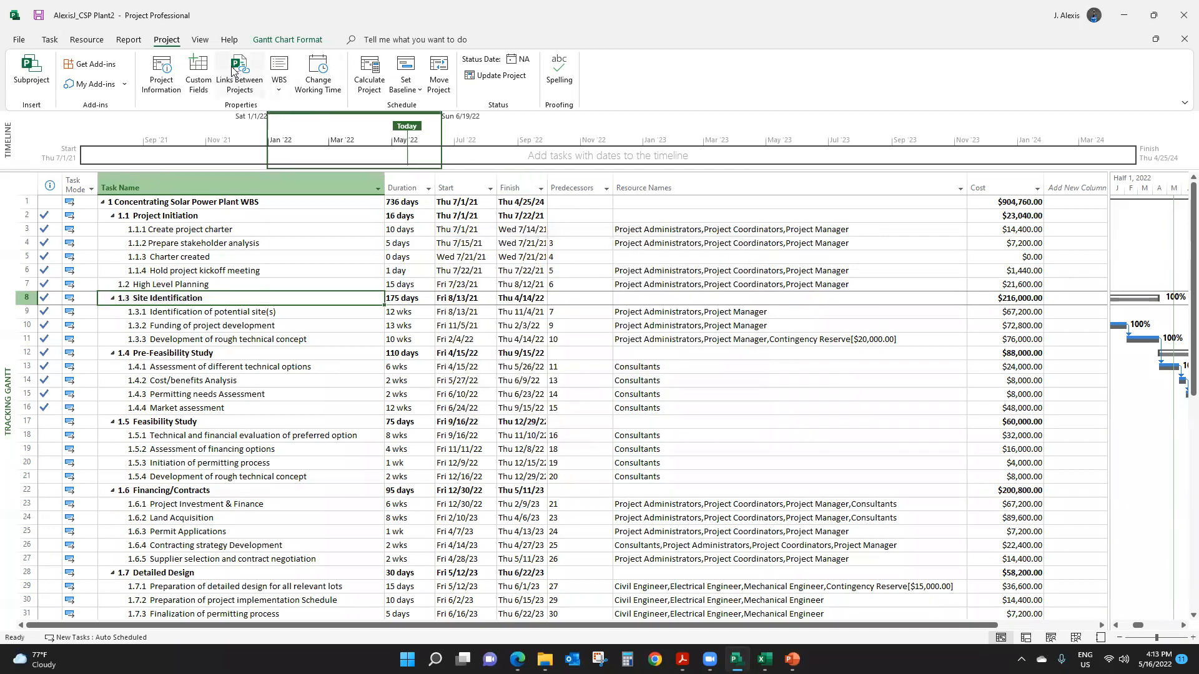
- Show the Variance table in the Tracking Gantt and fit its columns so the baseline and variance headings read on one line
{"action": "left_click", "coordinate": [200, 40]}
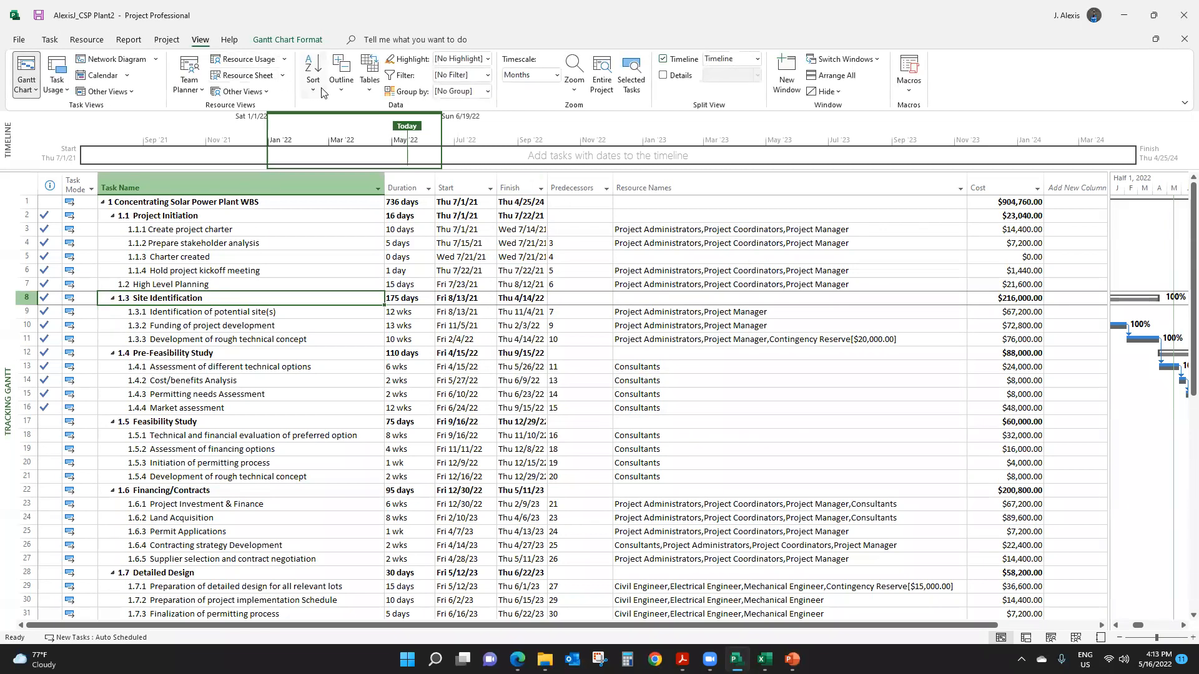
{"action": "left_click", "coordinate": [371, 92]}
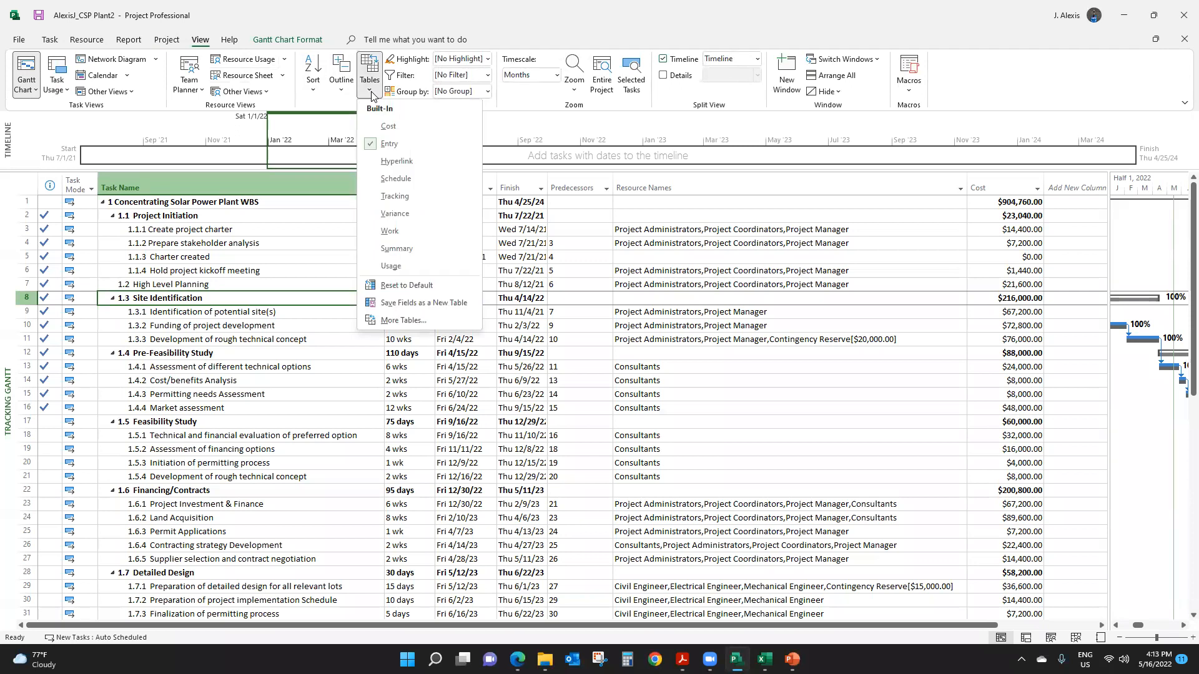
{"action": "left_click", "coordinate": [408, 214]}
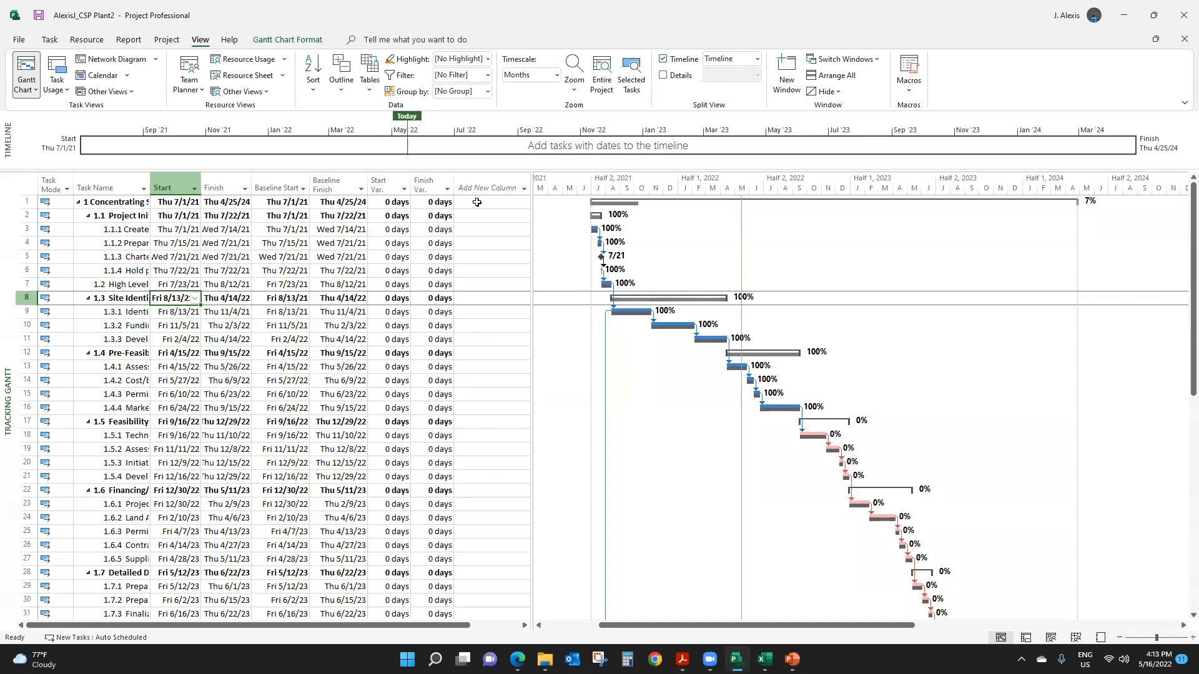
{"action": "left_click_drag", "start_coordinate": [454, 187], "coordinate": [379, 179]}
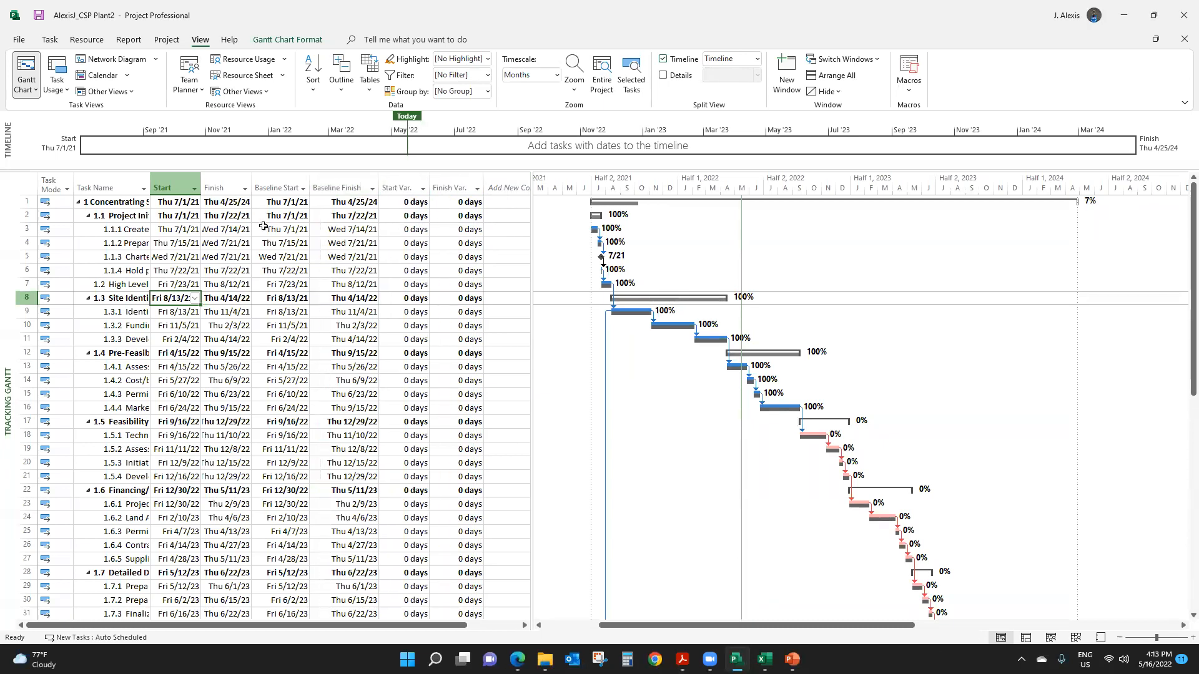
{"action": "left_click", "coordinate": [201, 241]}
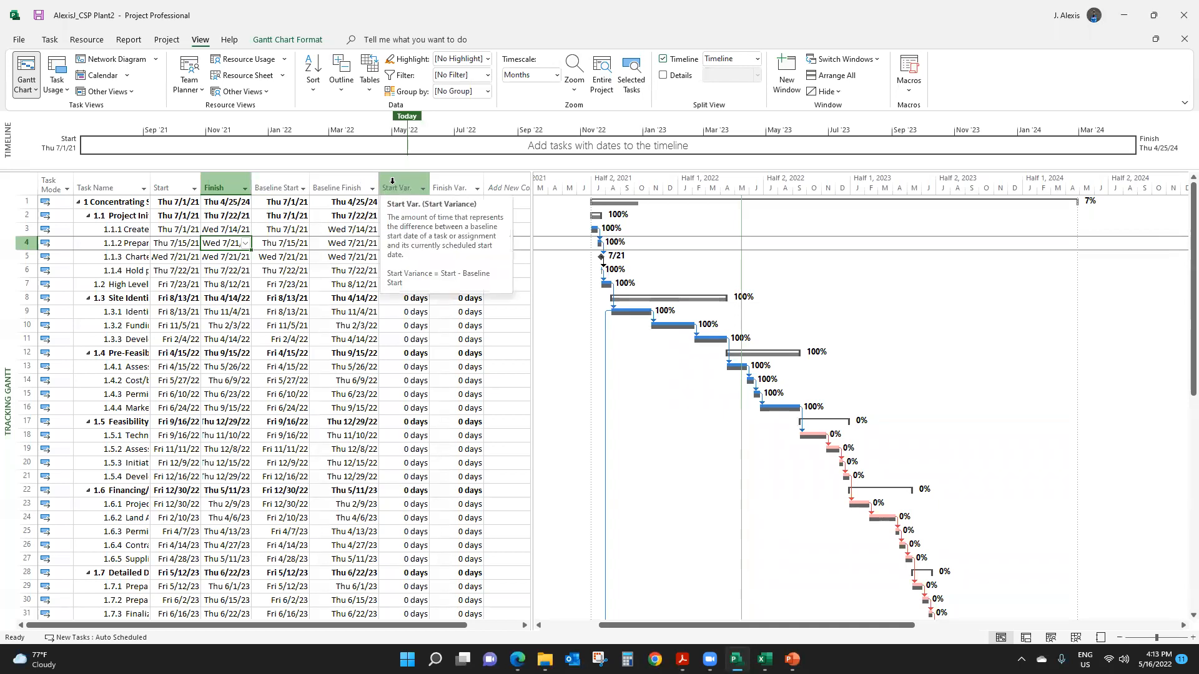
- Insert an Actual Finish column before Start Variance and widen it so its dates show in full
{"action": "left_click", "coordinate": [392, 181]}
{"action": "right_click", "coordinate": [392, 181]}
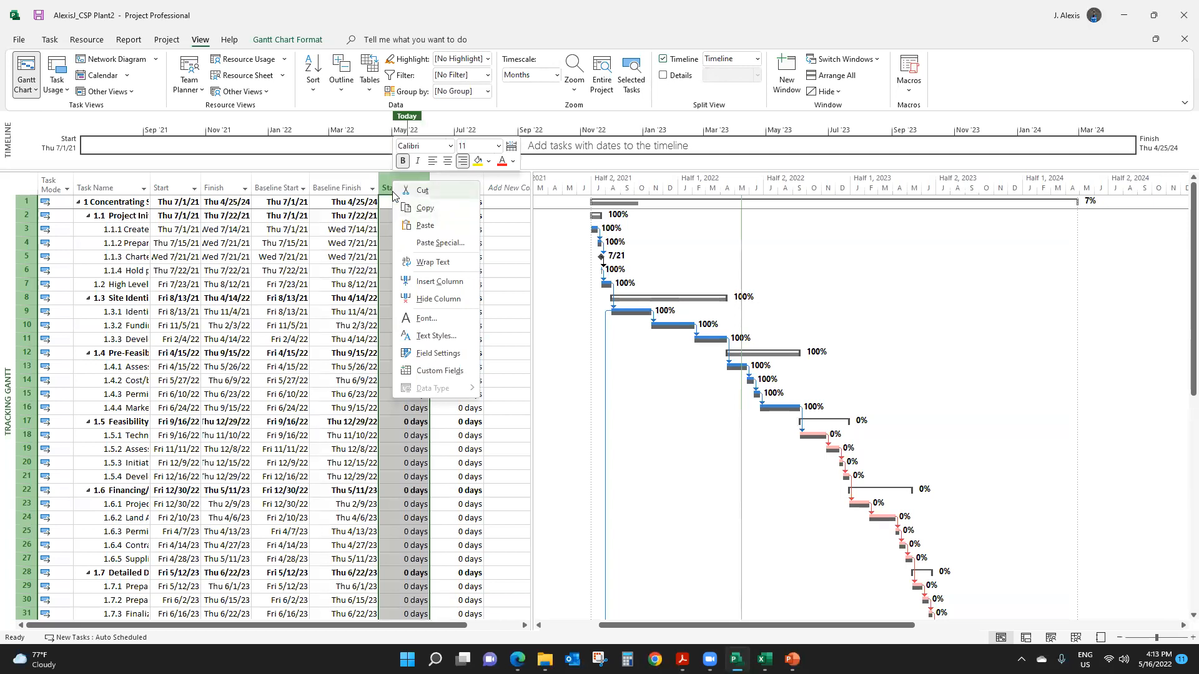
{"action": "left_click", "coordinate": [424, 282]}
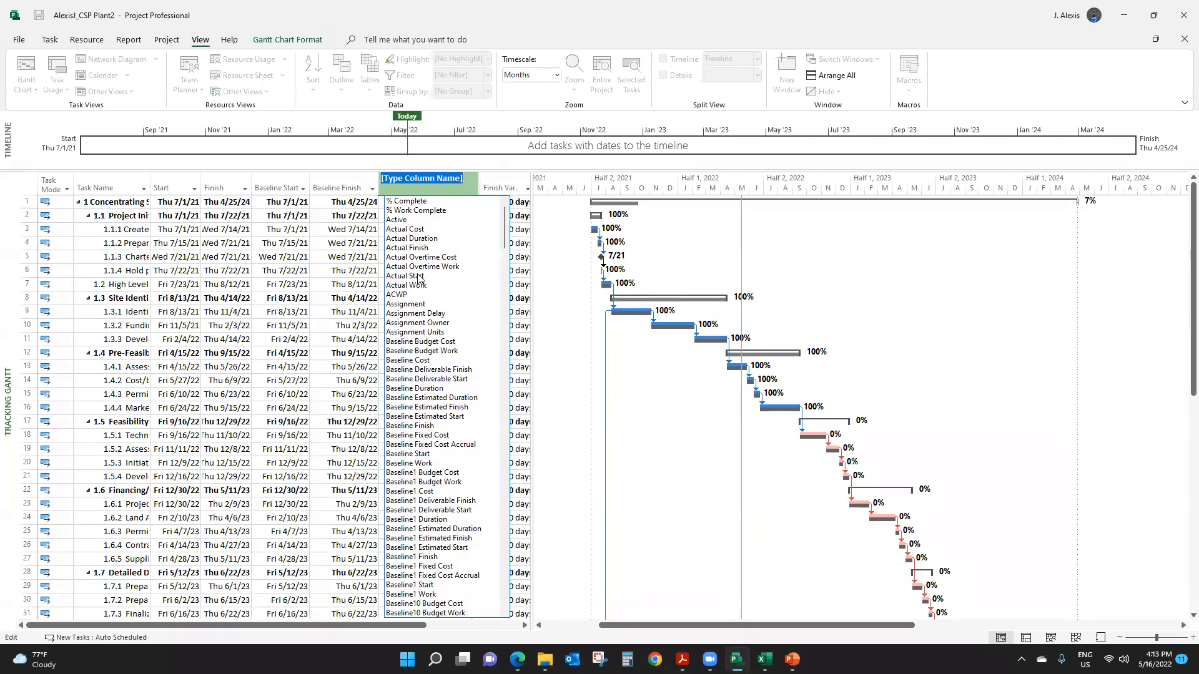
{"action": "type", "text": "Actu"}
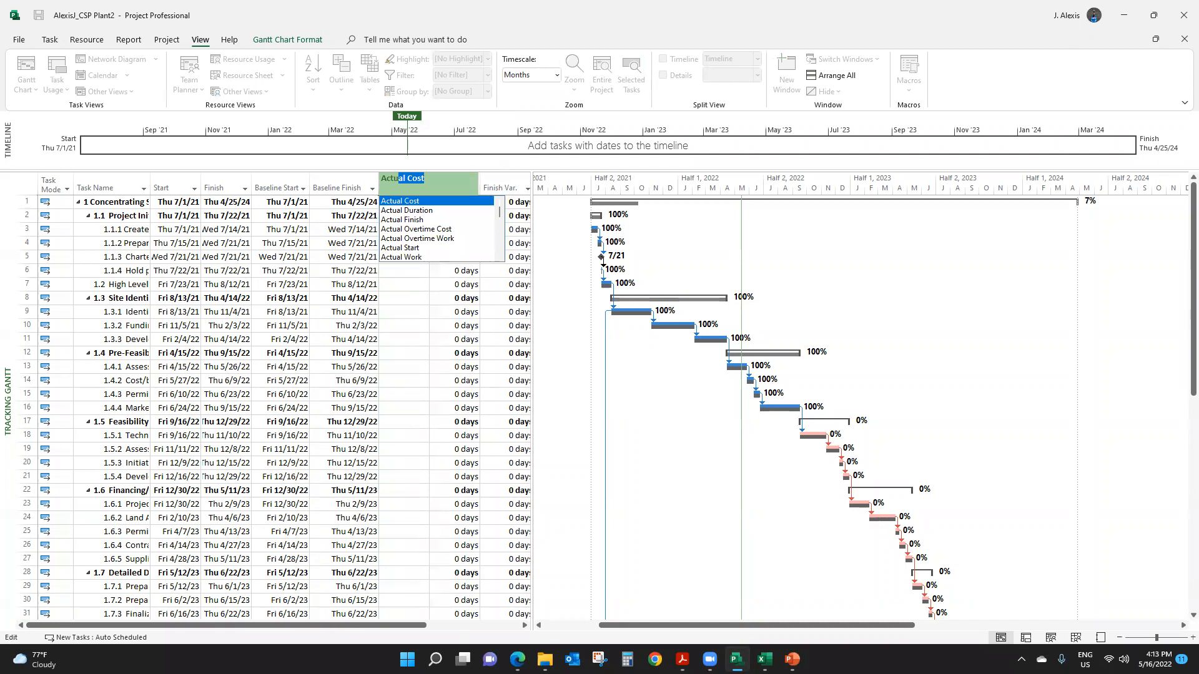
{"action": "key", "text": "Down"}
{"action": "key", "text": "Down"}
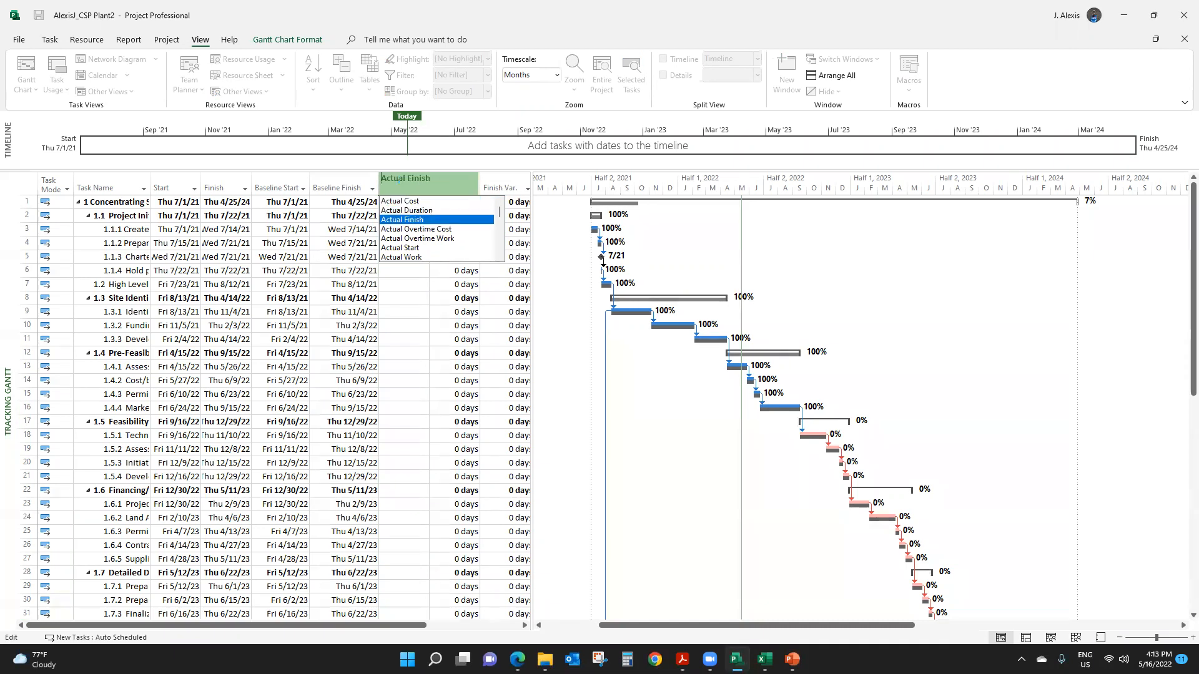
{"action": "key", "text": "Return"}
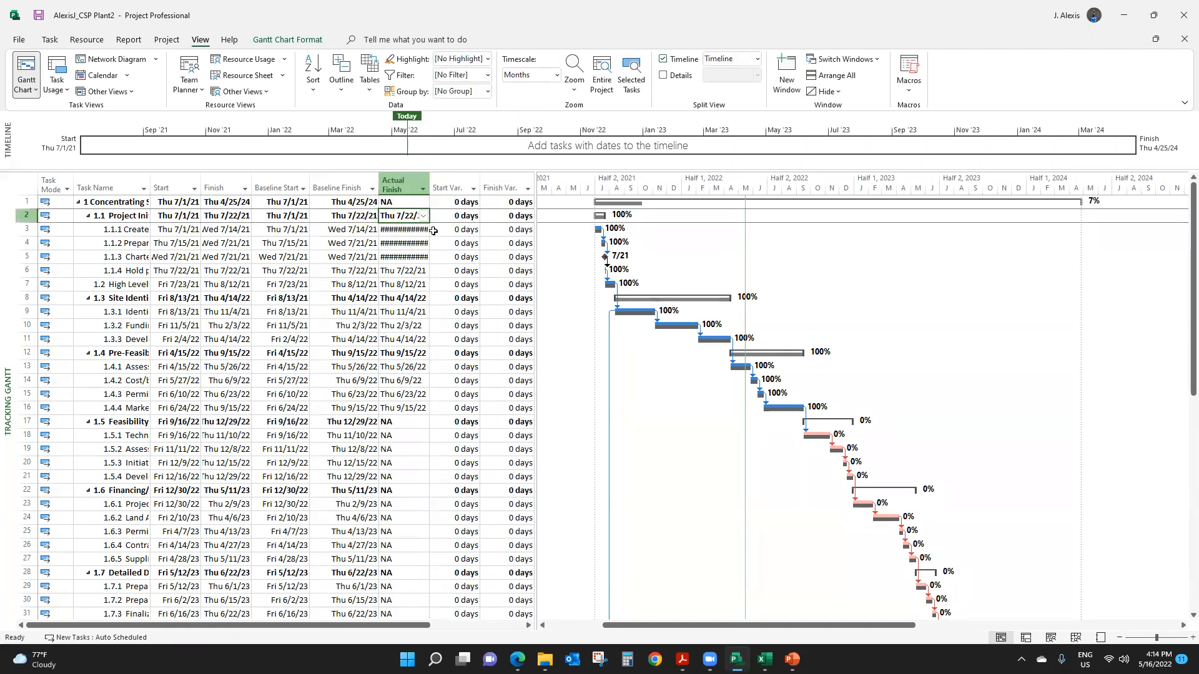
{"action": "left_click_drag", "start_coordinate": [462, 197], "coordinate": [455, 198]}
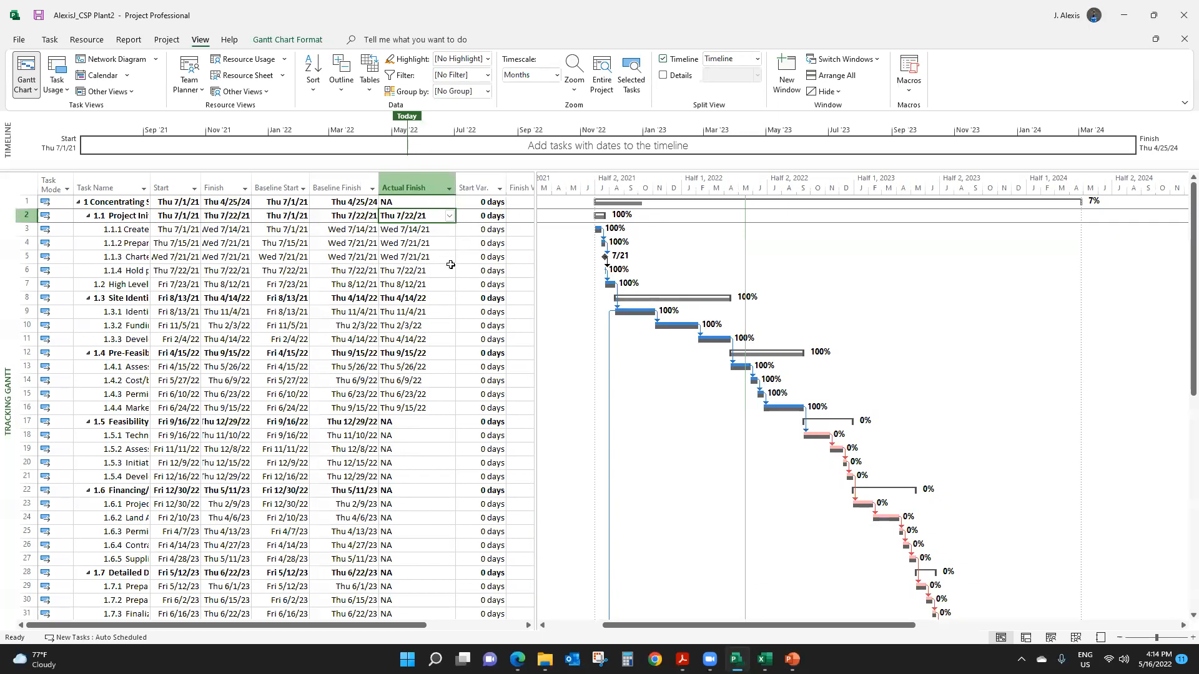
- Compare the Baseline Finish and Actual Finish dates from Create project charter through Market assessment
{"action": "left_click", "coordinate": [439, 276]}
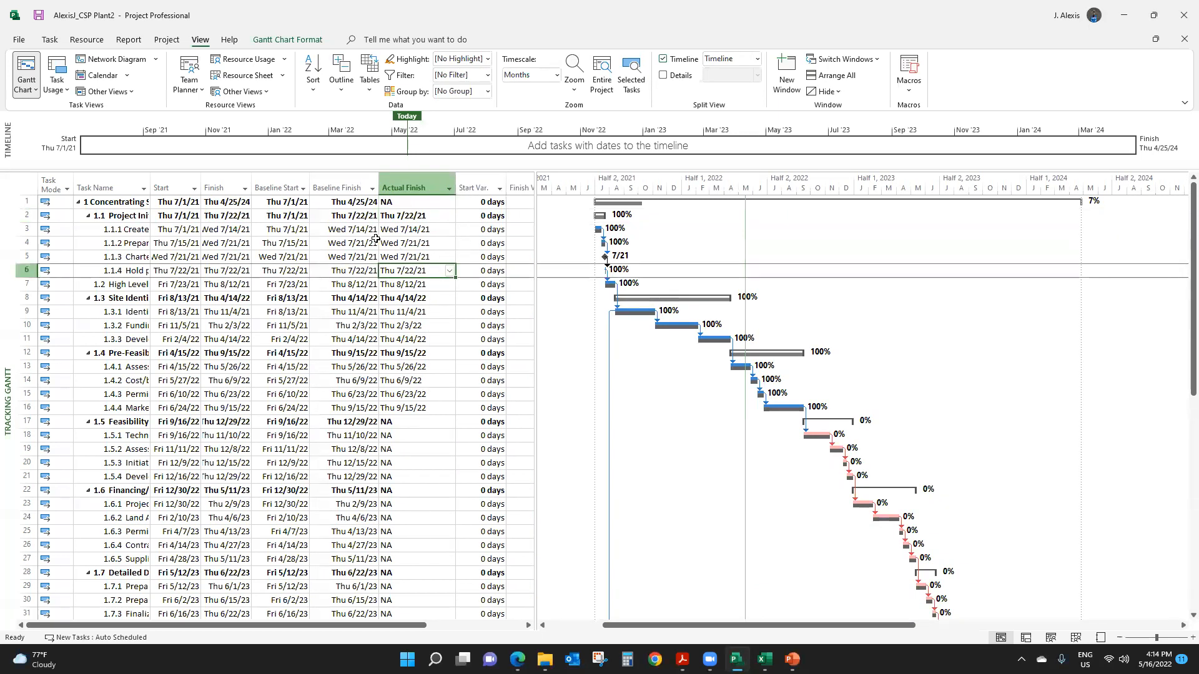
{"action": "left_click", "coordinate": [345, 230]}
{"action": "left_click_drag", "start_coordinate": [345, 230], "coordinate": [423, 402]}
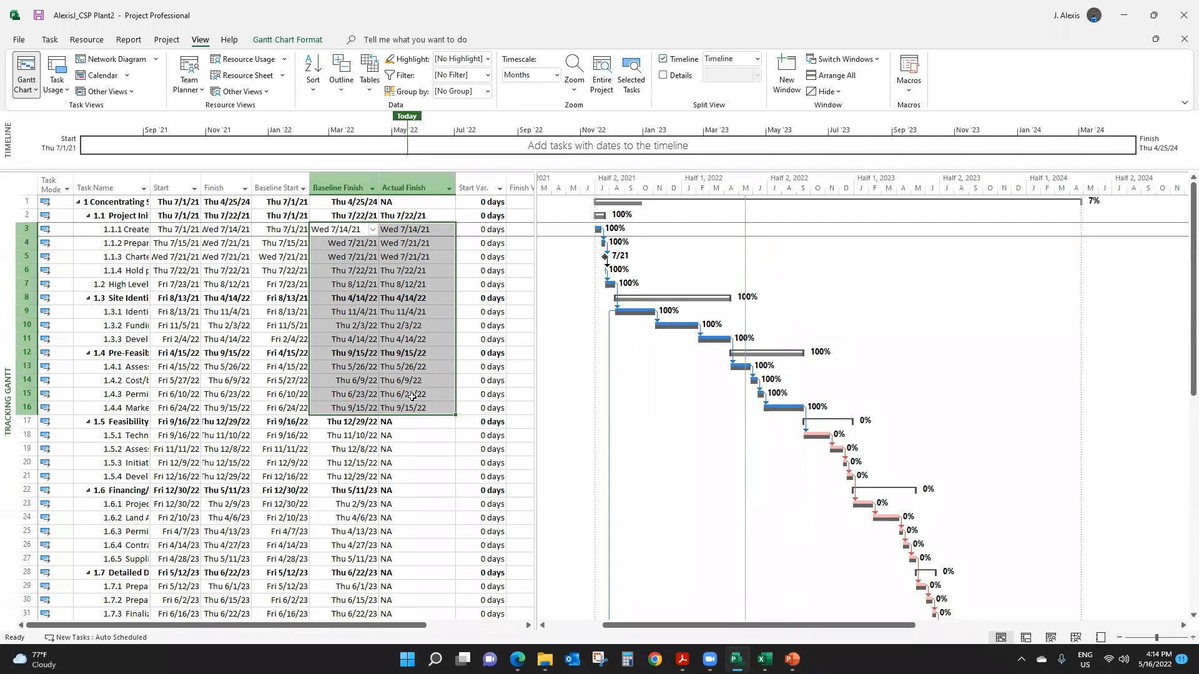
{"action": "left_click", "coordinate": [423, 258]}
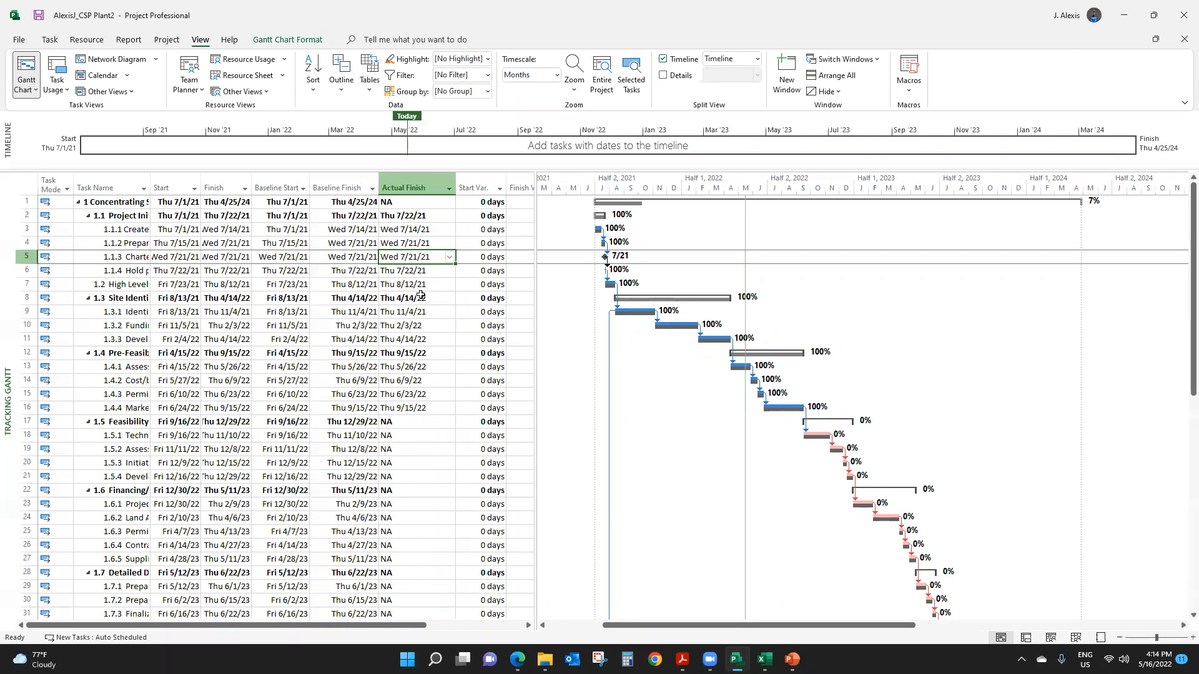
- Fit the Task Name column to the full task names and enlarge the table area to show through Start Variance
{"action": "mouse_move", "coordinate": [151, 184]}
{"action": "left_mouse_down"}
{"action": "mouse_move", "coordinate": [168, 188]}
{"action": "mouse_move", "coordinate": [161, 181]}
{"action": "left_mouse_up"}
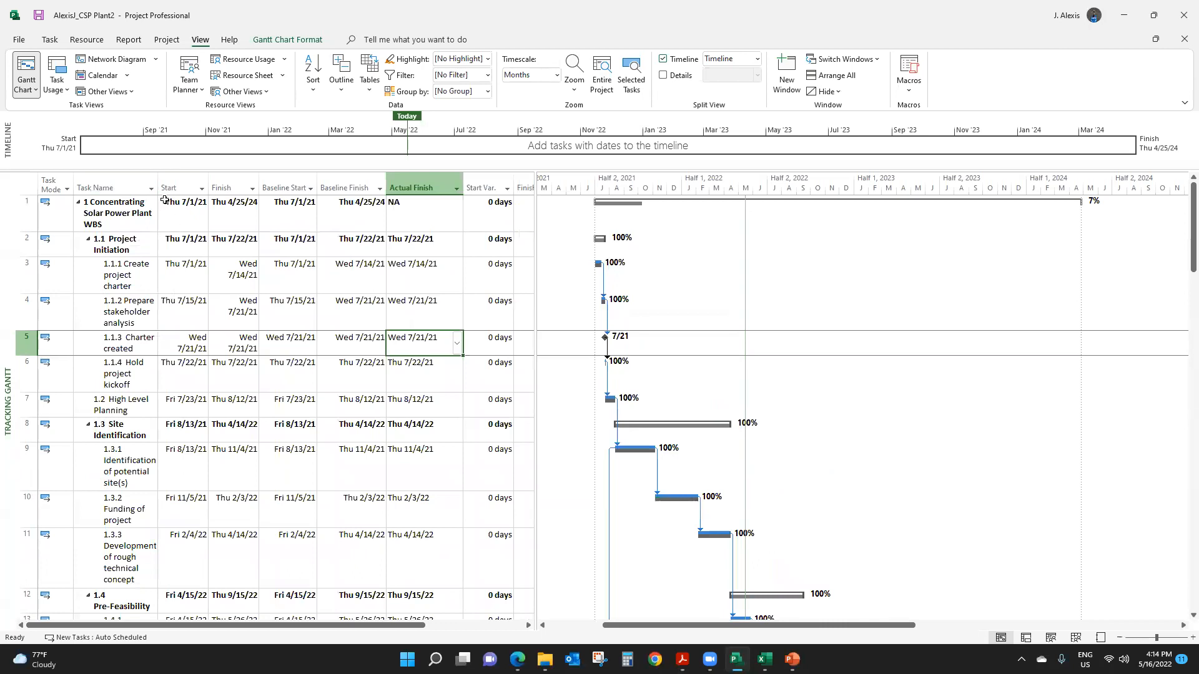
{"action": "double_click", "coordinate": [158, 175]}
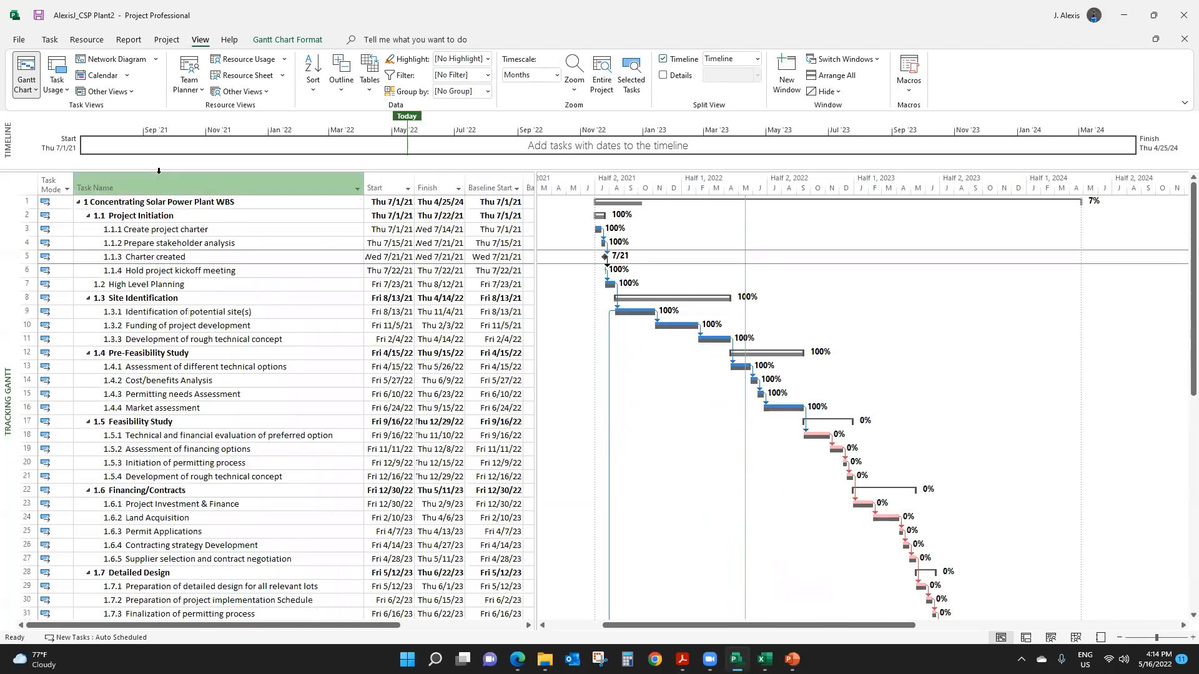
{"action": "left_click_drag", "start_coordinate": [534, 219], "coordinate": [738, 225]}
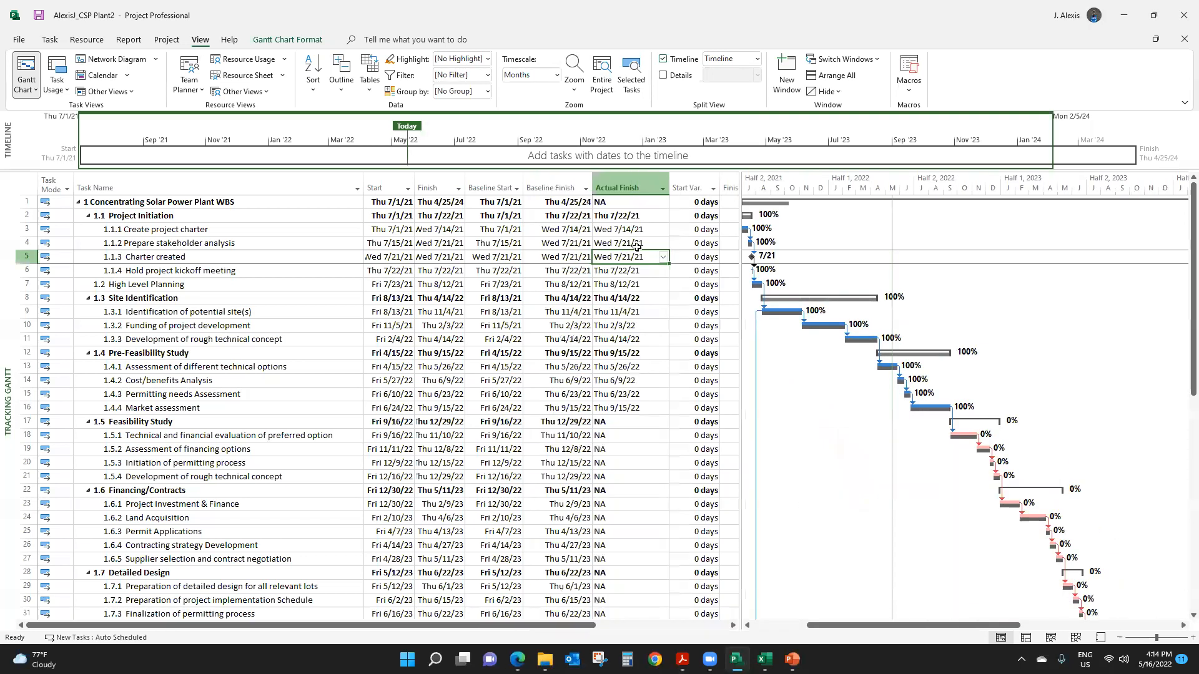
- Set the Actual Finish of Create project charter to Wed 7/21/21
{"action": "left_click", "coordinate": [615, 216]}
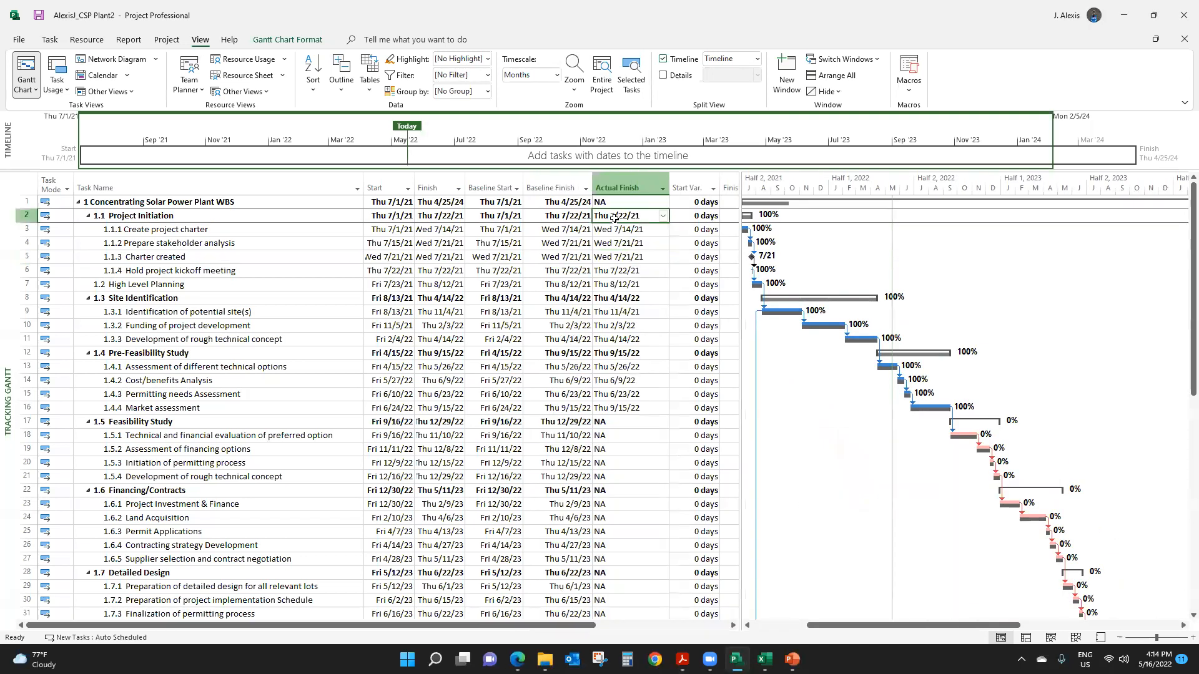
{"action": "left_click", "coordinate": [221, 230]}
{"action": "left_click", "coordinate": [626, 231]}
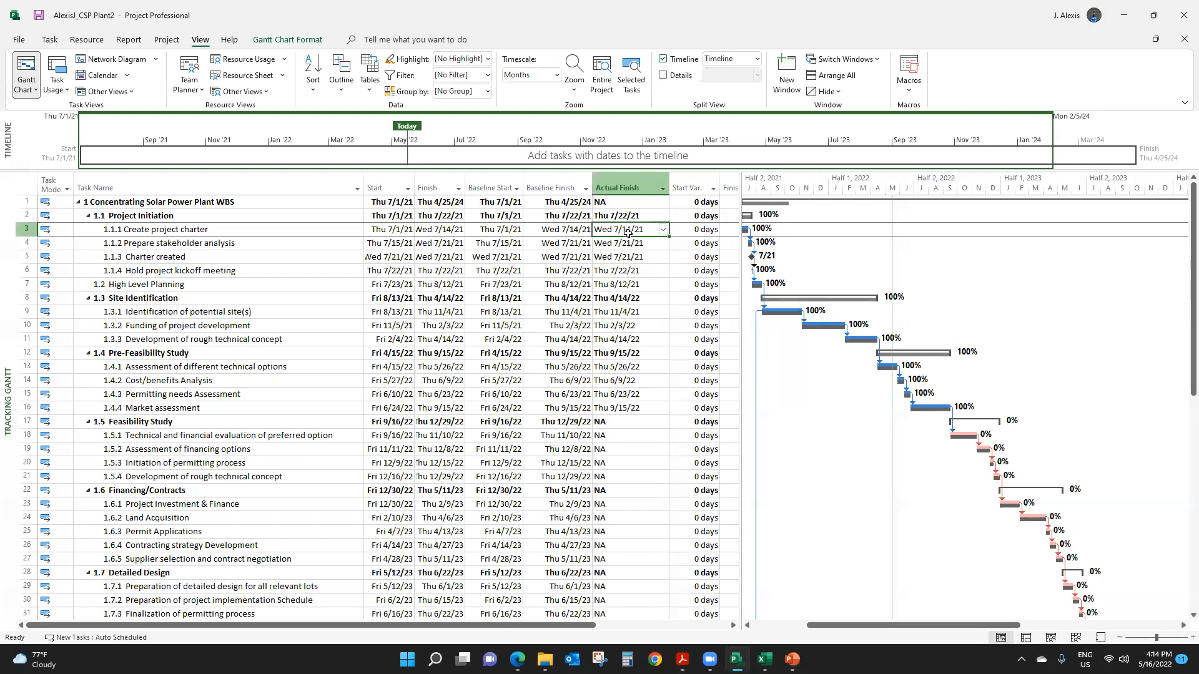
{"action": "left_click", "coordinate": [663, 231]}
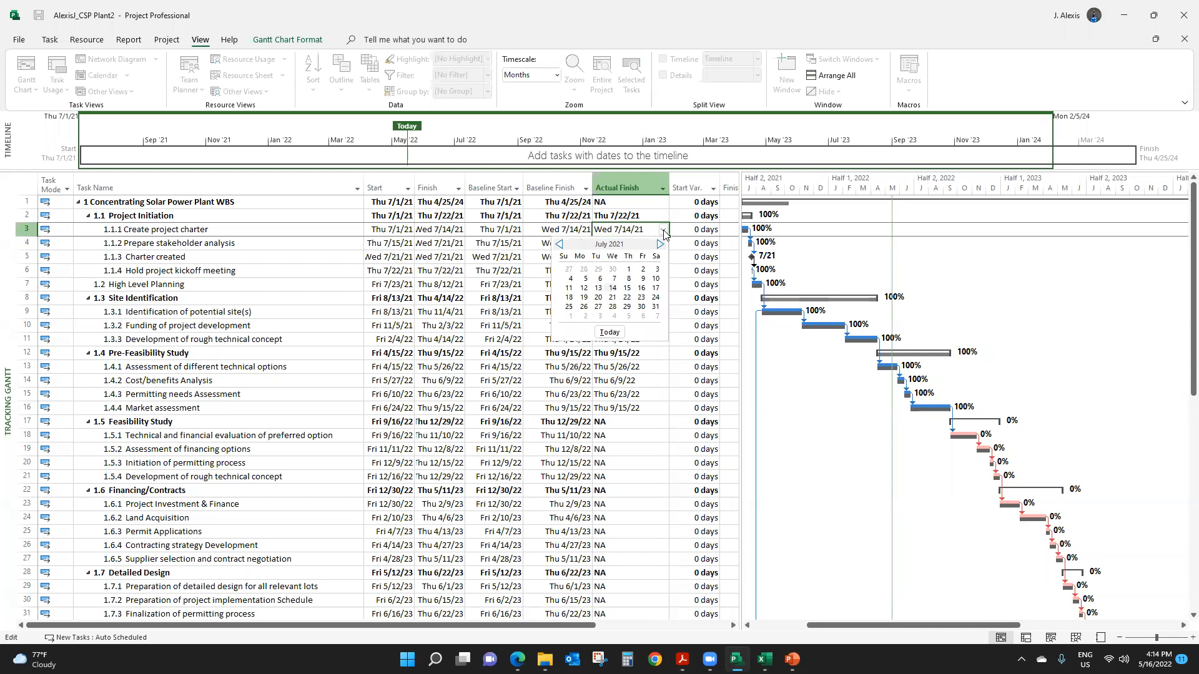
{"action": "left_click", "coordinate": [613, 297]}
{"action": "left_click", "coordinate": [645, 268]}
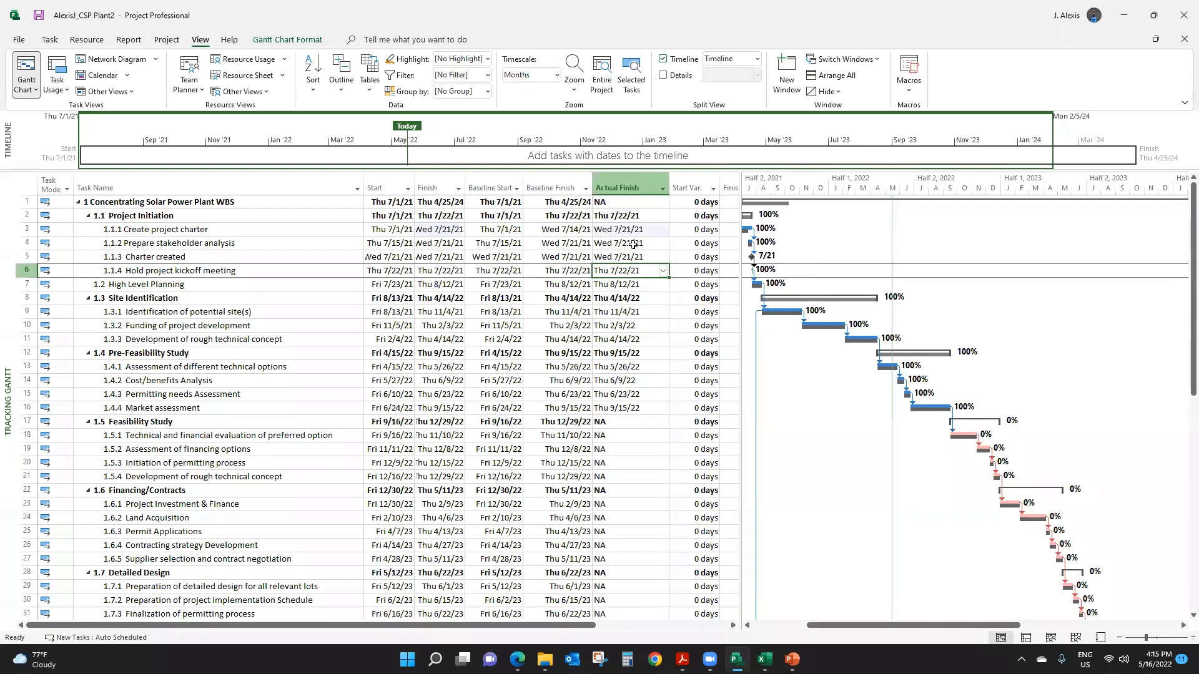
- Set the Actual Finish of Prepare stakeholder analysis to Wed 7/28/21
{"action": "left_click", "coordinate": [633, 244]}
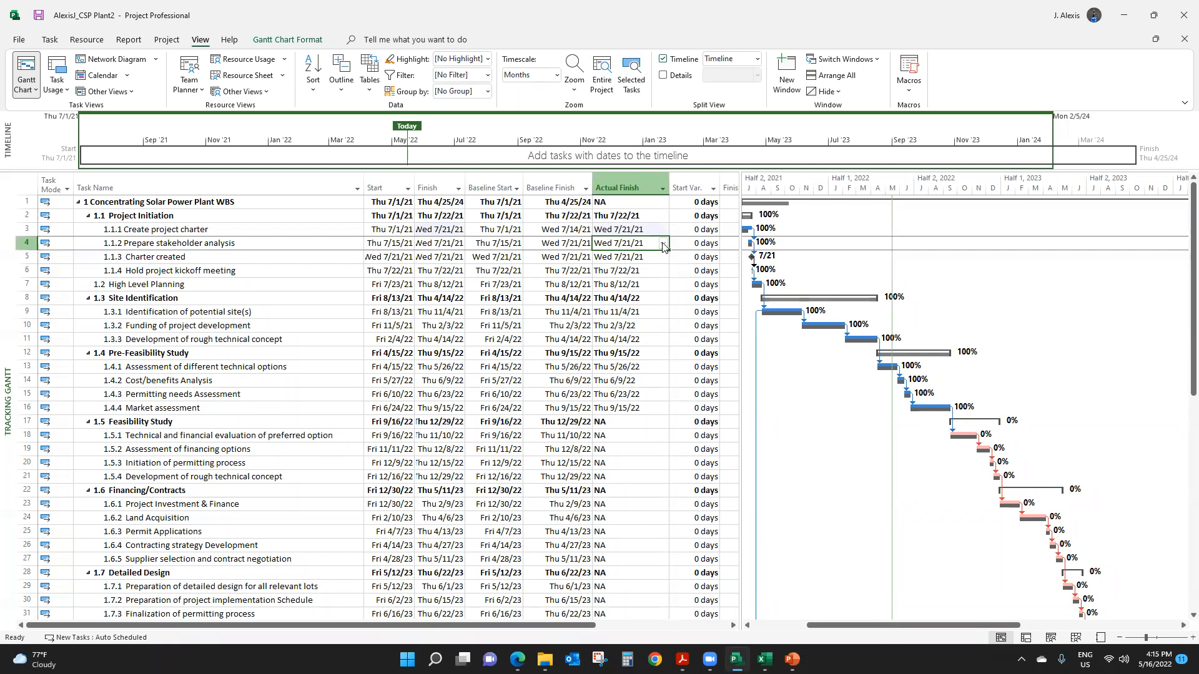
{"action": "left_click", "coordinate": [663, 244]}
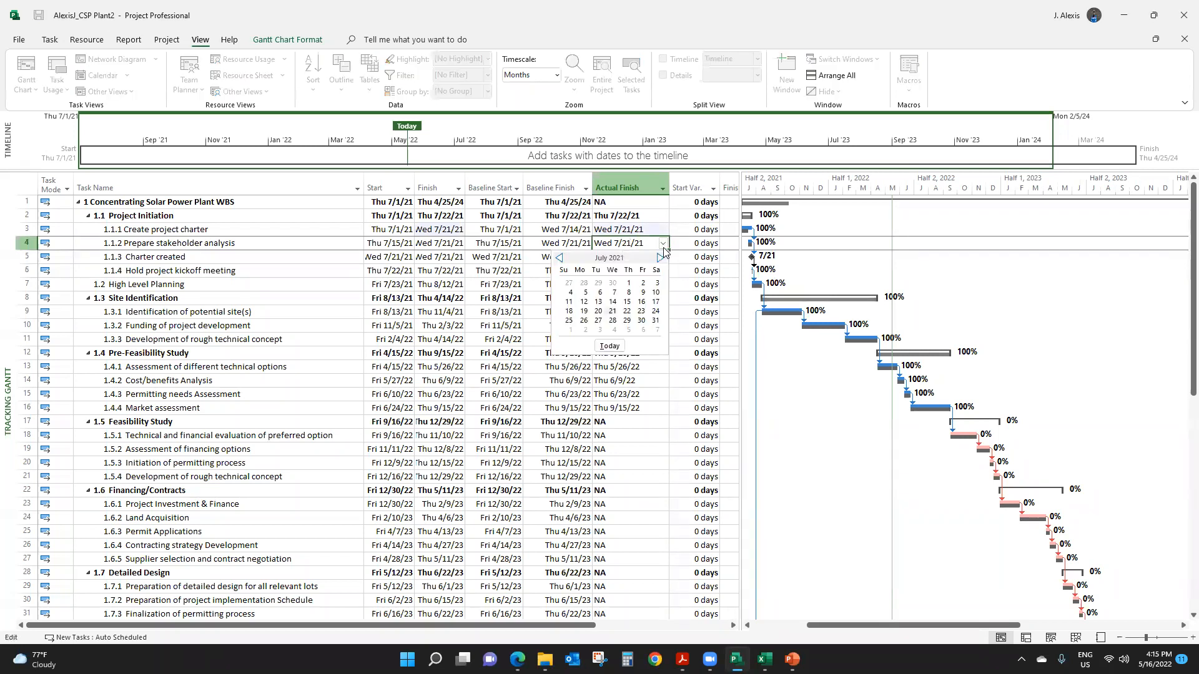
{"action": "left_click", "coordinate": [614, 321]}
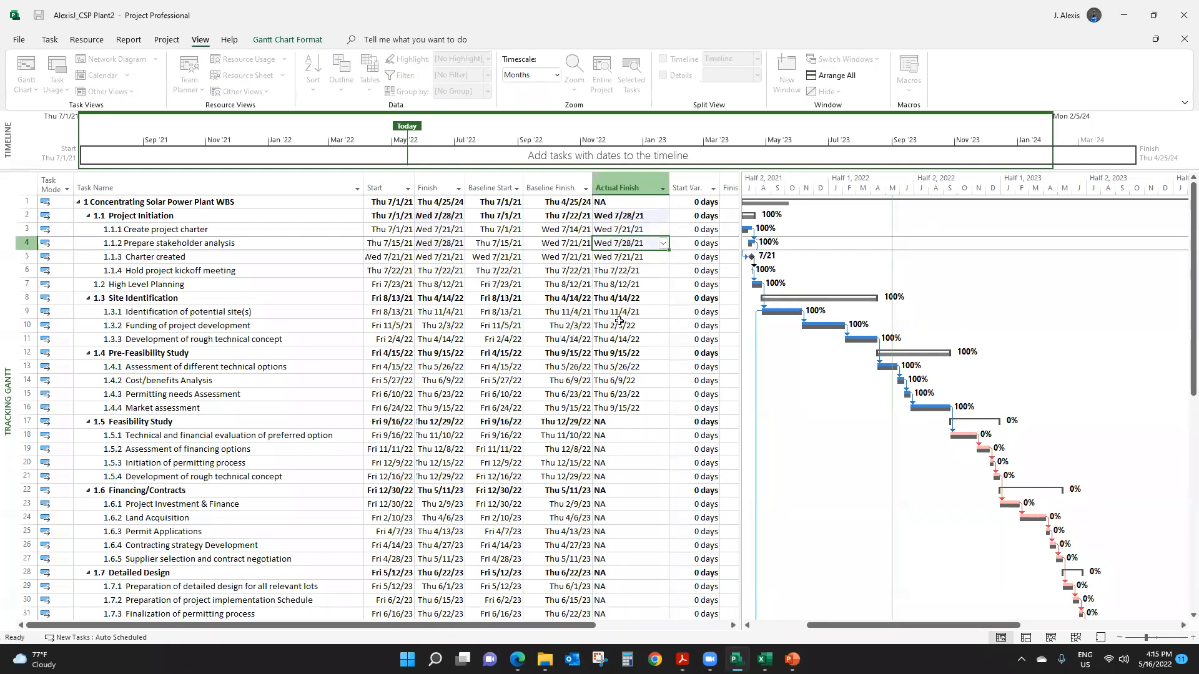
{"action": "left_click", "coordinate": [624, 298]}
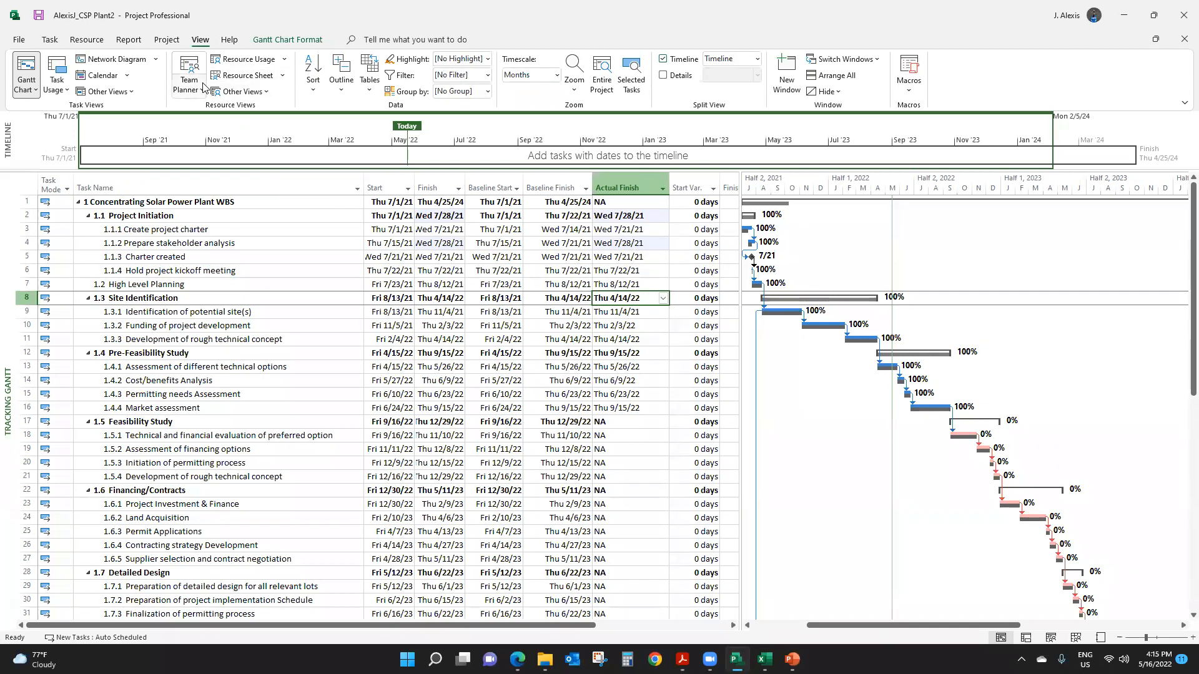
- Review the project statistics for current, baseline and actual dates, duration, work and cost, and close them
{"action": "left_click", "coordinate": [168, 40]}
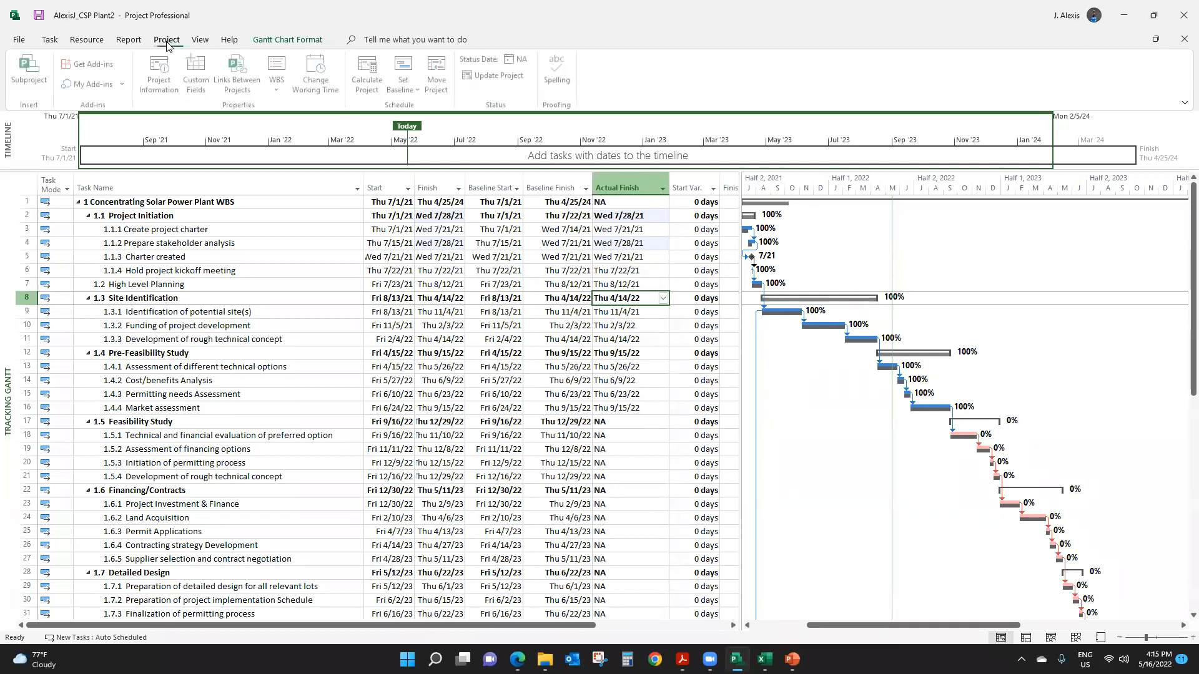
{"action": "left_click", "coordinate": [161, 74]}
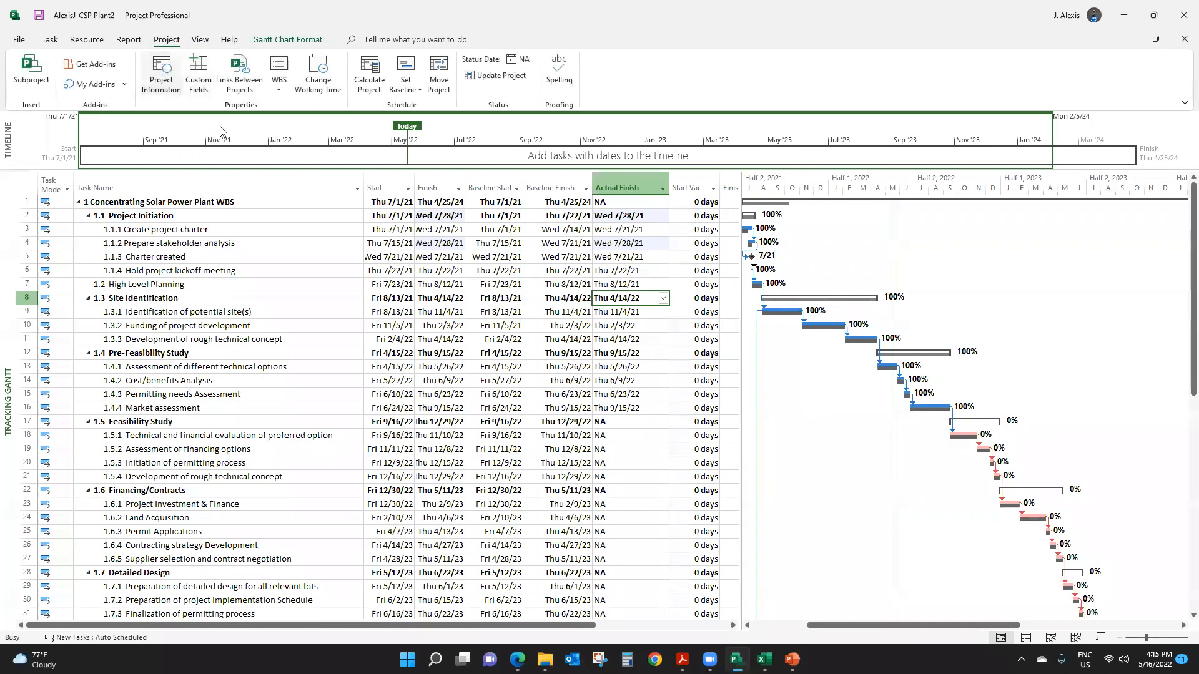
{"action": "left_click", "coordinate": [491, 427]}
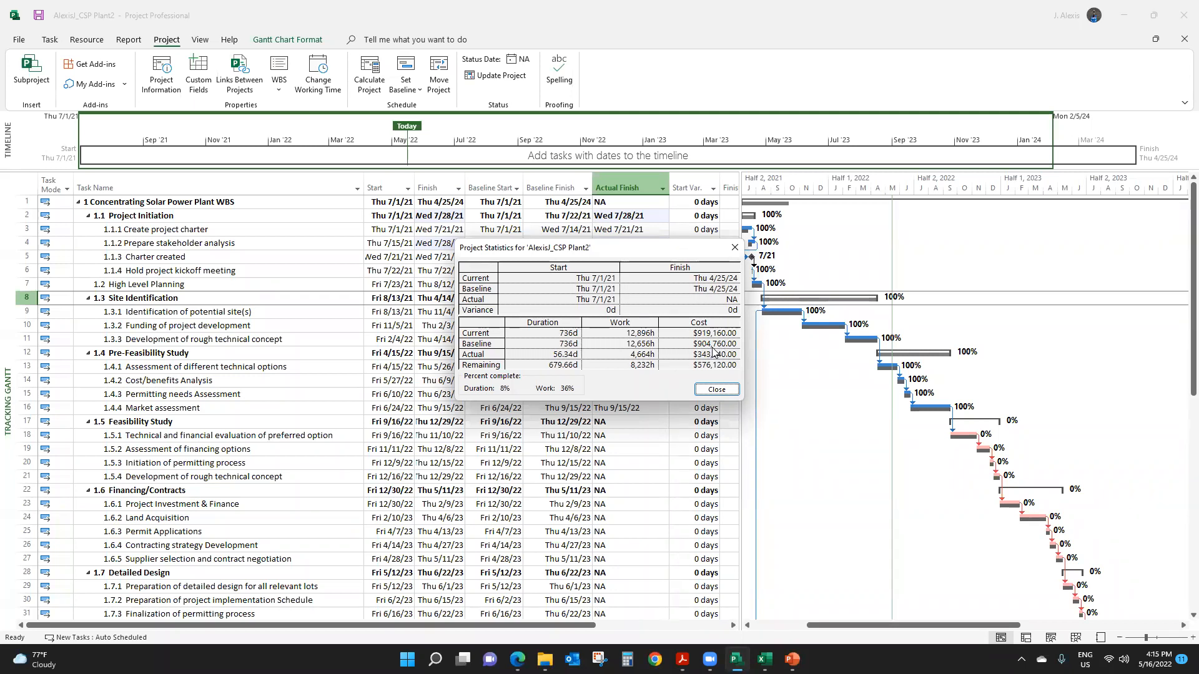
{"action": "left_click", "coordinate": [716, 390]}
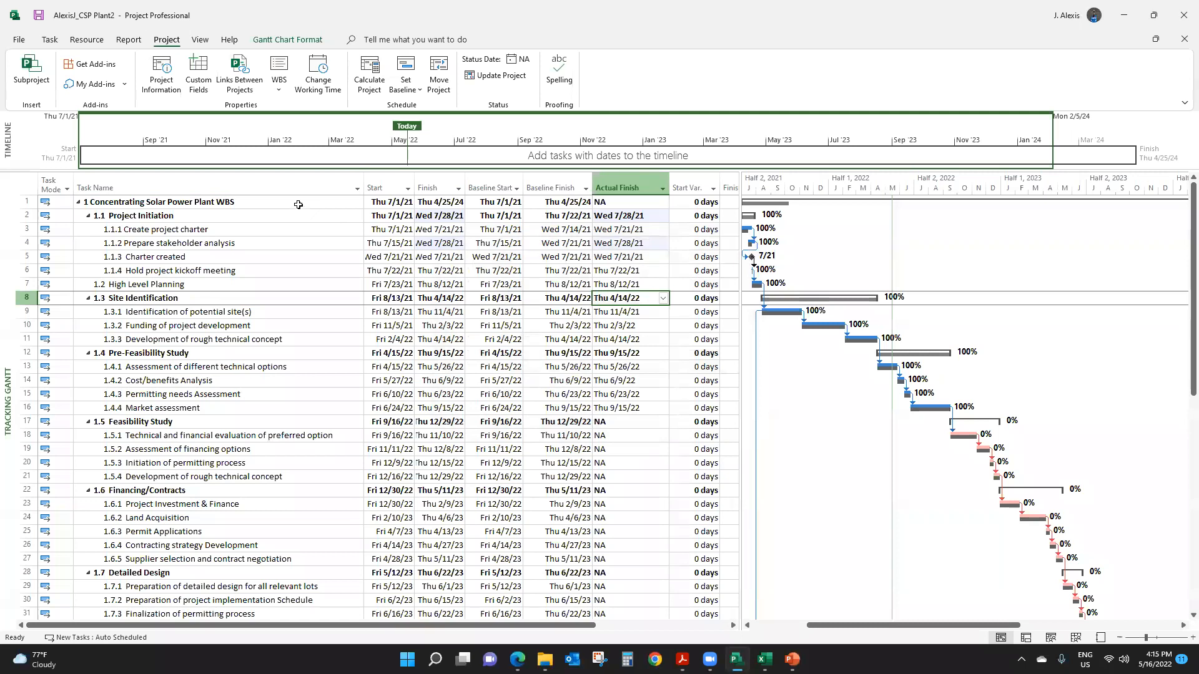
- Apply the Earned Value task table to the Tracking Gantt
{"action": "left_click", "coordinate": [199, 41]}
{"action": "left_click", "coordinate": [372, 92]}
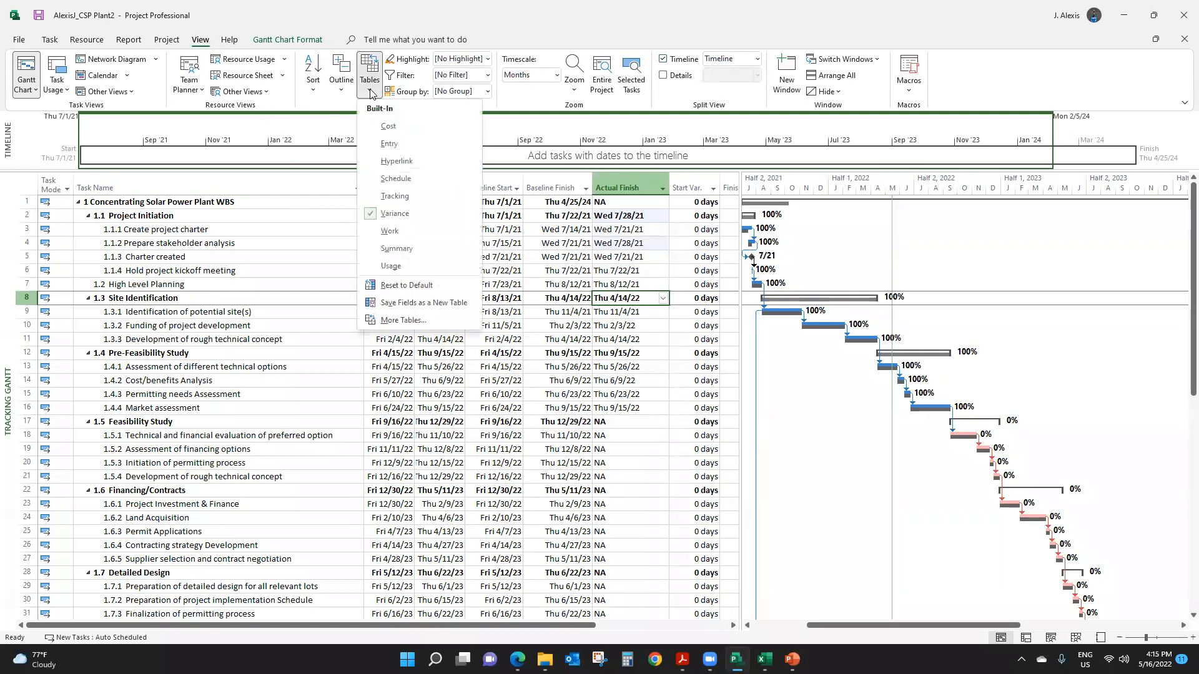
{"action": "left_click", "coordinate": [404, 319]}
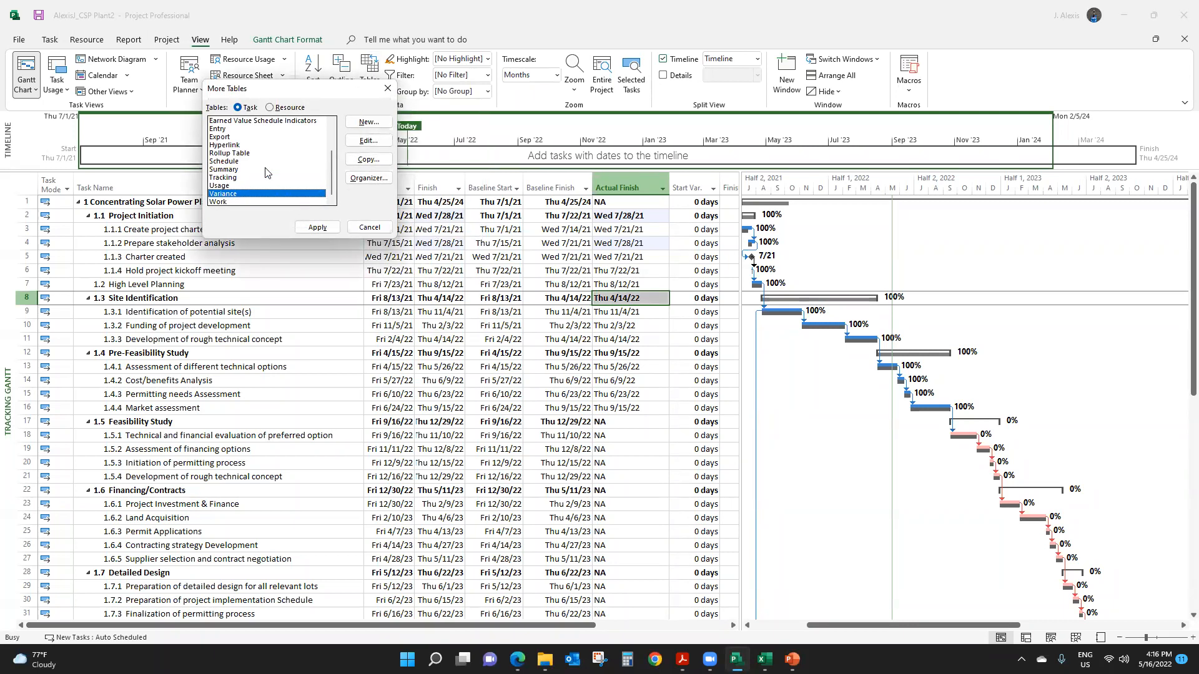
{"action": "left_click_drag", "start_coordinate": [331, 164], "coordinate": [329, 148]}
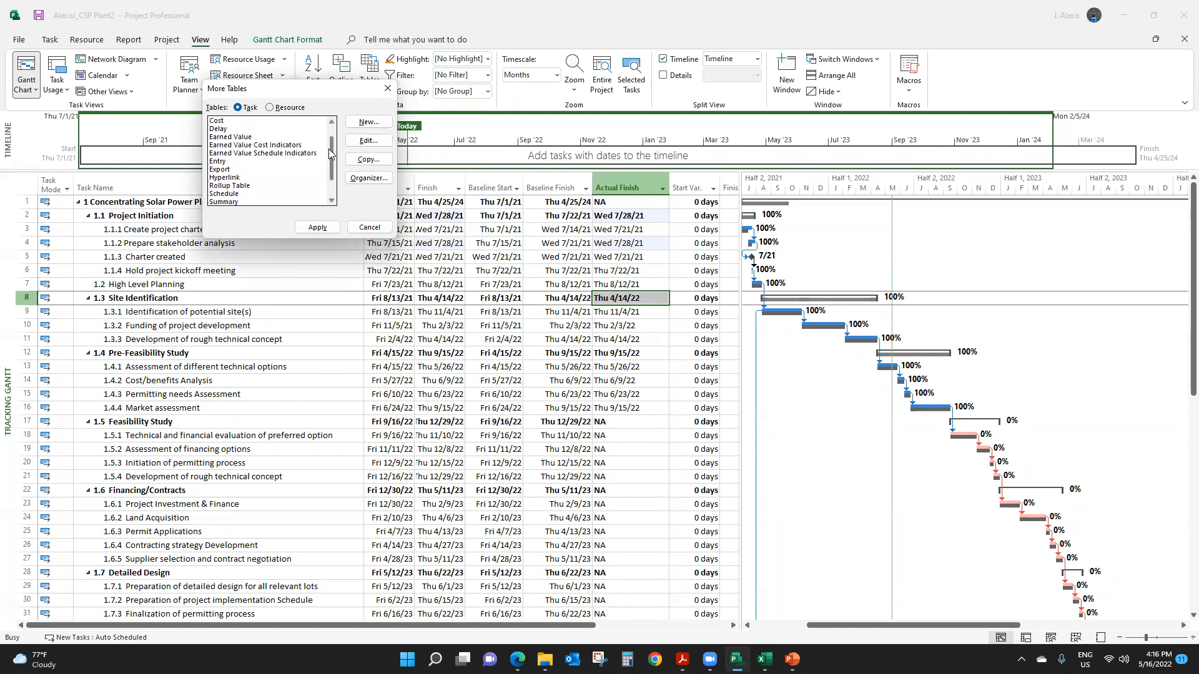
{"action": "left_click", "coordinate": [253, 137]}
{"action": "left_click", "coordinate": [317, 227]}
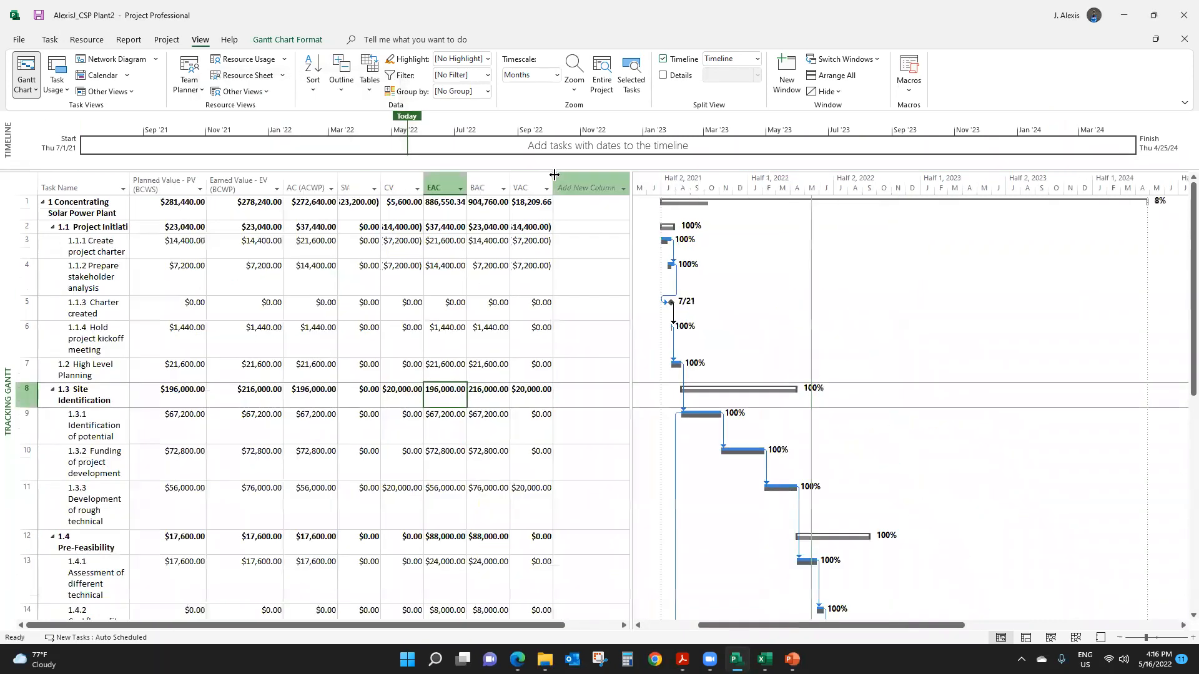
- Widen the VAC and BAC columns so their amounts show in full, and select the project summary's VAC
{"action": "left_click_drag", "start_coordinate": [555, 175], "coordinate": [596, 187]}
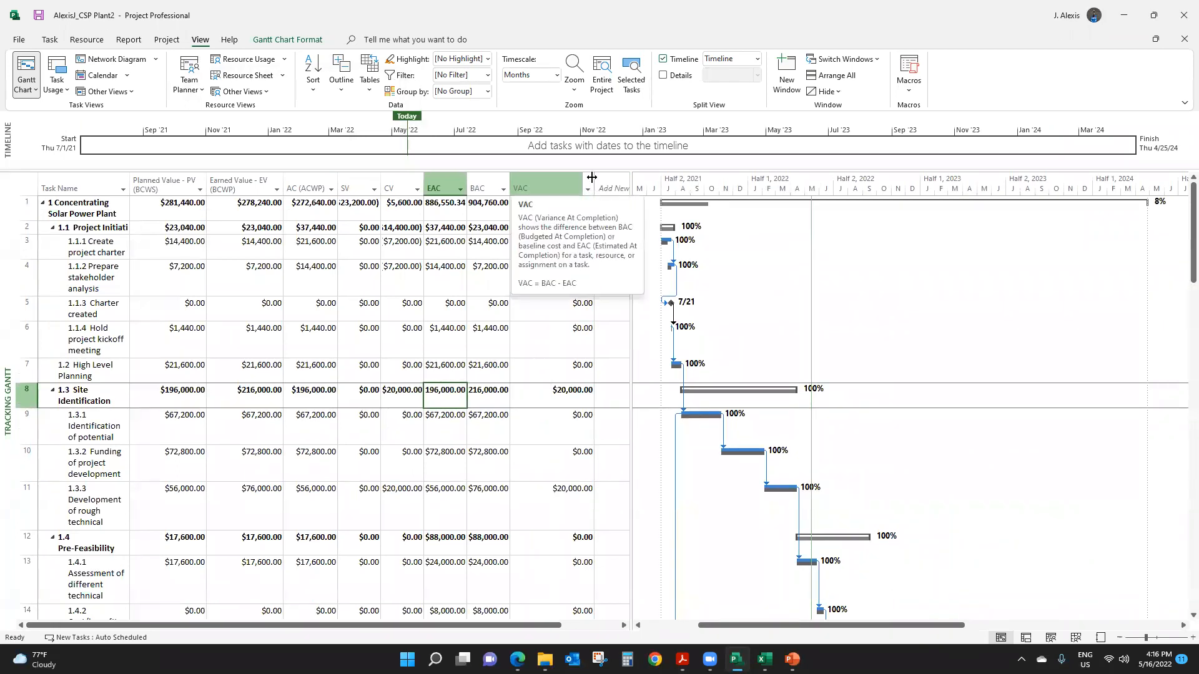
{"action": "left_click_drag", "start_coordinate": [592, 176], "coordinate": [575, 179]}
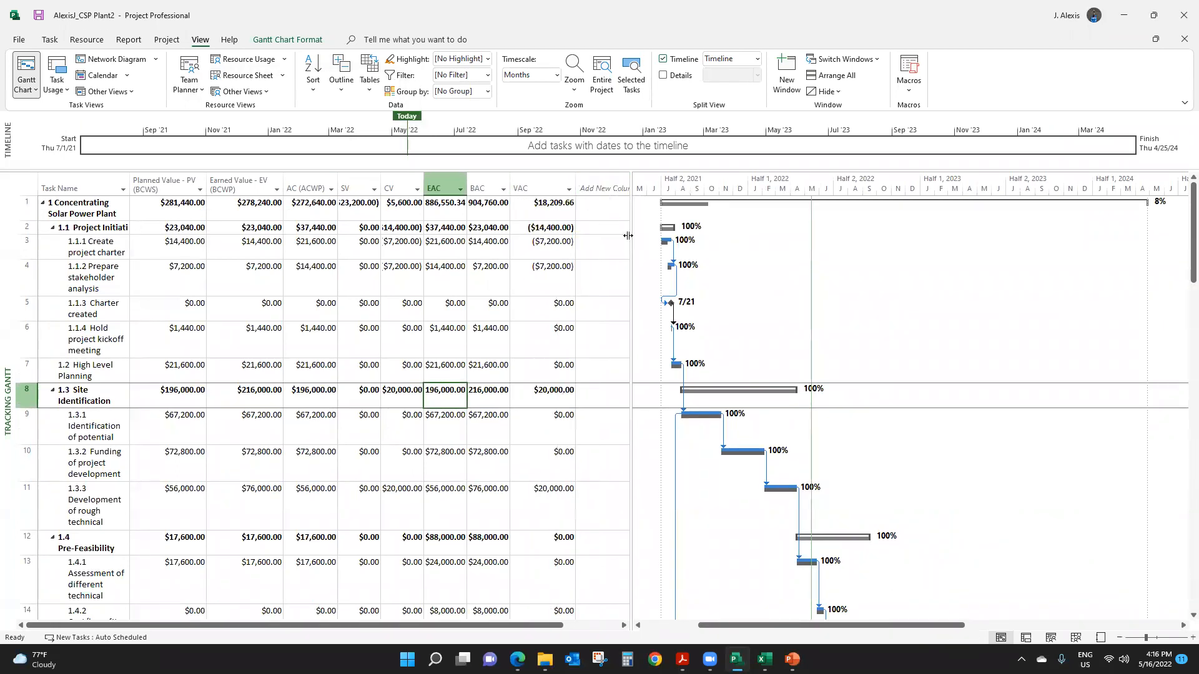
{"action": "left_click_drag", "start_coordinate": [511, 178], "coordinate": [518, 178]}
{"action": "left_click", "coordinate": [564, 206]}
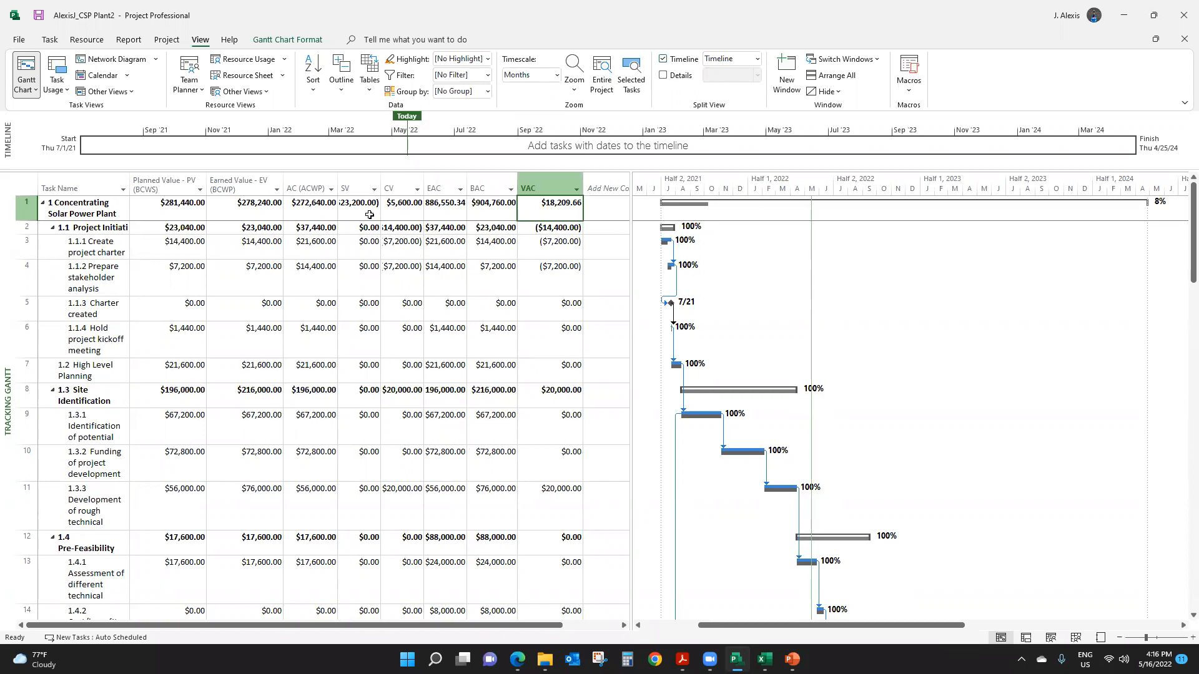
- Widen the SV and CV columns so their negative amounts show in full
{"action": "left_click_drag", "start_coordinate": [380, 182], "coordinate": [398, 182]}
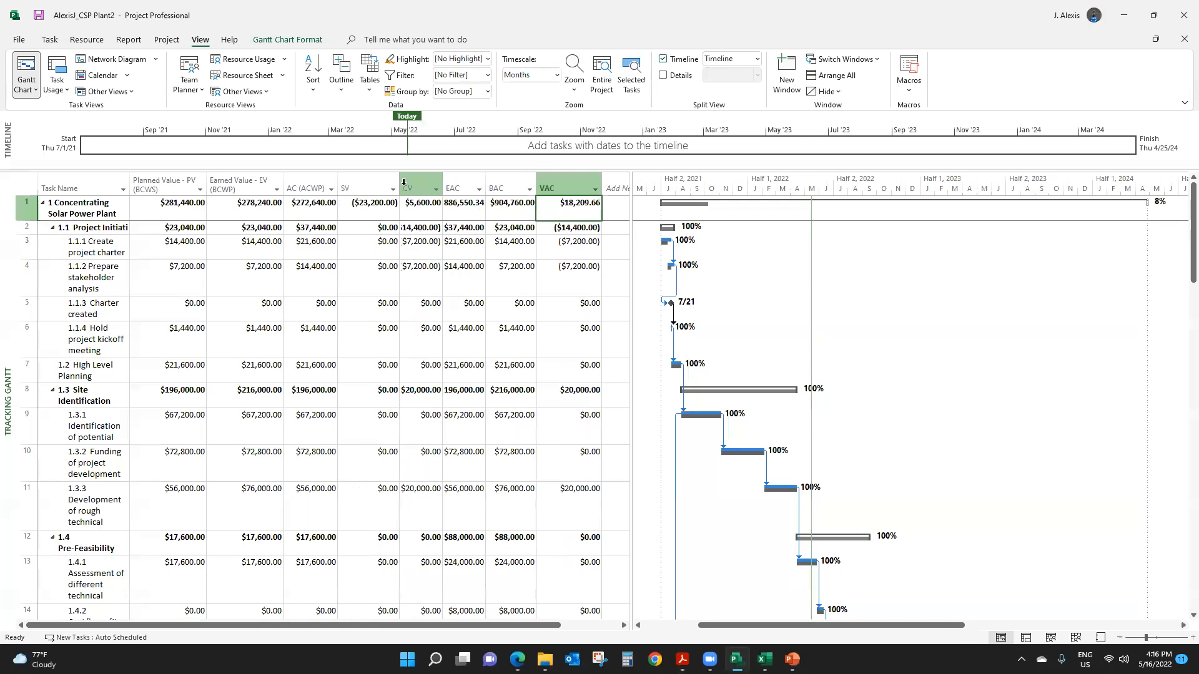
{"action": "left_click", "coordinate": [377, 207]}
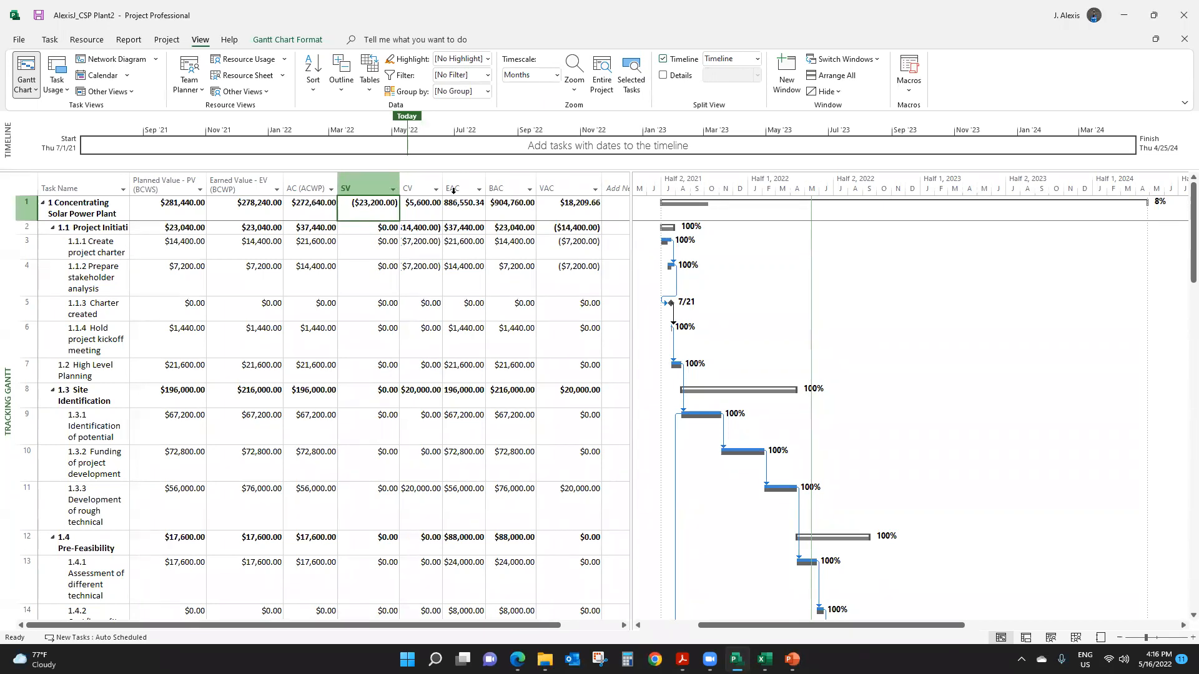
{"action": "left_click_drag", "start_coordinate": [445, 177], "coordinate": [474, 178]}
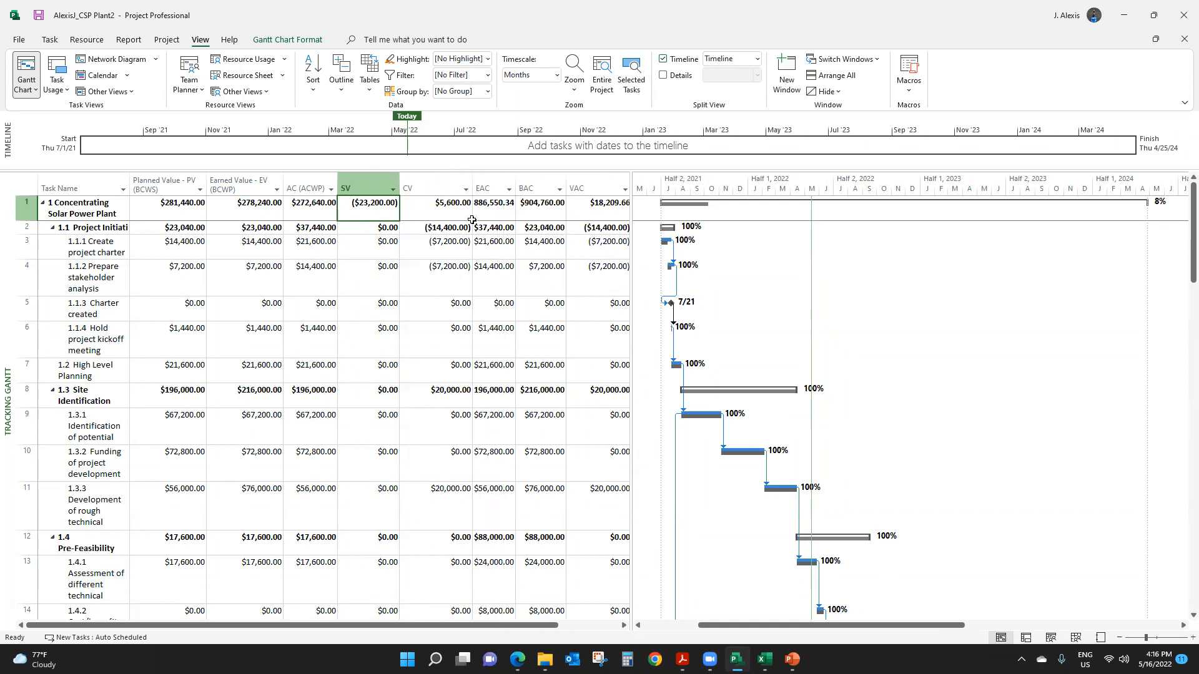
{"action": "left_click", "coordinate": [476, 173]}
{"action": "left_click", "coordinate": [467, 178]}
{"action": "left_click_drag", "start_coordinate": [472, 176], "coordinate": [460, 176]}
- Examine the SV, CV and VAC amounts of the Concentrating Solar Power Plant summary task
{"action": "left_click", "coordinate": [367, 206]}
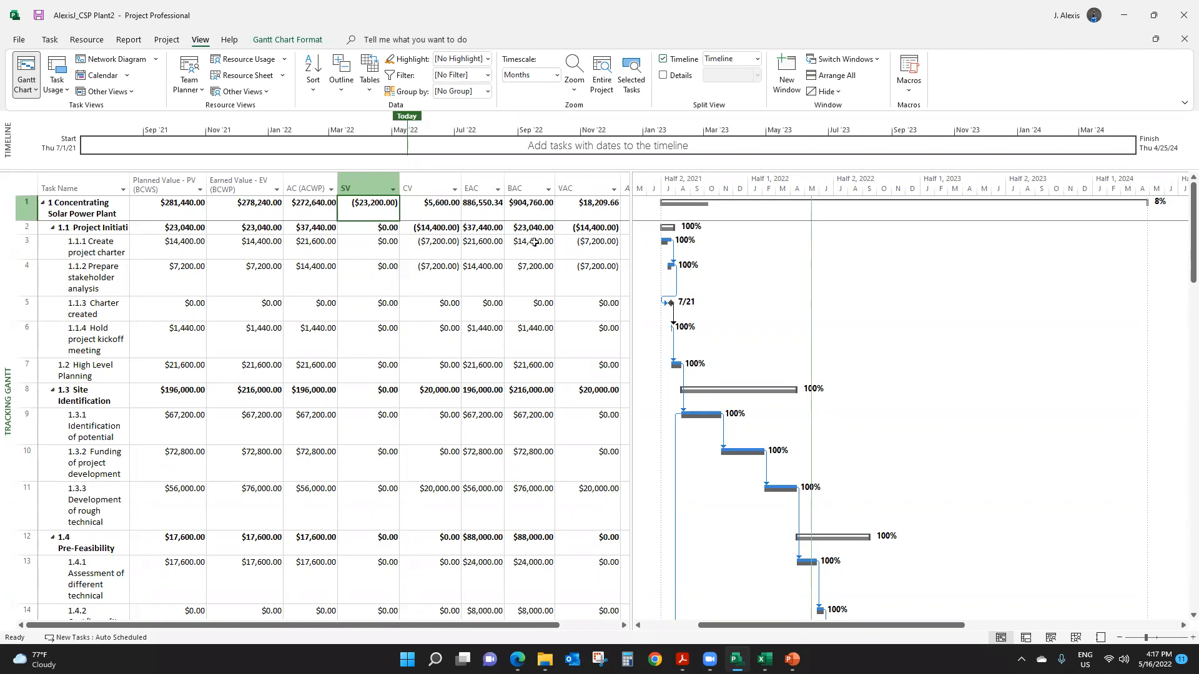
{"action": "left_click", "coordinate": [446, 213]}
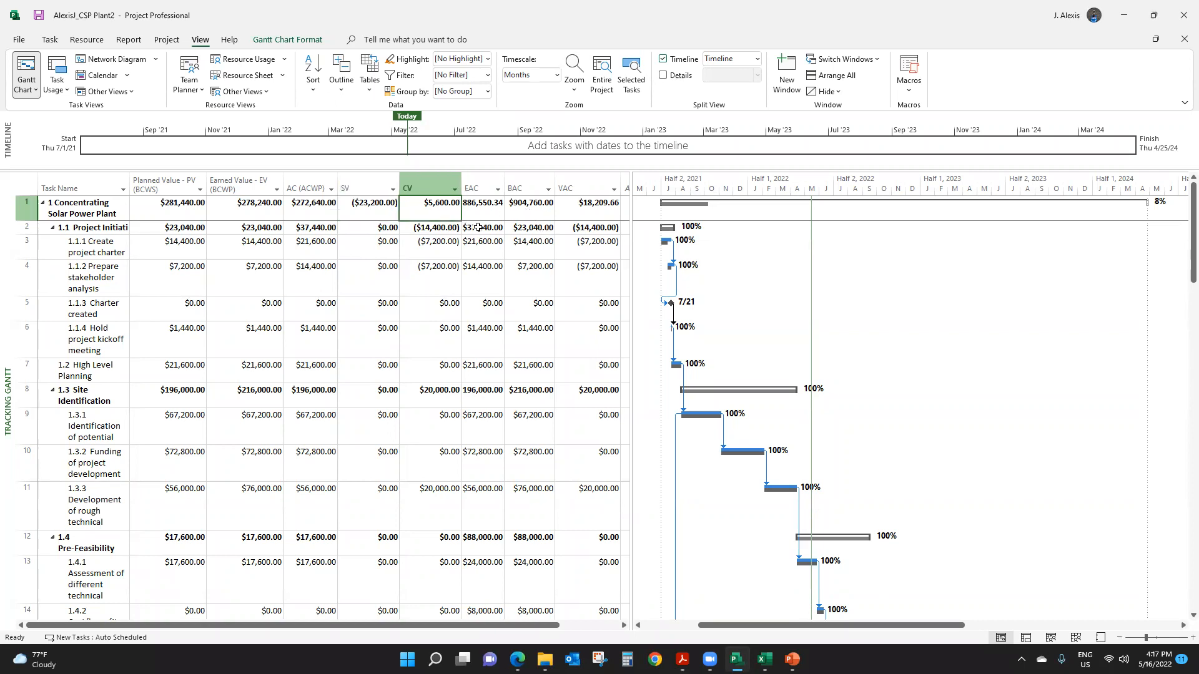
{"action": "left_click", "coordinate": [565, 213]}
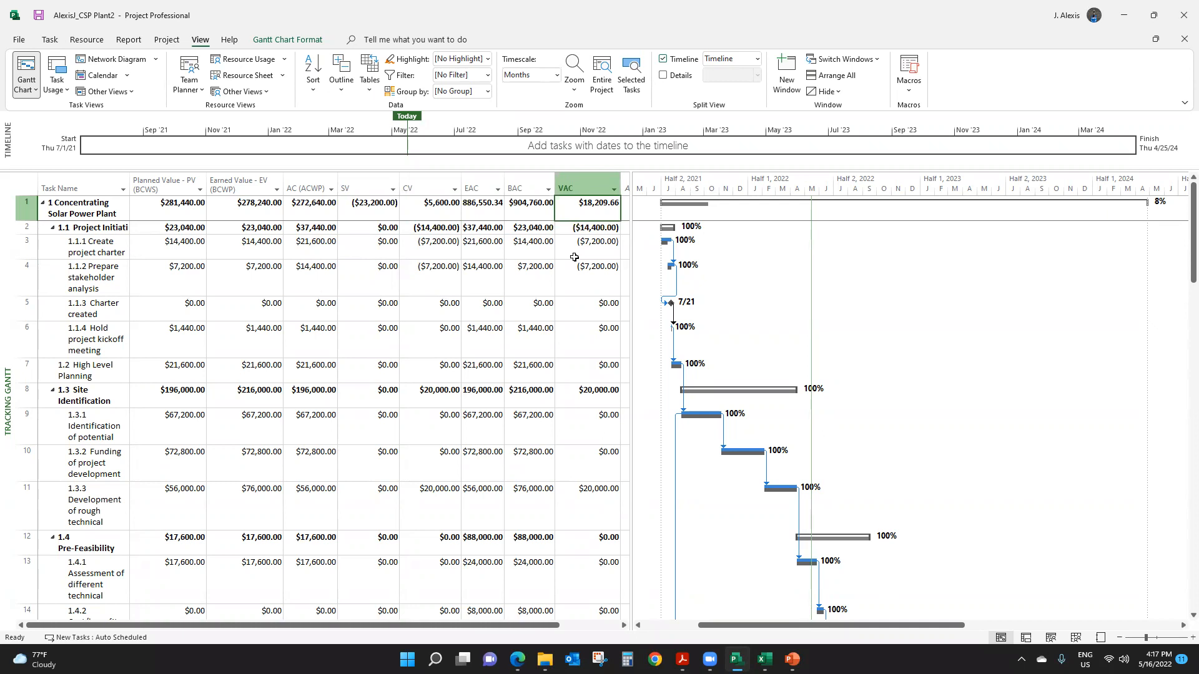
- Enlarge the table area to show through the Add New Column heading, and check the project summary's VAC
{"action": "left_click_drag", "start_coordinate": [630, 181], "coordinate": [744, 197]}
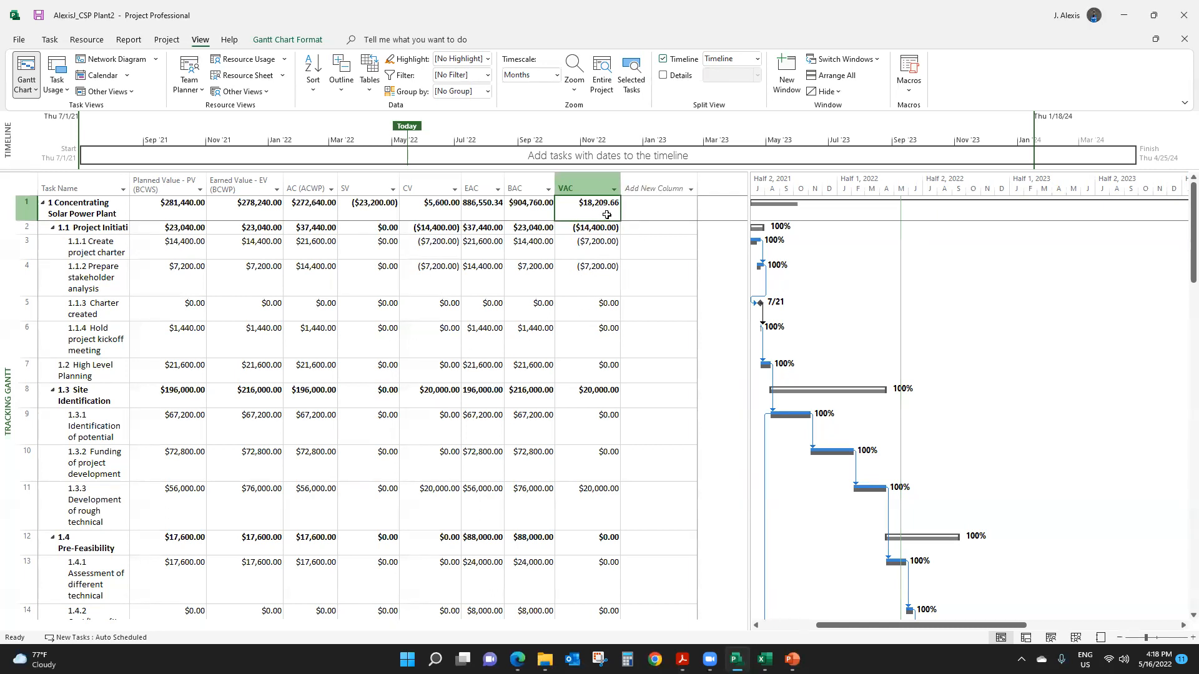
{"action": "left_click", "coordinate": [633, 209]}
{"action": "left_click", "coordinate": [587, 208]}
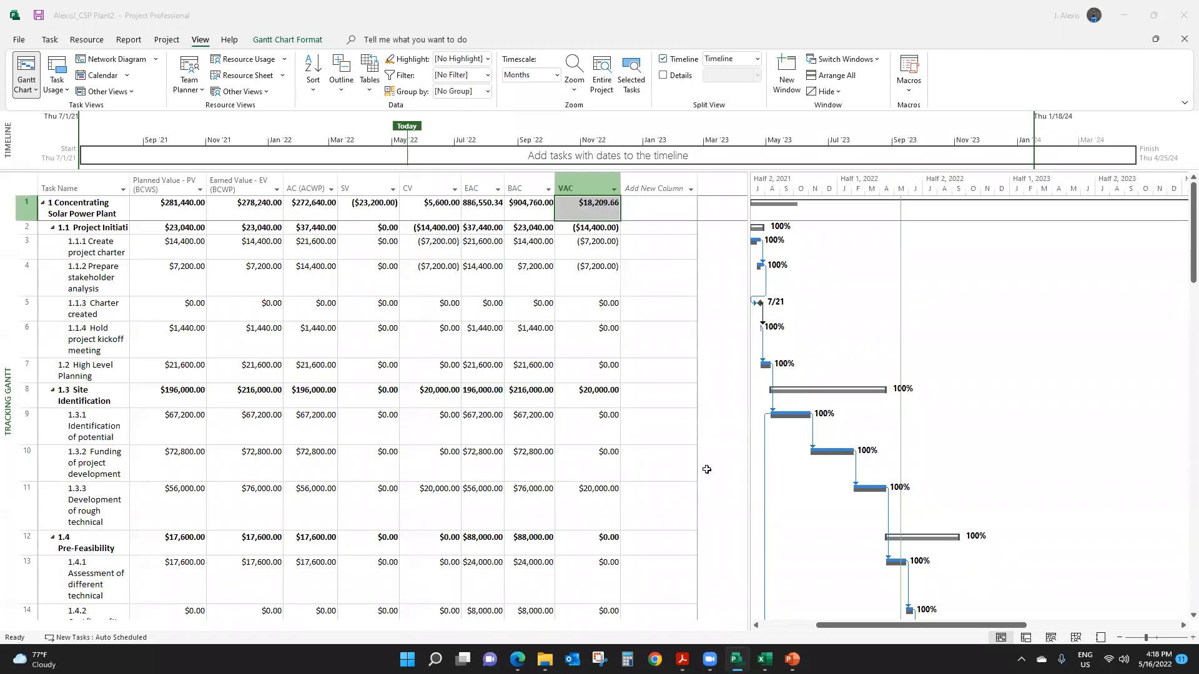
- Reopen the project statistics to compare current and baseline cost with the earned value figures, and close them
{"action": "left_click", "coordinate": [168, 40]}
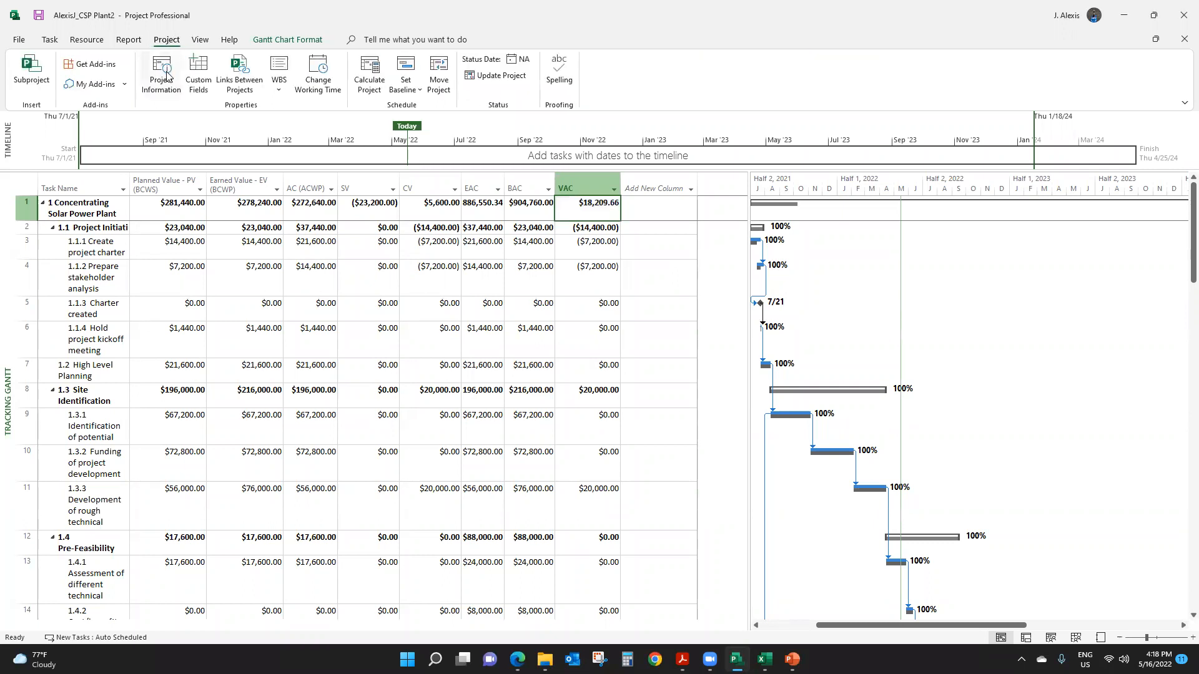
{"action": "left_click", "coordinate": [172, 92]}
{"action": "left_click", "coordinate": [489, 426]}
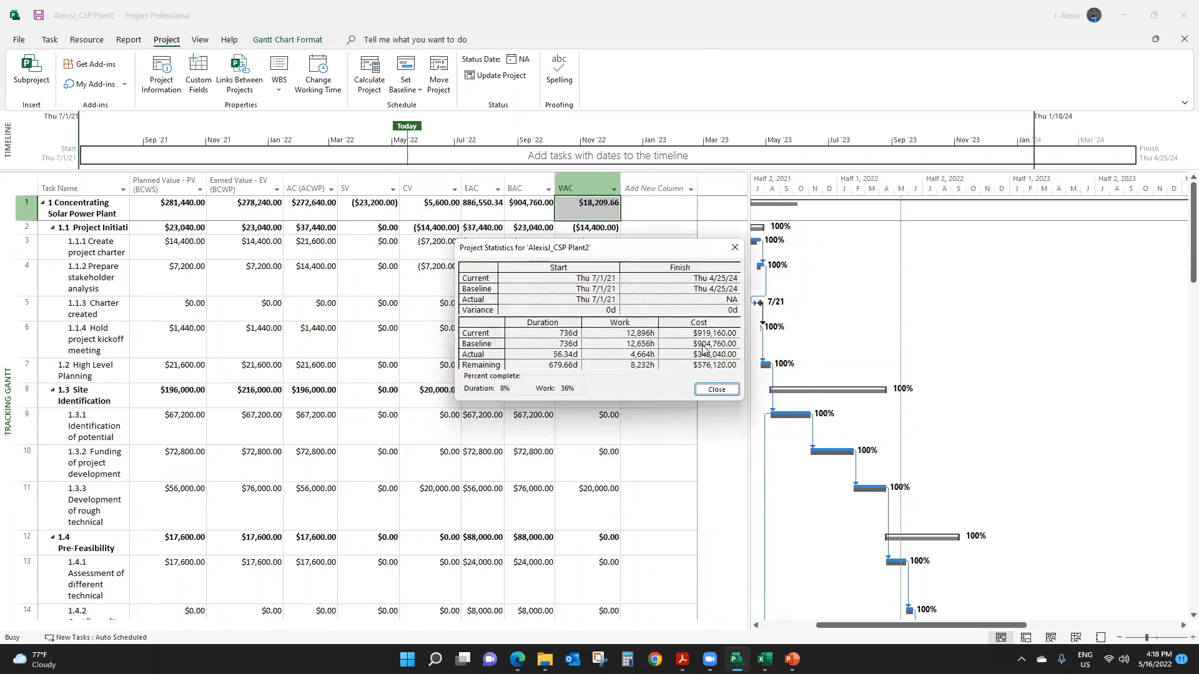
{"action": "left_click", "coordinate": [735, 248]}
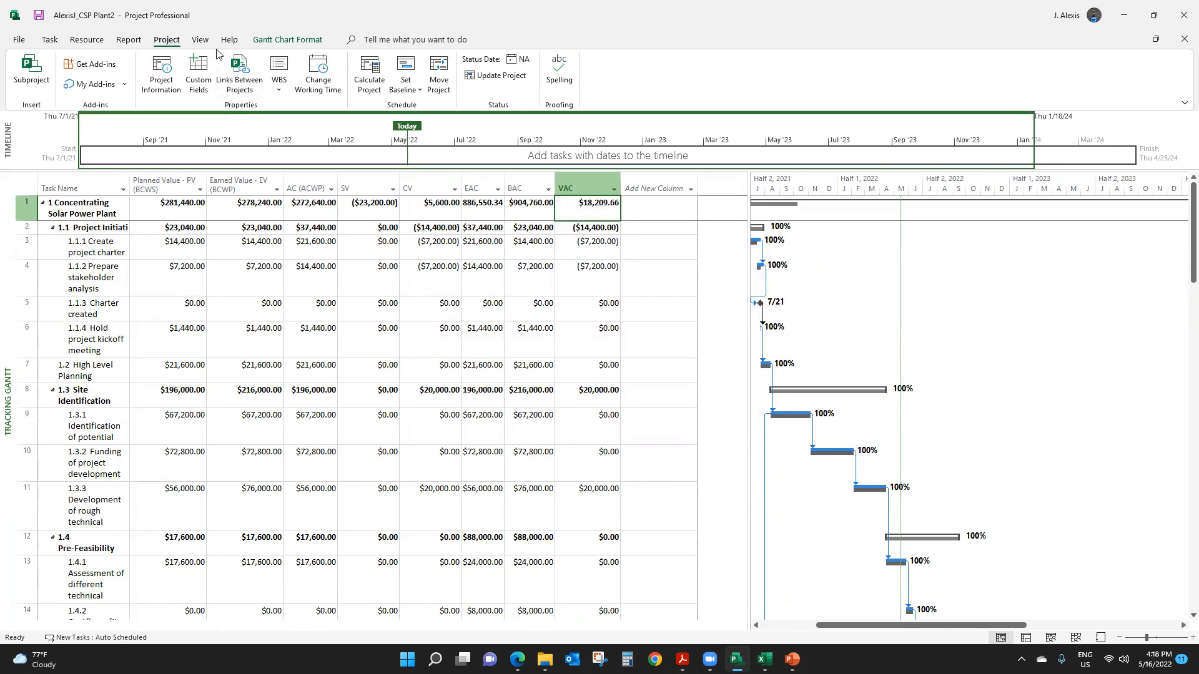
- Look through the list of additional task tables, including the Earned Value indicators, and close it without applying one
{"action": "left_click", "coordinate": [201, 40]}
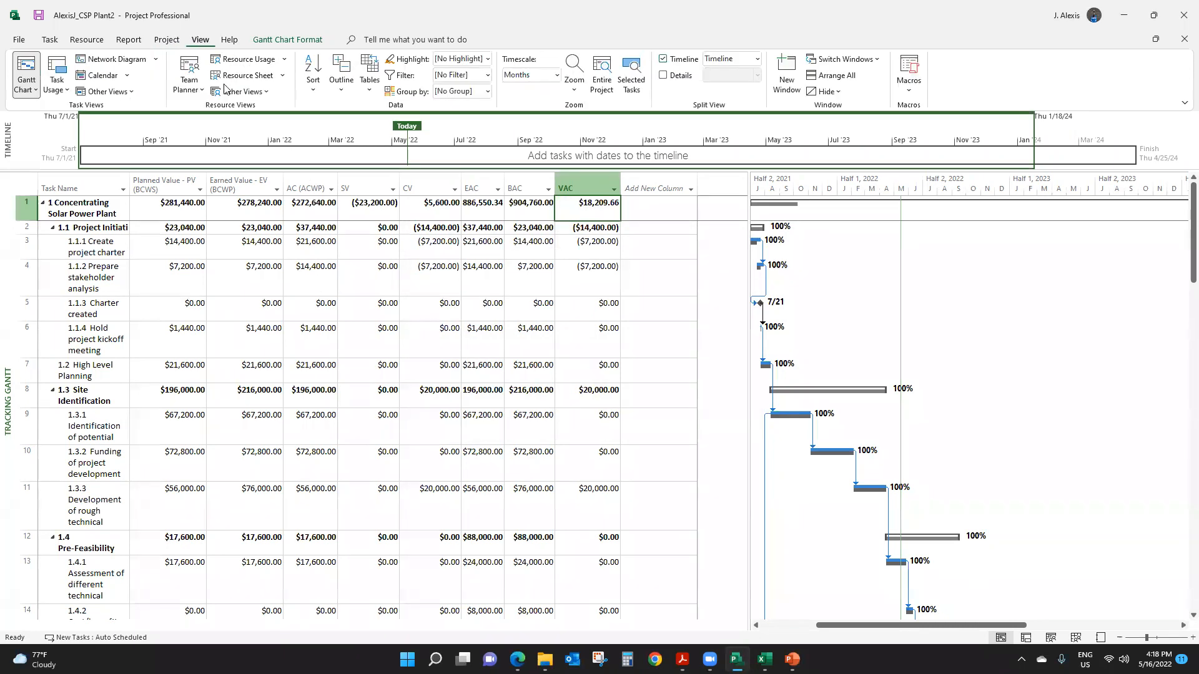
{"action": "left_click", "coordinate": [375, 94]}
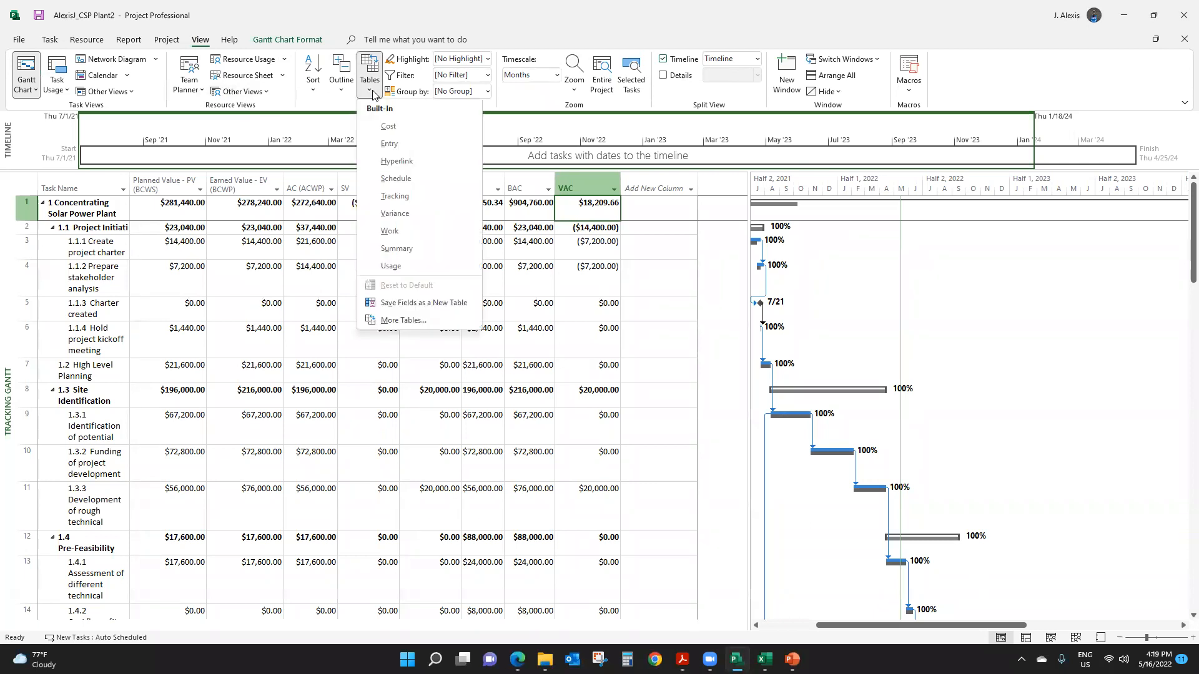
{"action": "left_click", "coordinate": [400, 320]}
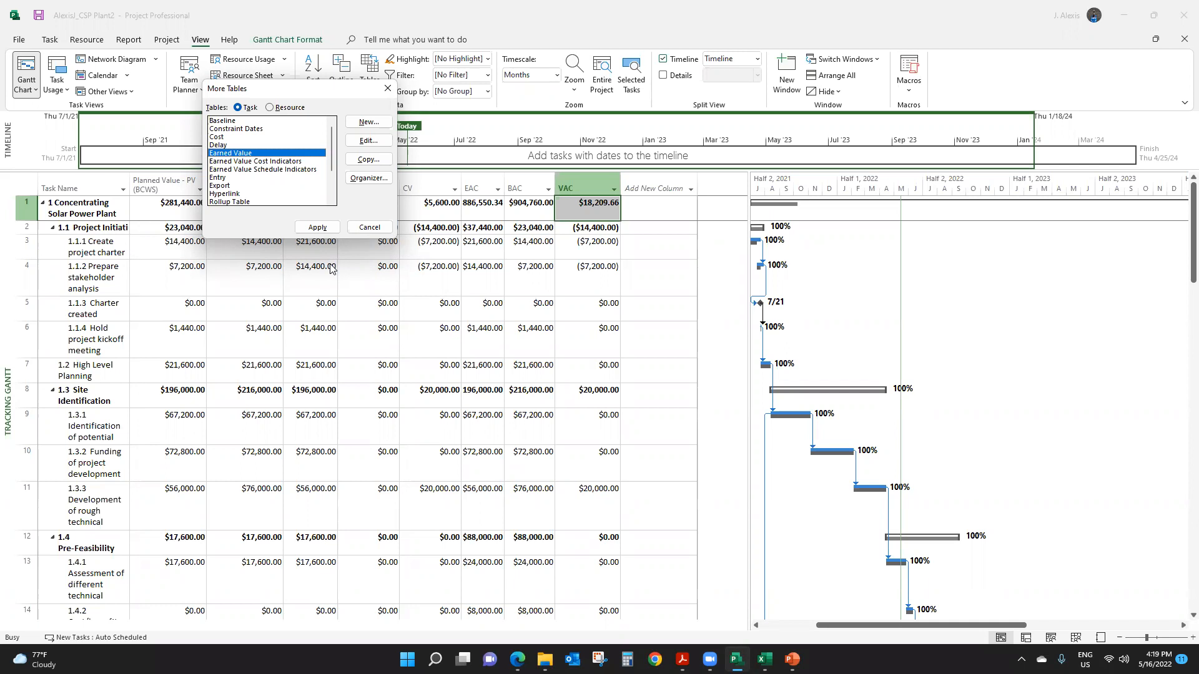
{"action": "left_click", "coordinate": [385, 91]}
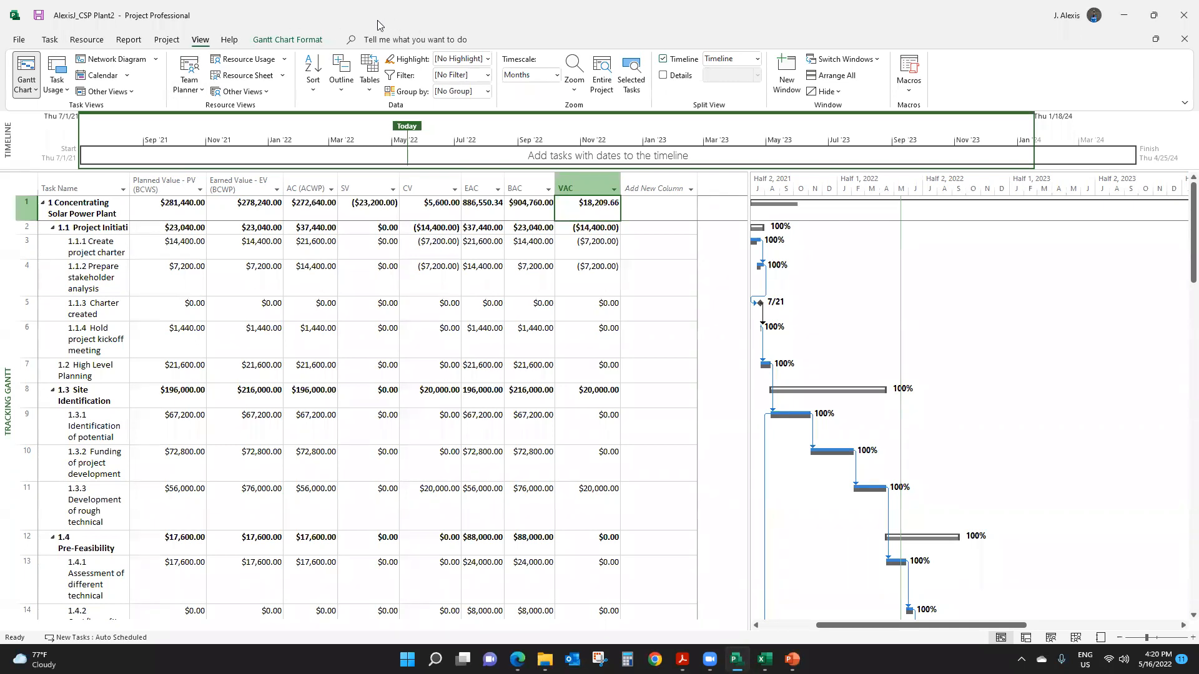
- Look at the list of resources available for leveling, and close it without leveling any of them
{"action": "left_click", "coordinate": [87, 41]}
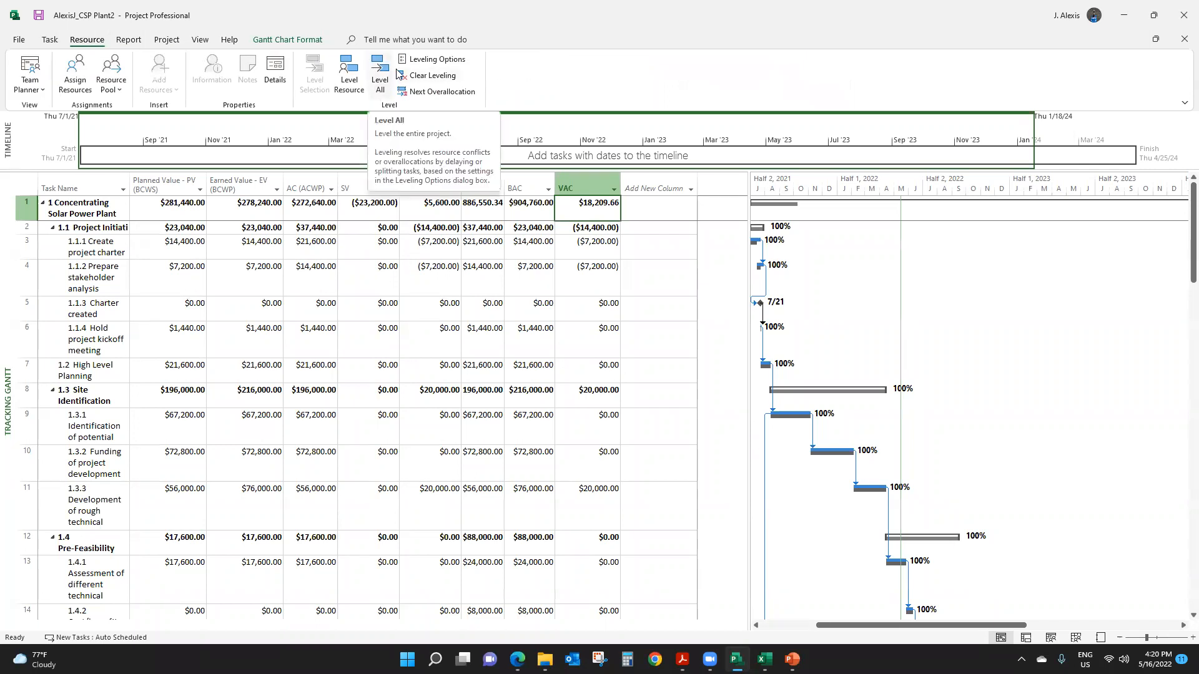
{"action": "left_click", "coordinate": [349, 75]}
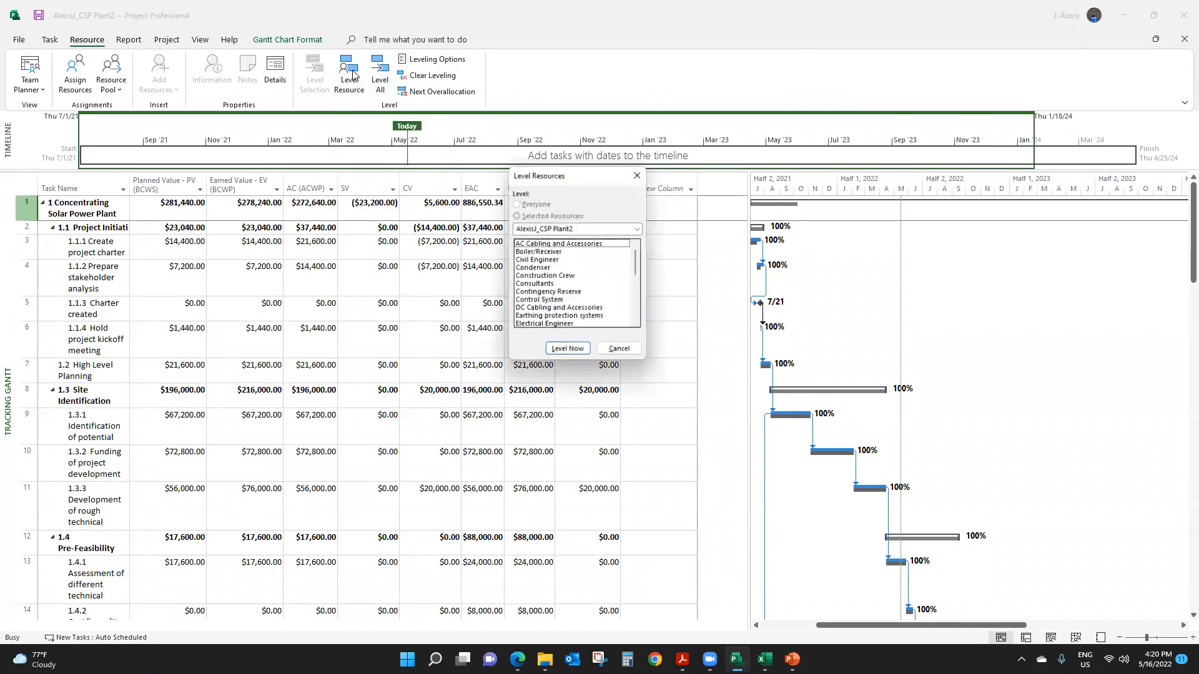
{"action": "left_click", "coordinate": [621, 351]}
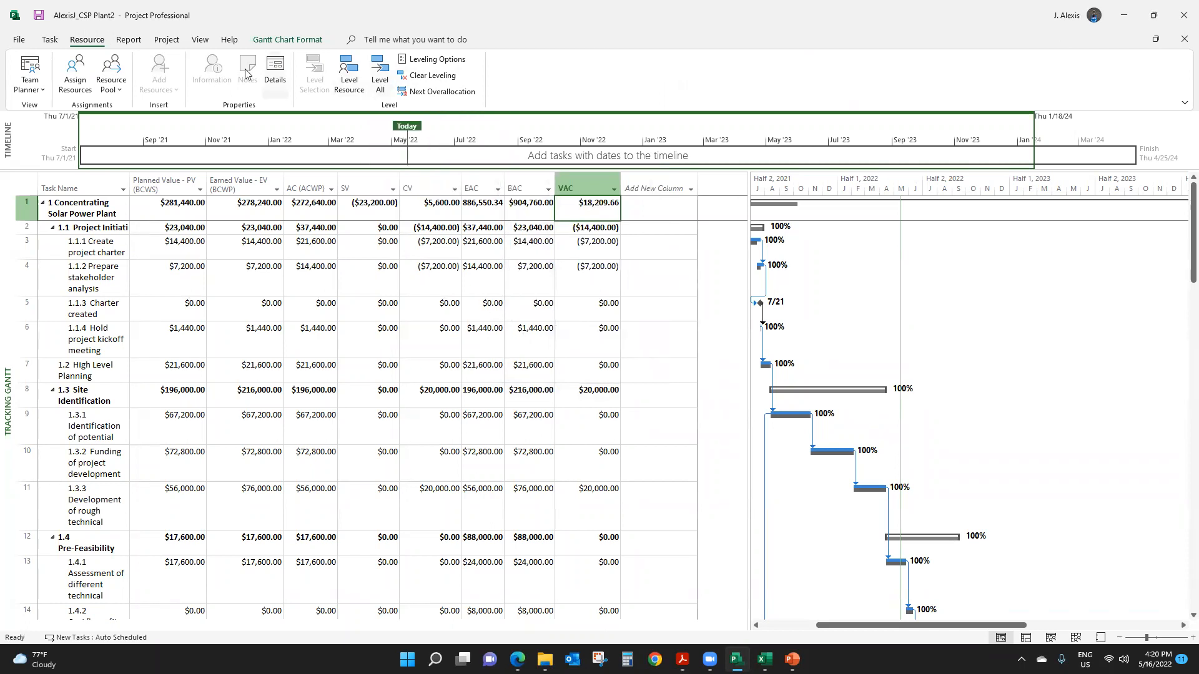
- Switch the task sheet to the Entry table and slightly narrow the Resource Names column
{"action": "left_click", "coordinate": [200, 40]}
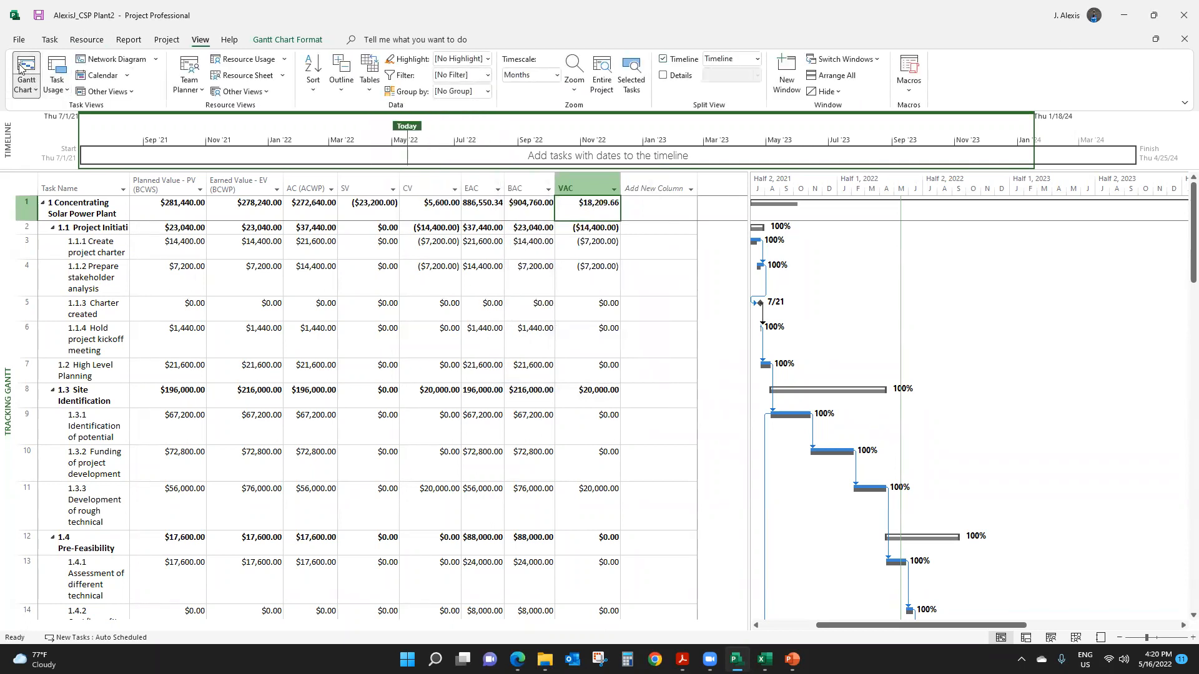
{"action": "left_click", "coordinate": [370, 94]}
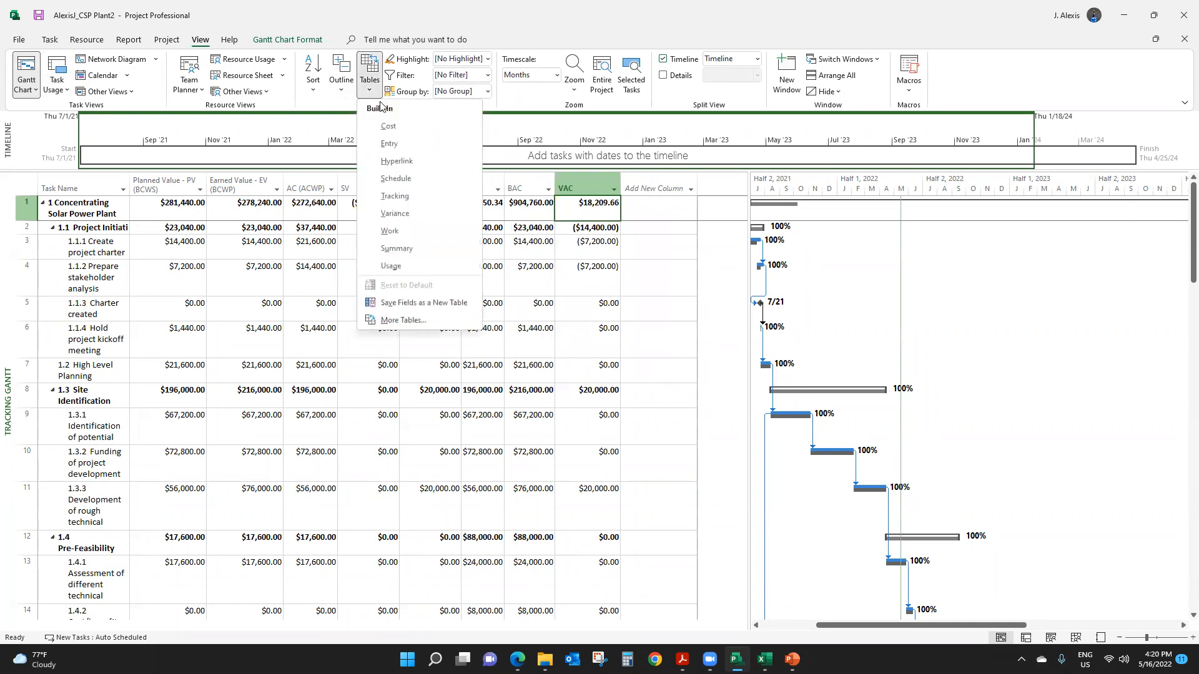
{"action": "left_click", "coordinate": [395, 147]}
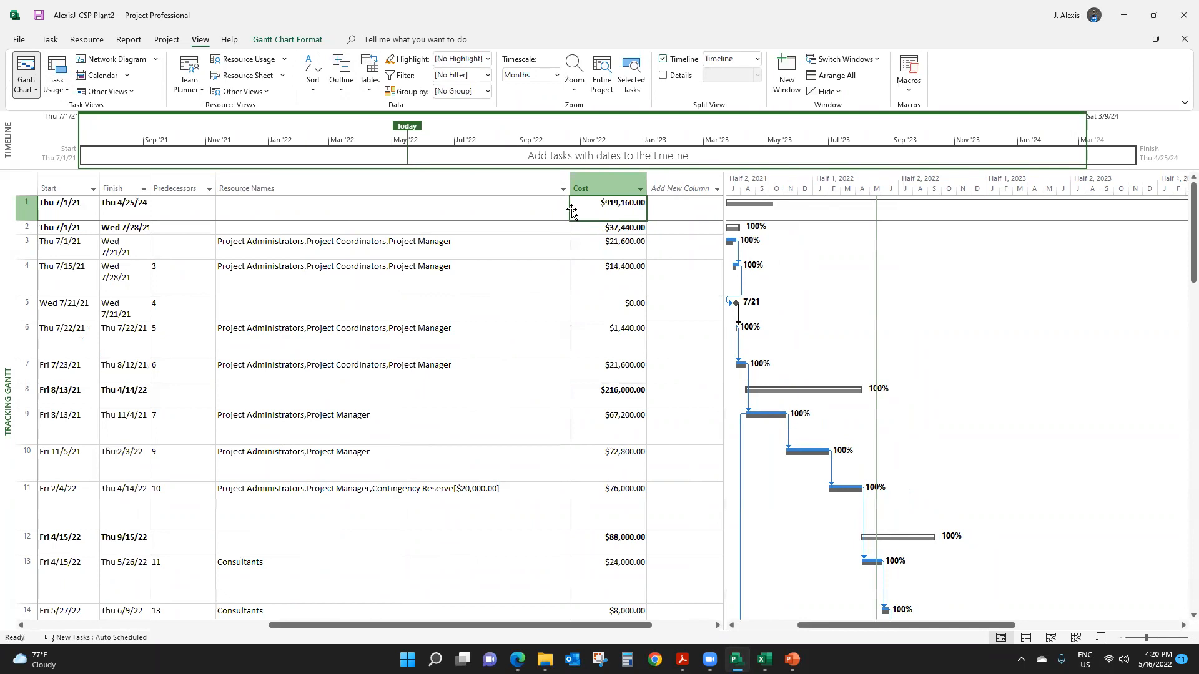
{"action": "scroll", "coordinate": [372, 415], "scroll_direction": "down", "scroll_amount": 1}
{"action": "scroll", "coordinate": [372, 416], "scroll_direction": "down", "scroll_amount": 5}
{"action": "scroll", "coordinate": [388, 377], "scroll_direction": "up", "scroll_amount": 6}
{"action": "left_click_drag", "start_coordinate": [570, 181], "coordinate": [562, 181]}
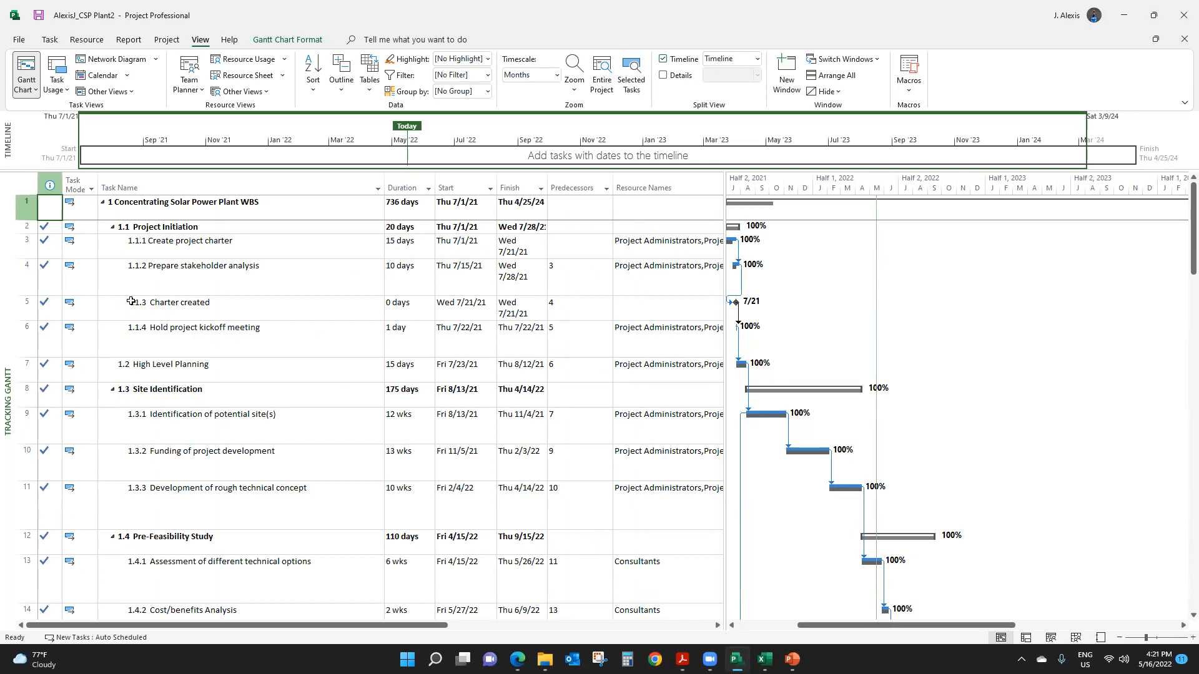
- Enlarge the table area to show the whole Resource Names column, and review the resource assignments down to Monitoring & Controlling
{"action": "scroll", "coordinate": [259, 323], "scroll_direction": "down", "scroll_amount": 6}
{"action": "key", "text": "ctrl+Home"}
{"action": "left_click_drag", "start_coordinate": [725, 286], "coordinate": [982, 284]}
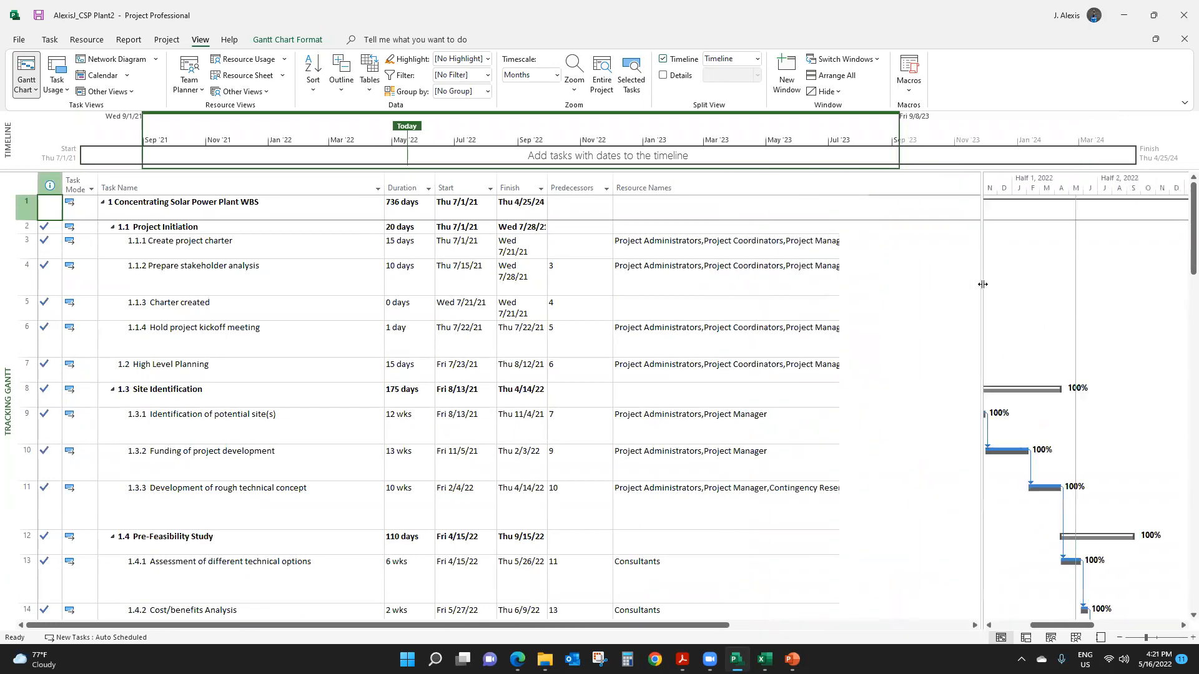
{"action": "scroll", "coordinate": [874, 337], "scroll_direction": "down", "scroll_amount": 8}
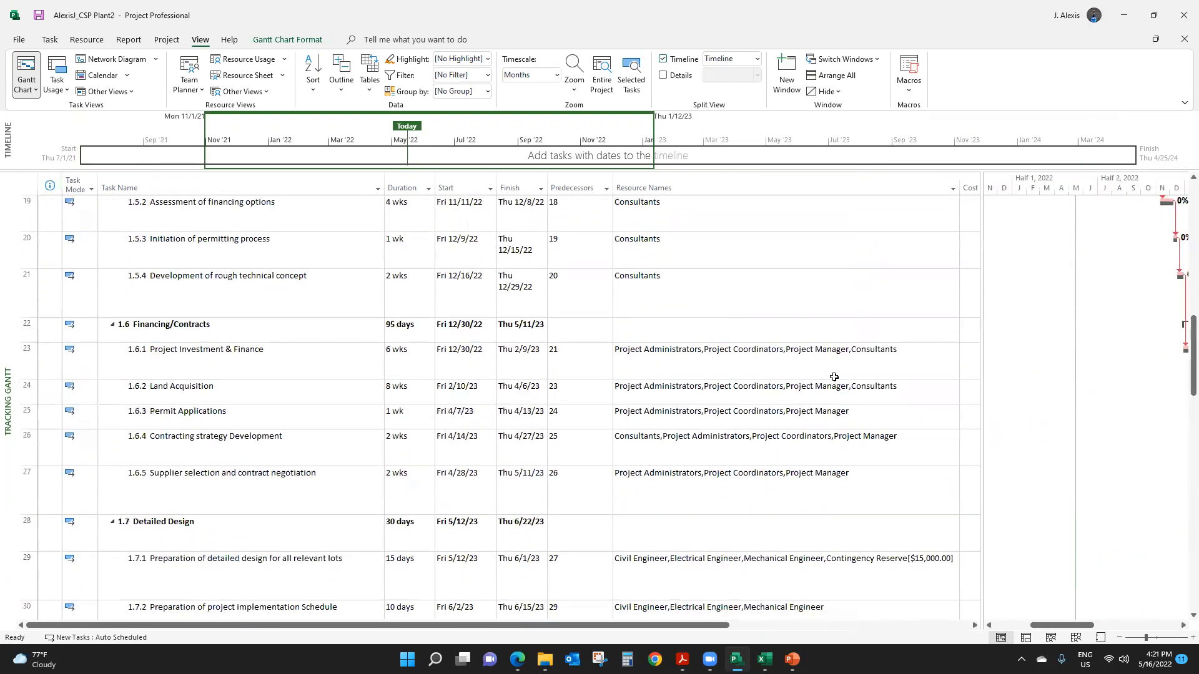
{"action": "scroll", "coordinate": [833, 377], "scroll_direction": "down", "scroll_amount": 10}
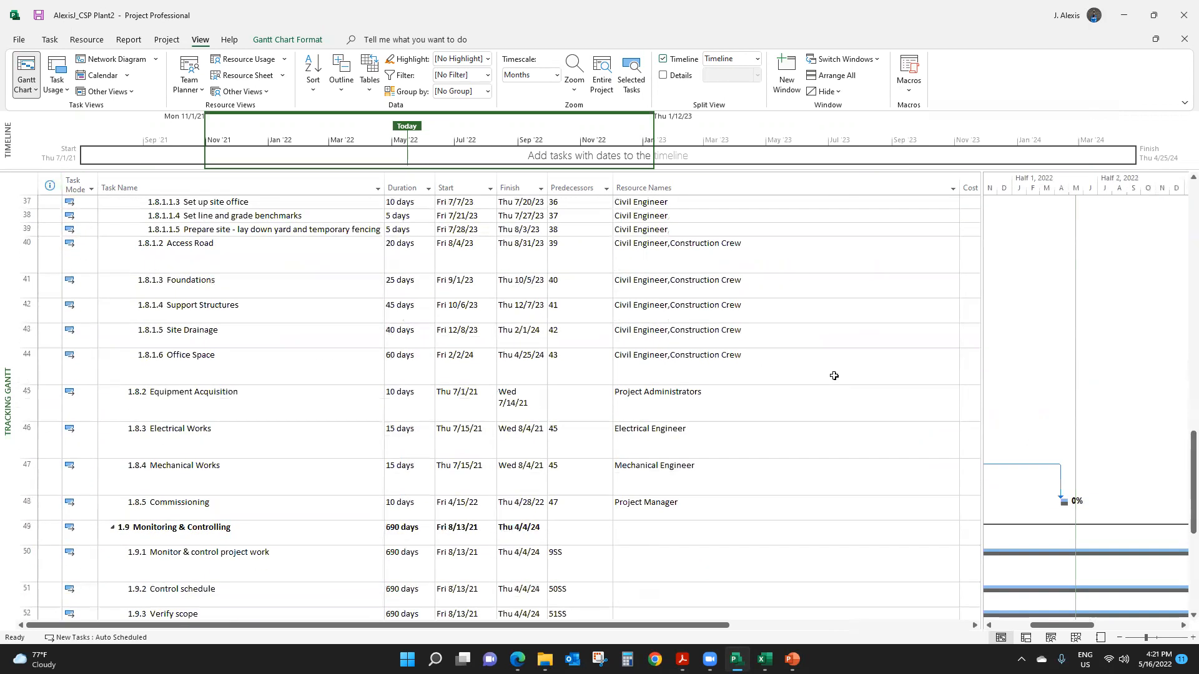
{"action": "scroll", "coordinate": [831, 374], "scroll_direction": "up", "scroll_amount": 18}
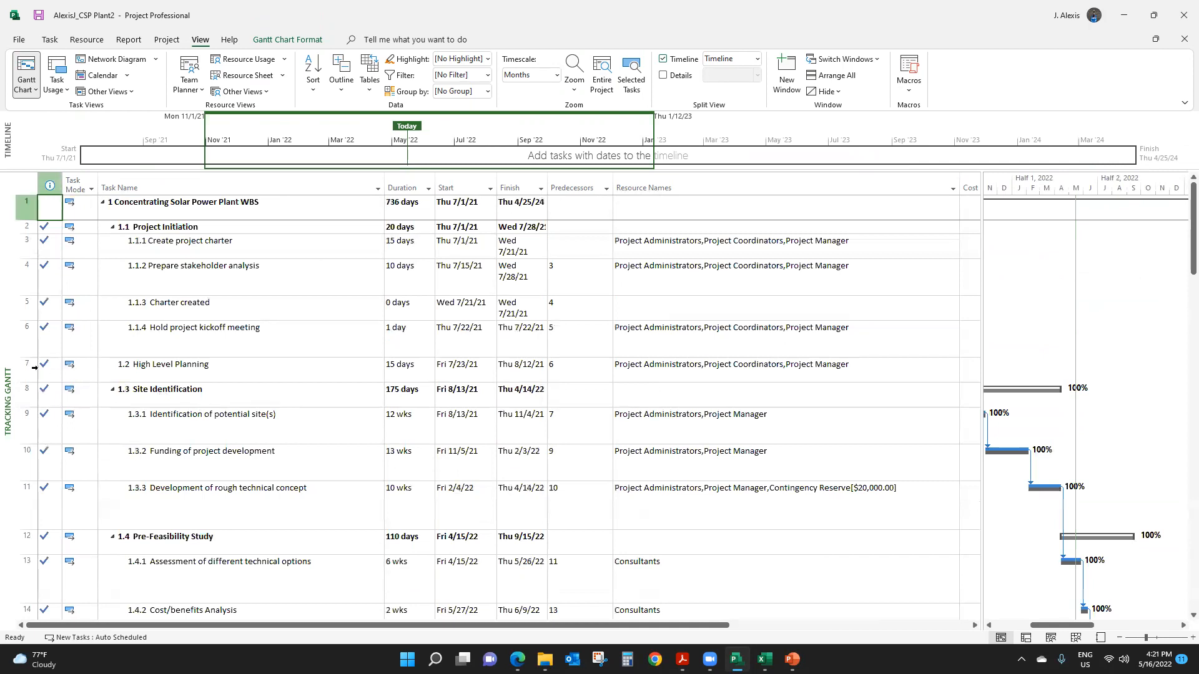
- Reduce the height of task rows 4 to 6 to a single text line each
{"action": "left_click_drag", "start_coordinate": [15, 357], "coordinate": [27, 287]}
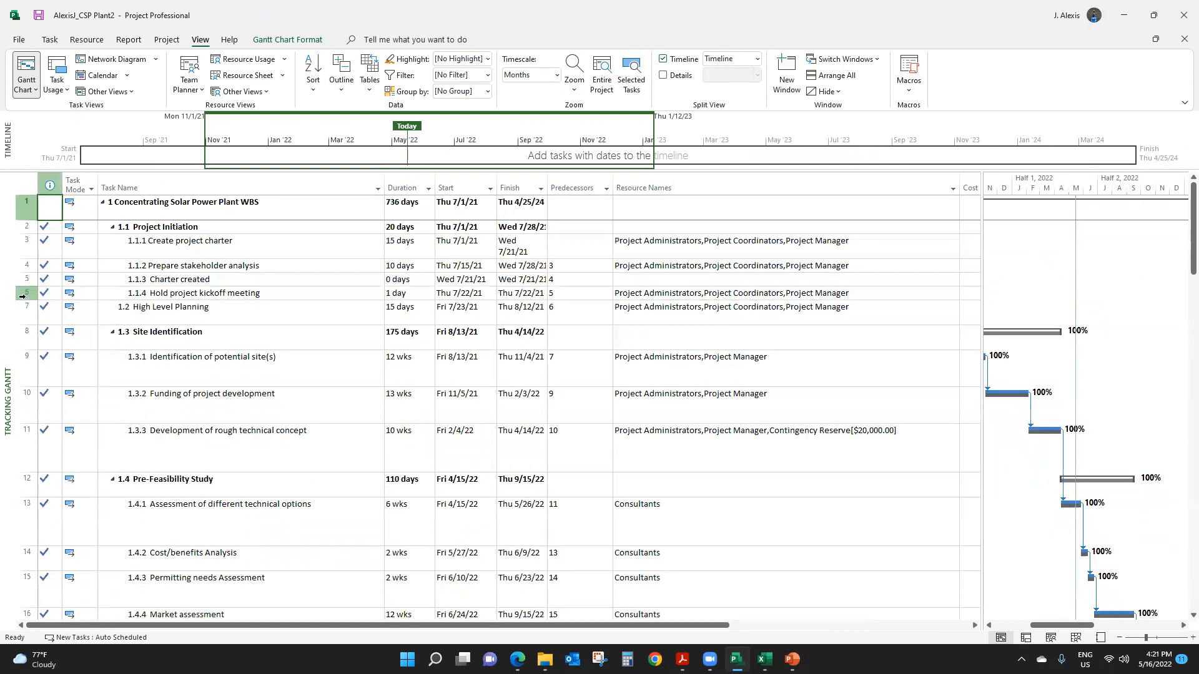
{"action": "mouse_move", "coordinate": [47, 306]}
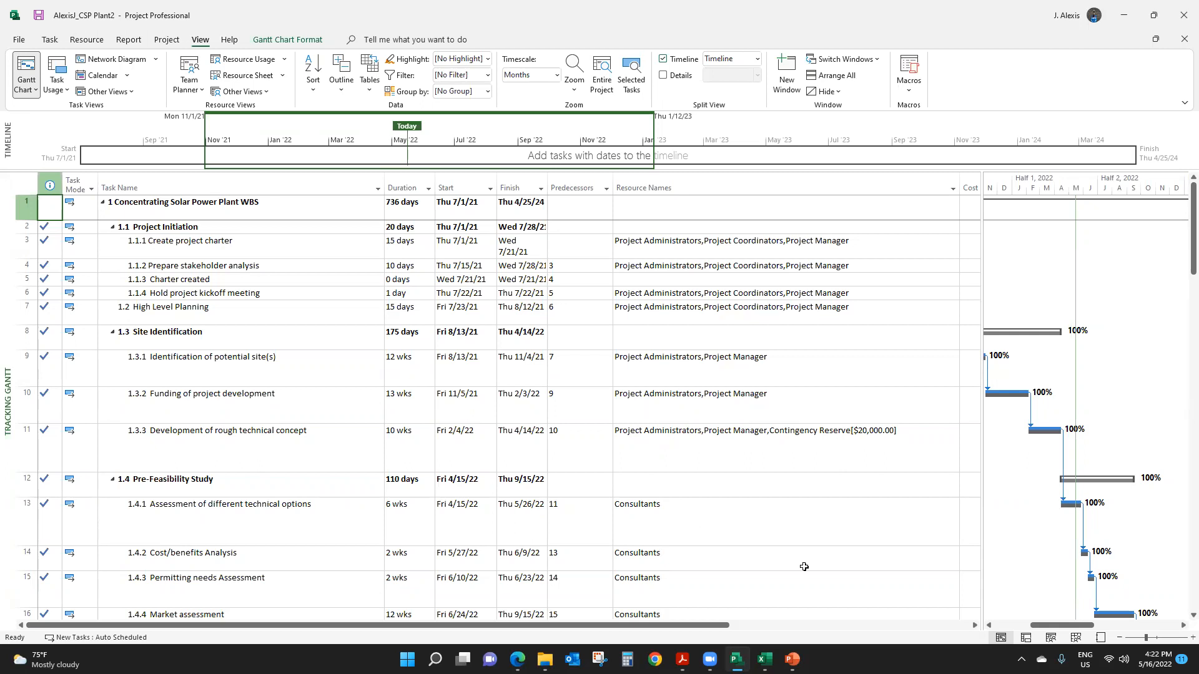
{"action": "left_click", "coordinate": [700, 654]}
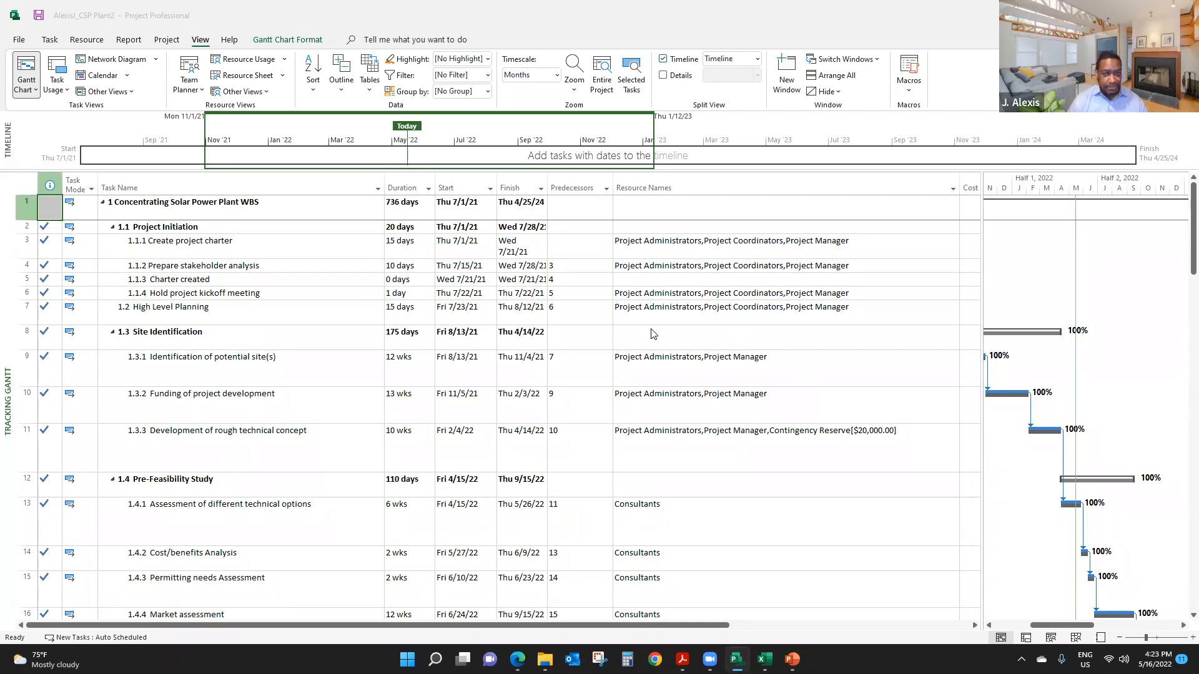
{"action": "left_click", "coordinate": [653, 293]}
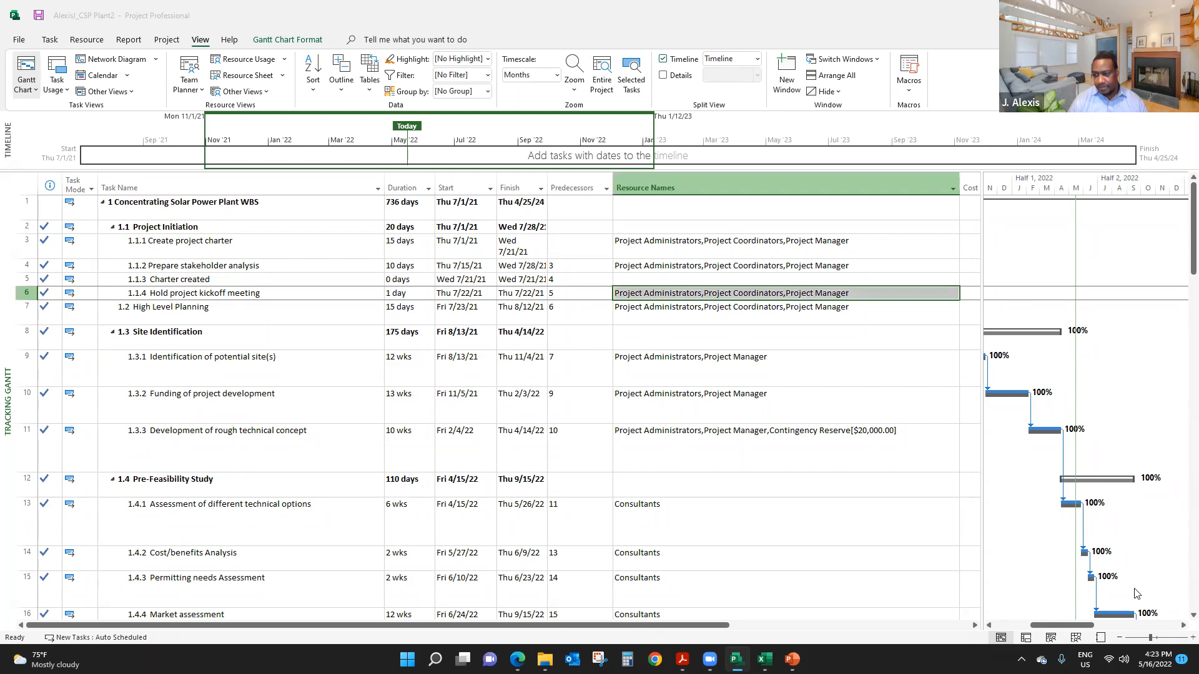